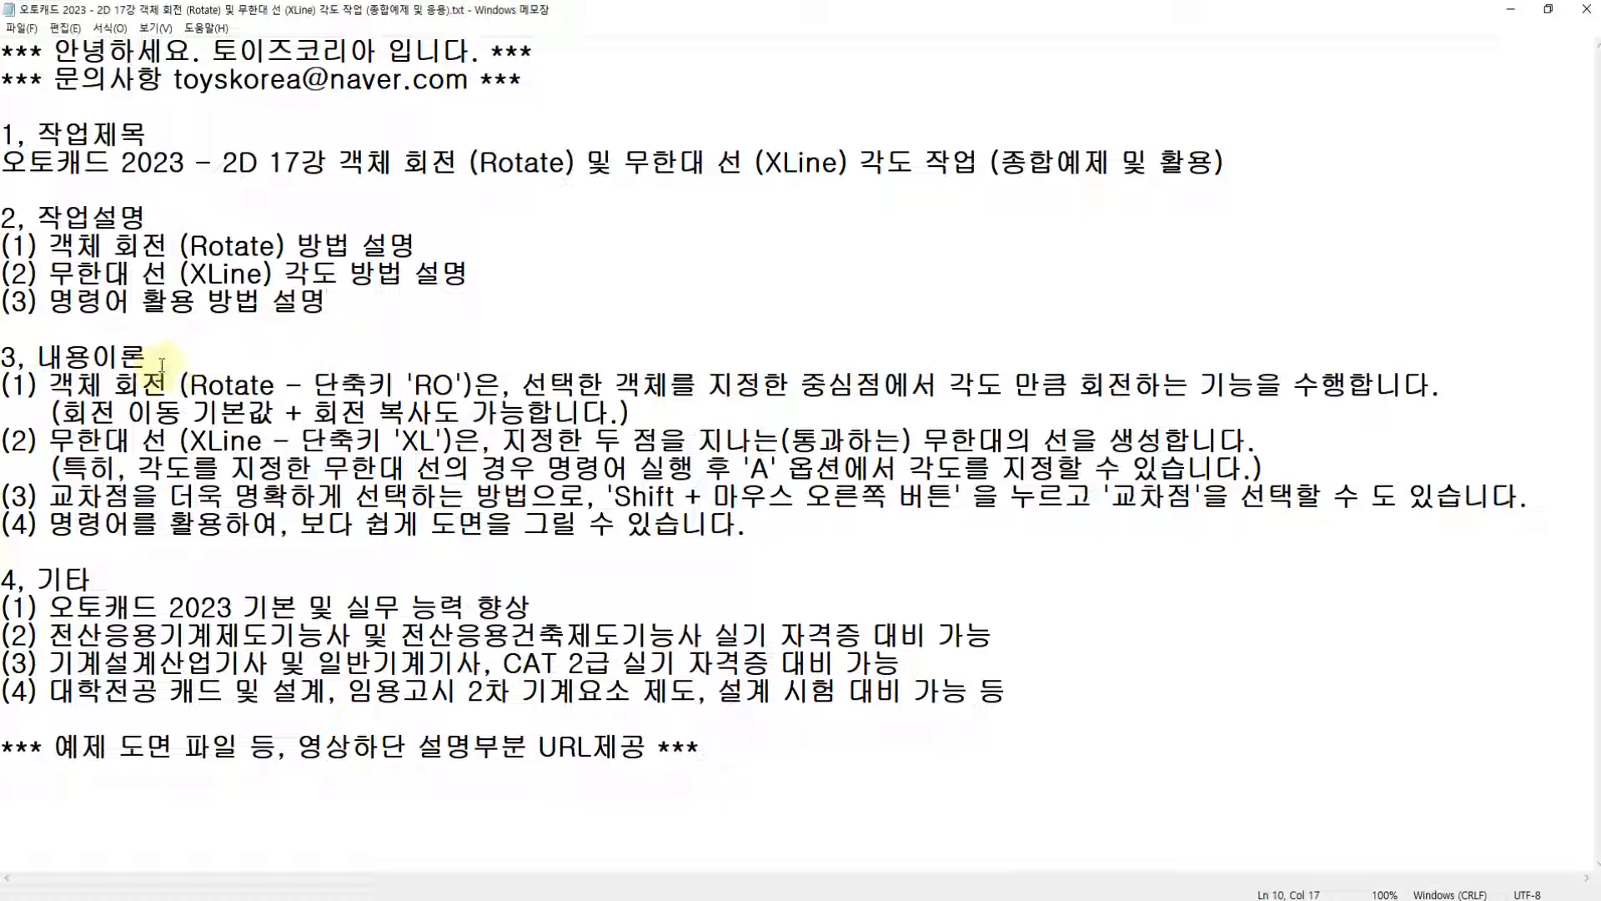
Read the lesson notes on Rotate, angled XLine construction lines and using commands to simplify drawing.
drag(161, 364, 893, 511)
click(859, 523)
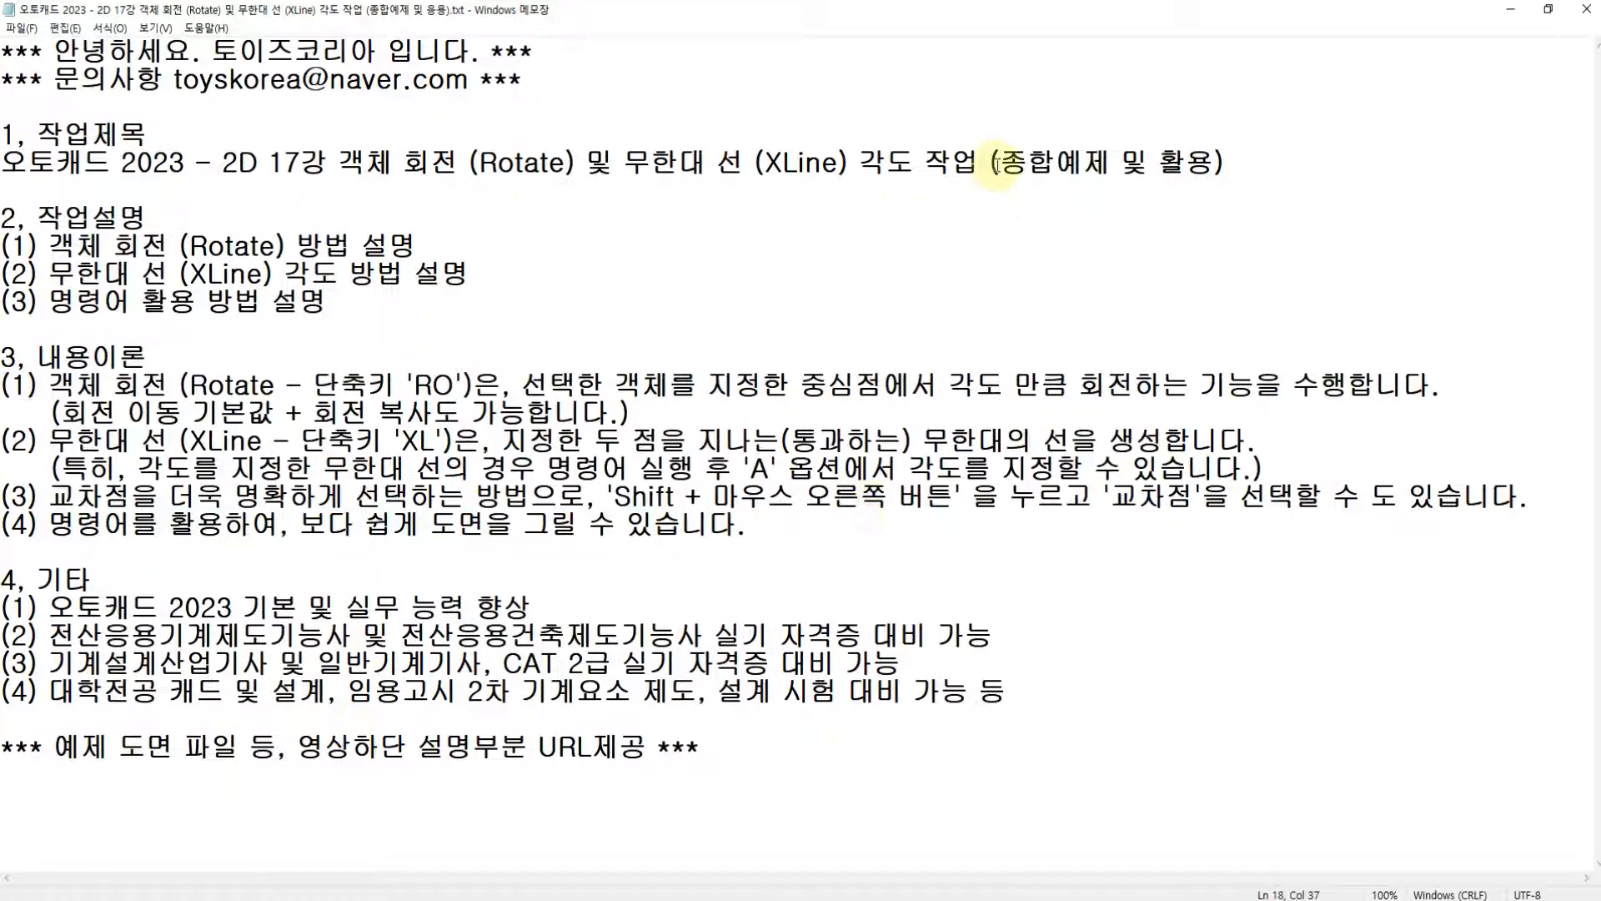
drag(996, 162, 1112, 164)
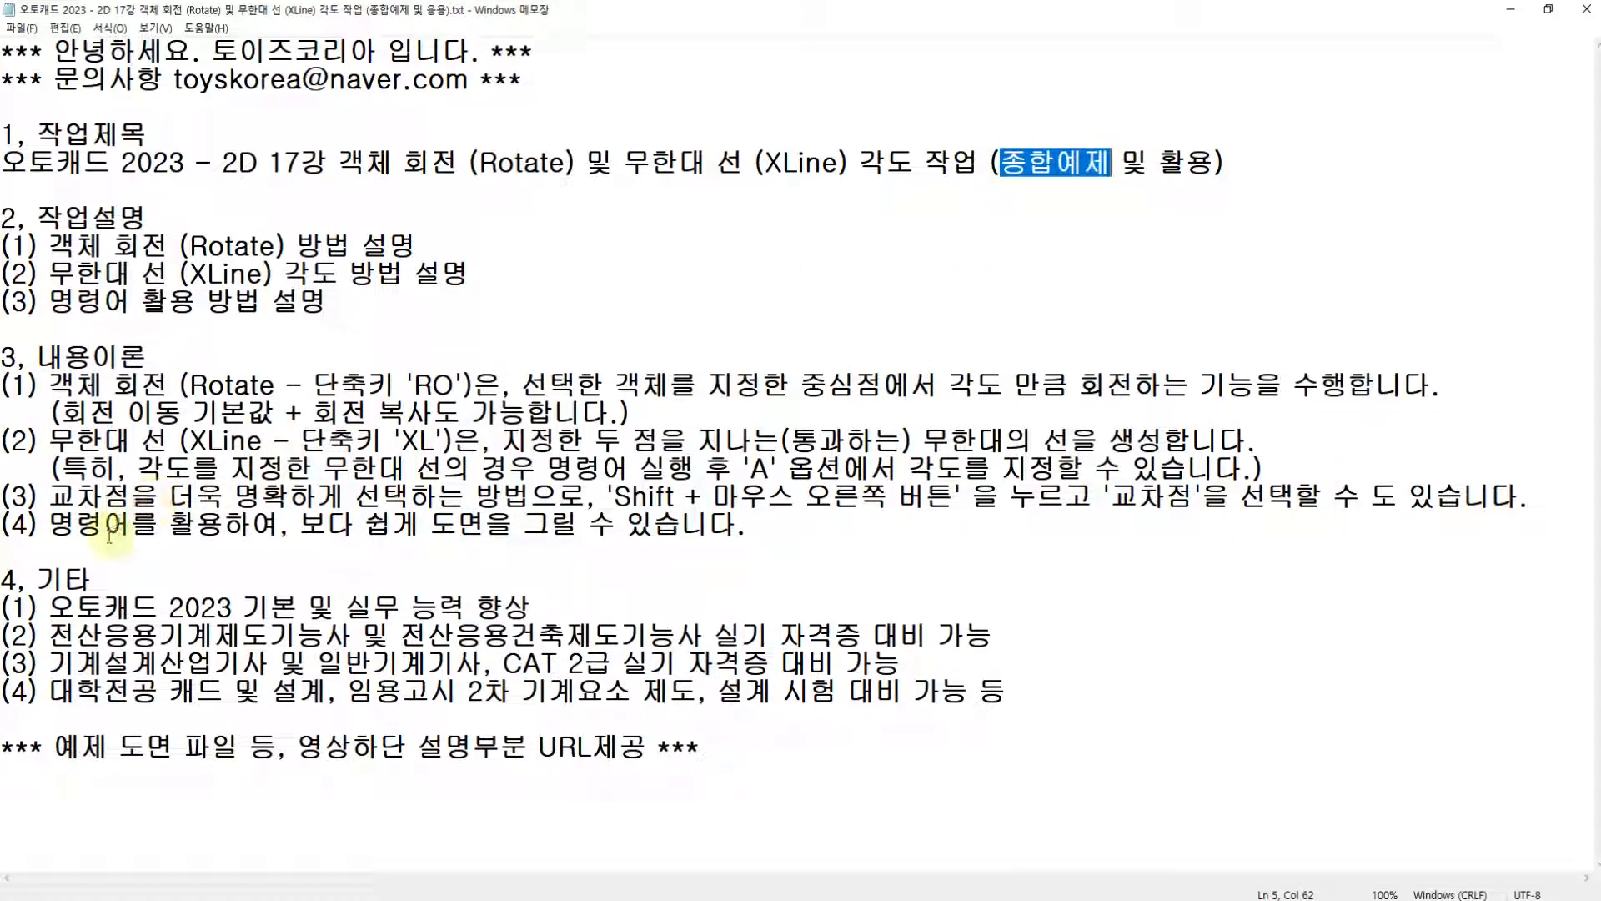
drag(298, 523, 758, 525)
click(757, 525)
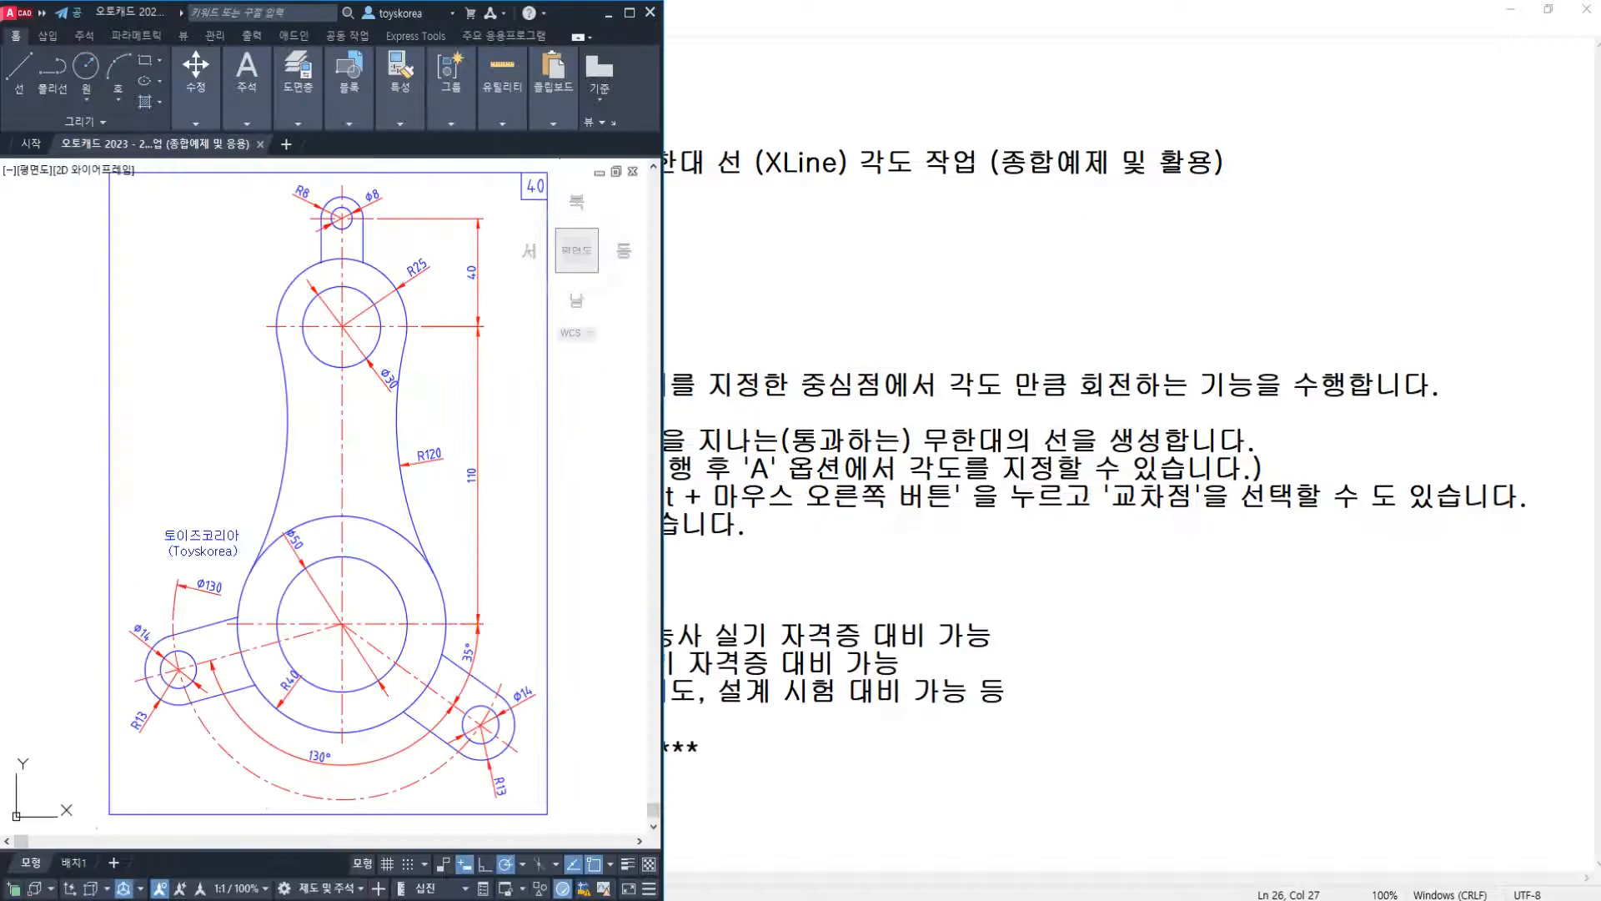
Switch to the AutoCAD reference drawing and examine the main vertical centre line and the horizontal centre lines of both hubs.
mouse_move(512, 524)
middle_down()
mouse_move(464, 572)
mouse_move(464, 626)
mouse_move(441, 512)
mouse_move(460, 583)
mouse_move(505, 535)
mouse_move(495, 584)
middle_up()
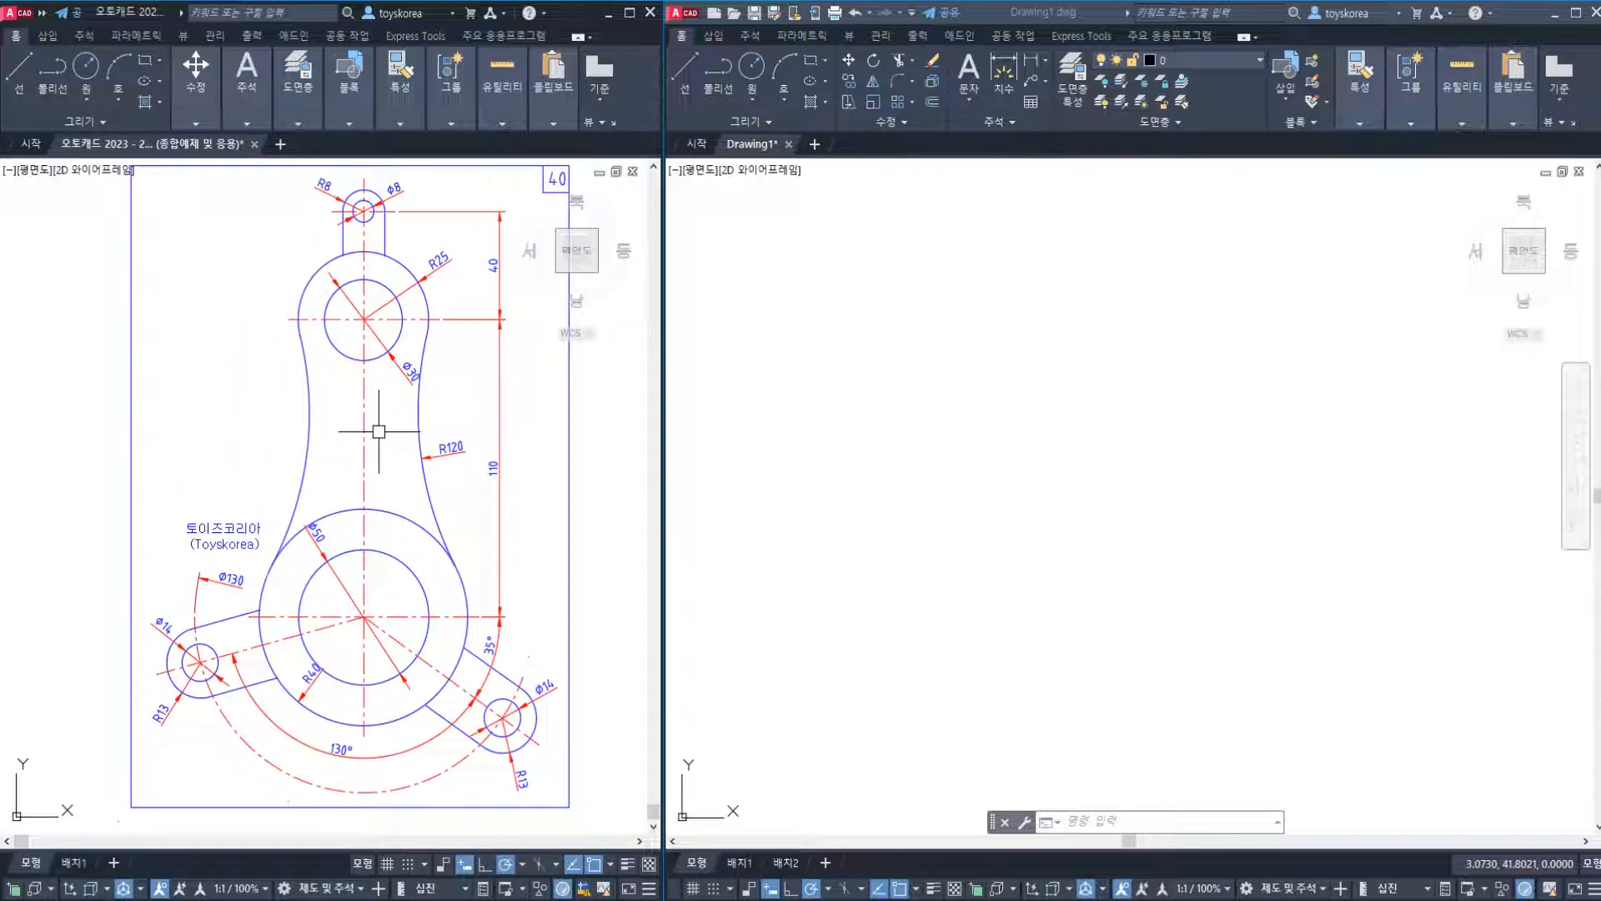
click(405, 616)
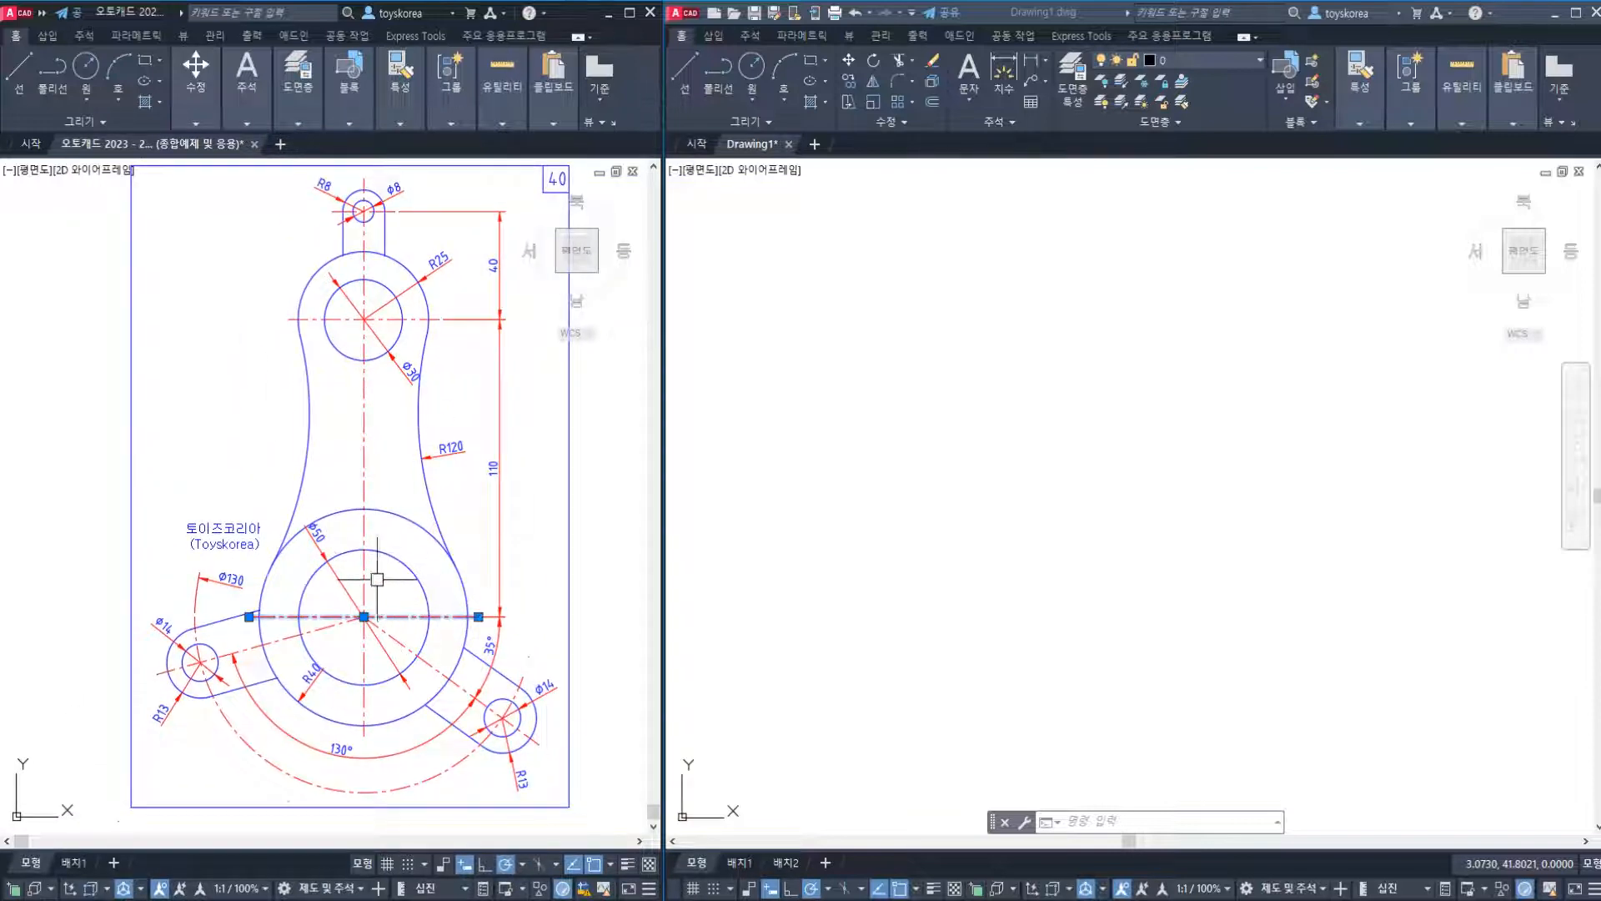
click(365, 464)
click(419, 319)
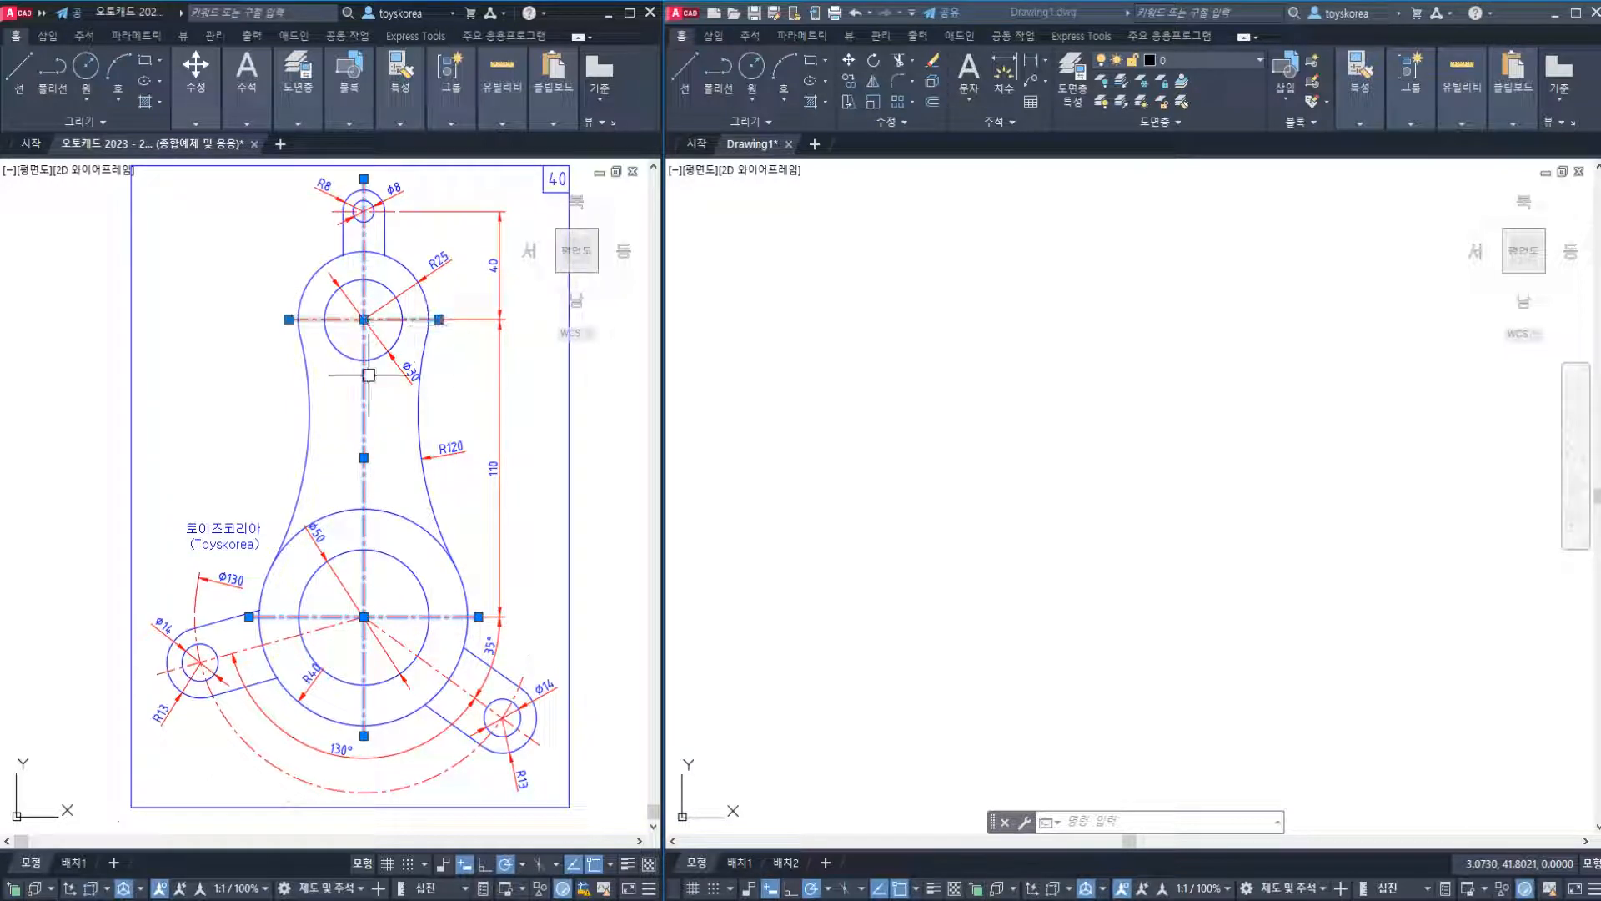
scroll(384, 400, up, 3)
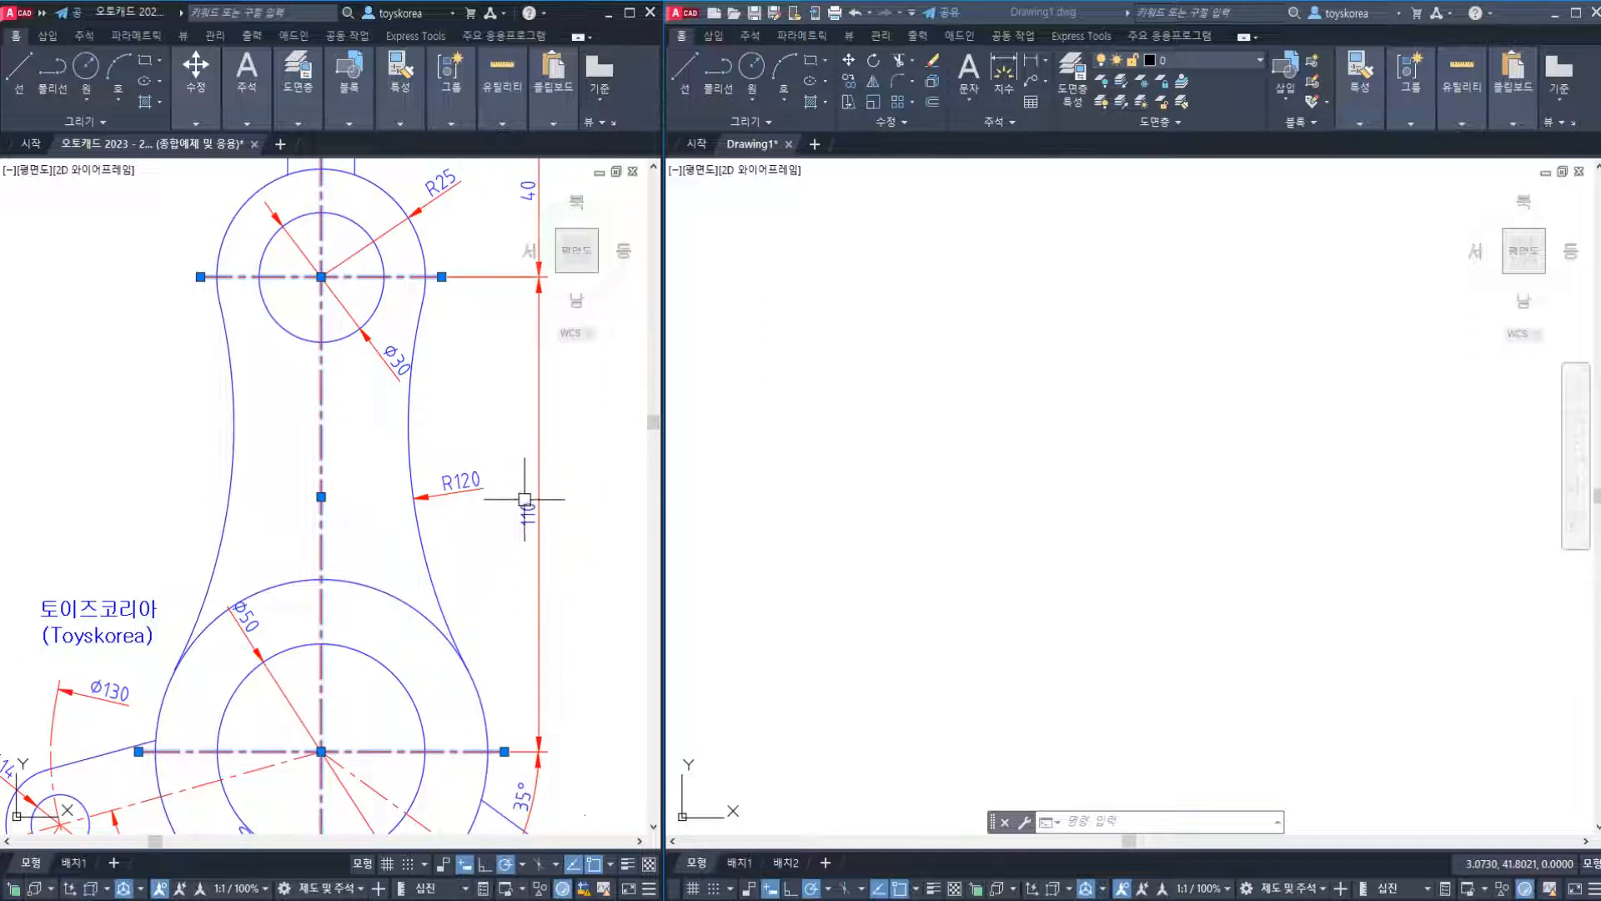
middle_drag(374, 786, 407, 542)
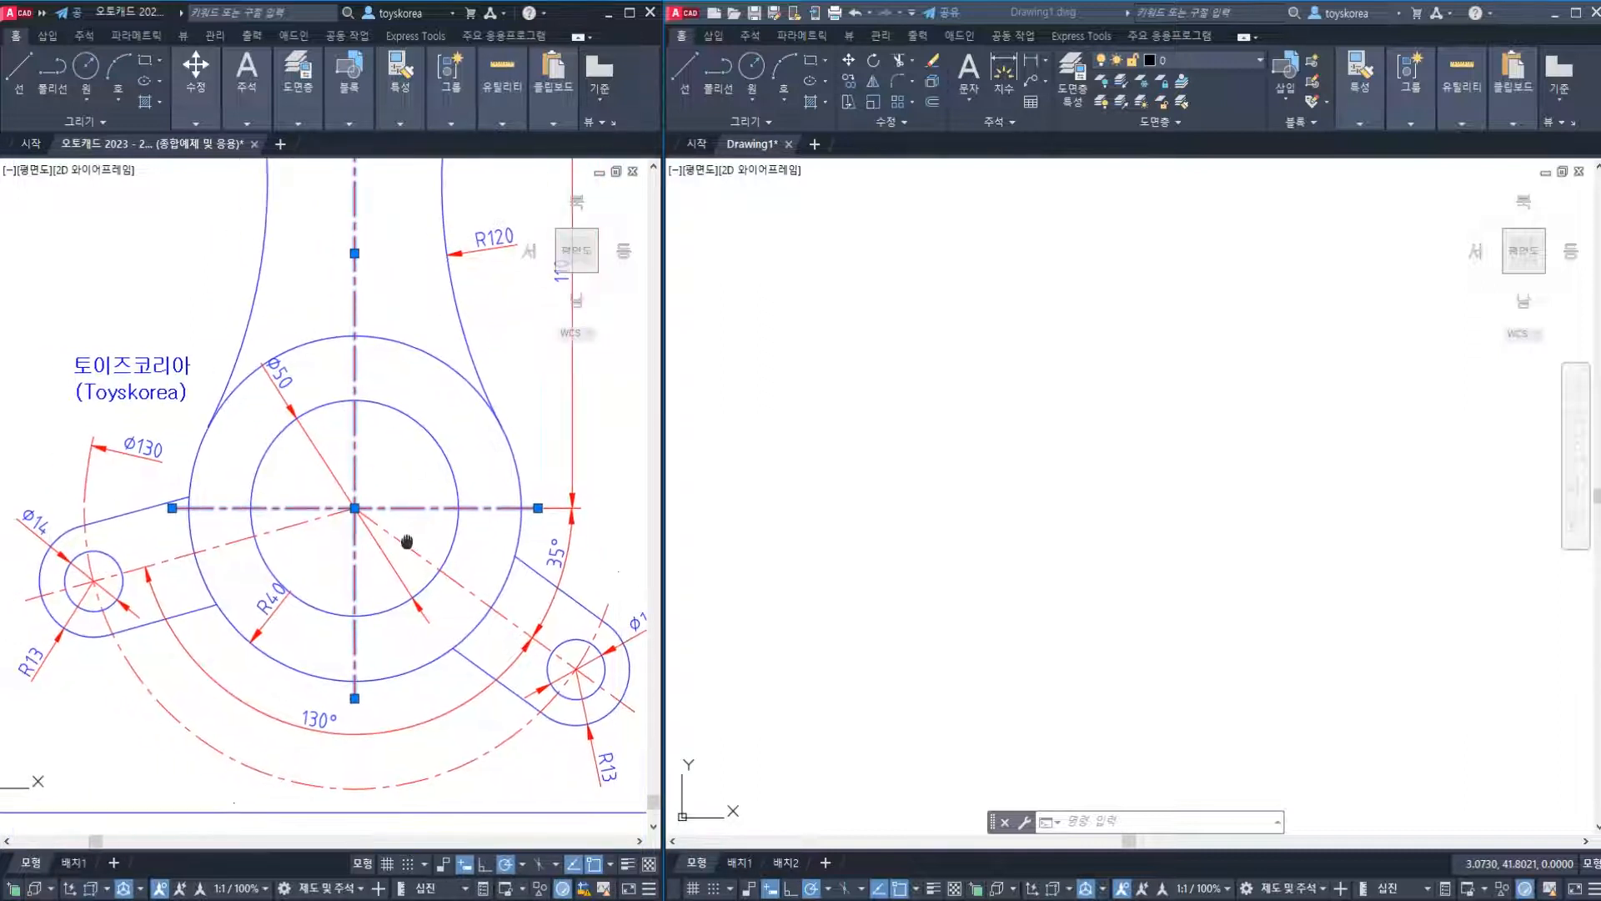
key(Escape)
Examine the lower hub's two concentric circles together with the horizontal and vertical centre lines crossing at their centre.
click(324, 607)
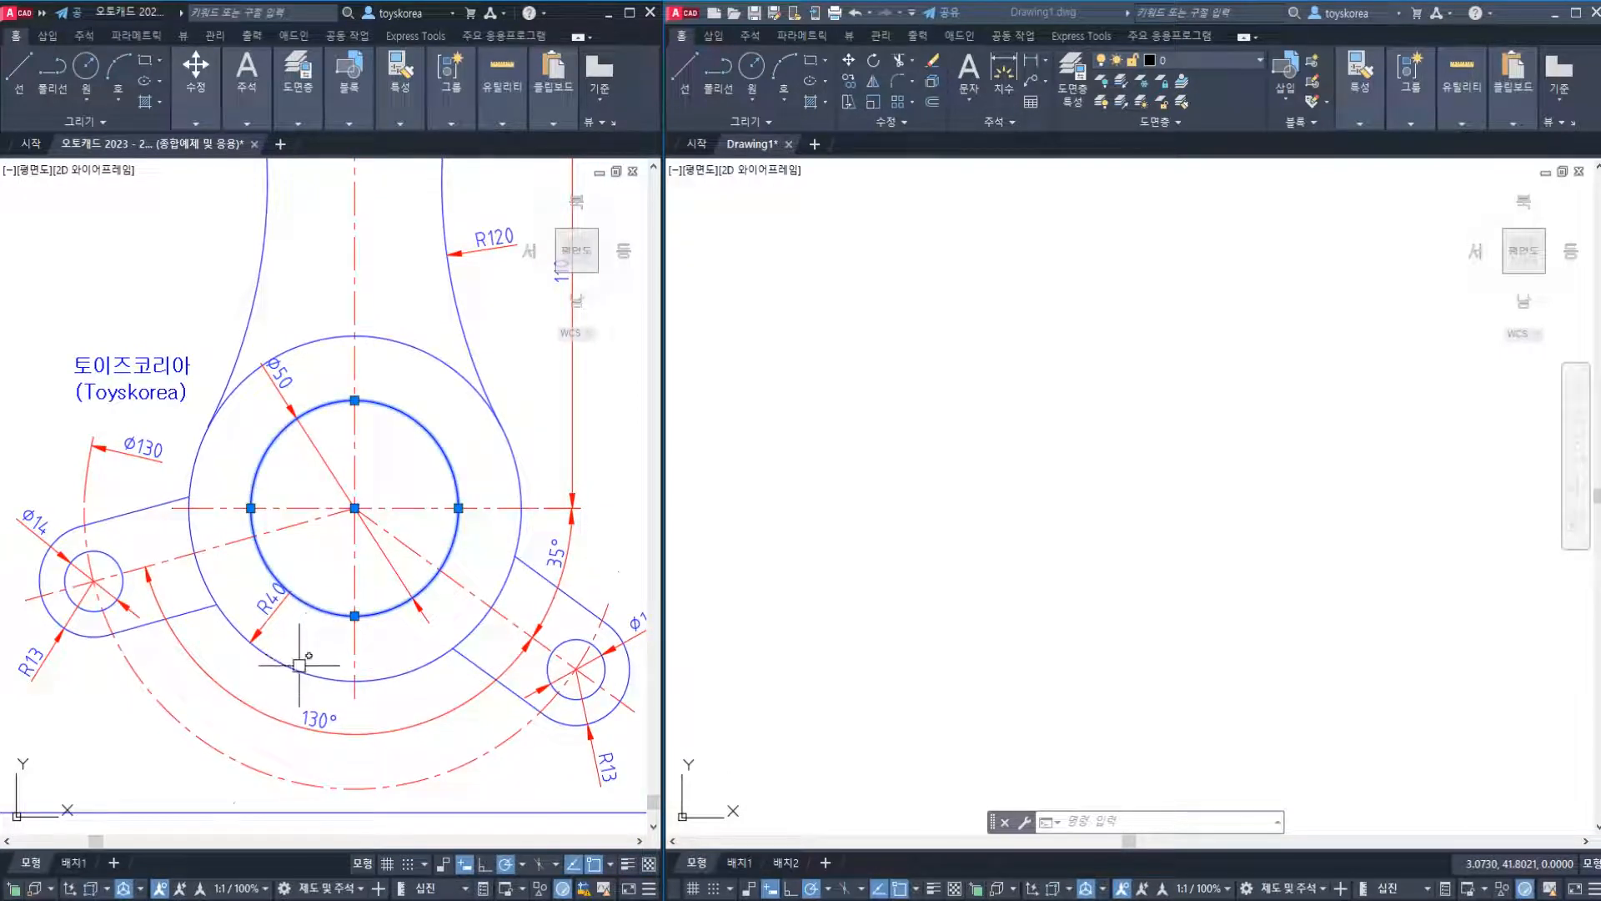
click(299, 665)
key(Escape)
click(320, 606)
click(299, 666)
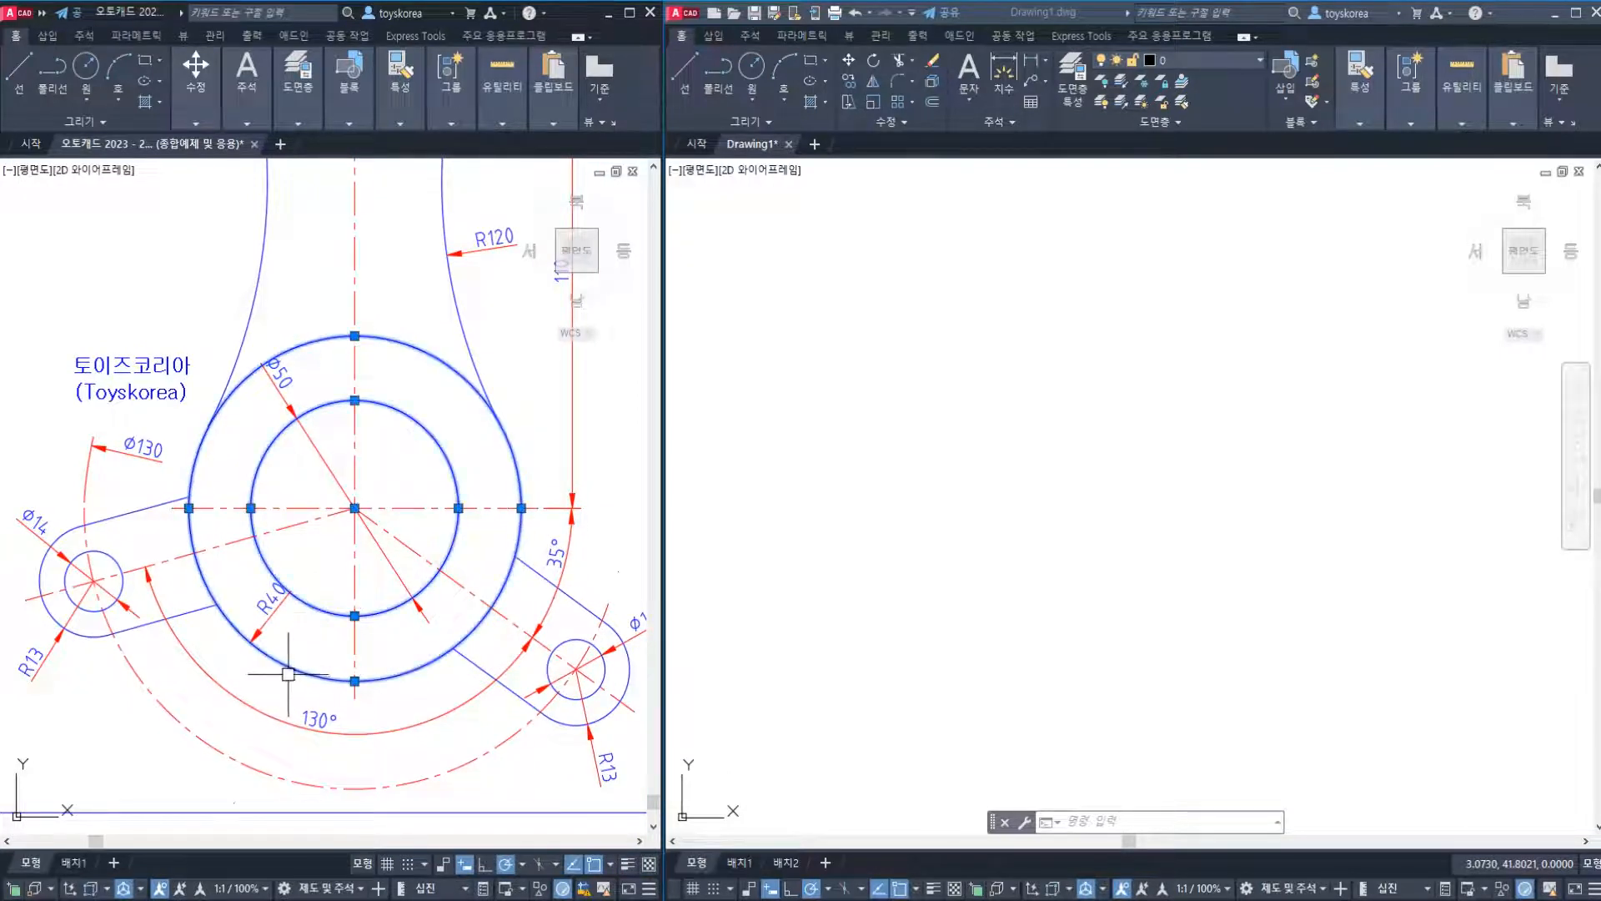
key(Escape)
click(367, 508)
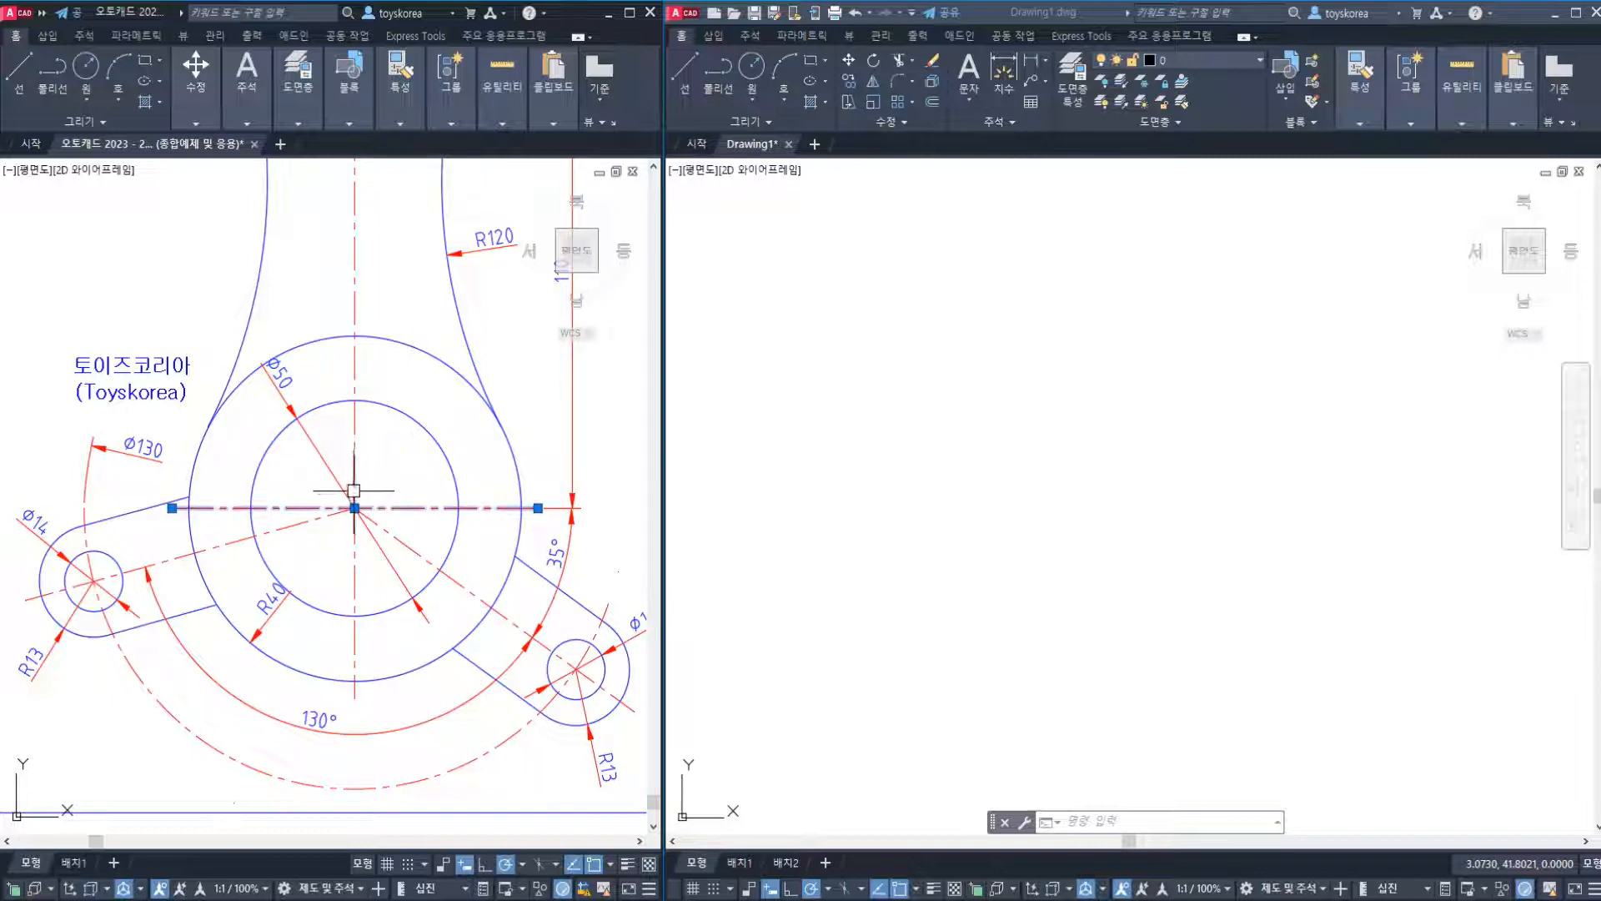
click(354, 527)
click(307, 607)
click(300, 673)
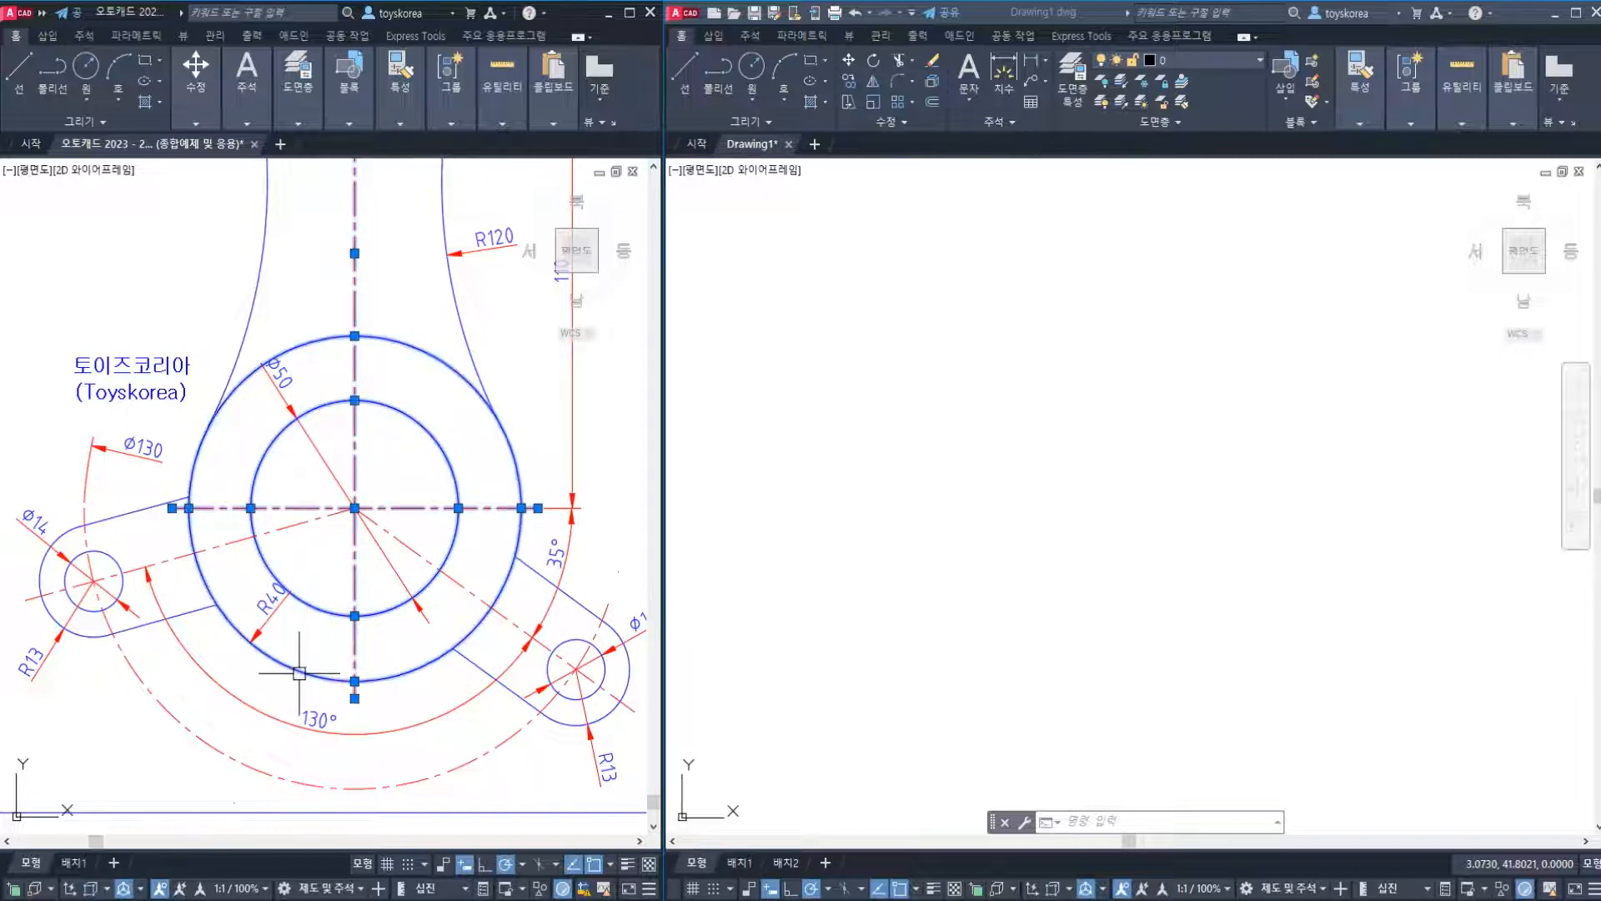
key(Escape)
Examine the two angled centre lines leaving the lower hub and the centre-line arc through both arm holes.
click(368, 519)
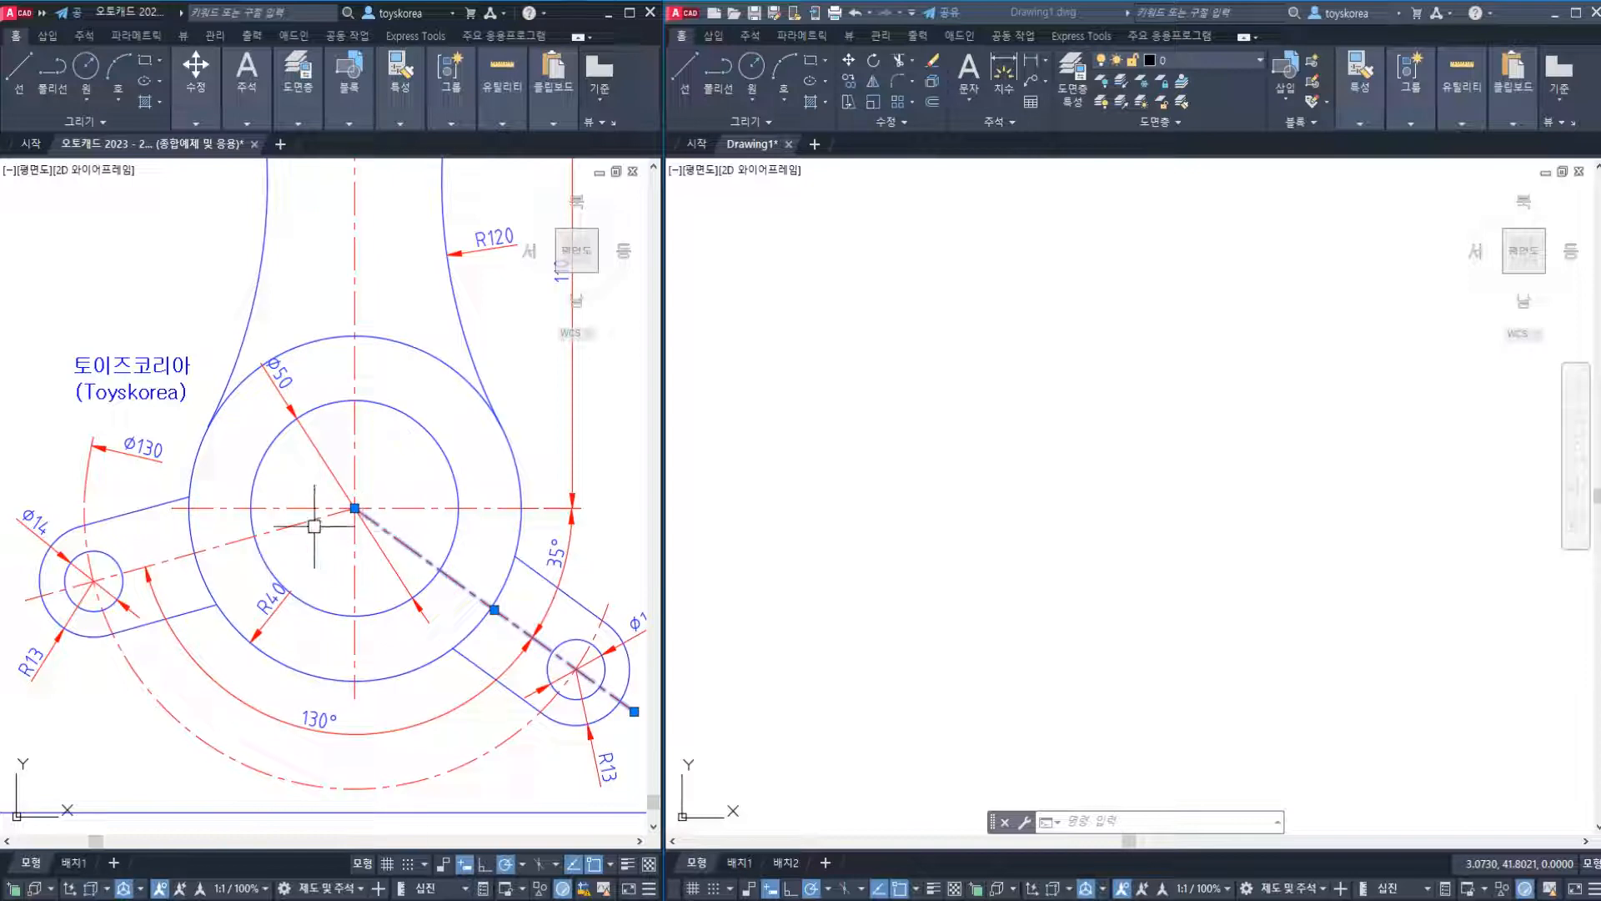
key(Escape)
middle_drag(572, 661, 504, 644)
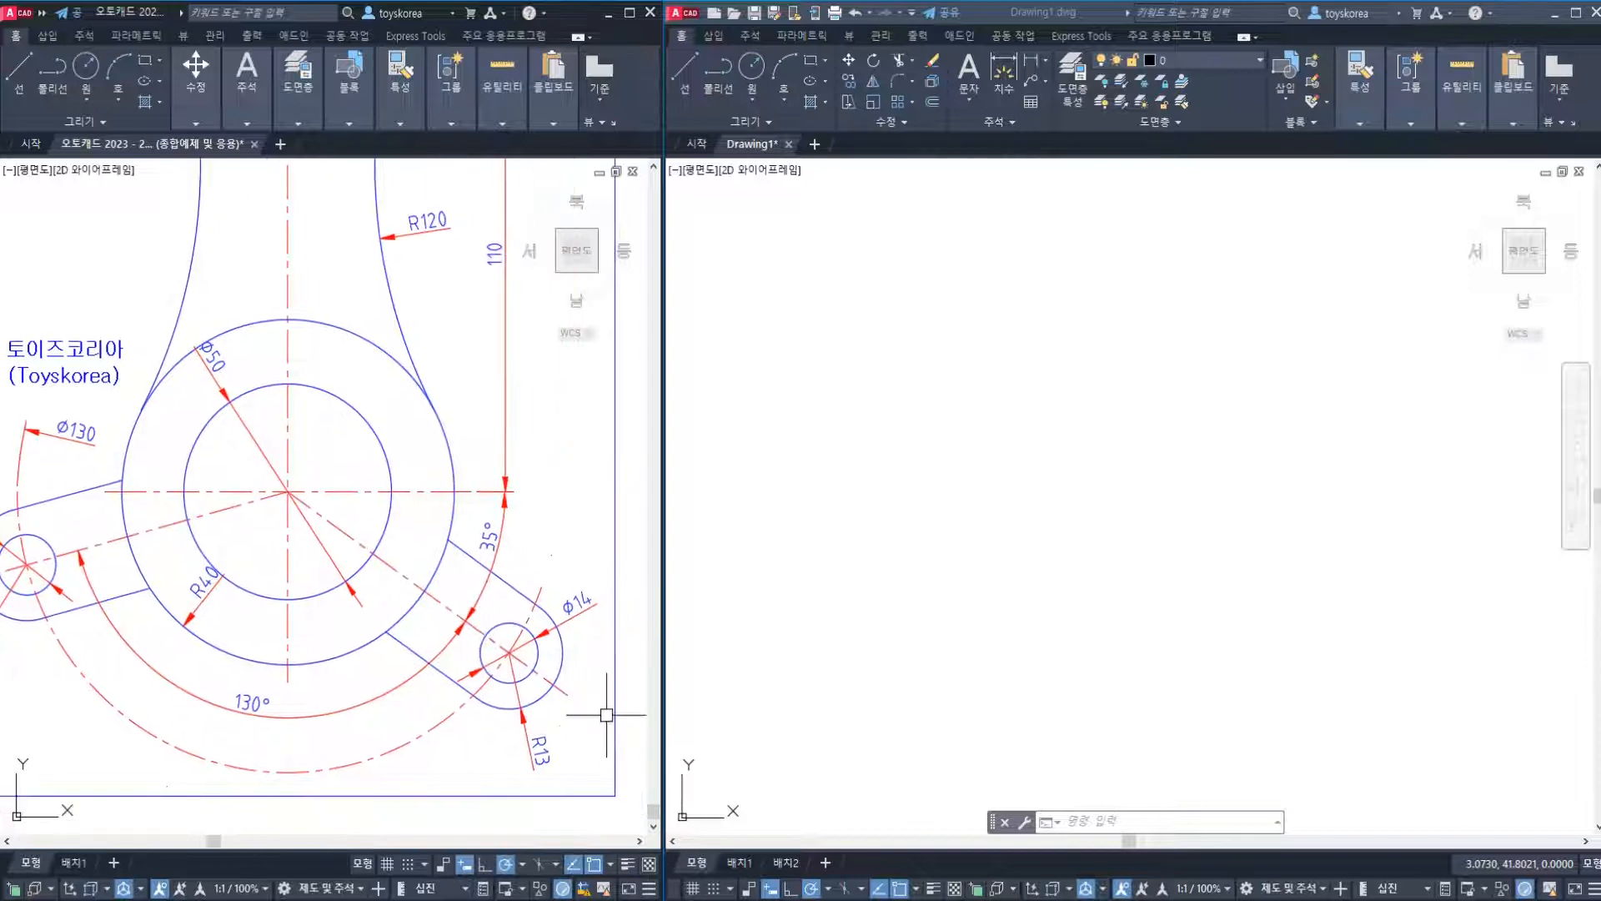
click(590, 734)
click(420, 542)
middle_drag(395, 564, 508, 574)
key(Escape)
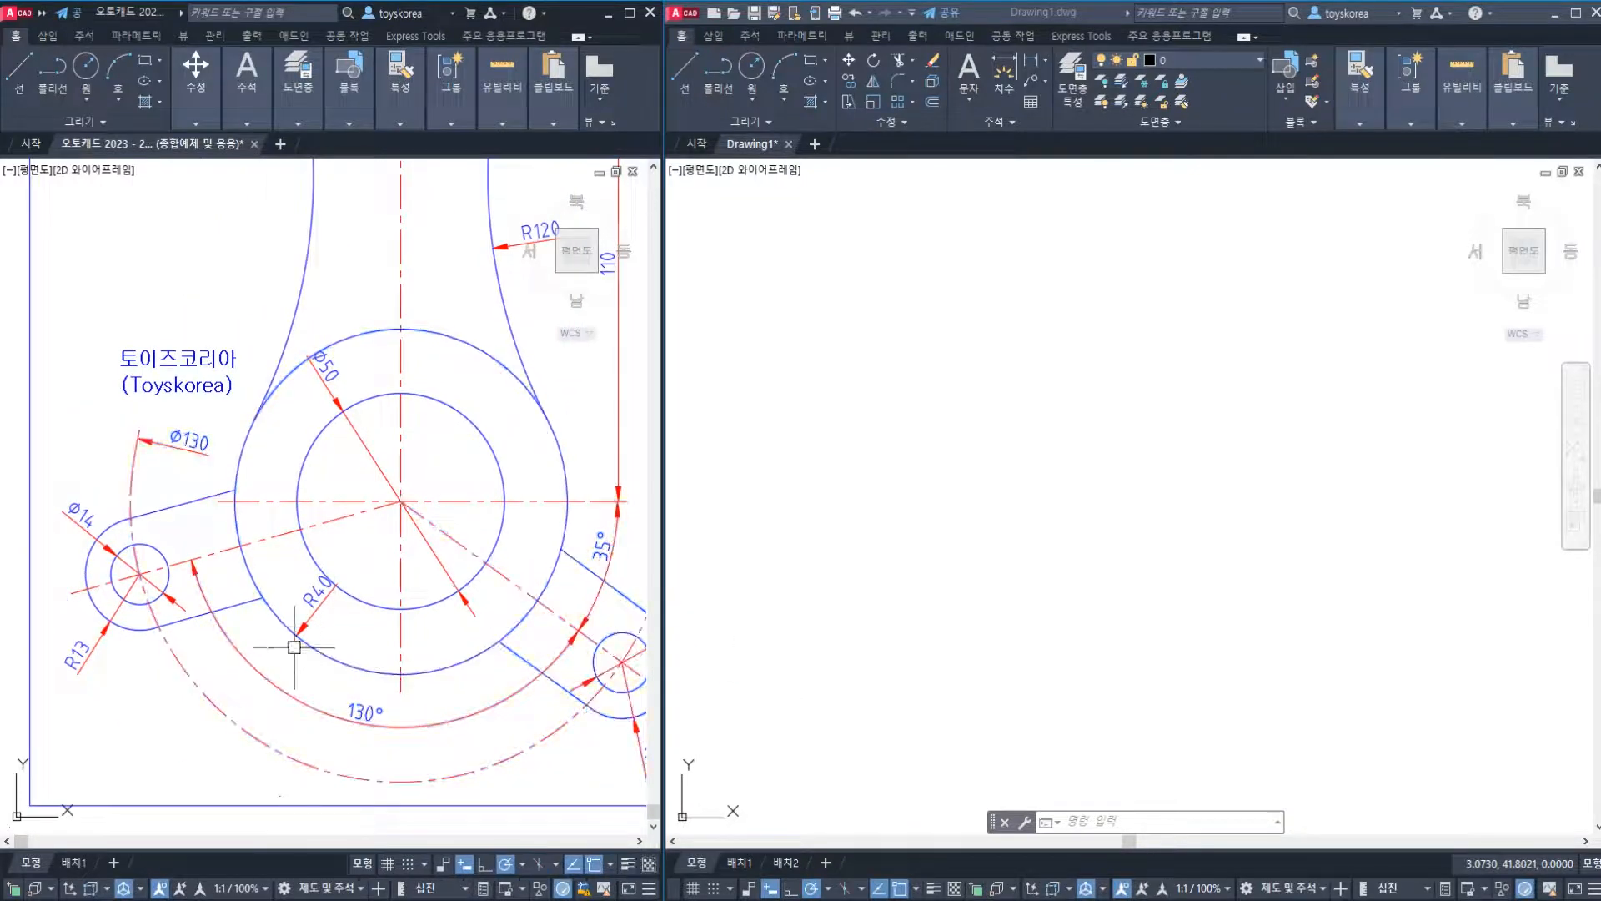
click(326, 522)
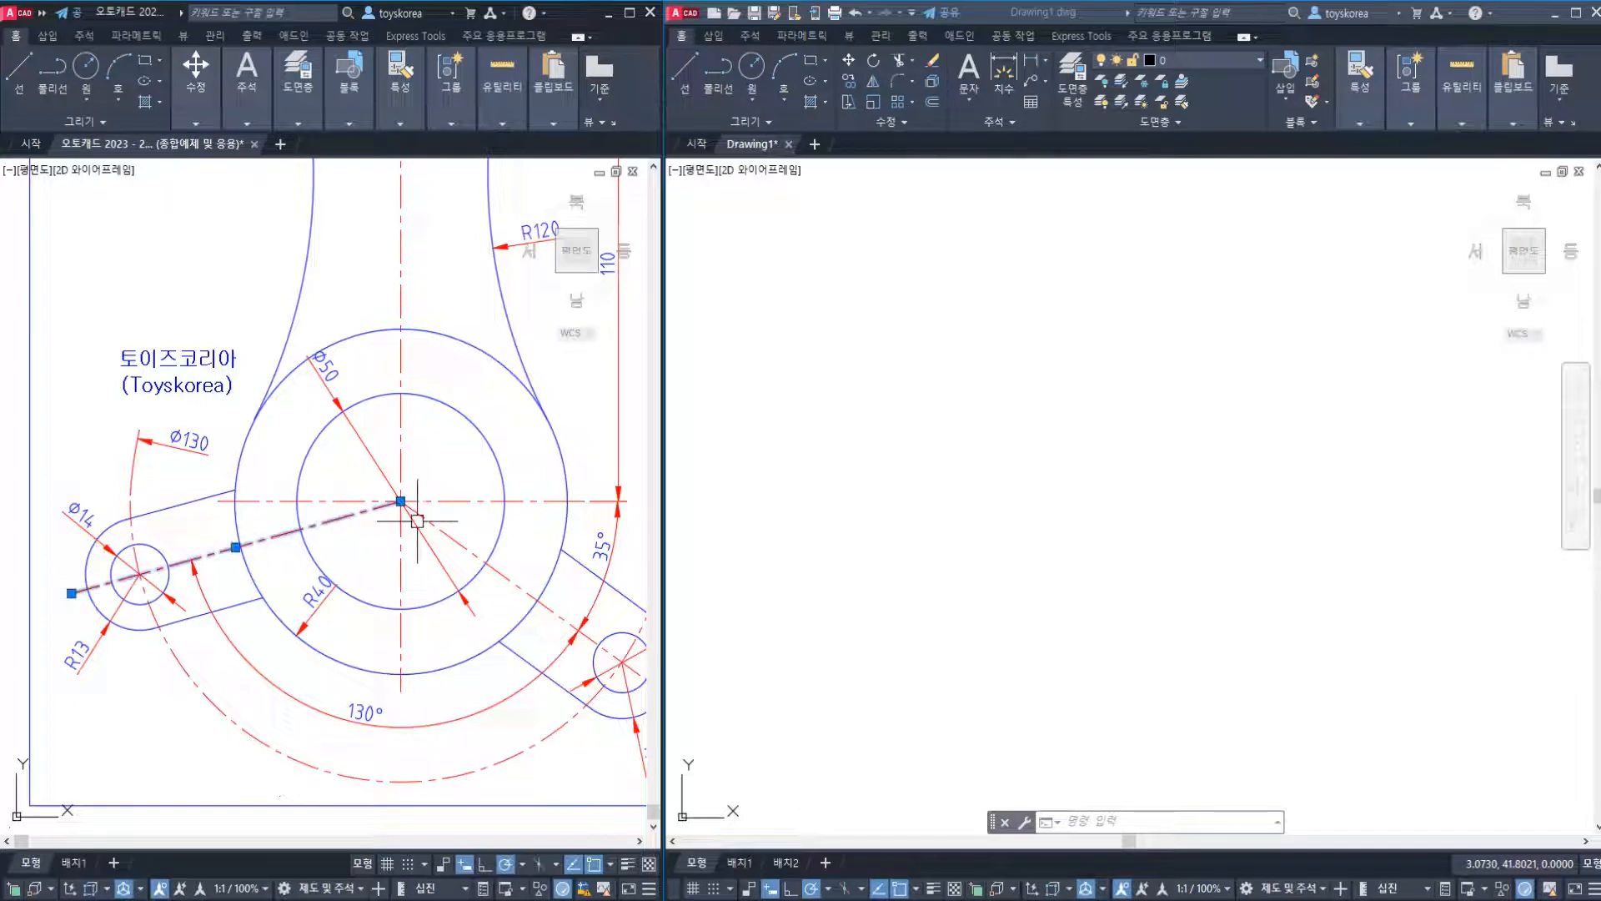
click(454, 539)
click(433, 500)
click(401, 453)
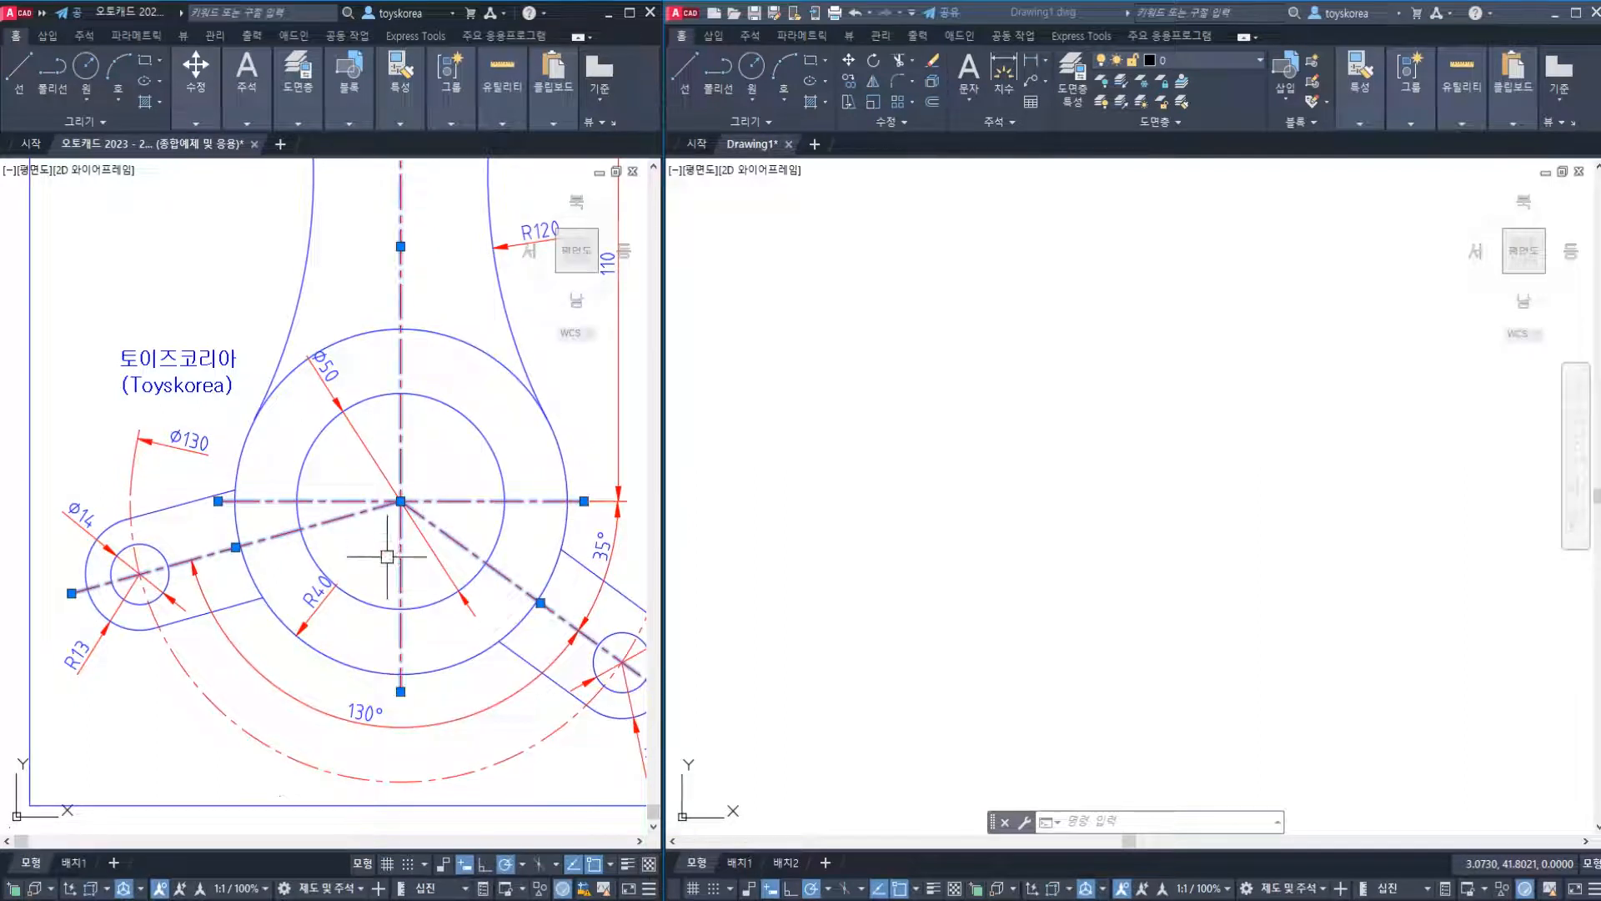
middle_drag(386, 556, 334, 549)
click(487, 735)
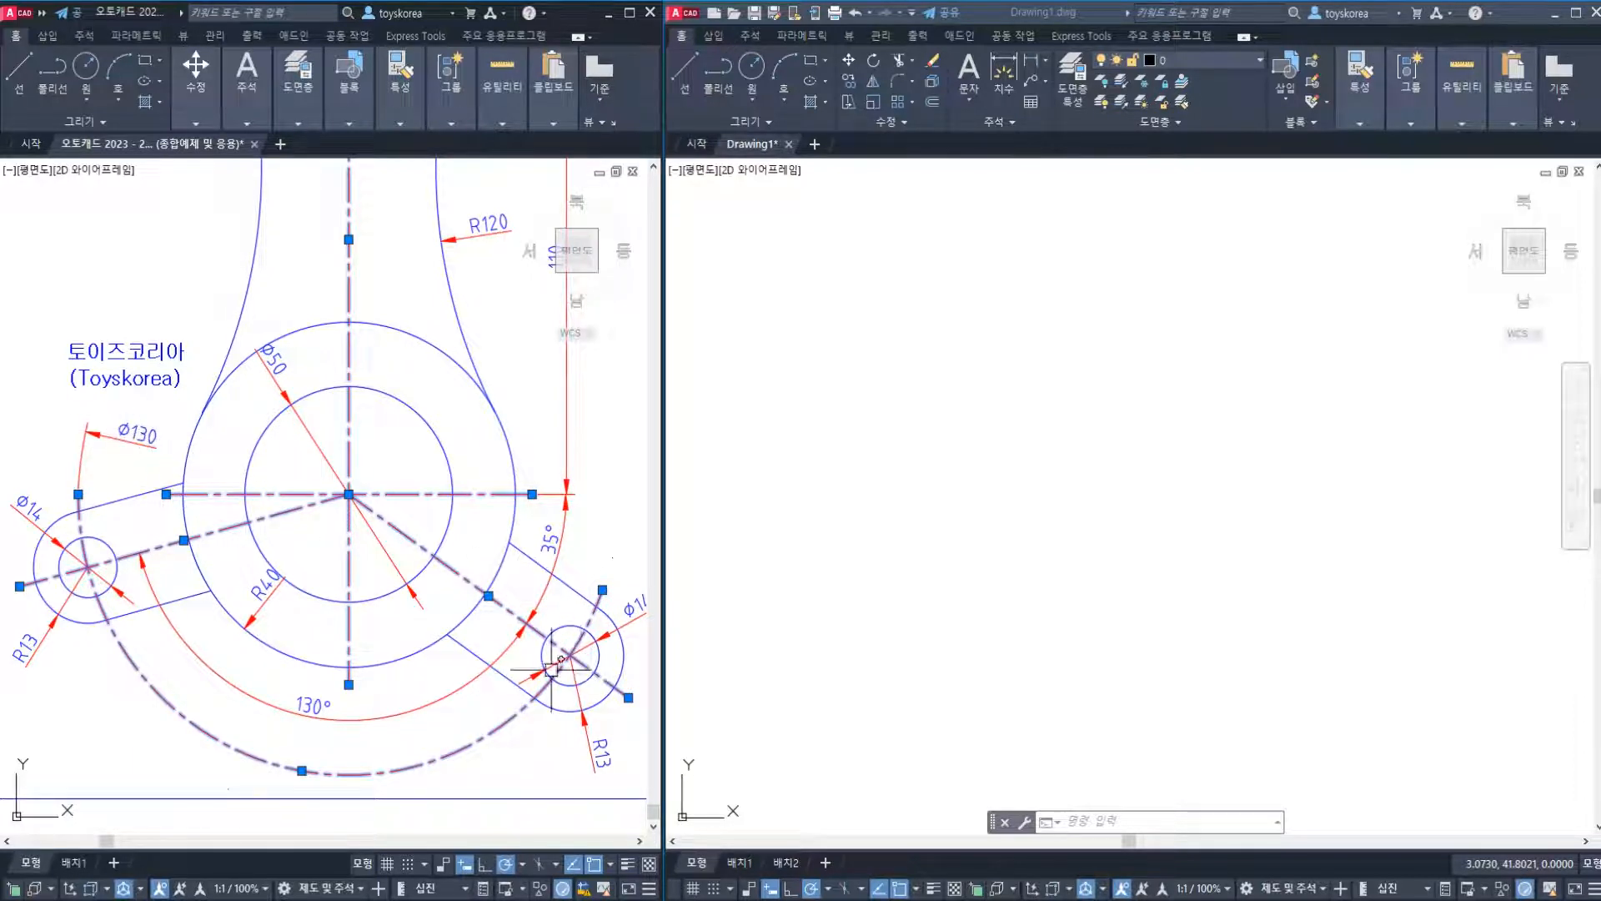
key(Escape)
Examine the upper hub's centre lines, diameter dimension, inner circle and outer arc.
middle_drag(398, 334, 374, 656)
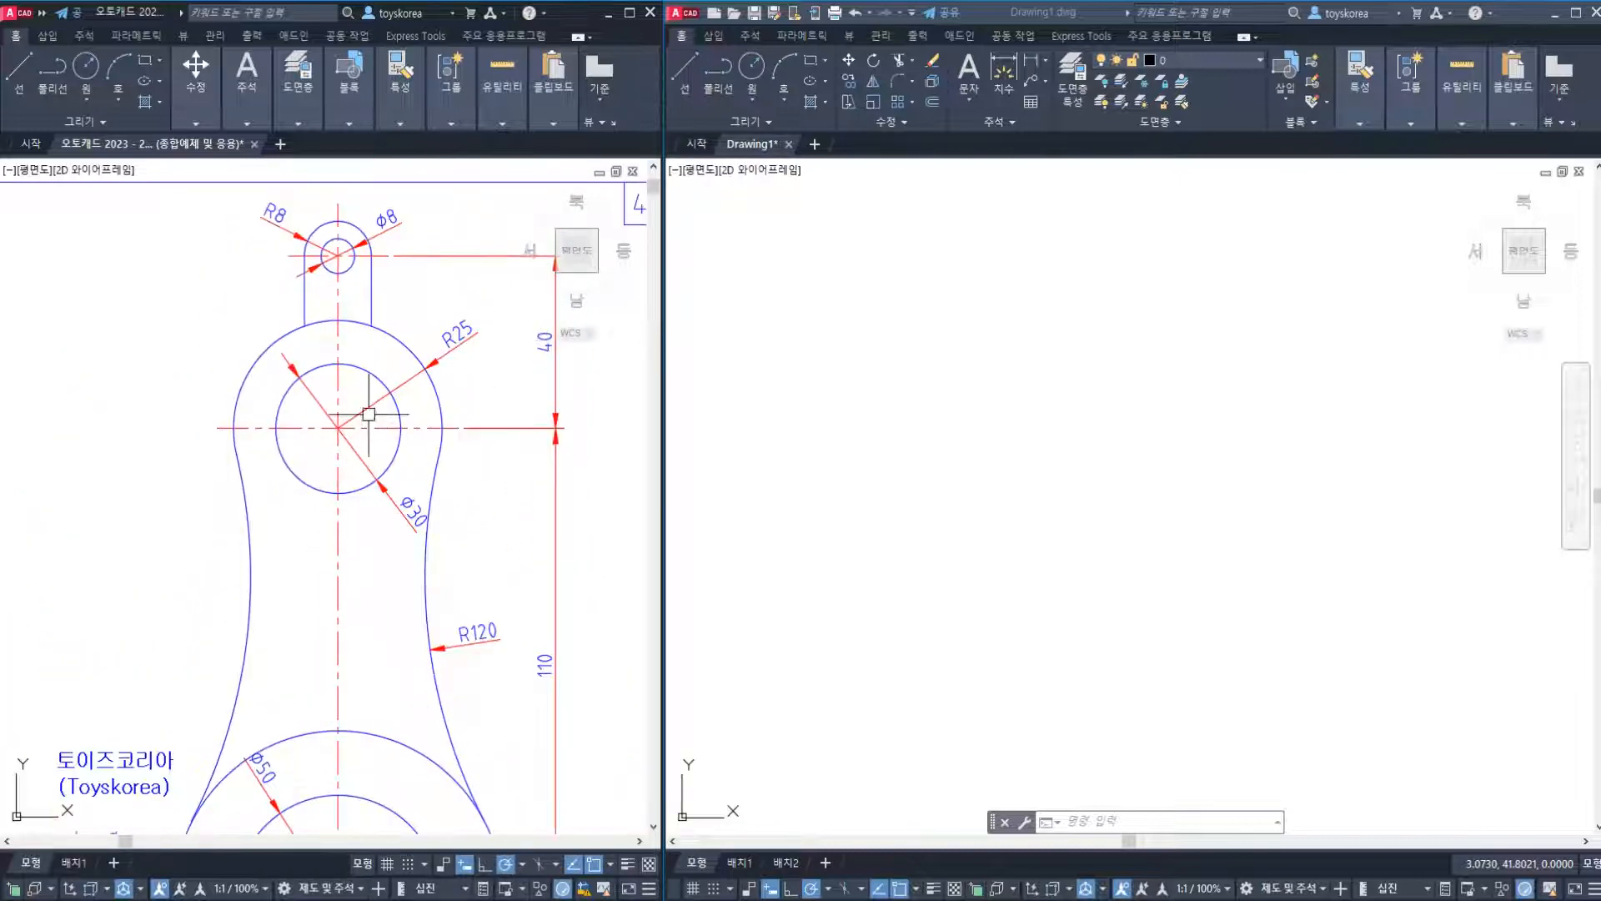
click(367, 426)
click(339, 377)
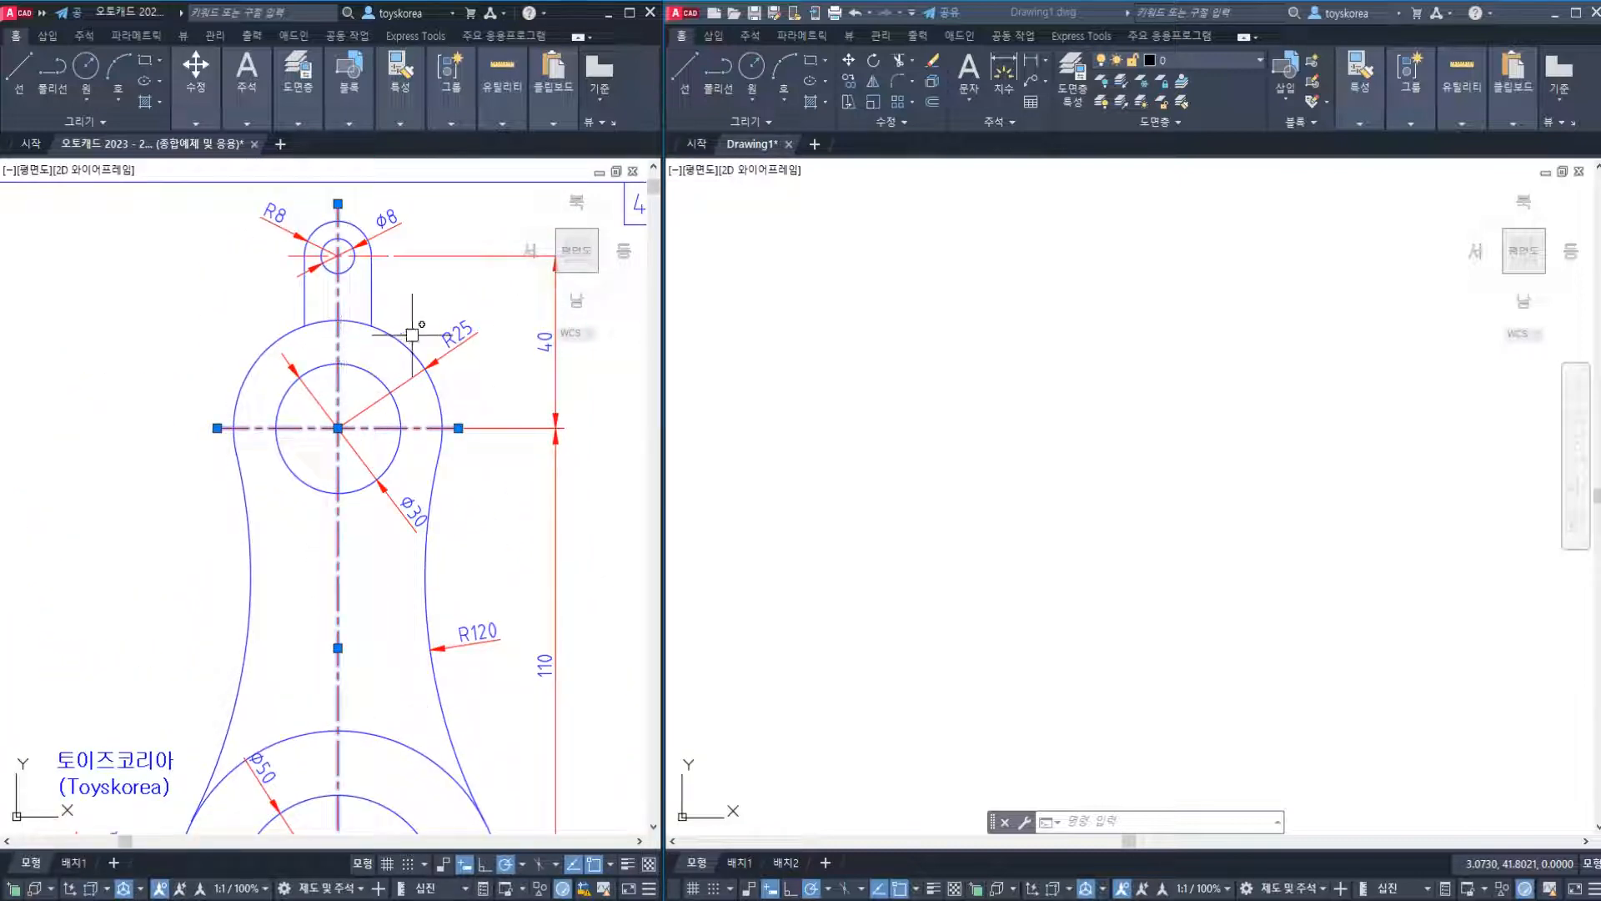
key(Escape)
click(392, 504)
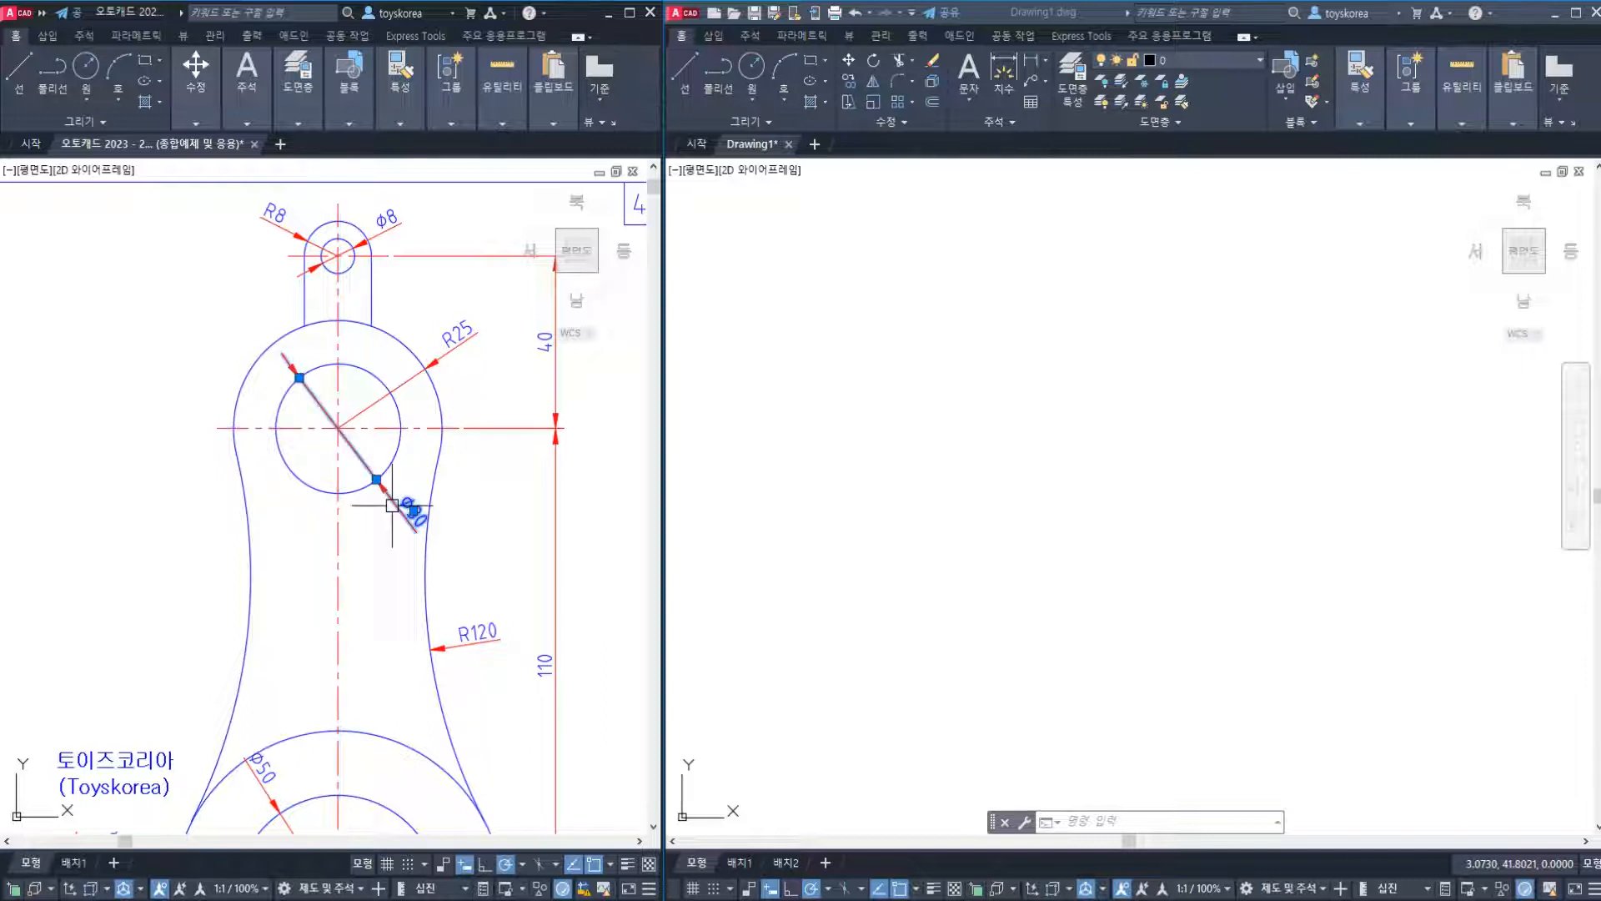
click(390, 462)
click(433, 389)
key(Escape)
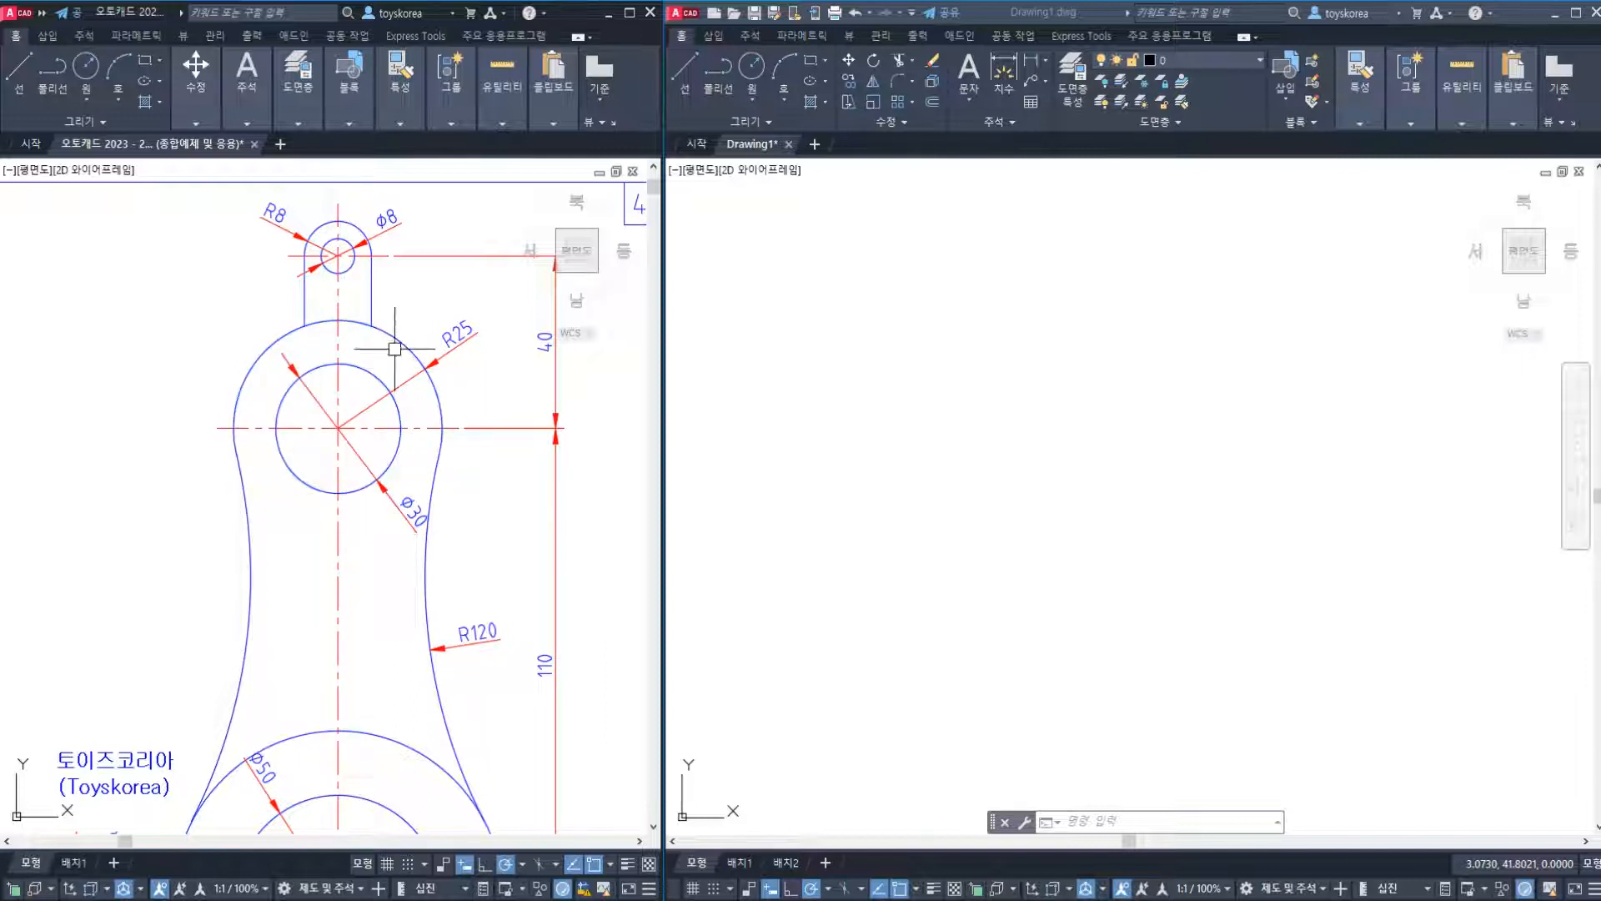
Examine the vertical distance from the upper hub to the top lug hole and the body outline about the vertical centre line.
middle_drag(370, 307, 336, 343)
click(526, 382)
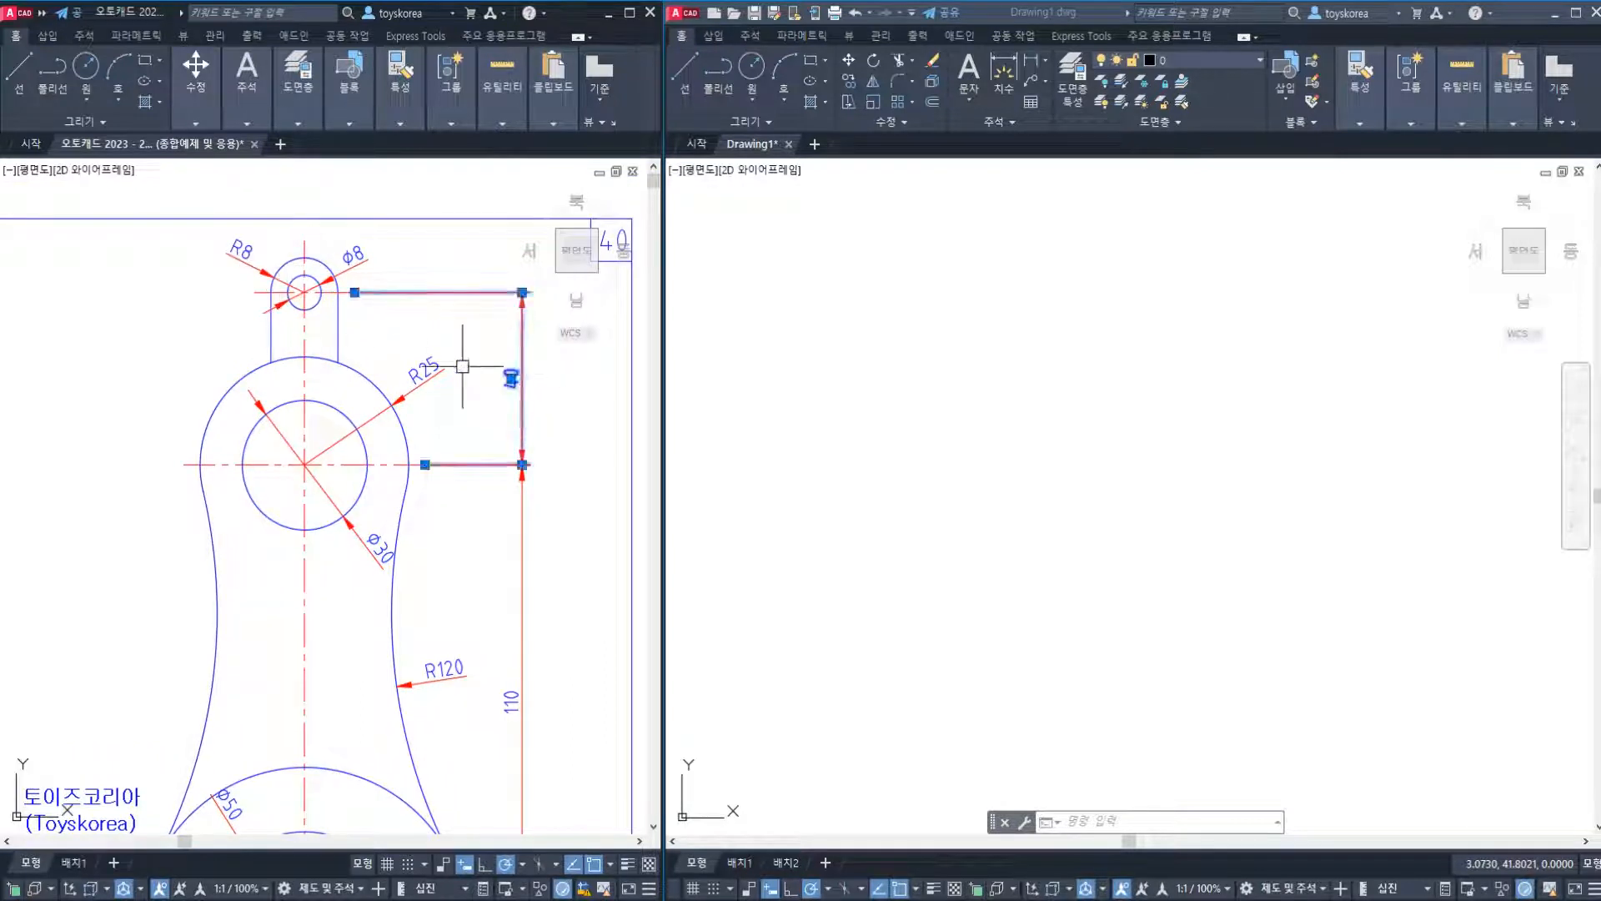
key(Escape)
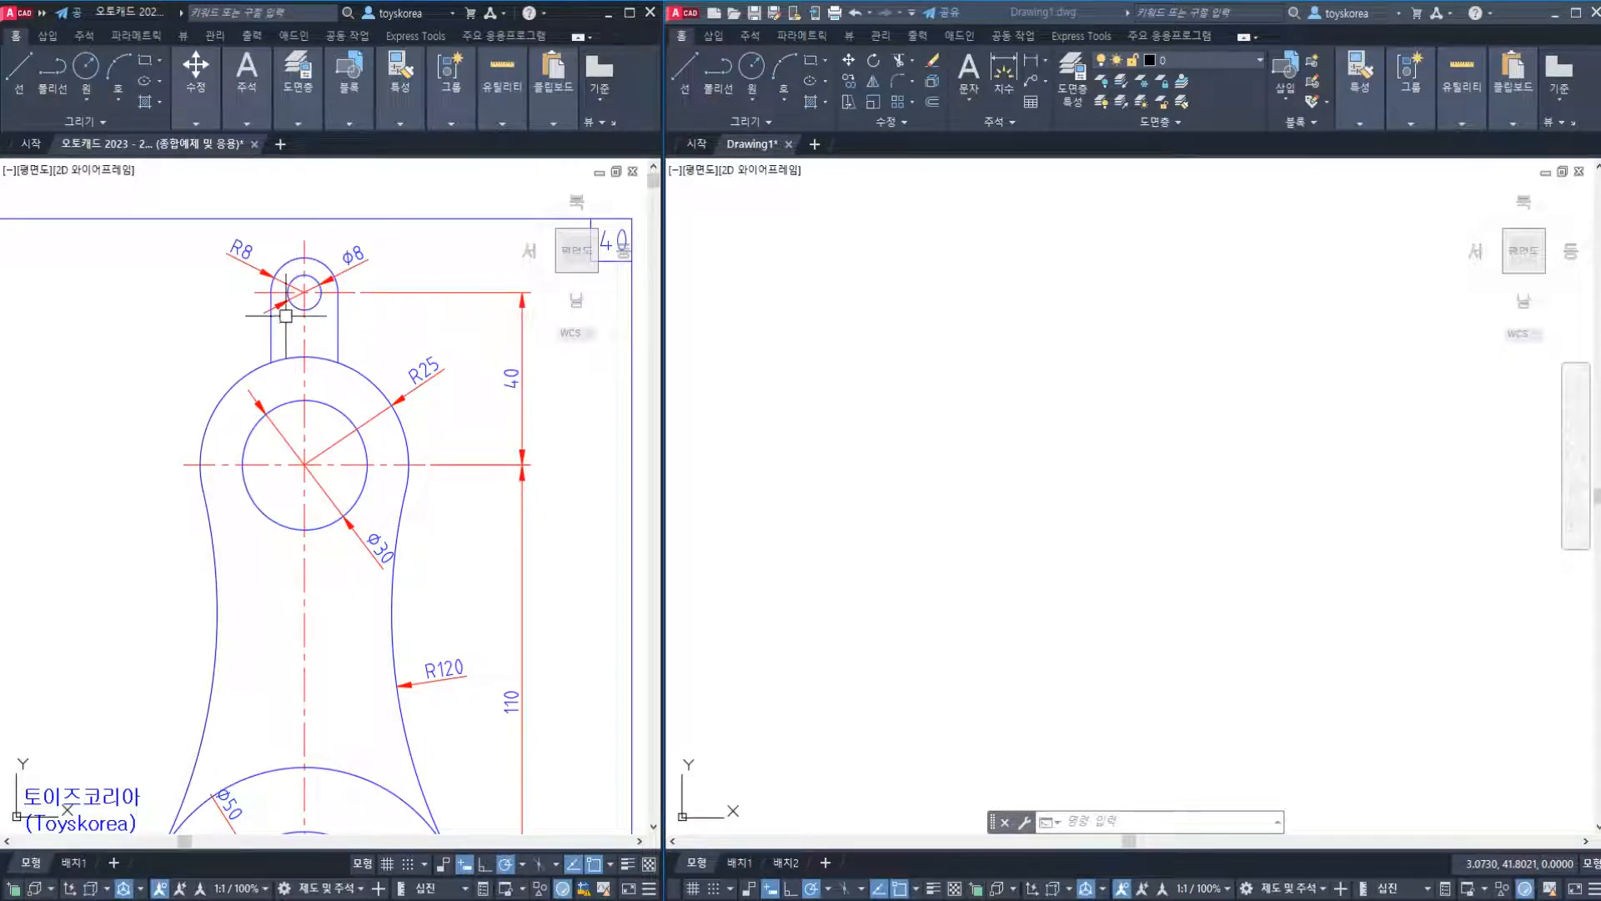
middle_drag(250, 482, 275, 349)
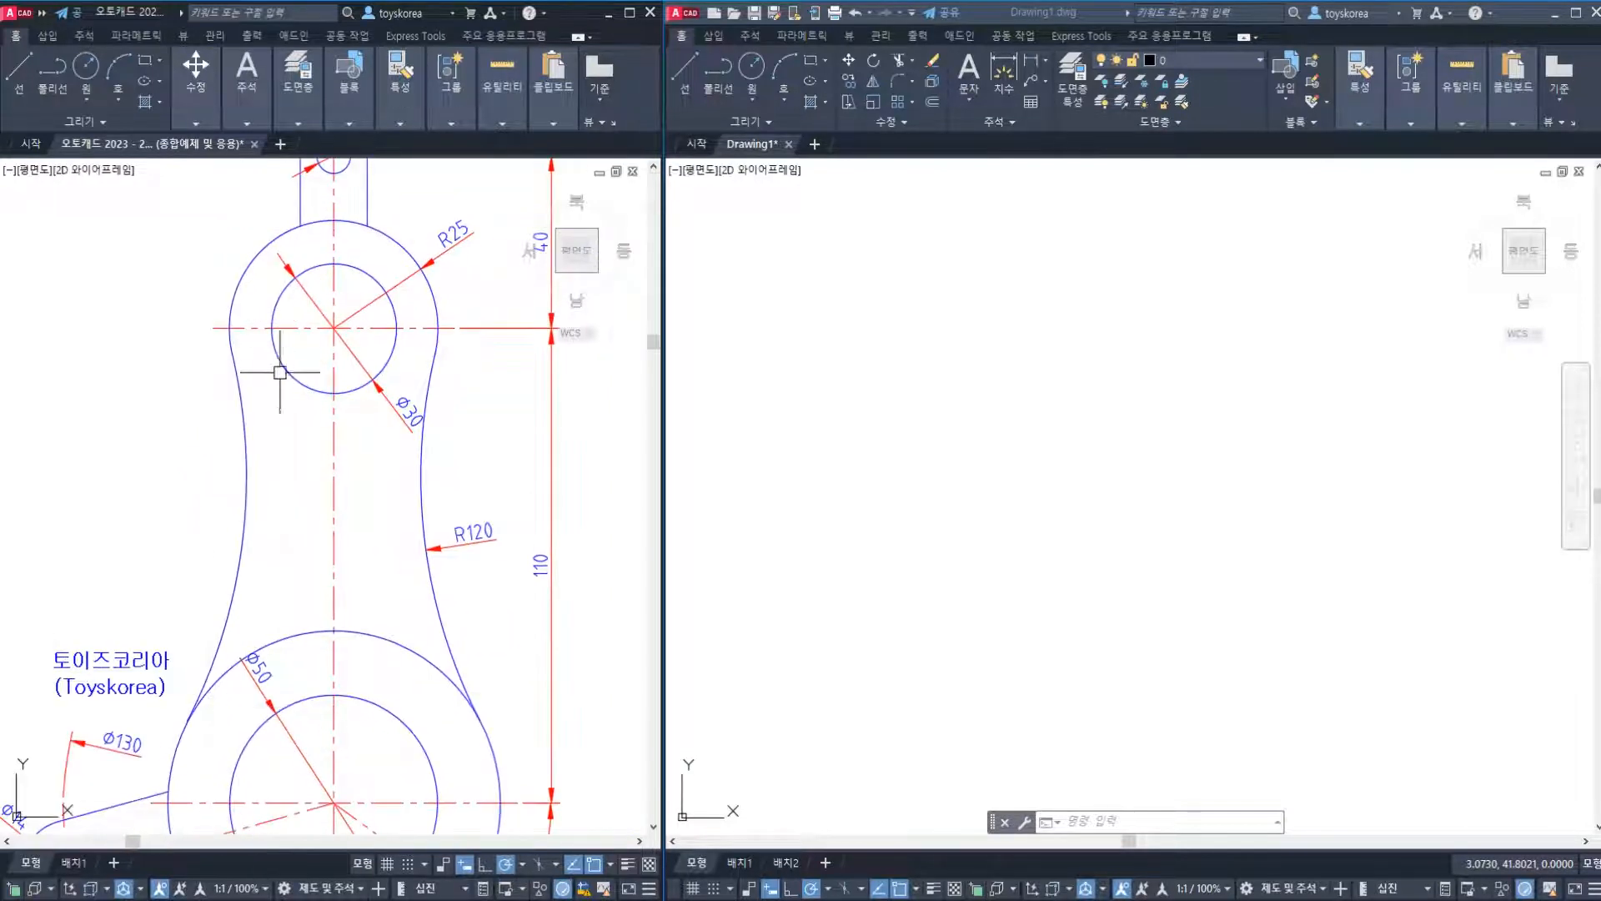
scroll(332, 435, down, 2)
click(329, 454)
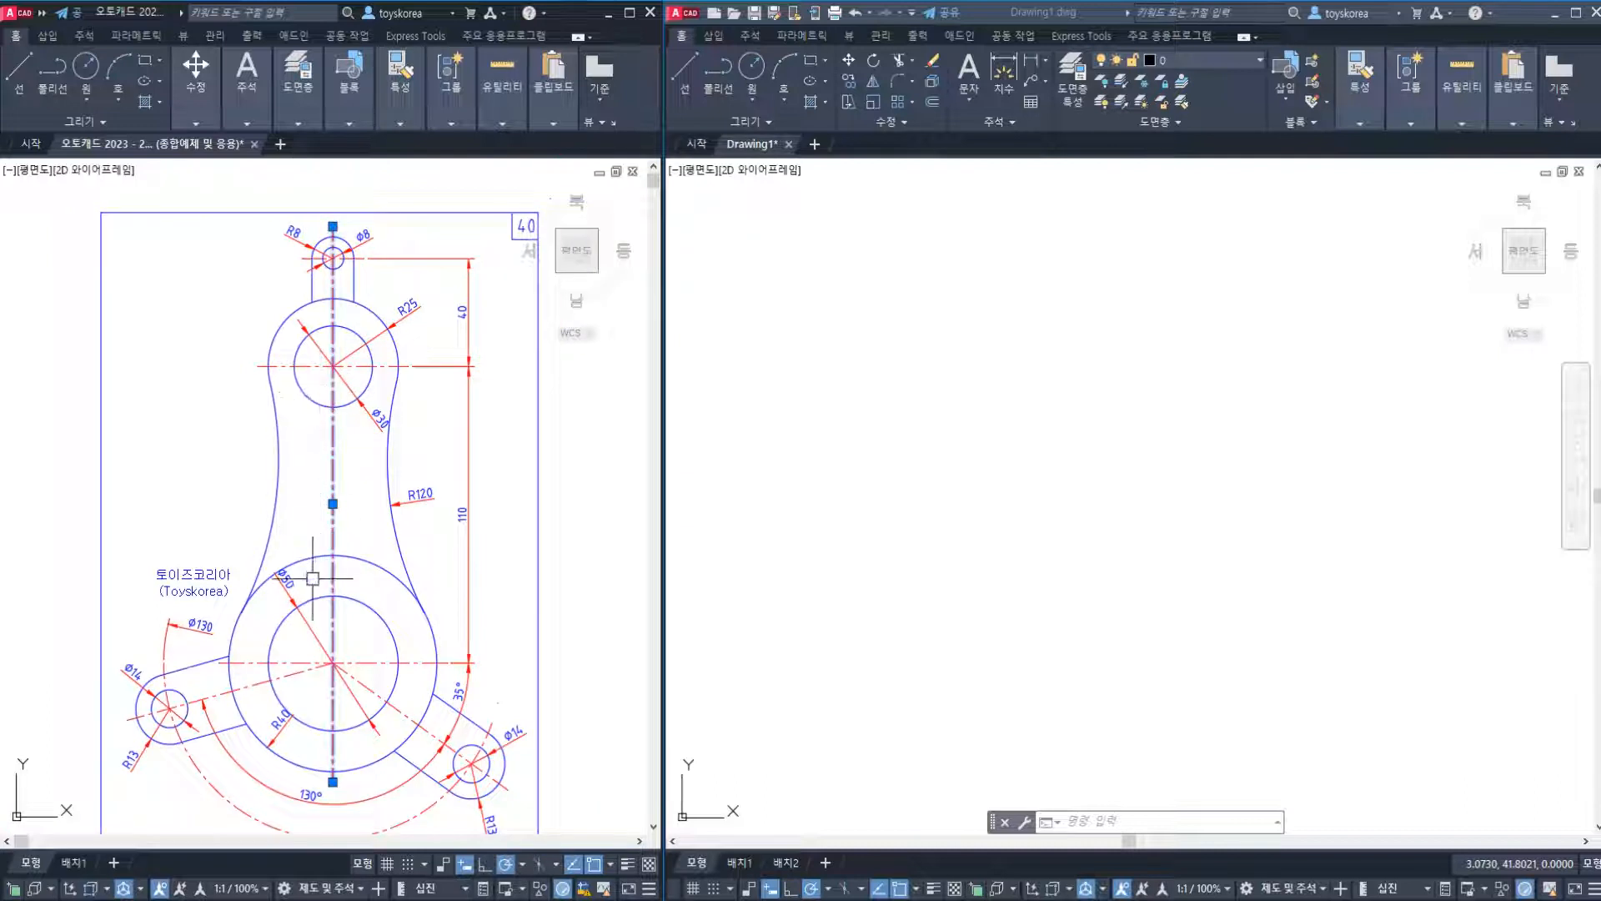
click(211, 187)
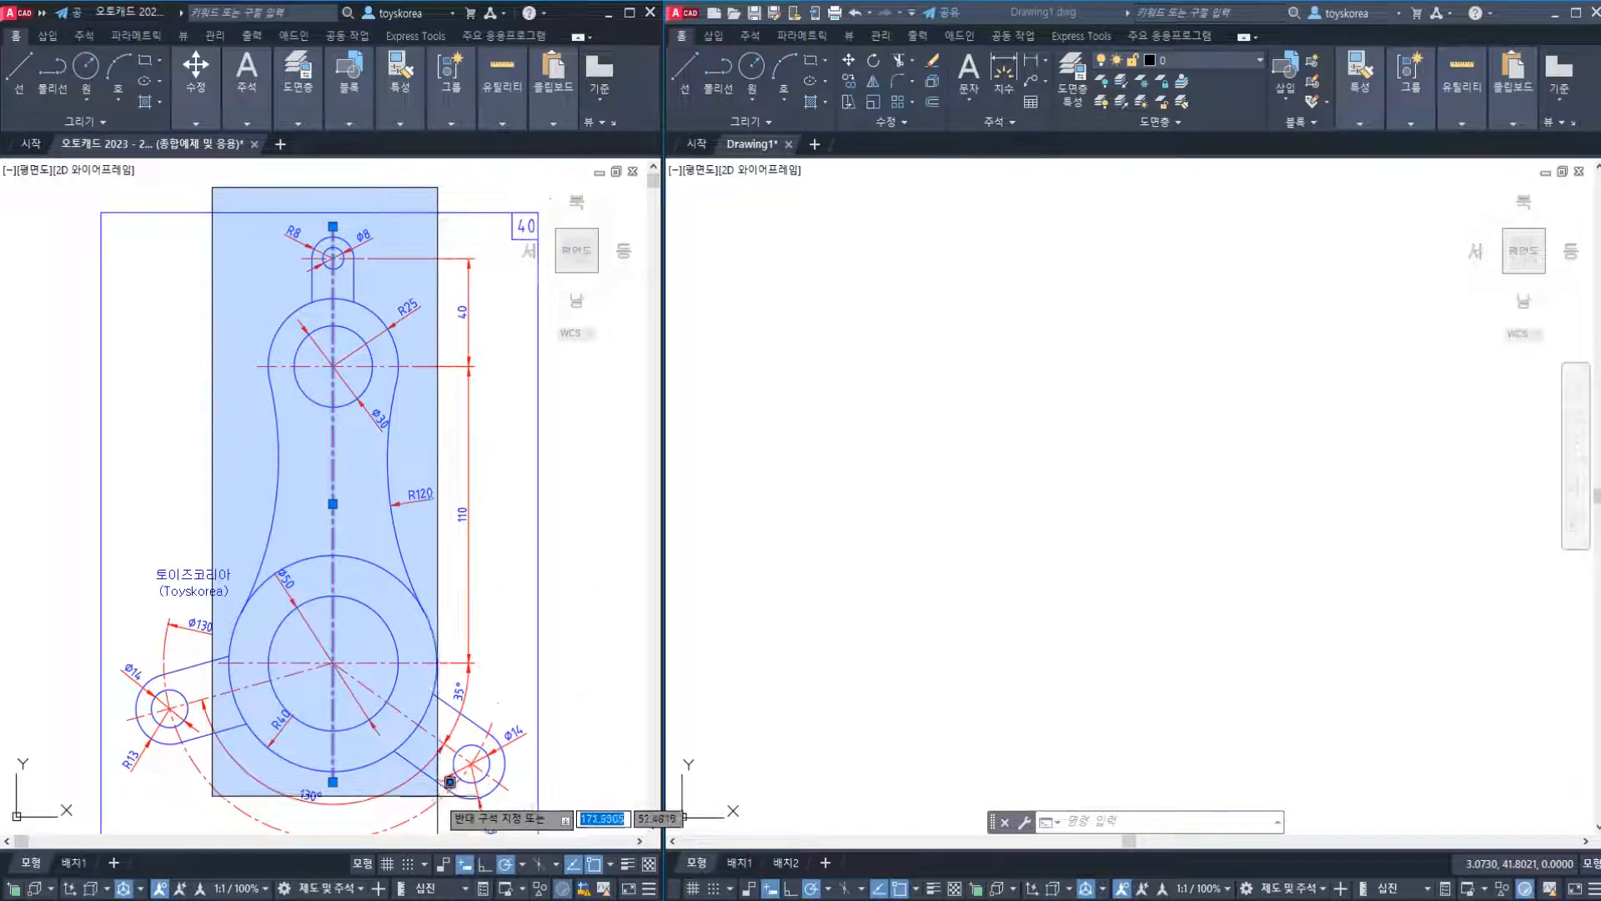
key(Escape)
Examine the two angled arms with their end holes, and review the complete reference drawing.
scroll(479, 771, up, 3)
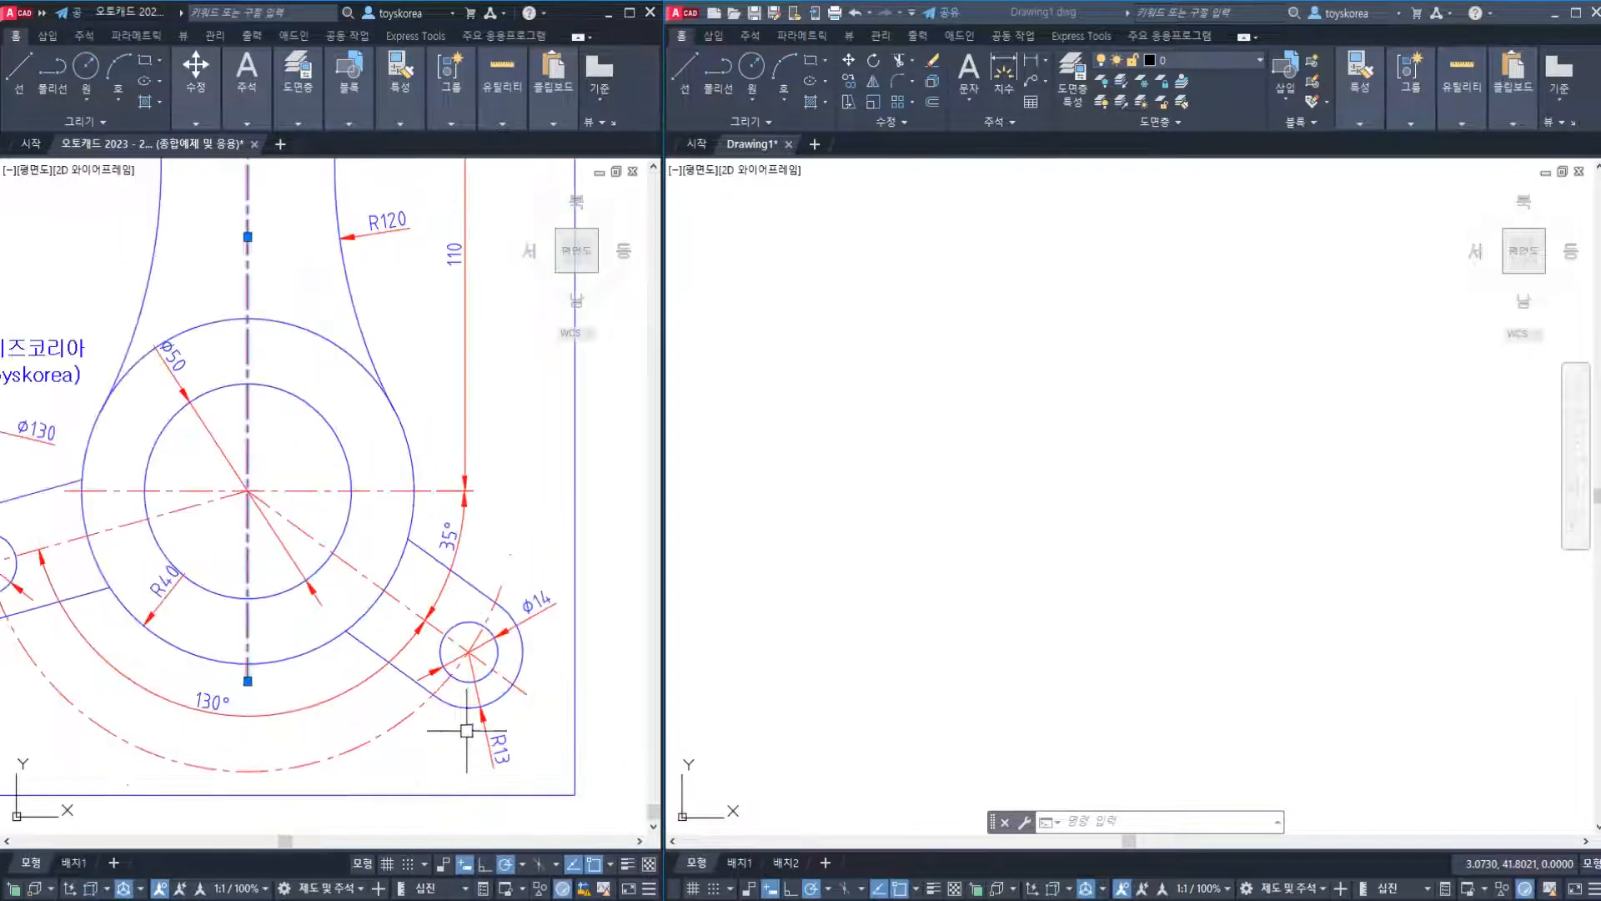
middle_drag(281, 648, 423, 686)
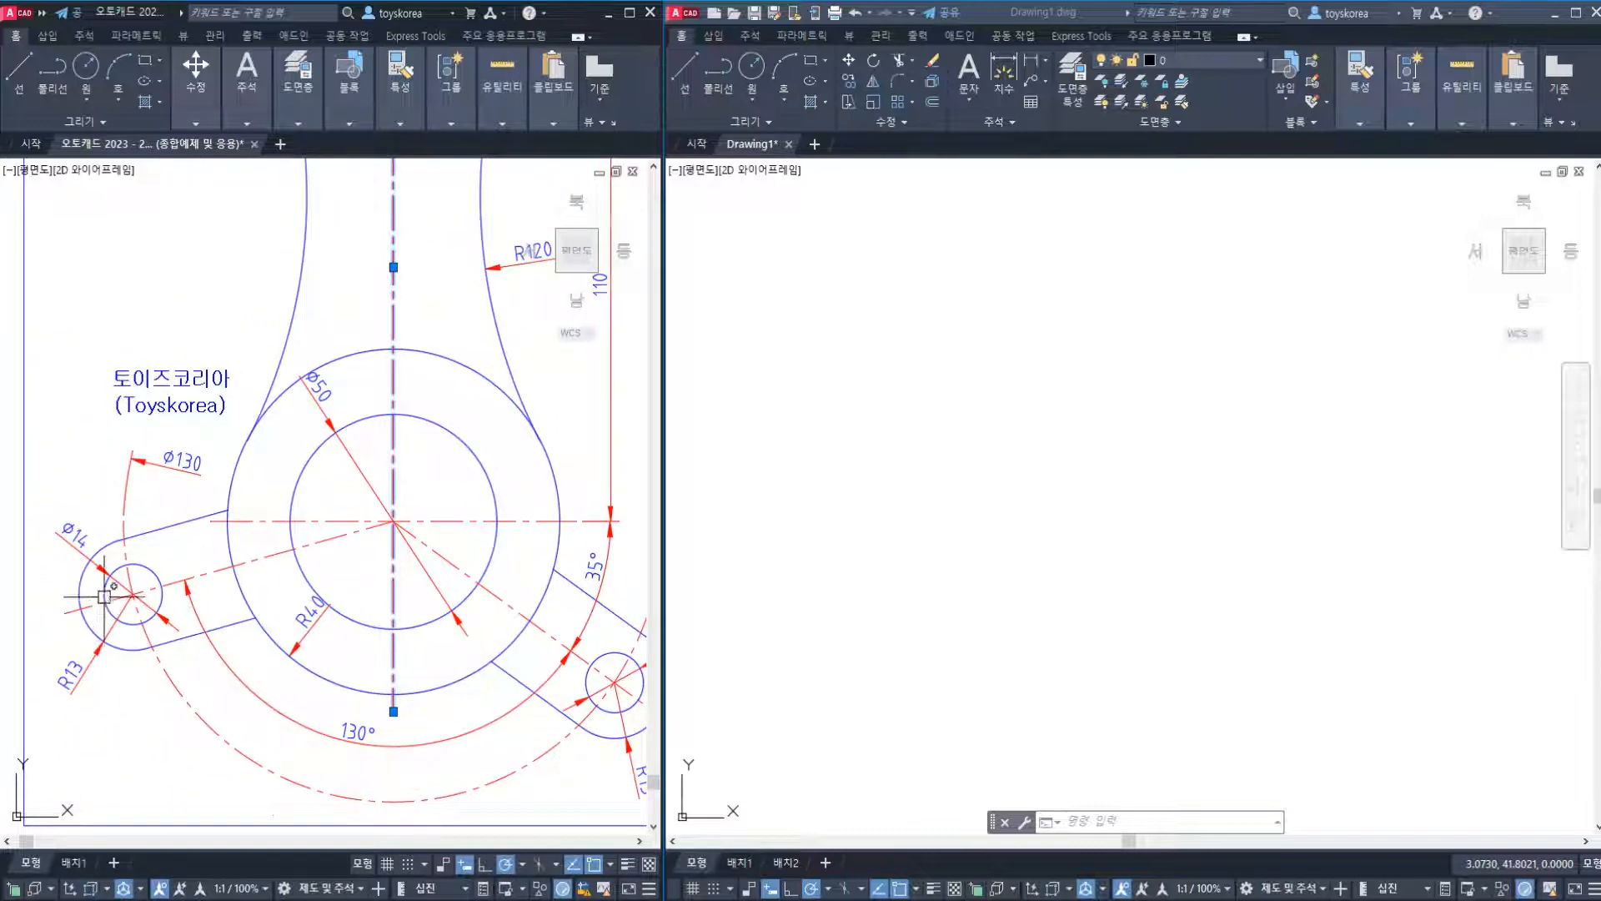
middle_drag(153, 627, 144, 601)
middle_drag(532, 682, 421, 658)
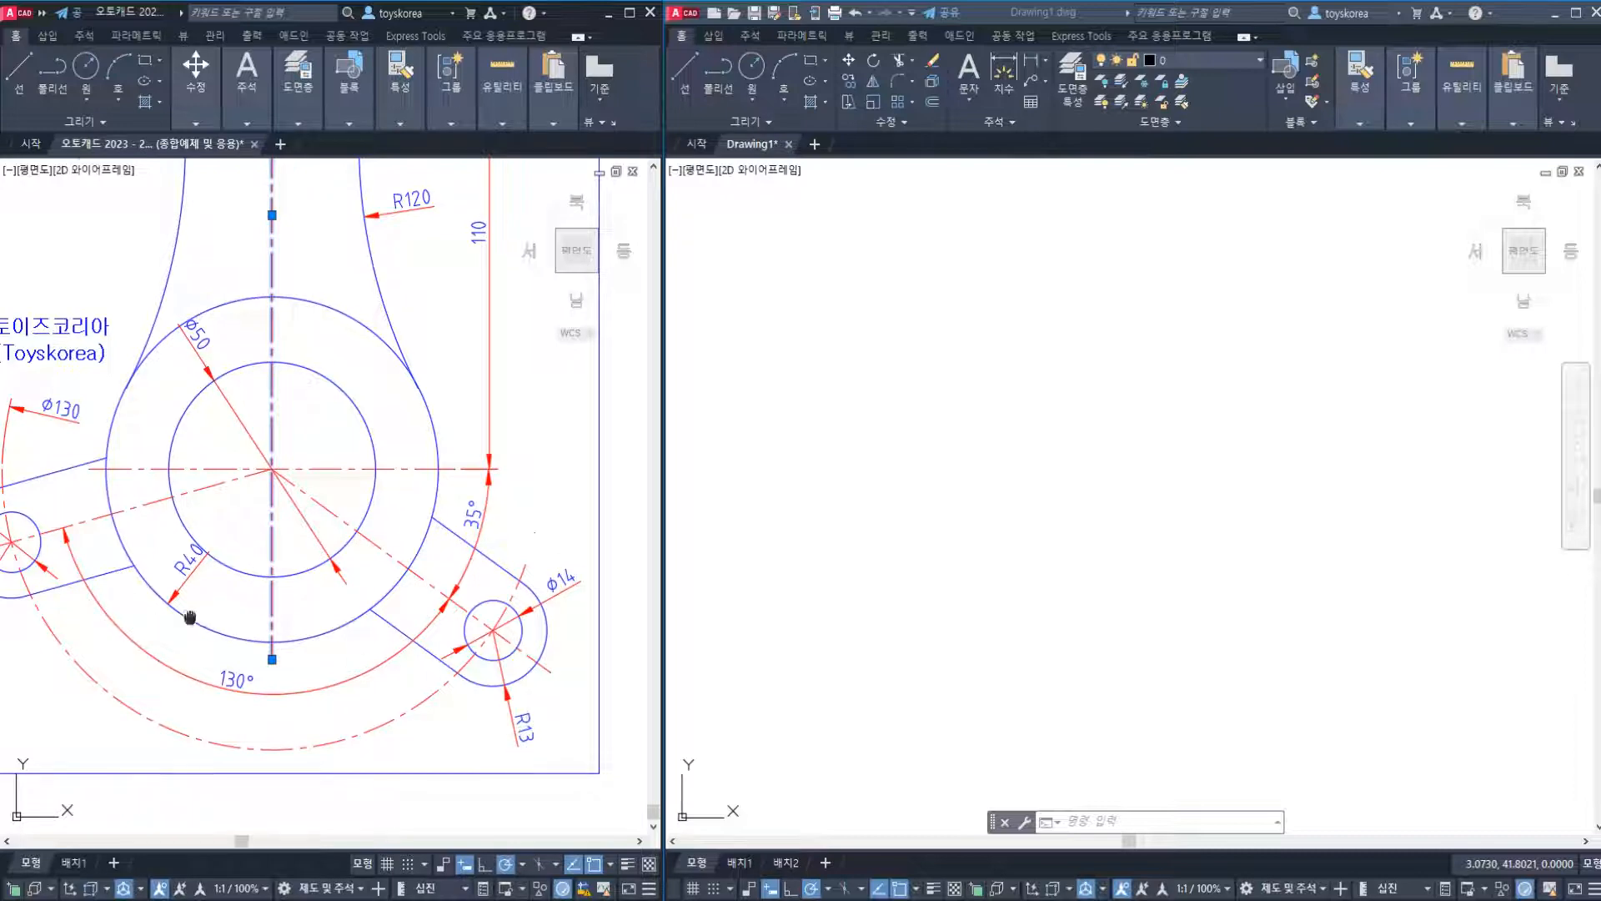
middle_drag(182, 624, 358, 638)
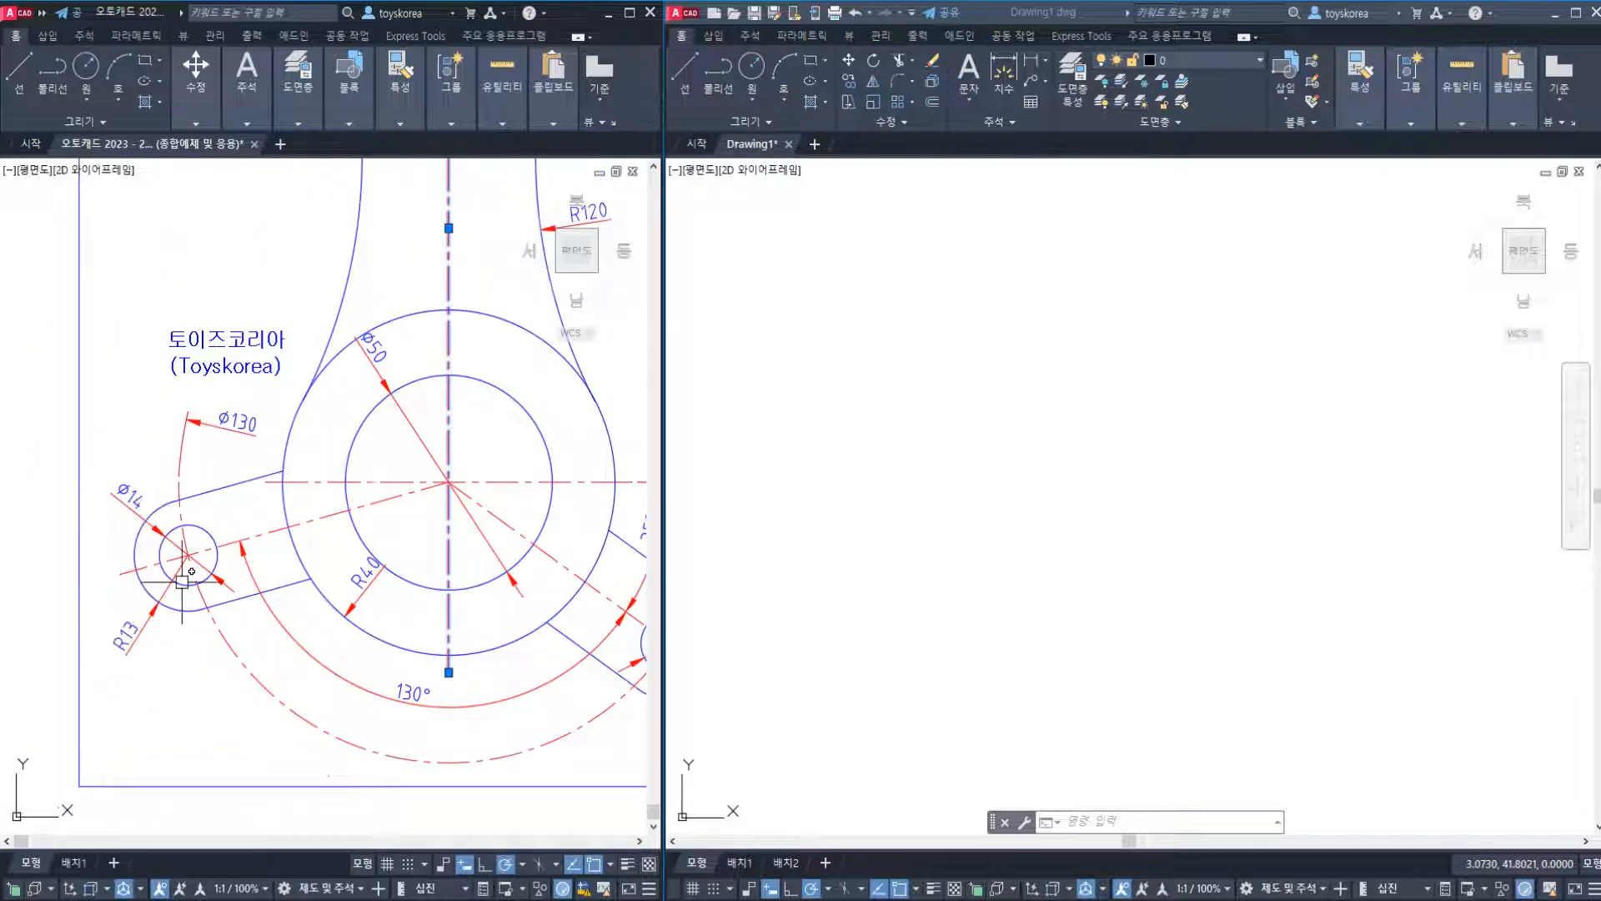
mouse_move(291, 549)
middle_down()
mouse_move(225, 586)
mouse_move(206, 644)
middle_up()
key(Escape)
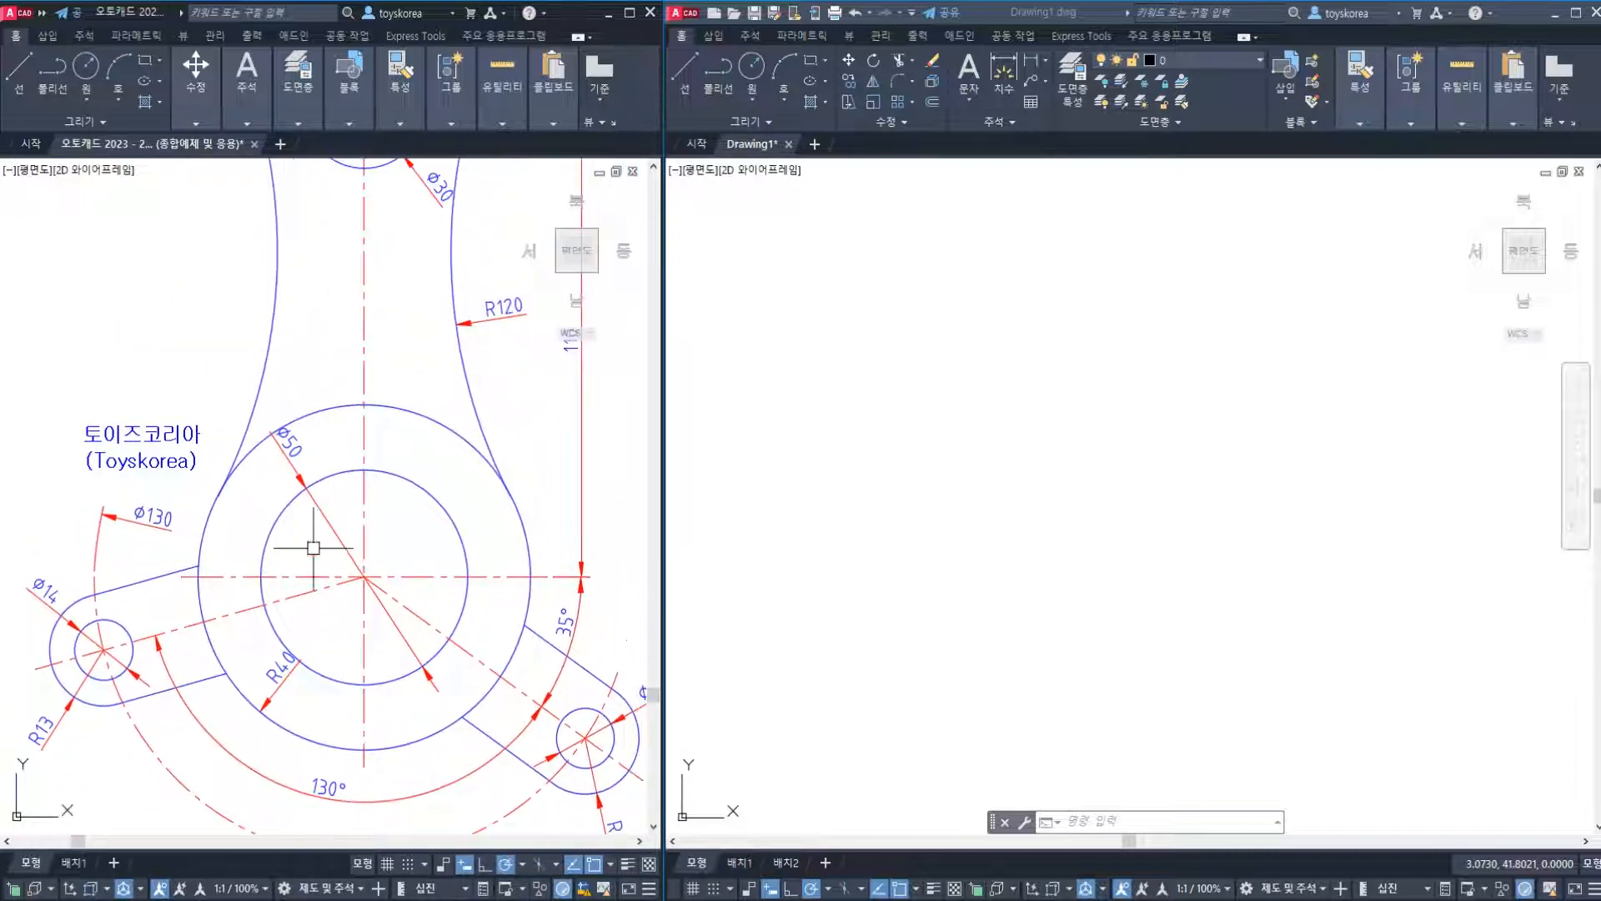
mouse_move(329, 465)
middle_down()
mouse_move(329, 667)
mouse_move(343, 552)
middle_up()
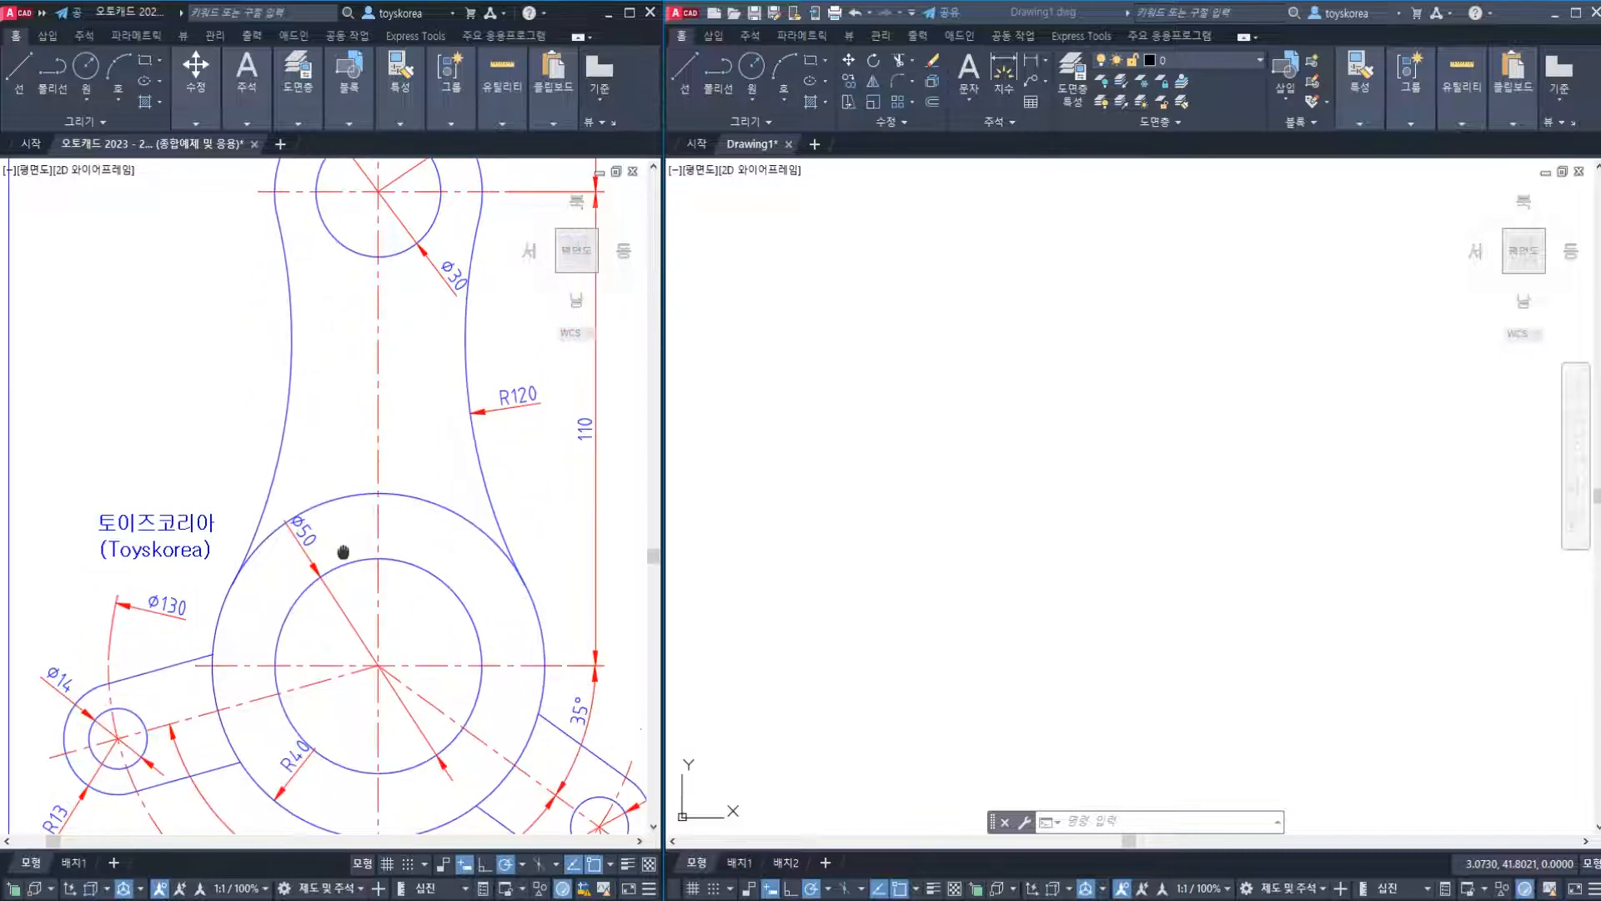
scroll(328, 636, down, 3)
scroll(382, 606, down, 2)
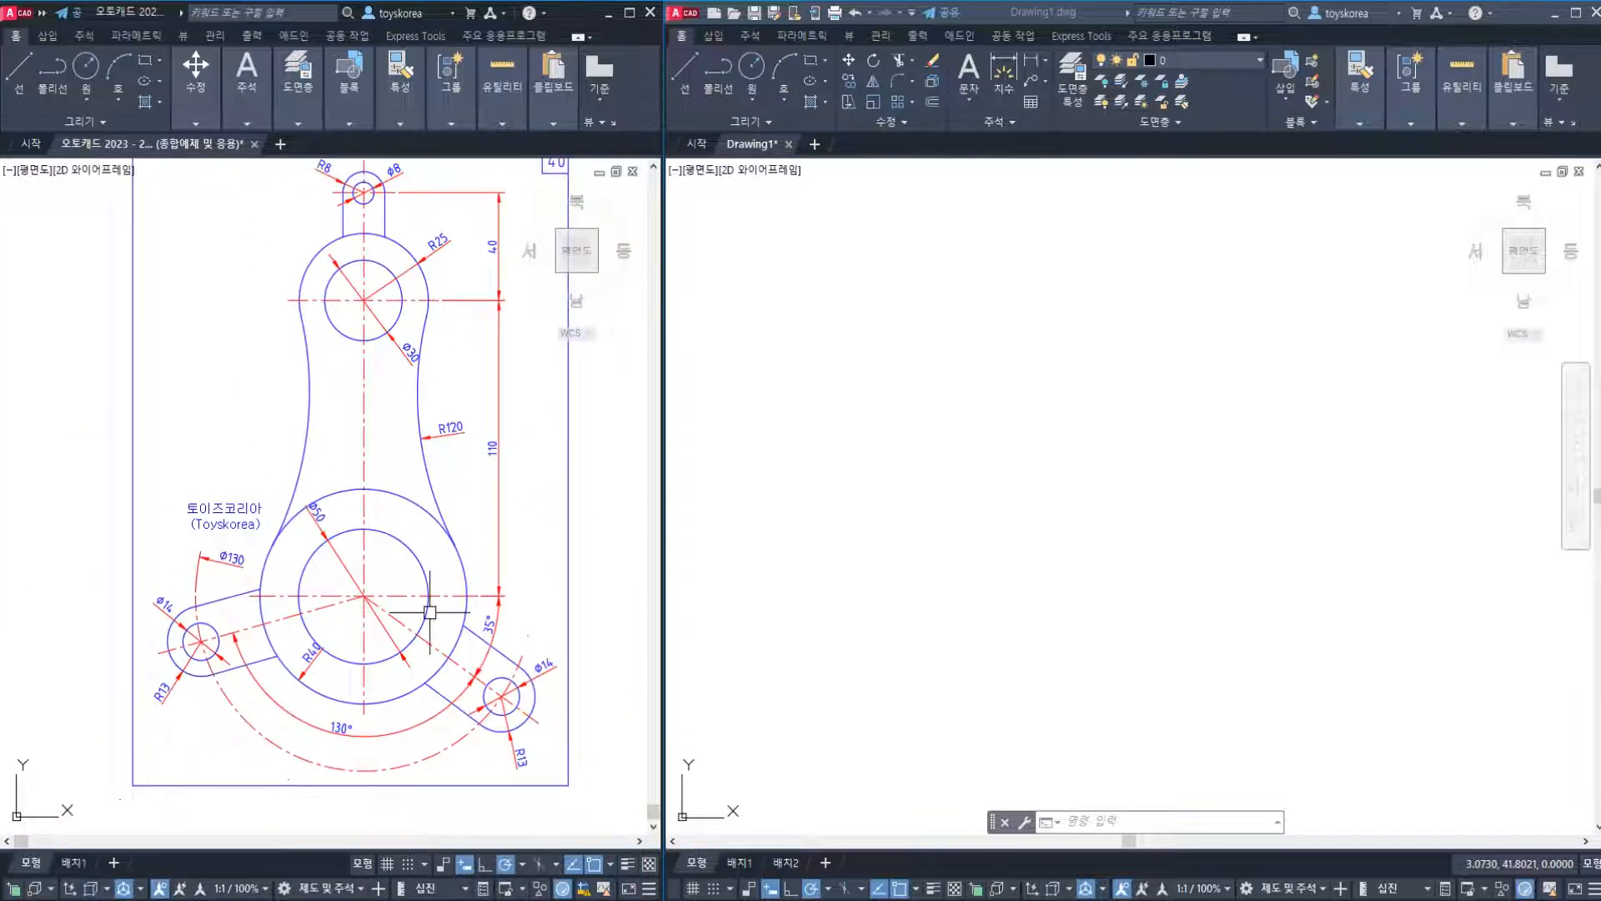
scroll(373, 572, up, 2)
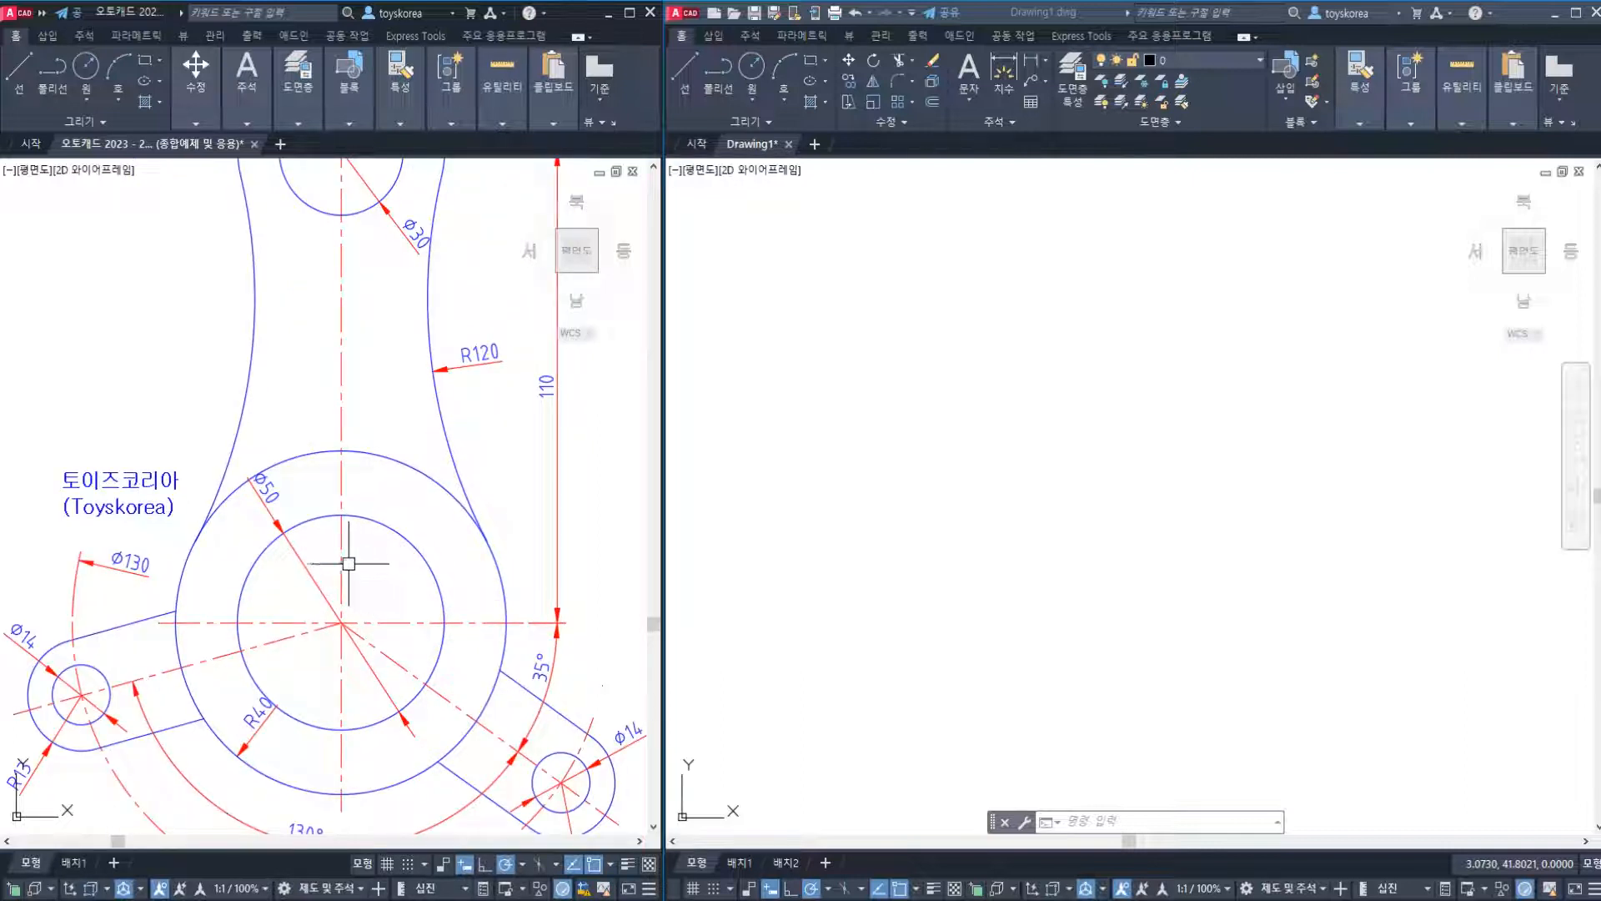
Examine the lower hub's centre lines and its two concentric circles in the reference drawing.
click(341, 561)
click(401, 622)
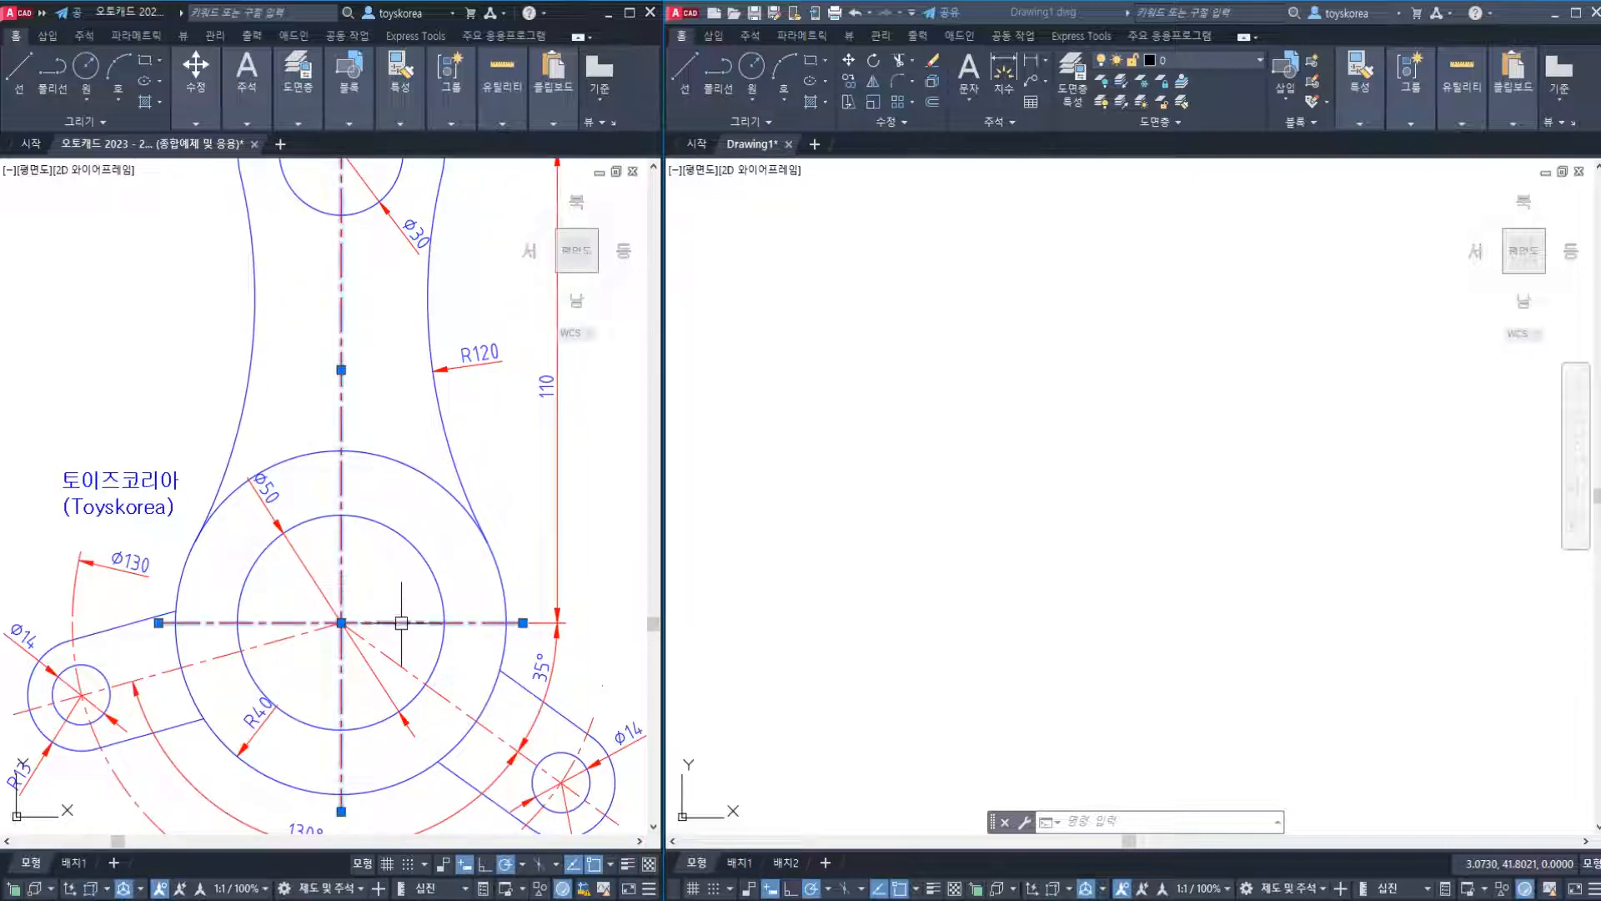
middle_drag(395, 567, 416, 456)
click(413, 511)
scroll(413, 511, up, 2)
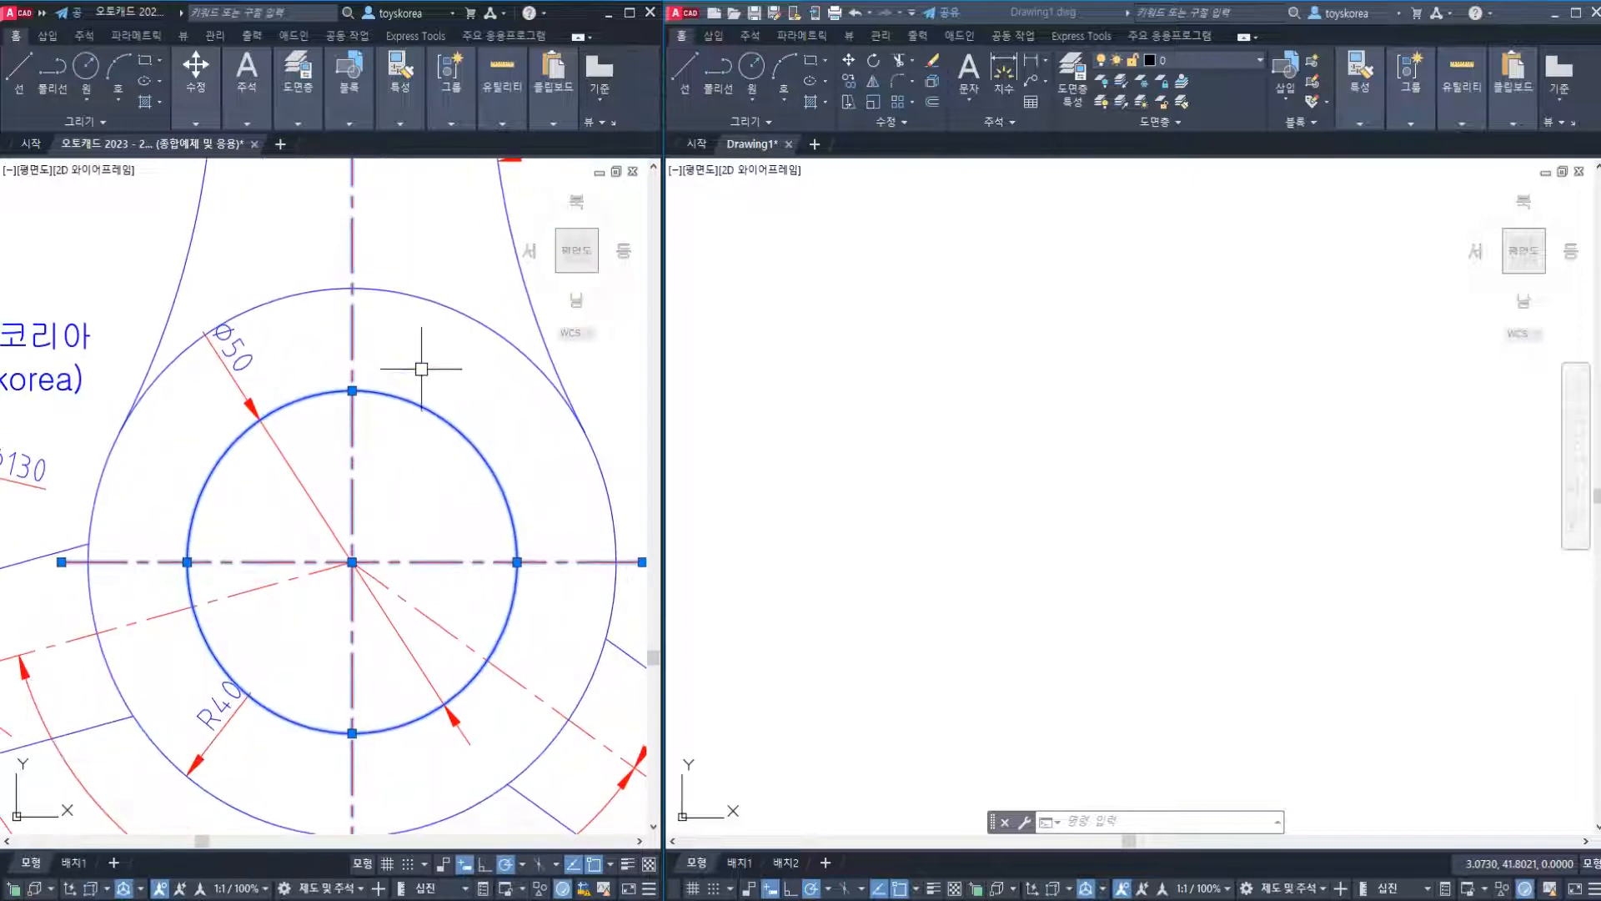
click(447, 309)
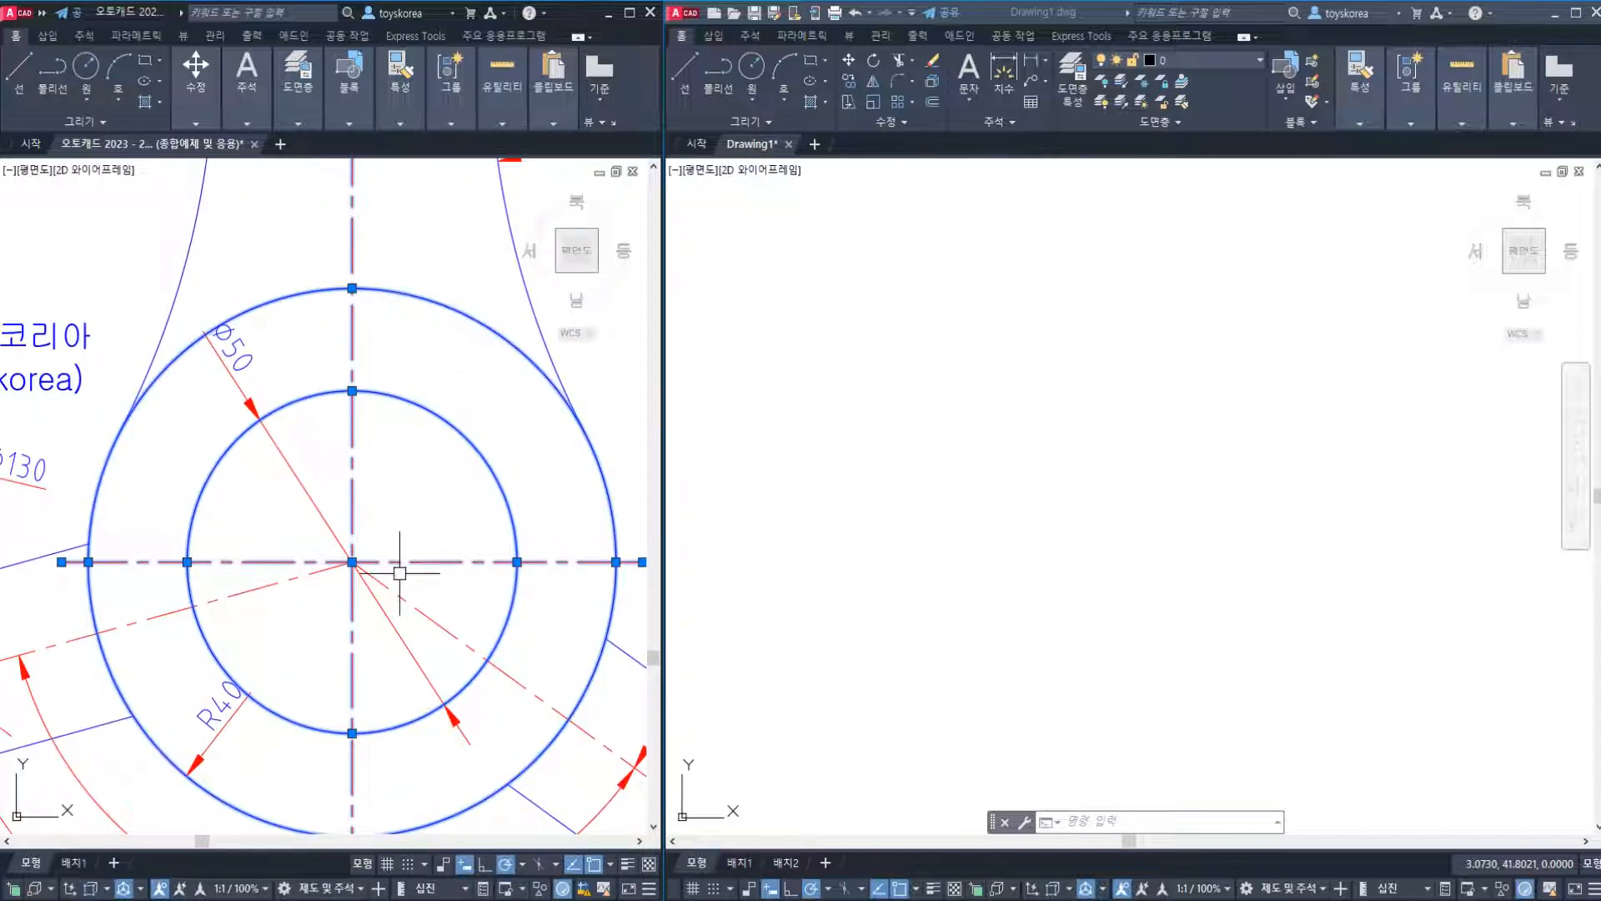
scroll(399, 573, down, 2)
middle_drag(369, 501, 357, 591)
click(876, 544)
key(Escape)
key(Escape)
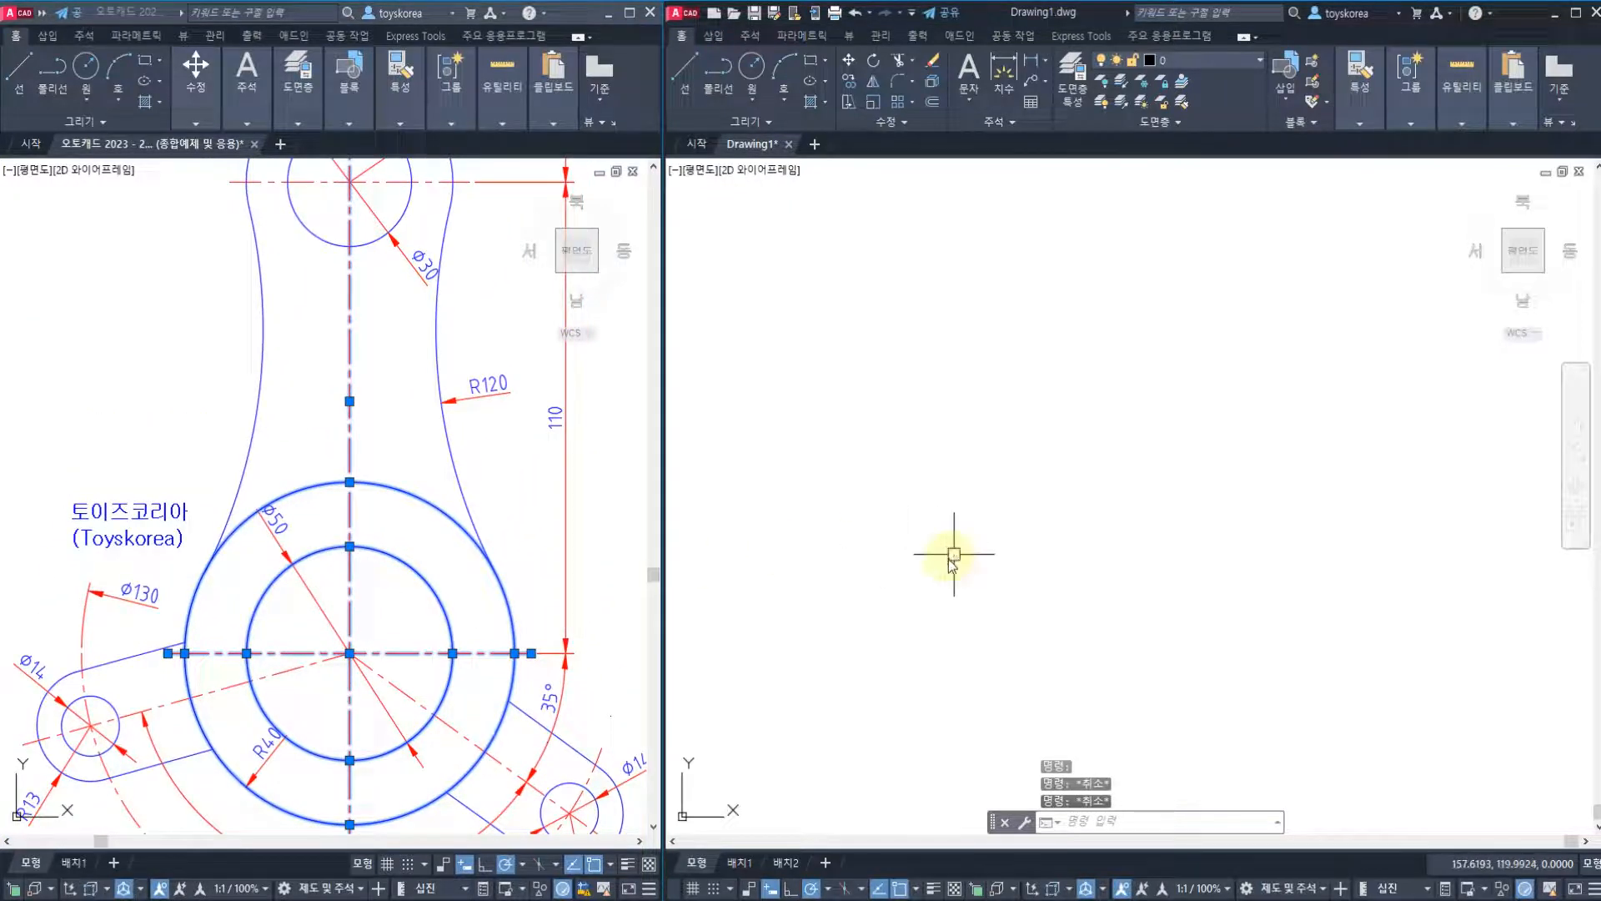
text(XL)
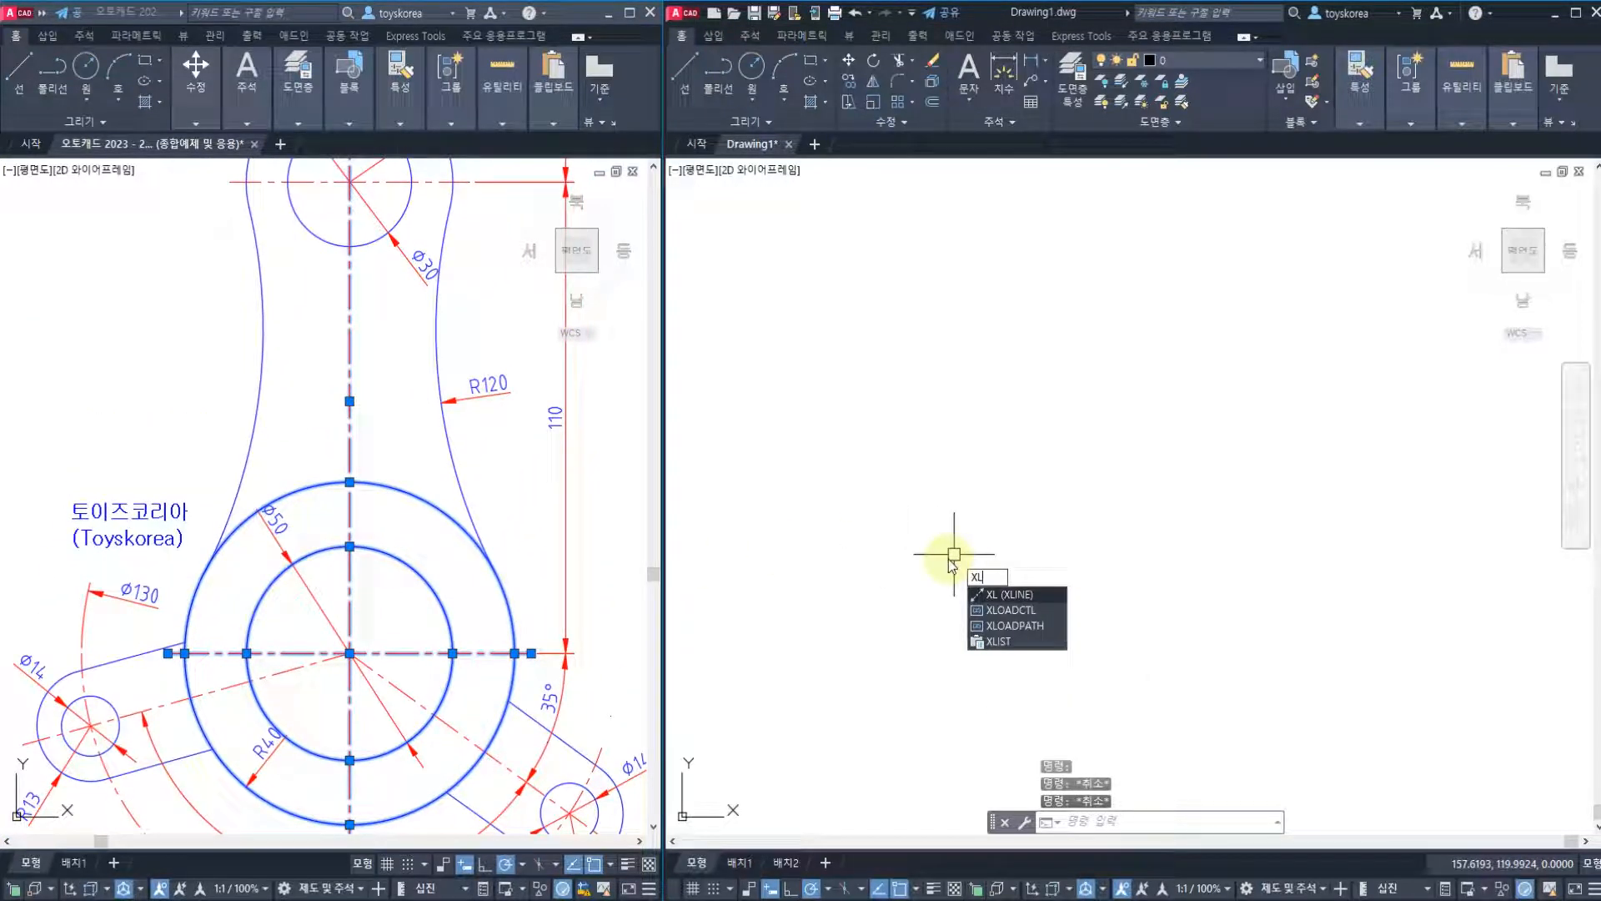
key(Return)
click(969, 538)
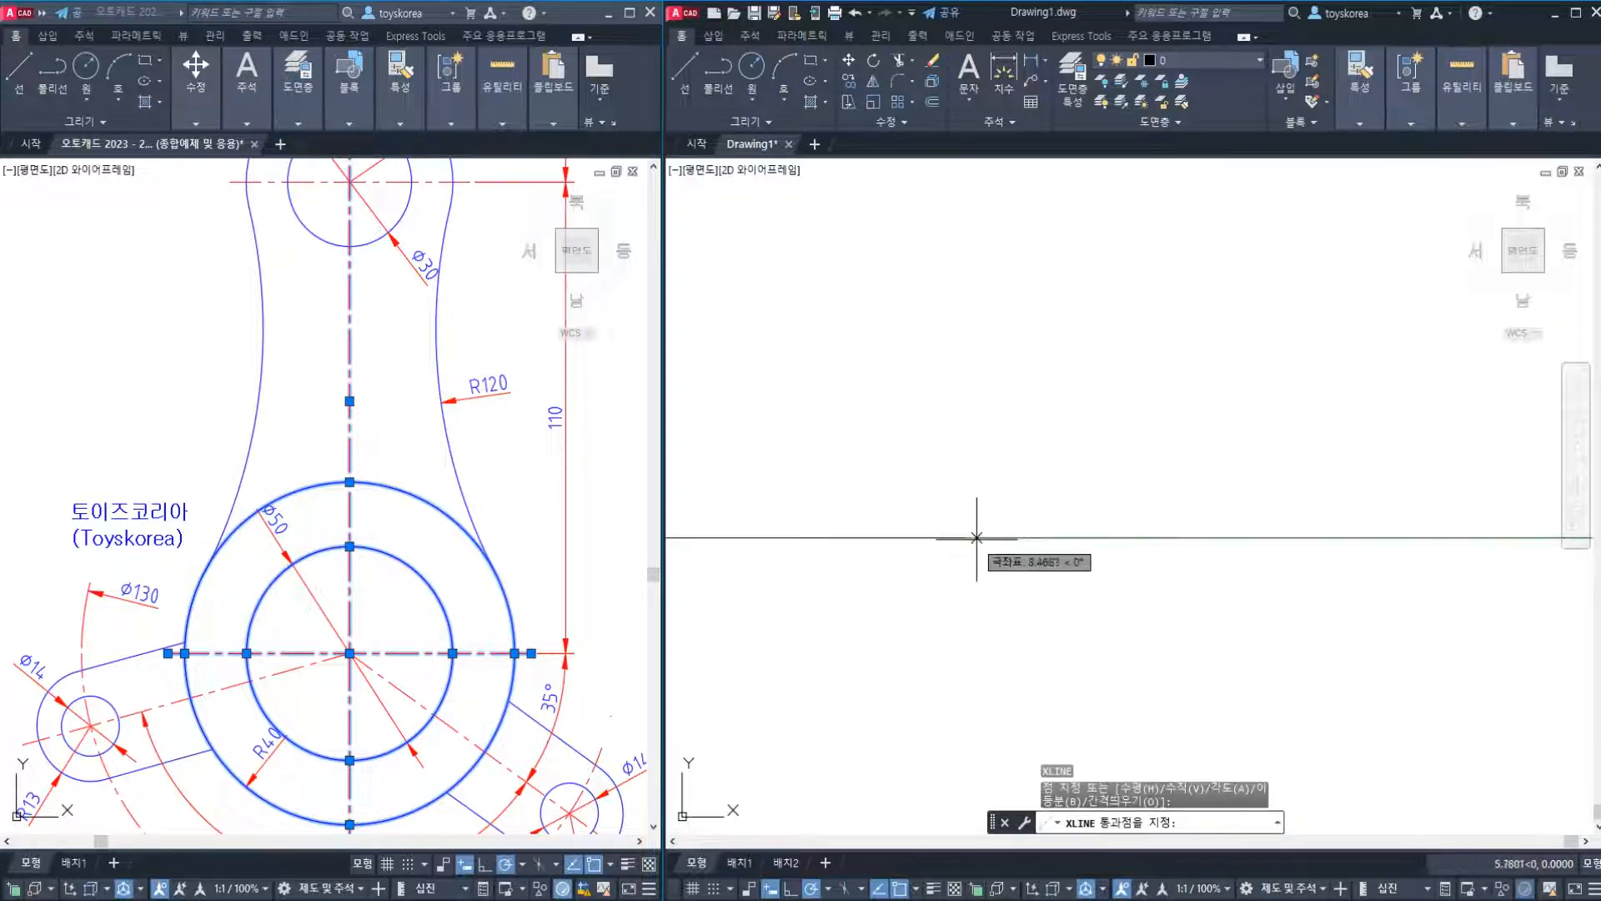
key(Escape)
key(Escape)
key(Escape)
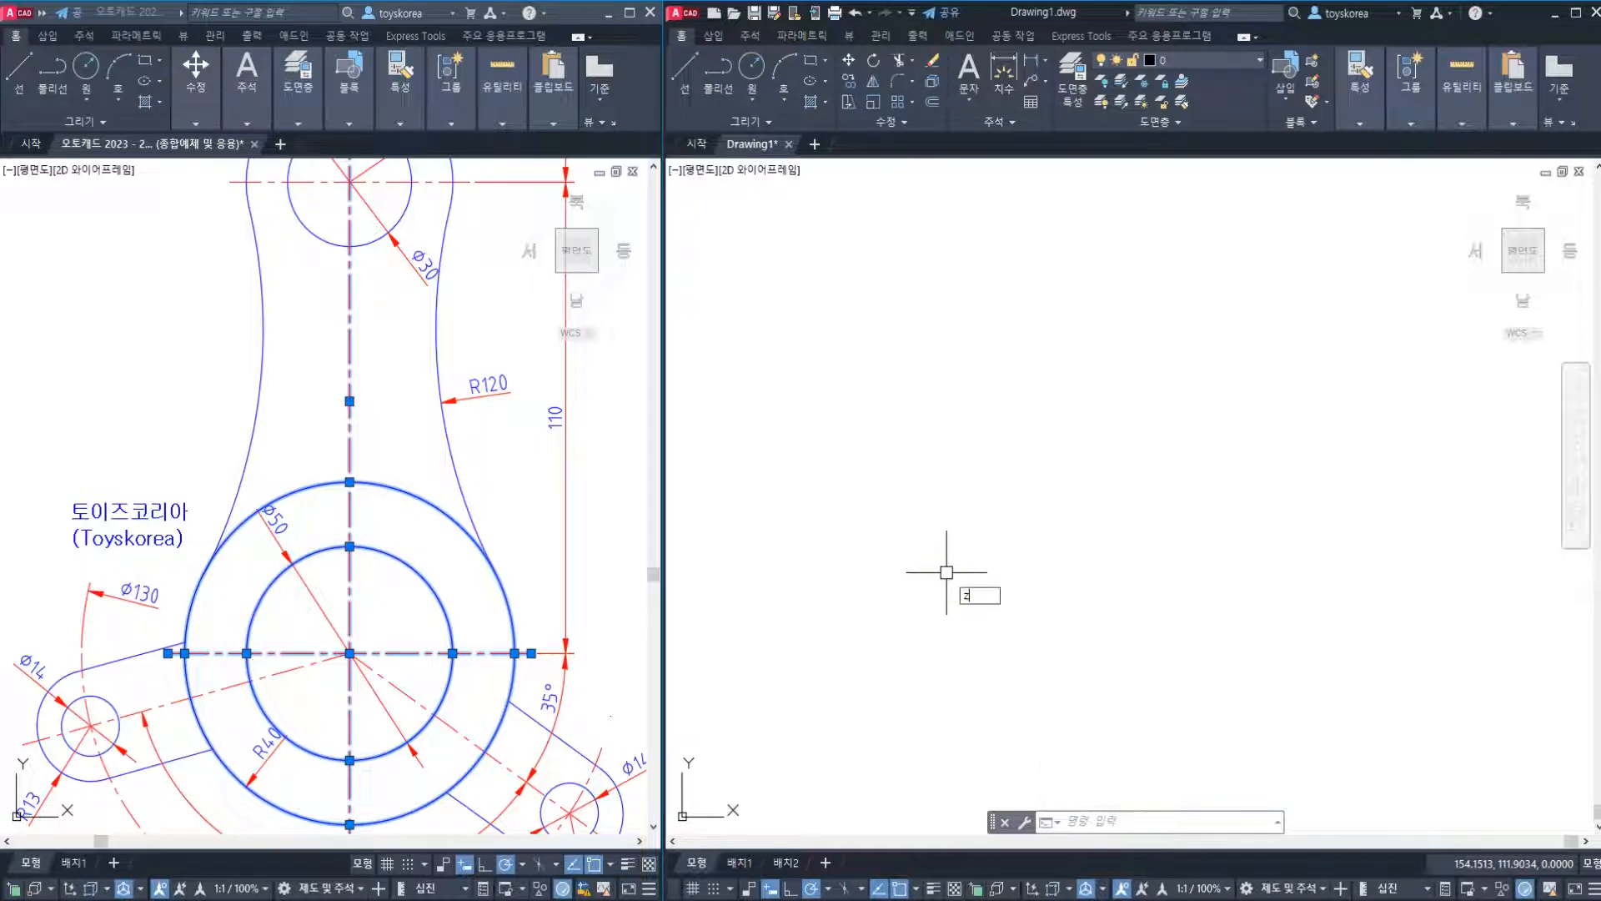
Zoom the empty drawing to all and draw a horizontal and a vertical XLine crossing at one point.
key(Return)
text(a)
key(Return)
text(x)
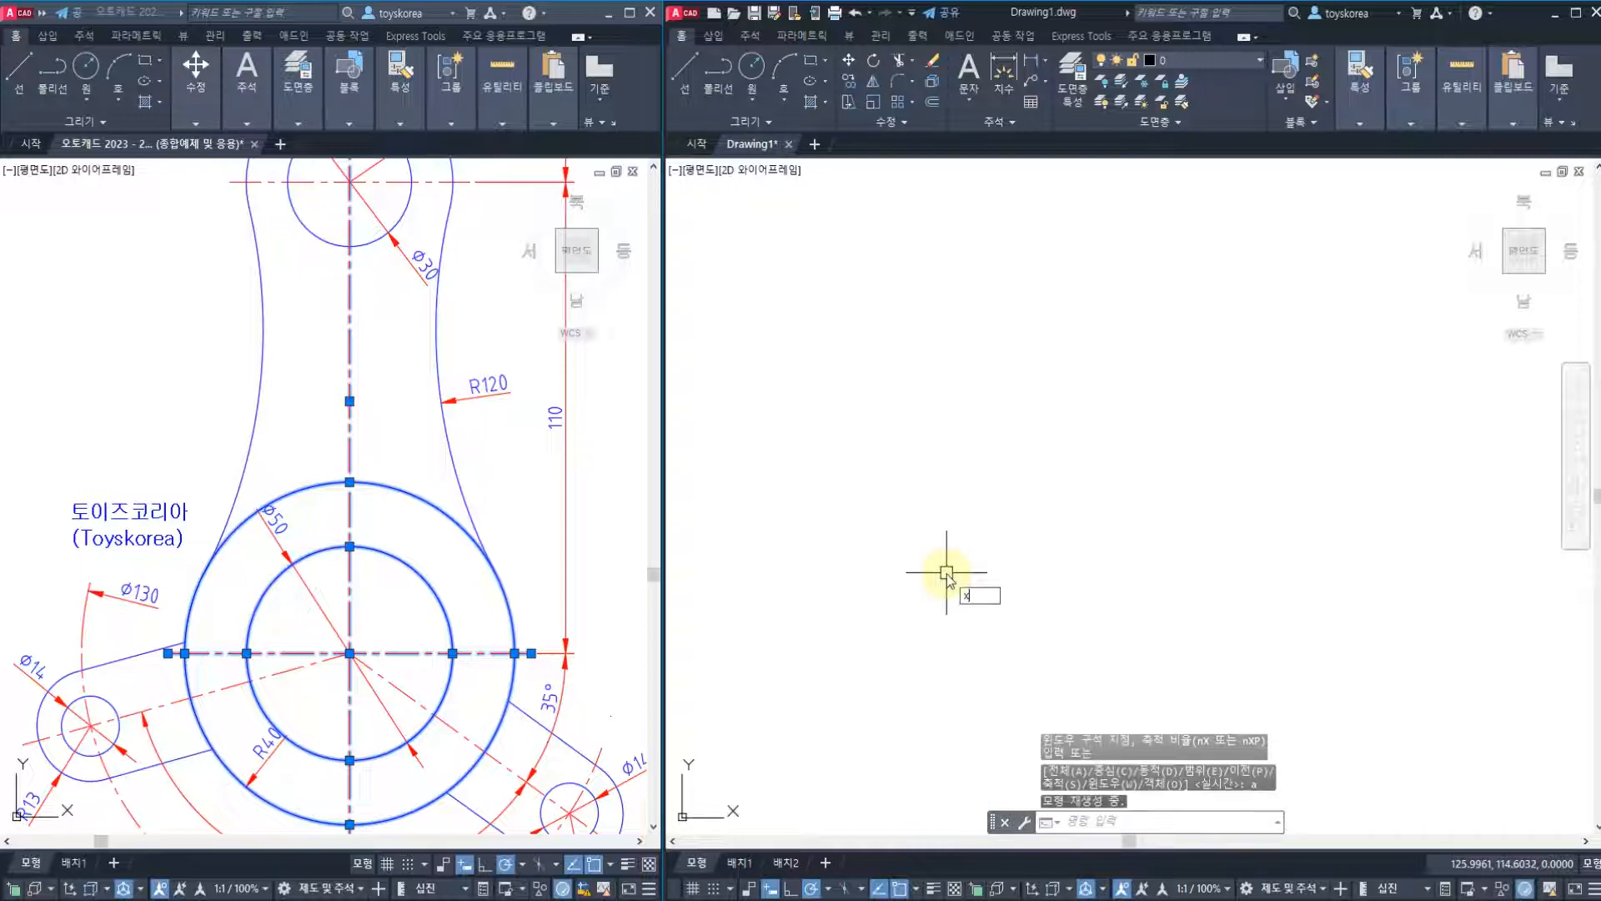
text(l)
key(Return)
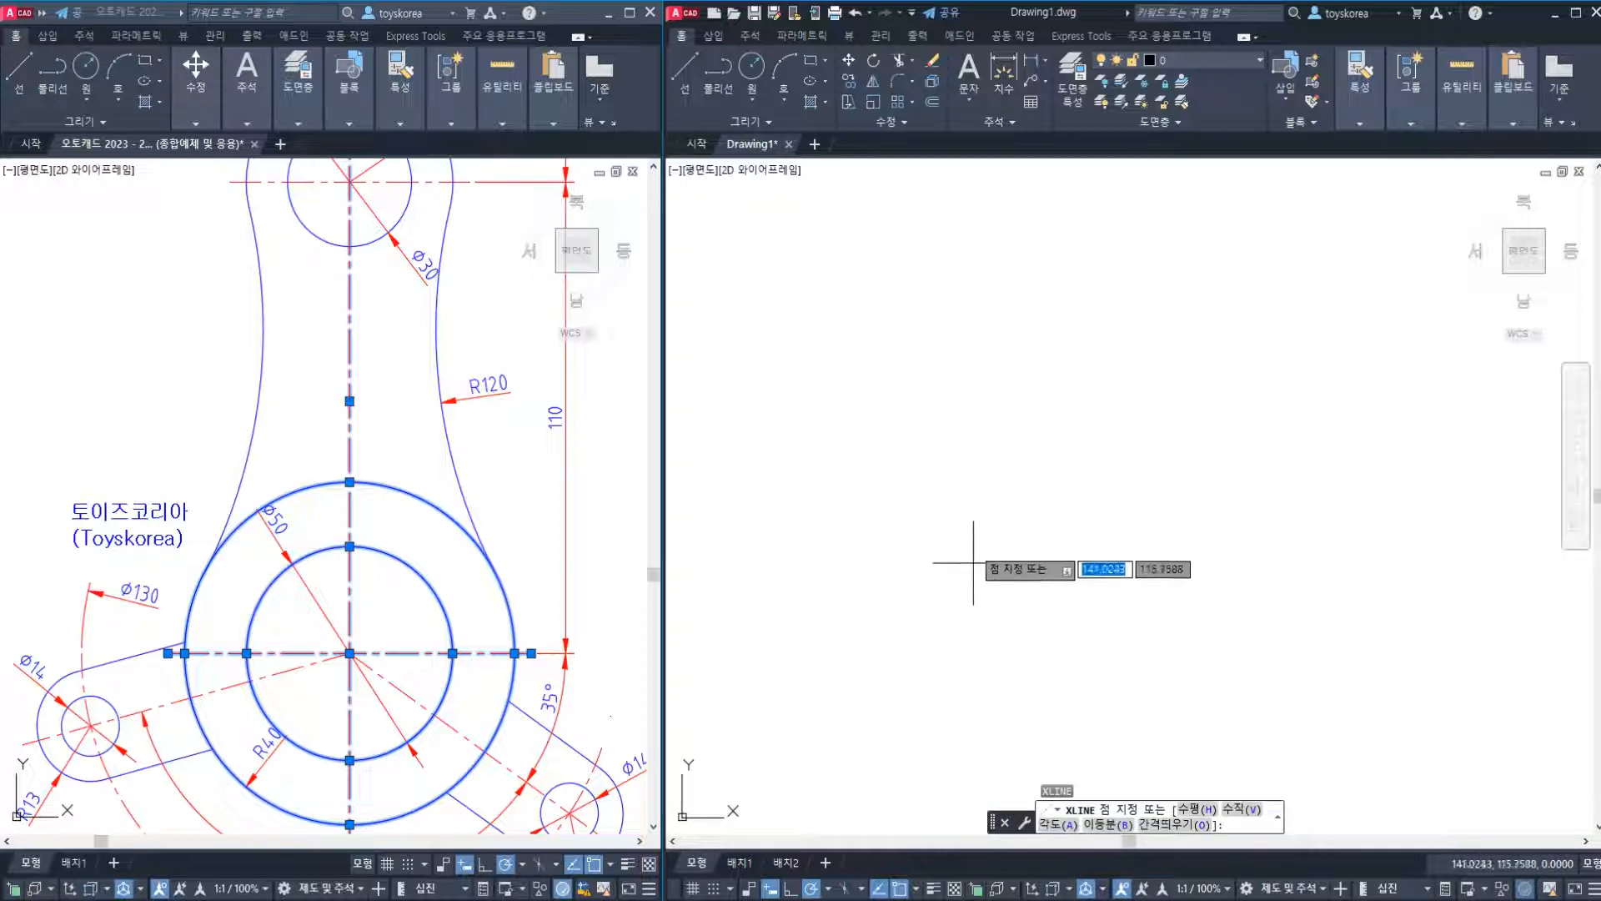
click(938, 540)
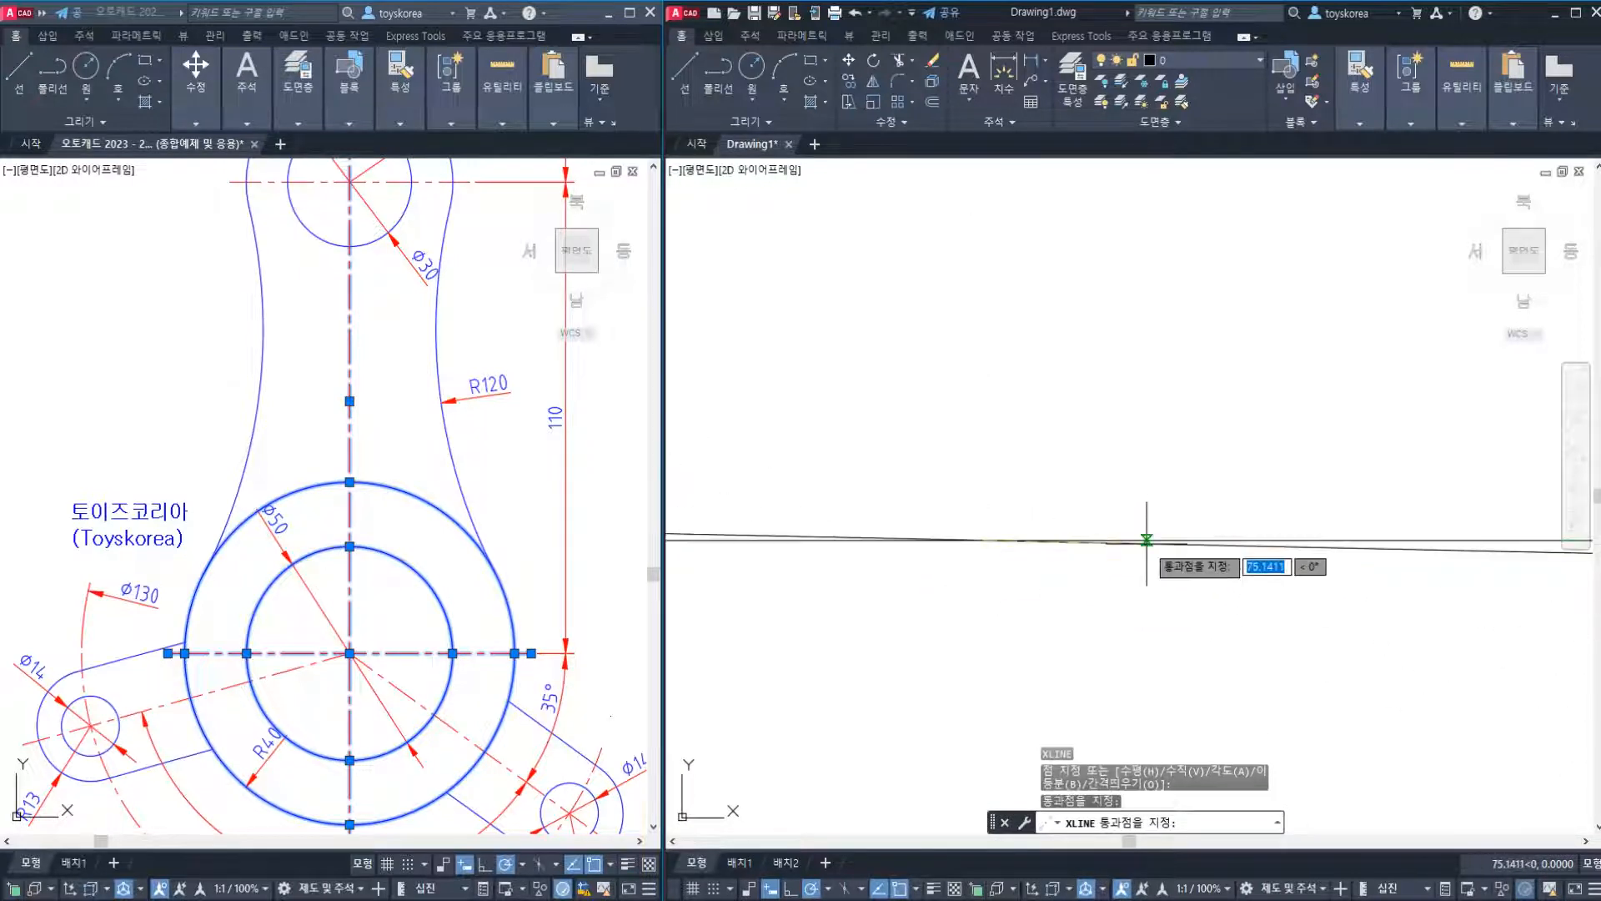
click(1147, 540)
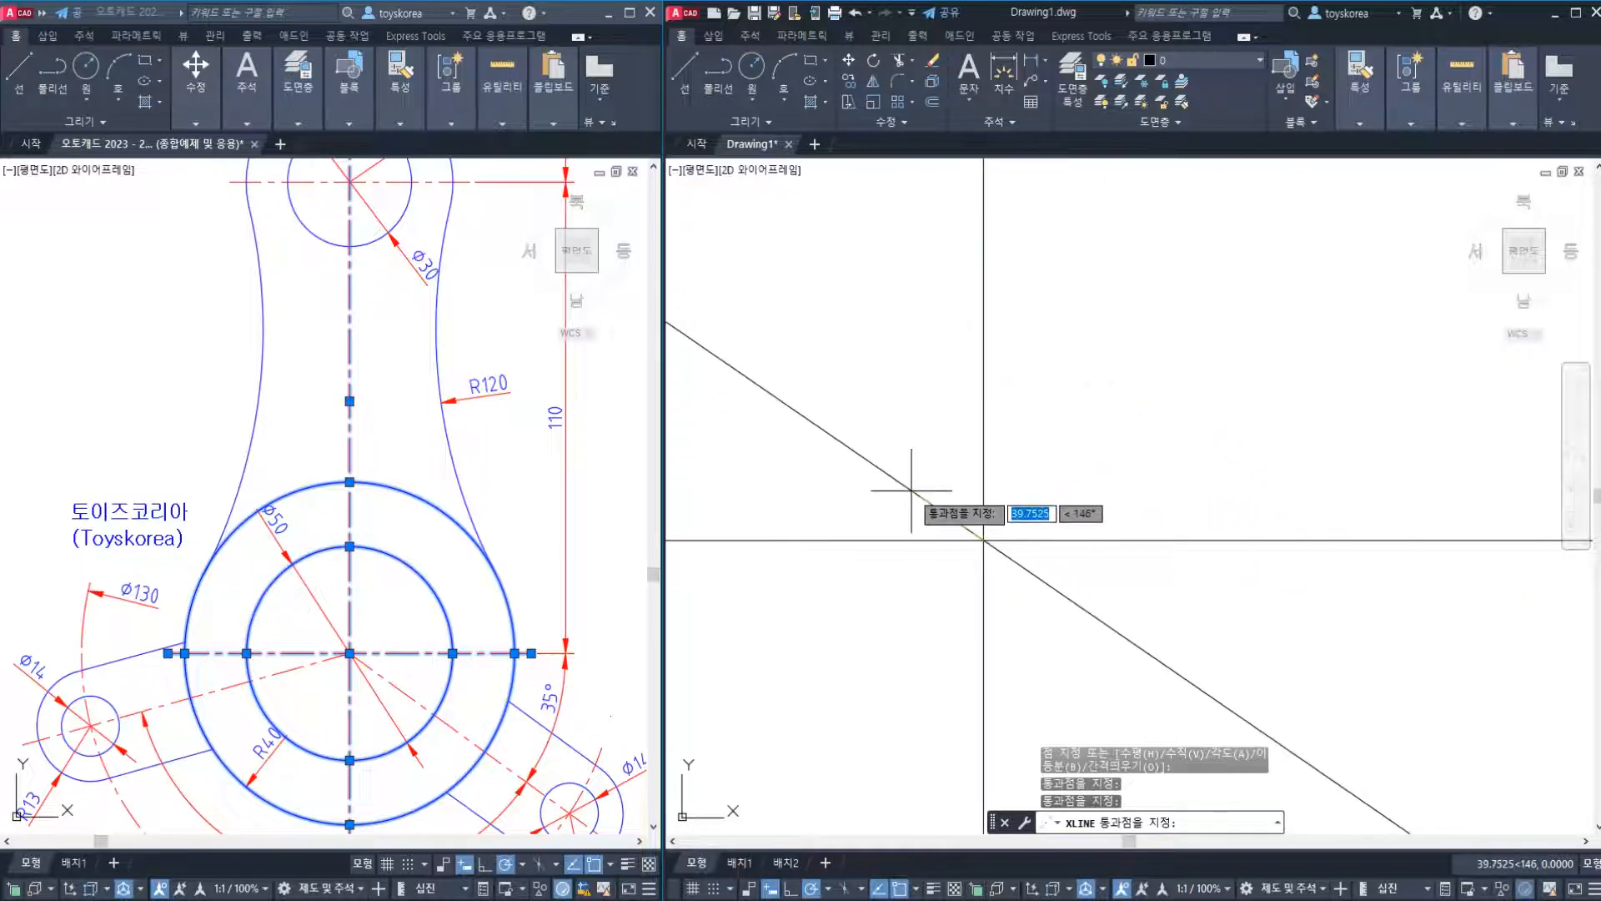
key(Escape)
key(Escape)
key(Escape)
scroll(942, 565, up, 4)
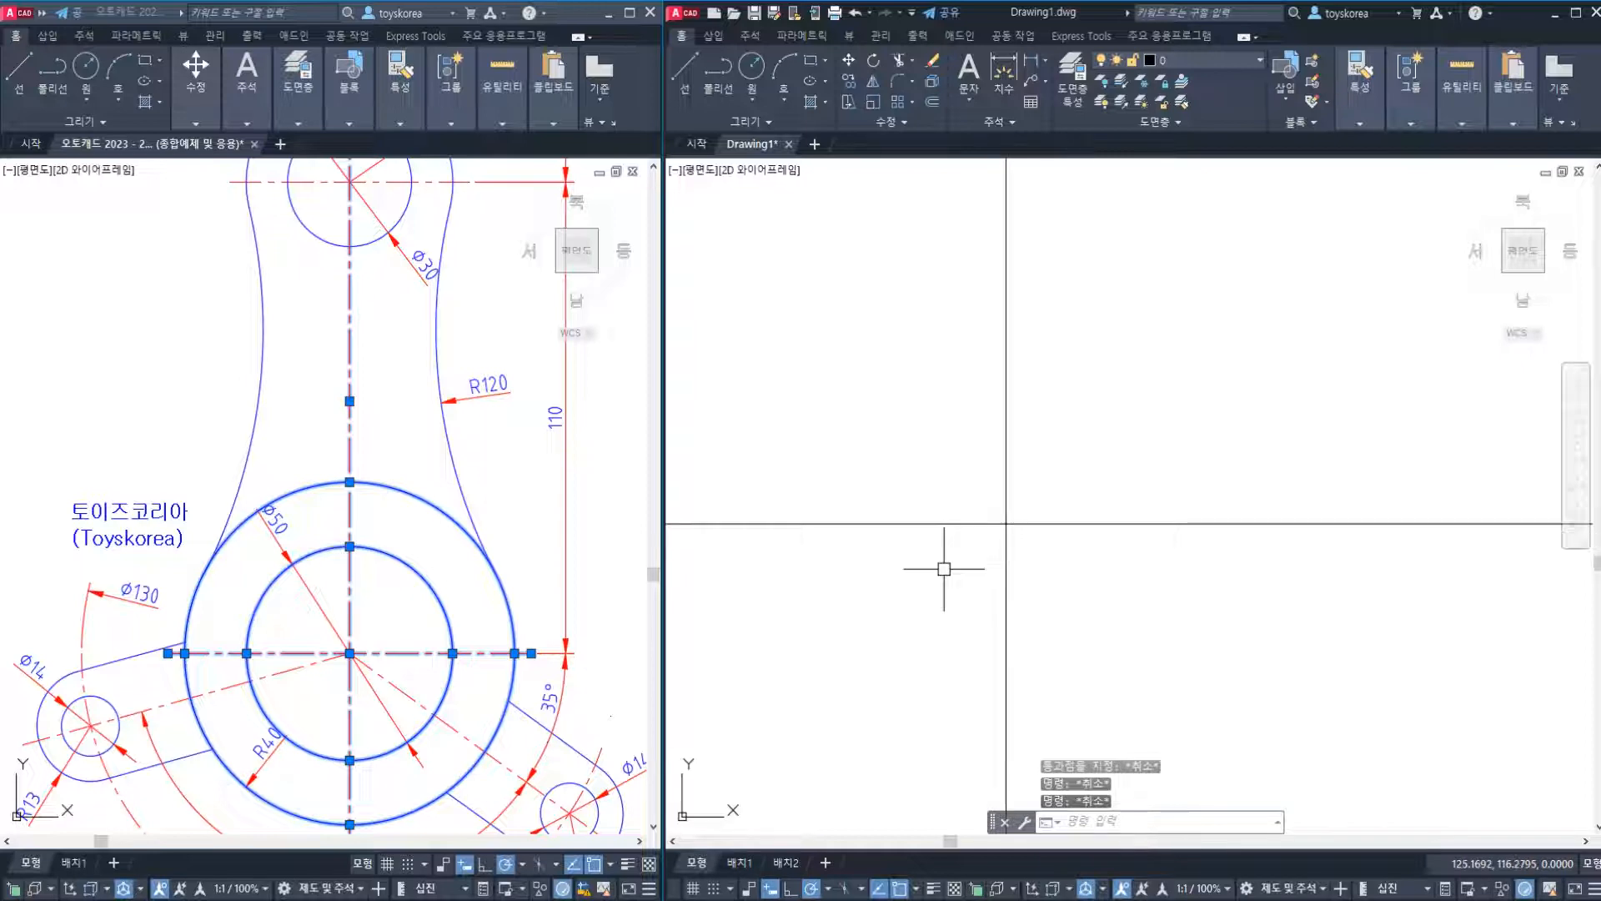
scroll(951, 558, down, 1)
scroll(908, 593, down, 1)
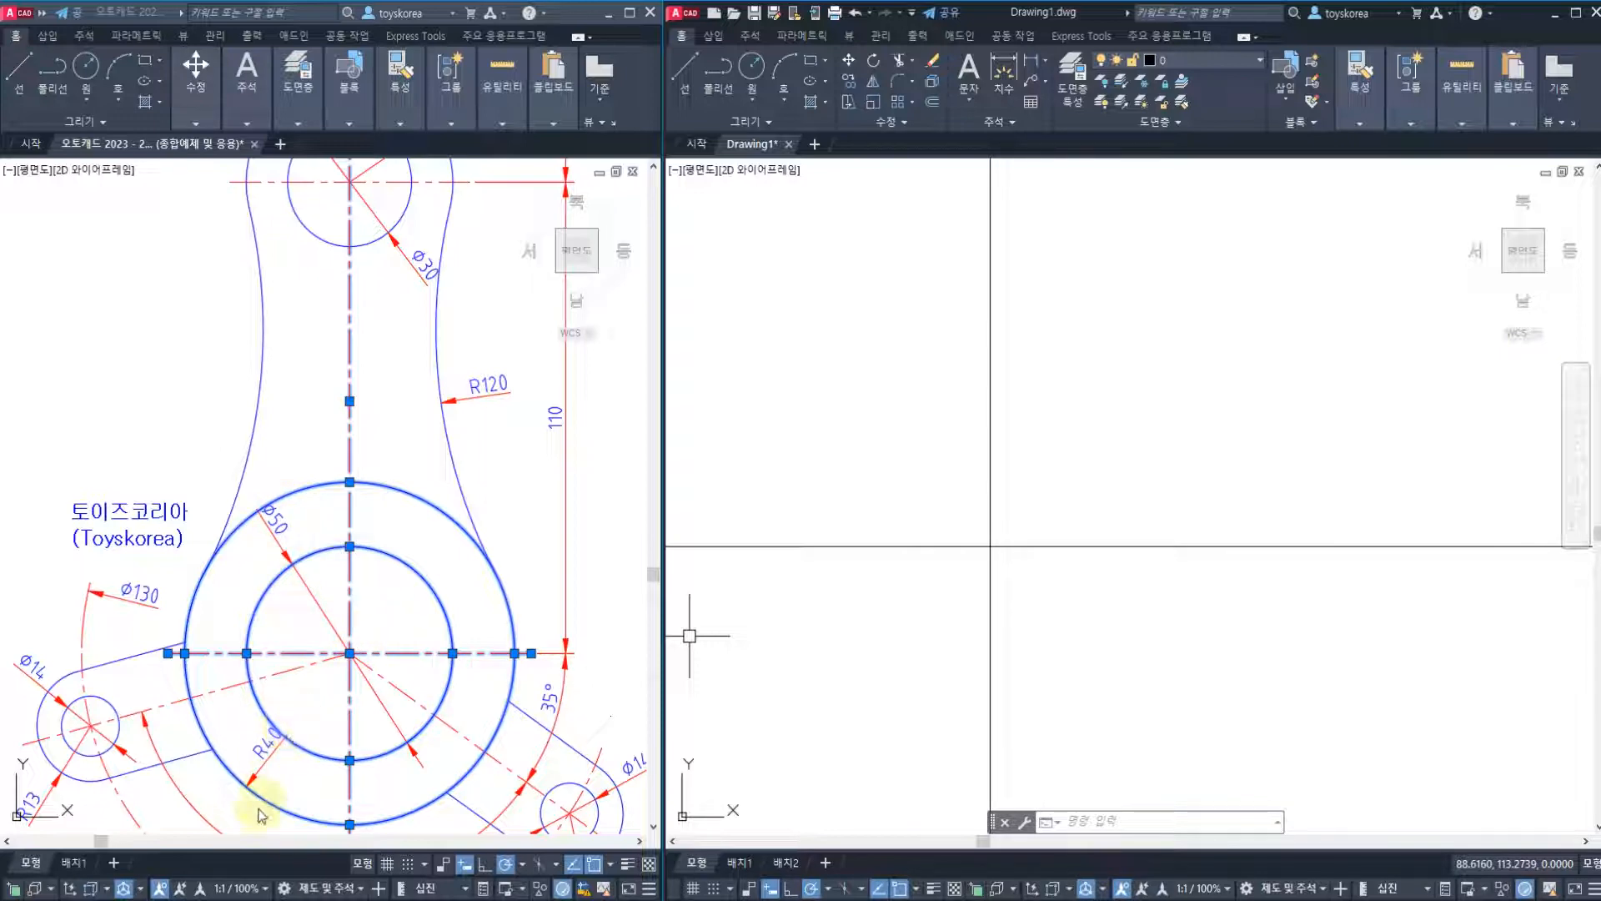
Draw a circle of diameter 50 centred on the intersection of the two construction lines.
key(Escape)
key(Escape)
key(Escape)
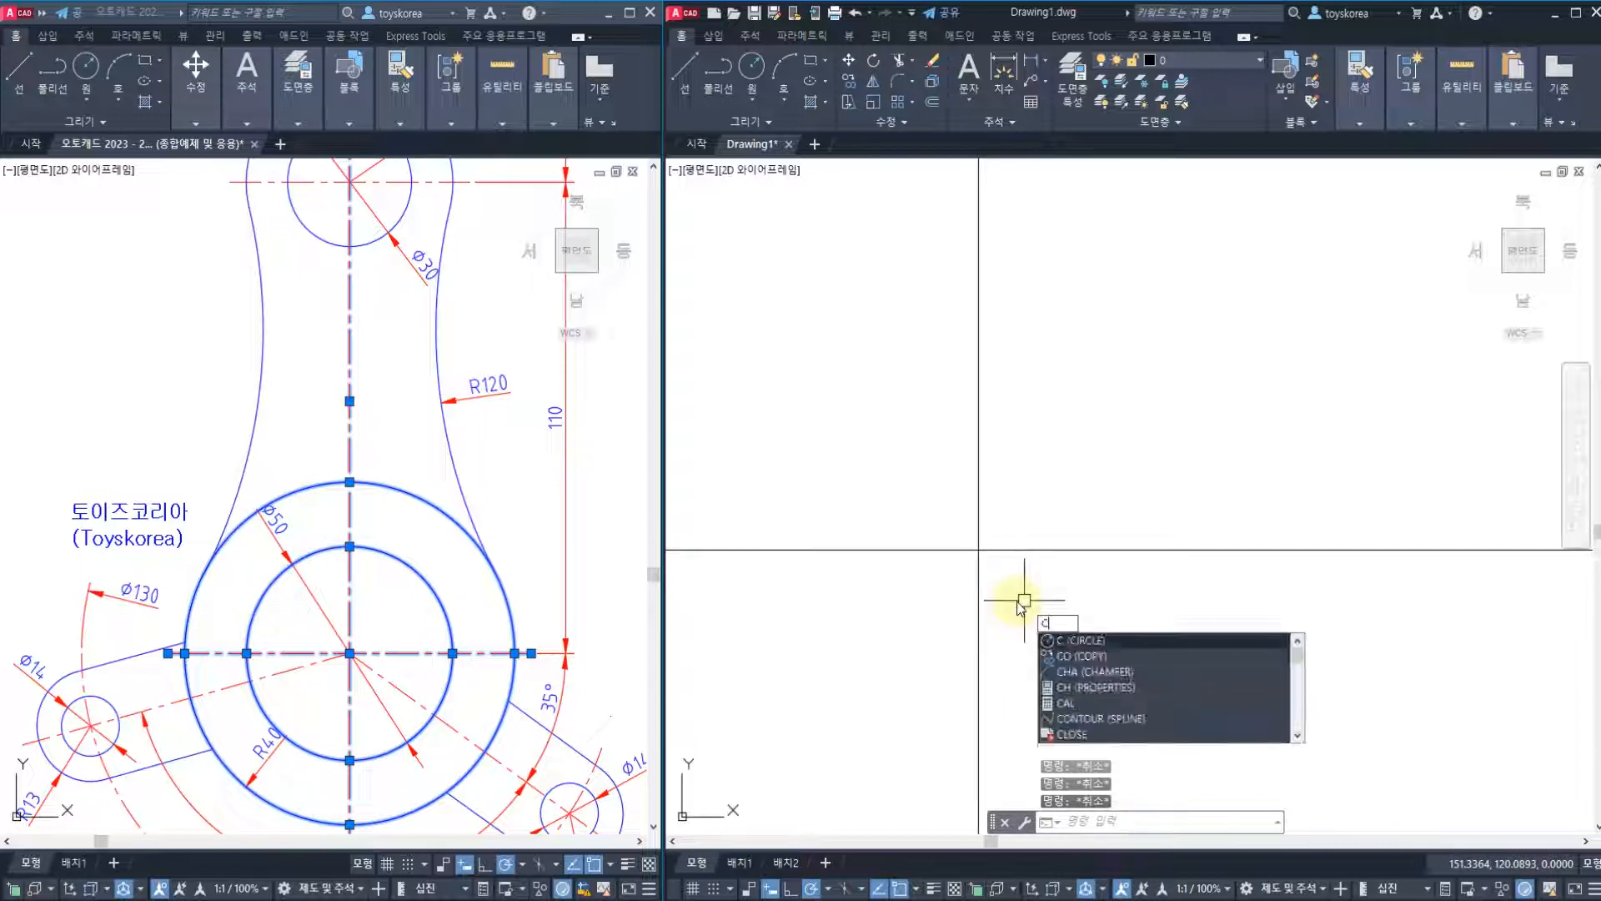
key(Return)
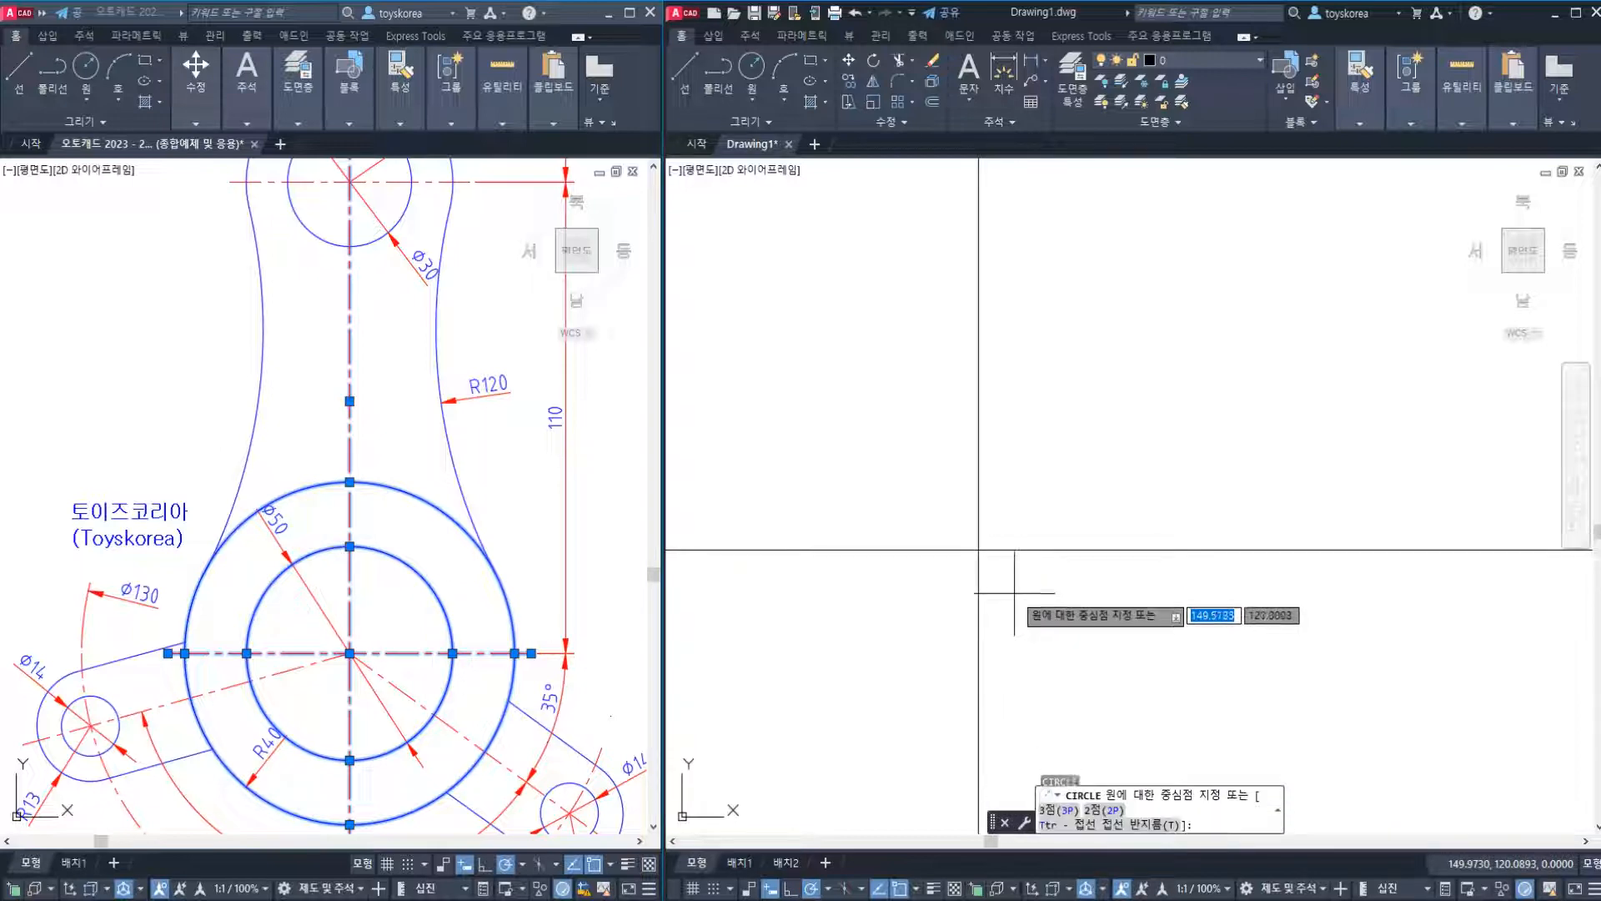
click(978, 548)
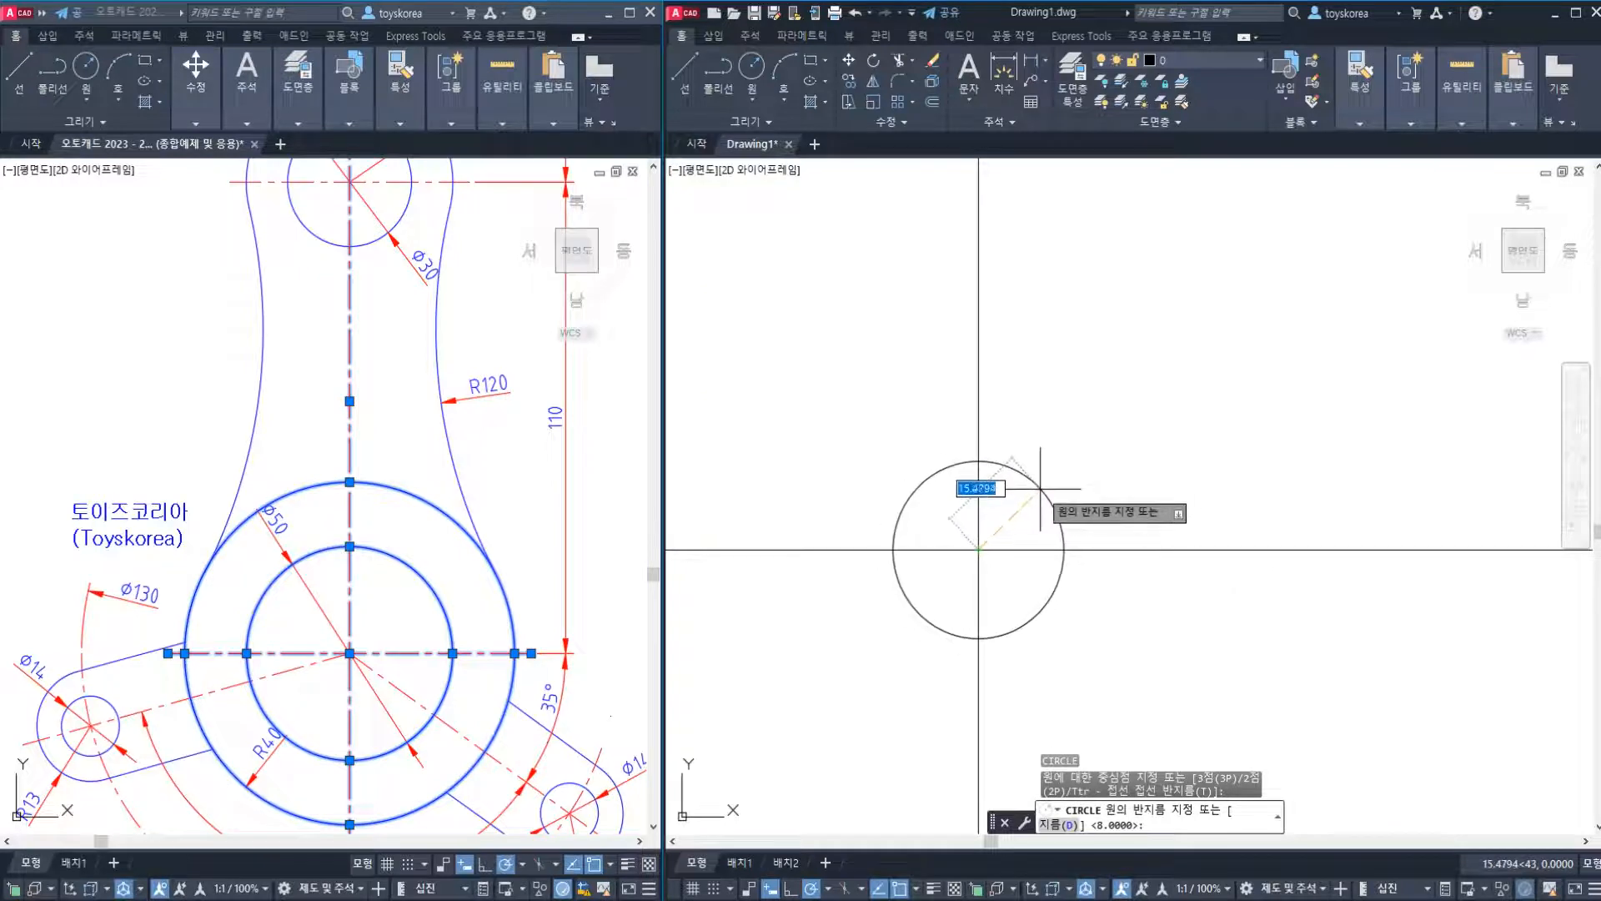
text(d)
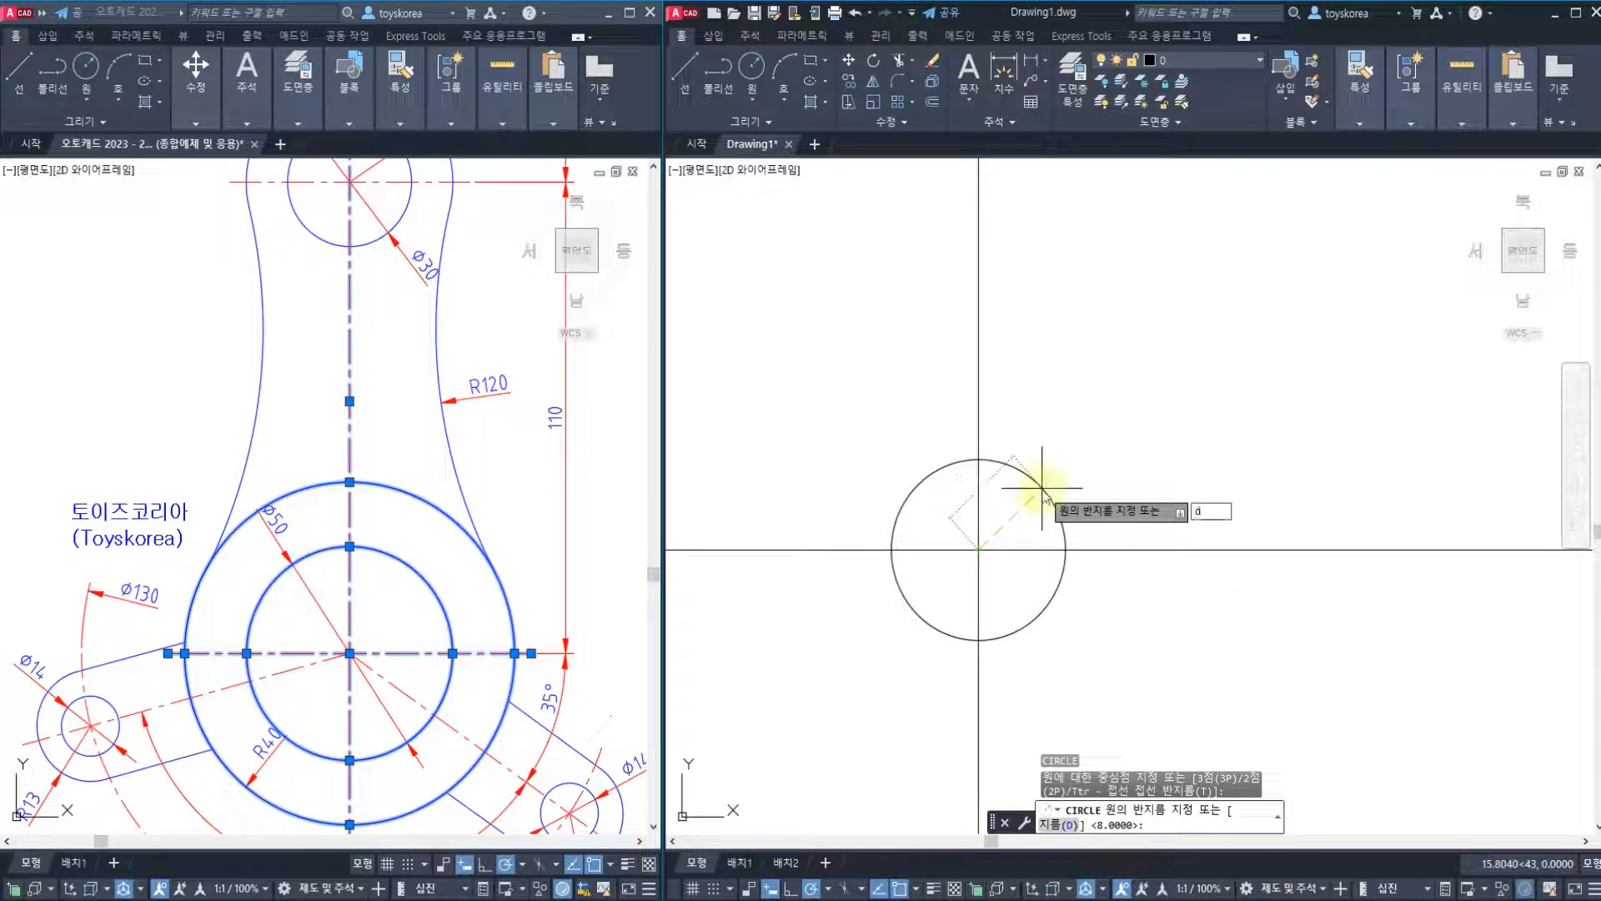
key(Return)
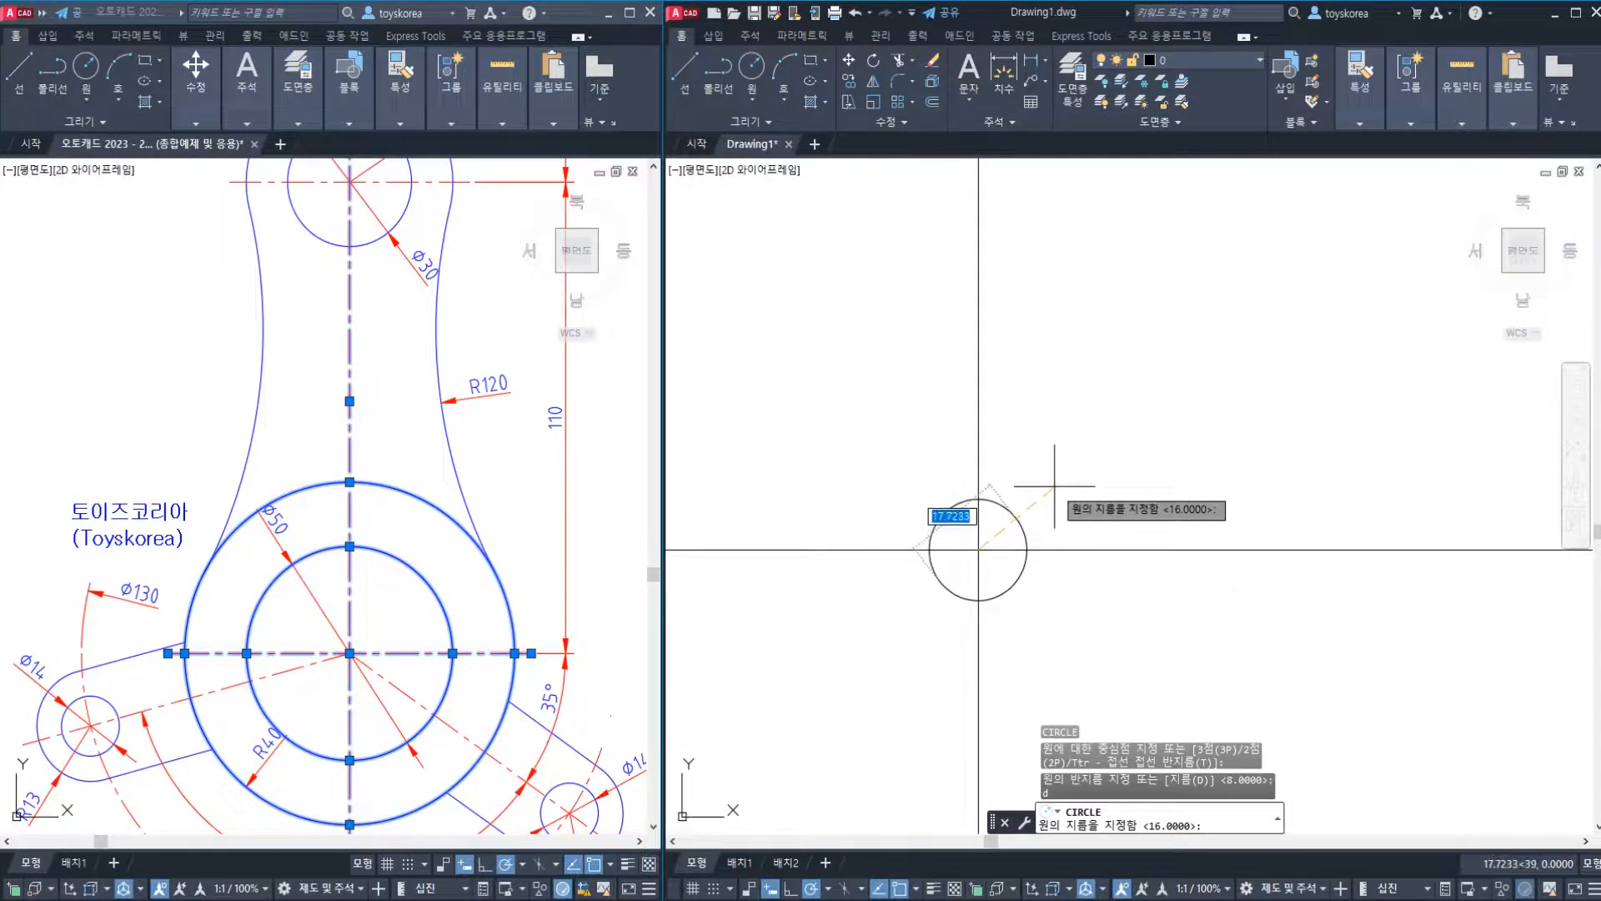
text(50)
key(Return)
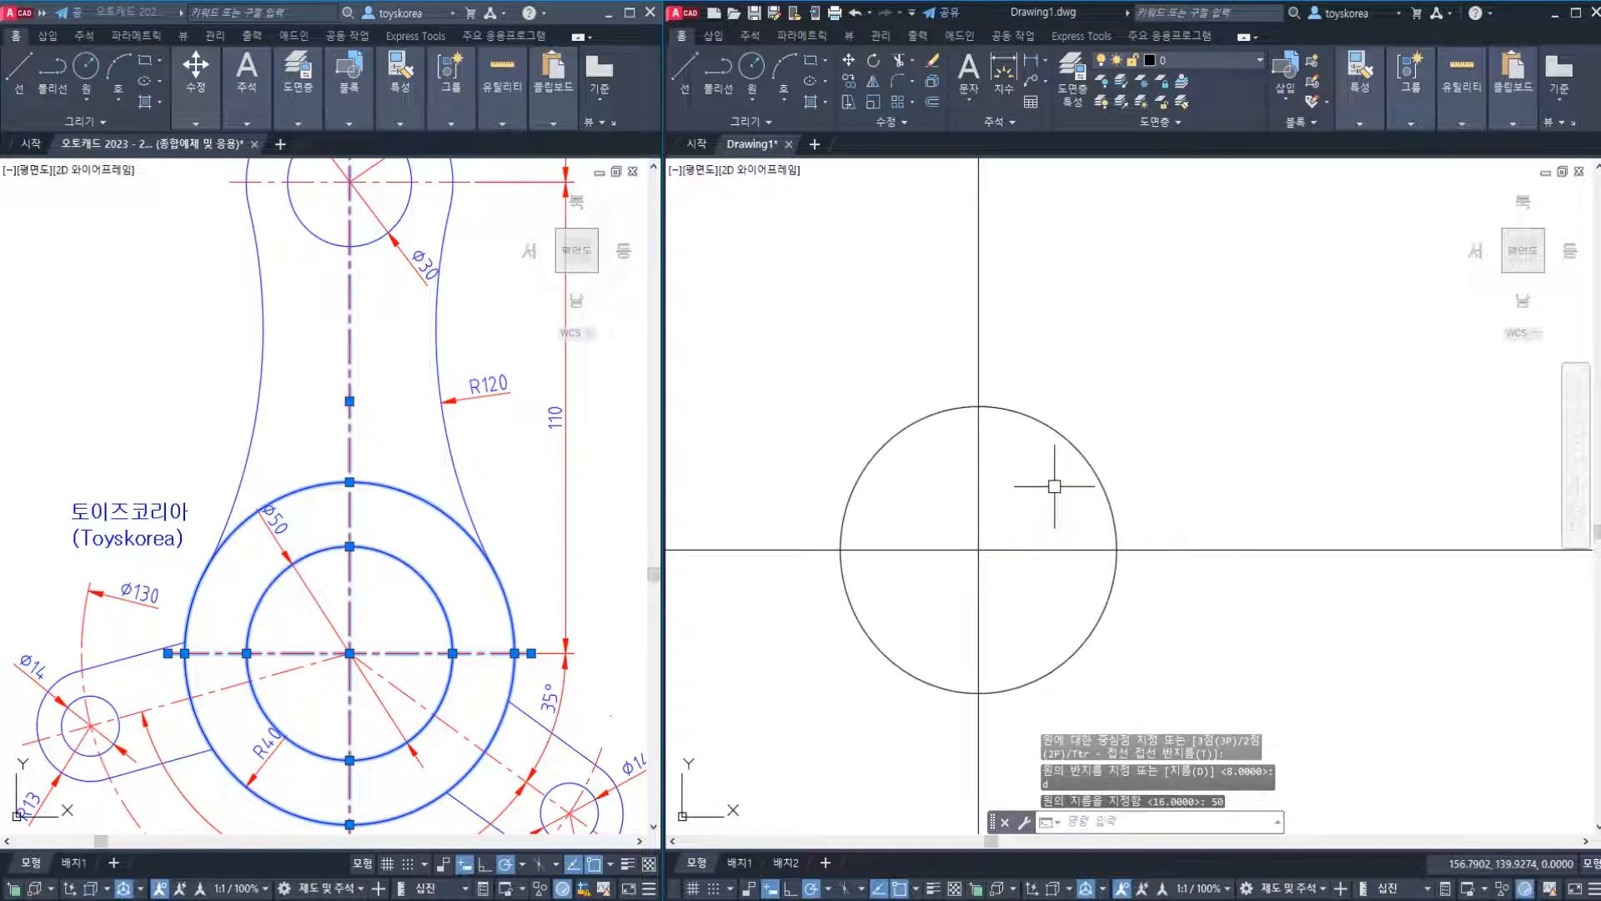
Add a diameter dimension to the hub's inner circle, placing its text inside the circle.
text(ddi)
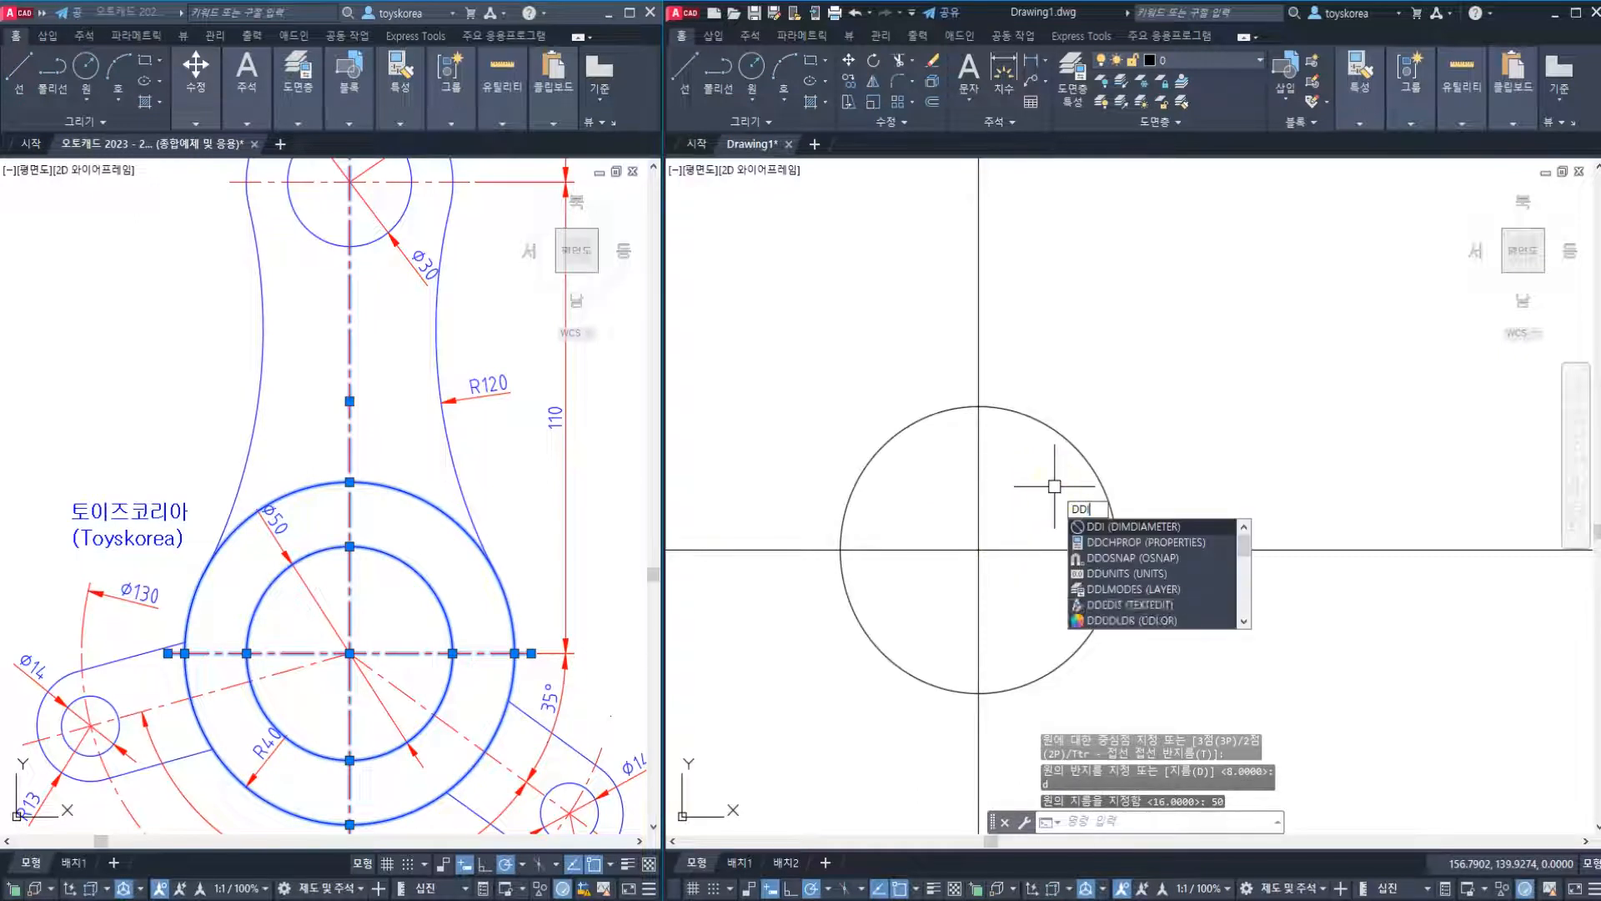
key(Return)
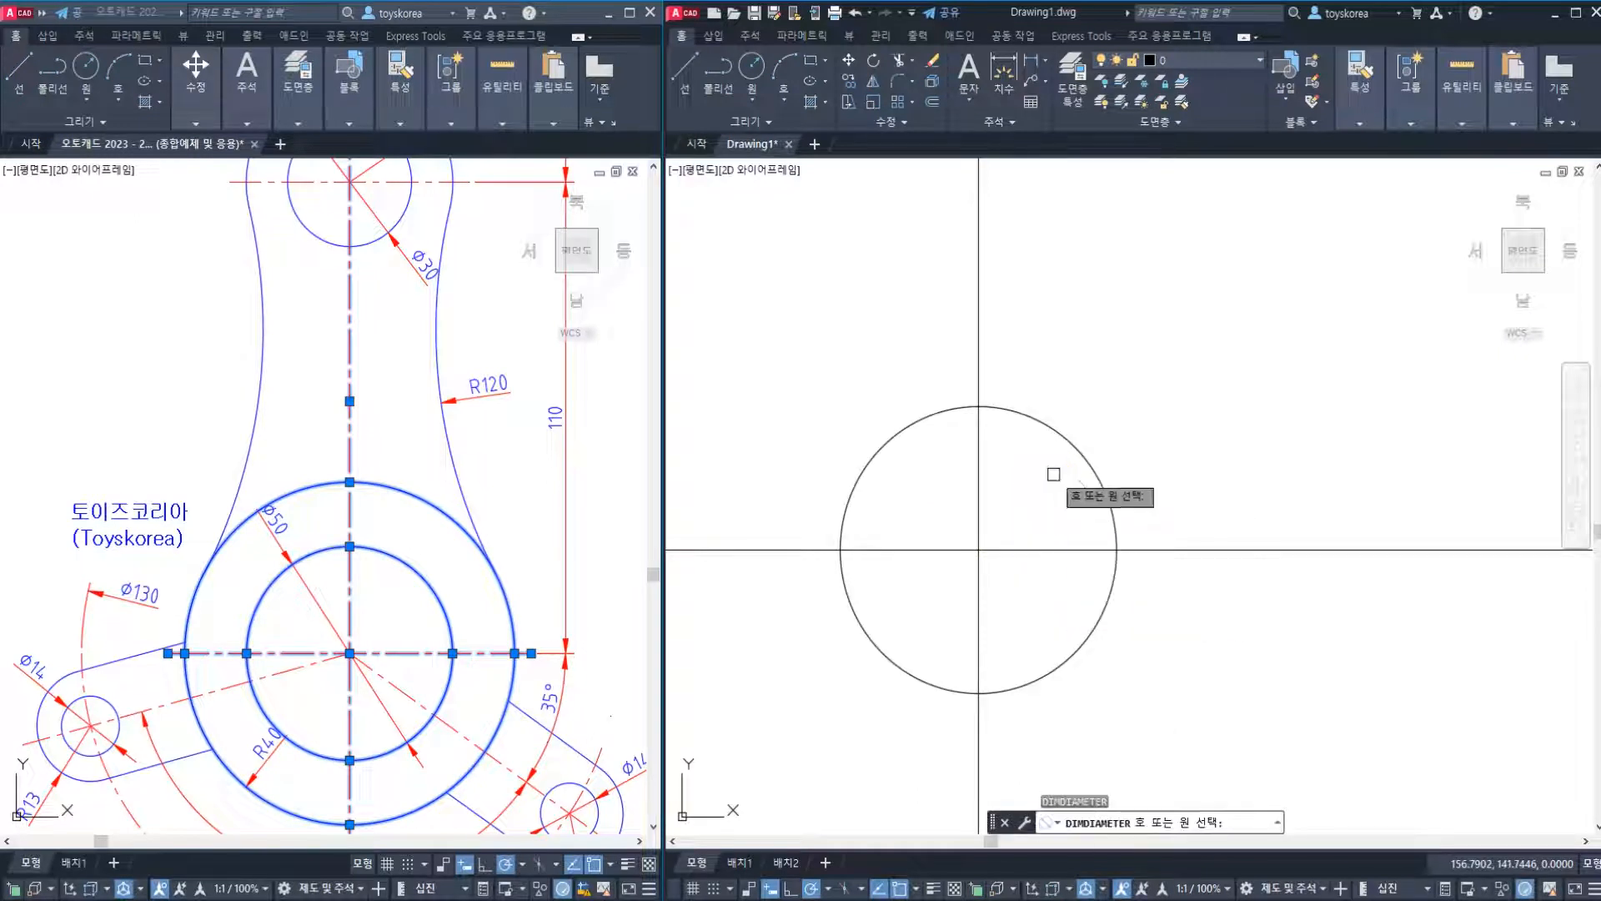
click(1074, 448)
click(1020, 453)
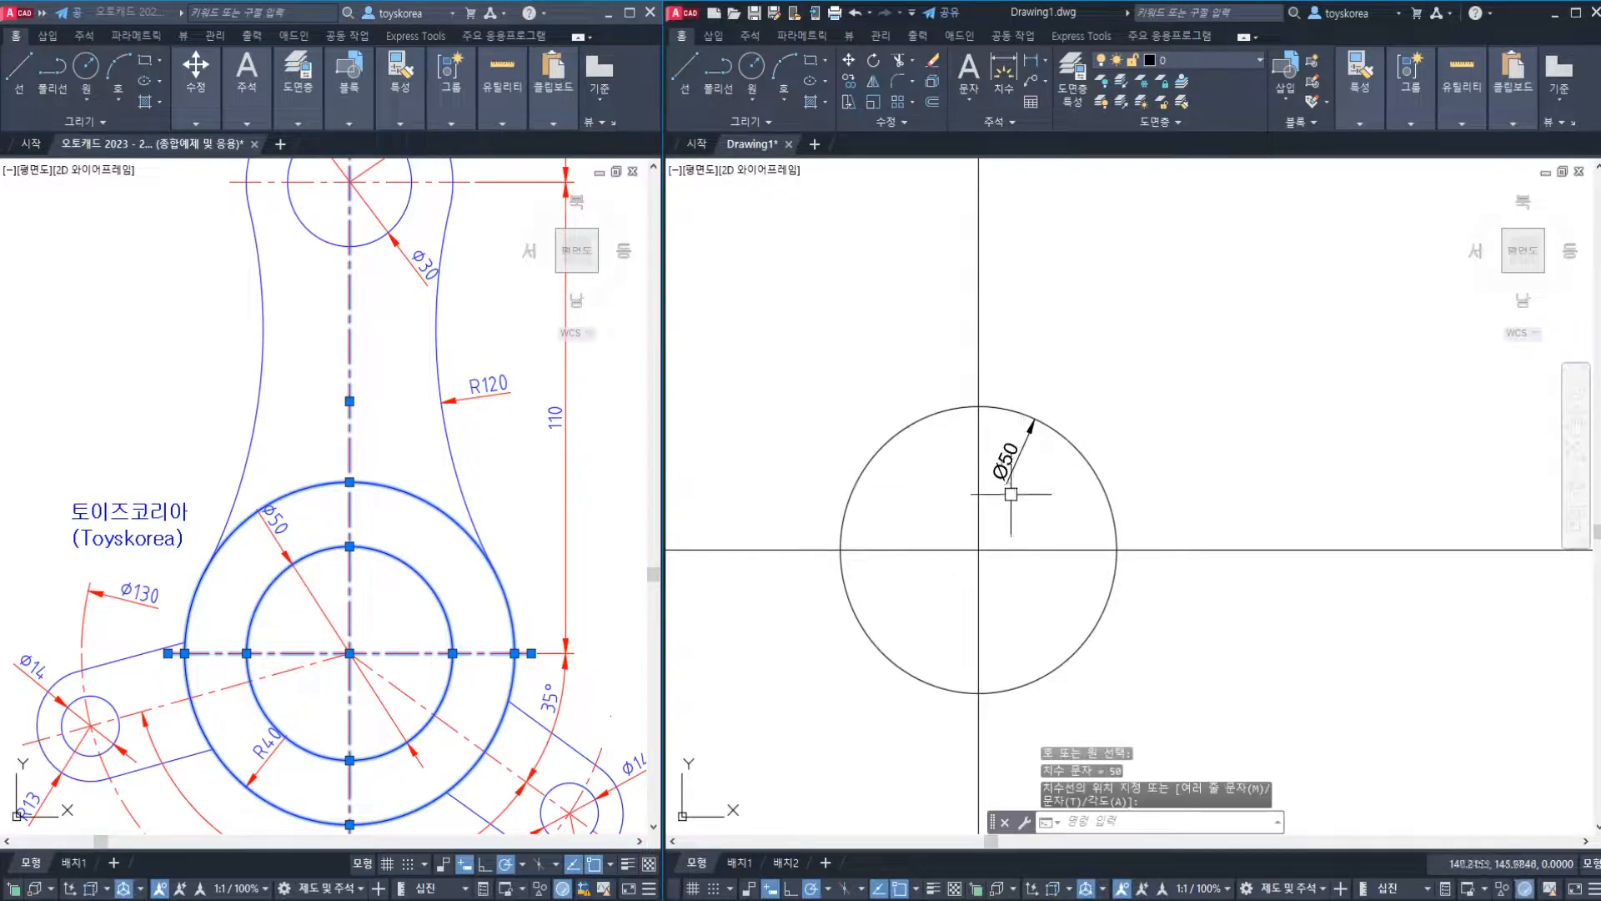
Draw a concentric circle of radius 40 around the inner hub circle.
text(c)
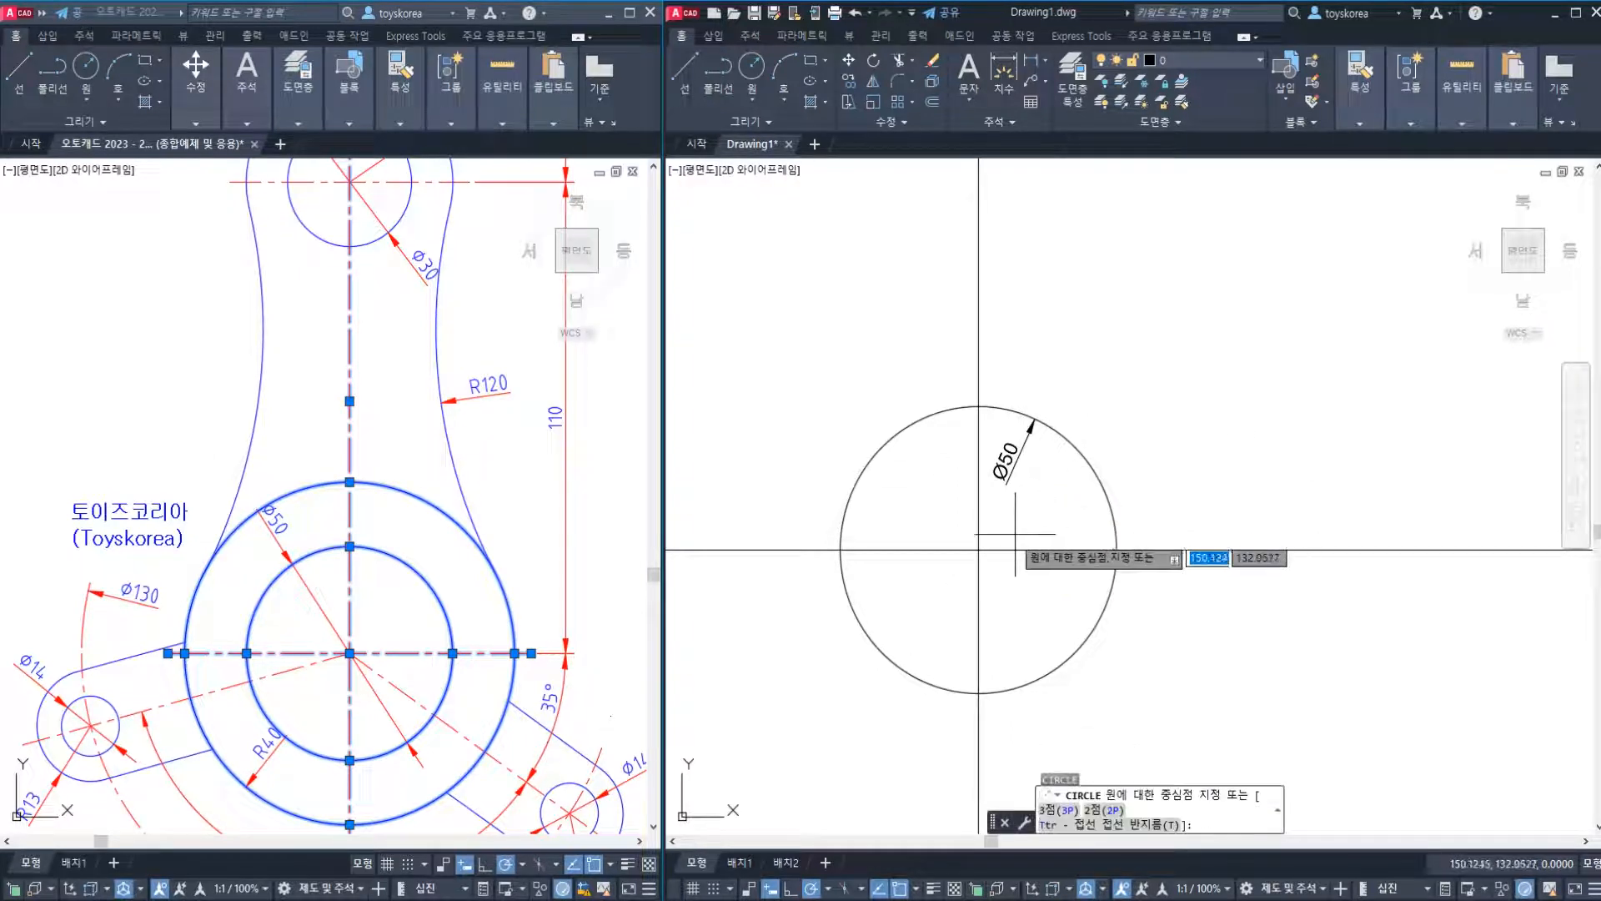
key(Return)
click(980, 549)
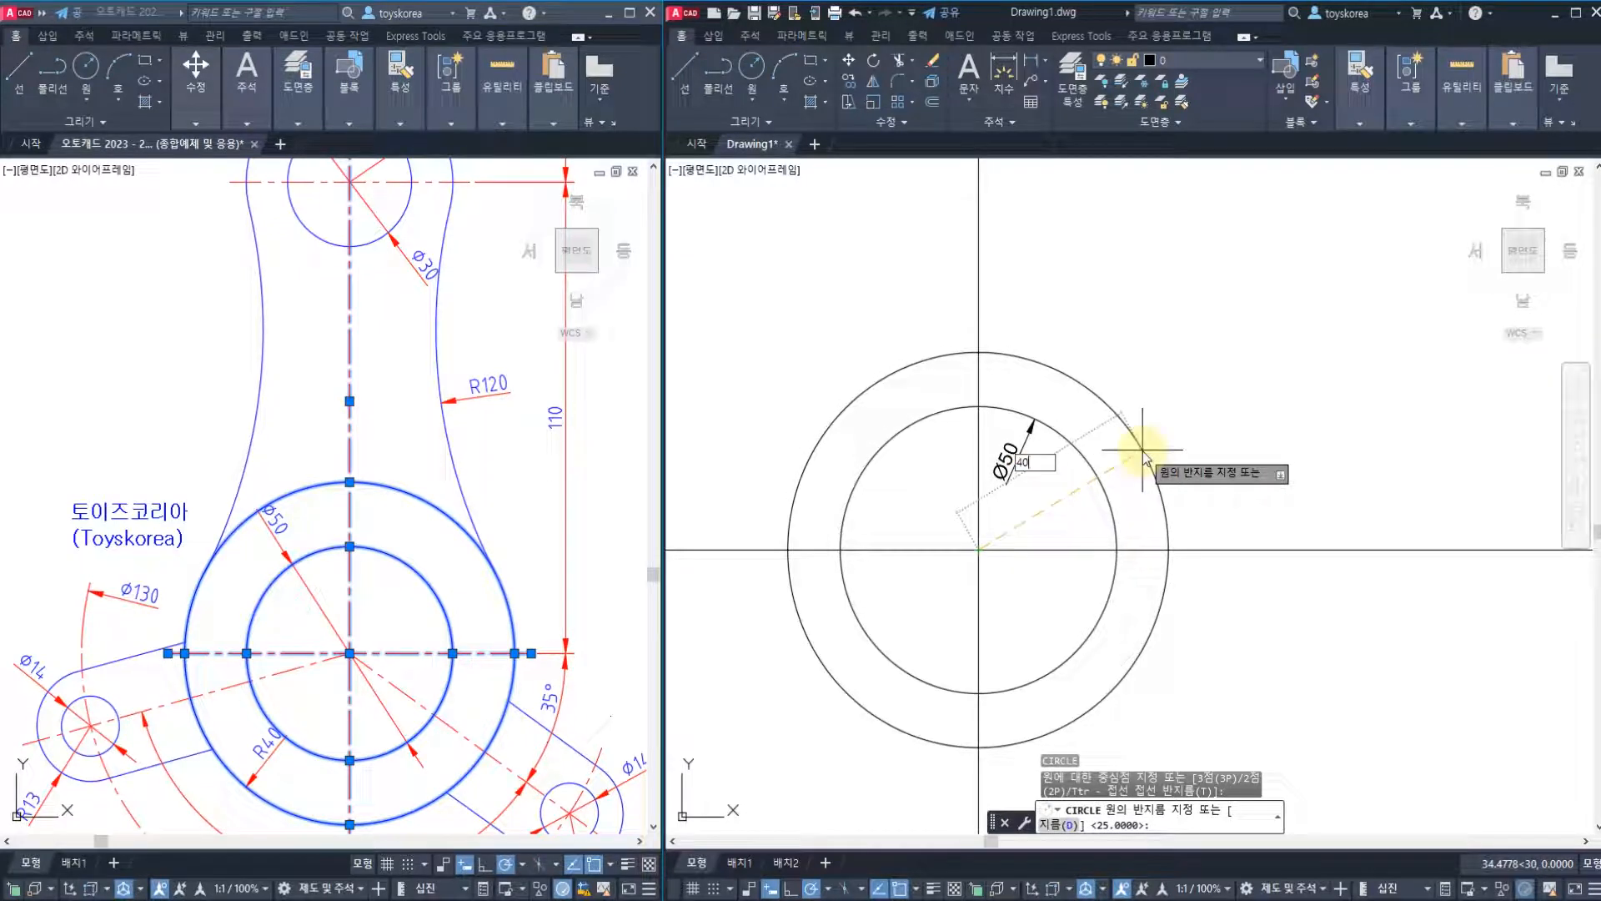
key(Return)
Add a radius dimension to the outer hub circle, placing its text between the two circles.
text(dra)
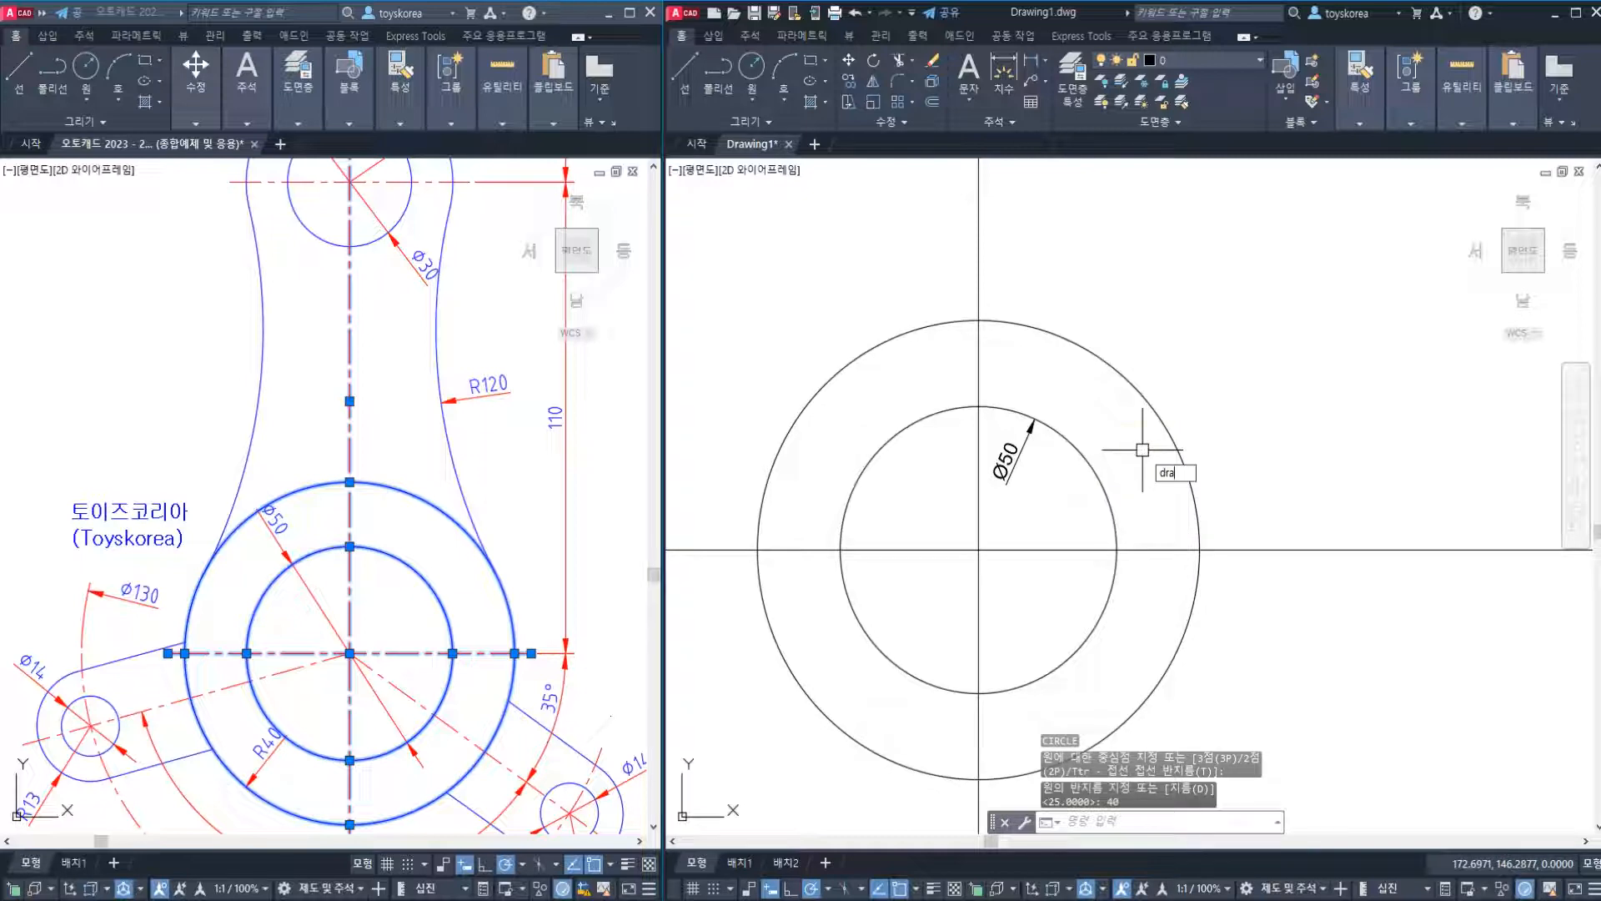
key(Return)
click(1161, 440)
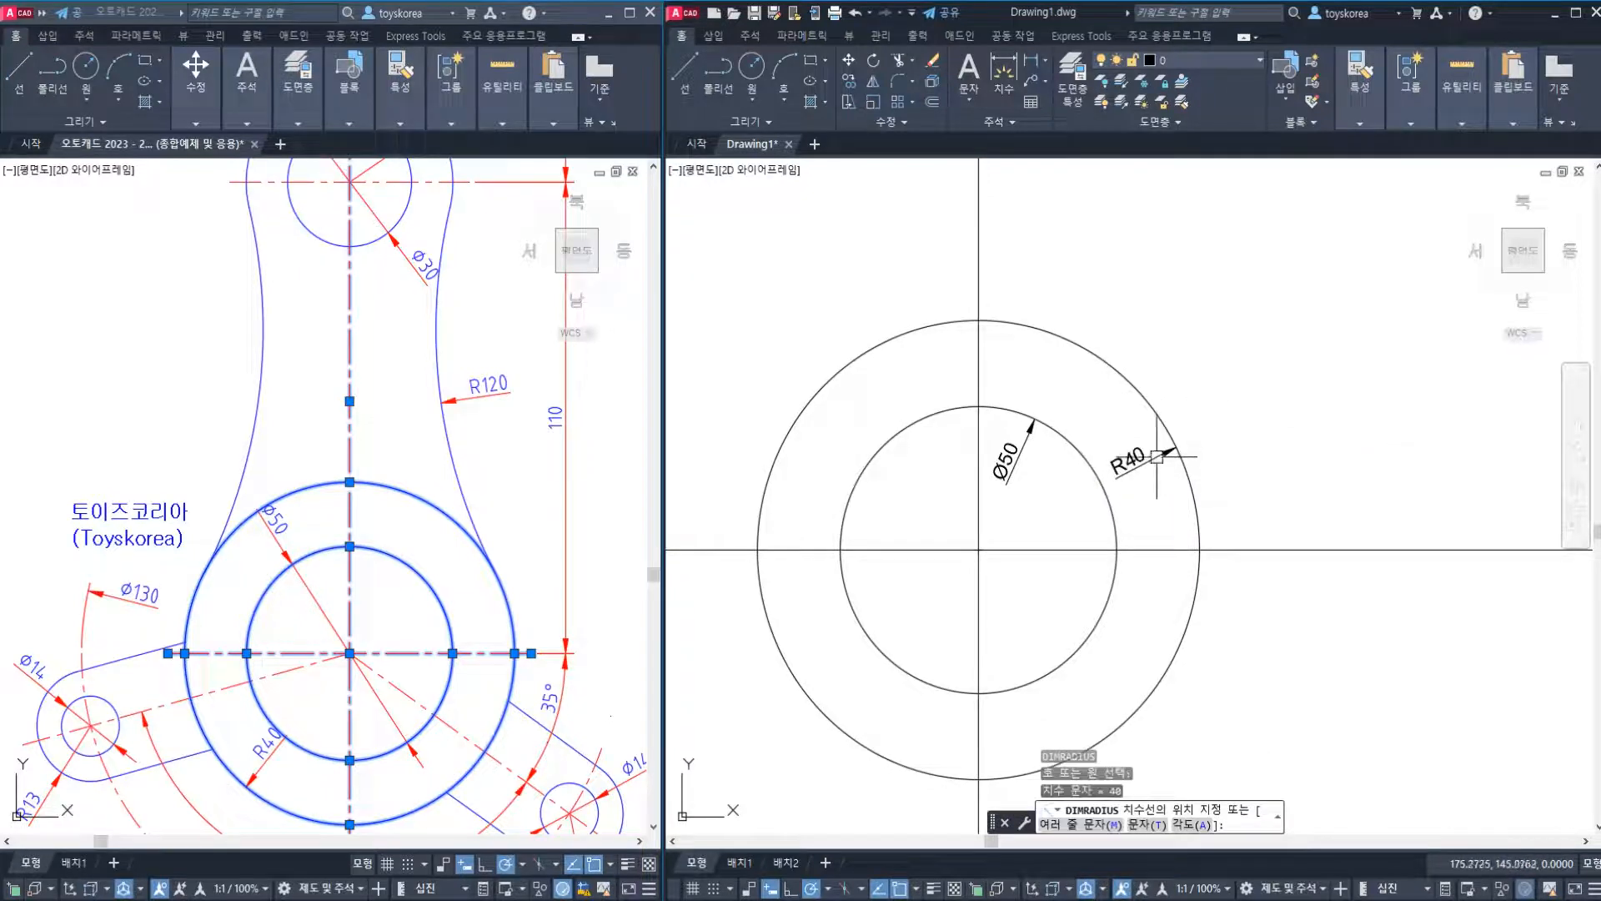
click(1143, 456)
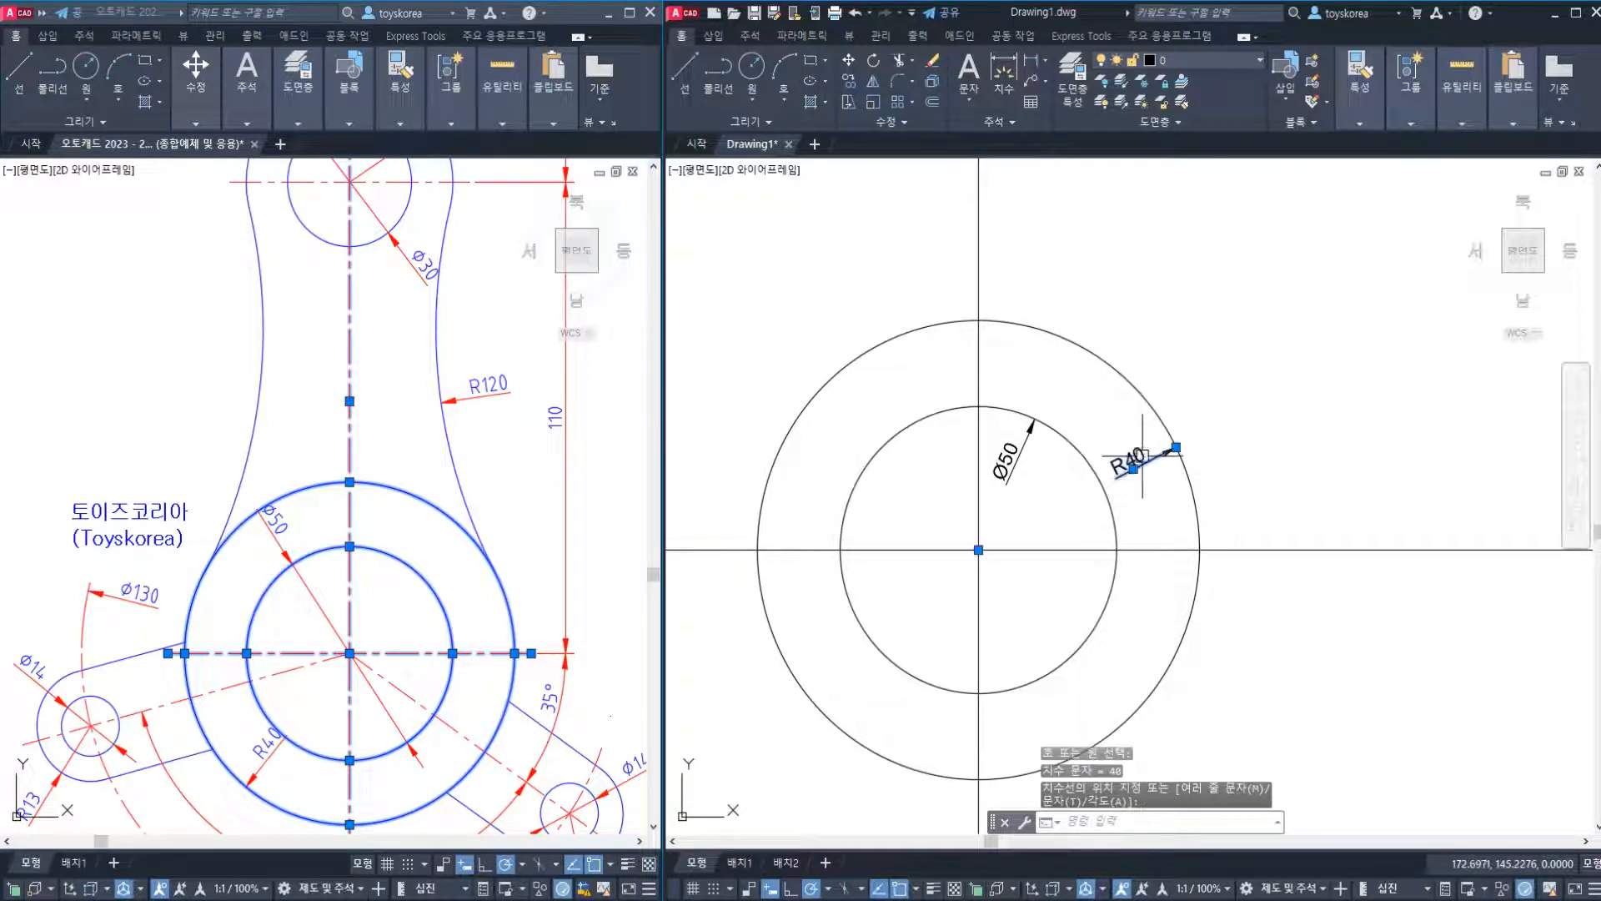
Erase the diameter and radius dimensions from the two hub circles.
click(1016, 464)
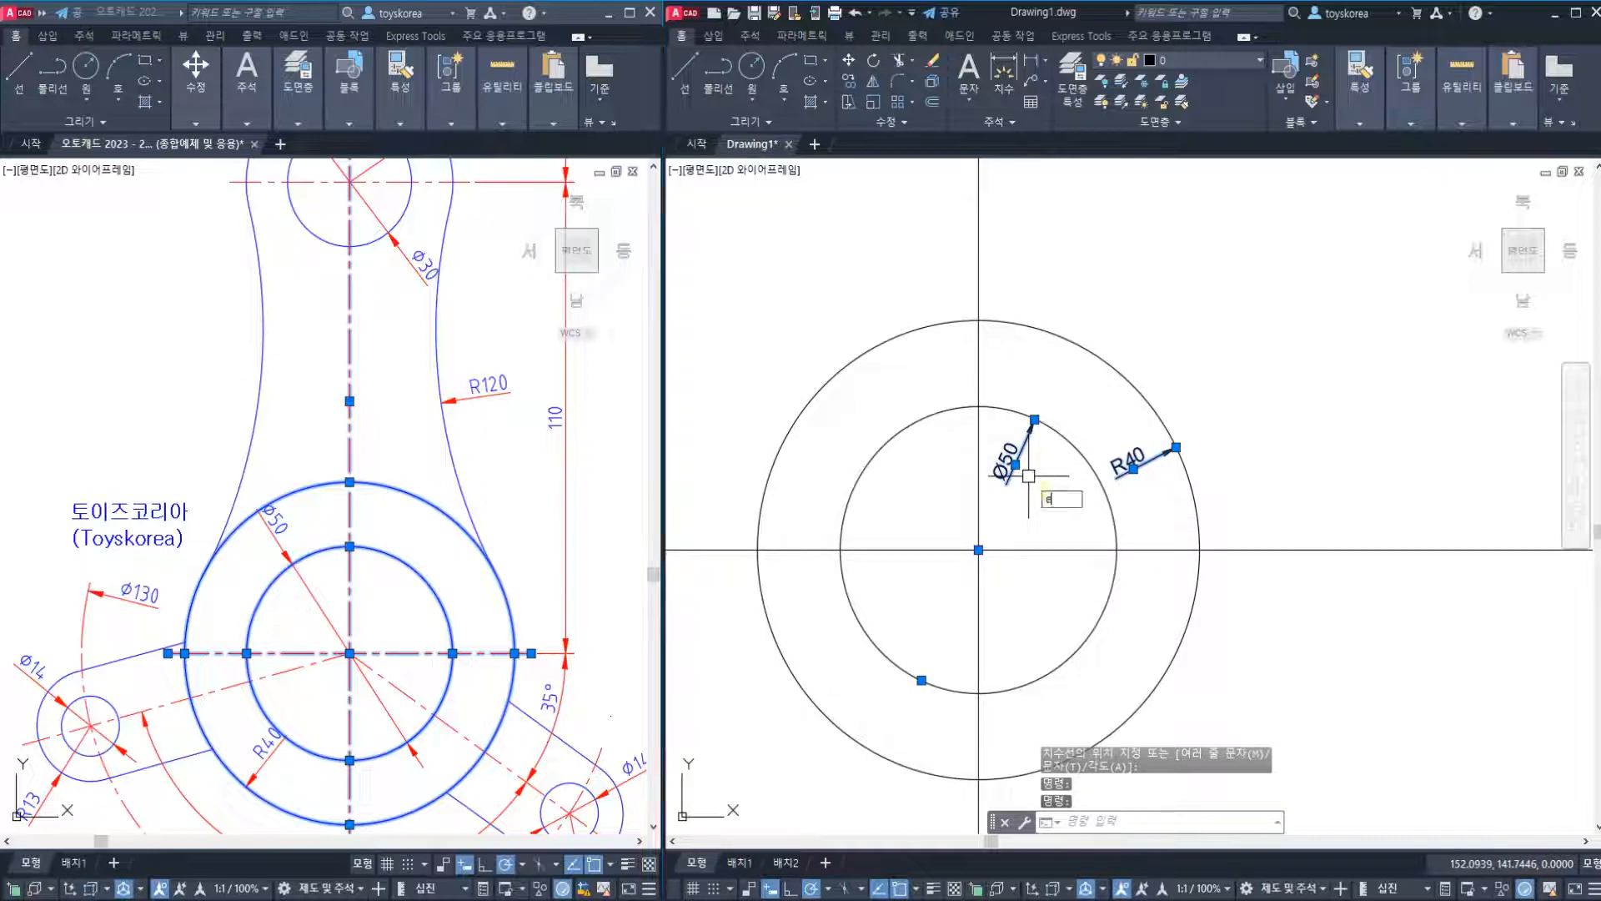
text(e)
key(Return)
Examine the reference's 35° arm with its end hole, its angled centre line and the centre-line arc through both arm holes.
click(384, 607)
key(Escape)
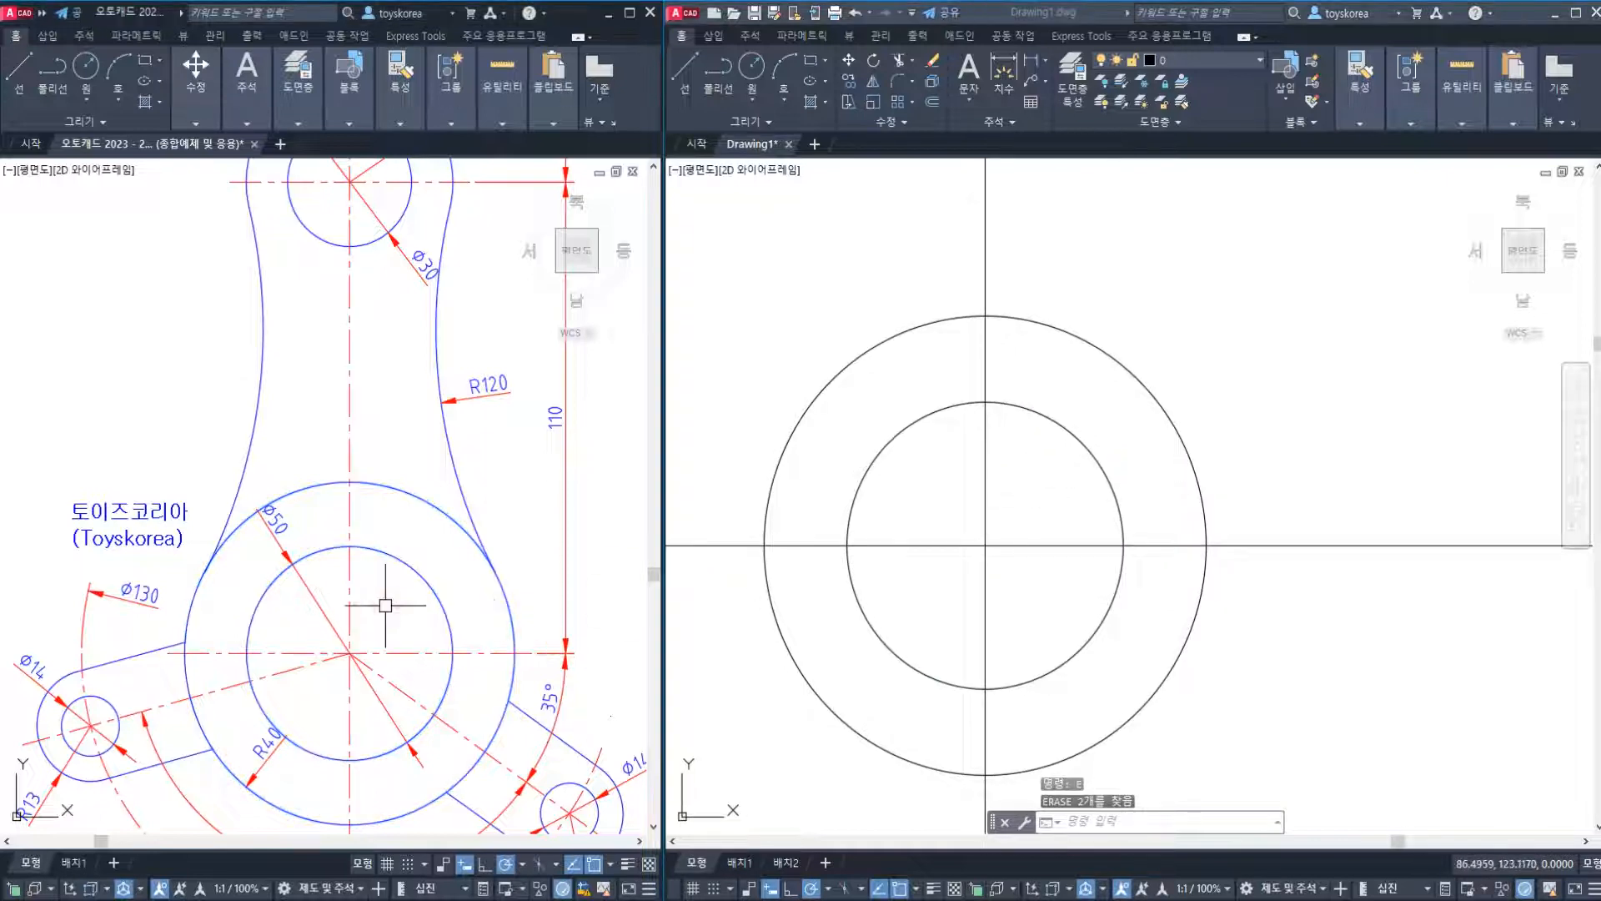
middle_drag(384, 621, 412, 589)
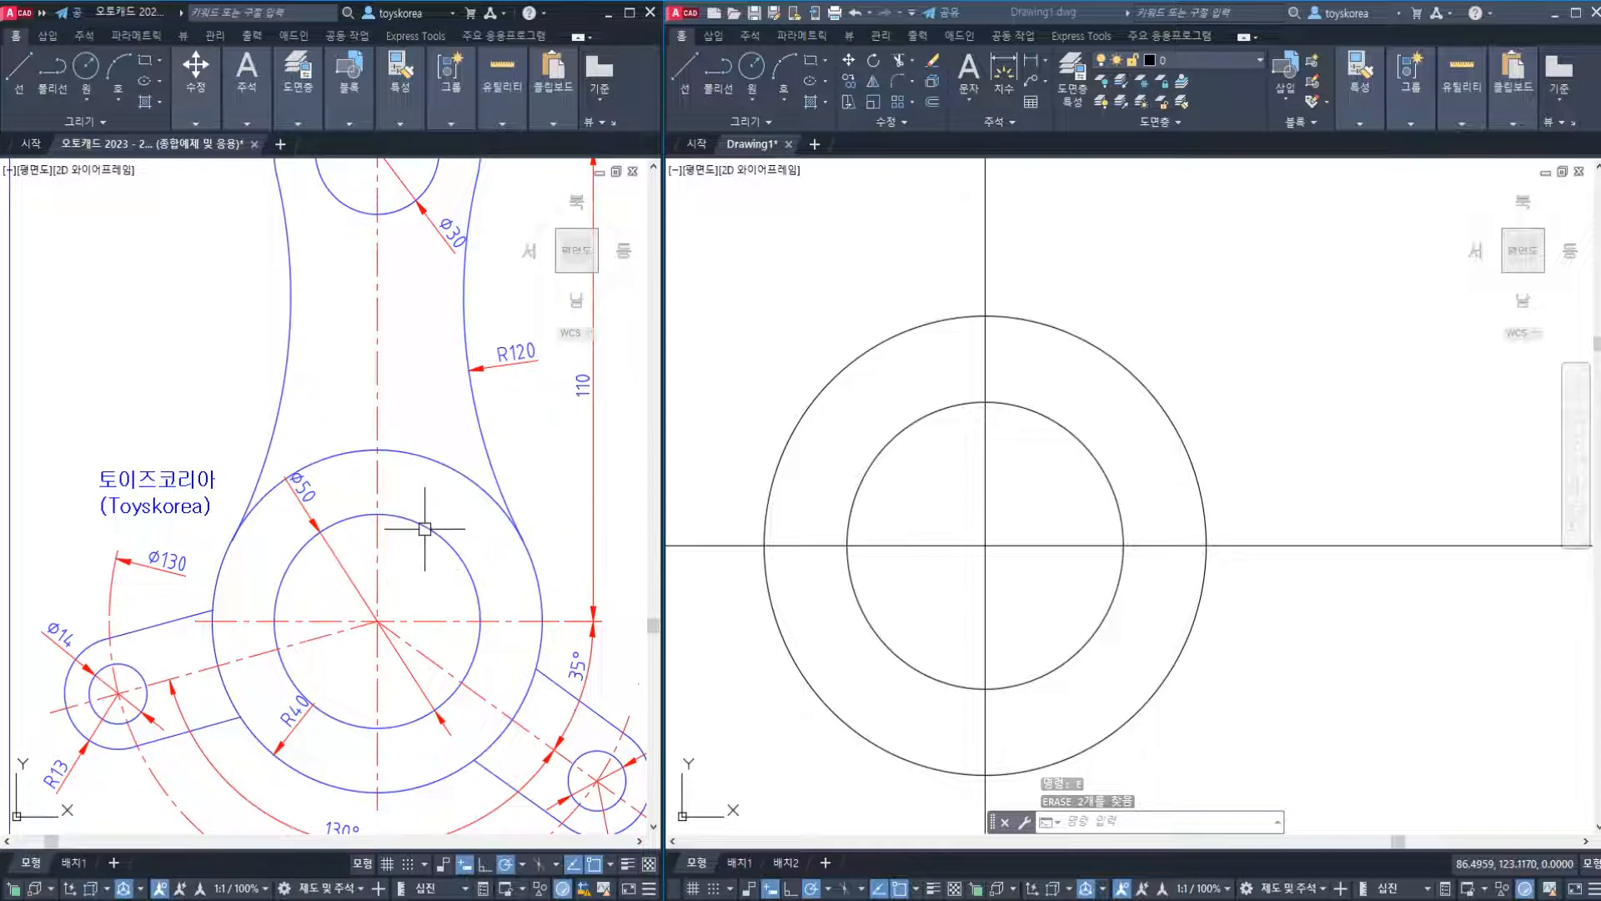
mouse_move(437, 470)
middle_down()
mouse_move(417, 565)
mouse_move(368, 540)
mouse_move(322, 542)
mouse_move(475, 583)
mouse_move(333, 547)
middle_up()
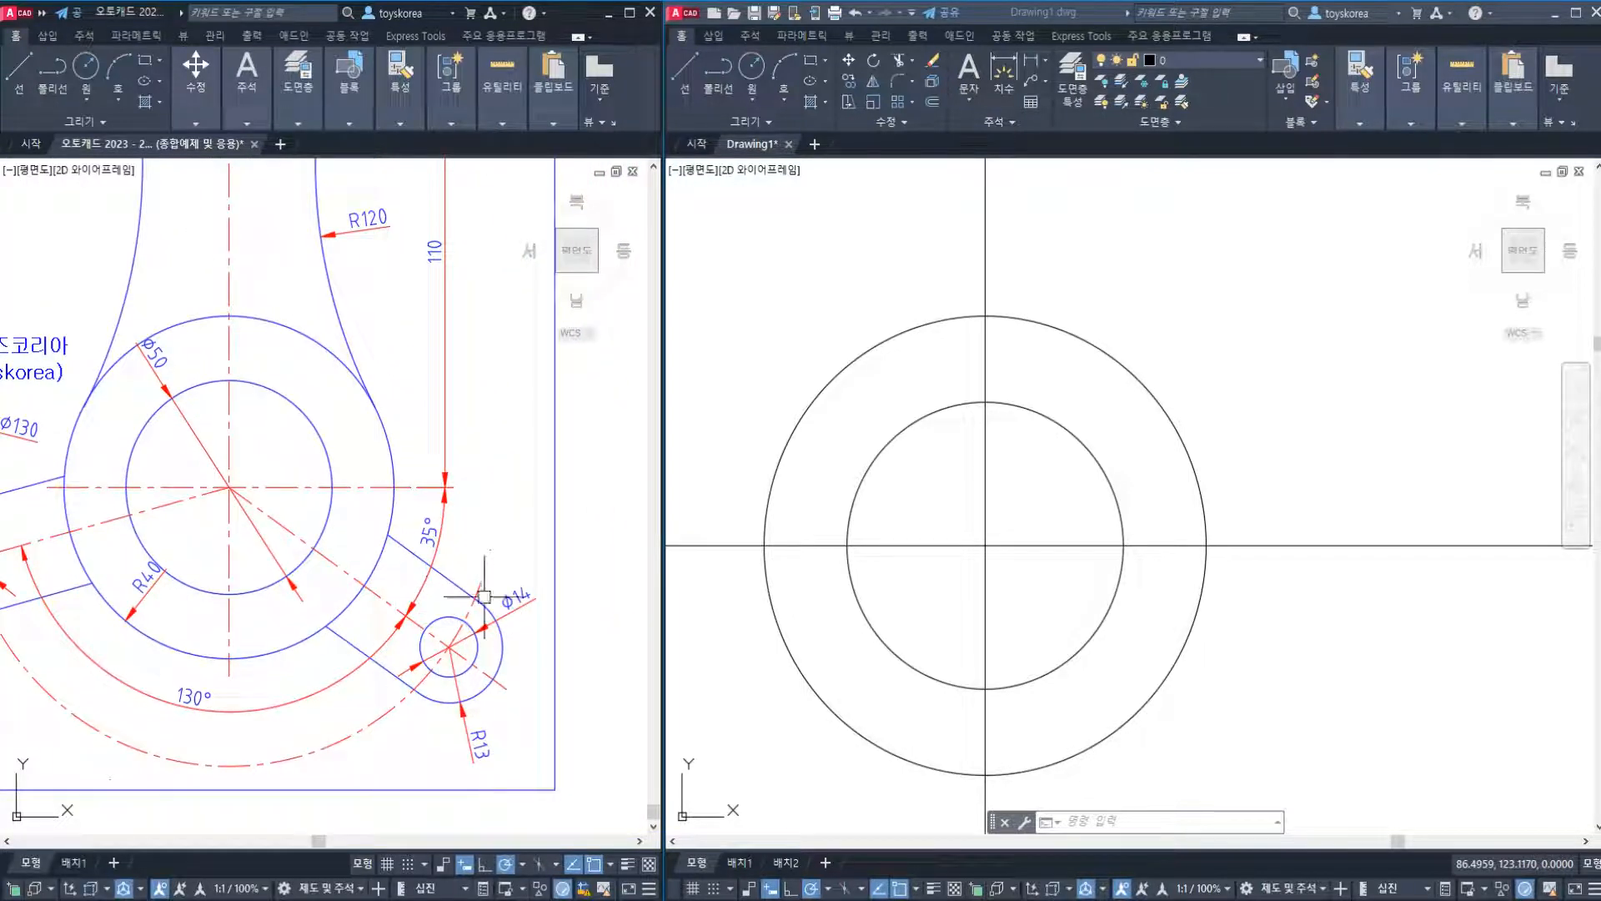
scroll(454, 666, up, 2)
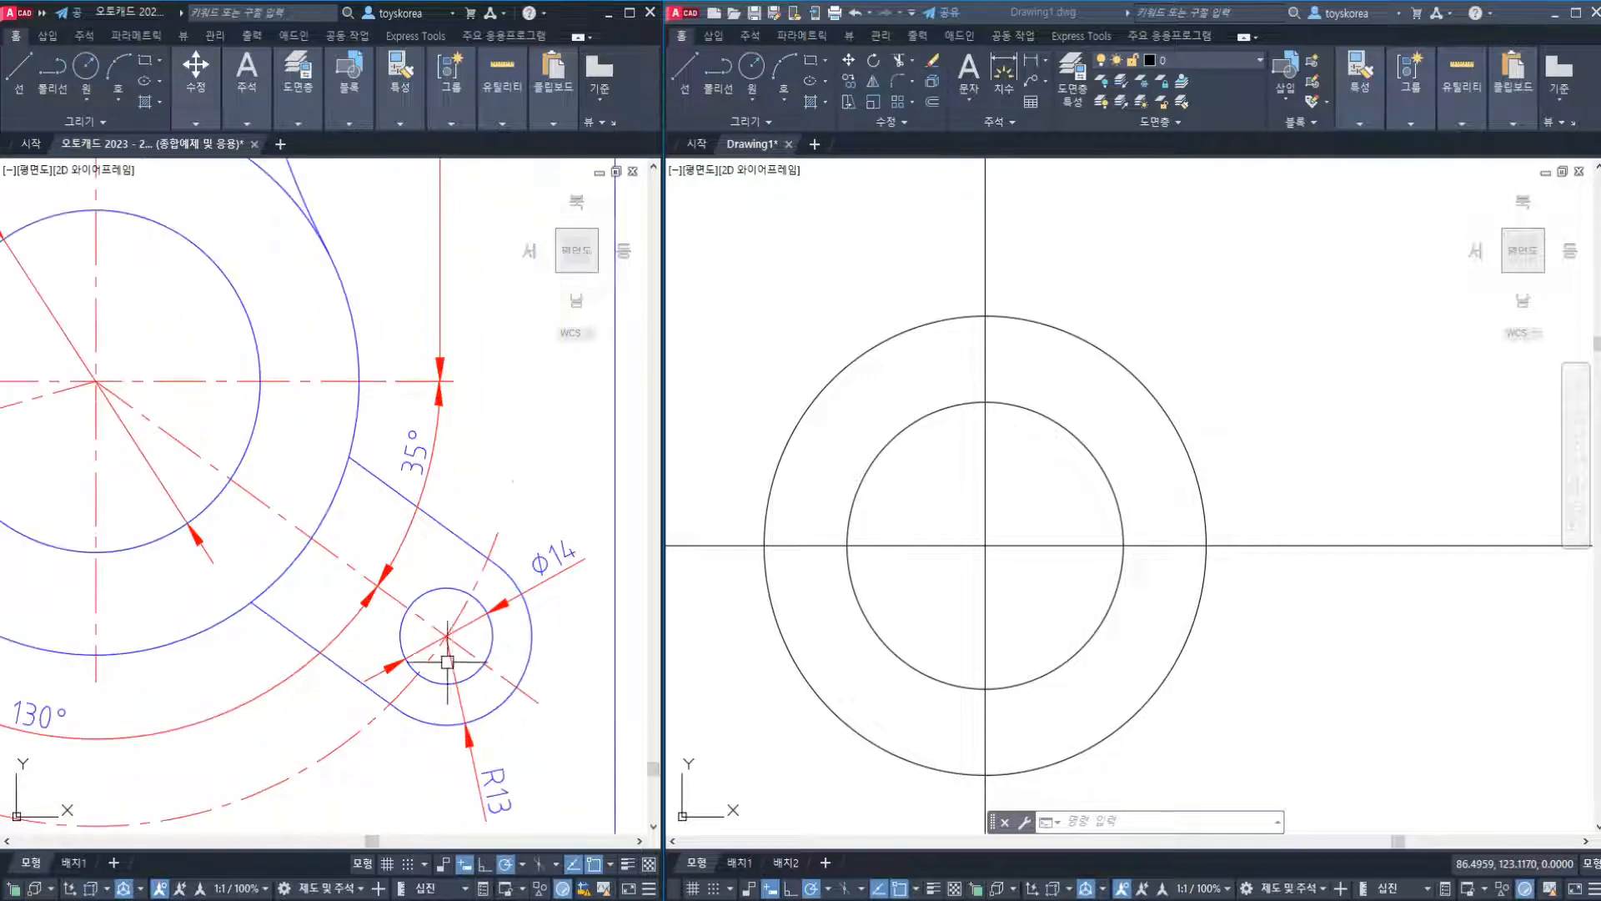
mouse_move(376, 653)
middle_down()
mouse_move(432, 637)
mouse_move(409, 649)
middle_up()
scroll(480, 519, down, 2)
mouse_move(388, 536)
middle_down()
mouse_move(486, 597)
mouse_move(458, 591)
middle_up()
middle_drag(557, 646, 540, 644)
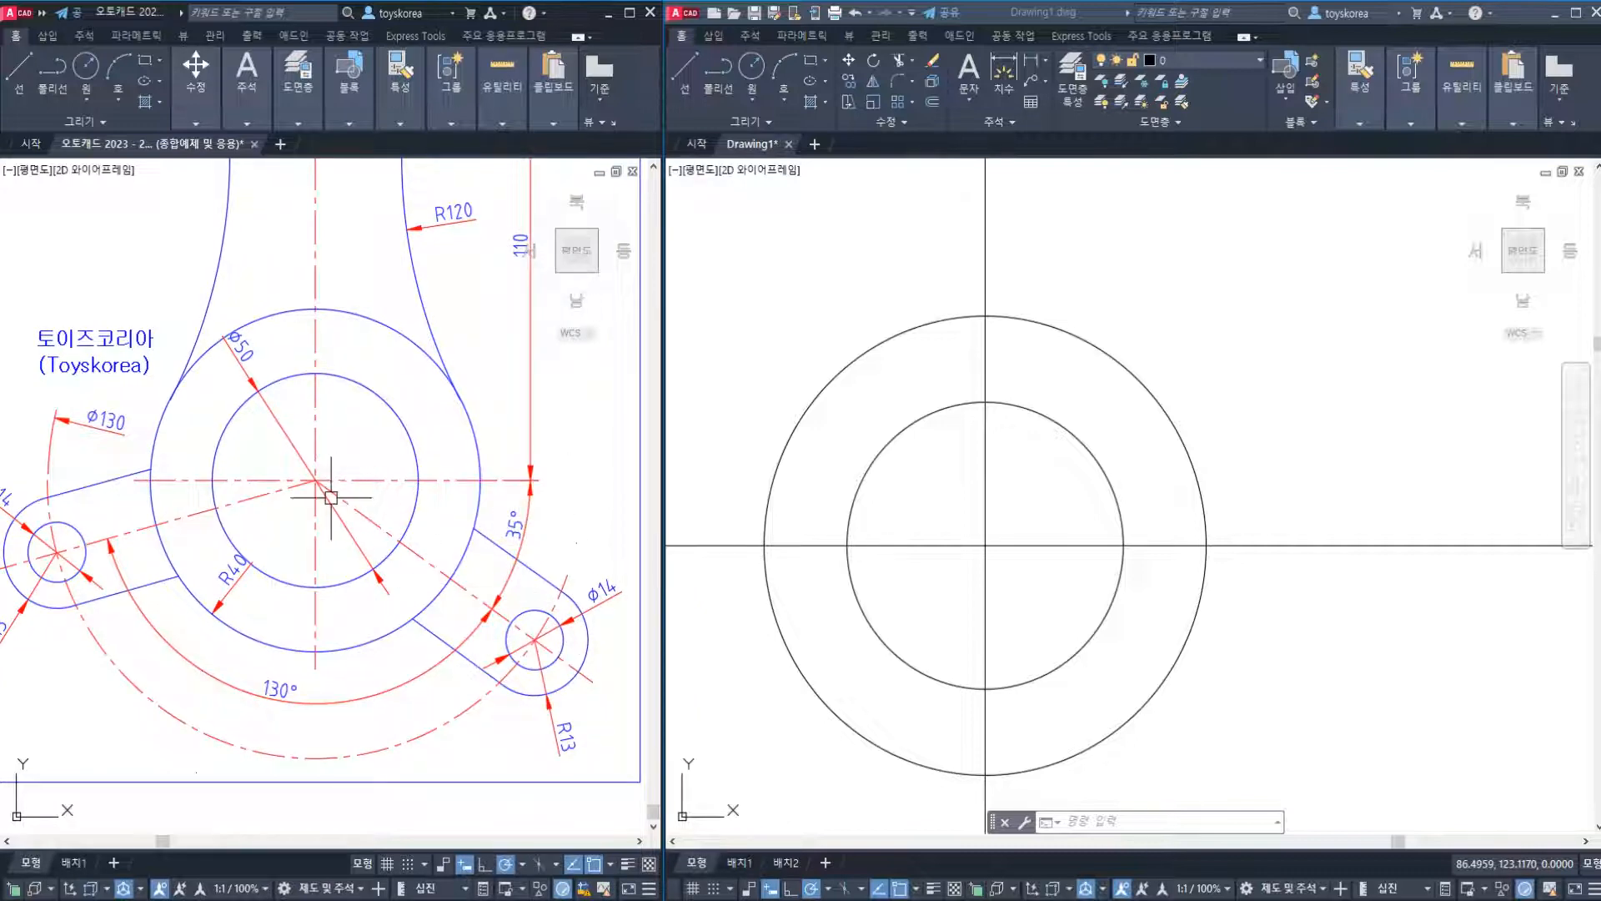
click(356, 510)
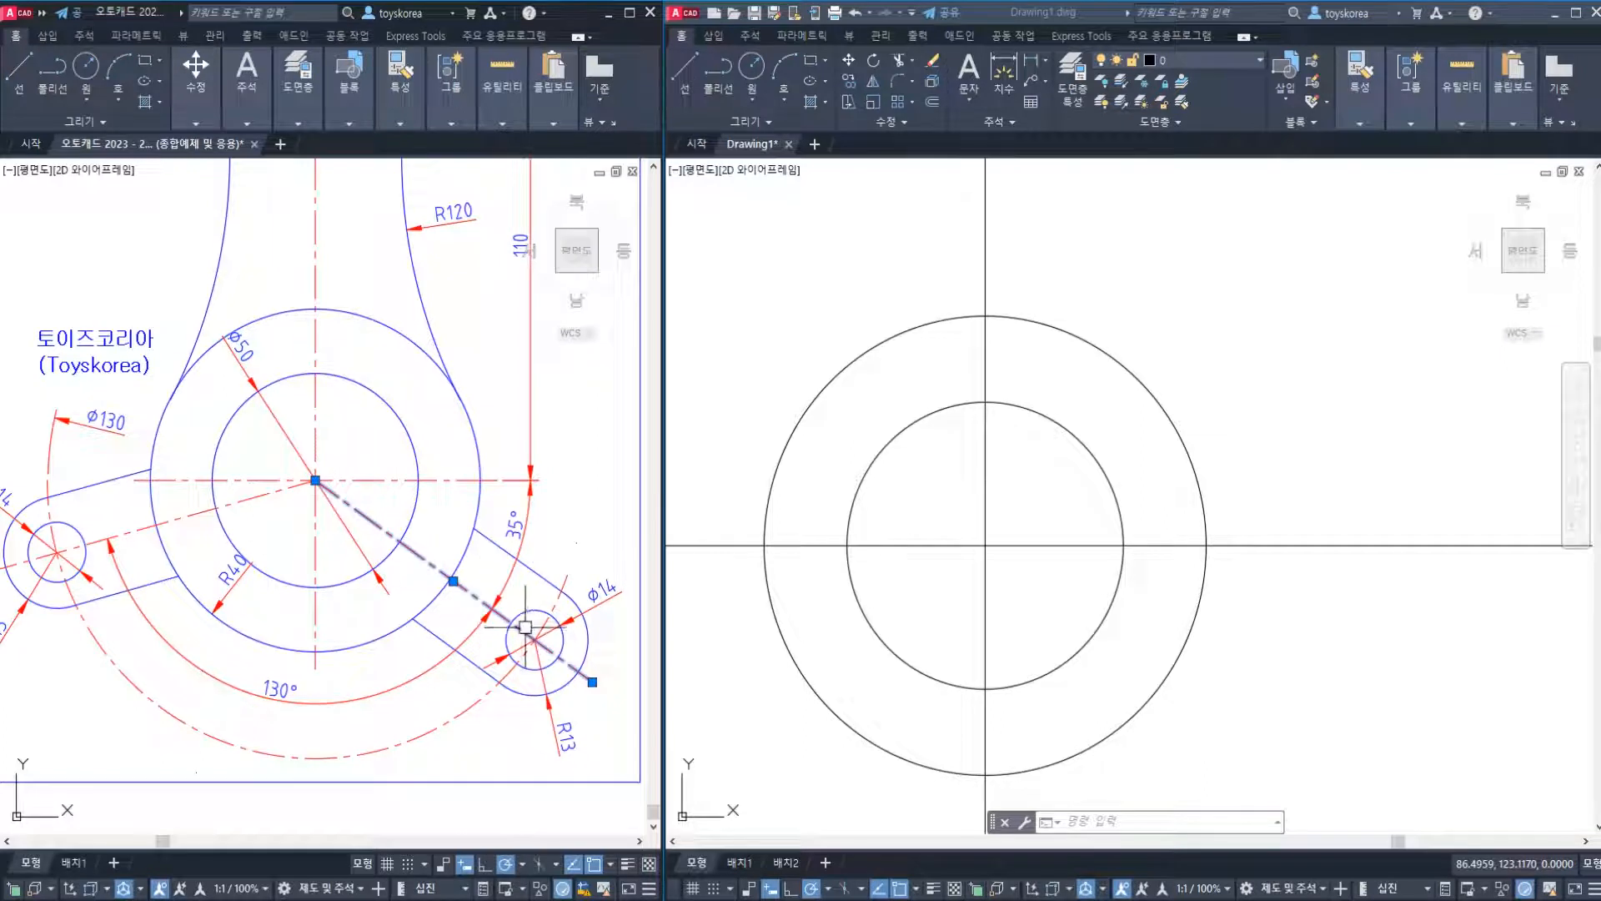
click(567, 574)
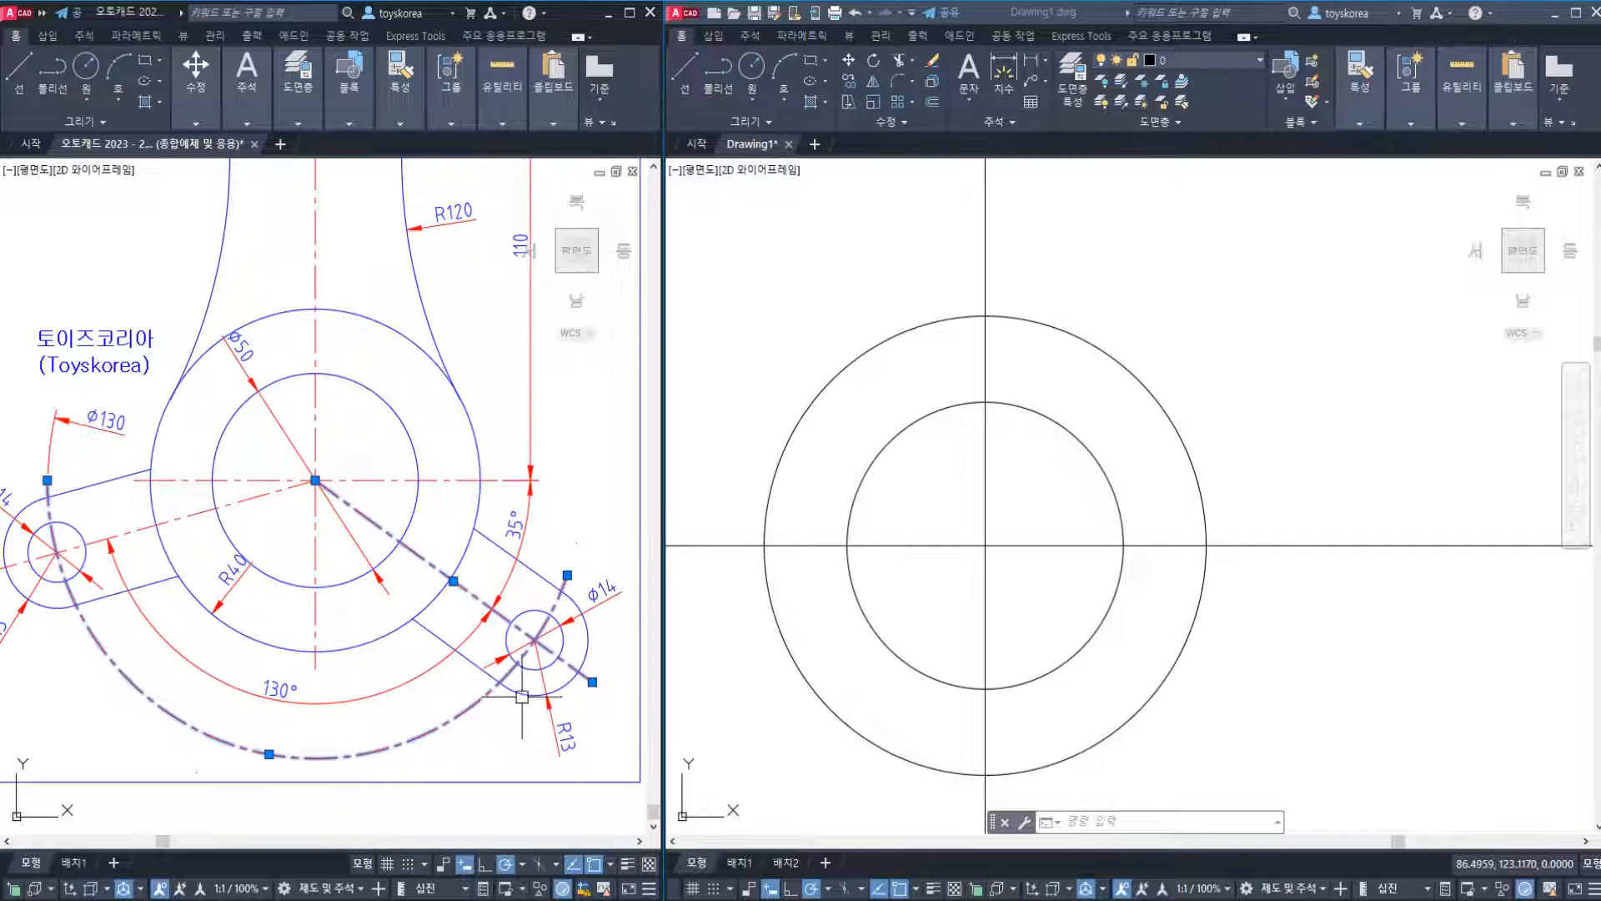
Highlight only the 35° arm's angled centre line in the reference drawing.
shift+click(502, 669)
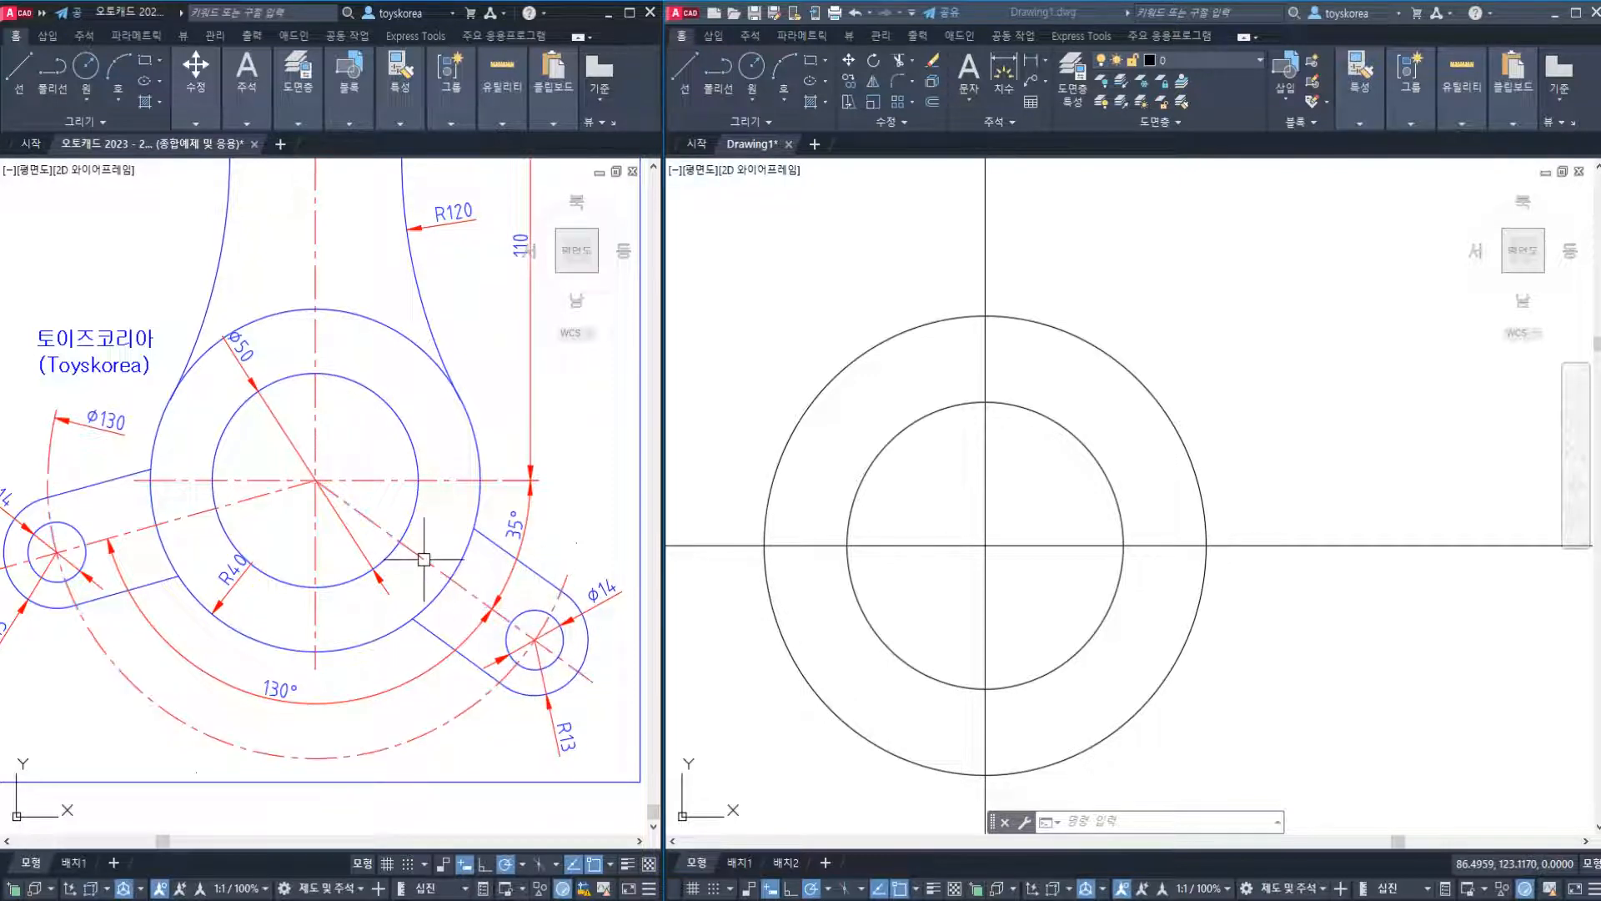
click(464, 716)
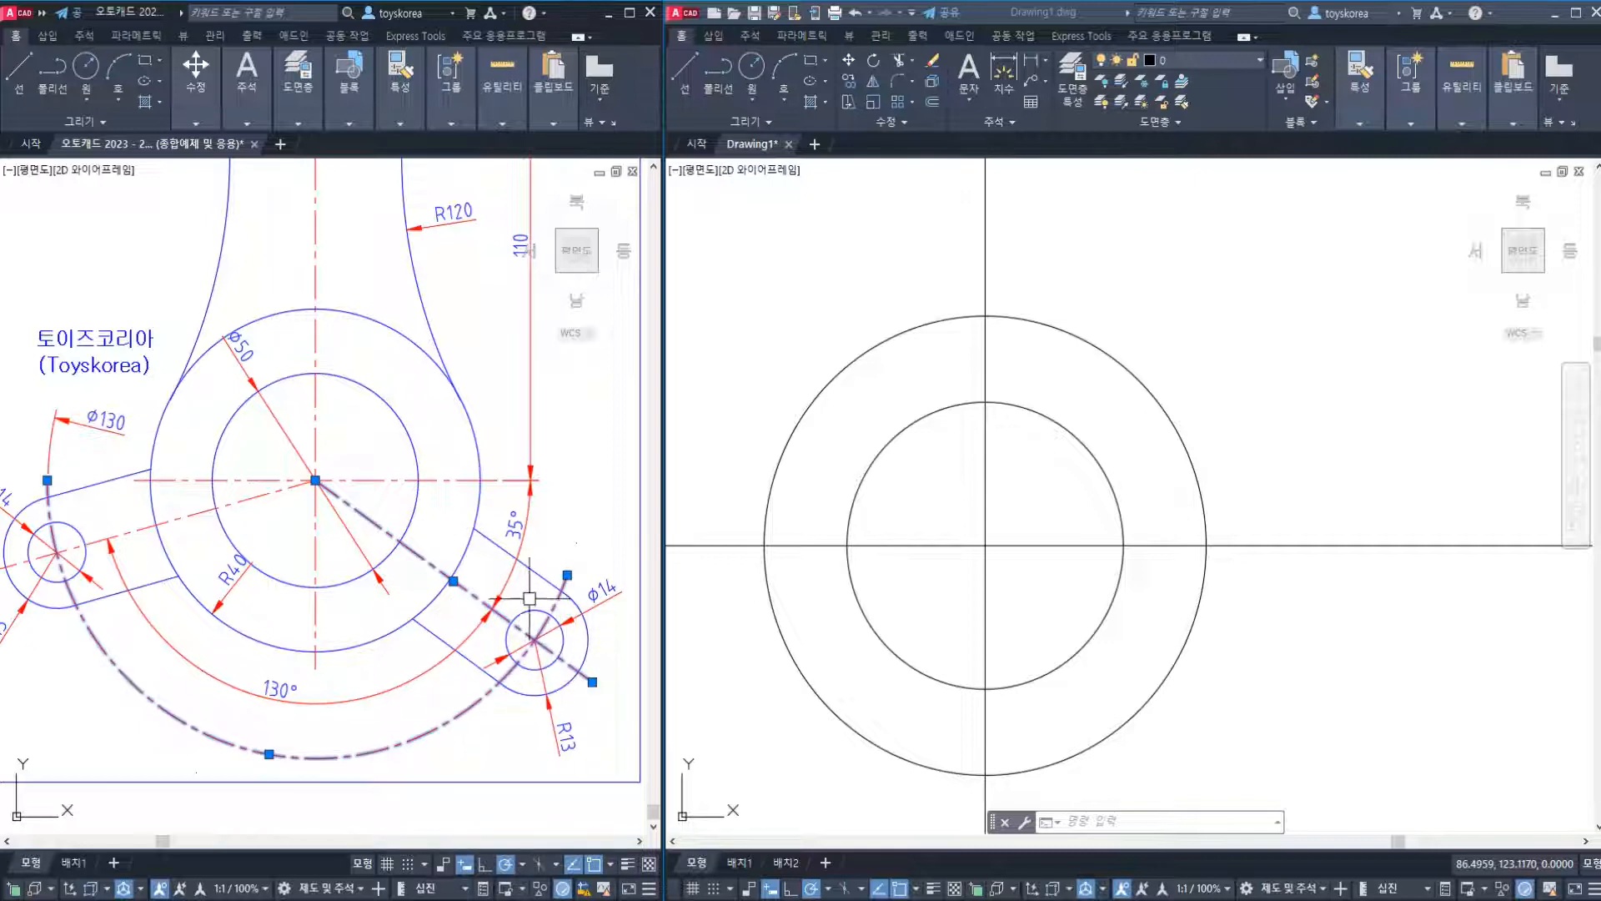
shift+click(511, 646)
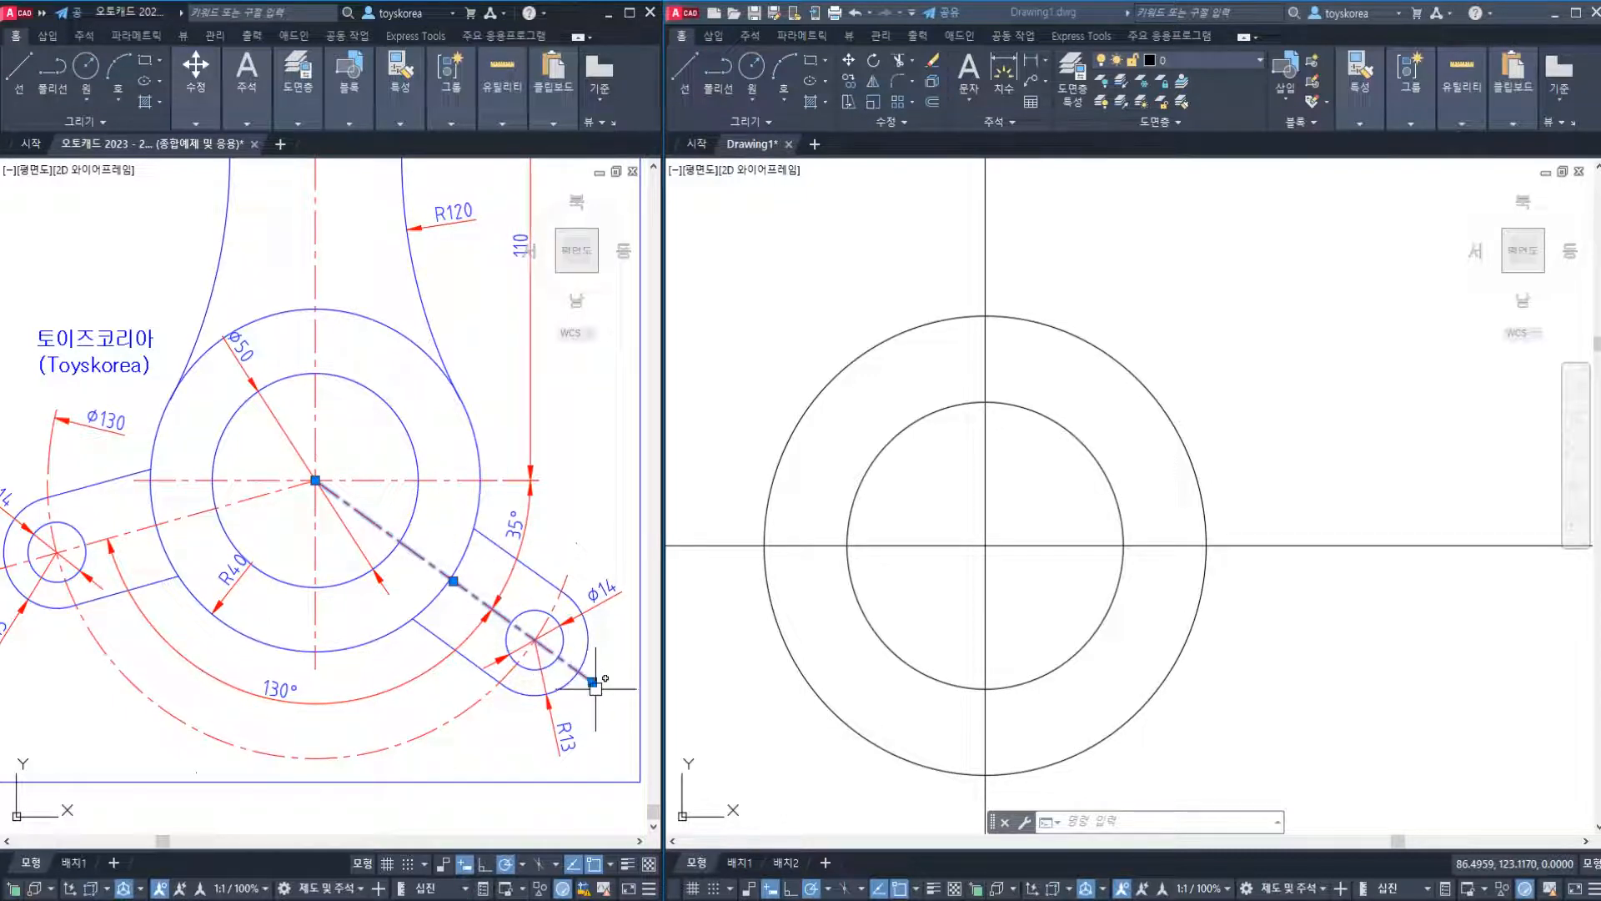
click(1036, 561)
middle_drag(1041, 623, 1079, 533)
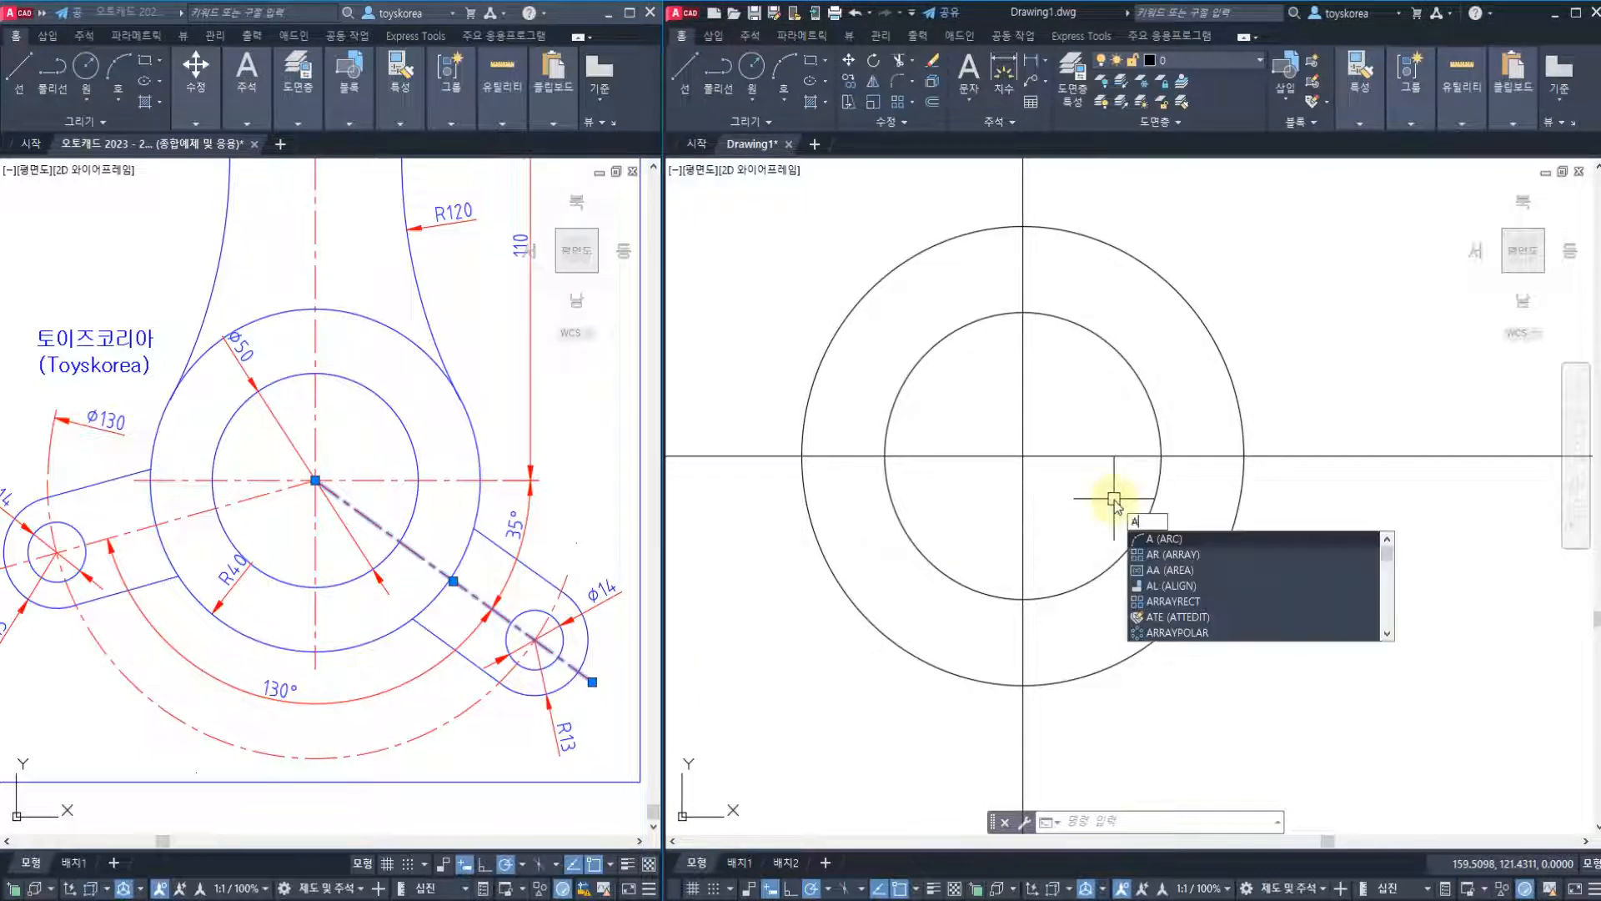
key(Escape)
text(xll)
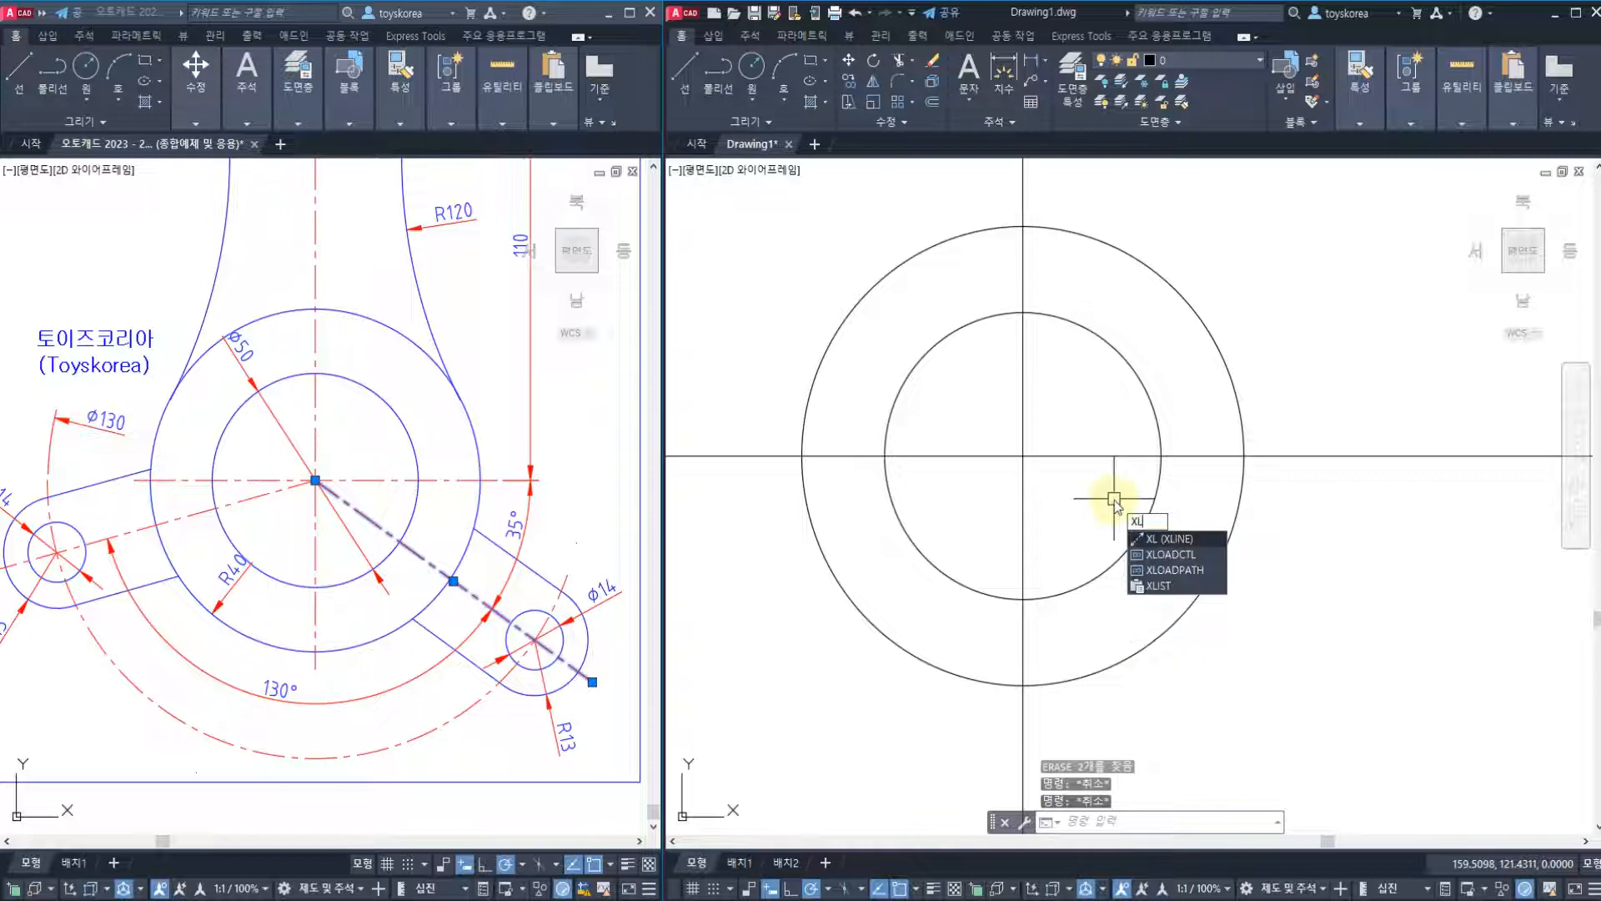
key(Return)
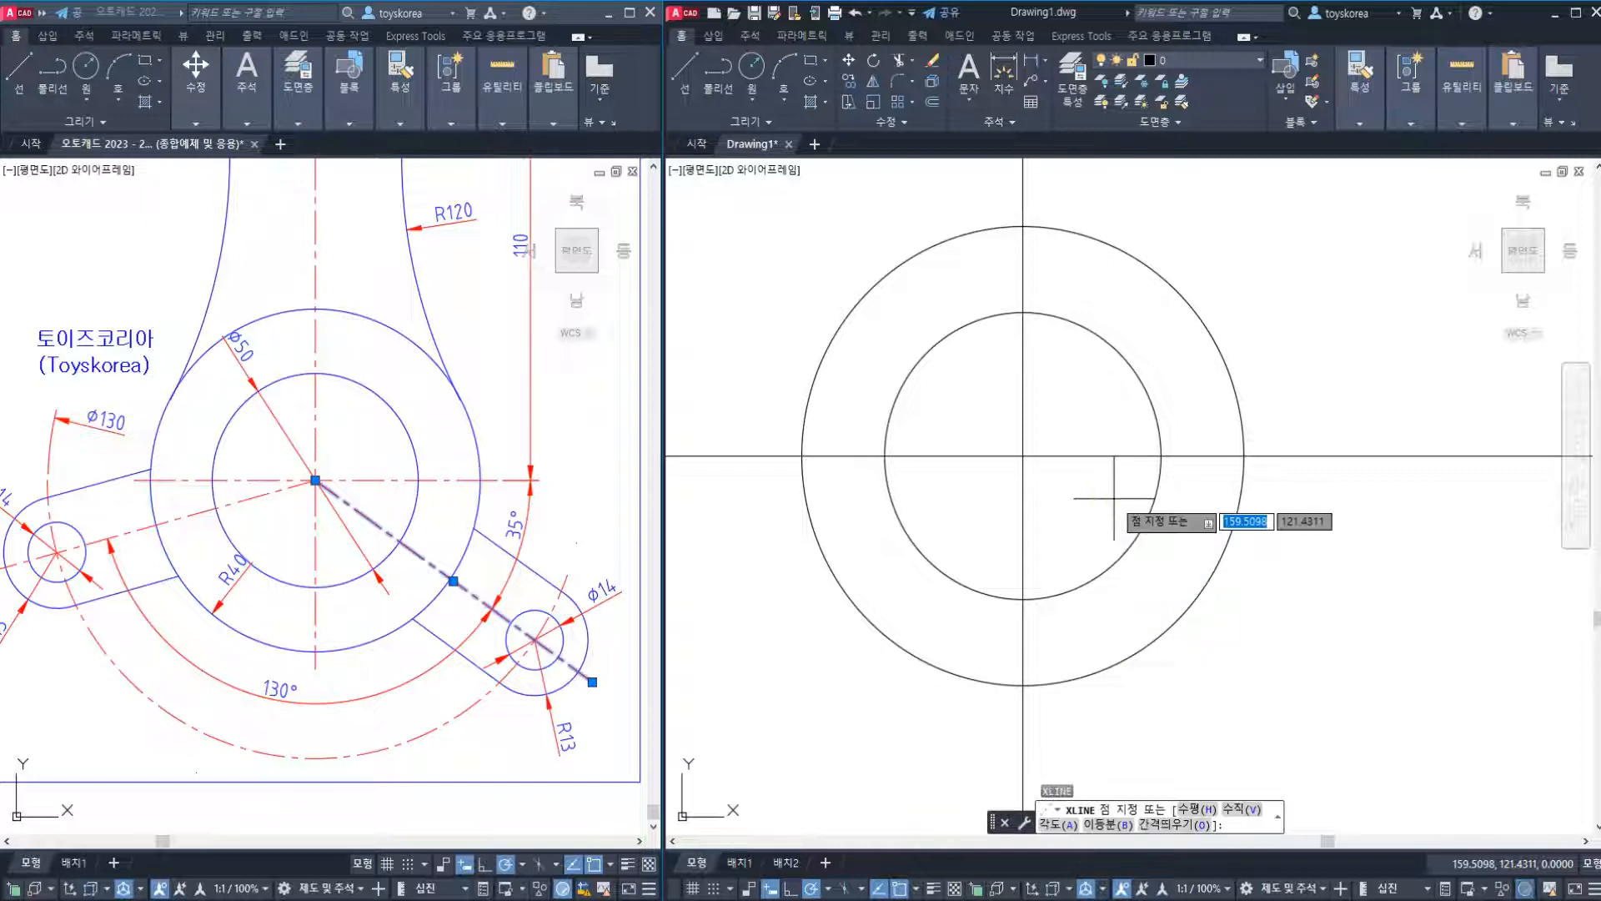
text(a)
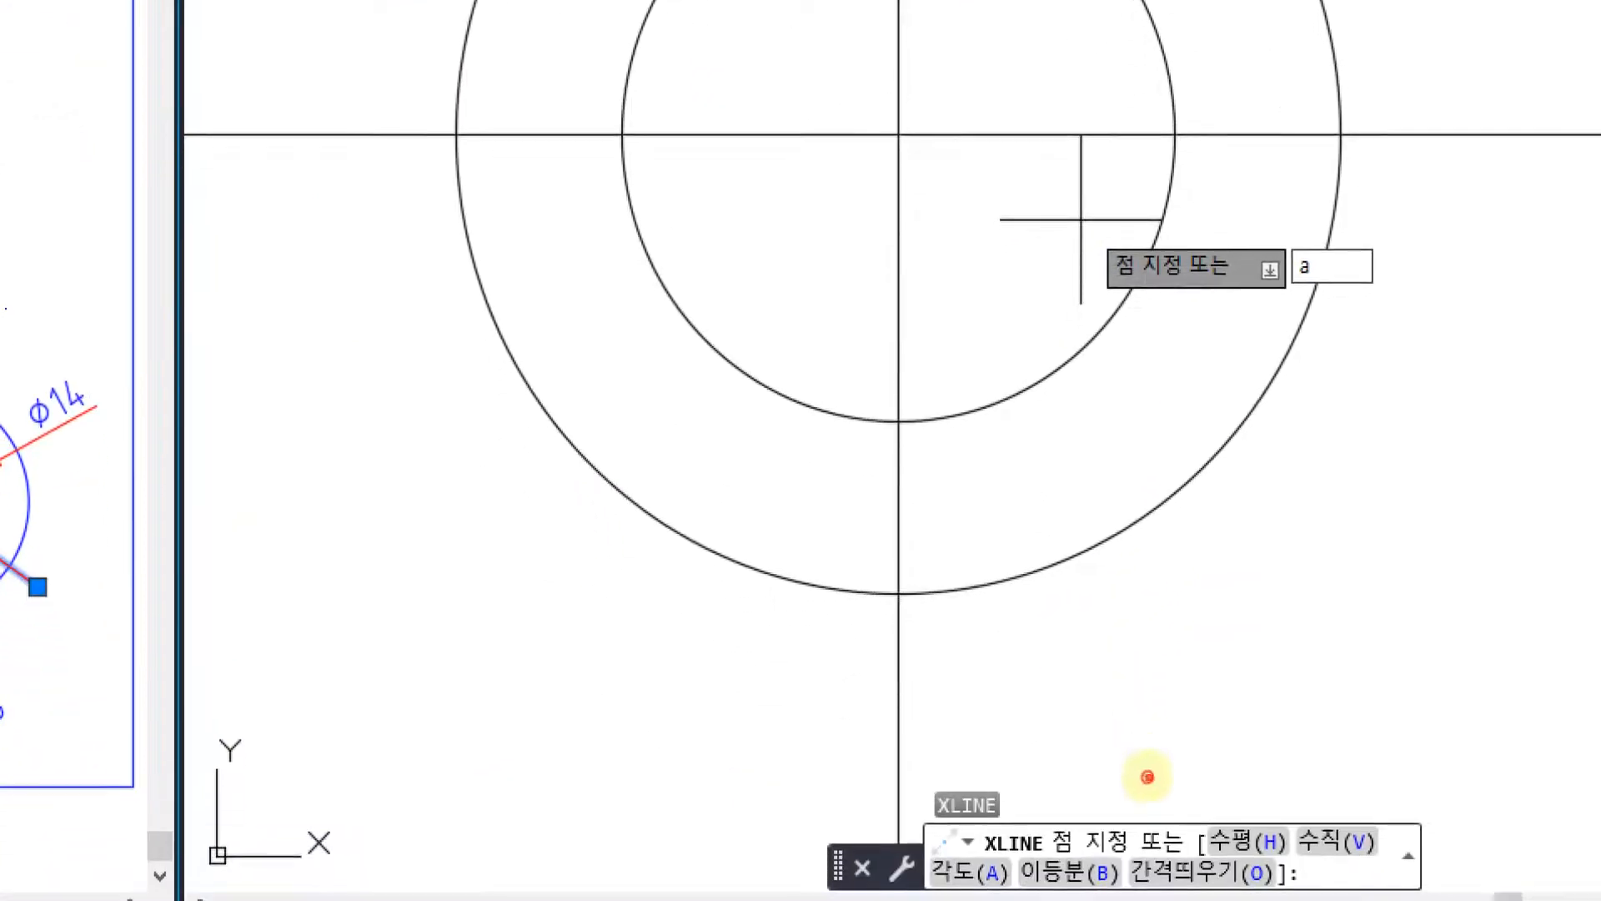
mouse_move(1359, 311)
mouse_down()
mouse_move(1334, 315)
mouse_move(1298, 207)
mouse_move(1327, 318)
mouse_up()
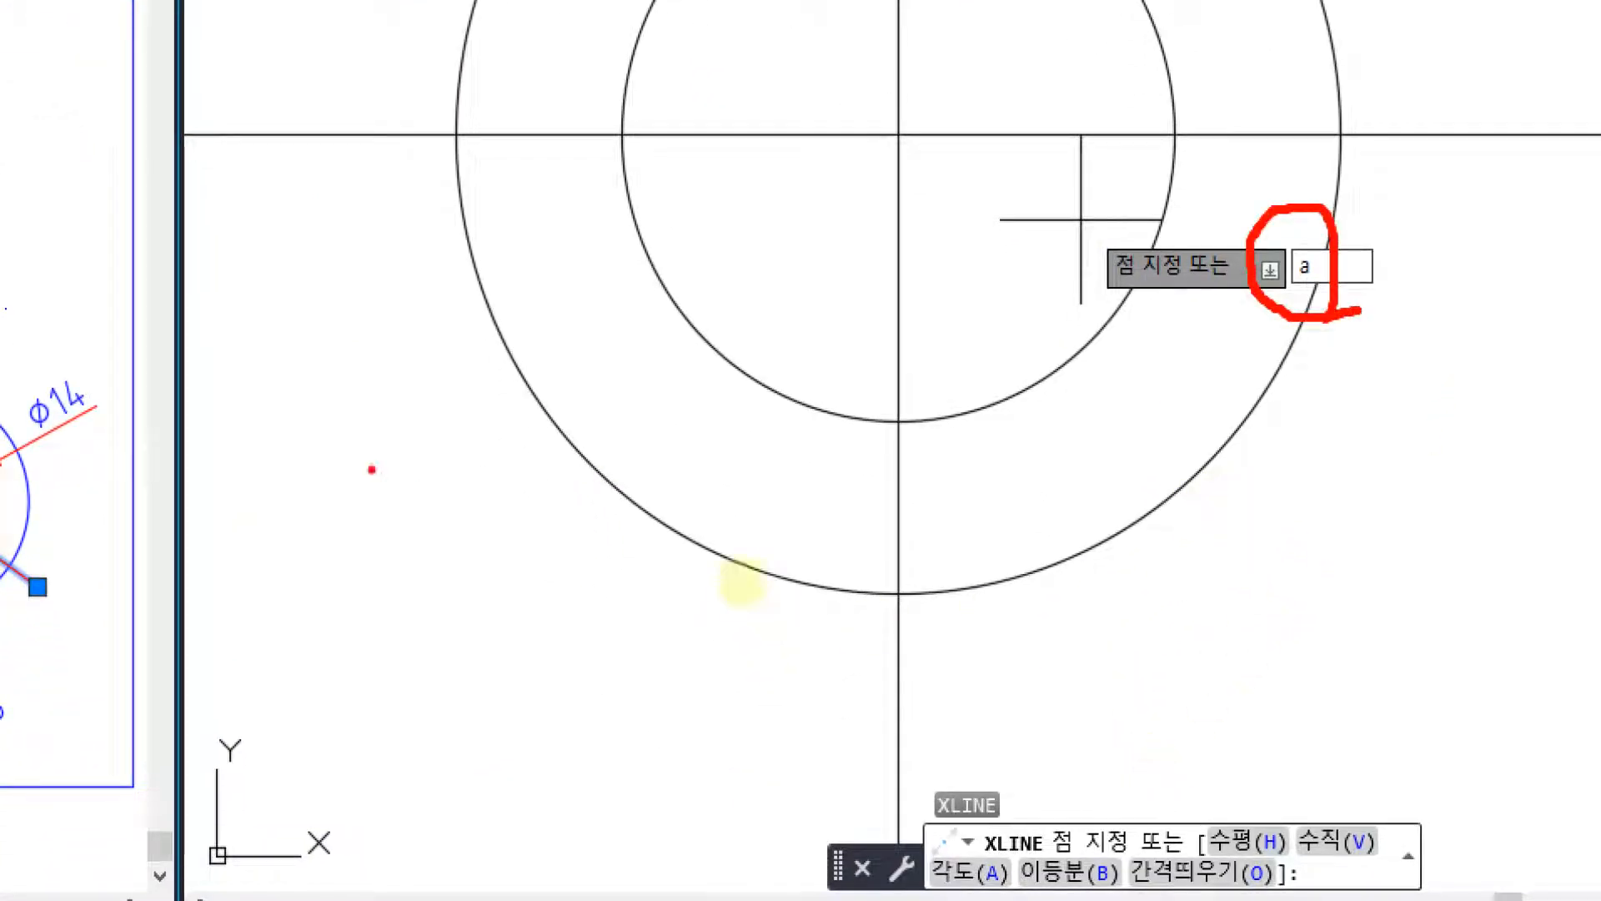
drag(279, 295, 481, 538)
drag(490, 304, 296, 615)
mouse_move(665, 284)
mouse_down()
mouse_move(692, 534)
mouse_move(811, 527)
mouse_up()
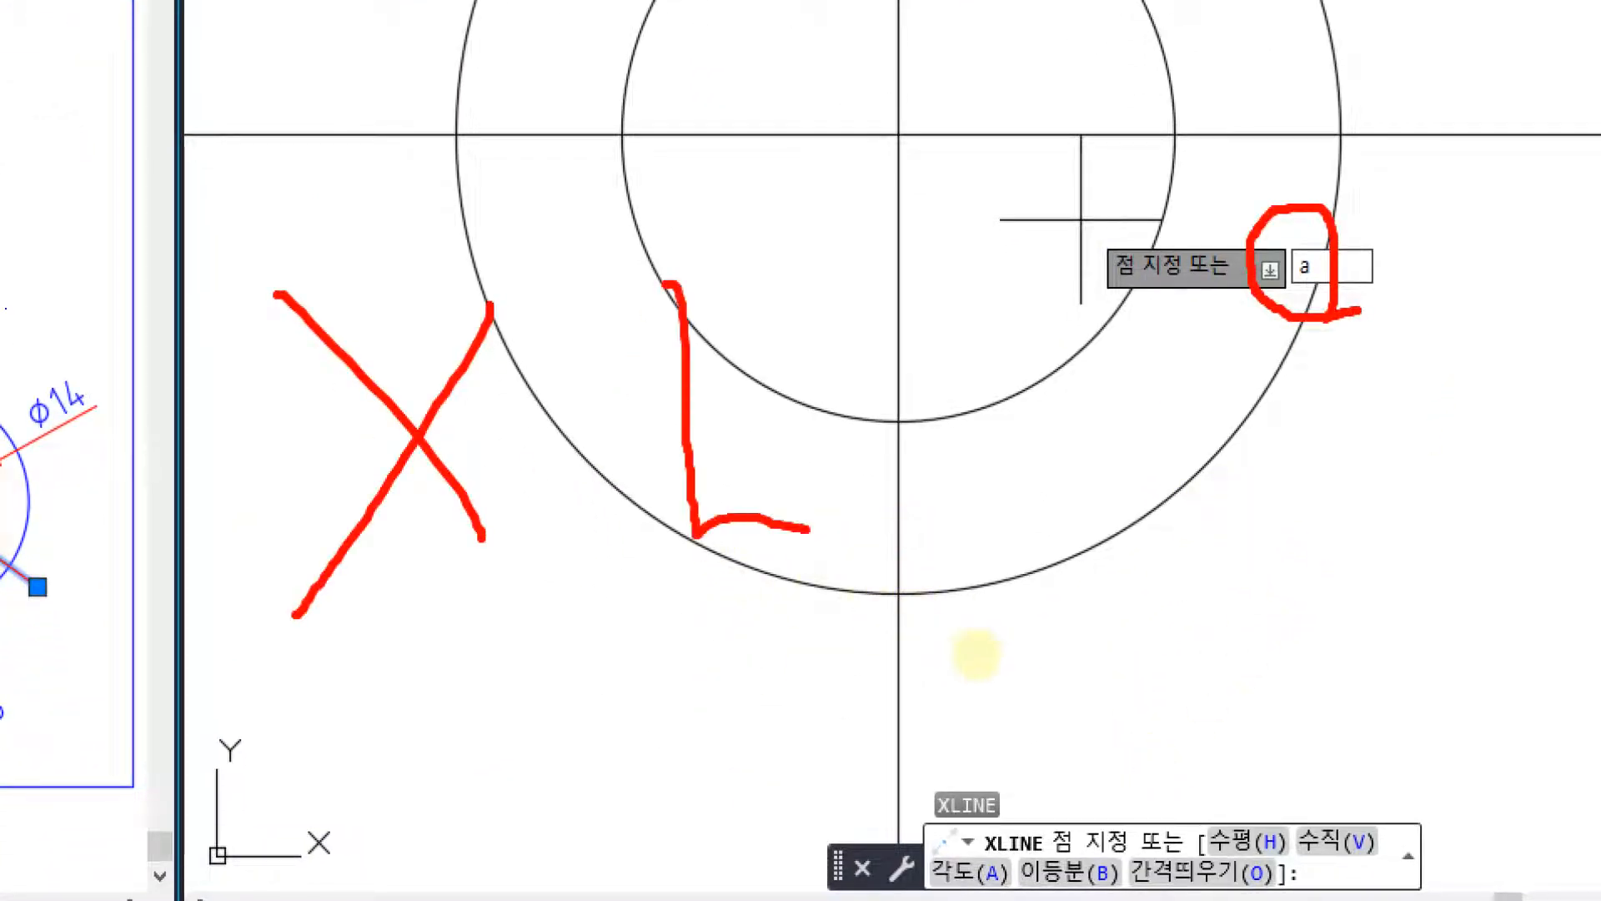
click(1063, 409)
mouse_move(1006, 317)
mouse_down()
mouse_move(1011, 447)
mouse_move(882, 451)
mouse_up()
mouse_move(932, 390)
mouse_down()
mouse_move(884, 451)
mouse_move(935, 509)
mouse_up()
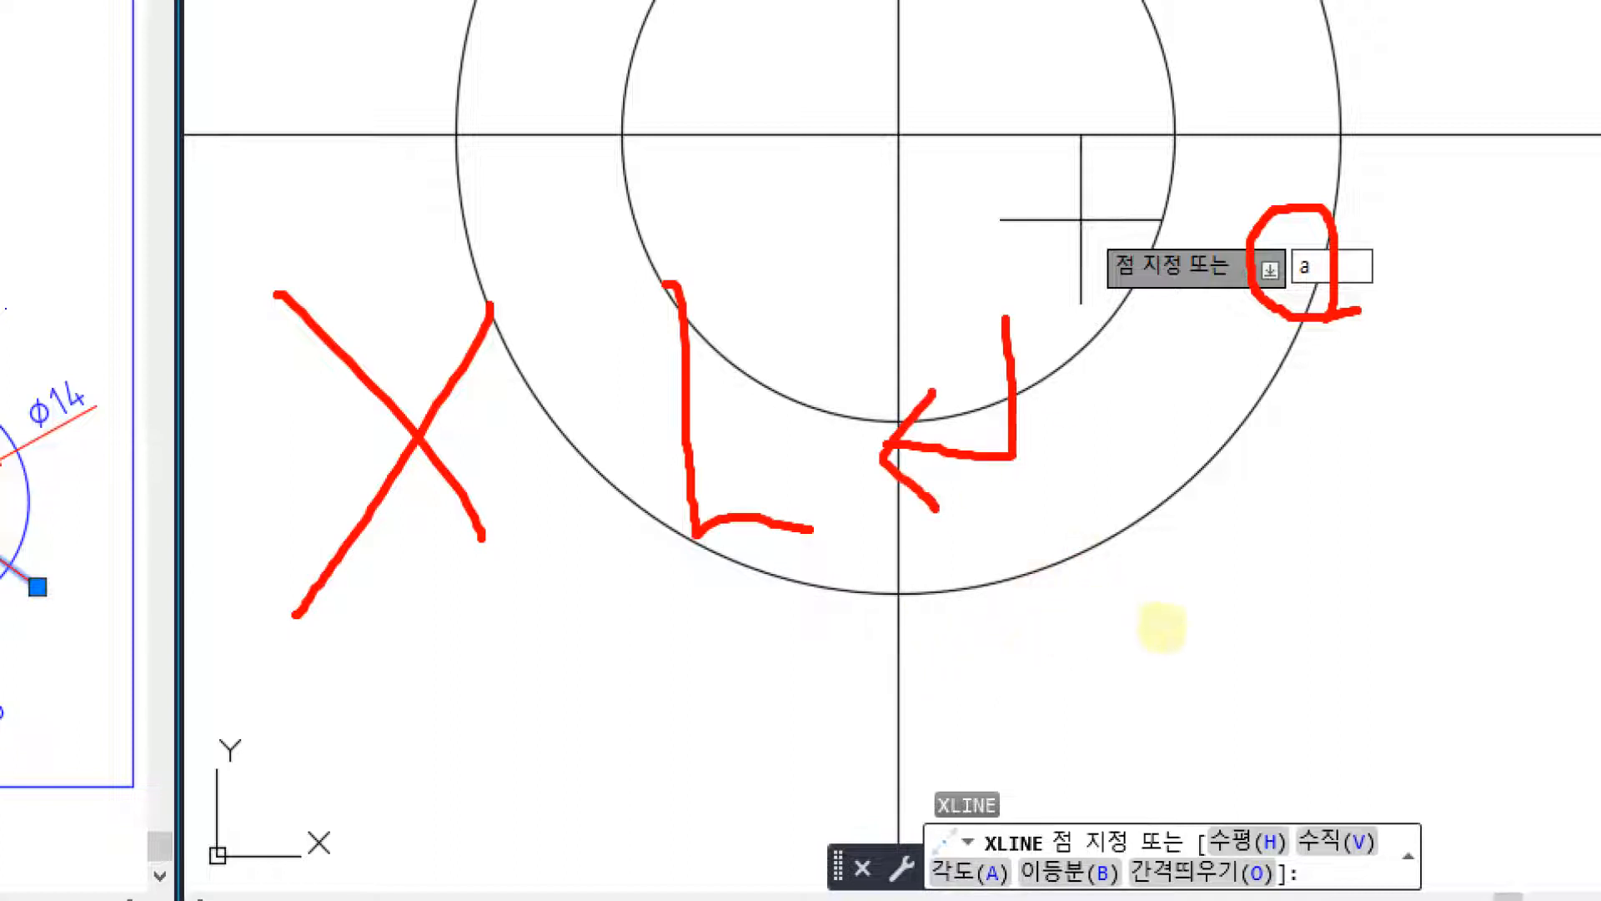
mouse_move(990, 887)
mouse_down()
mouse_move(927, 888)
mouse_move(986, 821)
mouse_move(997, 891)
mouse_up()
mouse_move(1267, 598)
mouse_down()
mouse_move(1265, 556)
mouse_move(1296, 571)
mouse_move(1319, 630)
mouse_up()
mouse_move(1336, 709)
mouse_down()
mouse_move(1088, 448)
mouse_move(1368, 693)
mouse_up()
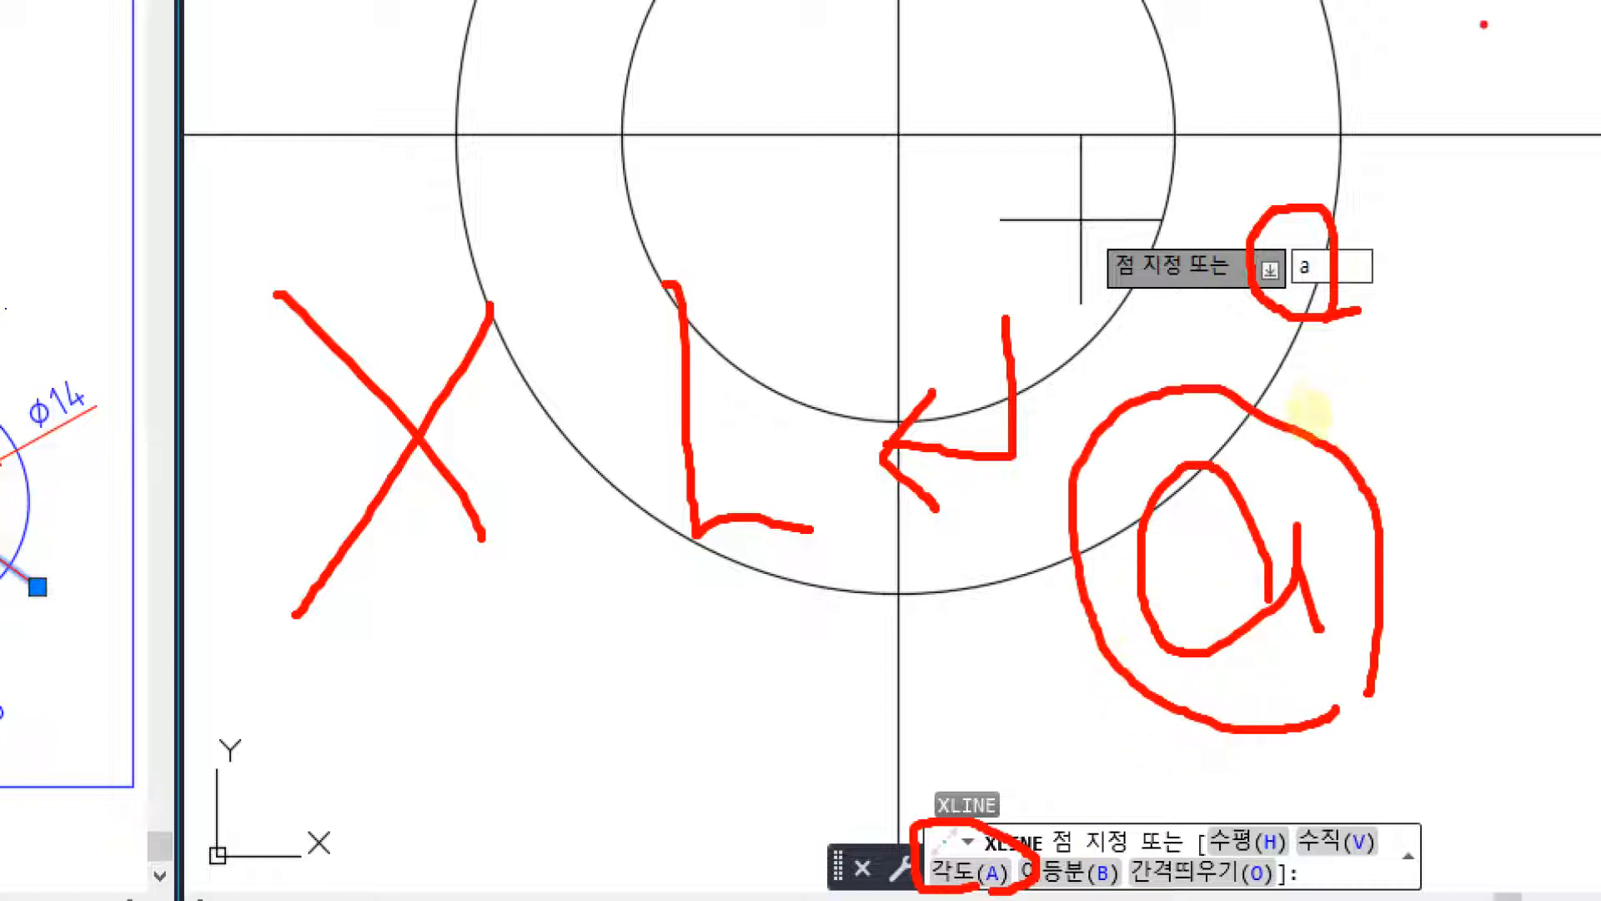
mouse_move(1341, 179)
mouse_down()
mouse_move(1363, 197)
mouse_move(1445, 145)
mouse_up()
key(Escape)
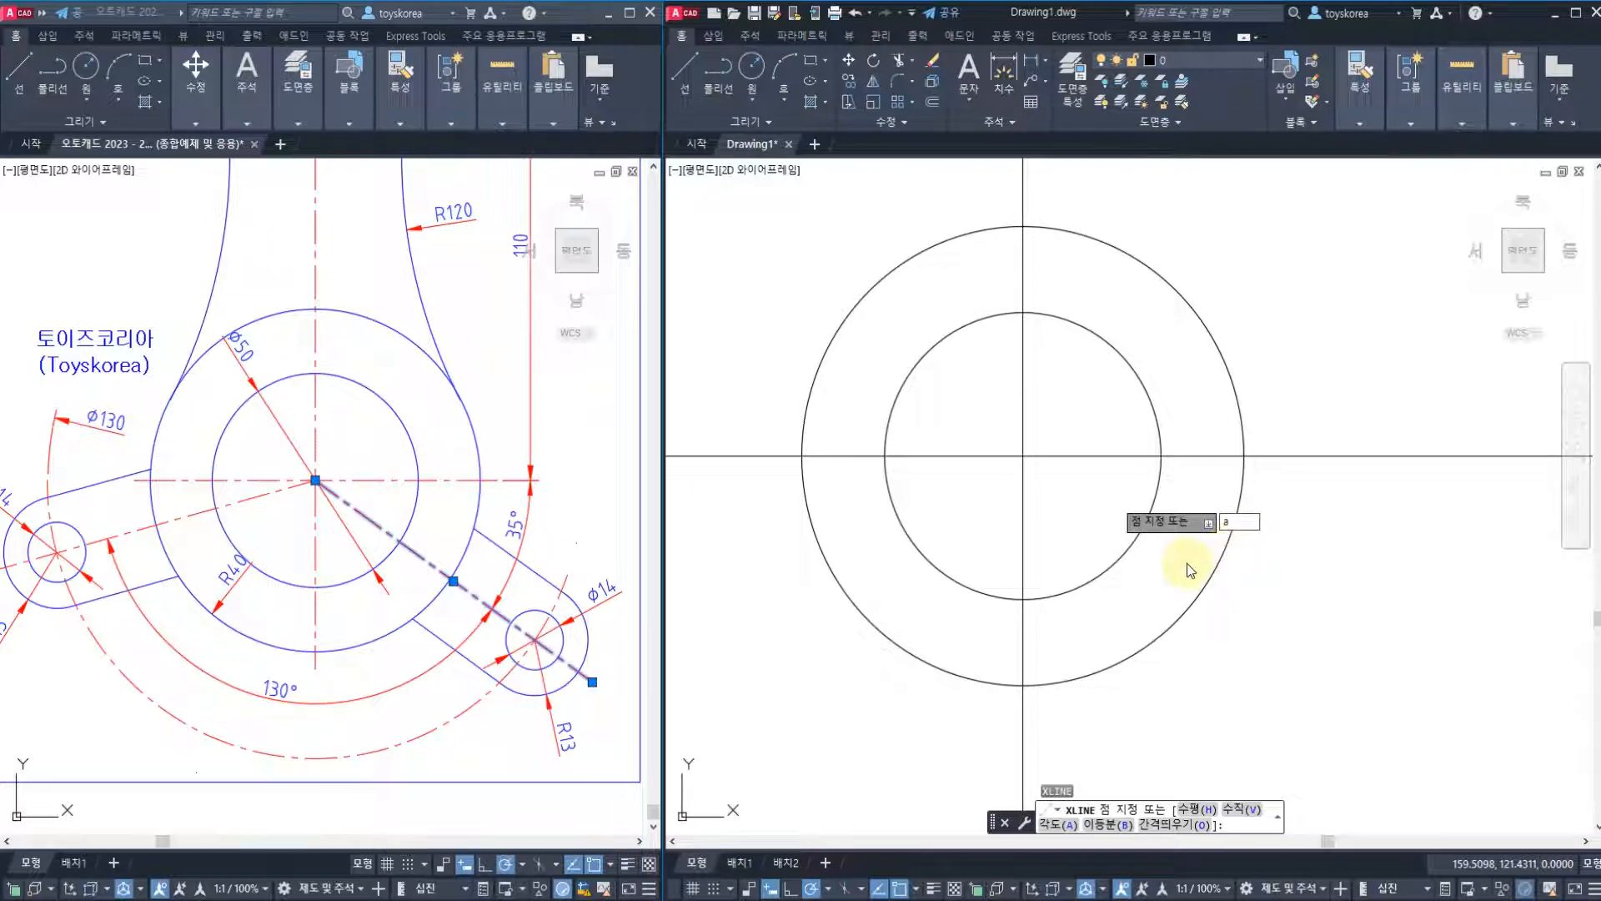
key(Return)
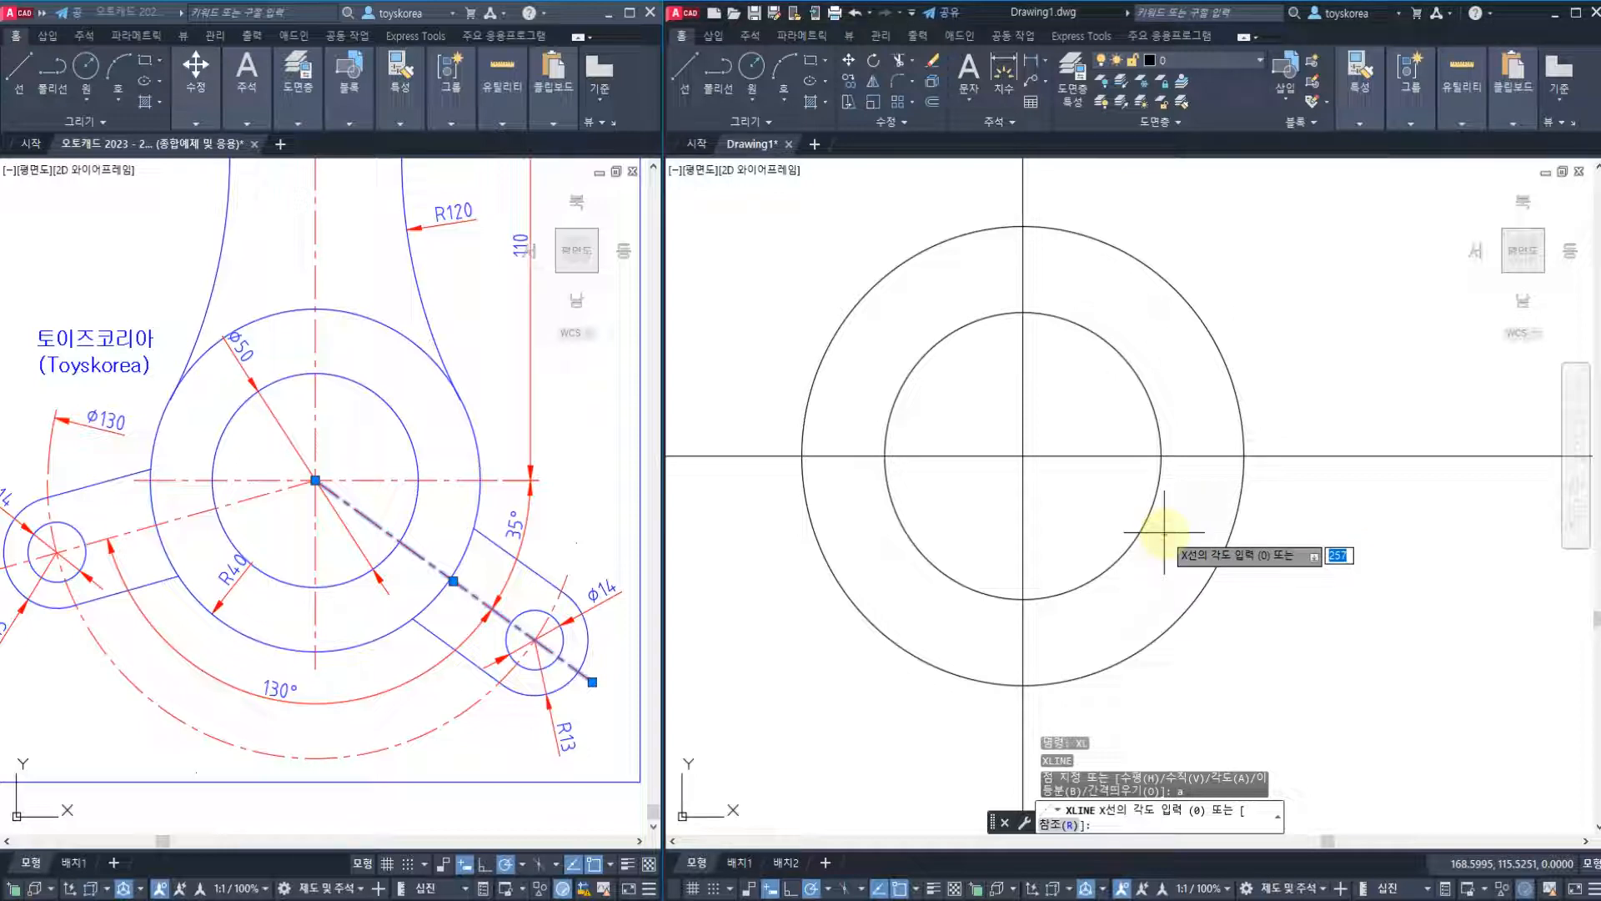
text(0)
key(Return)
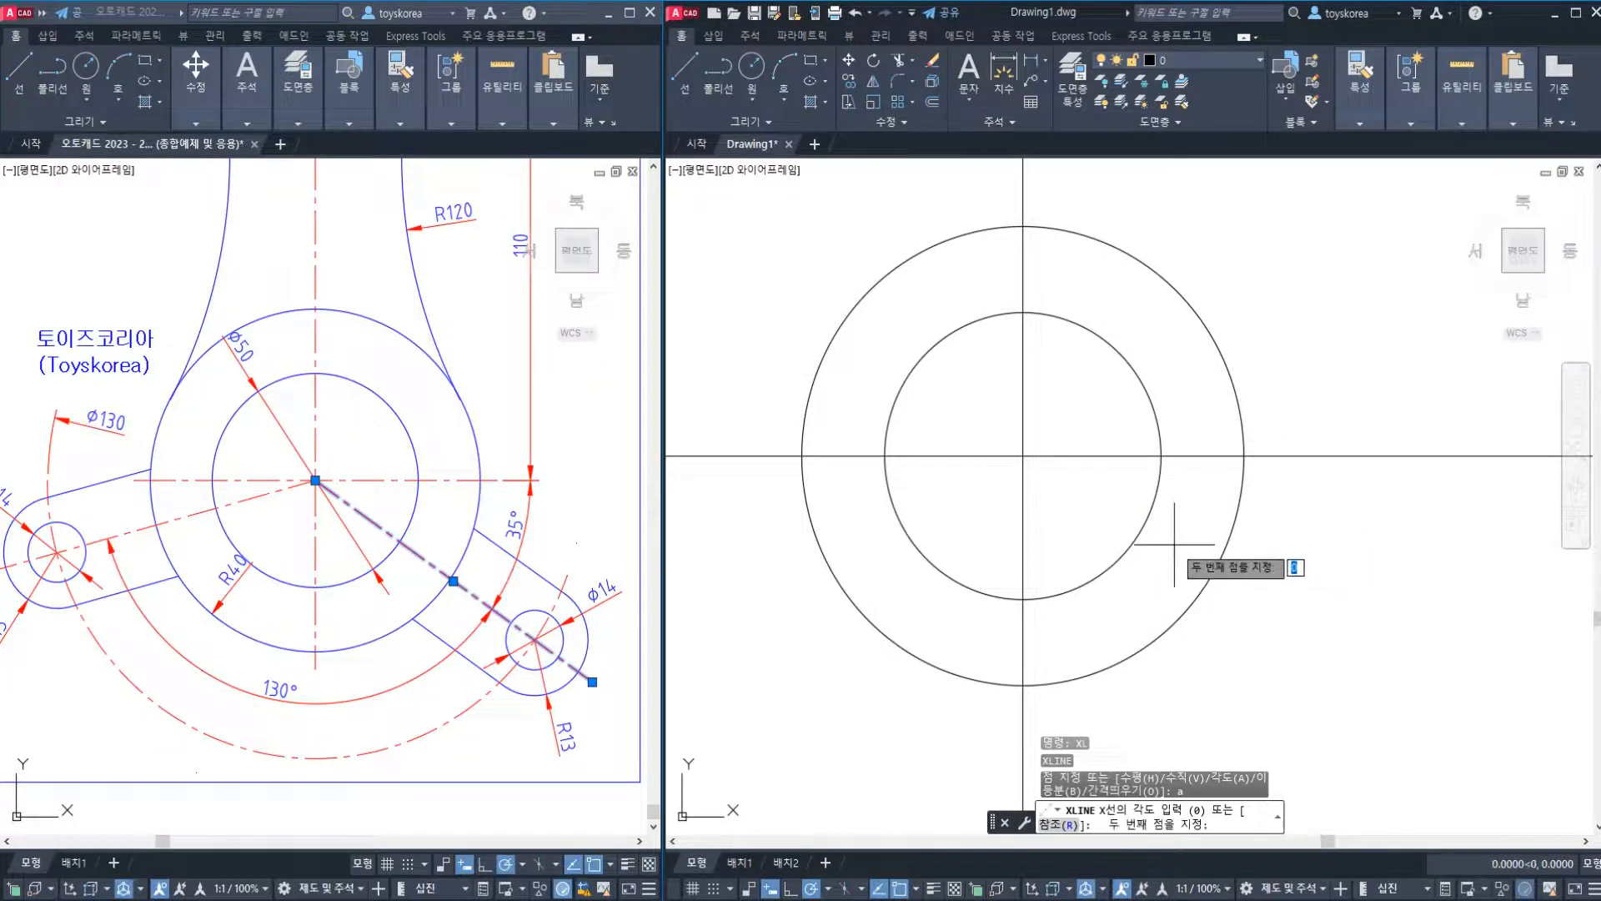
key(Escape)
key(Escape)
key(Escape)
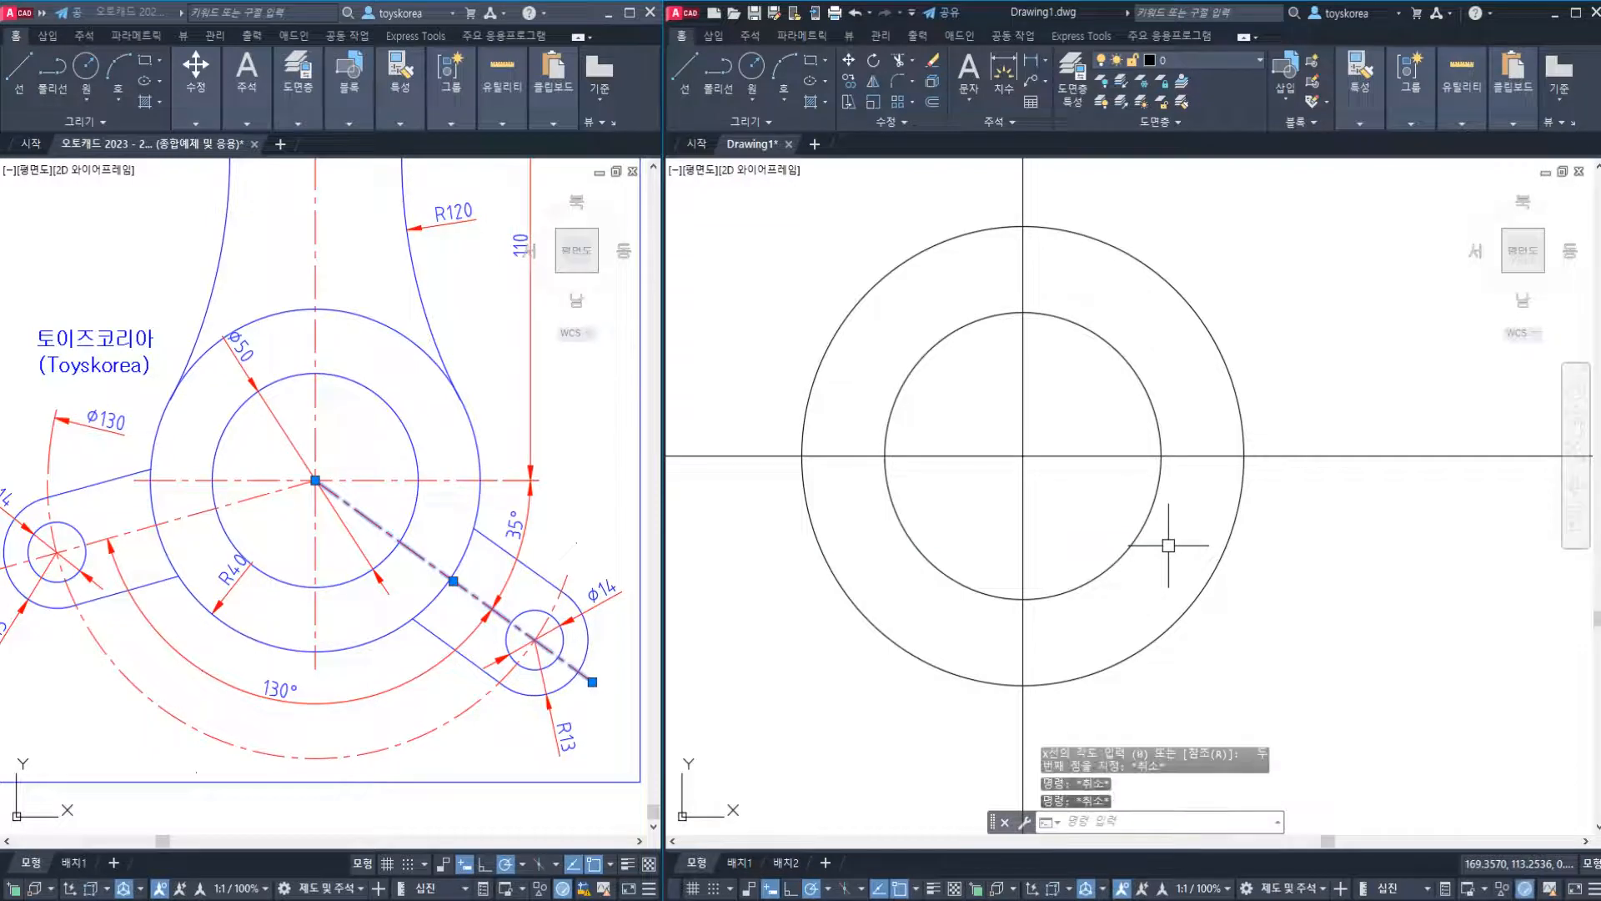
Draw an XLine with the Angle option at -35° through the common centre of the two hub circles.
text(xl)
key(Return)
text(a)
key(Return)
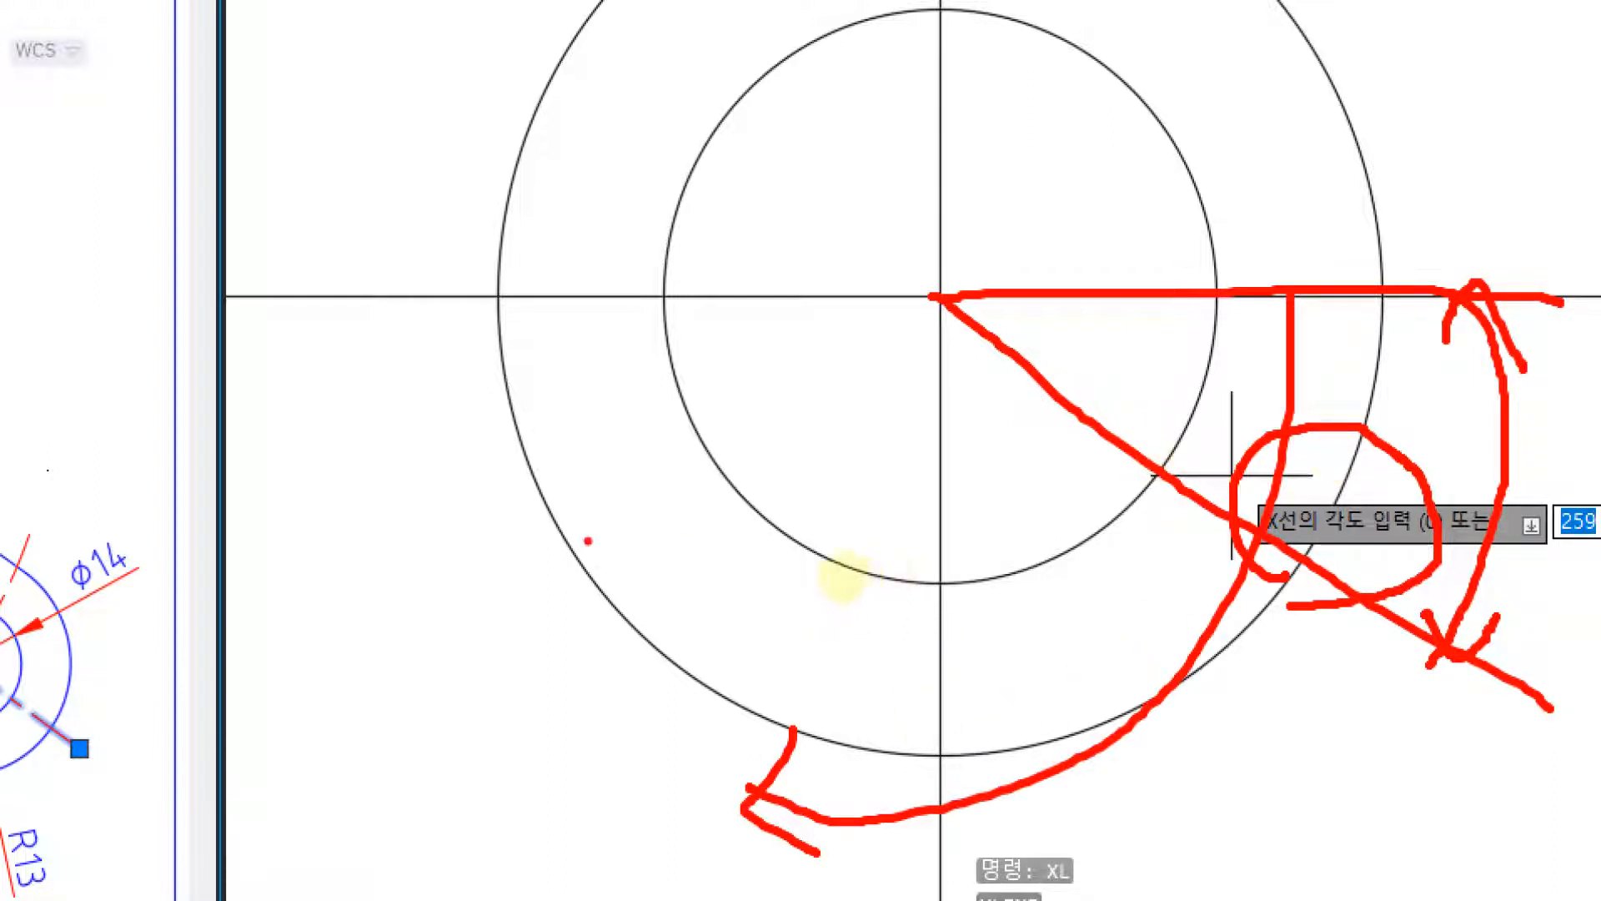
drag(577, 538, 776, 538)
mouse_move(776, 640)
mouse_down()
mouse_move(525, 498)
mouse_move(768, 669)
mouse_up()
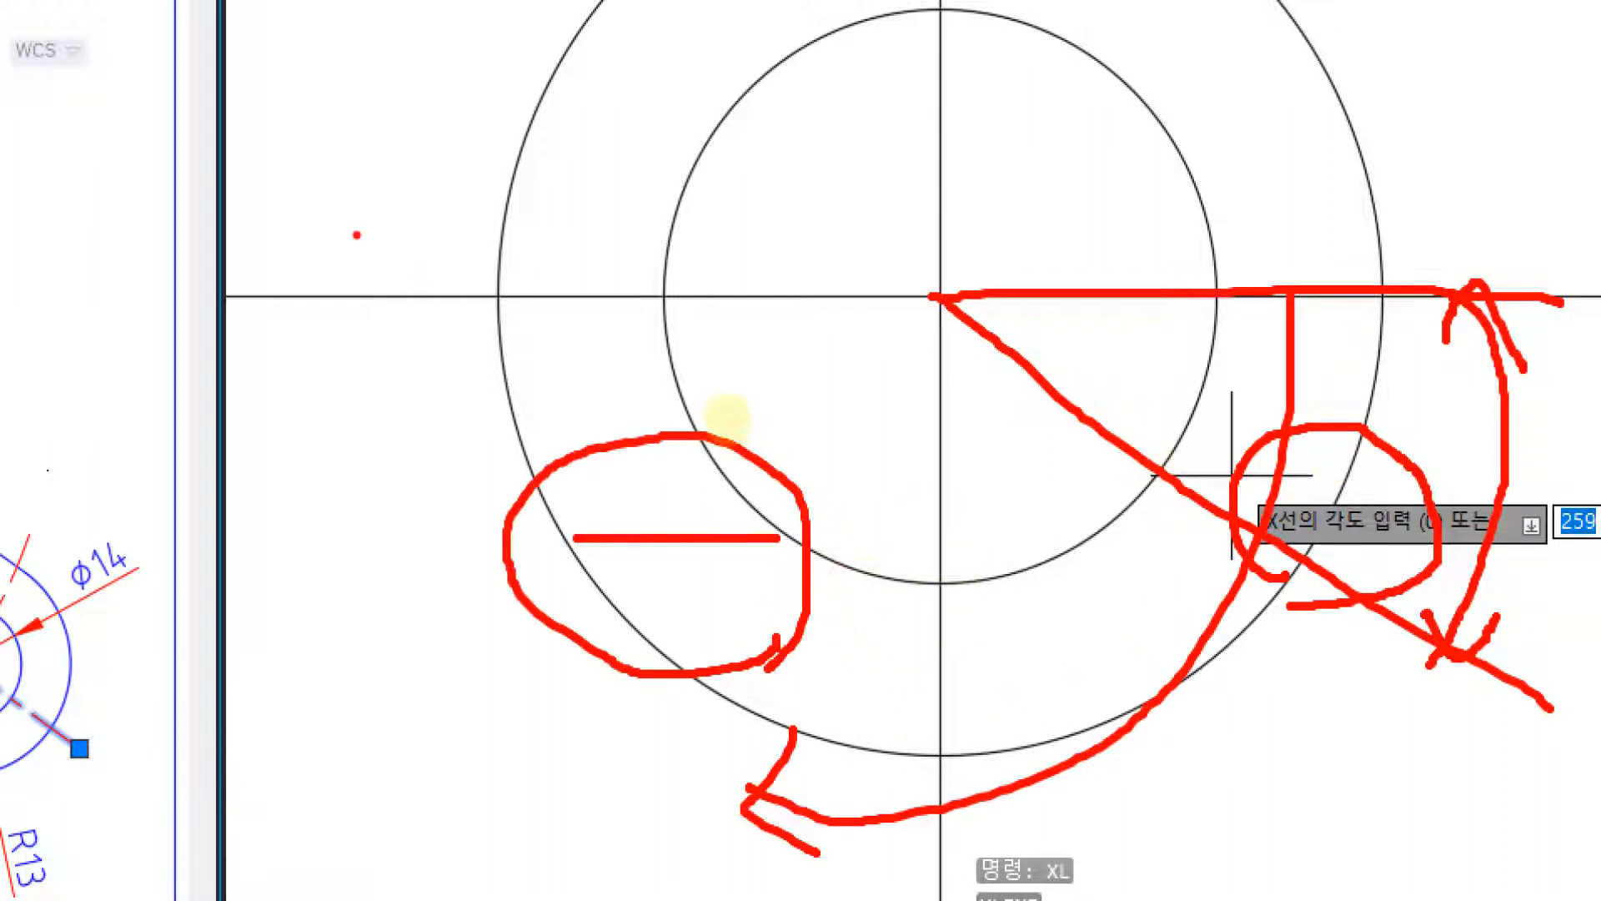
drag(300, 214, 402, 217)
mouse_move(423, 151)
mouse_down()
mouse_move(440, 231)
mouse_move(393, 367)
mouse_up()
mouse_move(573, 179)
mouse_down()
mouse_move(589, 336)
mouse_move(573, 416)
mouse_up()
drag(588, 250, 734, 215)
key(Escape)
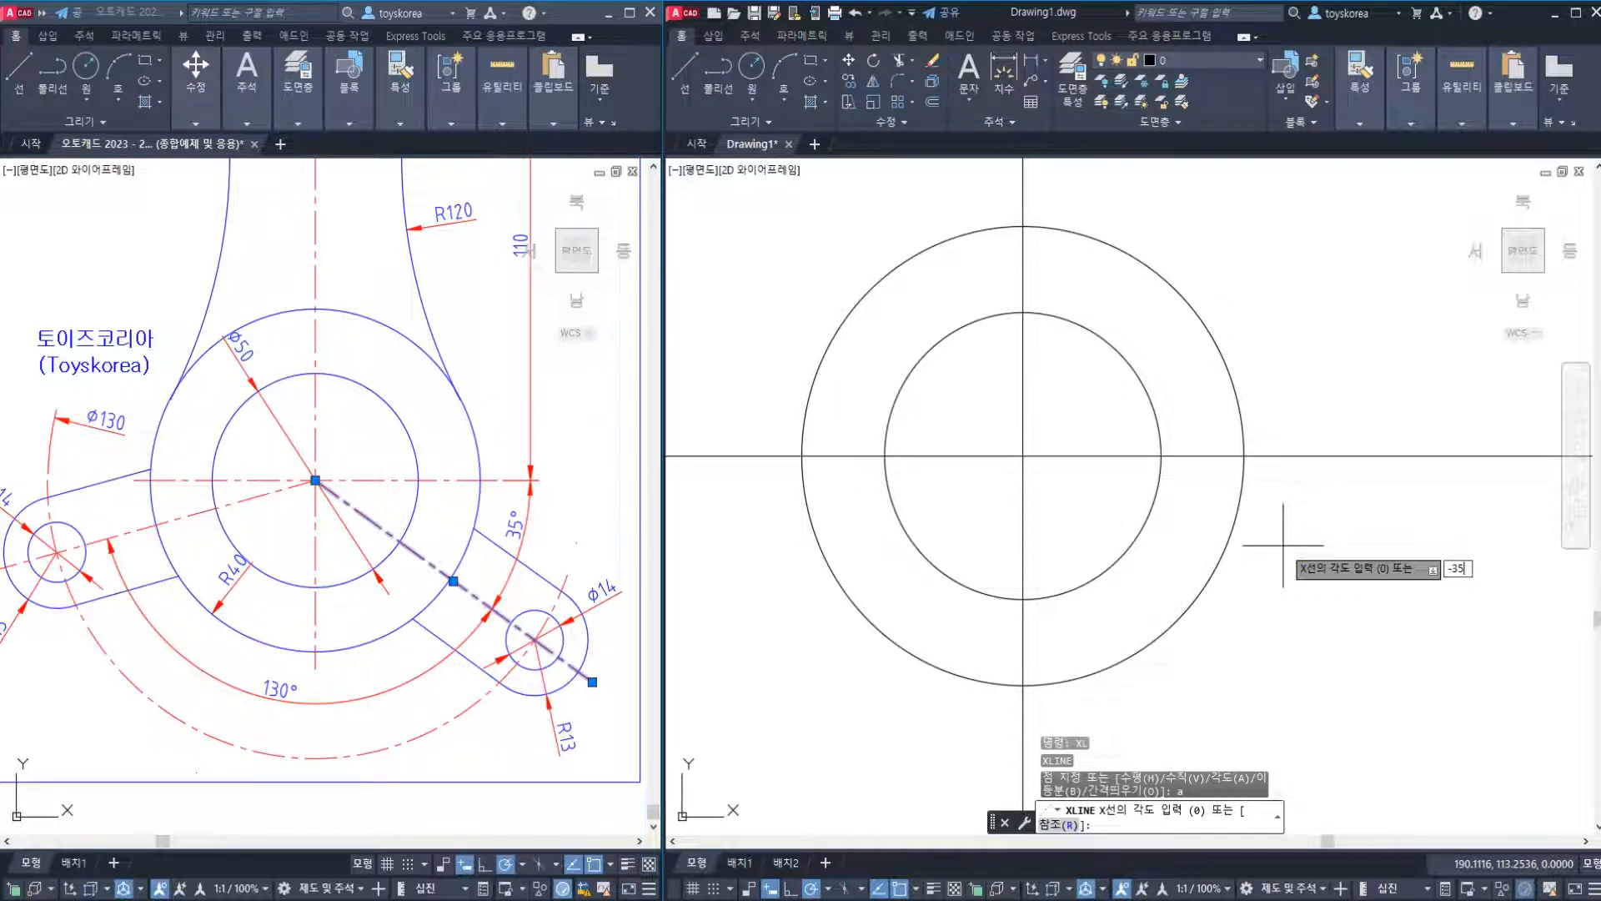
key(Return)
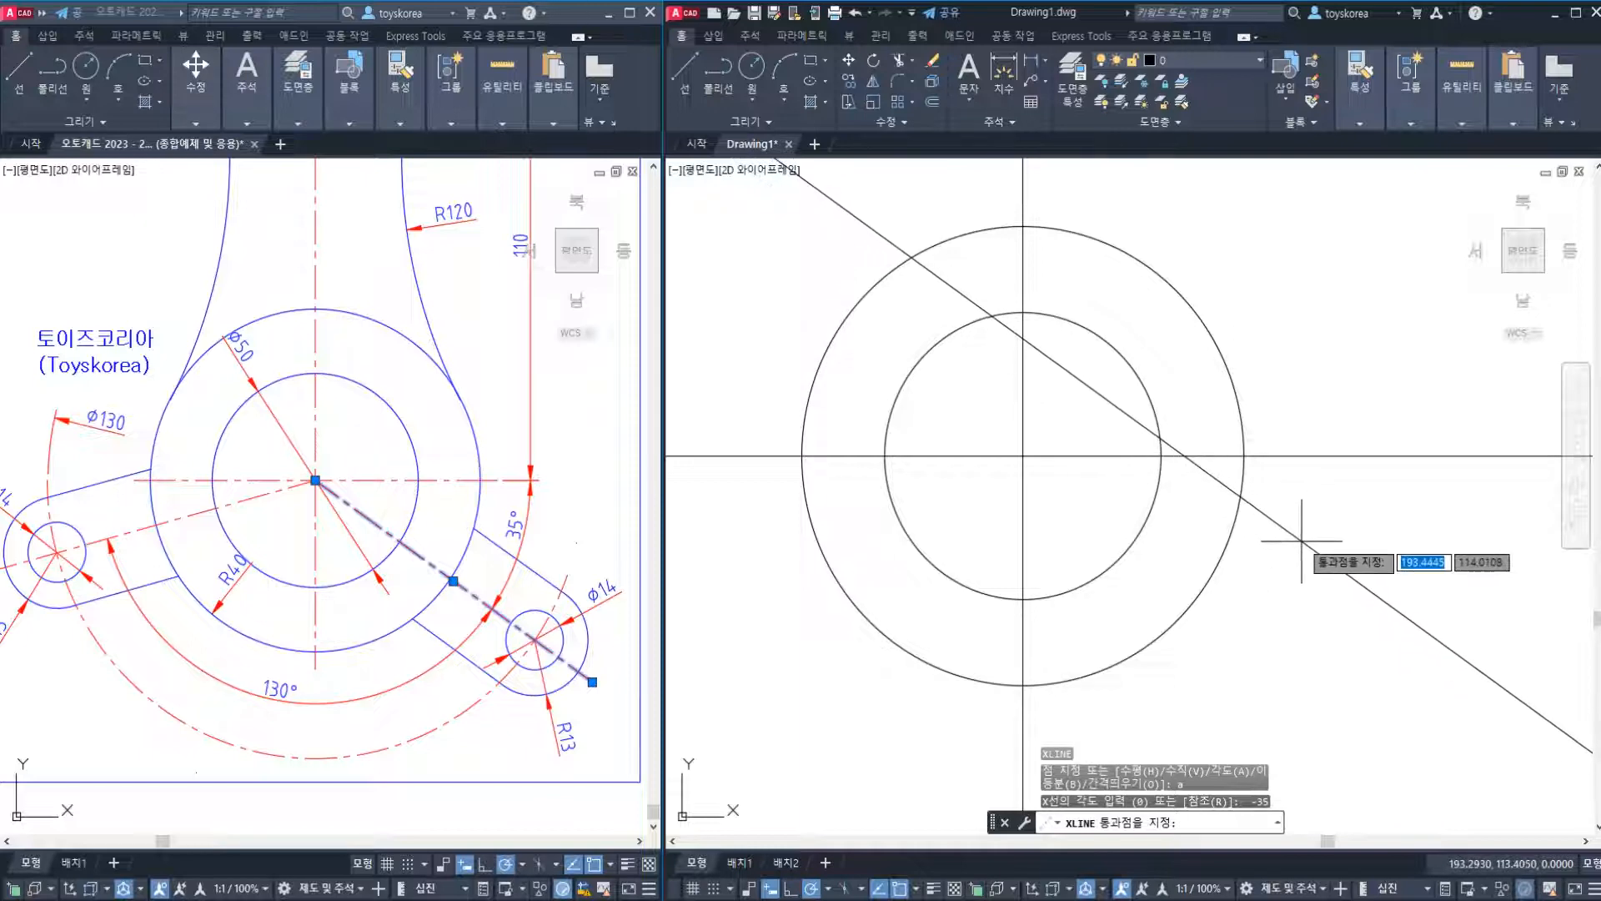
click(1023, 456)
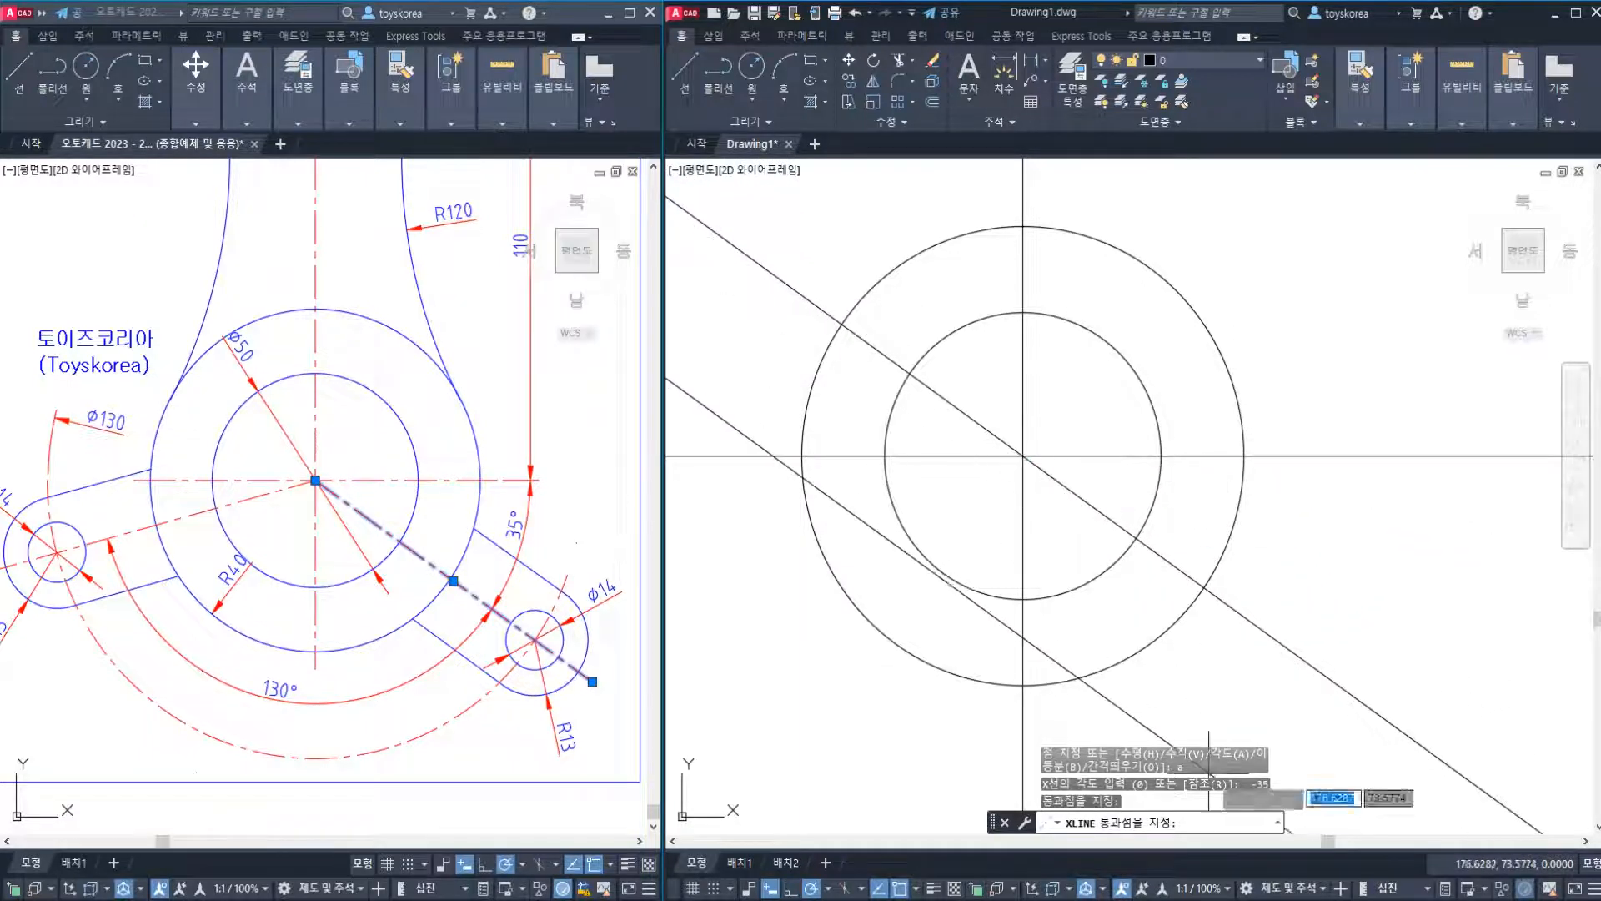
key(Escape)
key(Escape)
click(1267, 631)
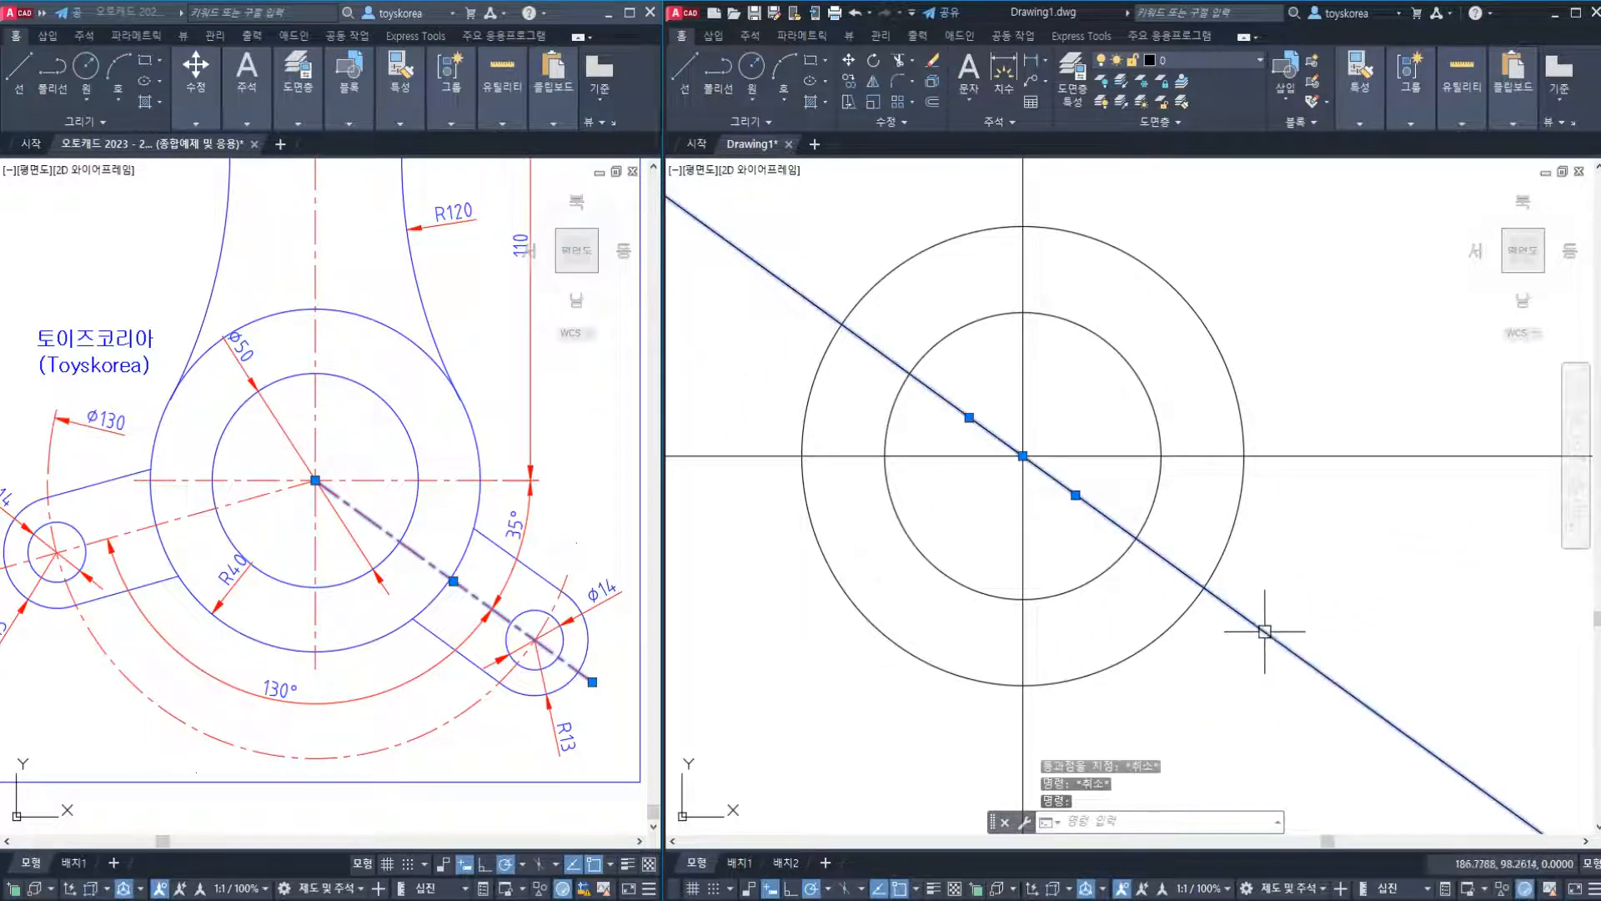
click(1313, 456)
key(Escape)
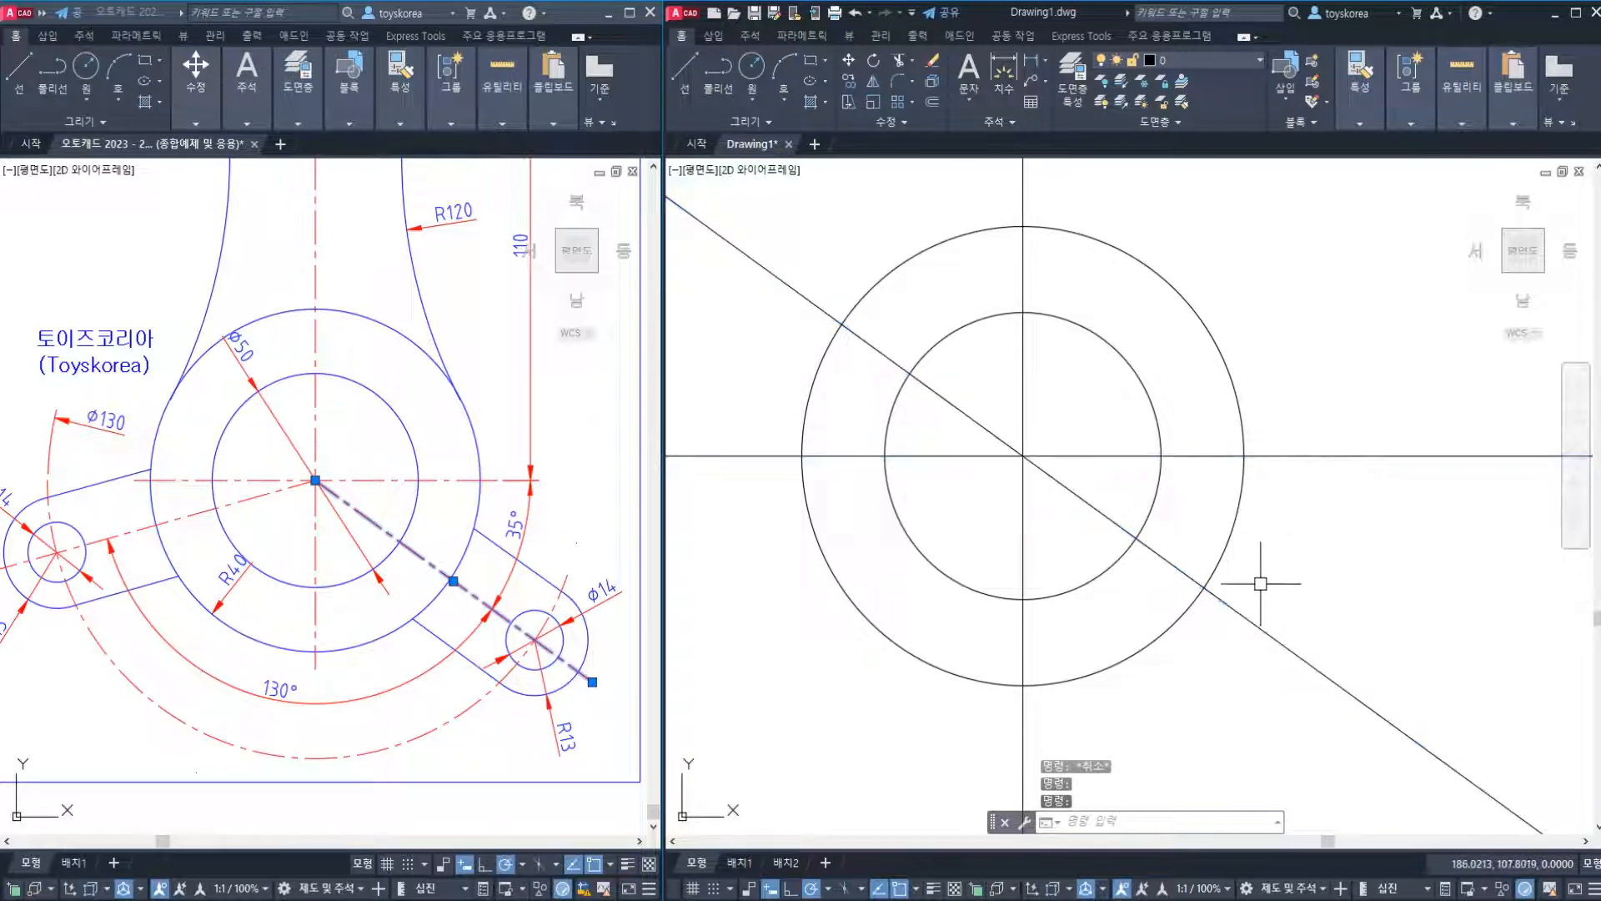
click(1255, 611)
click(1251, 621)
key(Escape)
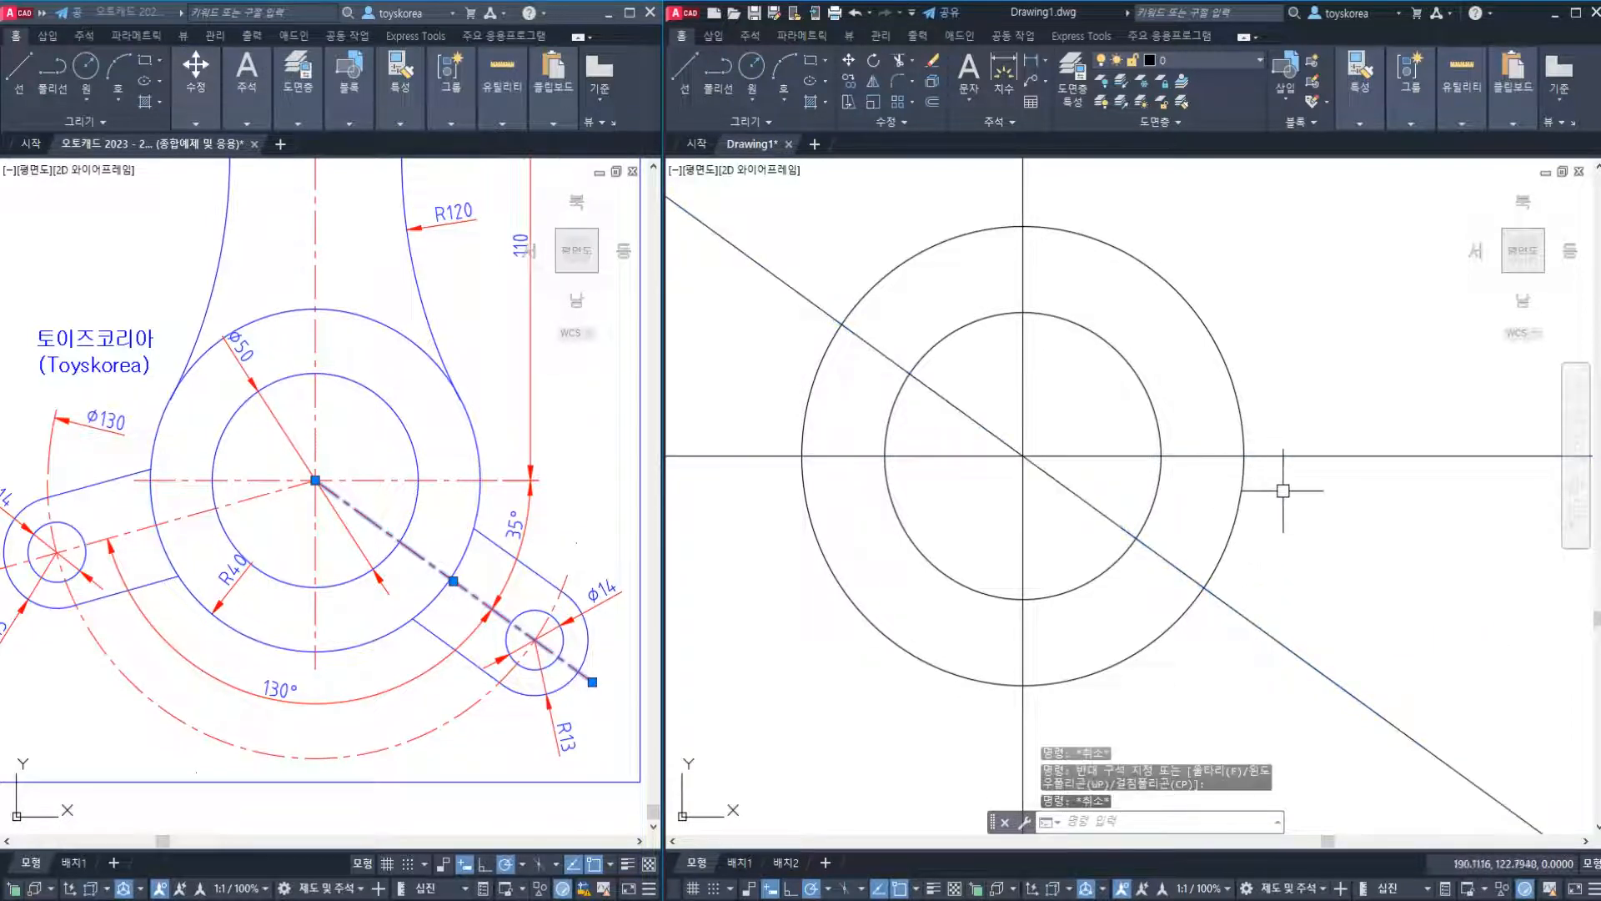
key(ctrl+1)
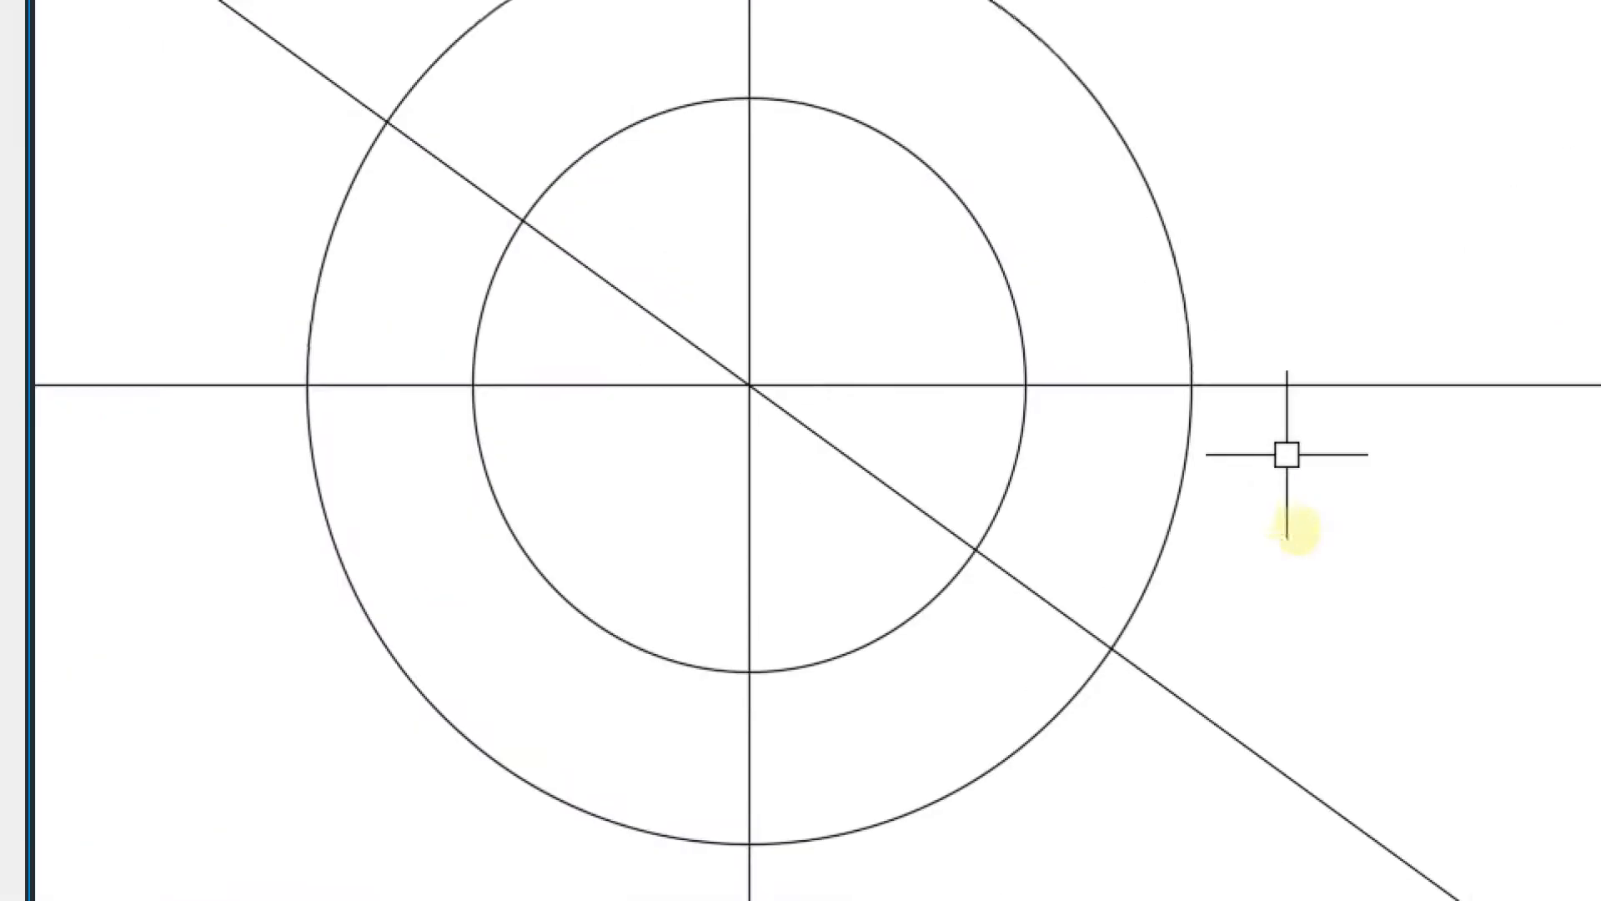
click(1309, 548)
mouse_move(1403, 377)
mouse_down()
mouse_move(1297, 630)
mouse_move(1229, 718)
mouse_up()
mouse_move(1232, 684)
mouse_down()
mouse_move(1230, 705)
mouse_move(1272, 721)
mouse_up()
drag(1376, 403, 1431, 435)
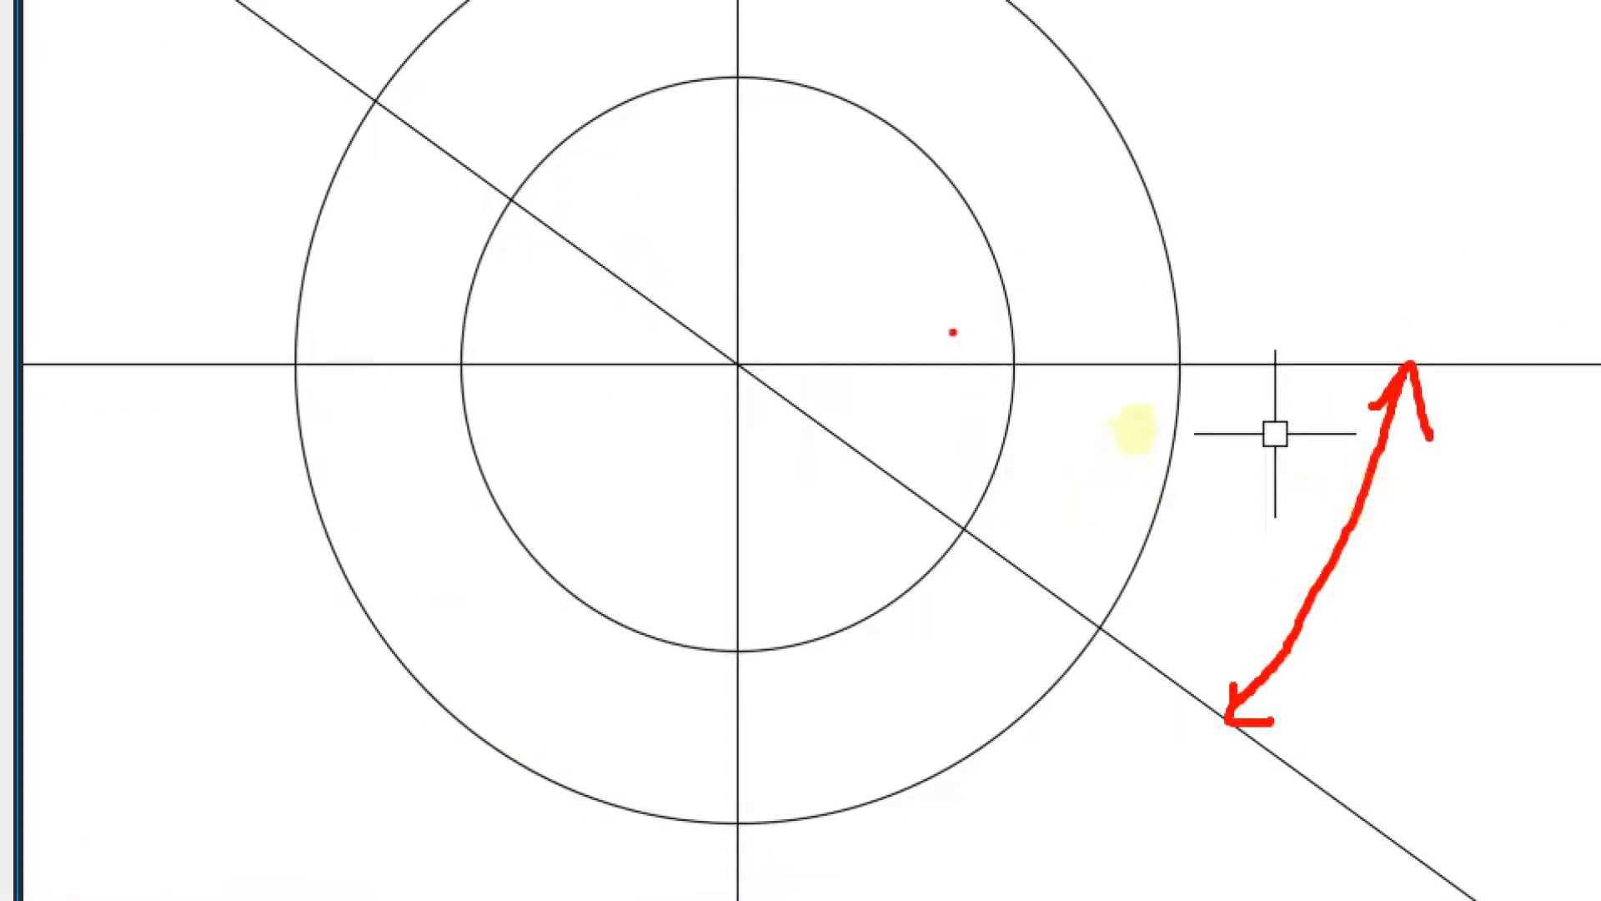
drag(1012, 244, 971, 235)
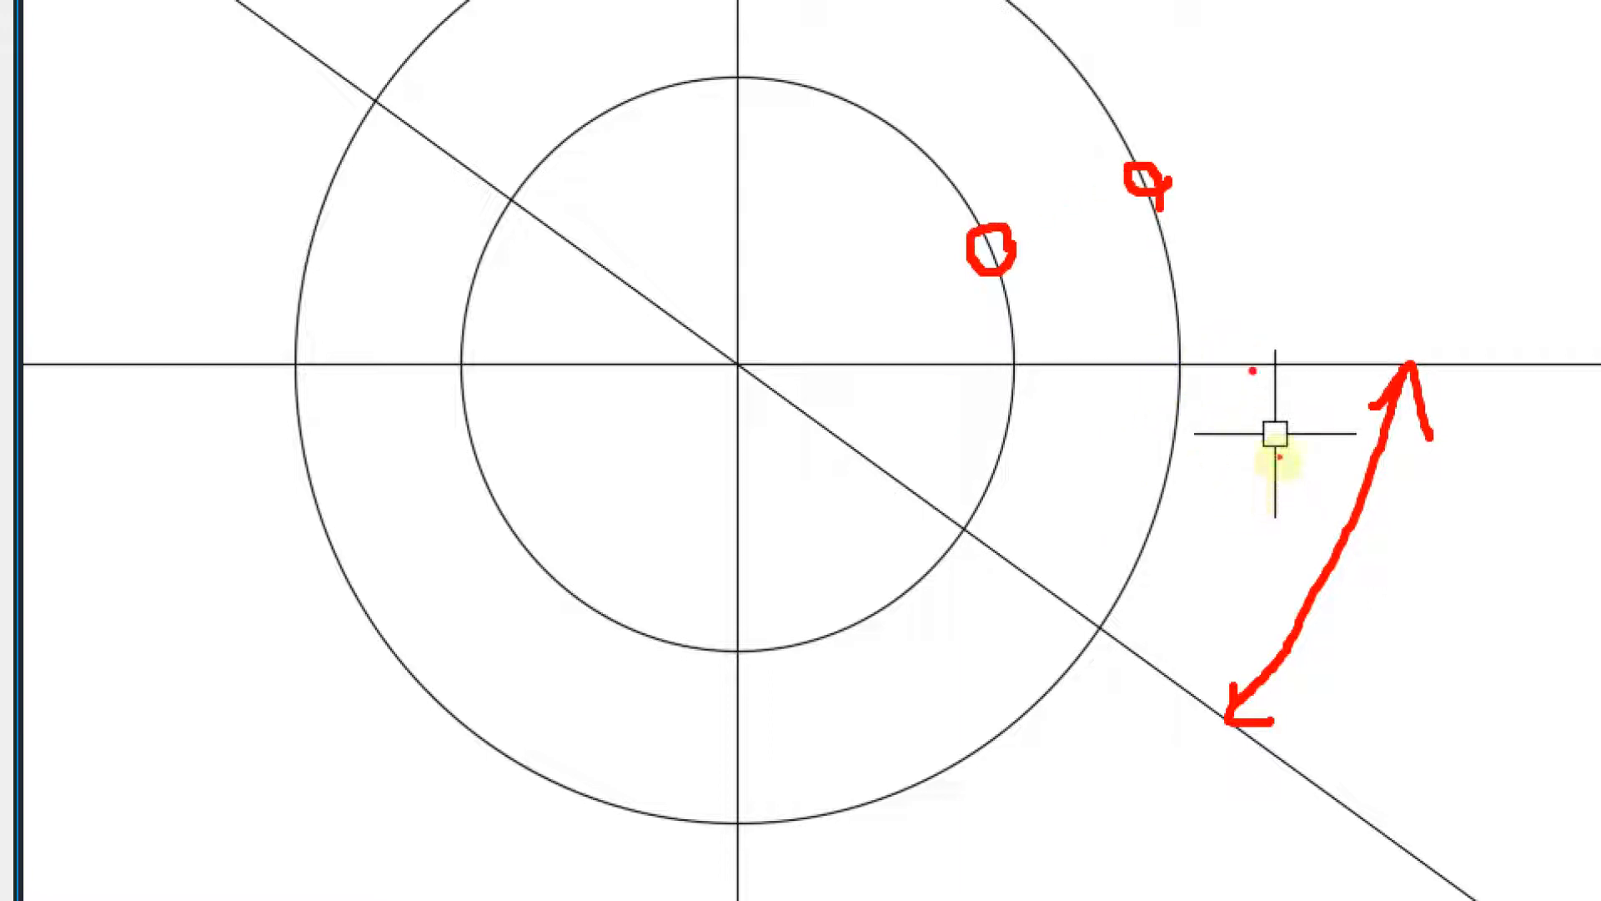
drag(1253, 367, 1155, 663)
drag(1139, 599, 1198, 640)
drag(1232, 391, 1282, 433)
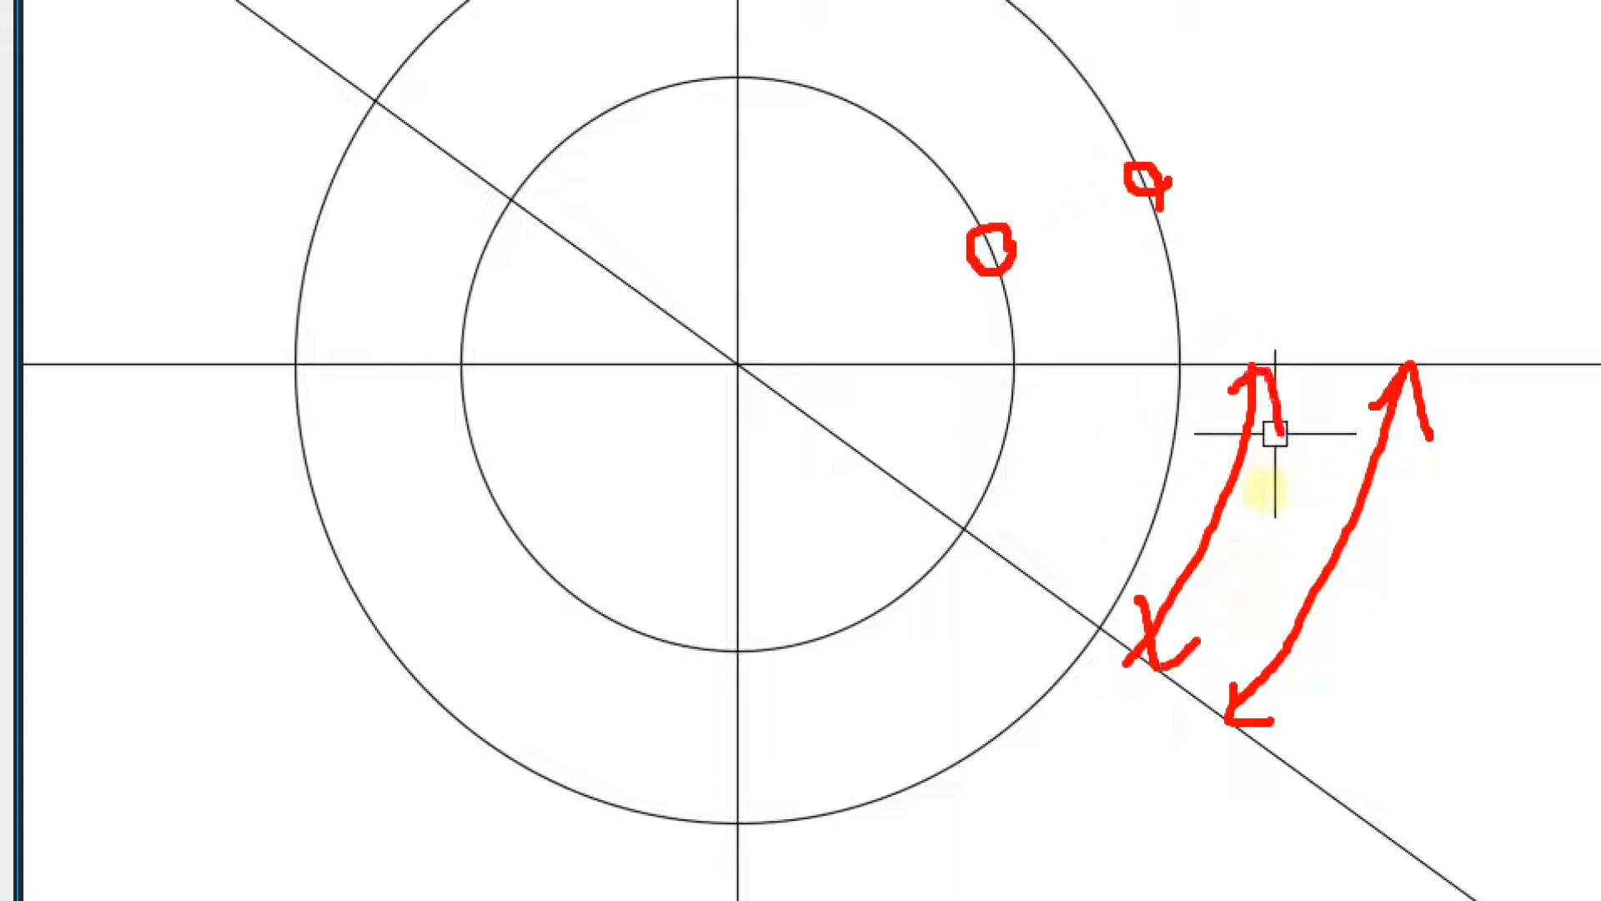
mouse_move(216, 482)
mouse_down()
mouse_move(200, 666)
mouse_move(285, 567)
mouse_move(190, 620)
mouse_up()
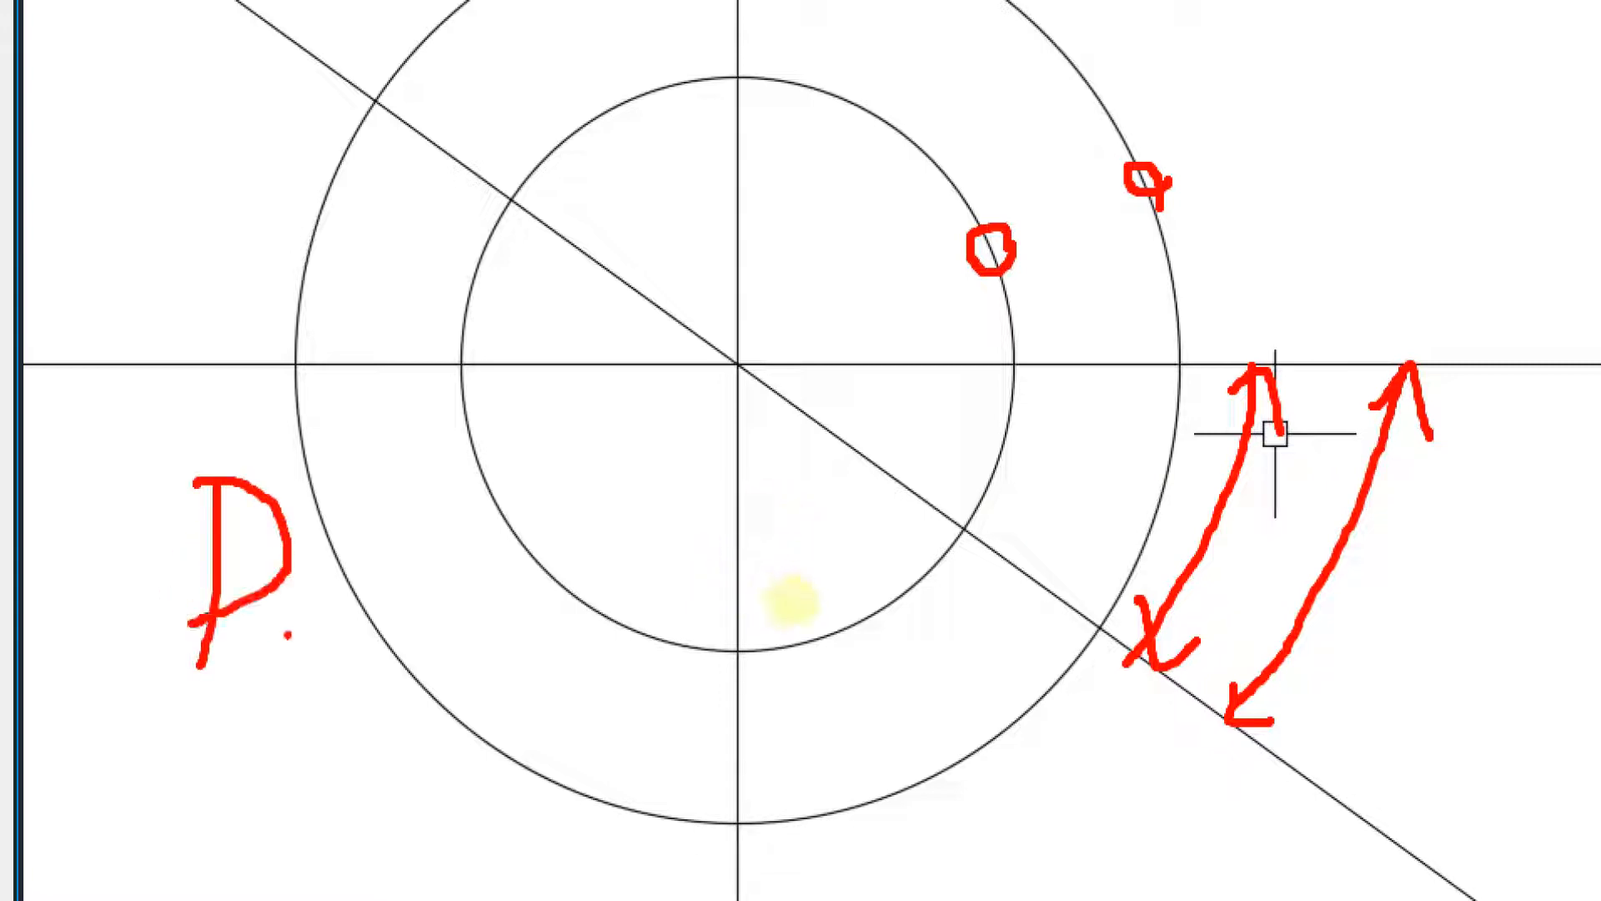
click(269, 661)
key(ctrl+z)
key(ctrl+z)
mouse_move(219, 404)
mouse_down()
mouse_move(233, 561)
mouse_move(316, 477)
mouse_move(249, 588)
mouse_up()
drag(356, 605, 472, 616)
drag(375, 530, 455, 524)
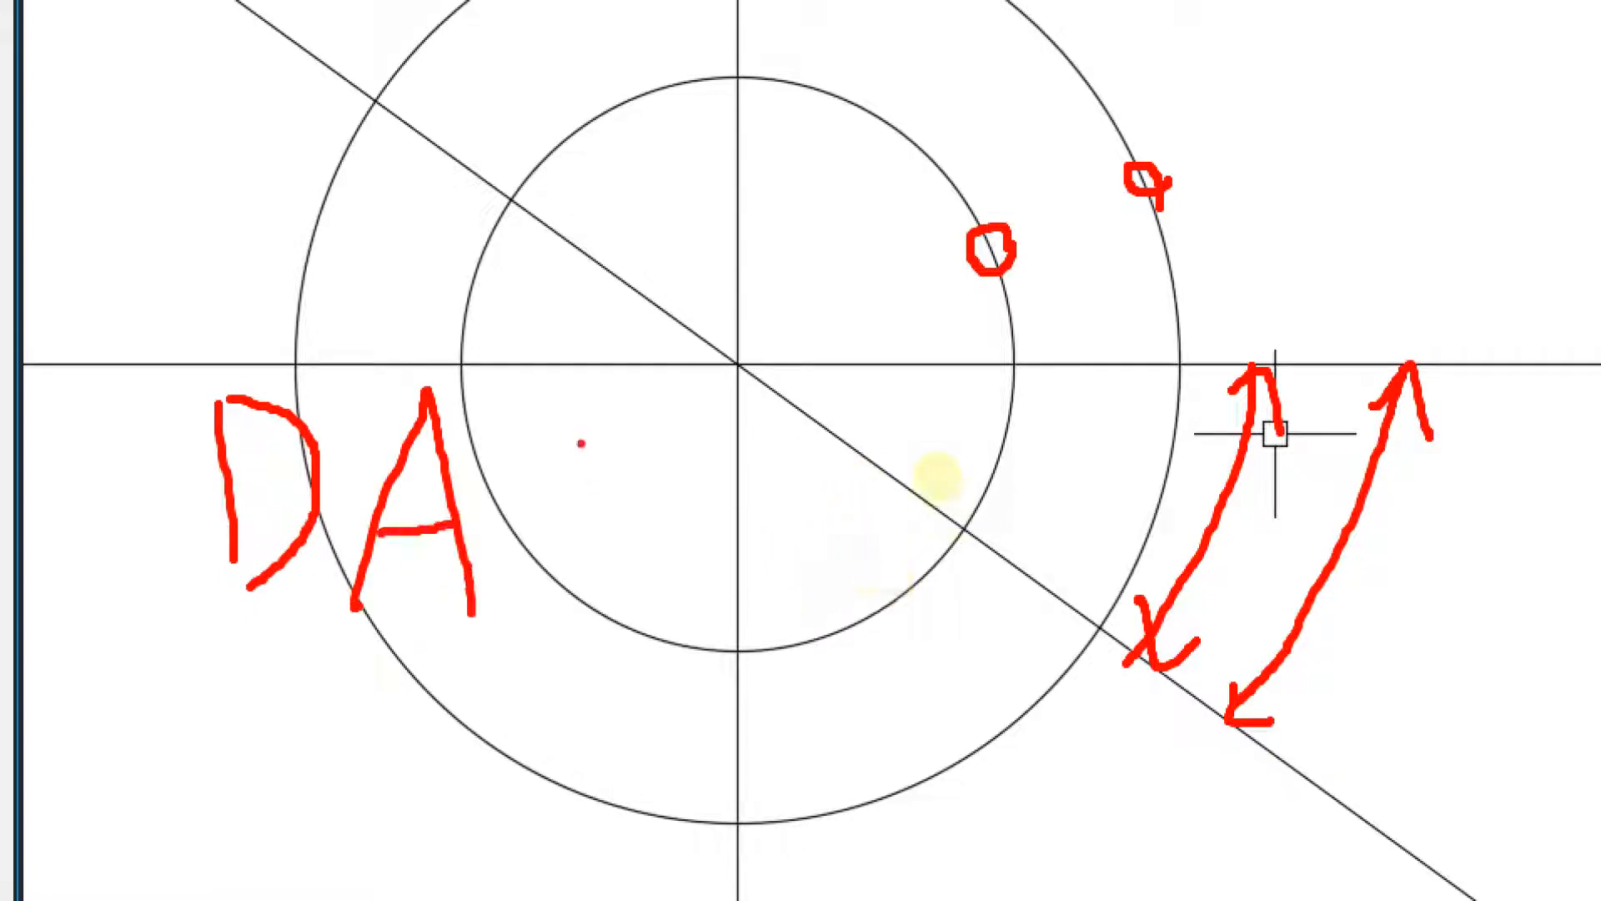
mouse_move(538, 583)
mouse_down()
mouse_move(550, 392)
mouse_move(604, 505)
mouse_move(718, 354)
mouse_up()
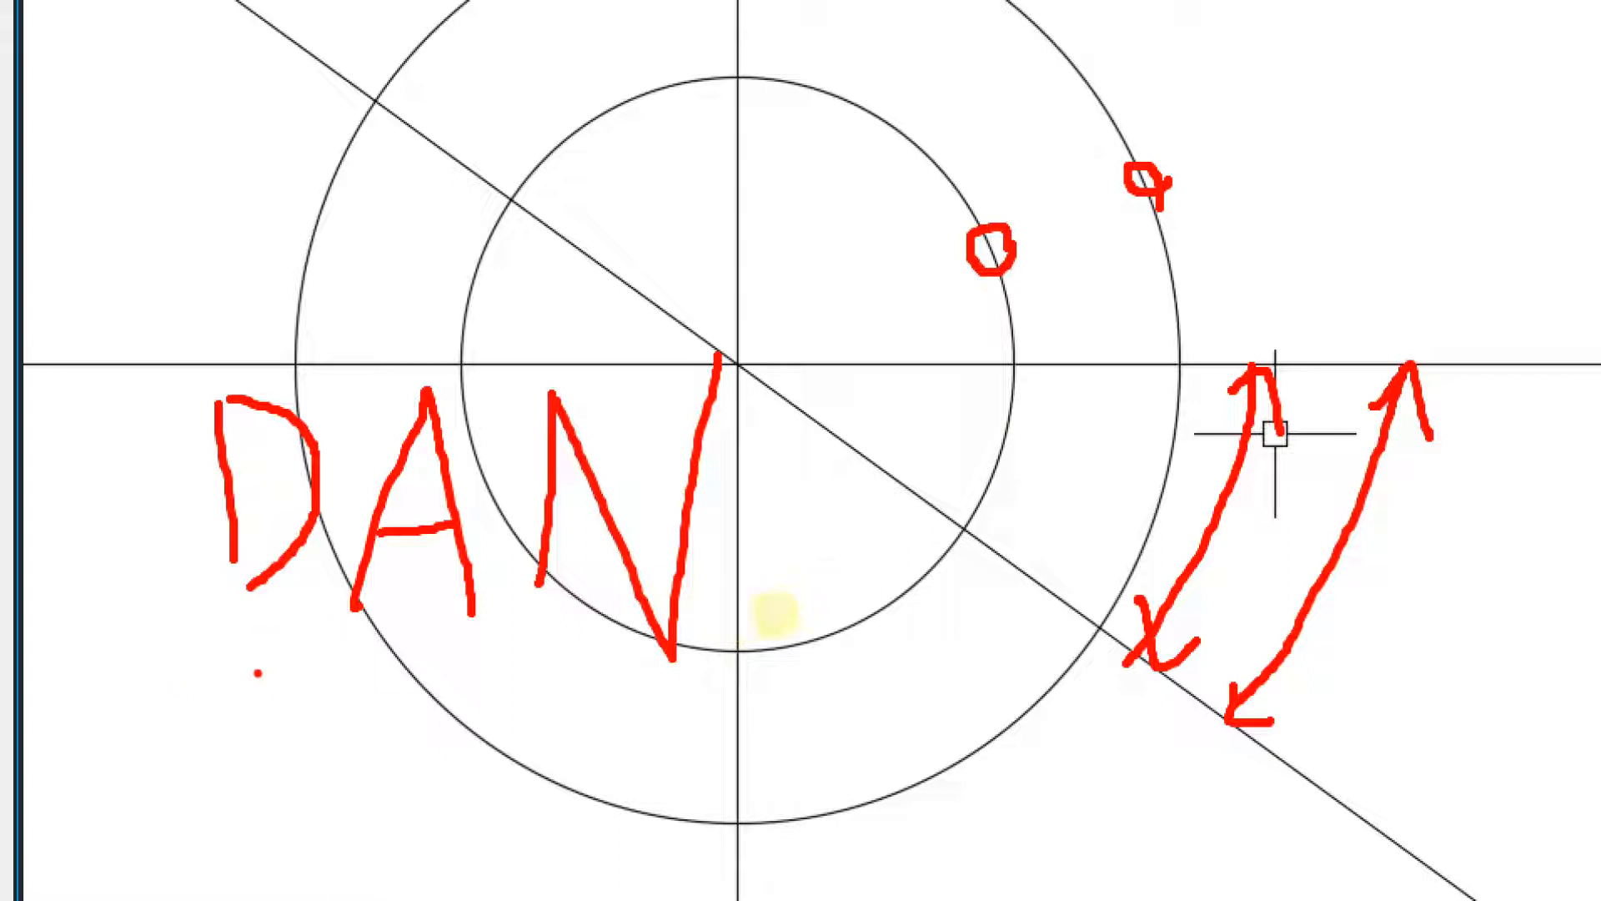
drag(215, 642, 802, 664)
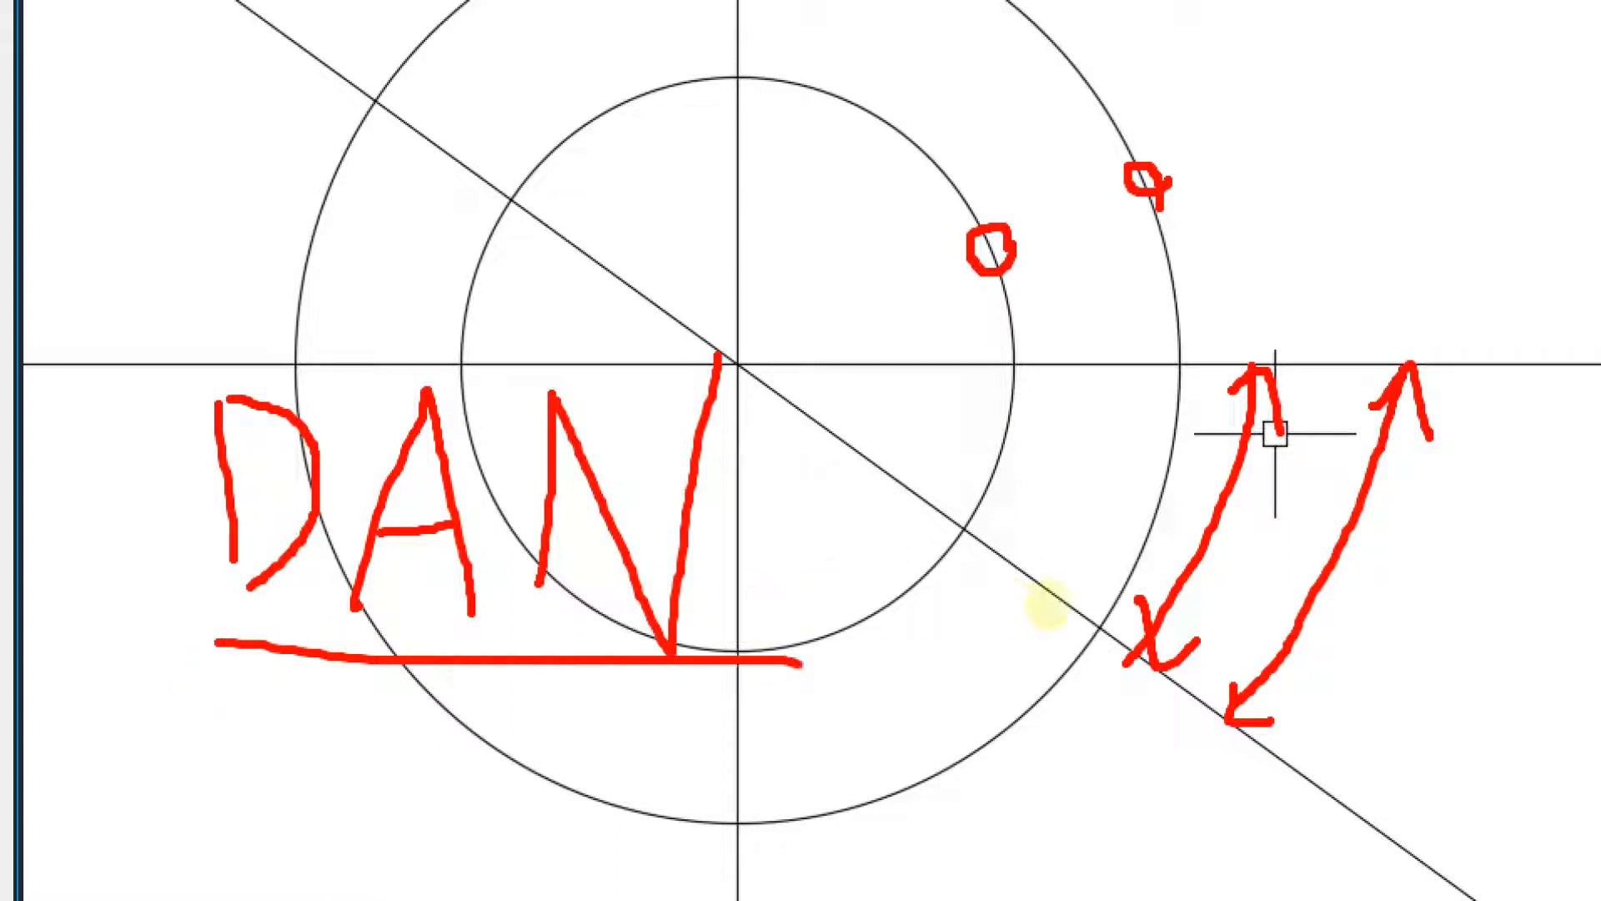
drag(788, 399, 934, 501)
mouse_move(880, 350)
mouse_down()
mouse_move(1063, 364)
mouse_move(1107, 409)
mouse_up()
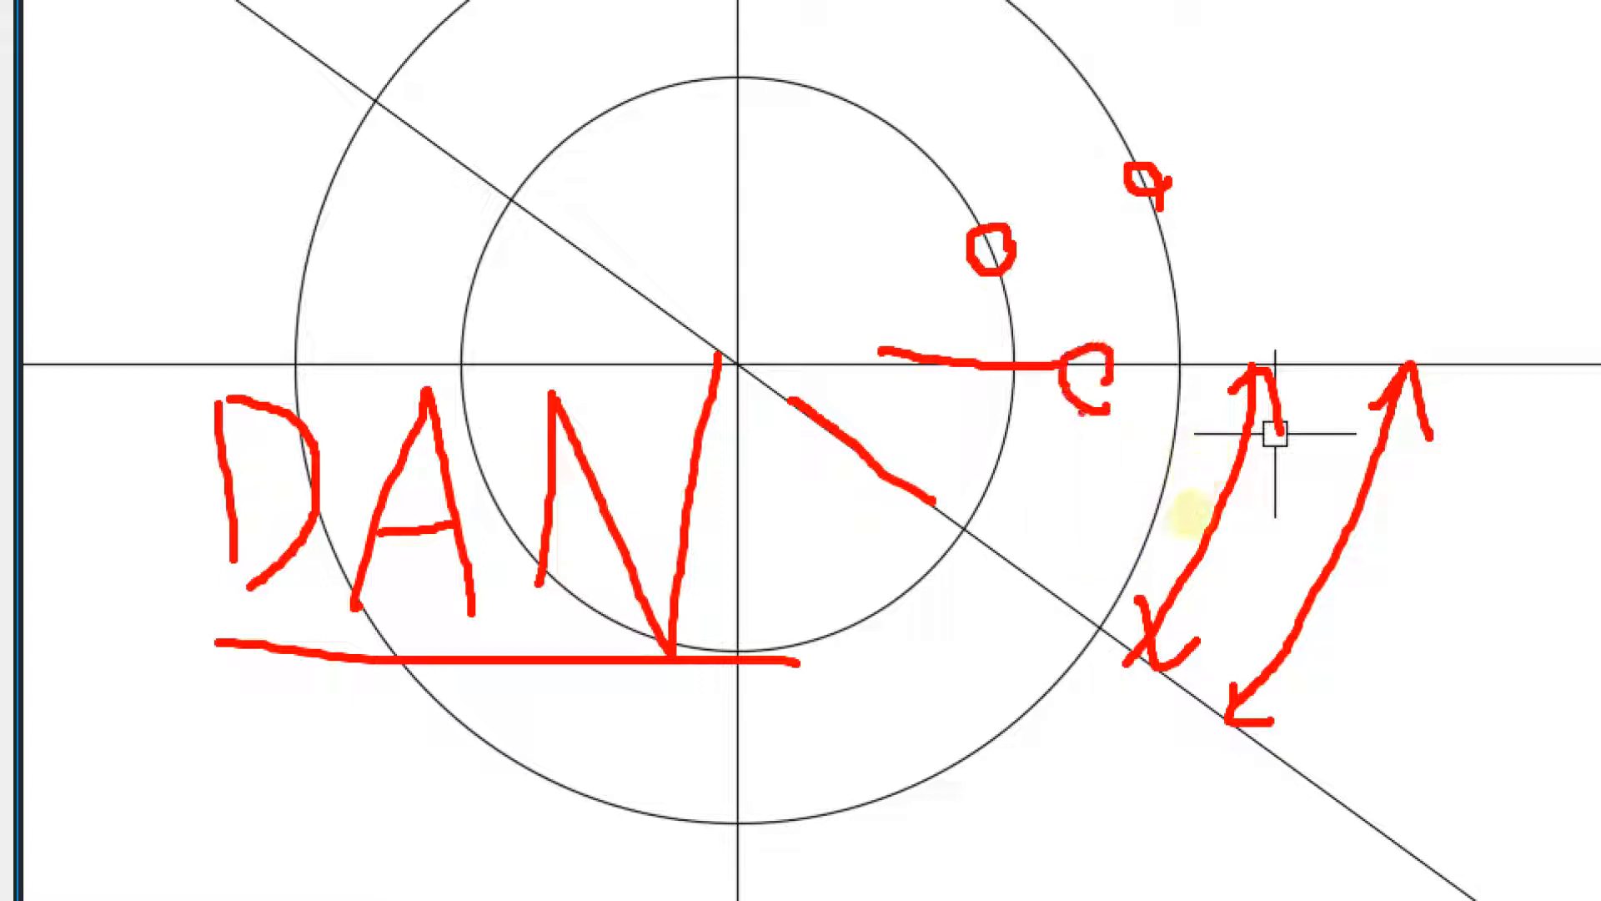
mouse_move(1067, 560)
mouse_down()
mouse_move(1036, 593)
mouse_move(1062, 618)
mouse_up()
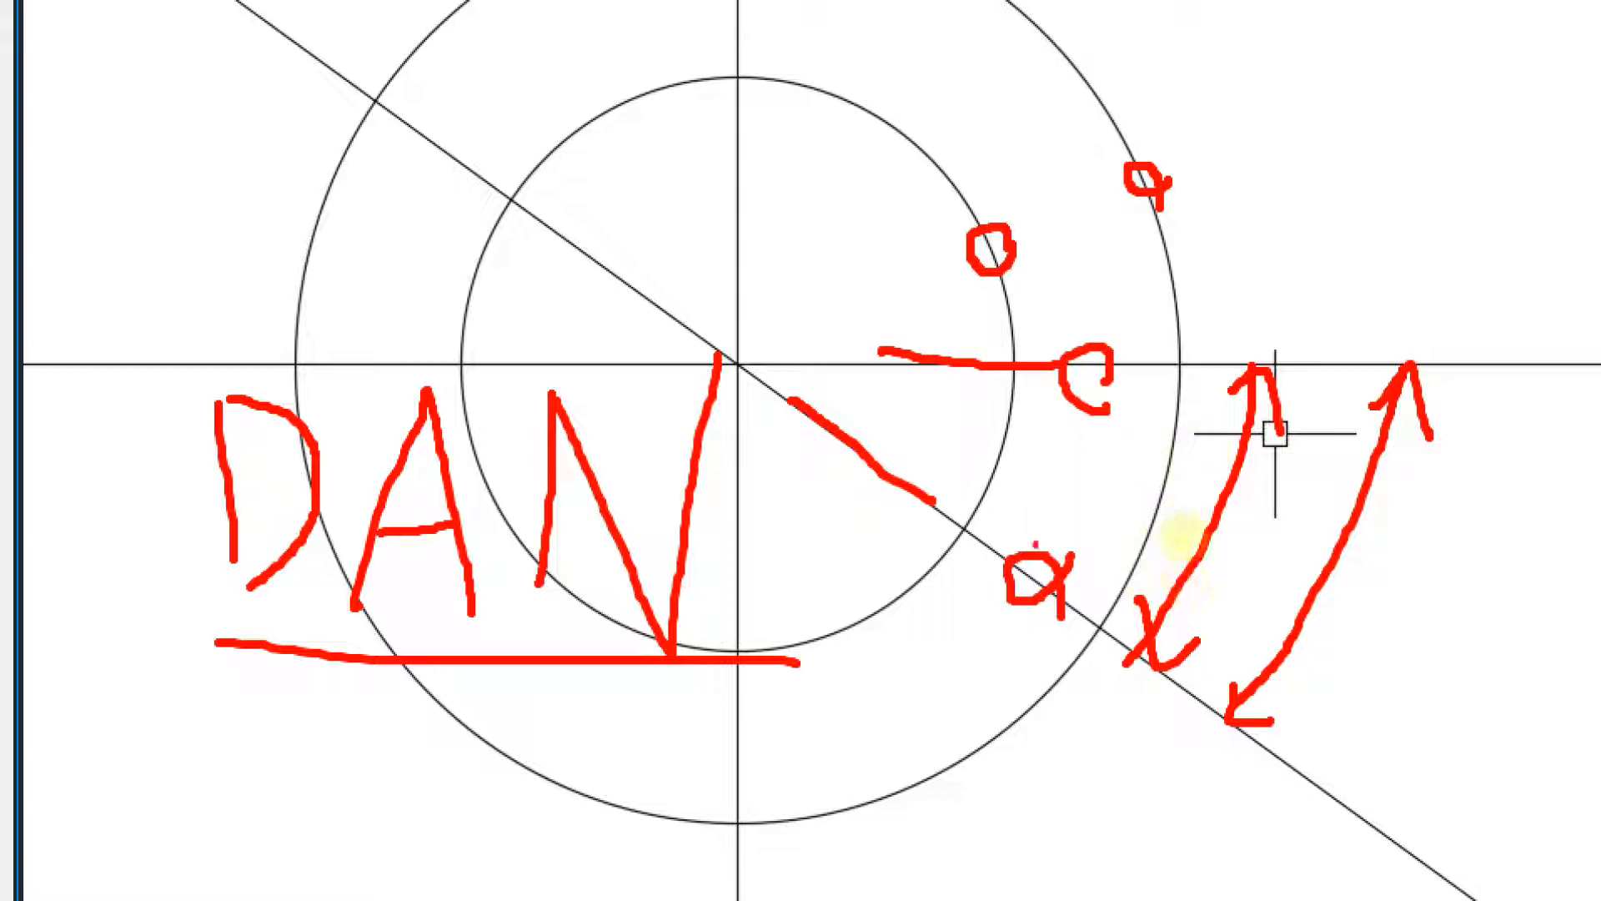
click(949, 526)
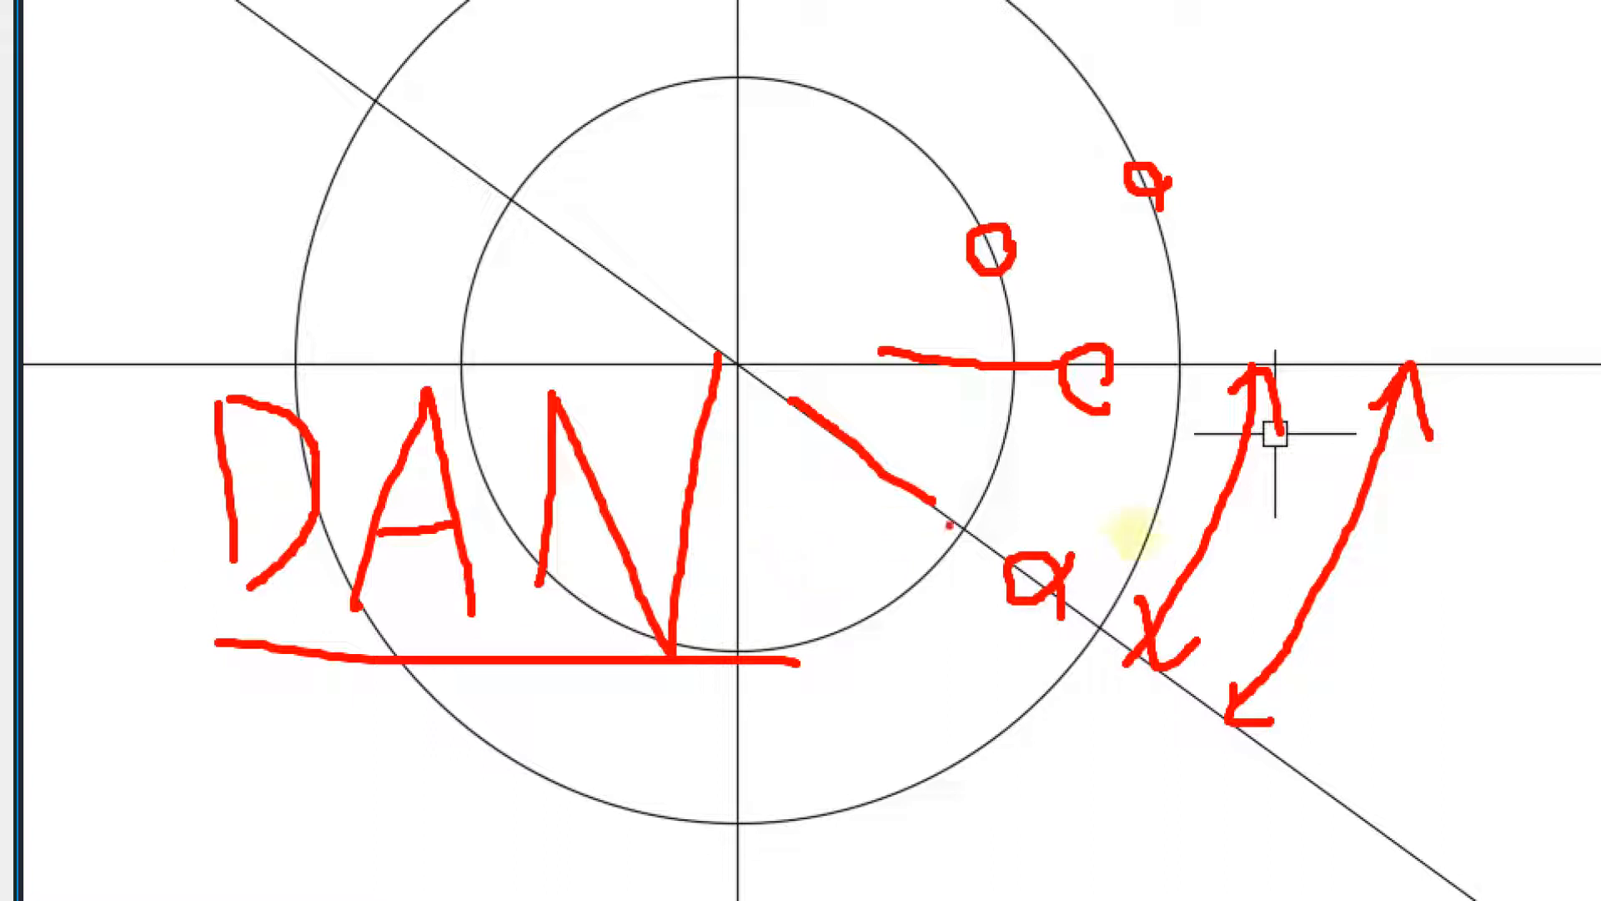
drag(112, 501, 62, 575)
mouse_move(51, 531)
mouse_down()
mouse_move(140, 596)
mouse_move(182, 549)
mouse_up()
mouse_move(171, 366)
mouse_down()
mouse_move(538, 275)
mouse_move(725, 734)
mouse_move(132, 408)
mouse_move(238, 354)
mouse_up()
drag(547, 240, 524, 298)
drag(491, 236, 615, 342)
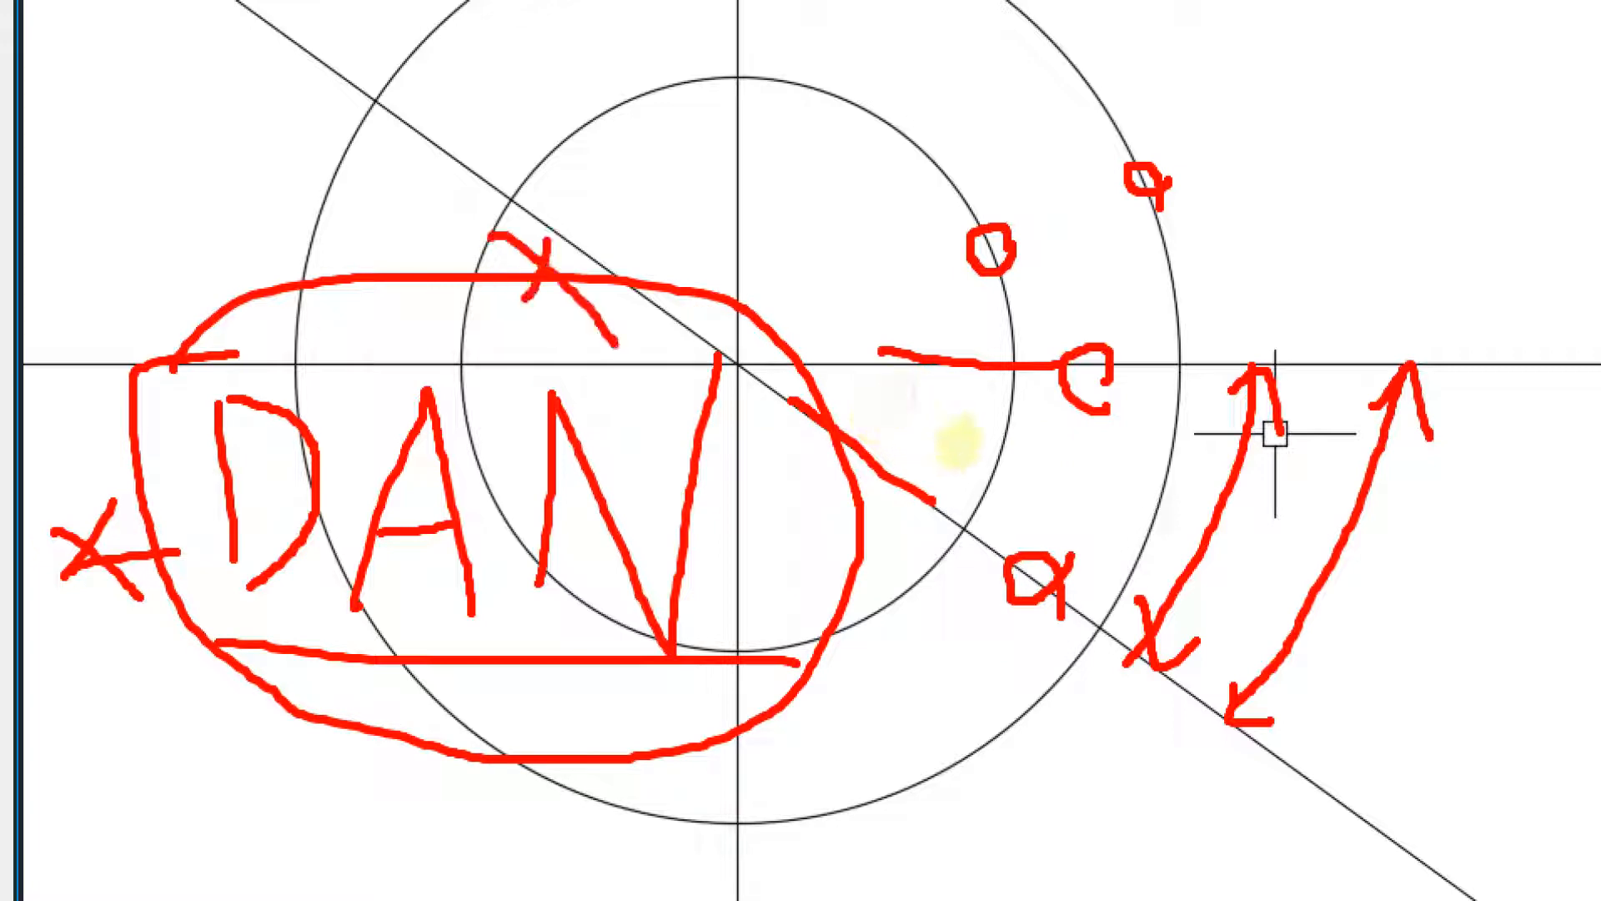
Try to add an angular dimension between the horizontal and the angled XLine with DIMANGULAR.
key(Escape)
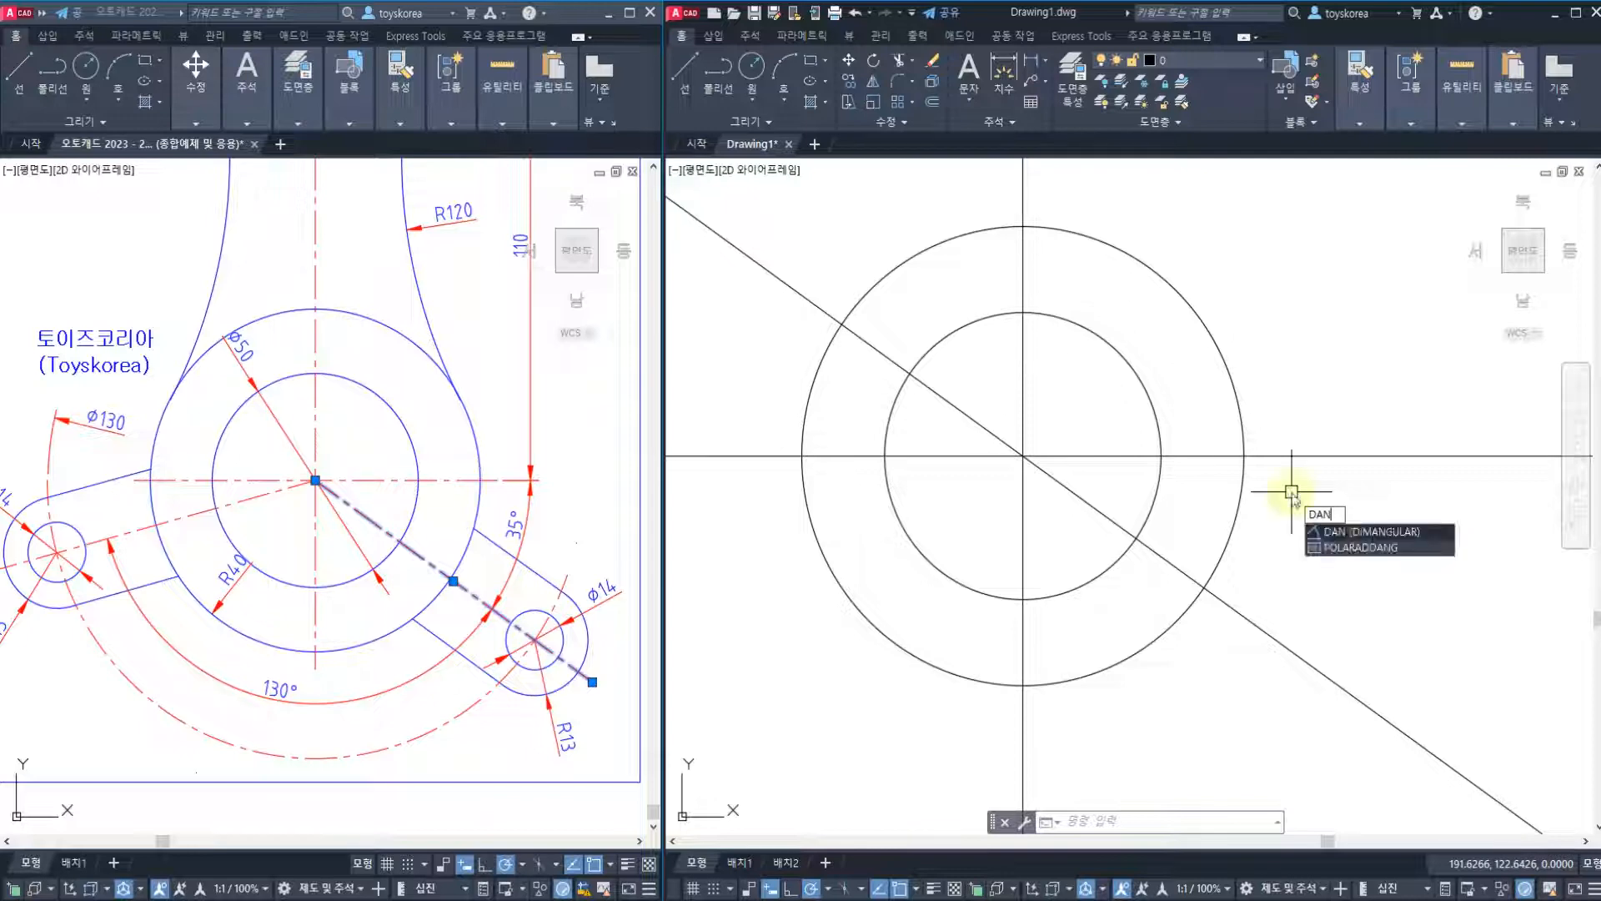
key(Return)
click(1290, 454)
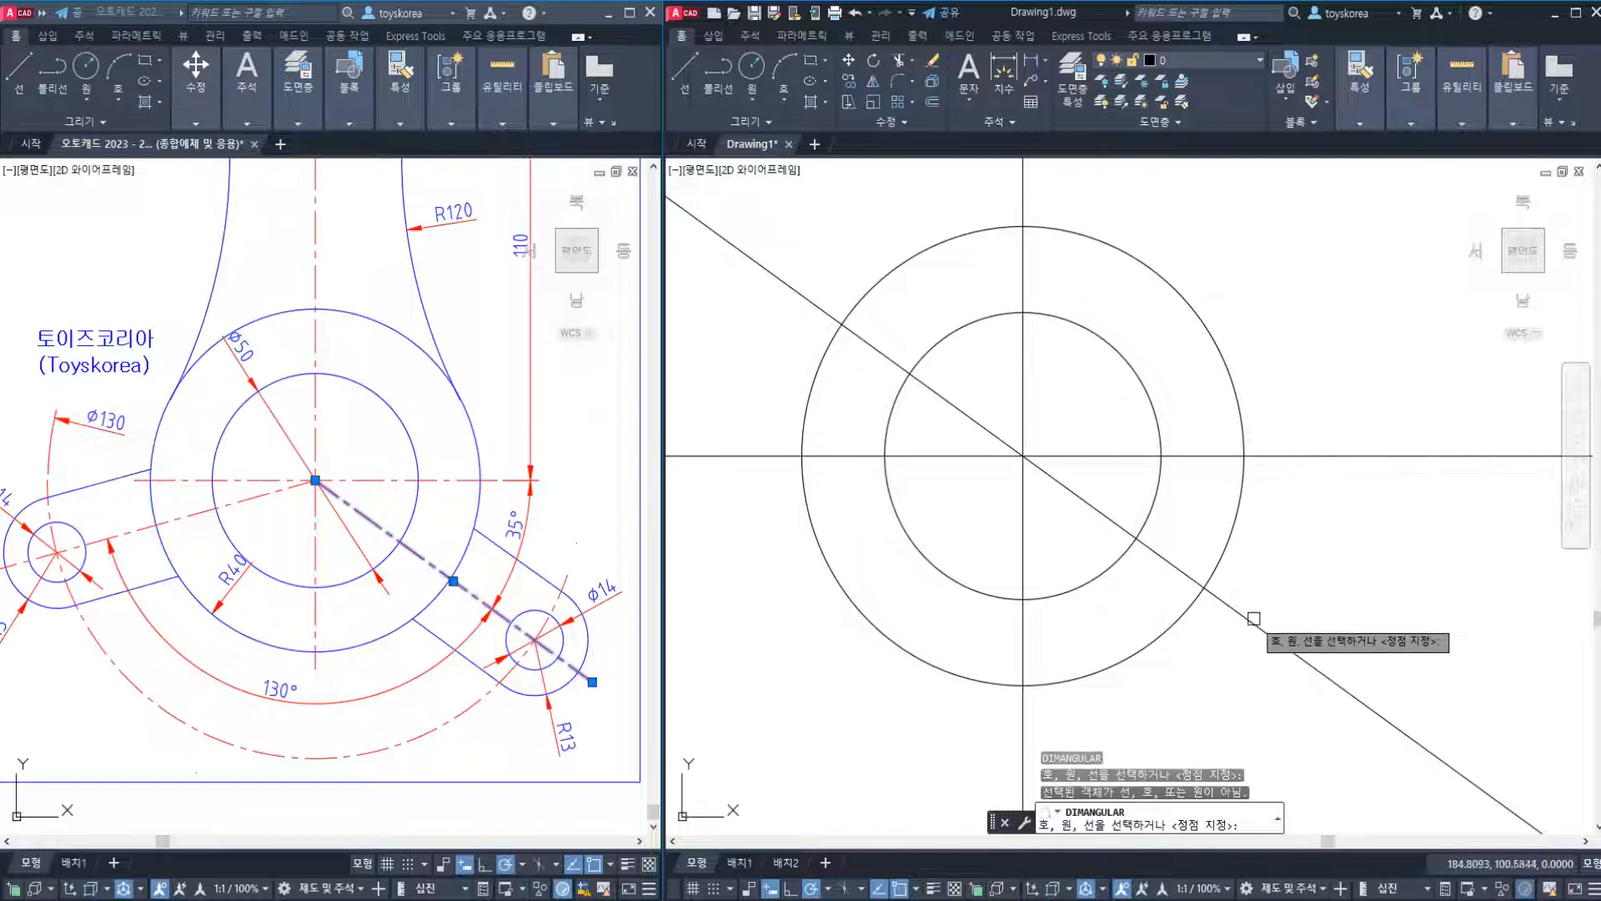
click(1294, 457)
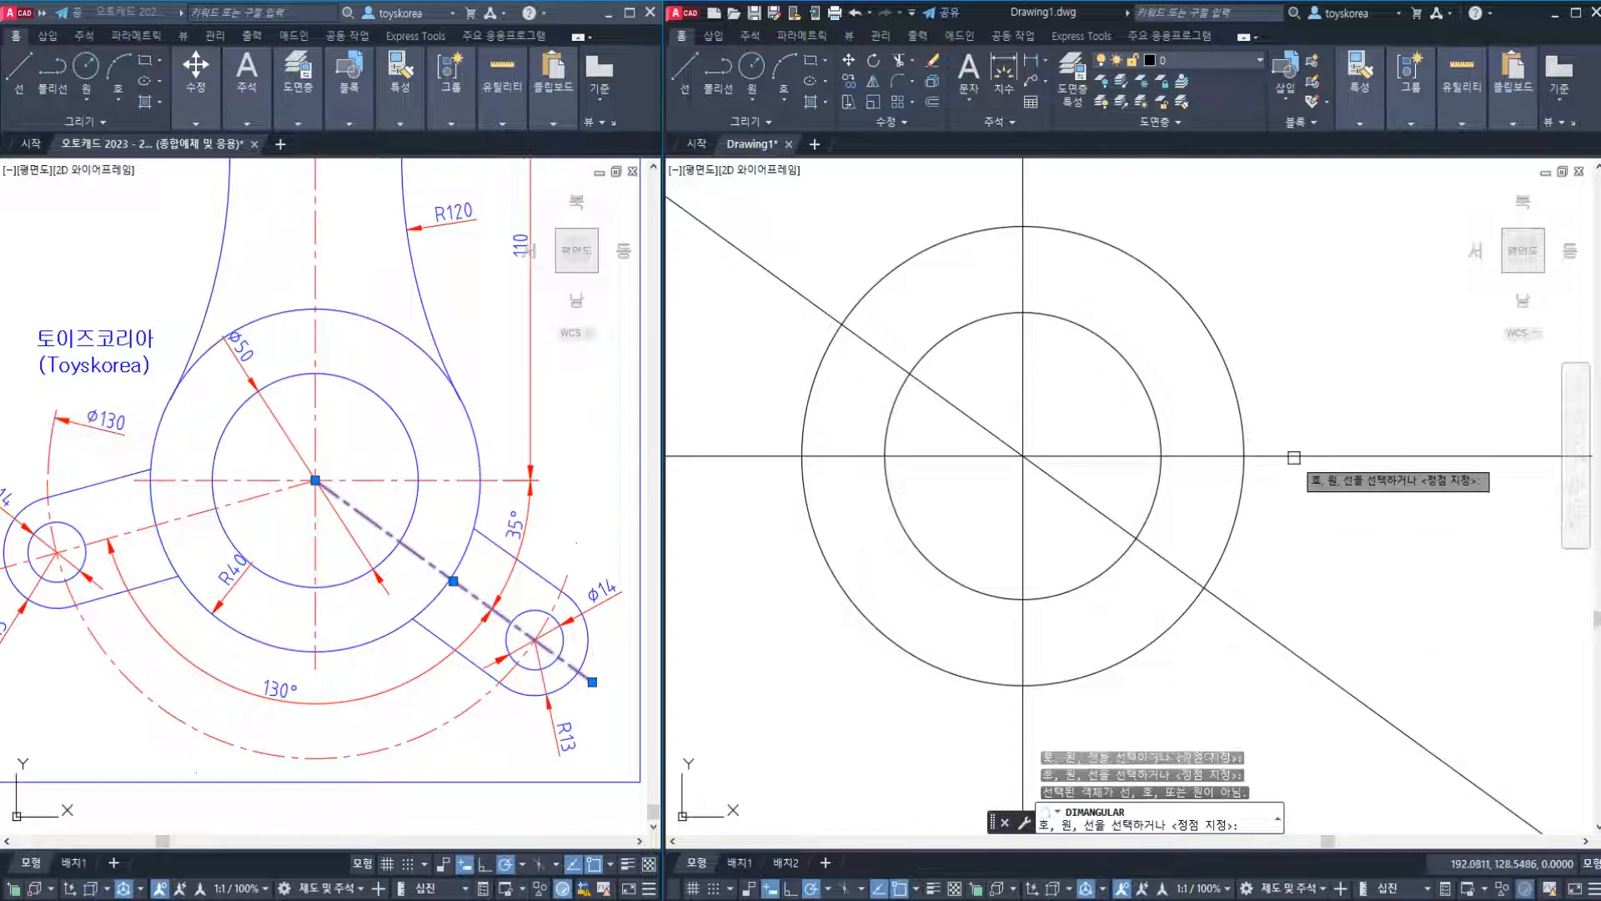
key(Escape)
key(Escape)
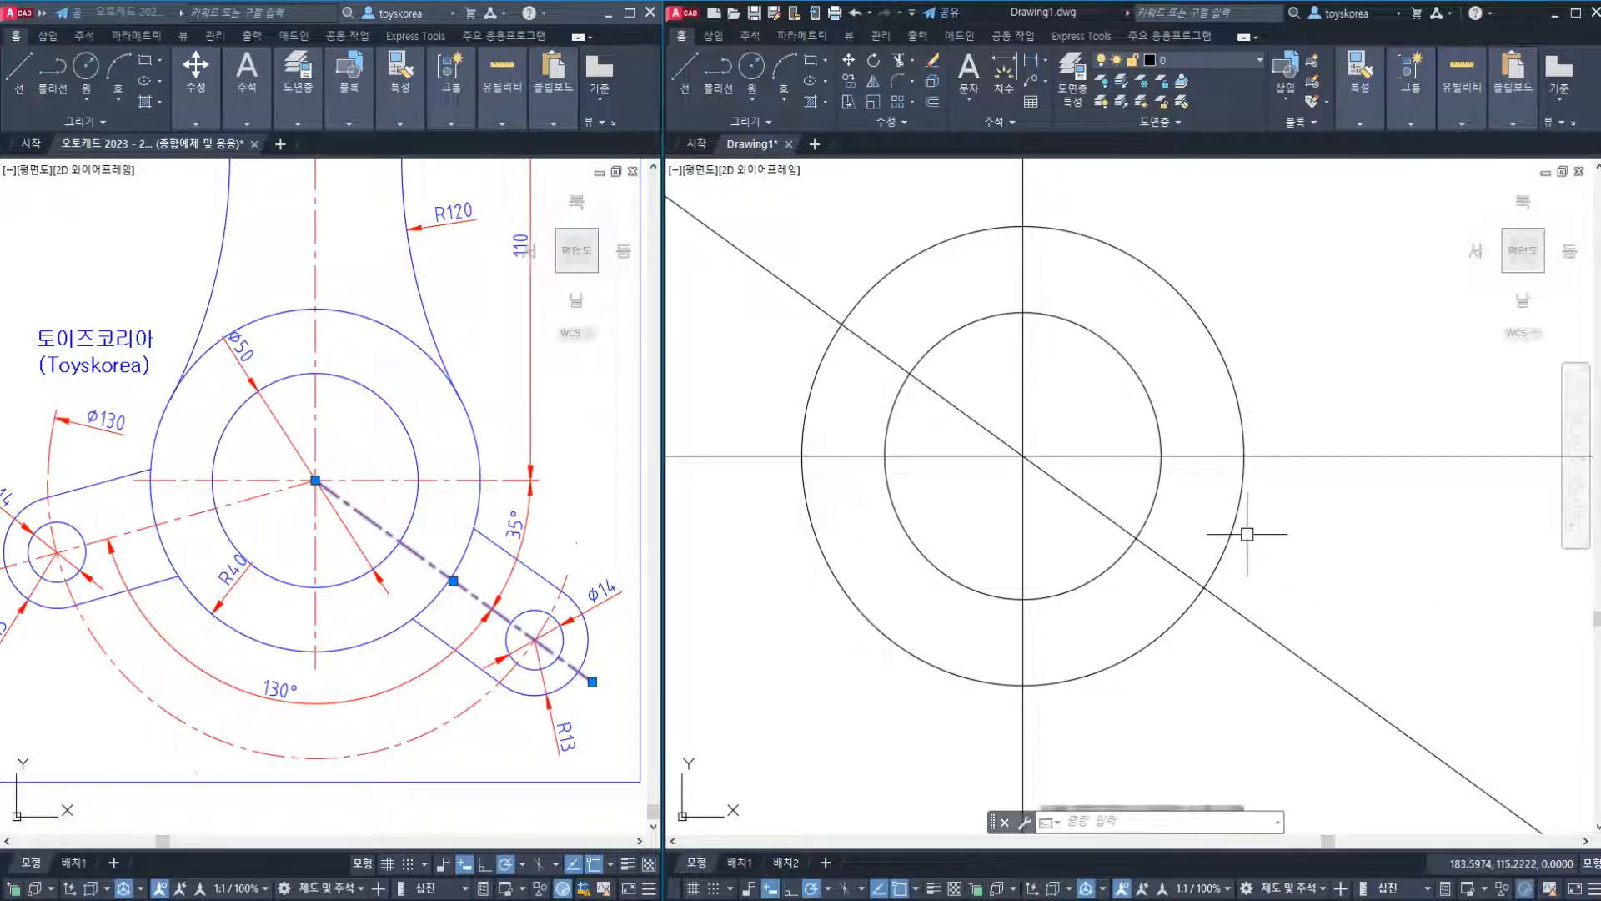
Highlight the horizontal and the angled XLine through the hub centre as the pair enclosing the angle.
middle_drag(1247, 533, 1216, 521)
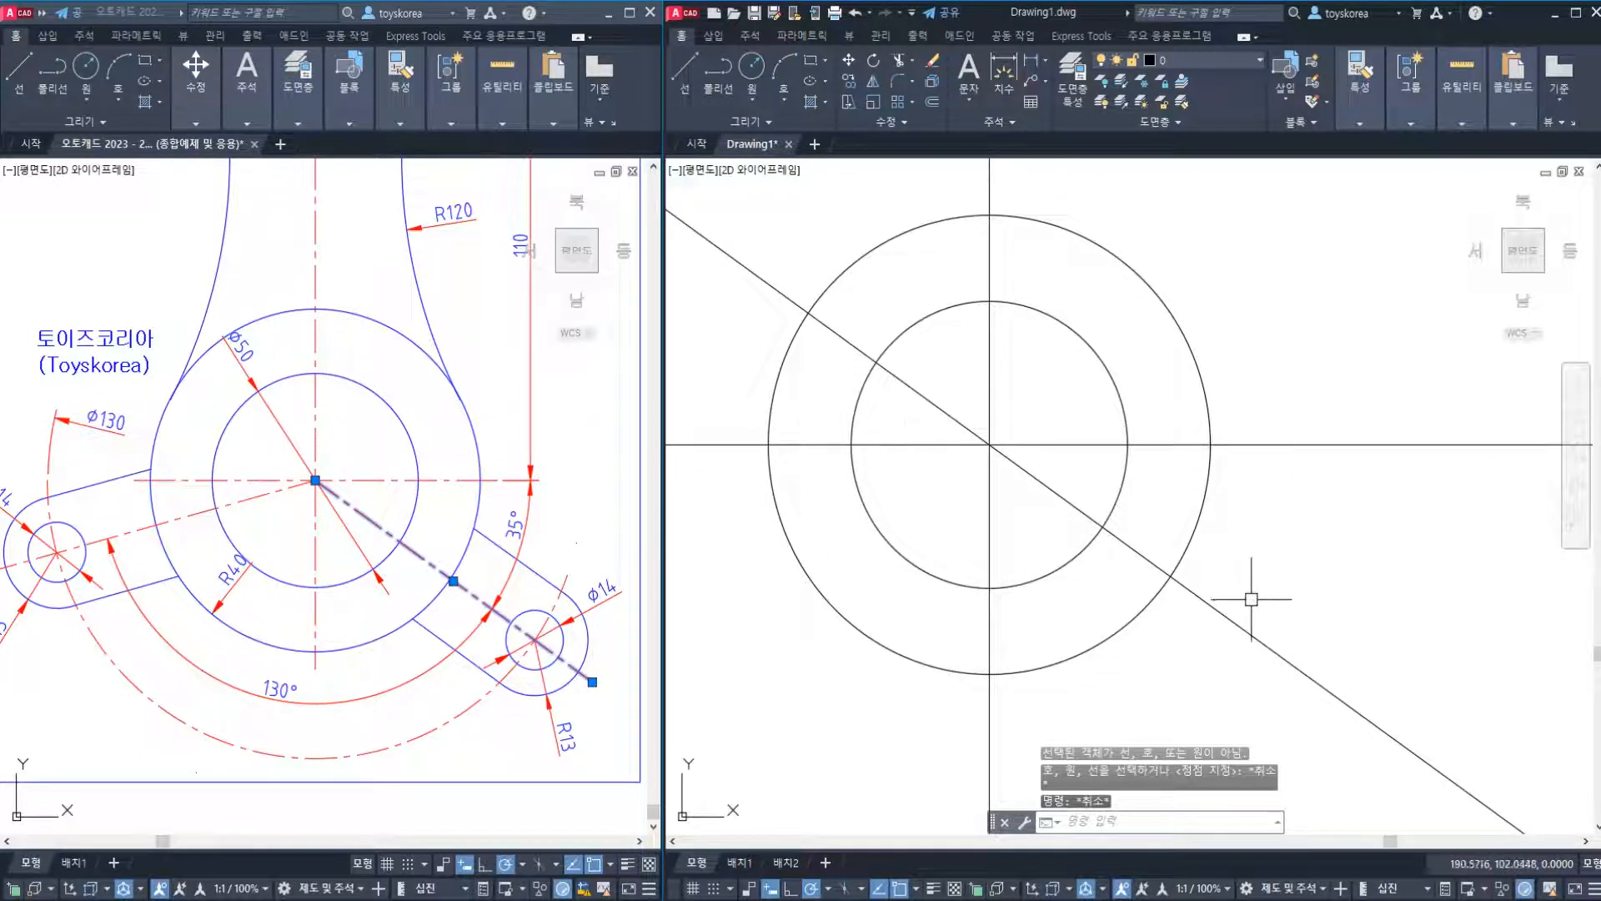
middle_drag(1208, 561, 1168, 495)
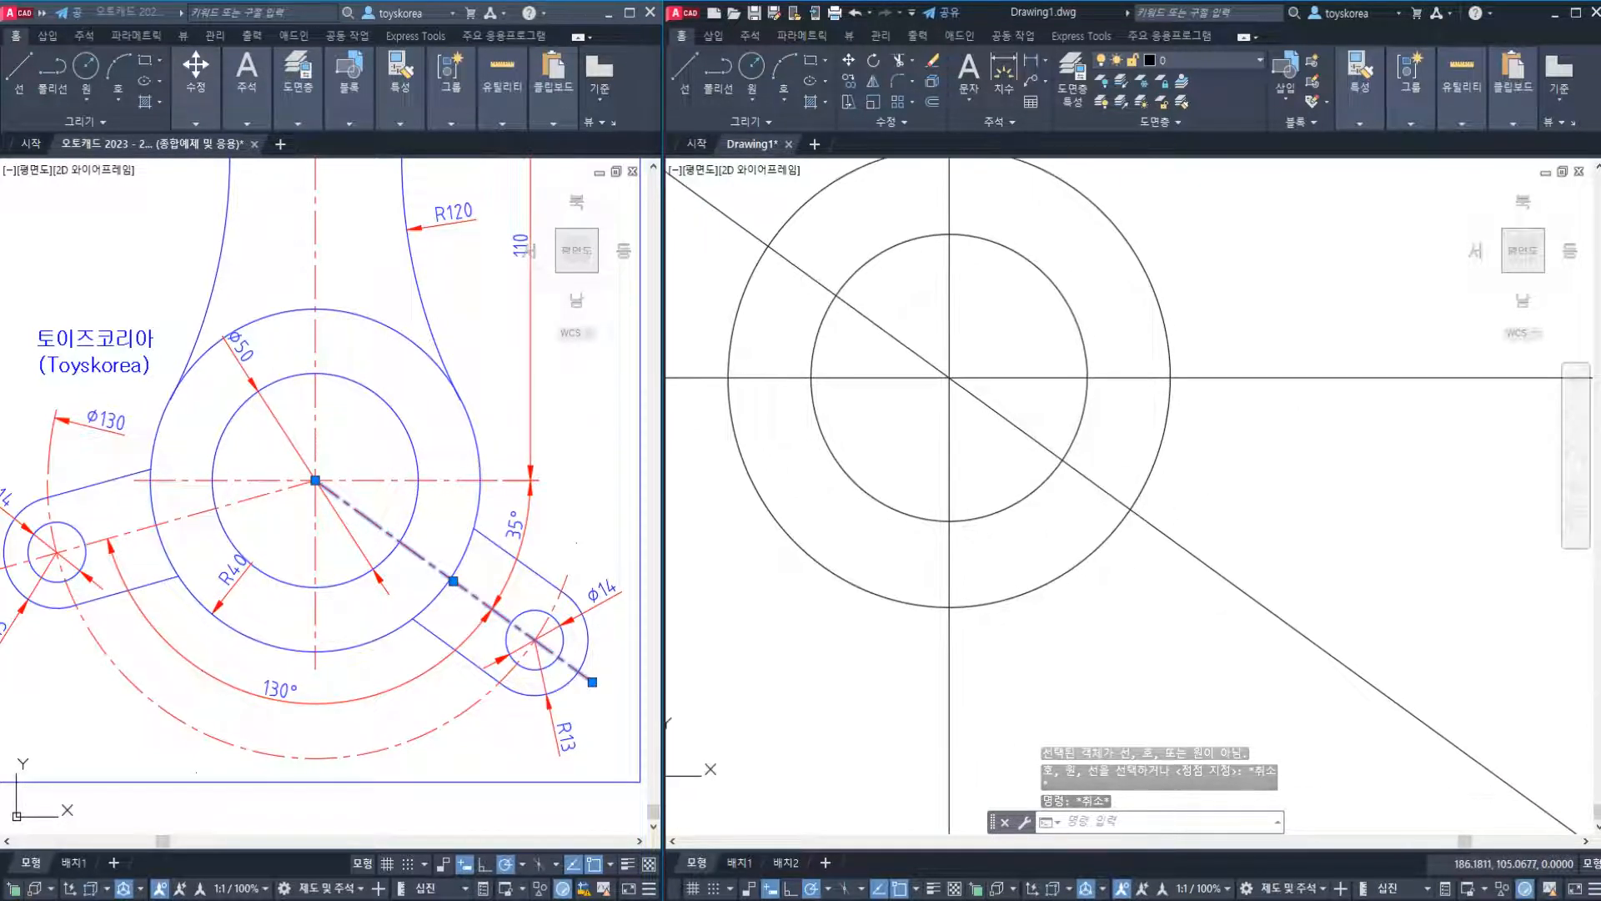
click(1180, 538)
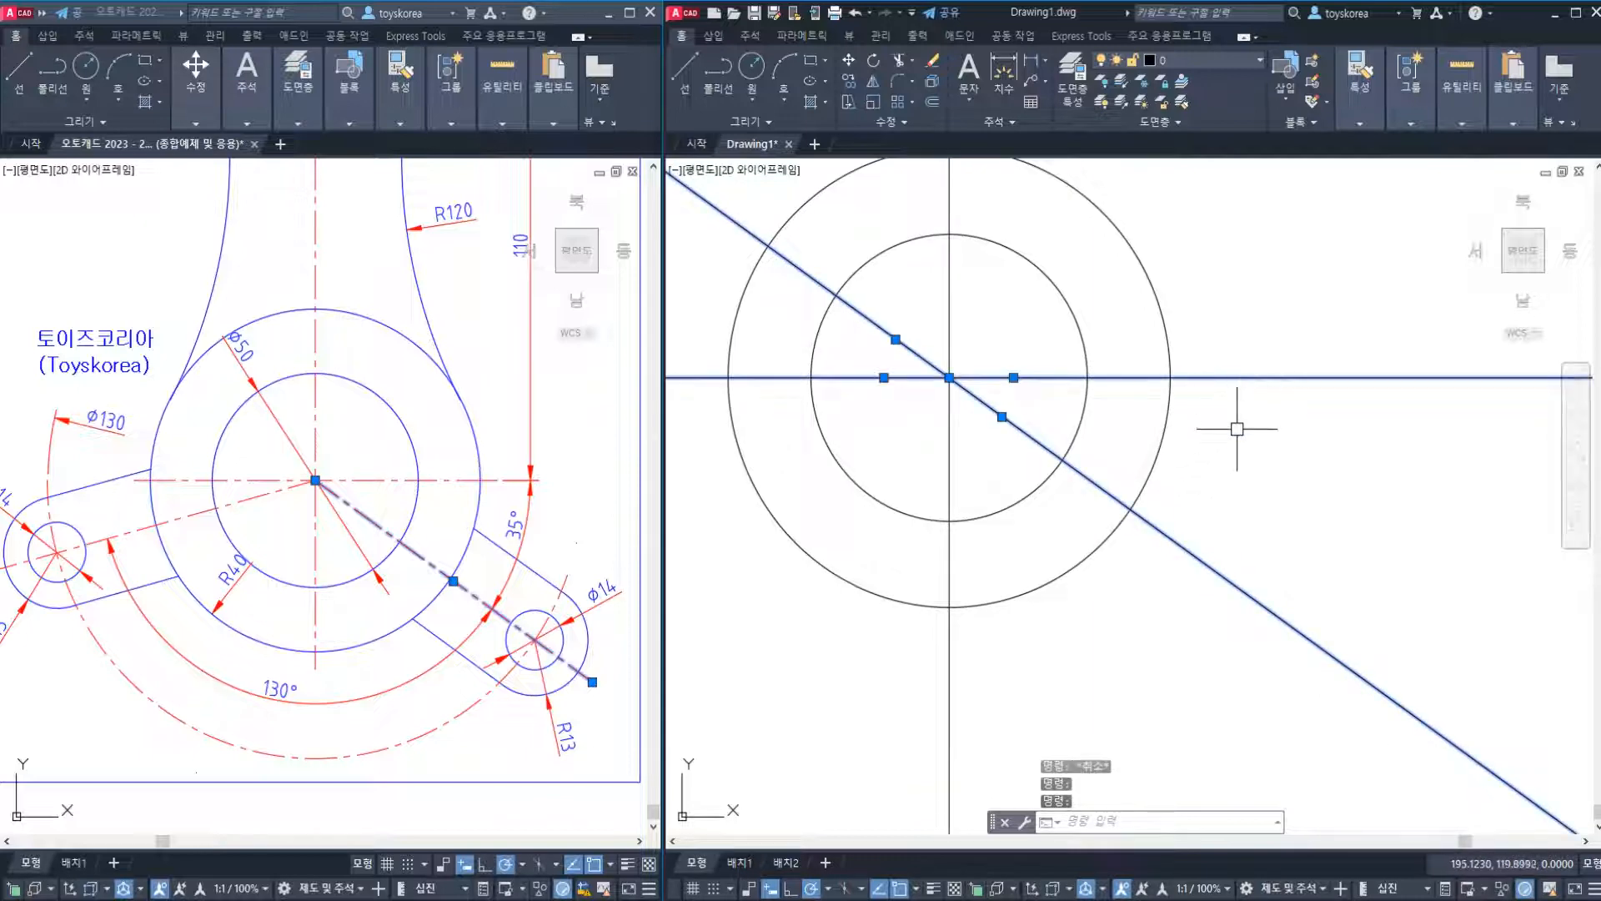
key(Escape)
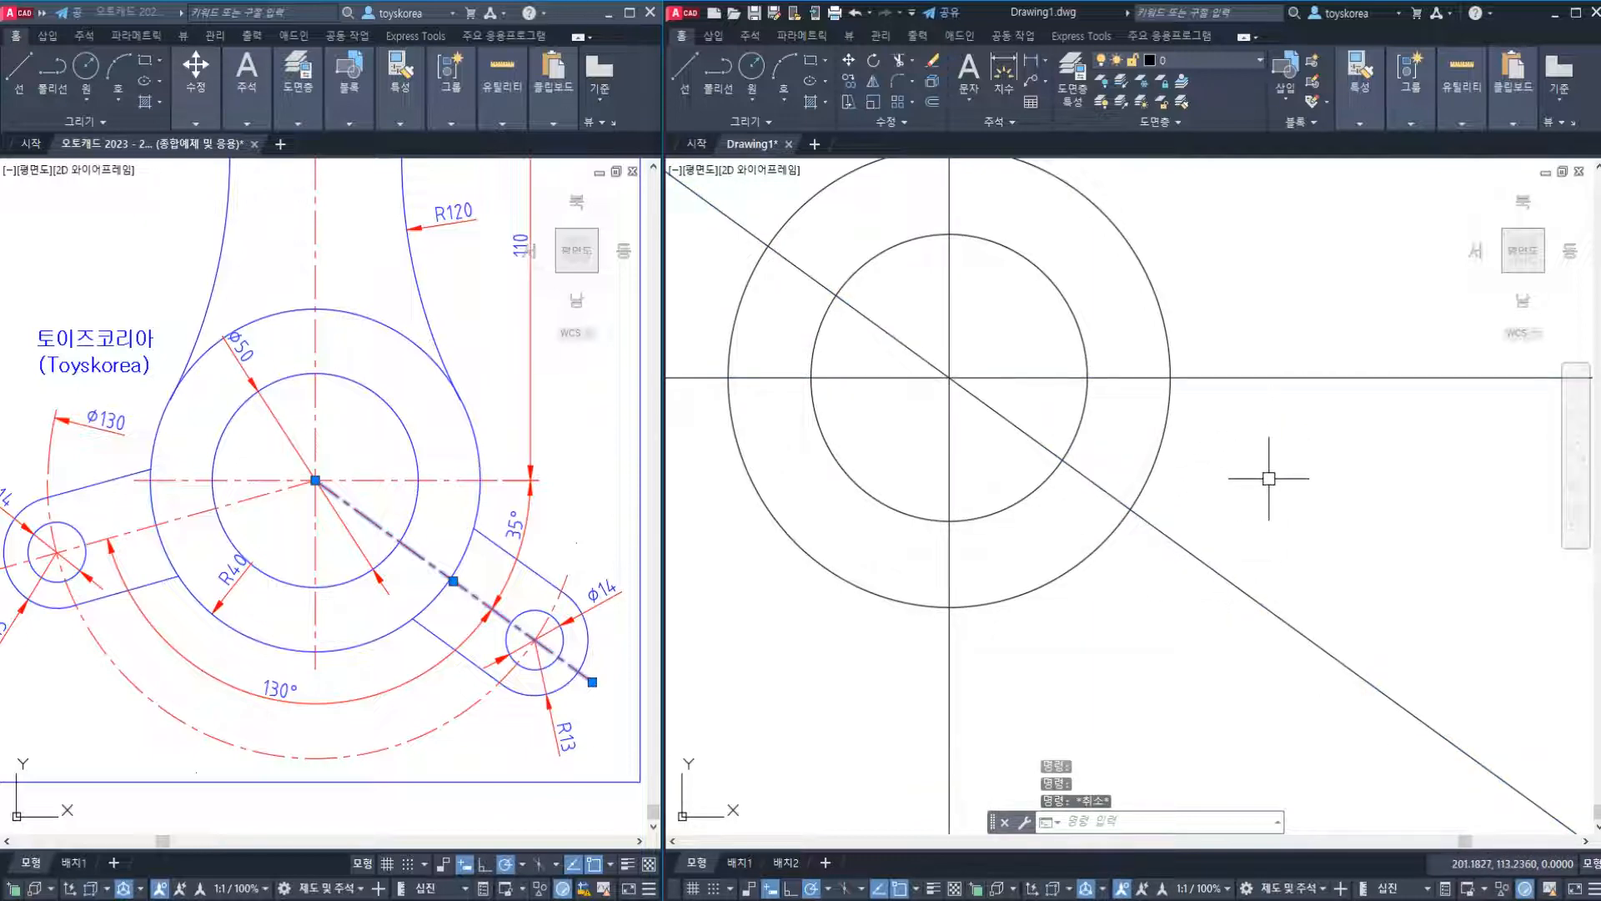
Following the reference's centre-line arc, draw a circle of diameter 130 at the common centre of the hub circles.
click(498, 699)
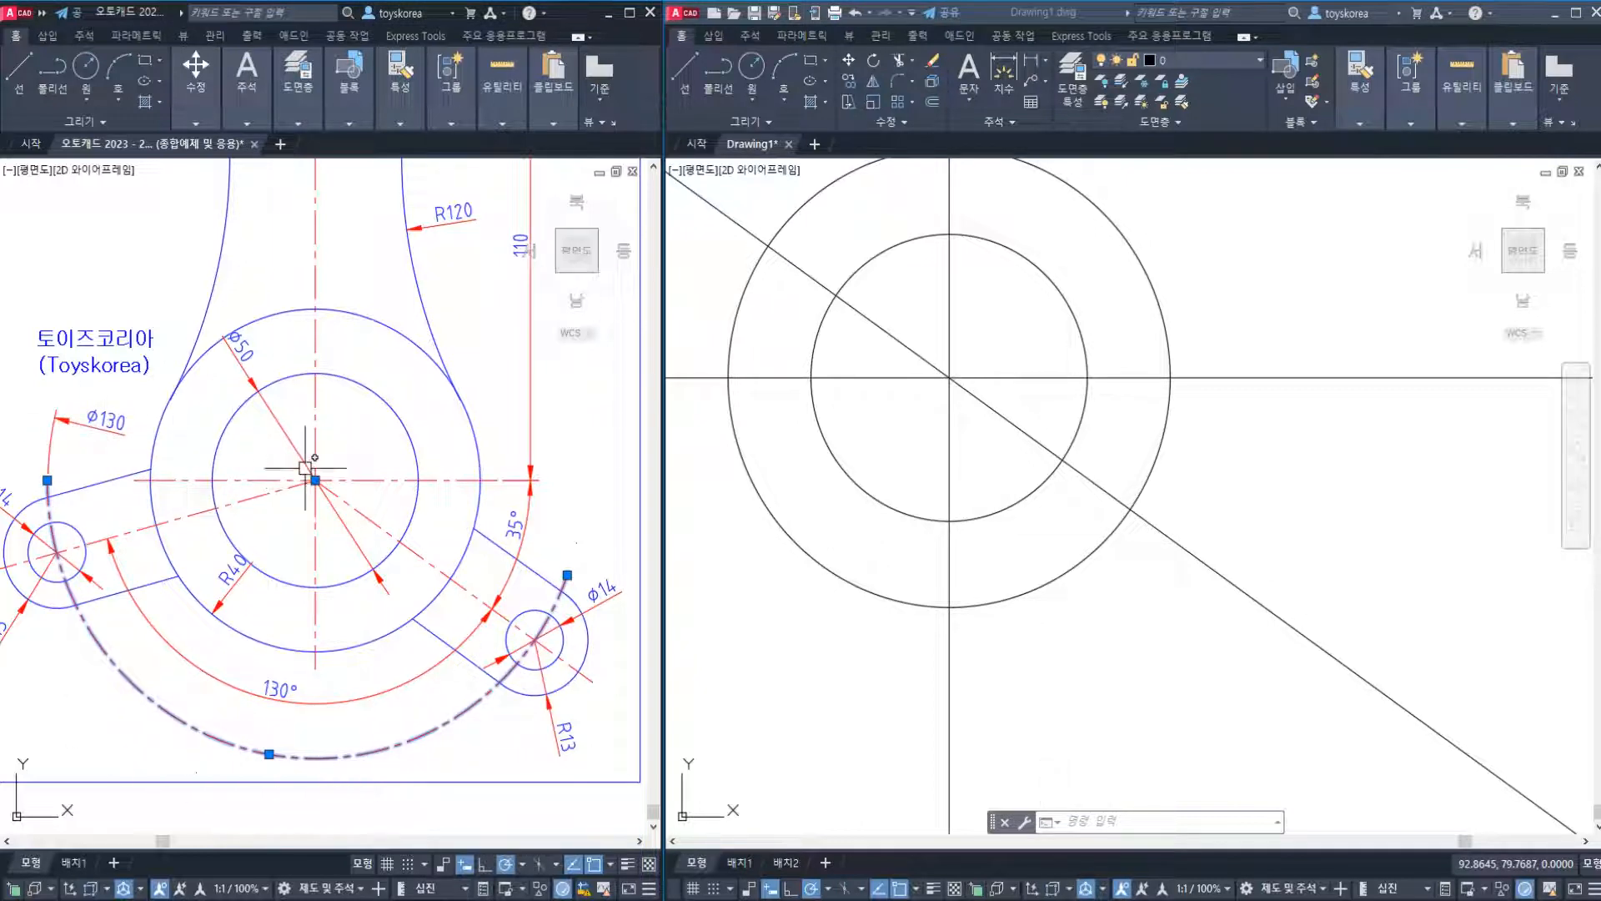
click(1049, 488)
key(Escape)
key(Escape)
middle_drag(1018, 491, 1036, 512)
text(c)
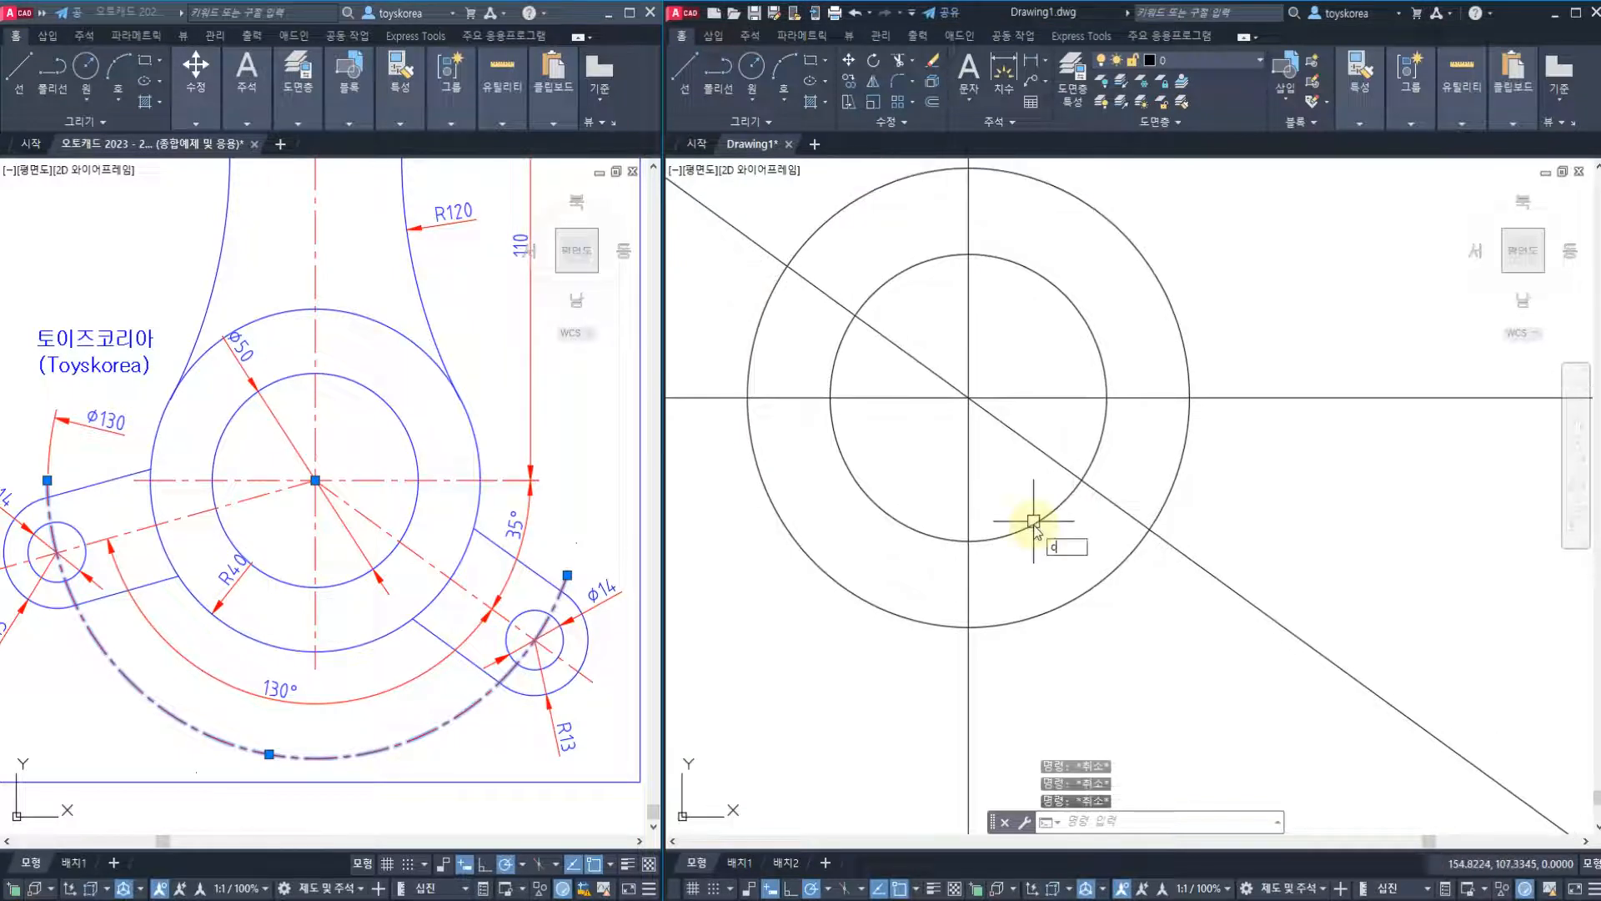
key(Return)
click(968, 398)
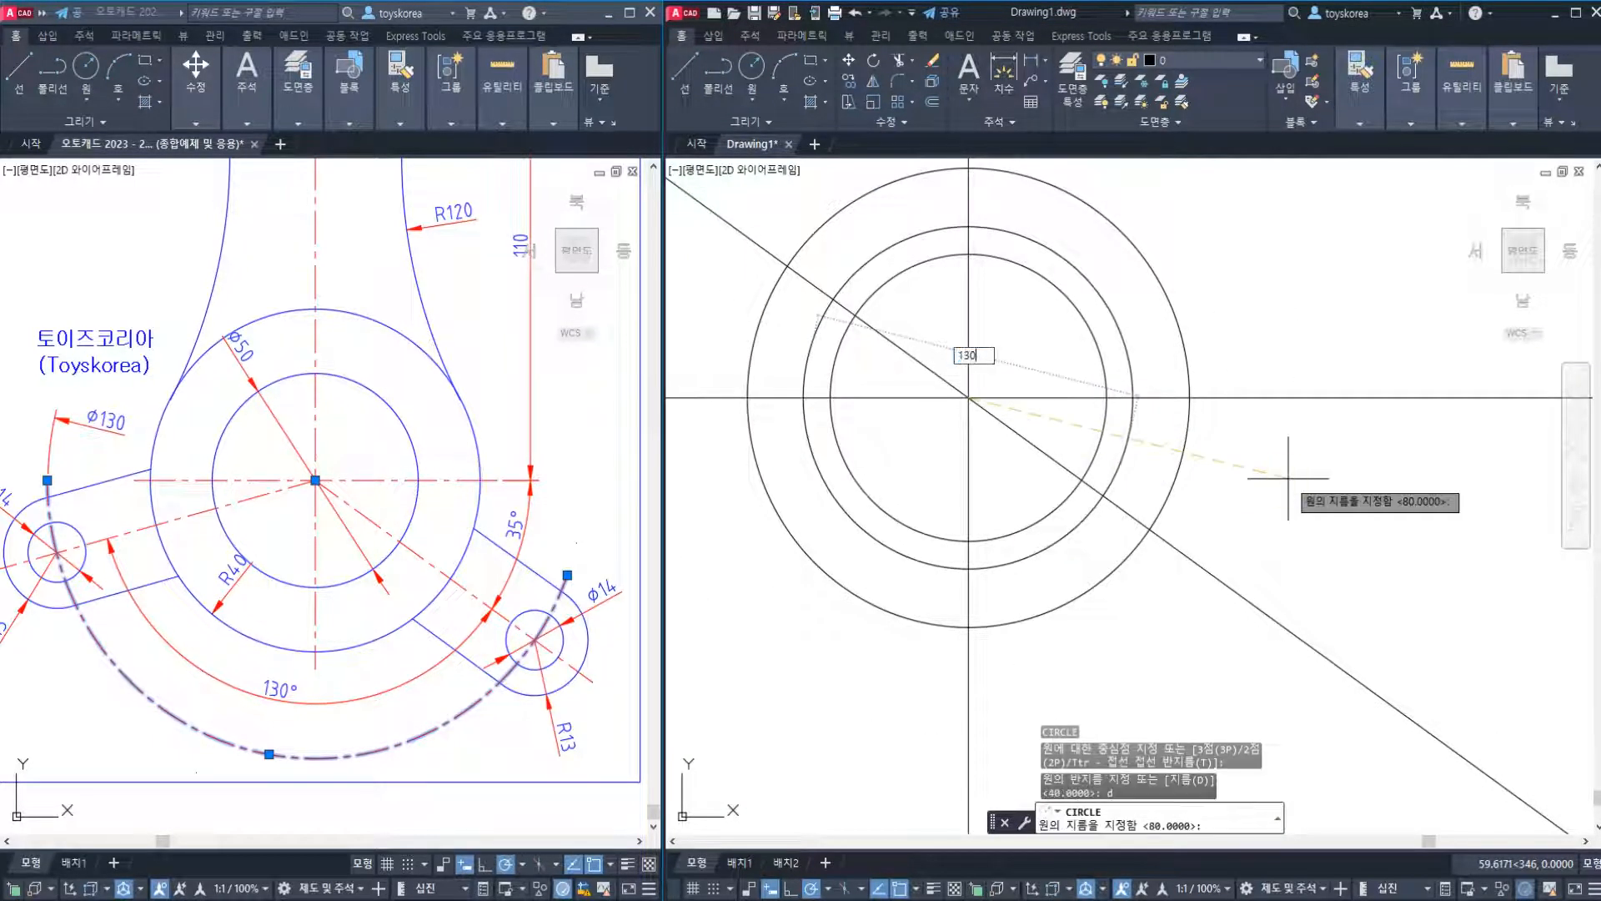
text(130)
key(Return)
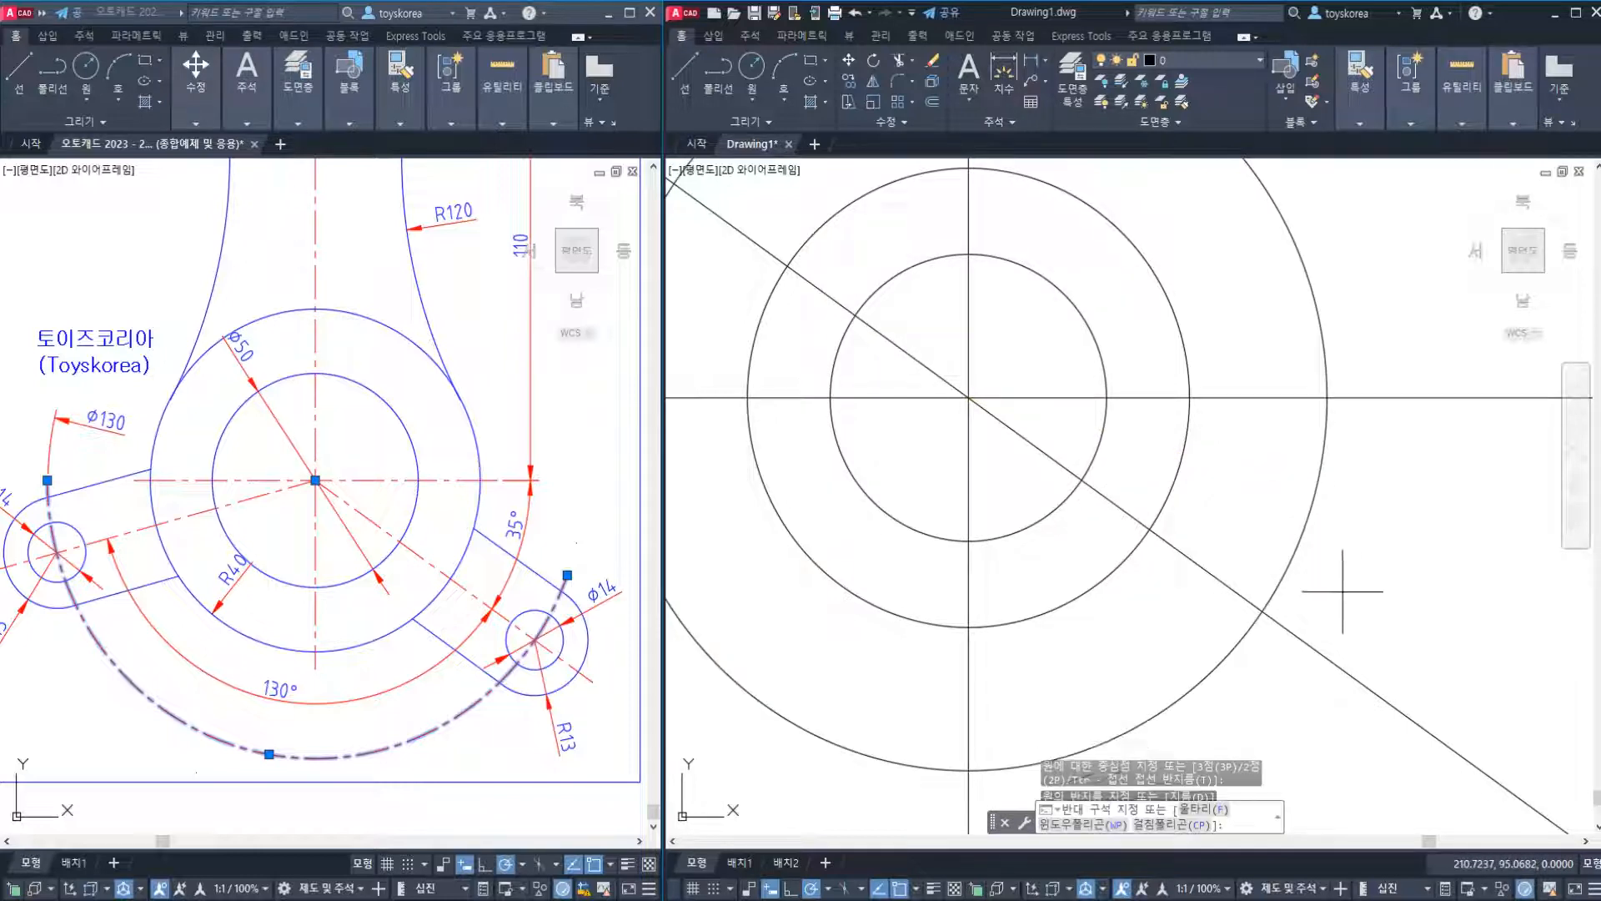
Highlight the 130 mm circle together with the angled XLine that crosses it.
click(1303, 635)
click(1297, 617)
click(1287, 563)
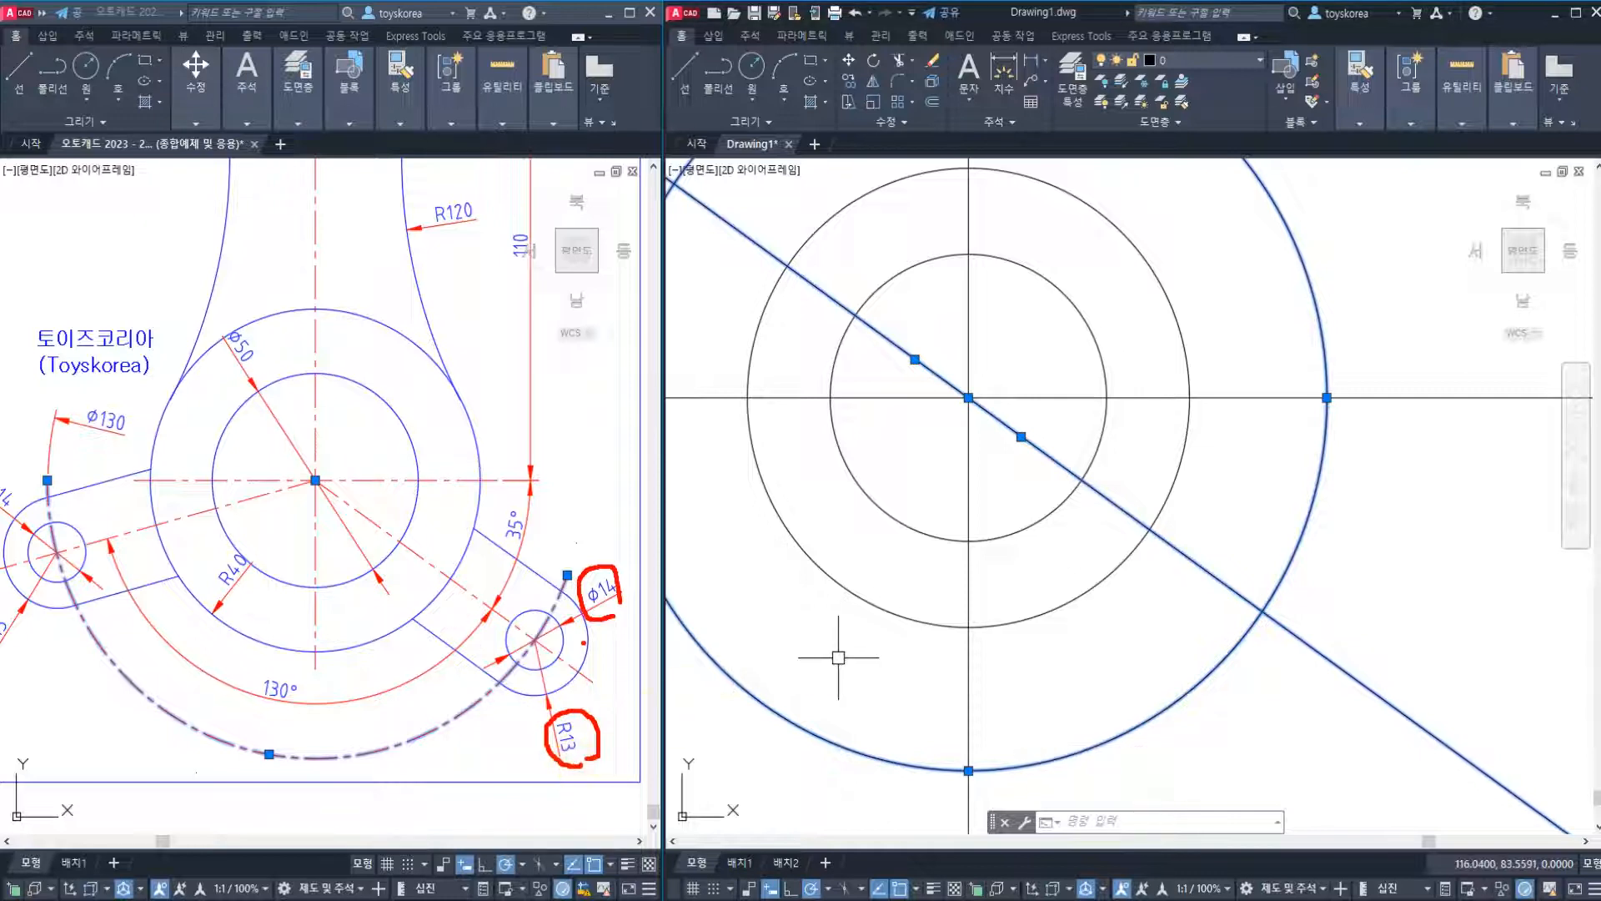
key(Escape)
Draw a circle of diameter 14 at the lower intersection of the angled XLine and the 130 mm circle.
scroll(1195, 649, down, 2)
scroll(1194, 649, up, 4)
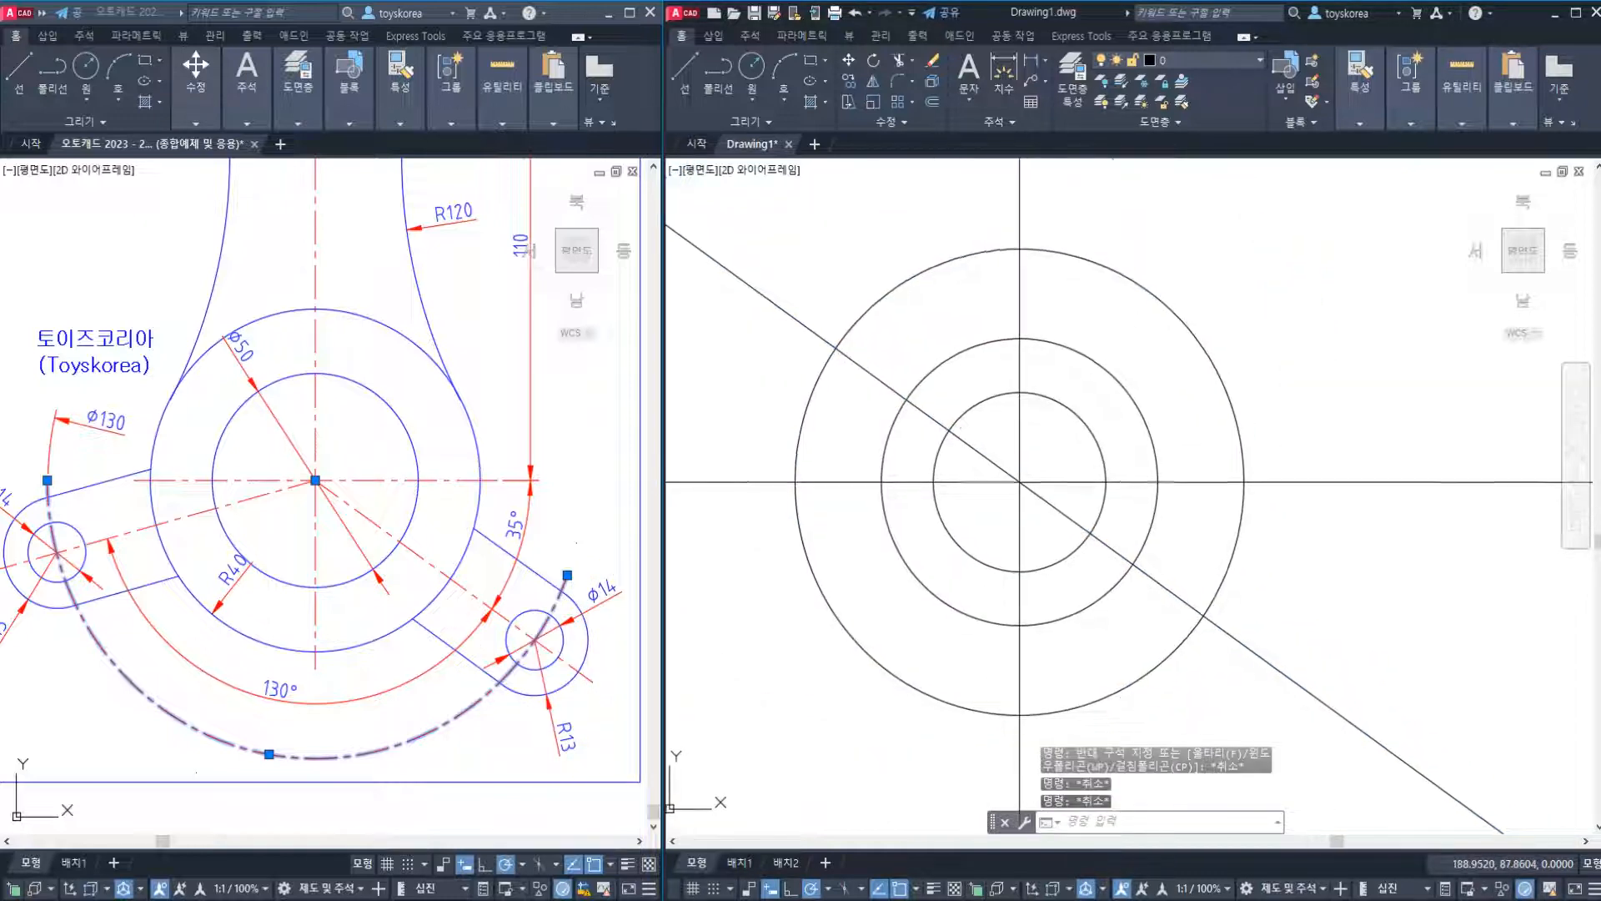
text(c)
key(Return)
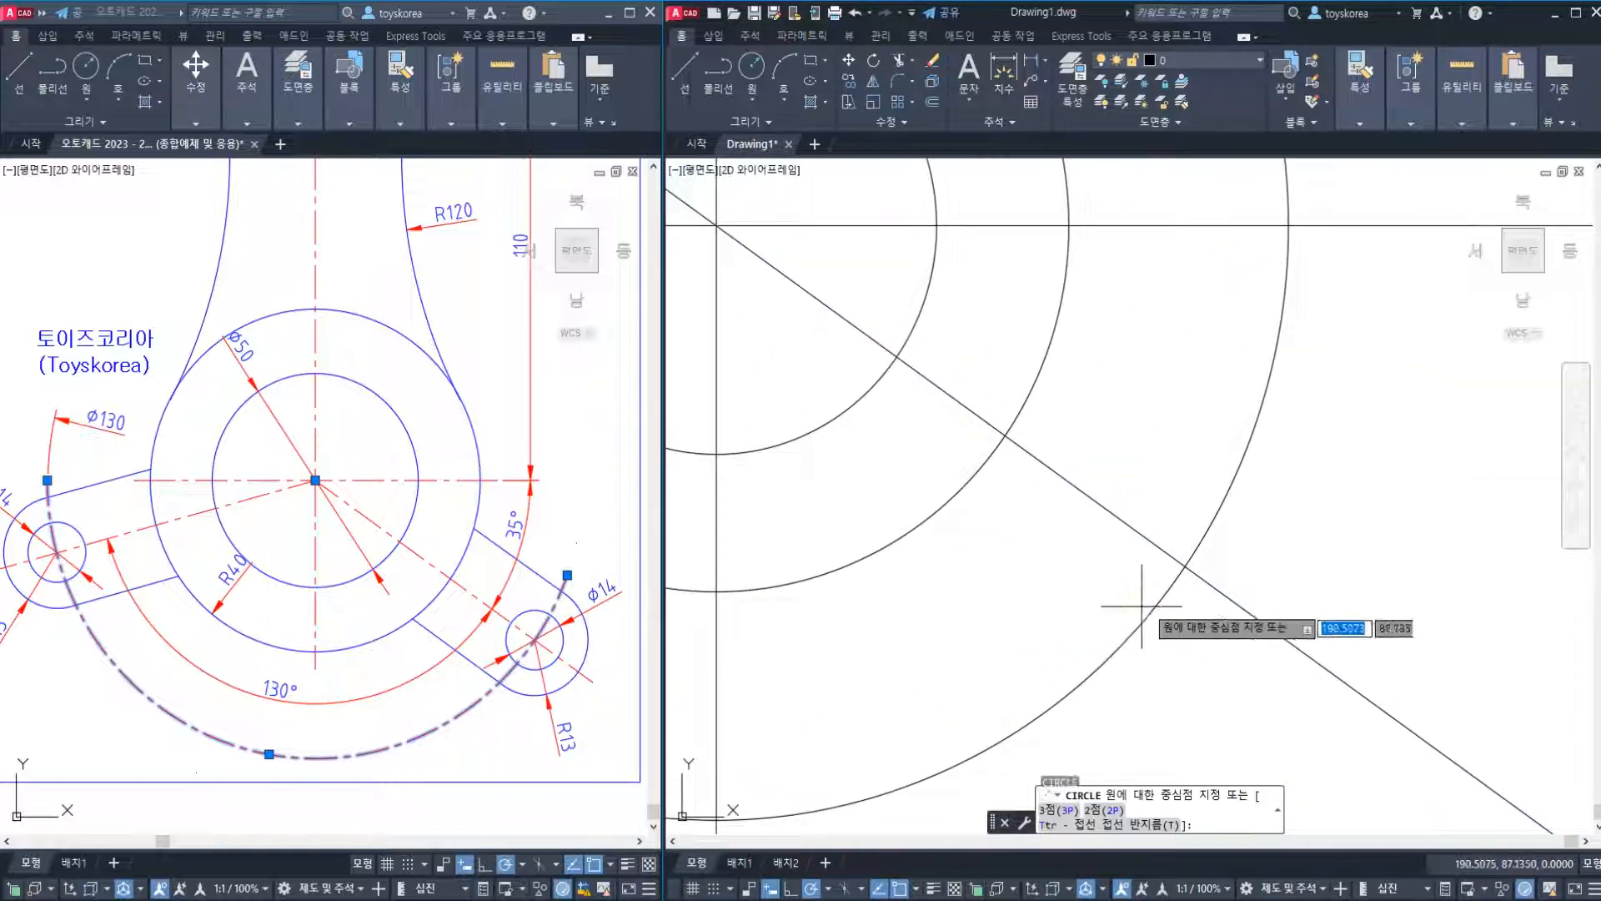
click(1183, 567)
text(d)
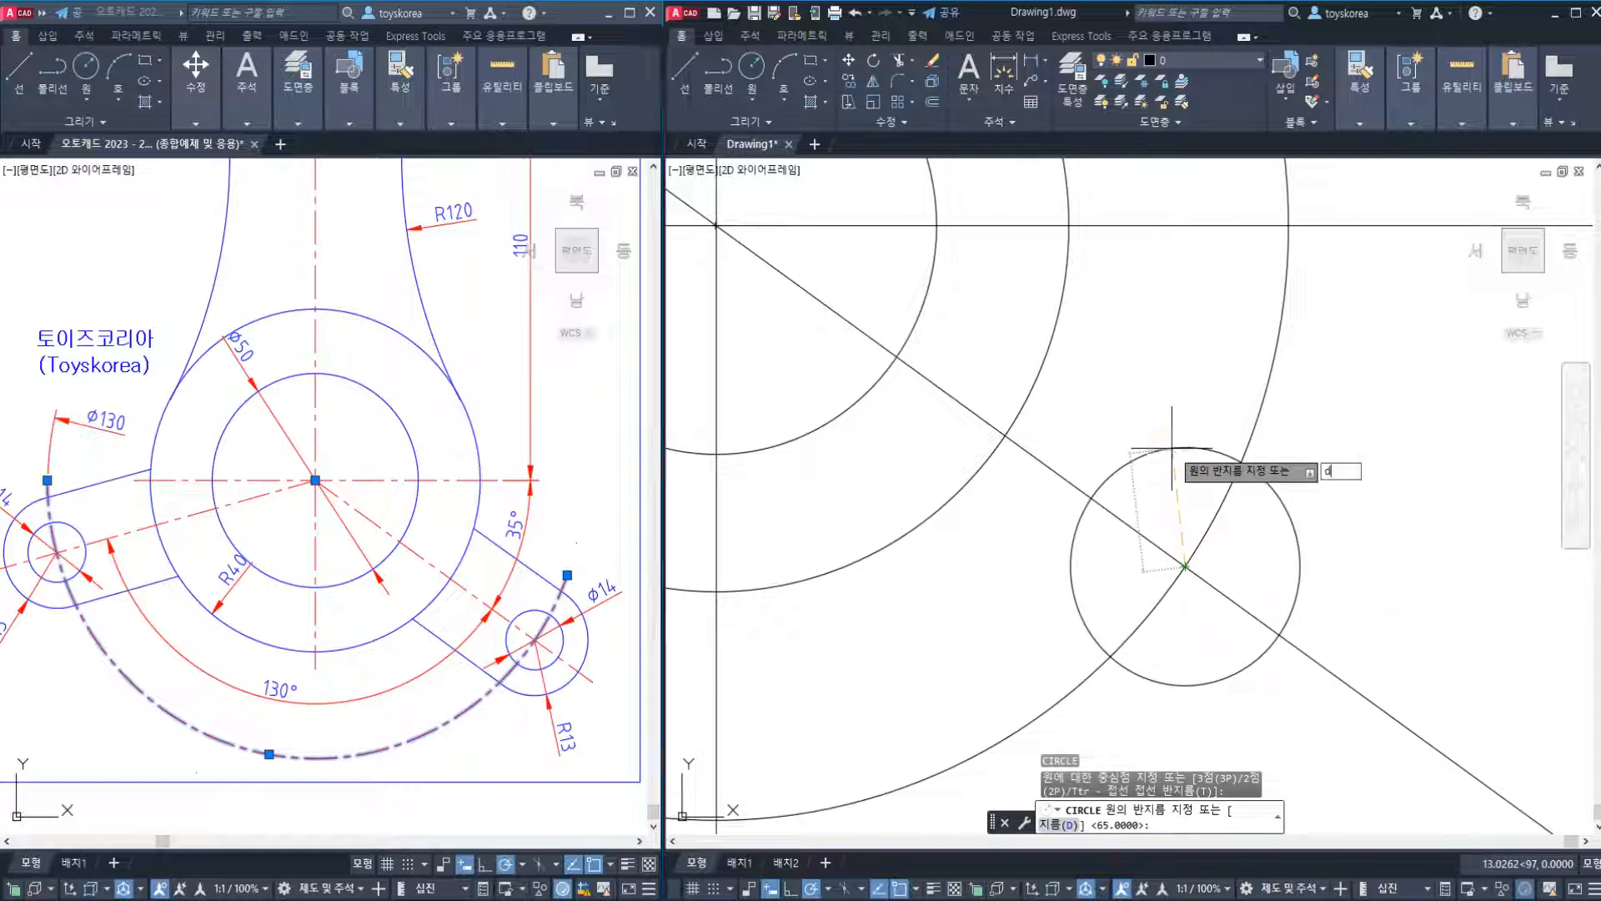
key(Return)
key(Return)
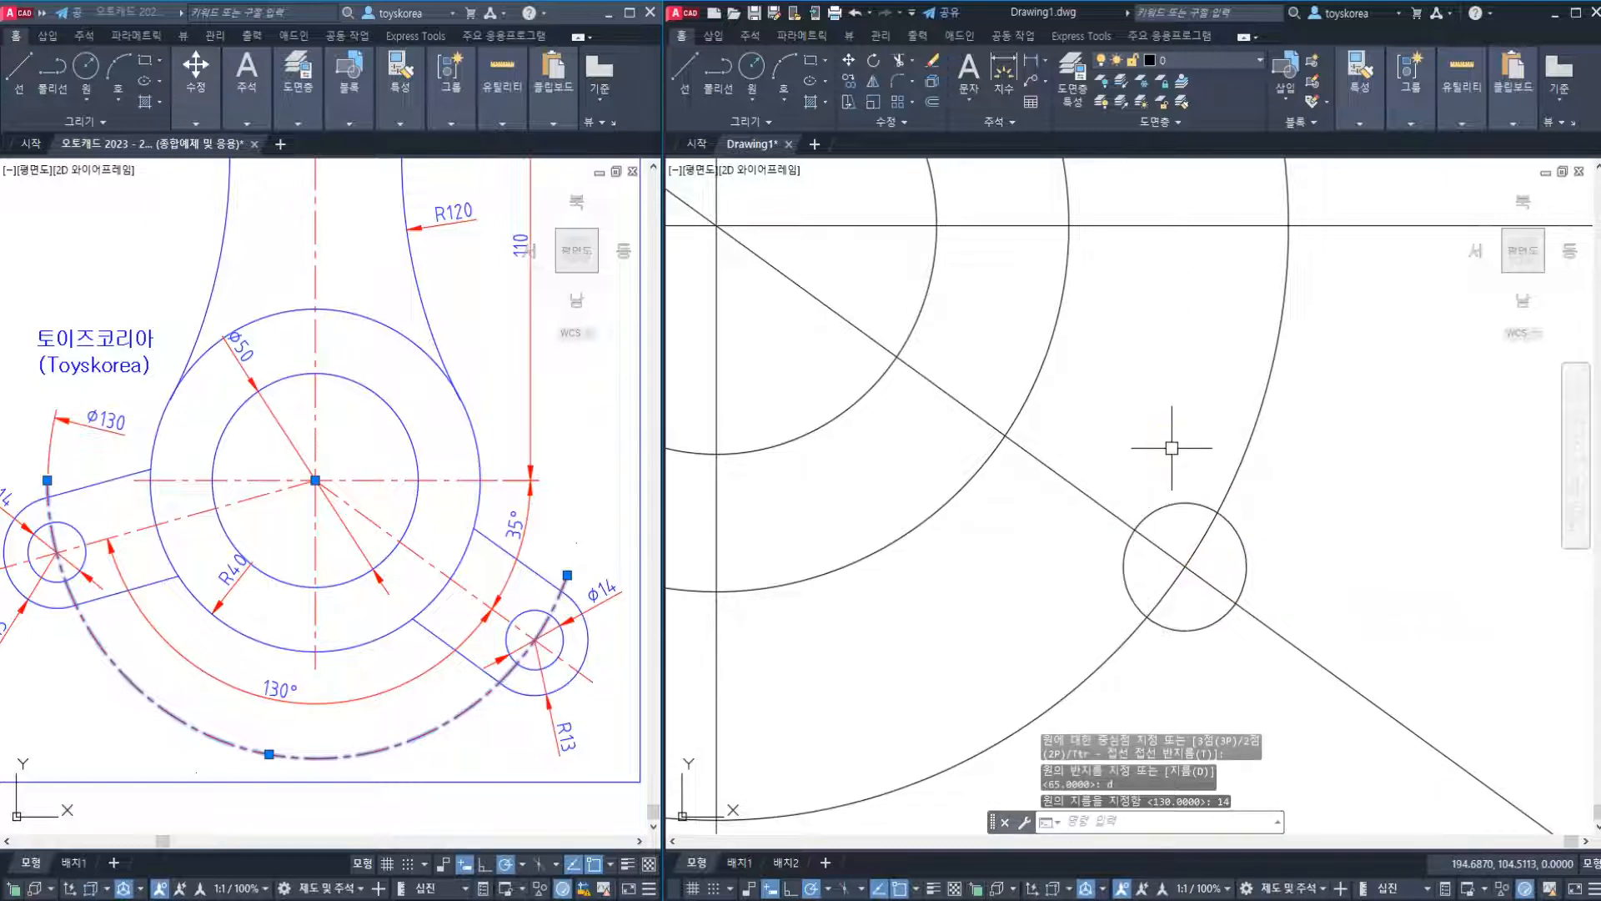
Draw a circle of radius 13 concentric with the 14 mm hole at the arm's end.
key(Return)
click(1183, 567)
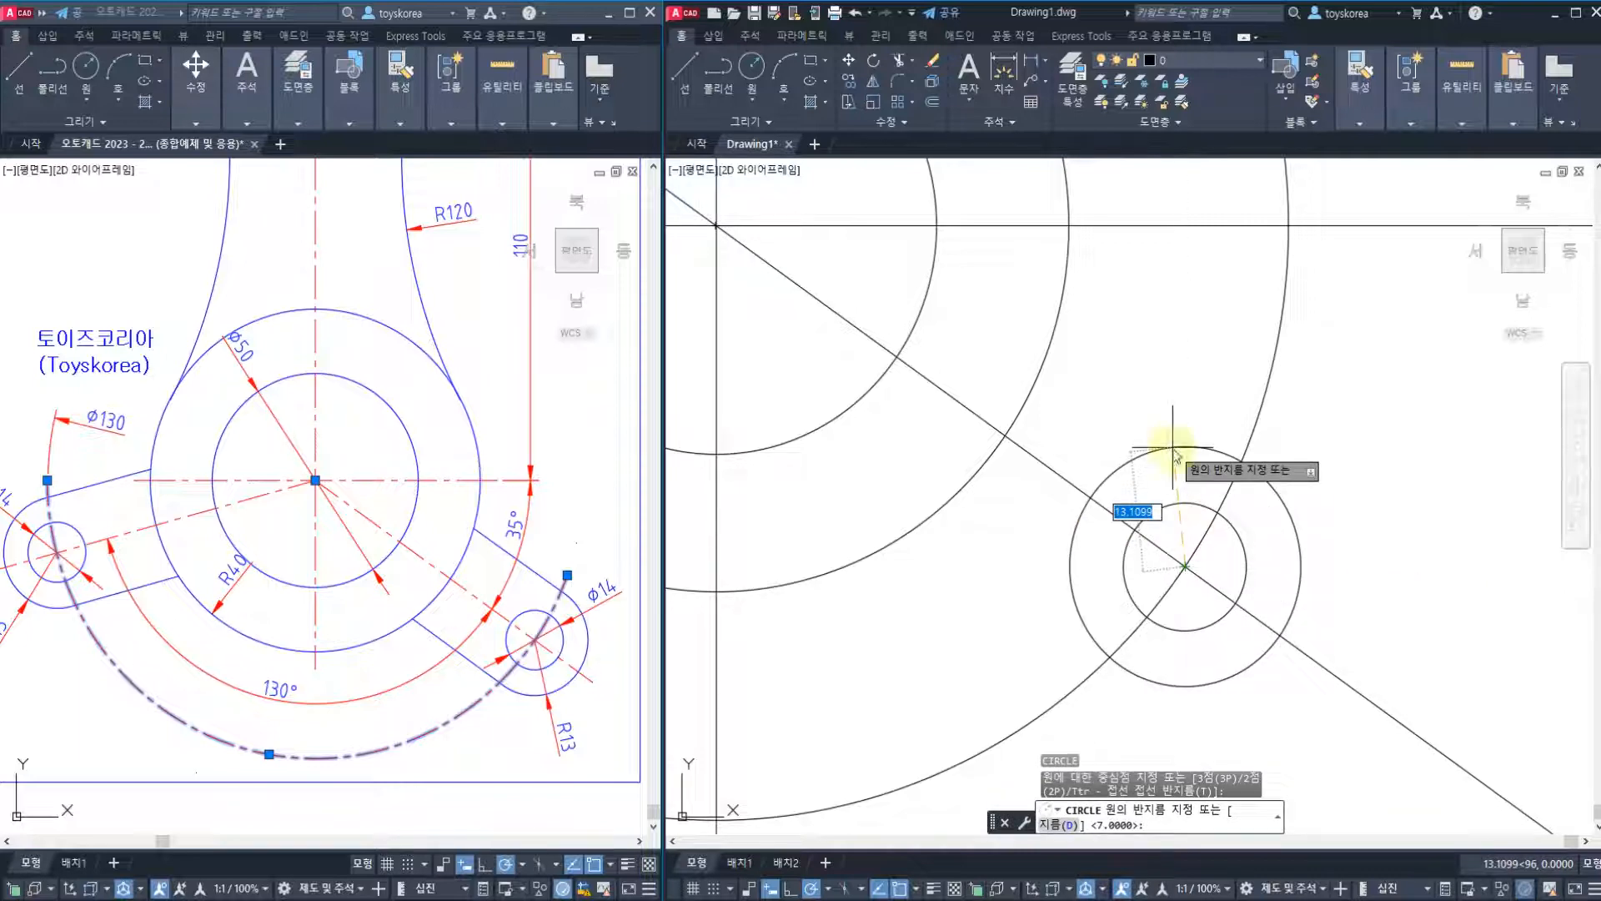
text(13)
key(Return)
Add a radius dimension to the arm end's outer circle and a diameter dimension to its inner hole.
scroll(1172, 448, down, 2)
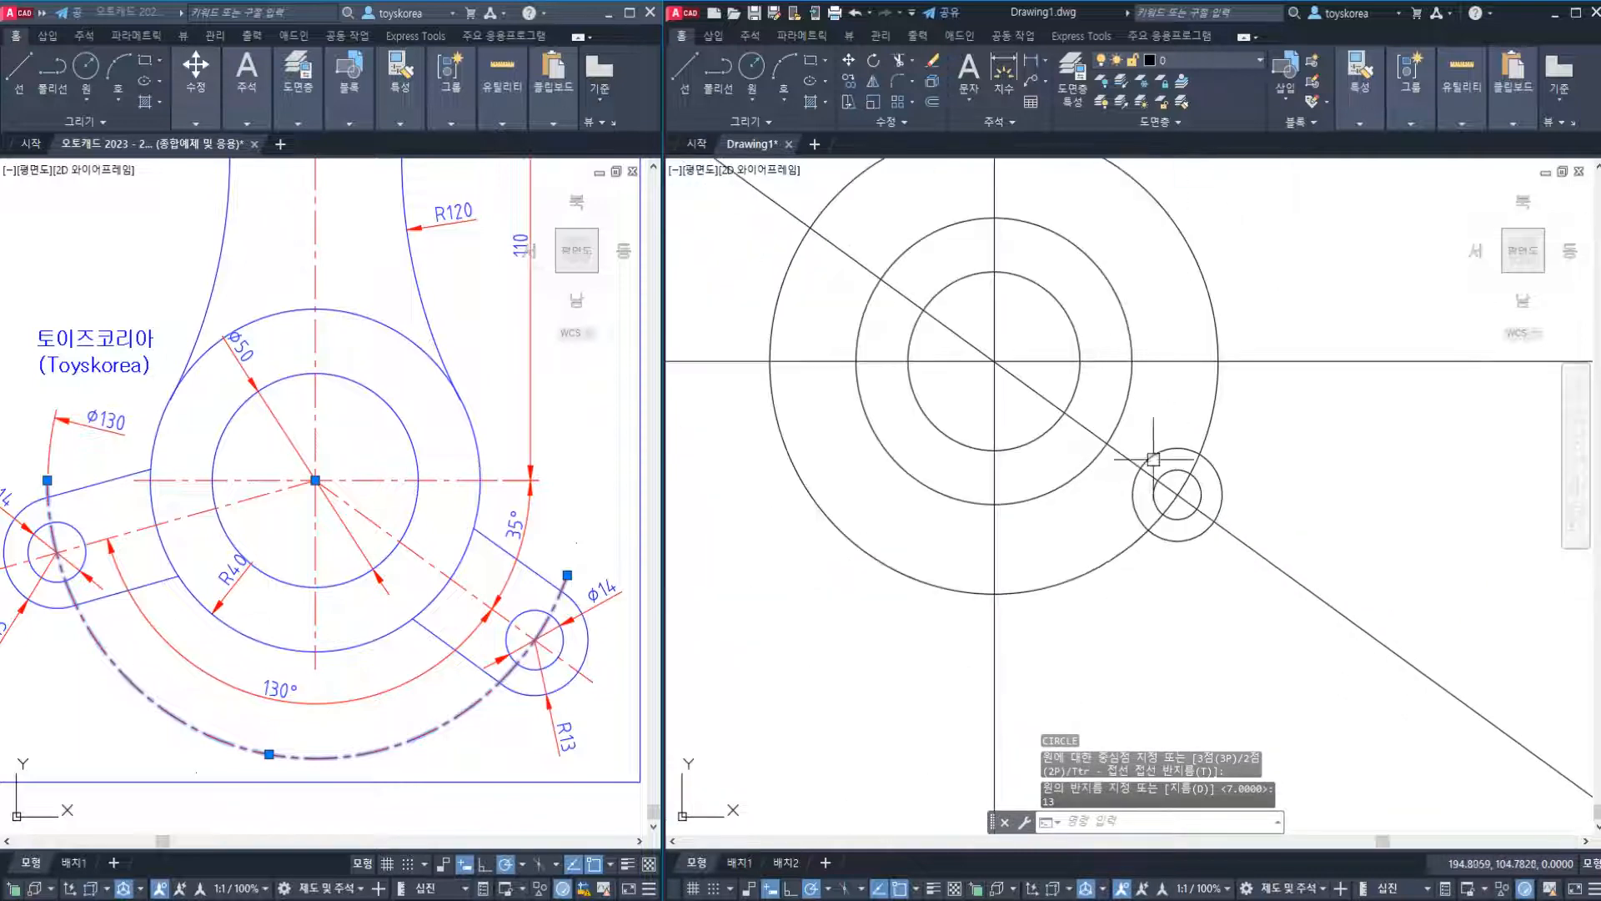
middle_drag(1100, 493, 1038, 602)
text(dr)
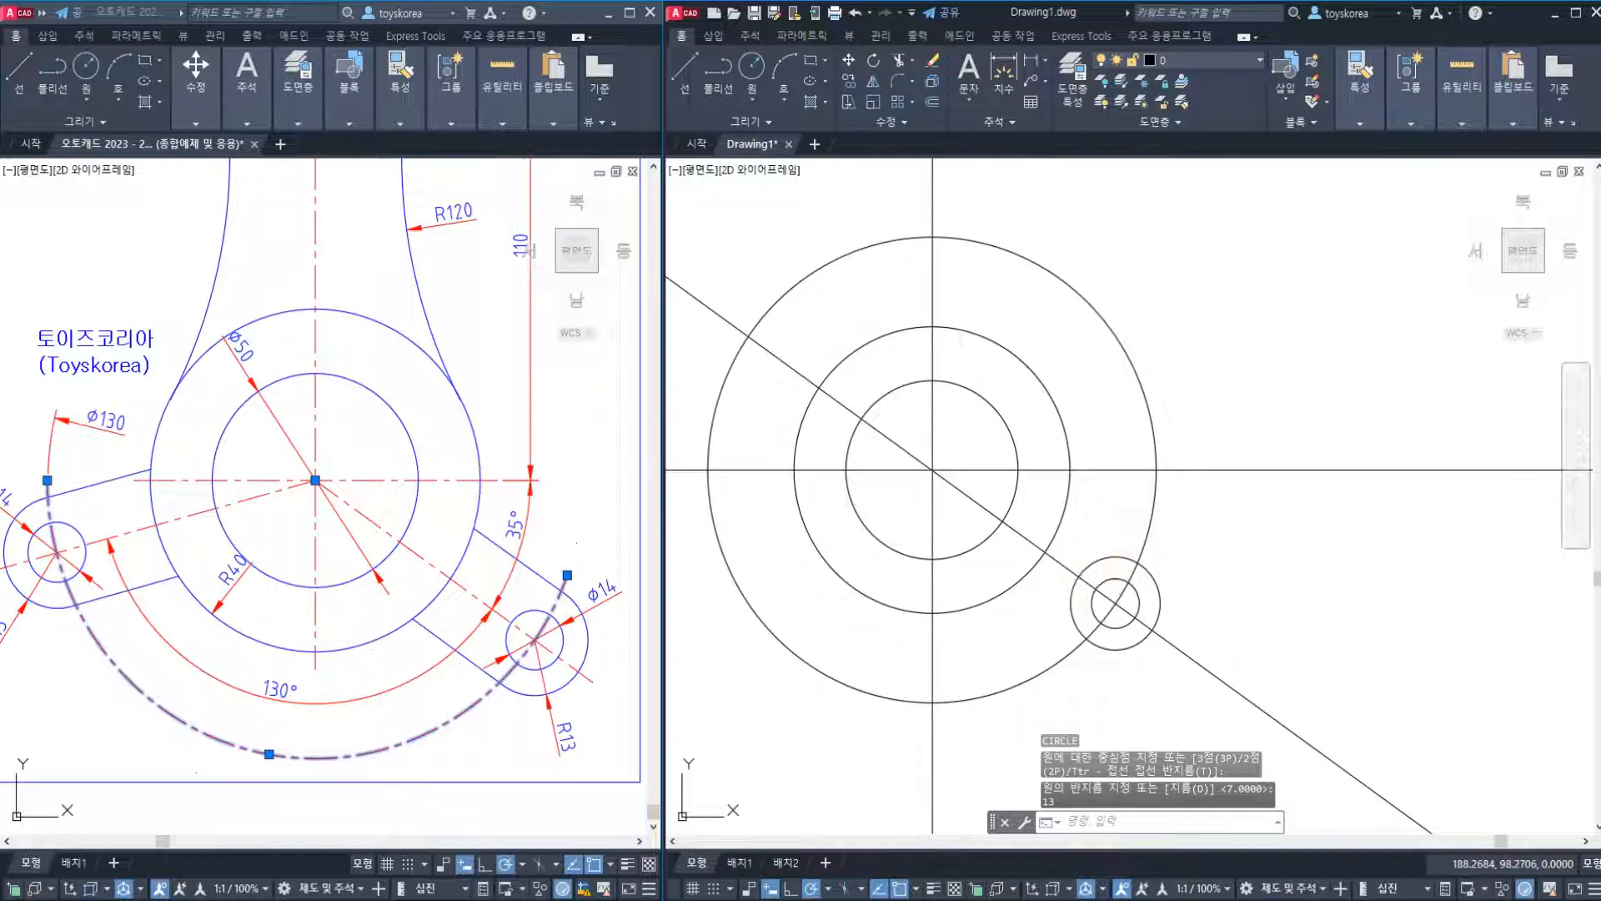
text(a)
key(Return)
click(1155, 583)
scroll(1163, 588, up, 2)
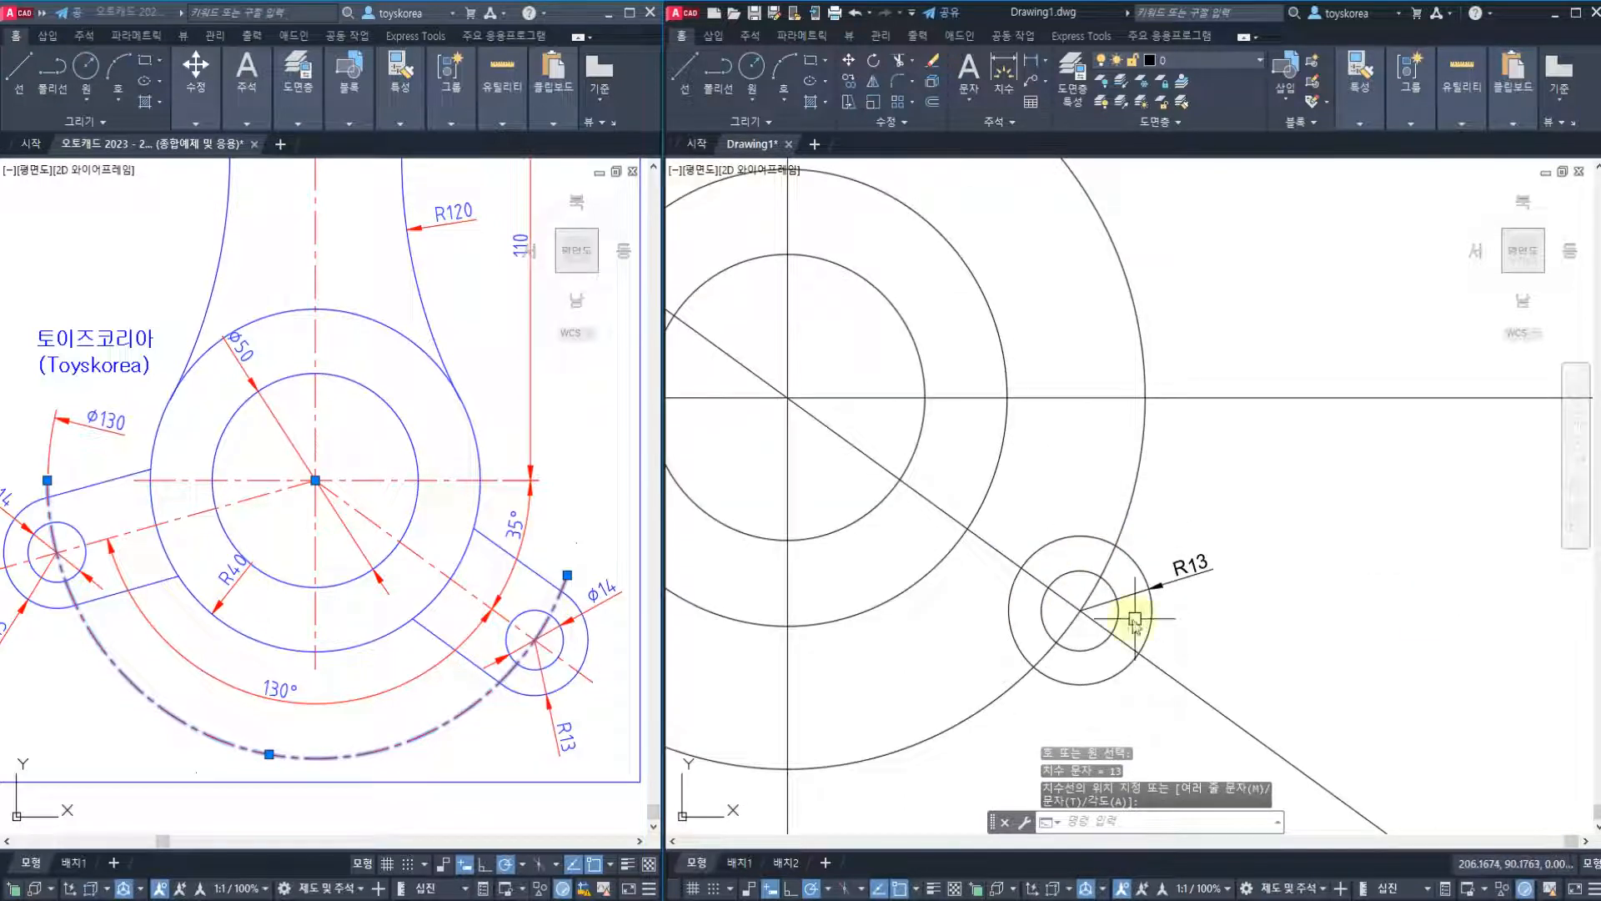
click(1135, 619)
text(ddi)
key(Return)
click(1099, 646)
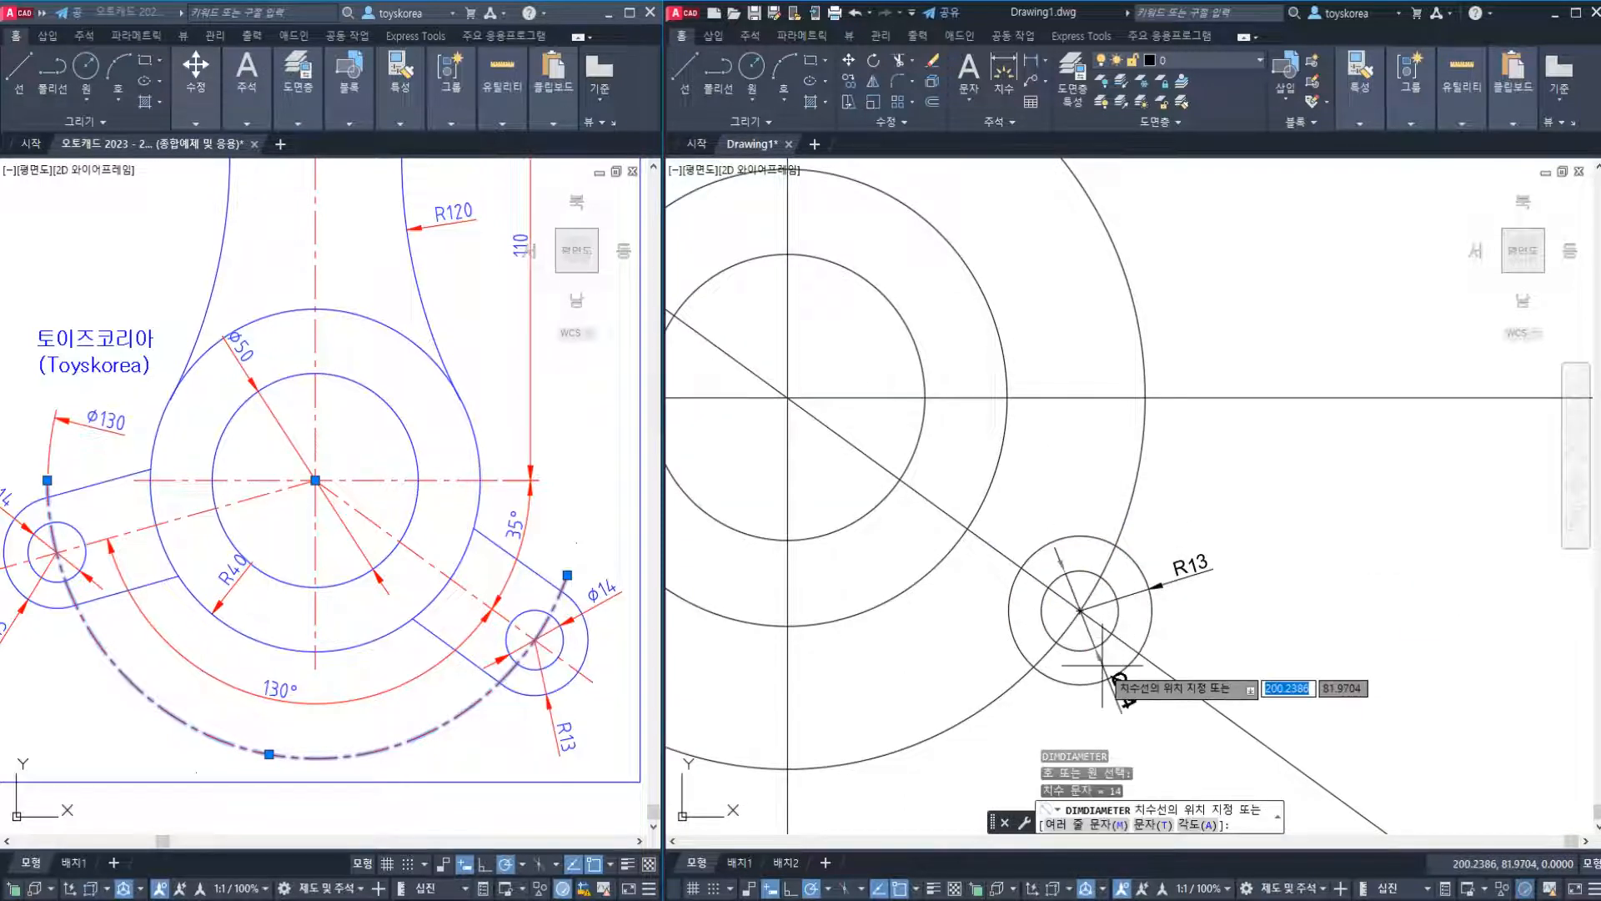
click(1102, 664)
Undo the diameter and radius dimensions on the arm end's two circles.
key(ctrl+z)
key(ctrl+z)
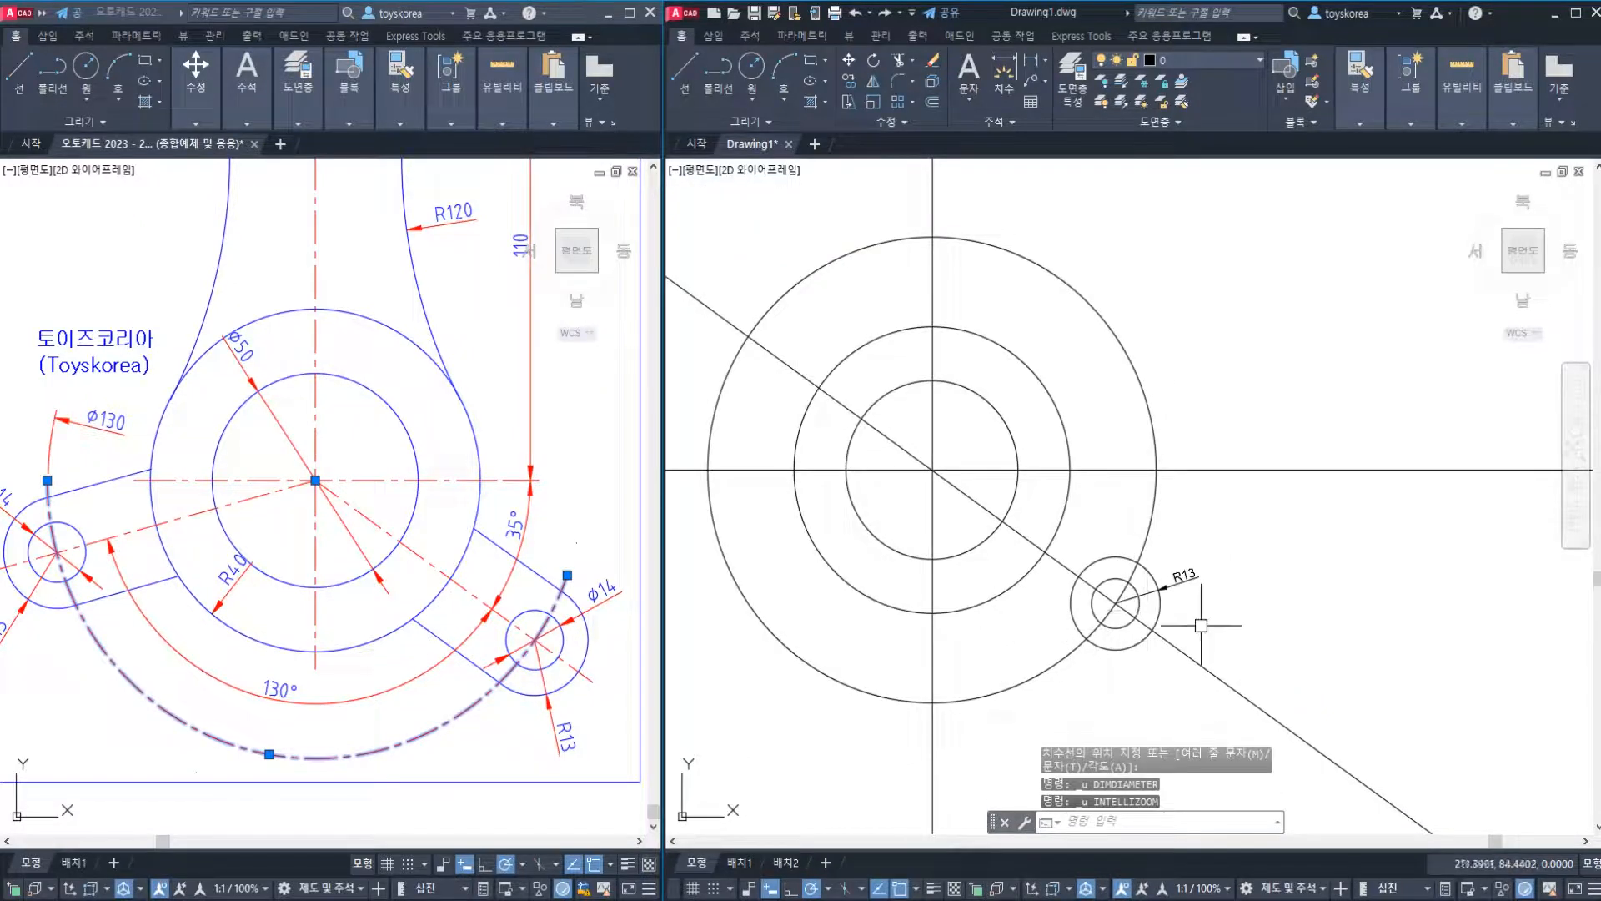
key(ctrl+z)
scroll(1082, 601, up, 2)
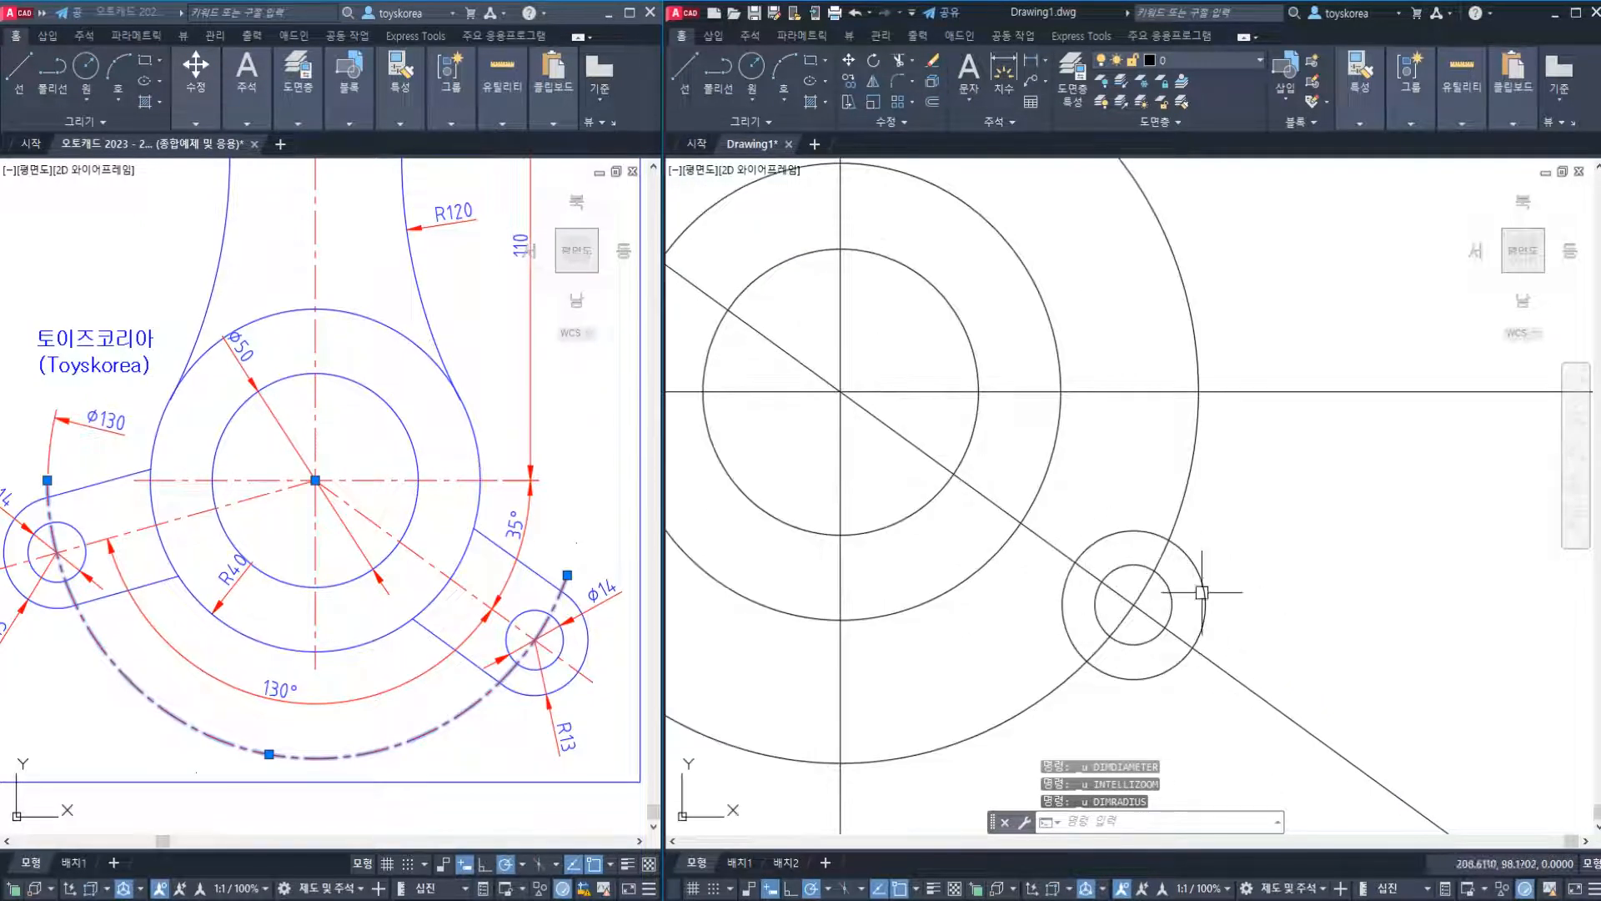
key(Escape)
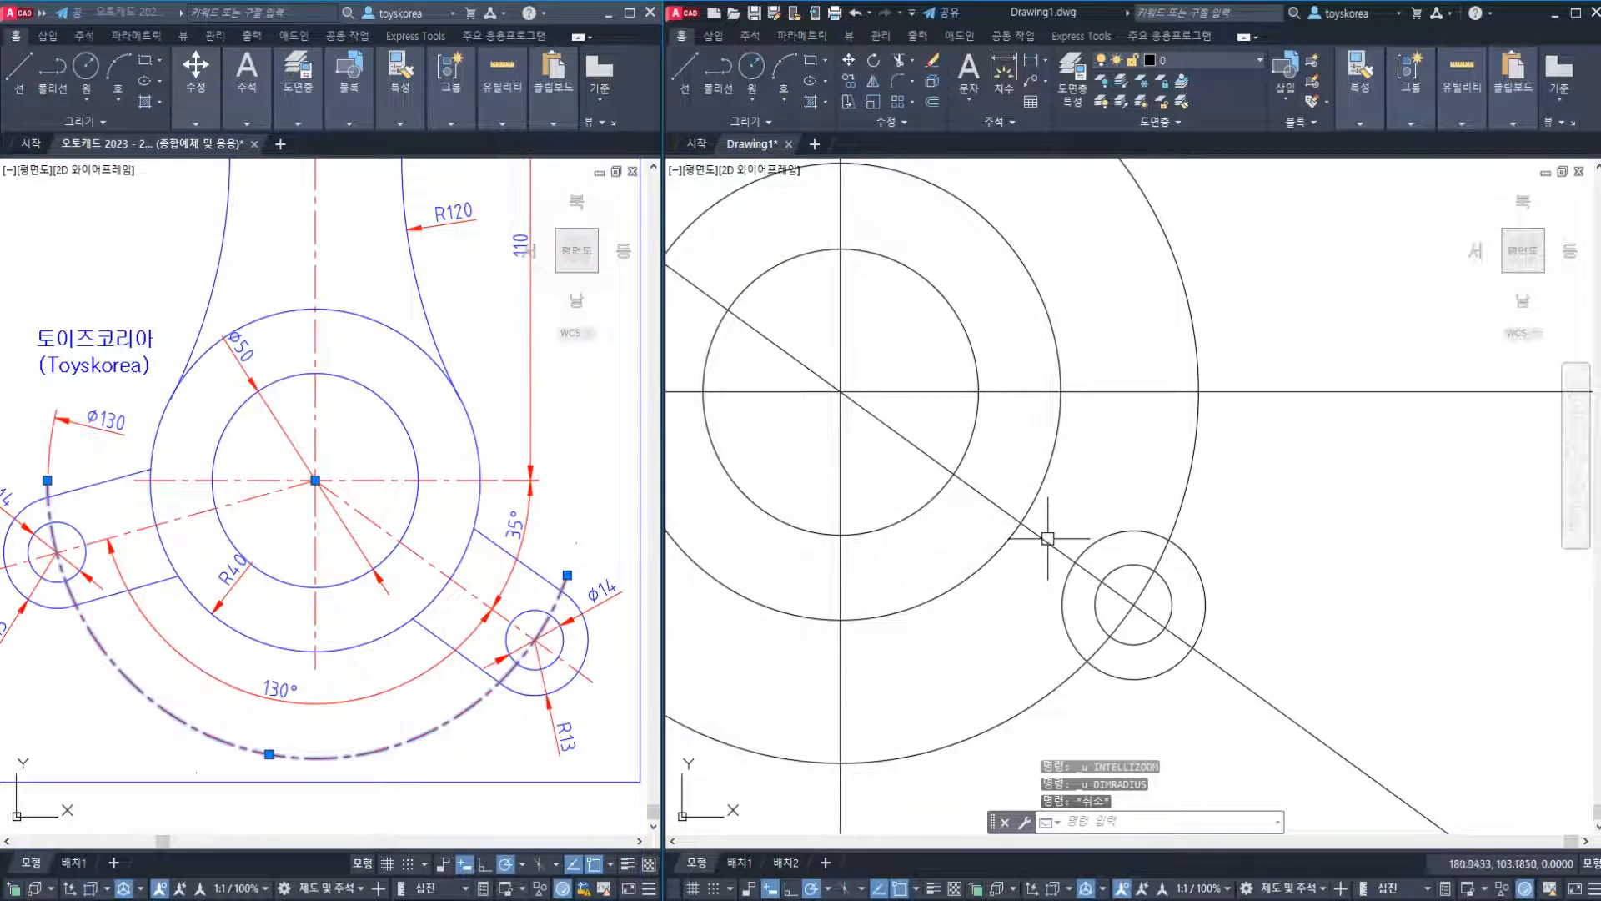
Highlight the 35° arm's two straight edges in the reference drawing, along with the parallel centre line between them.
click(527, 574)
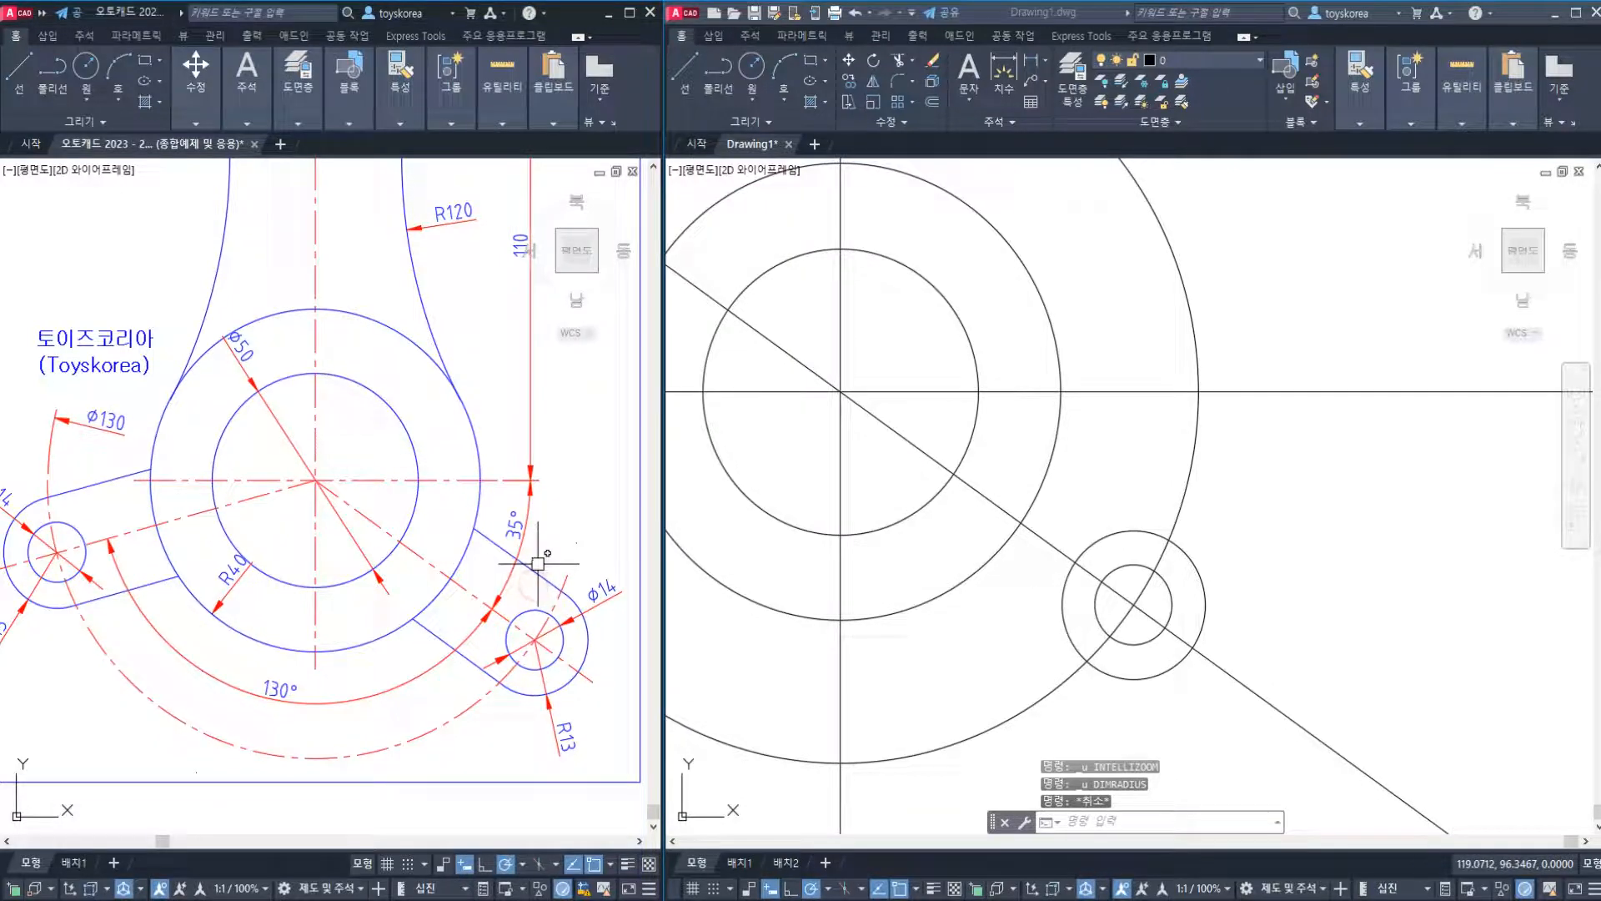
click(476, 663)
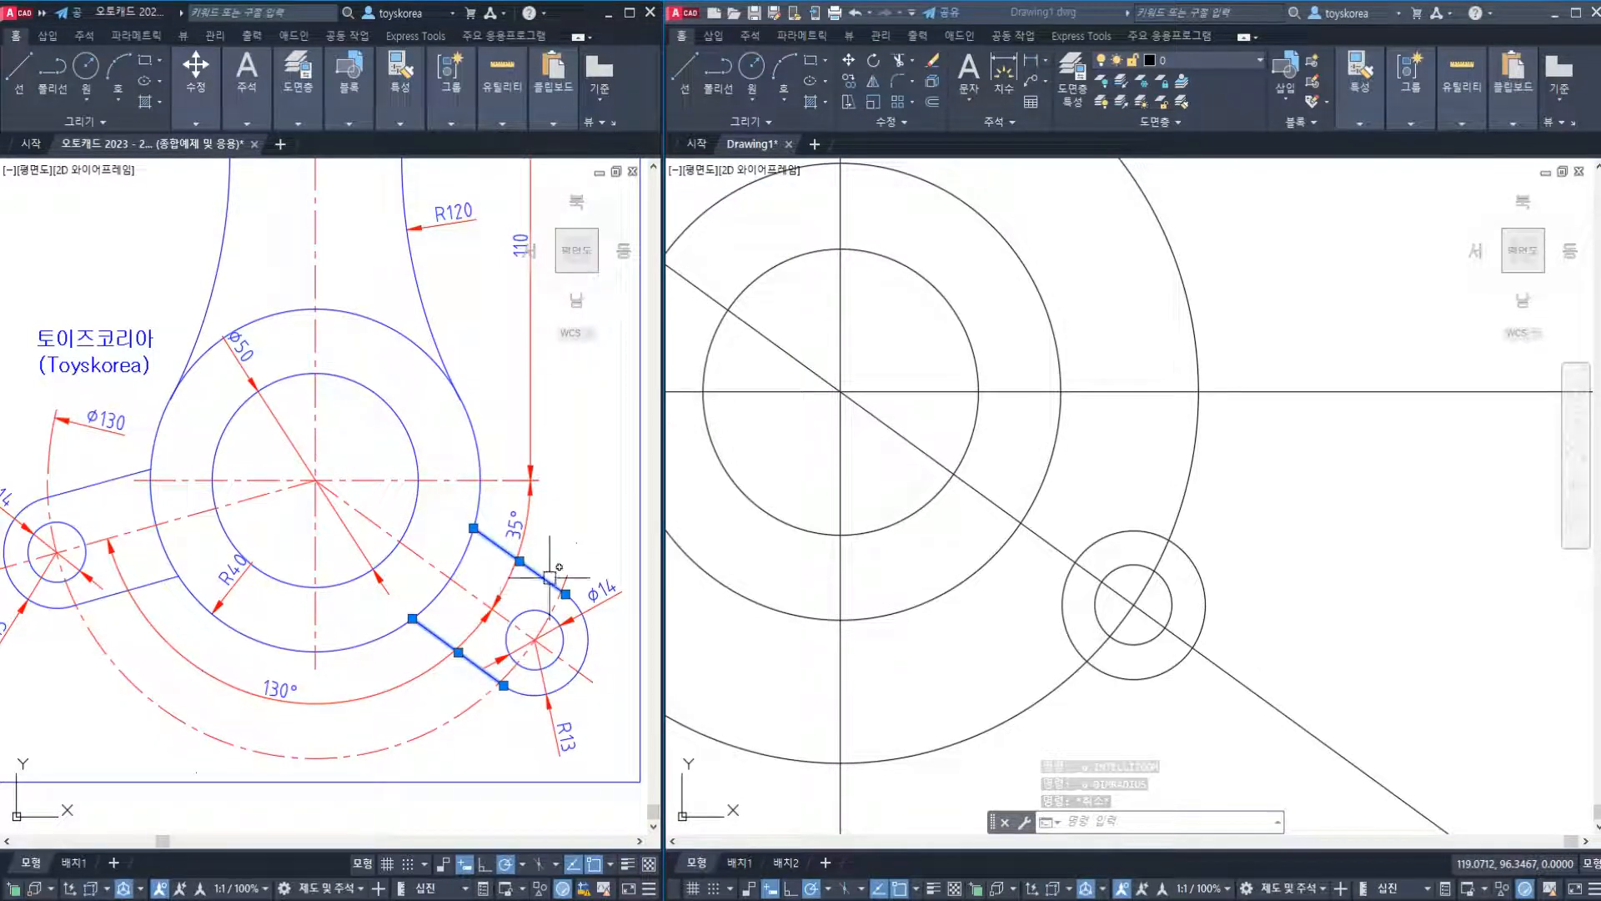
key(Escape)
click(470, 594)
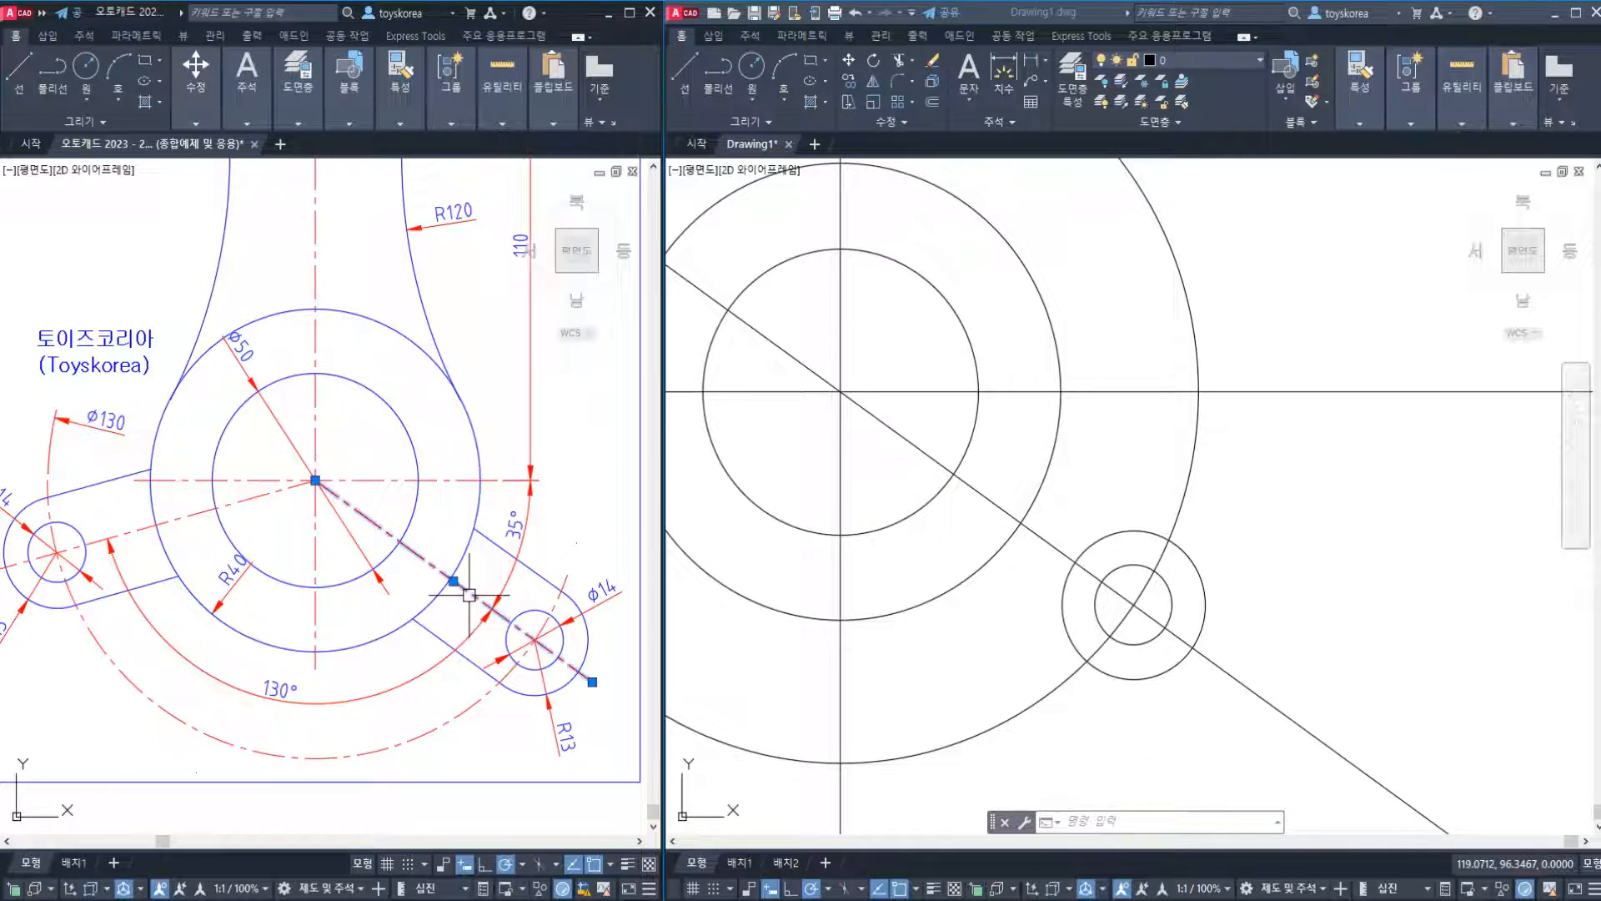
click(530, 568)
click(433, 634)
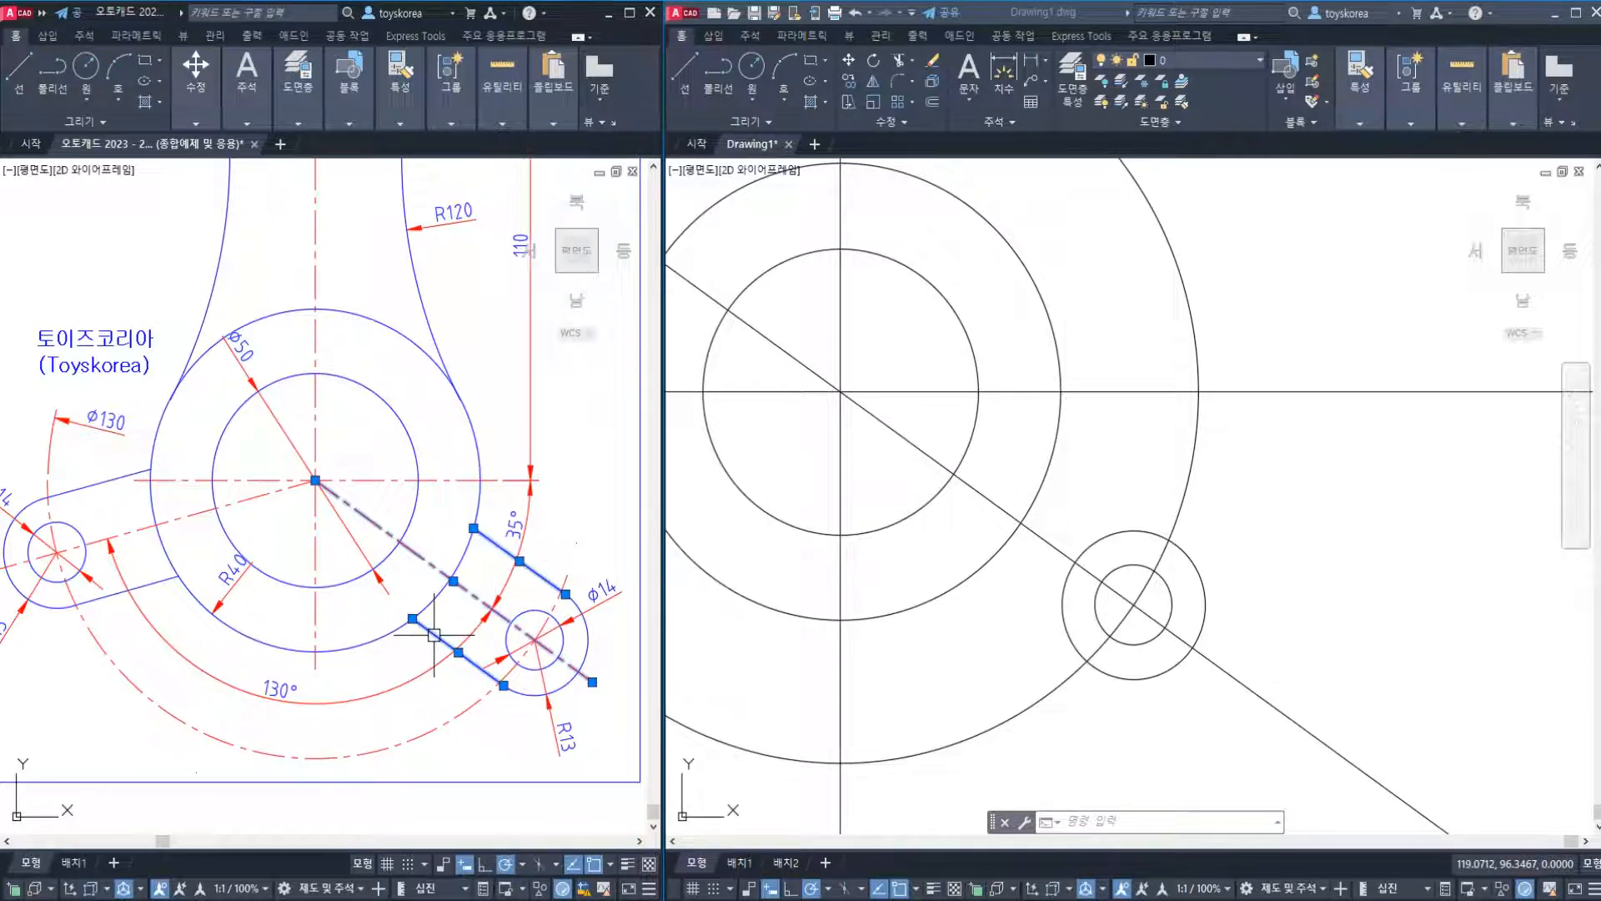
Highlight the 35° arm's rounded end arc and its two adjoining straight edges in the reference drawing.
scroll(533, 659, up, 2)
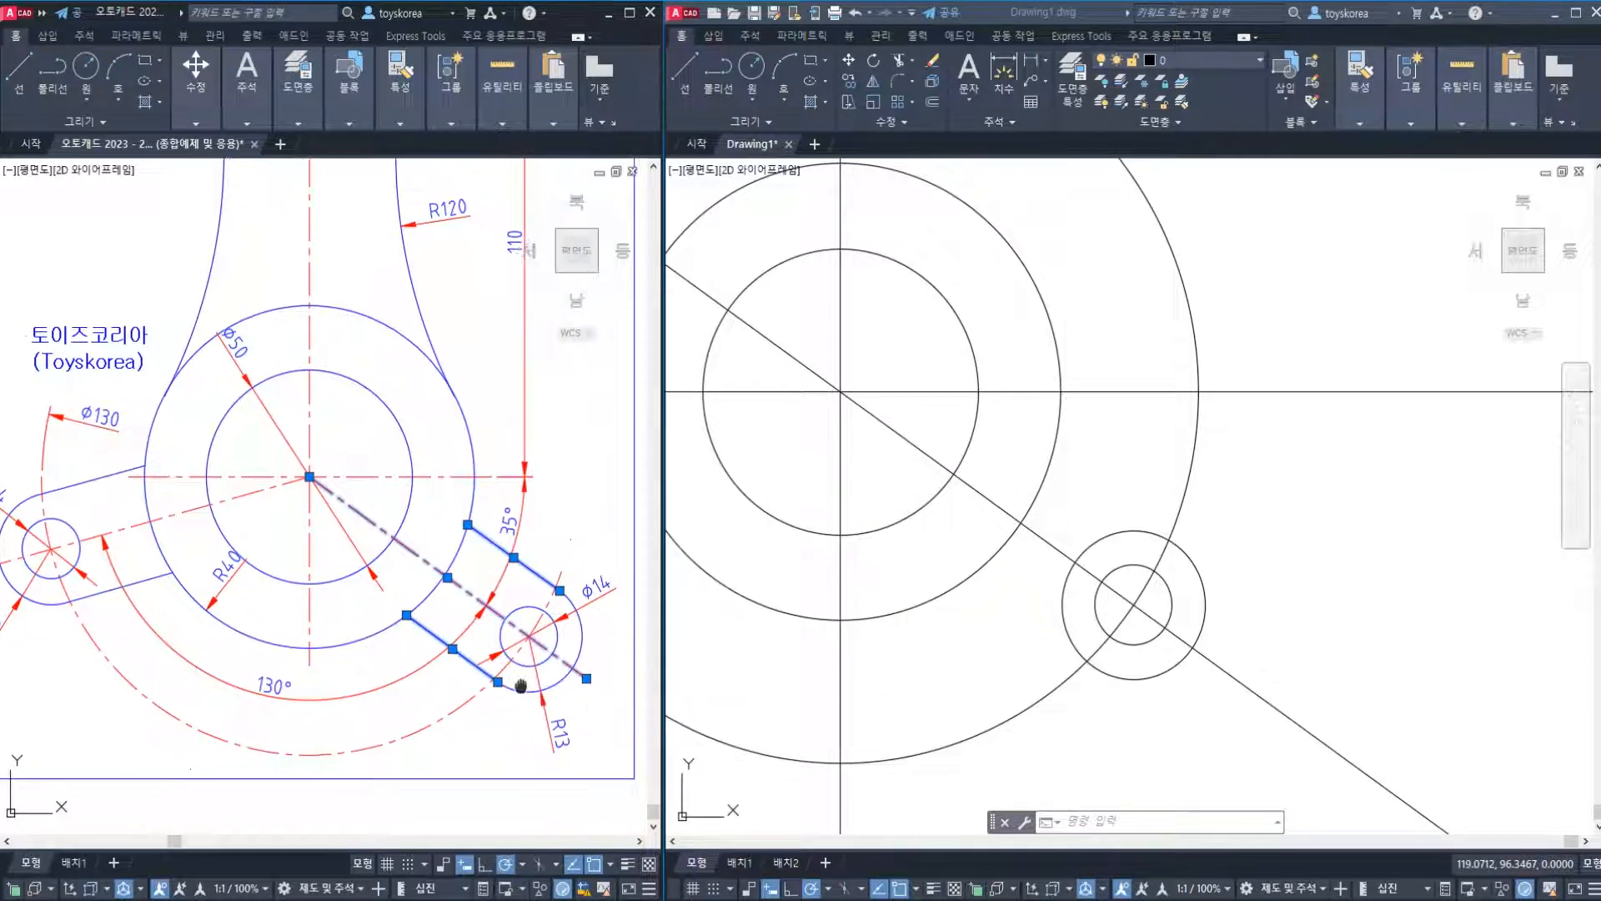
key(Escape)
click(575, 552)
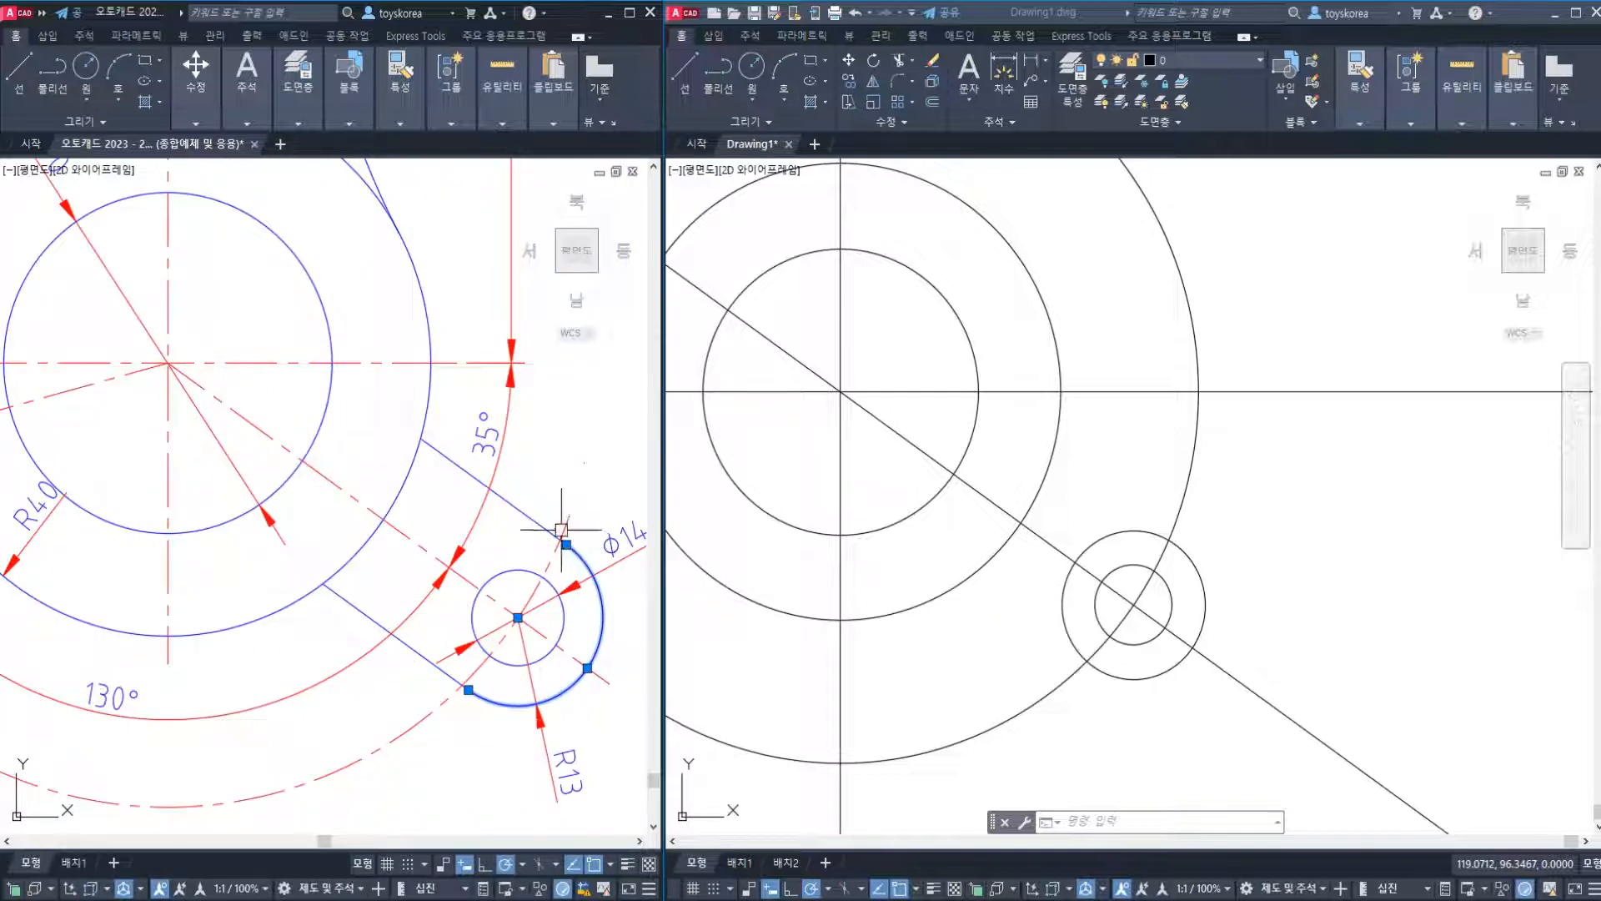
click(533, 517)
click(413, 653)
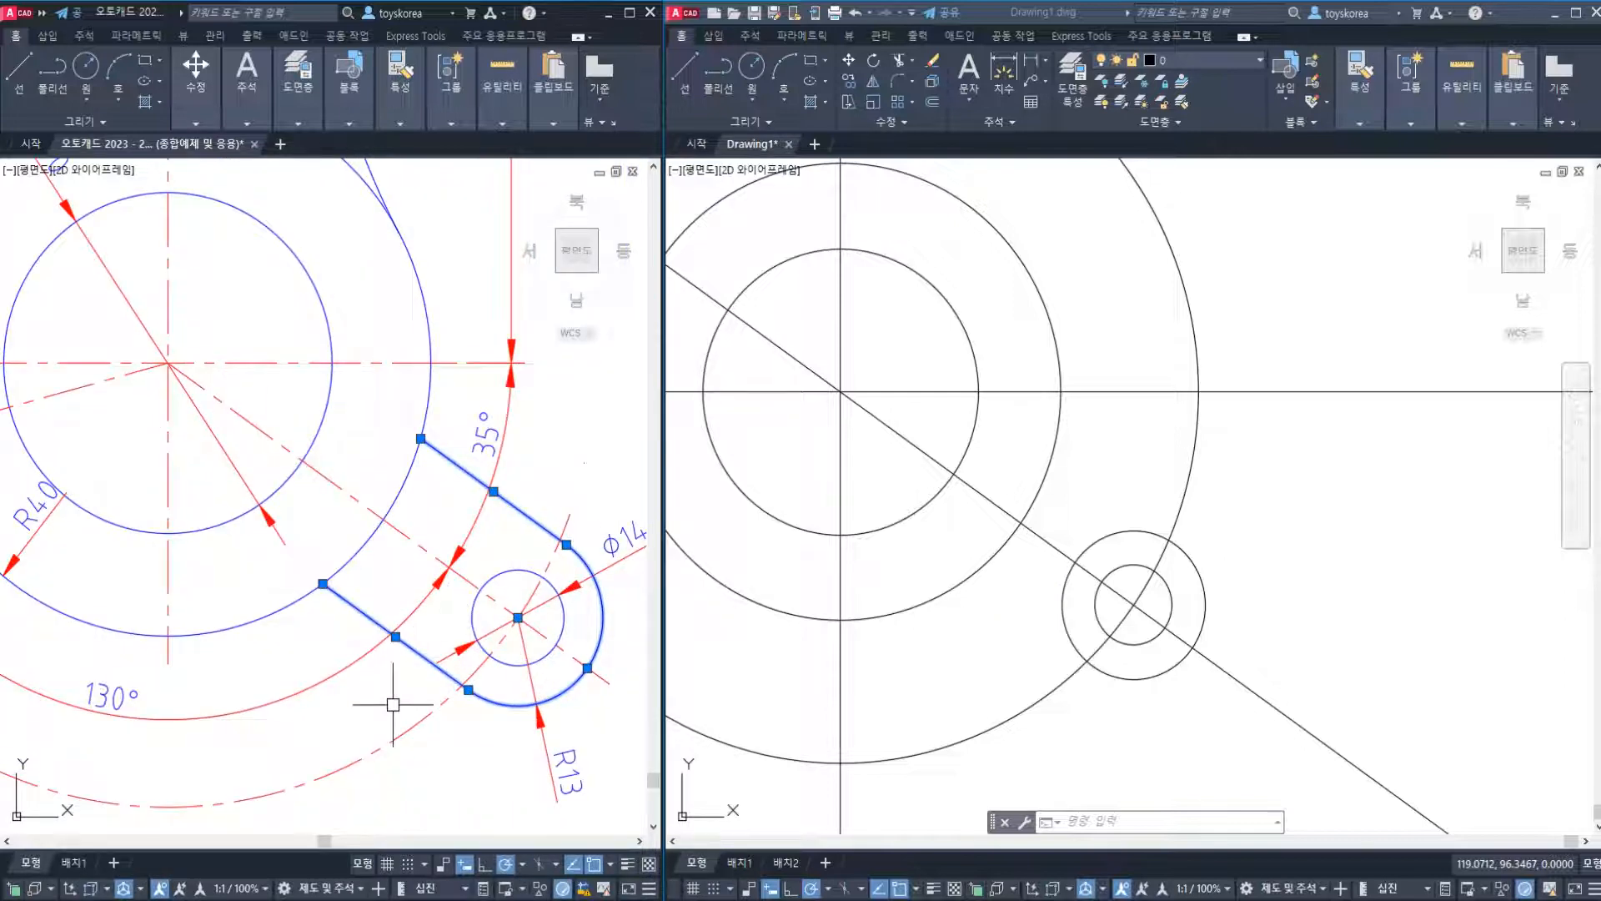
click(933, 554)
key(Escape)
key(Escape)
key(Escape)
click(1185, 556)
key(Escape)
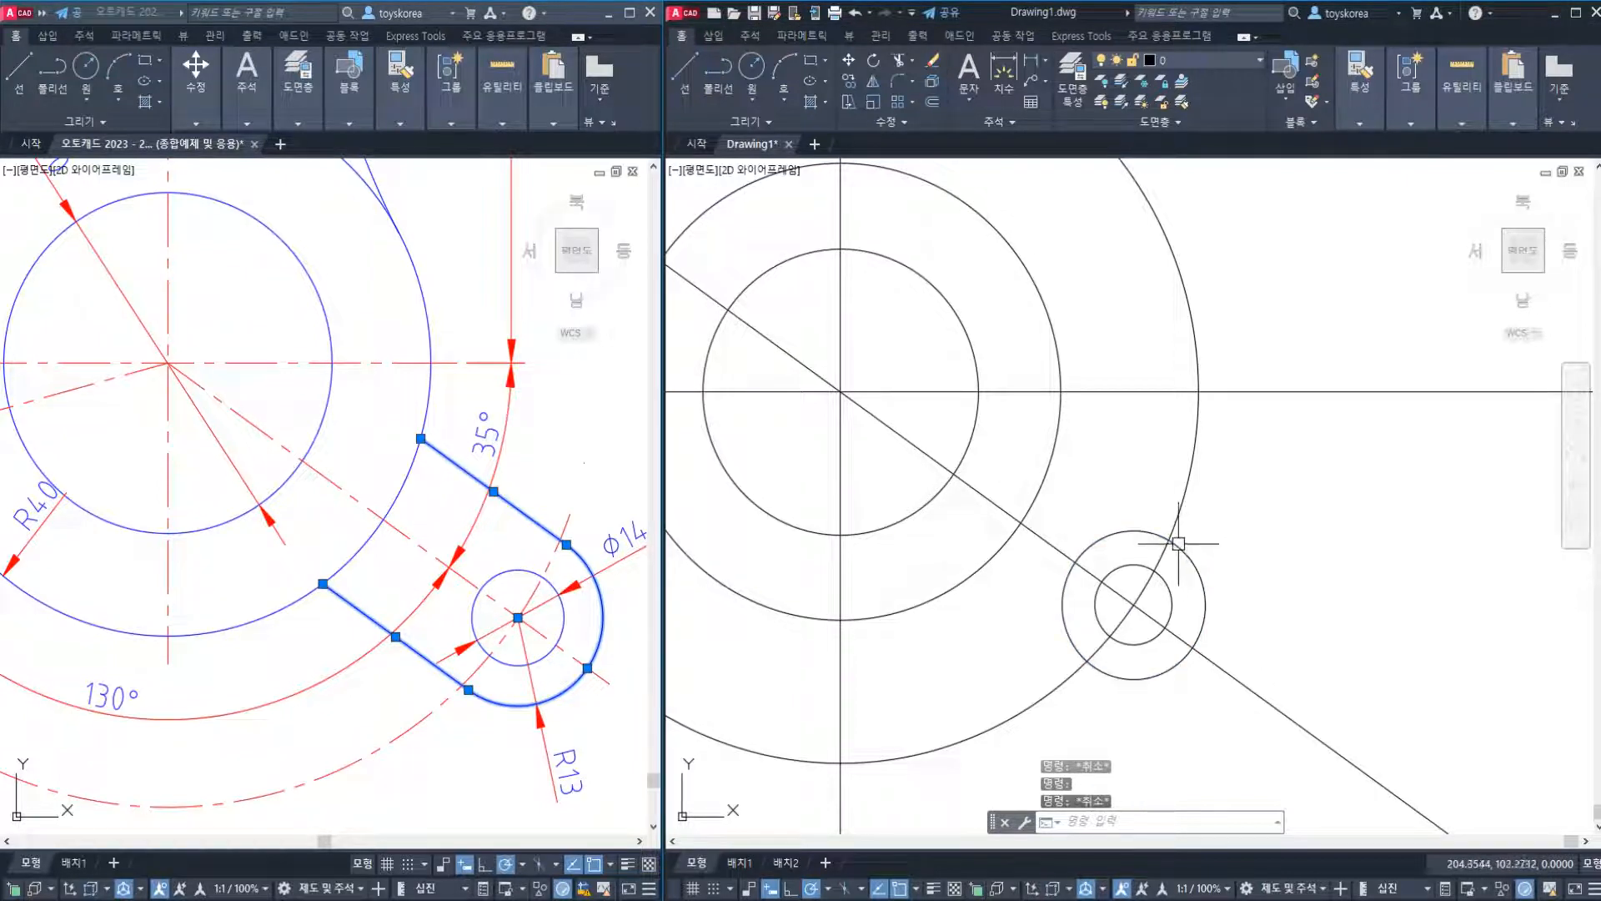
key(Escape)
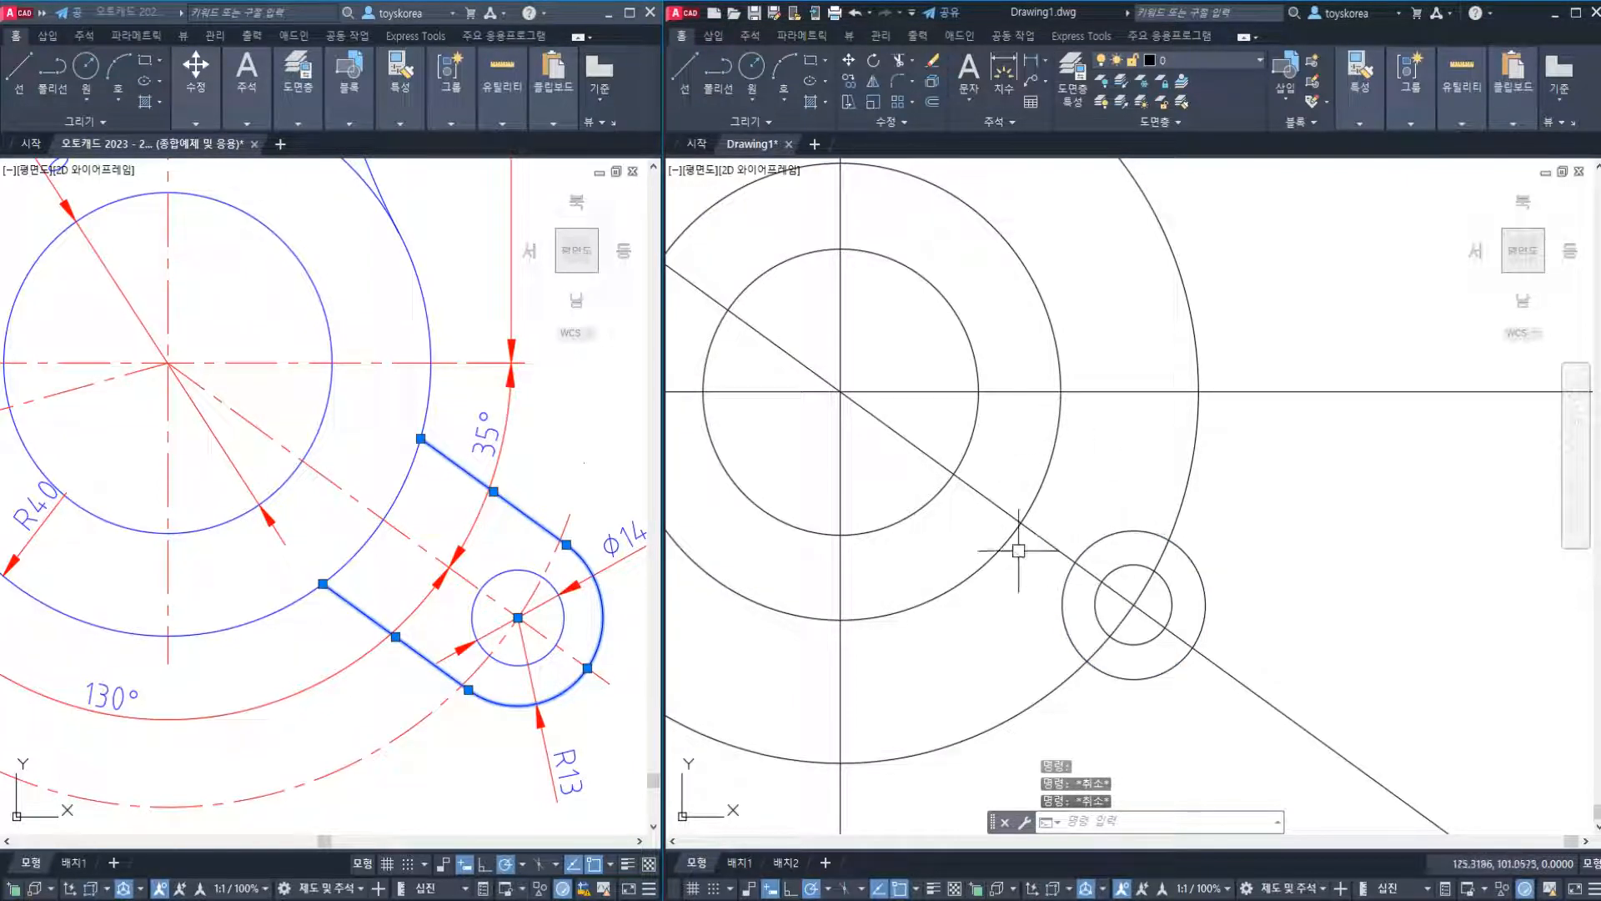
Add the 35° arm's angled centre line to the highlighted arm outline in the reference drawing.
click(400, 540)
click(400, 538)
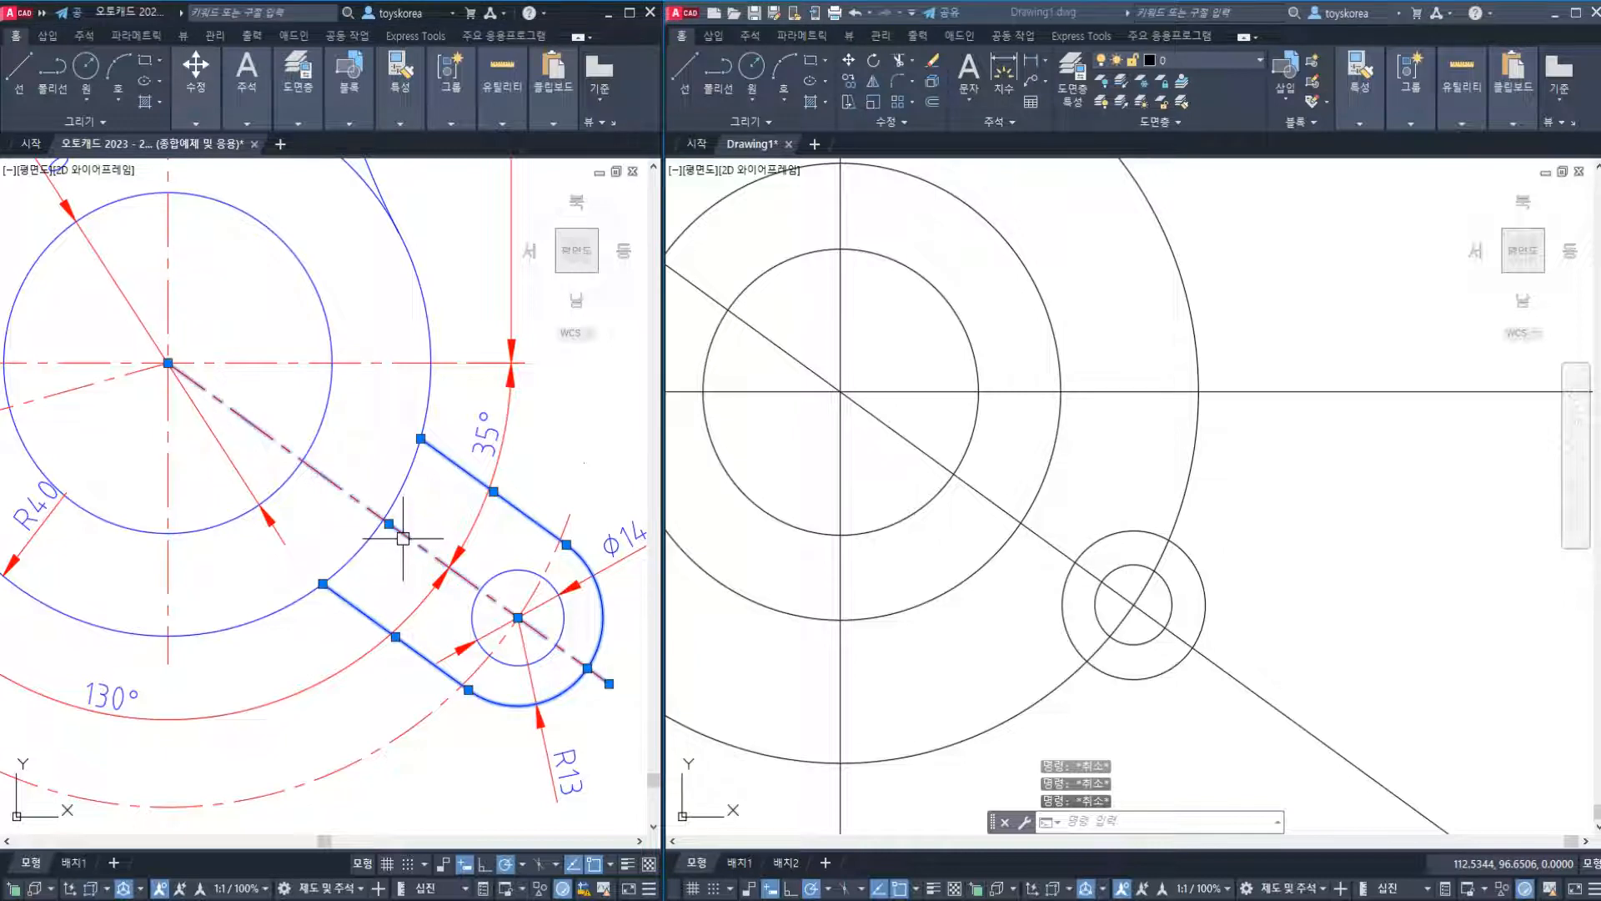
Replace the current highlight in the reference drawing with only the 35° arm's two straight edges.
shift+click(468, 482)
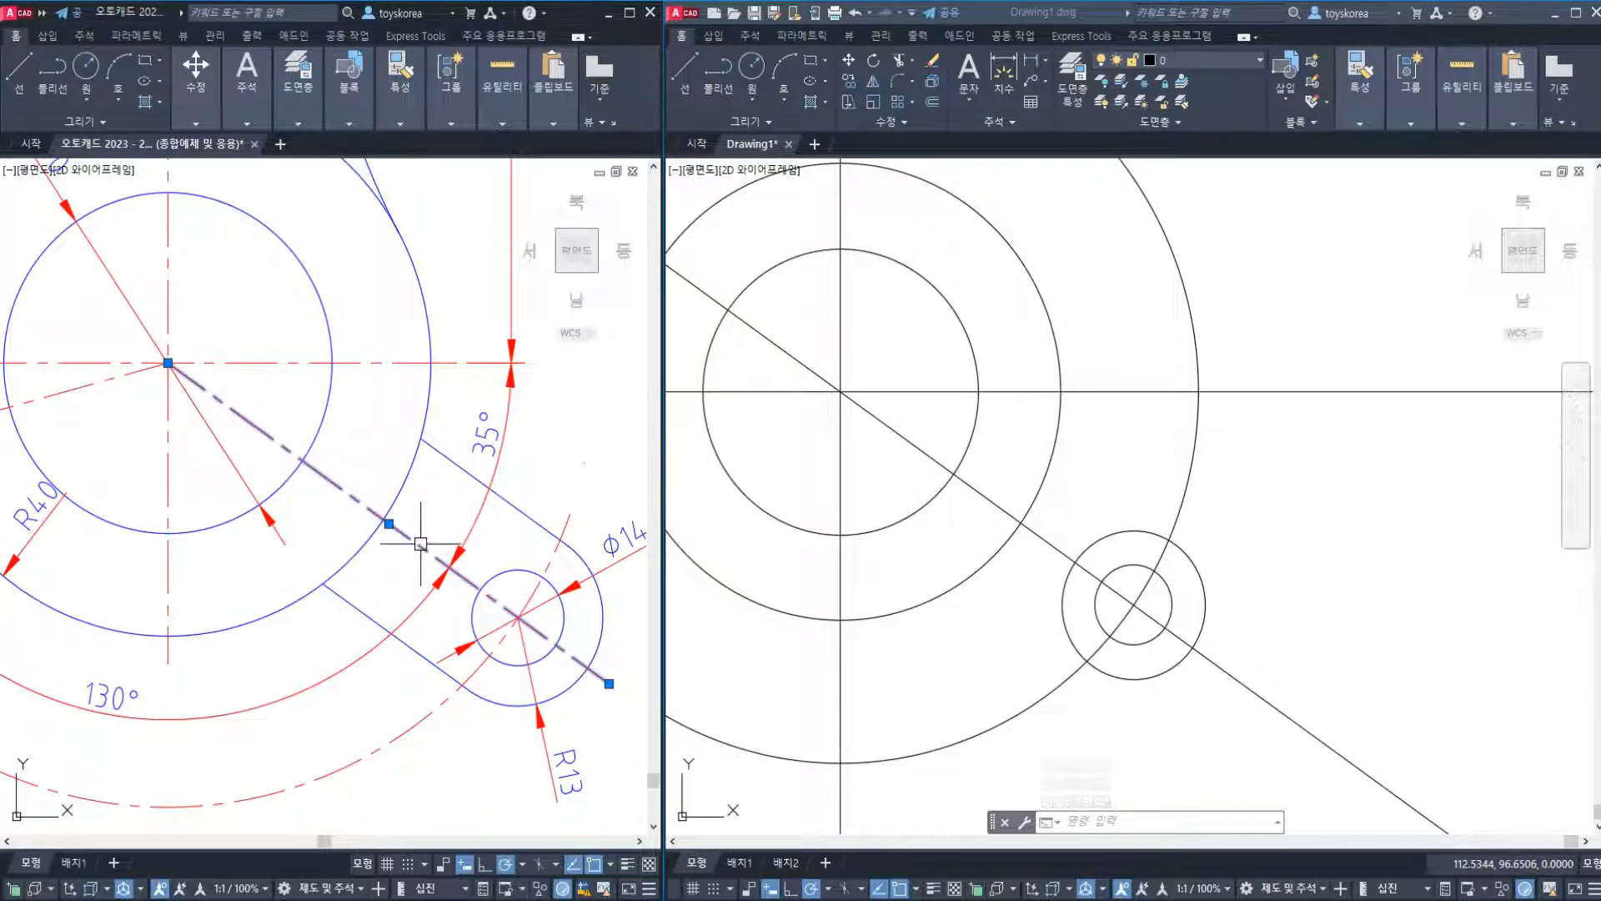
key(Escape)
click(458, 460)
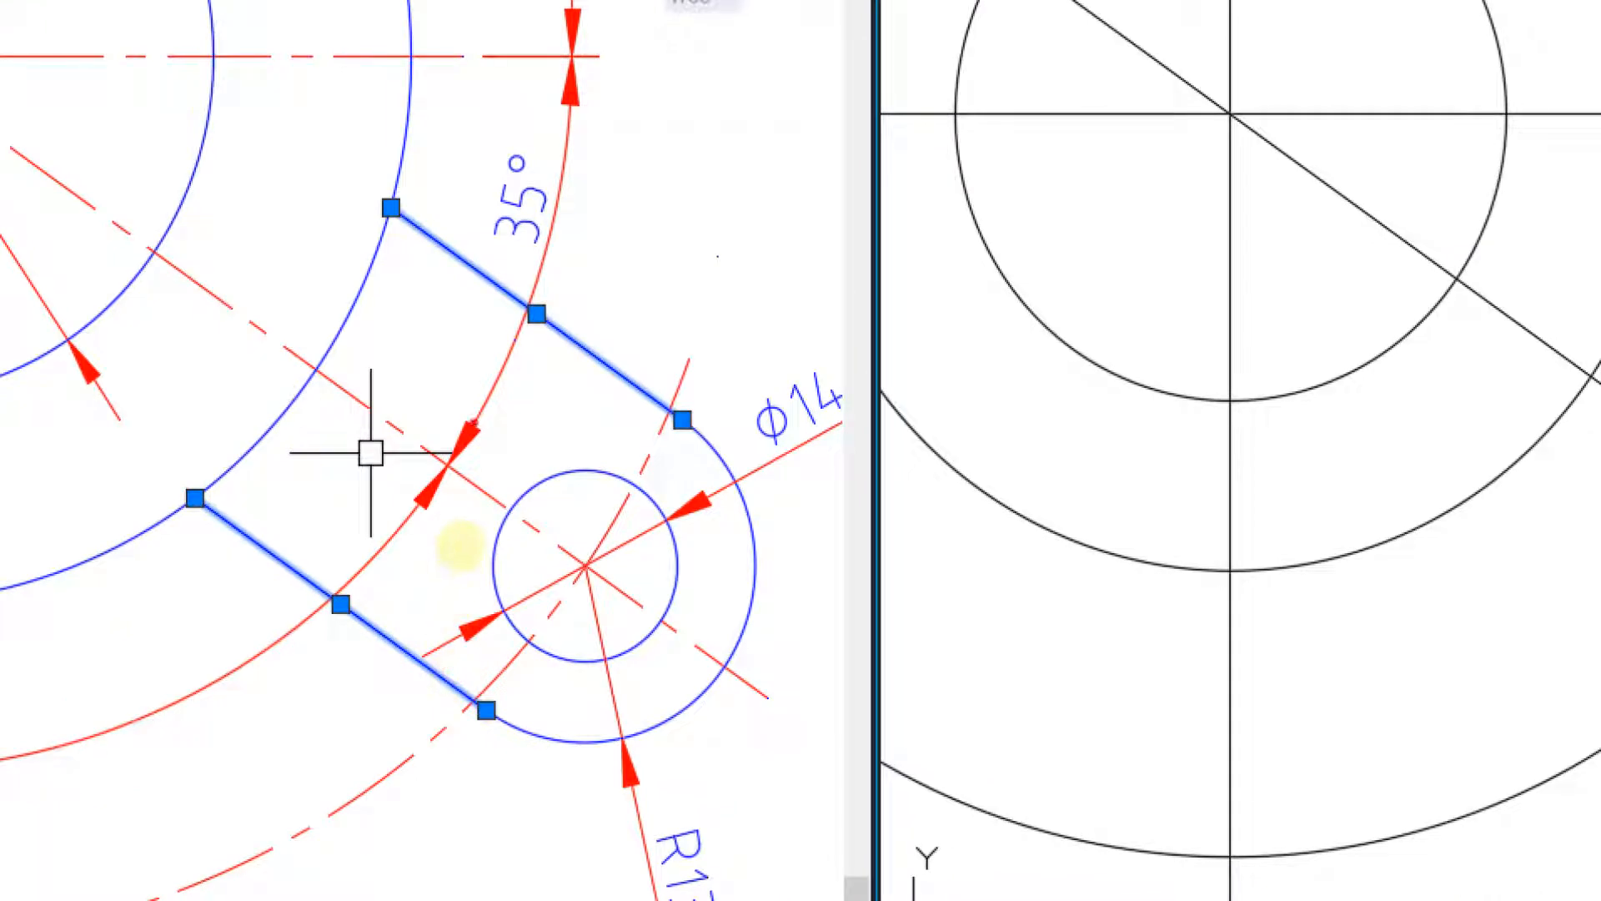
drag(477, 481, 612, 318)
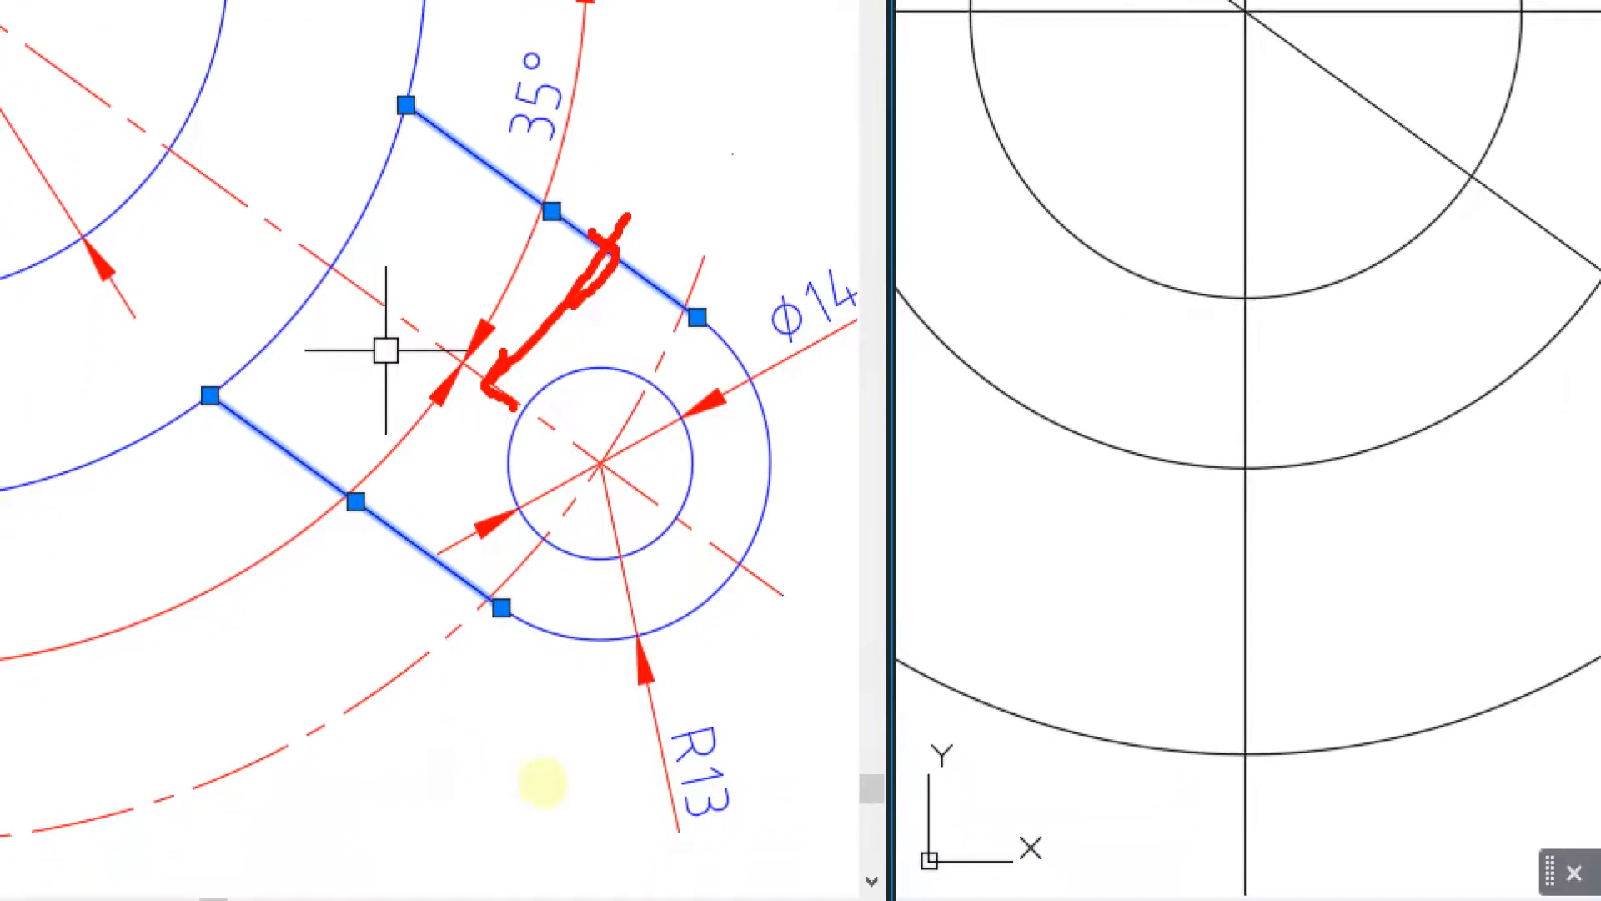
mouse_move(718, 849)
mouse_down()
mouse_move(742, 754)
mouse_move(738, 852)
mouse_up()
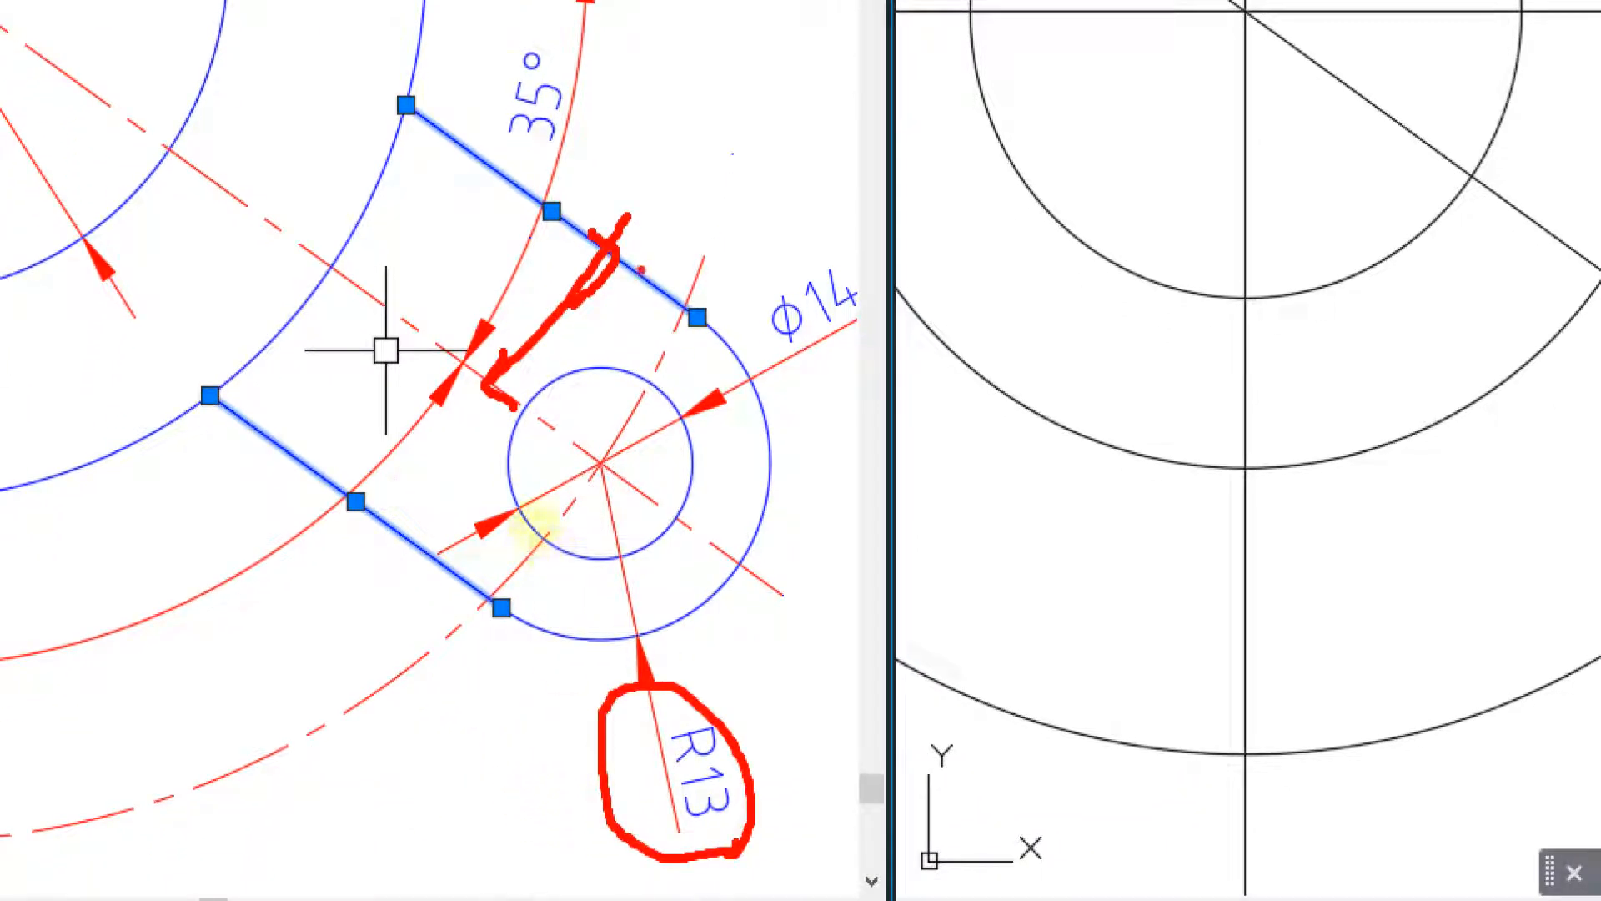
drag(641, 269, 578, 380)
drag(566, 437, 594, 405)
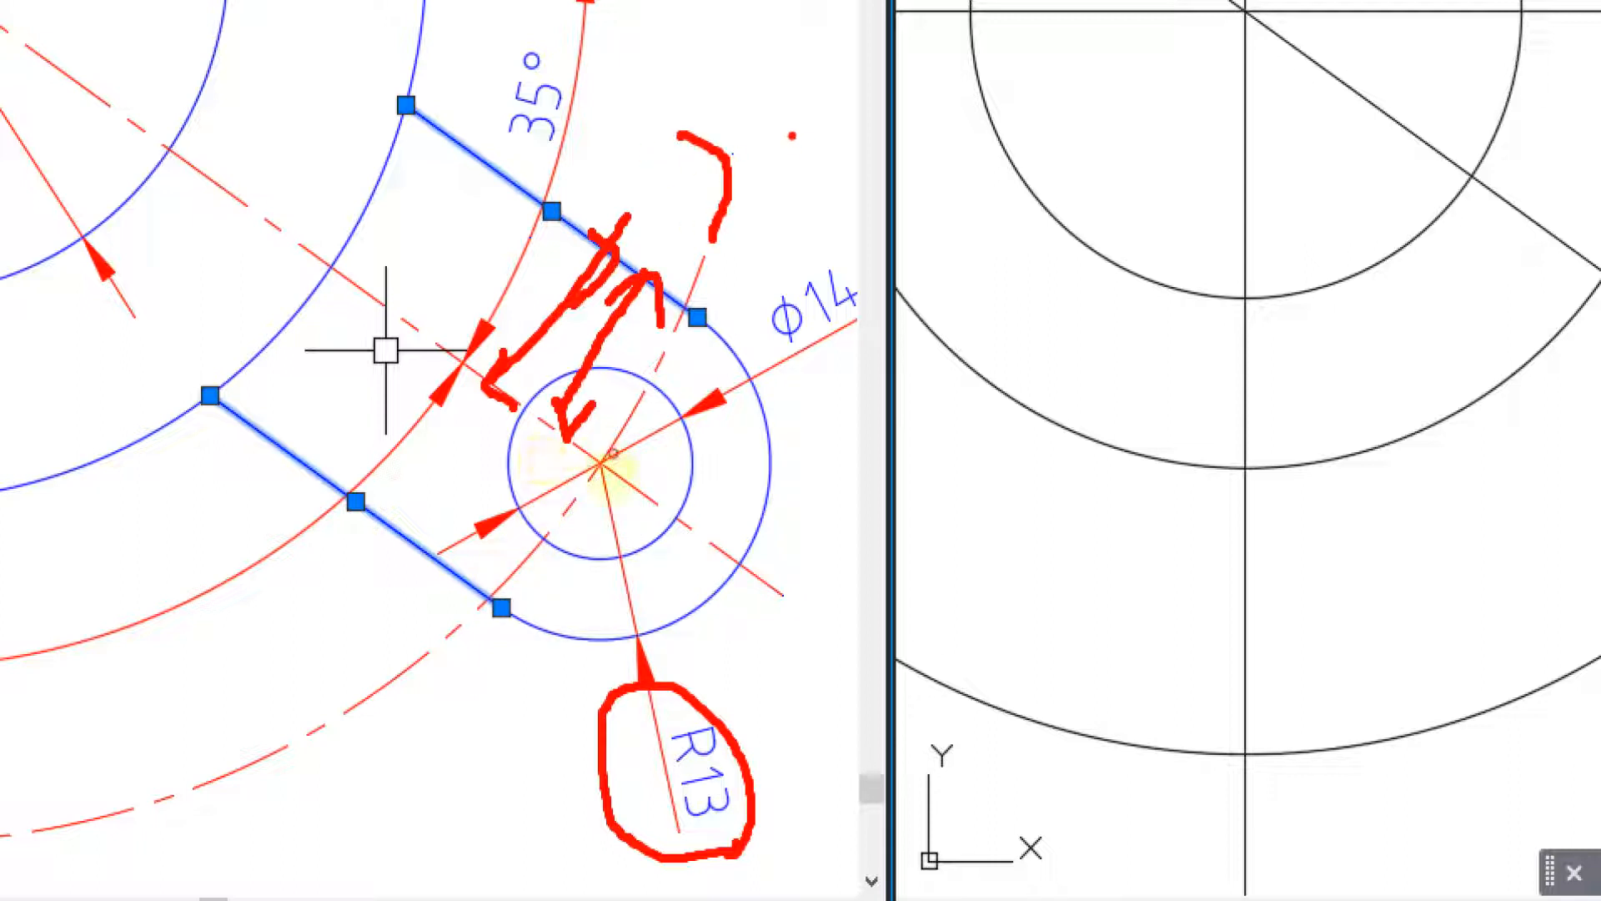
drag(792, 135, 778, 262)
drag(802, 150, 837, 153)
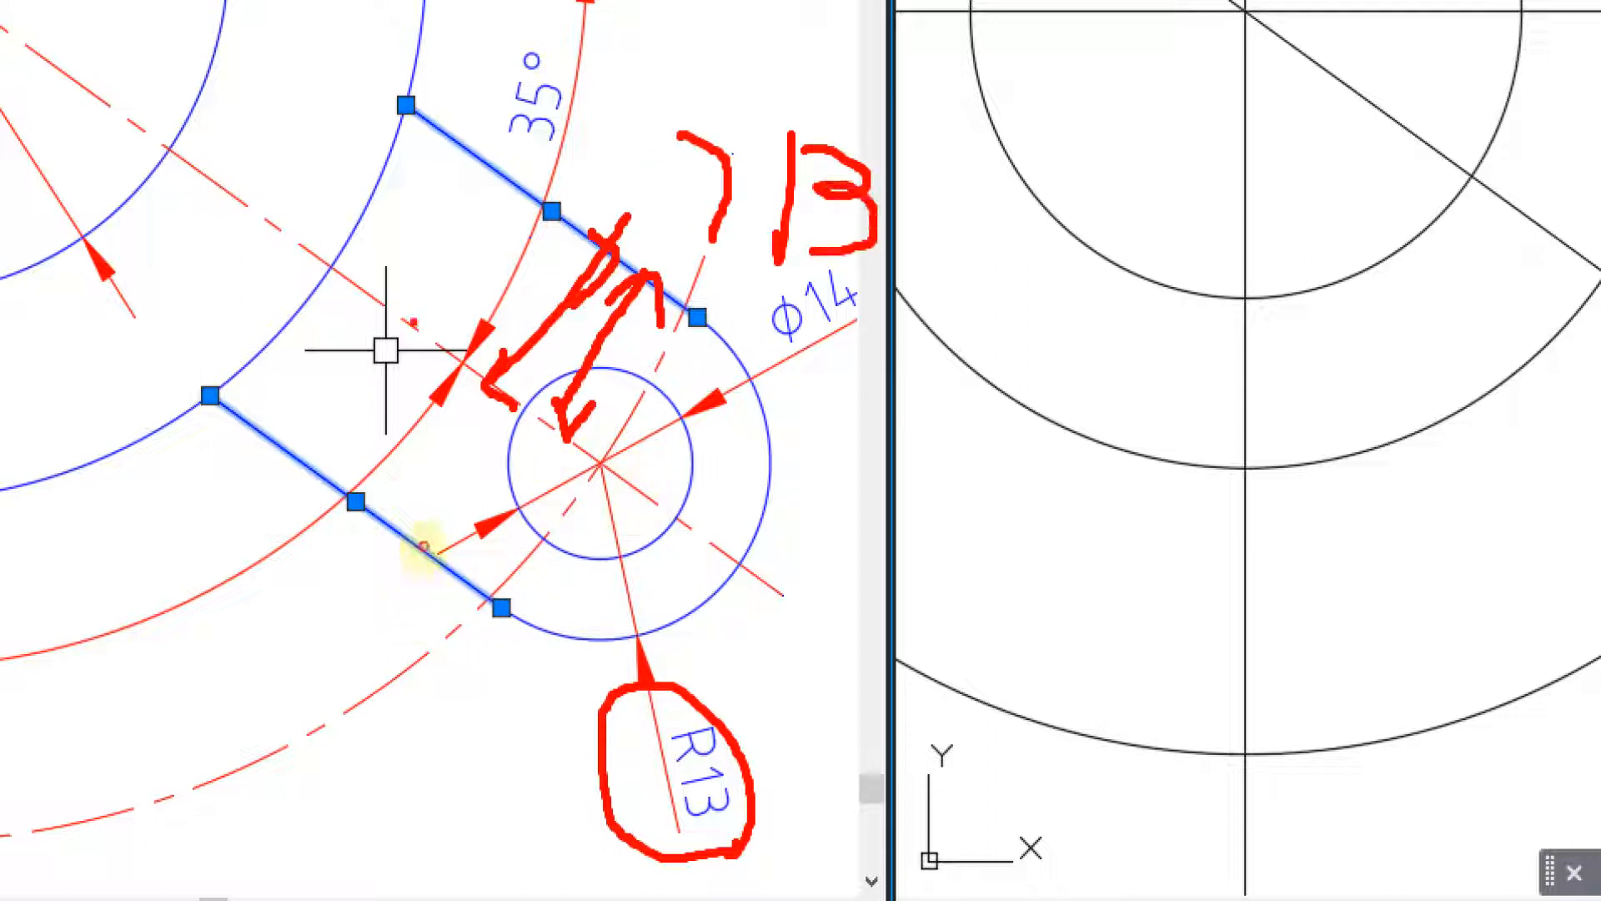
mouse_move(413, 322)
mouse_down()
mouse_move(321, 484)
mouse_move(368, 476)
mouse_up()
drag(371, 350, 426, 395)
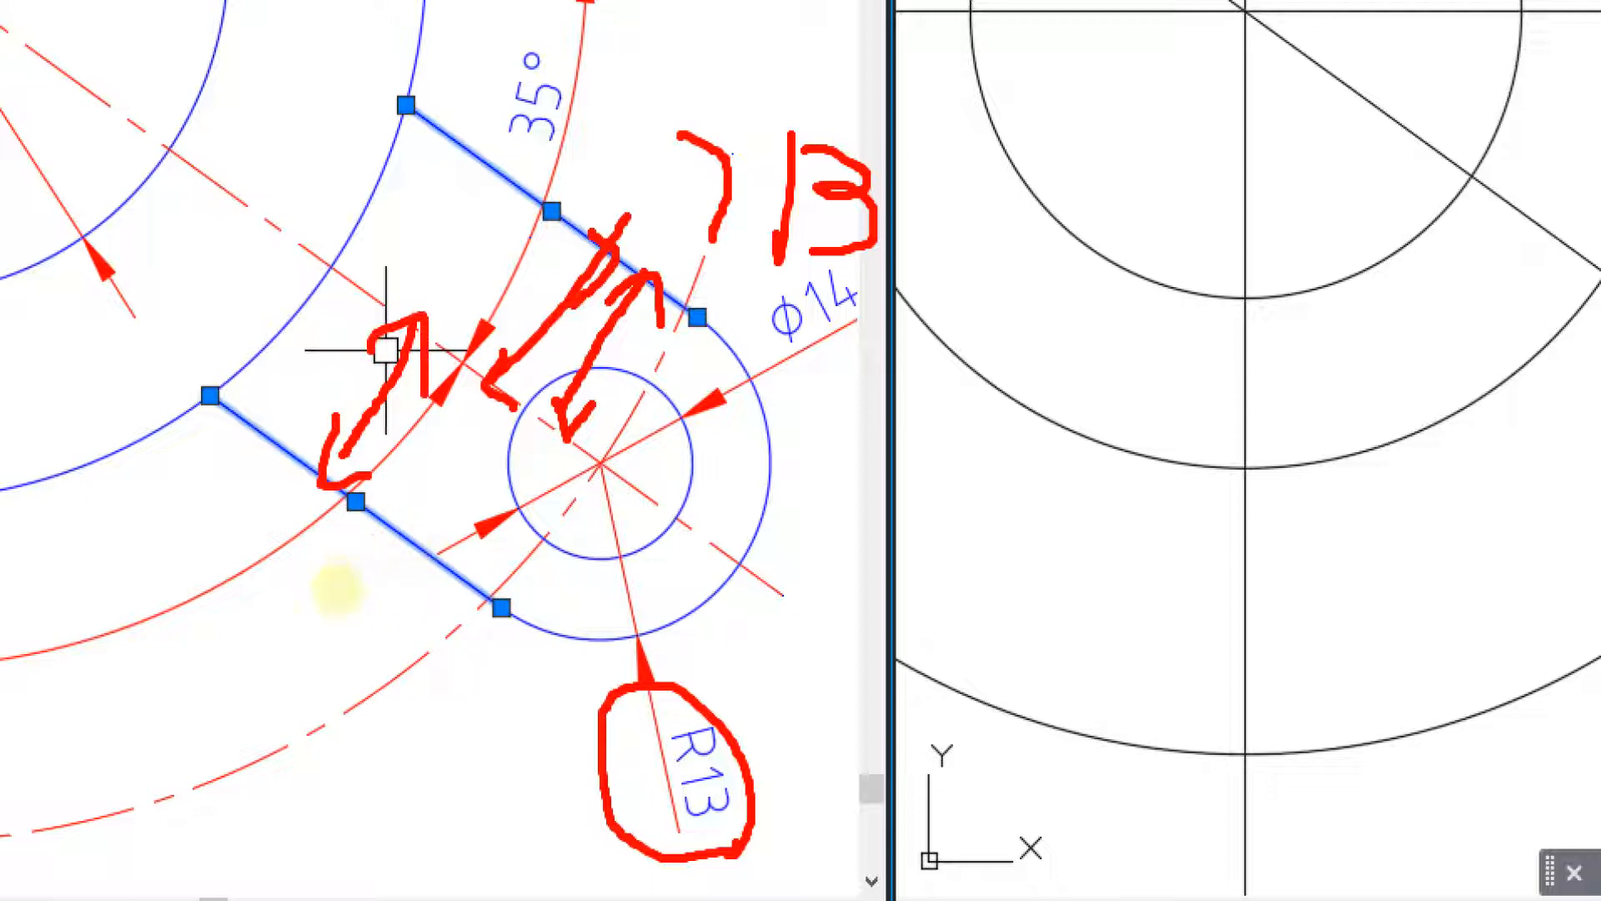
drag(193, 296, 197, 424)
mouse_move(226, 333)
mouse_down()
mouse_move(250, 404)
mouse_move(245, 480)
mouse_up()
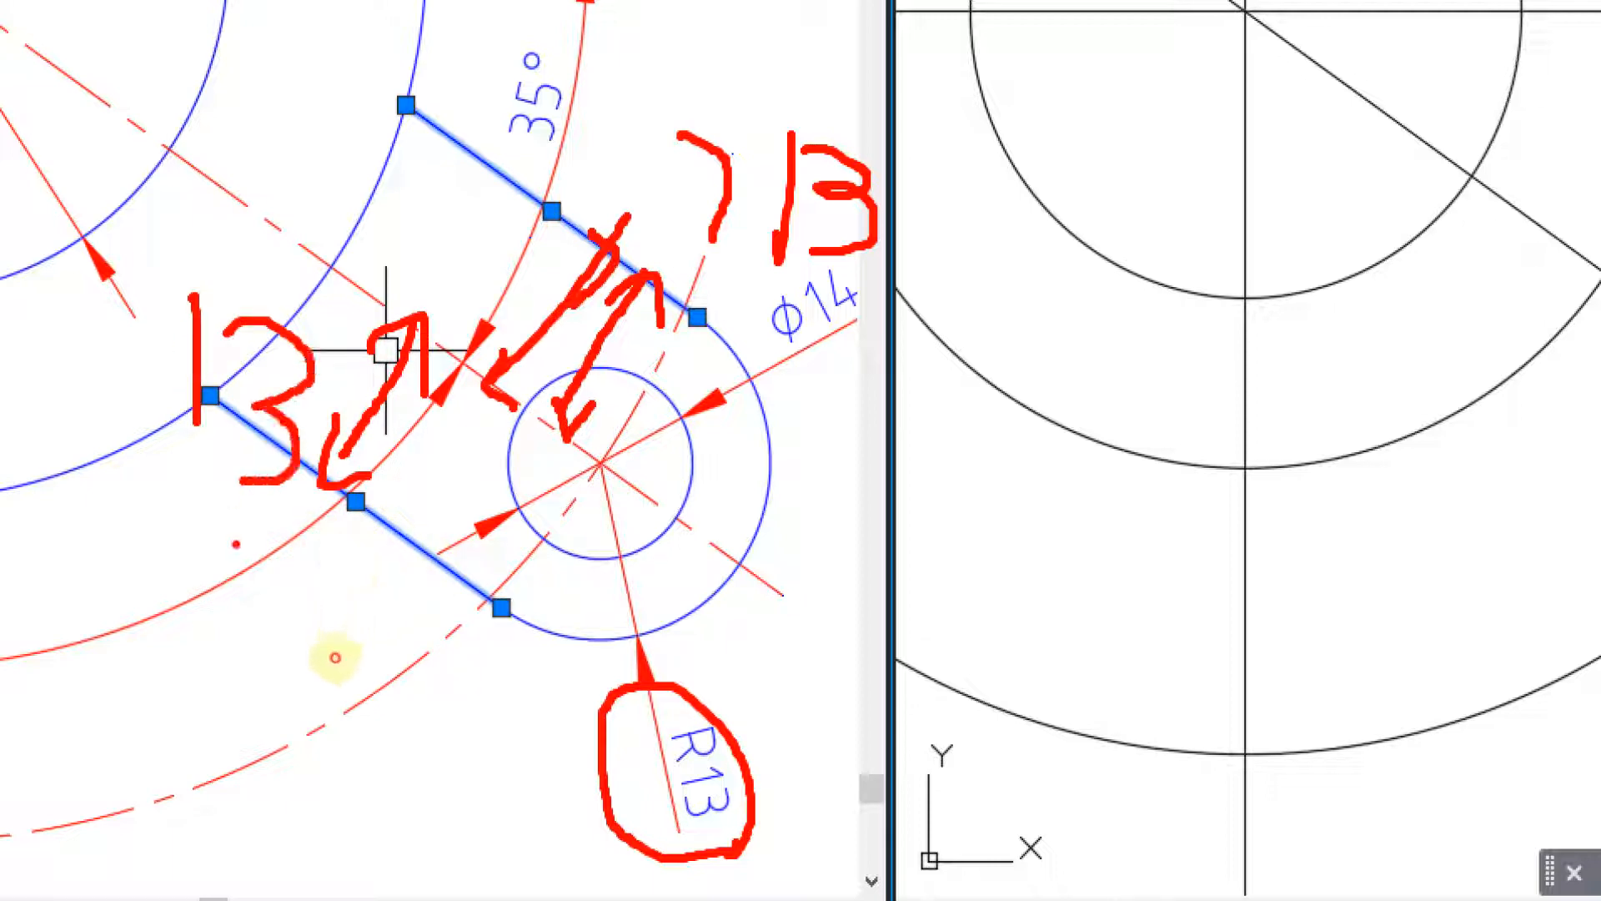
mouse_move(236, 543)
mouse_down()
mouse_move(173, 187)
mouse_move(281, 566)
mouse_move(250, 575)
mouse_up()
key(Escape)
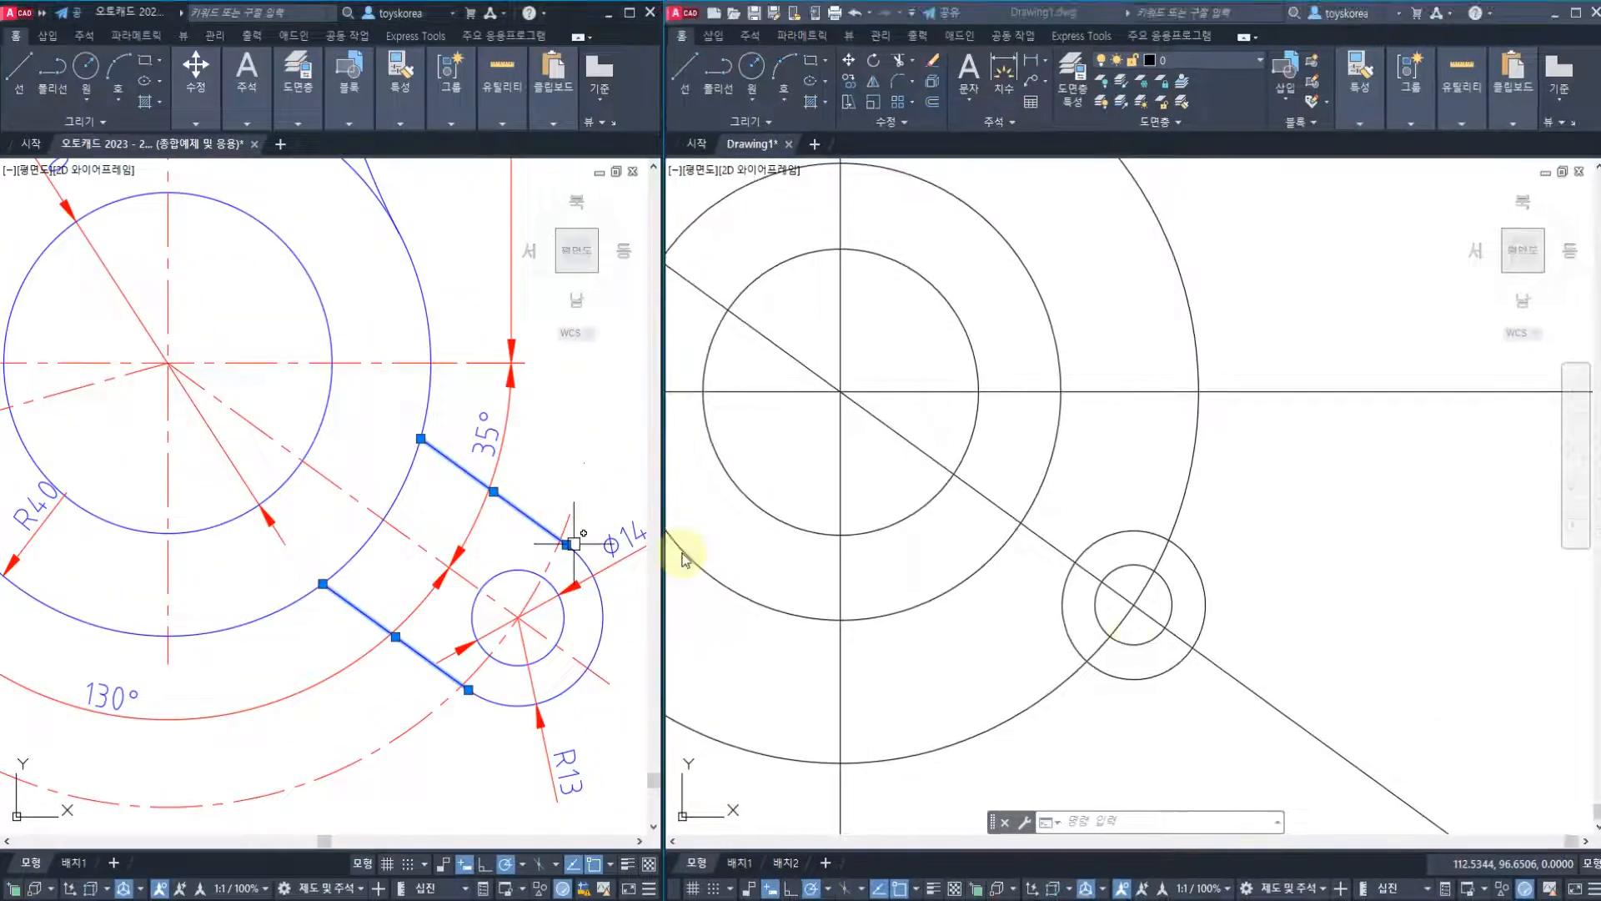
Offset the 35° arm's angled centre line by 13 to both sides in the new drawing.
click(1085, 660)
key(Escape)
key(Escape)
key(Escape)
middle_drag(1053, 593, 1023, 613)
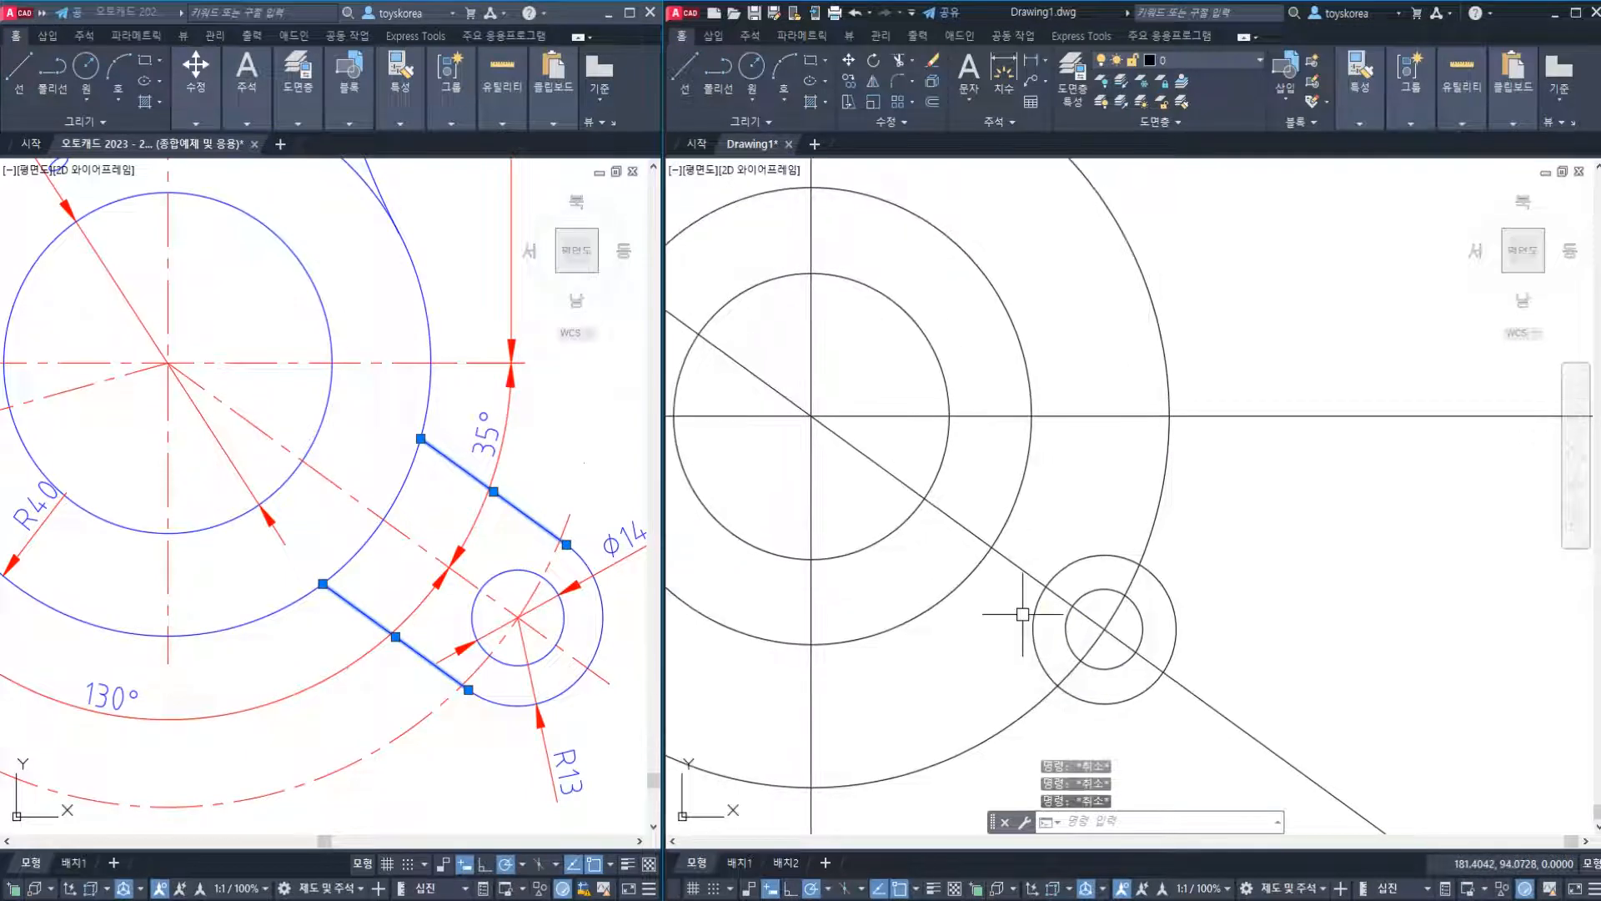
text(o)
key(space)
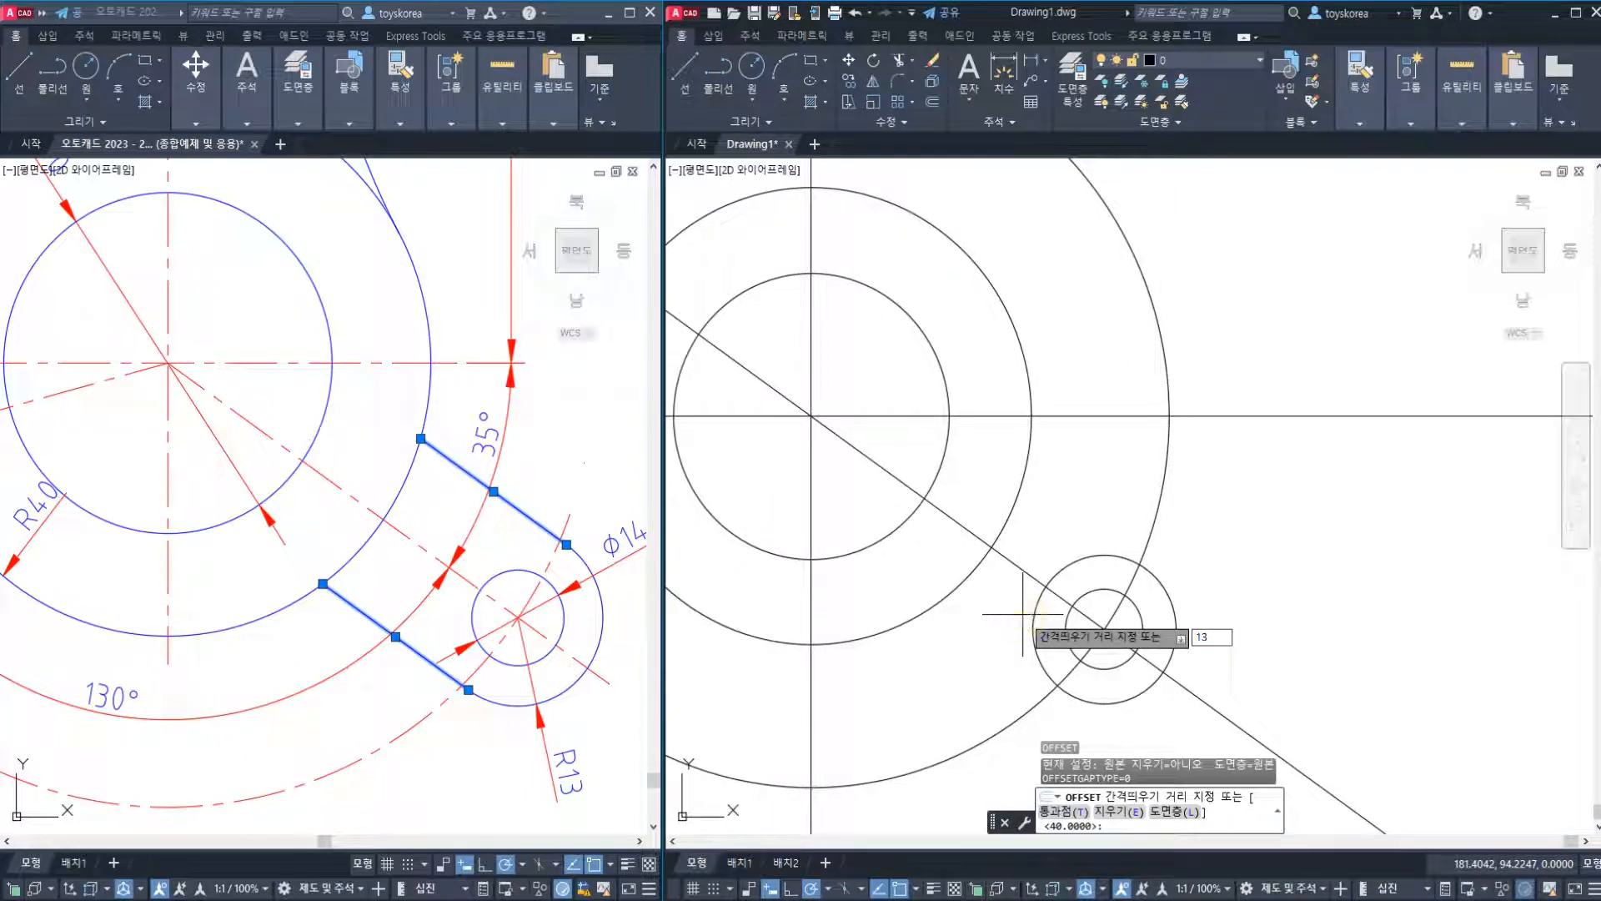
key(Return)
click(1012, 561)
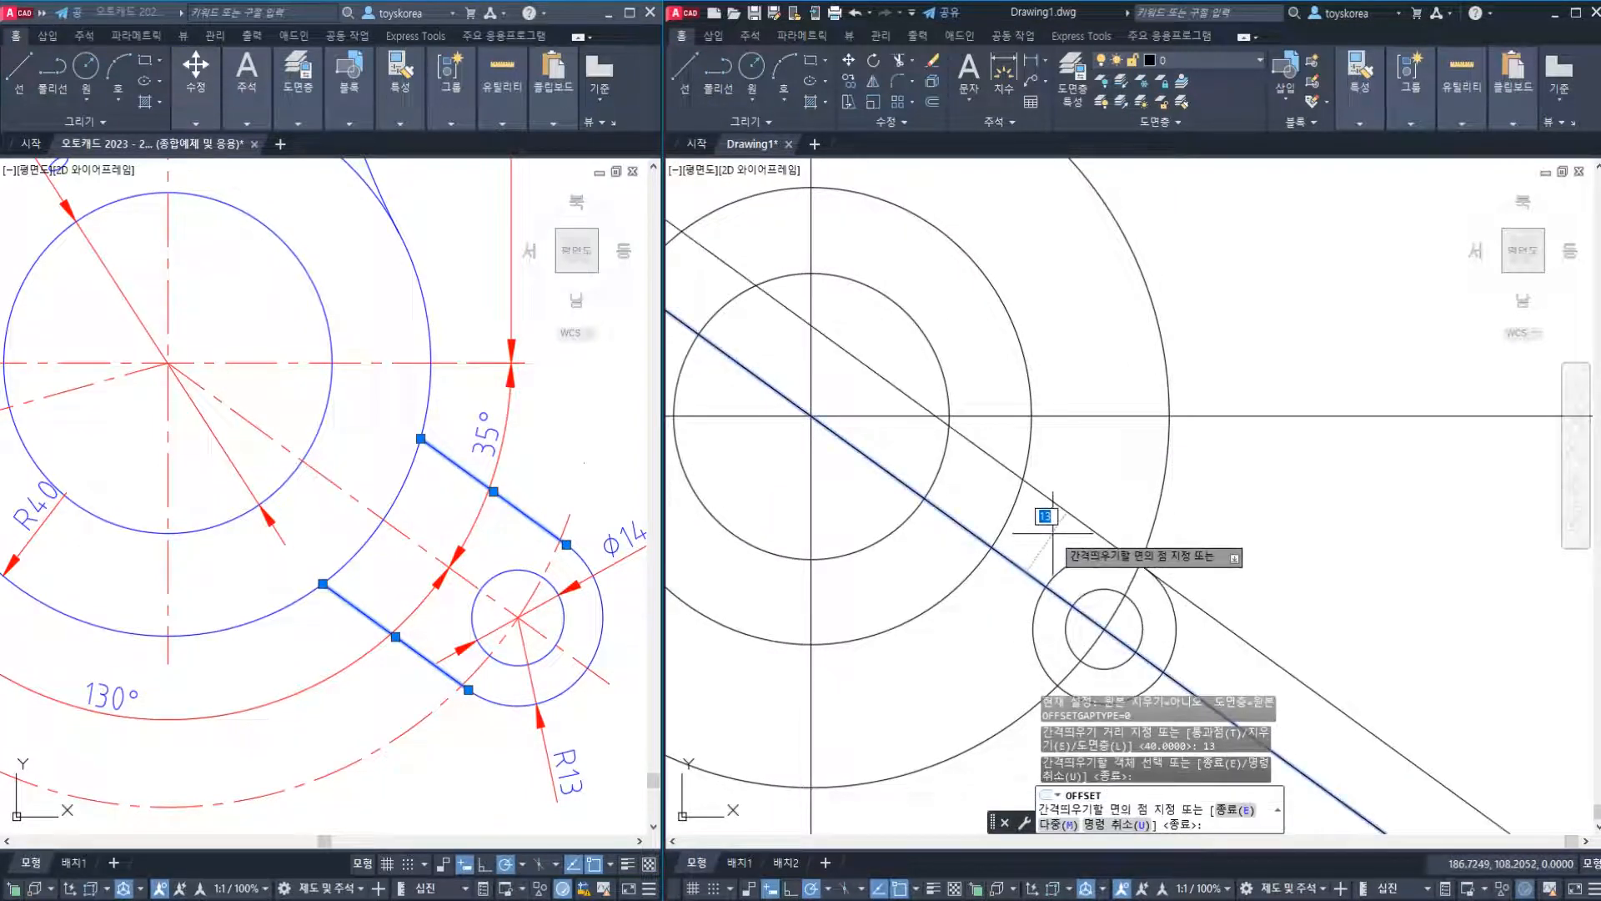
click(959, 652)
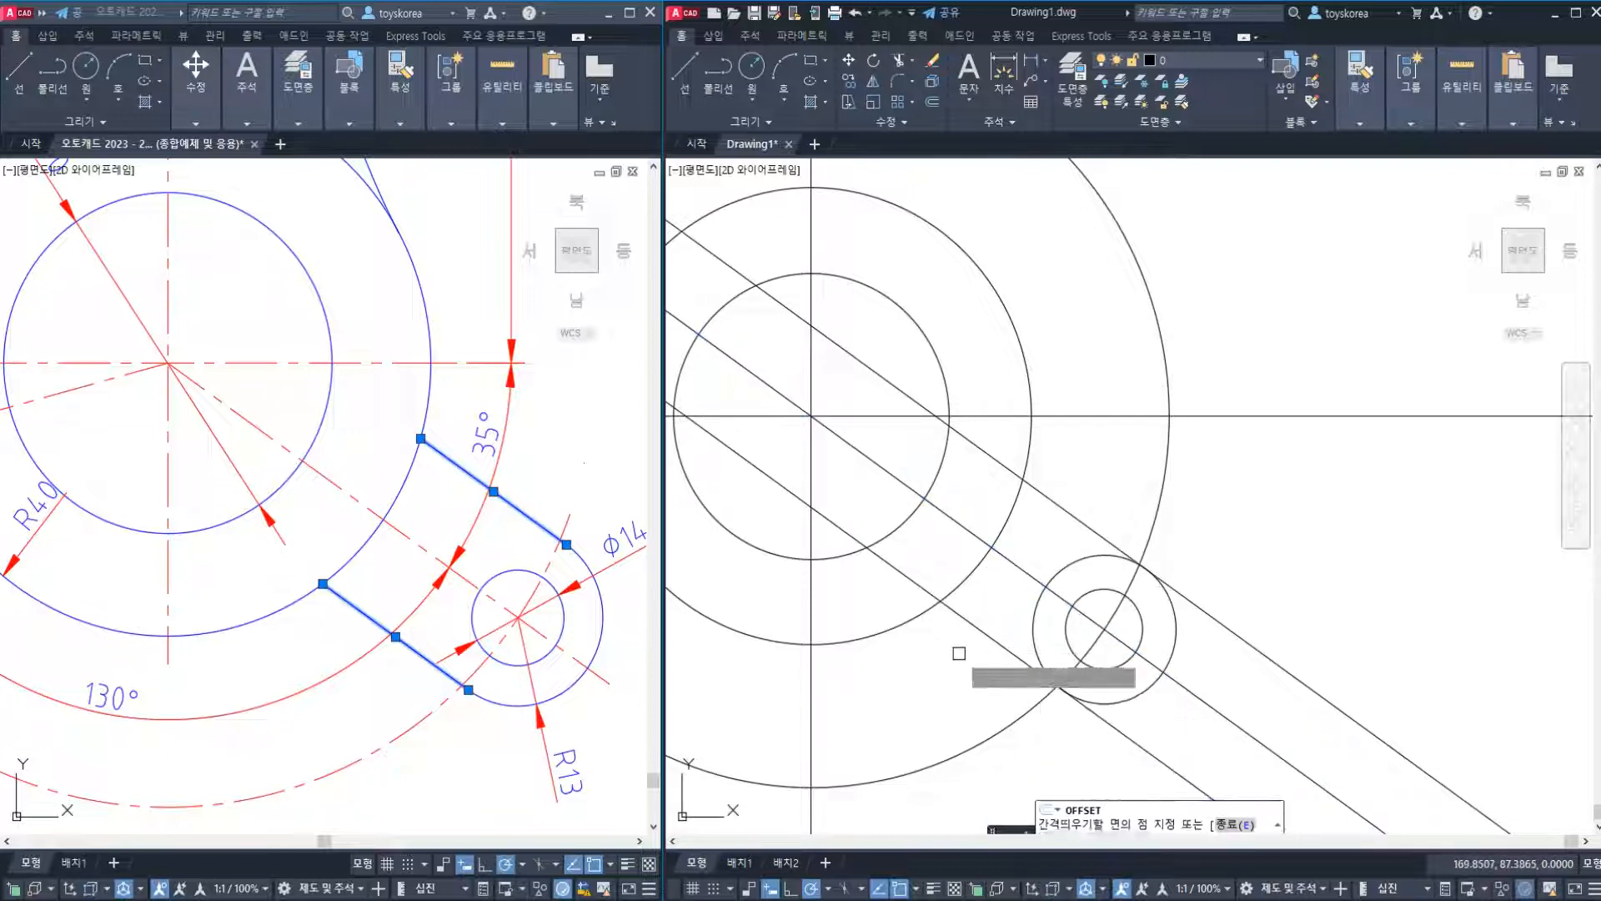
key(Escape)
key(Escape)
middle_drag(1011, 661, 982, 638)
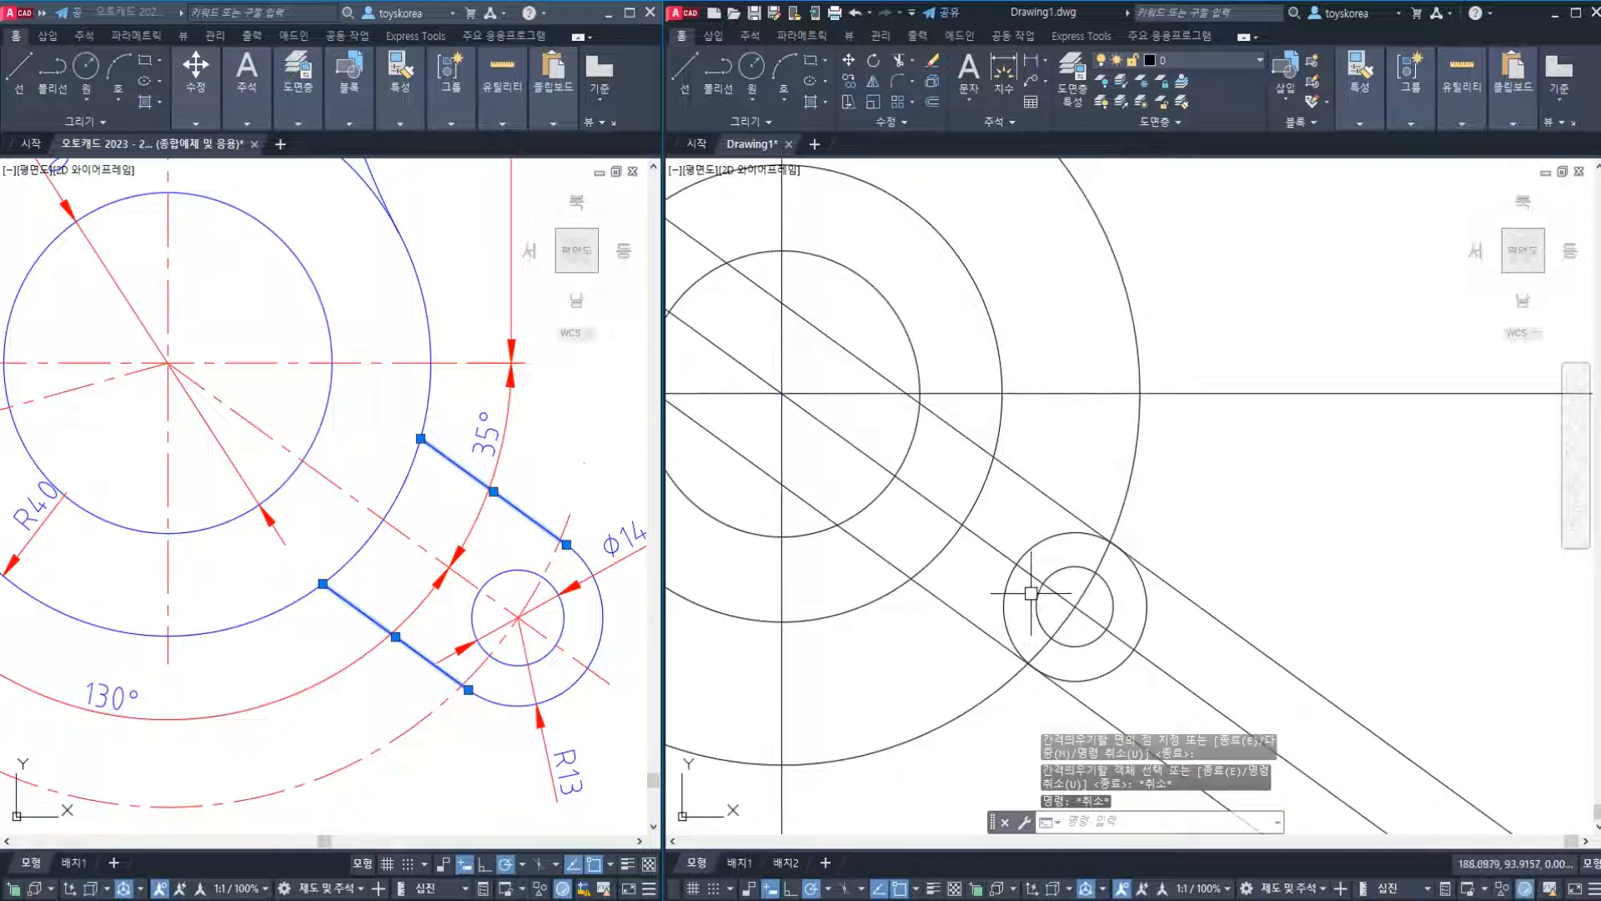
Clear the straight-edge selection in the reference drawing and return to the new drawing.
click(589, 660)
key(Escape)
click(1083, 597)
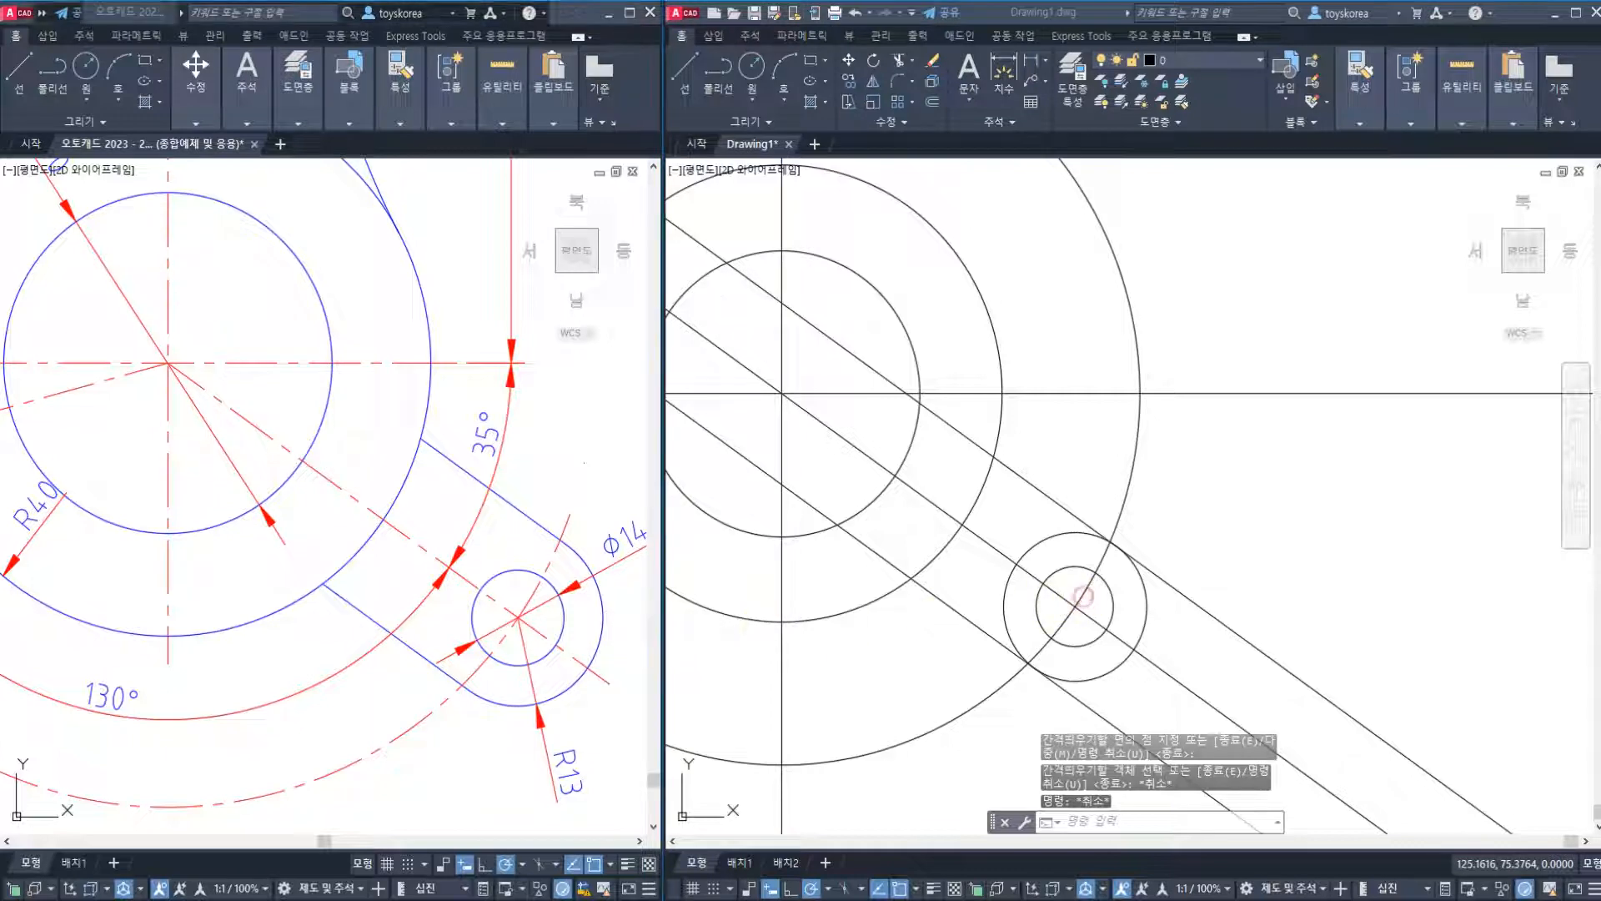
key(Escape)
key(Escape)
middle_drag(1084, 572, 1071, 581)
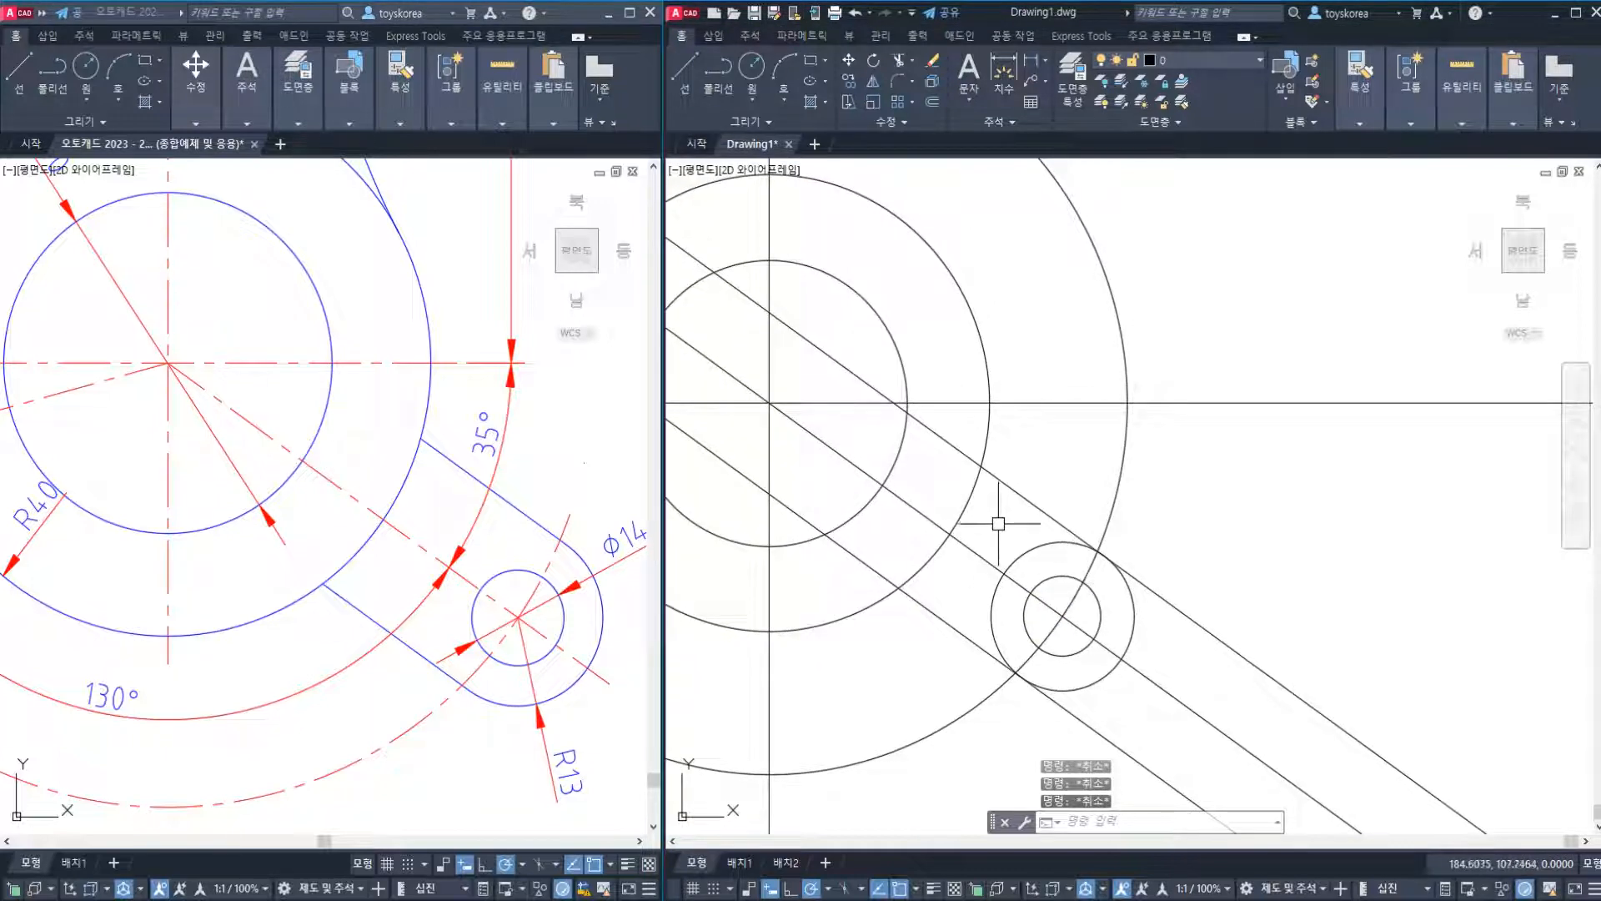
Highlight the arm end's outer circle in the new drawing, then clear the selection.
middle_drag(998, 524, 1037, 518)
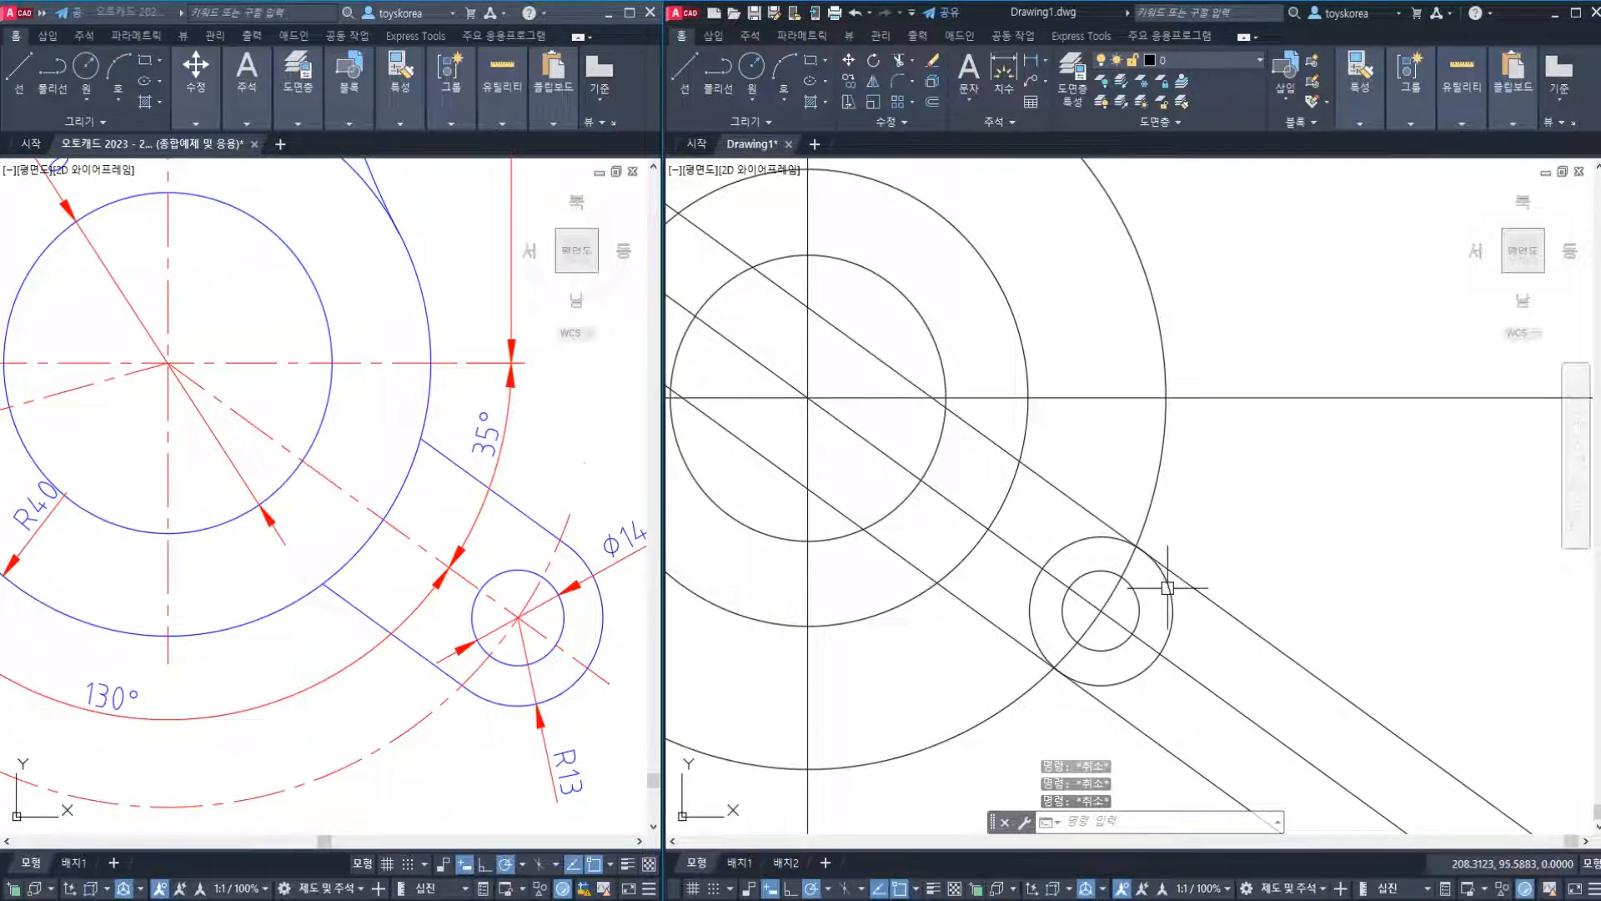
click(1167, 584)
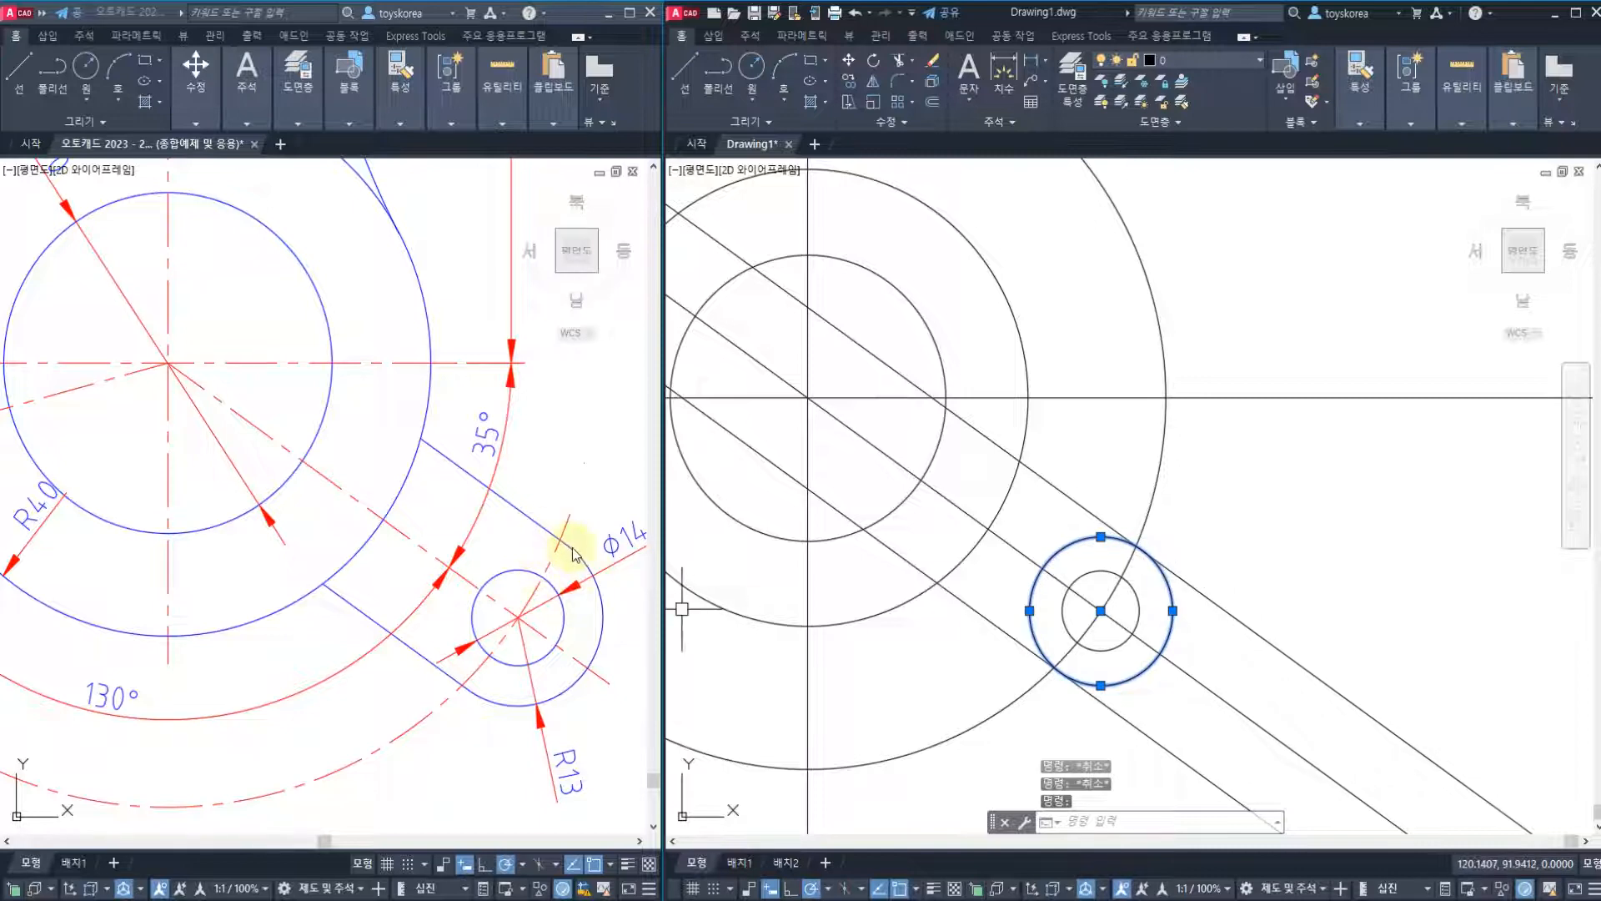
key(Escape)
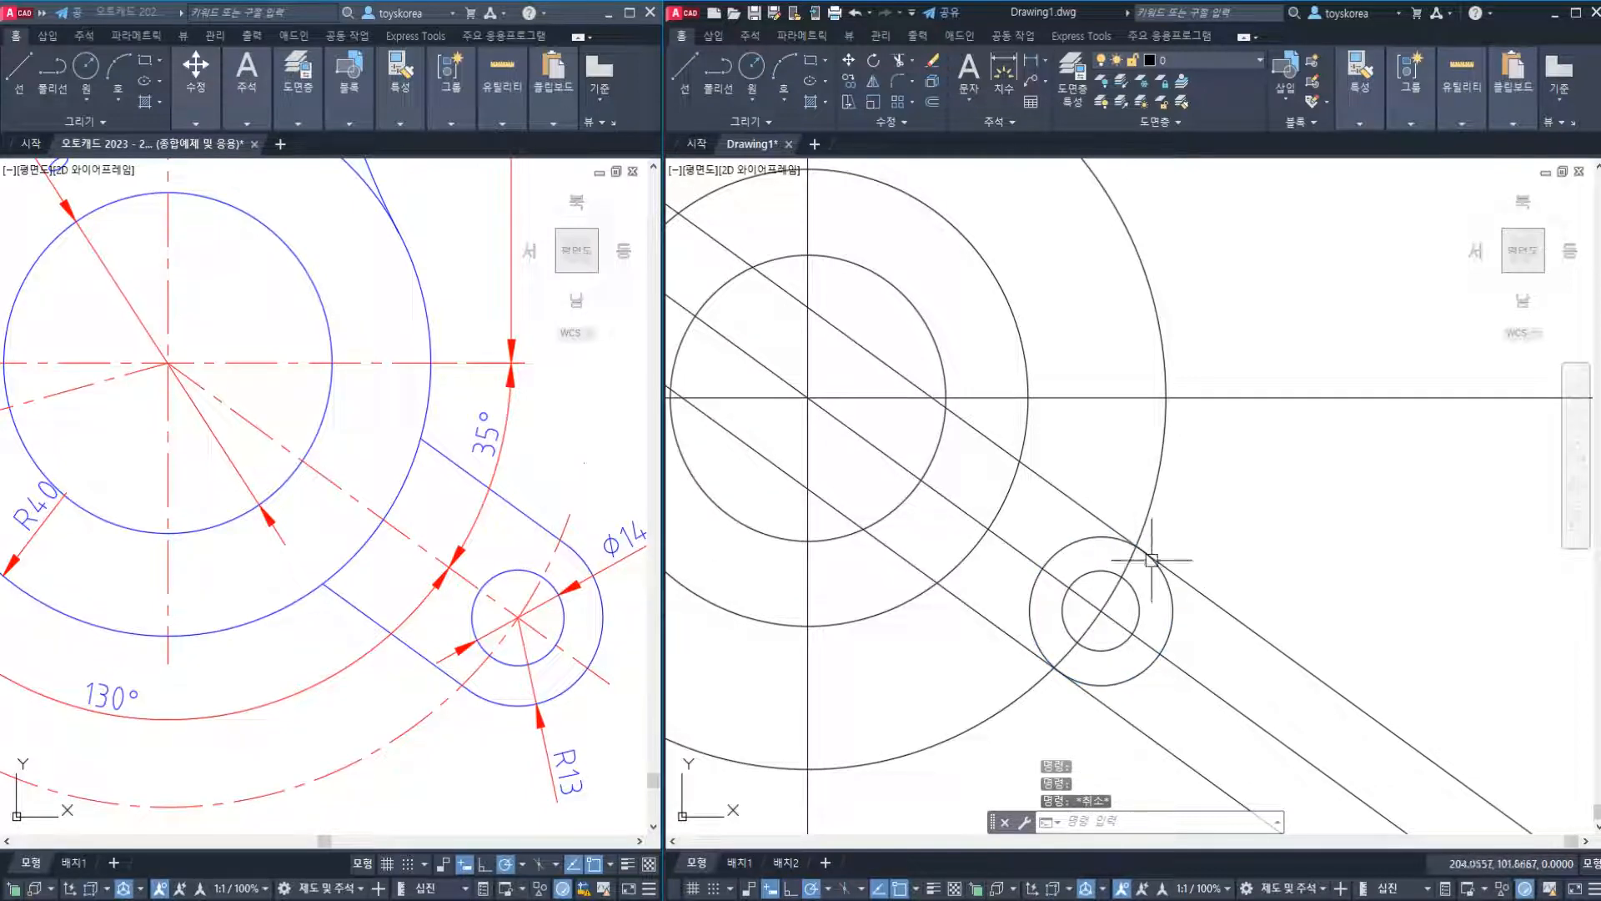
key(Escape)
middle_drag(1215, 636, 1184, 612)
Trim the two offset lines beyond the arm end, using its outer circle as the cutting edge.
text(t)
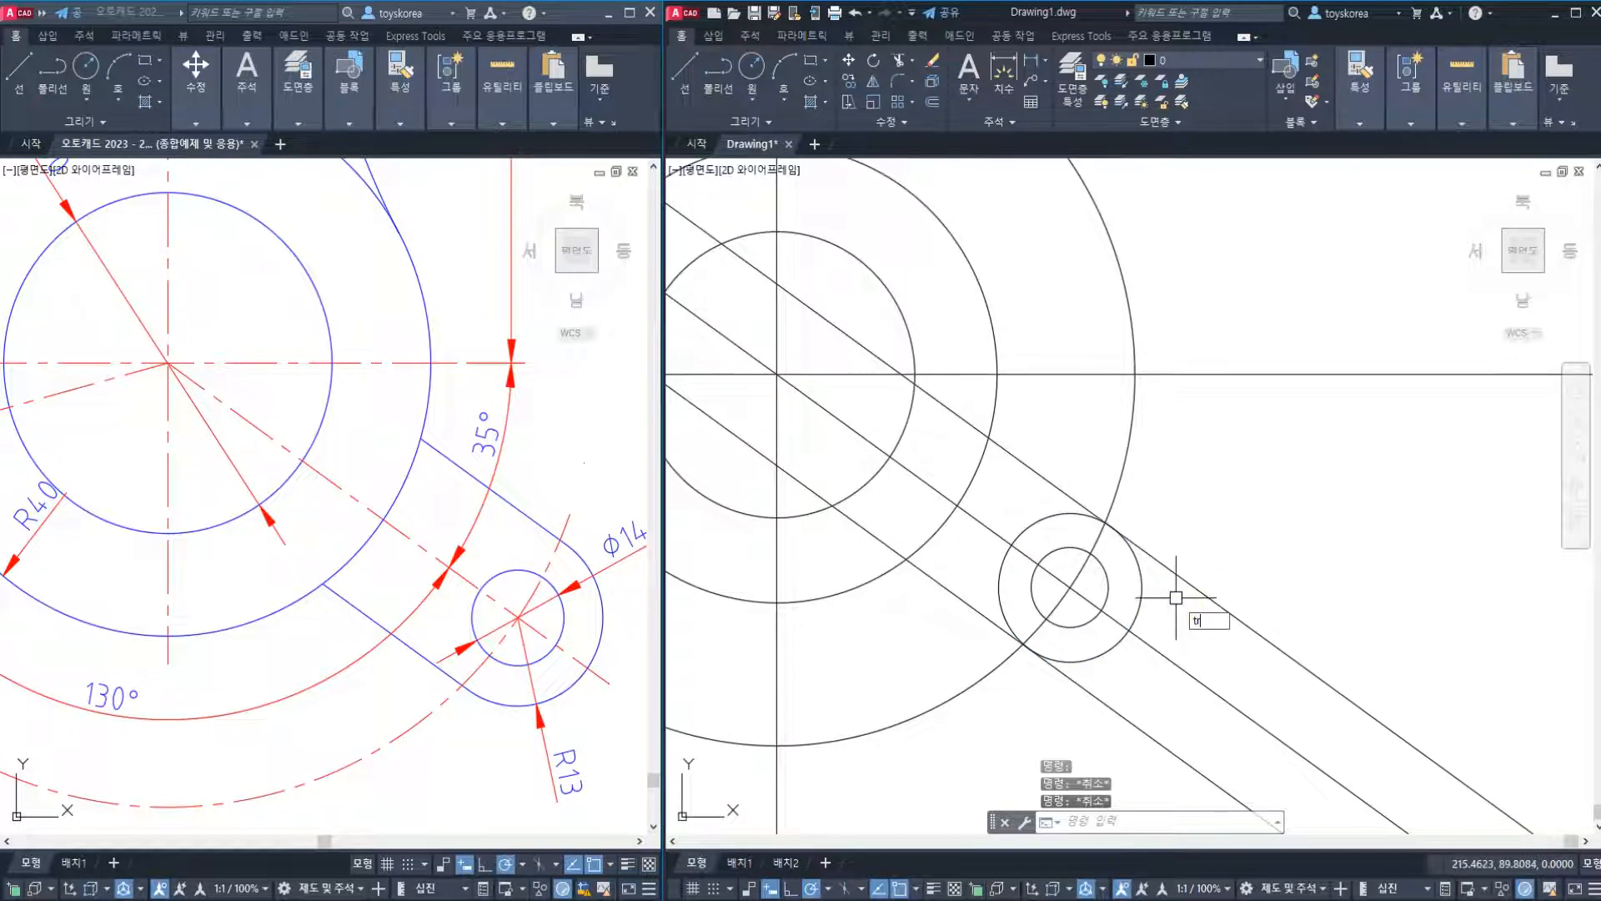
text(r)
key(Return)
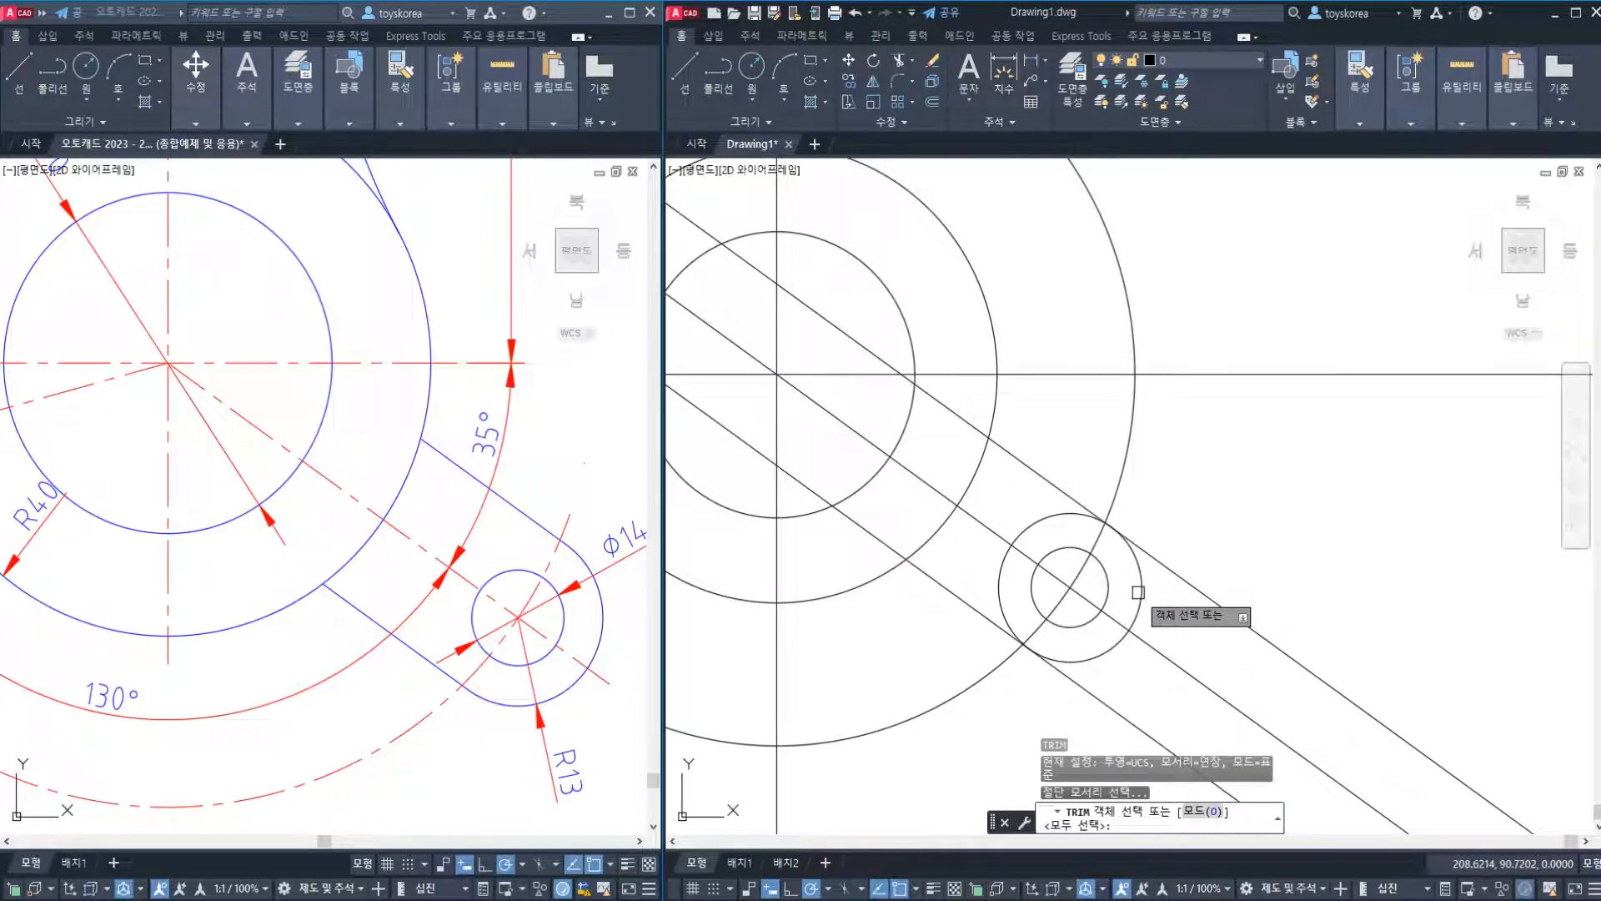
click(1139, 592)
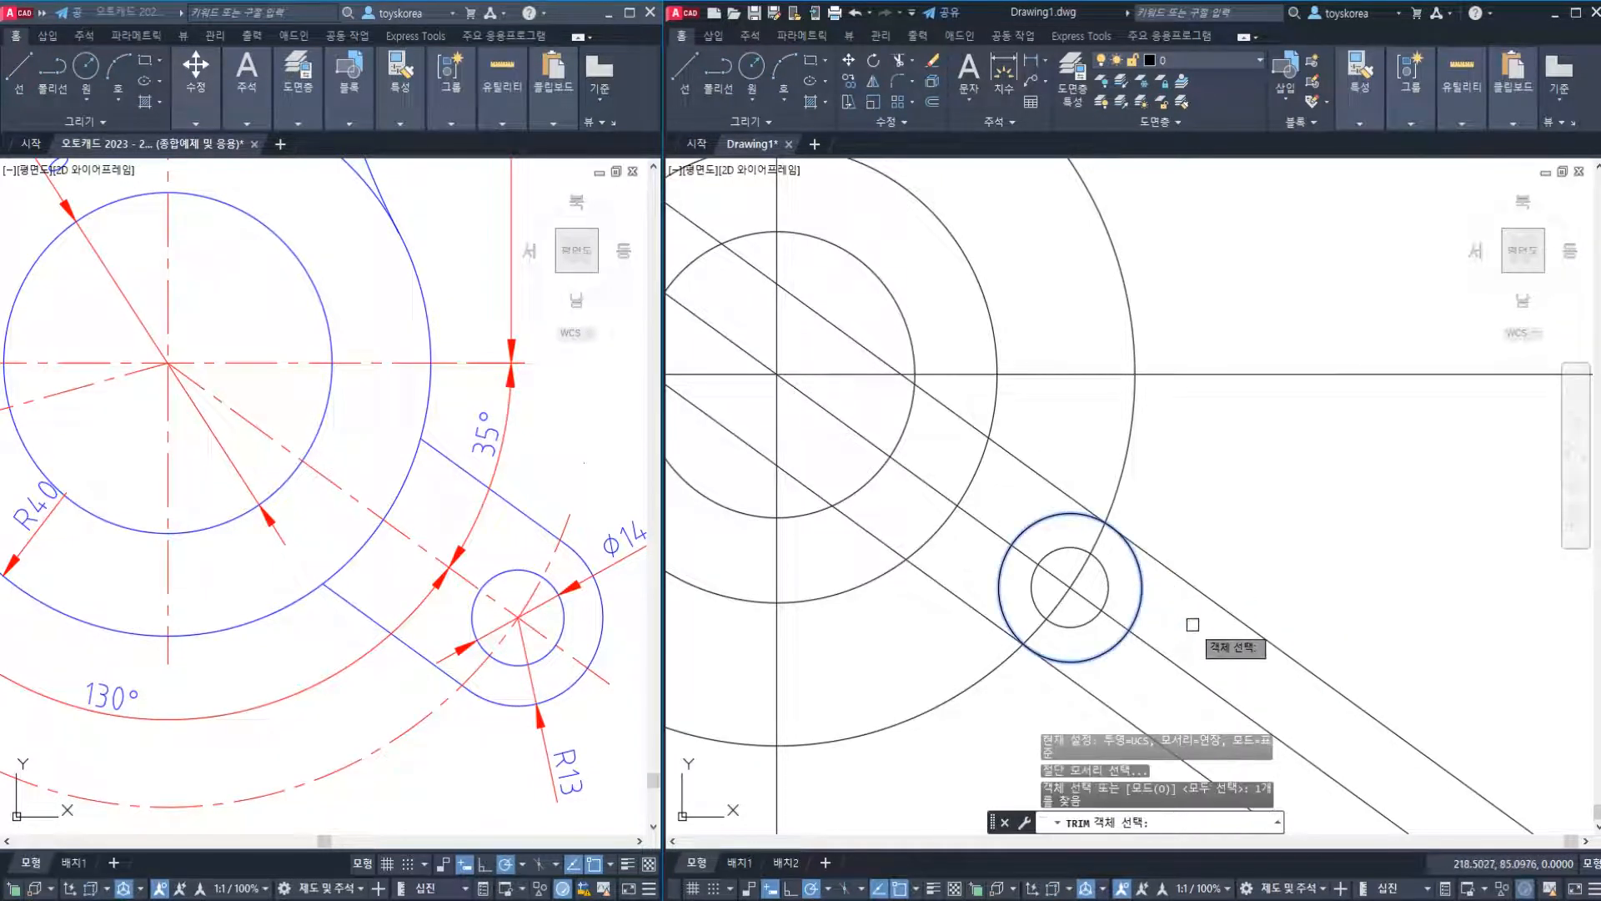
key(Return)
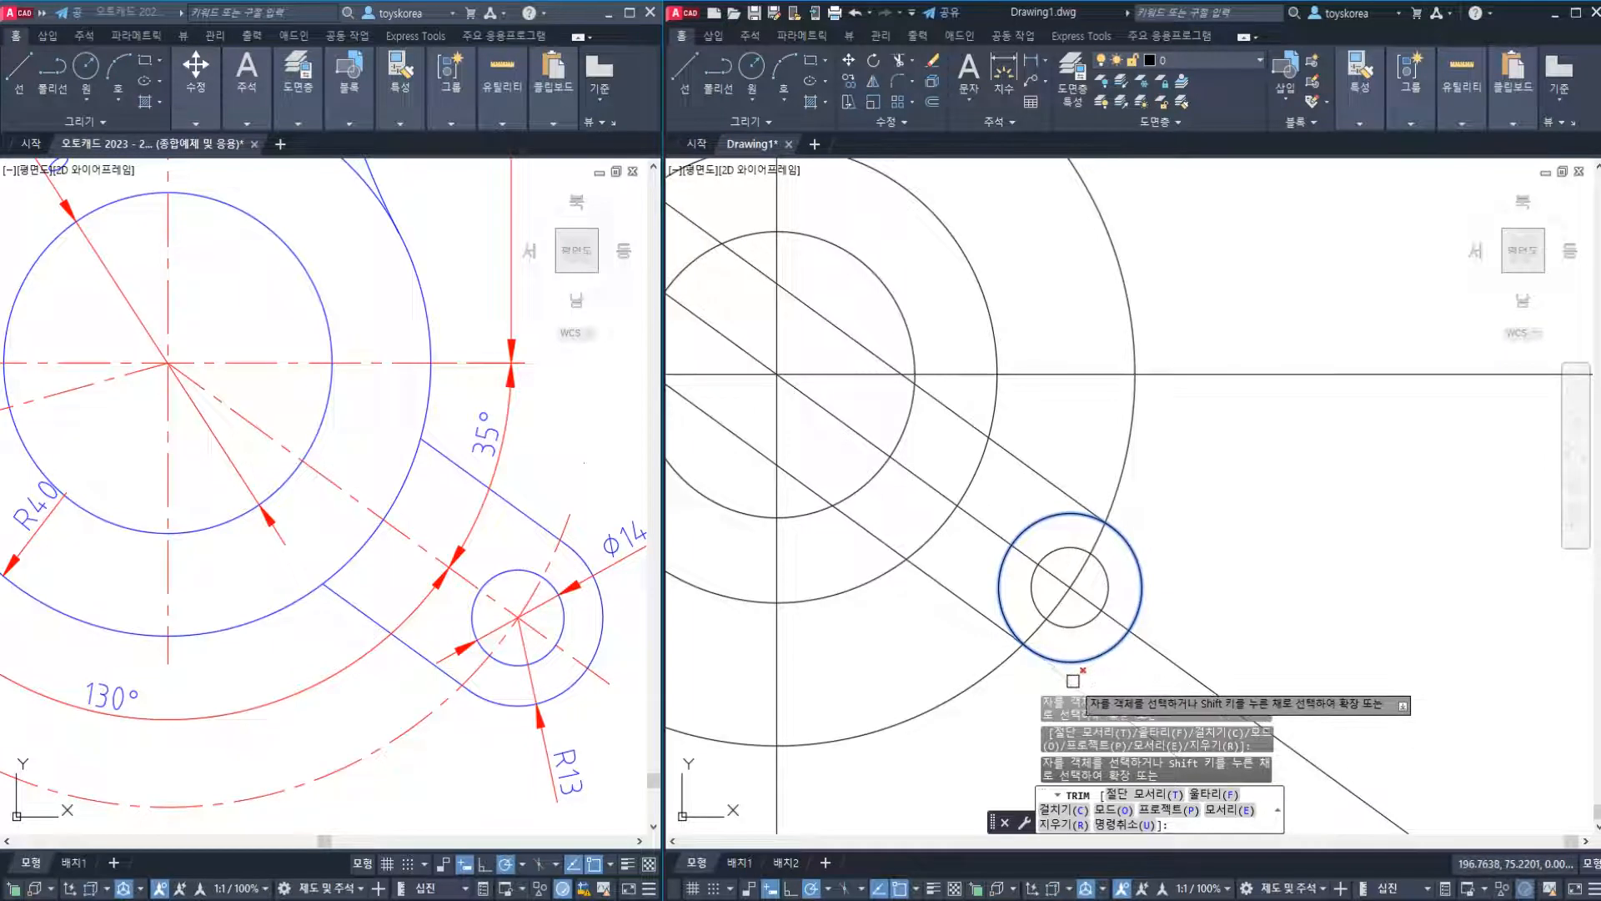
click(1013, 643)
key(Escape)
Highlight the two trimmed offset lines, then the arm end's outer circle, and clear the selection.
click(975, 609)
click(1052, 500)
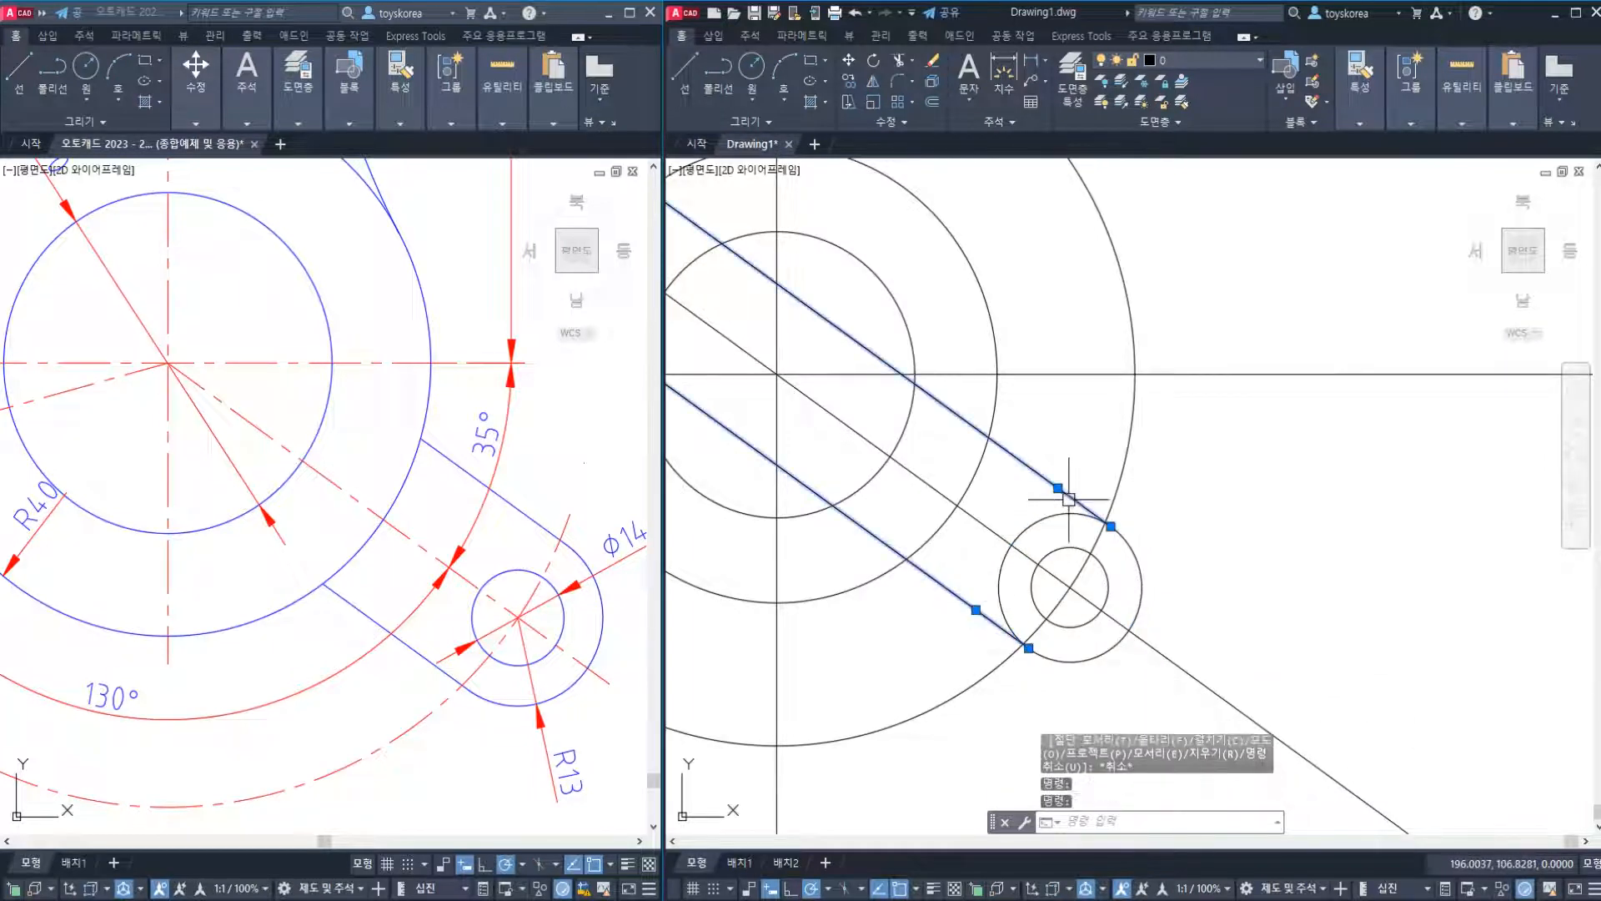
key(Escape)
click(1141, 566)
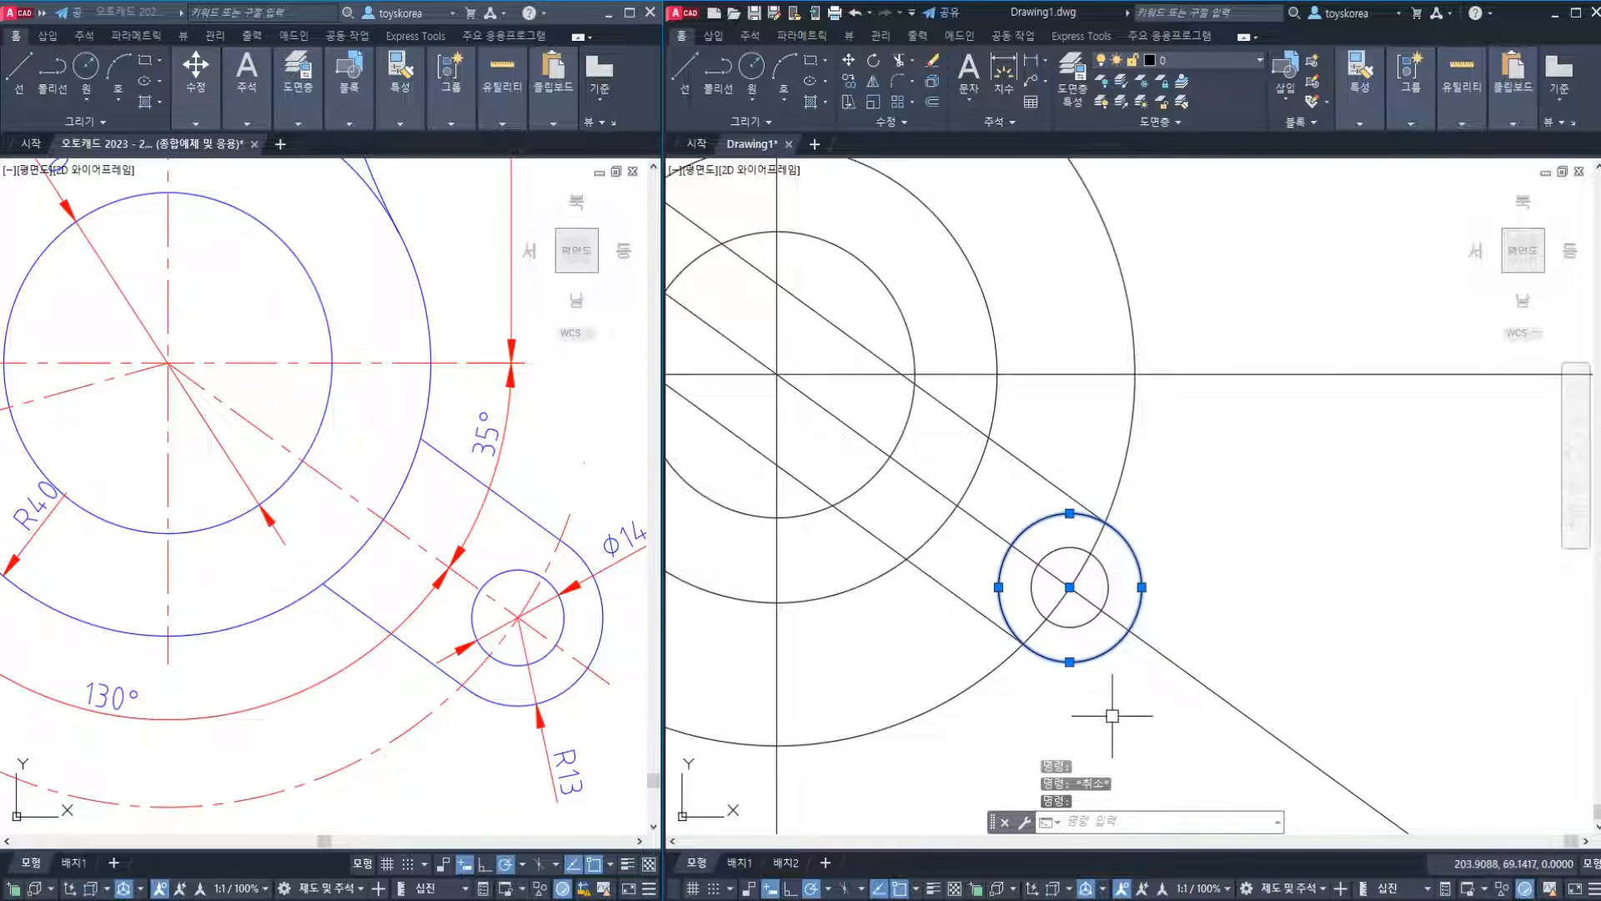
key(Escape)
middle_drag(1037, 536, 1079, 557)
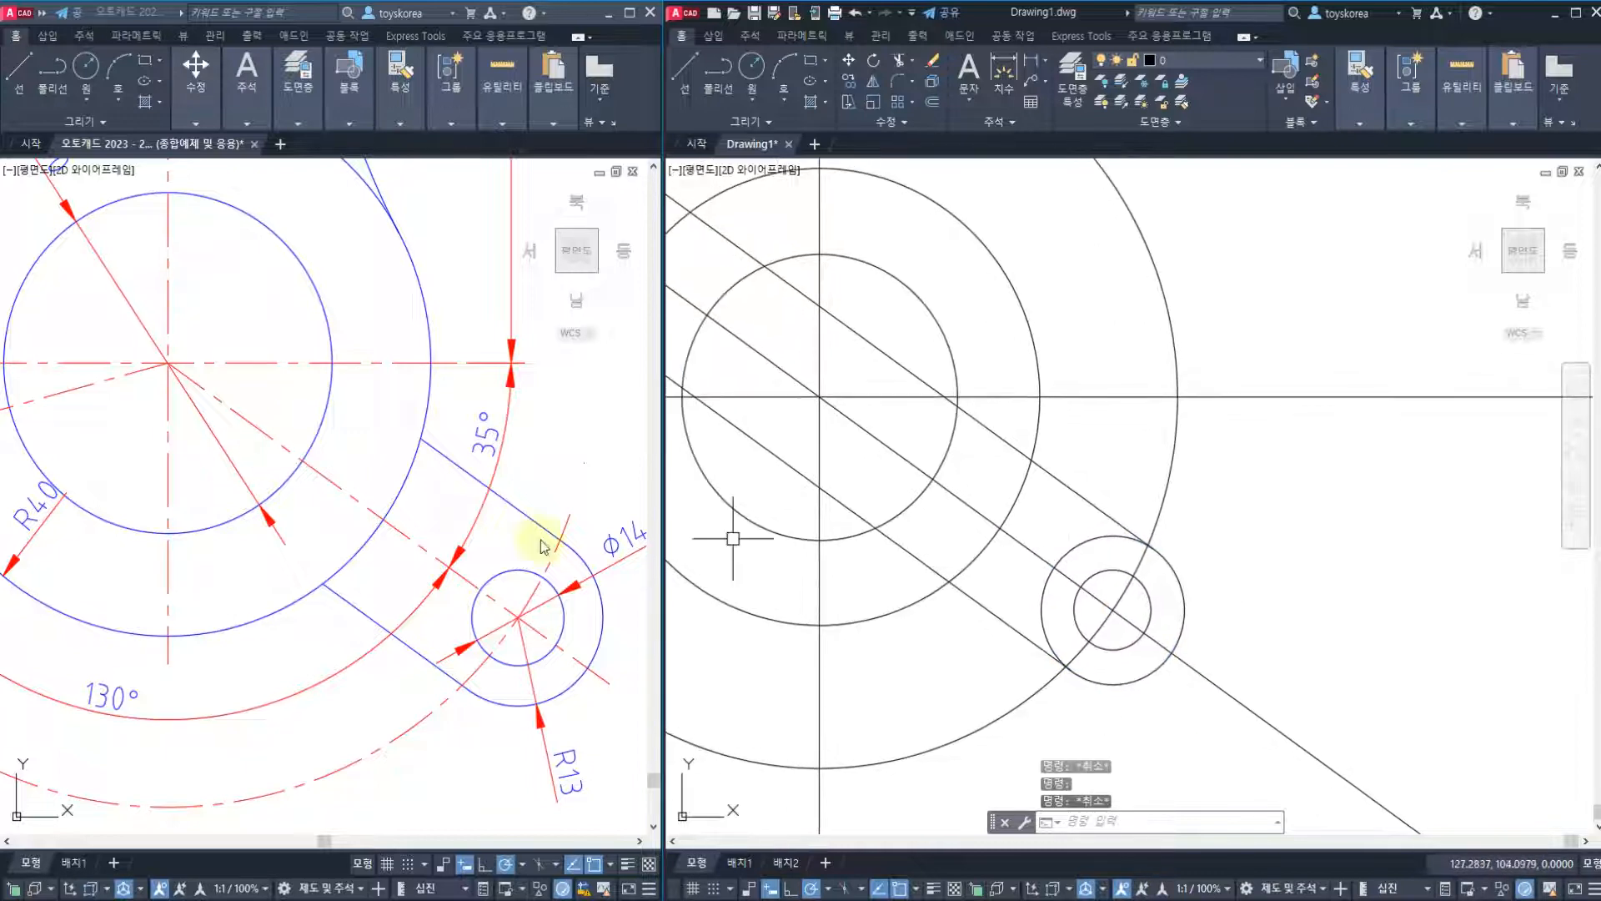
Highlight the hub's R40 arc in the reference and trim the two offset lines inside the matching circle in the new drawing.
click(415, 482)
click(412, 447)
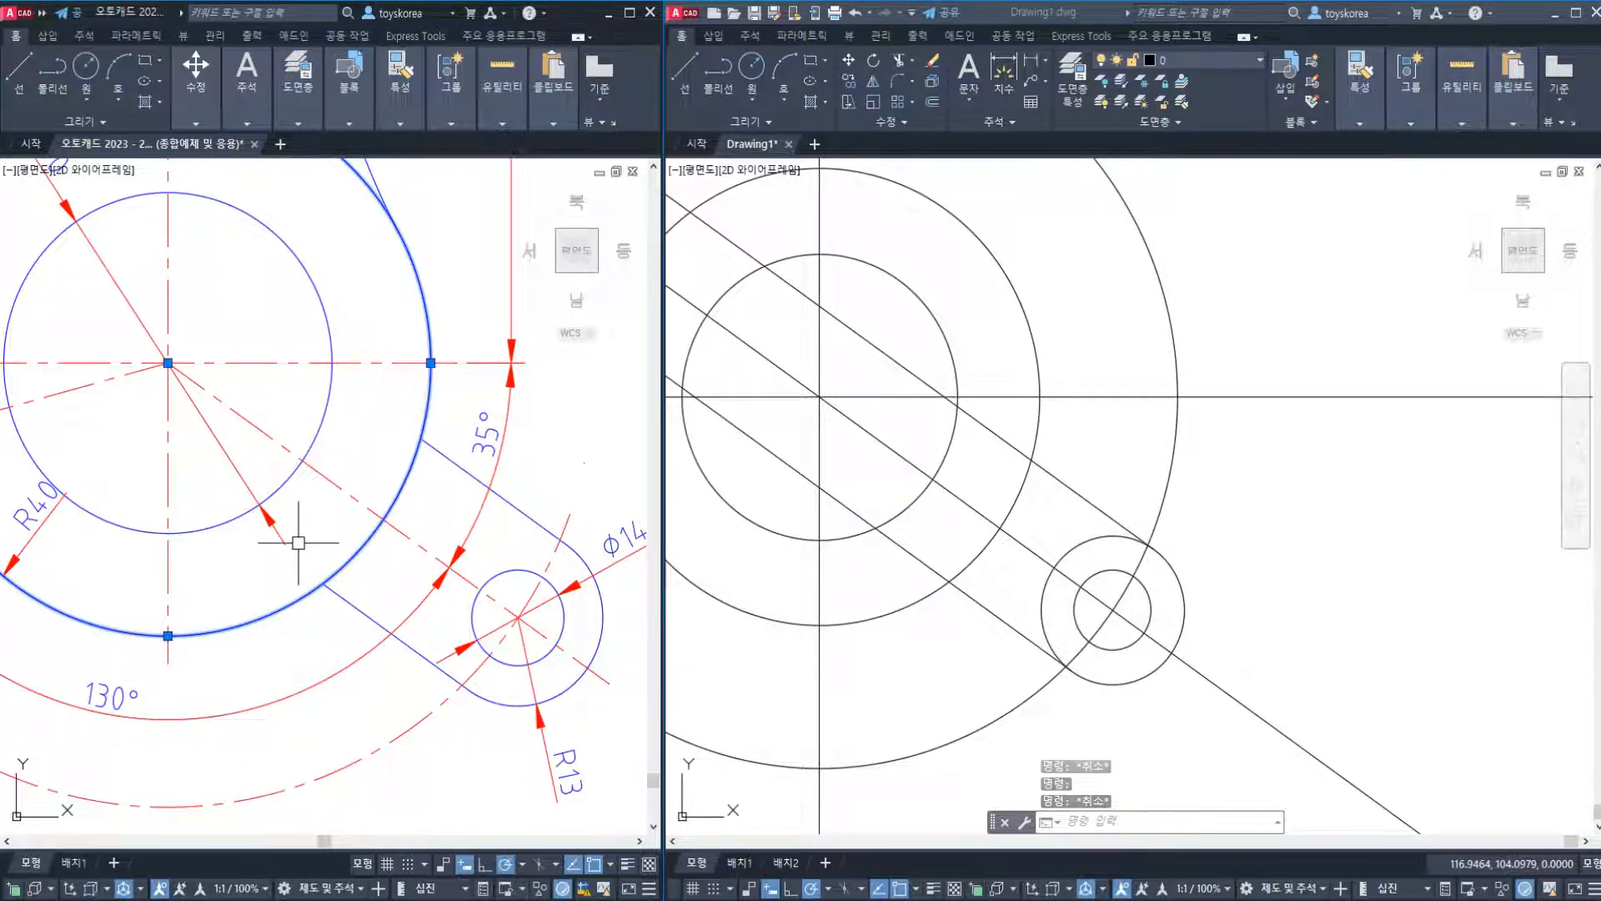
click(1079, 464)
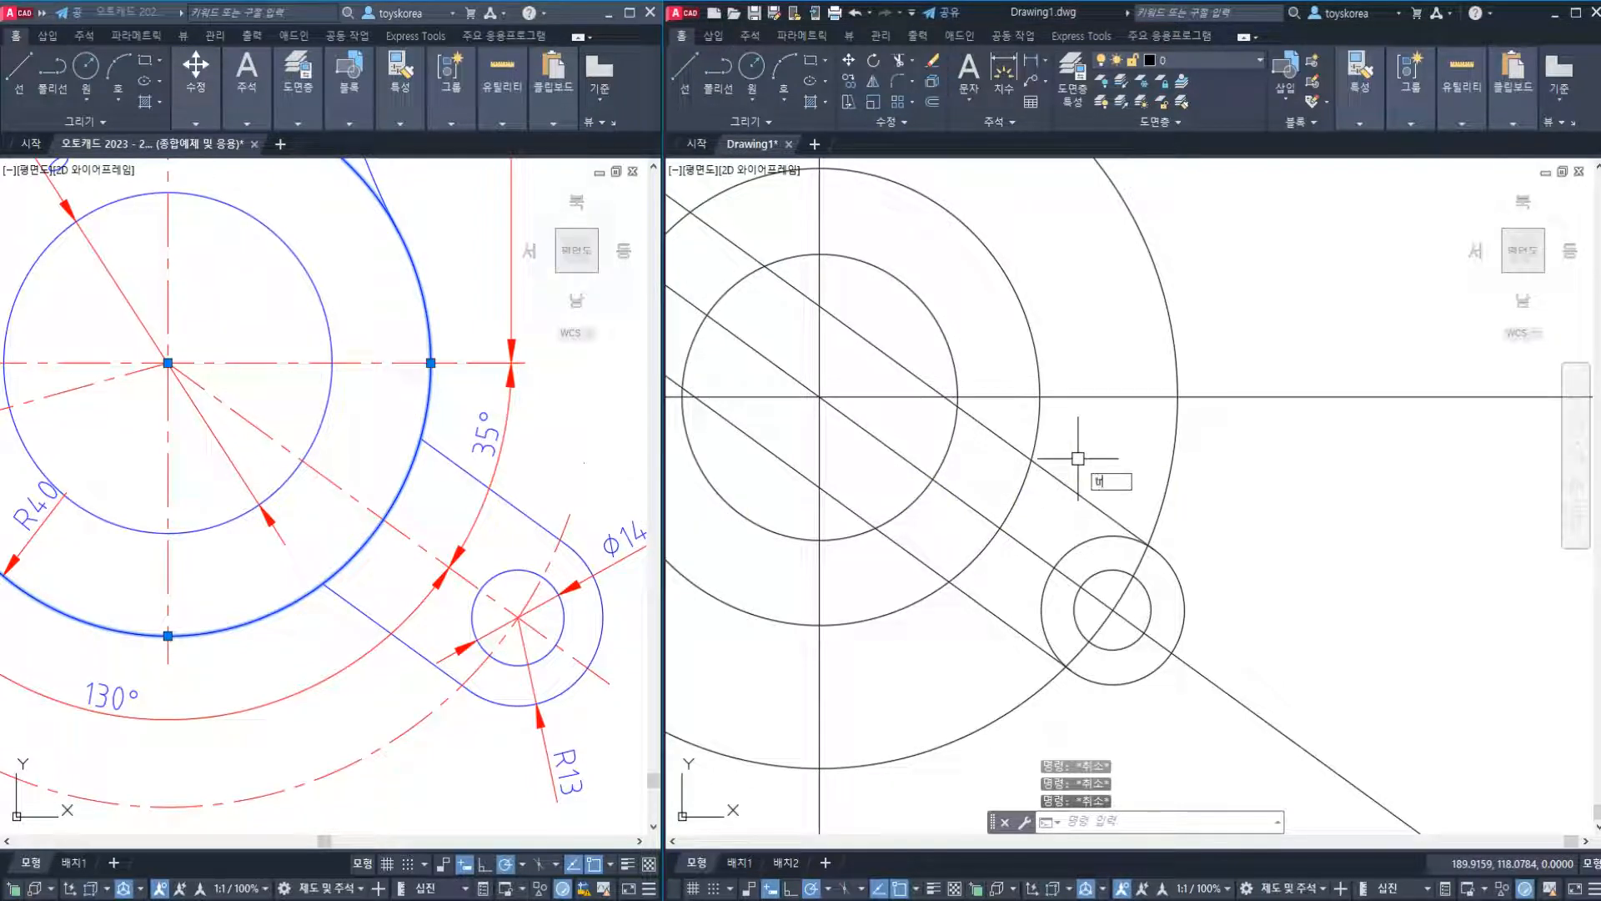
text(tr)
key(Return)
click(1029, 483)
key(Return)
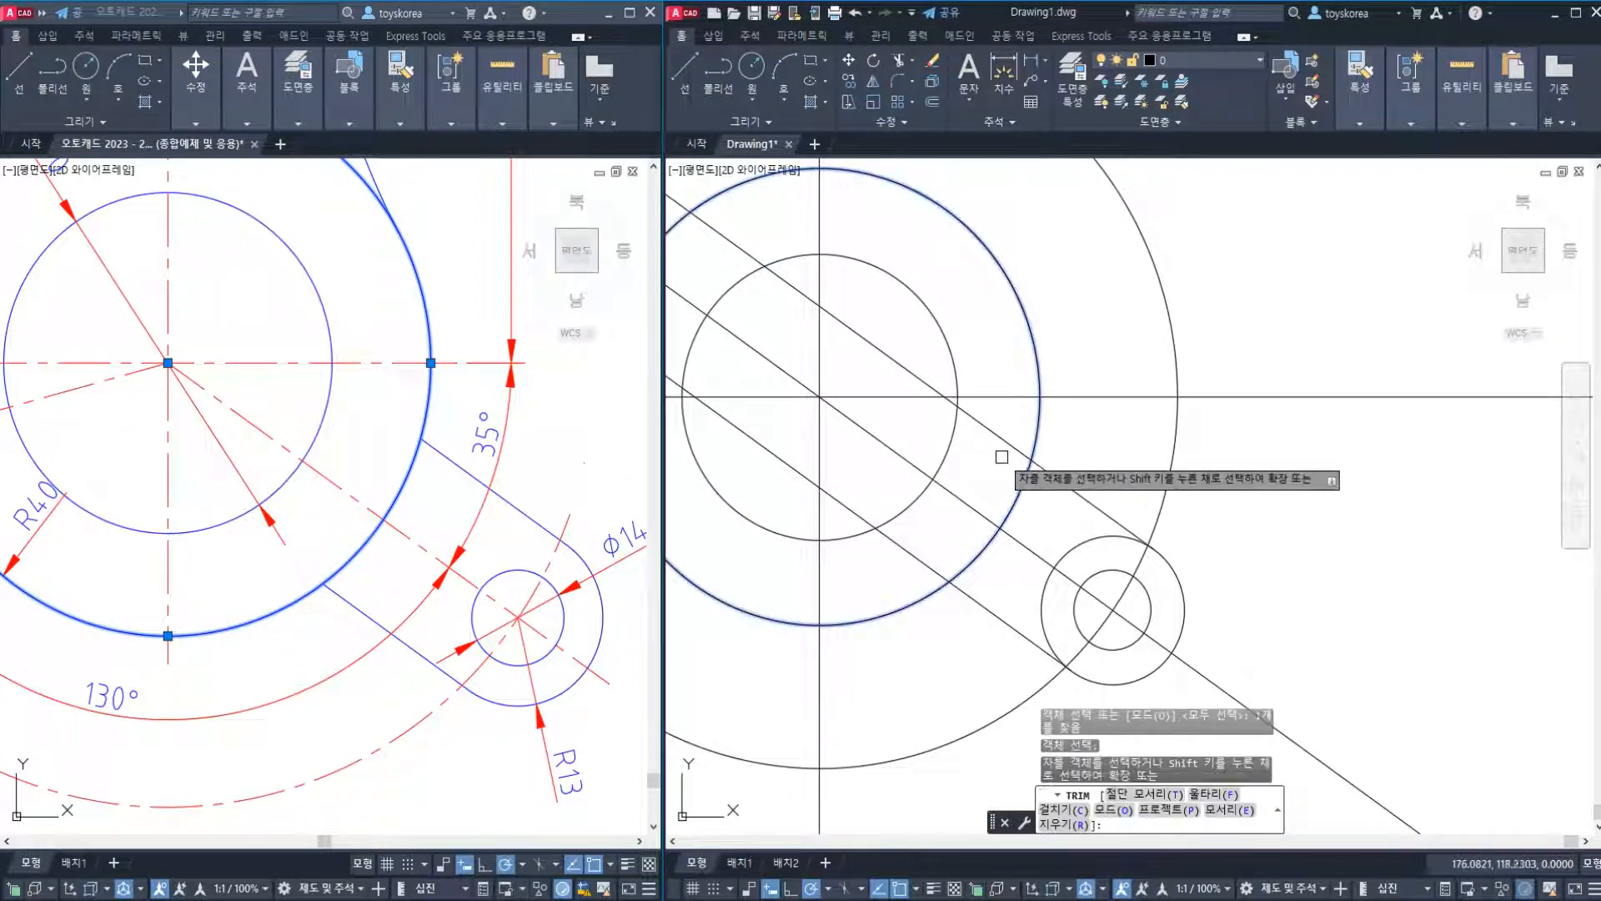
click(1007, 447)
click(910, 549)
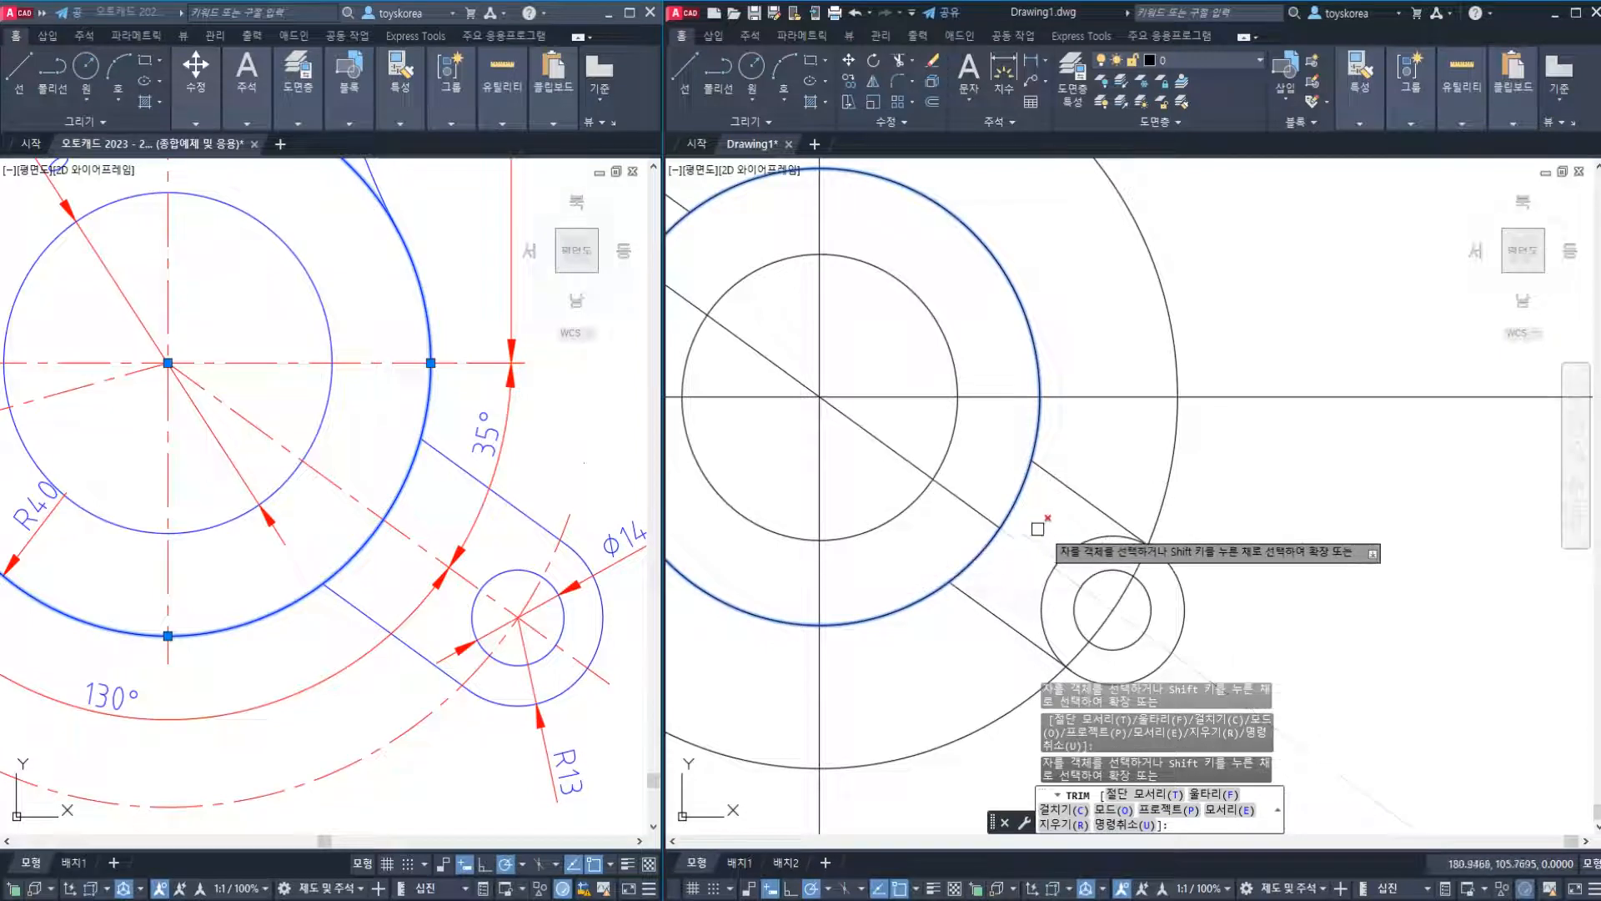
key(Escape)
Trim the hub-facing arc of the arm end's outer circle, using the two straight edges as cutting edges.
middle_drag(1080, 571, 1072, 562)
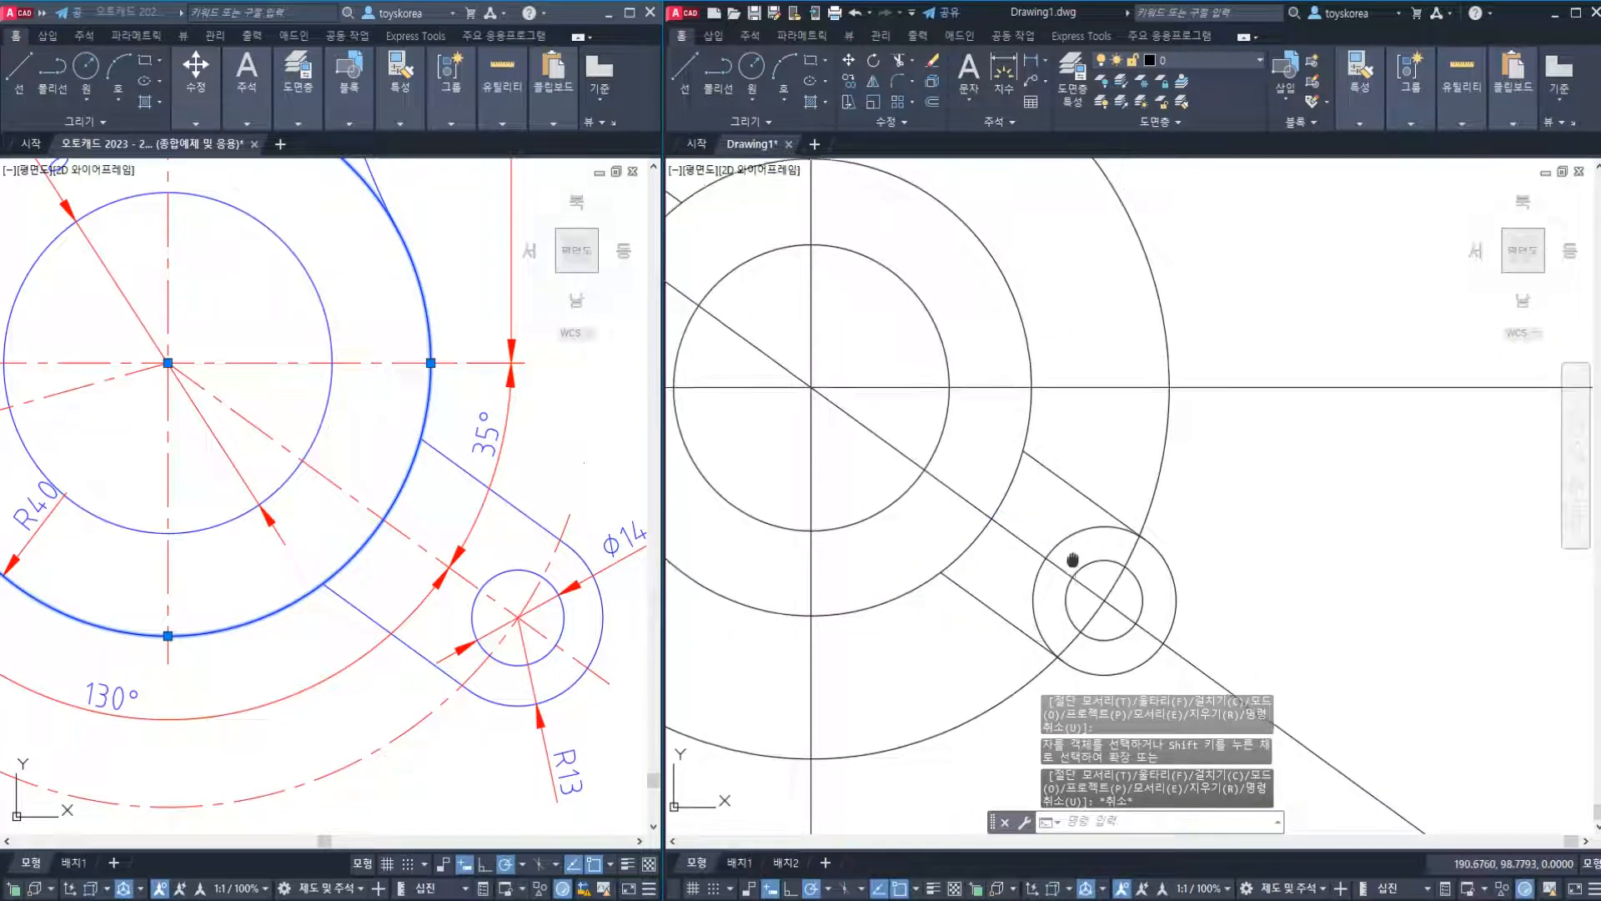
text(tr)
key(Return)
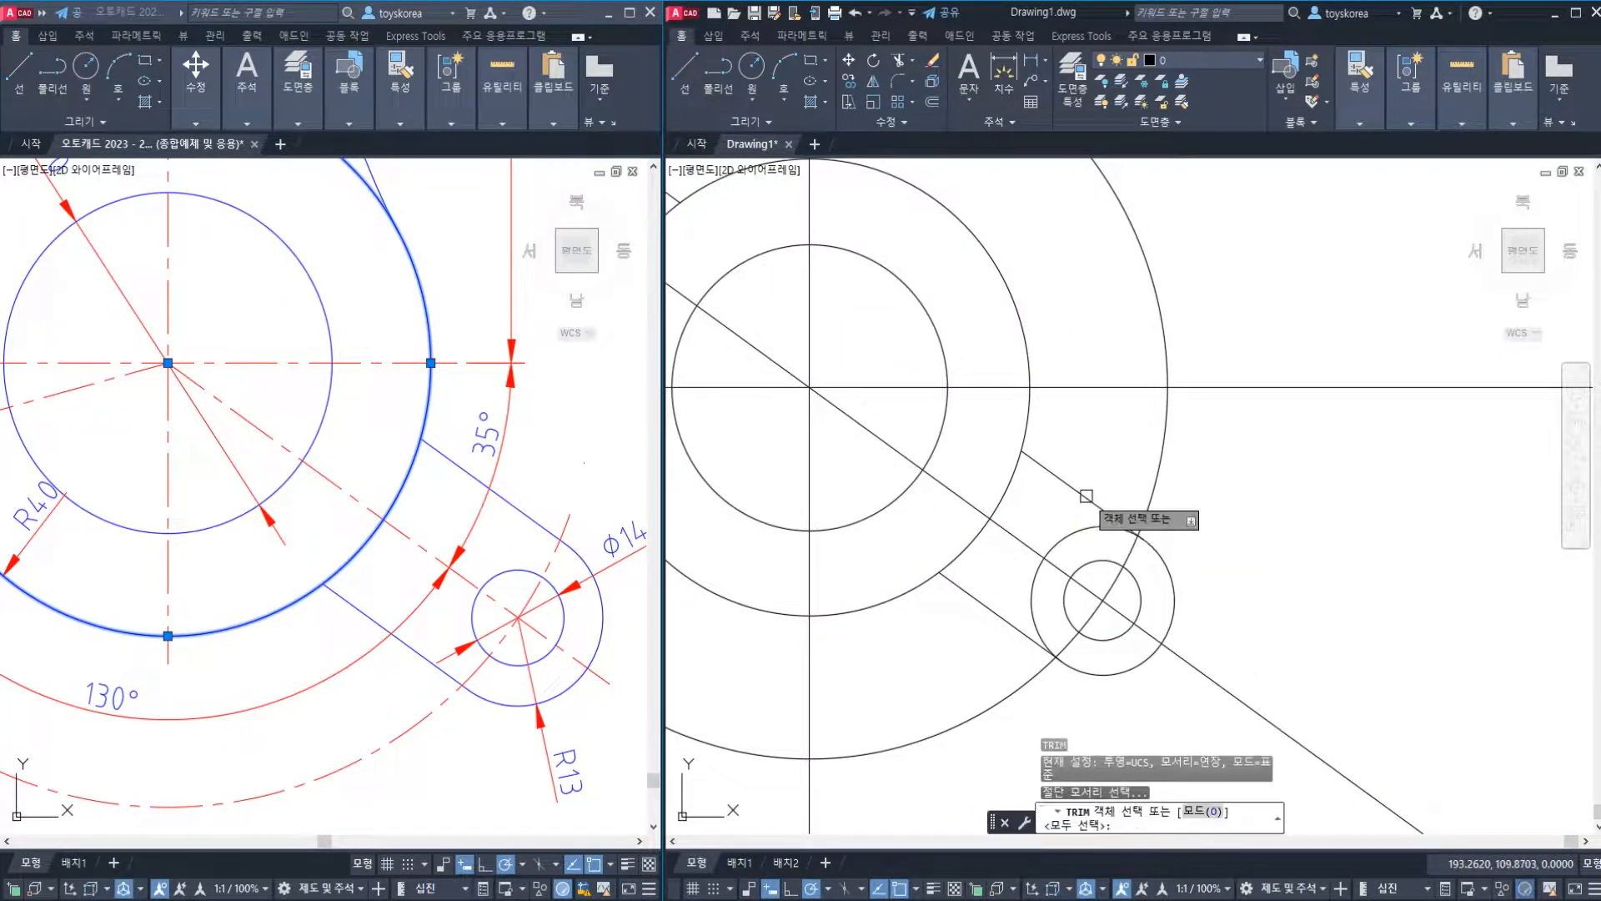
click(1084, 499)
click(1005, 615)
key(Return)
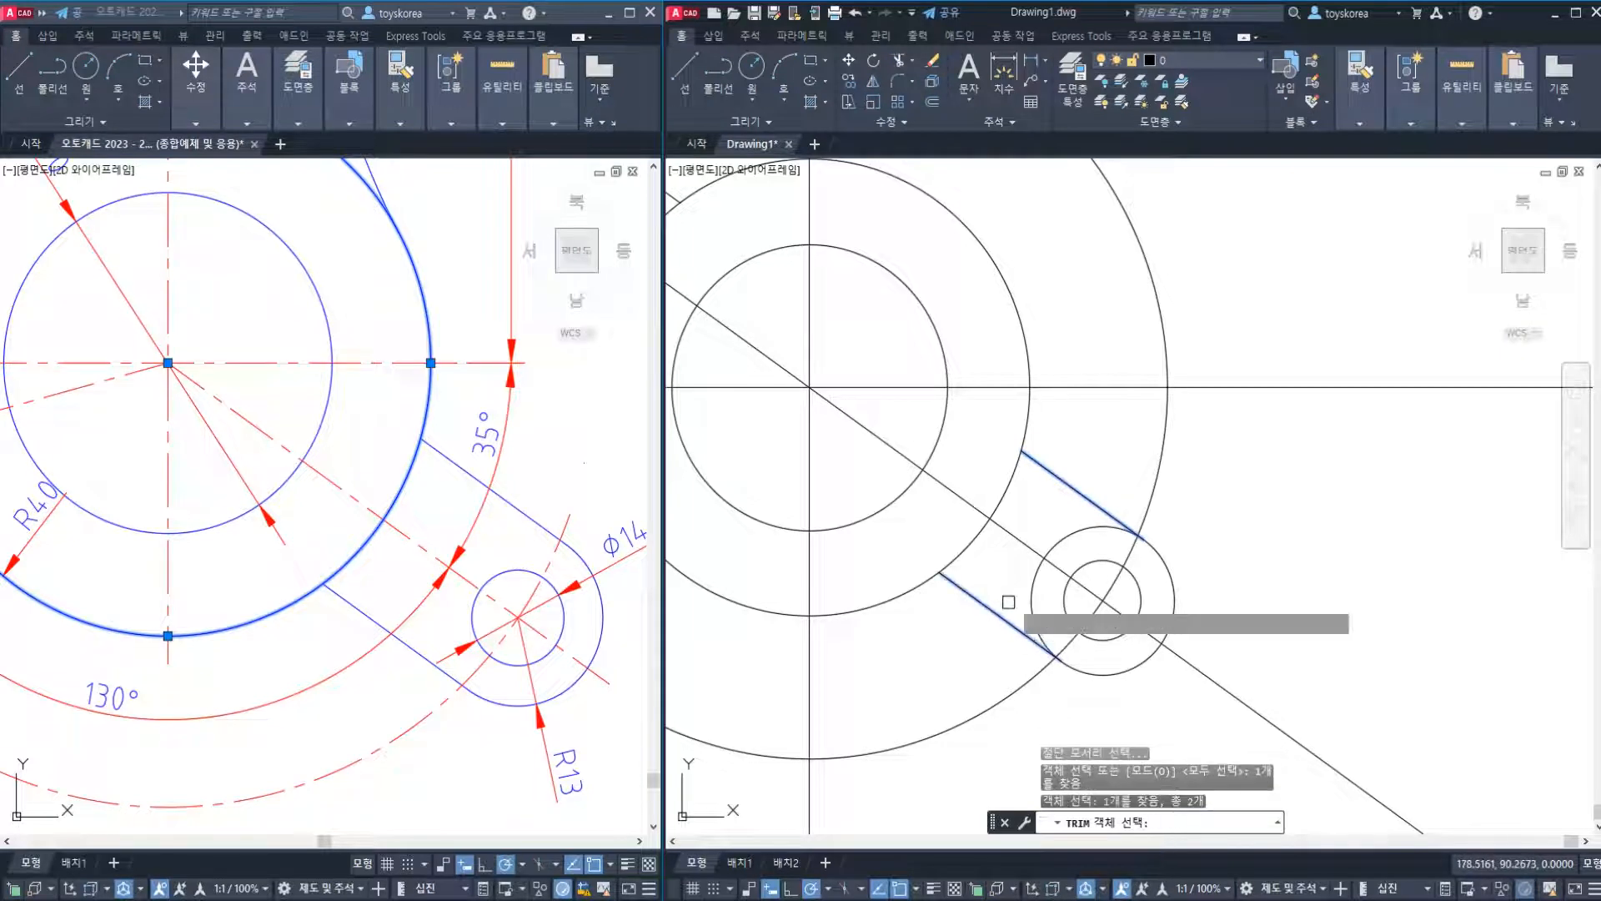
click(1033, 575)
key(Escape)
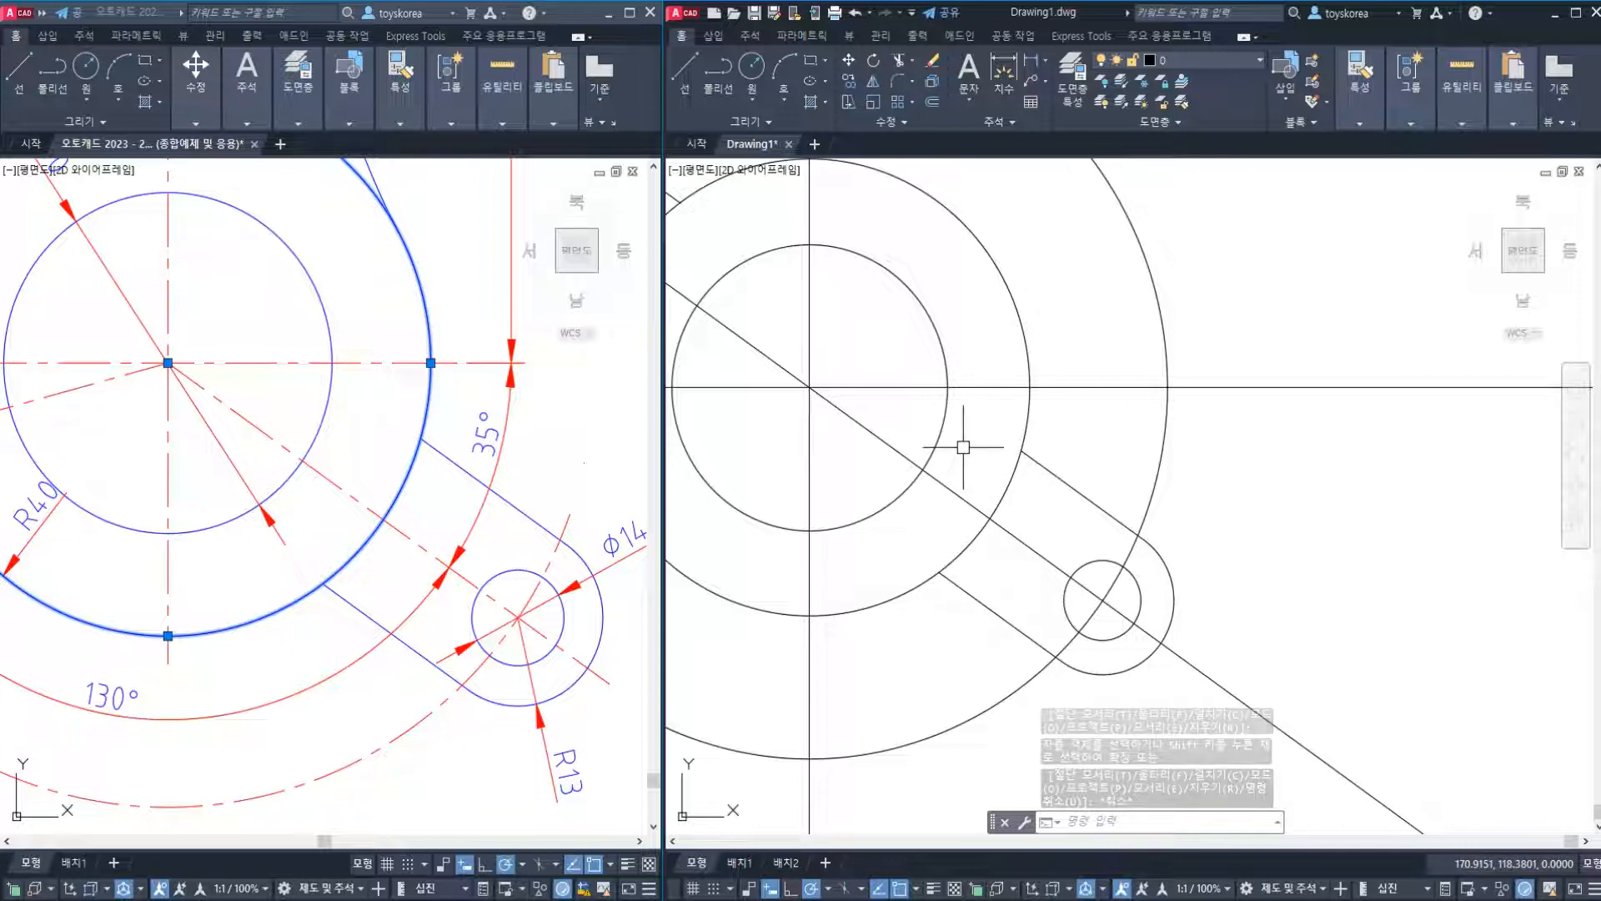
scroll(968, 450, up, 2)
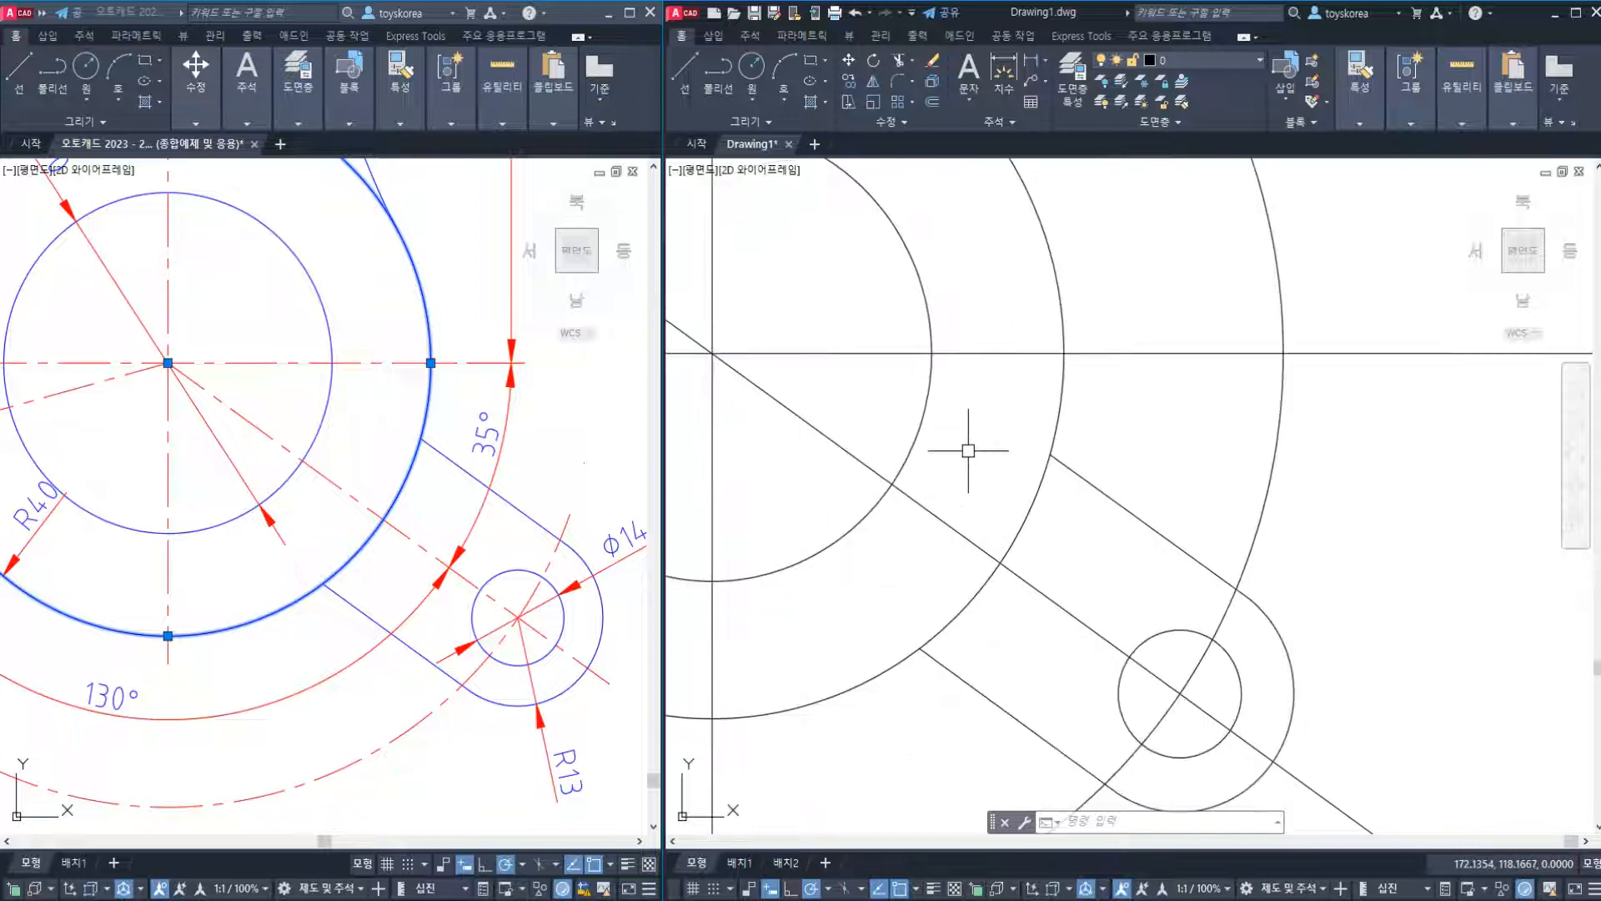
Highlight the leftover offset lines on the far side of the hub from the arm, and clear the selection.
scroll(968, 450, down, 4)
middle_drag(897, 420, 1012, 541)
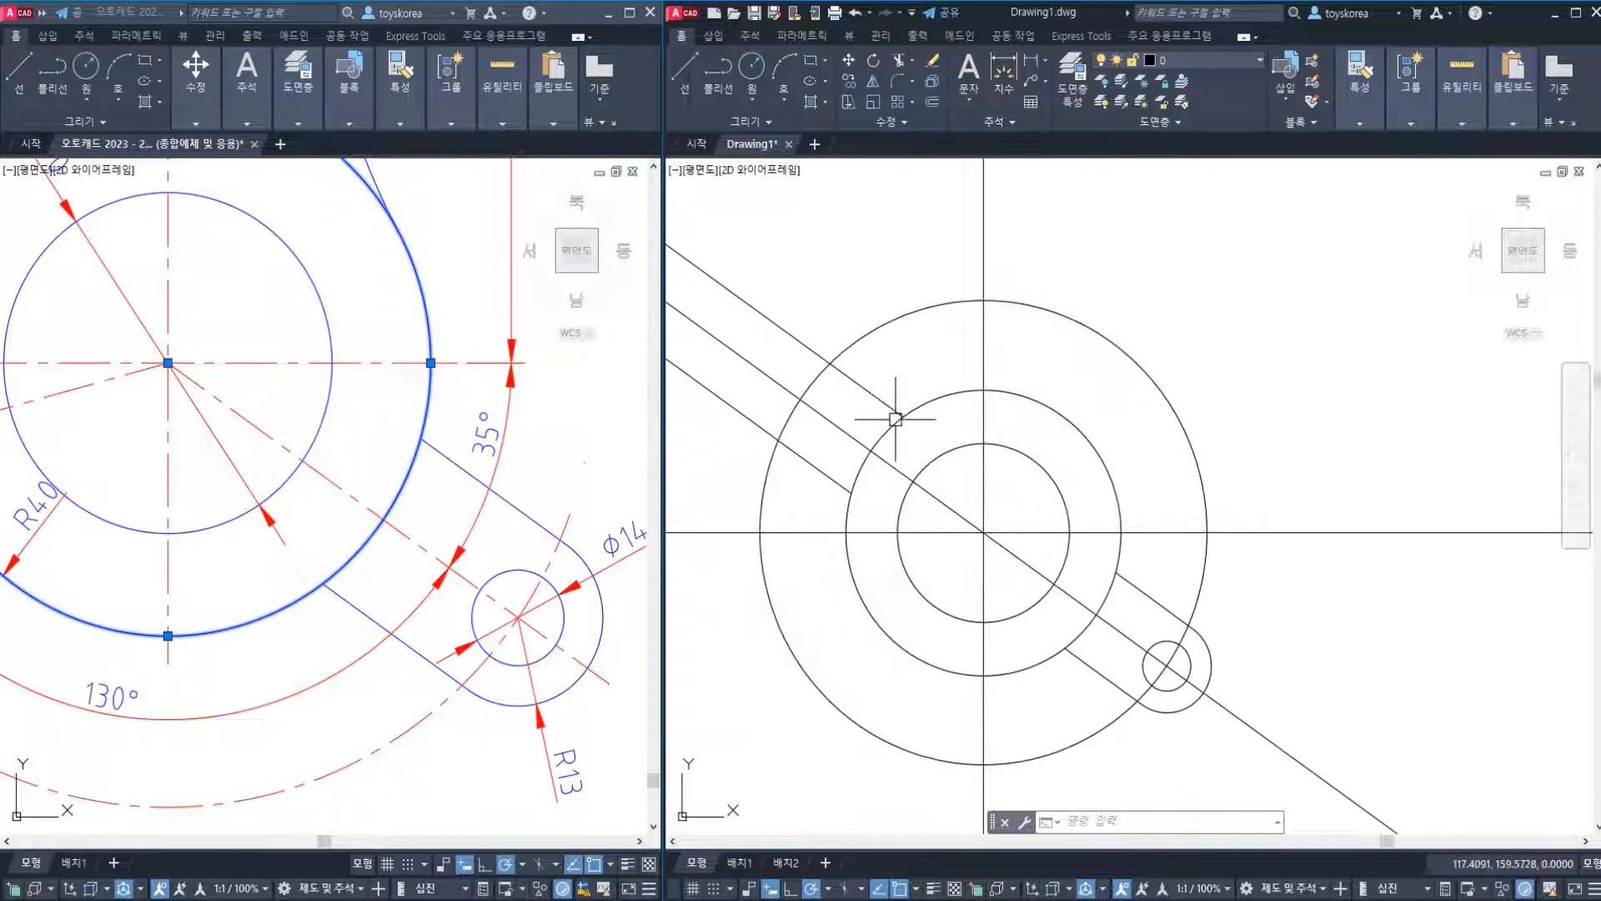
click(800, 341)
click(749, 405)
key(Escape)
key(Escape)
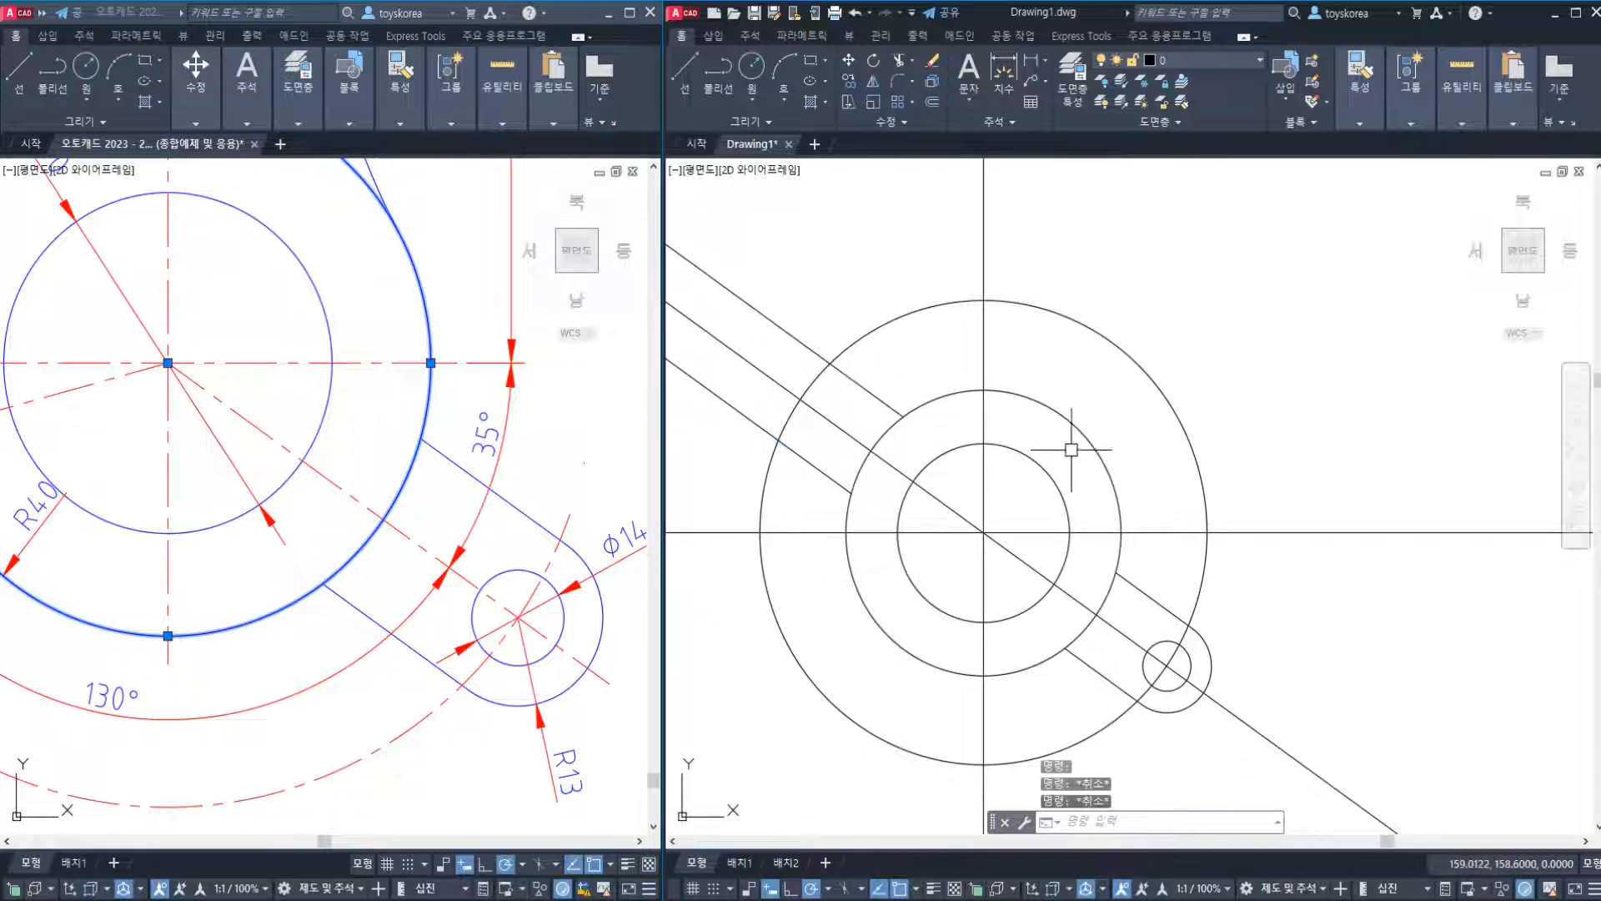
Highlight the hub's outer circle that bounds the trimmed arm edges, and clear the selection.
scroll(1091, 572, up, 2)
click(1097, 553)
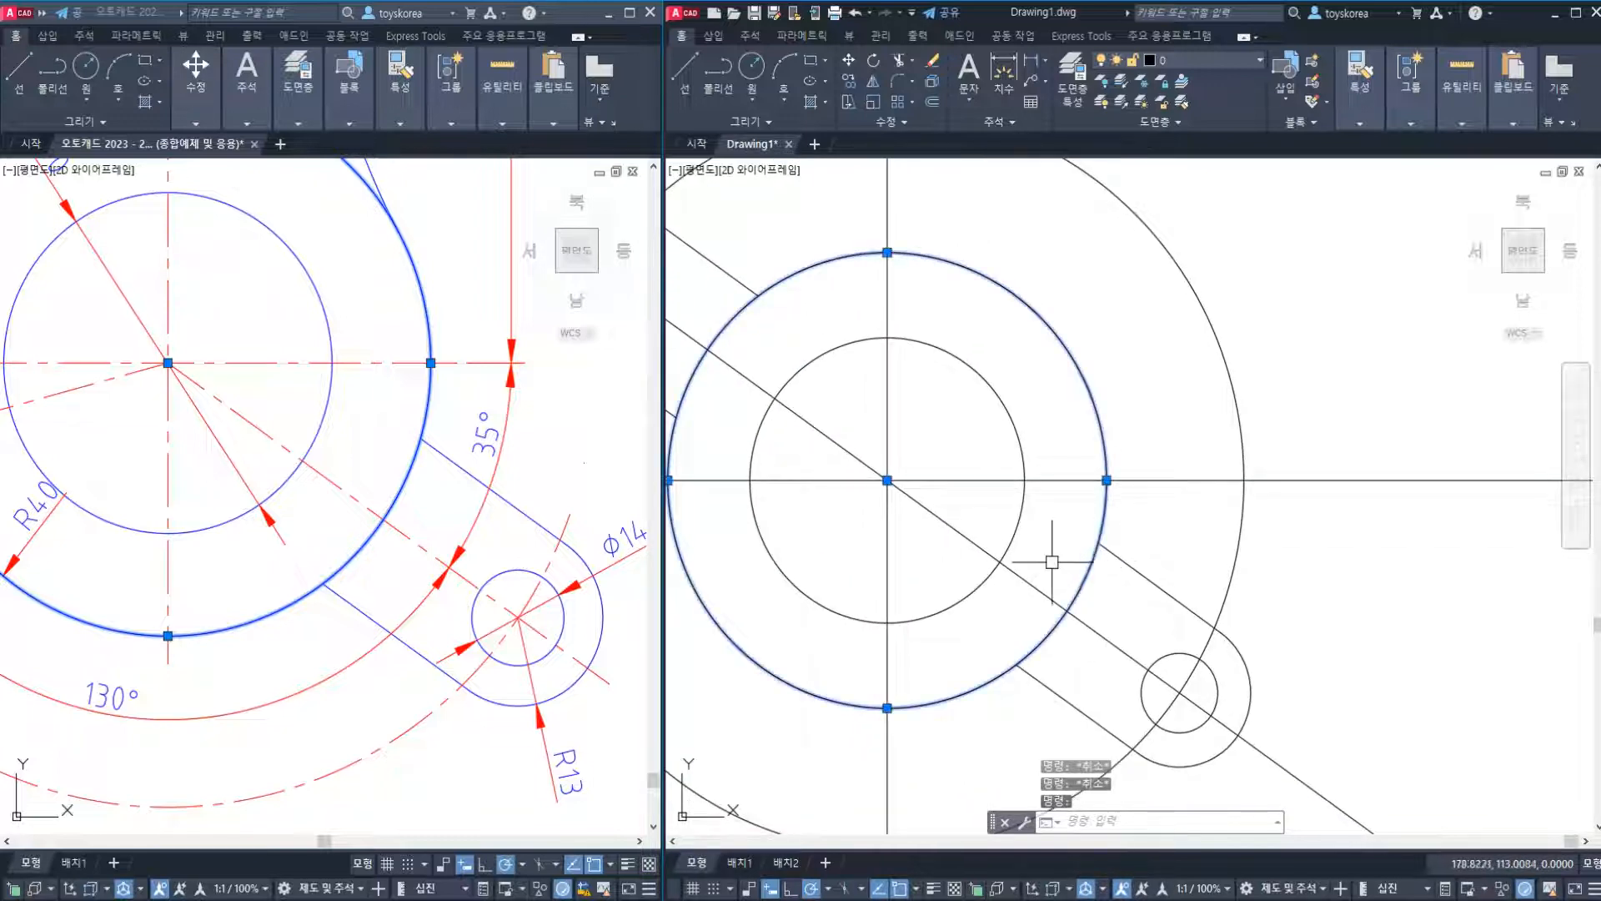
key(Escape)
scroll(1075, 554, up, 2)
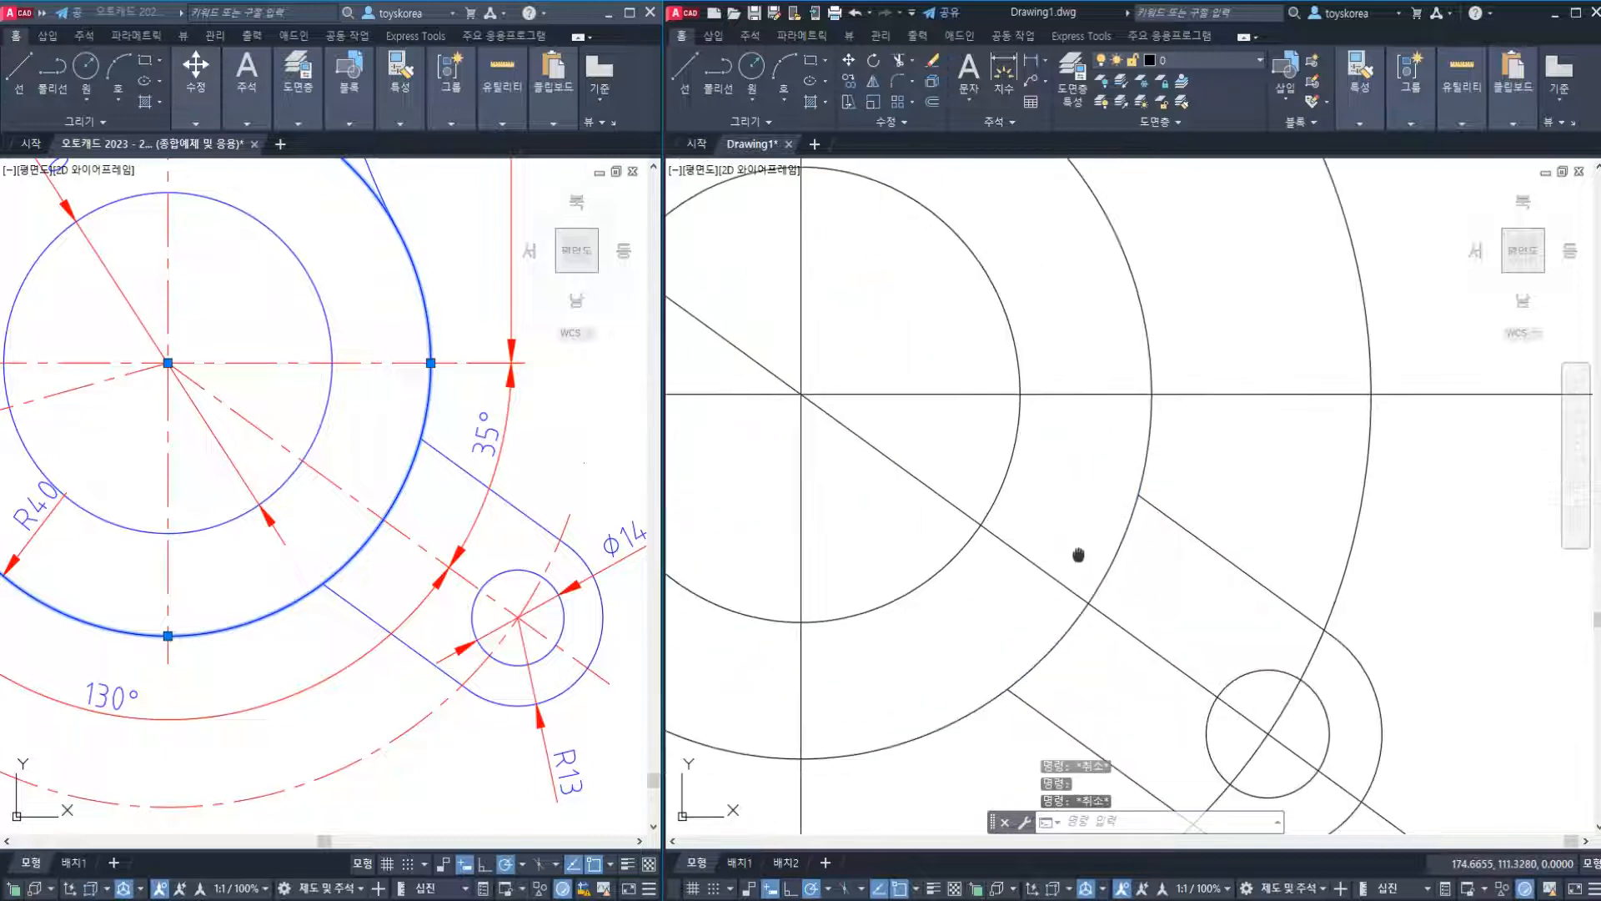
click(1101, 550)
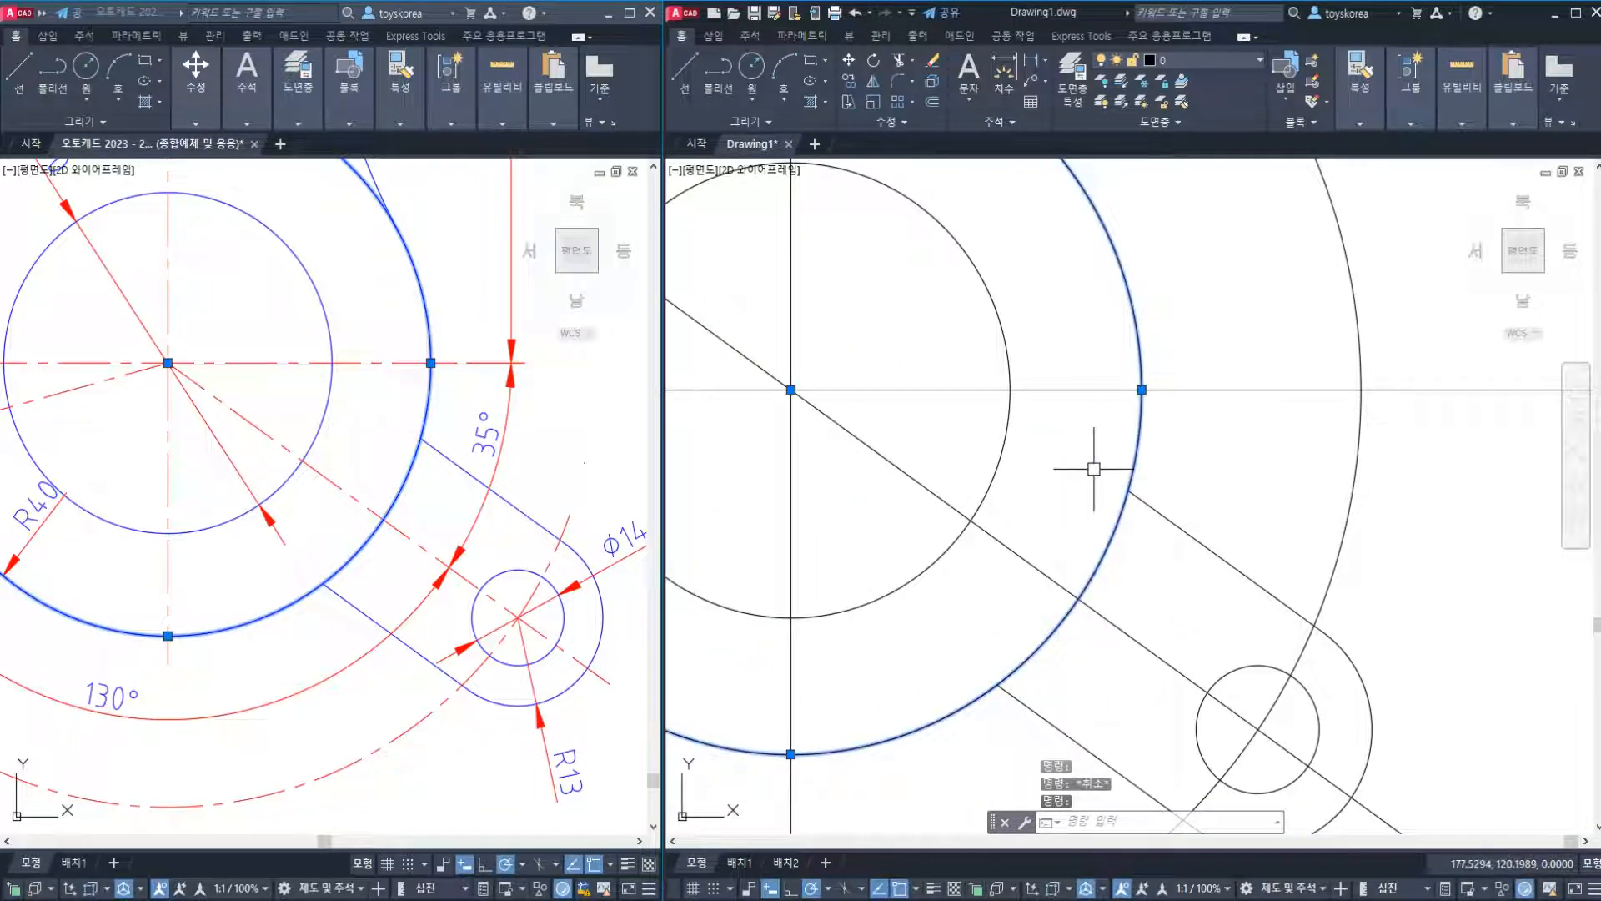
scroll(1096, 539, down, 2)
middle_drag(1054, 525, 1089, 556)
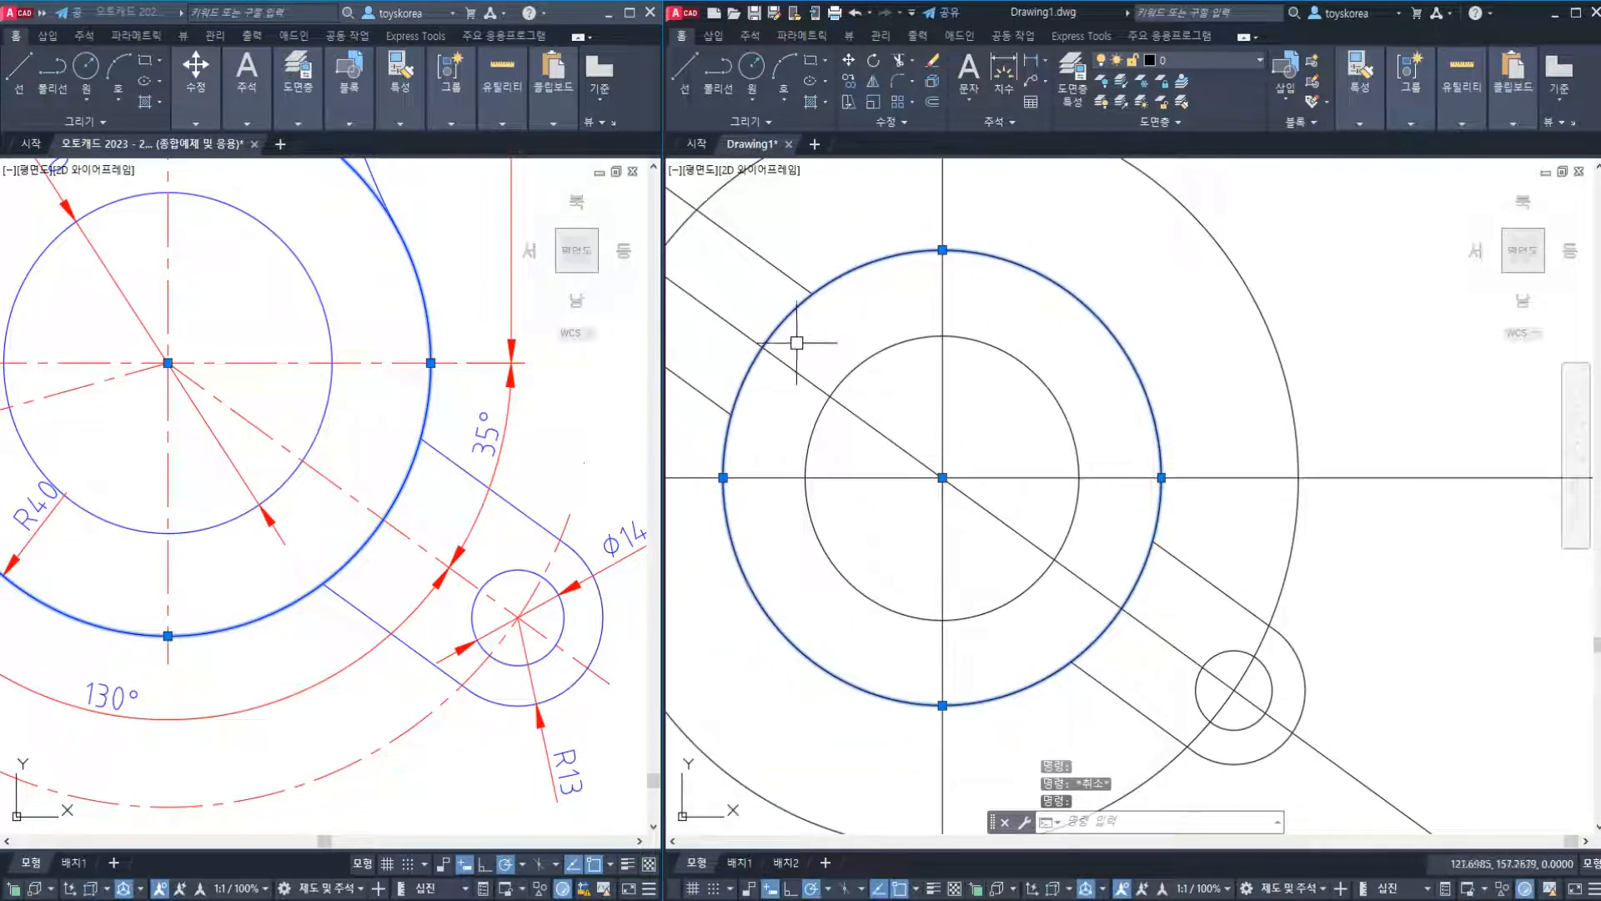
key(Escape)
Highlight the arm's upper edge and the leftover upper offset line opposite it, and clear the selection.
click(1197, 574)
click(760, 255)
key(Escape)
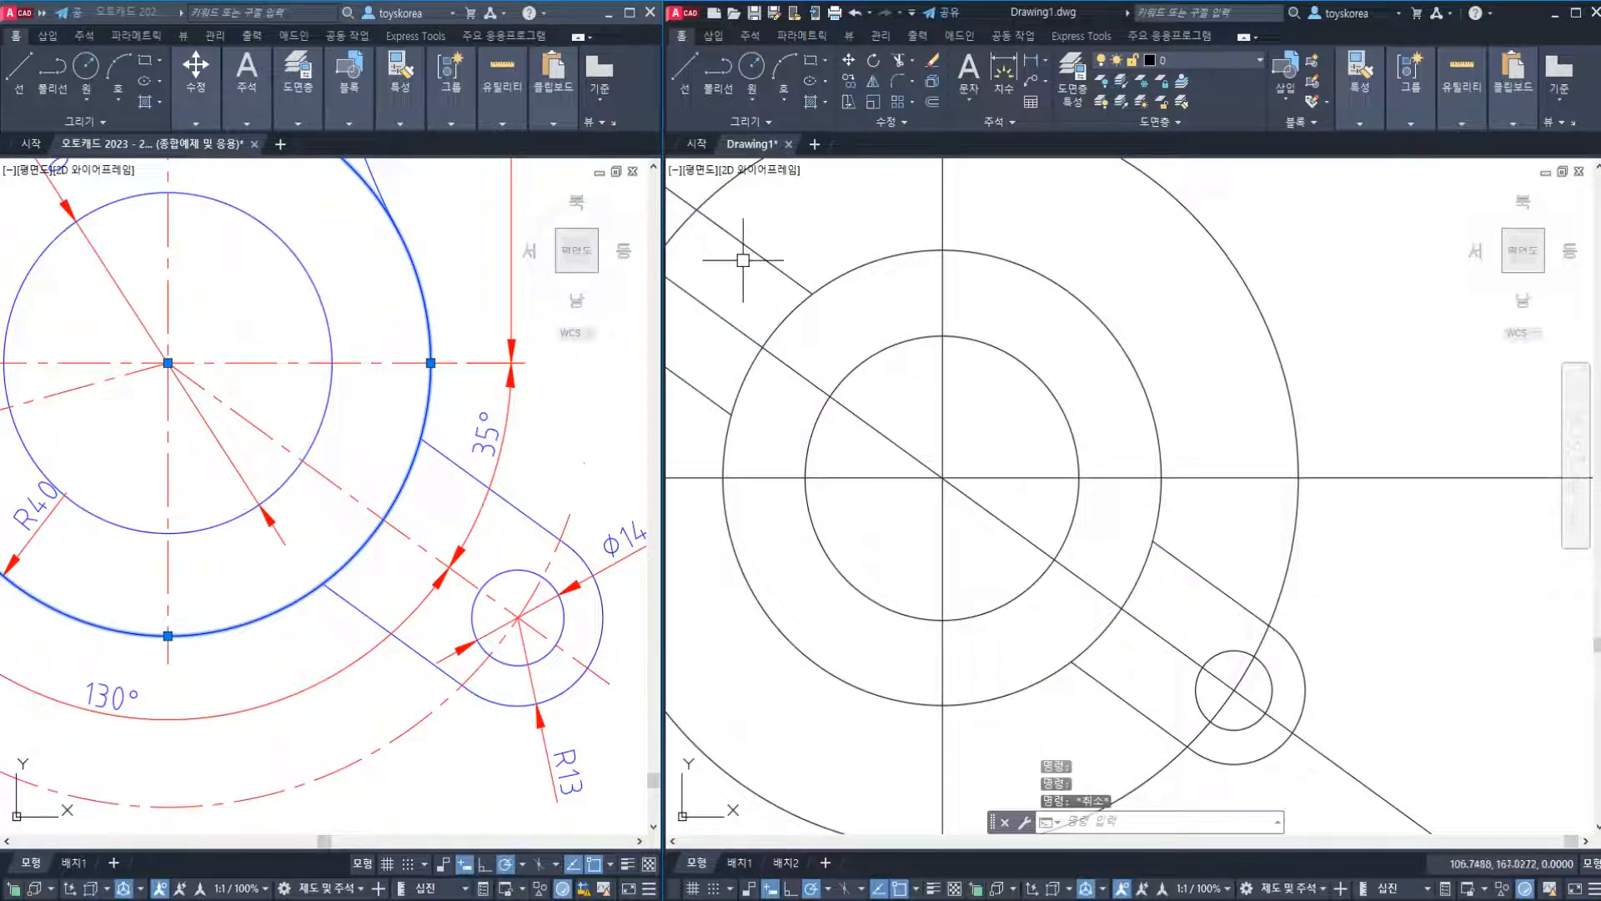
click(746, 245)
key(Escape)
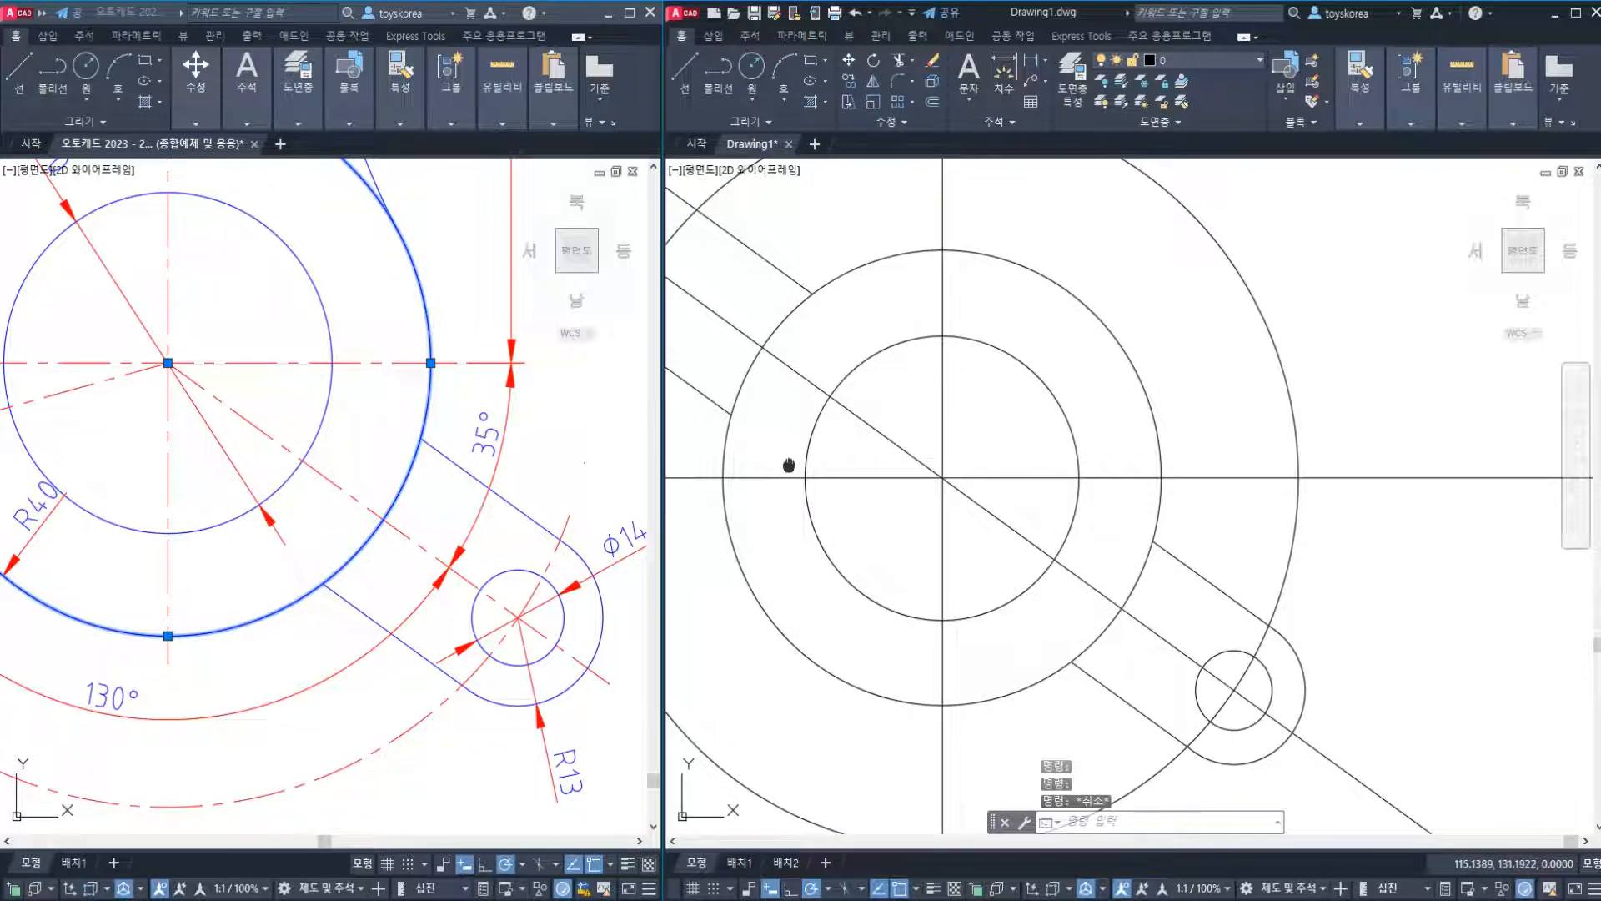
Erase the two leftover offset lines on the side of the hub opposite the arm.
middle_drag(788, 465, 1006, 510)
scroll(1006, 509, down, 2)
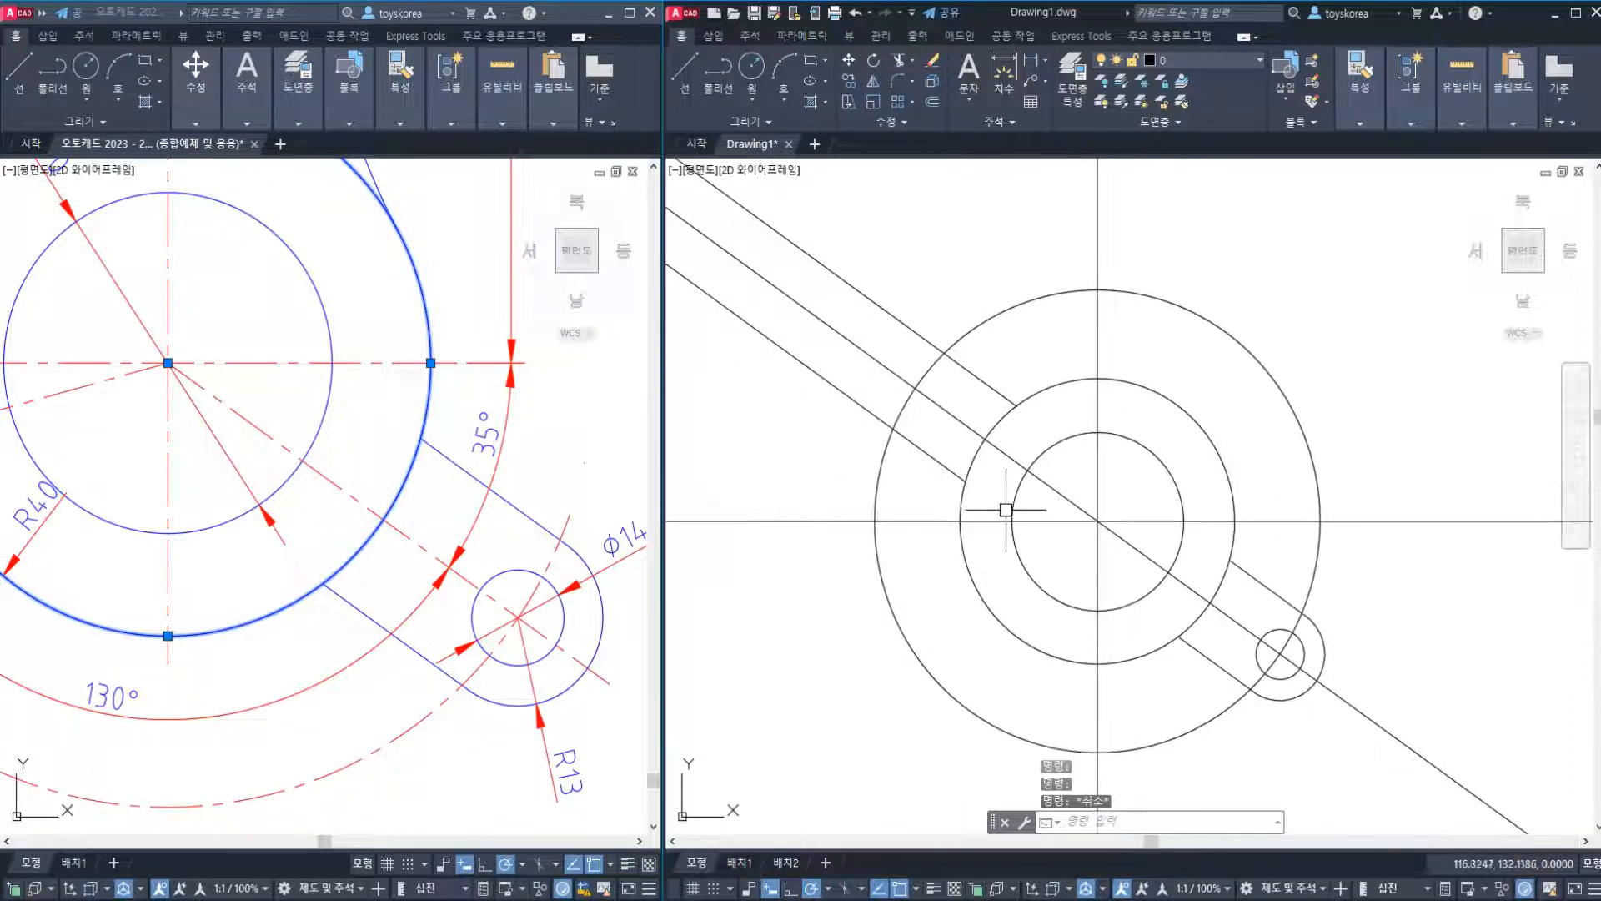
click(938, 462)
click(988, 385)
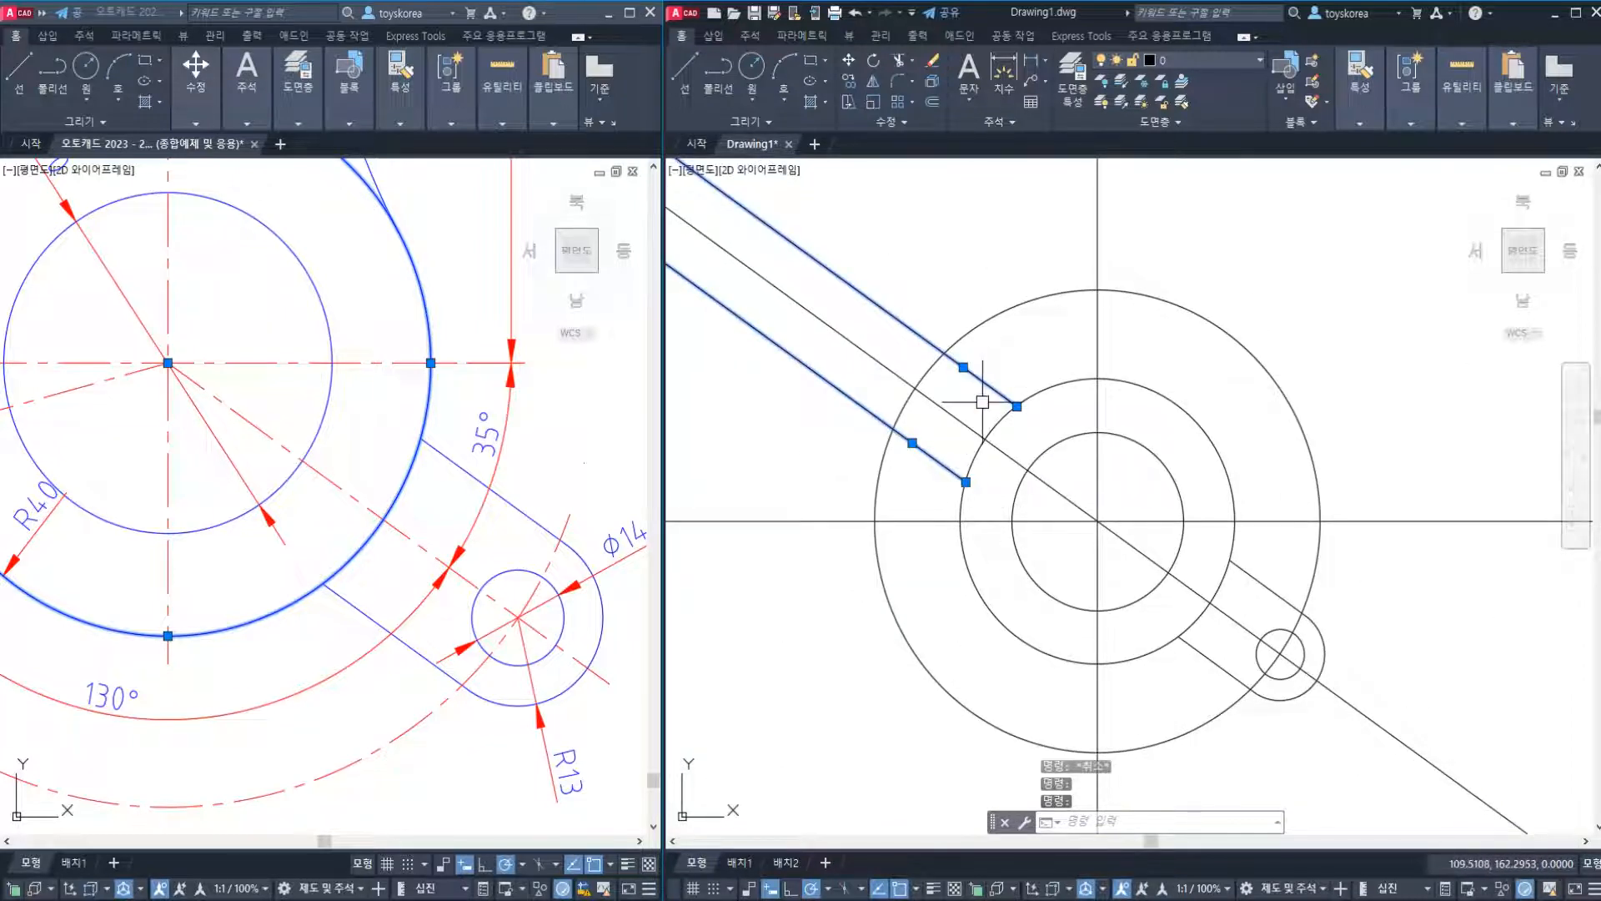
text(e)
key(Return)
scroll(976, 413, down, 4)
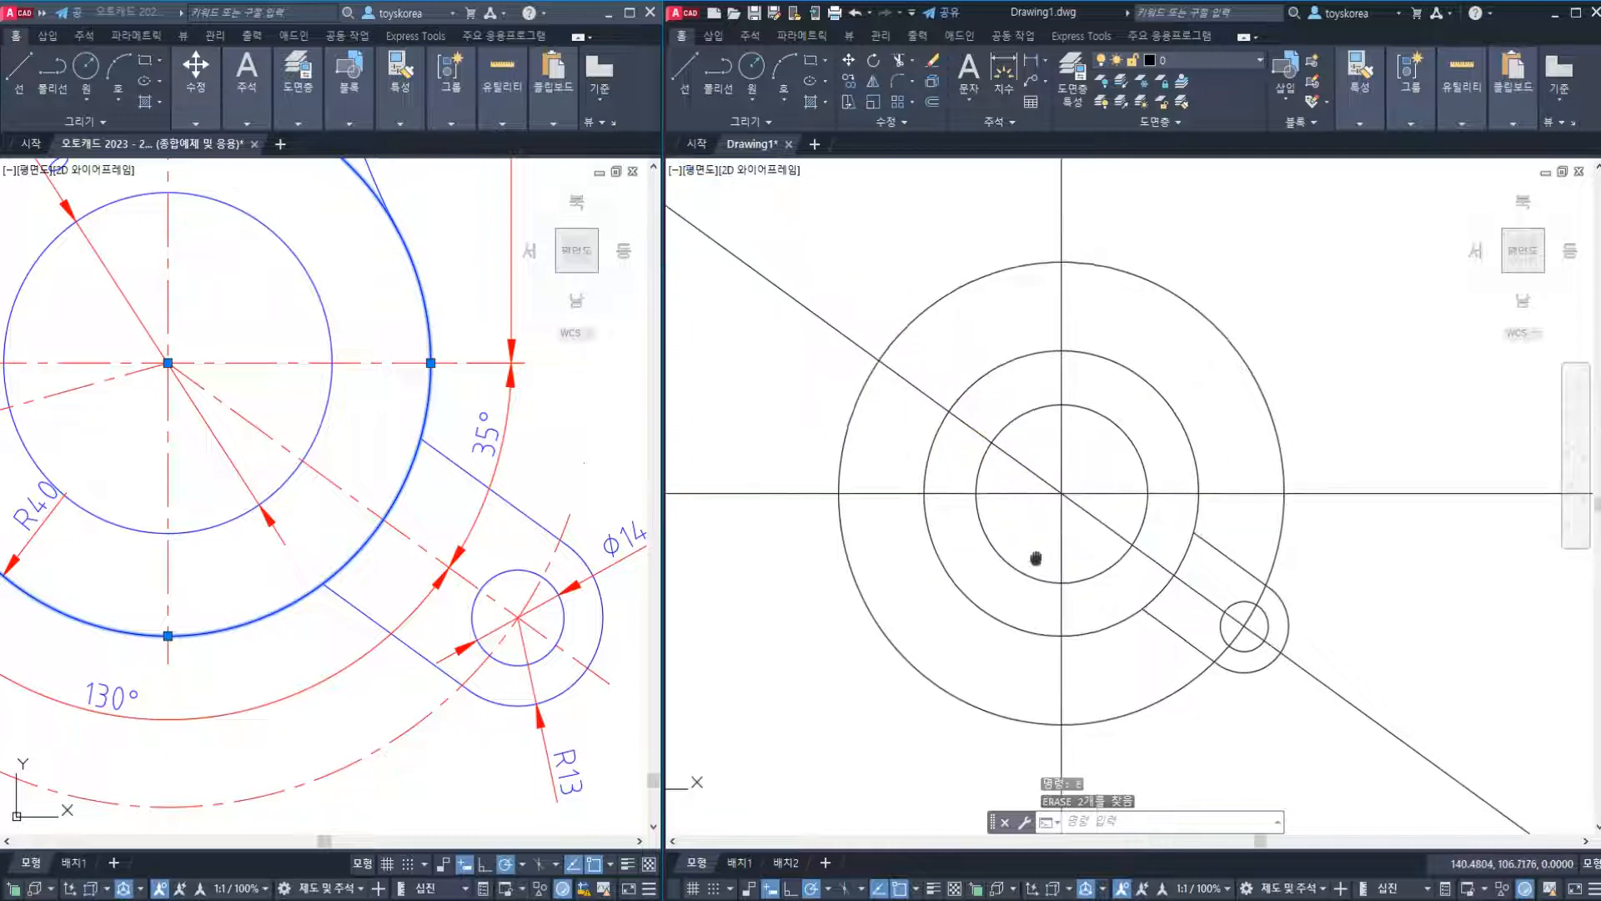
Highlight the angled construction line and the large construction circle crossing it at the arm's hole centre, and clear the selection.
scroll(1010, 527, down, 2)
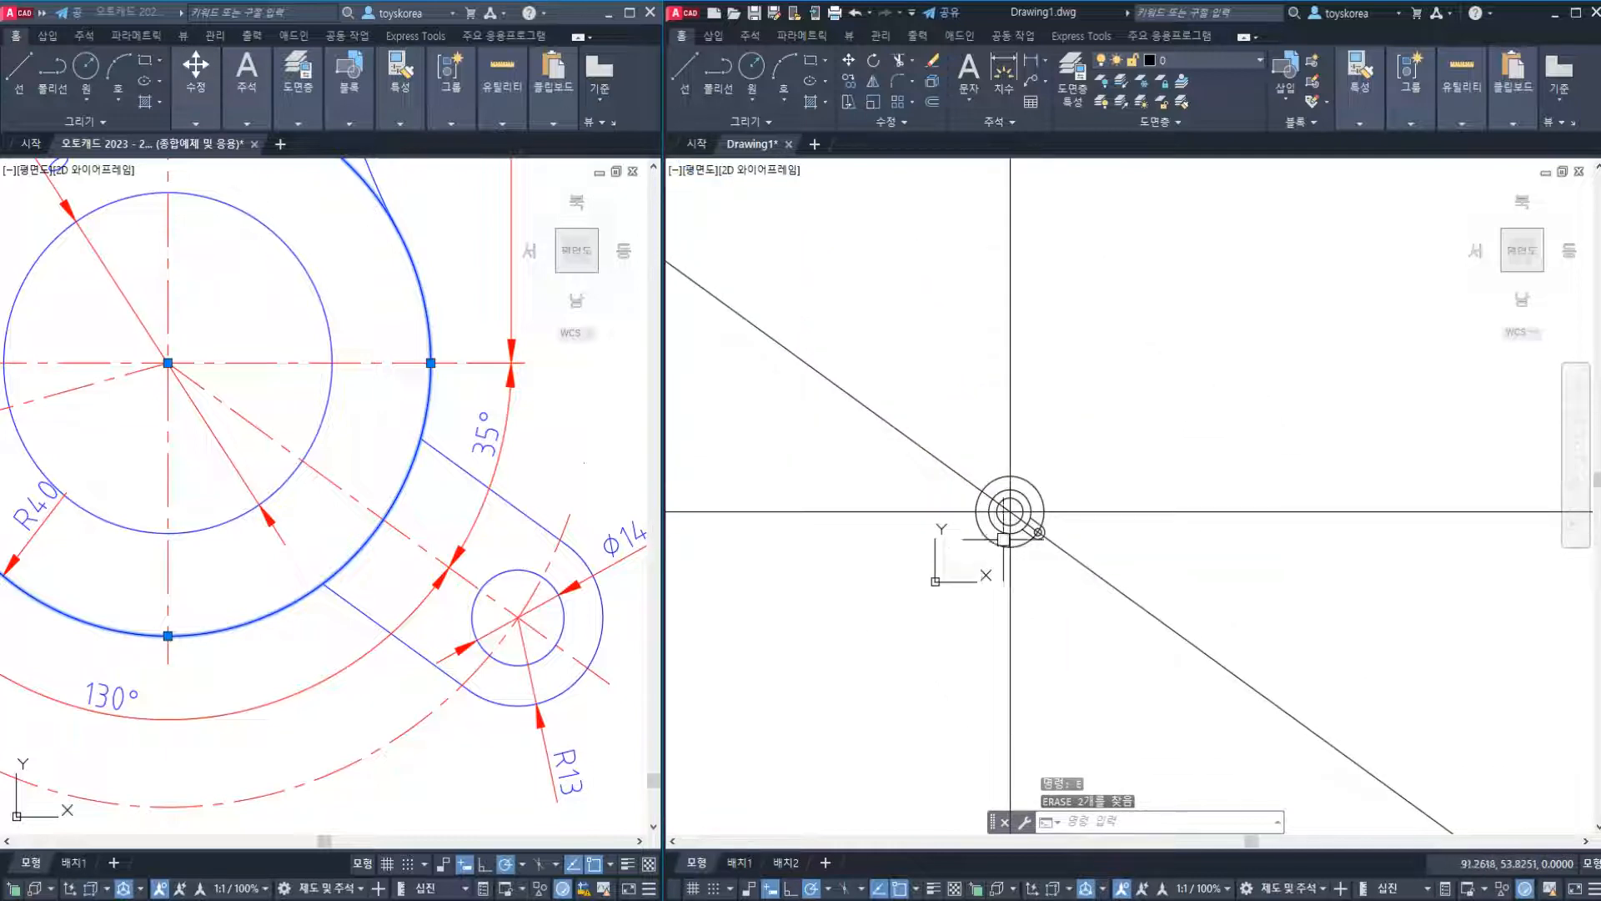
scroll(1004, 539, up, 5)
scroll(972, 518, down, 2)
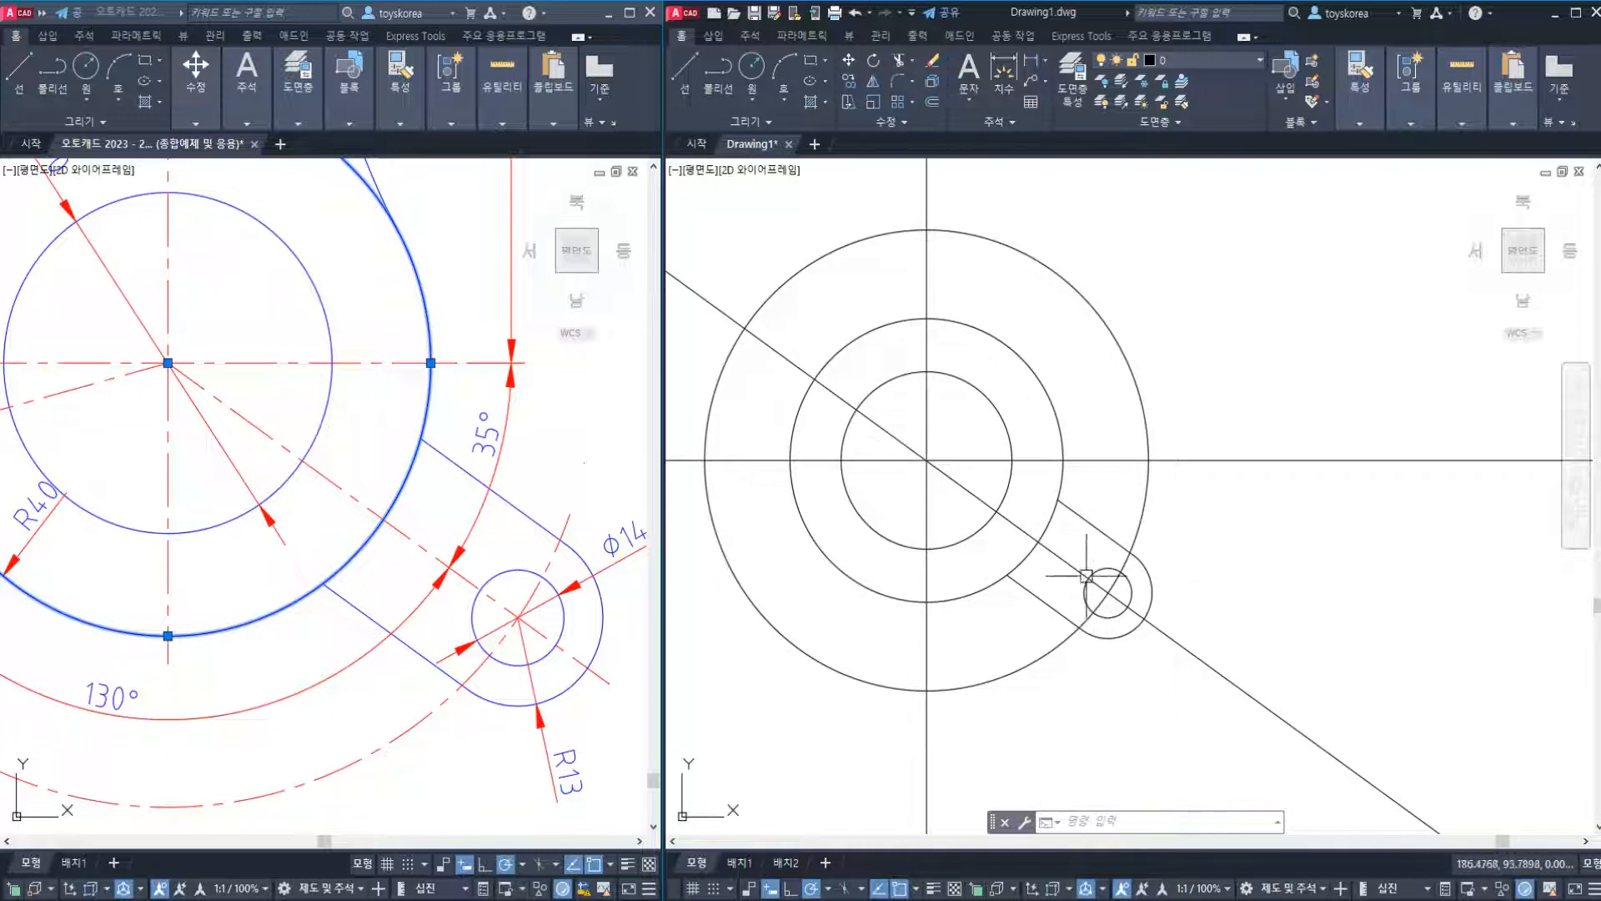
key(Escape)
scroll(1134, 608, up, 2)
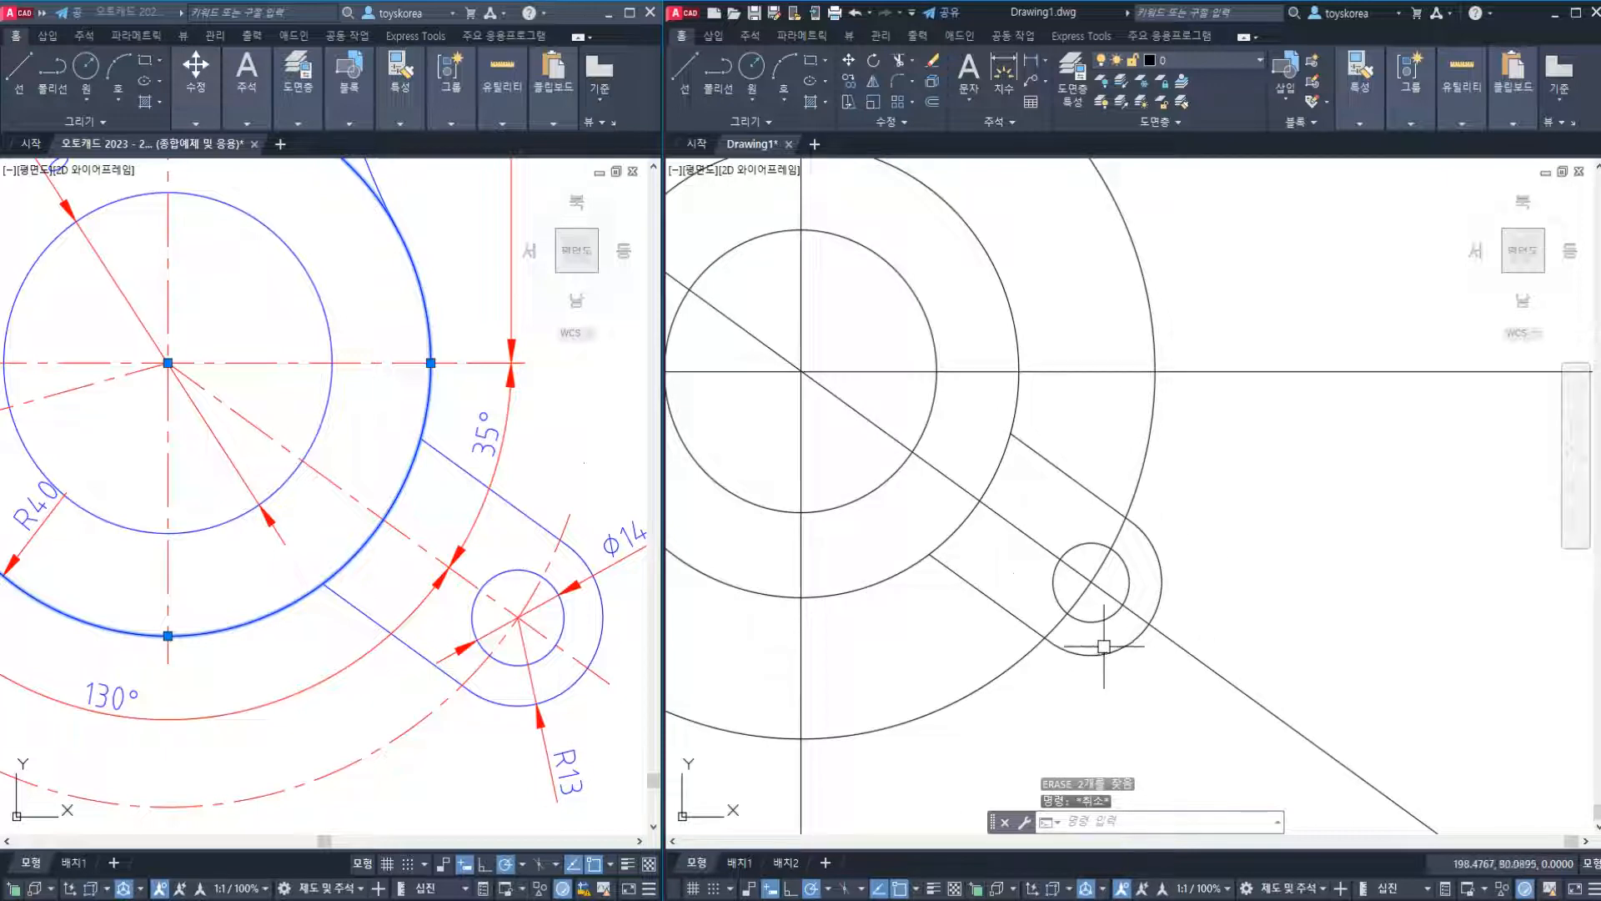
key(Escape)
click(1014, 525)
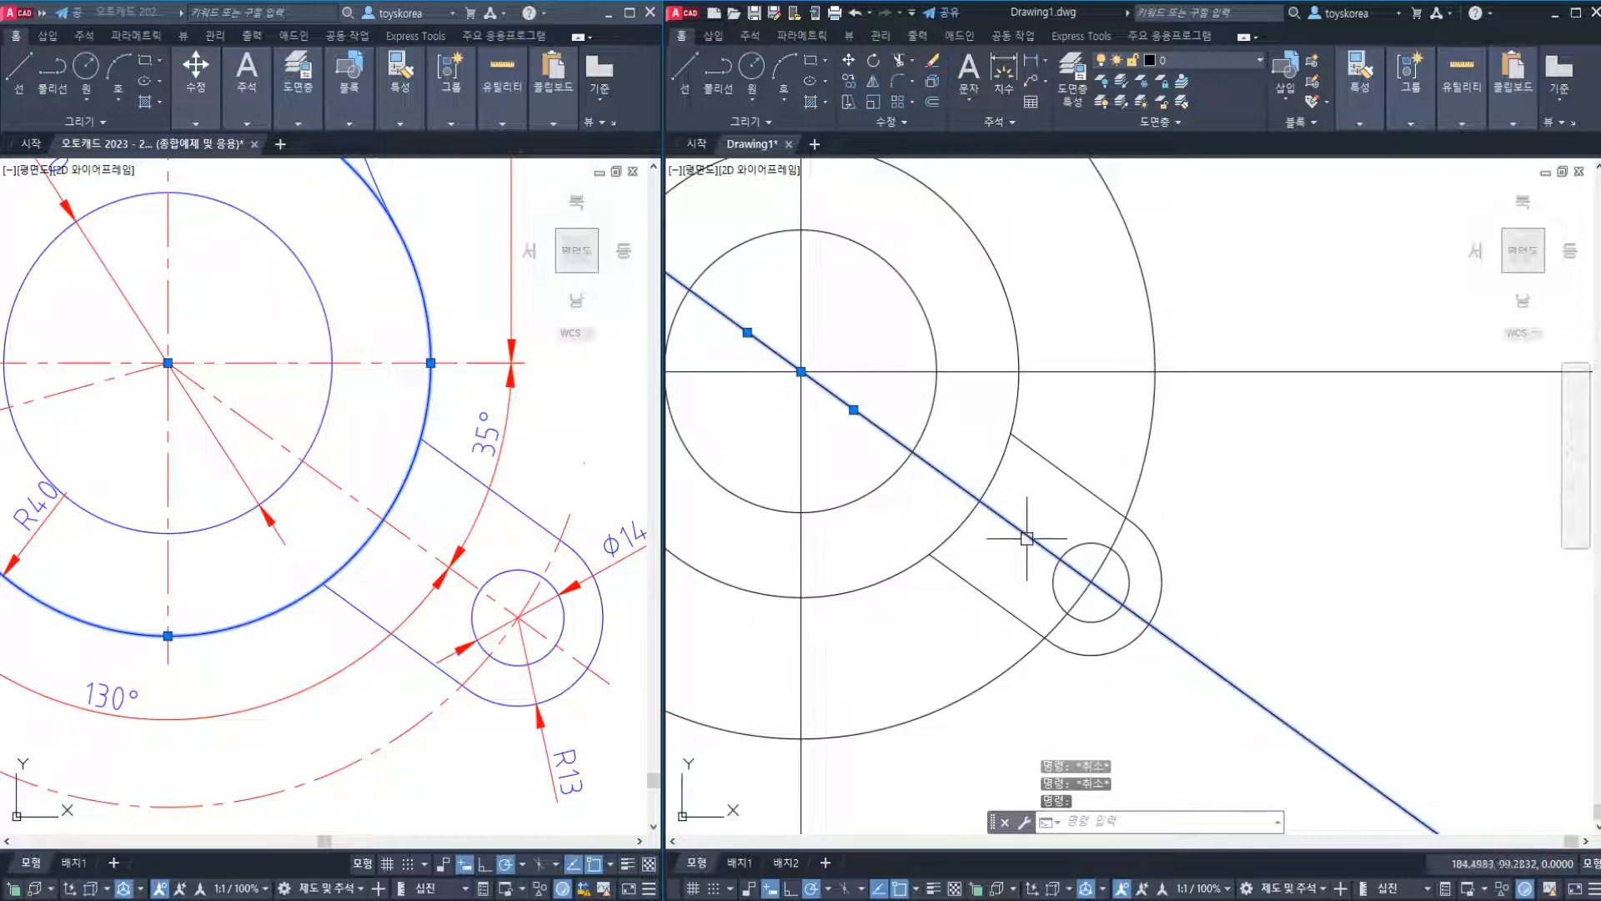
key(Escape)
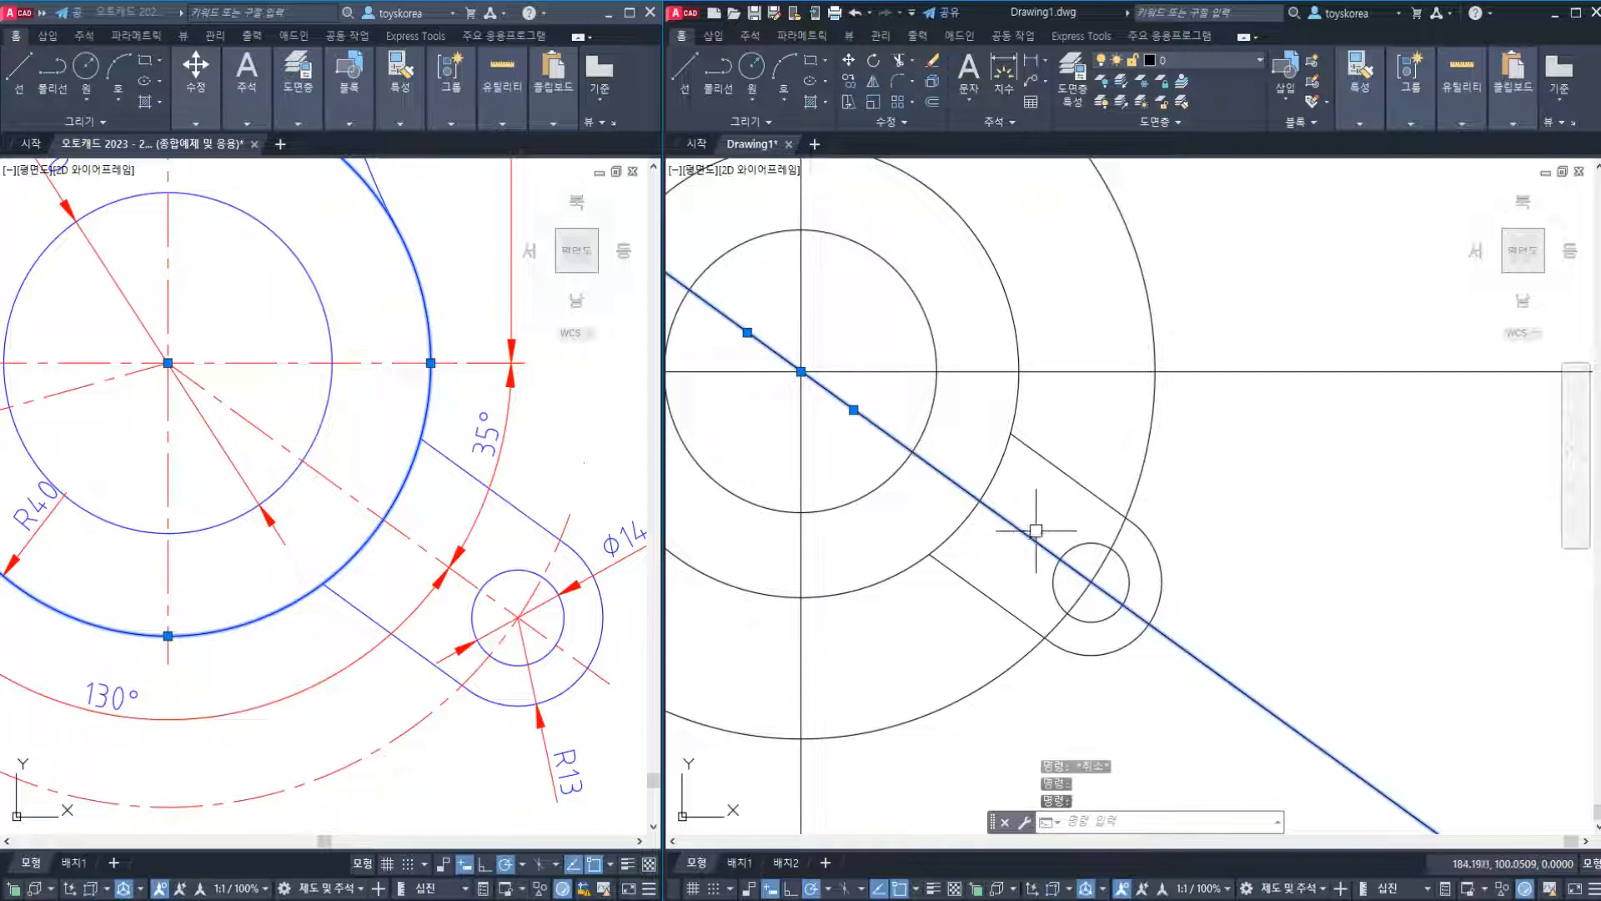
click(1138, 479)
key(Escape)
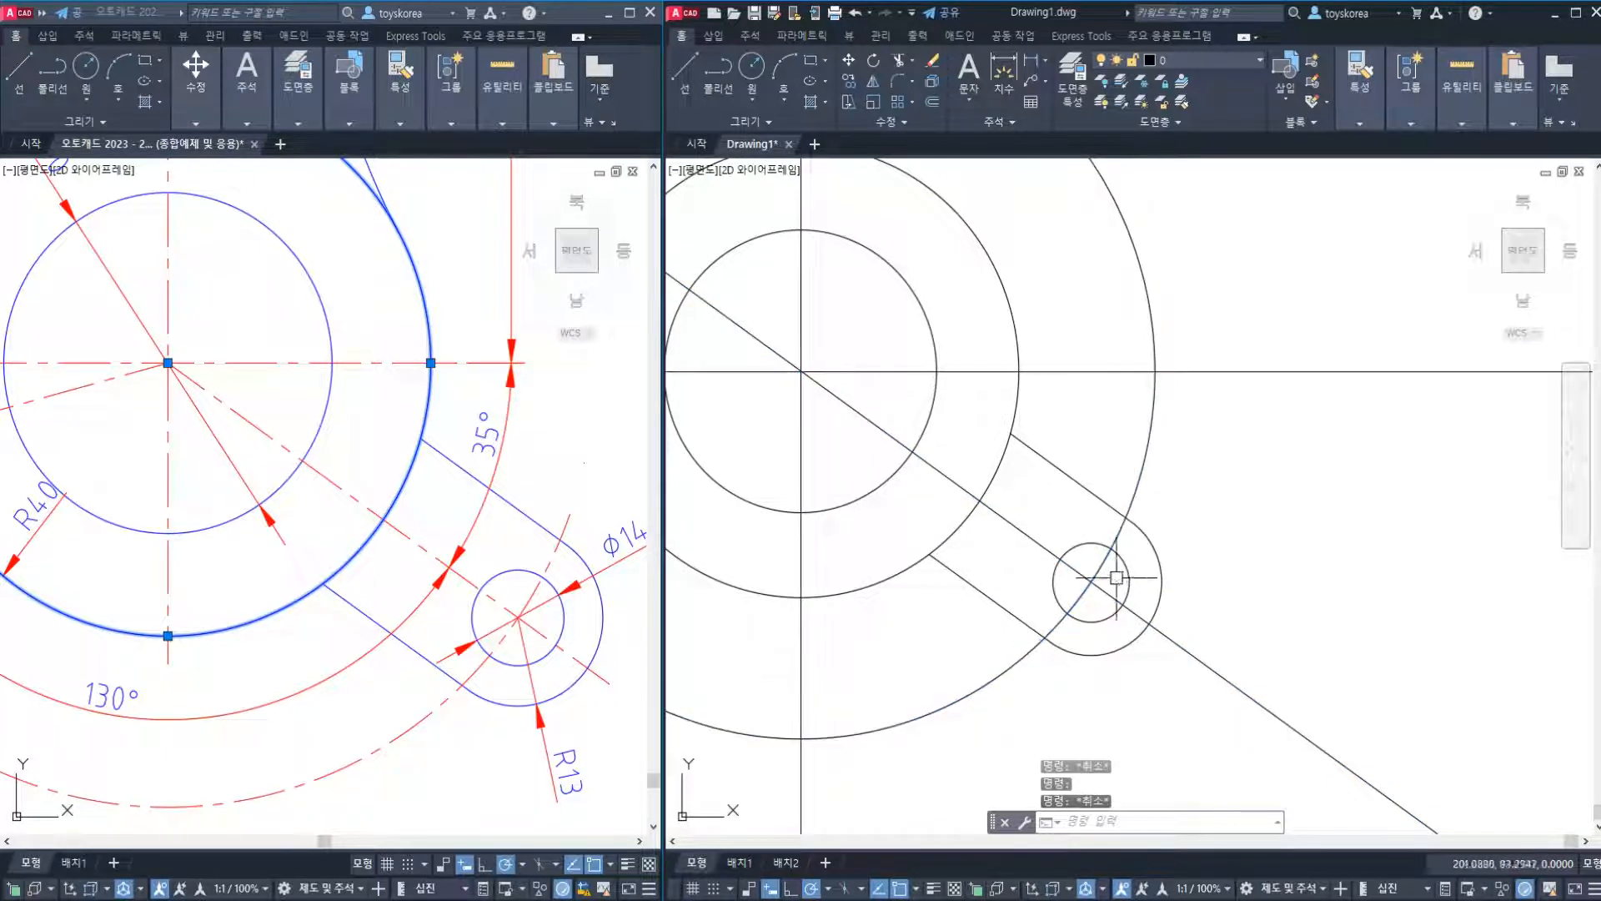
click(1111, 588)
click(1085, 582)
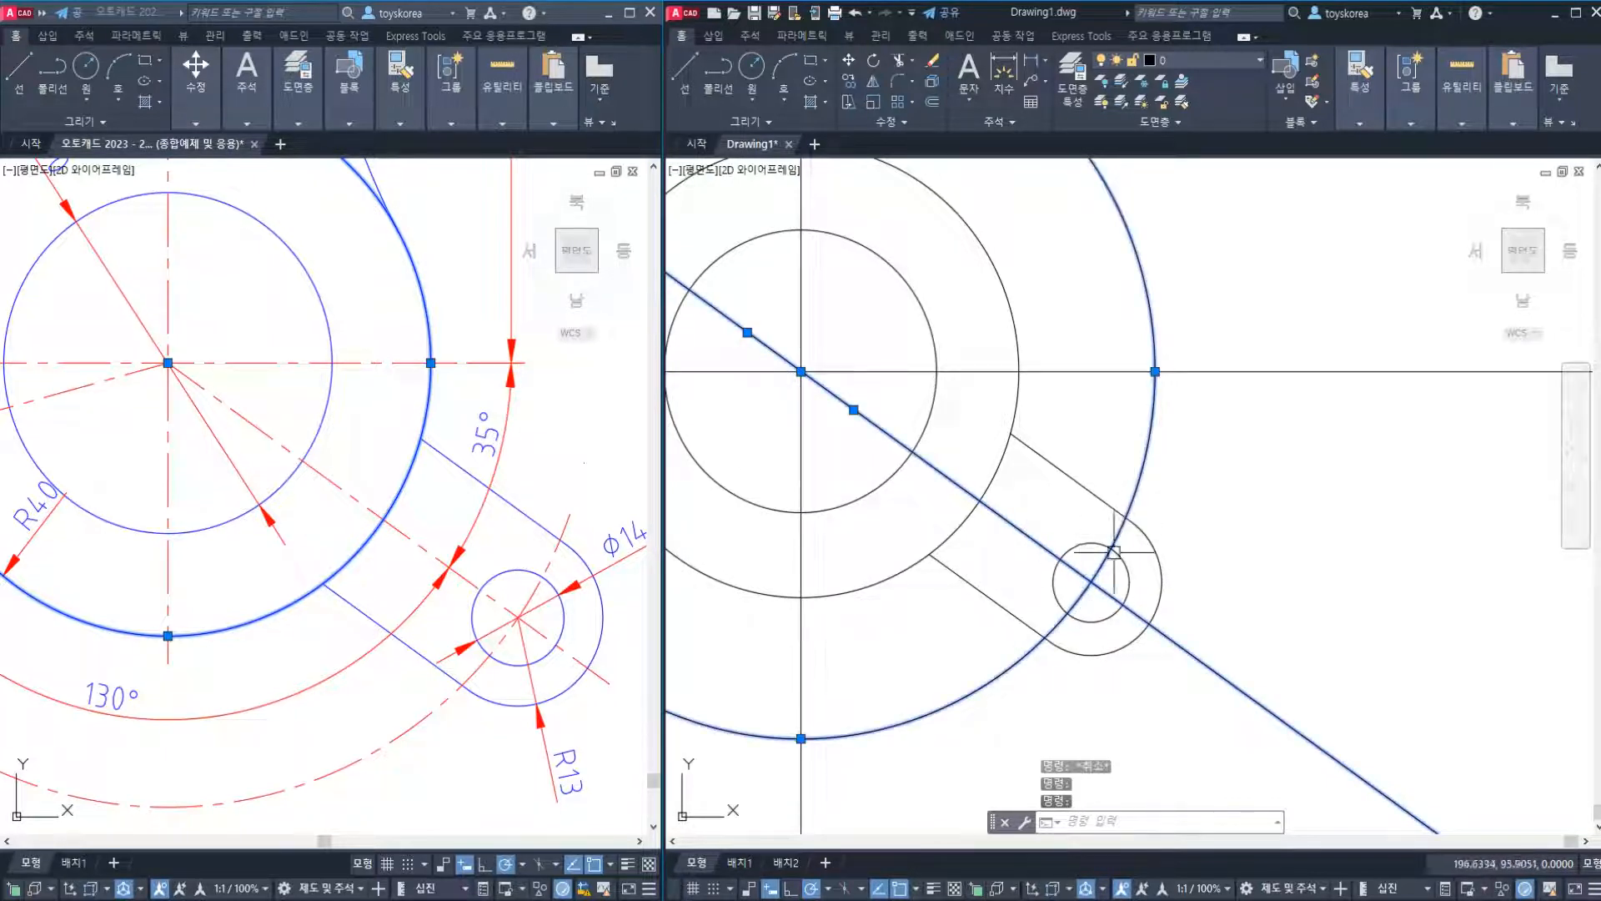
key(Escape)
Erase the arm's two edges, end arc and hole together with the angled construction line and the large construction circle.
scroll(1184, 454, down, 2)
scroll(1193, 529, up, 1)
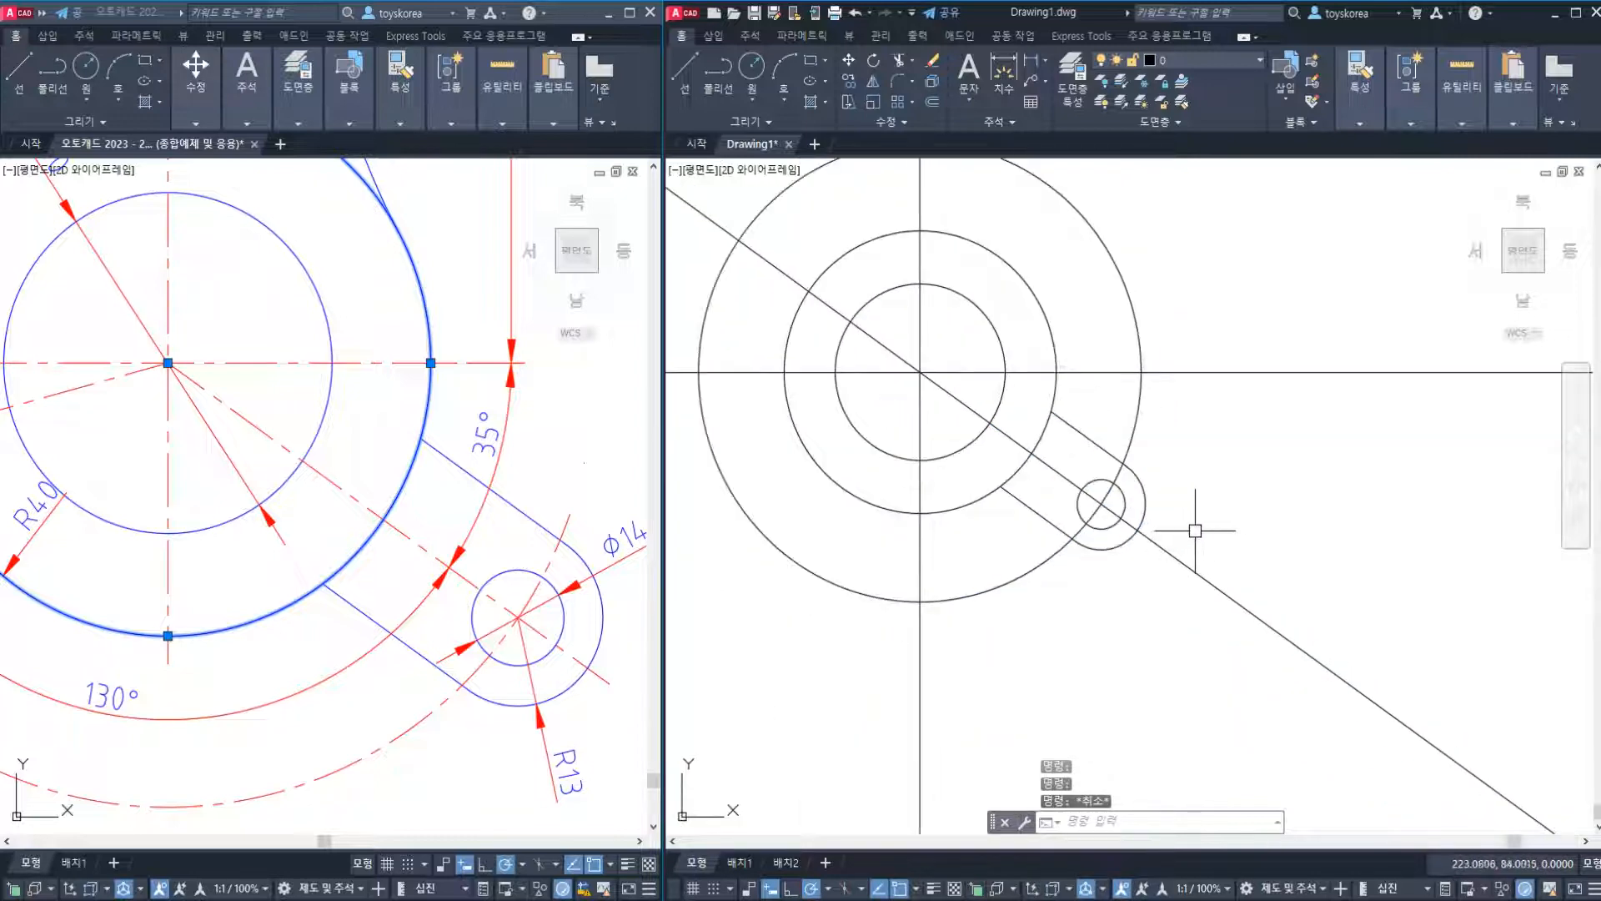
click(1217, 546)
click(1073, 449)
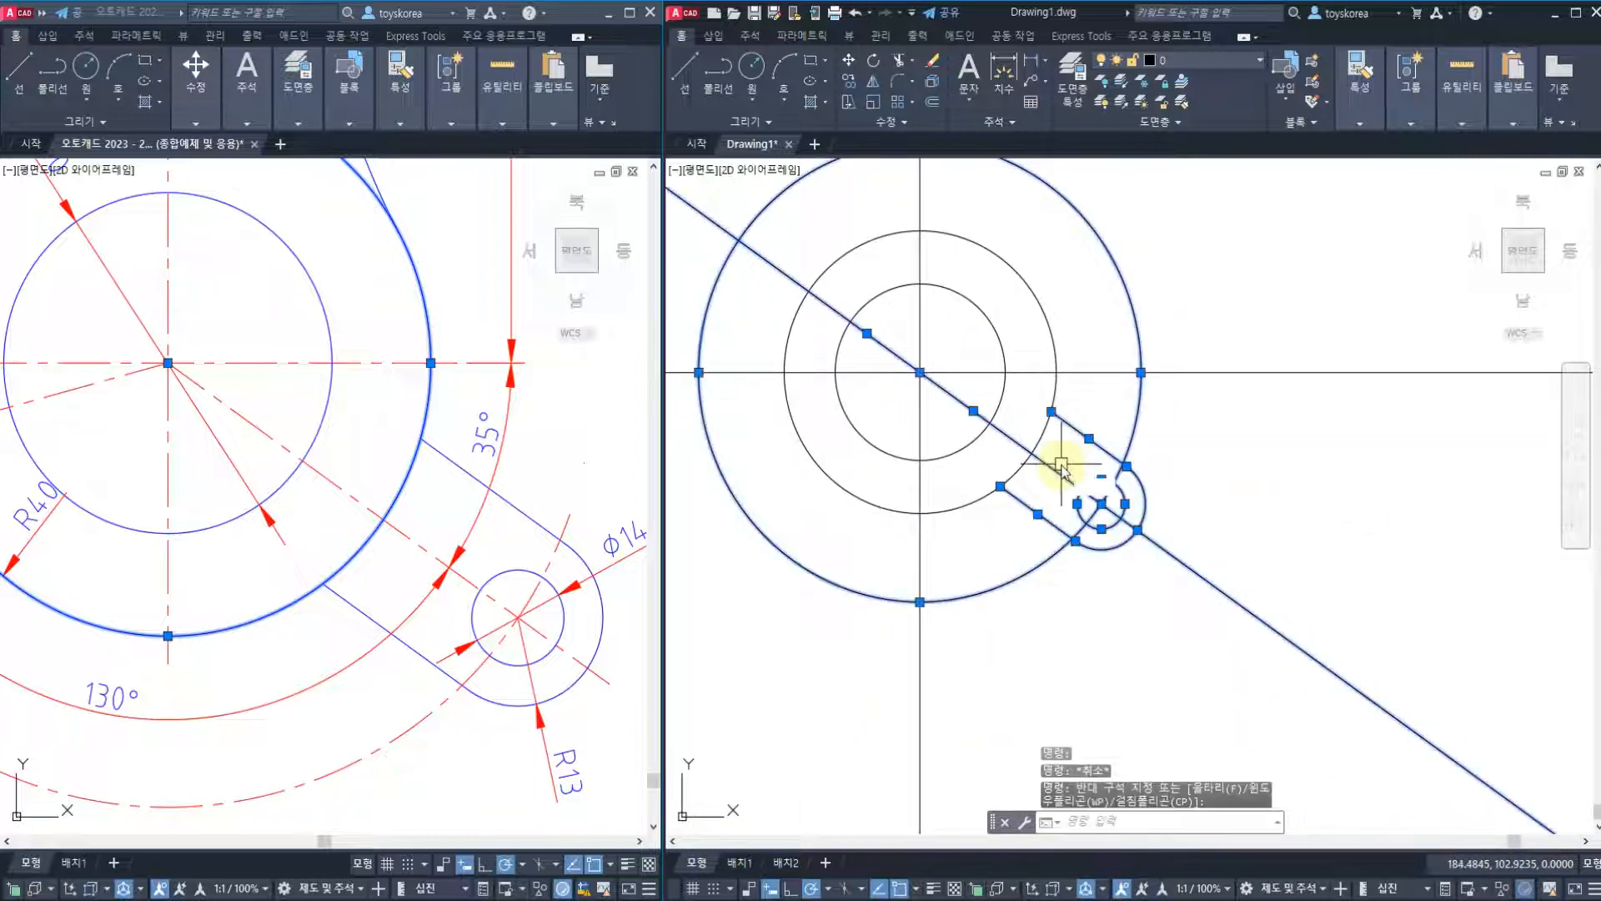
text(e)
key(Return)
middle_drag(1123, 453, 1145, 516)
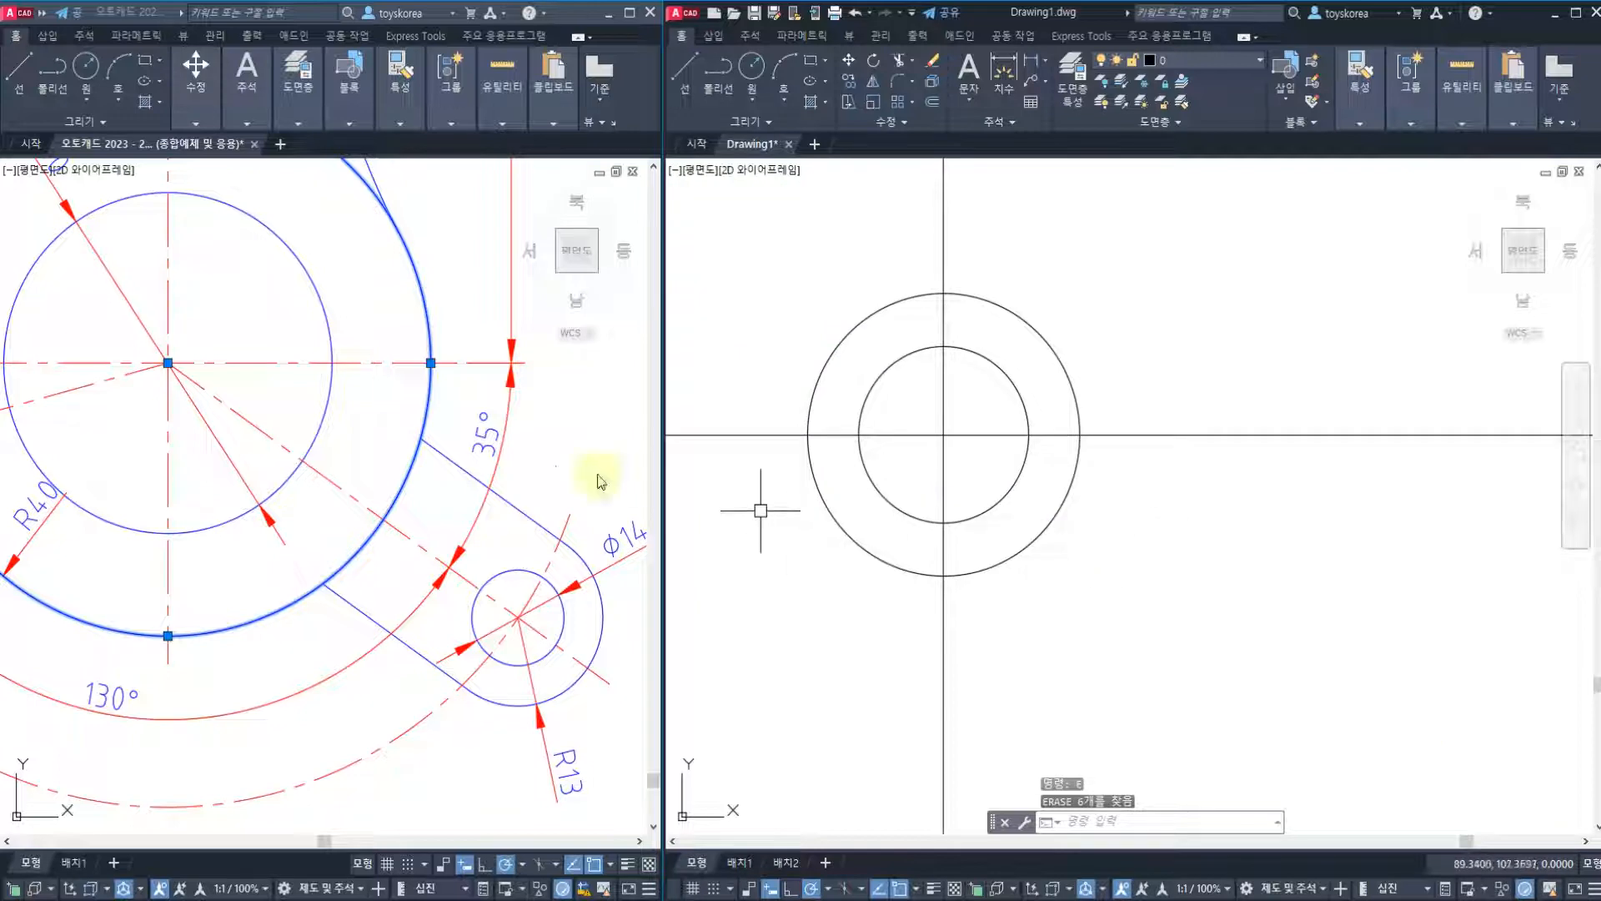
Clear the selection in the reference drawing and examine its 35° arm with the R13 and Ø14 dimensions.
click(565, 465)
scroll(511, 443, down, 2)
scroll(408, 512, up, 1)
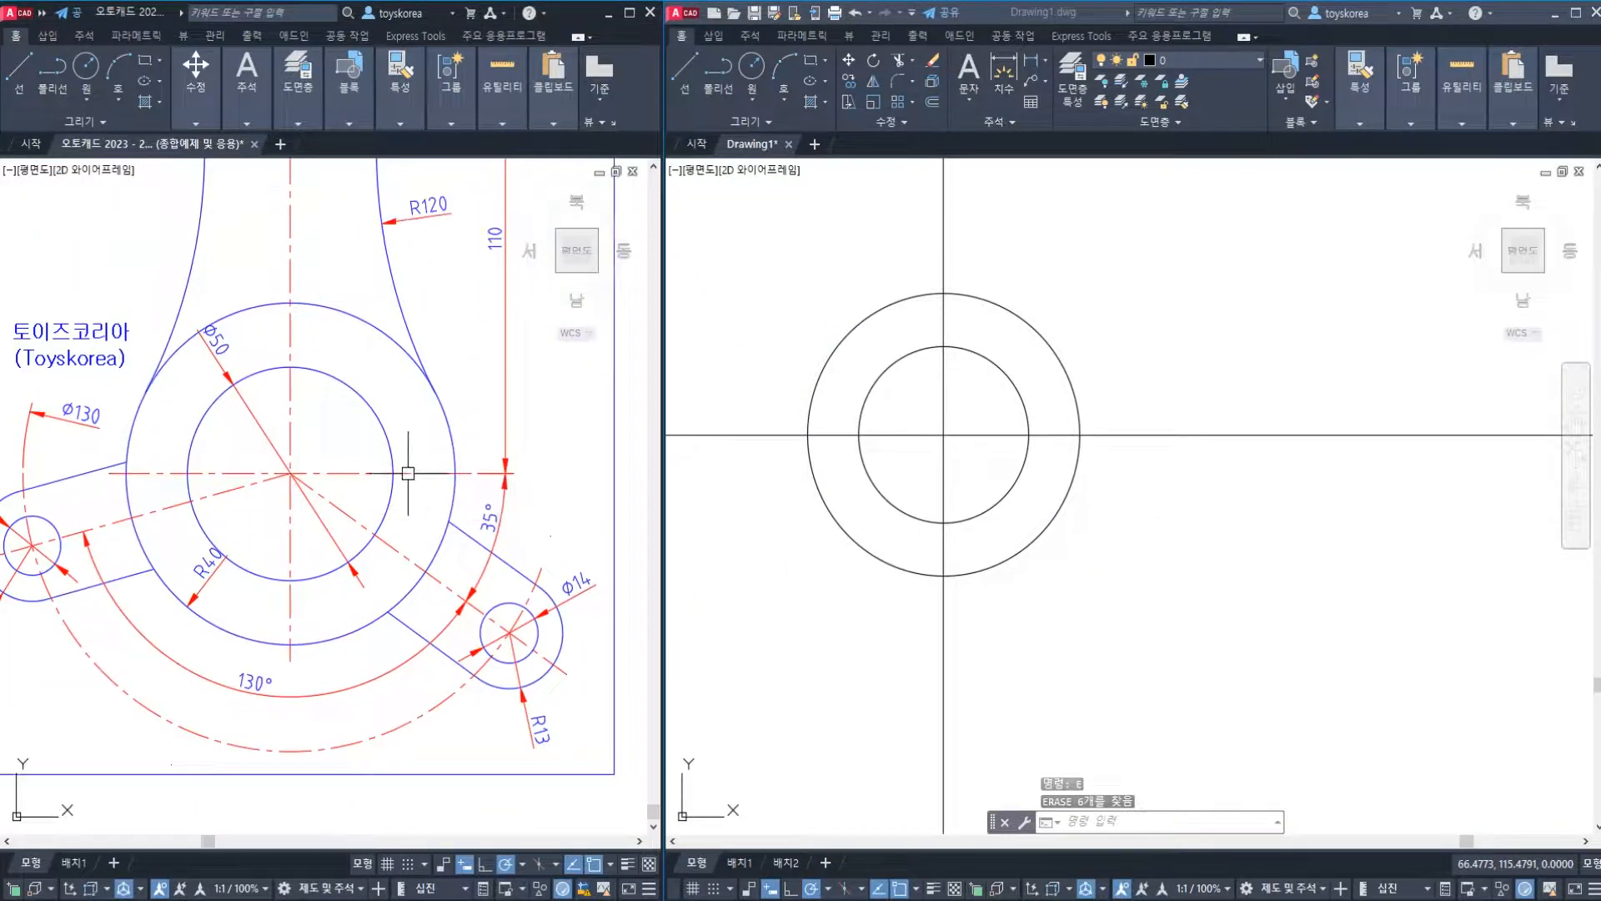
scroll(411, 573, up, 2)
middle_drag(411, 647, 377, 637)
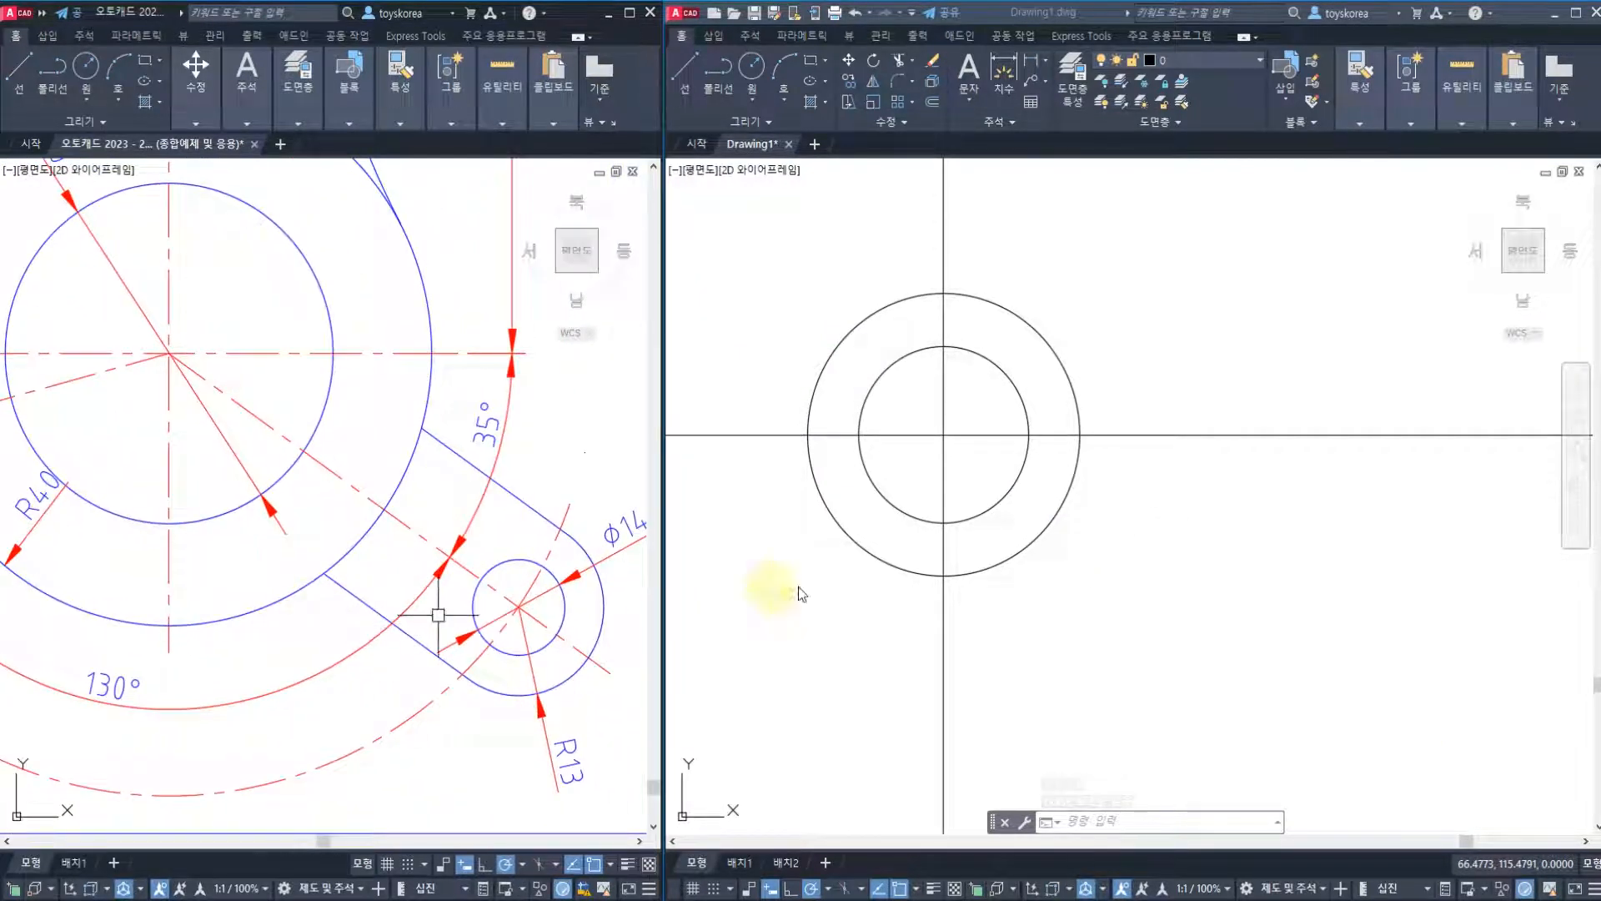
click(1118, 562)
key(Escape)
key(Escape)
middle_drag(486, 702, 444, 704)
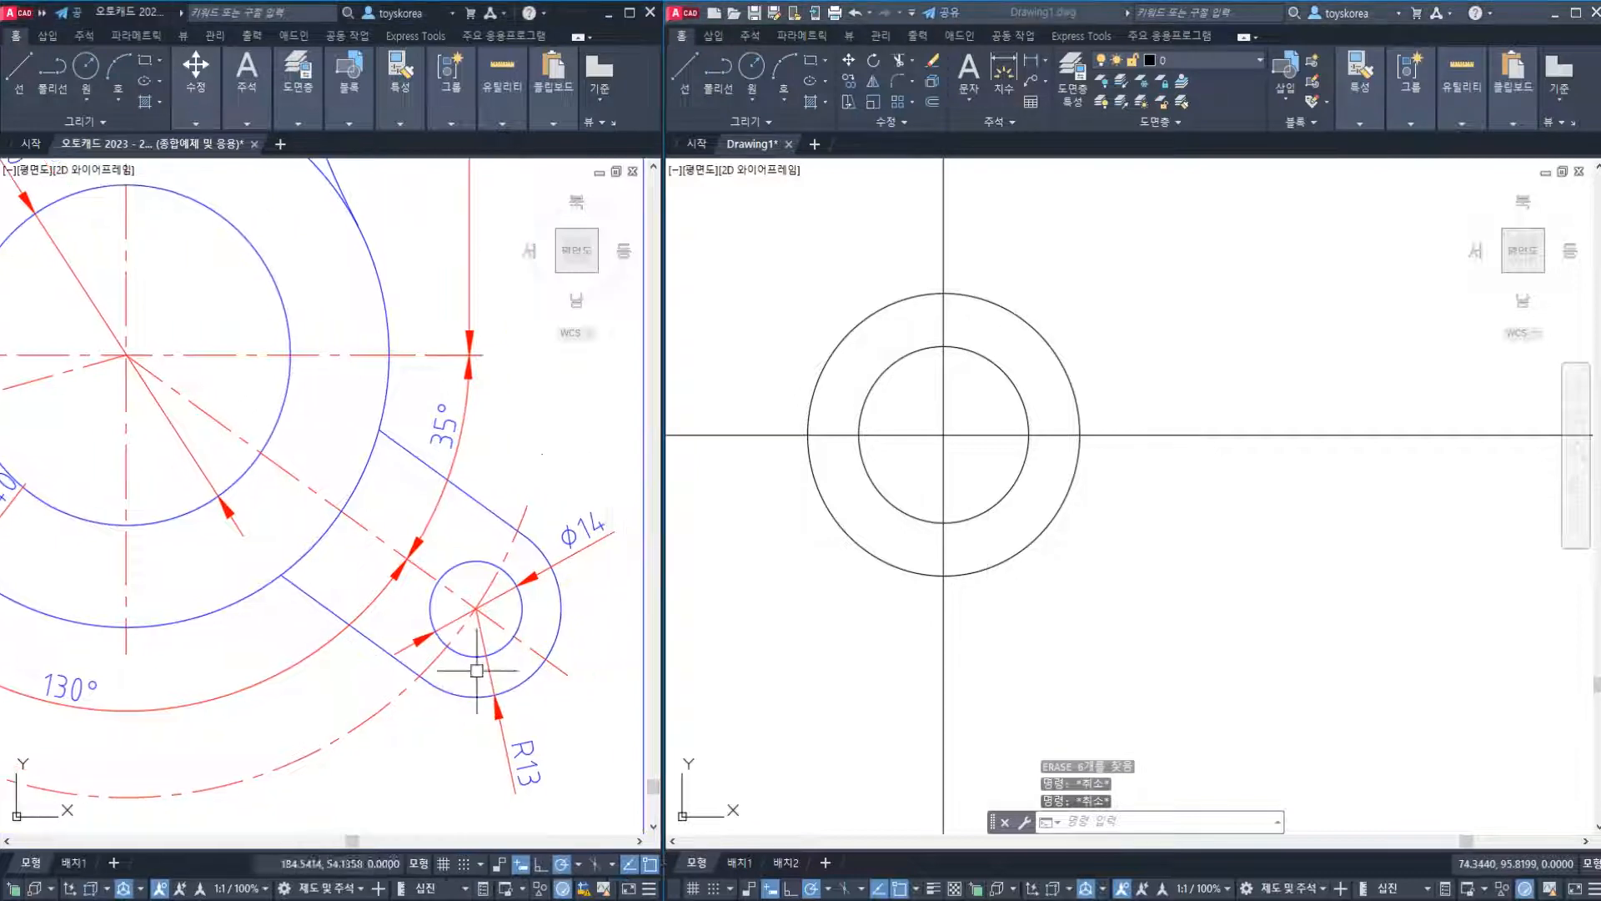
Highlight the 35° arm's centre line and the whole arm with its dimensions in the reference, and clear the selection.
click(363, 525)
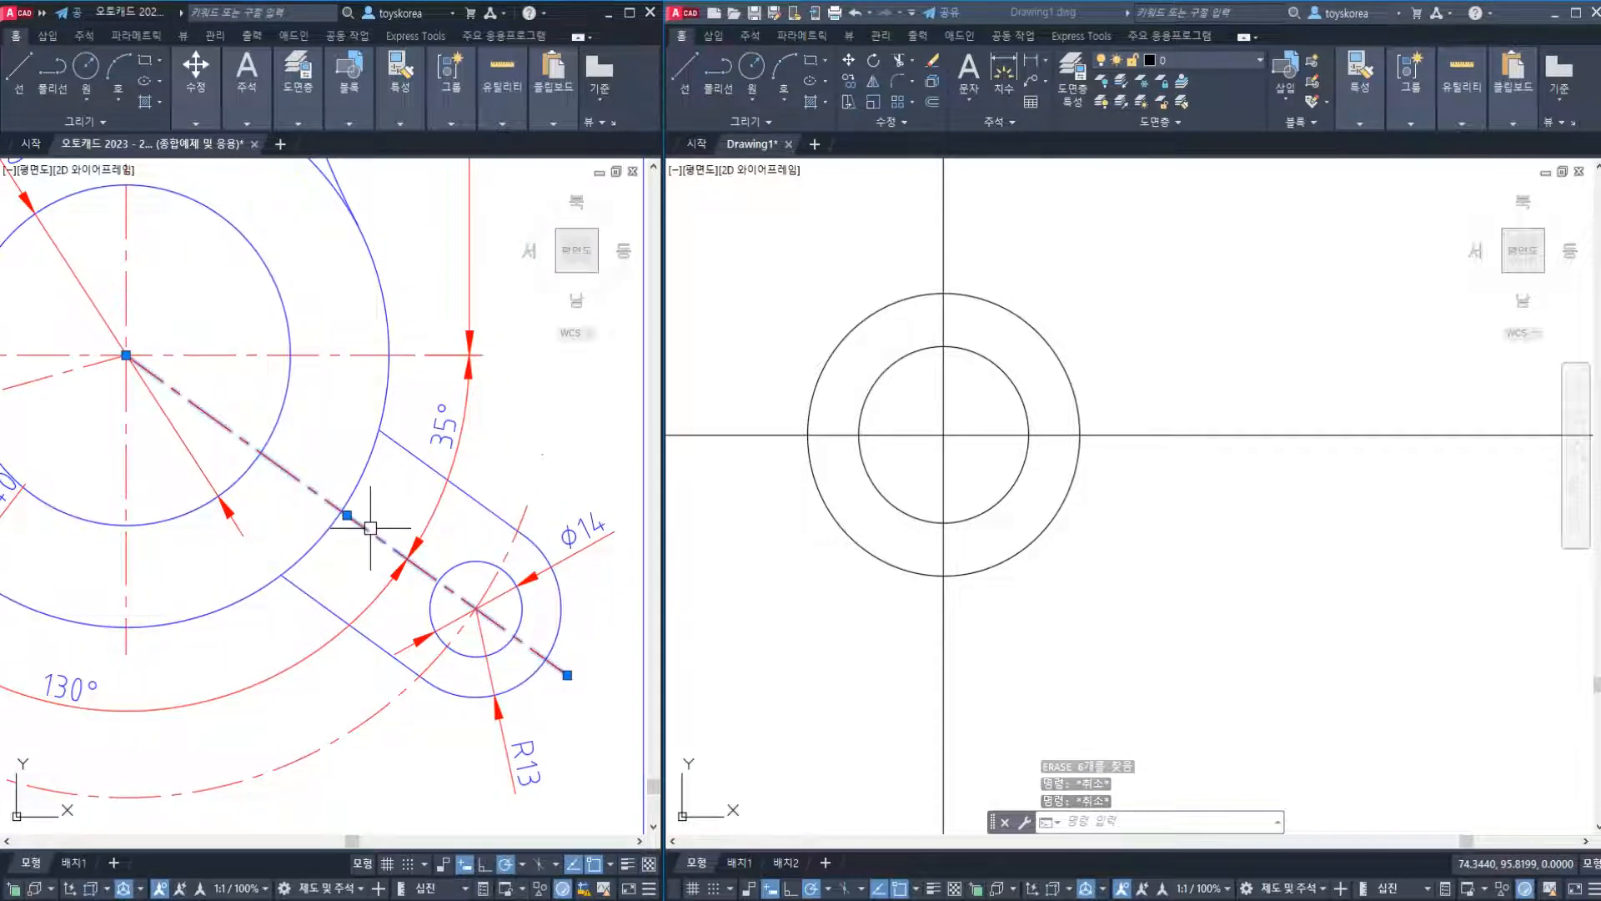
click(573, 700)
click(421, 498)
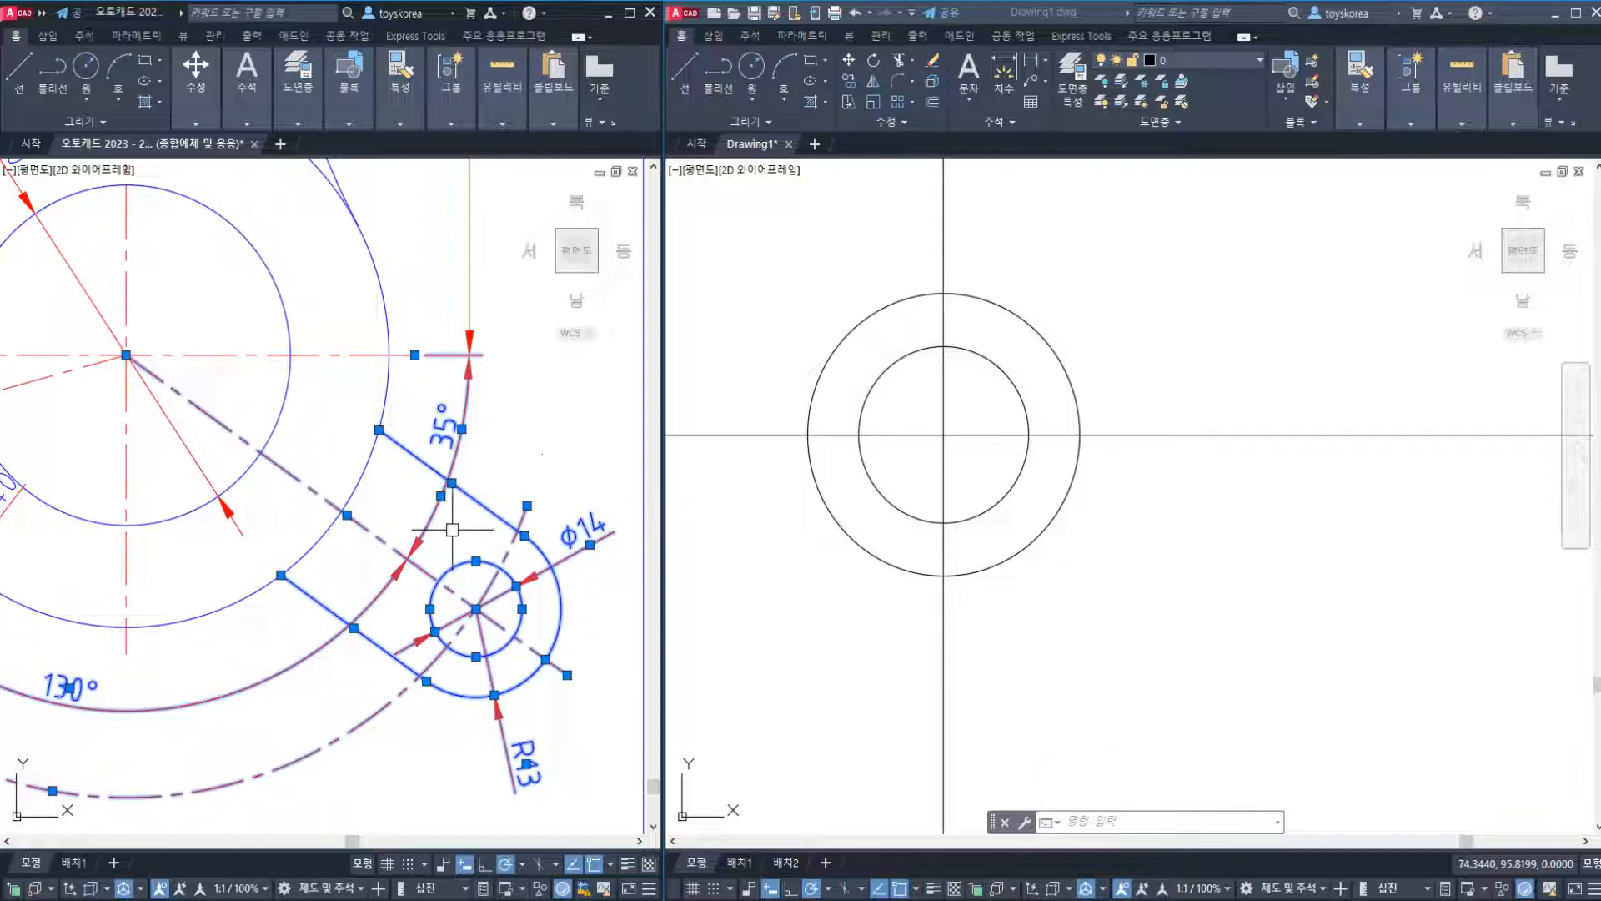
key(Escape)
scroll(421, 528, down, 3)
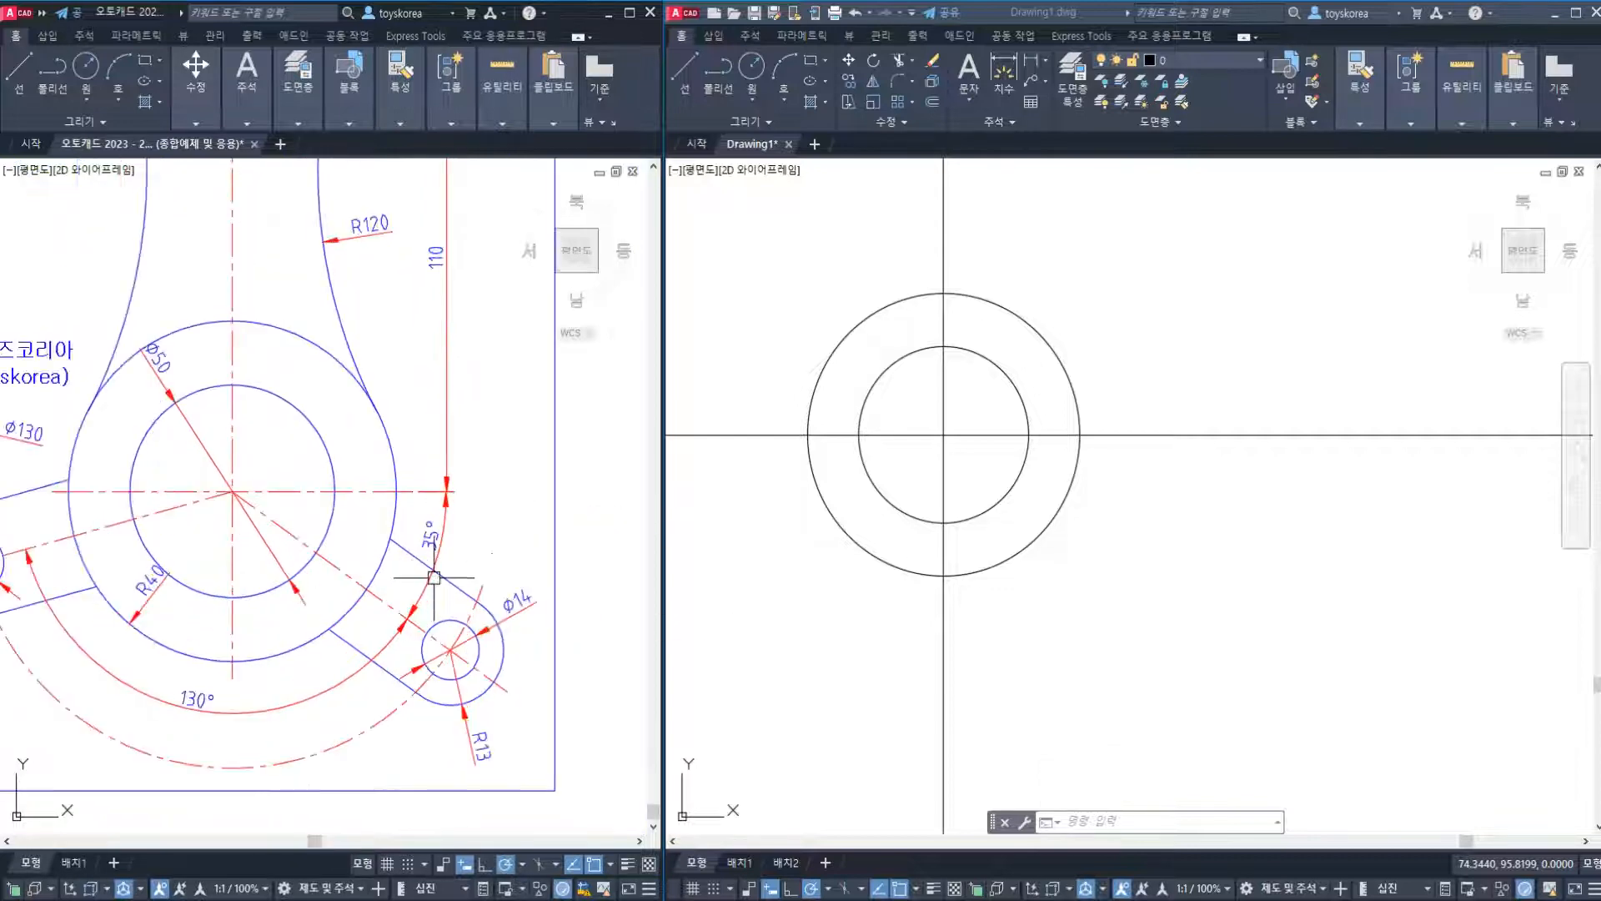
click(382, 560)
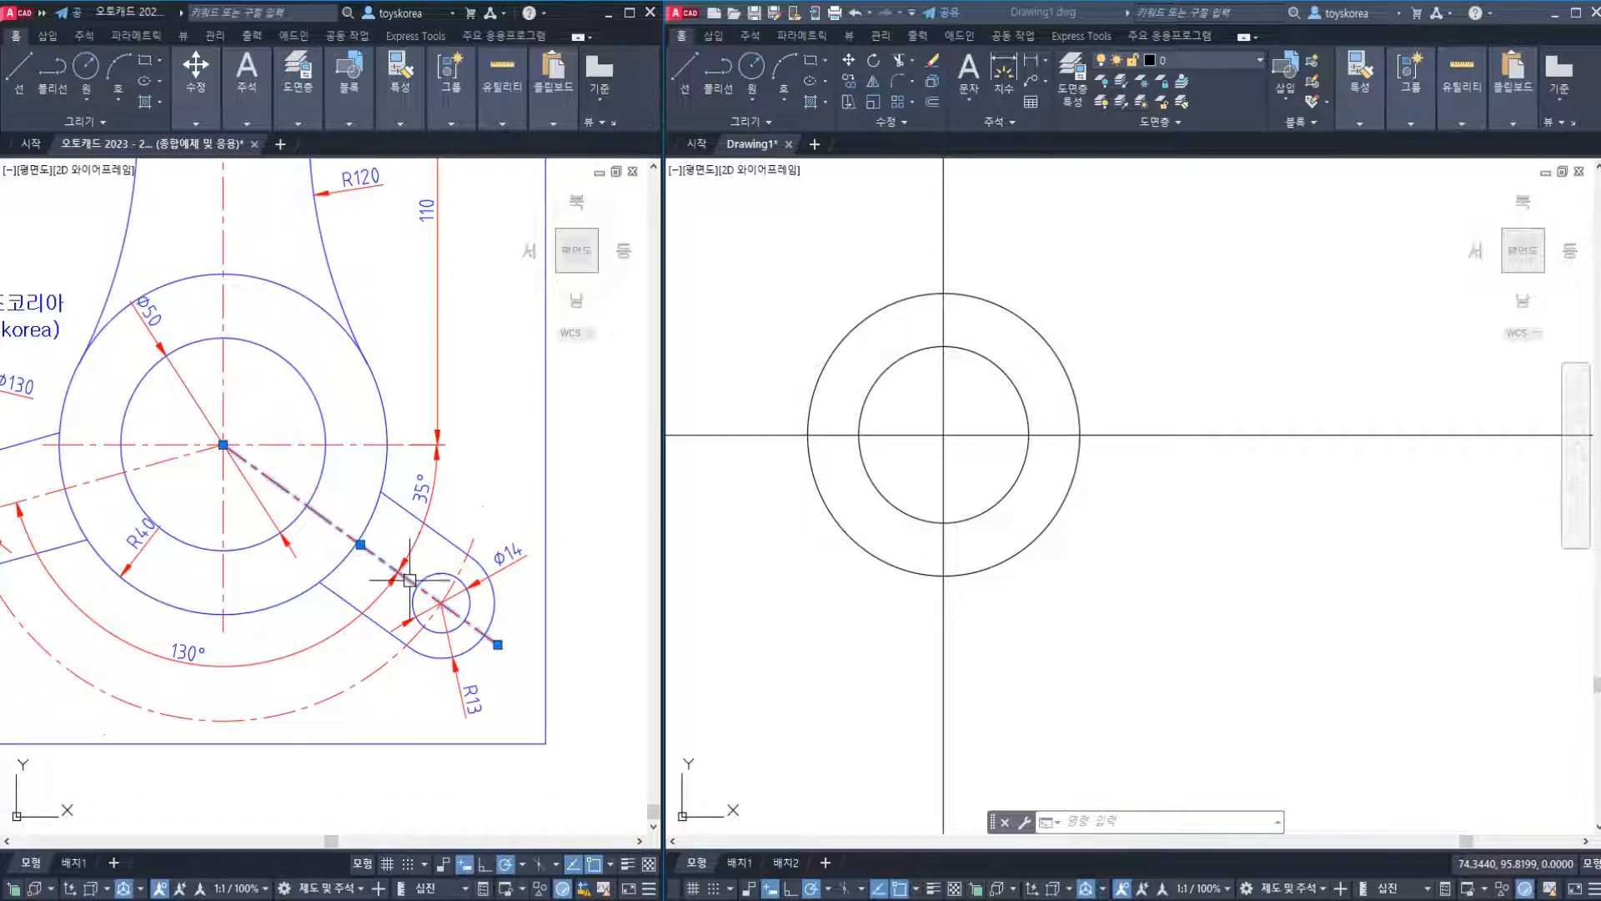
key(Escape)
middle_drag(432, 583, 418, 582)
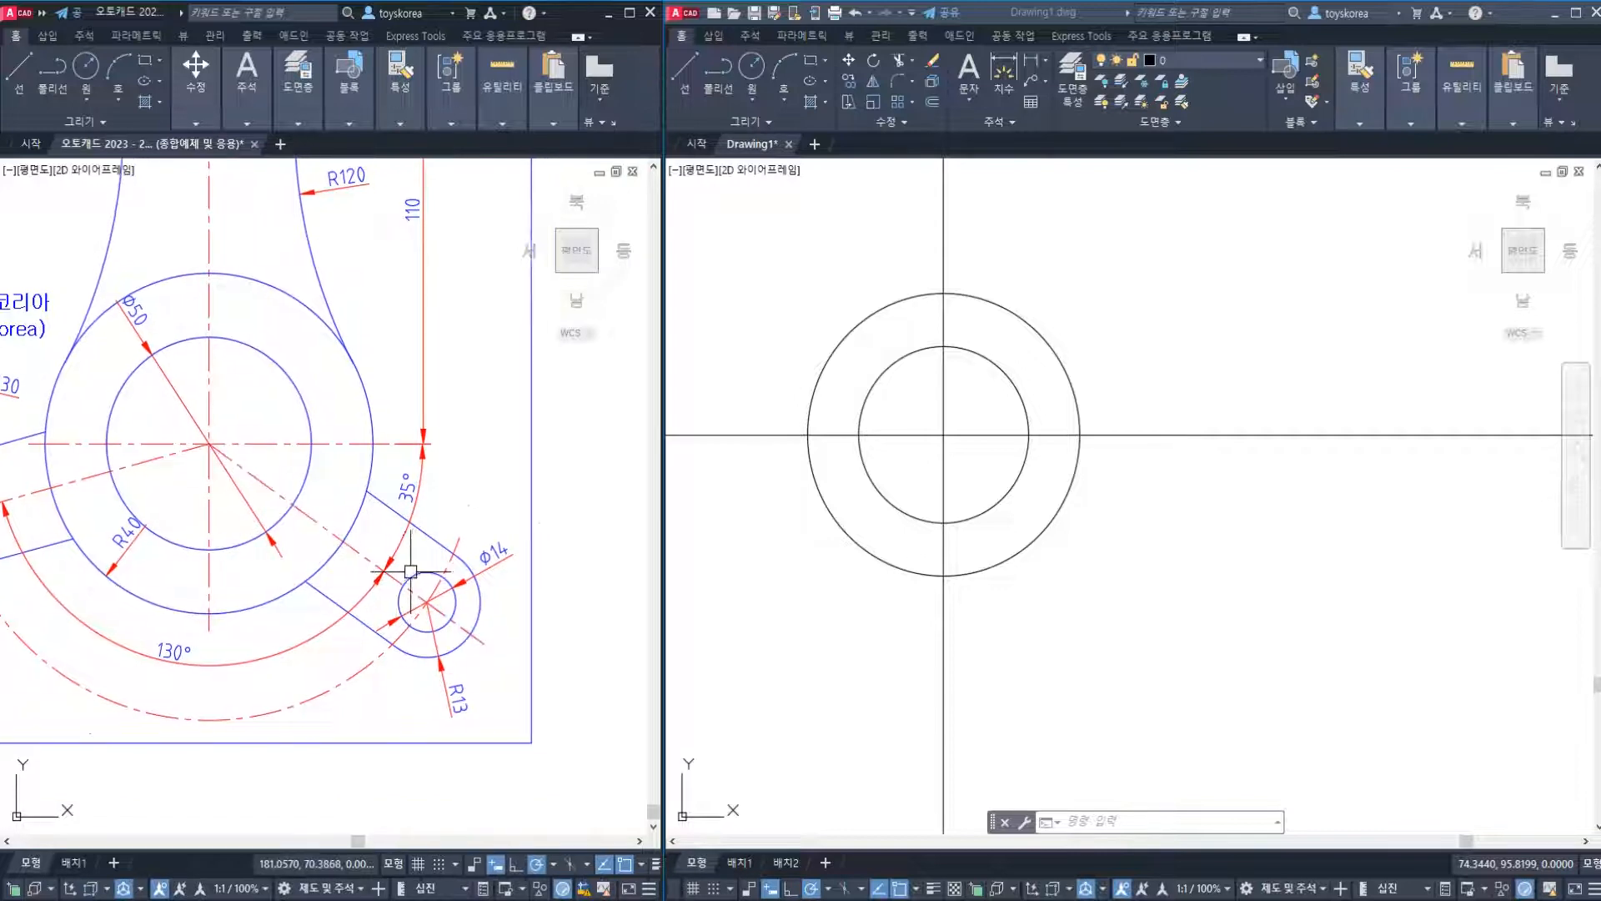
click(1151, 451)
click(1172, 436)
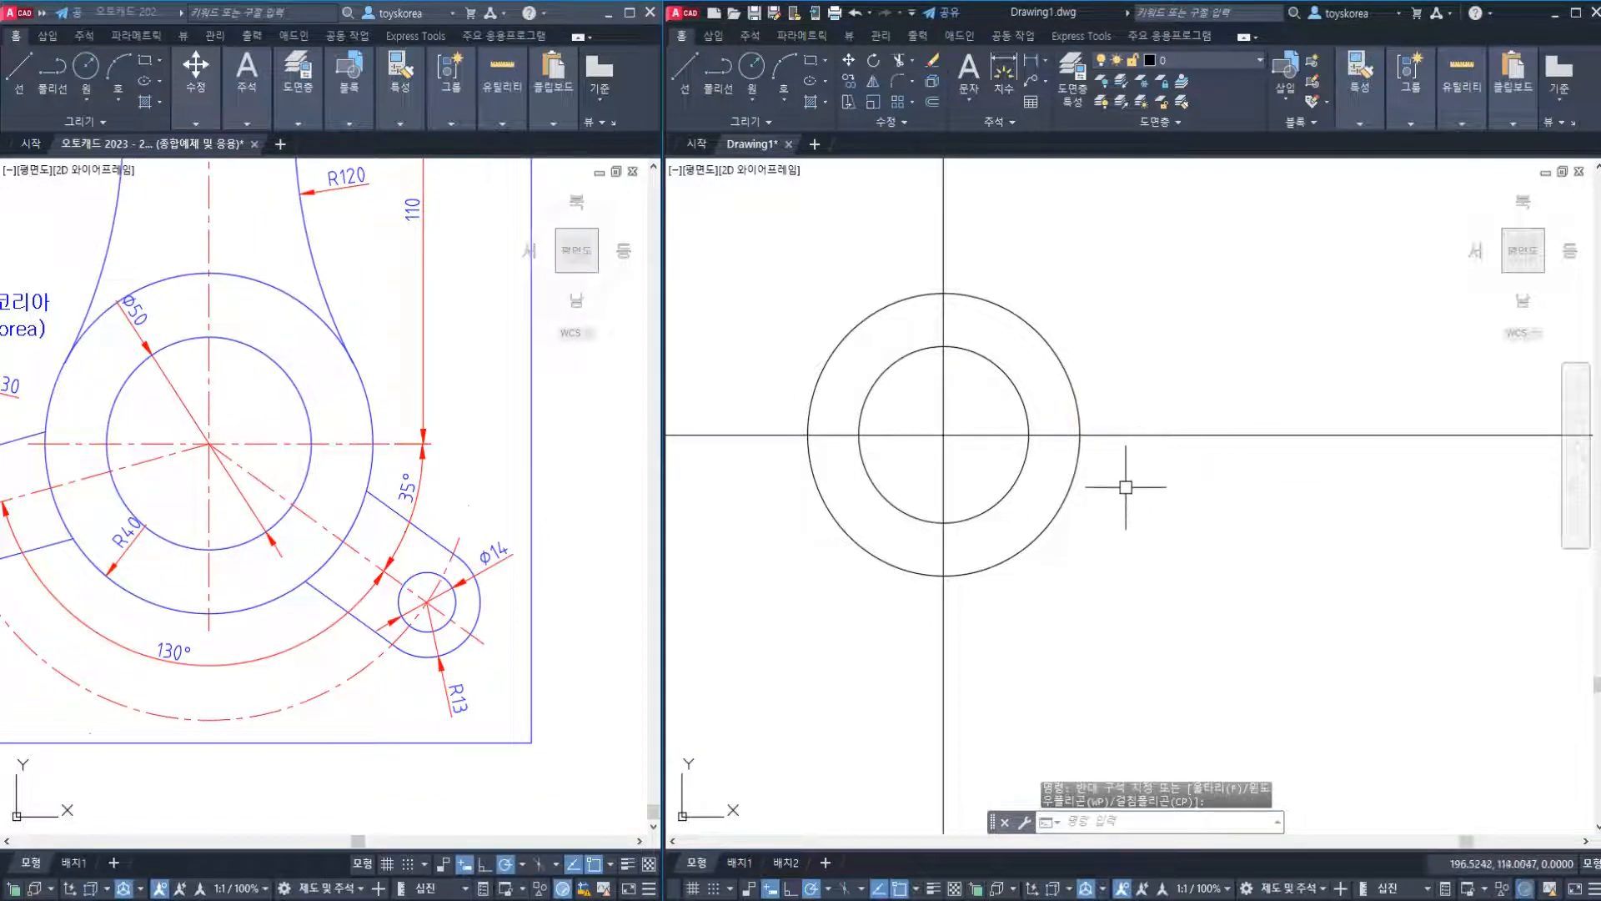
middle_drag(1108, 495, 1069, 504)
key(Escape)
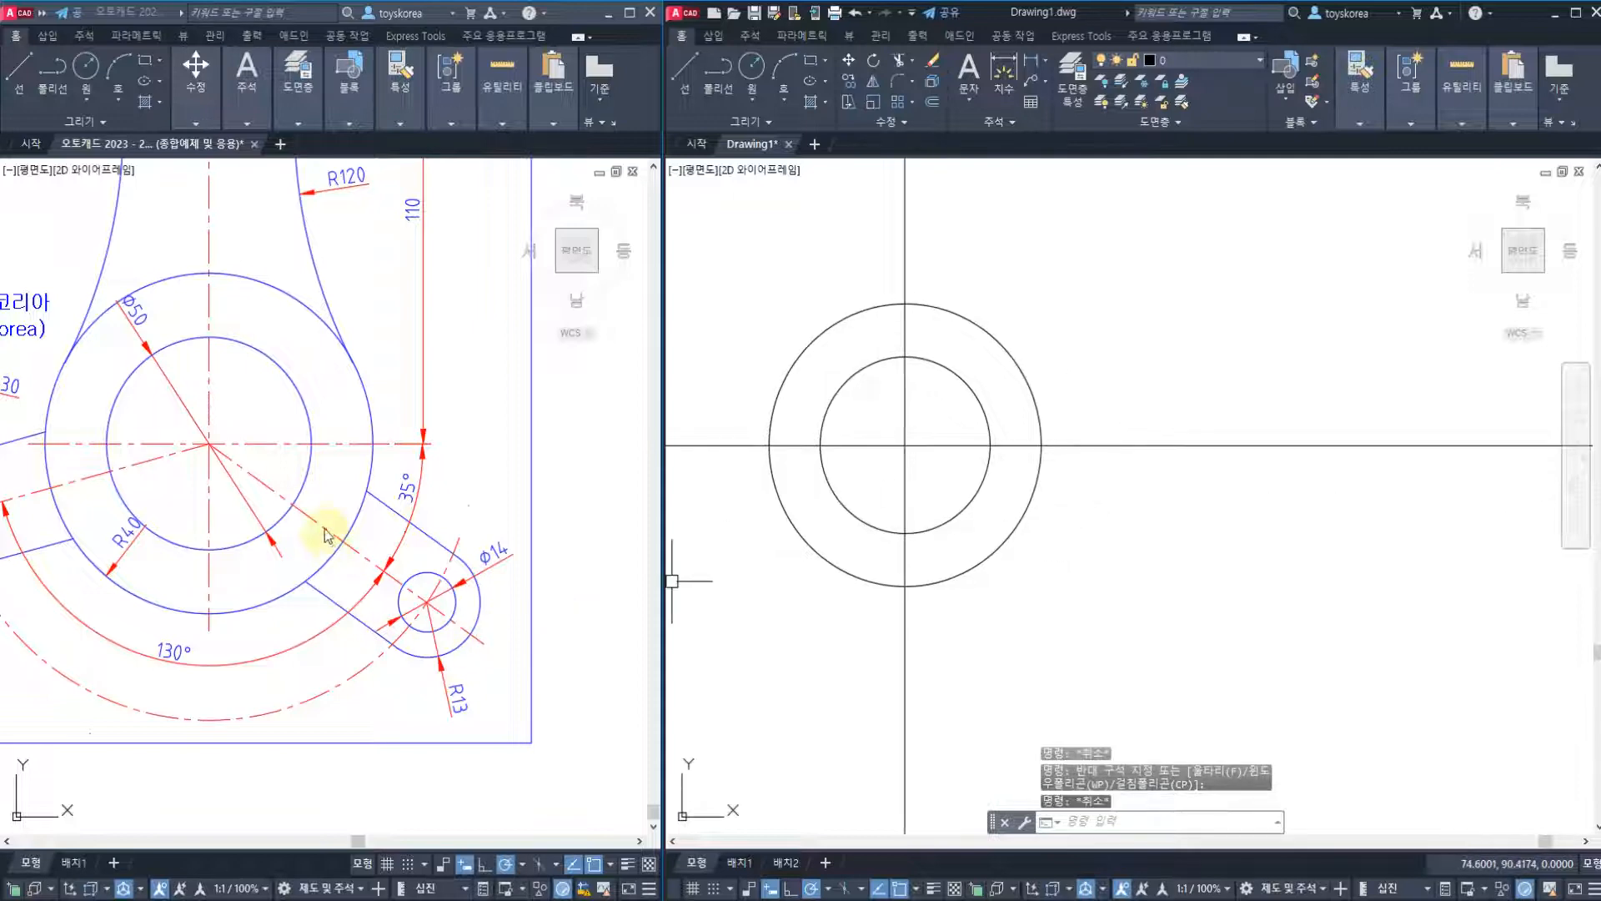
Highlight the 35° arm's centre line, Ø14 hole and R13 end arc in the reference, and select the arm with a crossing window.
click(315, 511)
click(346, 543)
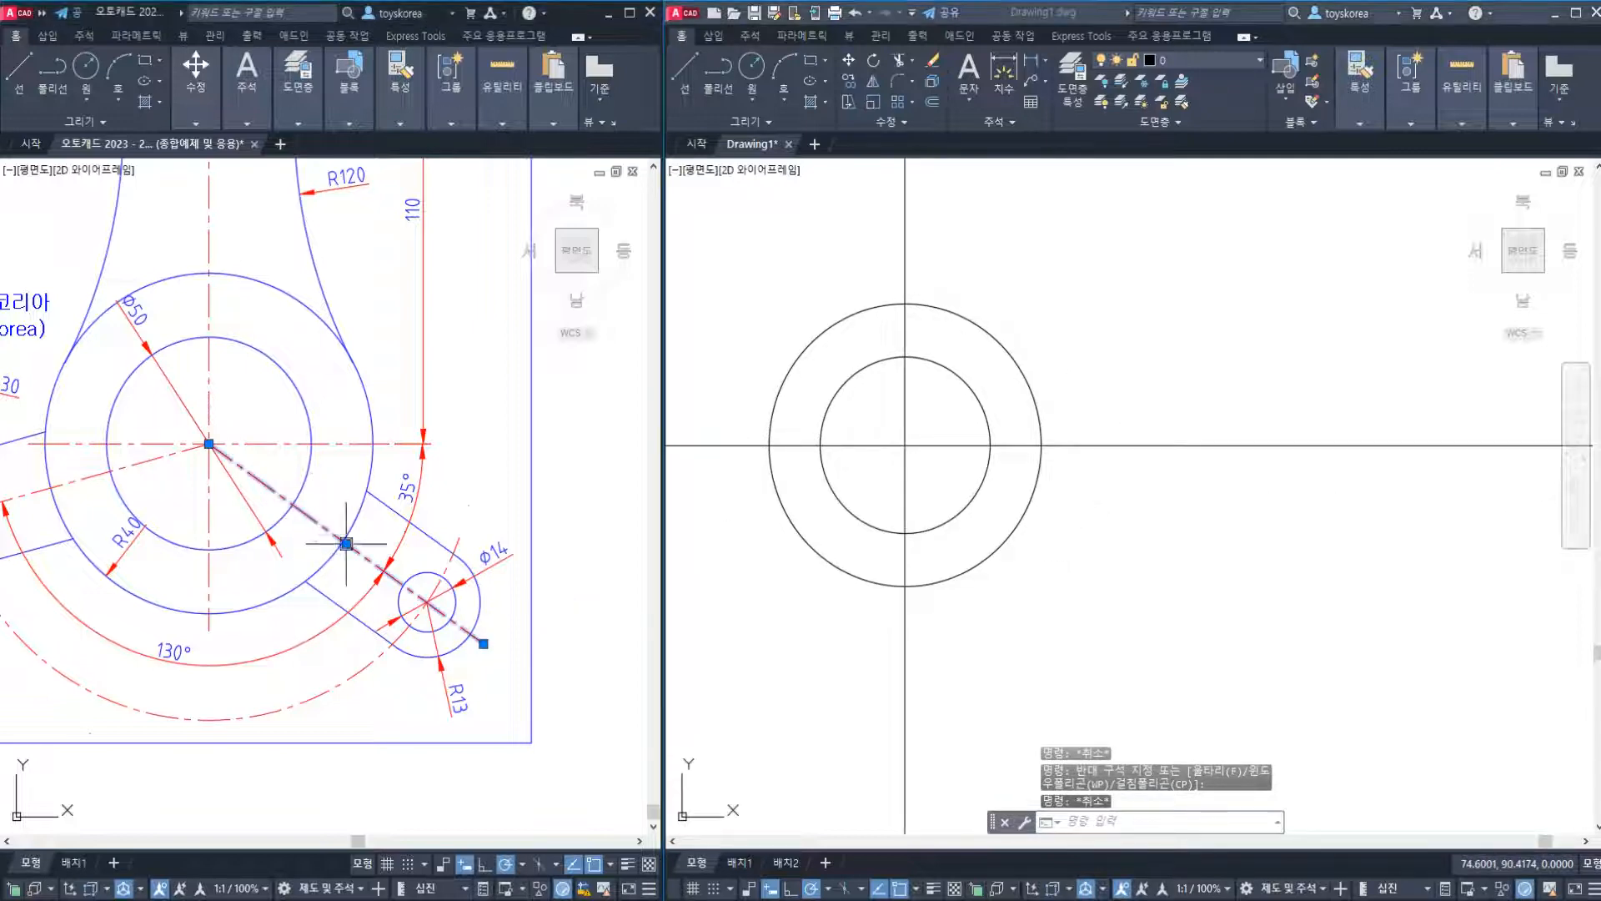
click(422, 578)
click(479, 601)
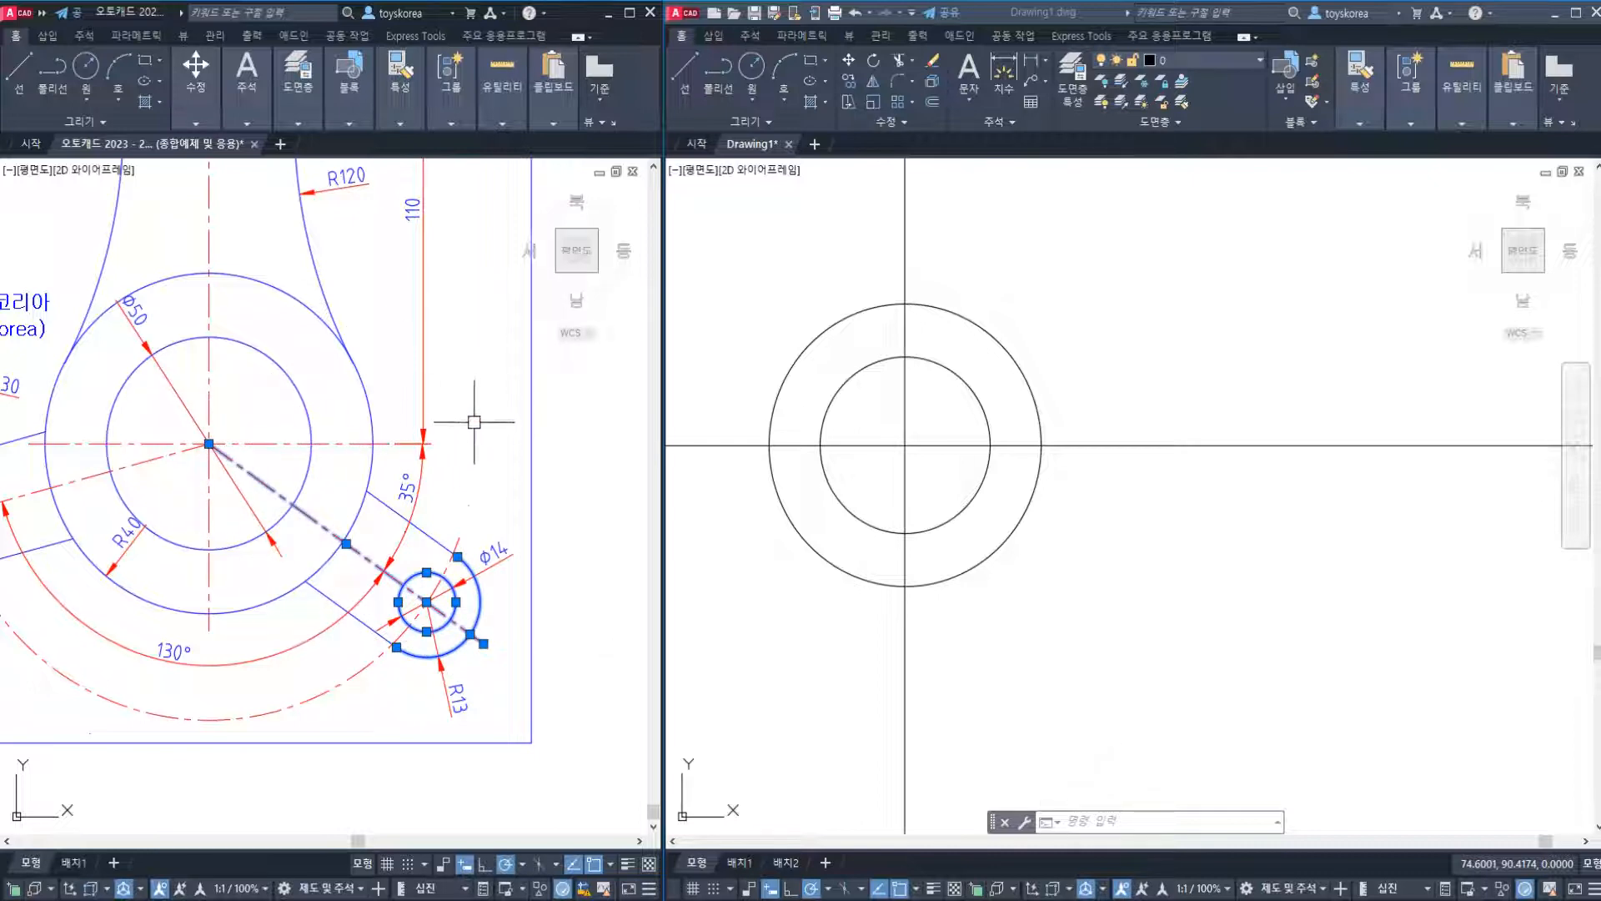
click(499, 663)
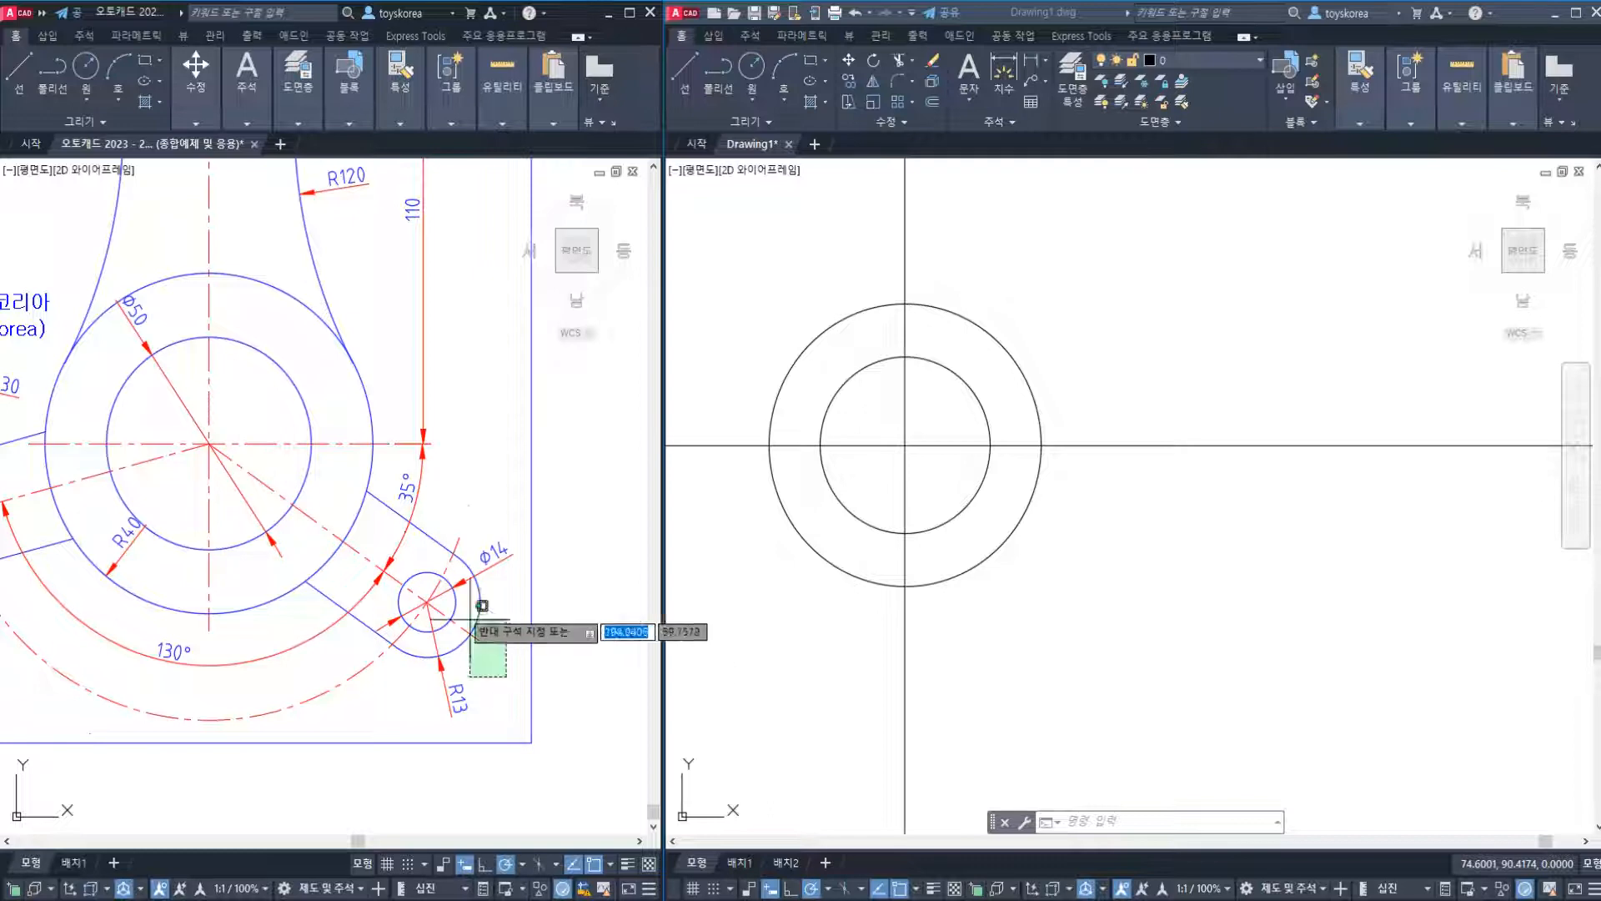
click(399, 540)
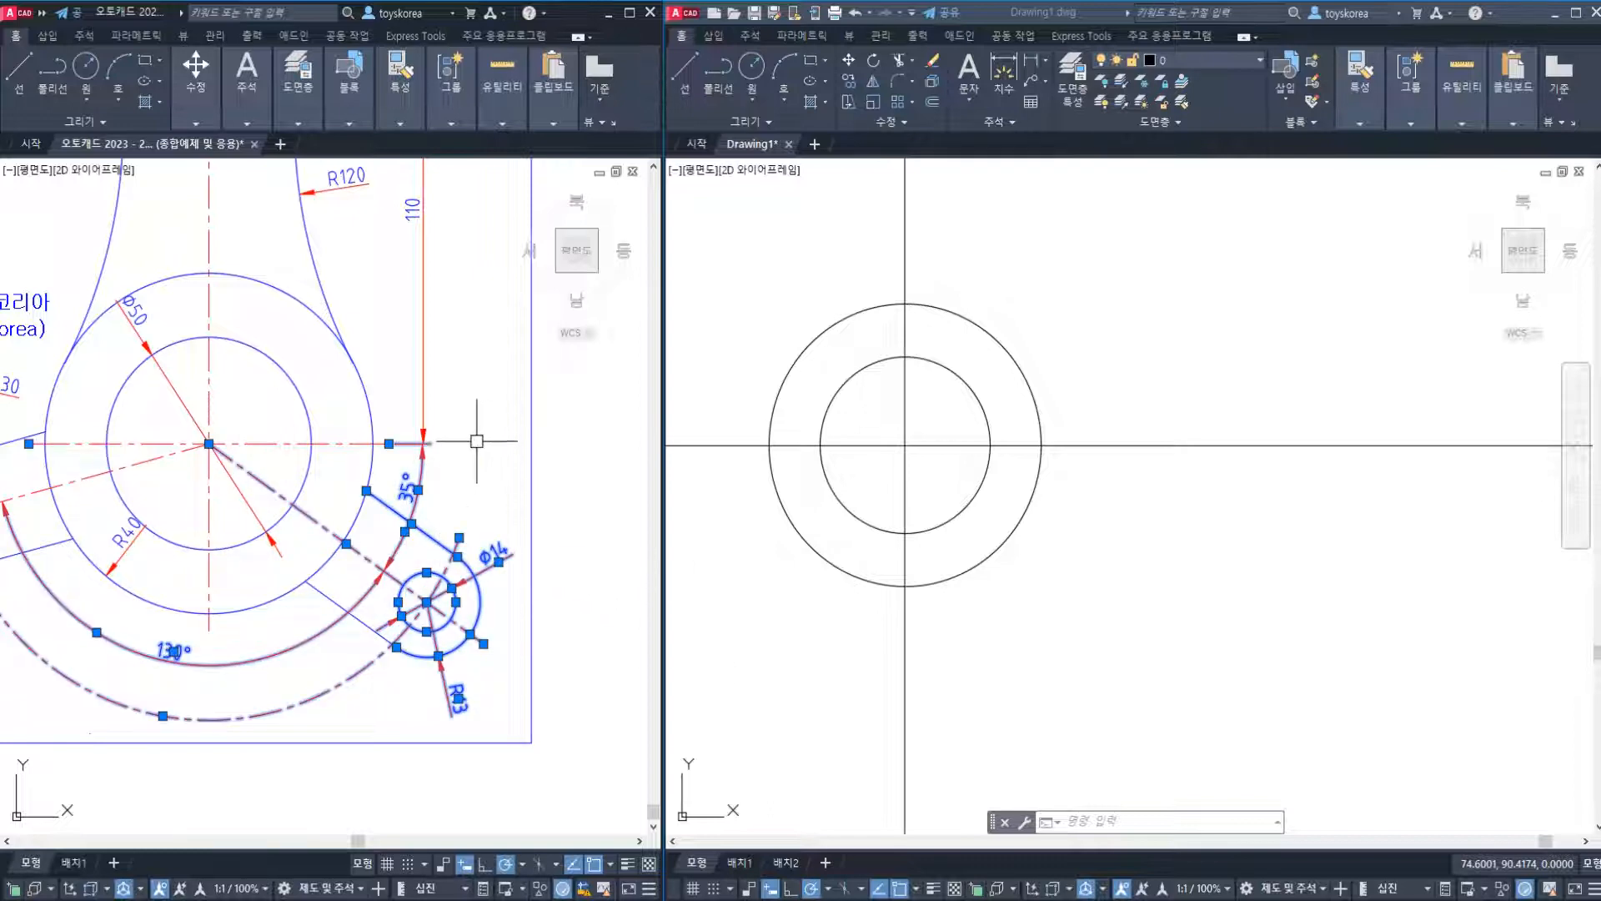
Highlight the 35° arm's centre line, the two hub circles and the whole arm in the reference drawing, and clear the selection.
key(Escape)
click(241, 470)
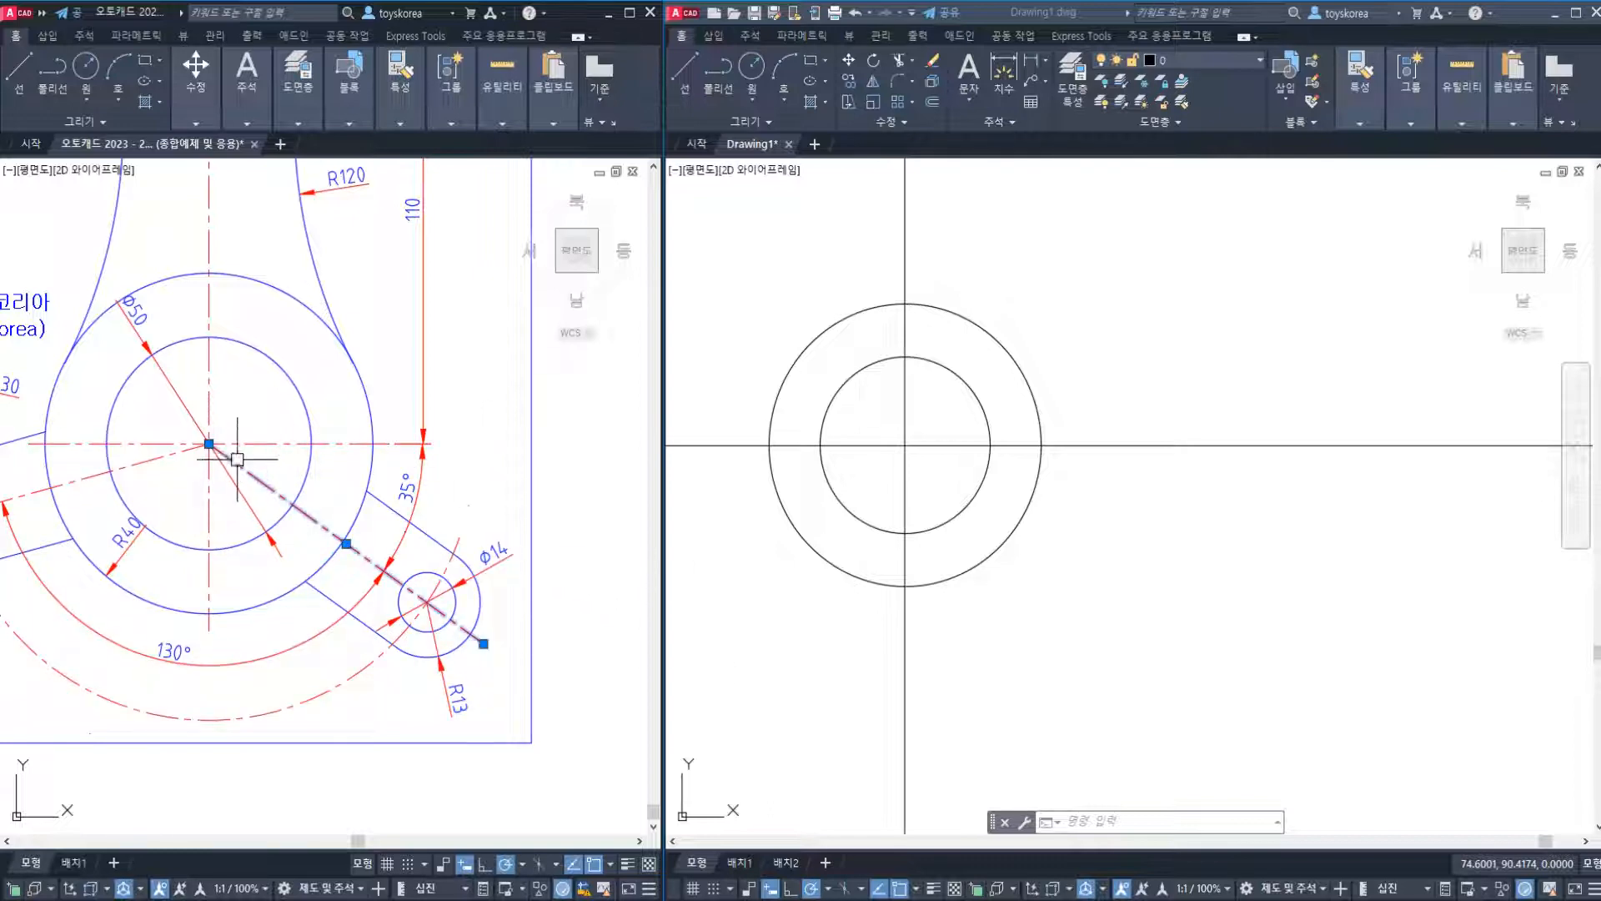
click(275, 368)
click(300, 305)
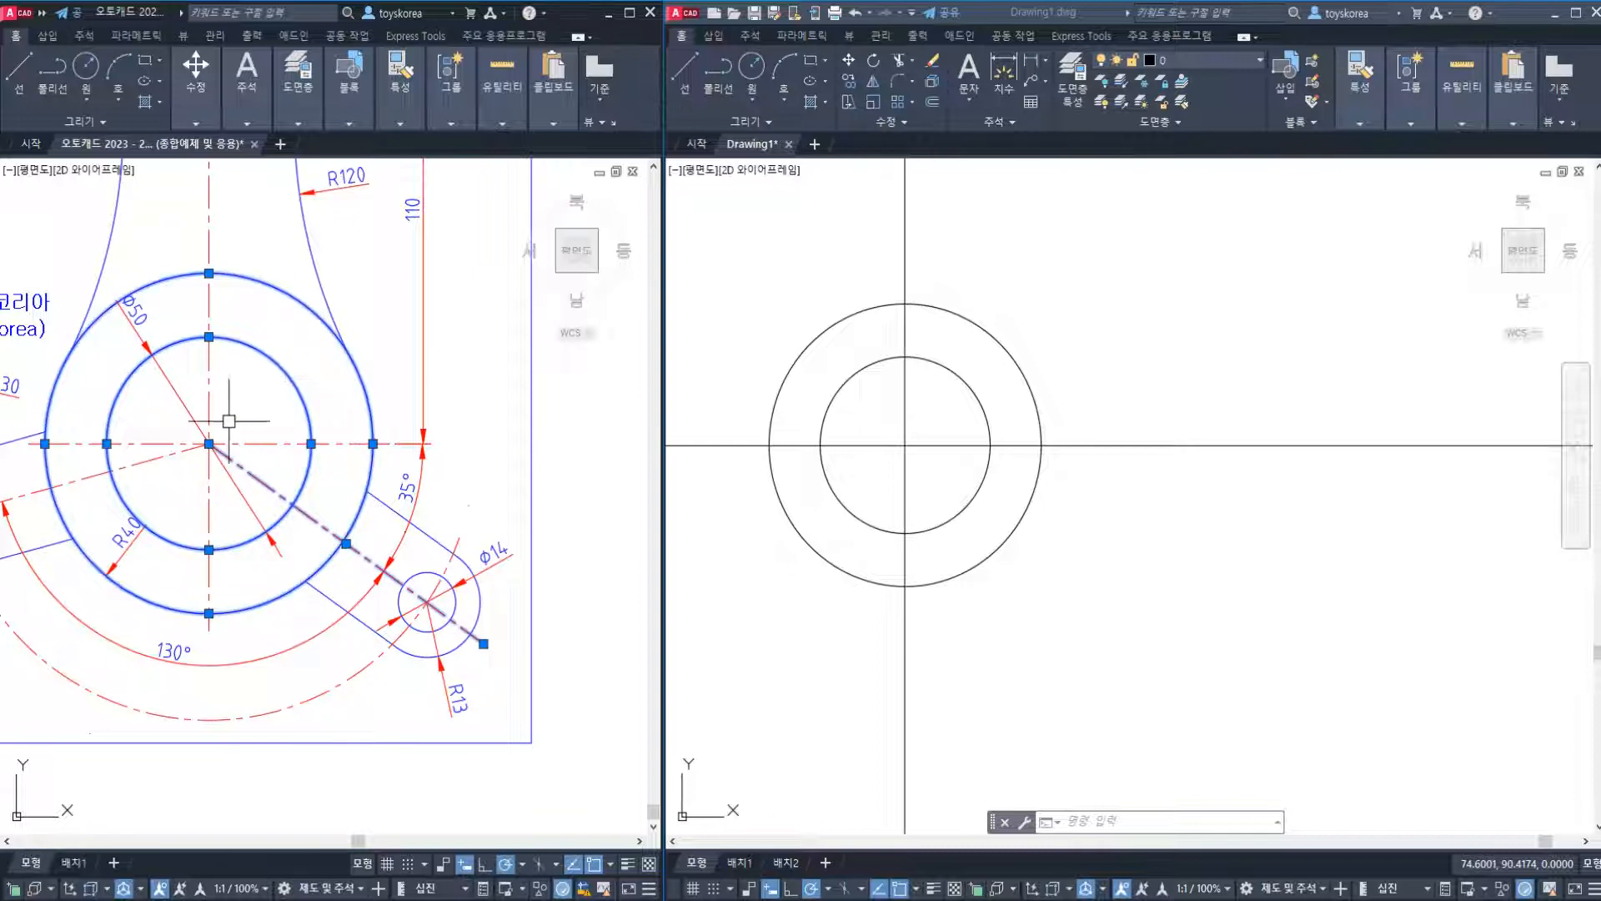
key(Escape)
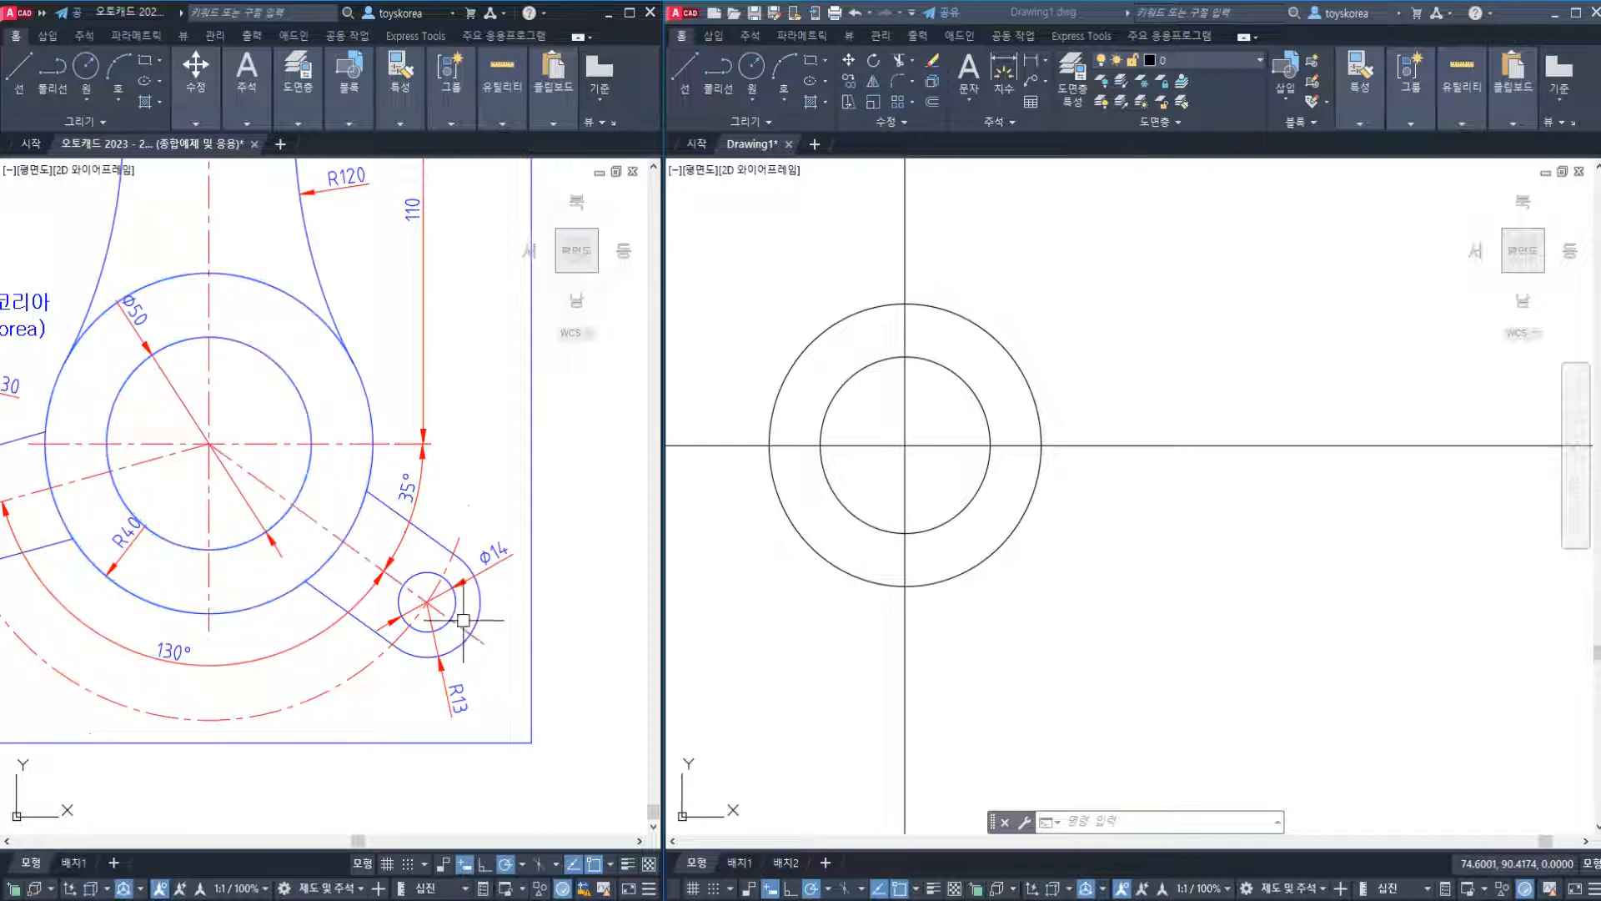
click(254, 479)
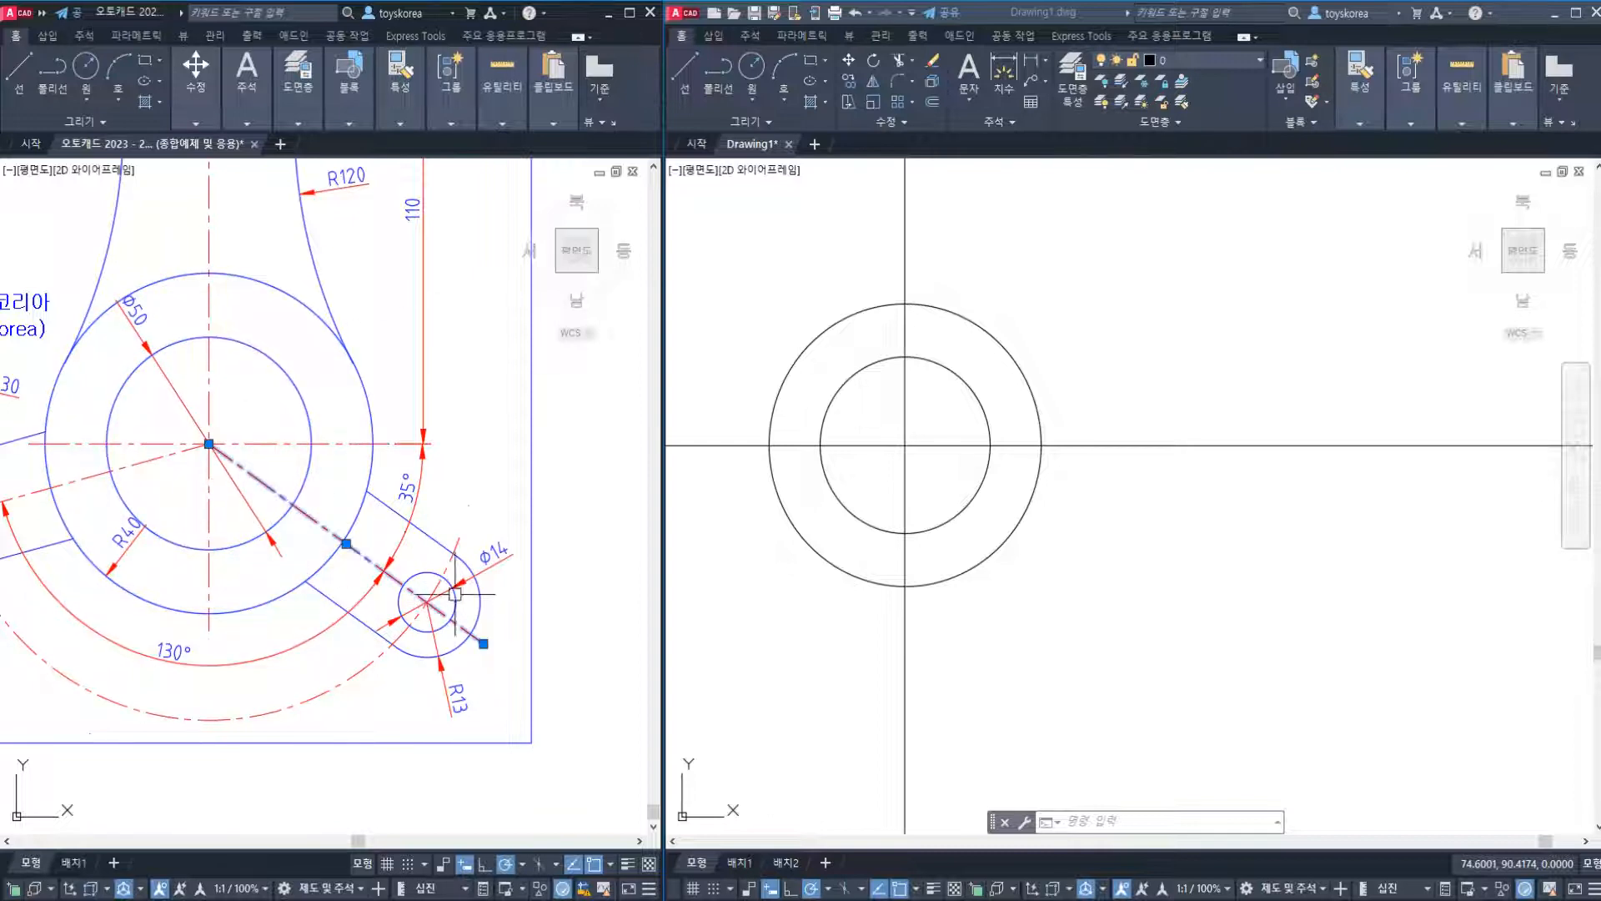
click(515, 699)
click(393, 552)
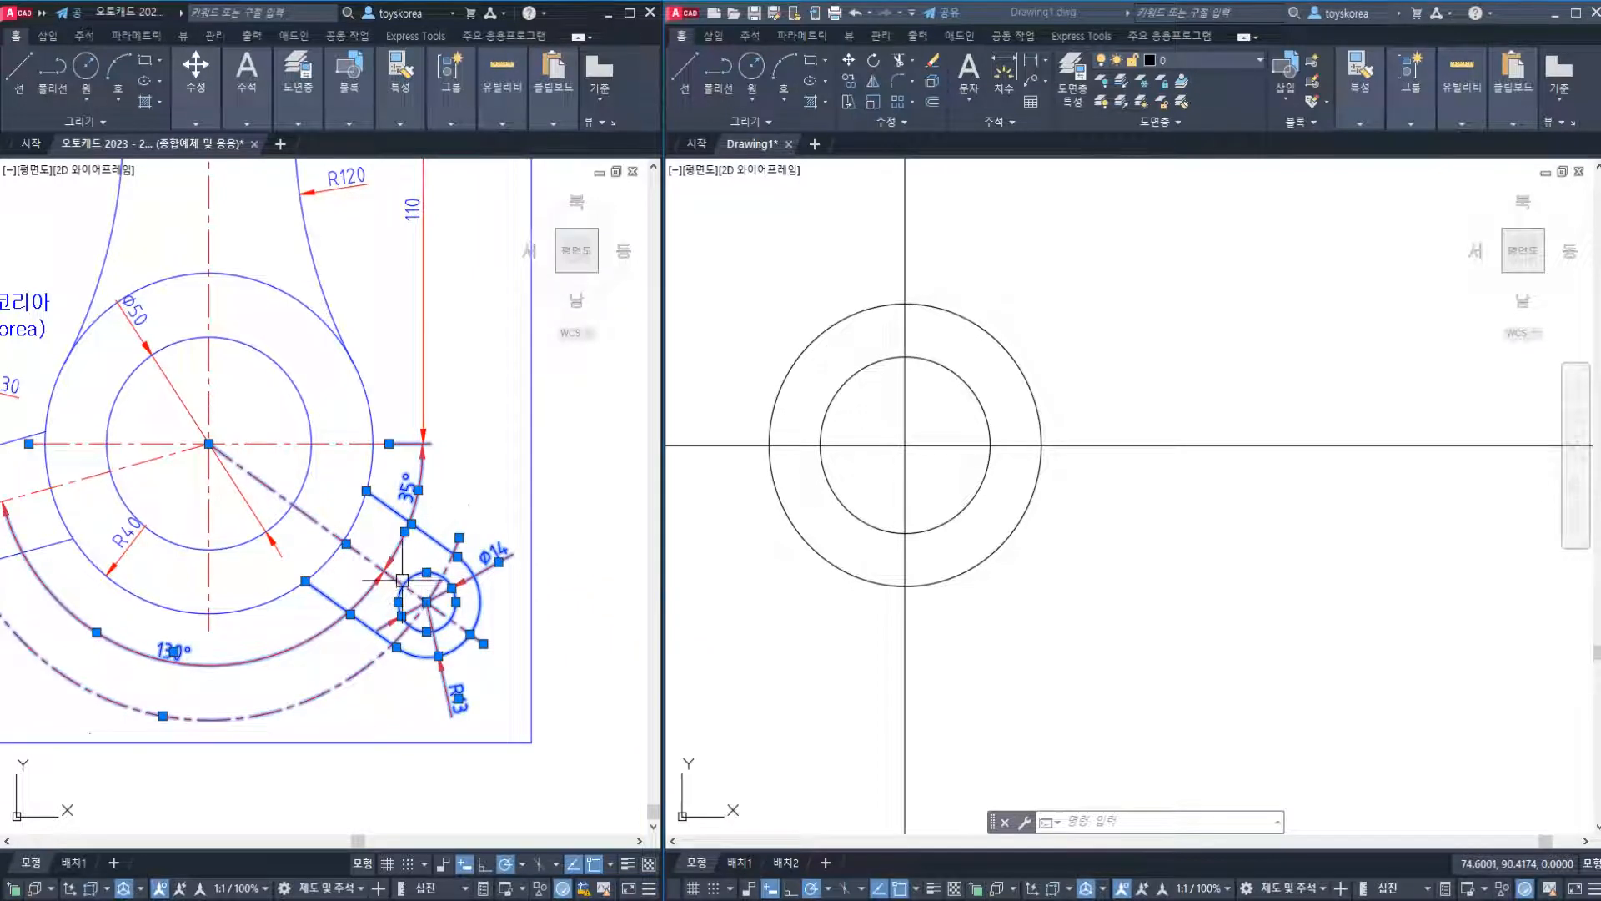
key(Escape)
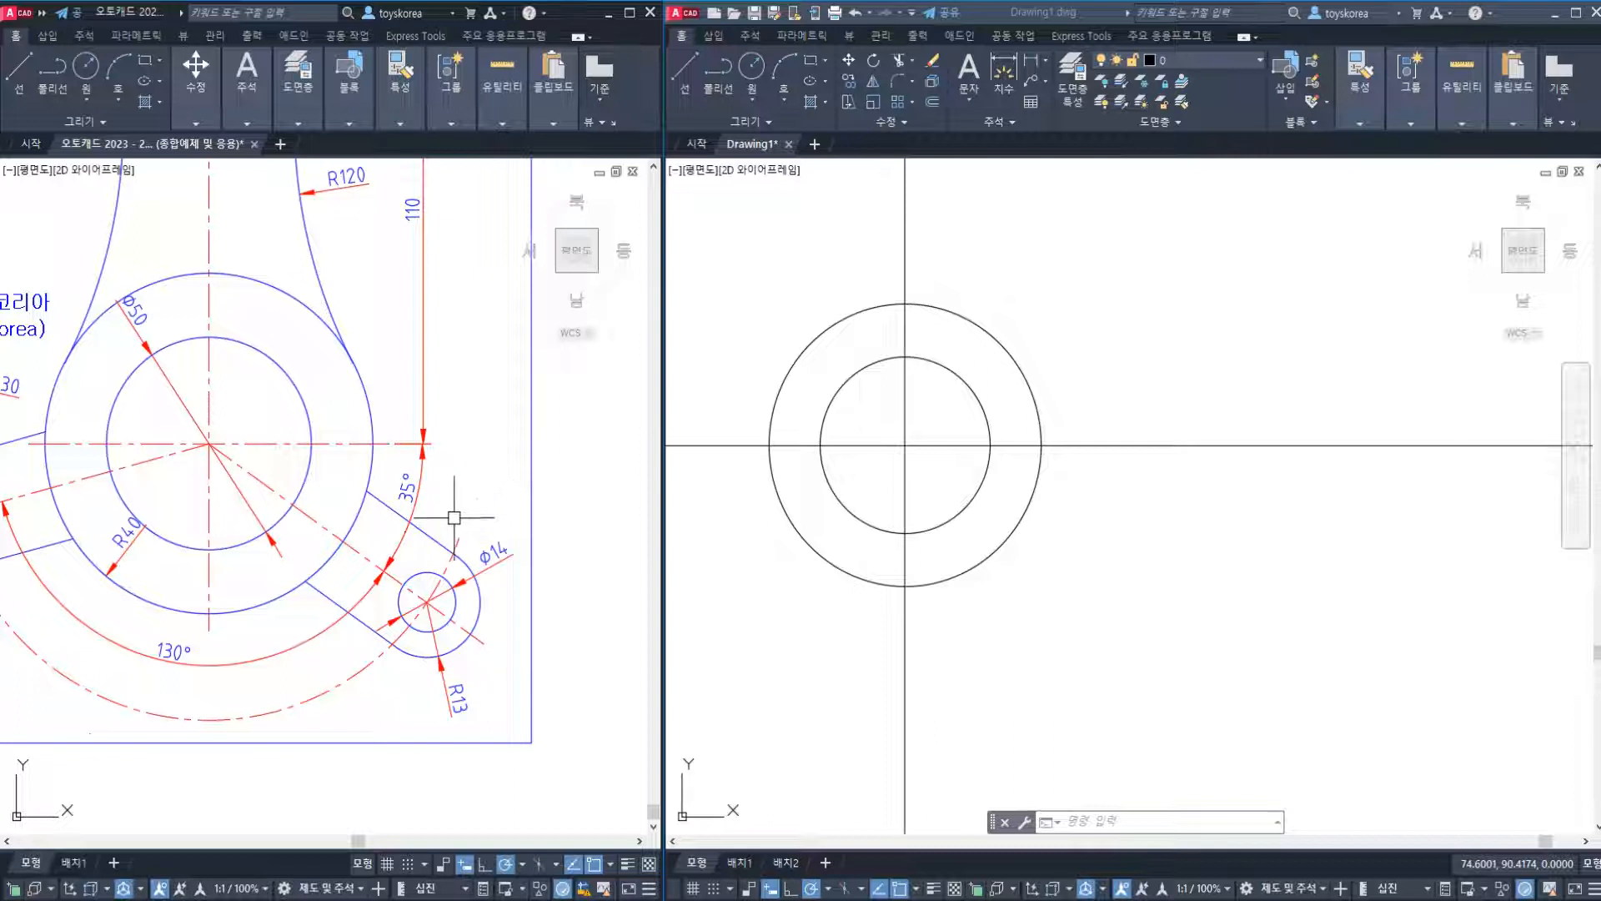
scroll(453, 517, up, 4)
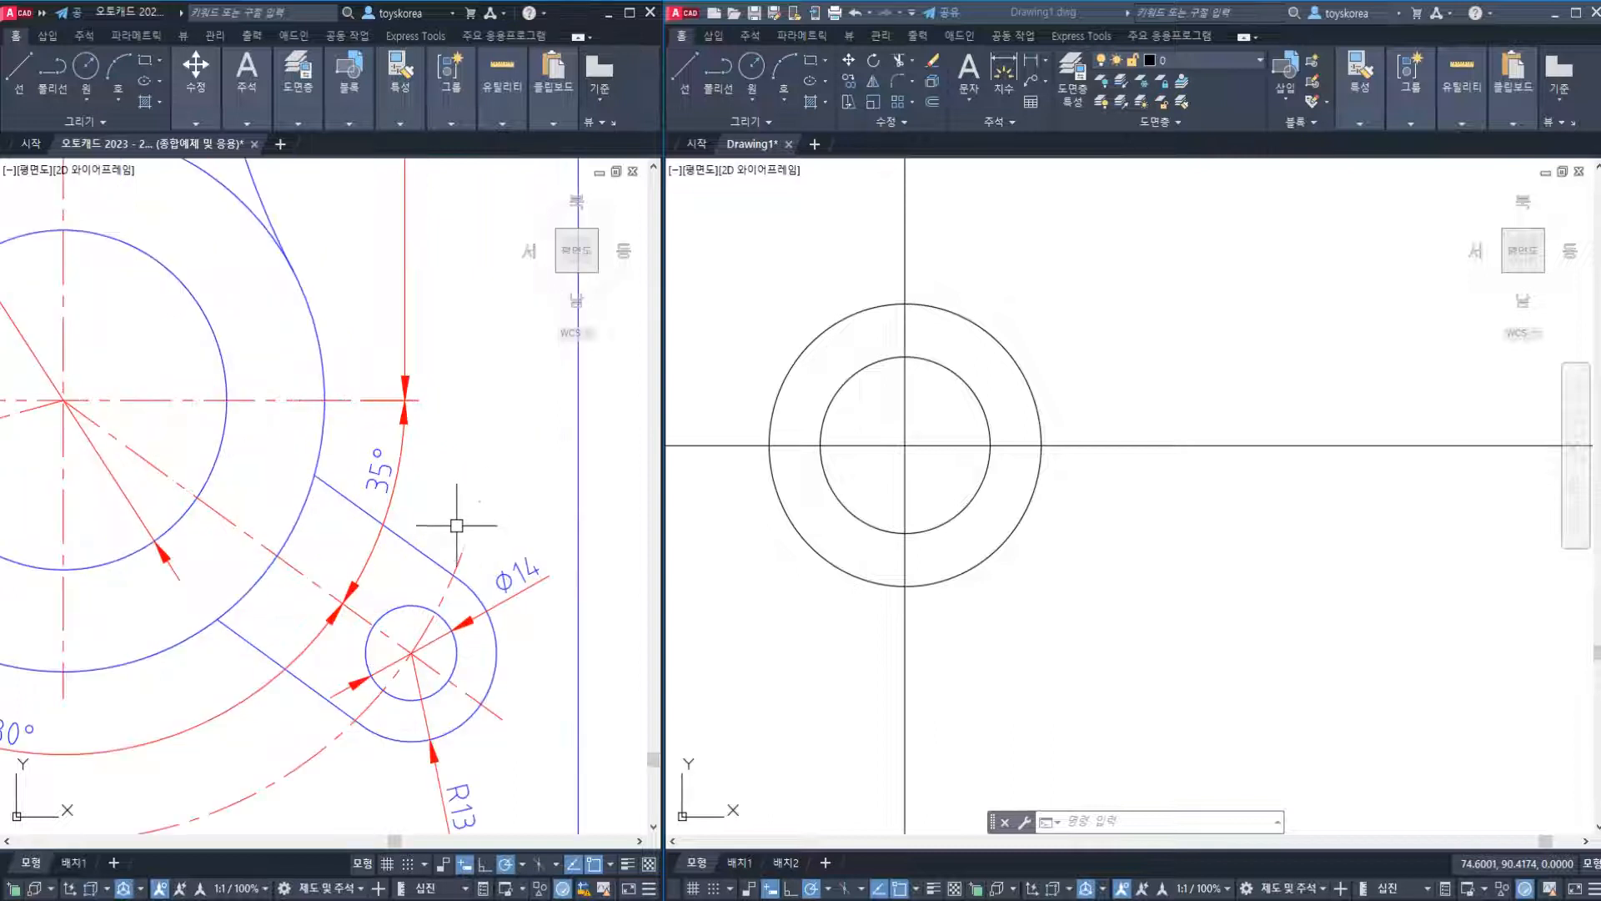
Highlight the horizontal construction line through the hub centre in Drawing1 and clear the selection.
click(999, 566)
key(Escape)
key(Escape)
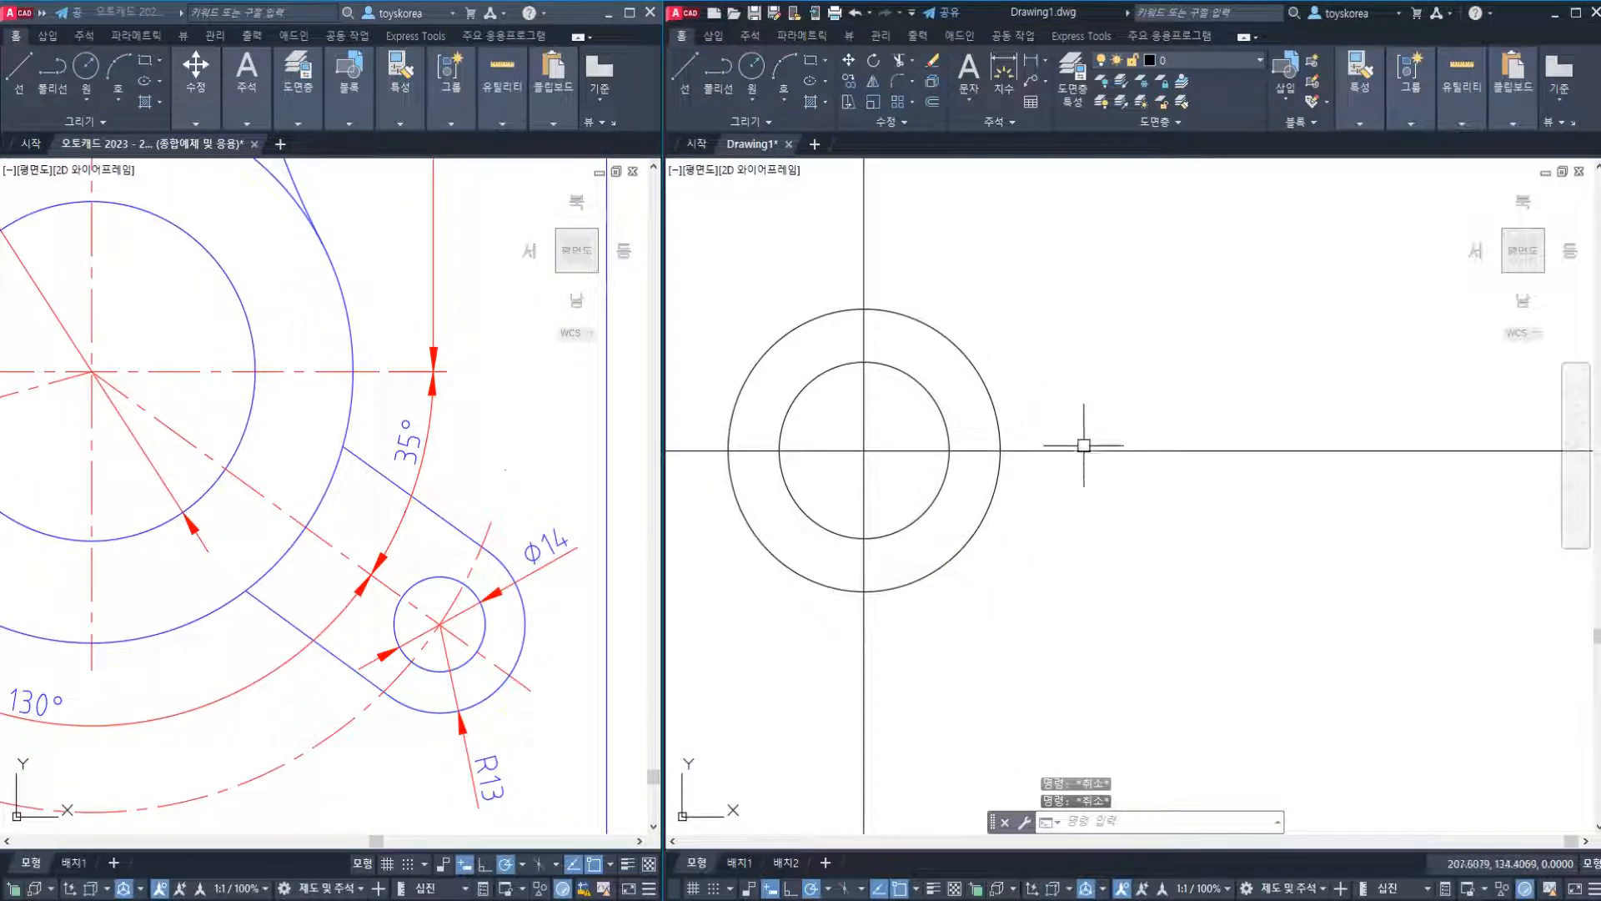
click(1086, 450)
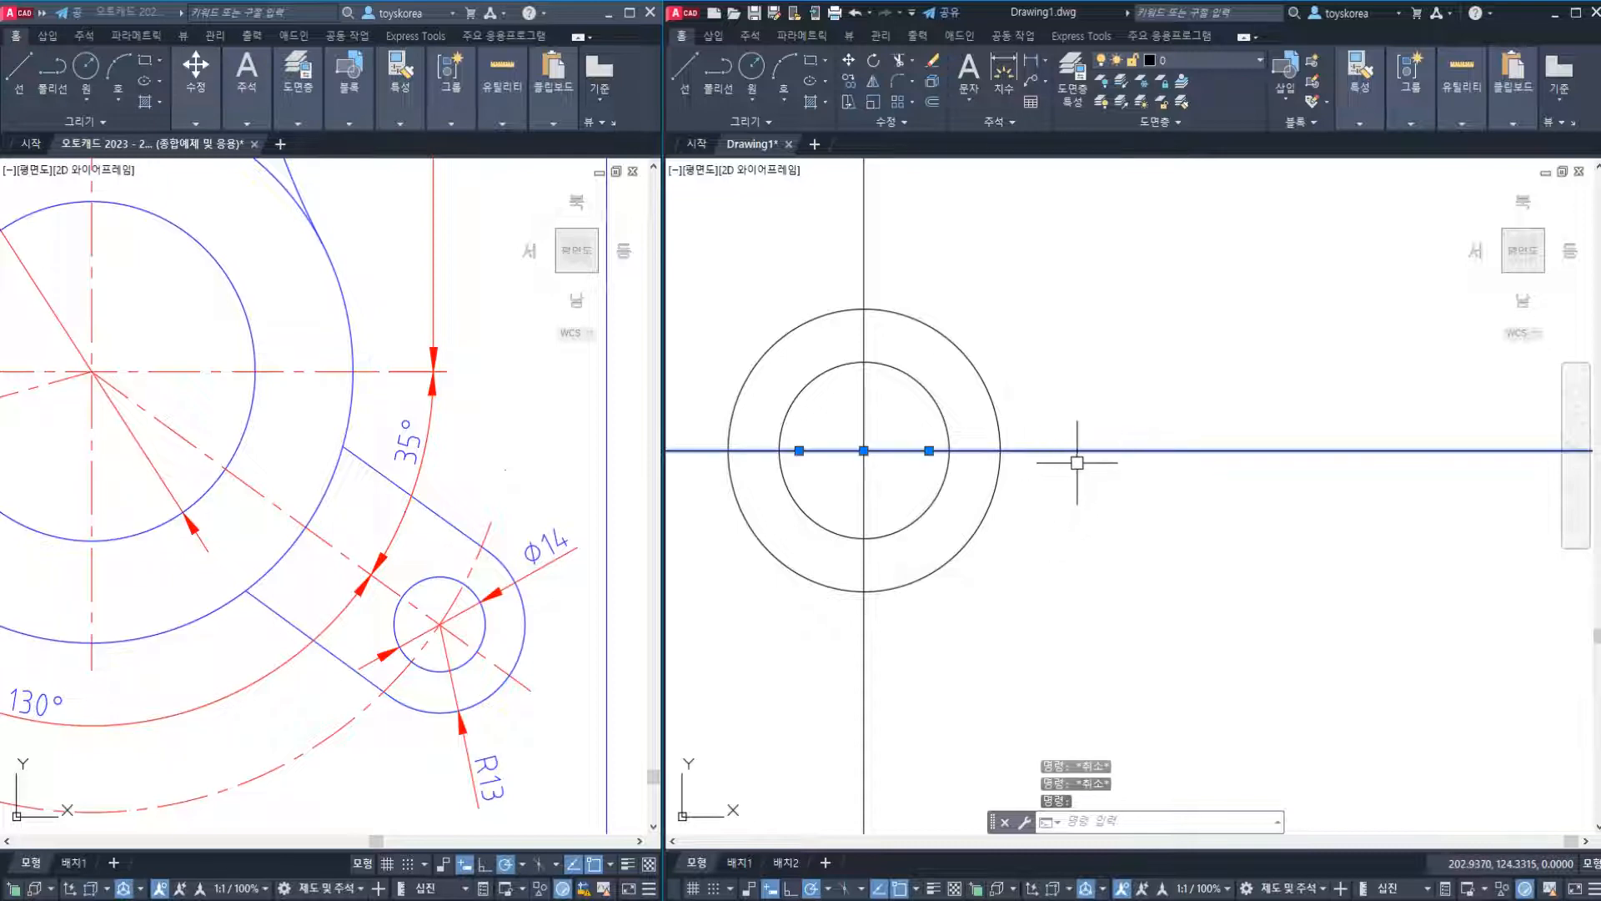
click(1053, 405)
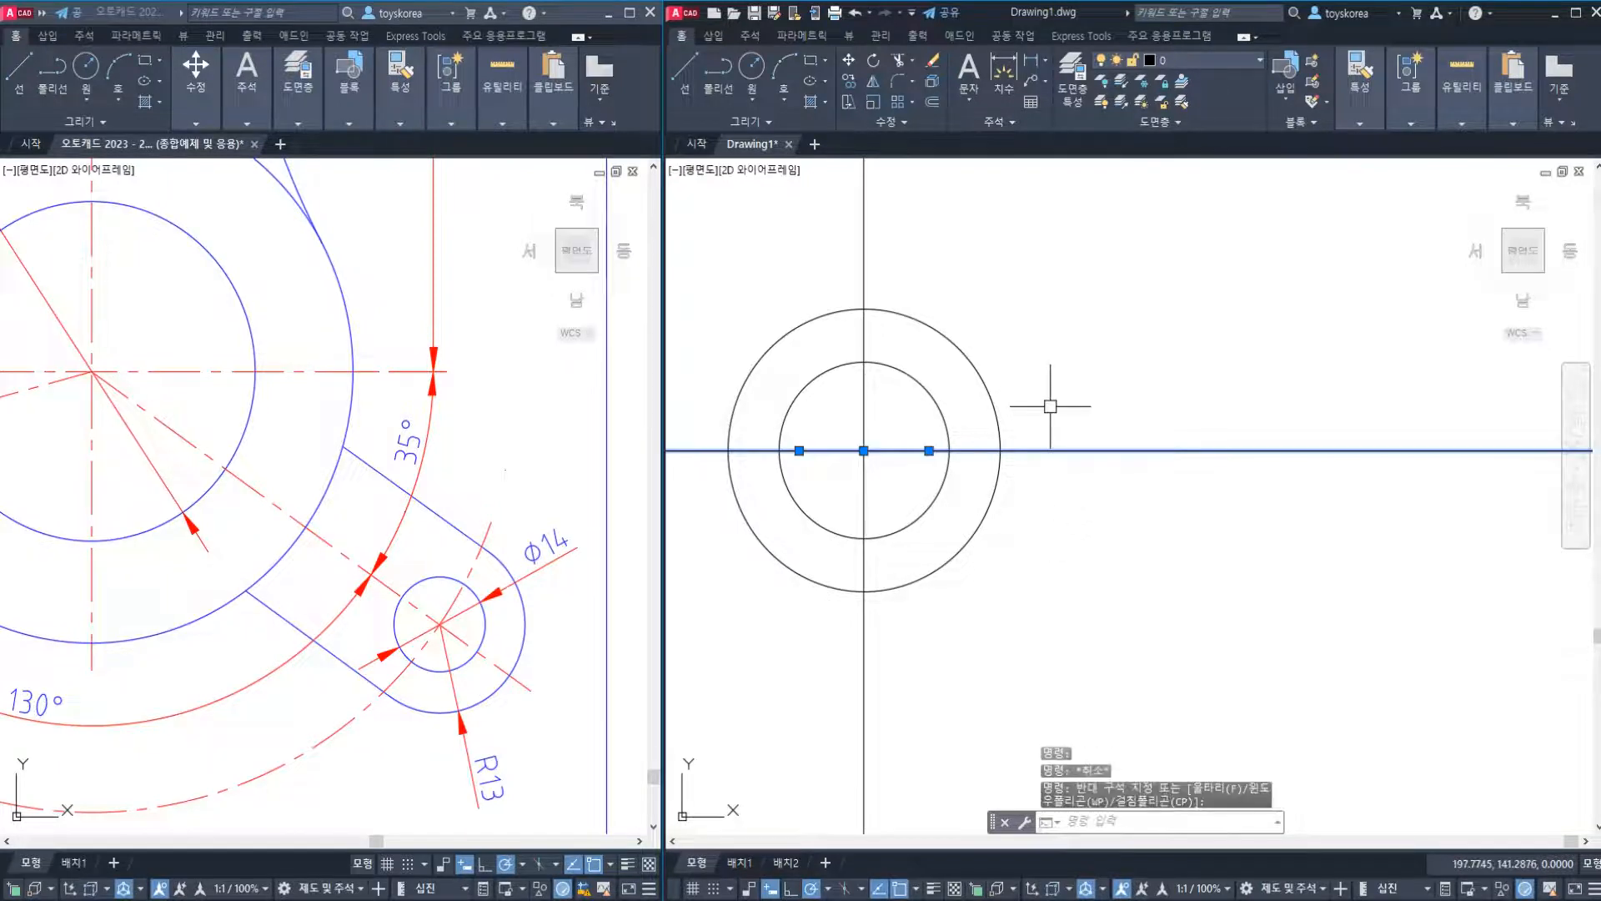
key(Escape)
click(1061, 450)
key(Escape)
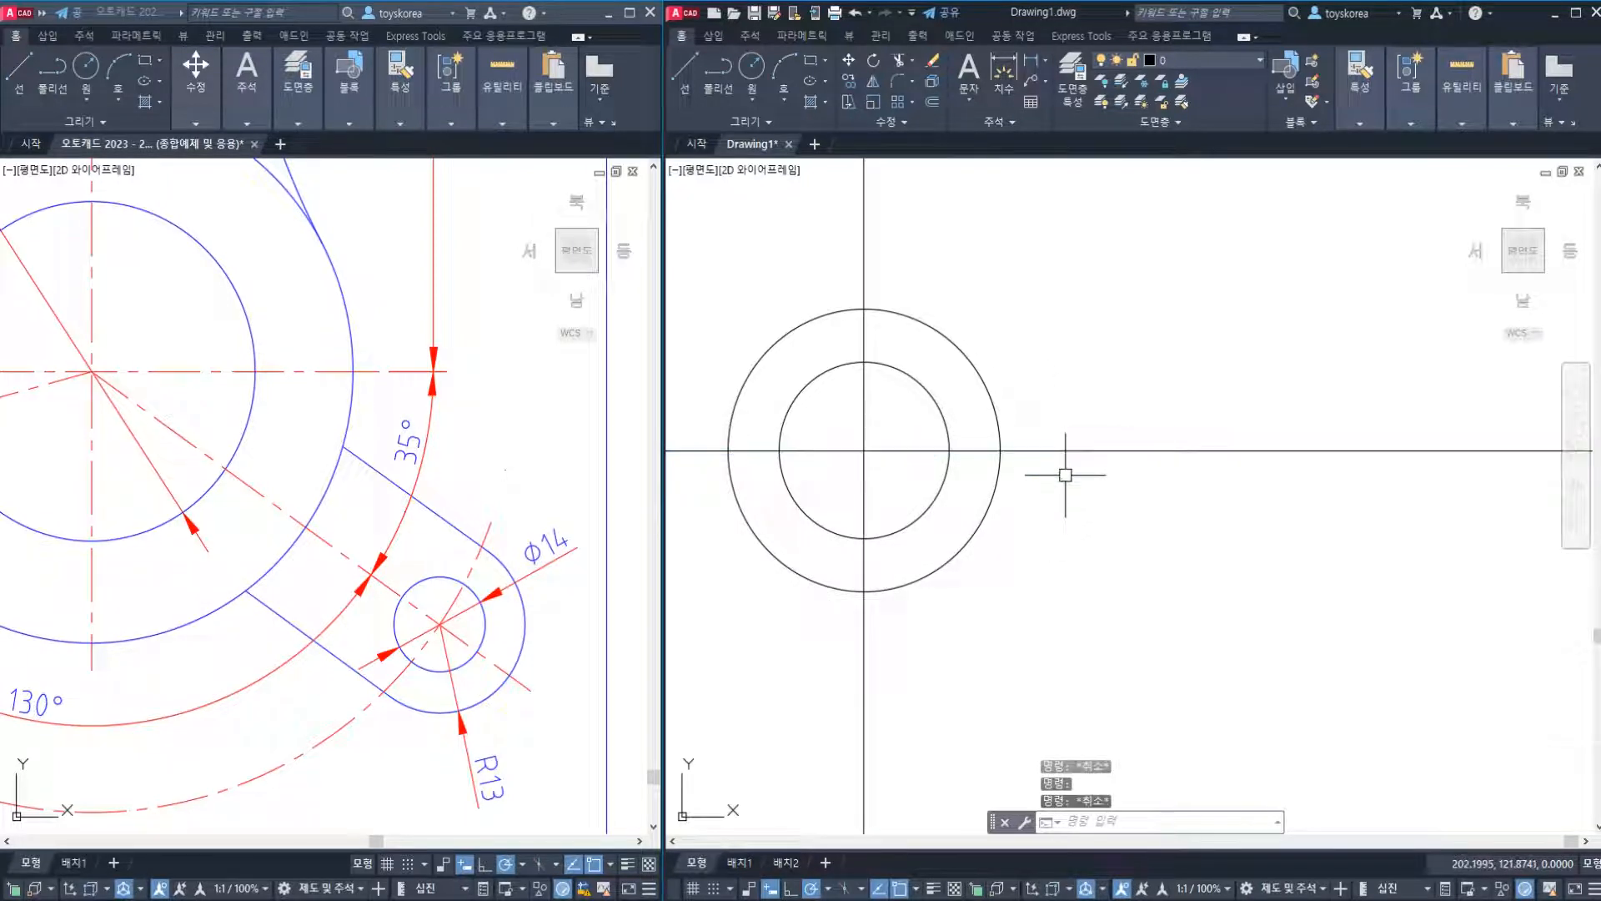
click(1063, 451)
key(Escape)
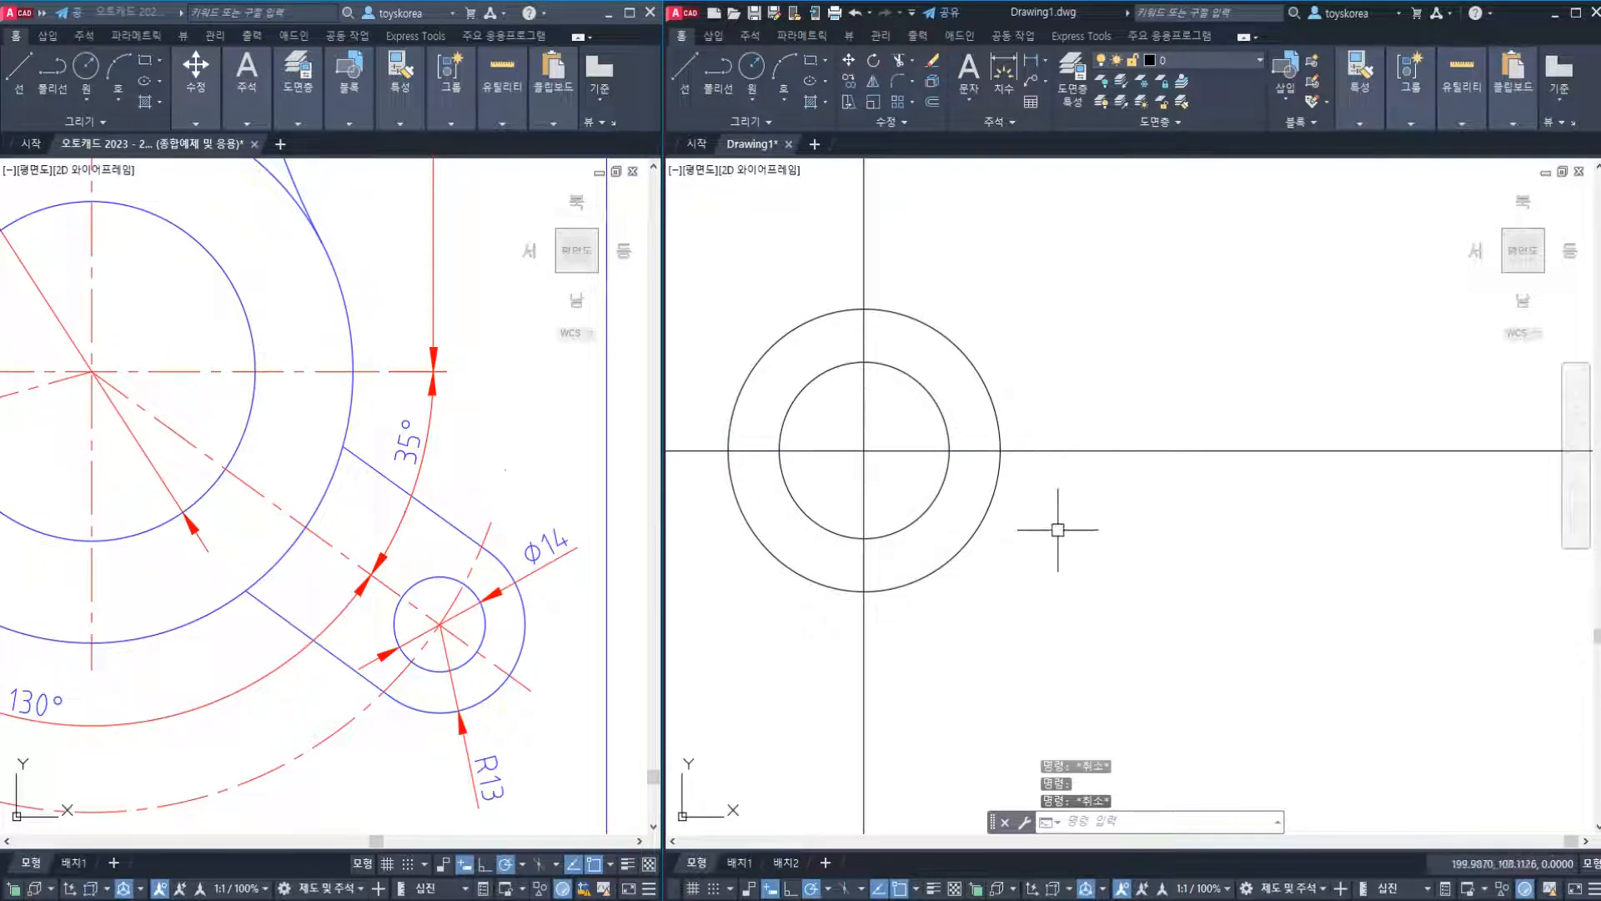
Highlight the Ø130 centre arc and the hub's vertical centre line in the reference drawing, and clear the selection.
click(534, 733)
middle_drag(378, 660, 378, 661)
scroll(379, 661, down, 2)
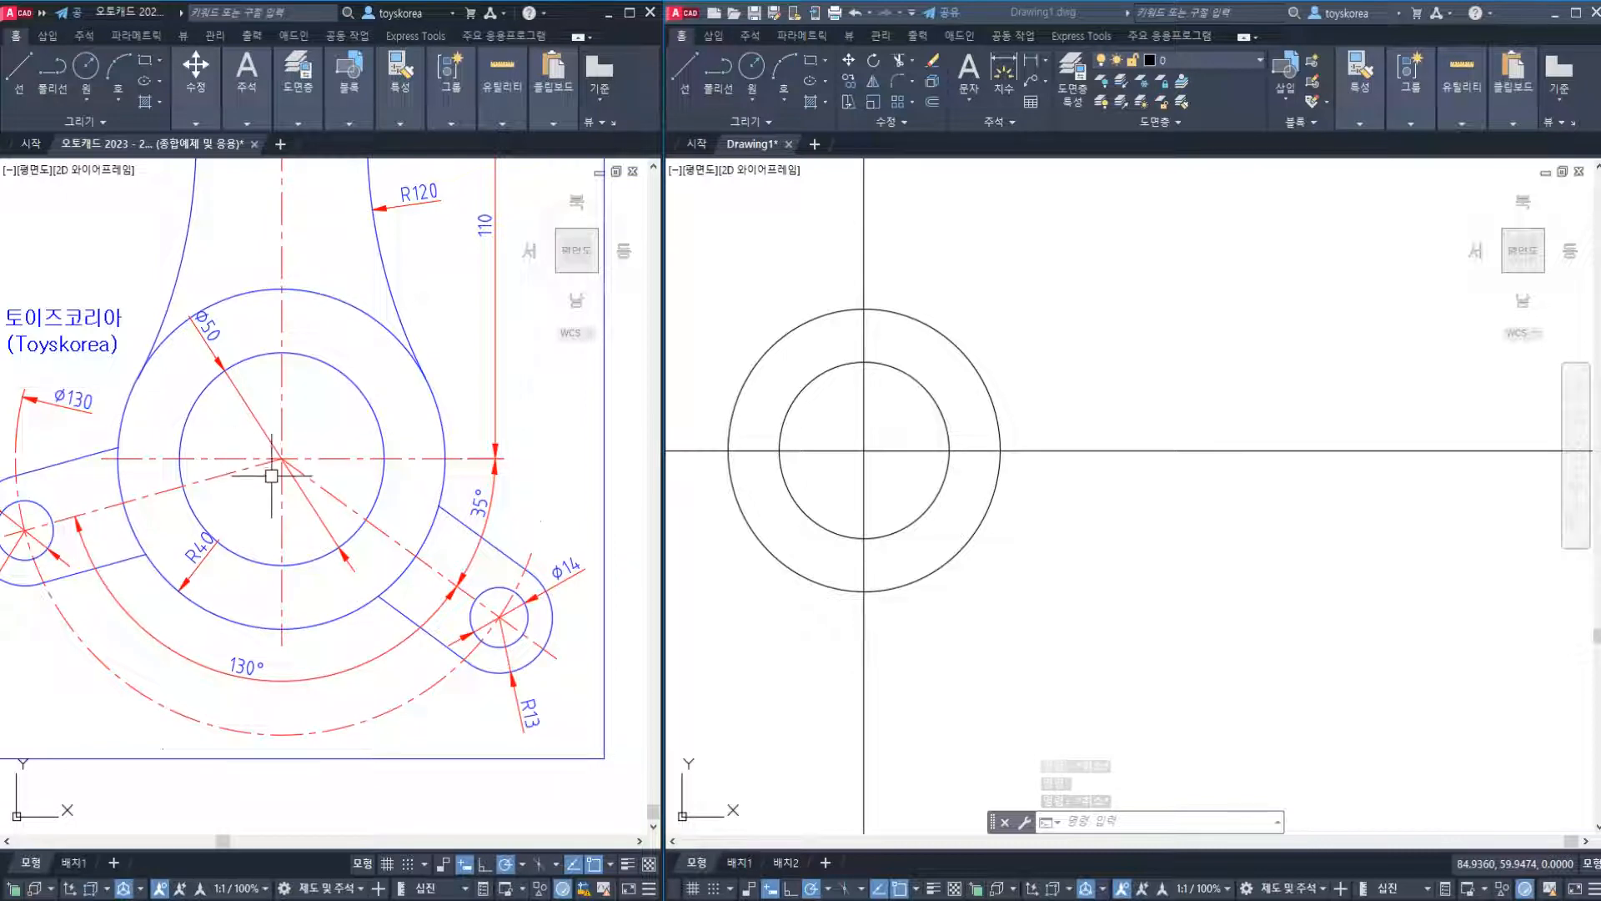
click(107, 672)
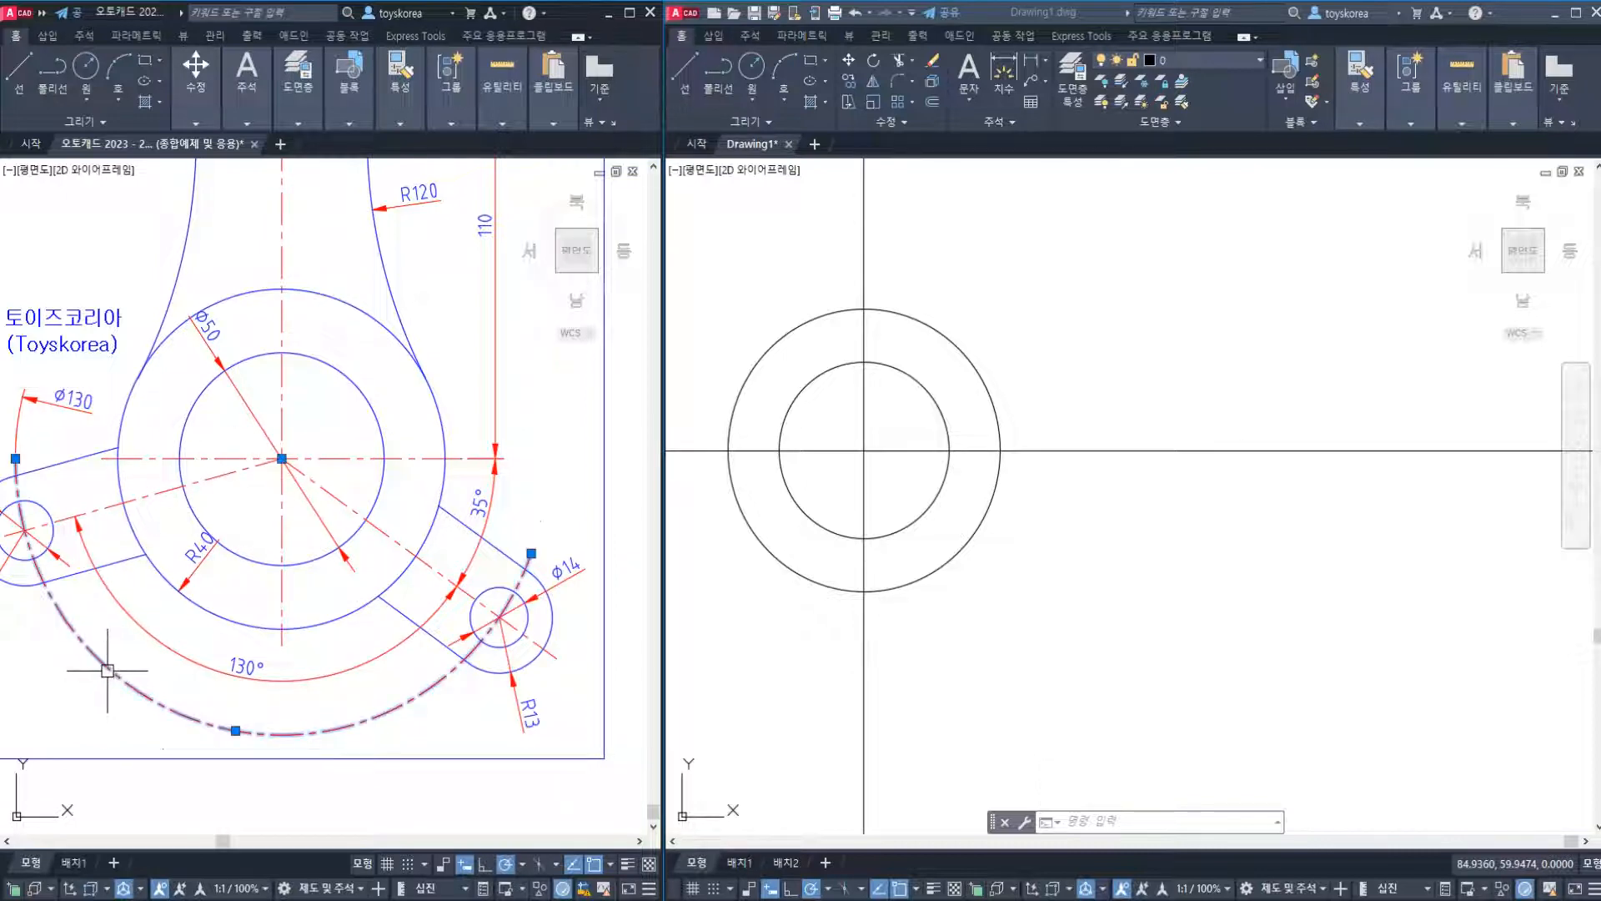
key(Escape)
click(287, 414)
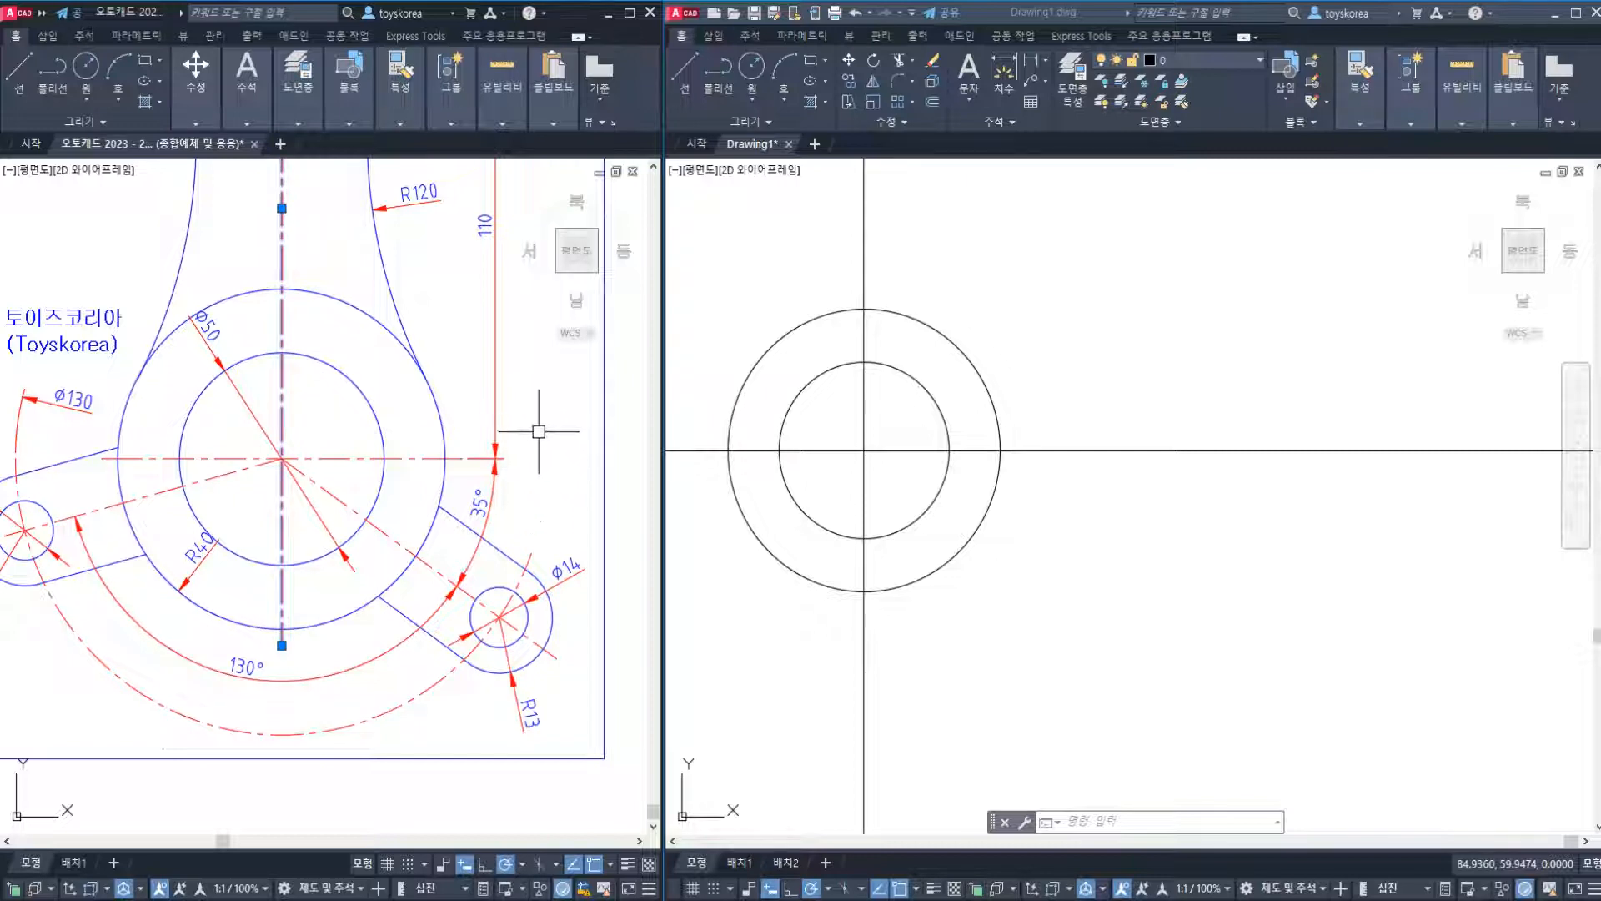
click(531, 554)
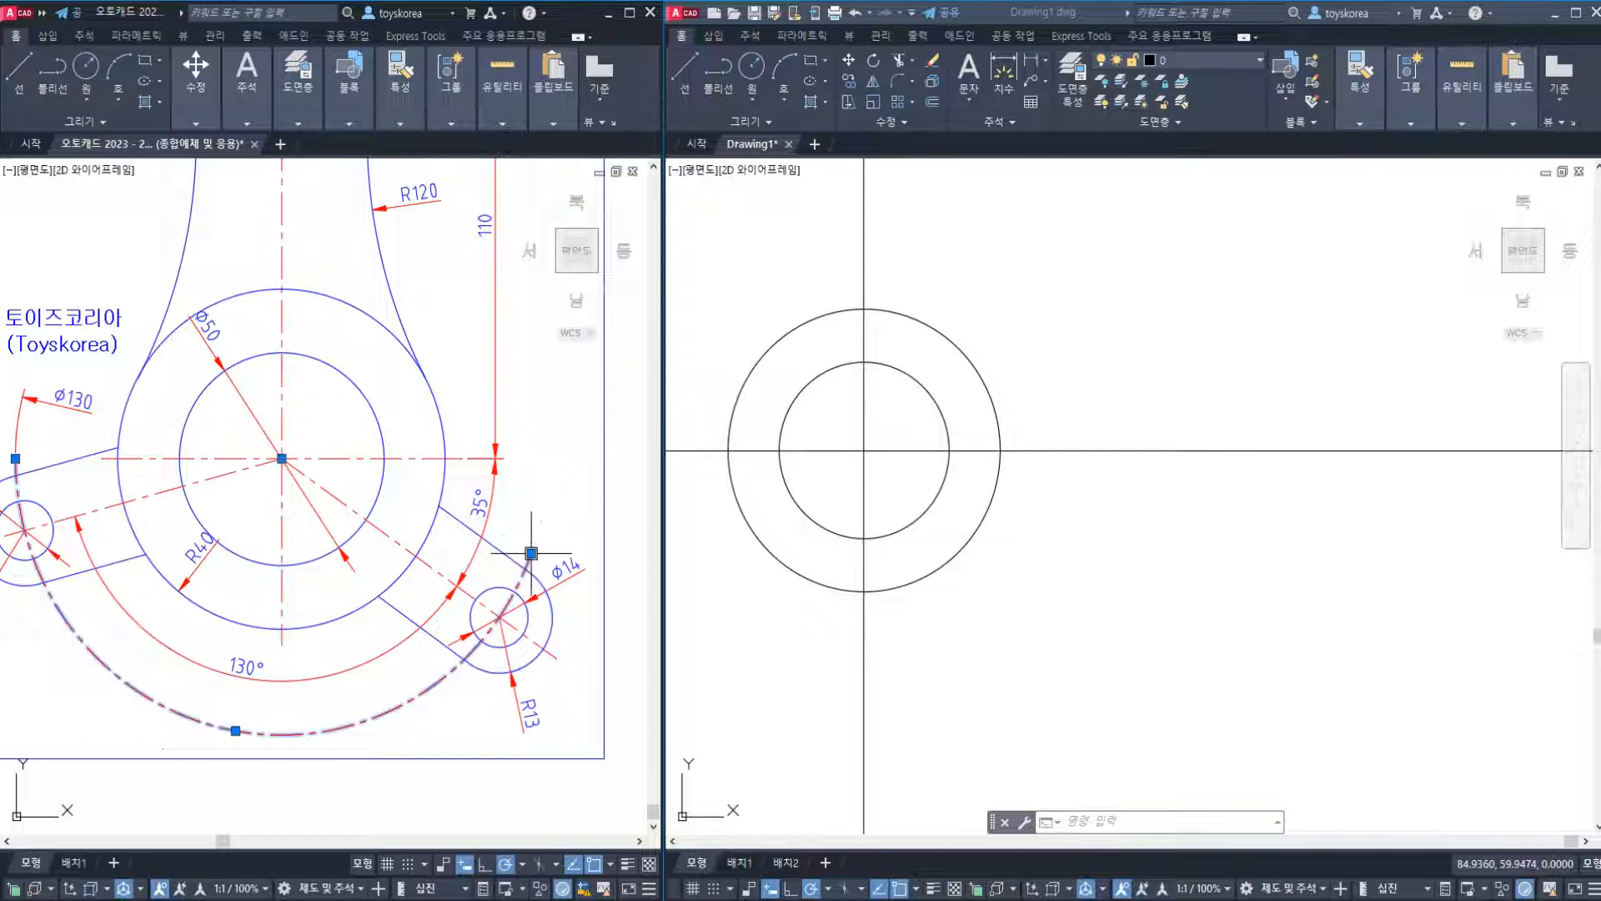
key(Escape)
Select the vertical centre line in the reference and examine its spacing to the Ø130 arc and the Ø14 hole centre.
click(282, 407)
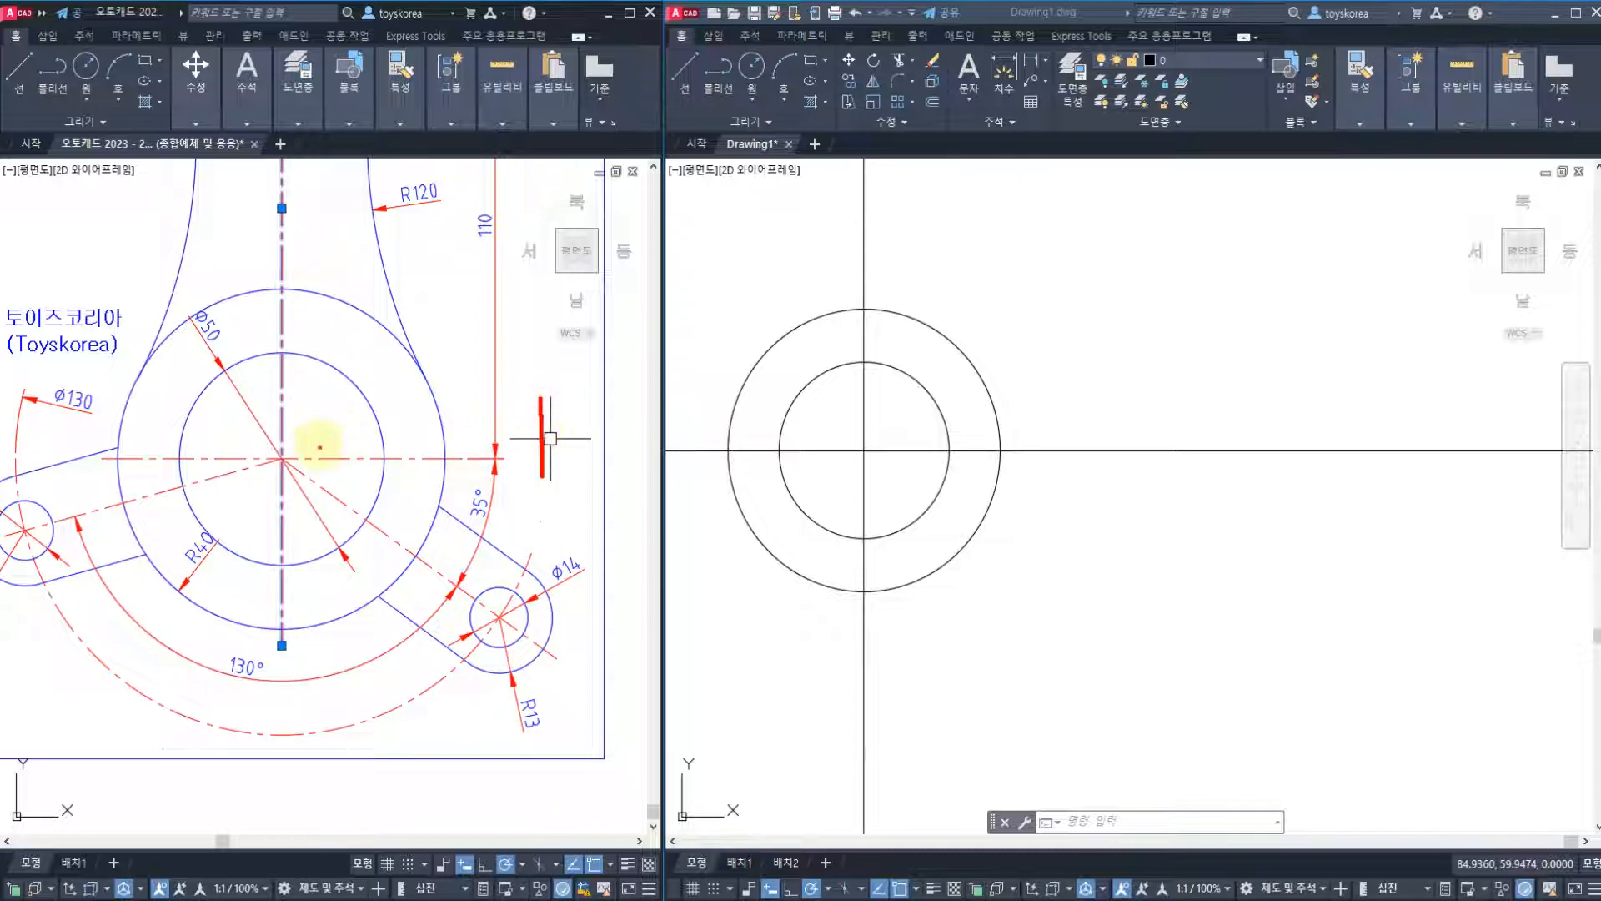
drag(285, 442, 499, 430)
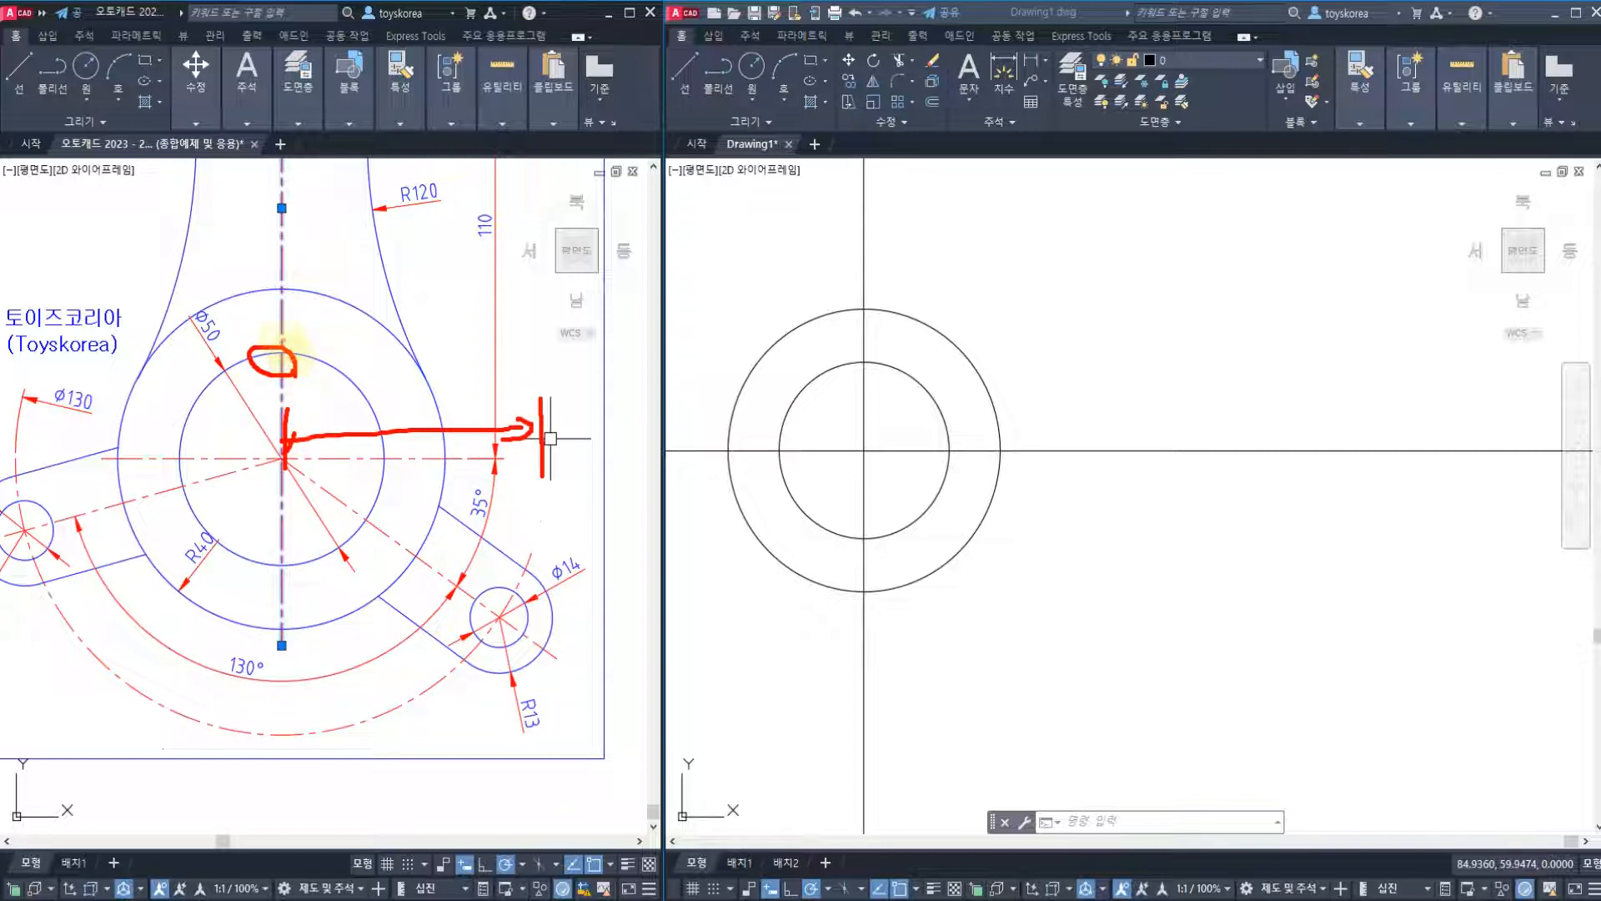
drag(283, 338, 492, 314)
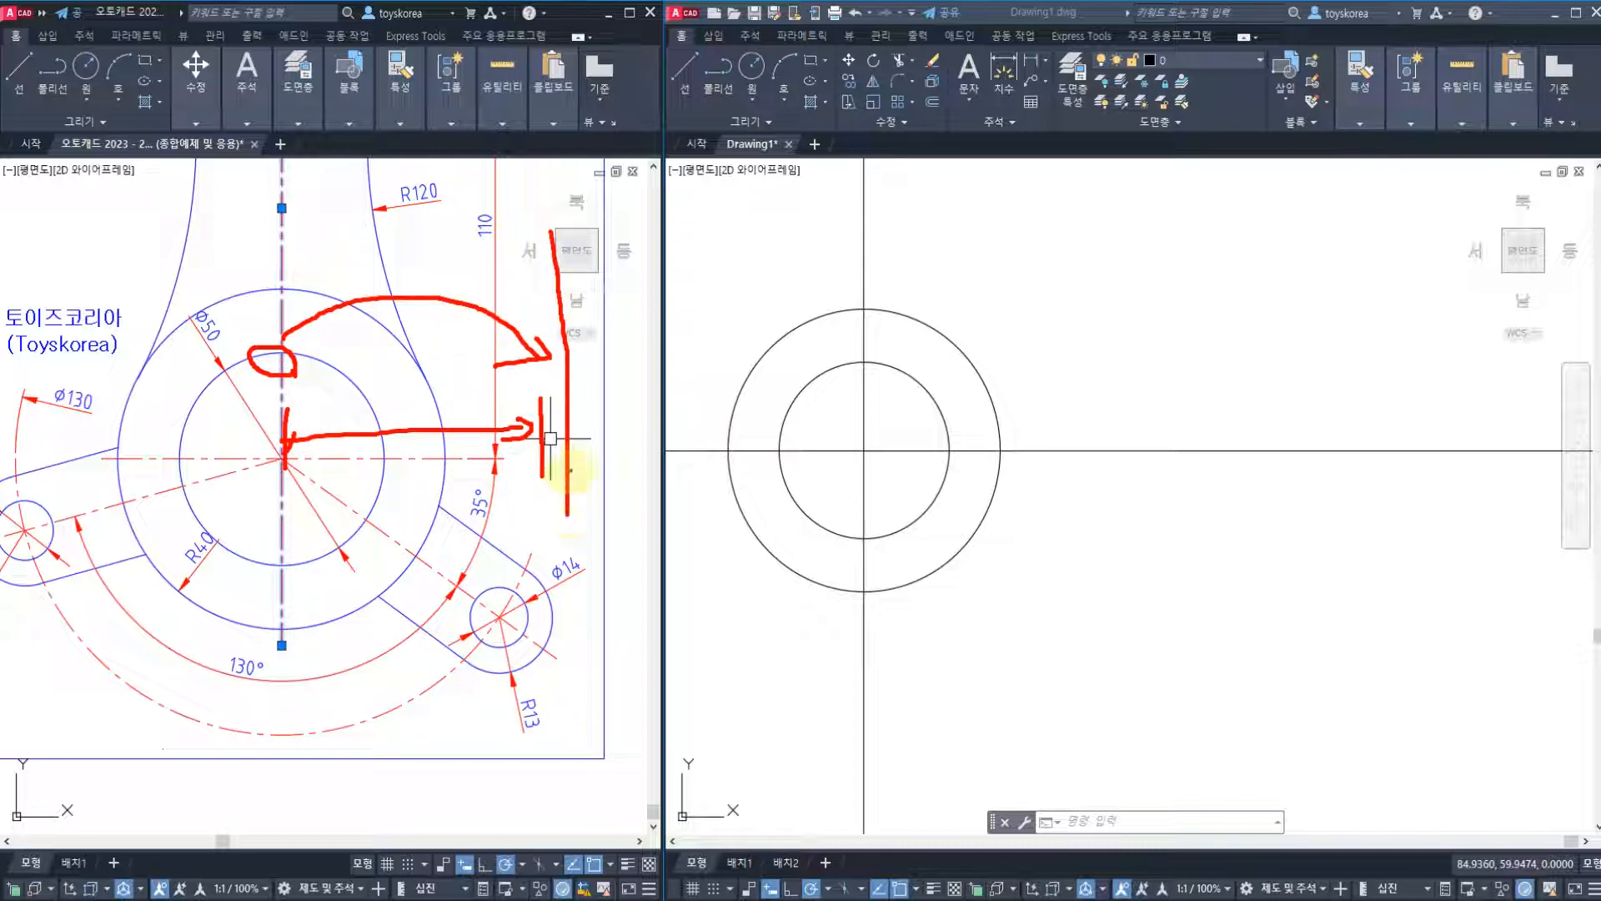
drag(567, 512, 532, 546)
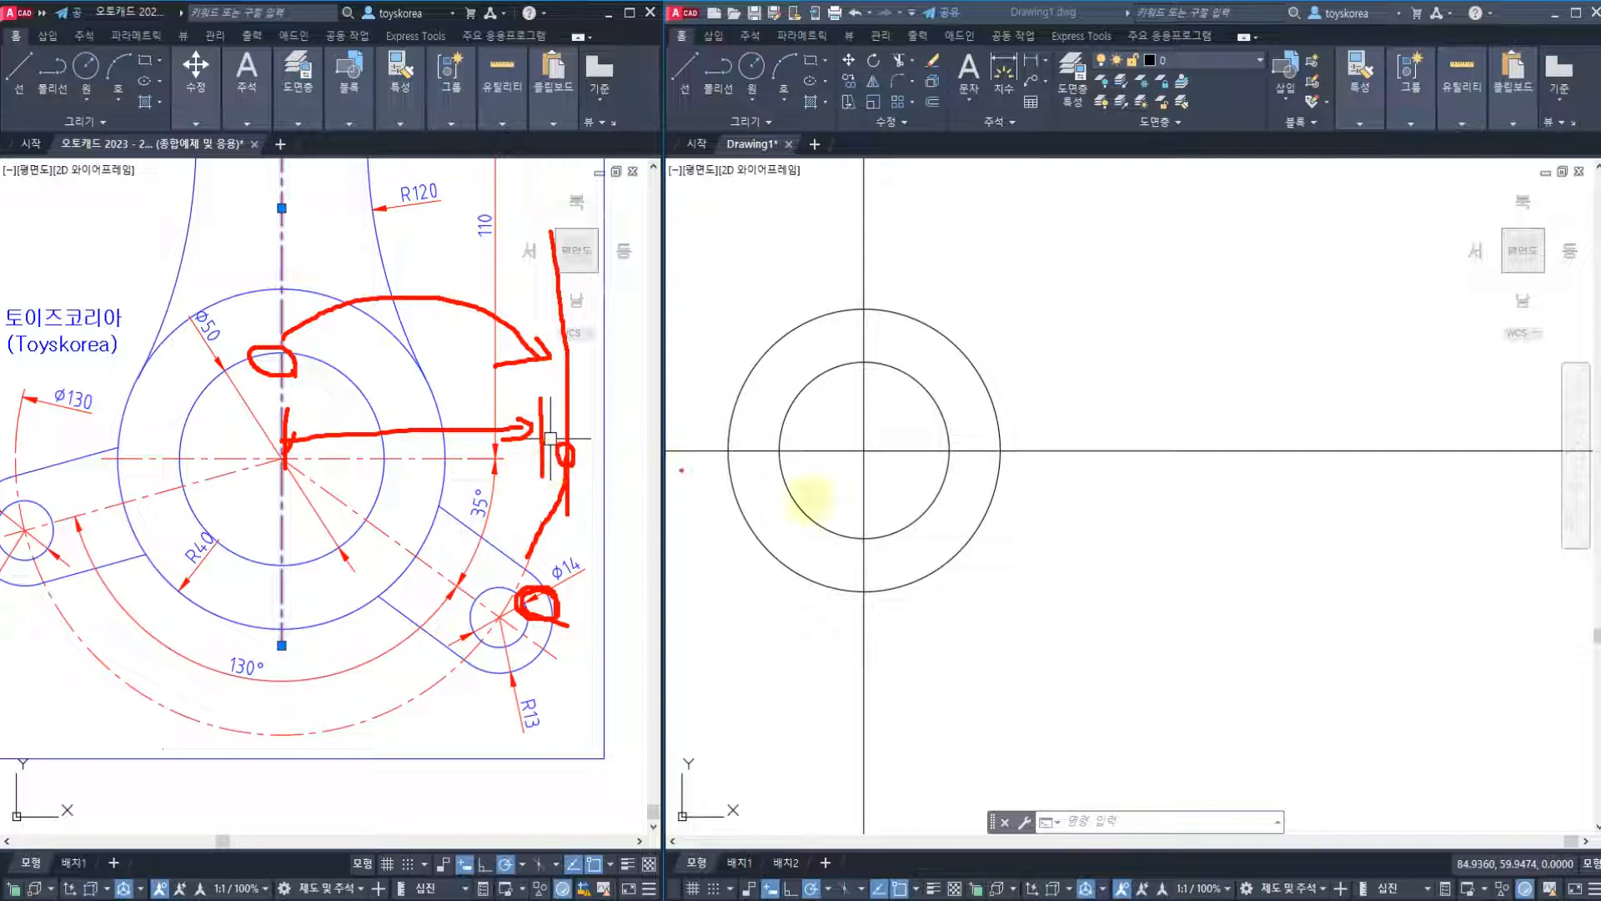
key(Escape)
key(Escape)
key(Escape)
key(Escape)
Offset the vertical construction line through the hub centre by 130/2 to its right in Drawing1.
mouse_move(972, 472)
middle_down()
mouse_move(913, 506)
mouse_move(928, 508)
middle_up()
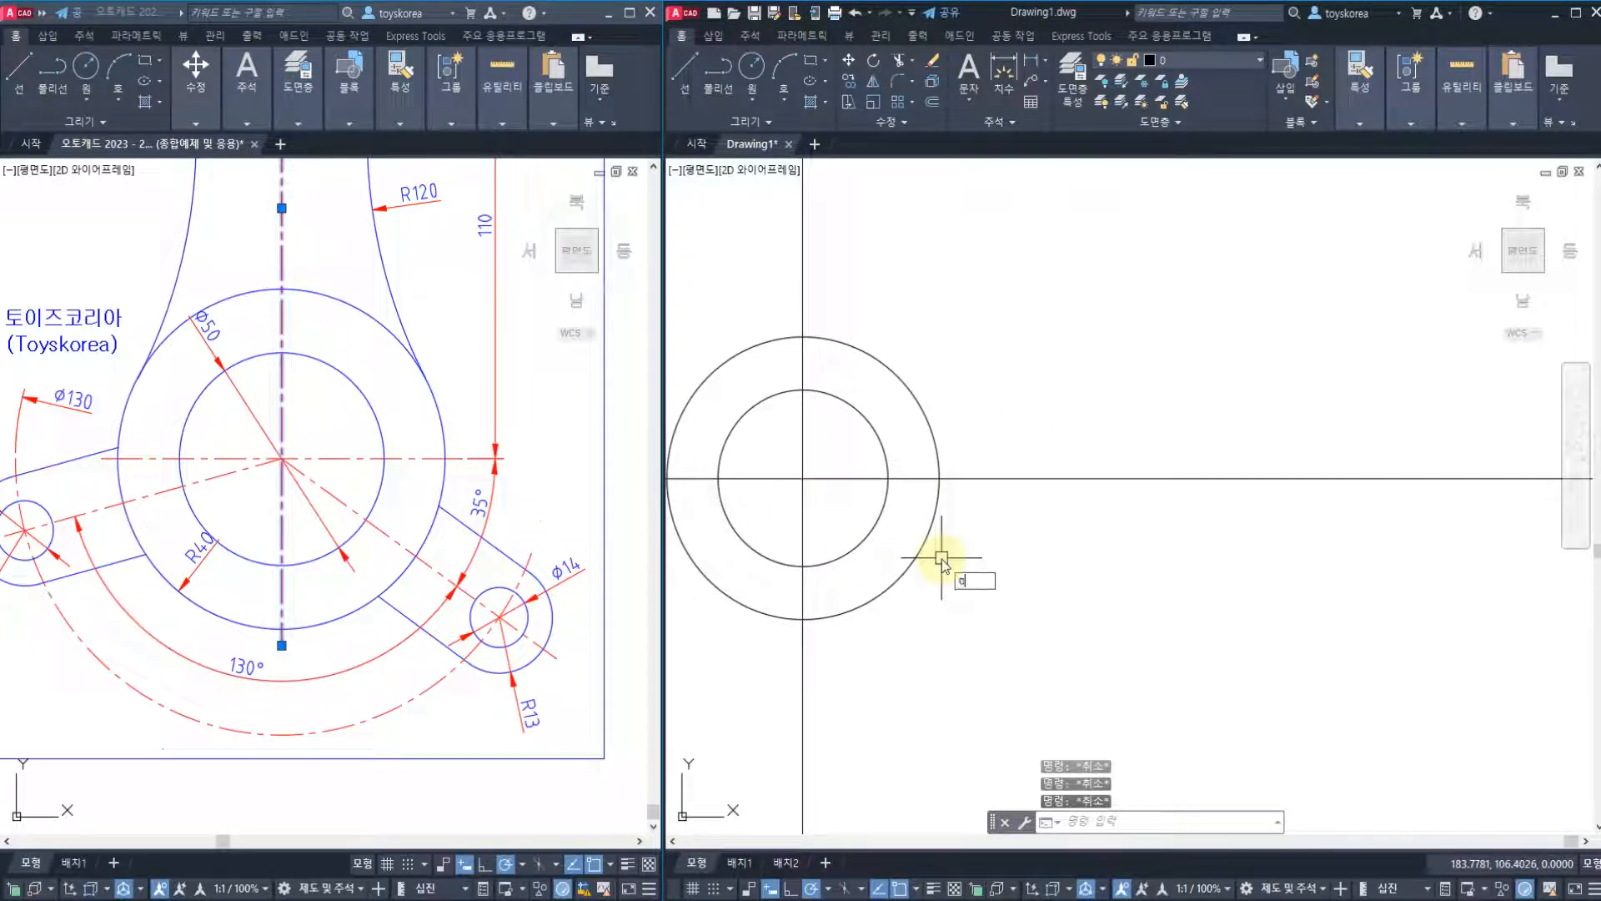
key(Return)
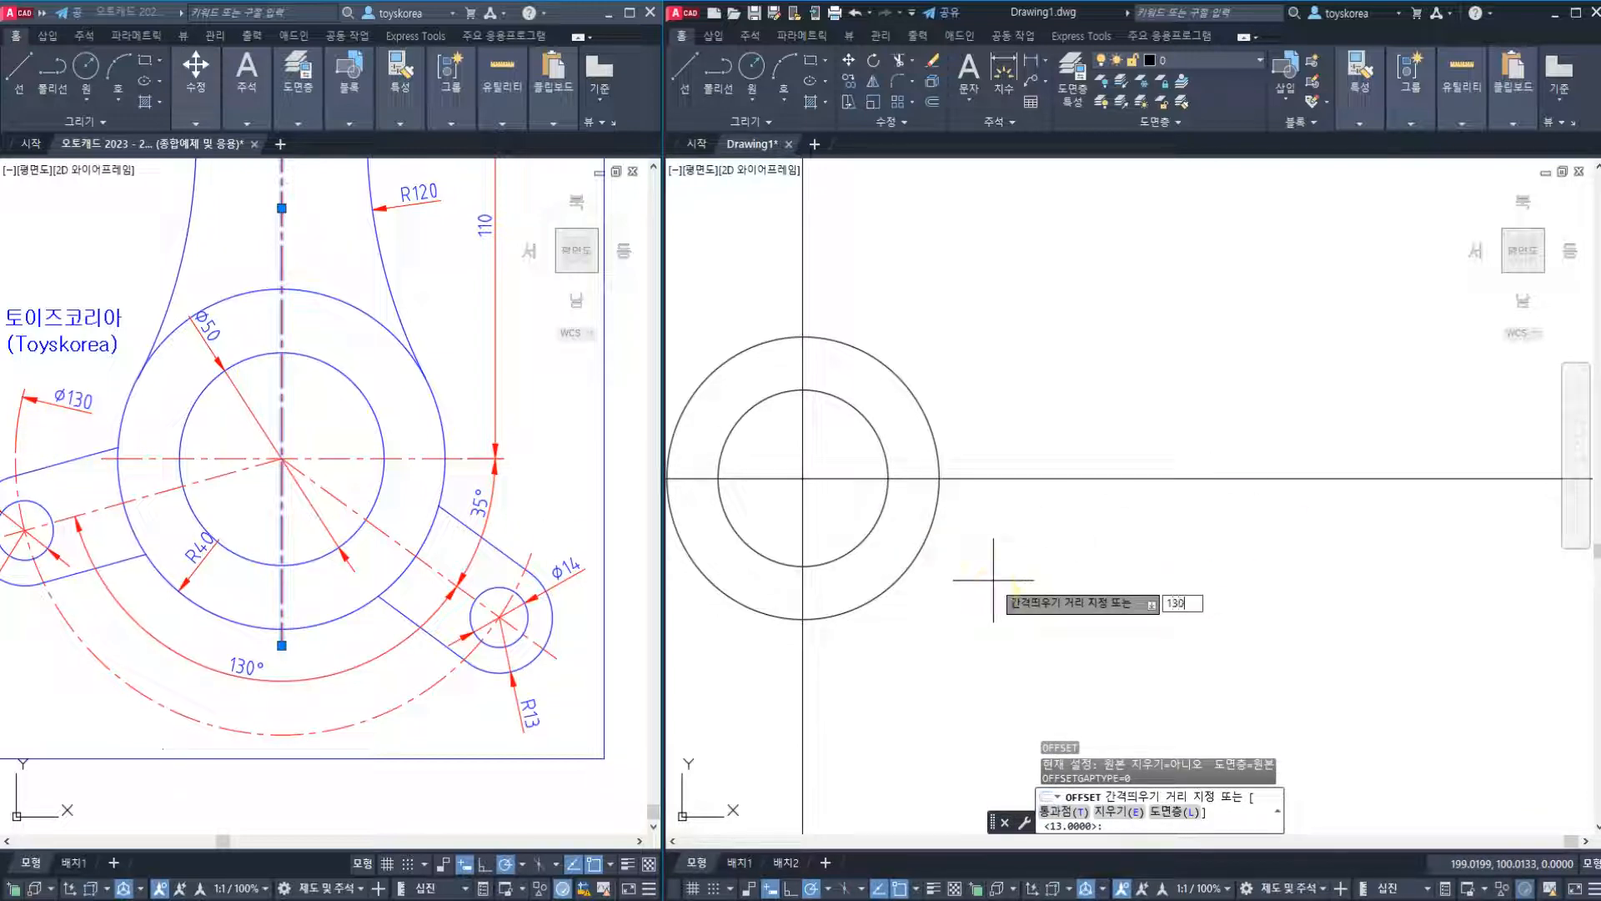
key(Return)
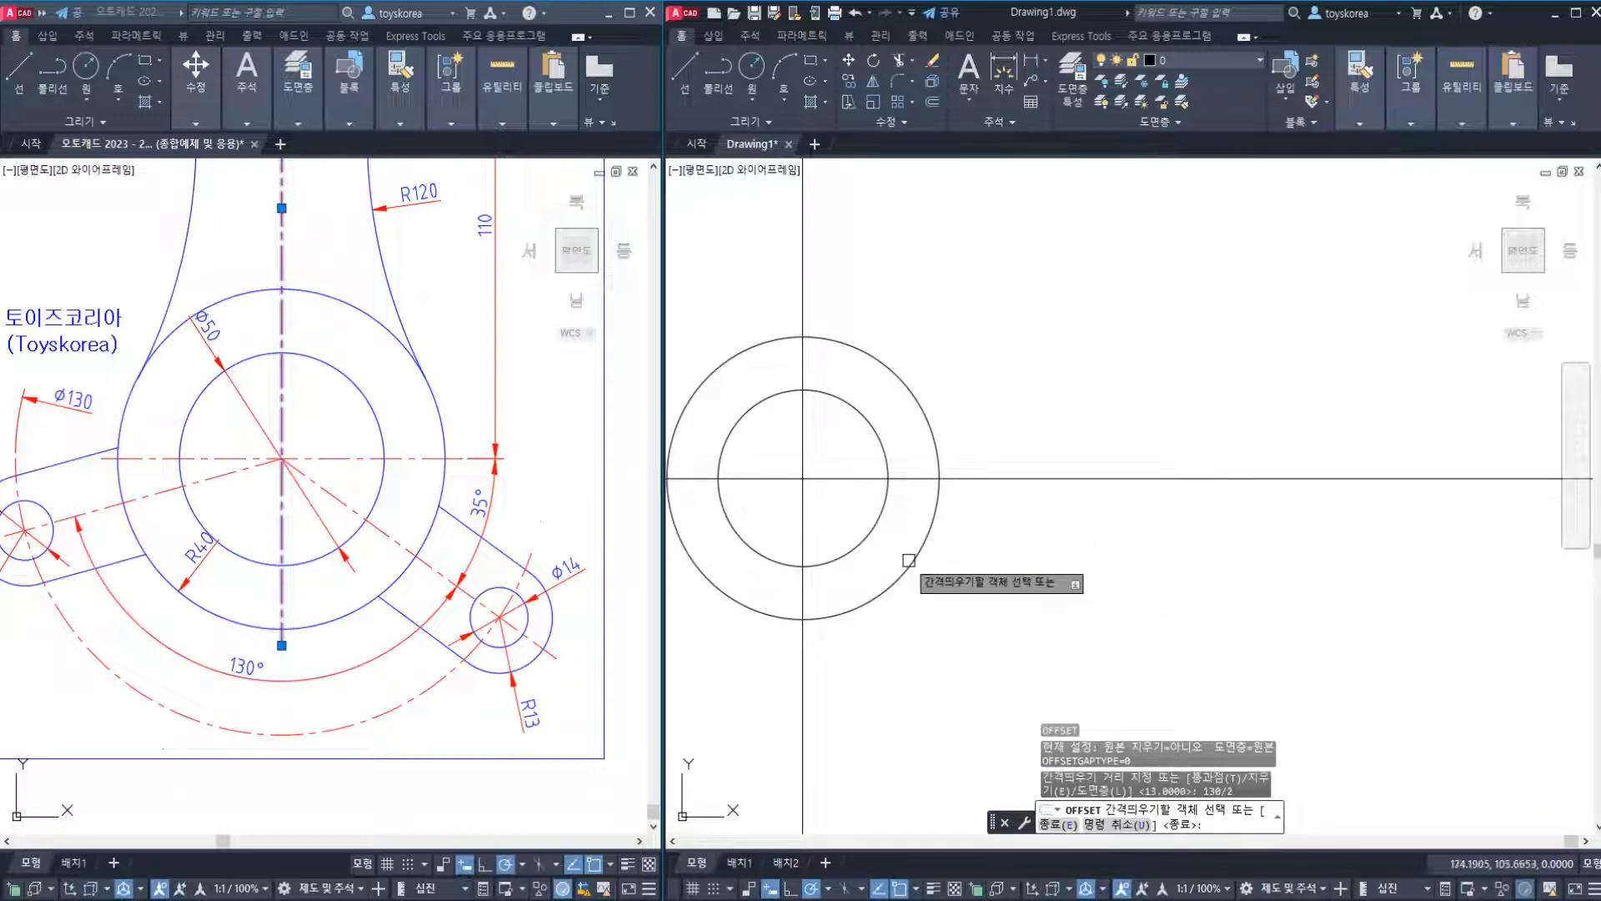
click(802, 519)
click(1020, 525)
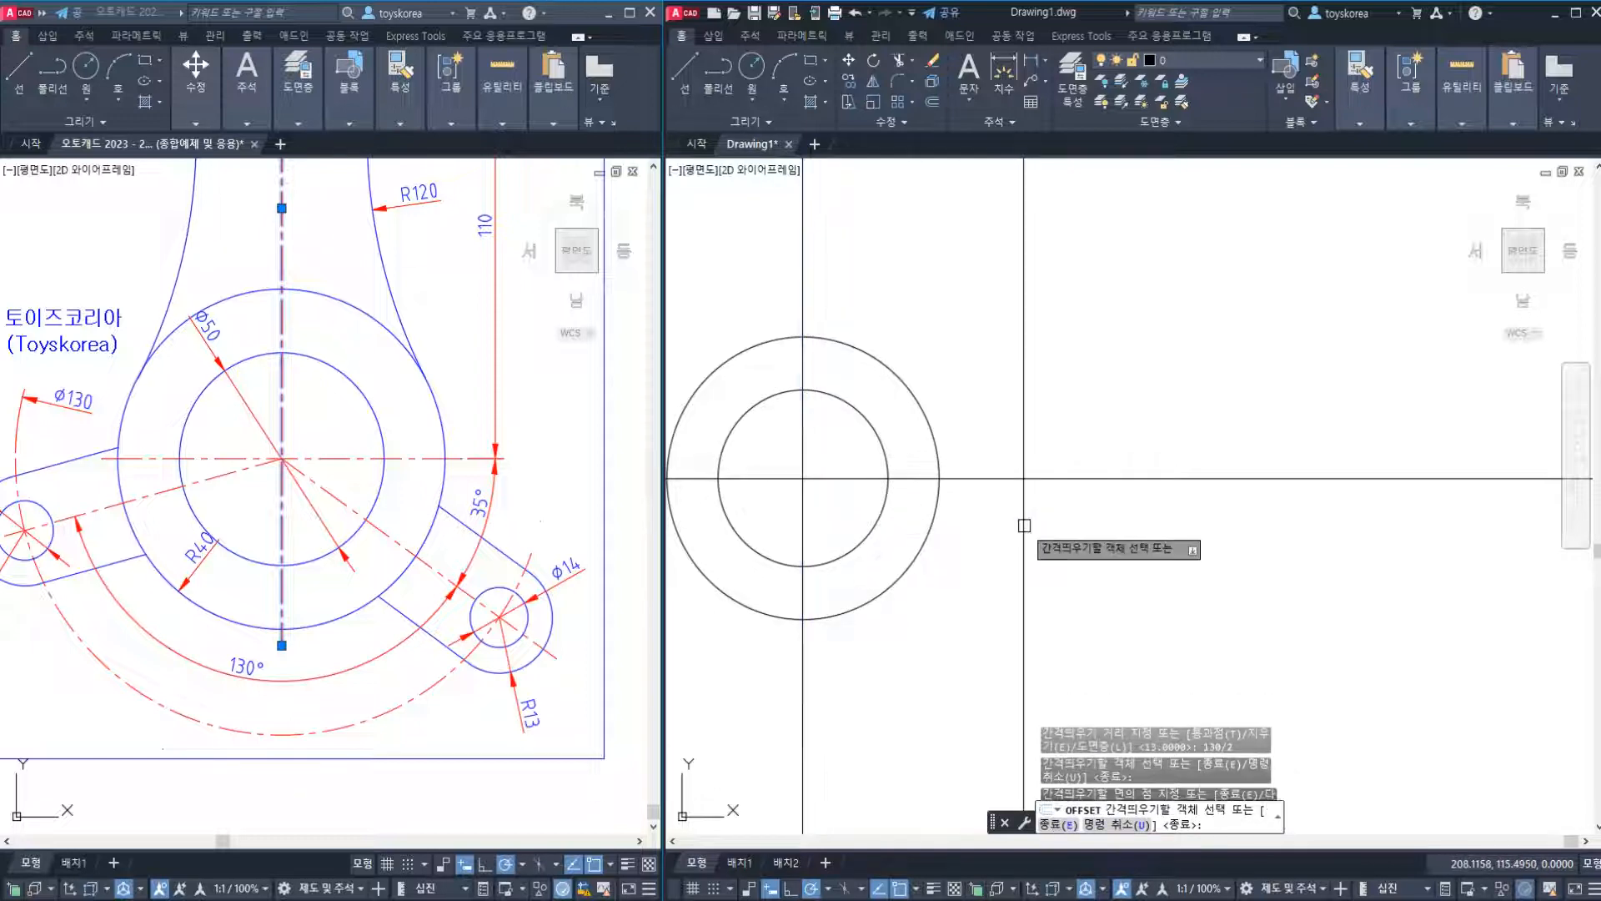
key(Escape)
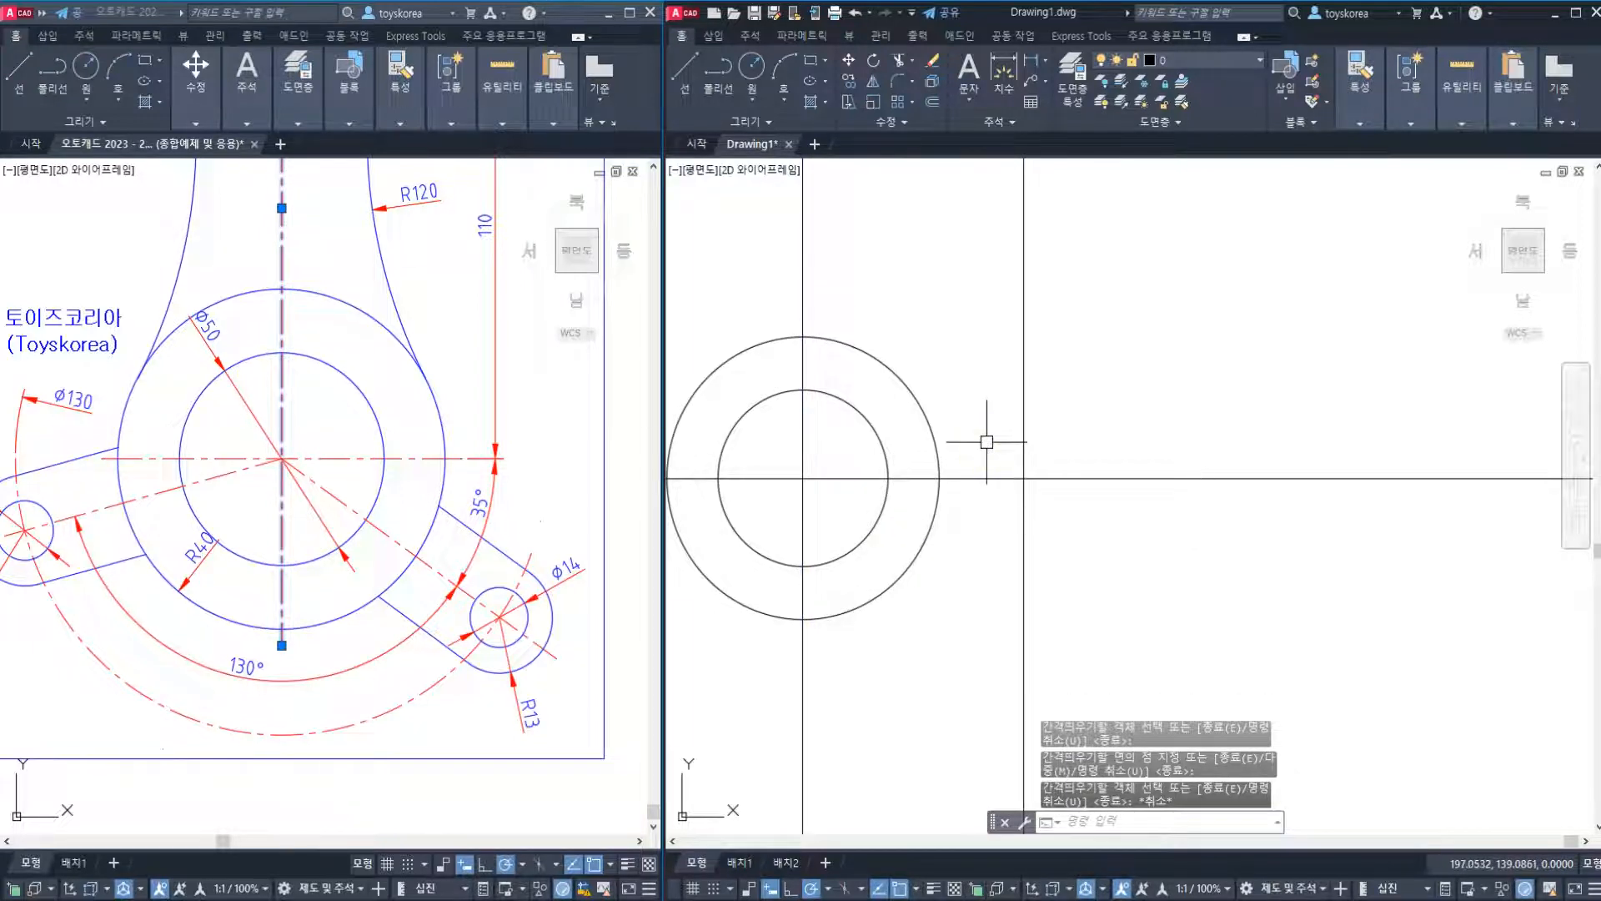
Add a horizontal linear dimension between the hub's vertical construction line and its offset copy.
text(dli)
key(Return)
click(803, 431)
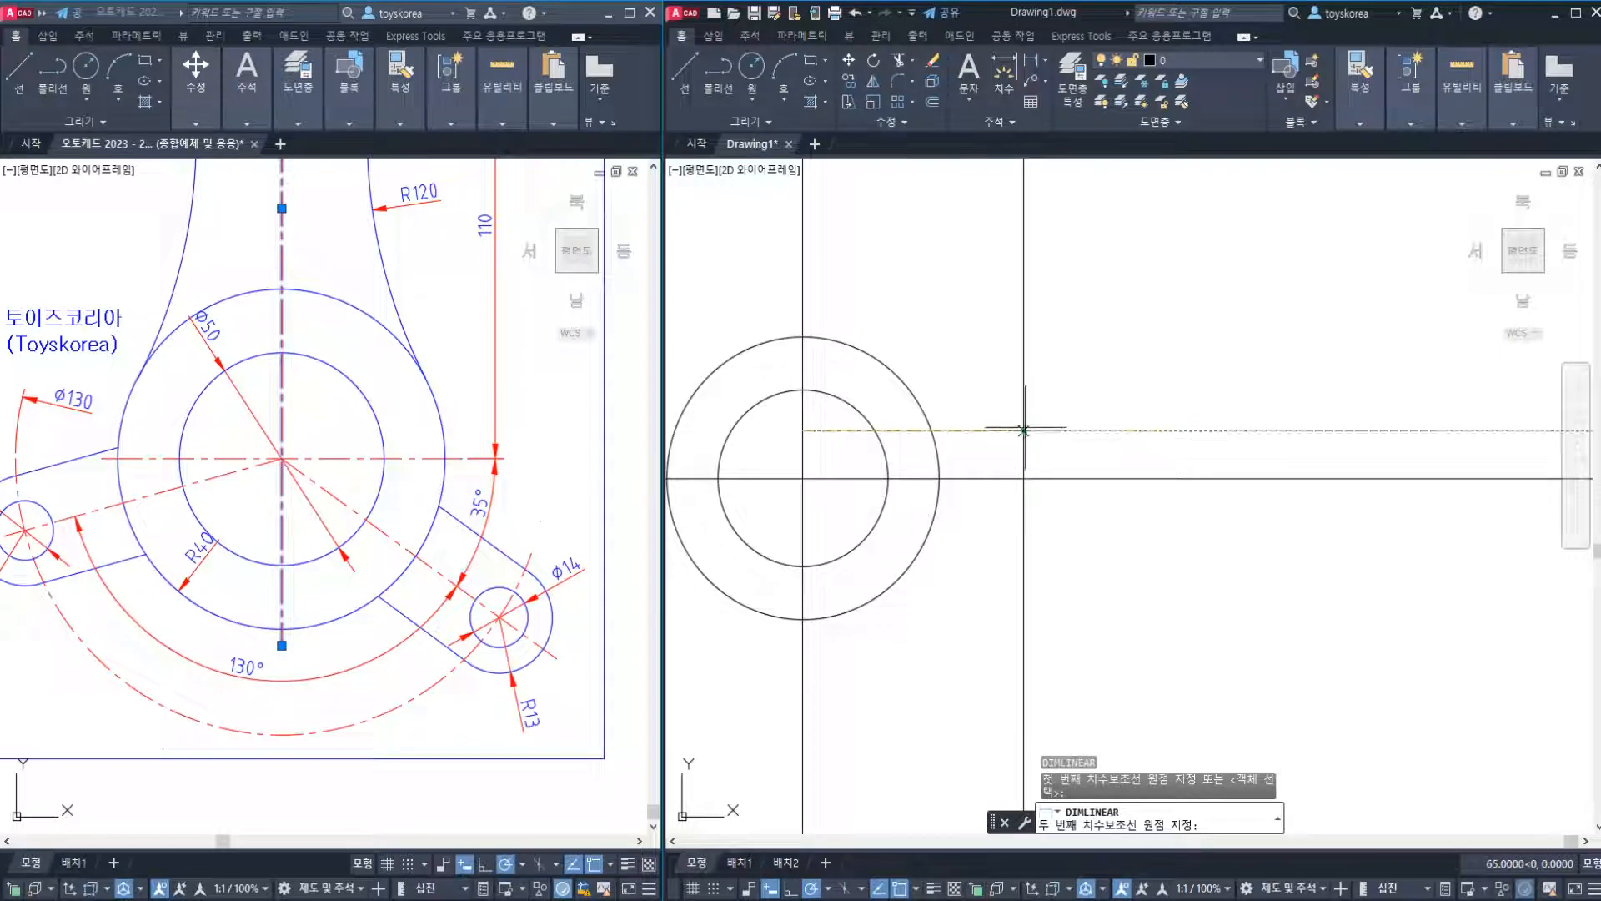
click(1023, 431)
click(917, 406)
key(Escape)
scroll(921, 496, up, 3)
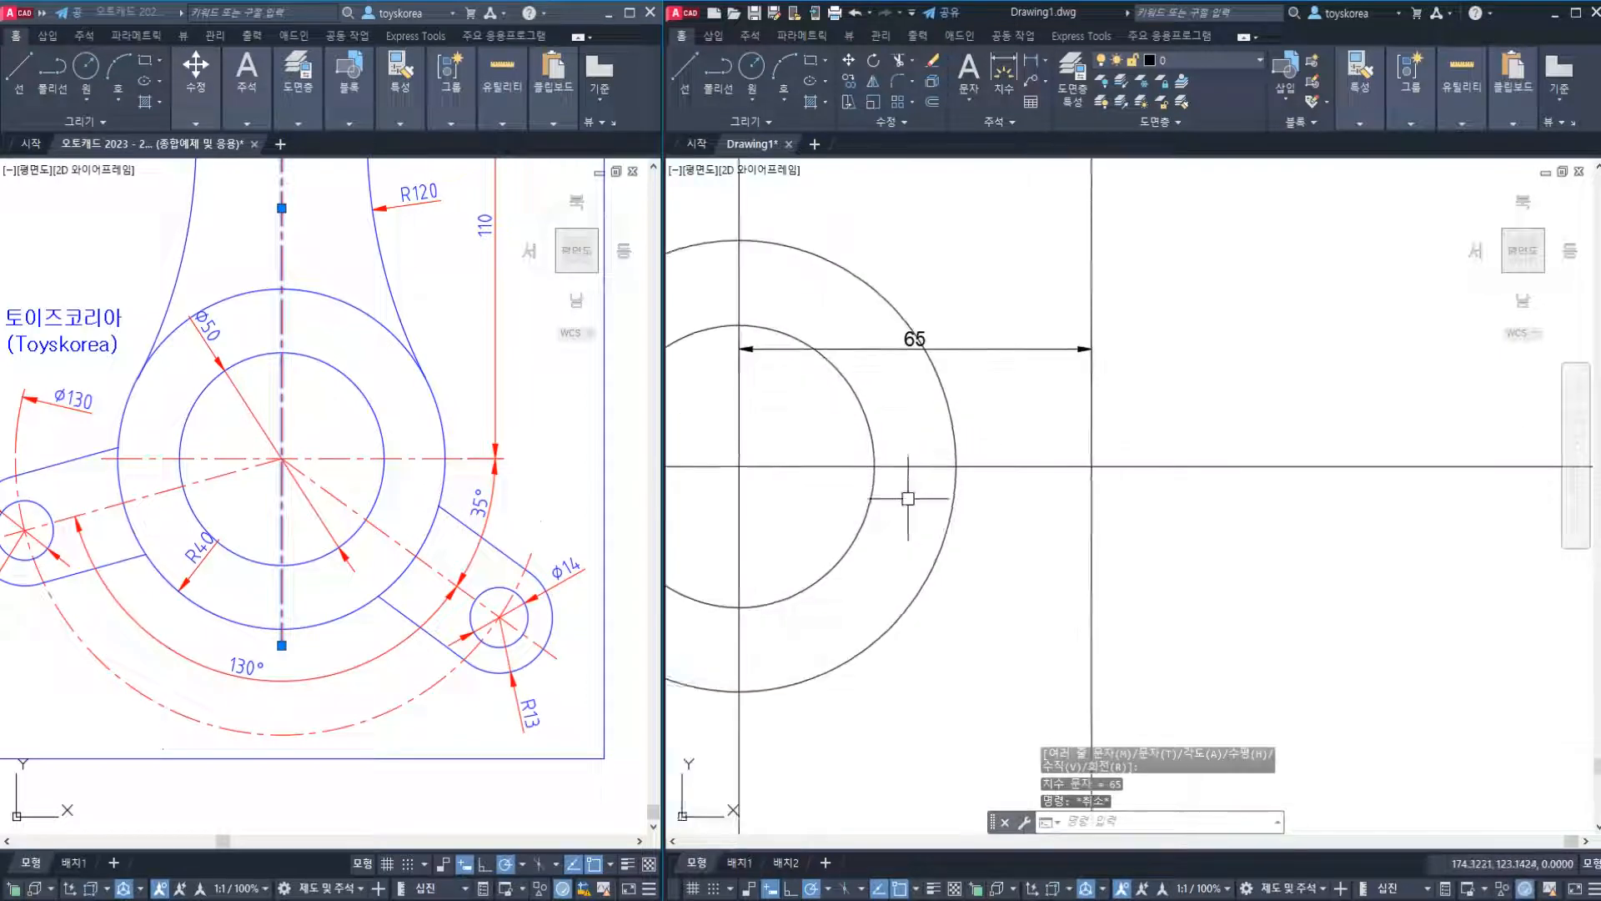
Check the arm in the reference drawing and erase the linear dimension between the two vertical construction lines.
click(388, 529)
scroll(417, 467, up, 3)
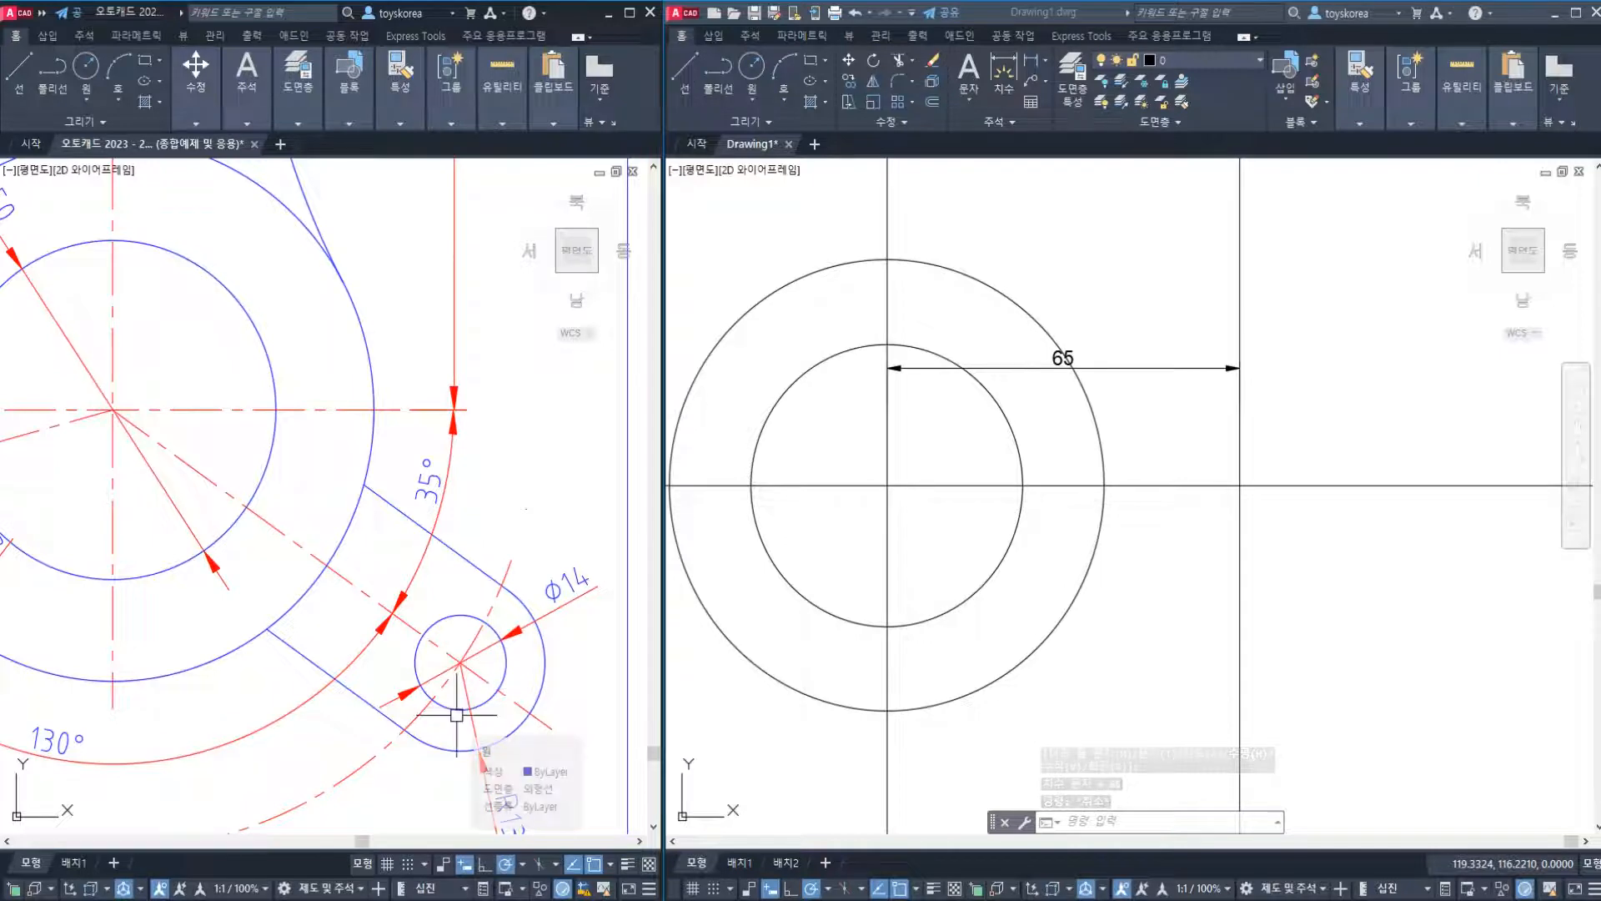
click(1203, 475)
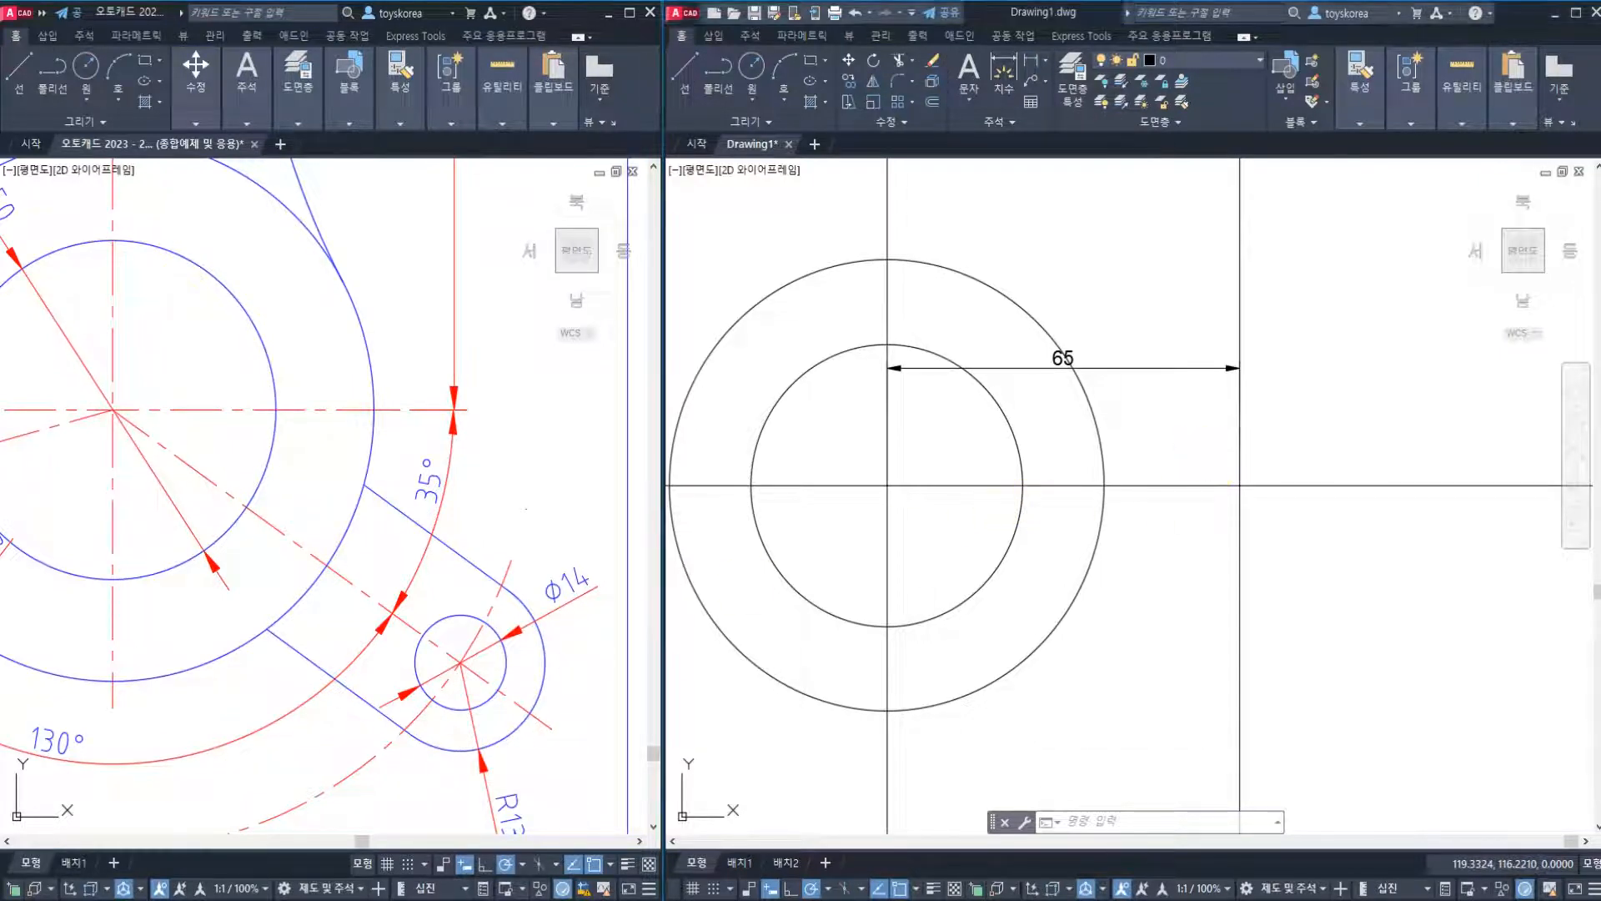
mouse_move(1204, 440)
middle_down()
mouse_move(1154, 450)
mouse_move(1115, 394)
middle_up()
click(1126, 390)
text(e)
key(Return)
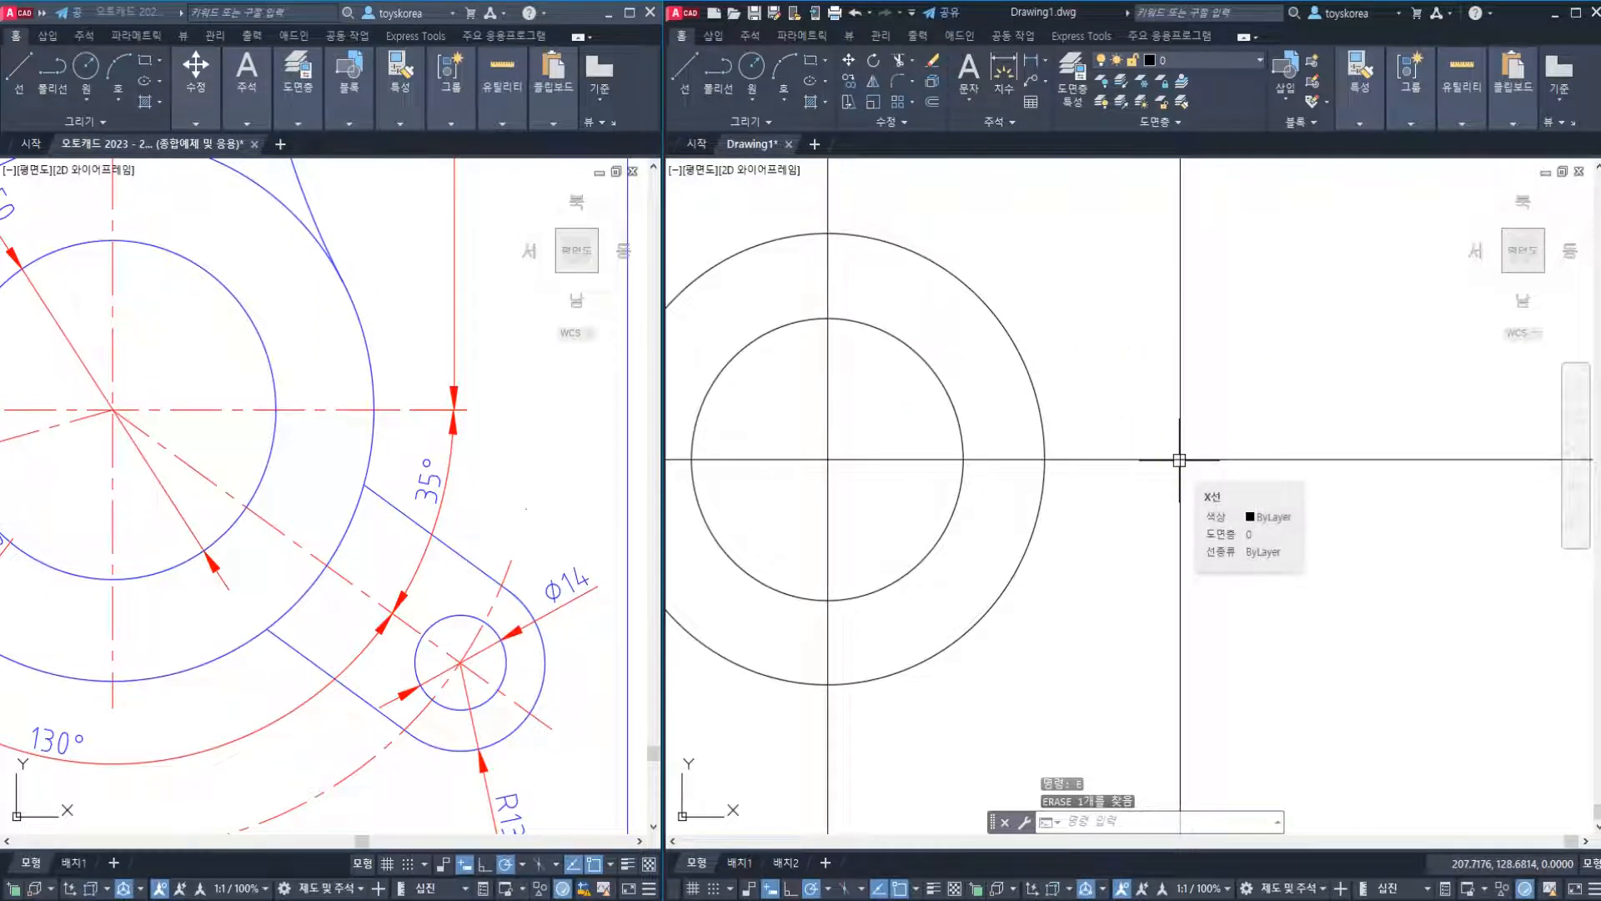
Compare the offset line's intersection with the horizontal construction line in Drawing1 against the arm's Ø14 hole centre in the reference.
key(ctrl+2)
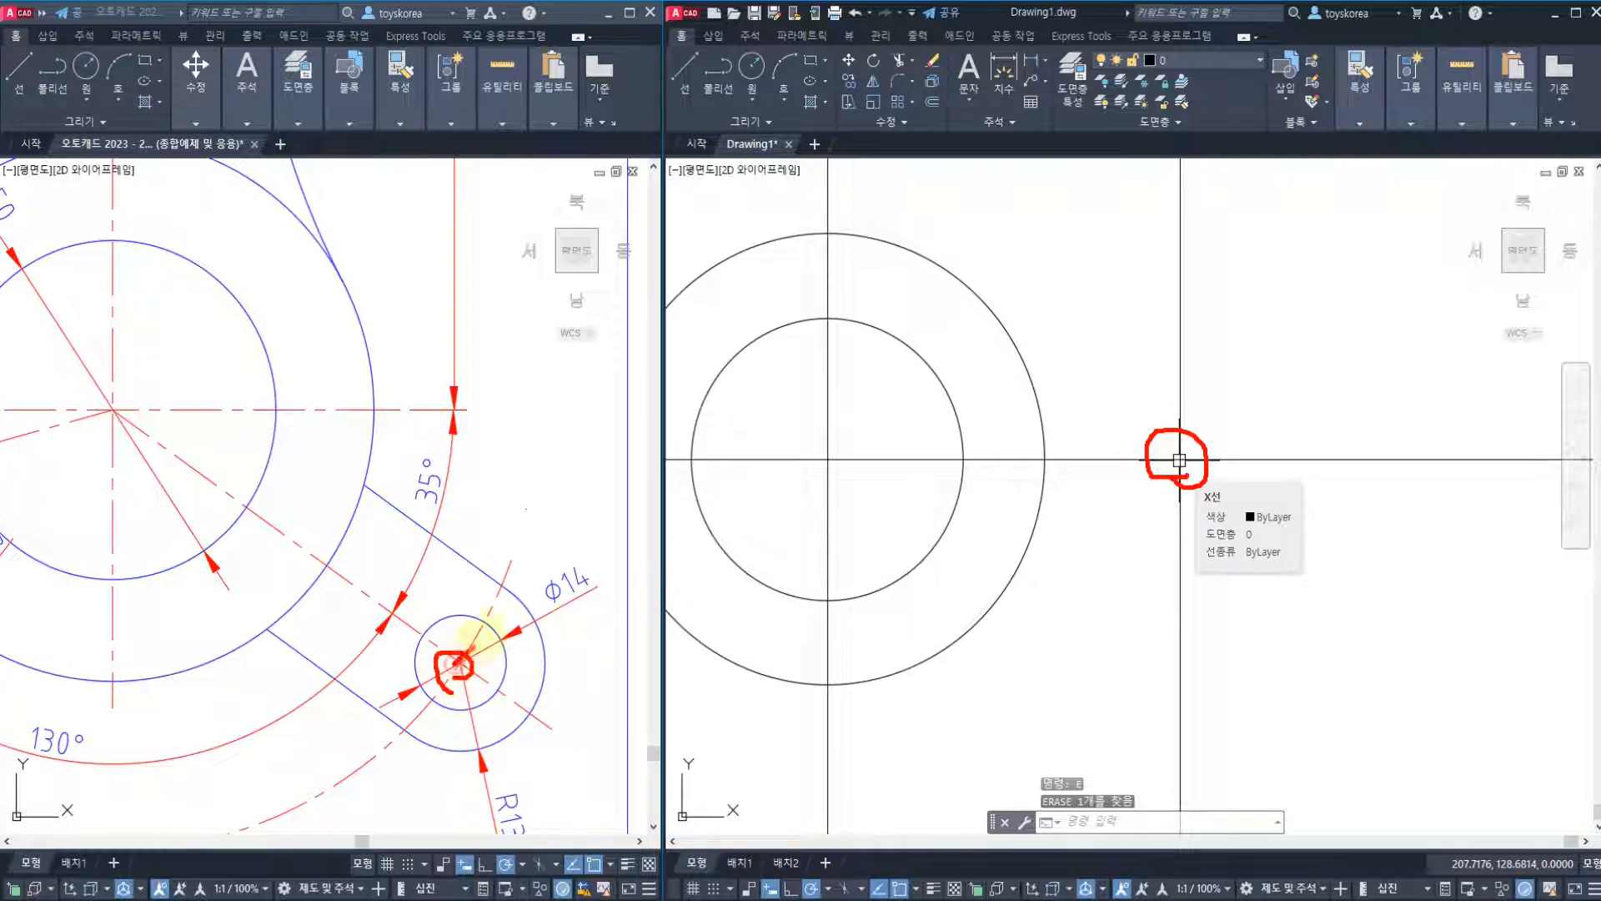
drag(463, 659, 509, 504)
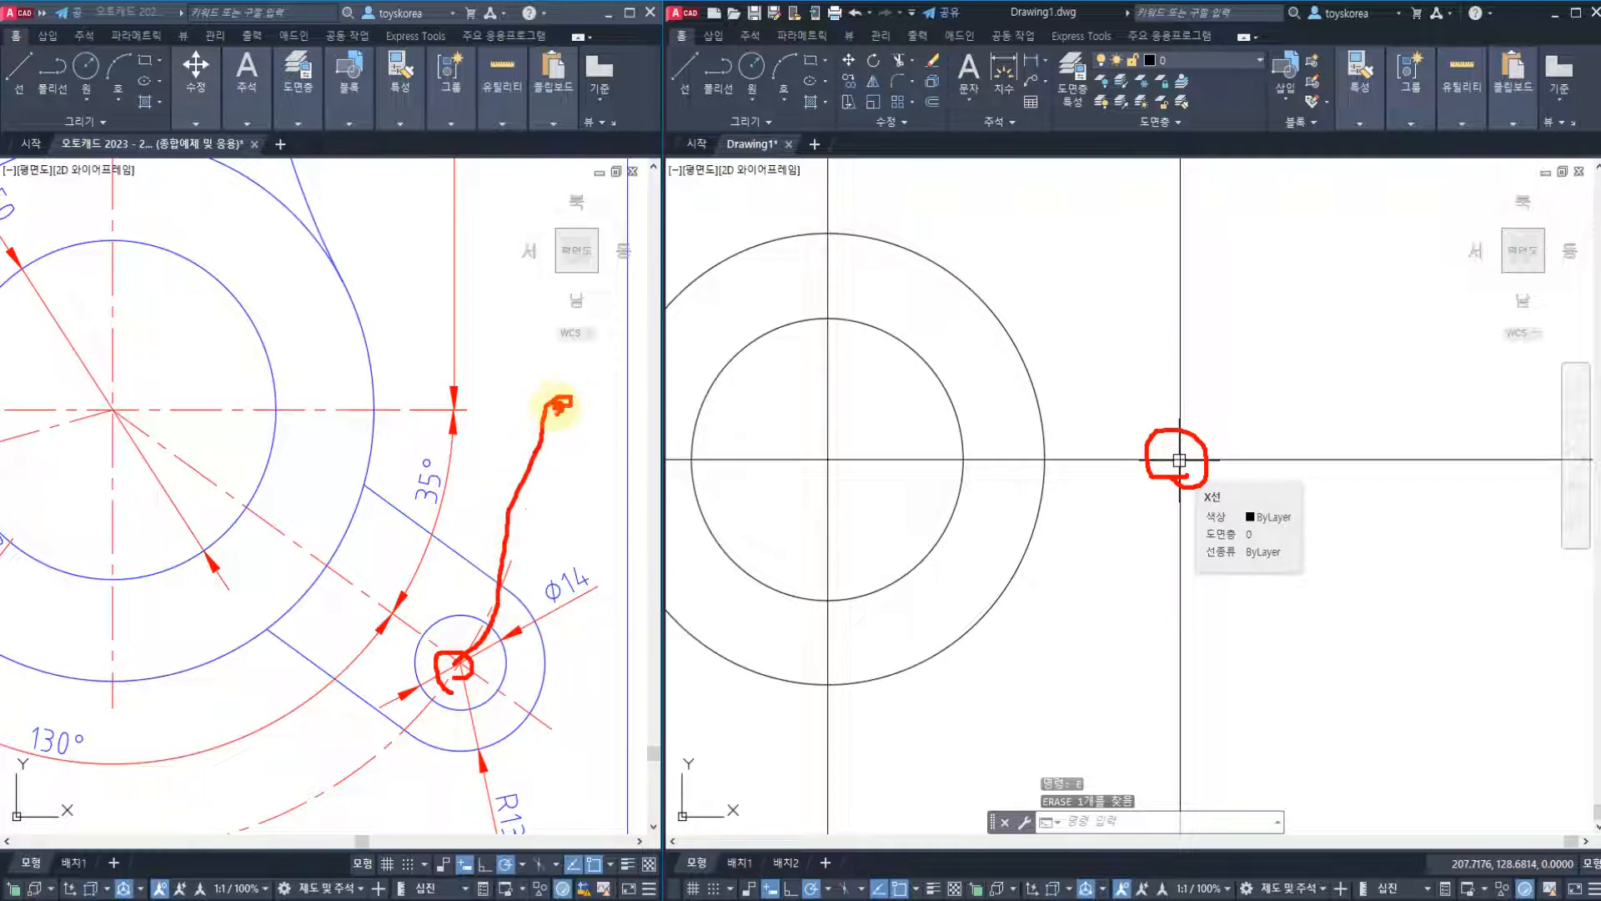
key(Escape)
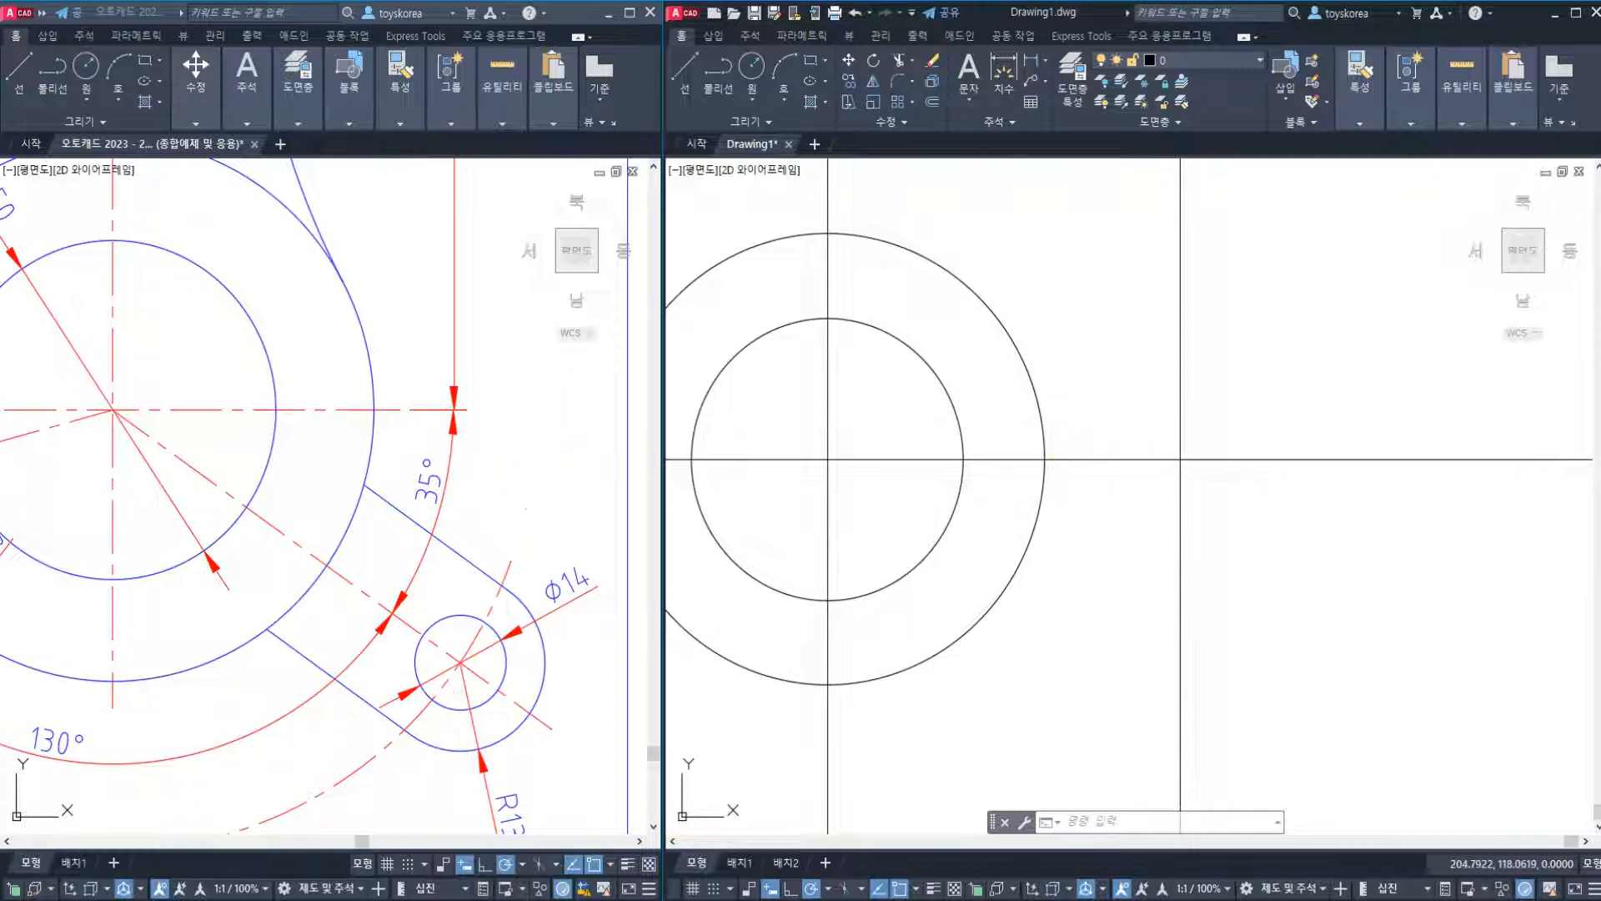
key(Escape)
middle_drag(1191, 494, 1179, 488)
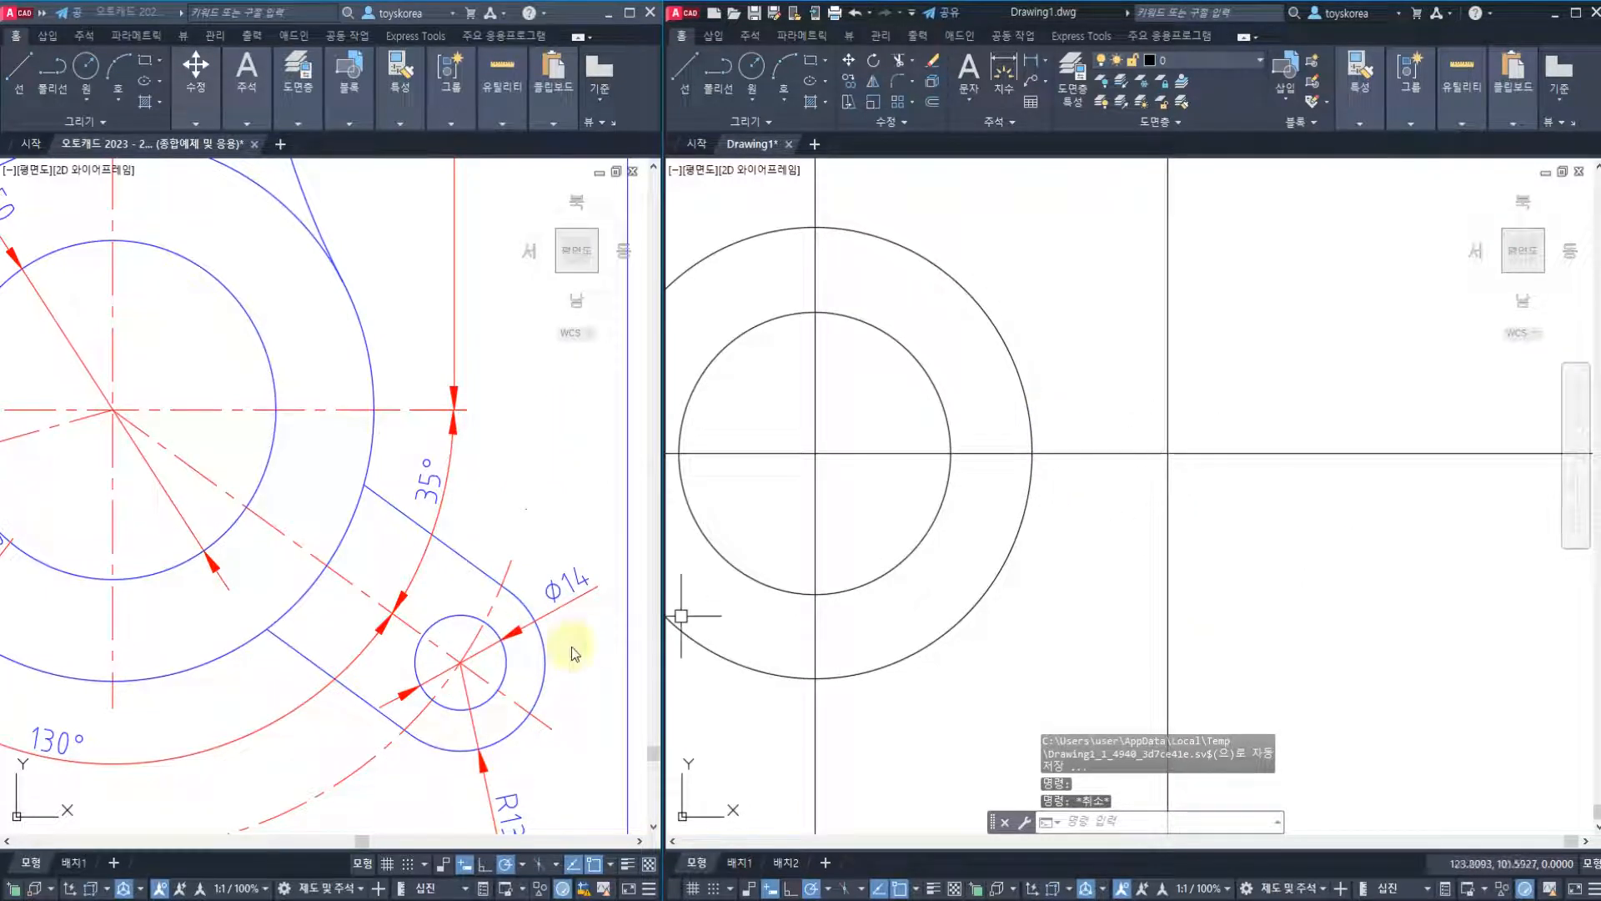
middle_drag(551, 643, 547, 593)
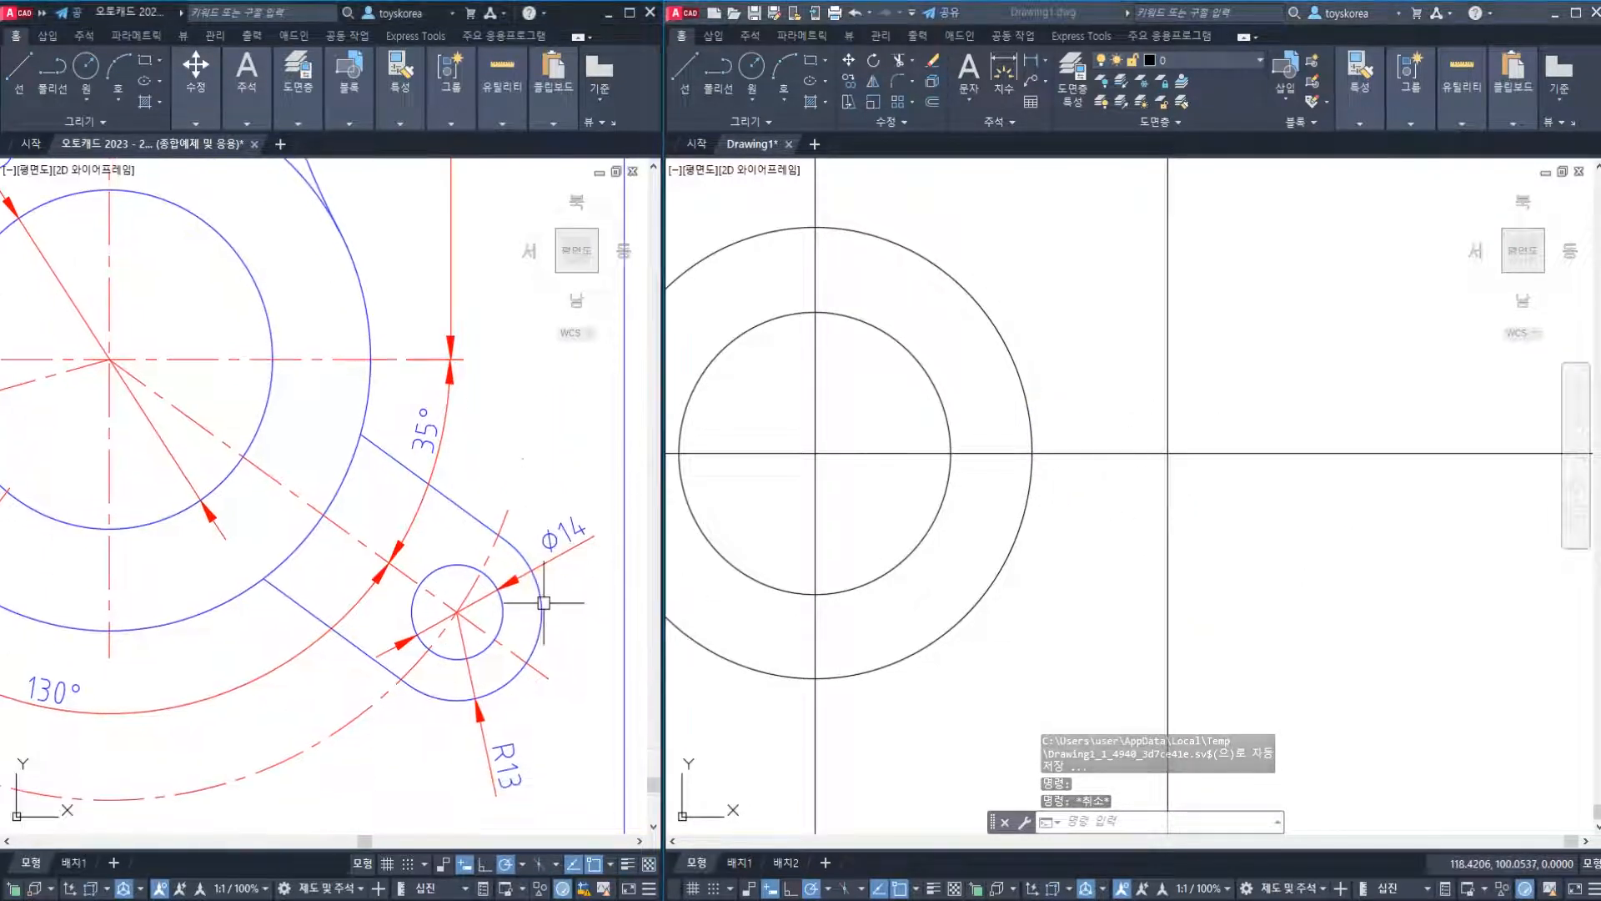
Draw a 14 mm diameter circle centred where the offset vertical line crosses the horizontal construction line in Drawing1.
middle_click(1234, 492)
middle_click(1234, 492)
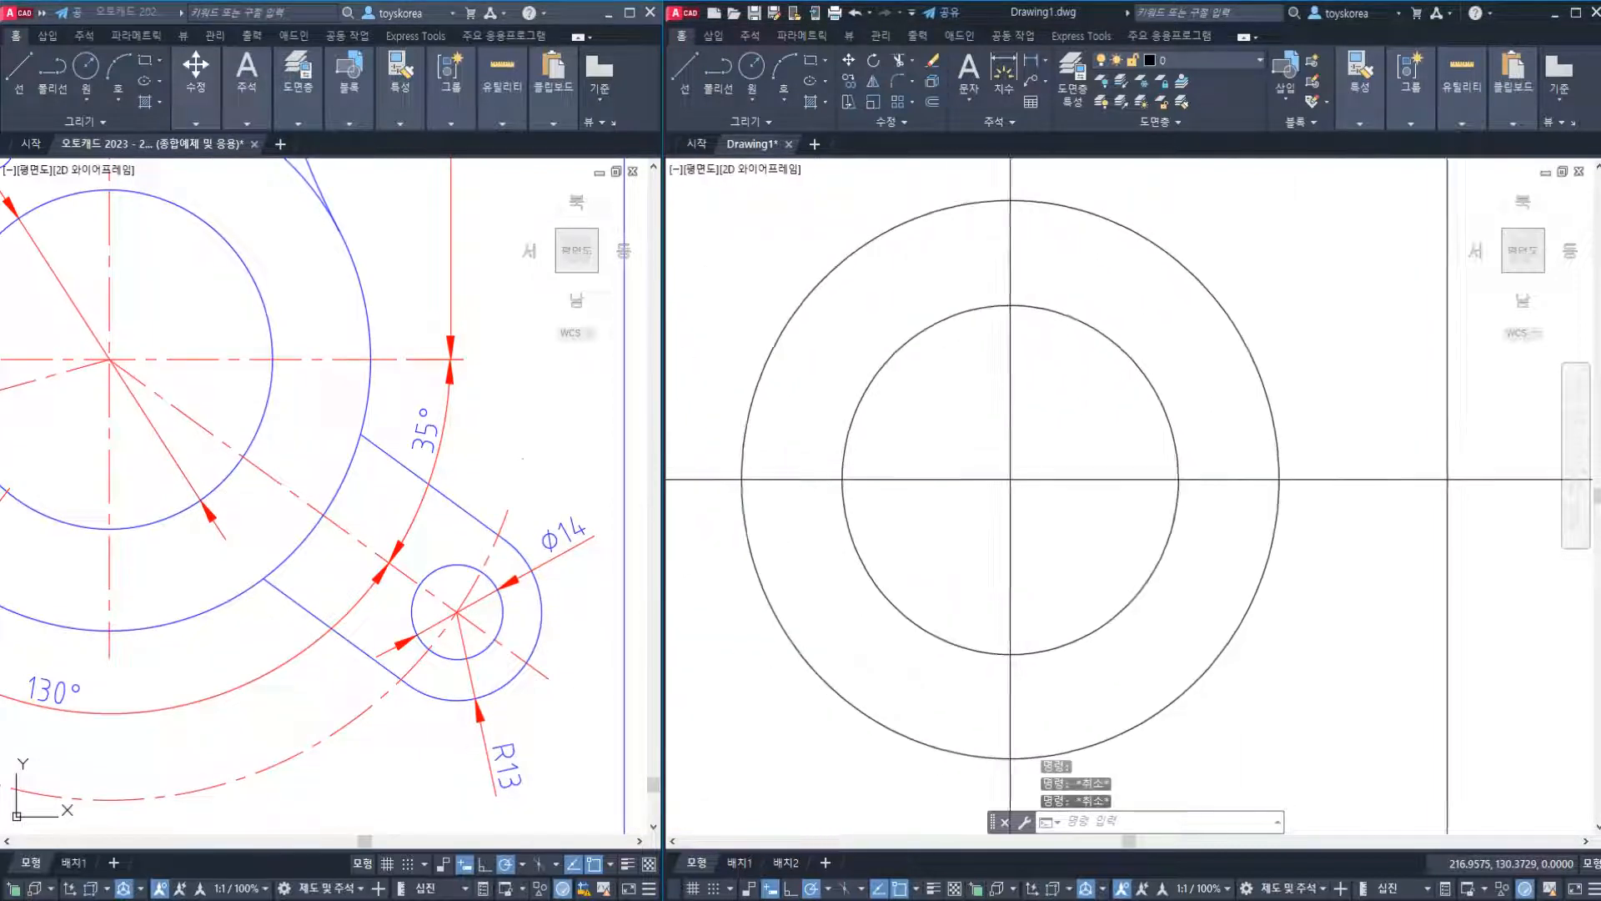
scroll(1323, 479, down, 1)
key(Escape)
scroll(1118, 529, down, 1)
middle_drag(1481, 520, 1162, 558)
key(Escape)
scroll(1107, 575, up, 1)
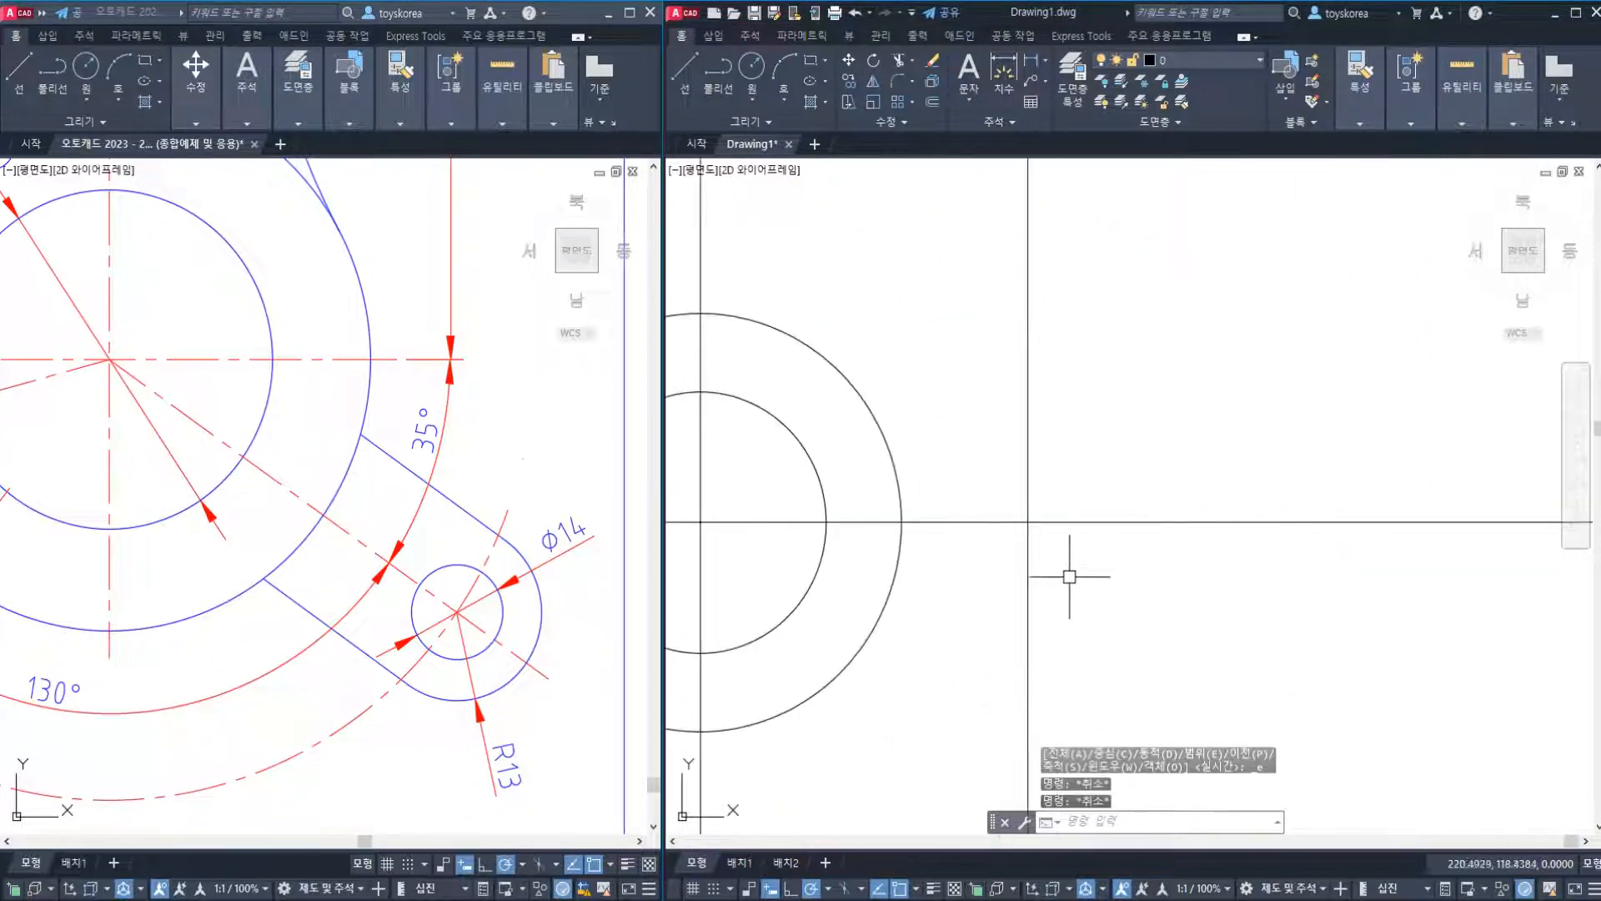
scroll(1009, 572, up, 2)
text(c)
key(Return)
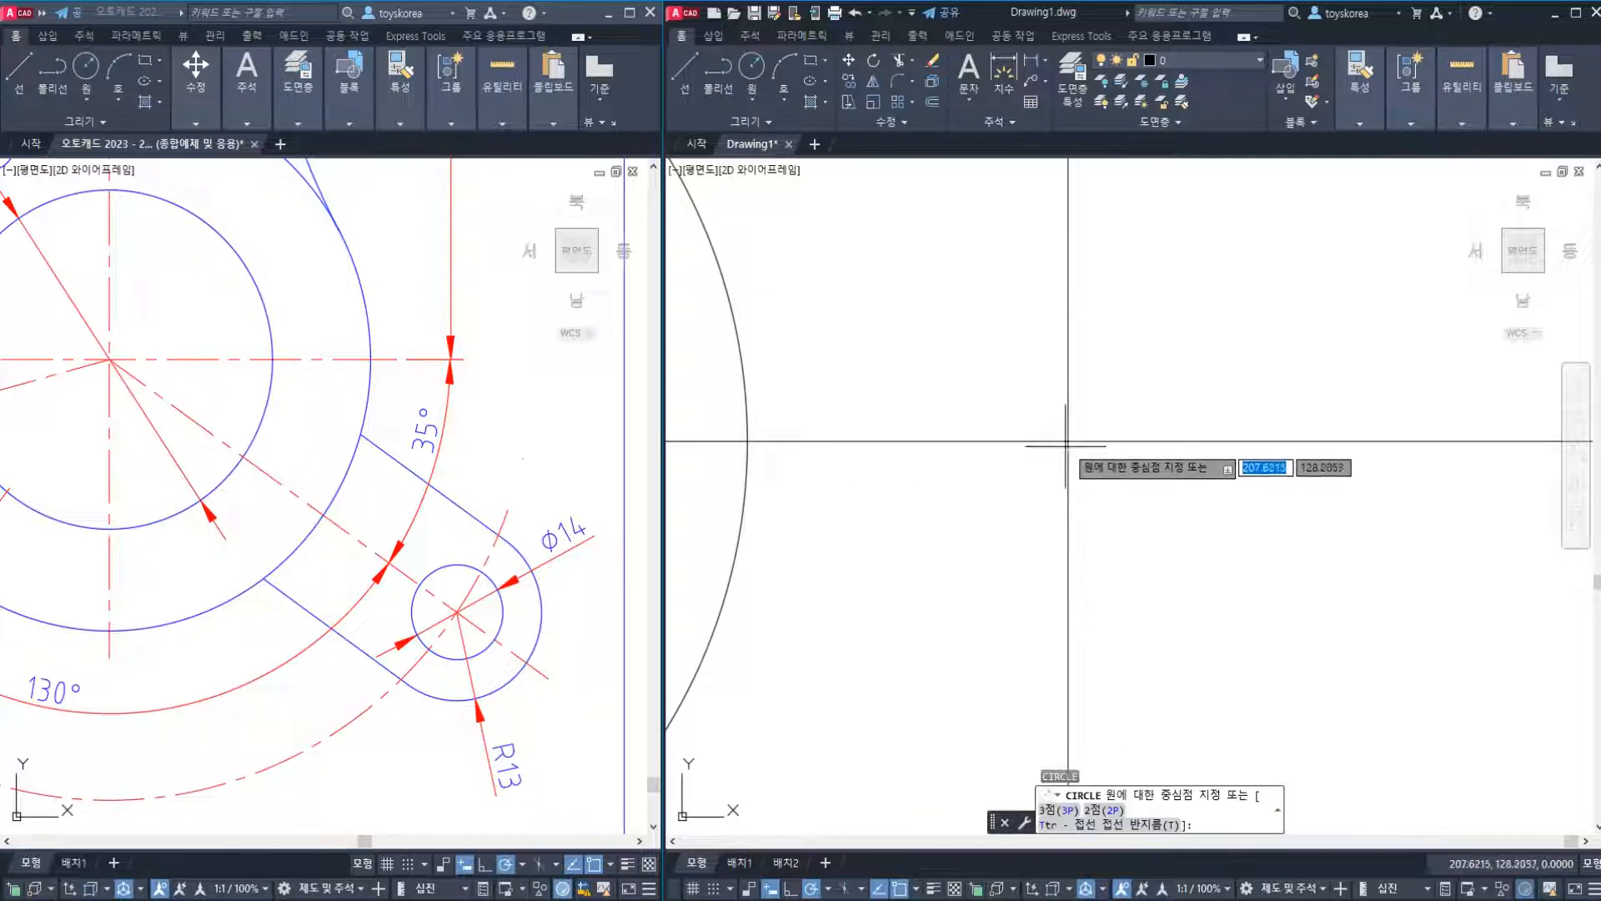
click(1067, 440)
text(d)
key(Return)
text(14)
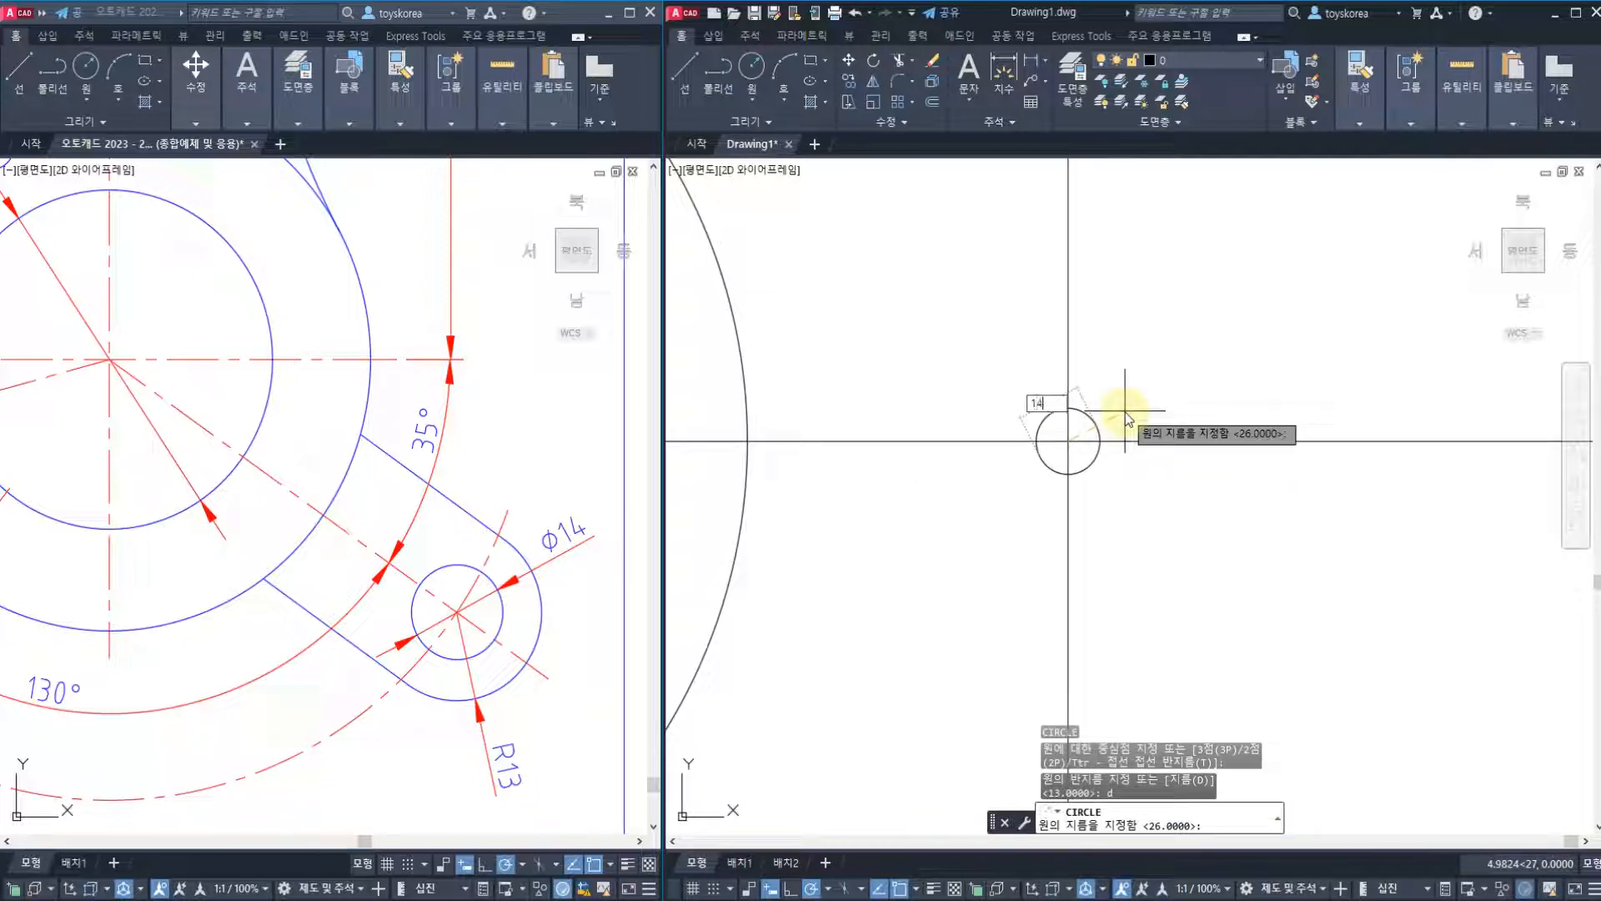
key(Return)
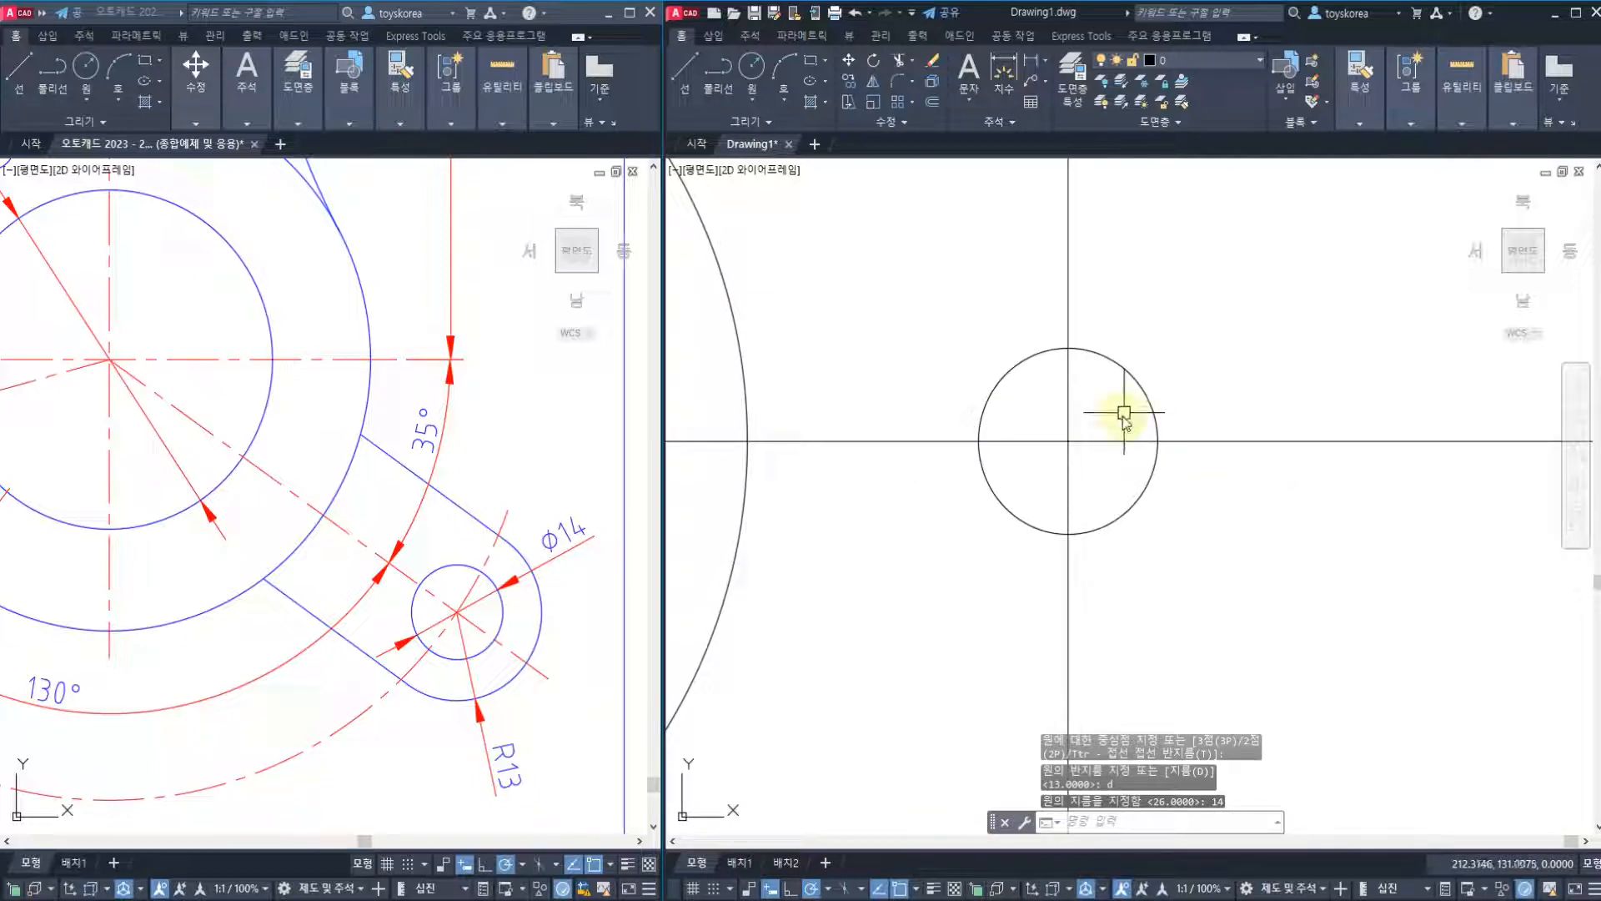
Draw a concentric circle of radius 13 around the 14 mm diameter hole circle.
text(c)
key(Return)
click(1067, 440)
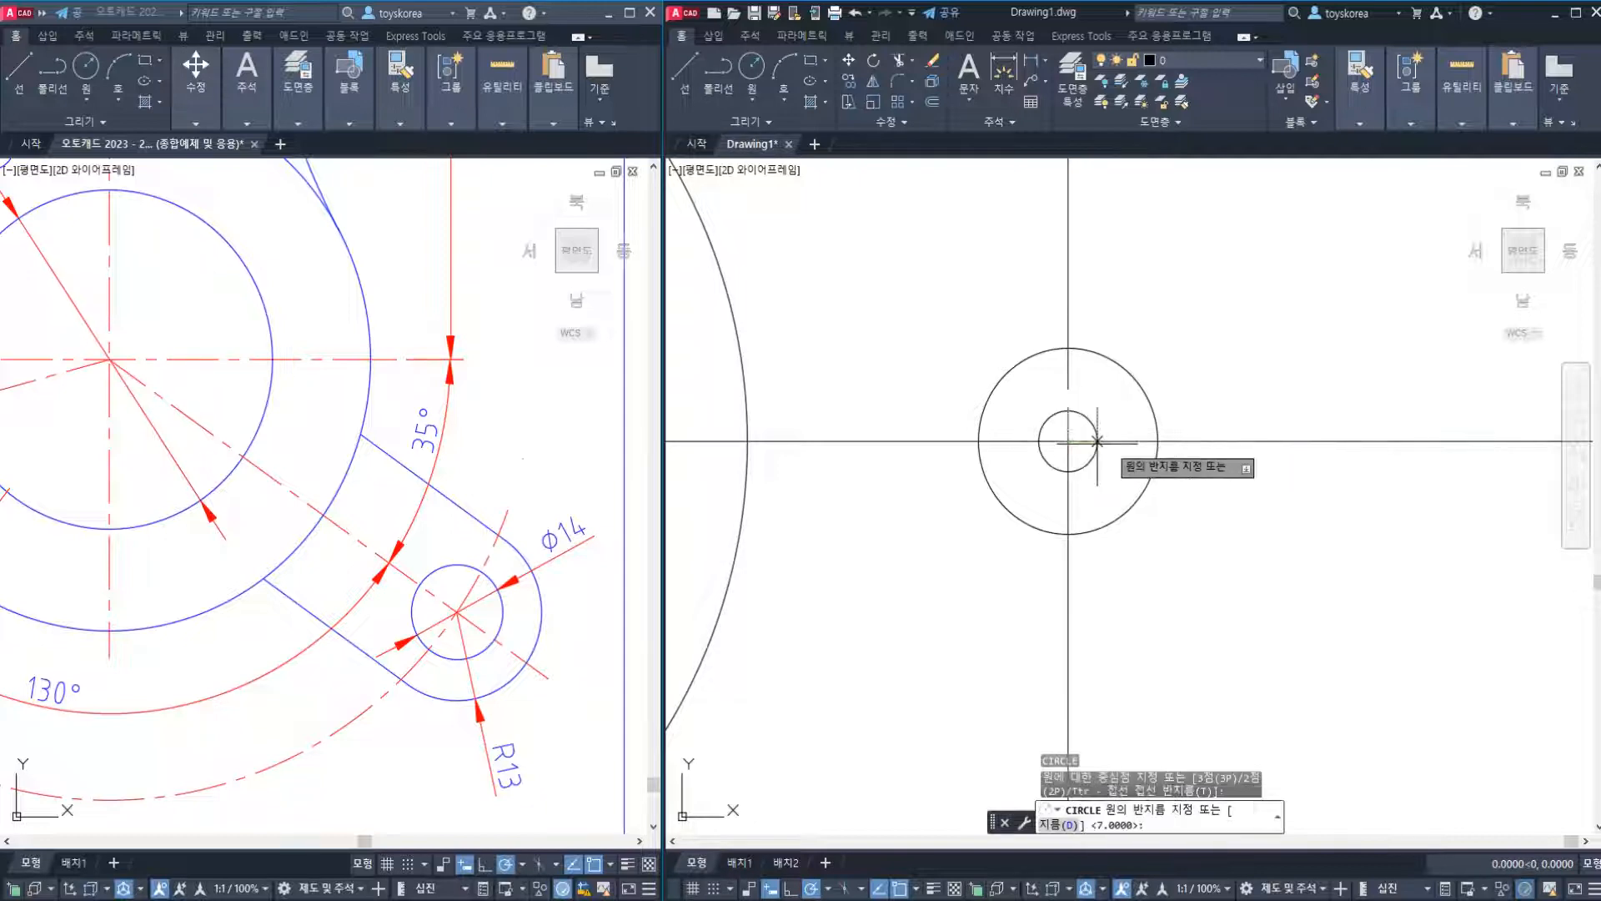
text(13)
key(Return)
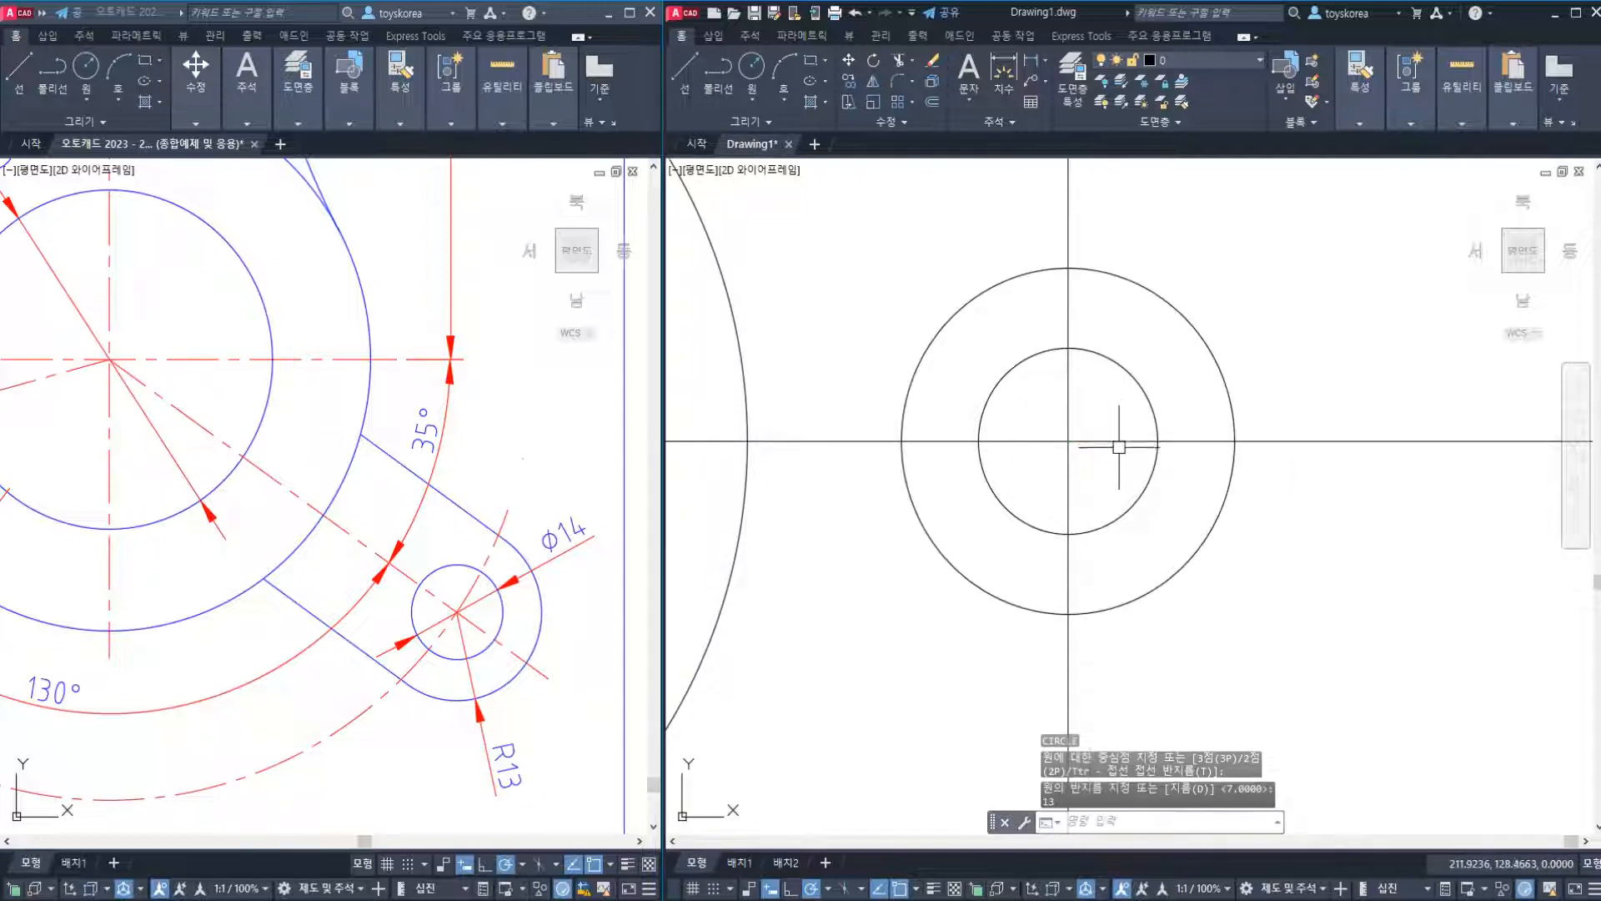
Compare the 35° arm's inclined centre line in the reference drawing with the horizontal construction line between the hub and small circles in Drawing1.
scroll(1100, 467, down, 3)
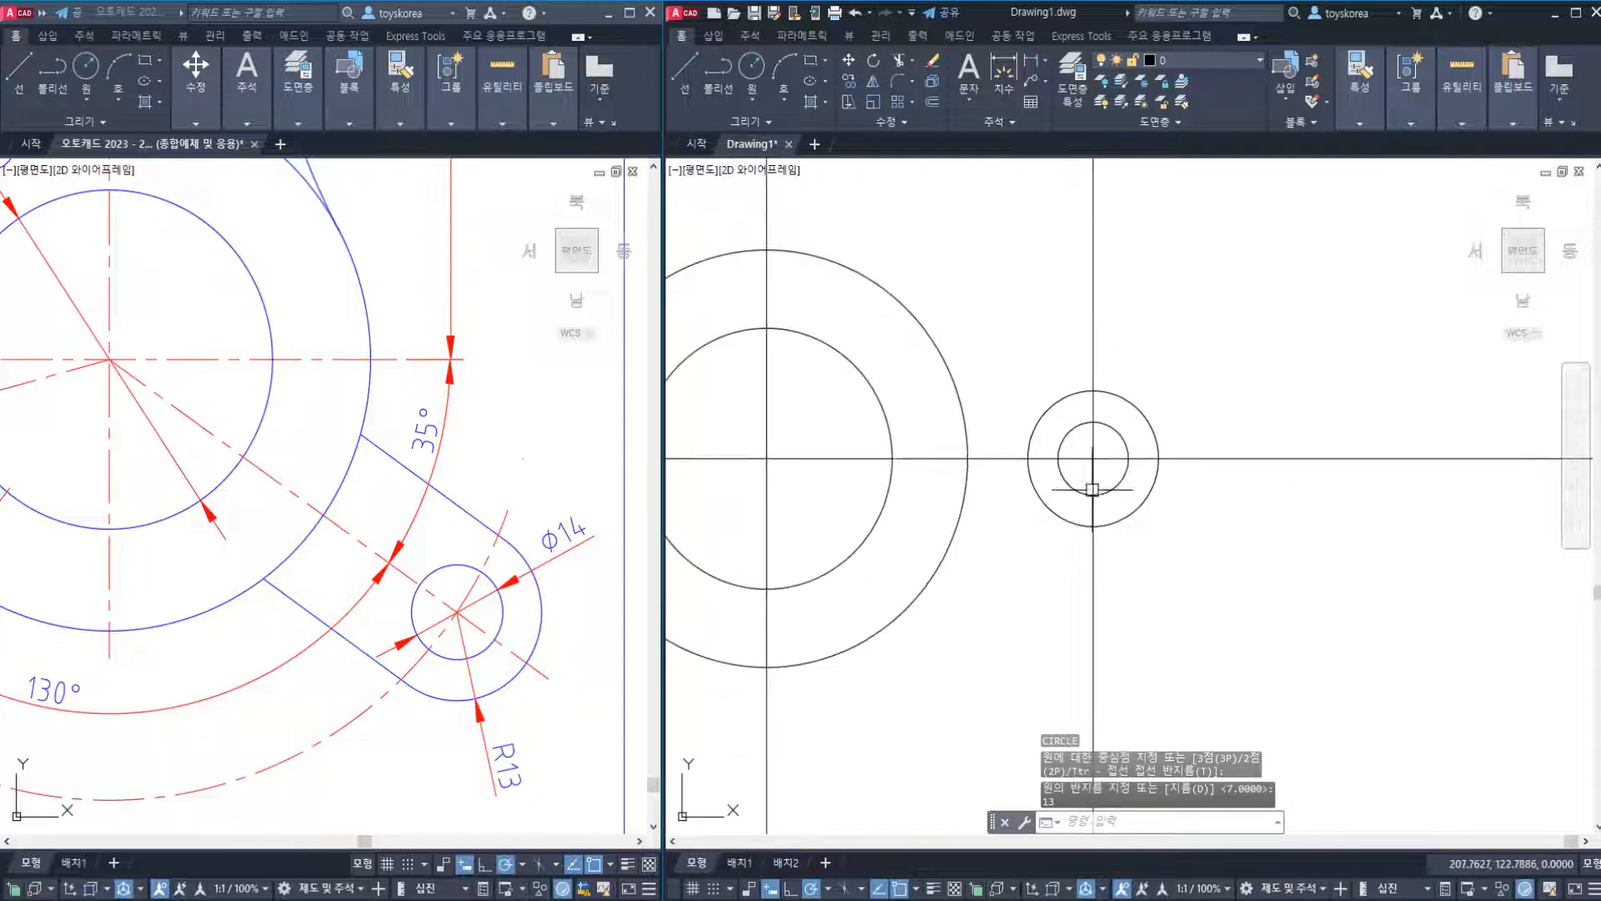
middle_drag(1042, 478, 1077, 501)
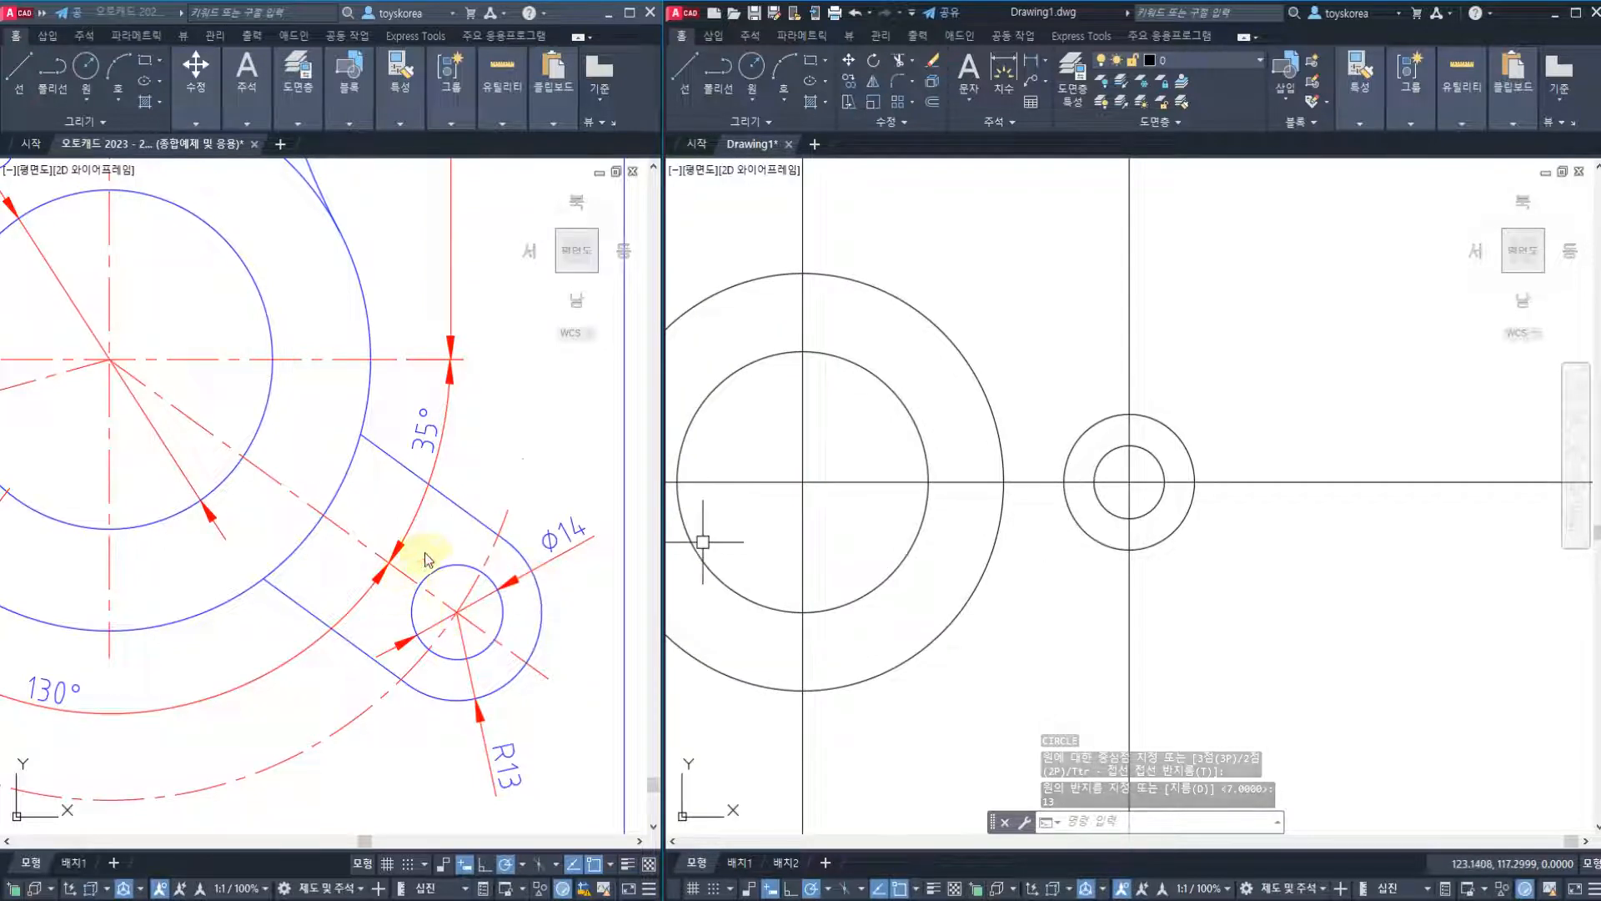
click(404, 571)
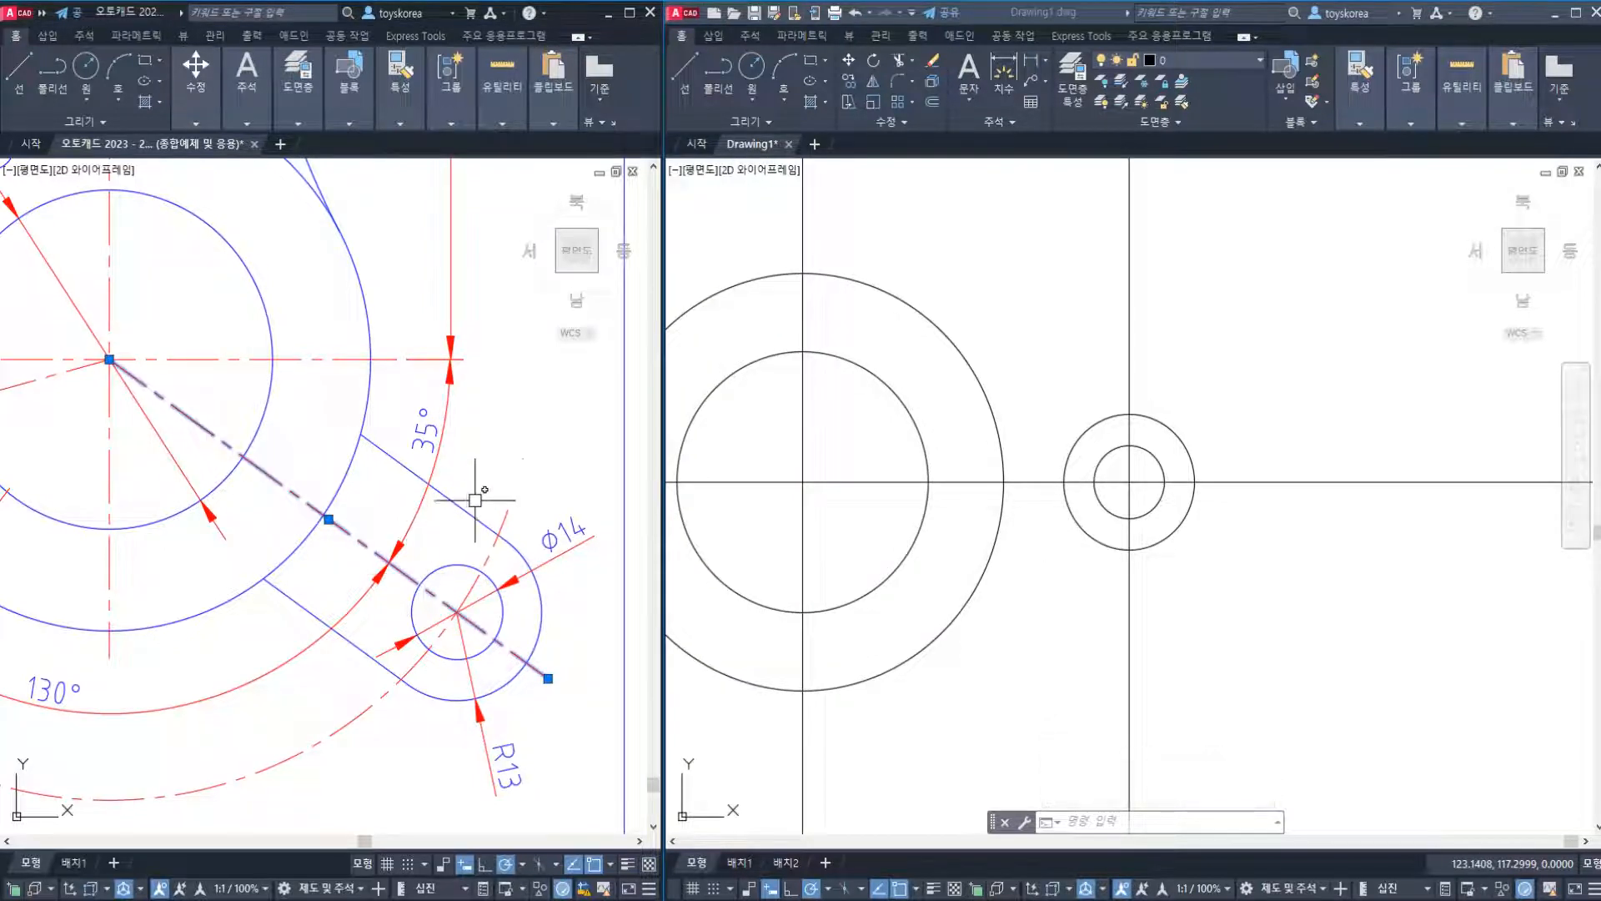
click(970, 483)
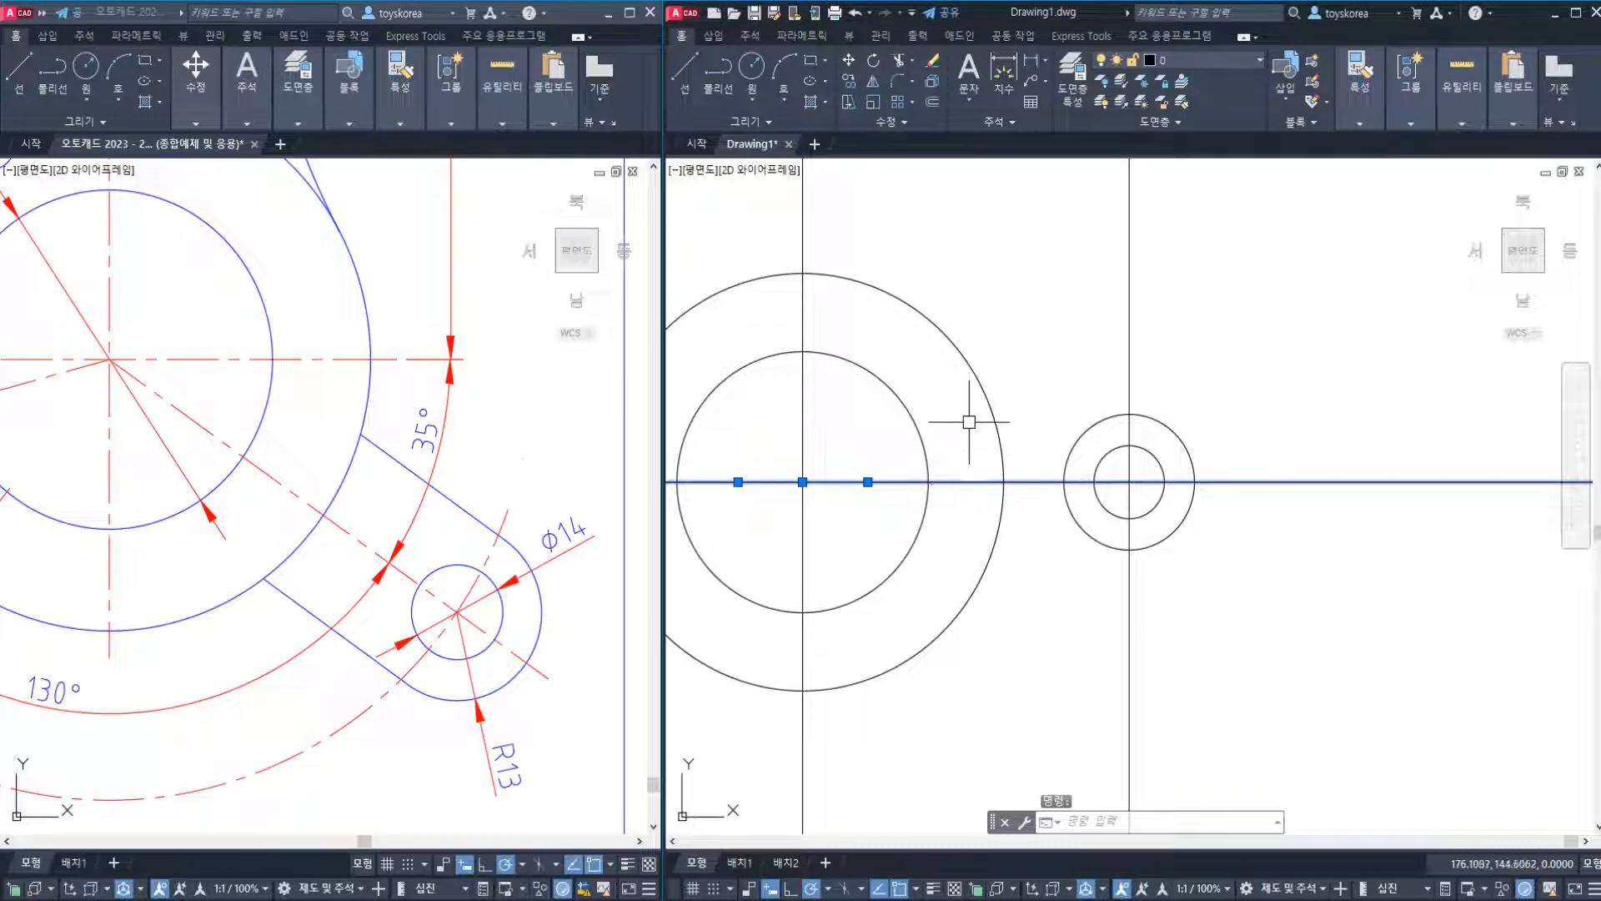
key(Escape)
key(Escape)
key(Escape)
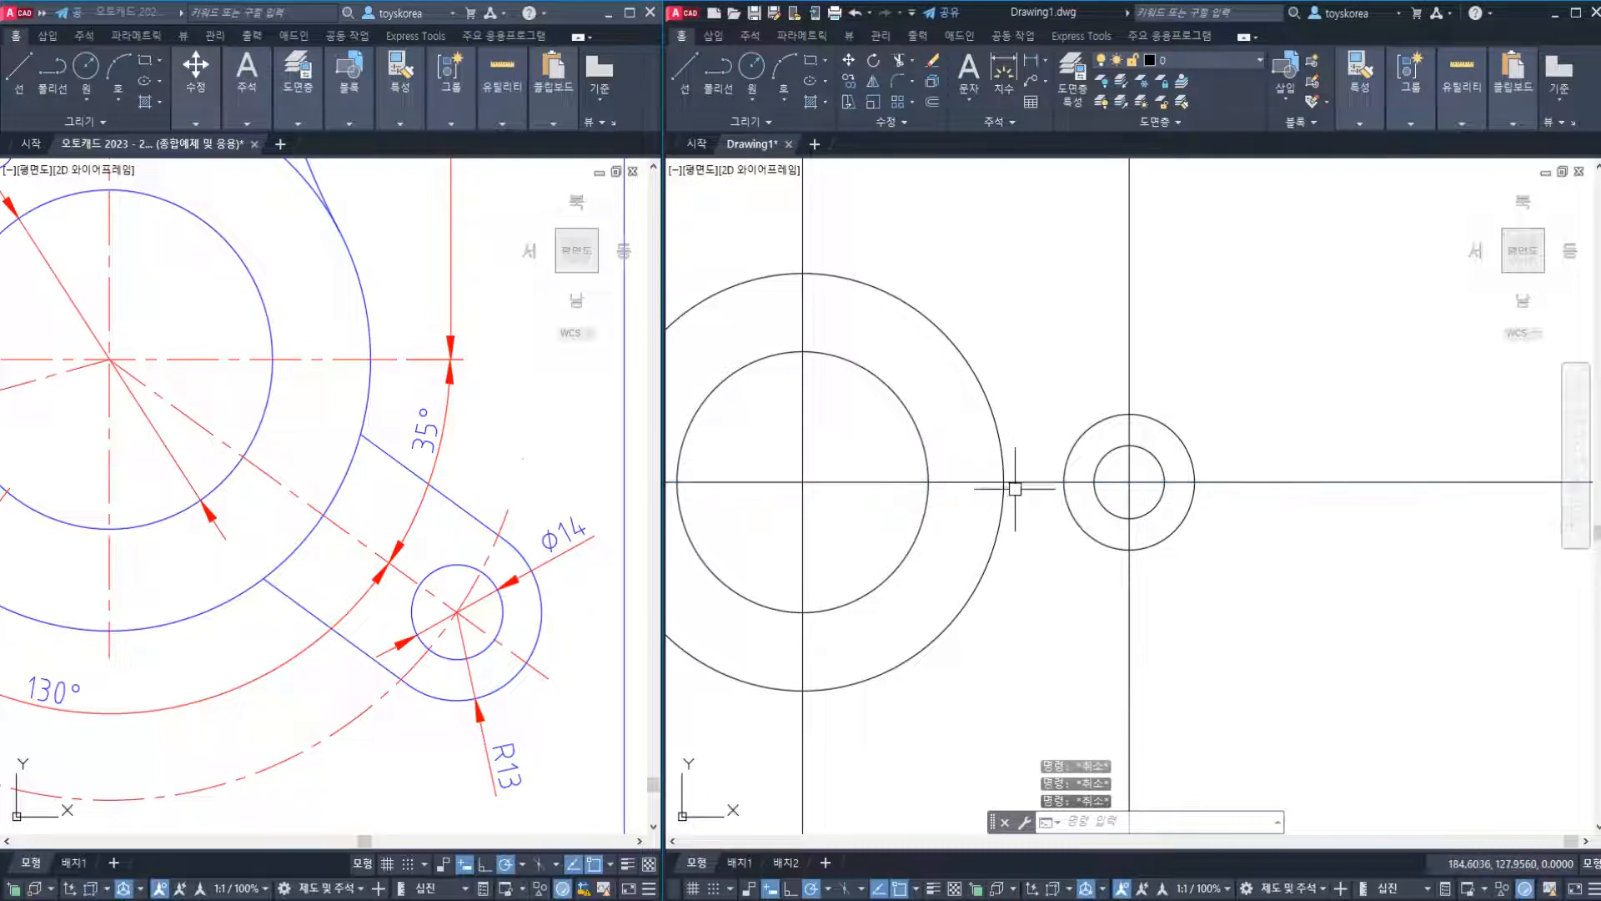
click(1032, 486)
click(1032, 435)
key(Escape)
scroll(1047, 450, up, 2)
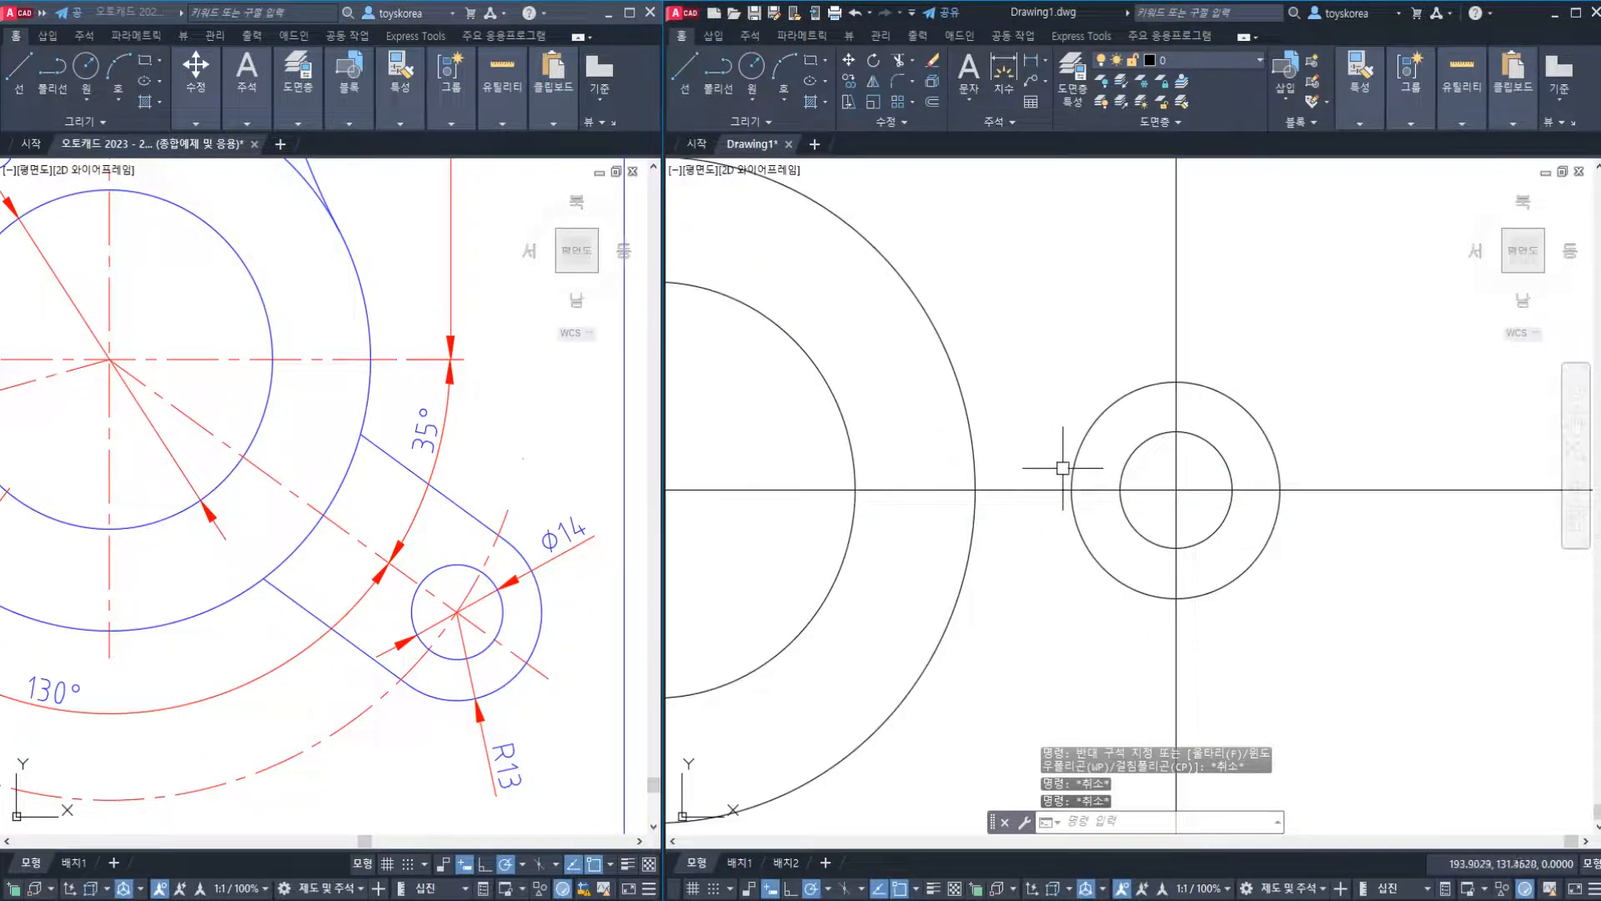
scroll(1117, 450, down, 2)
scroll(1136, 389, up, 2)
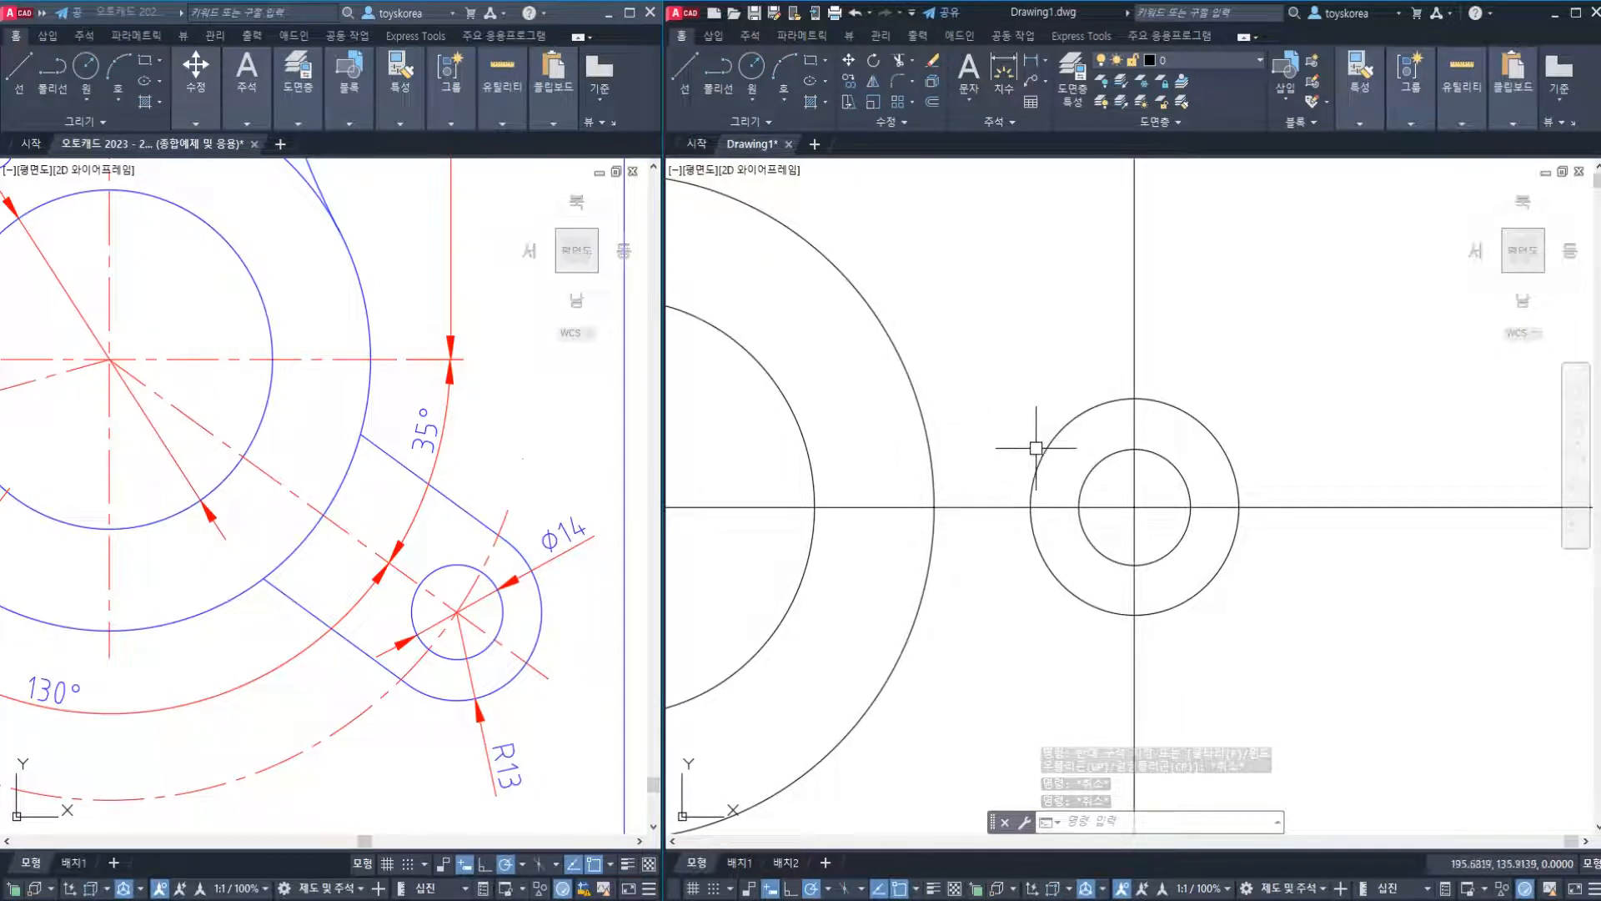
key(Escape)
click(1151, 401)
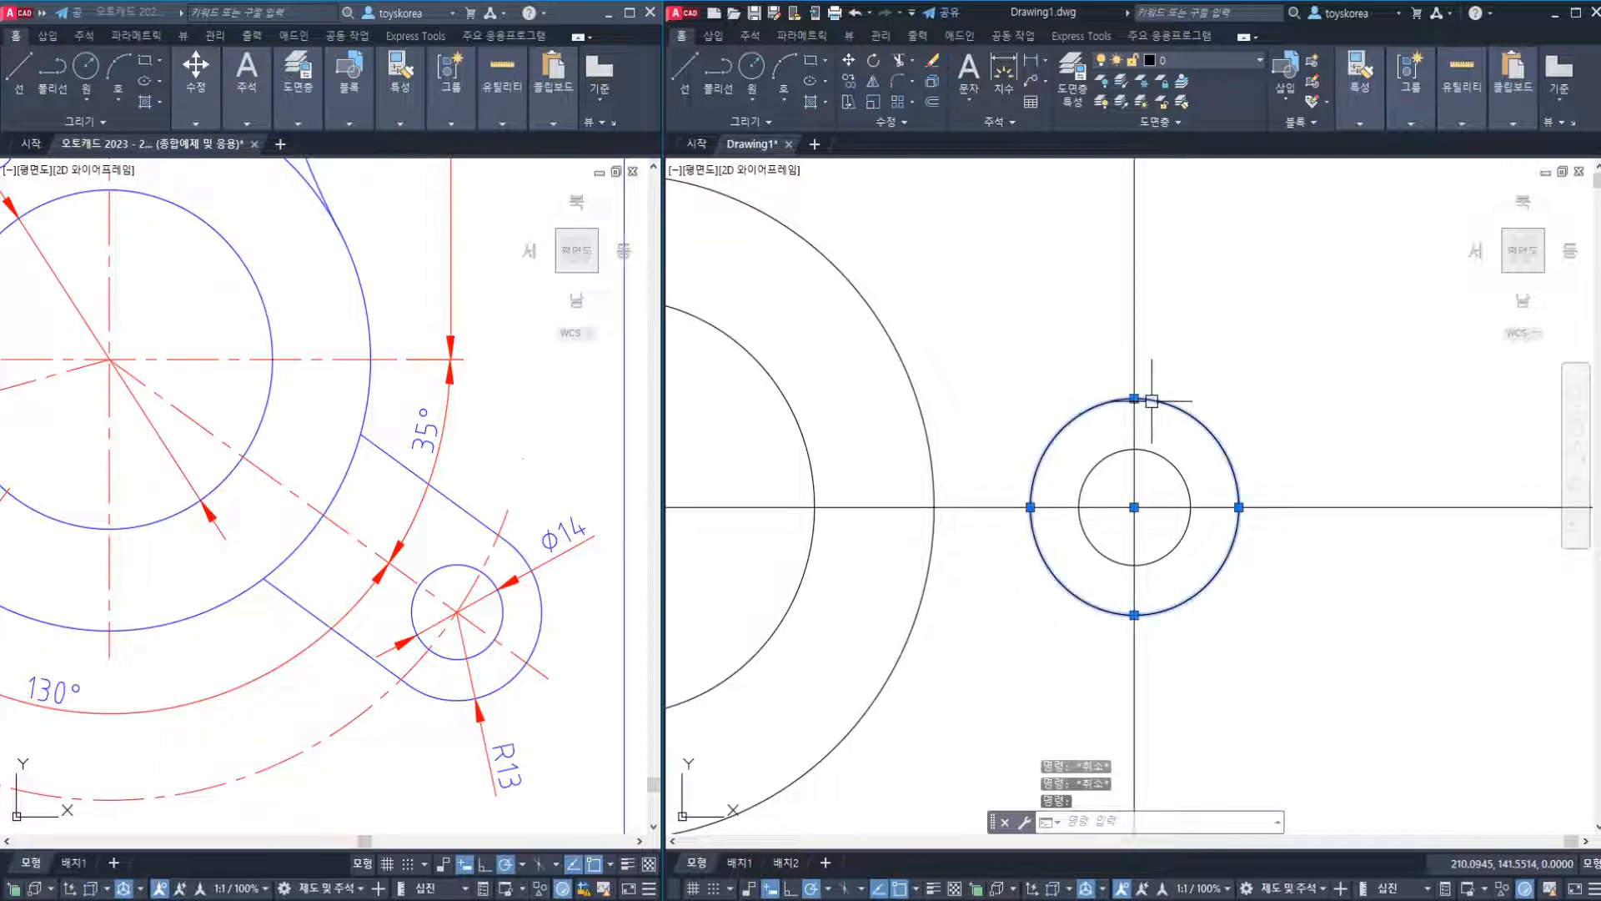
click(919, 401)
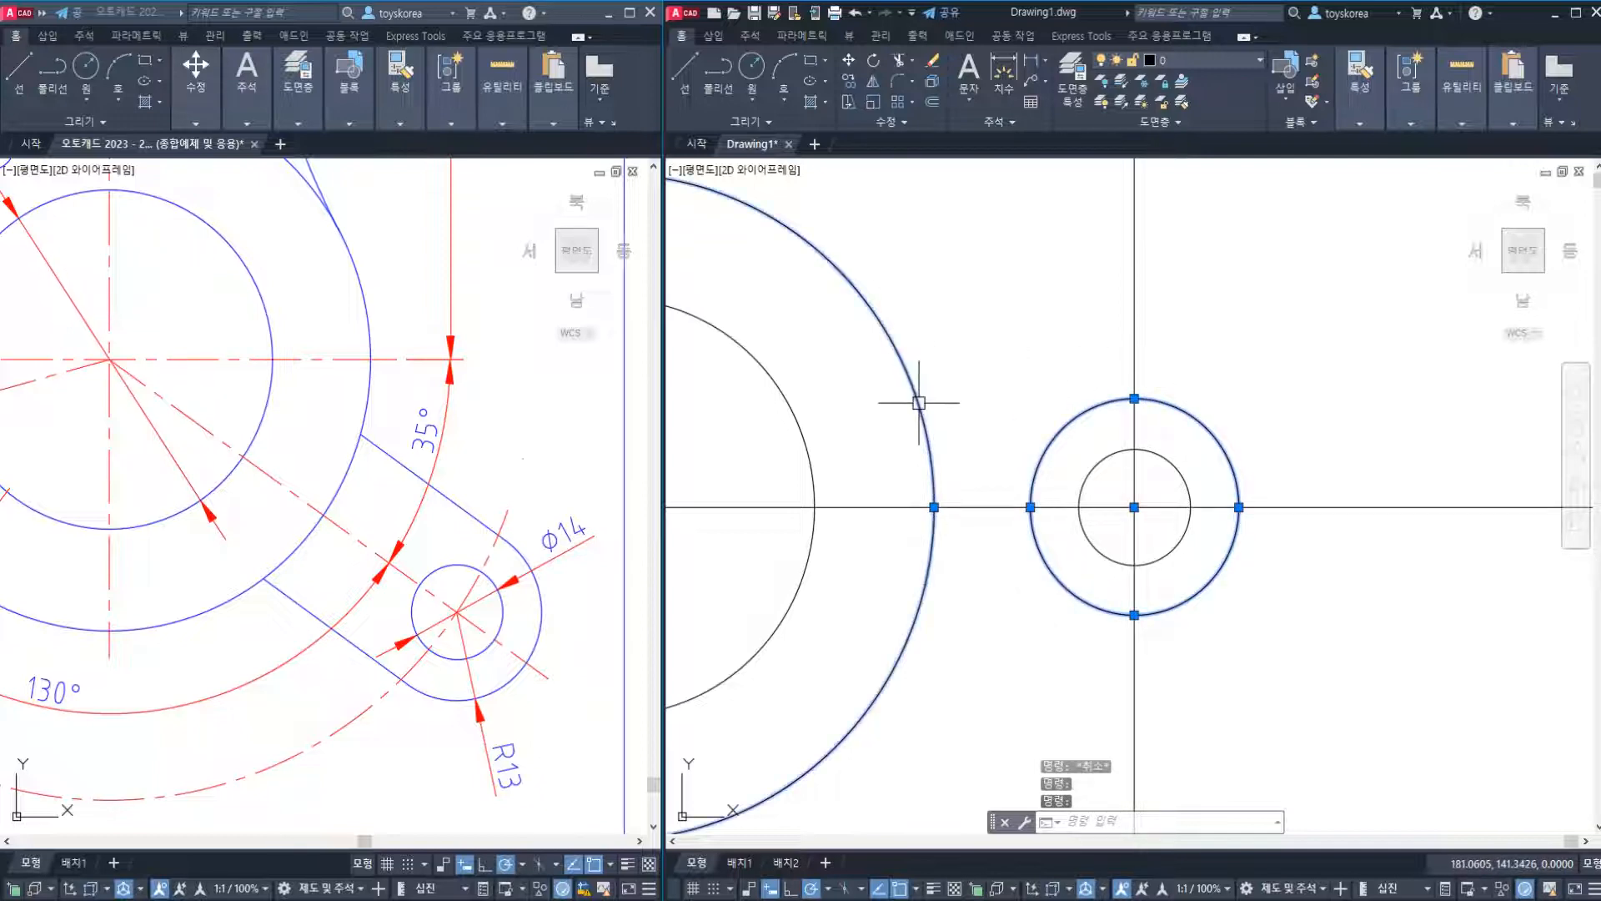
key(Escape)
click(1167, 404)
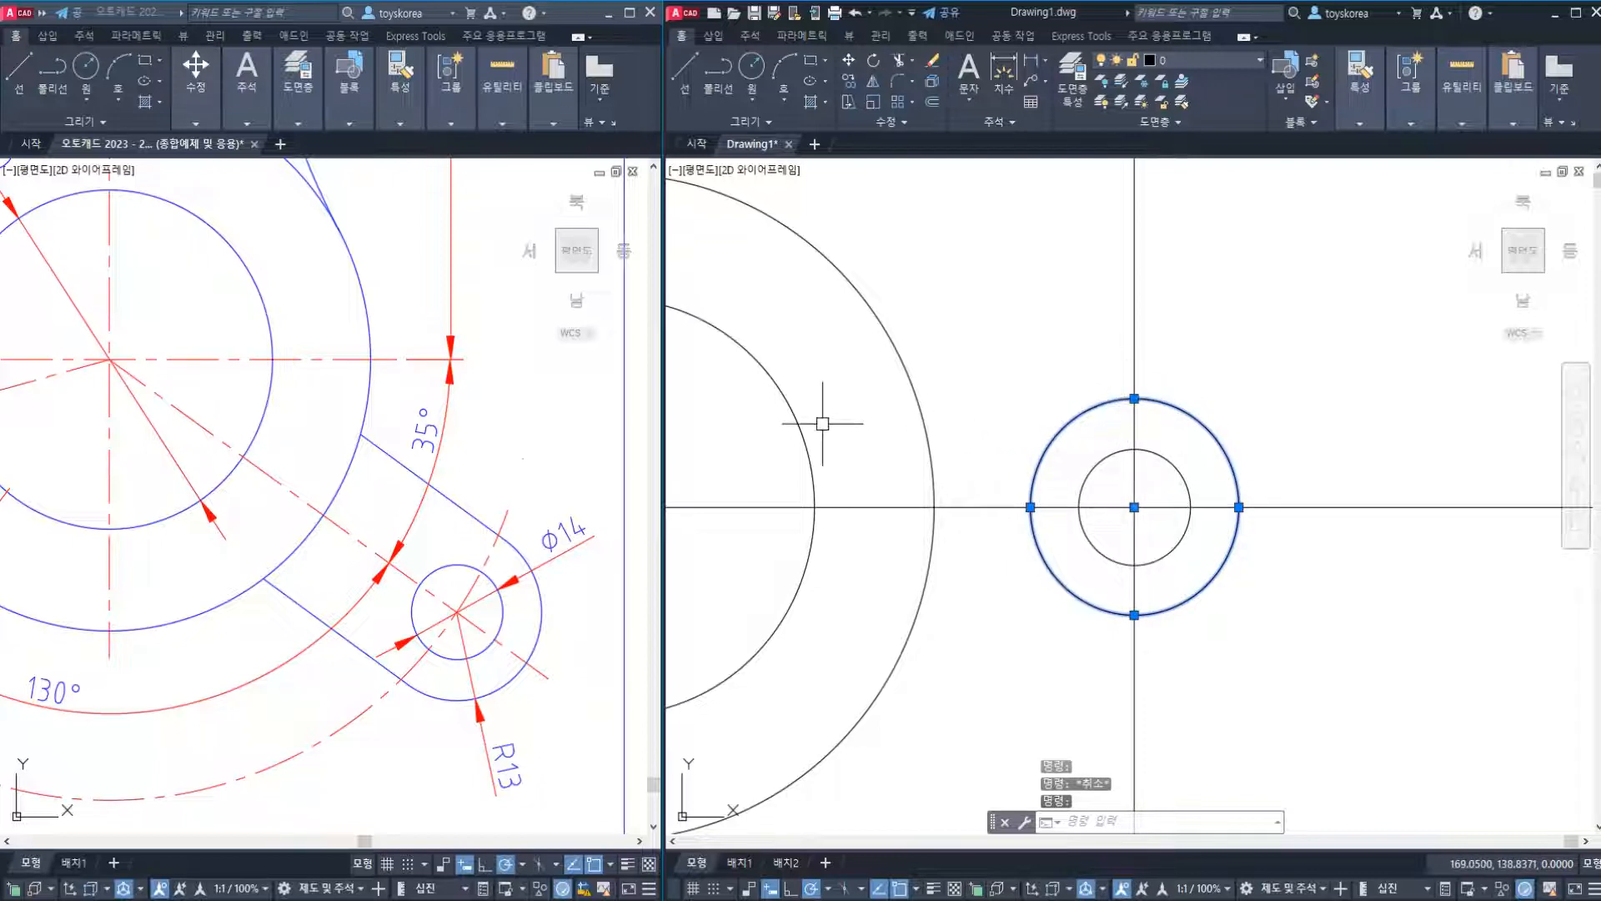
key(Escape)
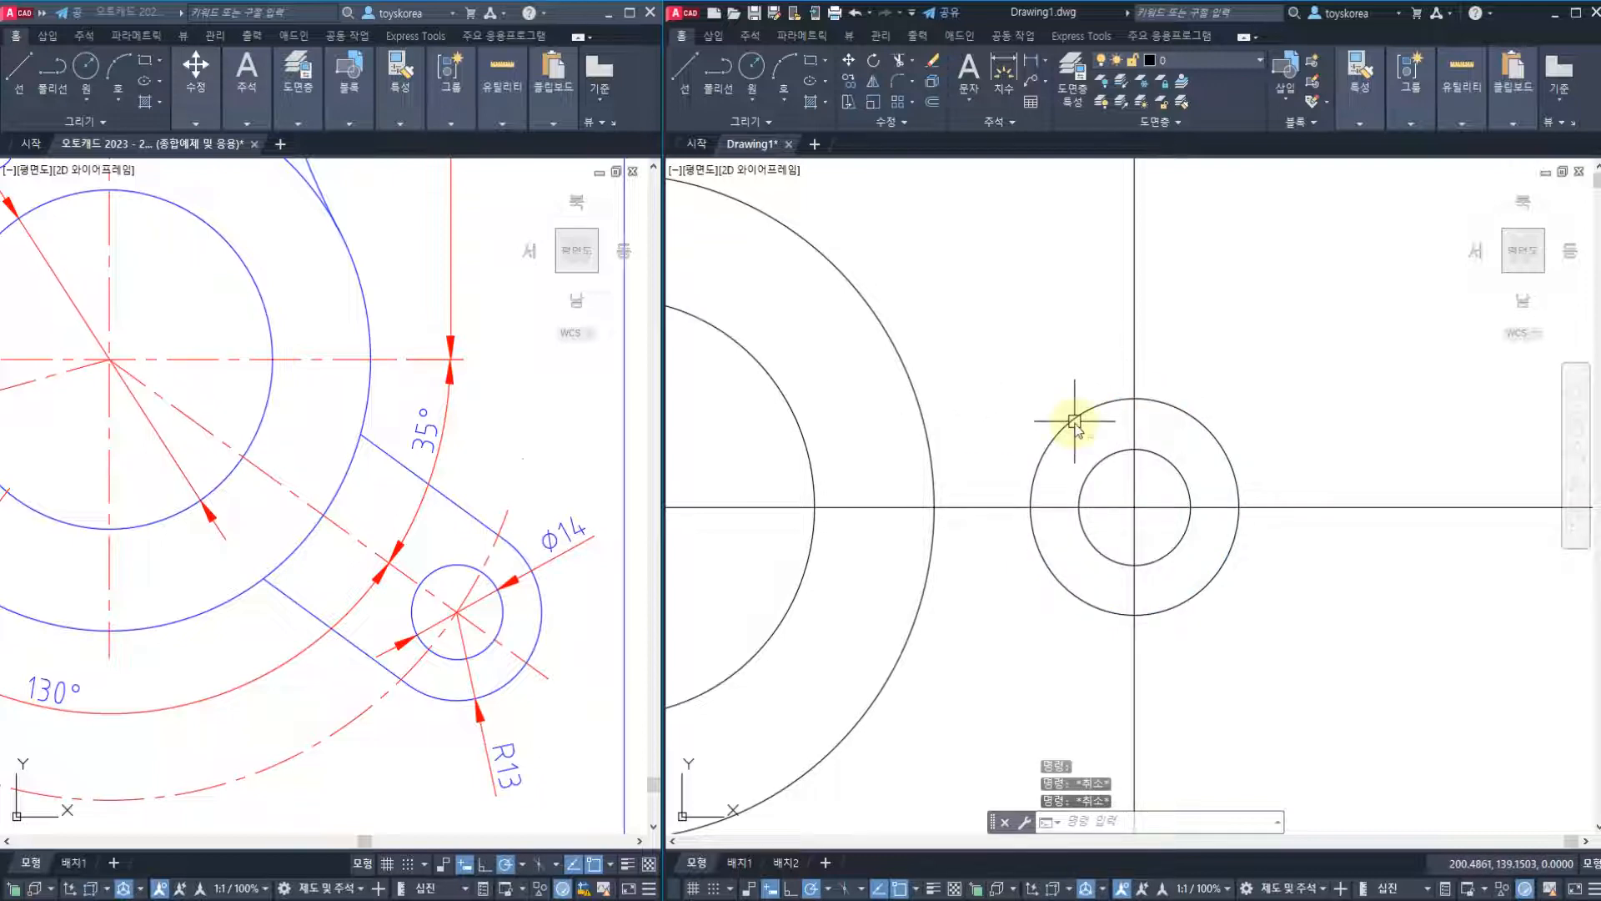
Draw a horizontal line from the upper quadrant of the small outer circle across the large outer circle's edge.
text(l)
key(Return)
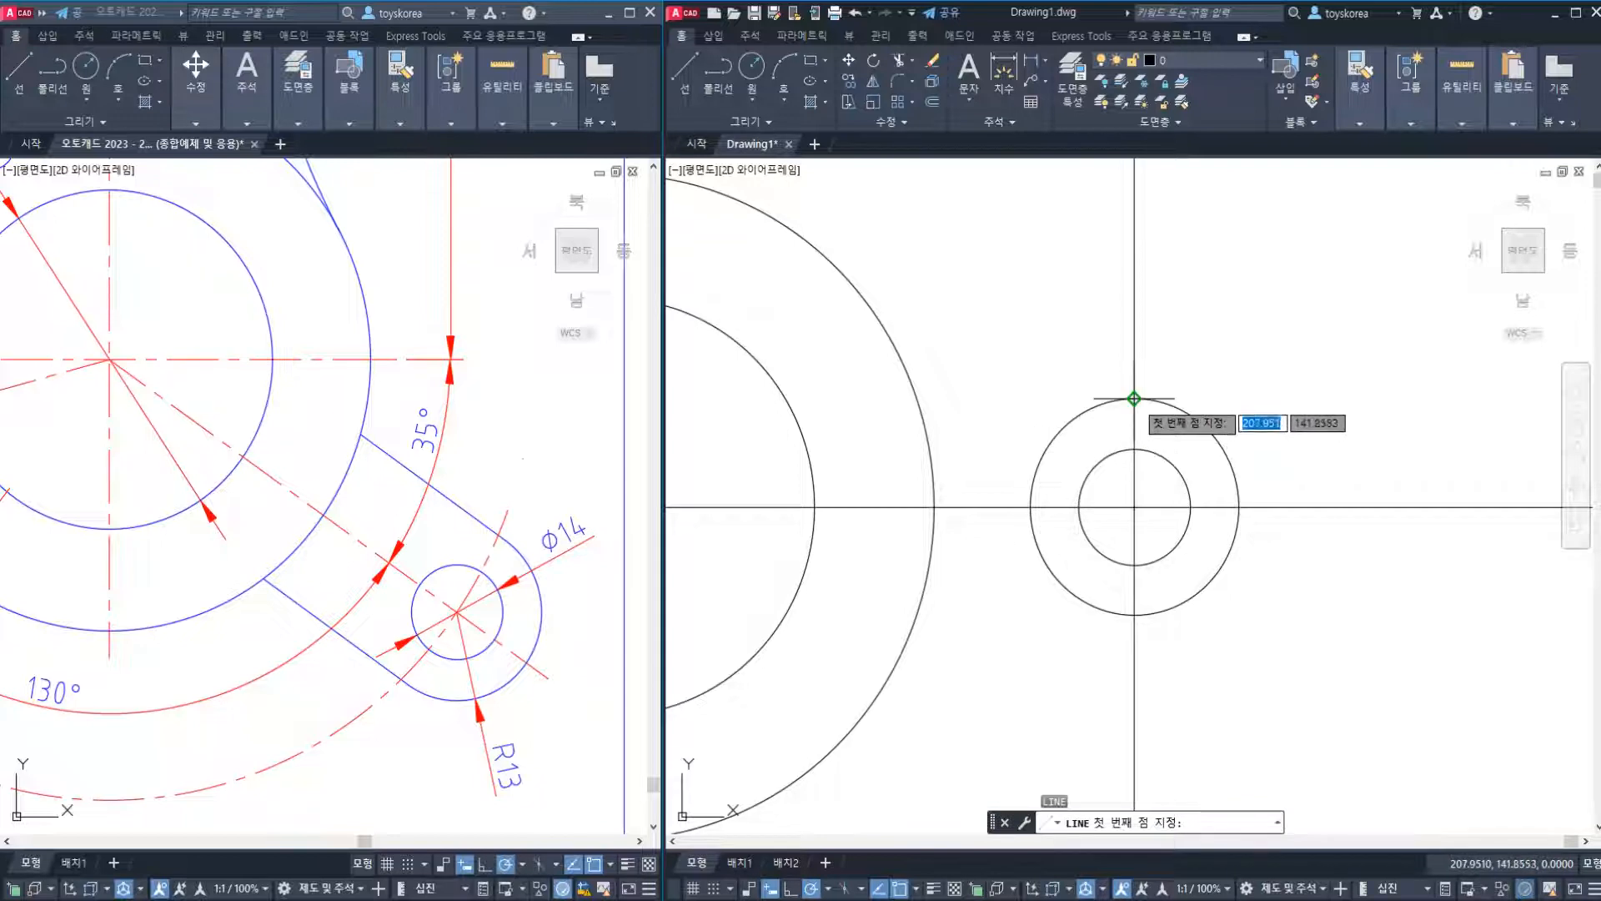
click(1134, 401)
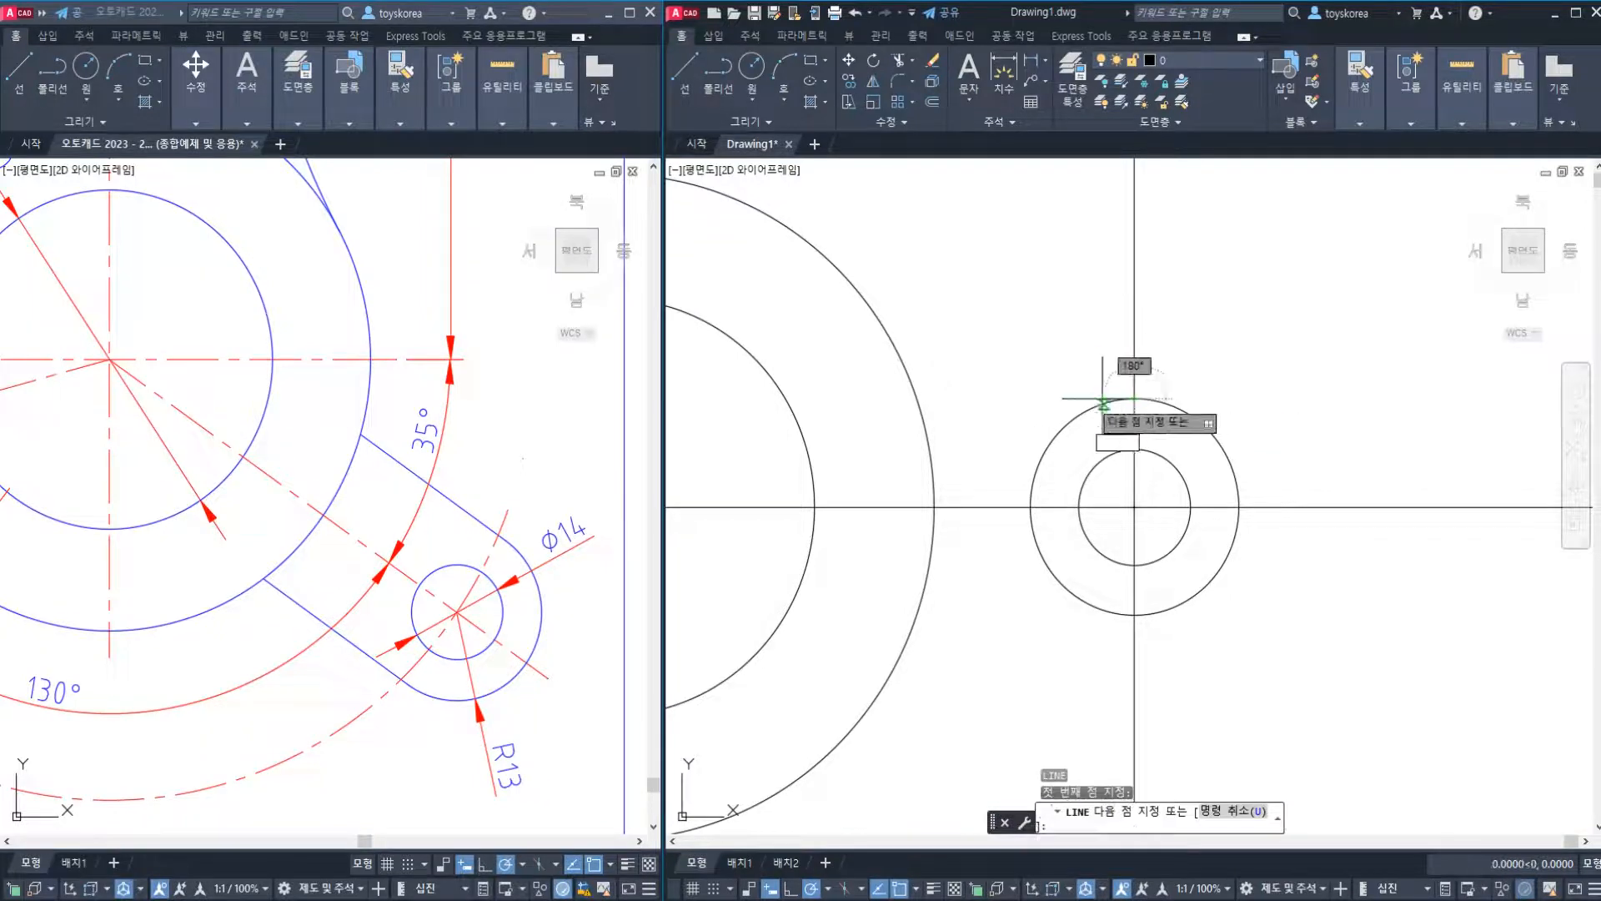
click(847, 399)
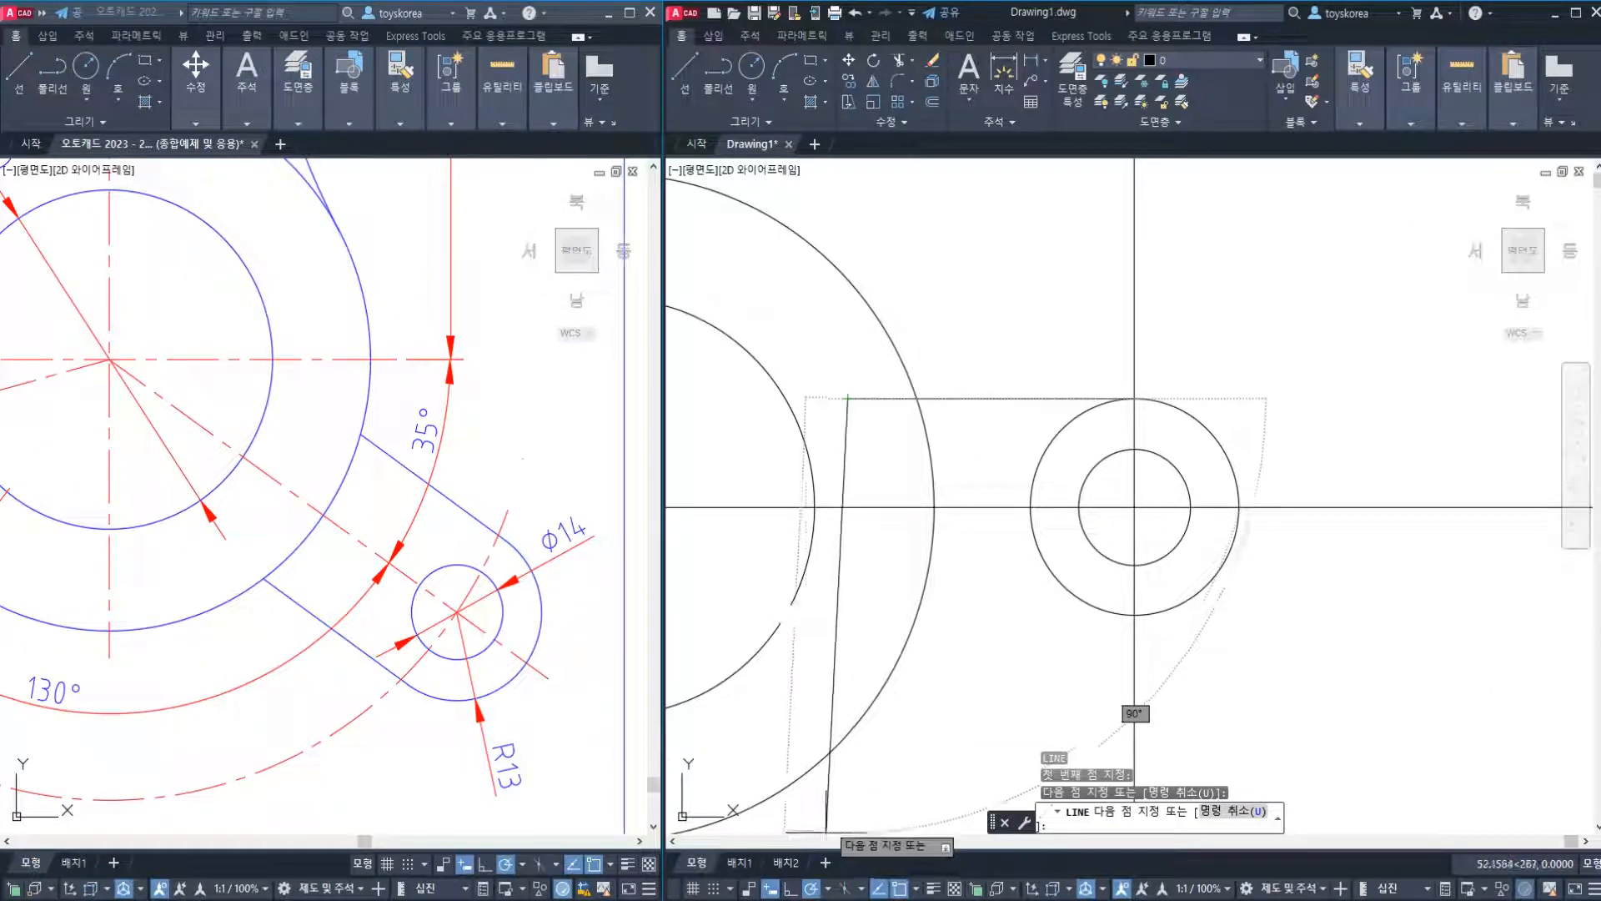
key(Escape)
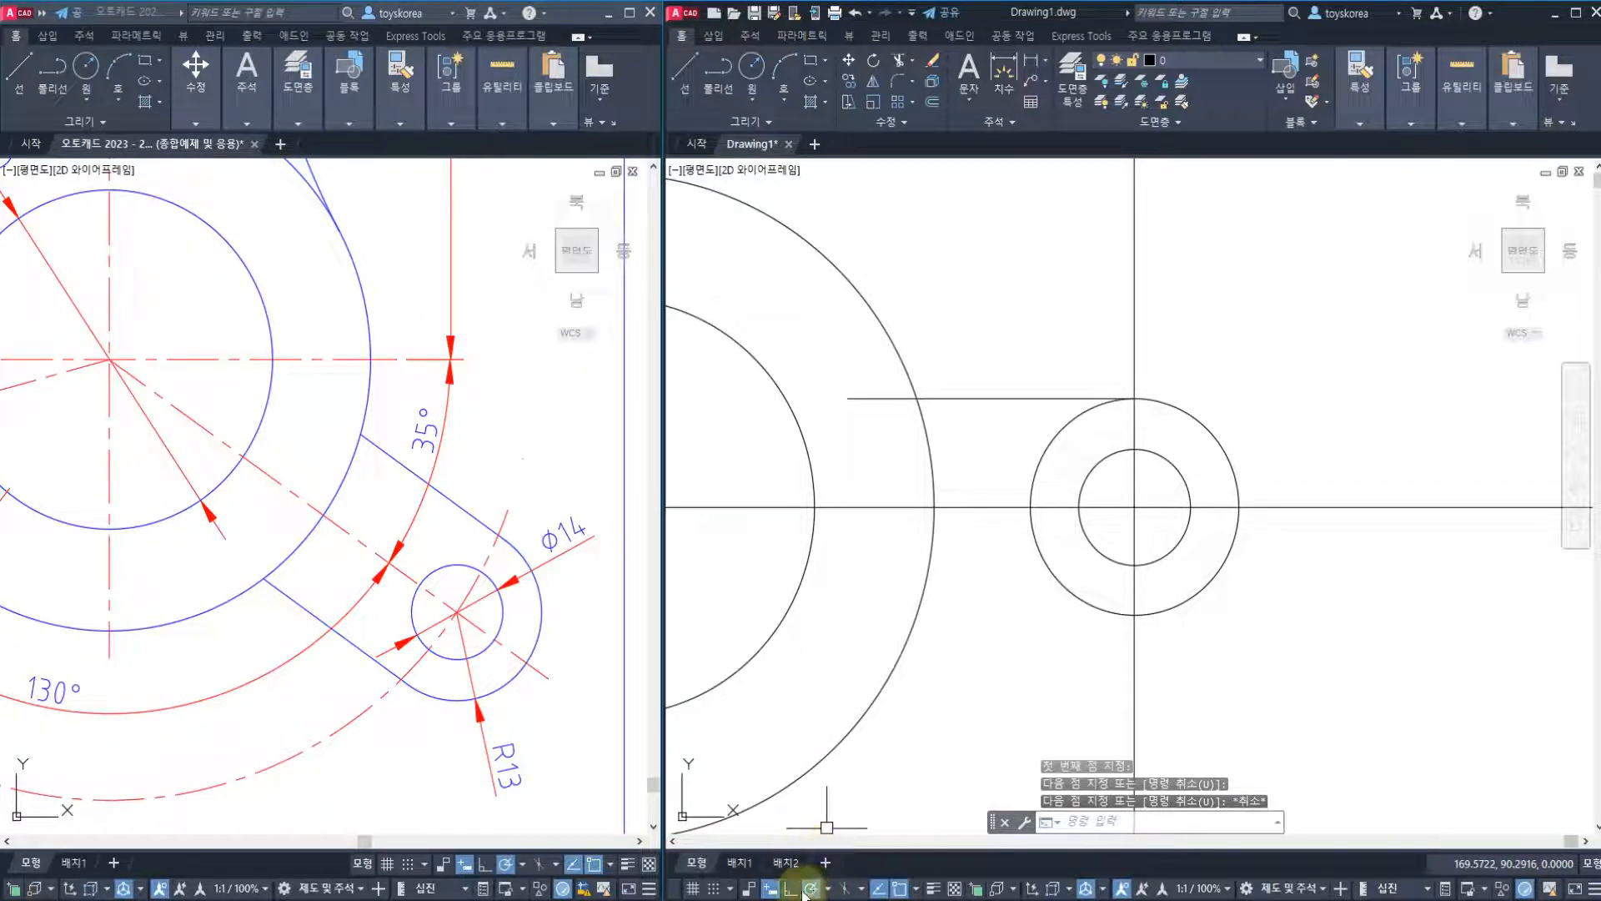
key(Escape)
key(Escape)
Delete the horizontal line just drawn from the small outer circle.
click(991, 398)
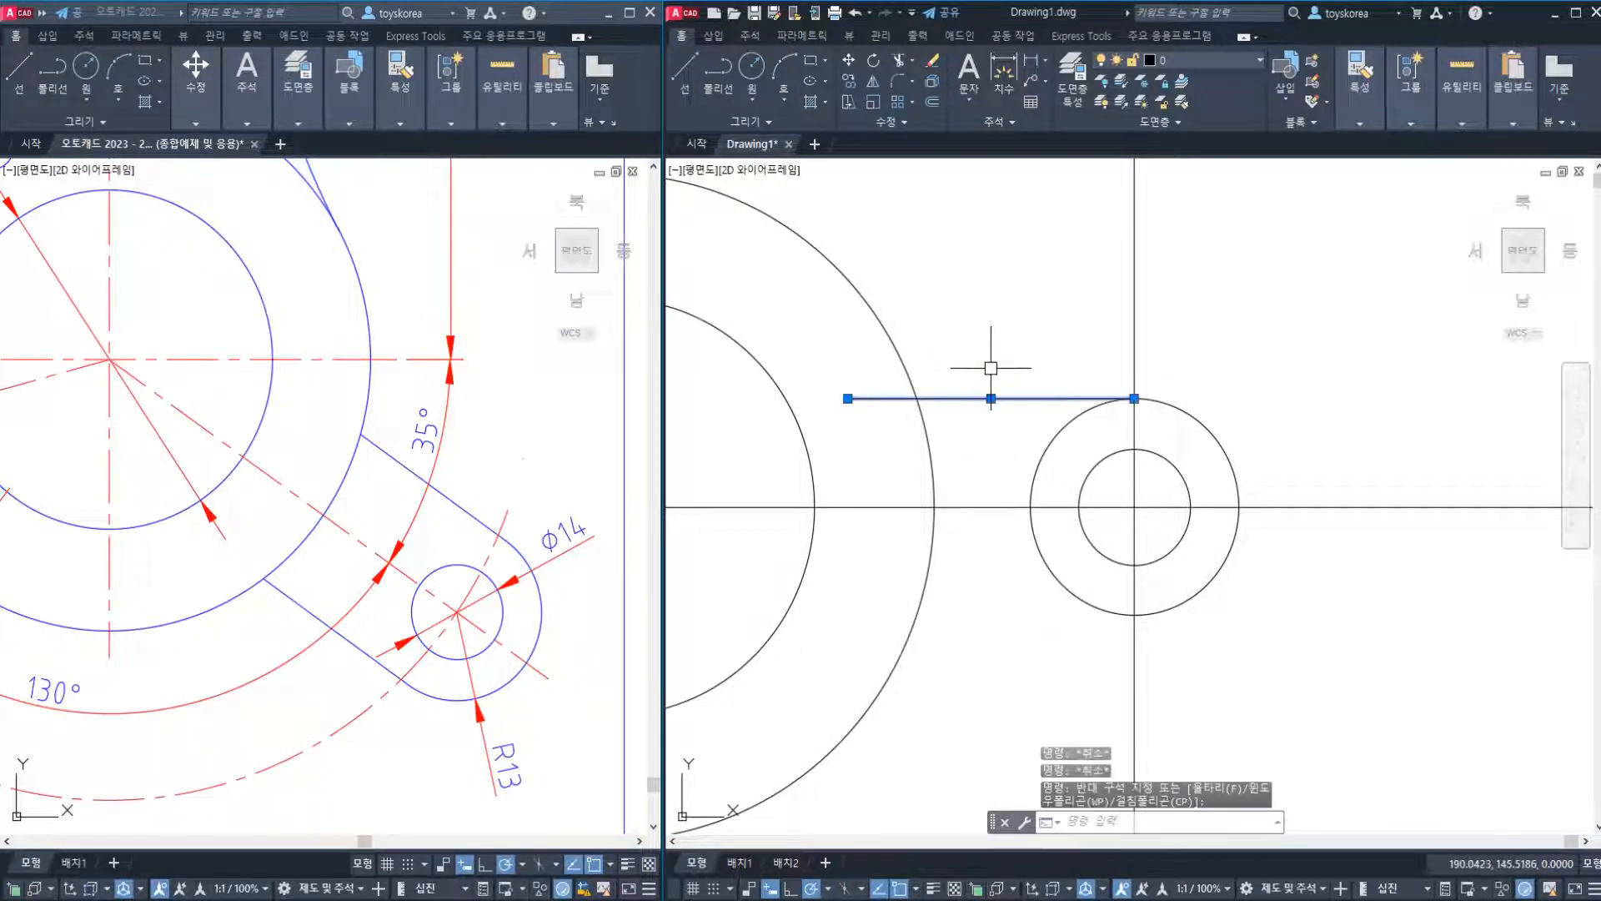
key(Delete)
text(l)
key(space)
key(Escape)
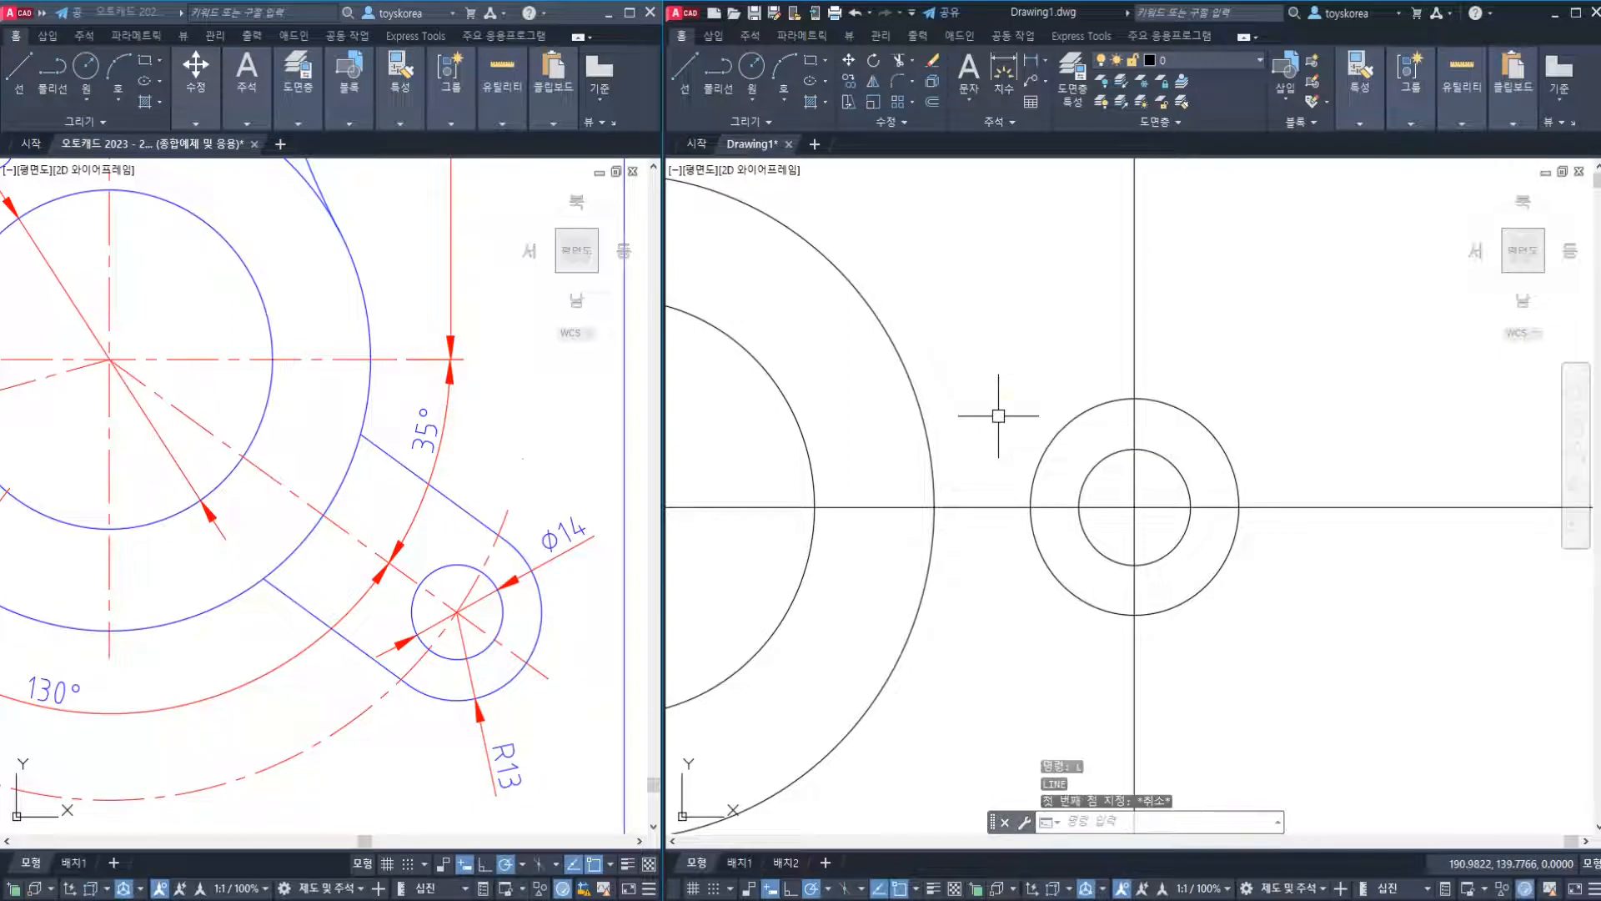
Draw a horizontal tangent line from the small outer circle's upper quadrant toward the large circles, ending inside the large outer circle.
text(l)
key(space)
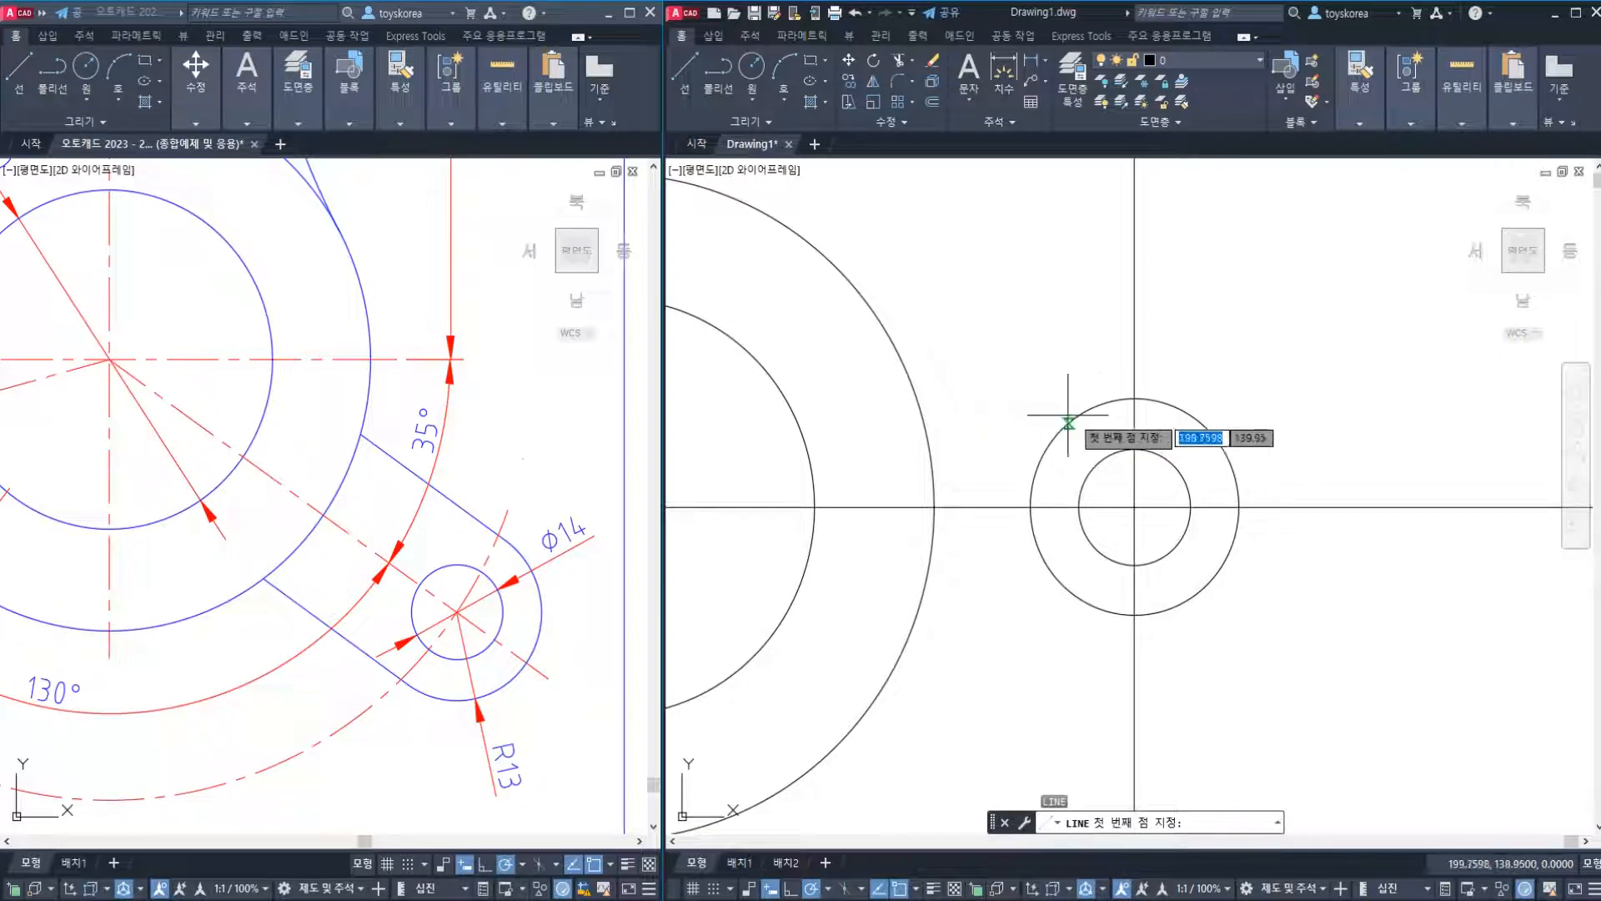
click(1134, 399)
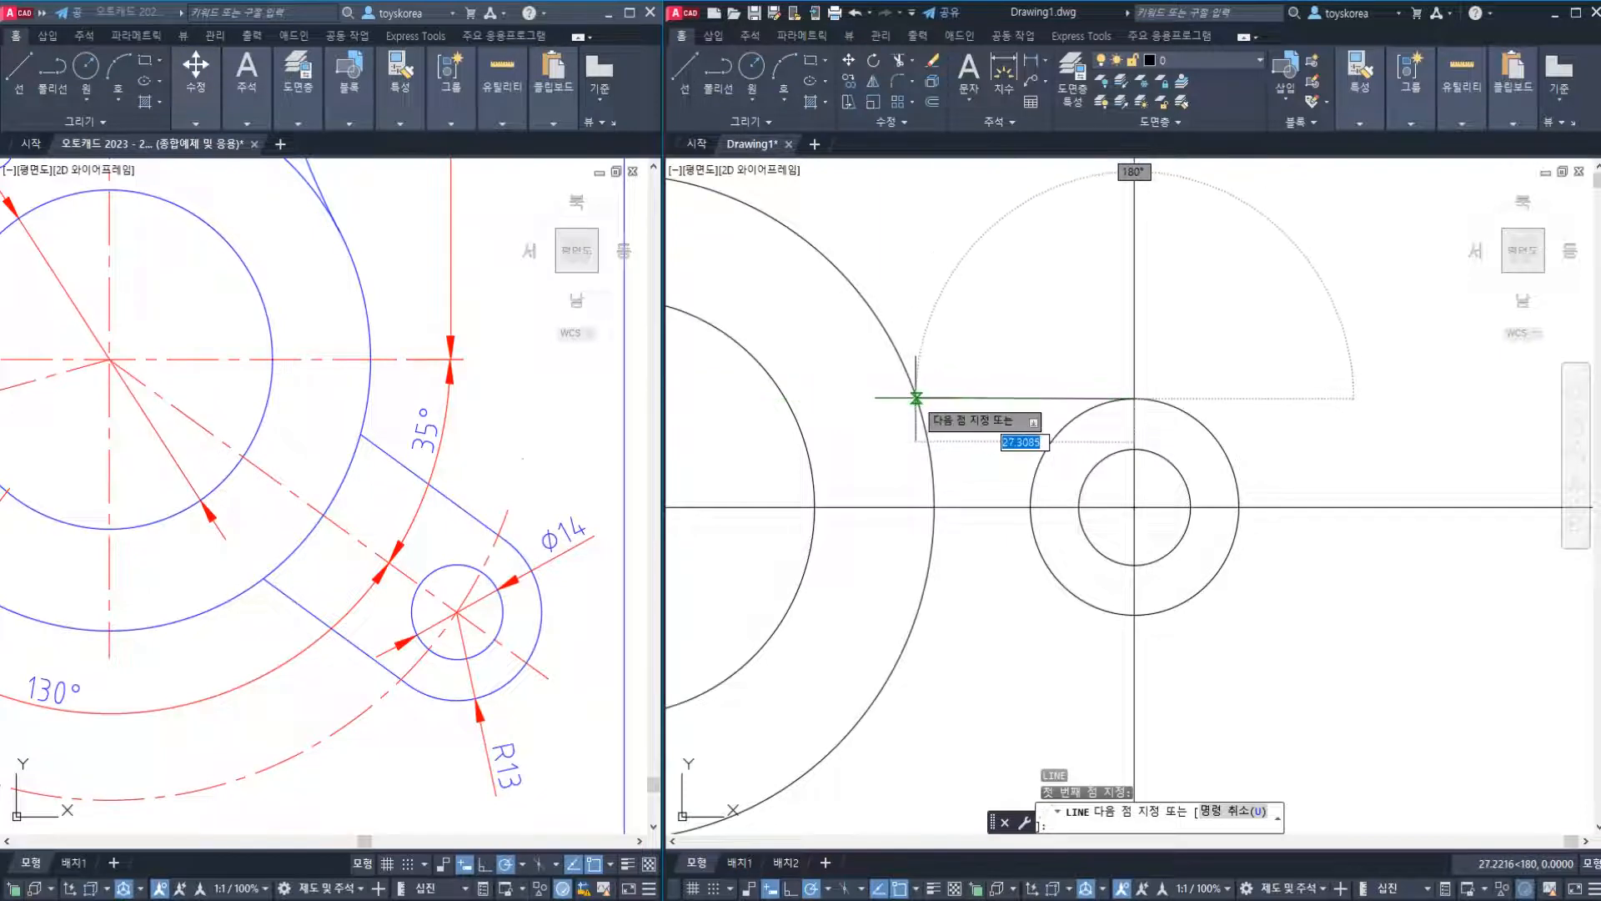
click(863, 398)
key(Escape)
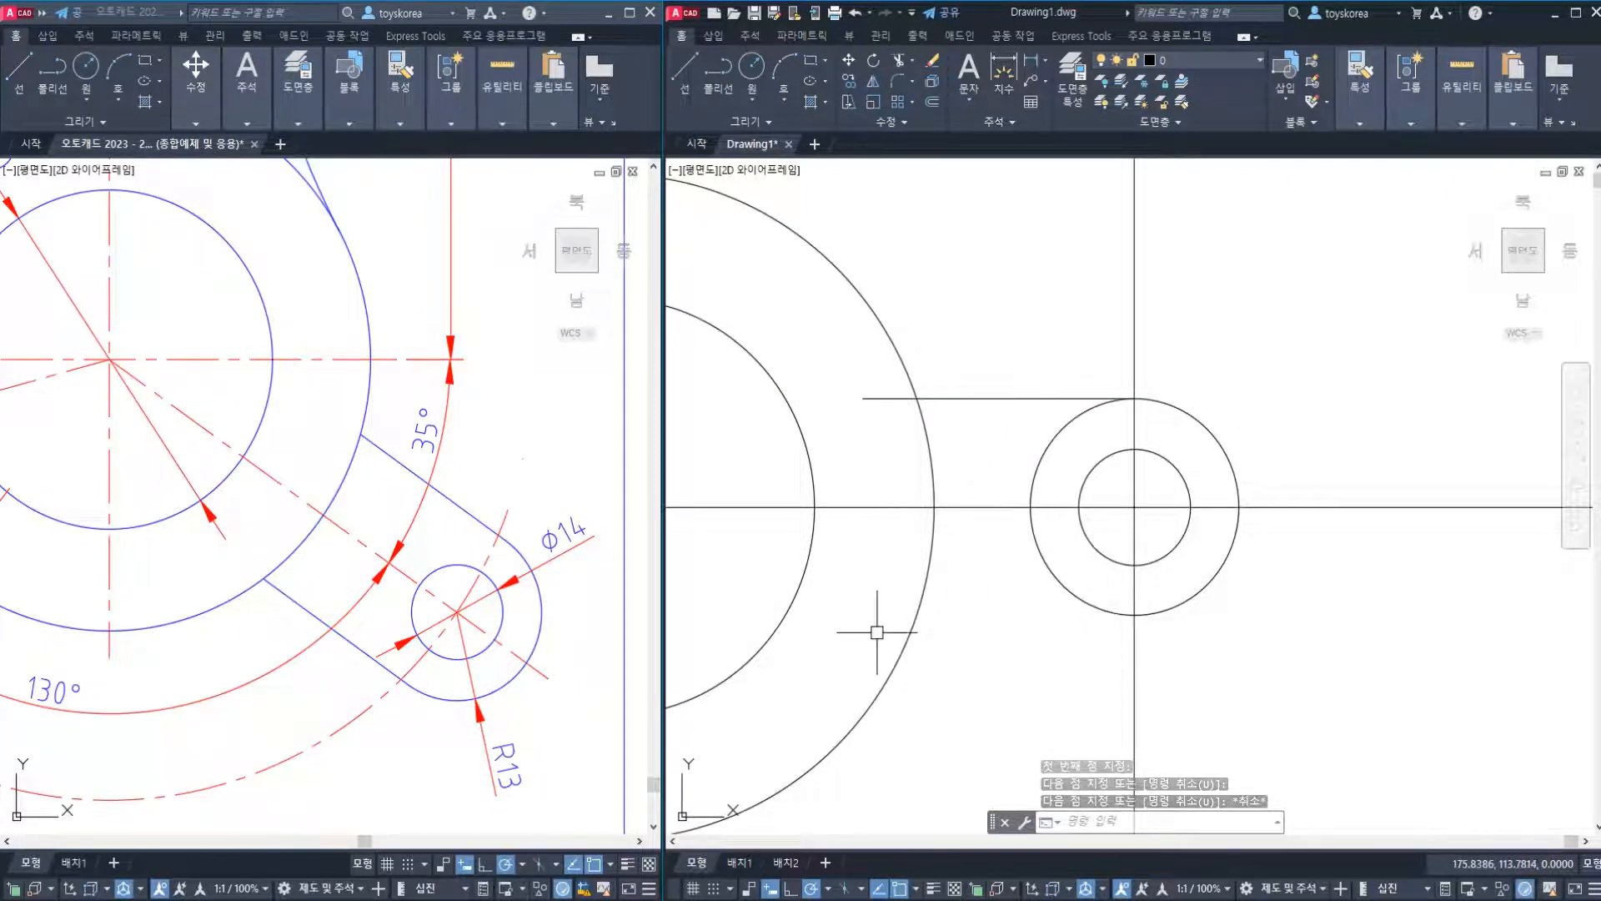
Trim the part of the tangent line inside the large outer circle, using that circle as the cutting edge.
text(tr)
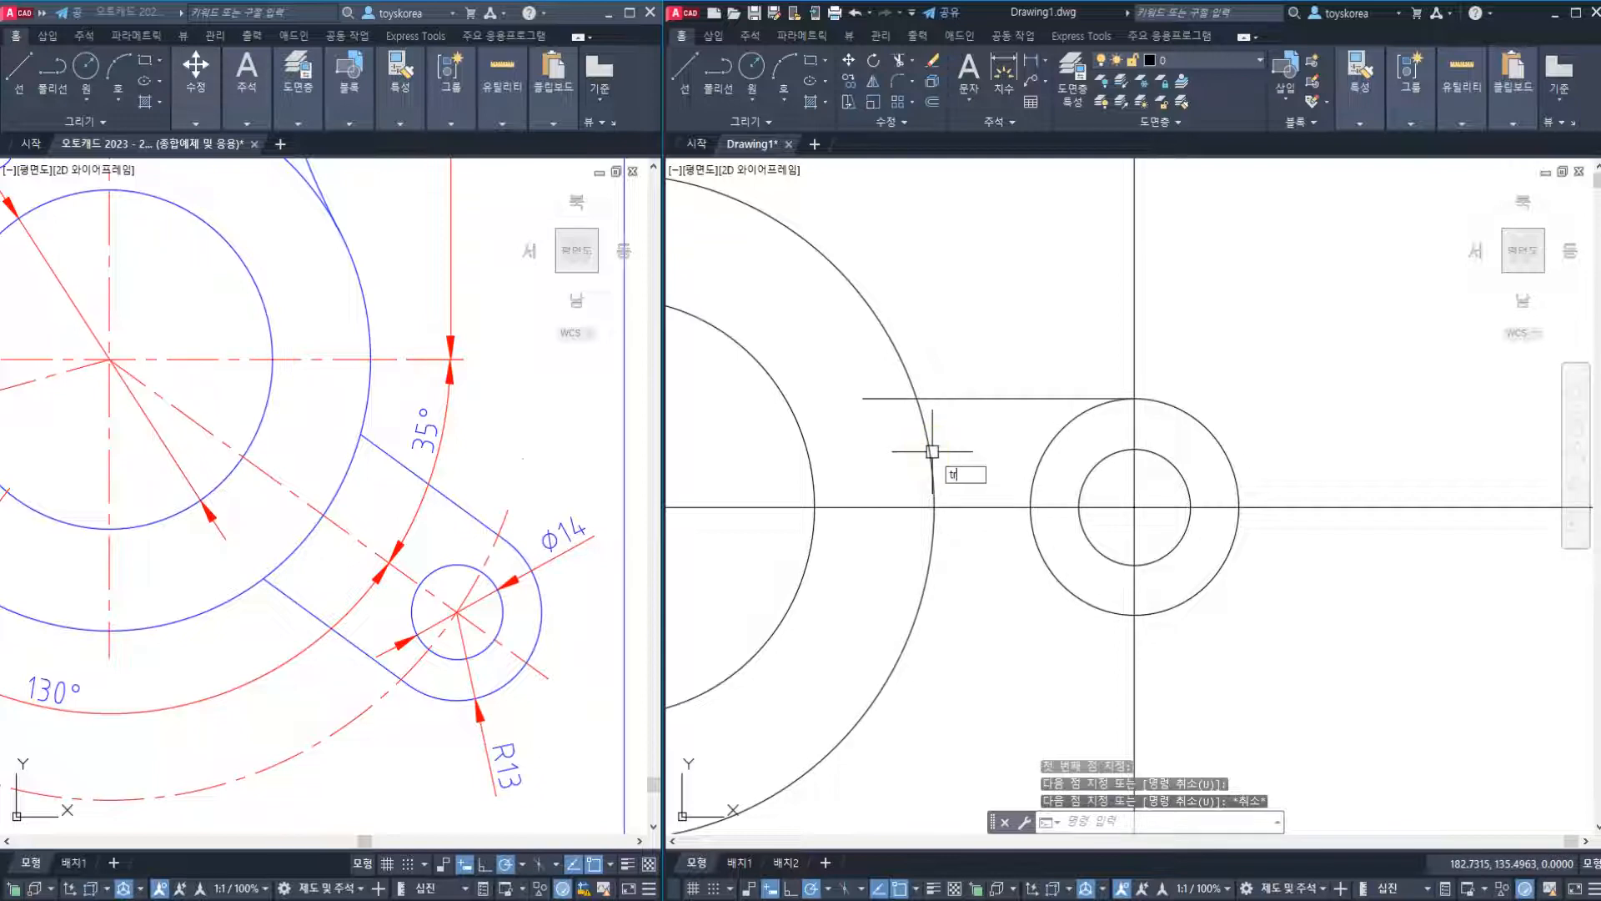
key(Return)
click(919, 427)
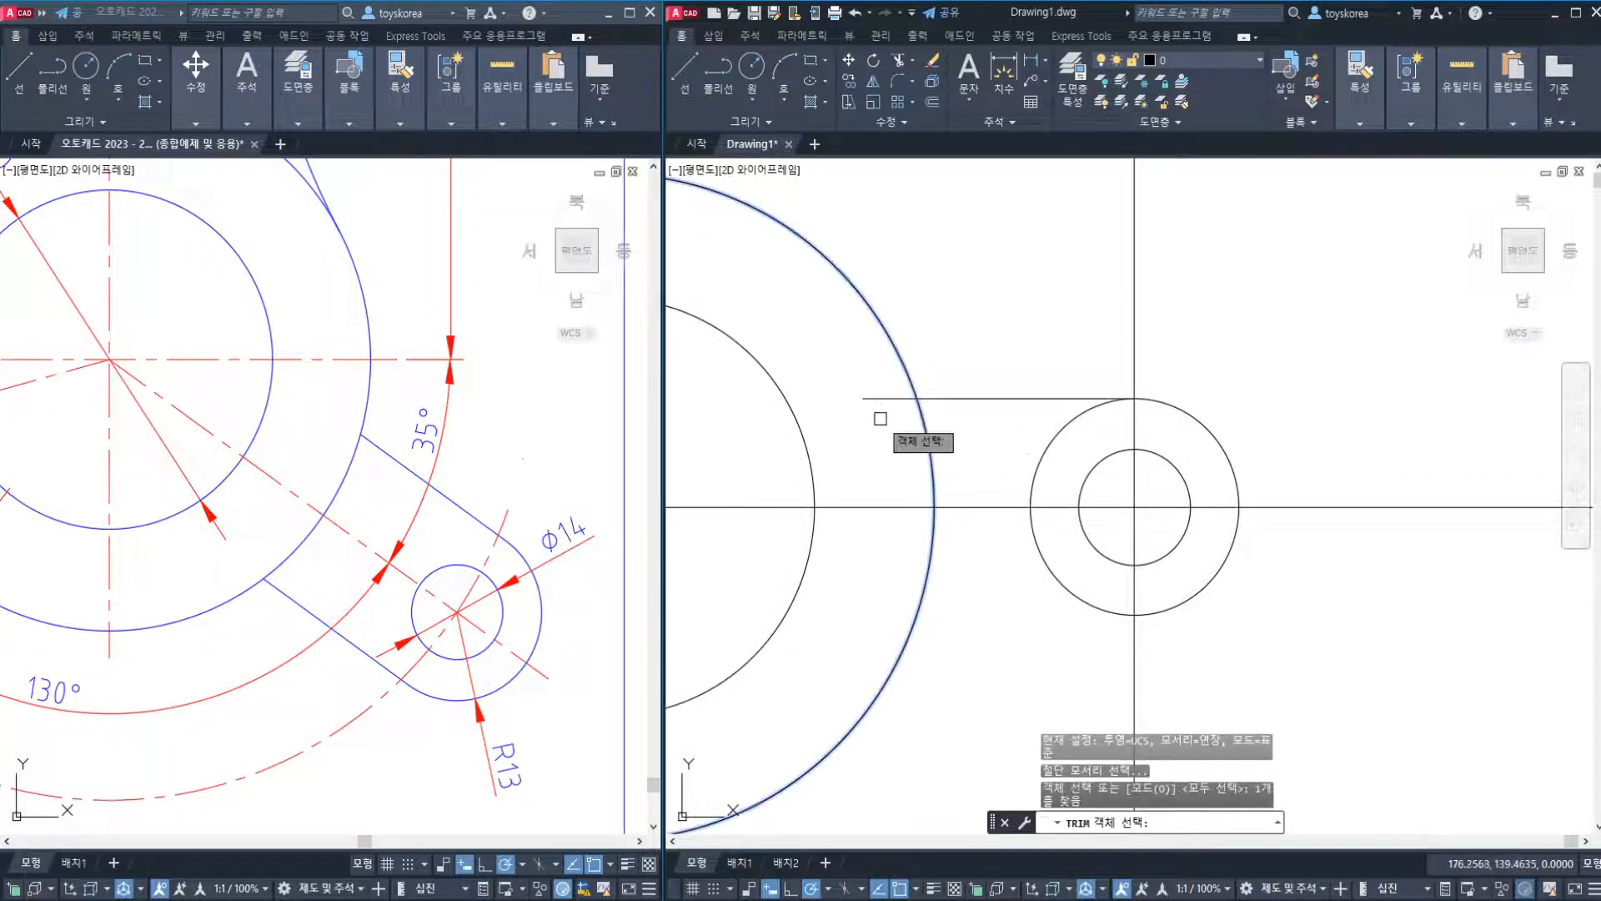
key(Return)
key(Escape)
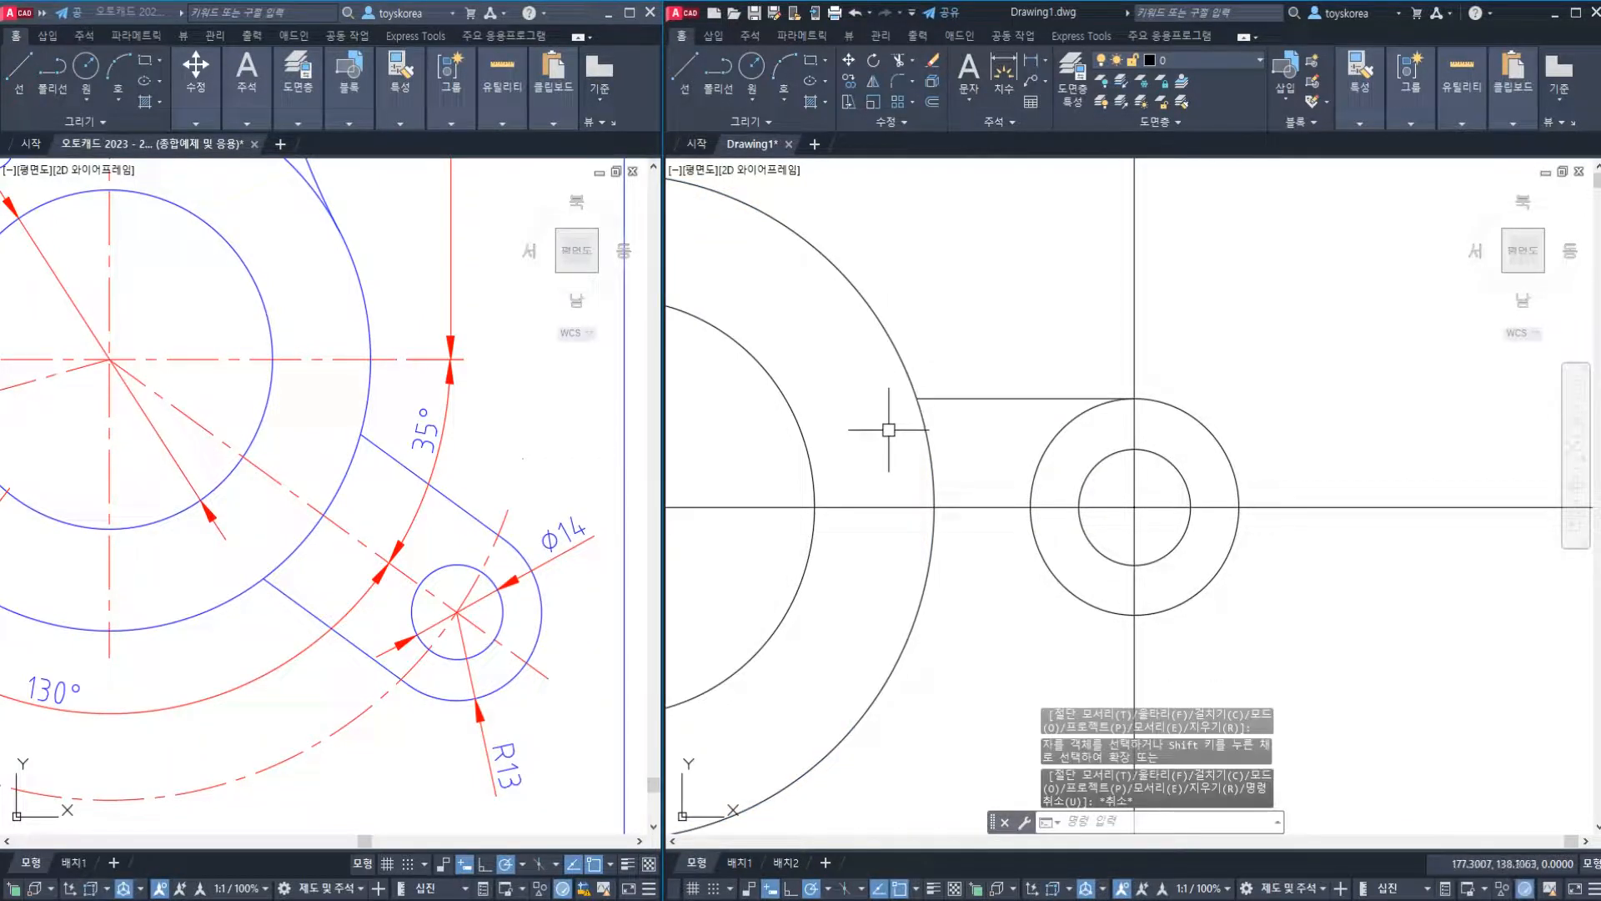
click(975, 401)
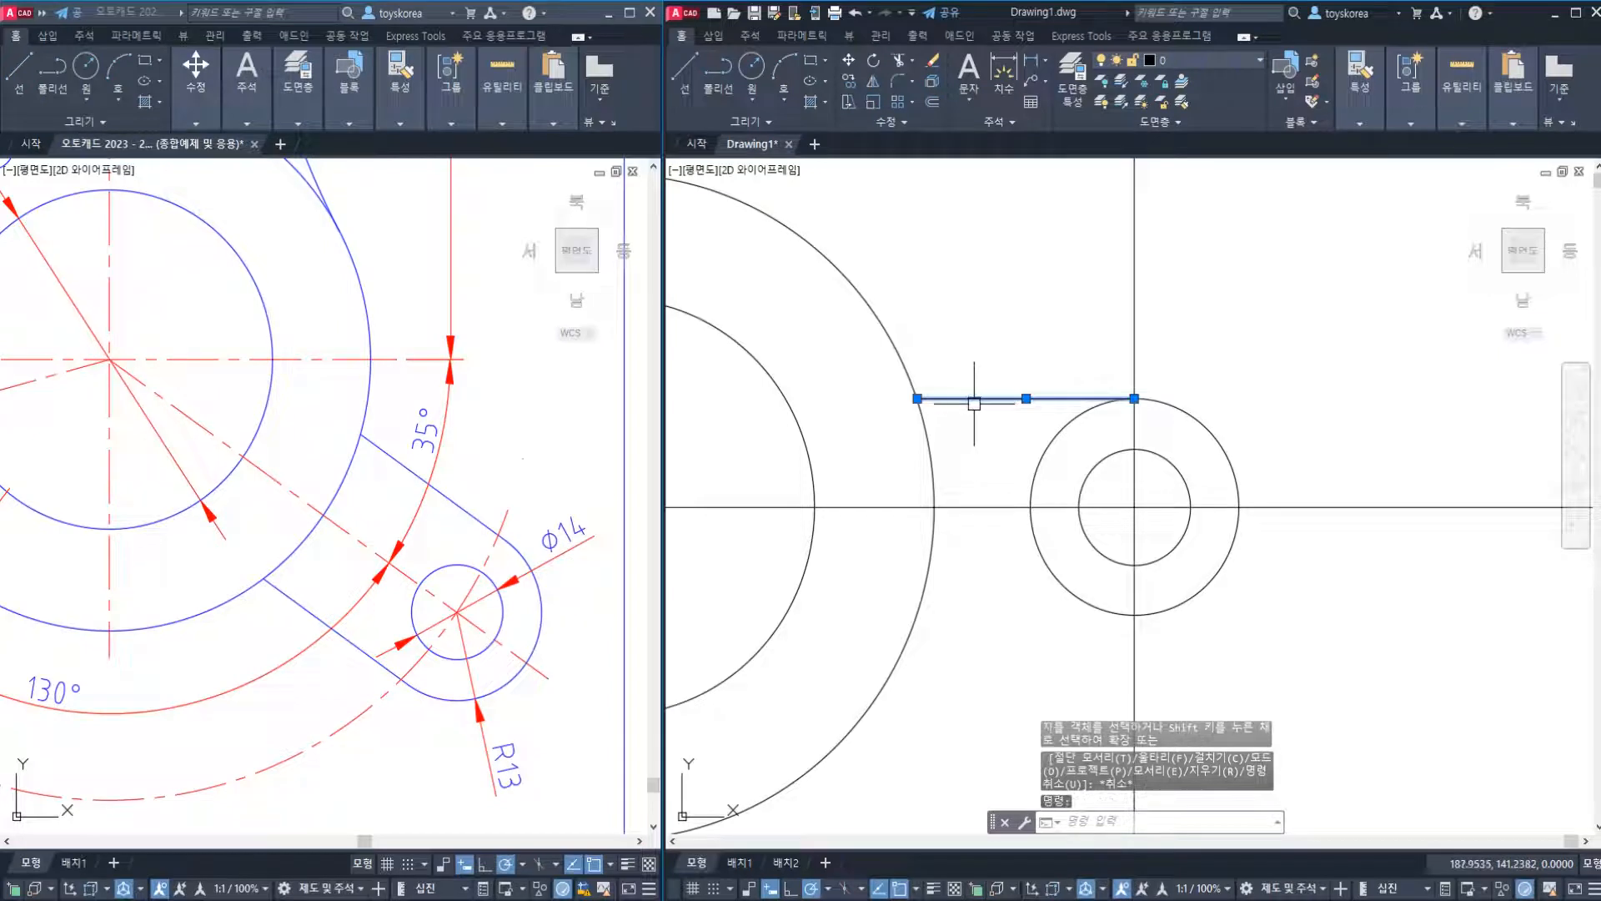
key(Escape)
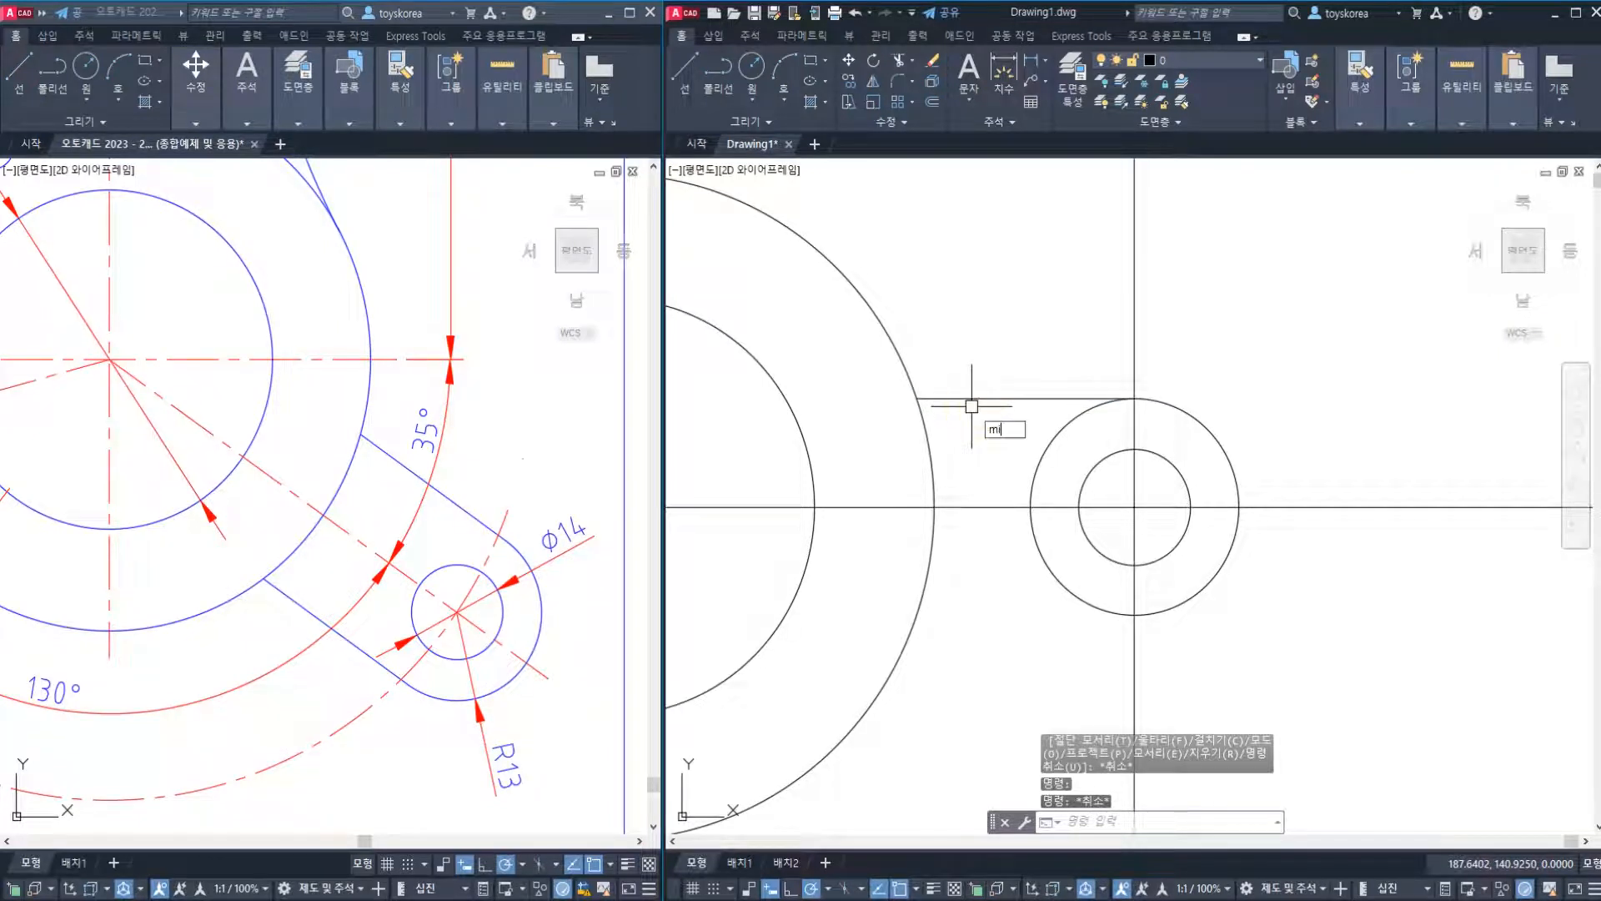
Mirror the upper tangent line about the horizontal centreline, keeping the original line.
key(Escape)
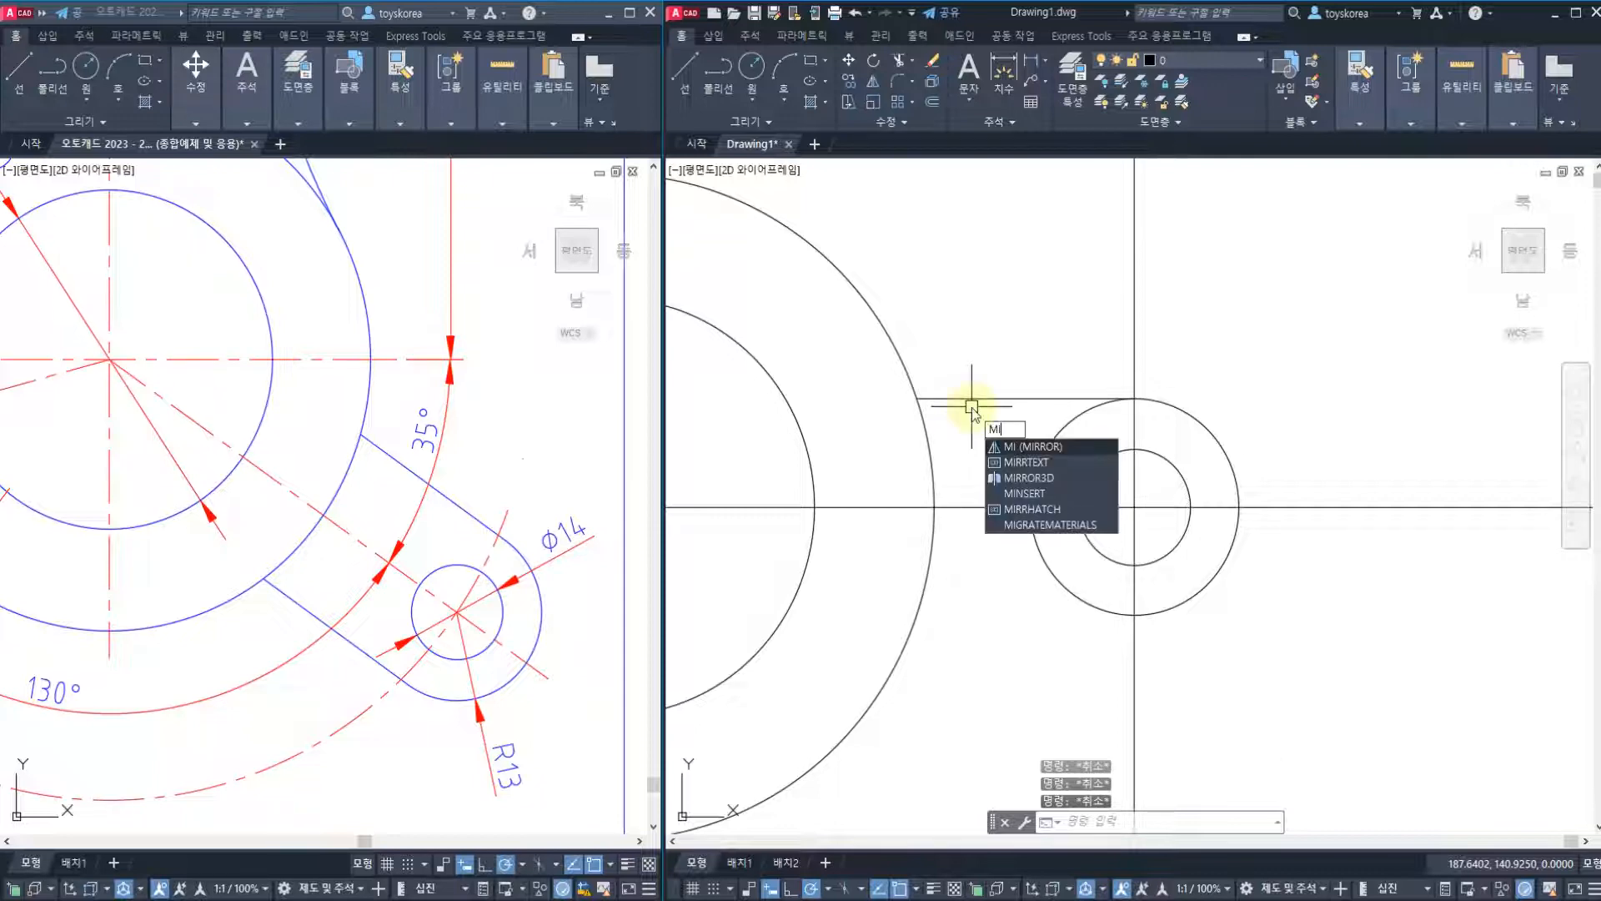
key(Return)
click(974, 396)
key(Return)
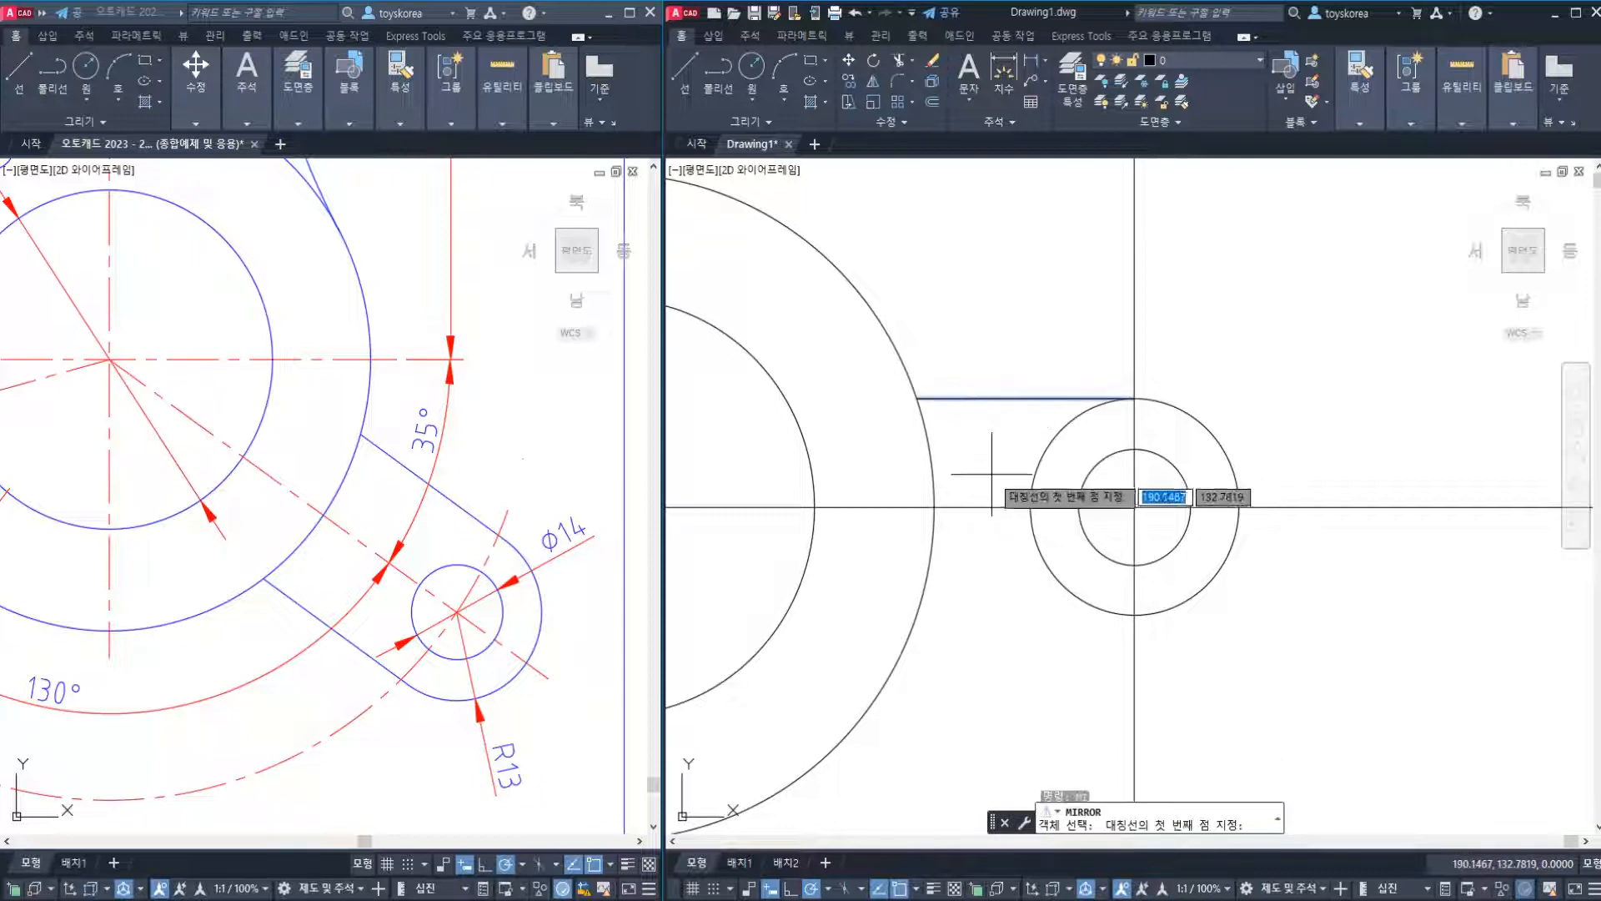
click(1031, 507)
click(1025, 511)
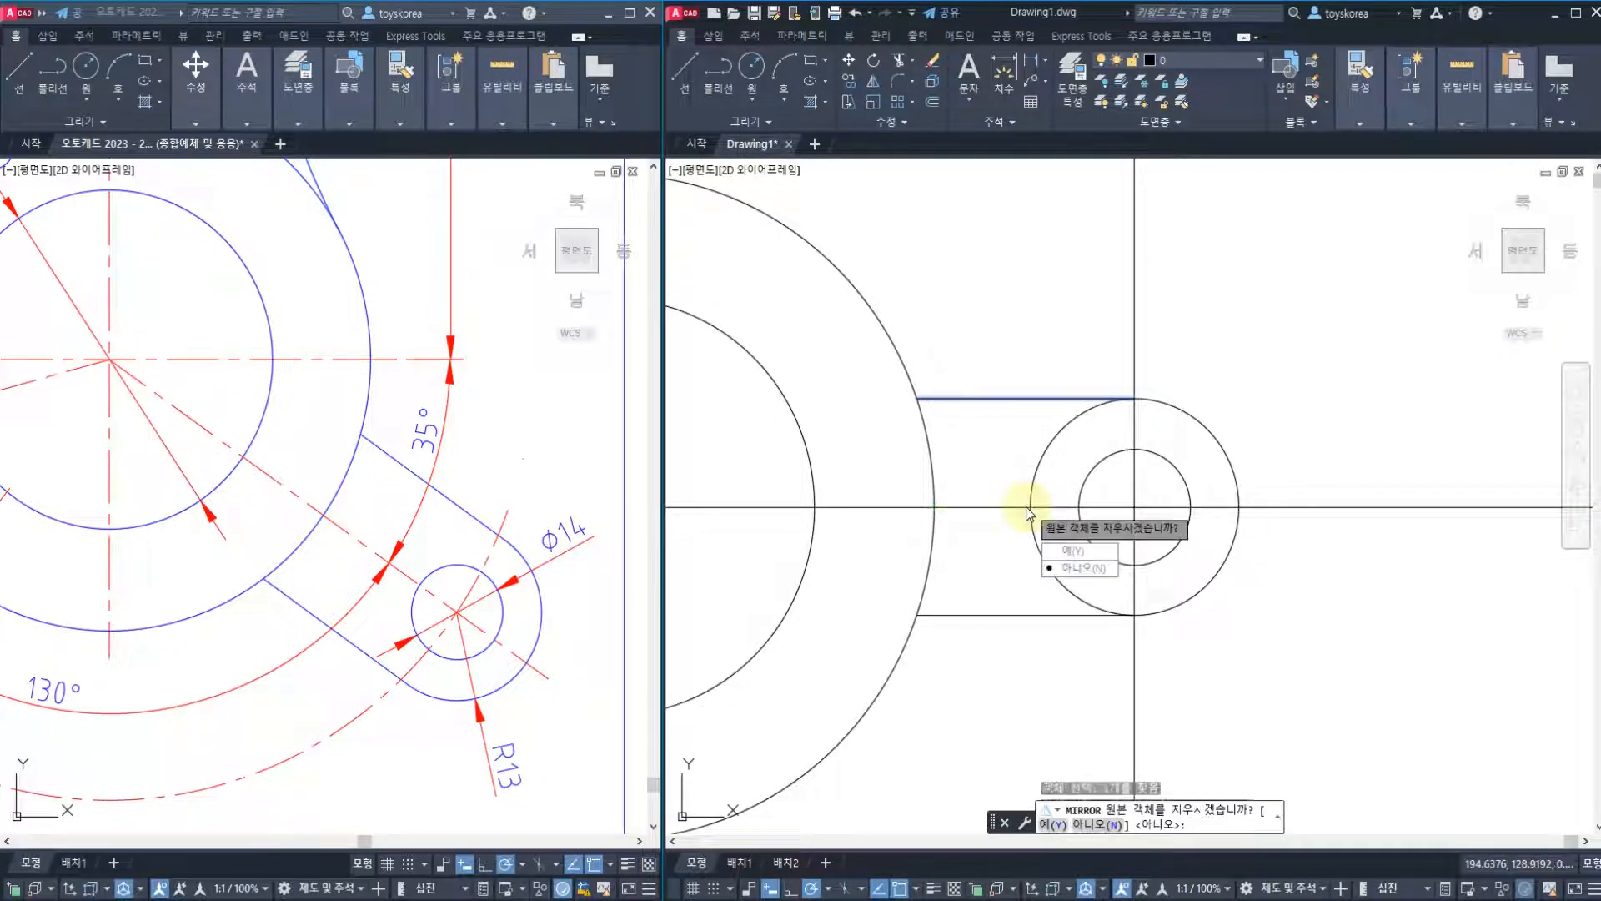
key(Return)
click(1010, 616)
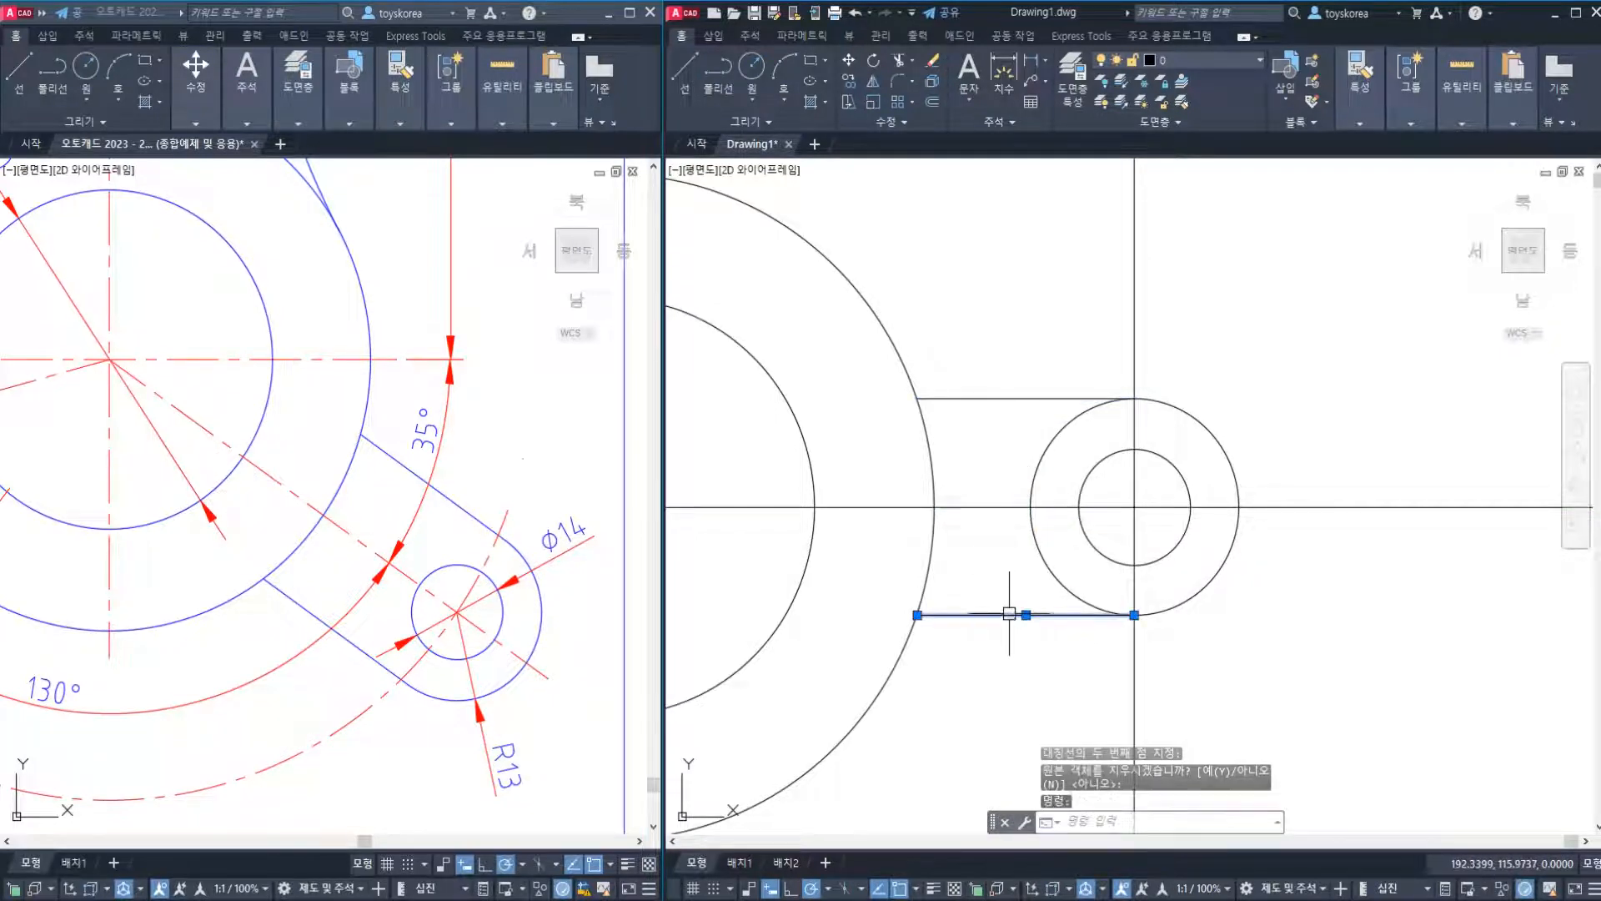
click(995, 399)
key(Escape)
Trim the inner half of the small outer circle, using the two tangent lines as cutting edges.
scroll(997, 437, down, 2)
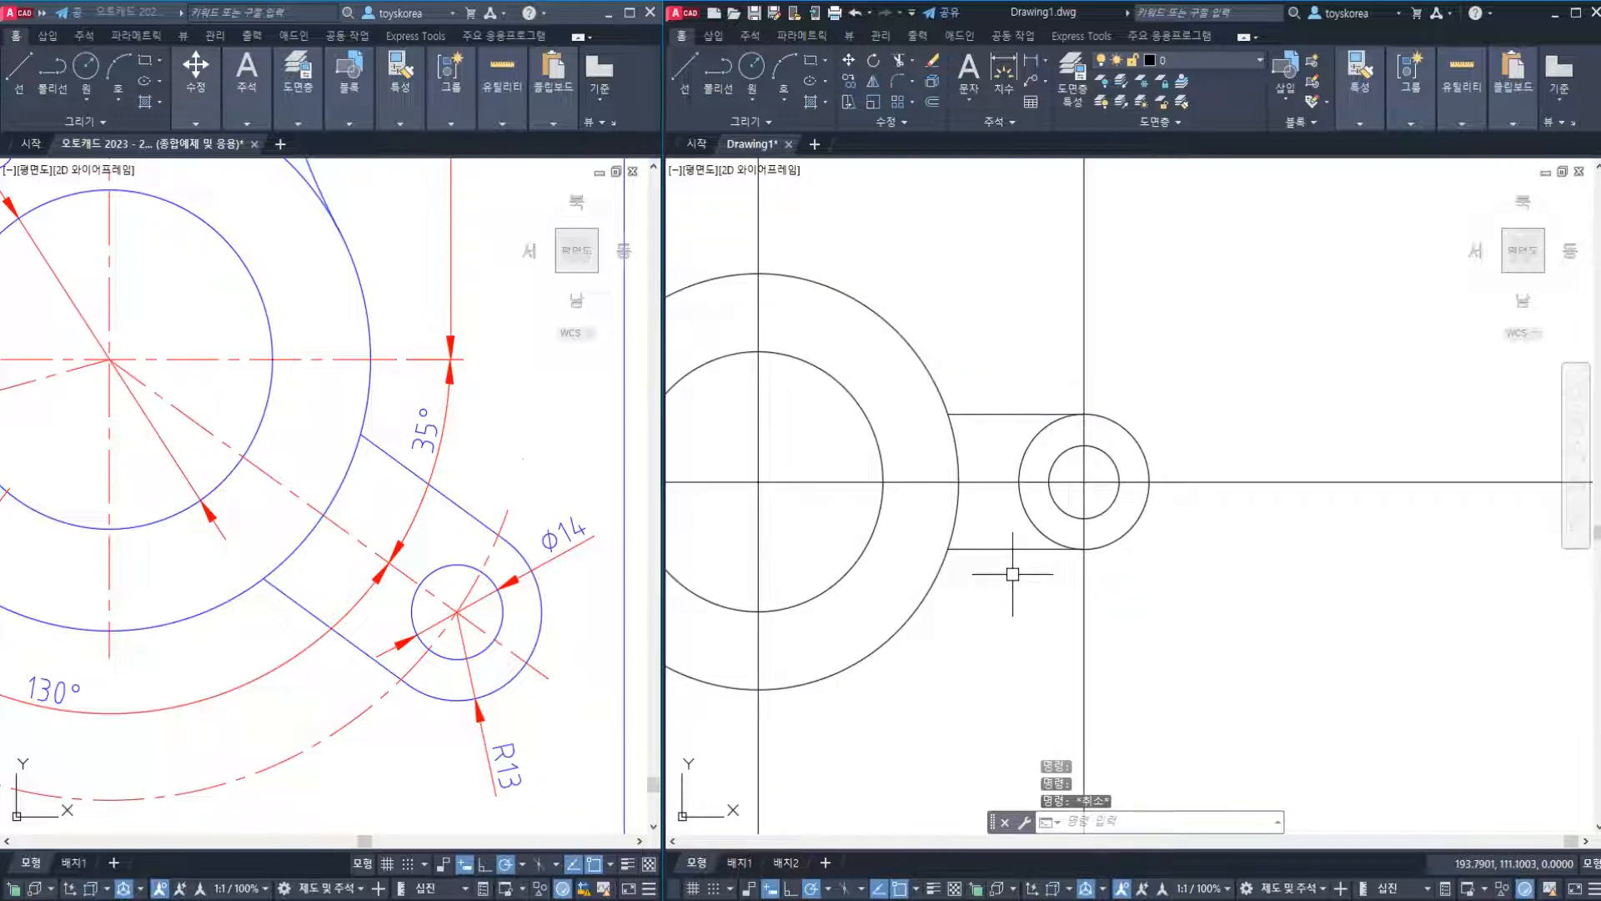
text(tr)
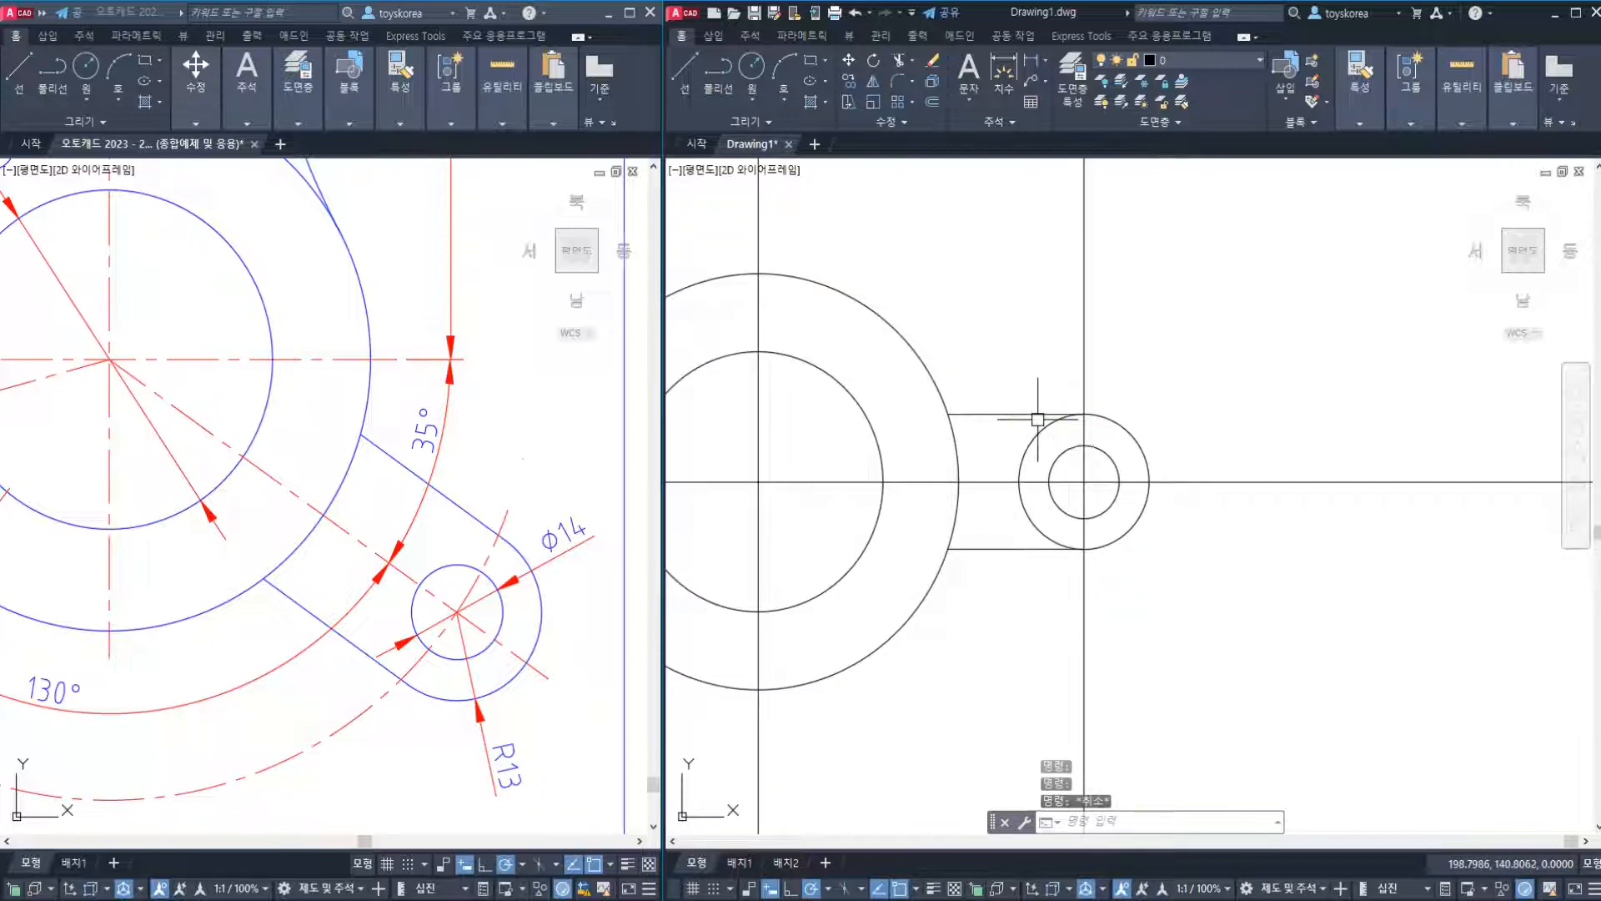
key(Return)
click(1018, 418)
click(1006, 546)
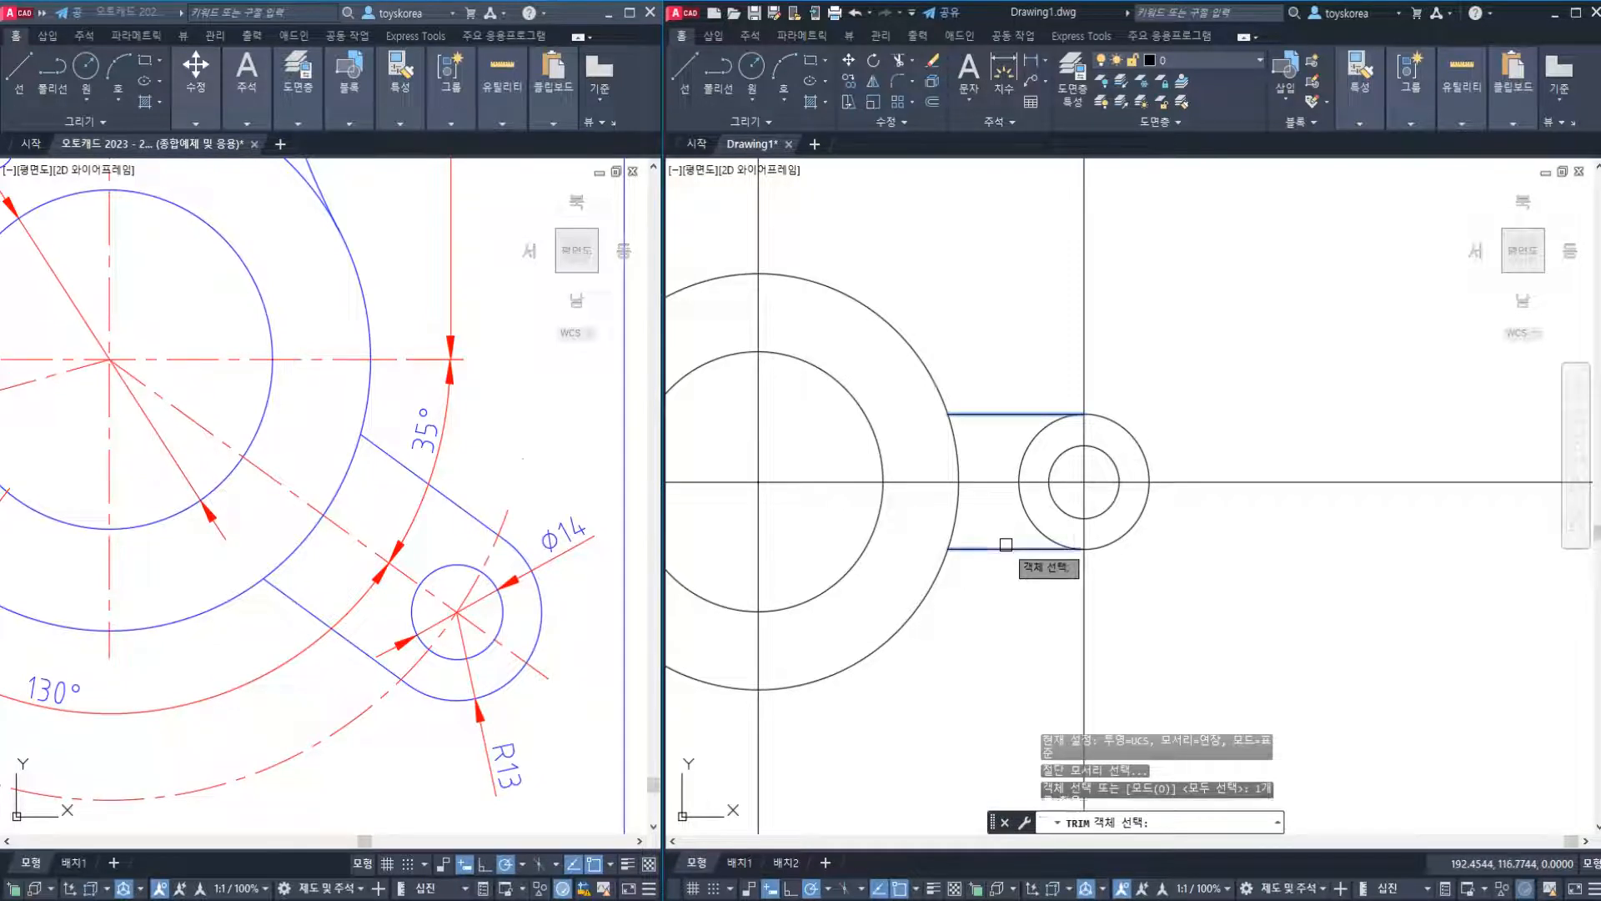
key(Return)
key(Escape)
scroll(1025, 431, down, 2)
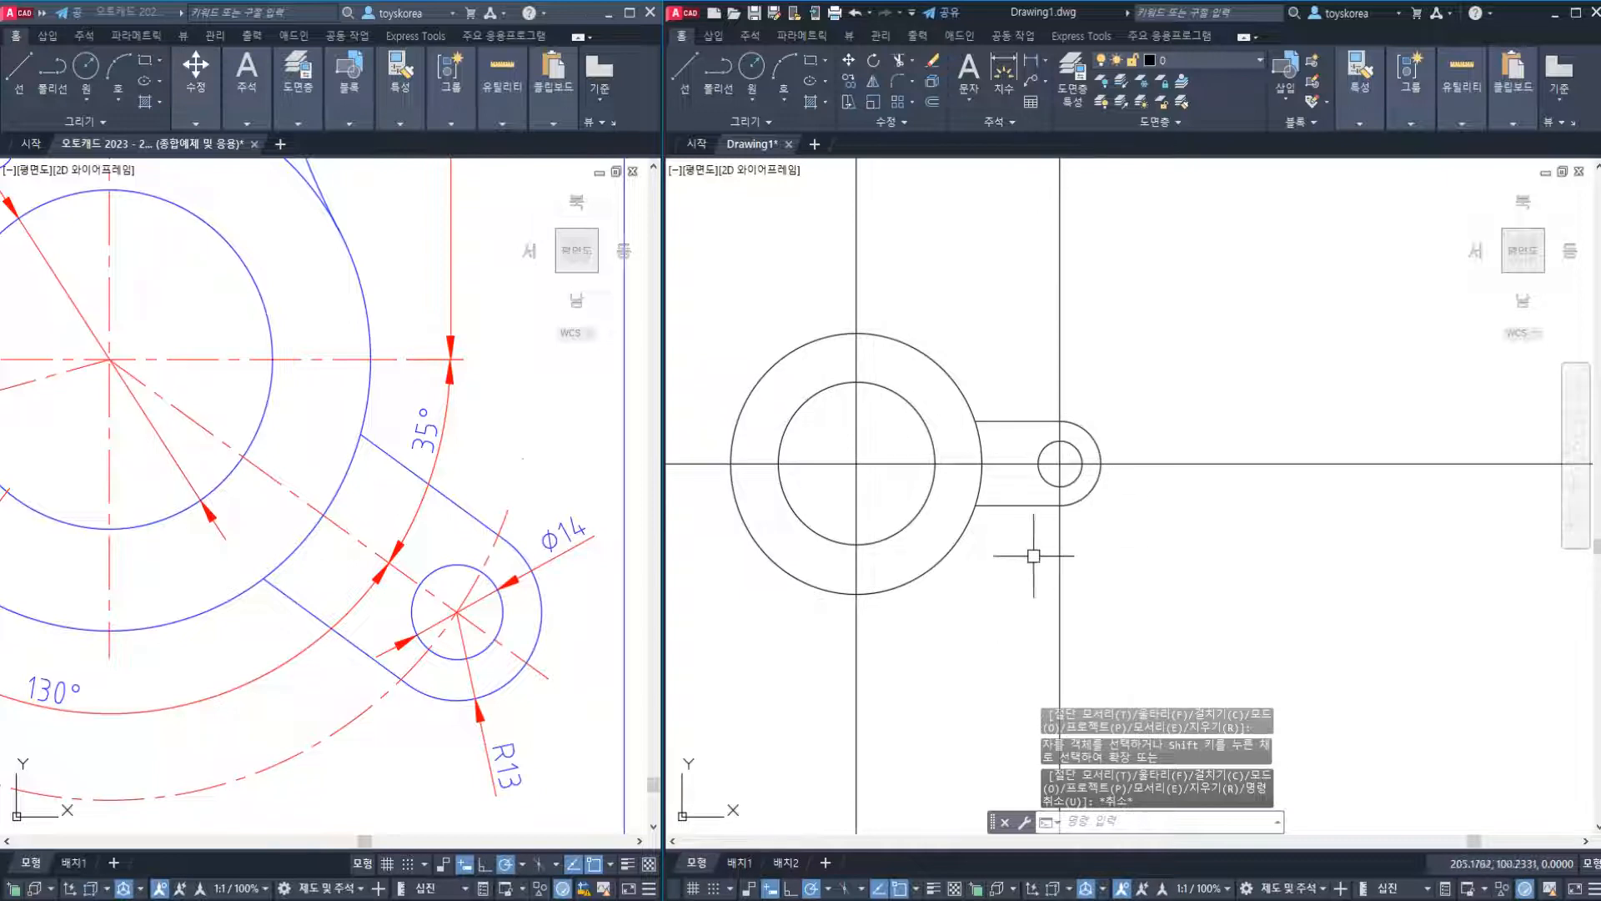
Rotate the arm's two tangent lines, end arc and small hole by -35° about the large circles' centre.
scroll(1029, 477, down, 2)
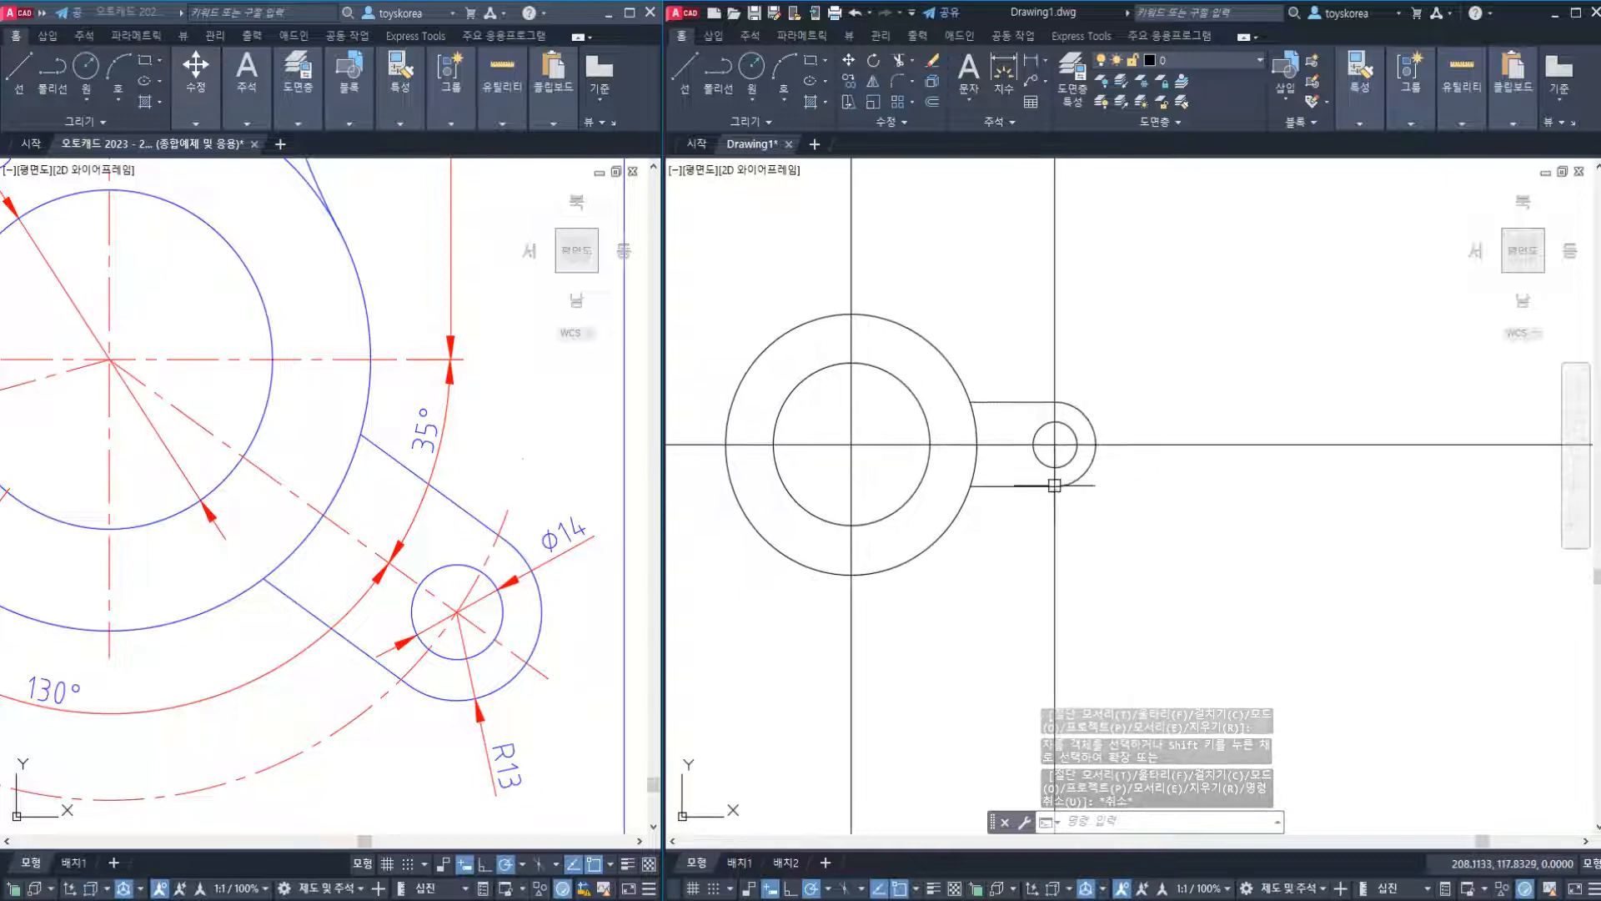
scroll(955, 500, up, 2)
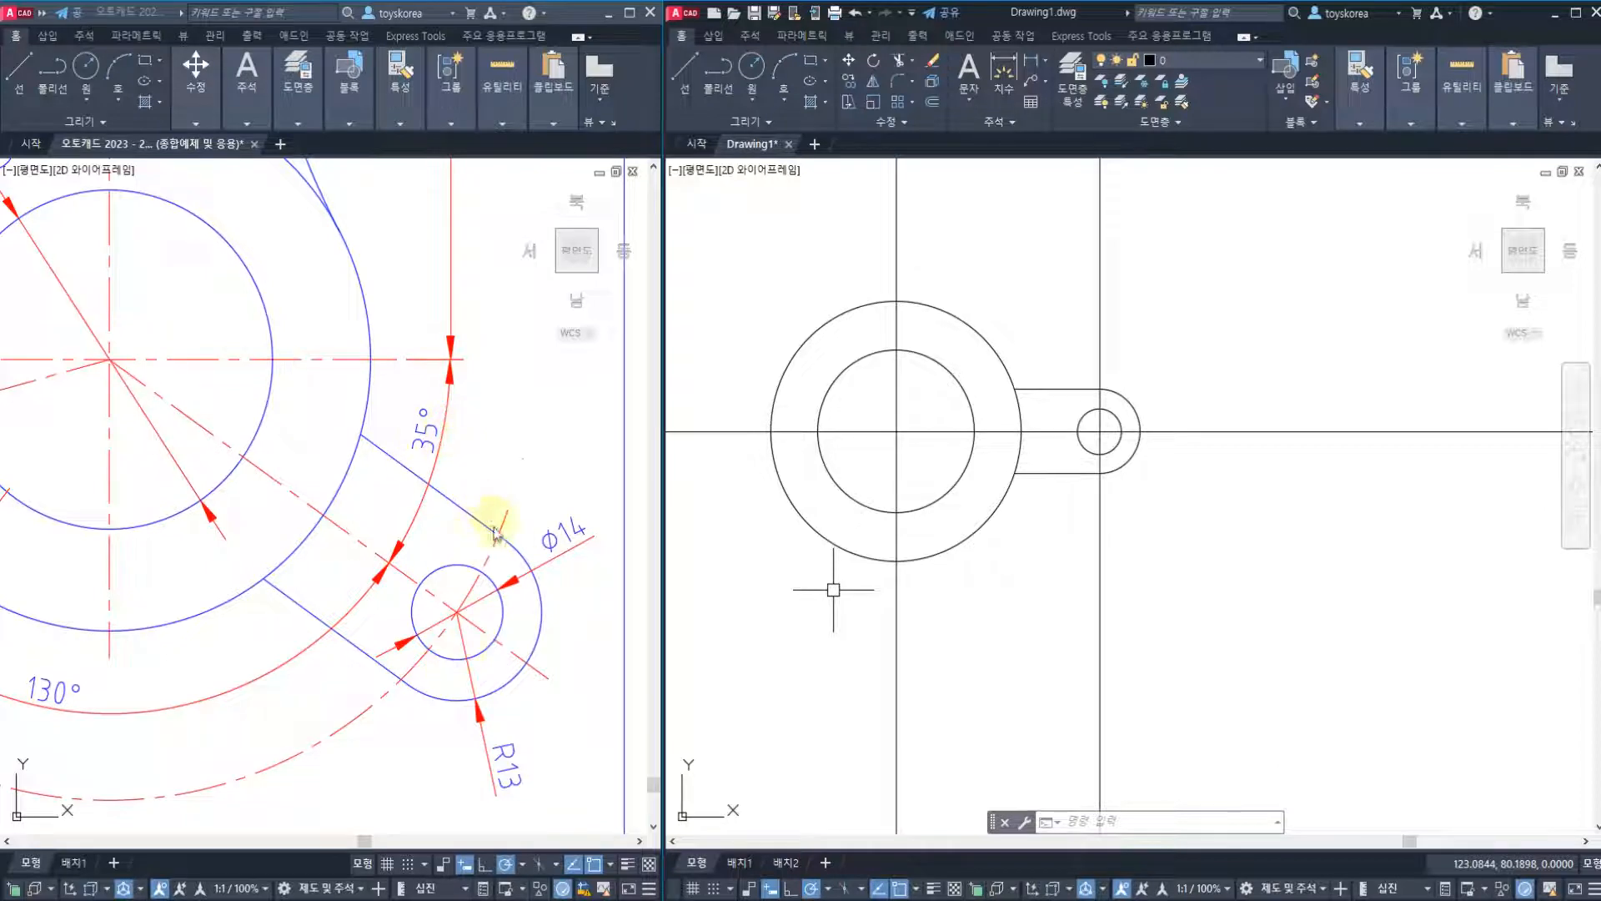
key(Escape)
middle_drag(1224, 515, 1166, 531)
text(o)
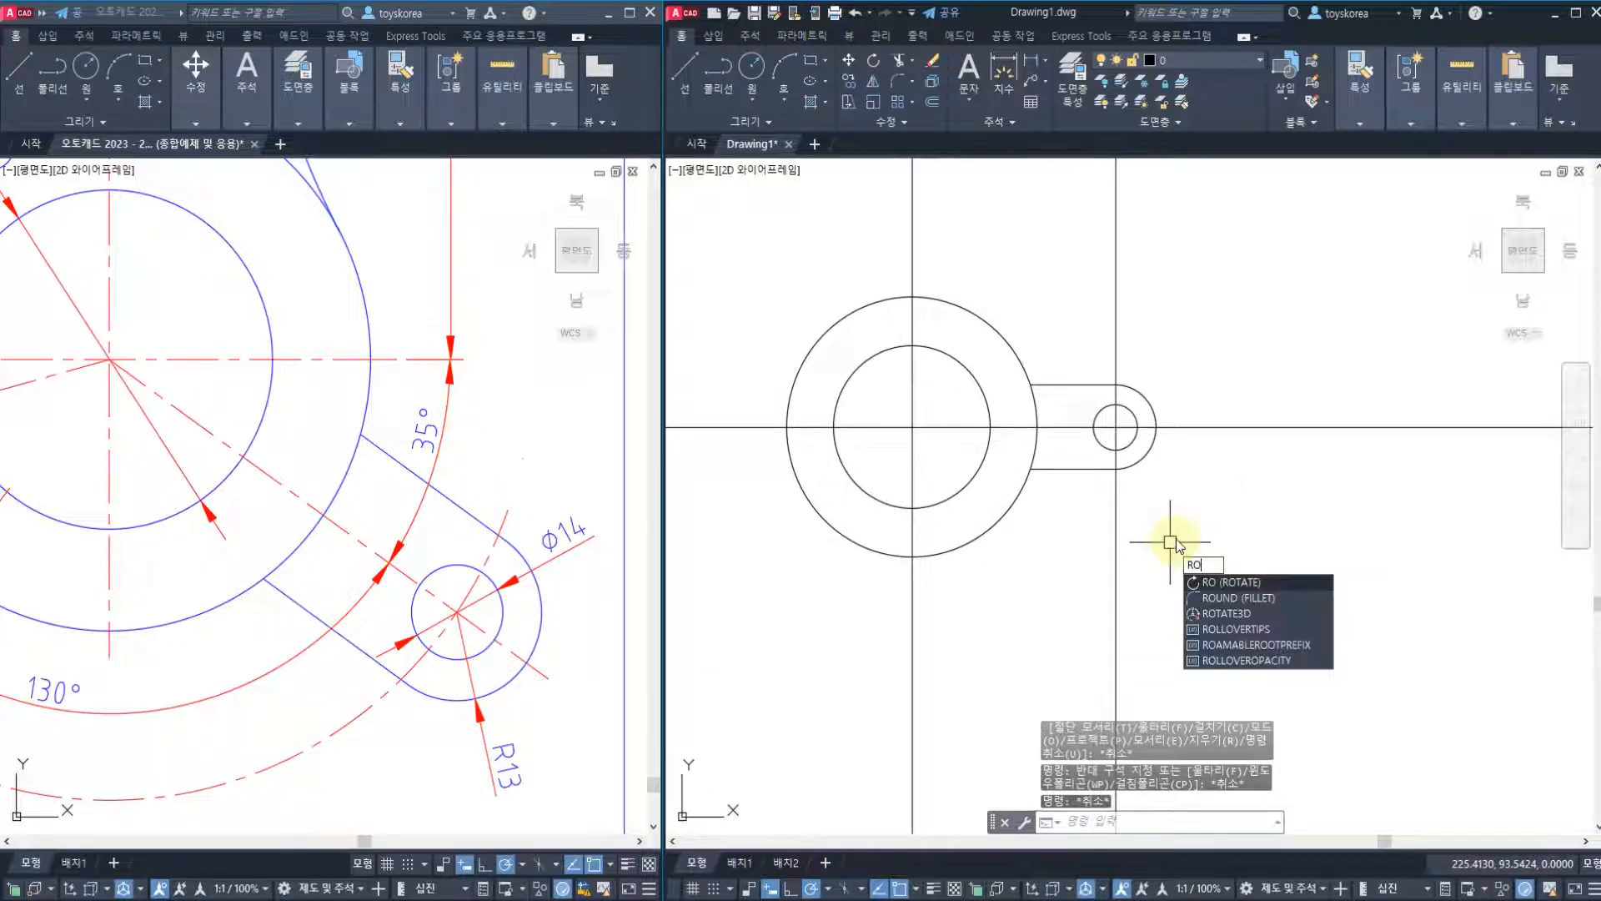
key(Return)
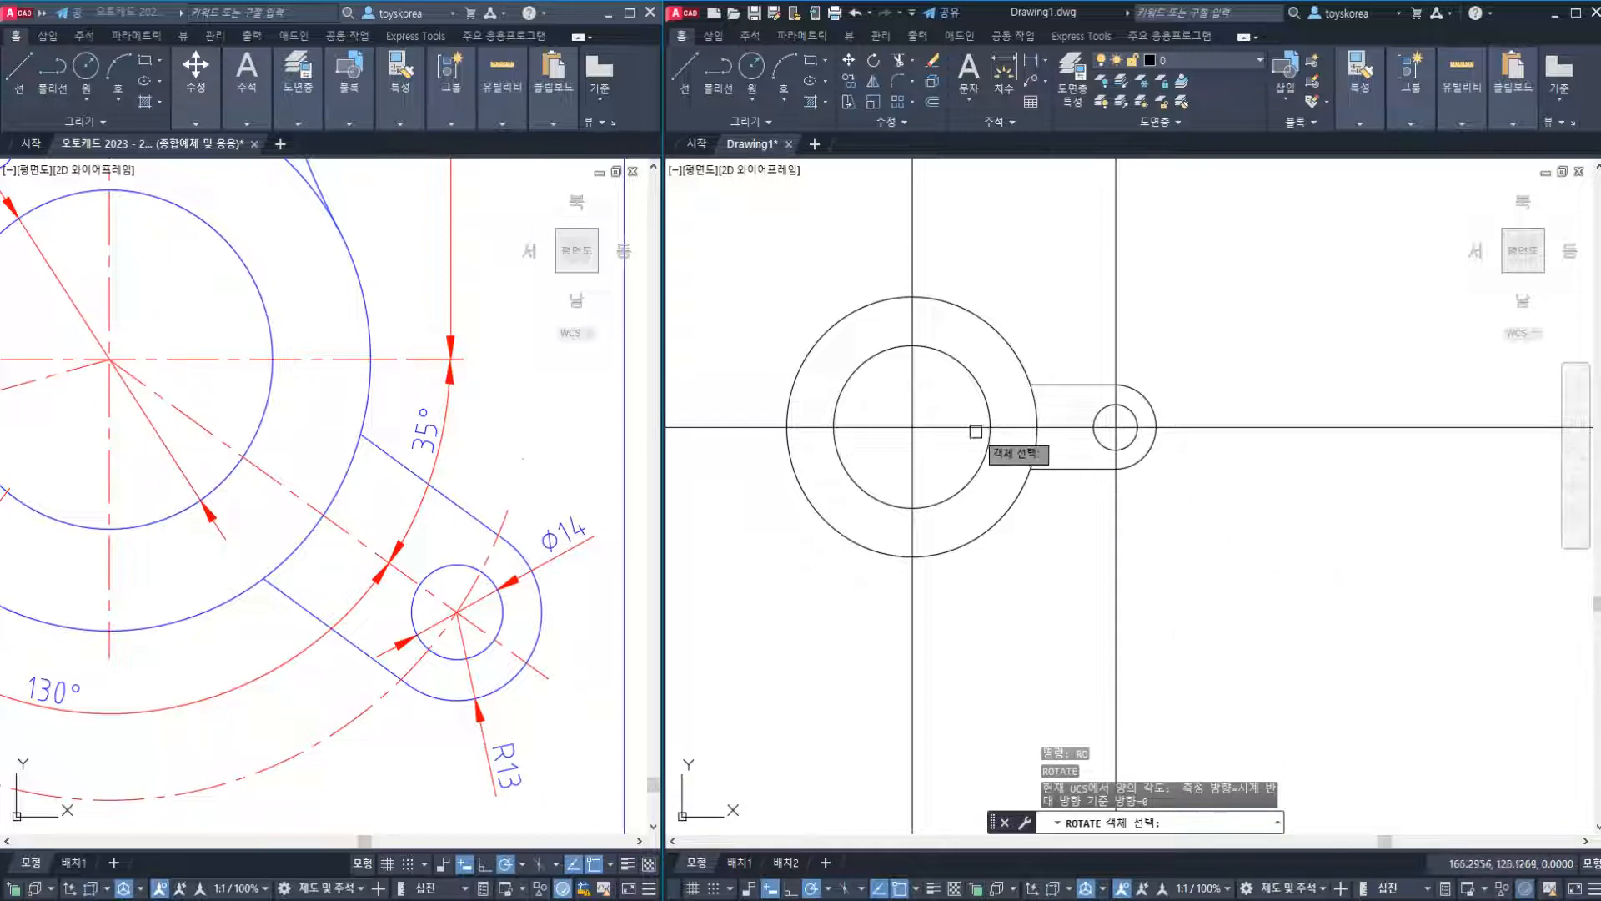
scroll(987, 374, up, 2)
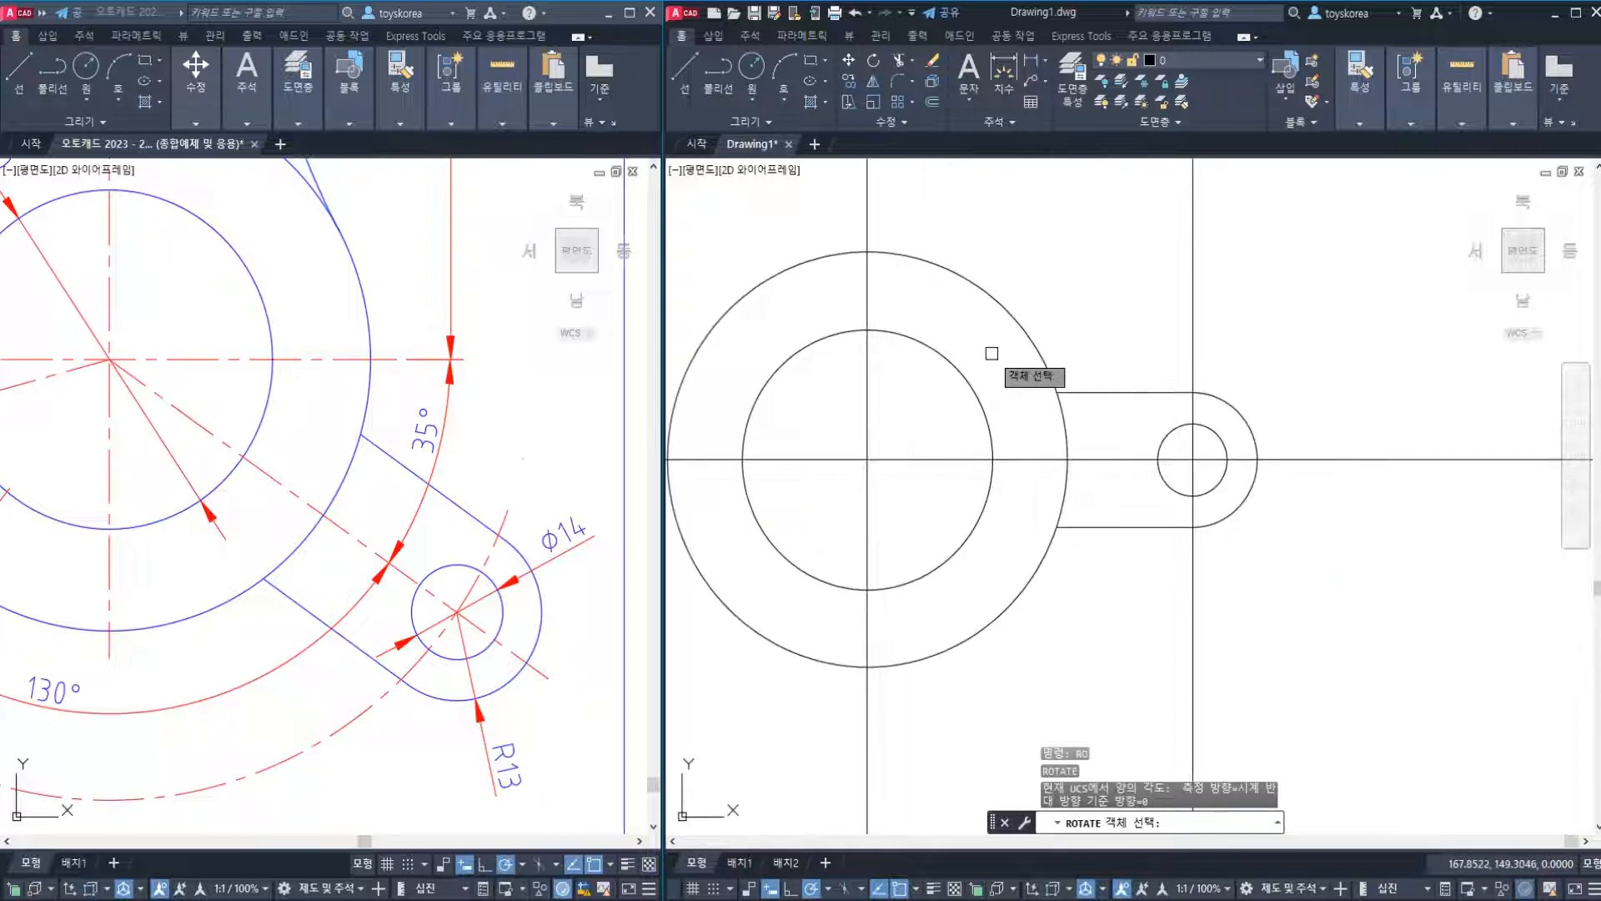
click(1344, 587)
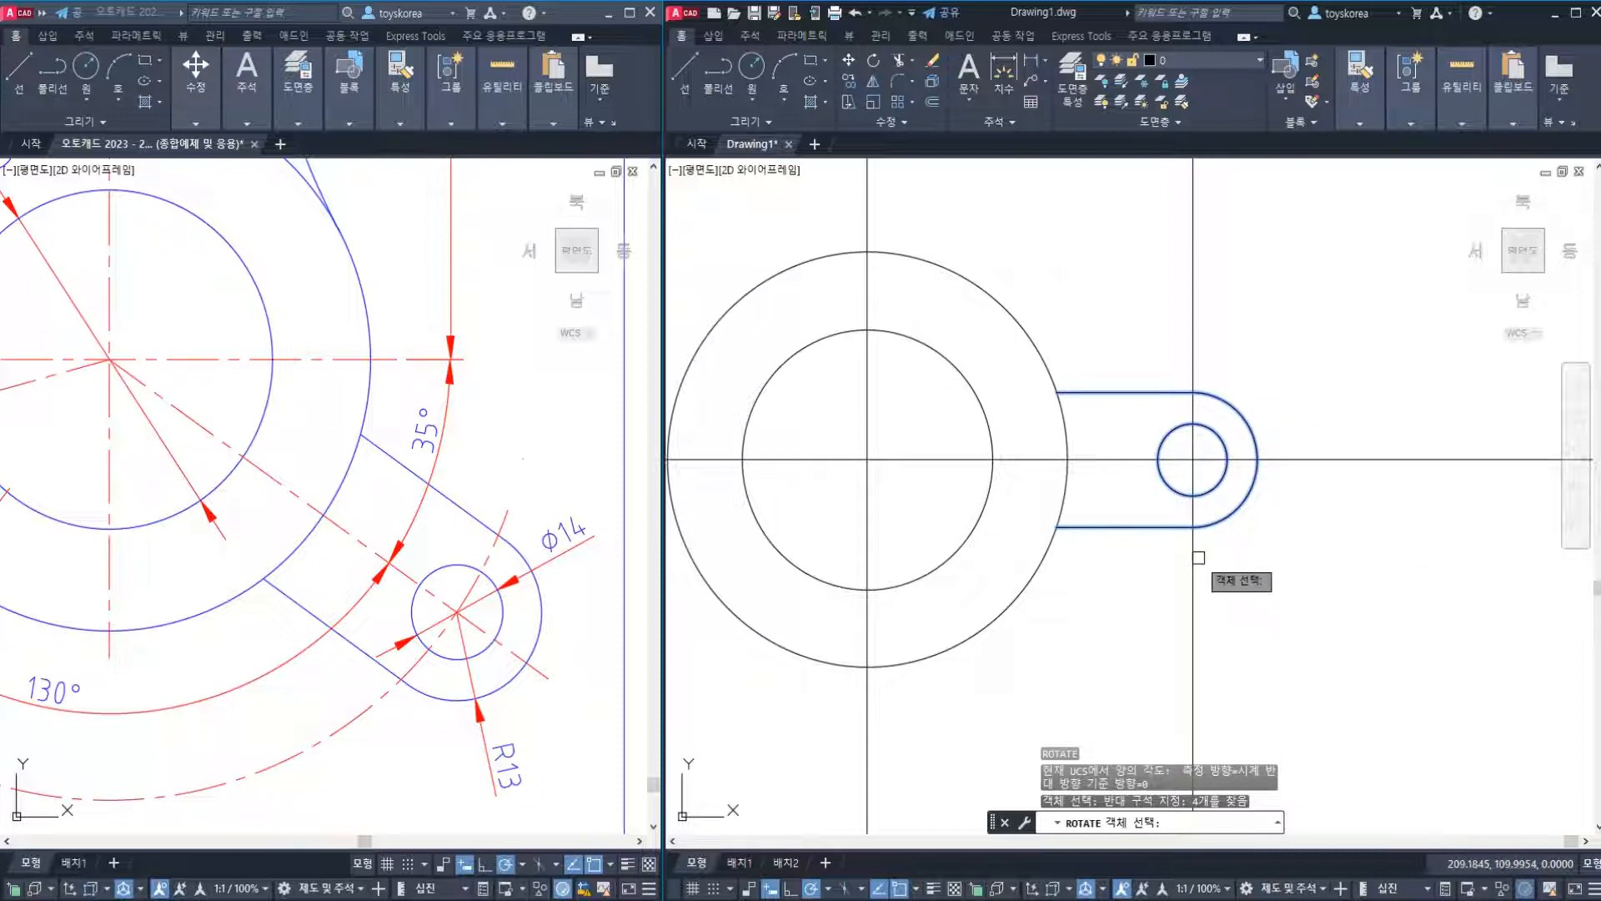
key(Return)
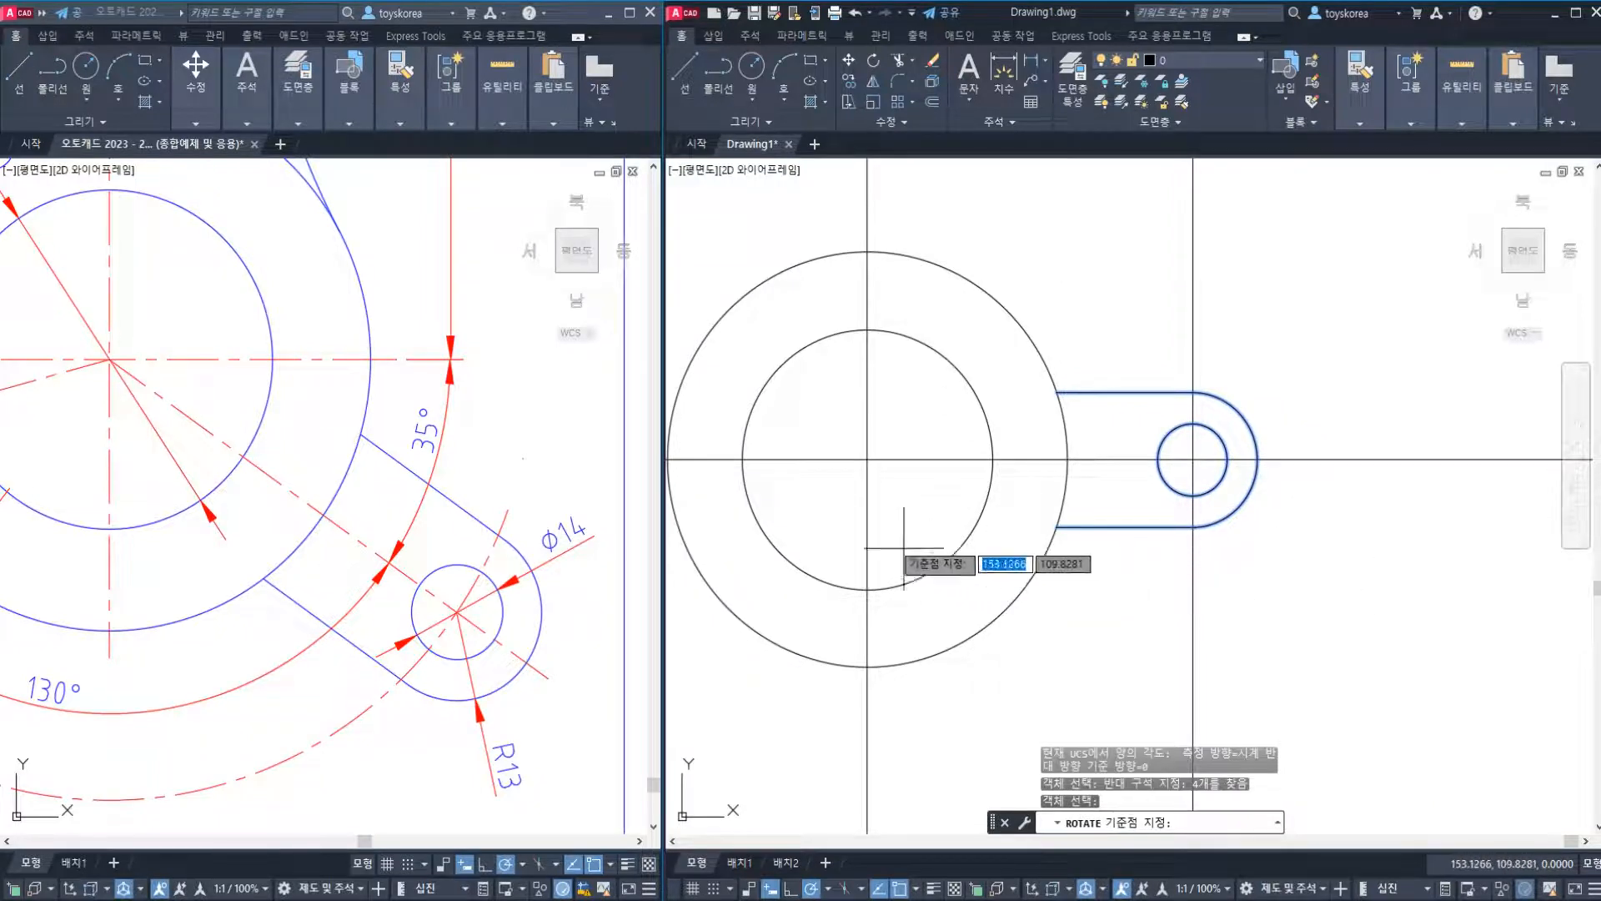
click(867, 459)
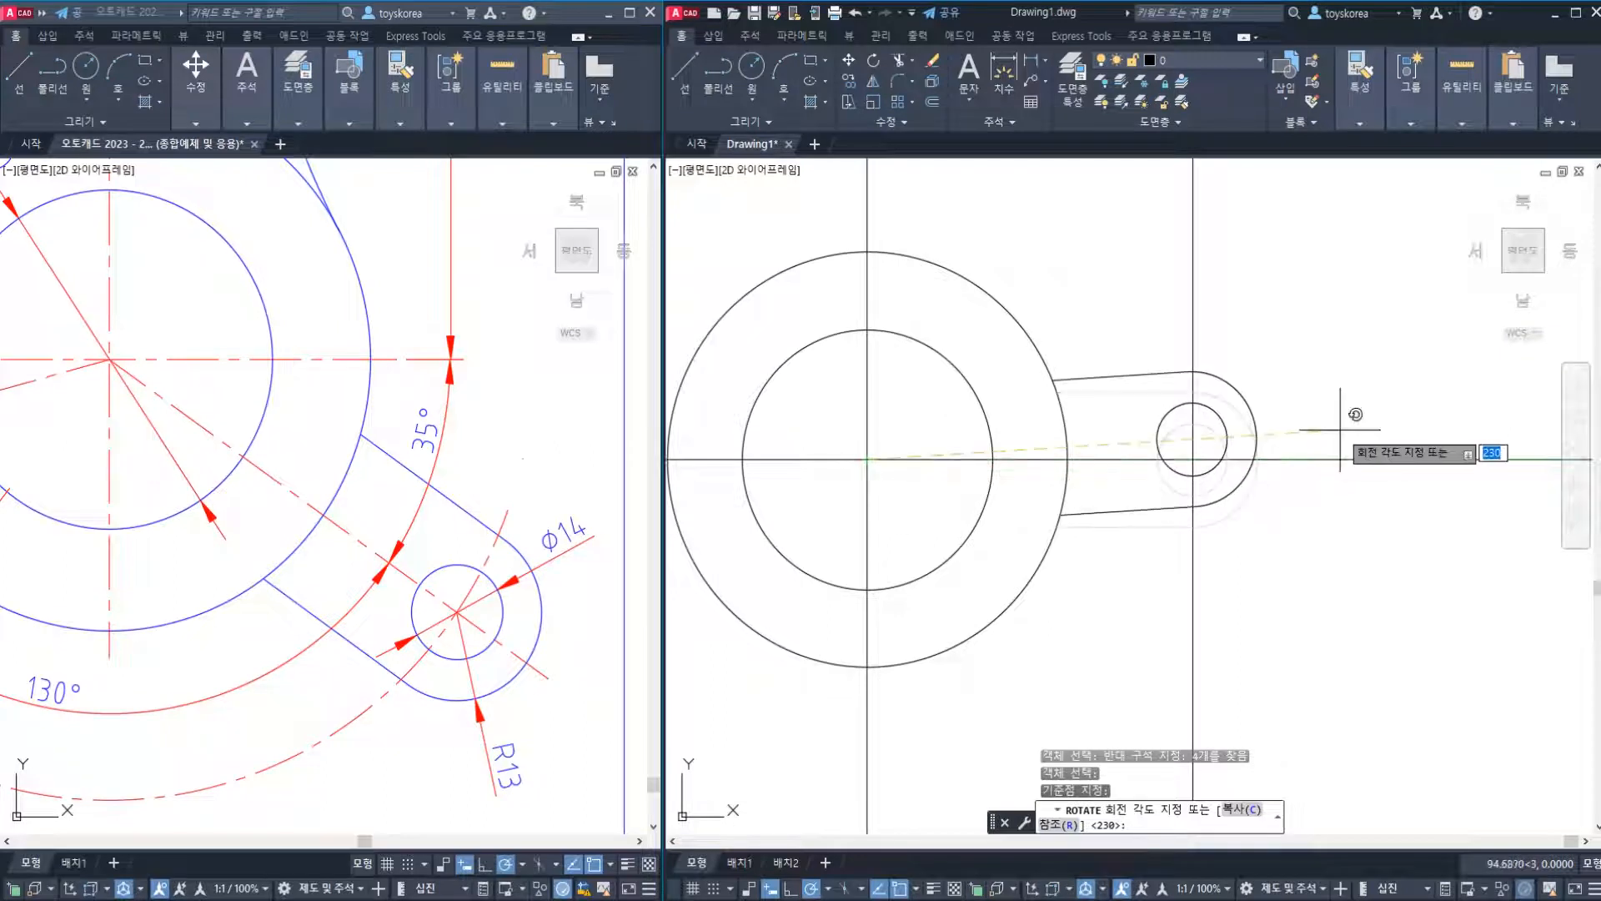
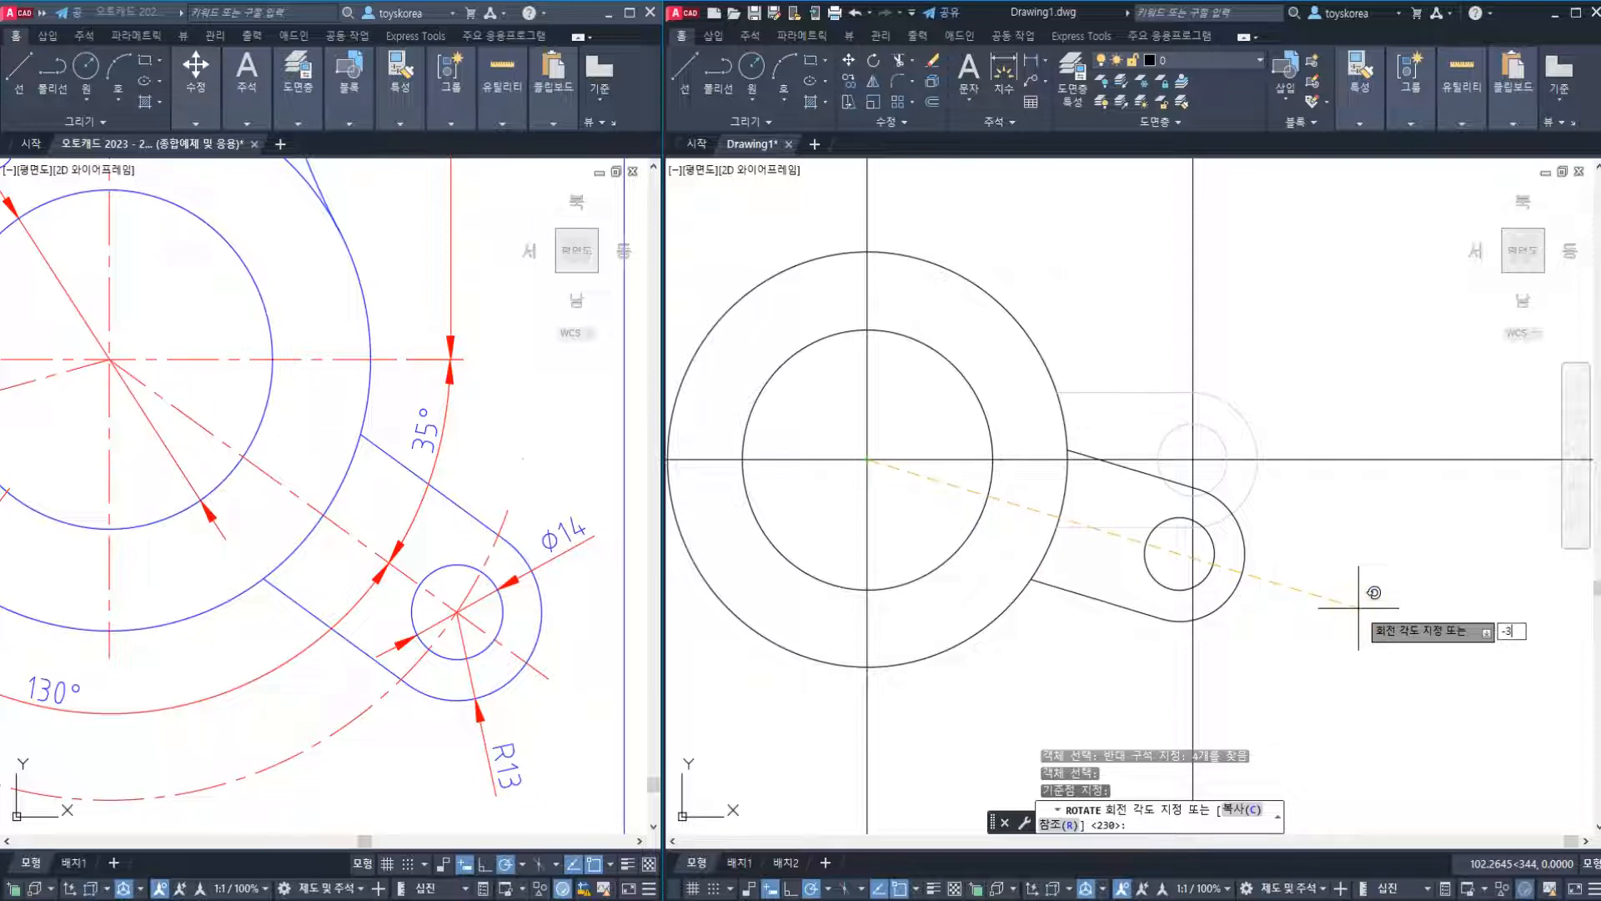
key(Return)
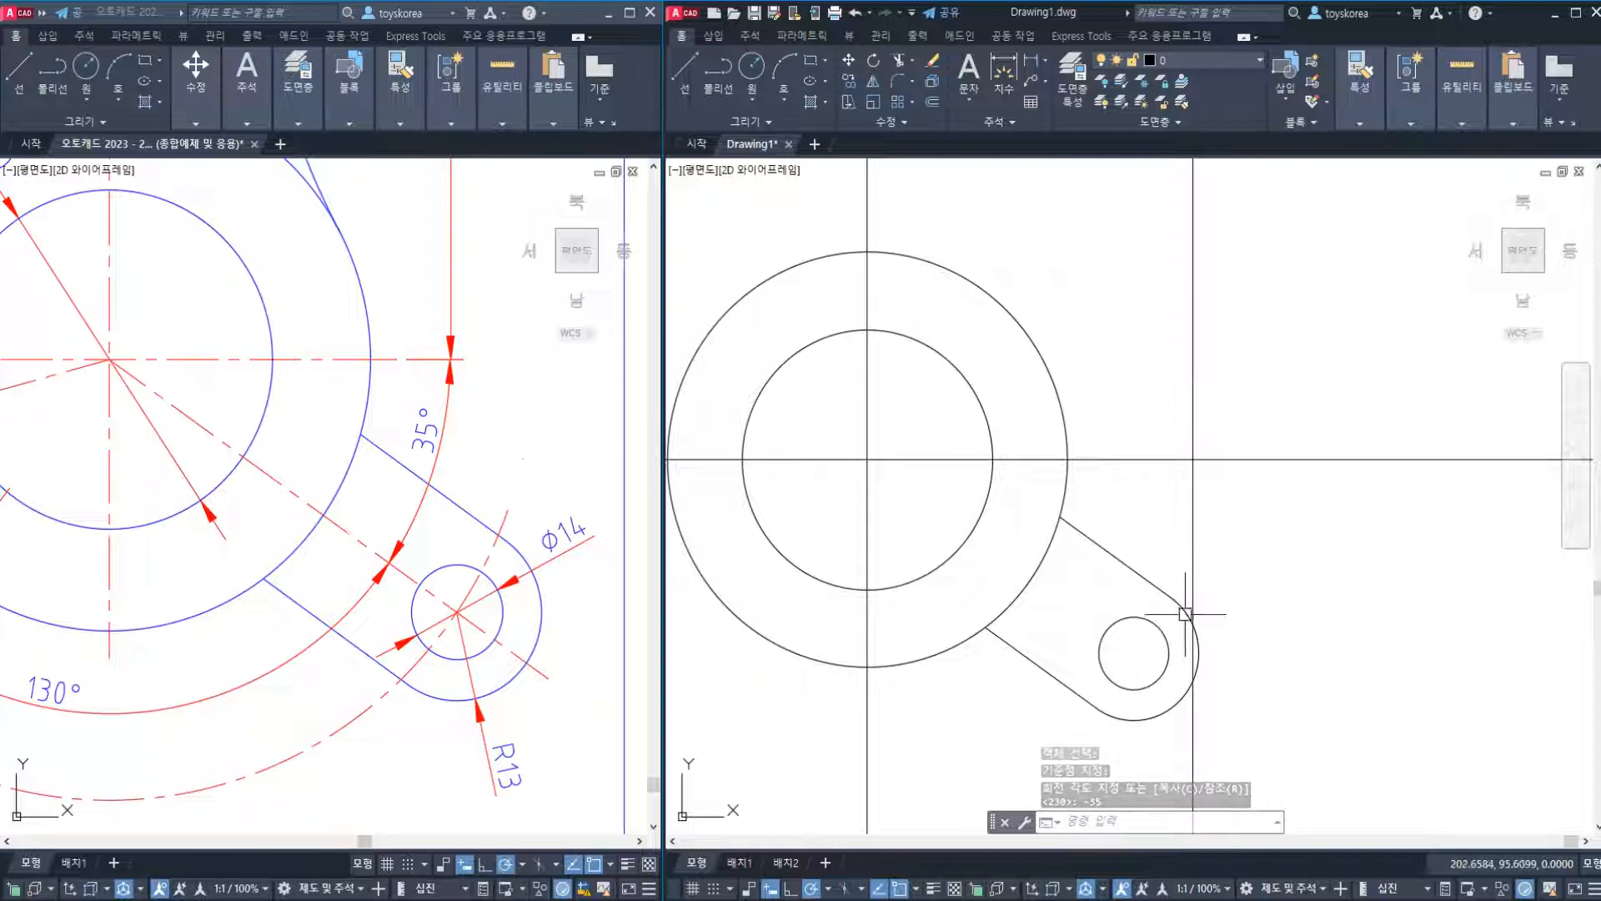
Undo the arm's rotation.
text(u)
key(Return)
scroll(988, 410, up, 2)
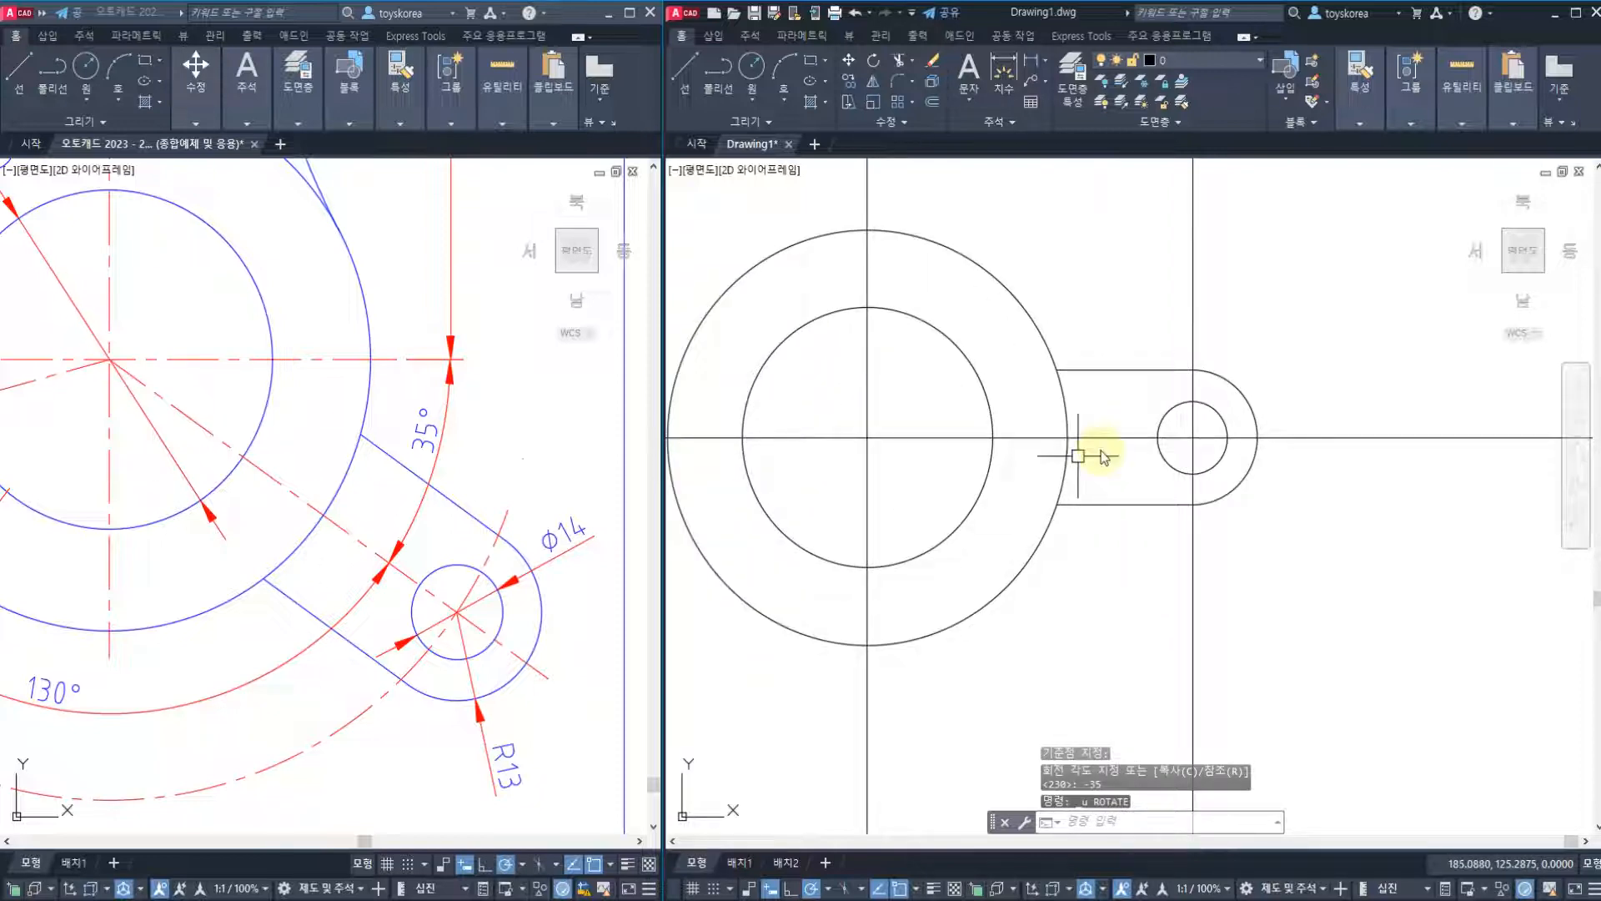
text(ro)
key(Return)
click(997, 337)
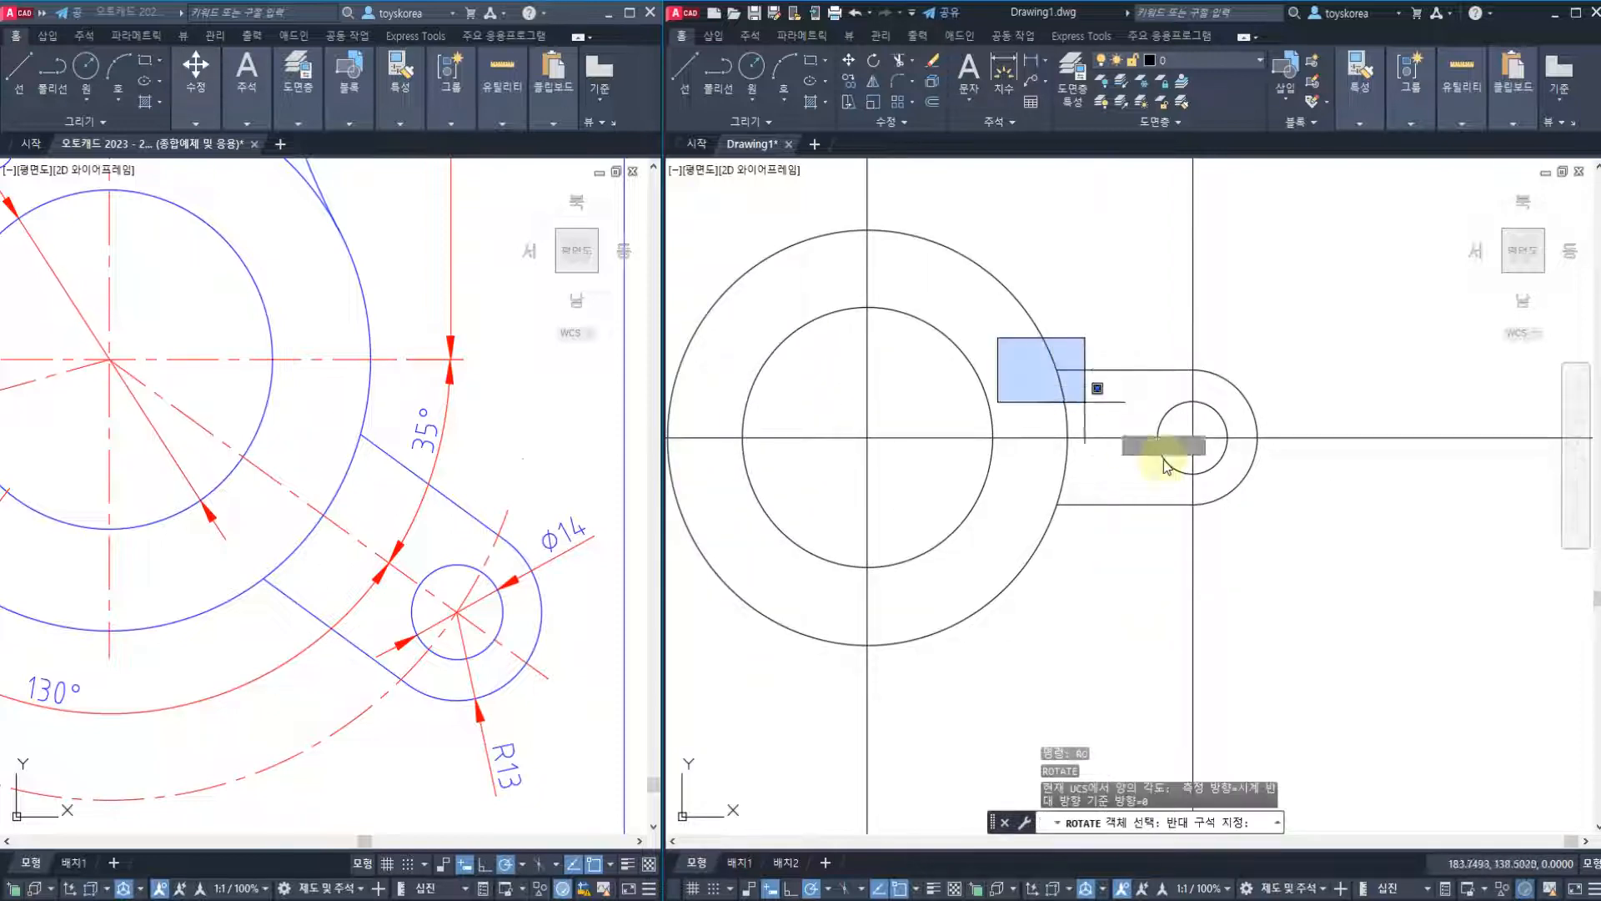
key(Escape)
click(1306, 564)
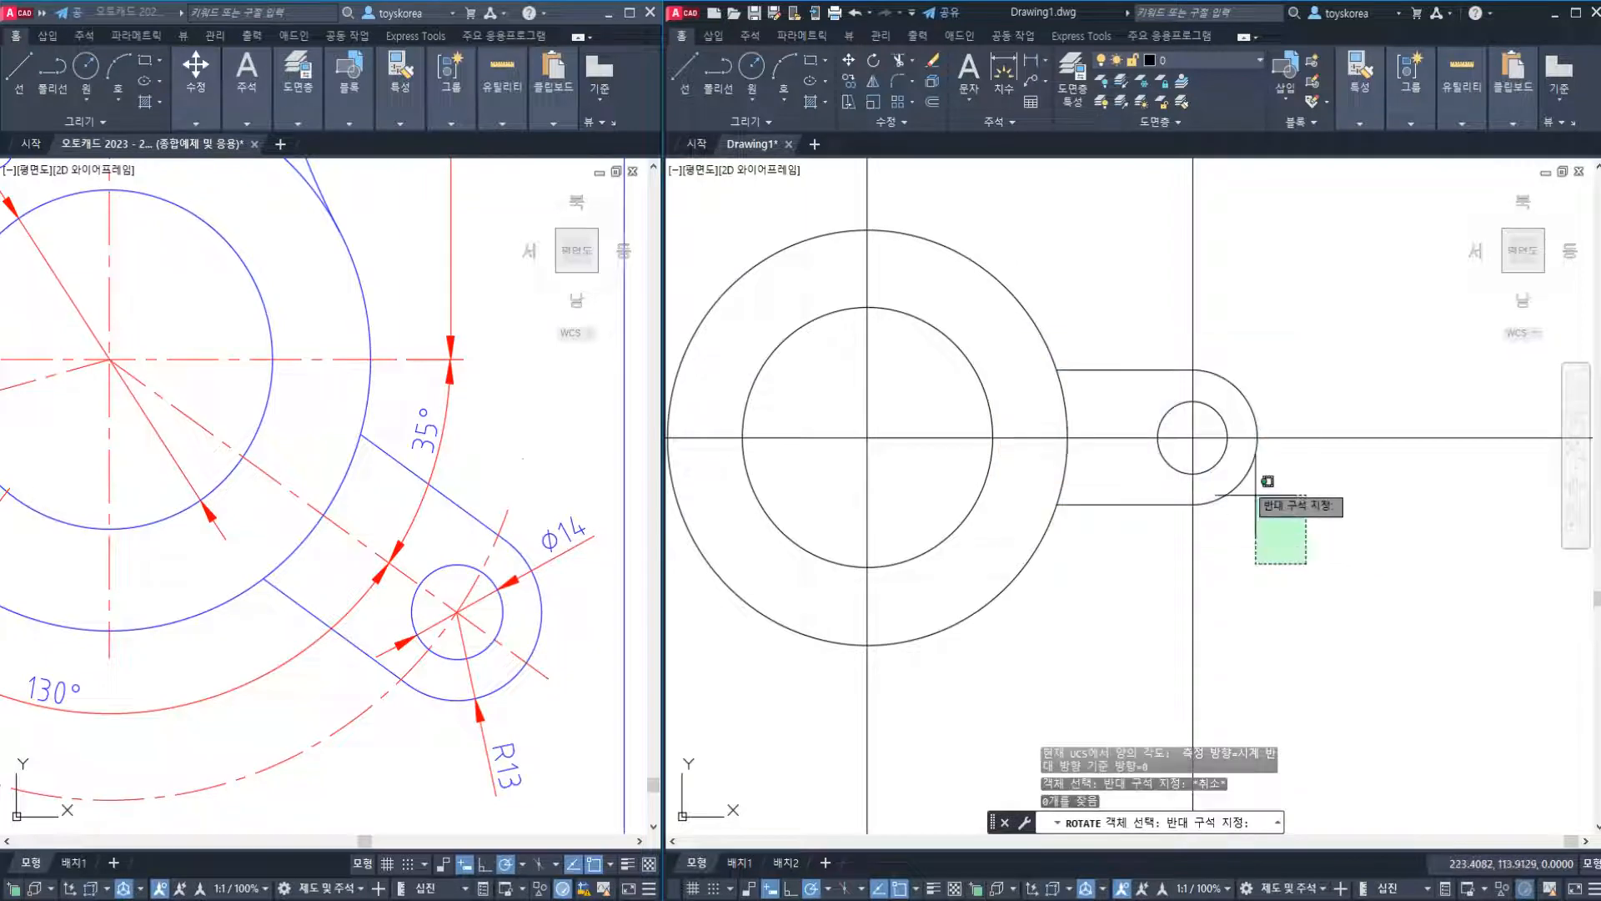
click(1017, 331)
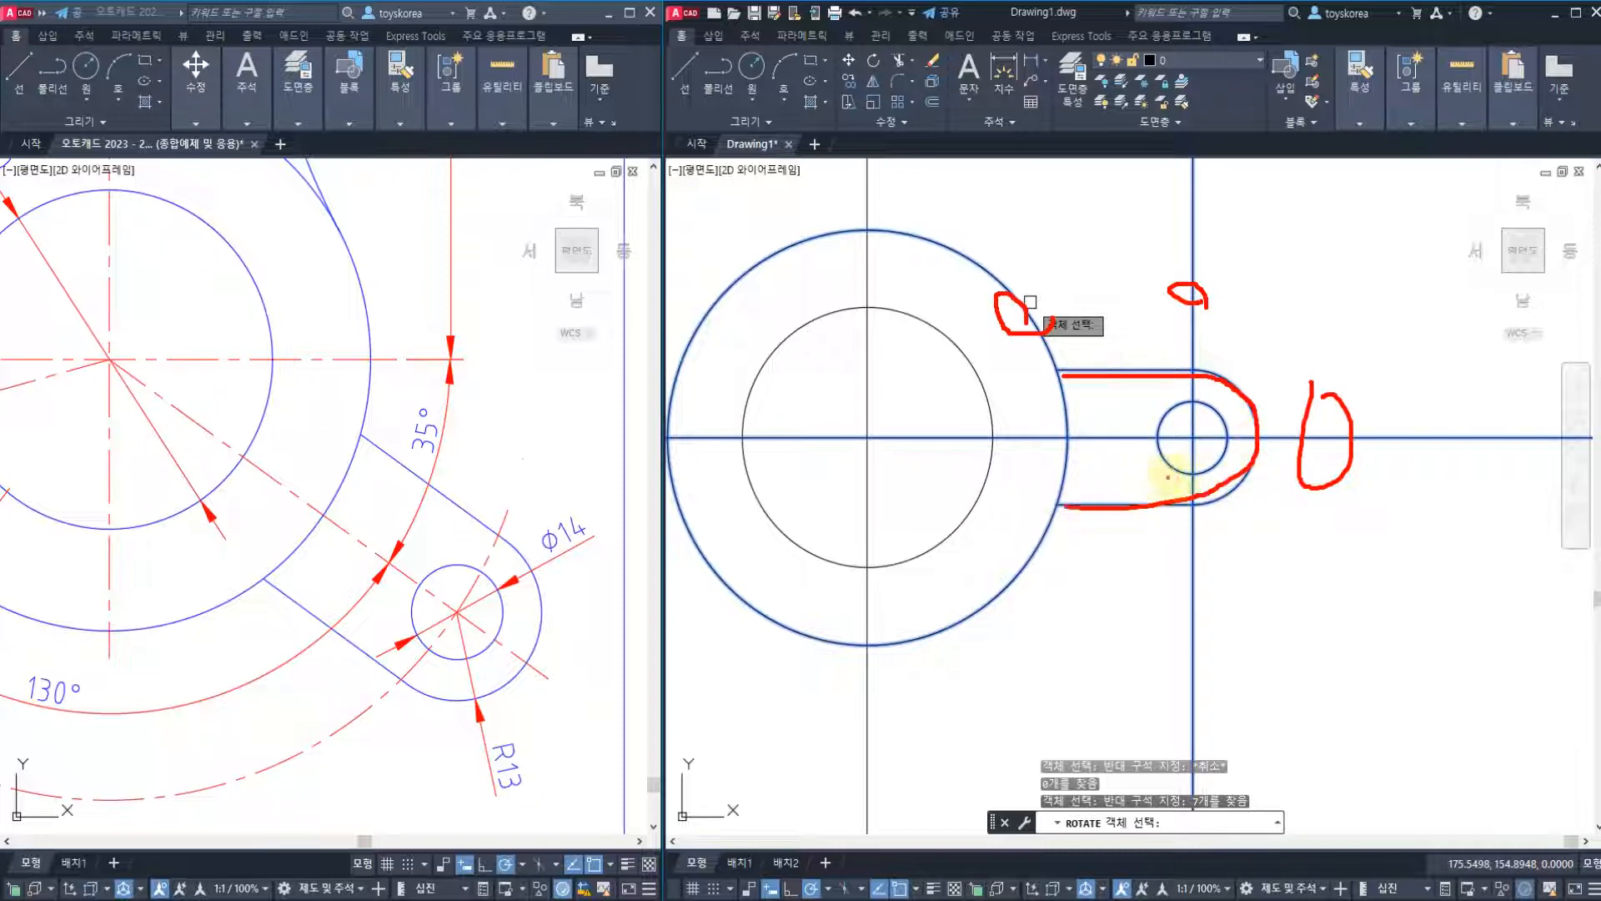
key(Escape)
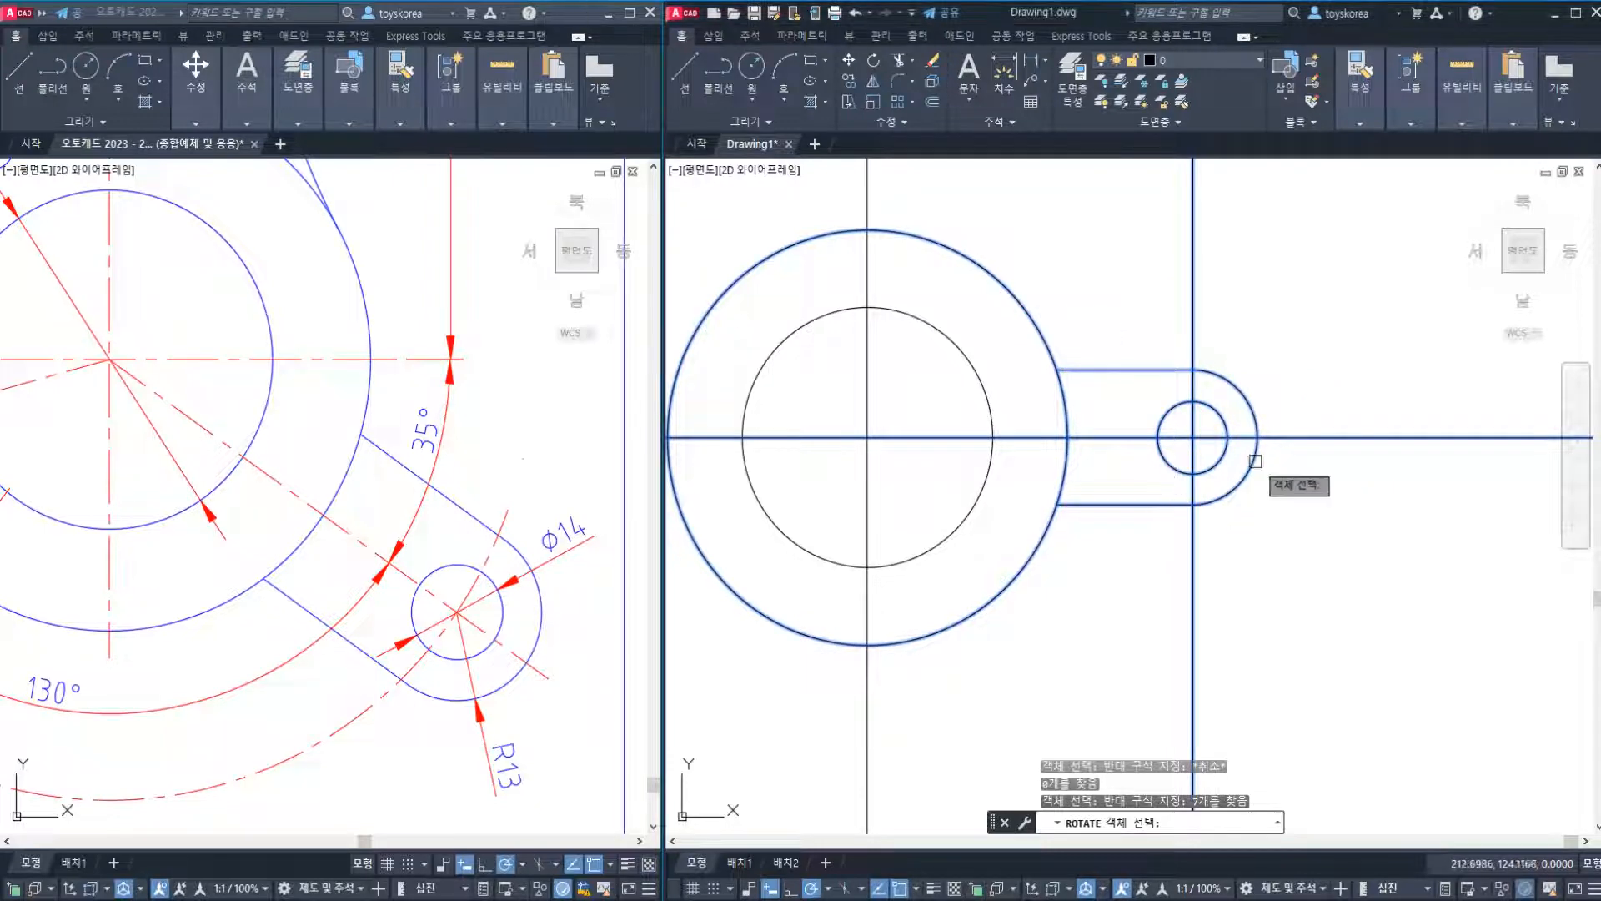
key(Escape)
text(r)
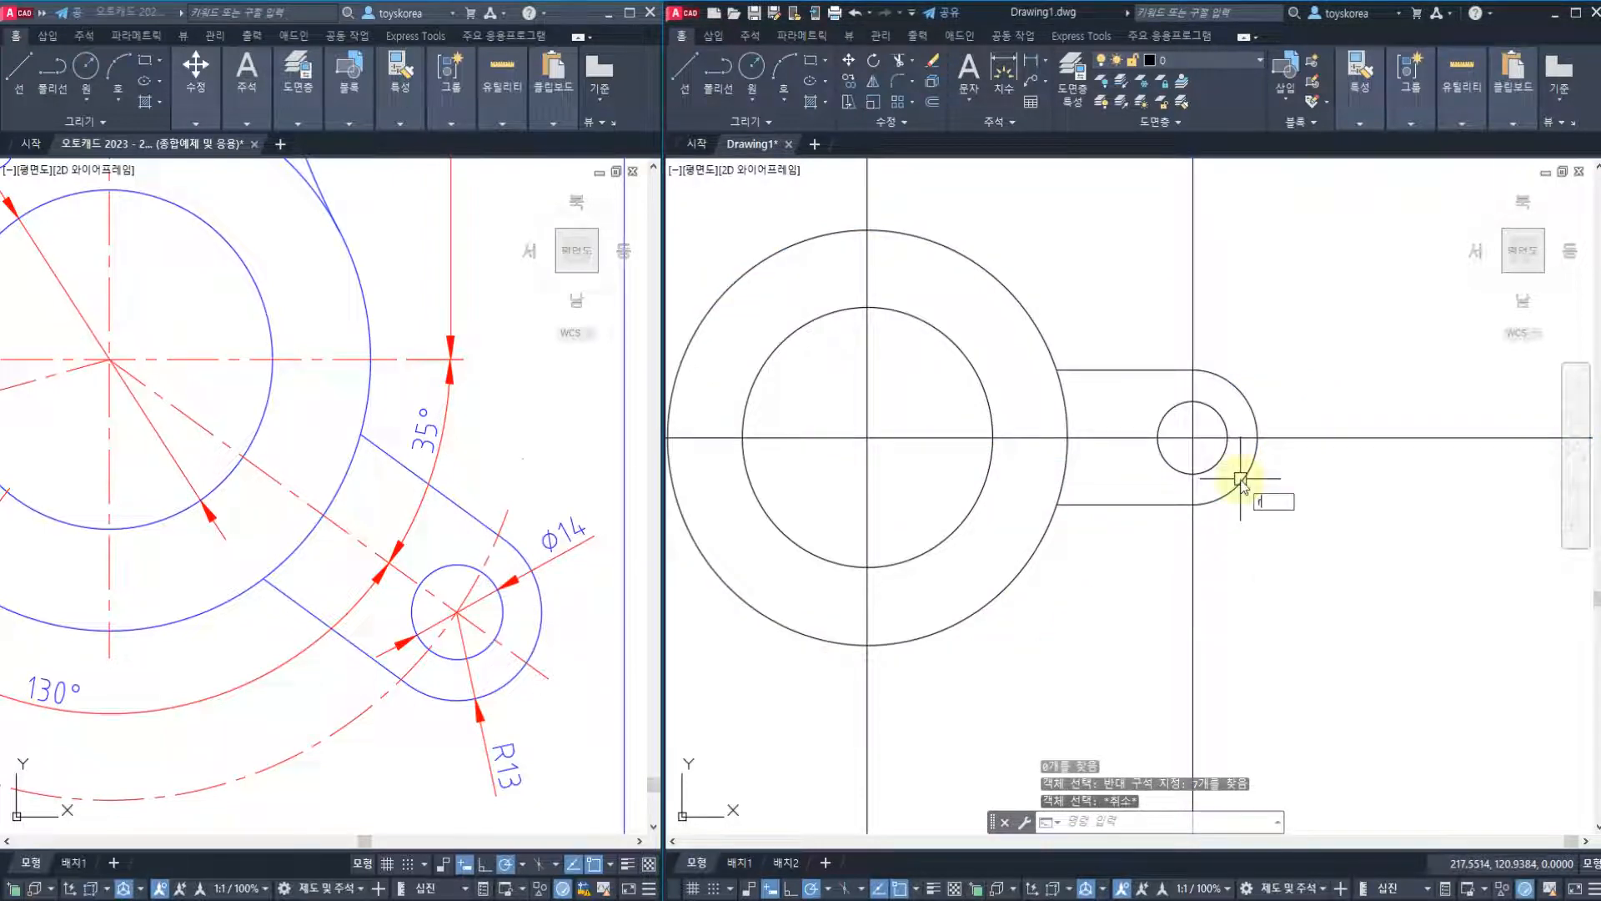
text(o)
key(Return)
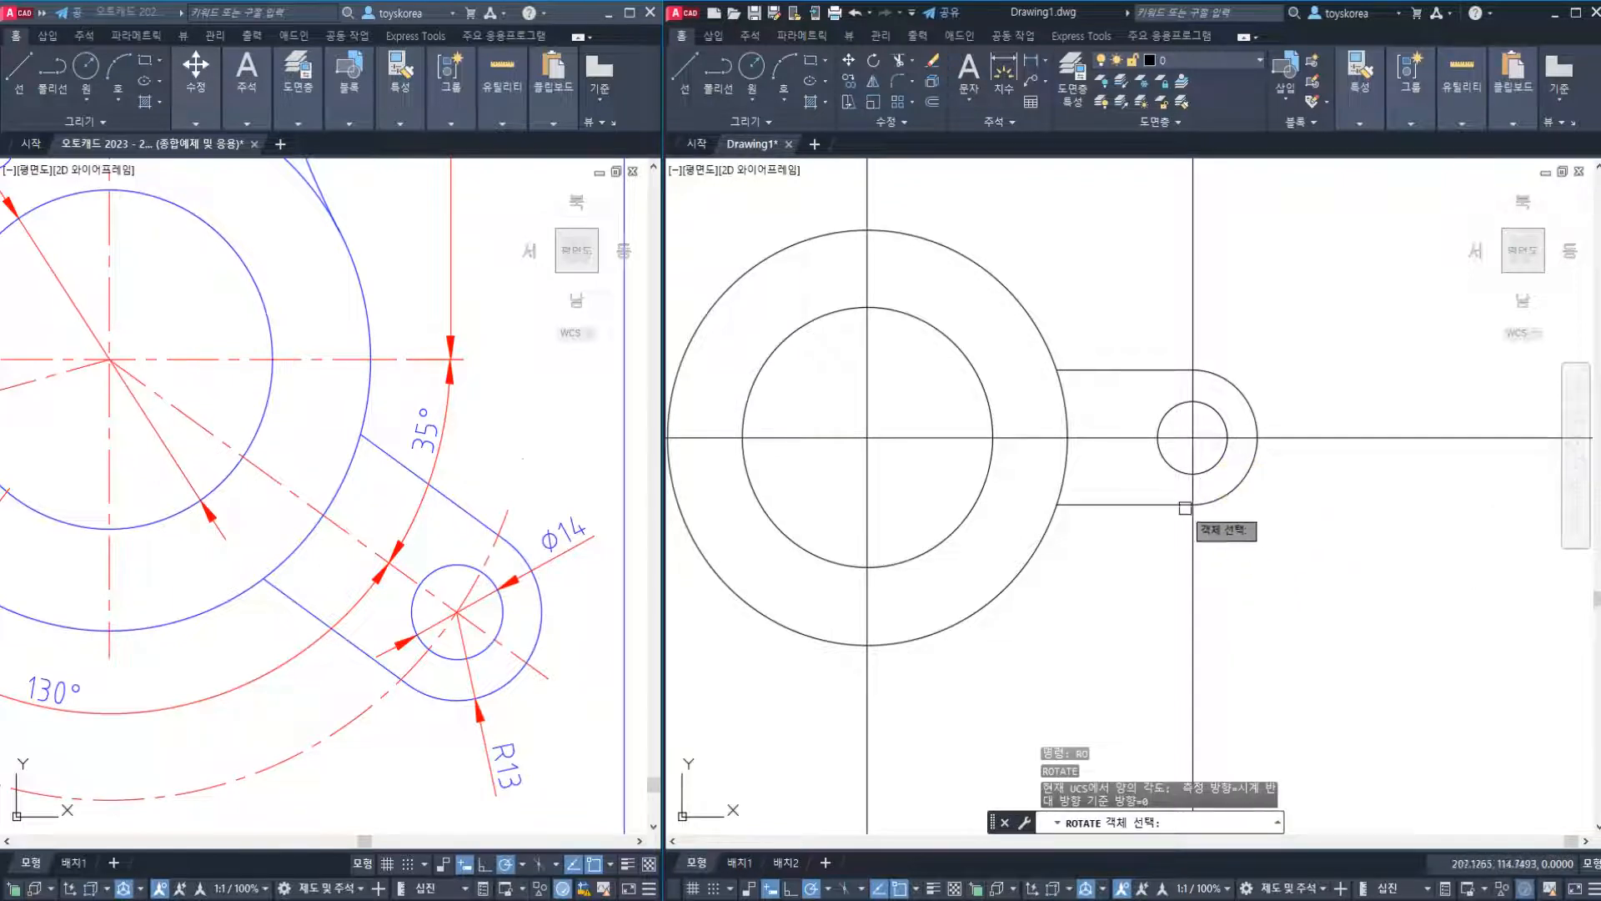
click(1273, 557)
key(Escape)
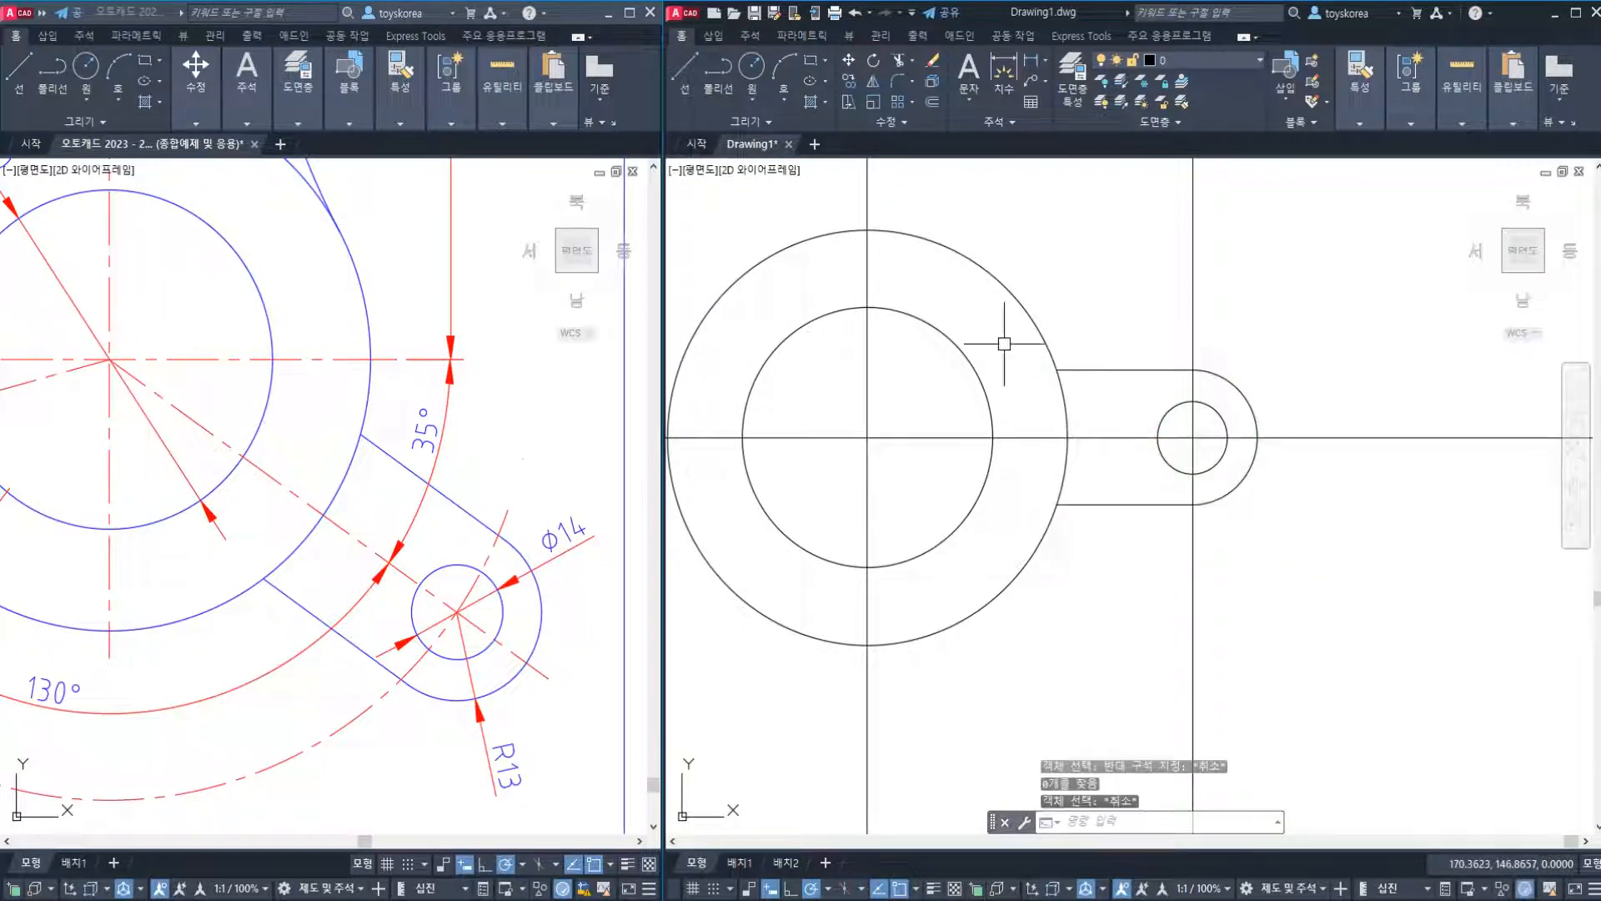
key(Return)
click(1101, 369)
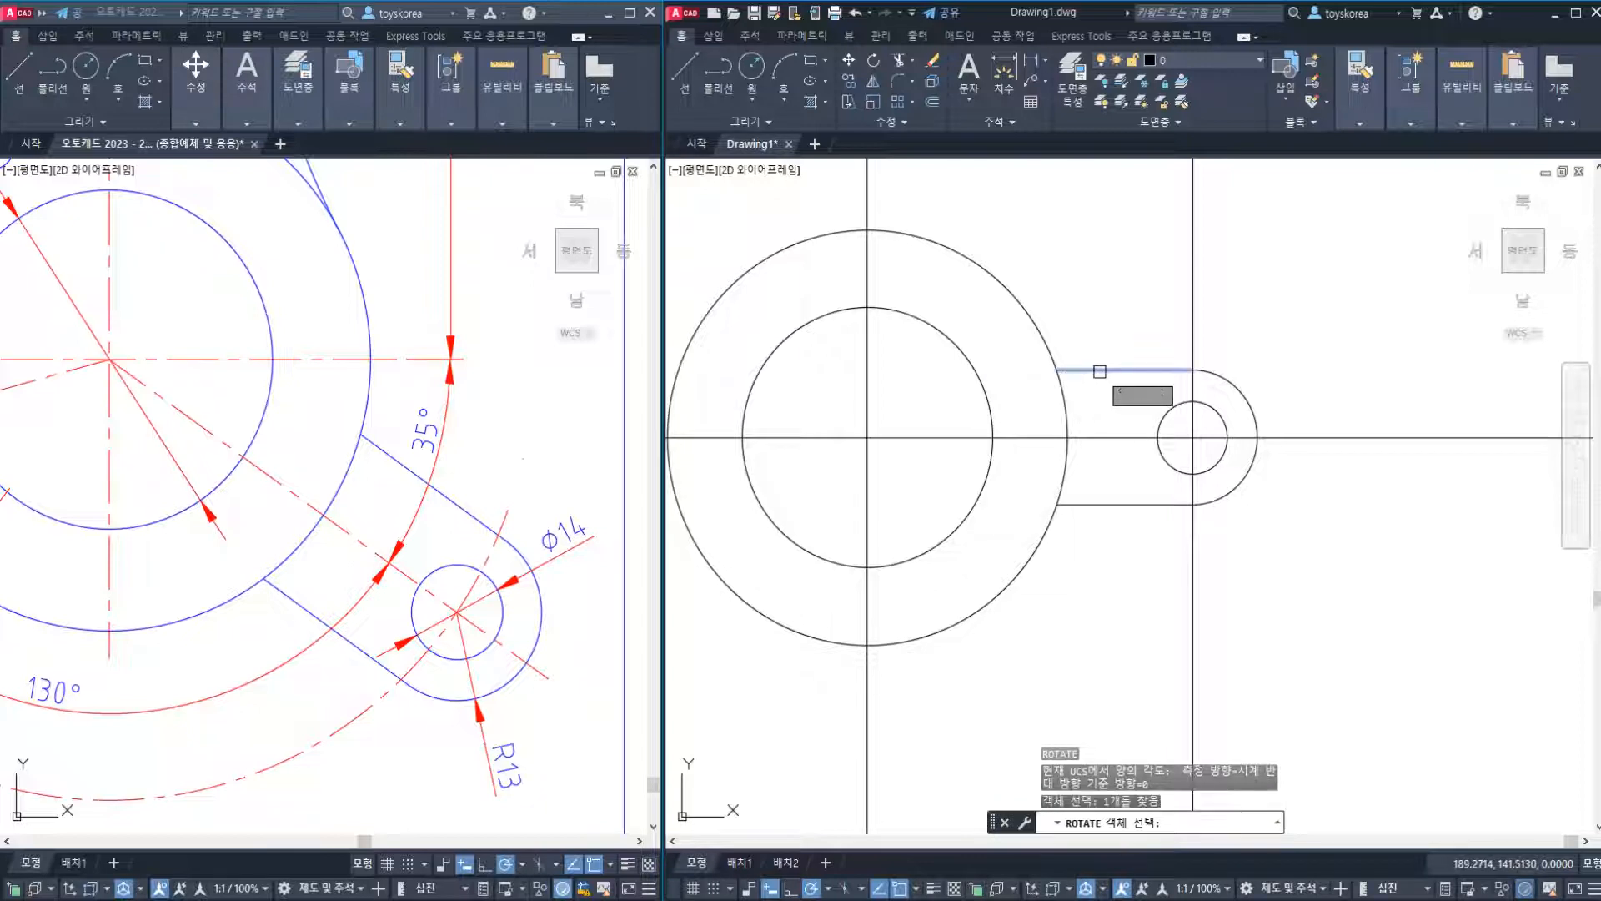
click(1235, 388)
click(1210, 408)
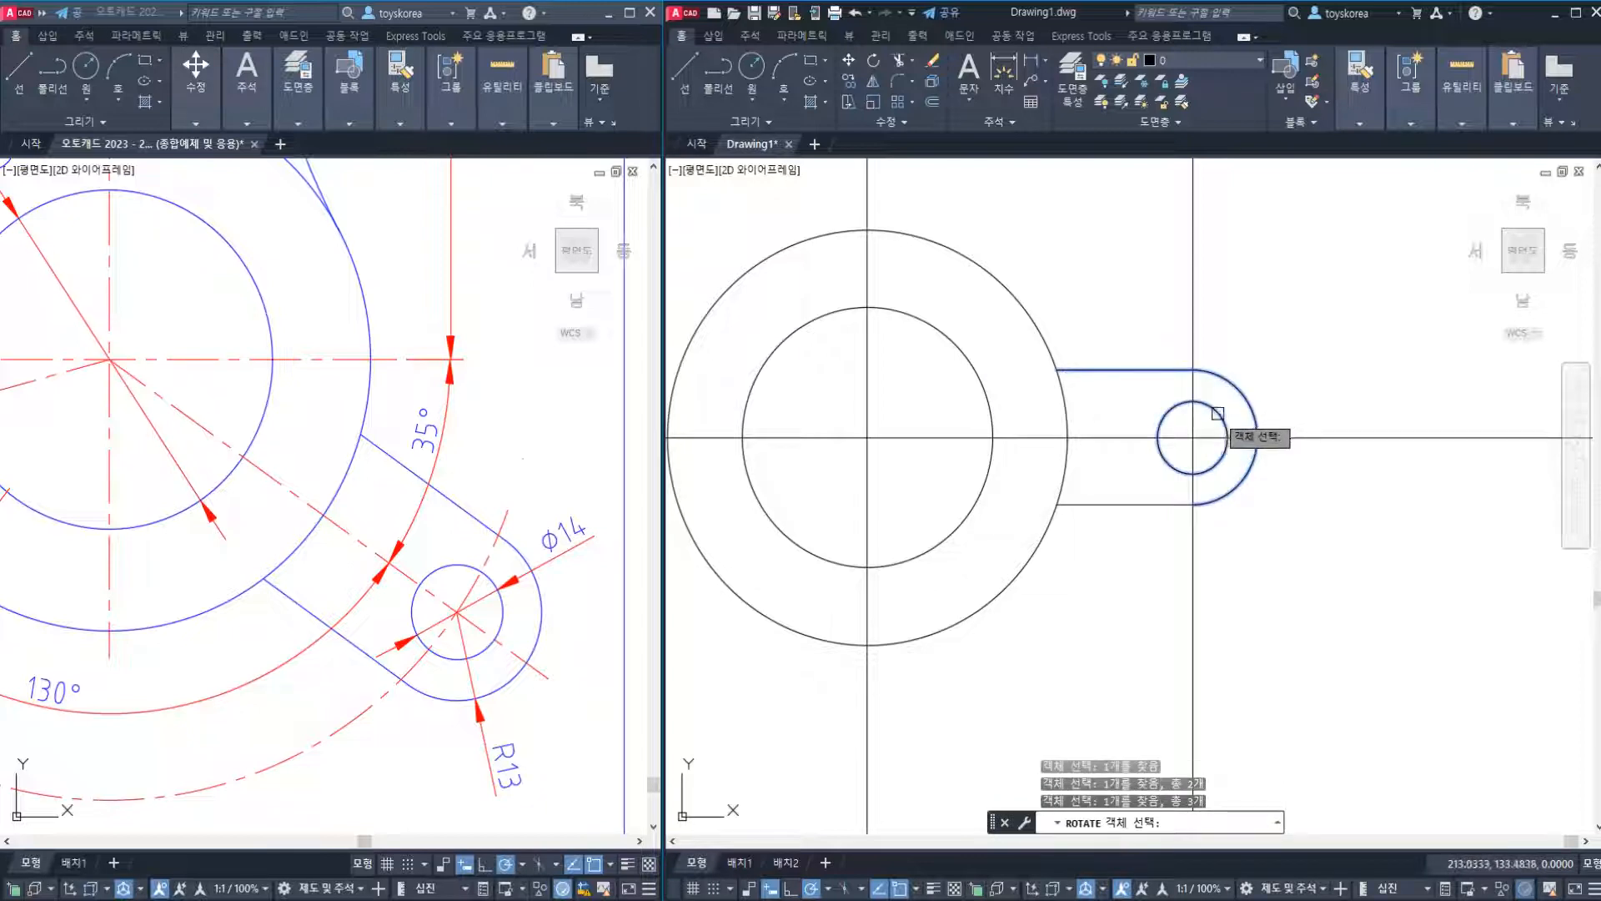
click(1148, 504)
key(Escape)
key(Escape)
key(Escape)
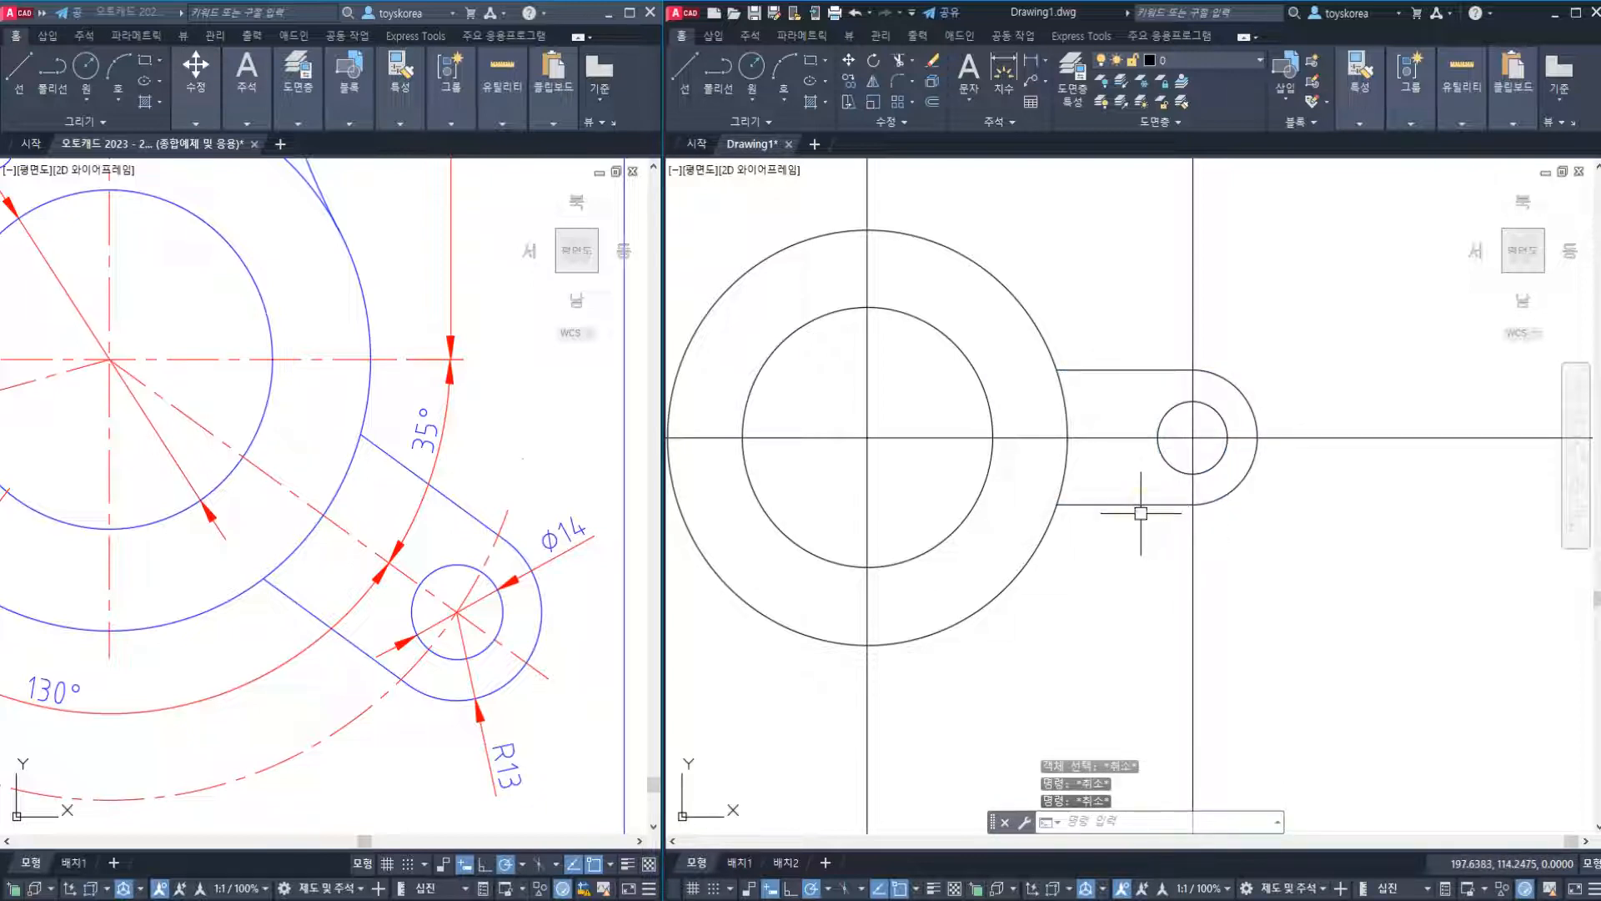
Rotate only the horizontal arm outline and its small hole by -35° around the centre of the large concentric circles.
text(o)
key(Return)
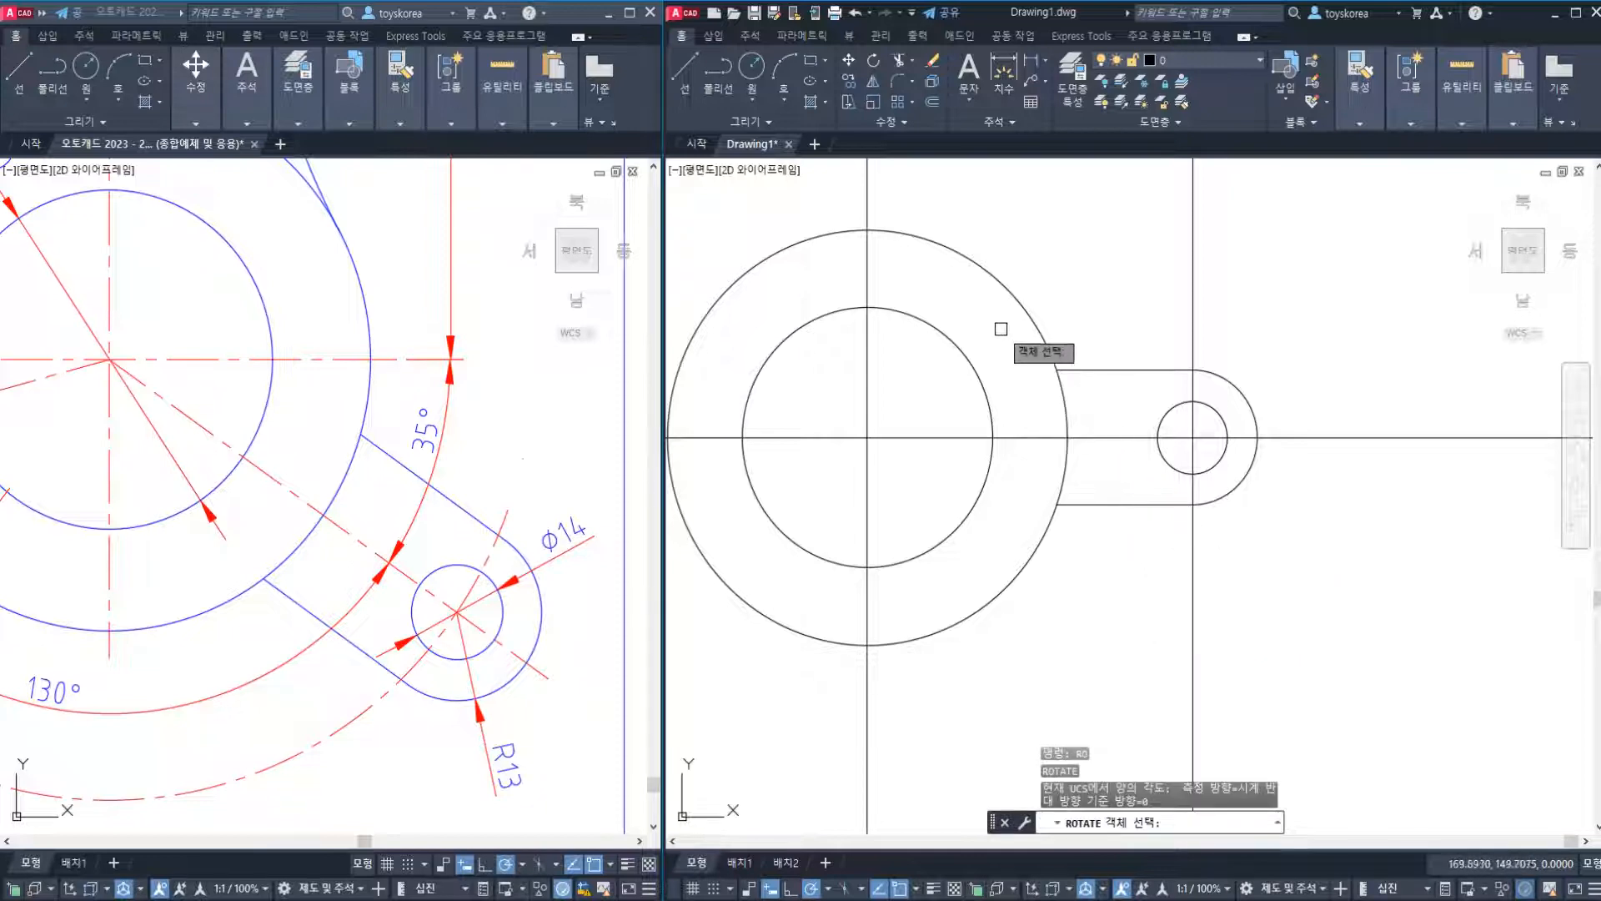
click(997, 326)
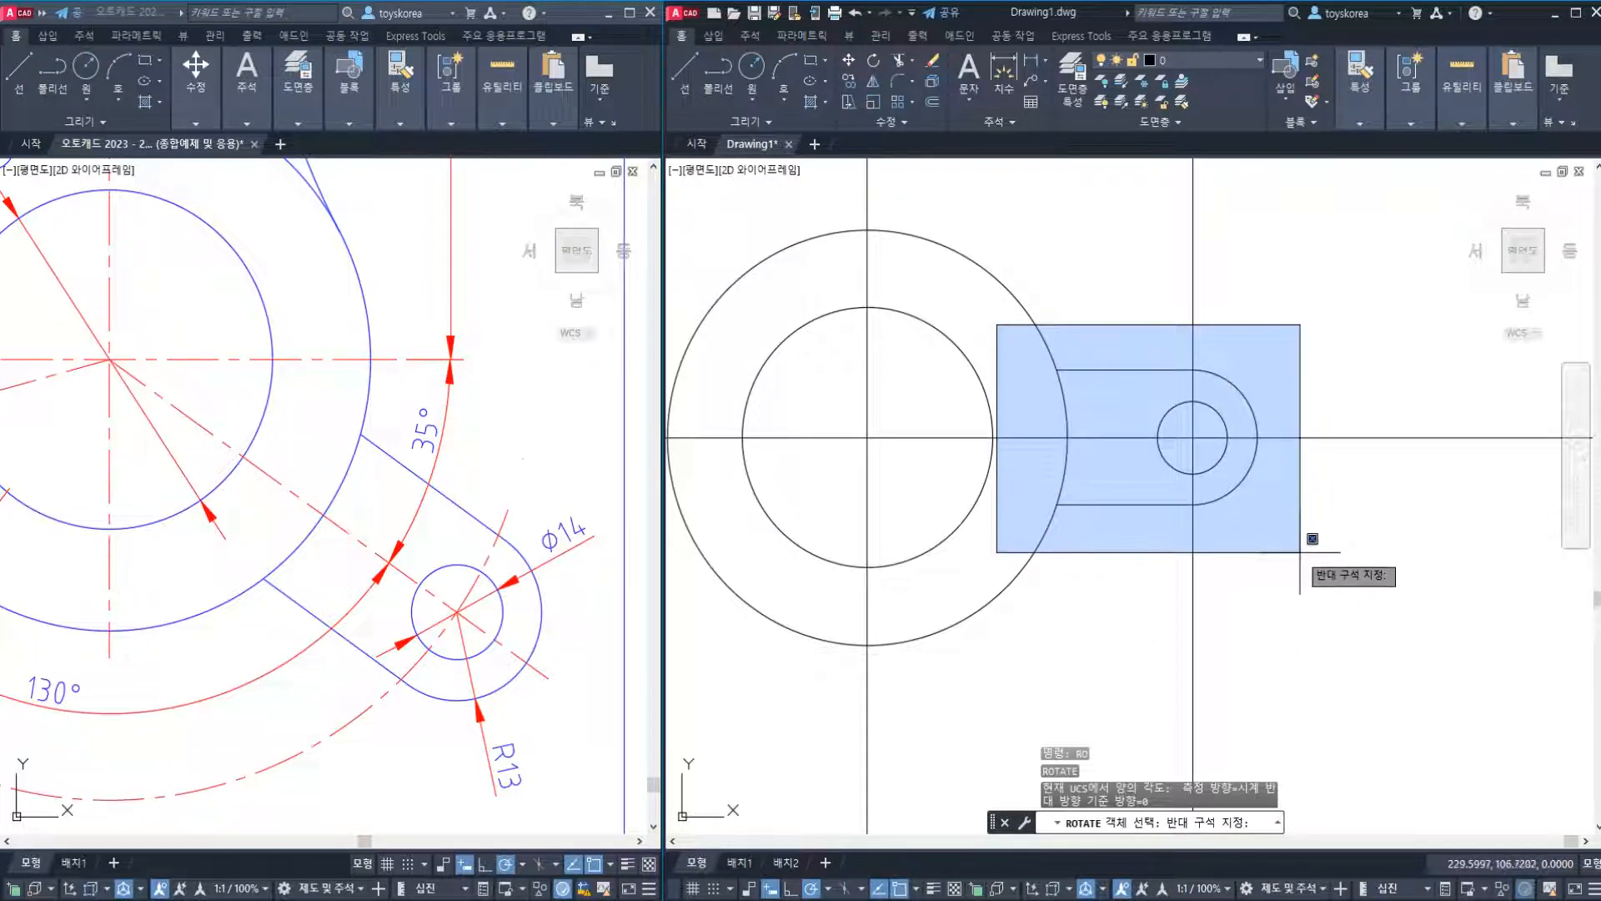
click(1313, 540)
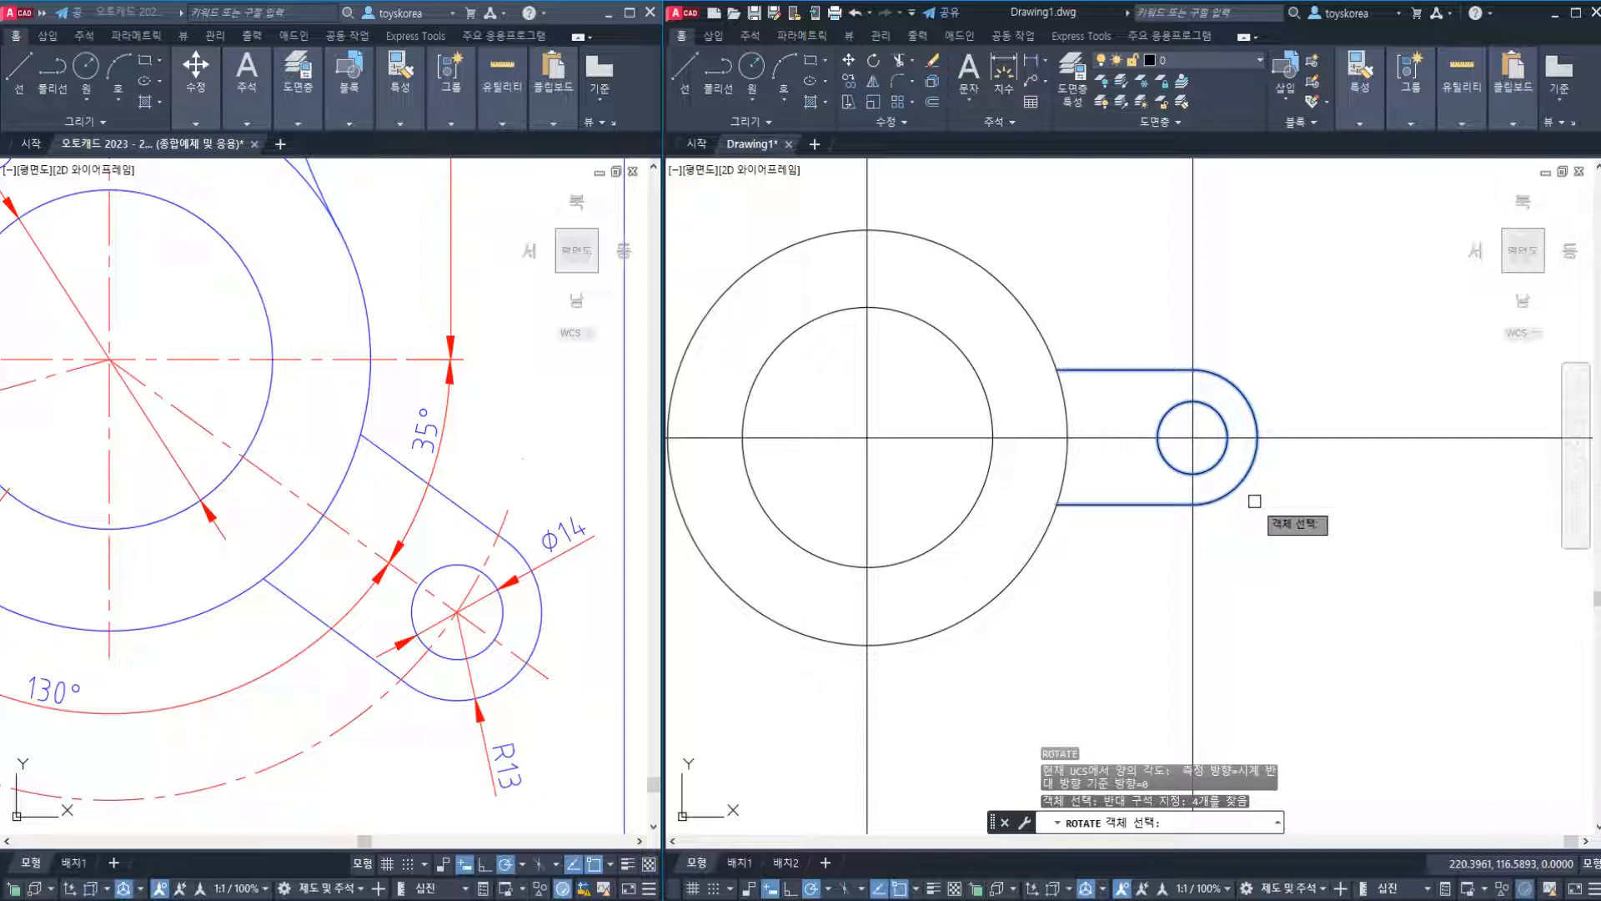
key(Return)
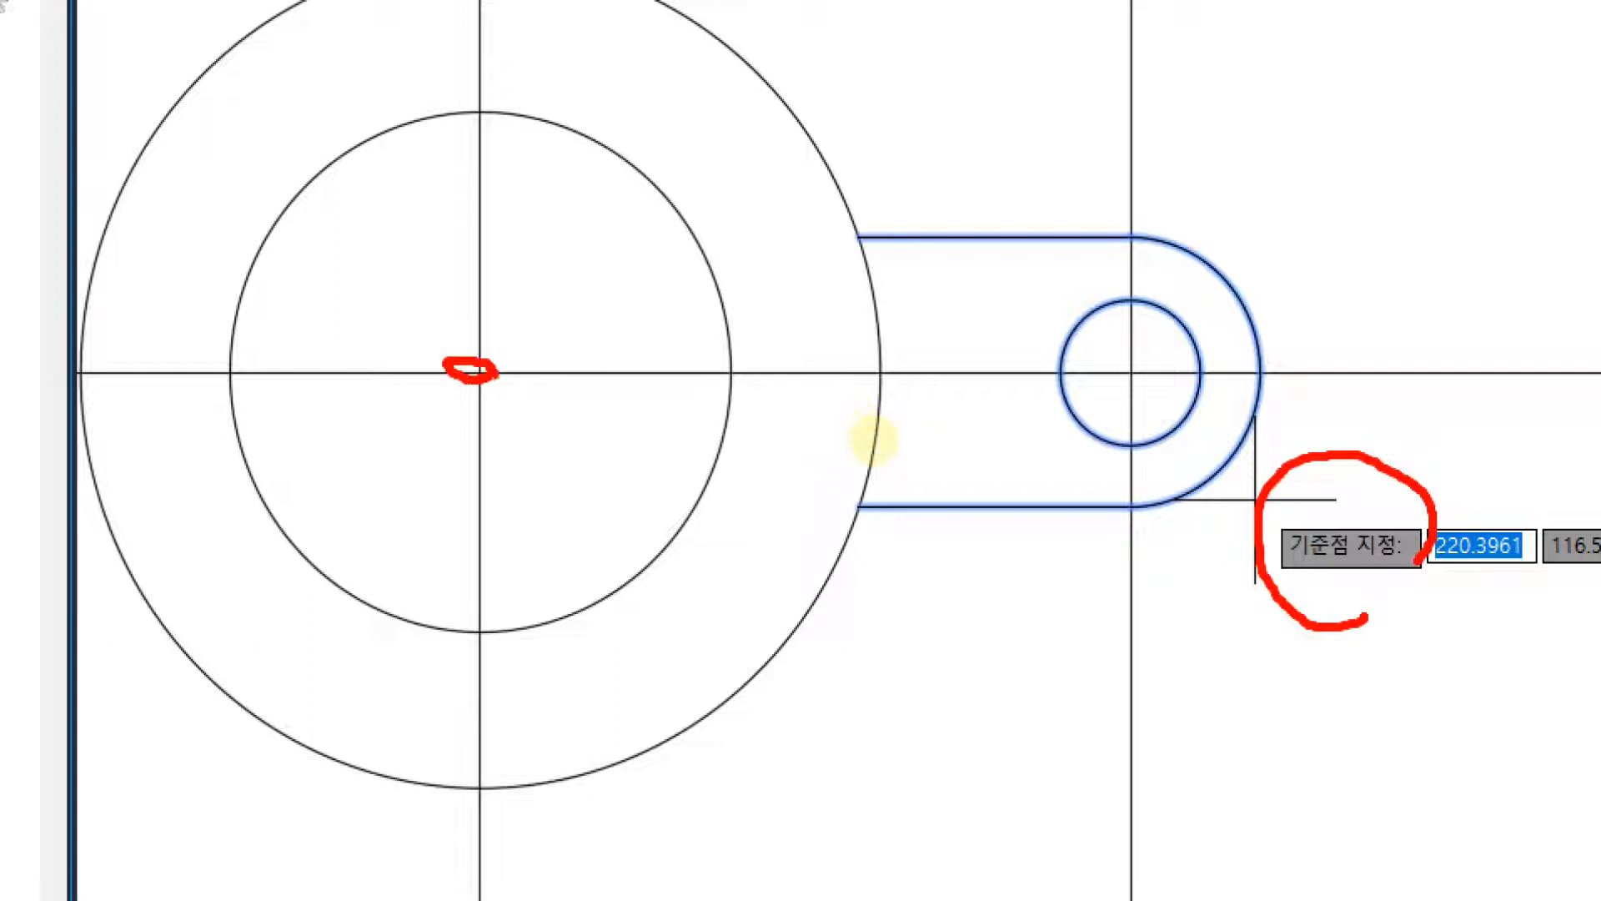
drag(1183, 430, 1089, 772)
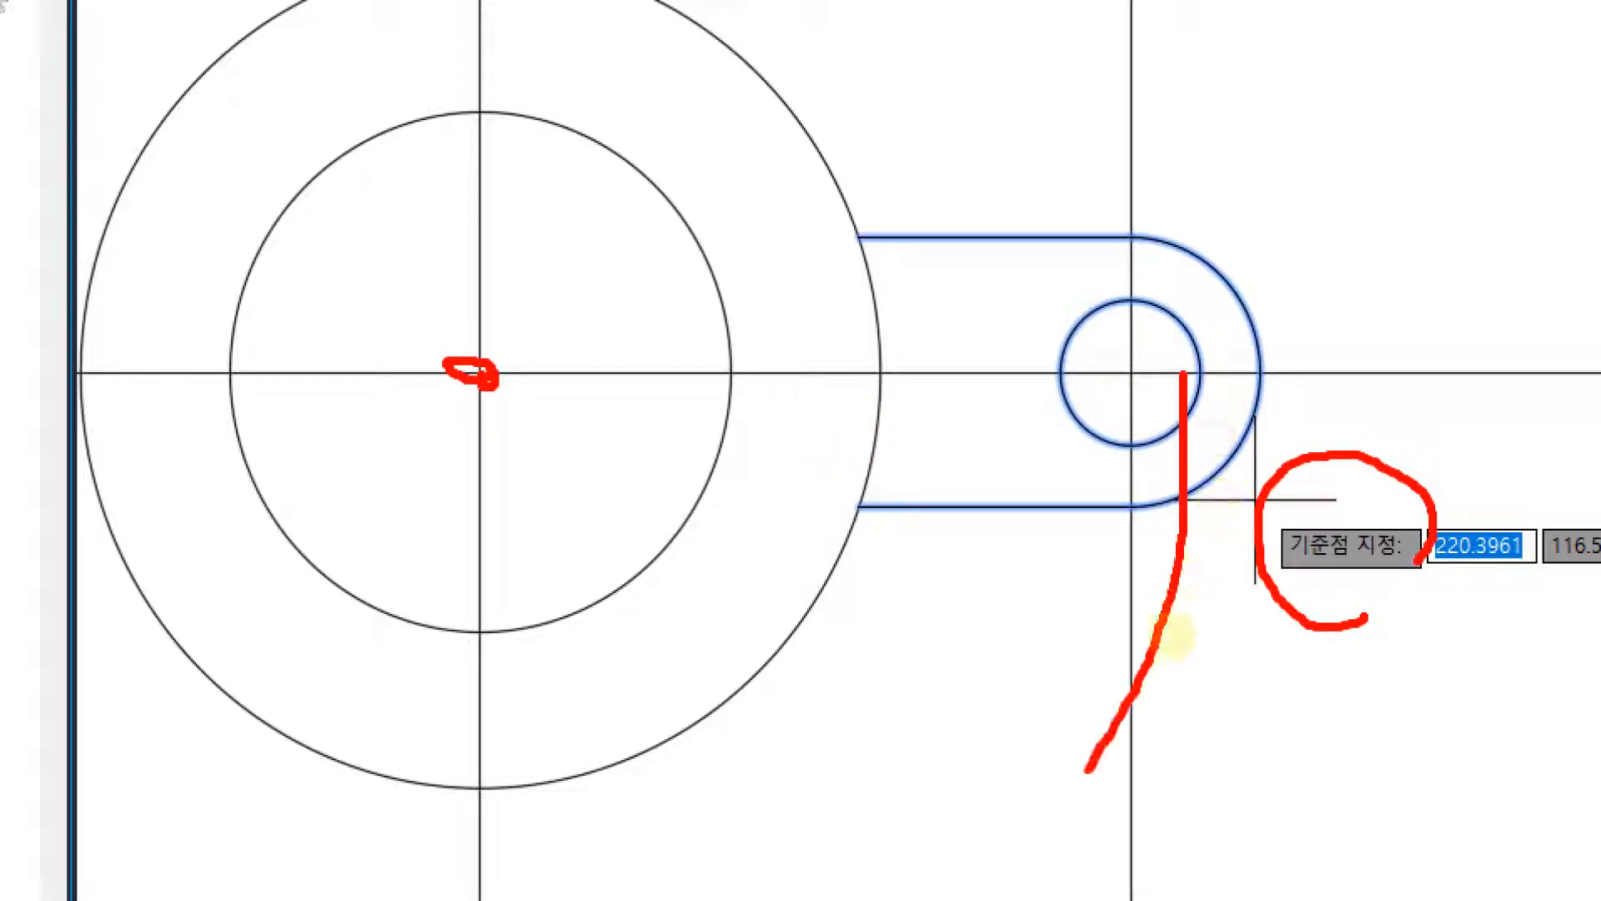
mouse_move(1095, 687)
mouse_down()
mouse_move(1071, 784)
mouse_move(1124, 790)
mouse_up()
mouse_move(765, 599)
mouse_down()
mouse_move(959, 585)
mouse_move(925, 692)
mouse_move(851, 692)
mouse_up()
mouse_move(996, 542)
mouse_down()
mouse_move(1067, 718)
mouse_move(954, 734)
mouse_up()
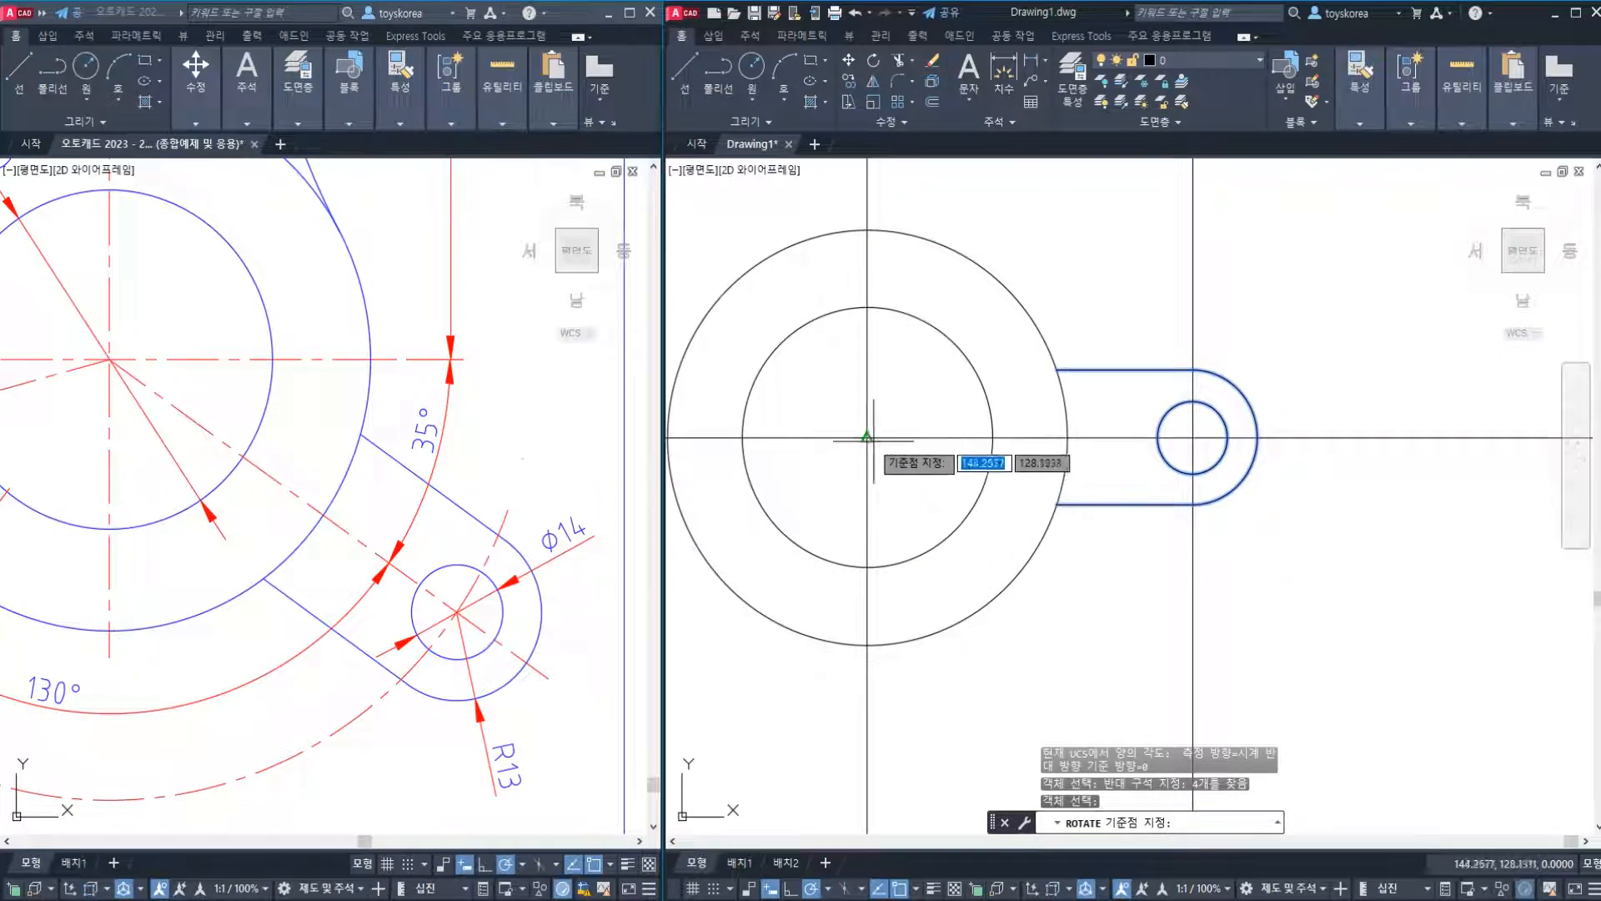
click(873, 439)
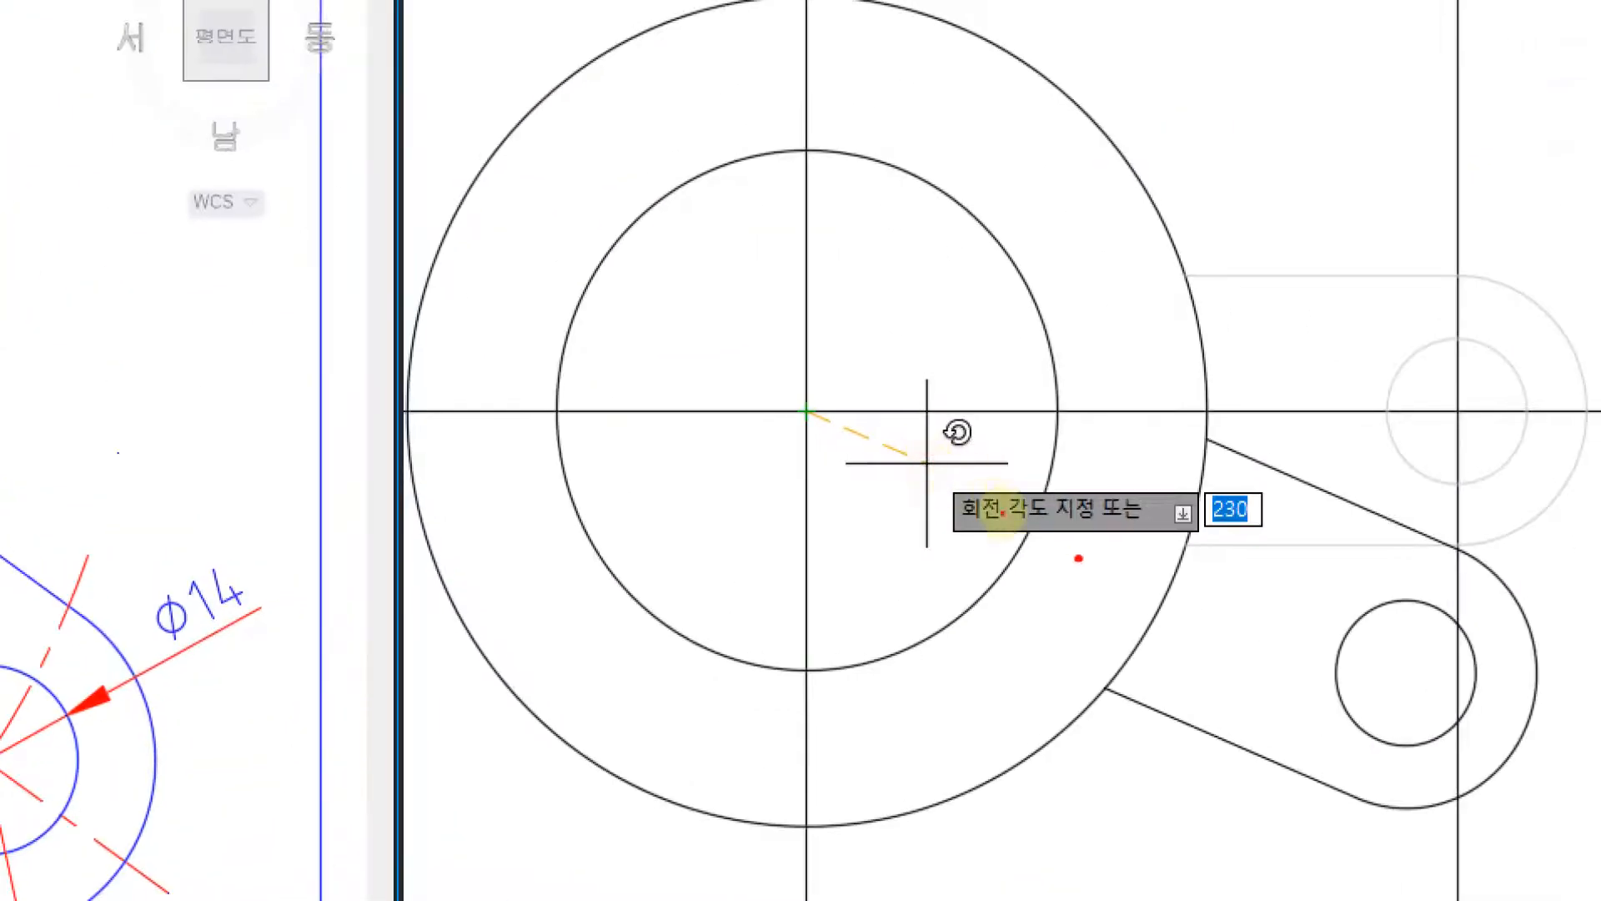
mouse_move(1003, 514)
mouse_down()
mouse_move(943, 448)
mouse_move(1015, 516)
mouse_up()
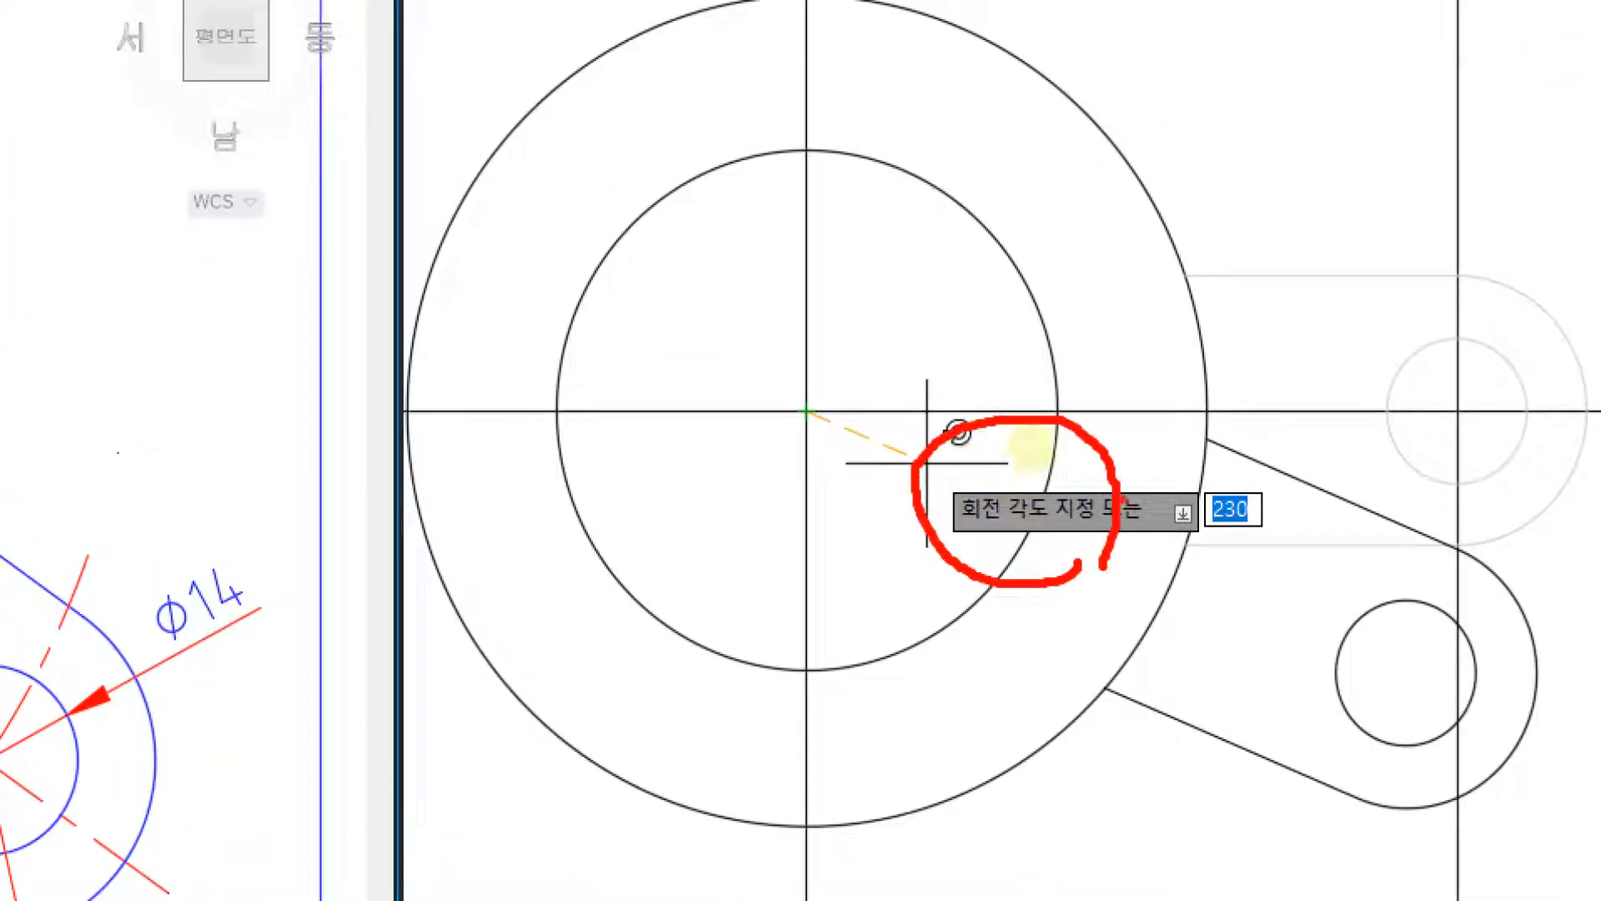
drag(1138, 409, 1259, 417)
mouse_move(1245, 360)
mouse_down()
mouse_move(1291, 431)
mouse_move(1259, 513)
mouse_up()
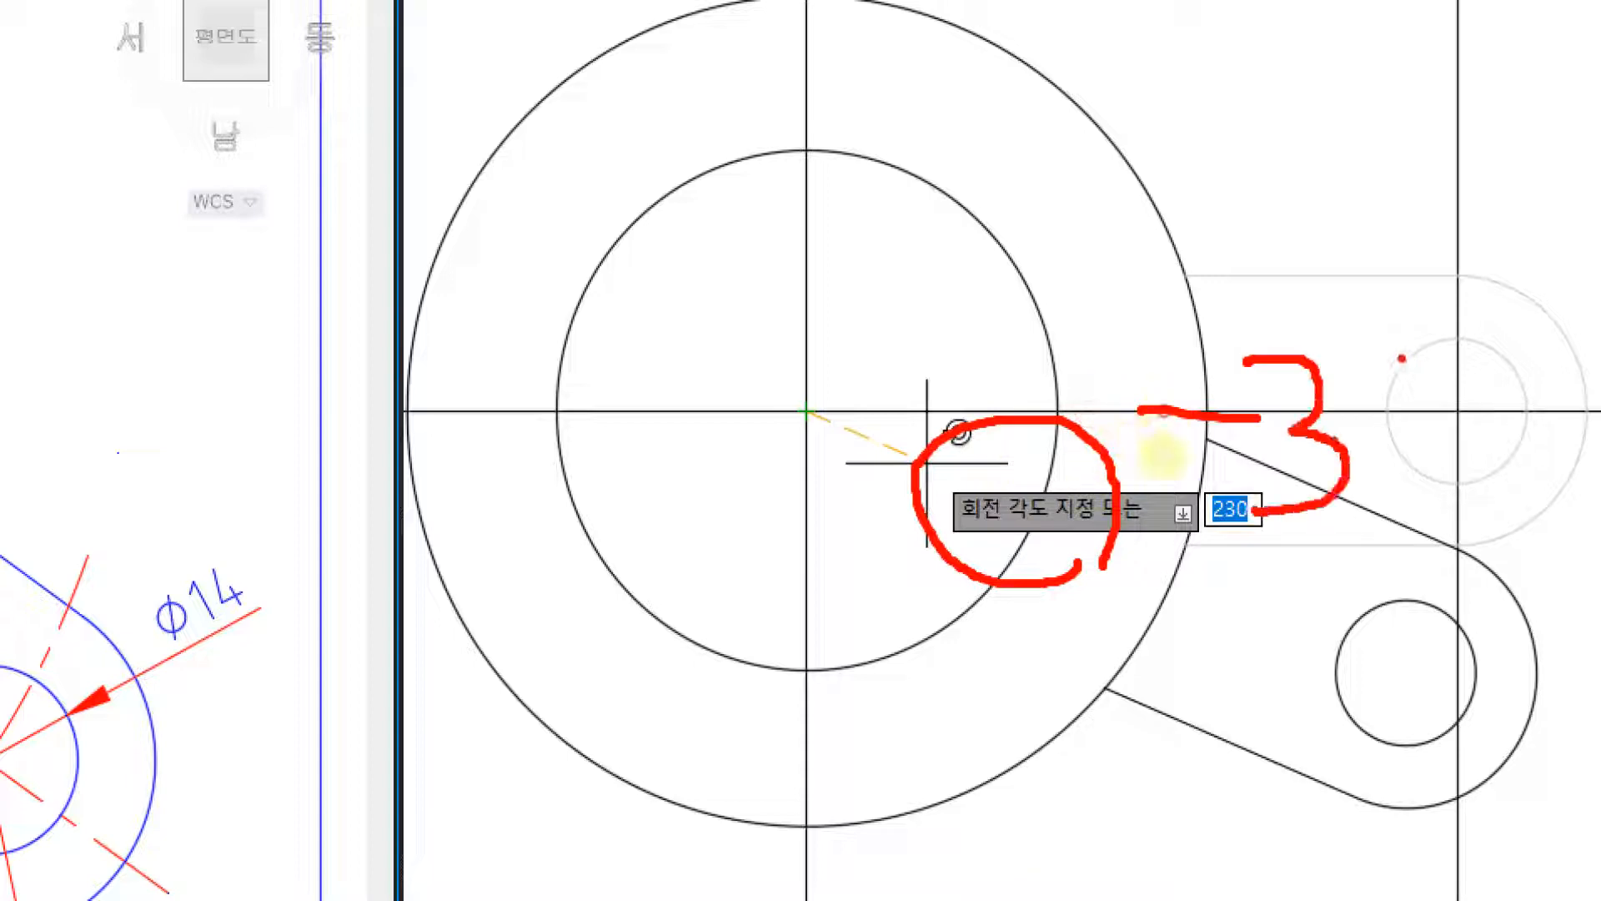
drag(1402, 358, 1391, 529)
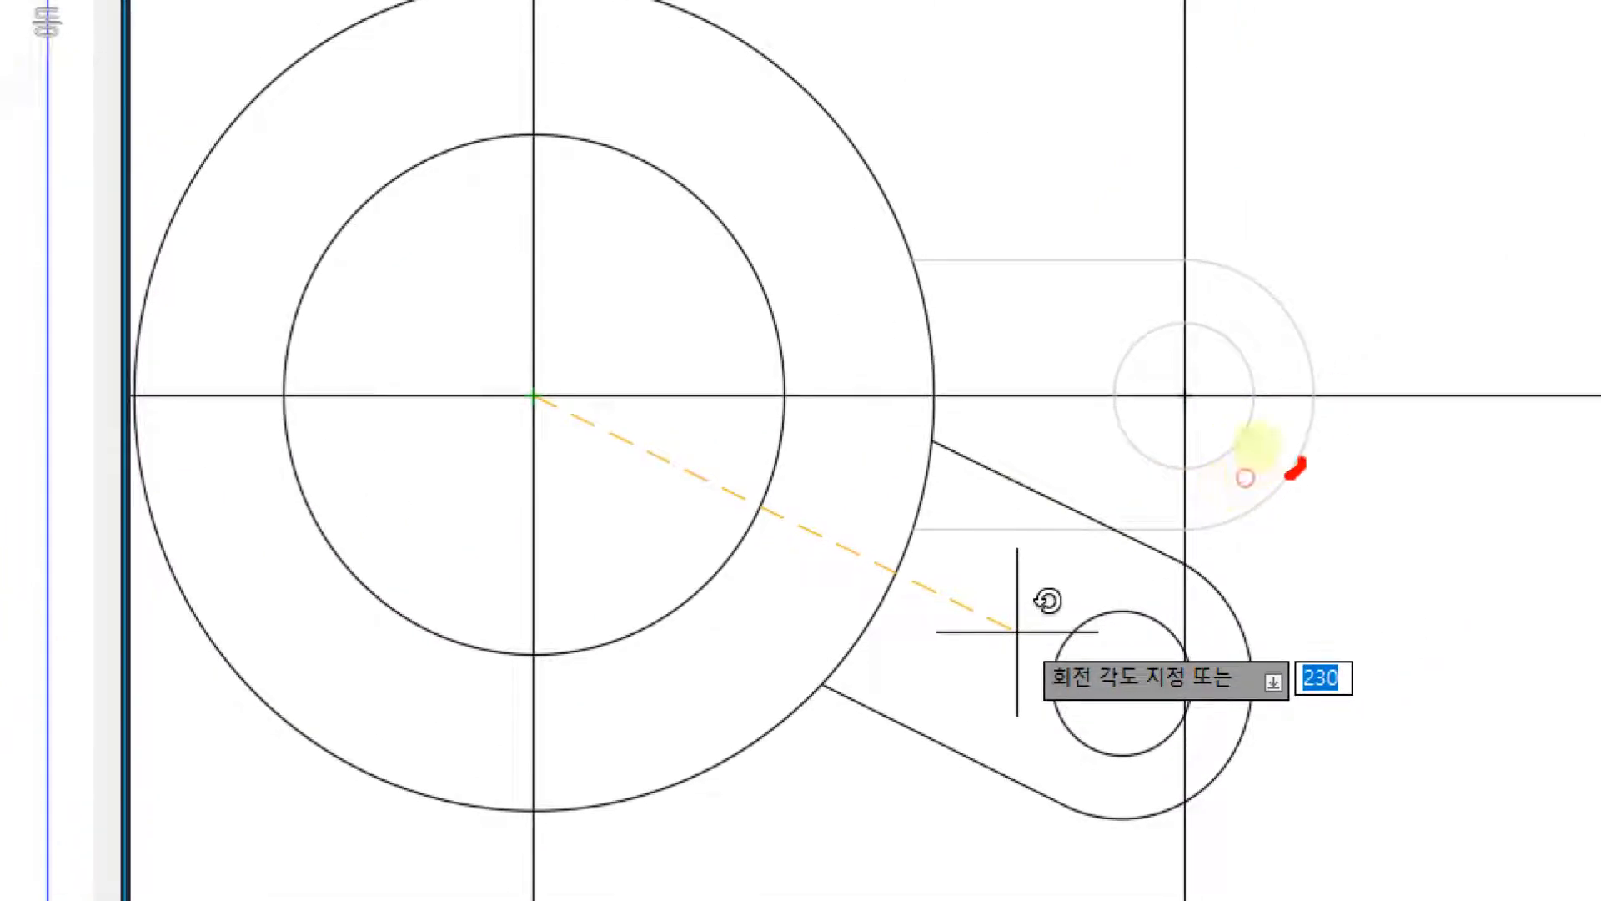
mouse_move(1302, 461)
mouse_down()
mouse_move(1233, 257)
mouse_move(909, 258)
mouse_up()
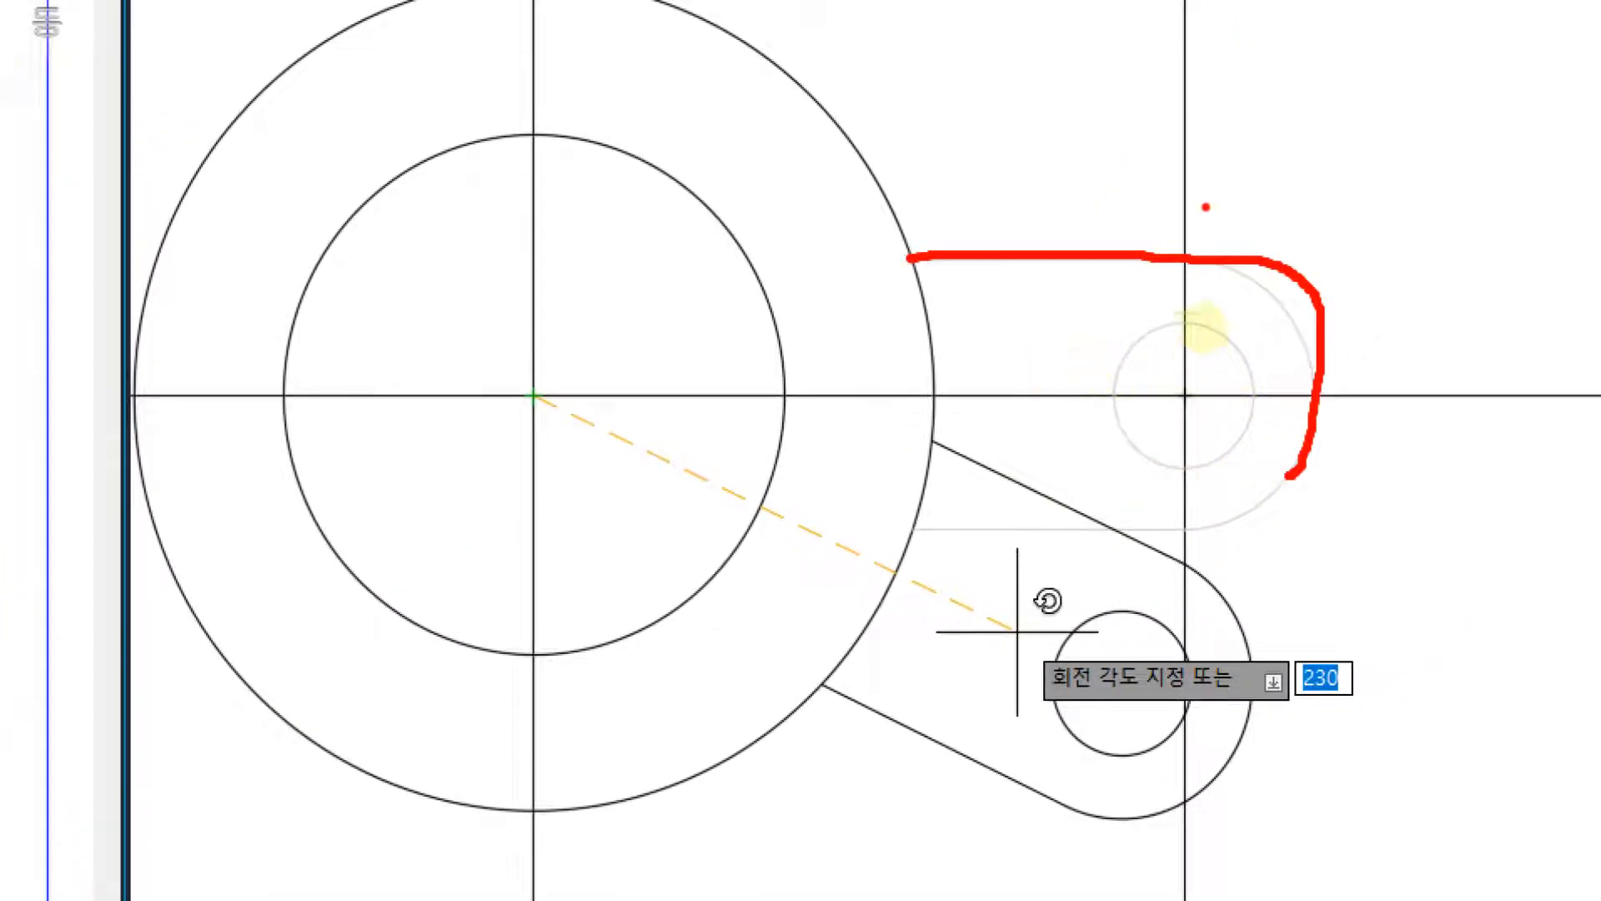
drag(1173, 132, 1357, 115)
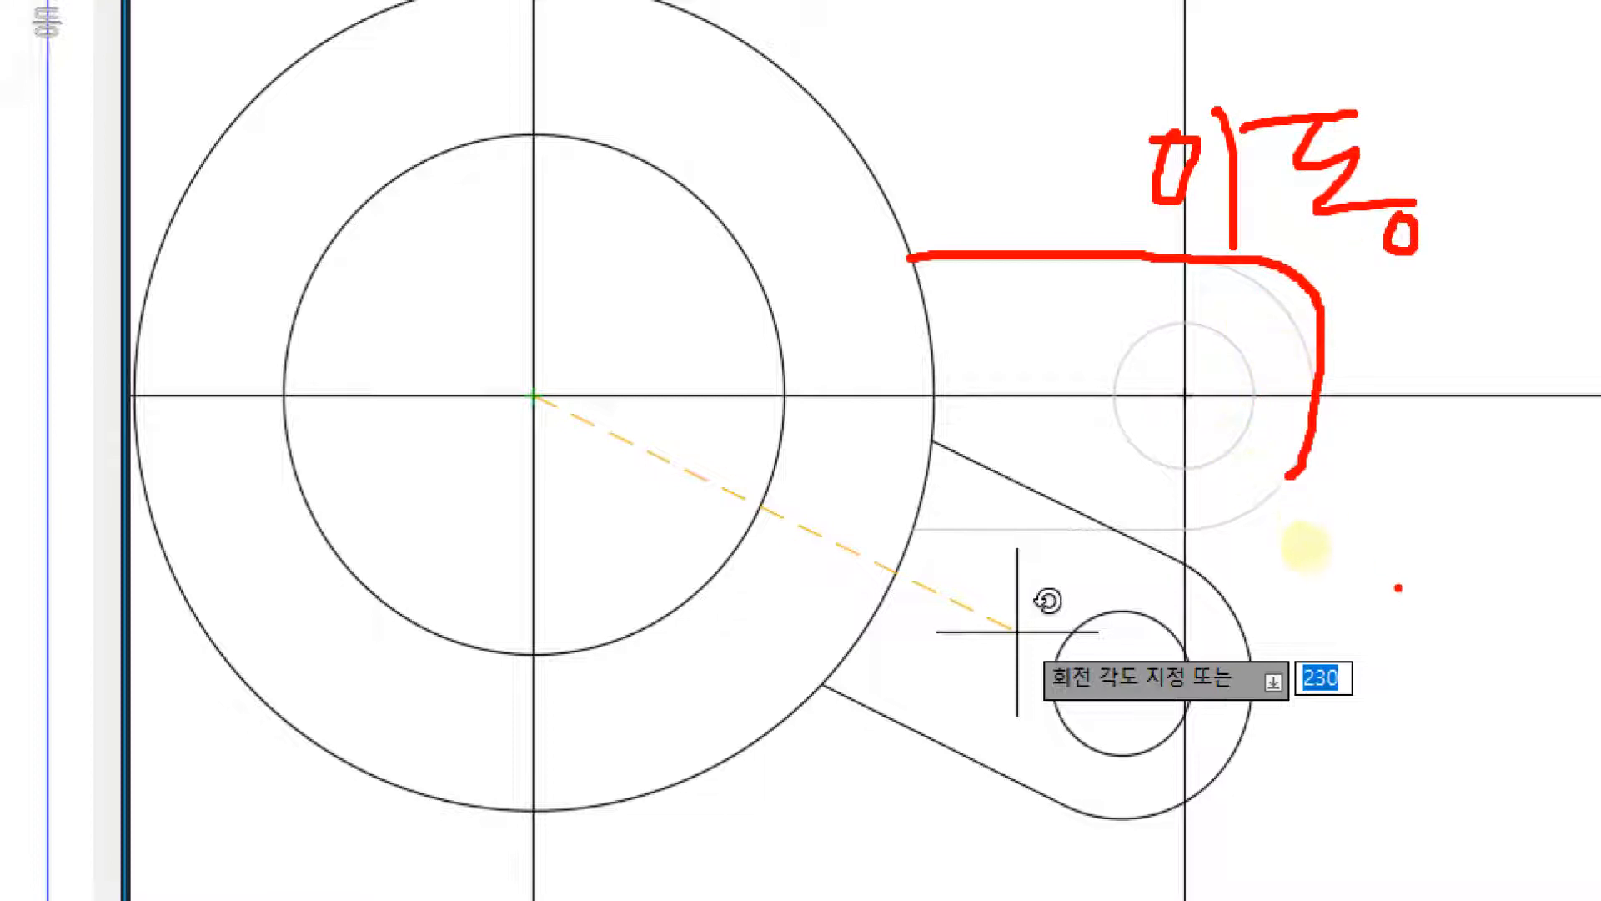
mouse_move(908, 265)
mouse_down()
mouse_move(1205, 268)
mouse_move(1343, 459)
mouse_move(968, 532)
mouse_up()
key(Escape)
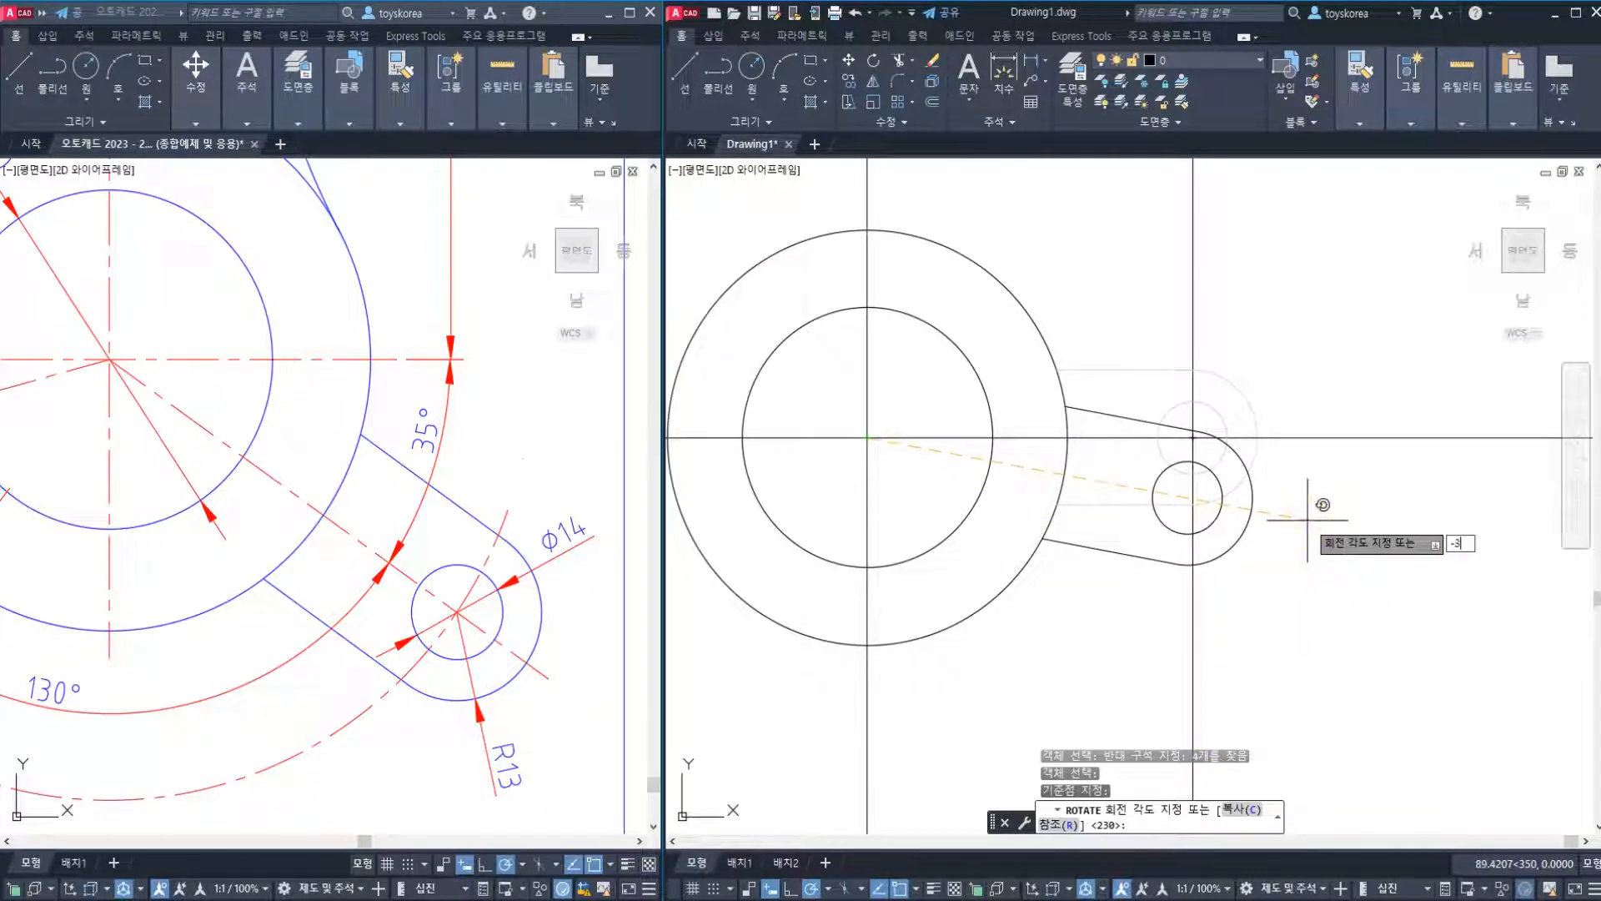
key(Return)
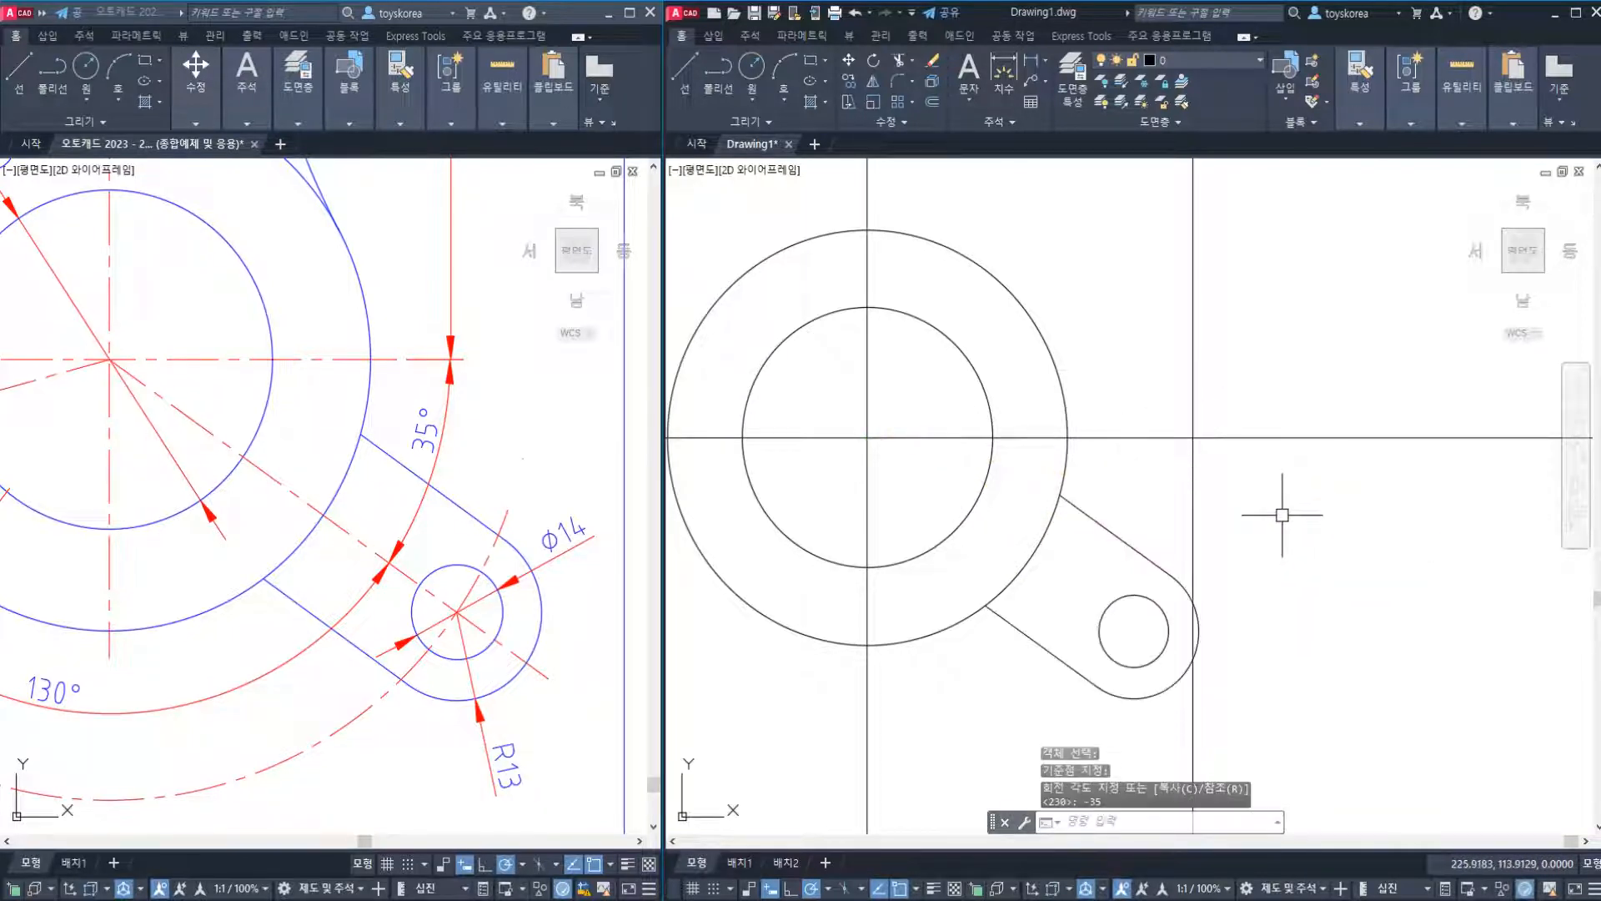
click(1143, 422)
key(Escape)
click(1147, 436)
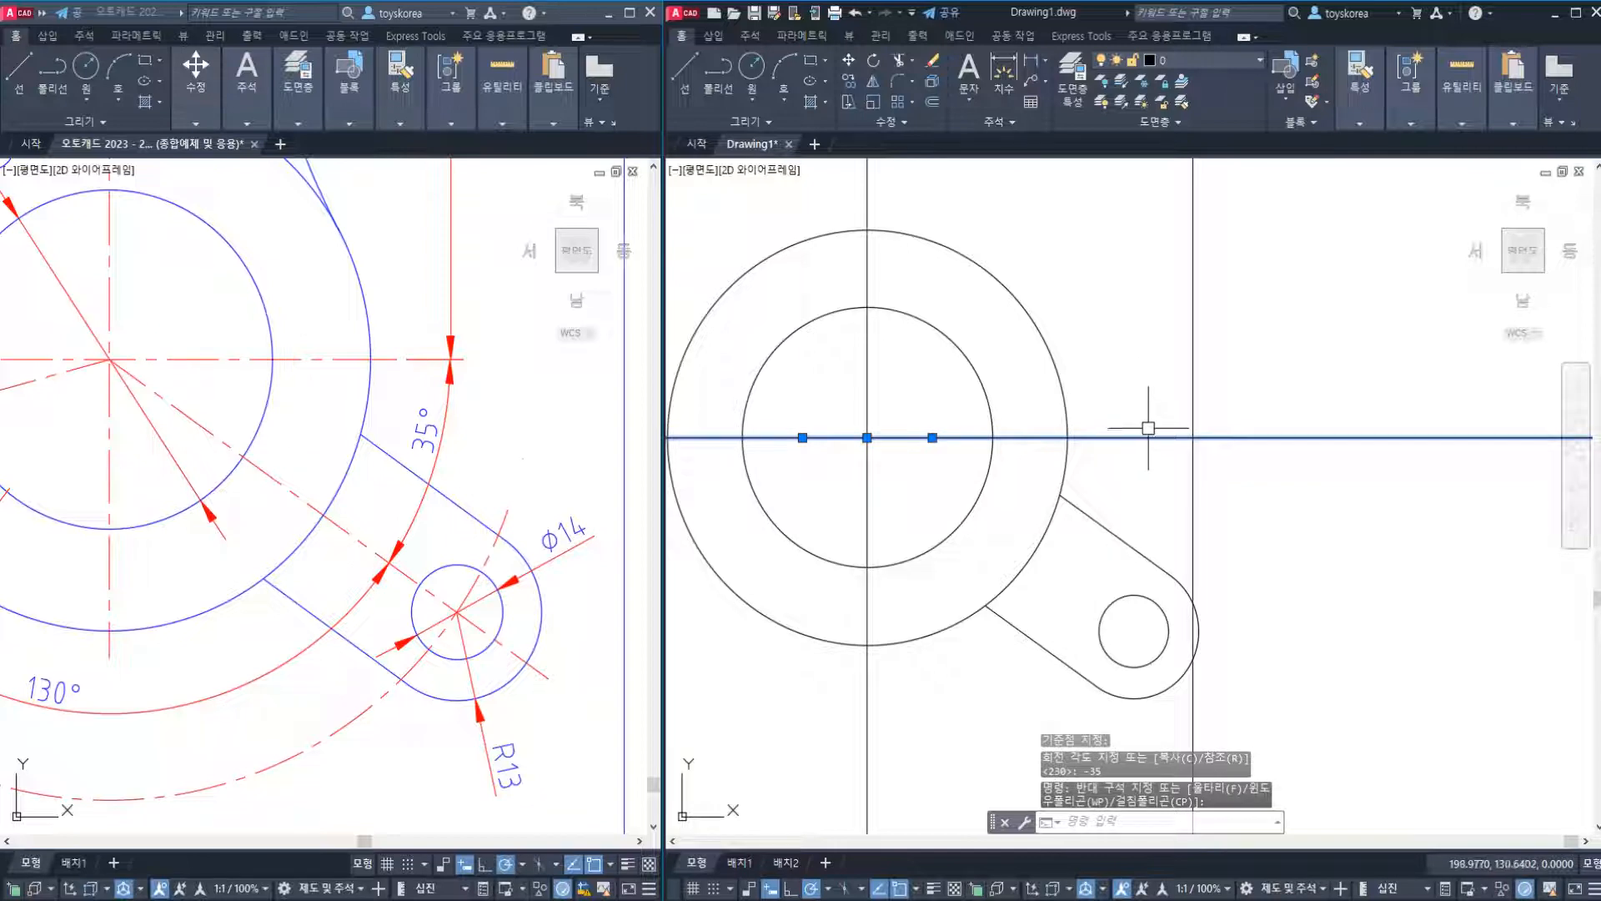
key(Escape)
click(1155, 437)
key(Escape)
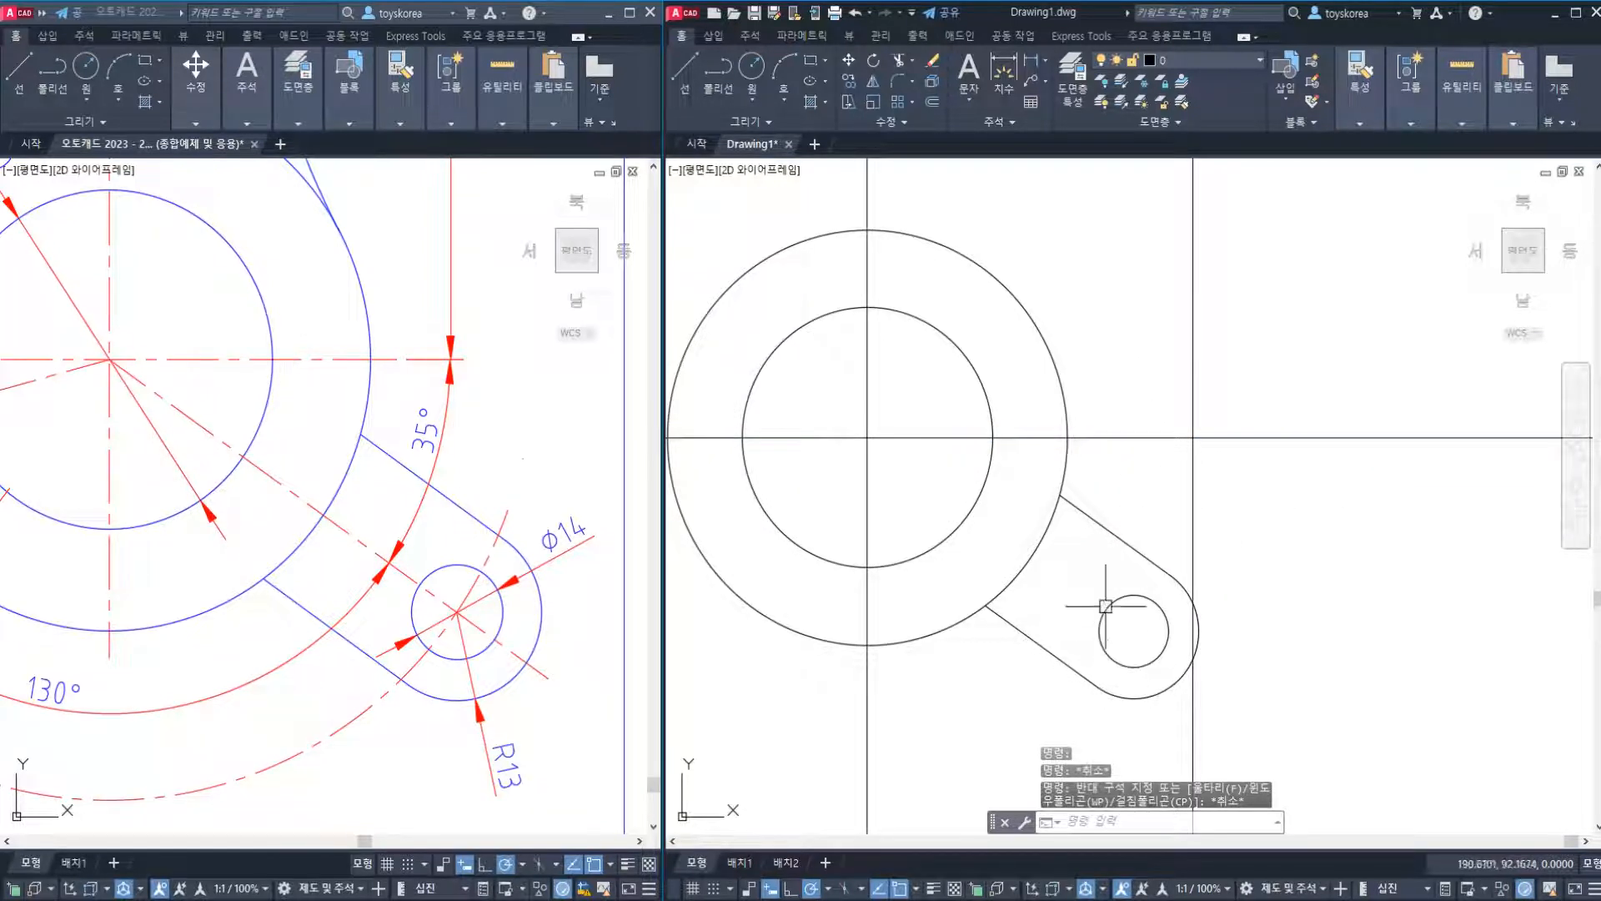
Examine the edge lines, centreline and hole of the 35° arm in the reference drawing against the redrawn arm.
mouse_move(1055, 572)
middle_down()
mouse_move(1090, 554)
mouse_move(1108, 502)
middle_up()
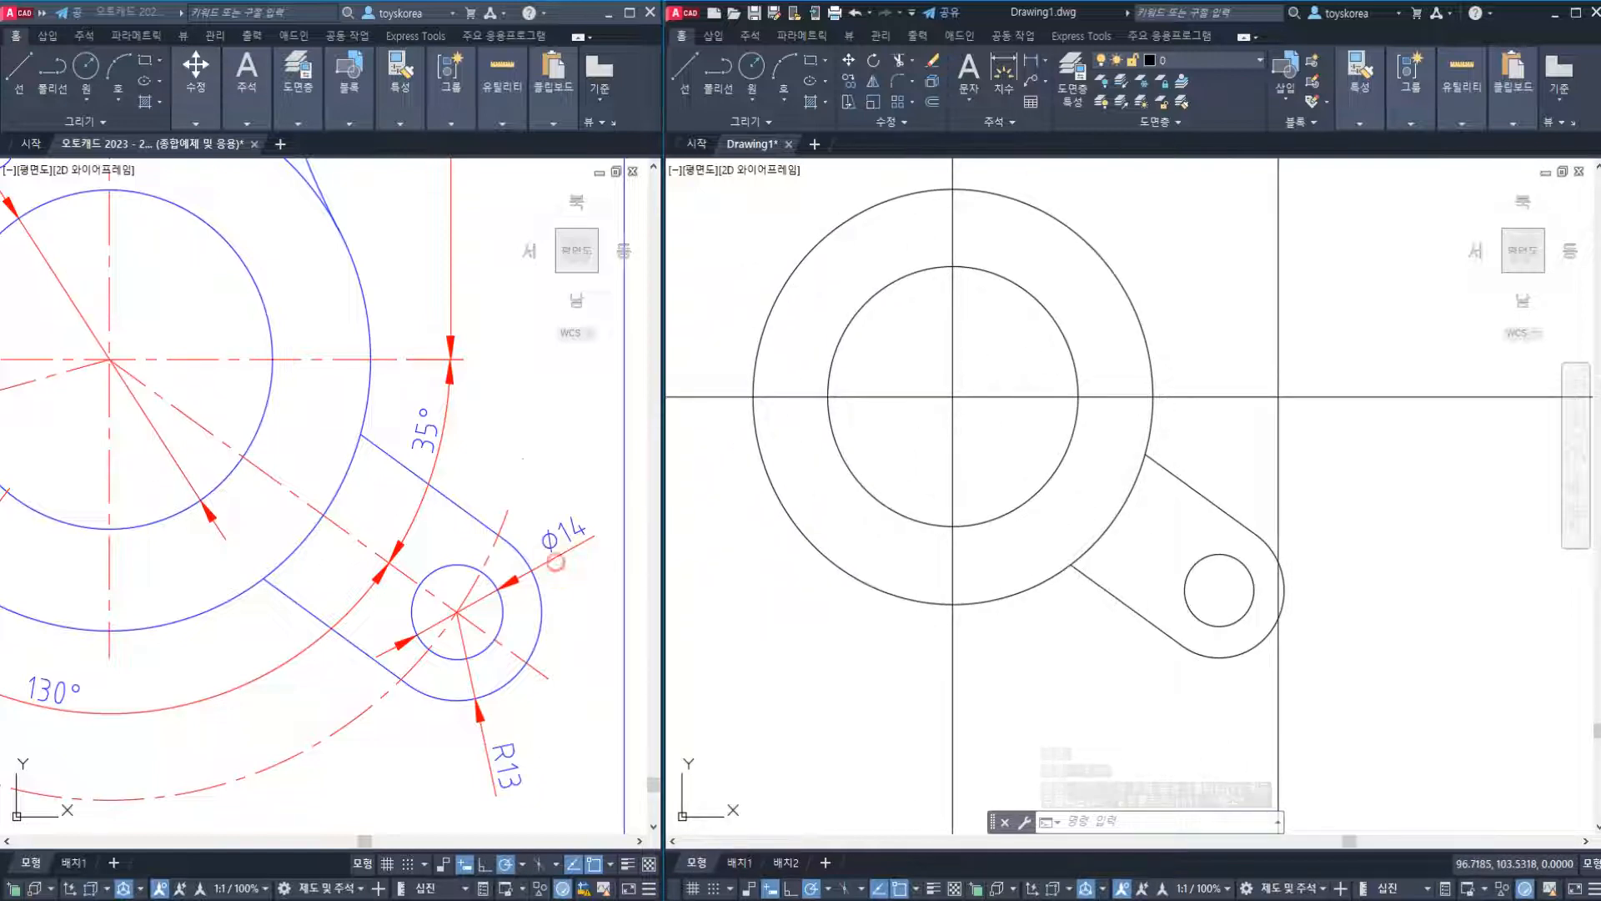
scroll(305, 607, down, 3)
scroll(496, 548, up, 2)
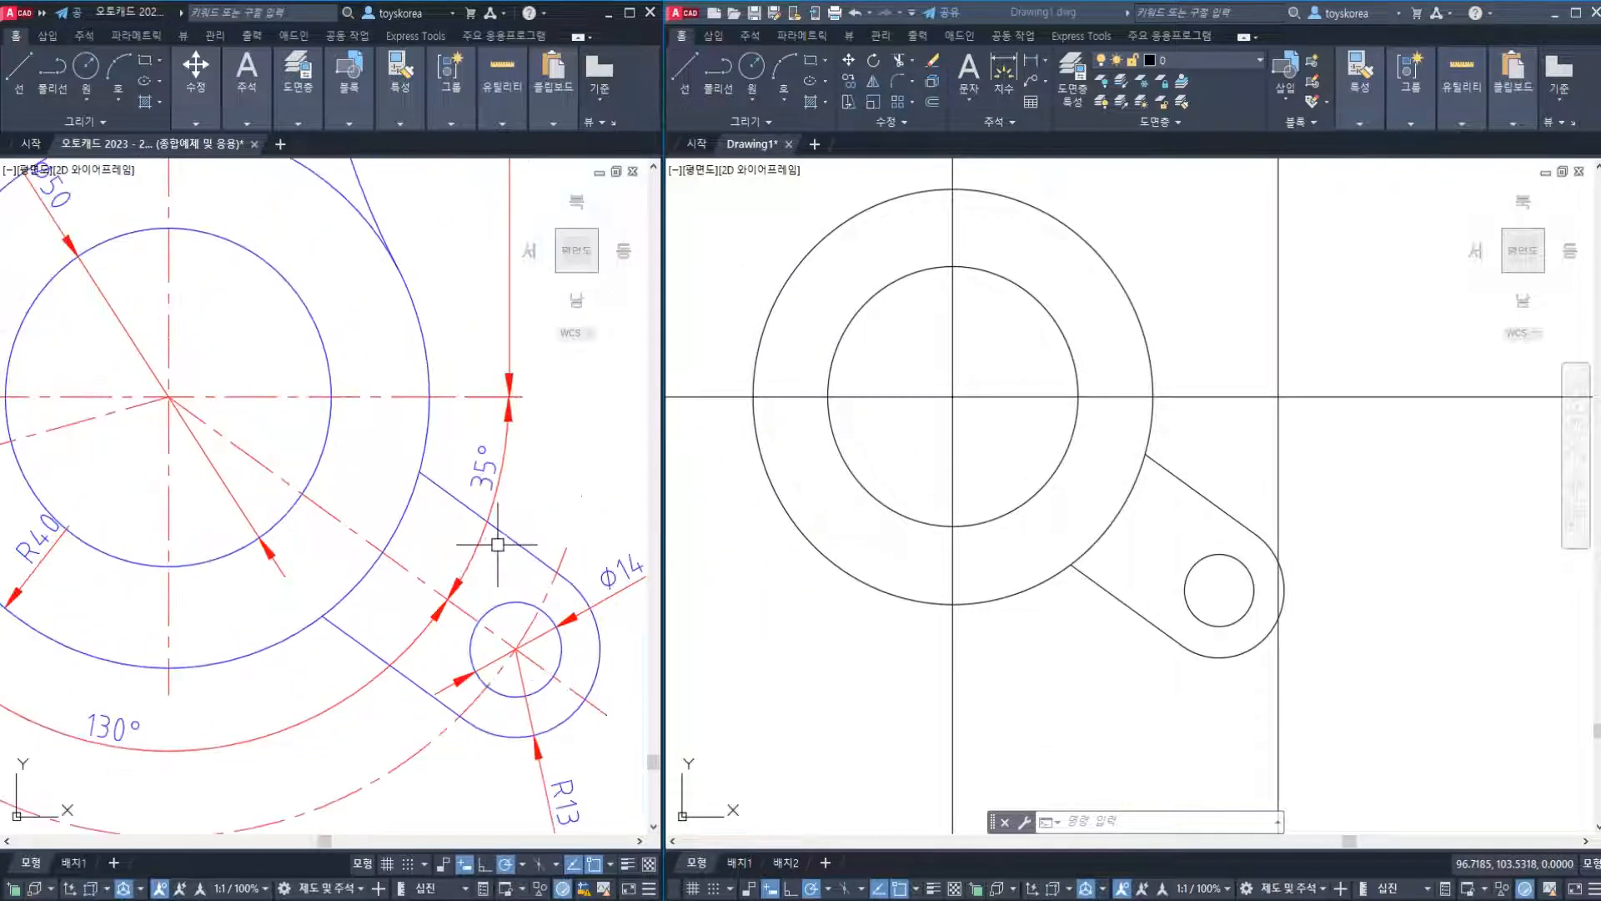
click(509, 549)
click(406, 568)
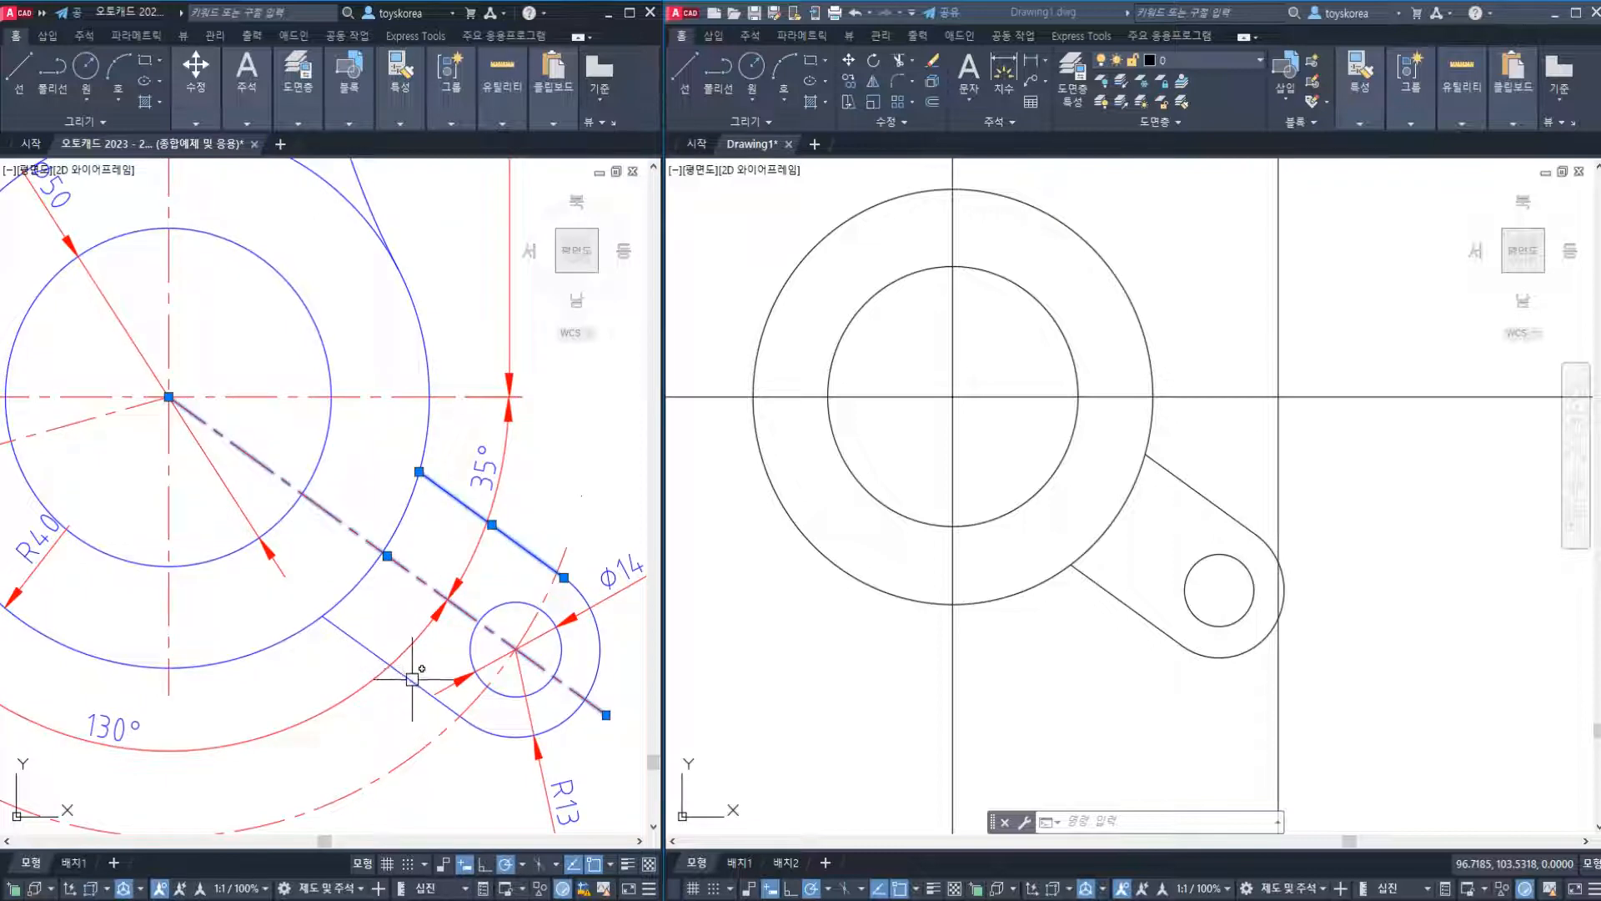
click(412, 678)
click(471, 652)
key(Escape)
click(984, 512)
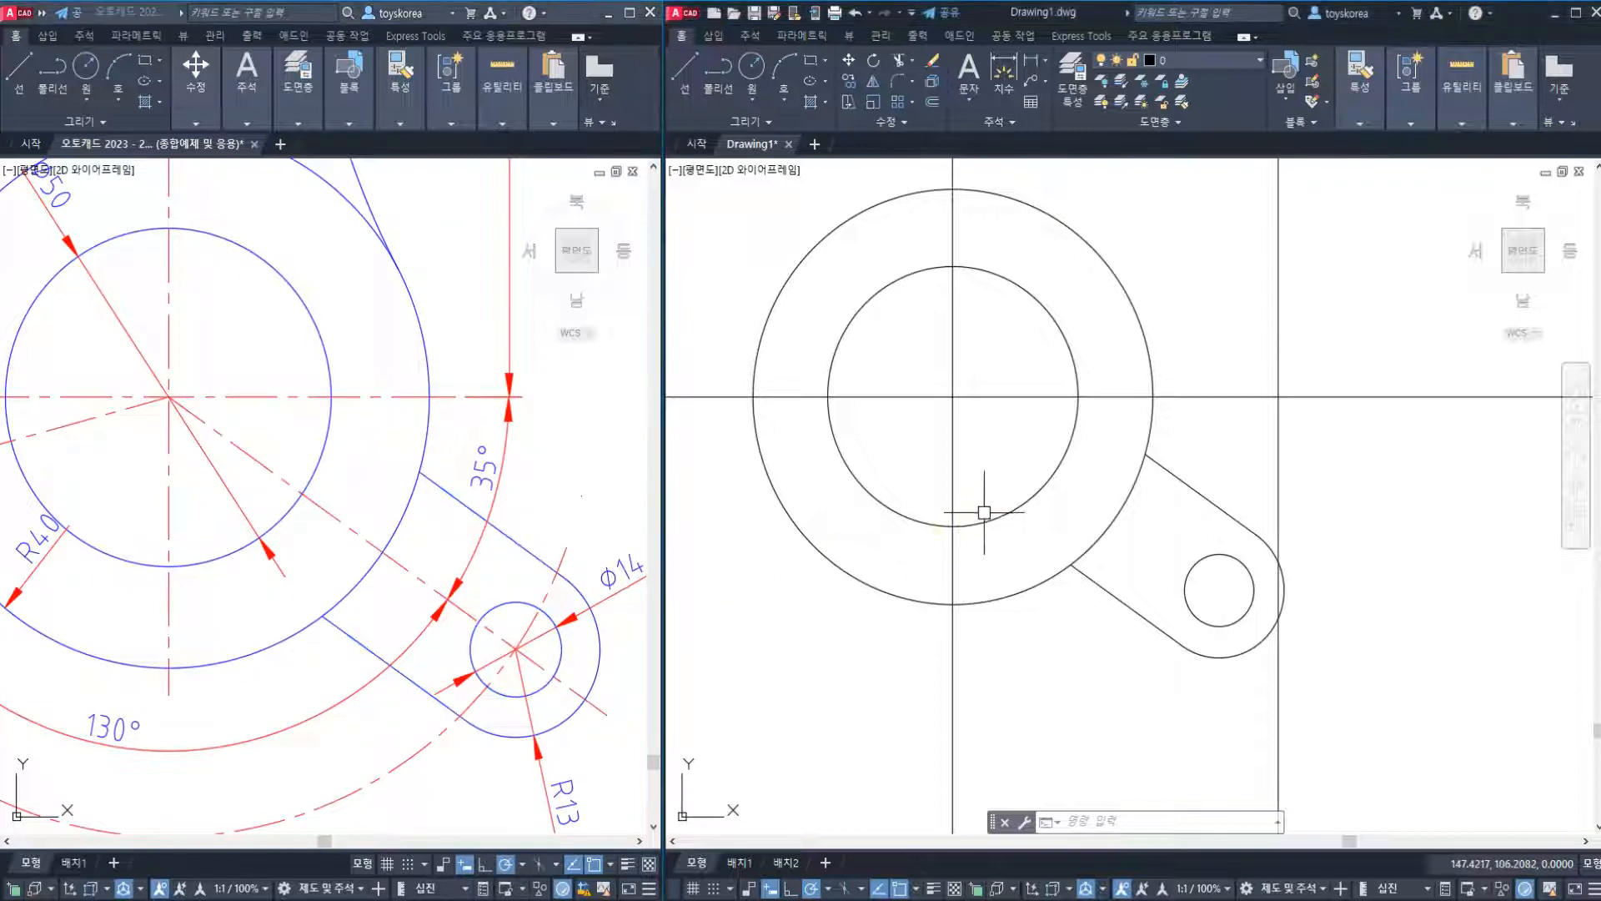
middle_drag(1137, 472, 1064, 489)
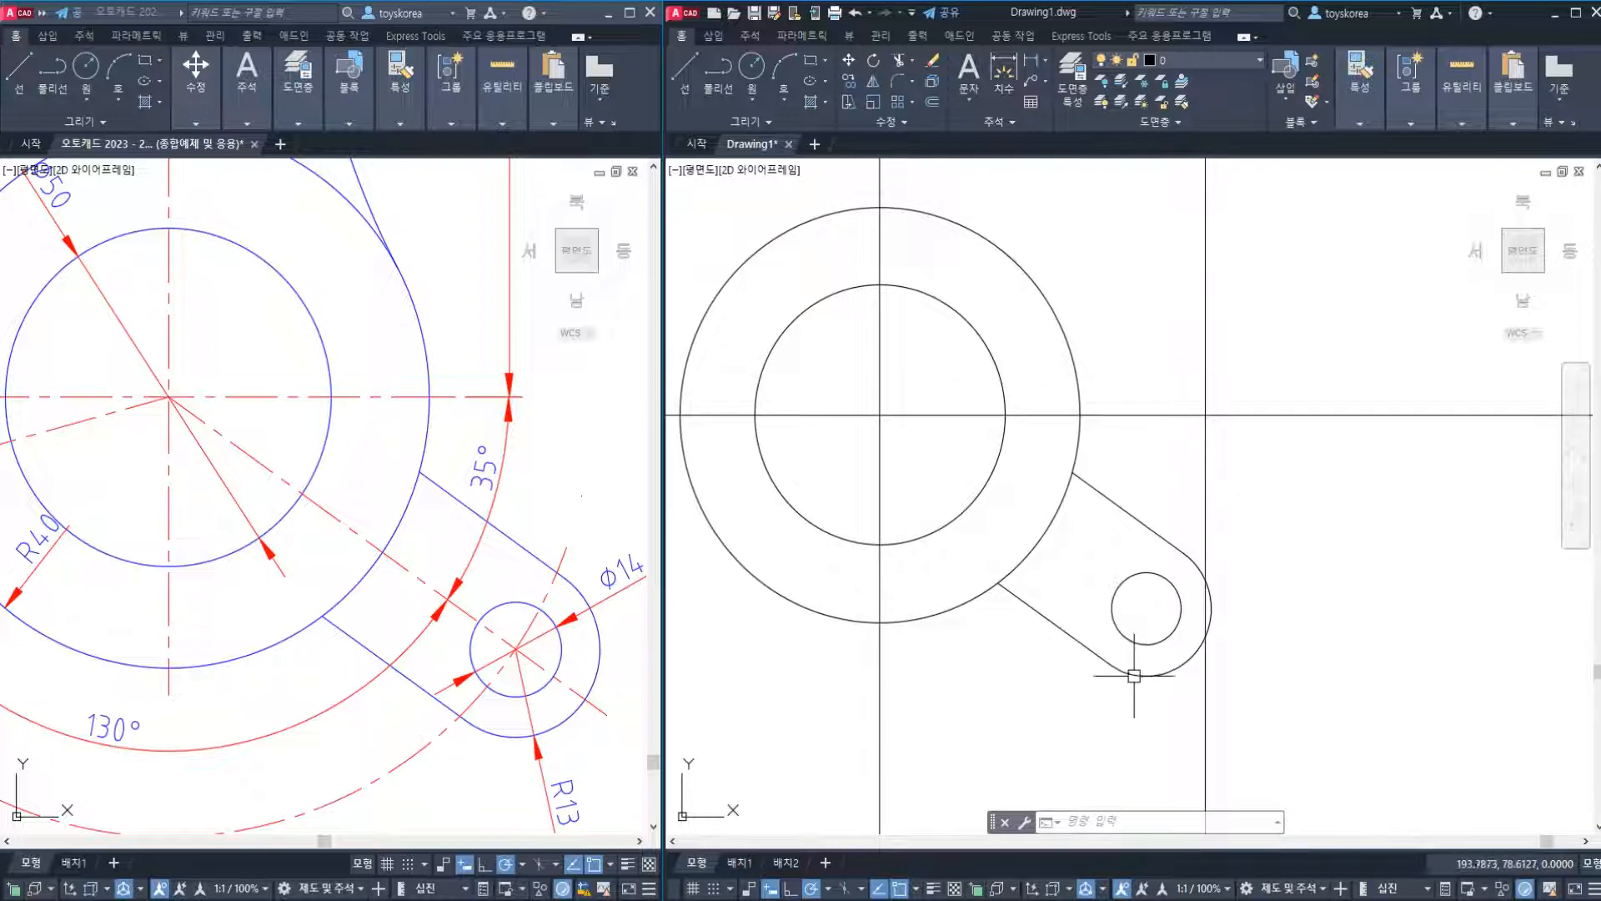
click(418, 643)
middle_drag(410, 599, 332, 565)
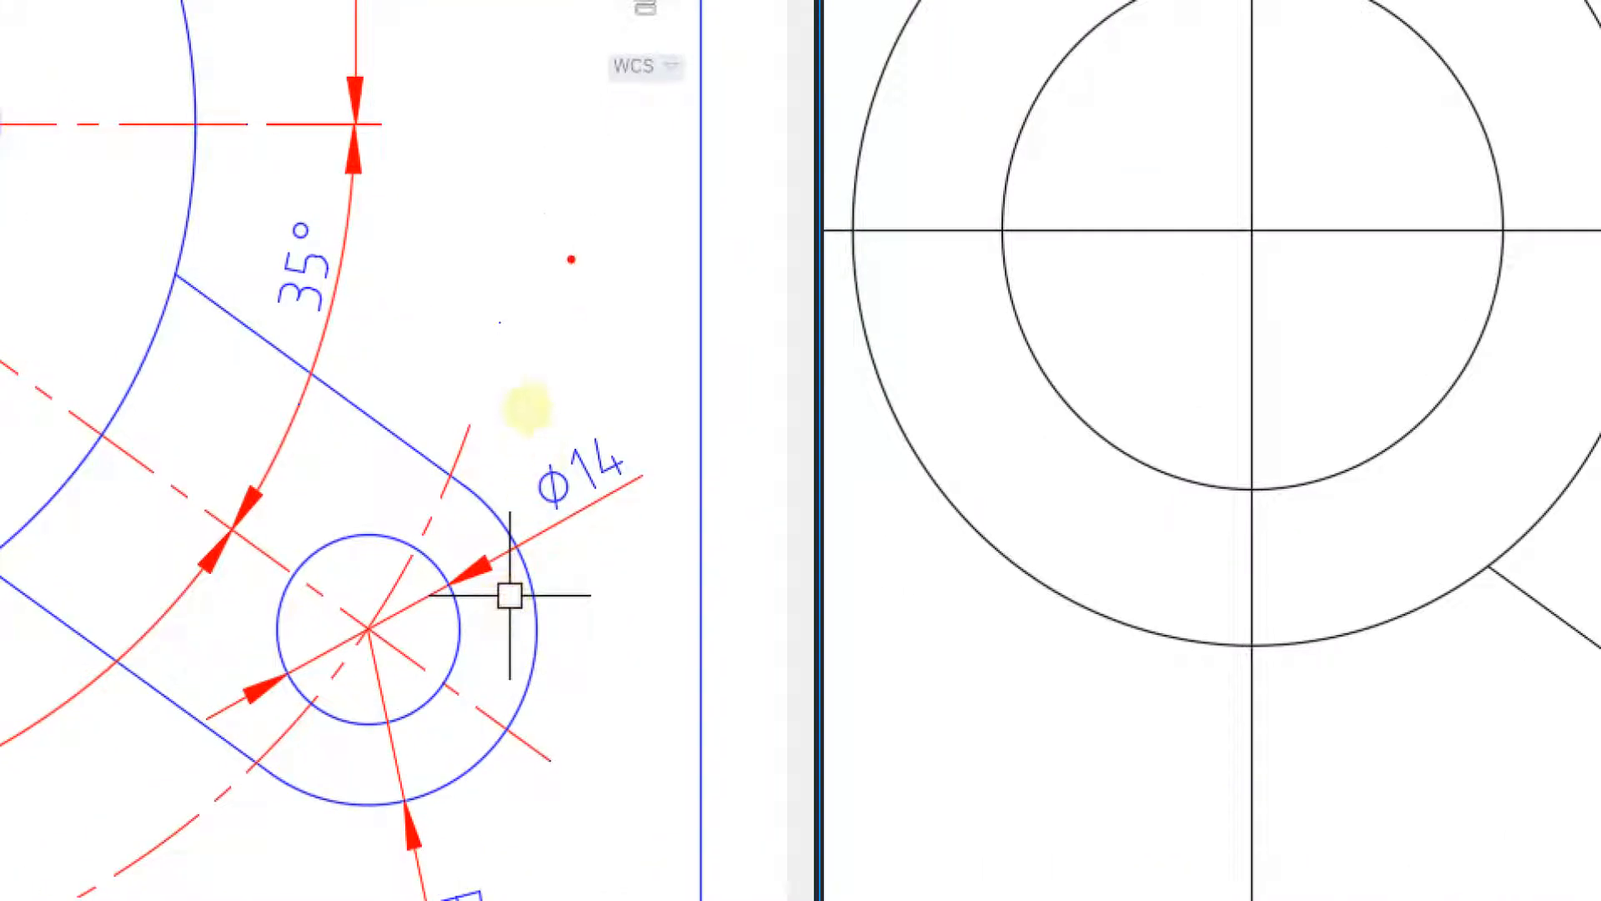
drag(545, 384, 503, 480)
drag(515, 444, 553, 464)
drag(631, 131, 663, 350)
drag(592, 393, 774, 413)
drag(779, 171, 836, 346)
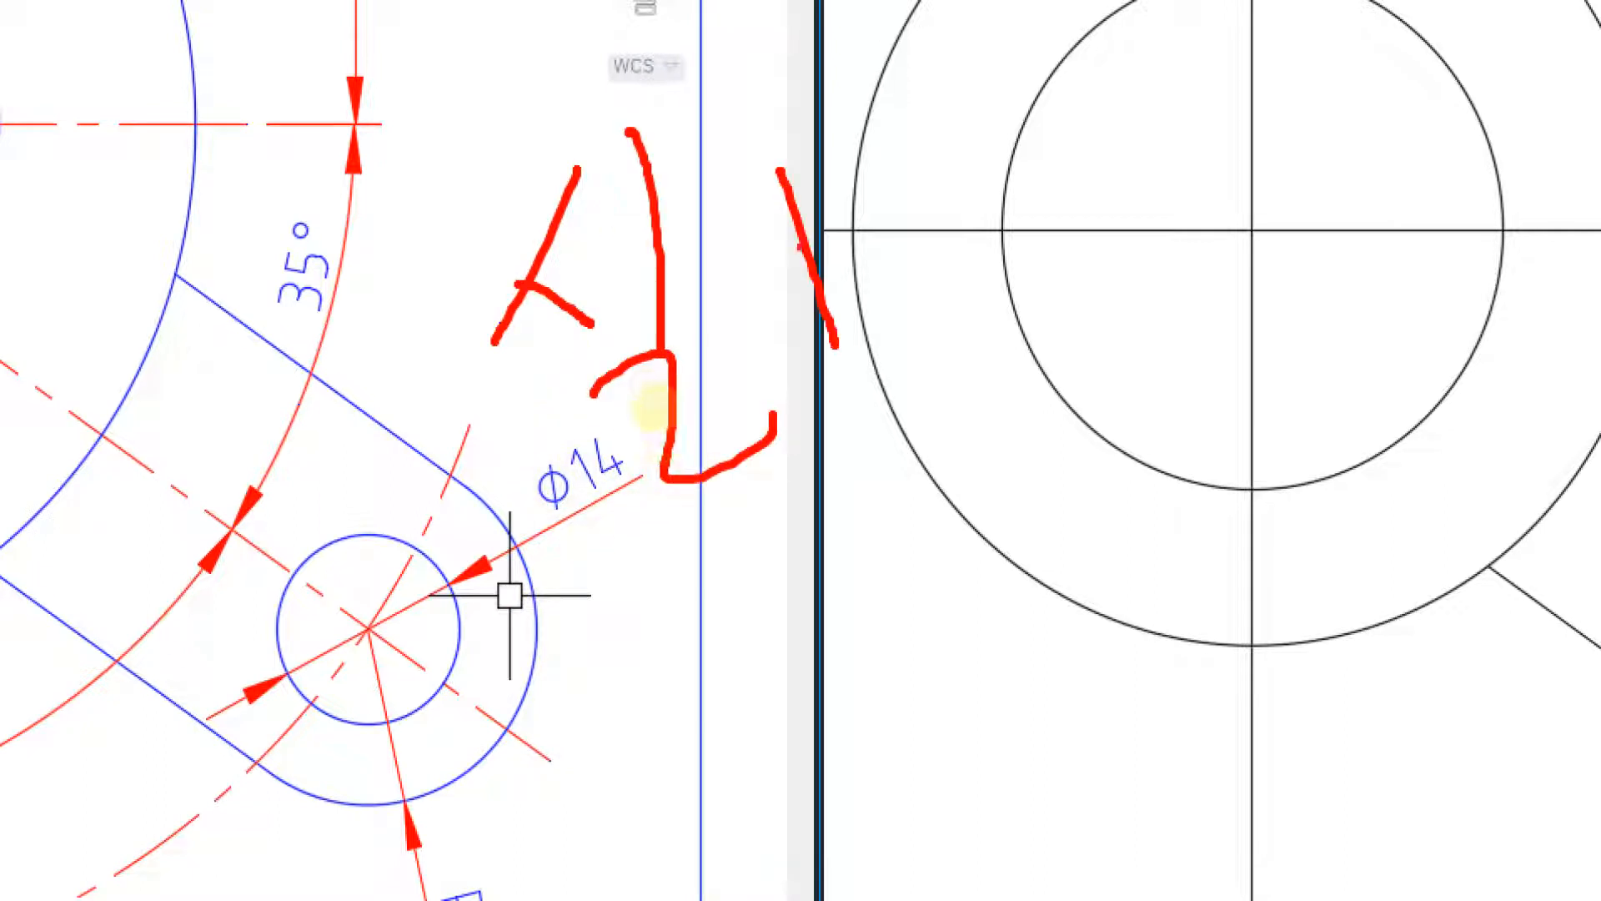
drag(807, 212, 838, 318)
mouse_move(767, 358)
mouse_down()
mouse_move(949, 357)
mouse_move(880, 548)
mouse_up()
drag(703, 544, 991, 517)
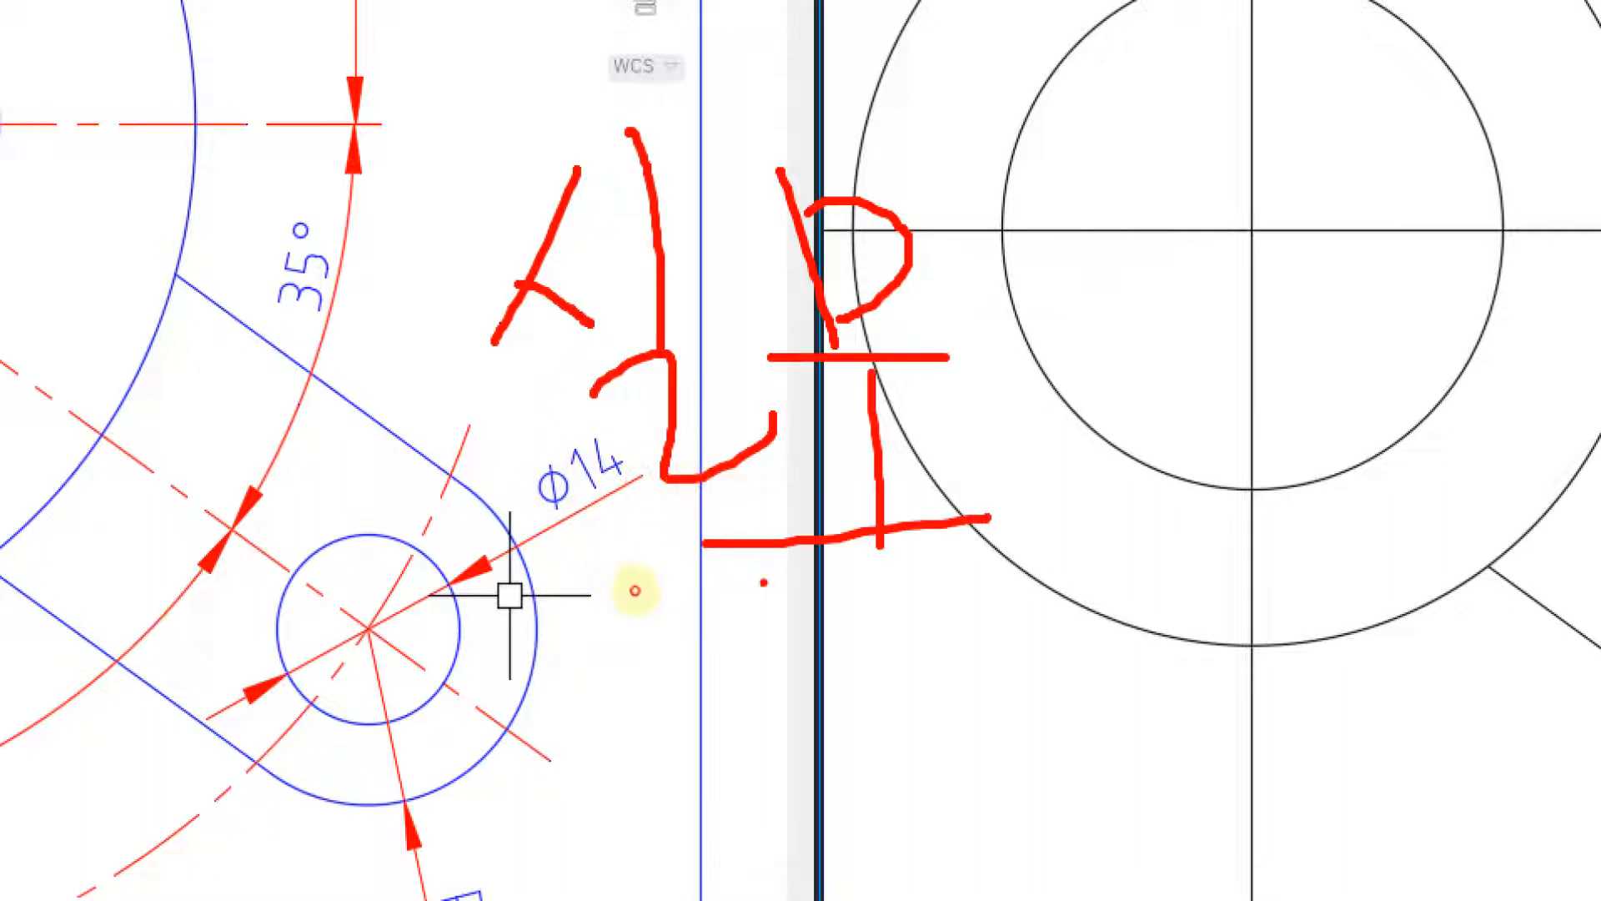
mouse_move(761, 582)
mouse_down()
mouse_move(1009, 546)
mouse_move(1099, 440)
mouse_move(1176, 391)
mouse_up()
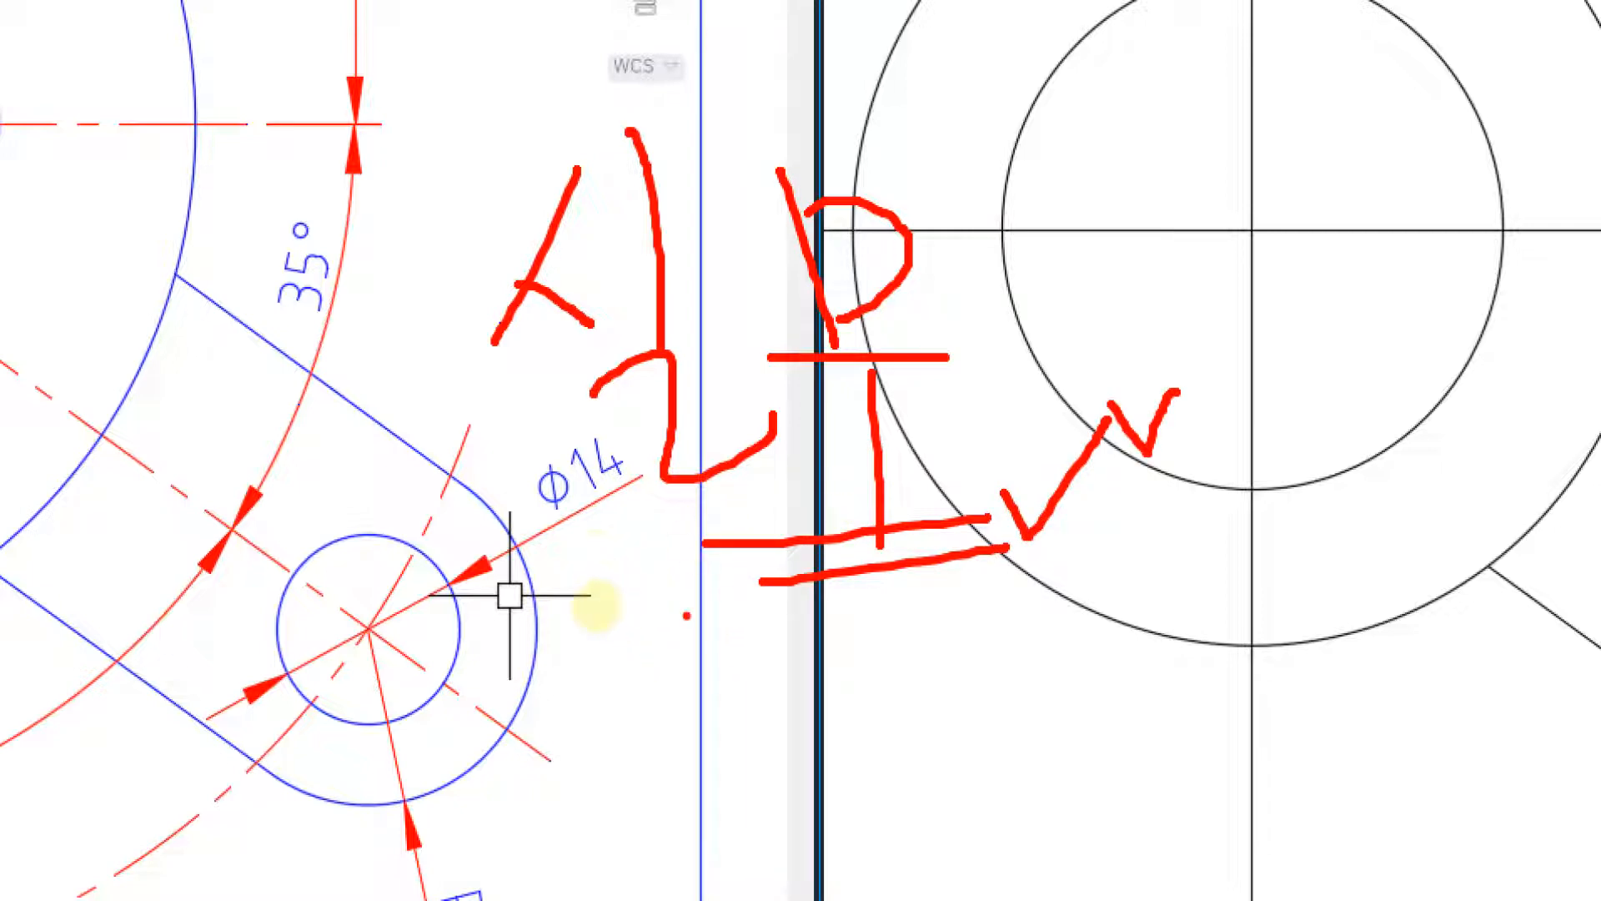
mouse_move(583, 715)
mouse_down()
mouse_move(665, 808)
mouse_move(700, 754)
mouse_up()
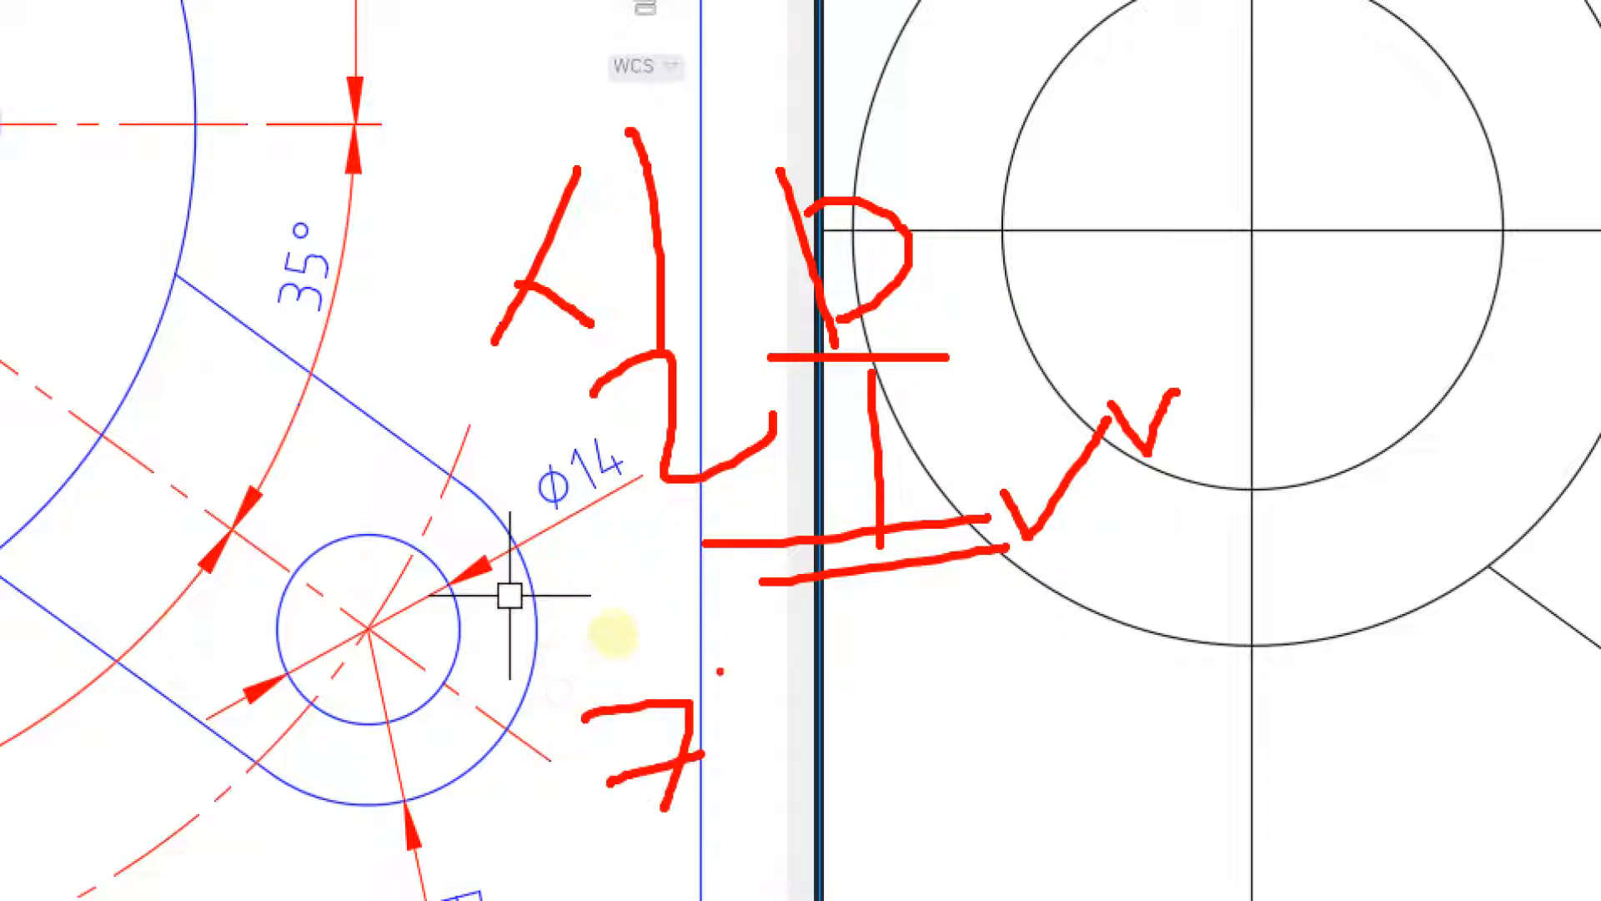
drag(721, 665, 733, 781)
drag(728, 732, 767, 715)
drag(765, 636, 773, 851)
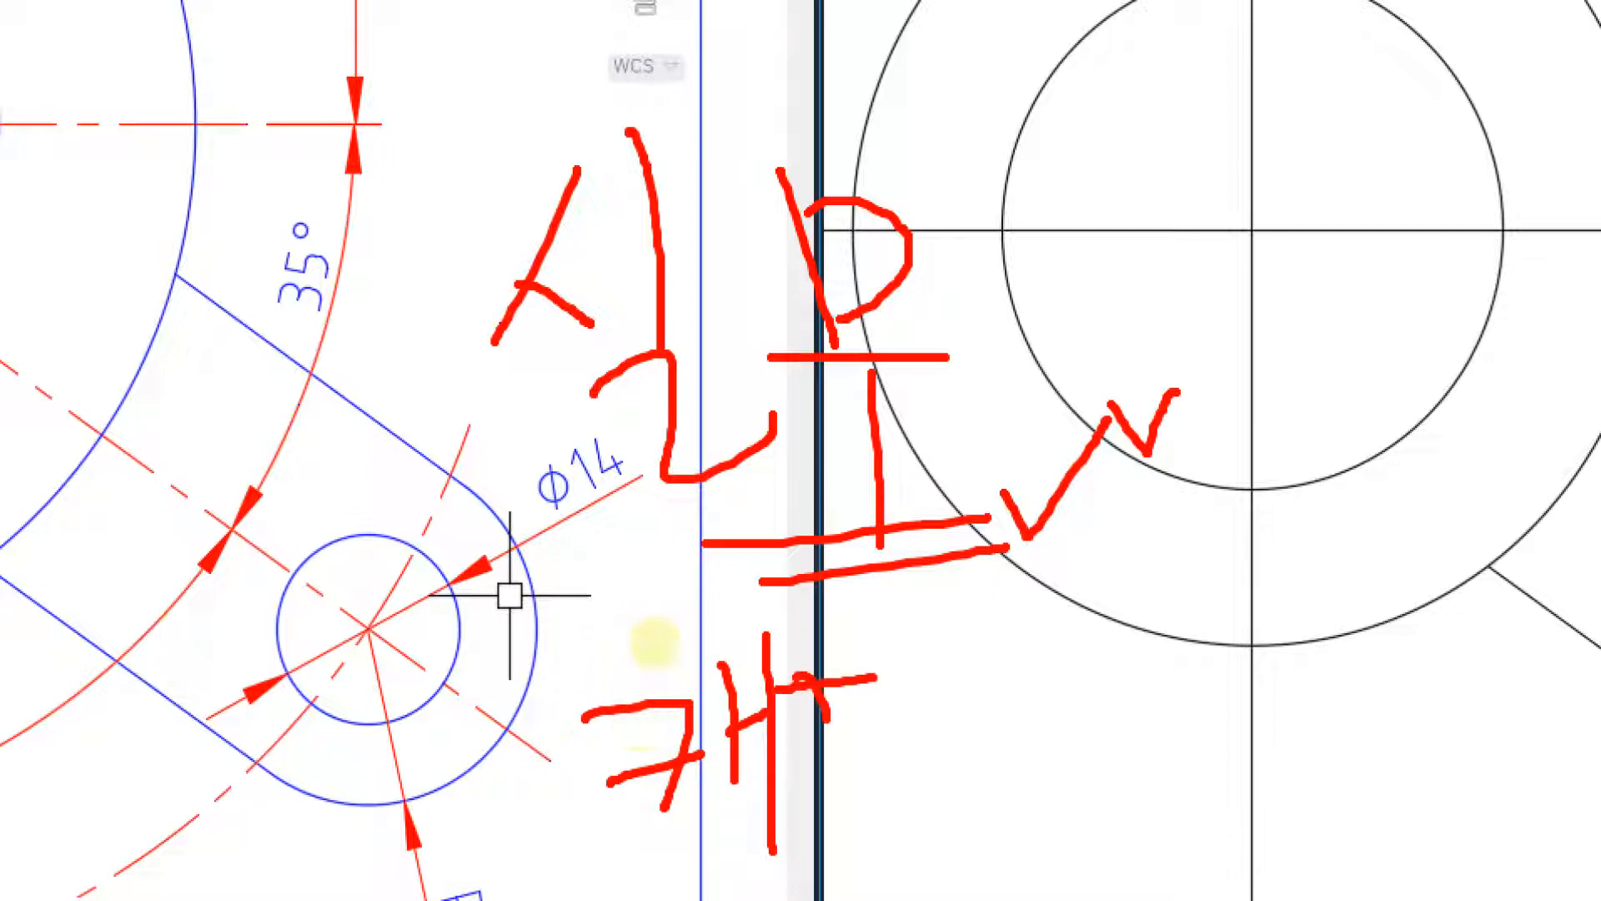
drag(800, 685, 873, 732)
mouse_move(784, 771)
mouse_down()
mouse_move(921, 758)
mouse_move(916, 844)
mouse_up()
mouse_move(42, 359)
mouse_down()
mouse_move(383, 338)
mouse_move(368, 397)
mouse_up()
key(ctrl+z)
key(ctrl+z)
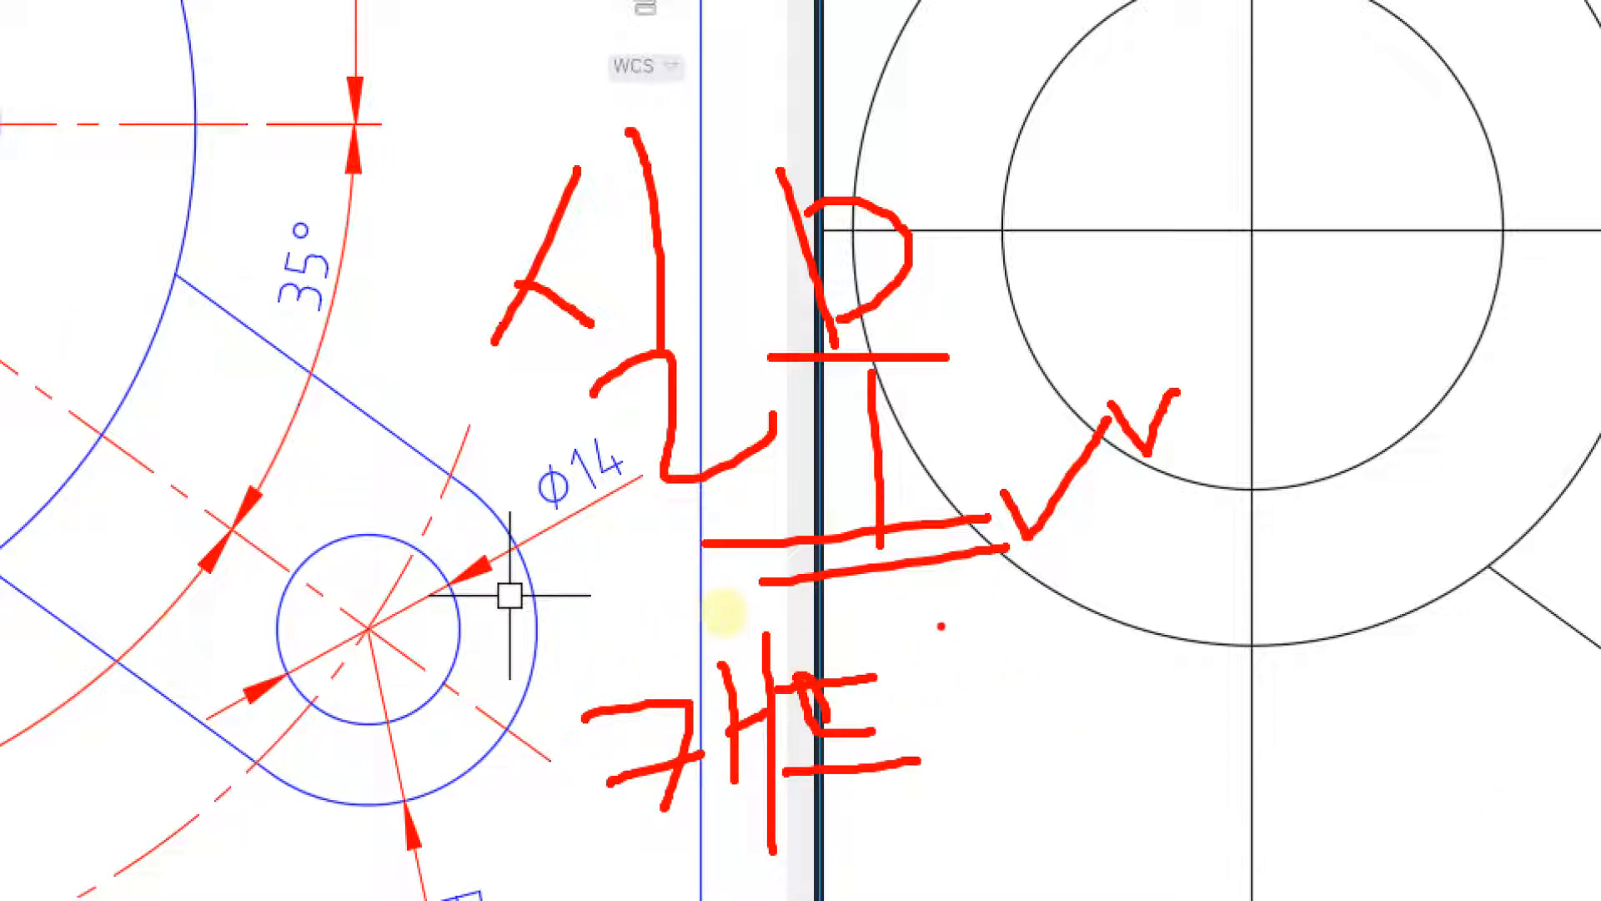
drag(1098, 611, 1027, 728)
drag(1066, 655, 1143, 702)
mouse_move(1157, 611)
mouse_down()
mouse_move(1164, 774)
mouse_move(1257, 754)
mouse_up()
drag(1322, 586, 1310, 707)
click(1351, 691)
mouse_move(1302, 624)
mouse_down()
mouse_move(1386, 644)
mouse_move(1385, 735)
mouse_up()
drag(1311, 785, 1422, 824)
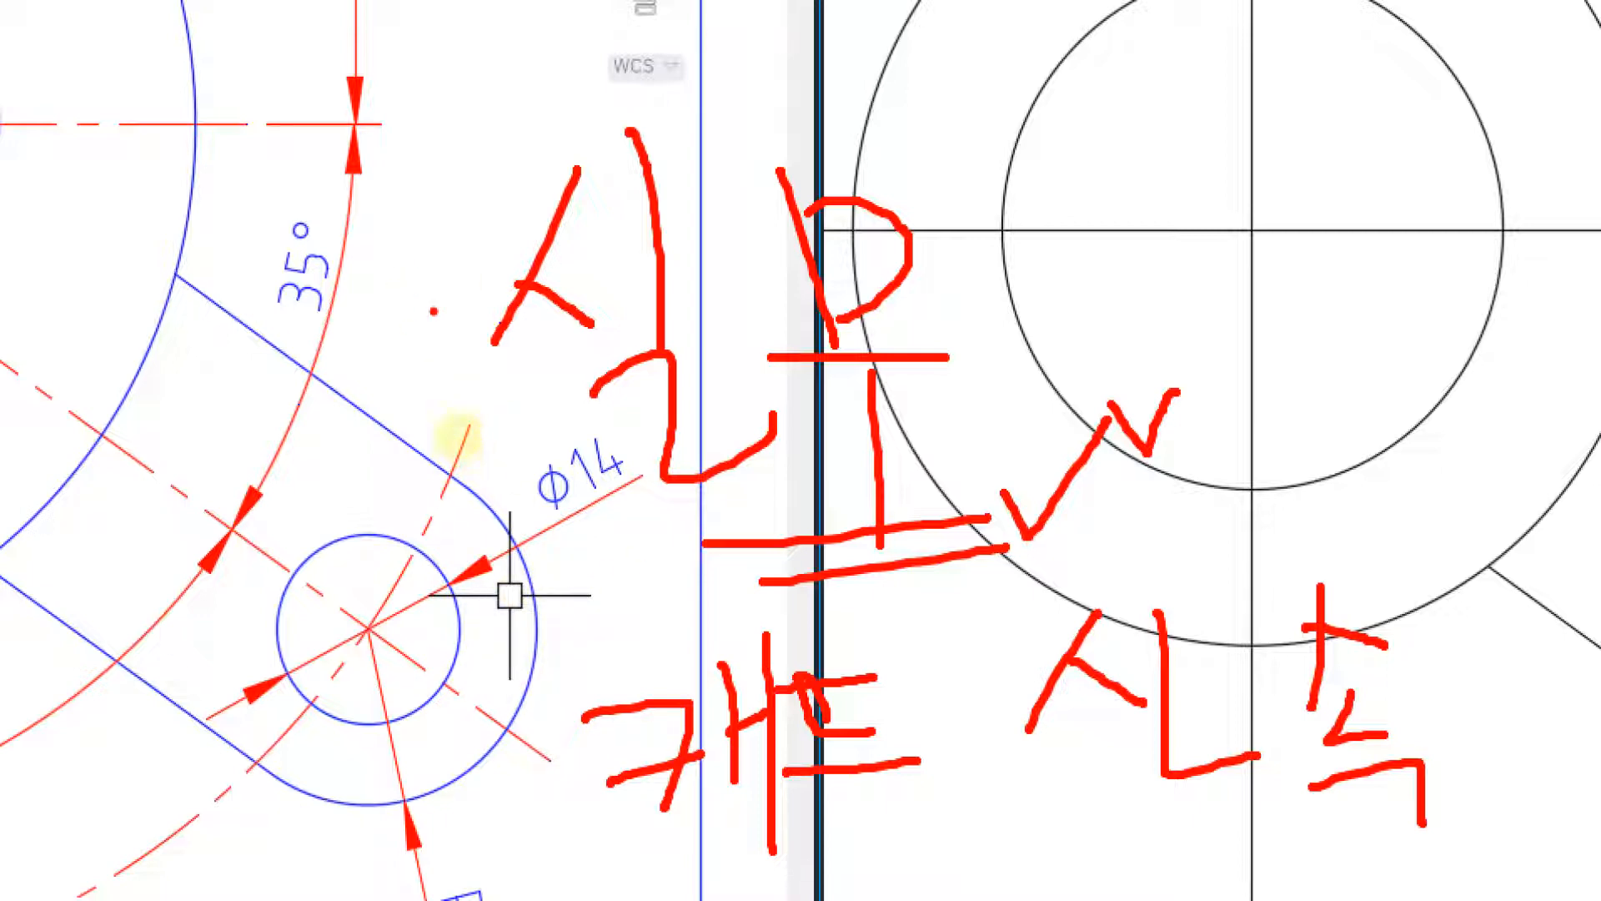
drag(440, 210, 423, 290)
mouse_move(406, 220)
mouse_down()
mouse_move(462, 277)
mouse_move(559, 245)
mouse_up()
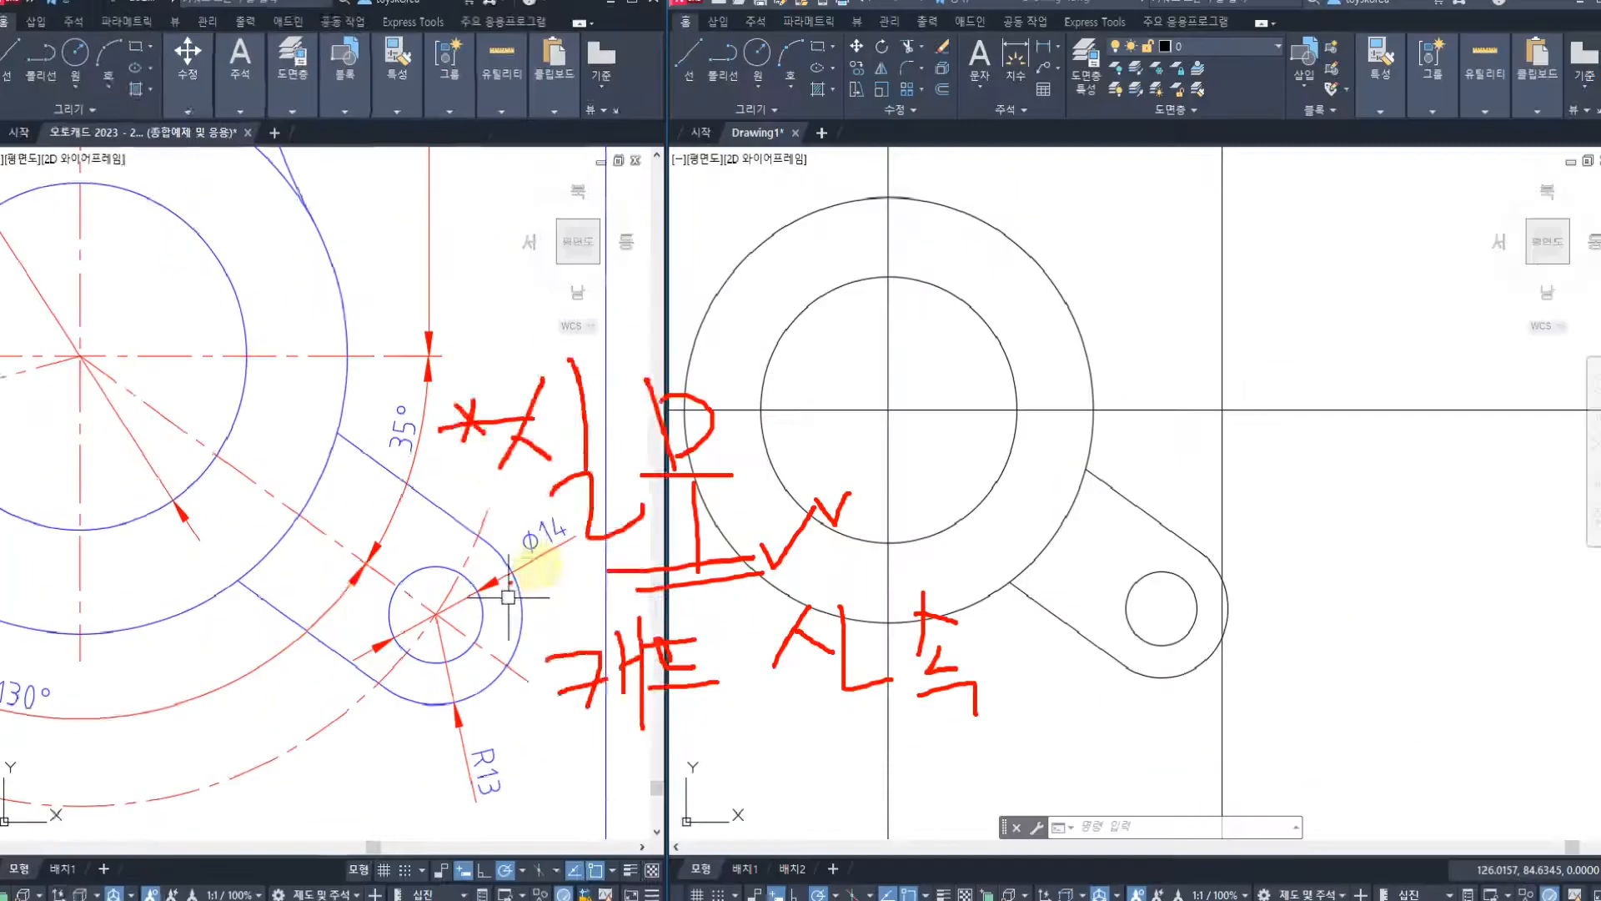
key(Escape)
click(830, 553)
key(Escape)
key(Escape)
key(Escape)
middle_drag(779, 568, 859, 561)
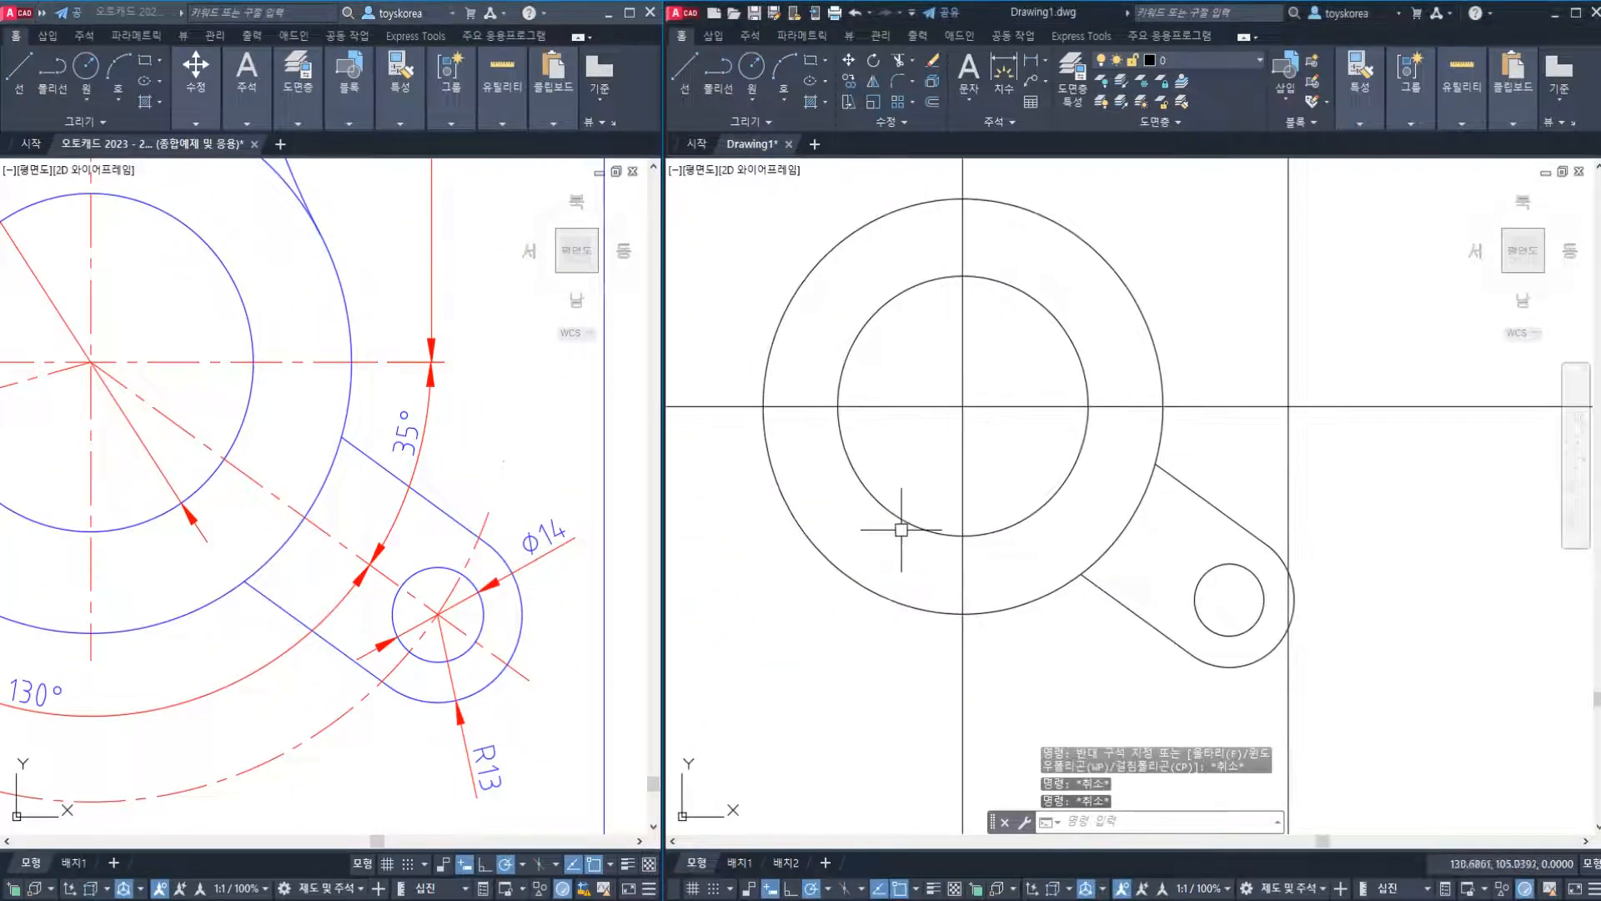
Examine the second arm in the reference drawing and the 130° angle dimension between the two arms.
middle_drag(357, 685, 447, 612)
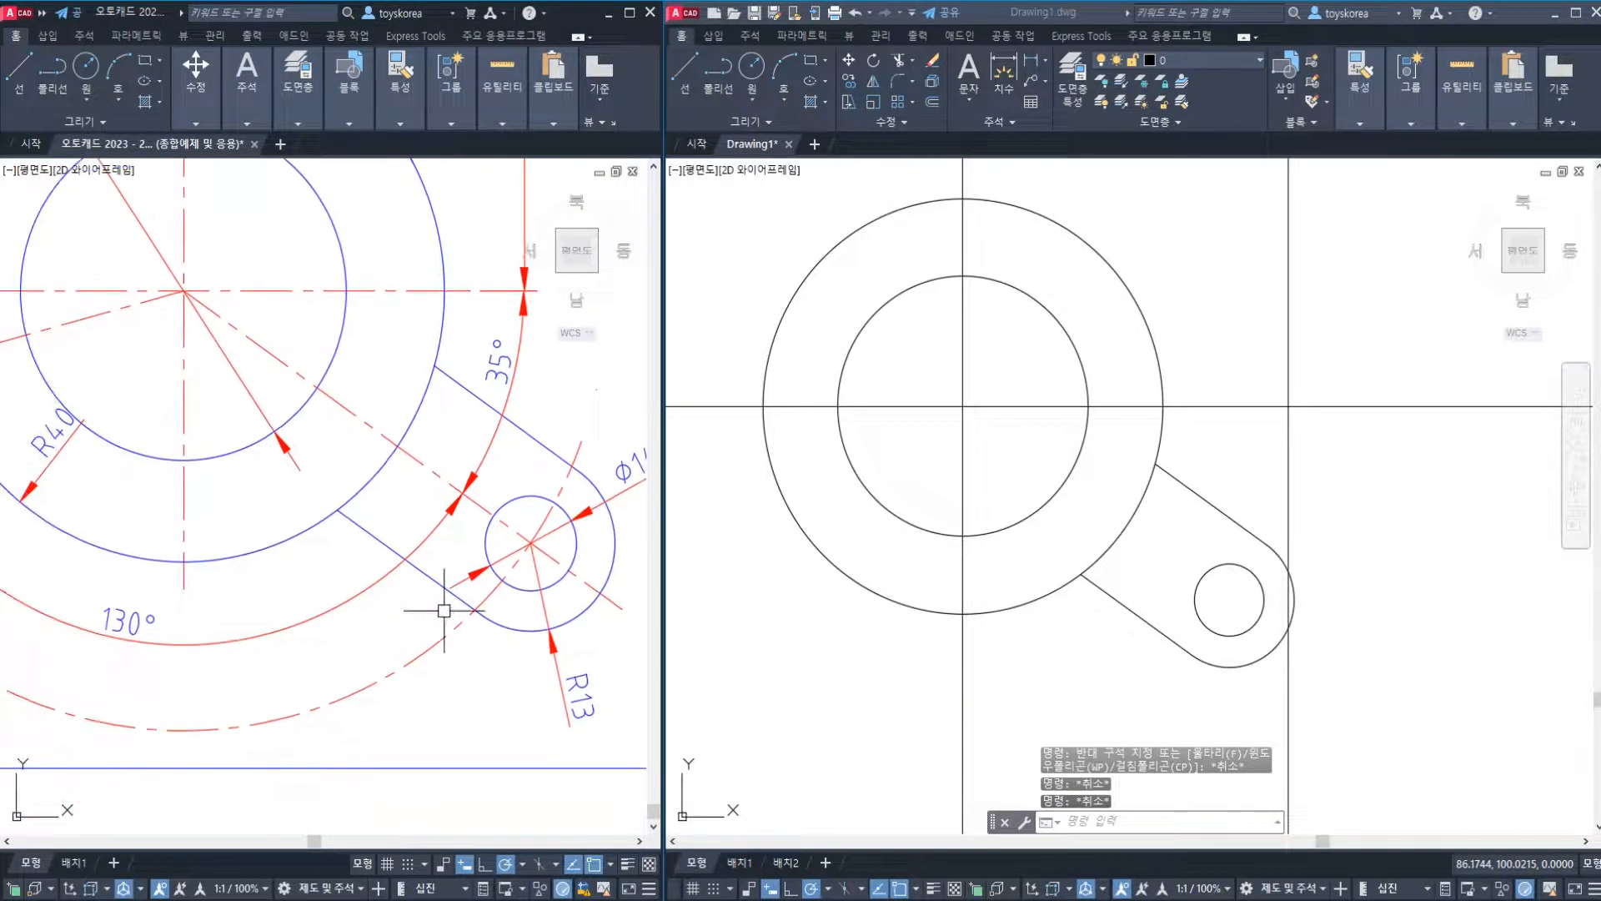
scroll(444, 611, down, 2)
middle_drag(254, 567, 372, 590)
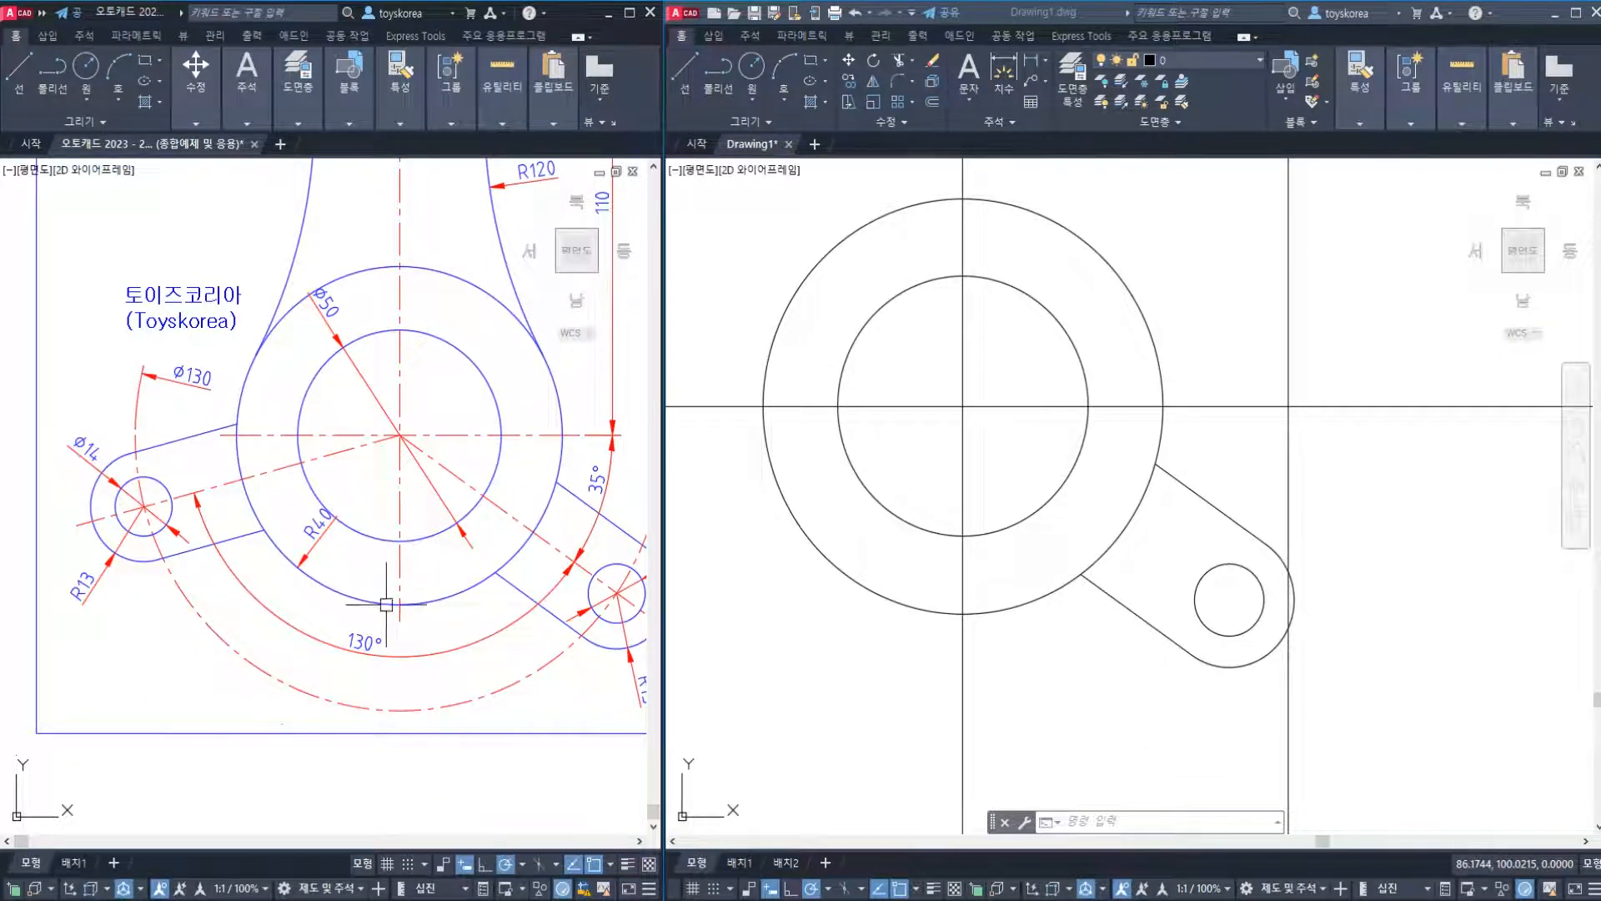
middle_drag(373, 613, 311, 619)
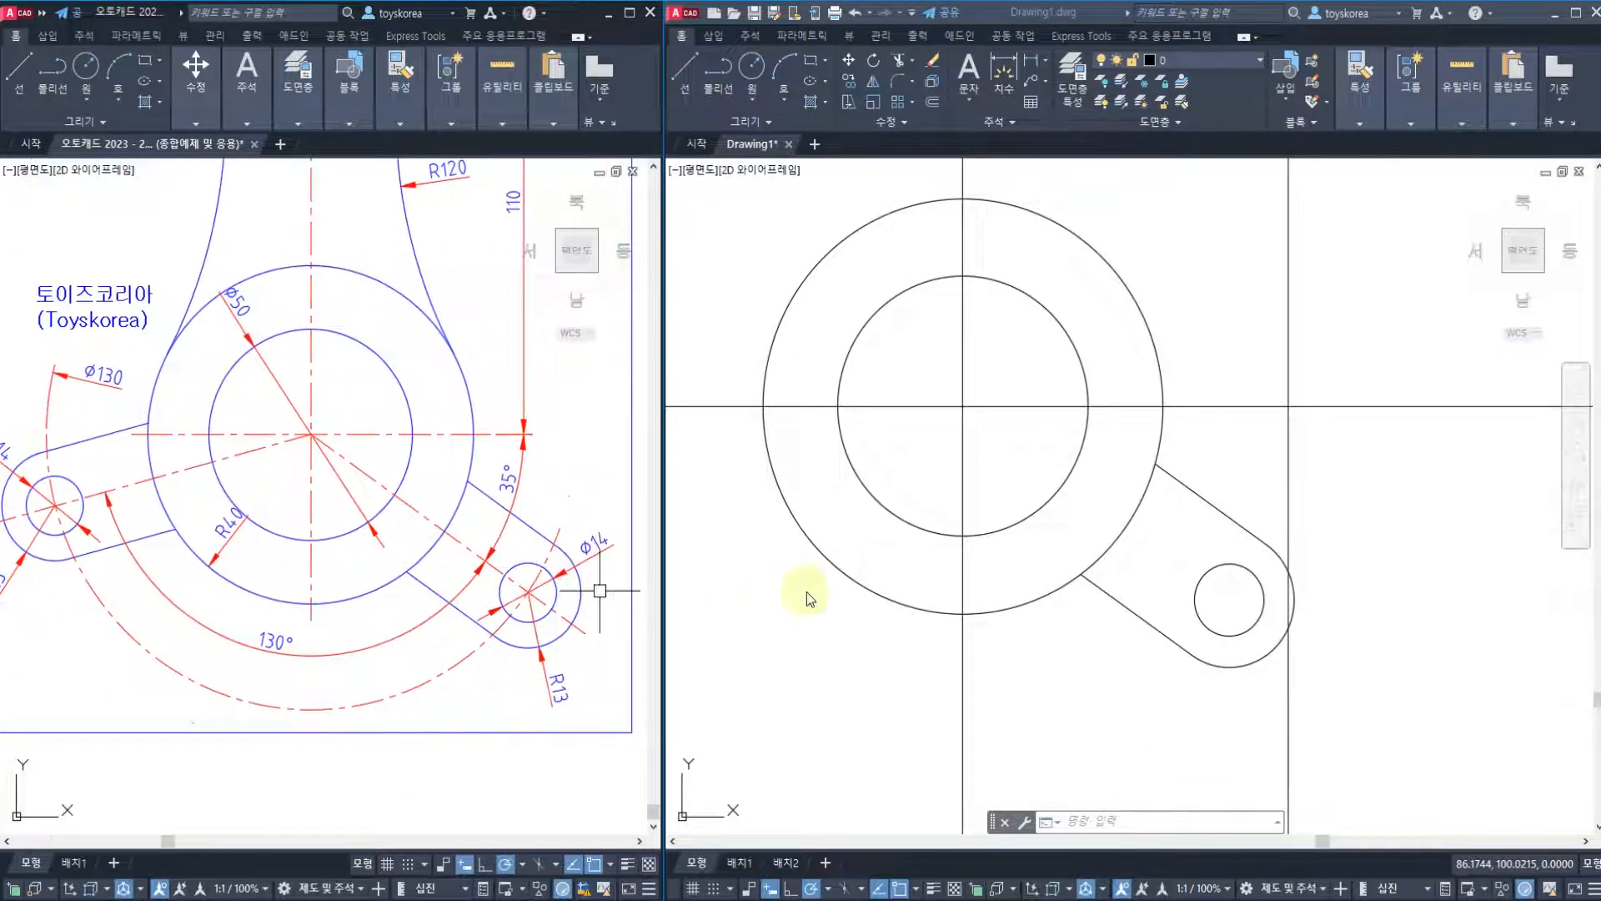
click(903, 596)
key(Escape)
key(Escape)
mouse_move(1068, 631)
middle_down()
mouse_move(1050, 576)
mouse_move(1105, 587)
middle_up()
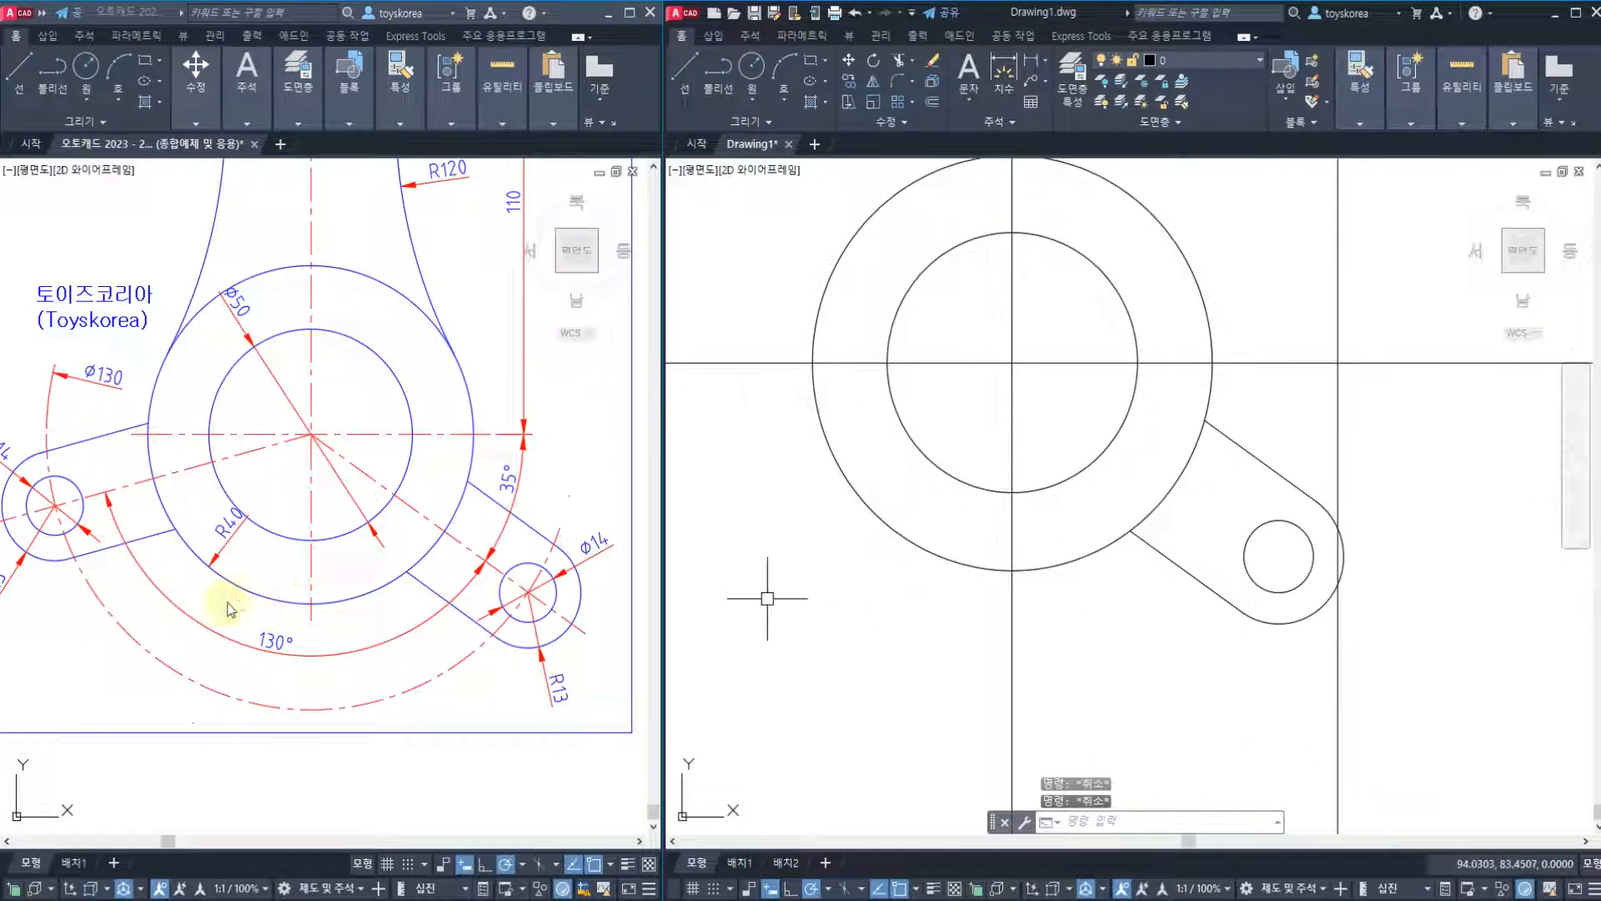
click(230, 612)
click(236, 638)
middle_drag(140, 555, 214, 574)
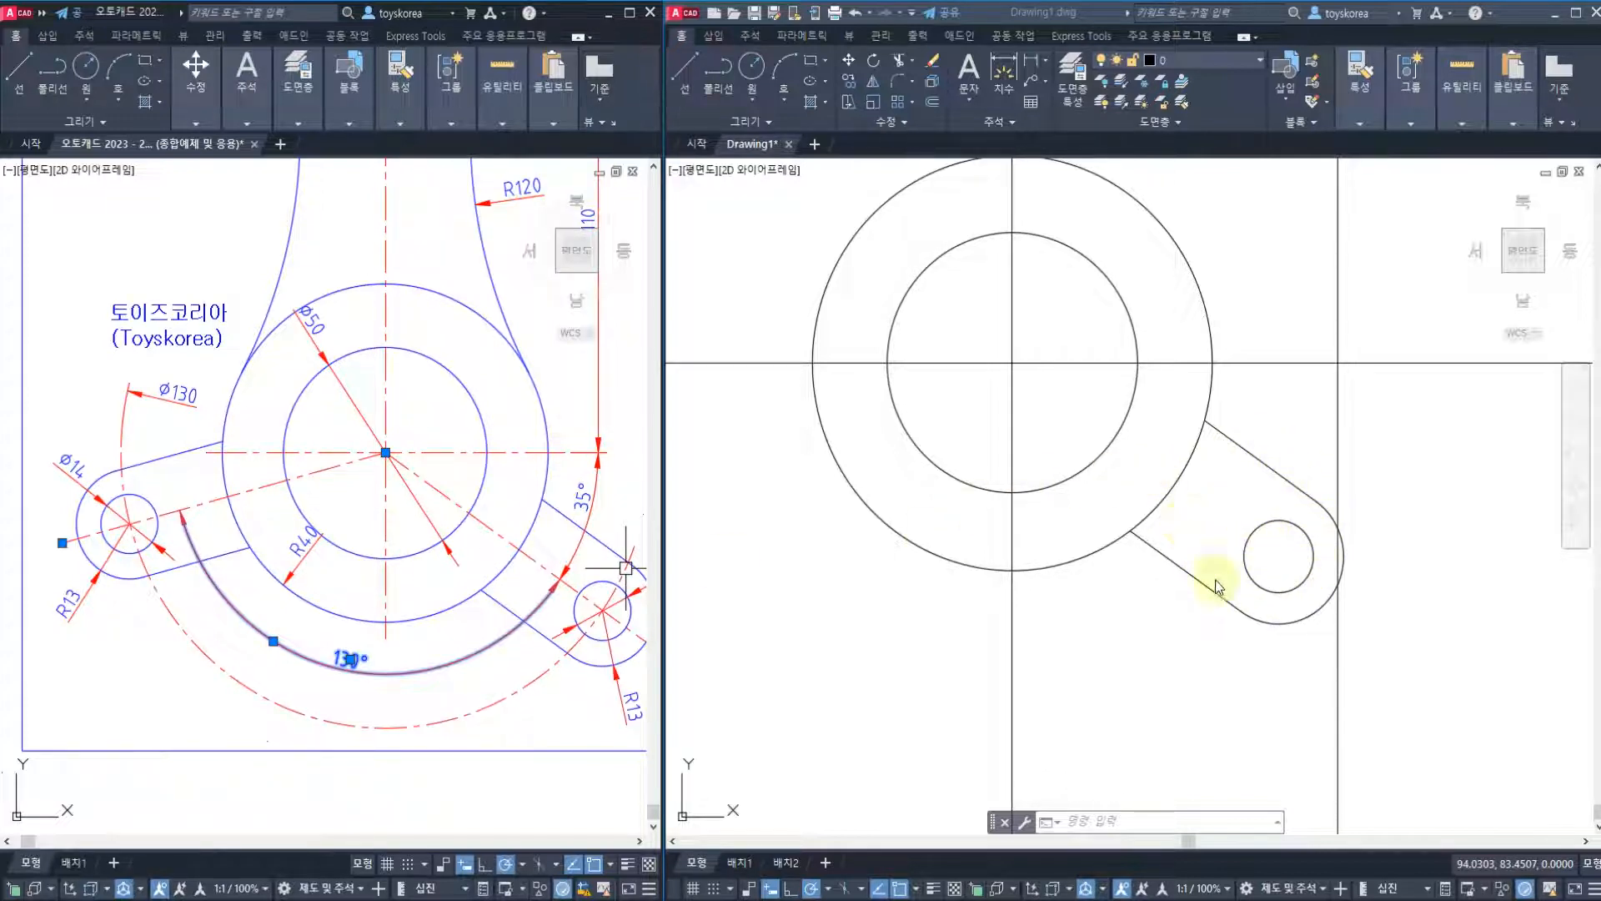
click(803, 528)
key(Escape)
key(Escape)
key(Escape)
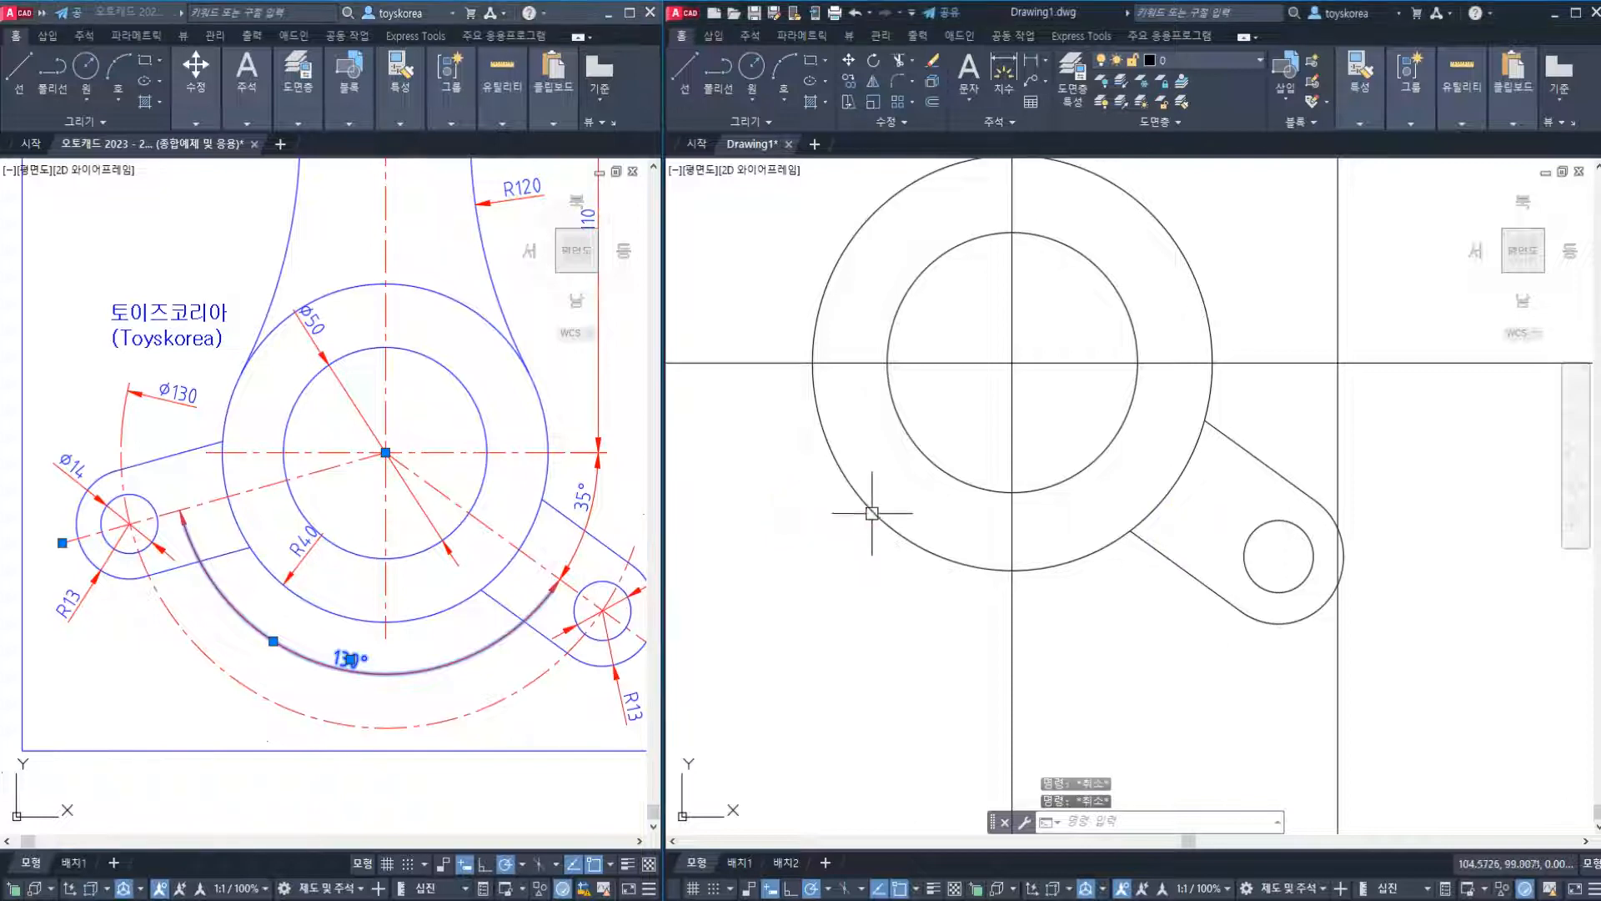
click(456, 681)
click(1111, 611)
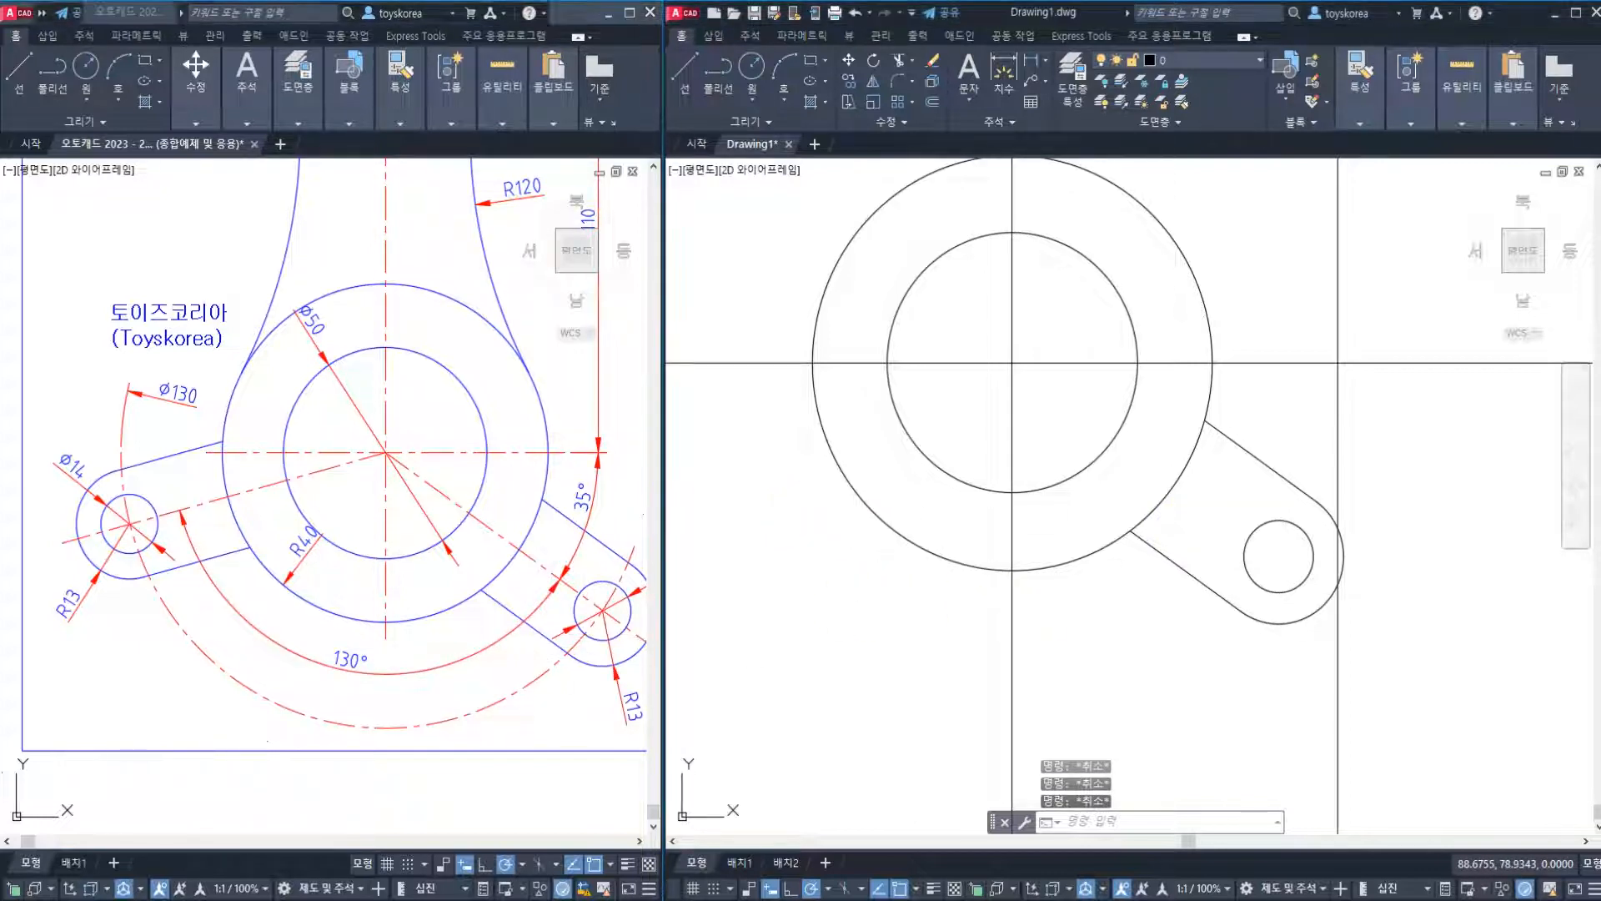
middle_drag(1111, 611, 1080, 608)
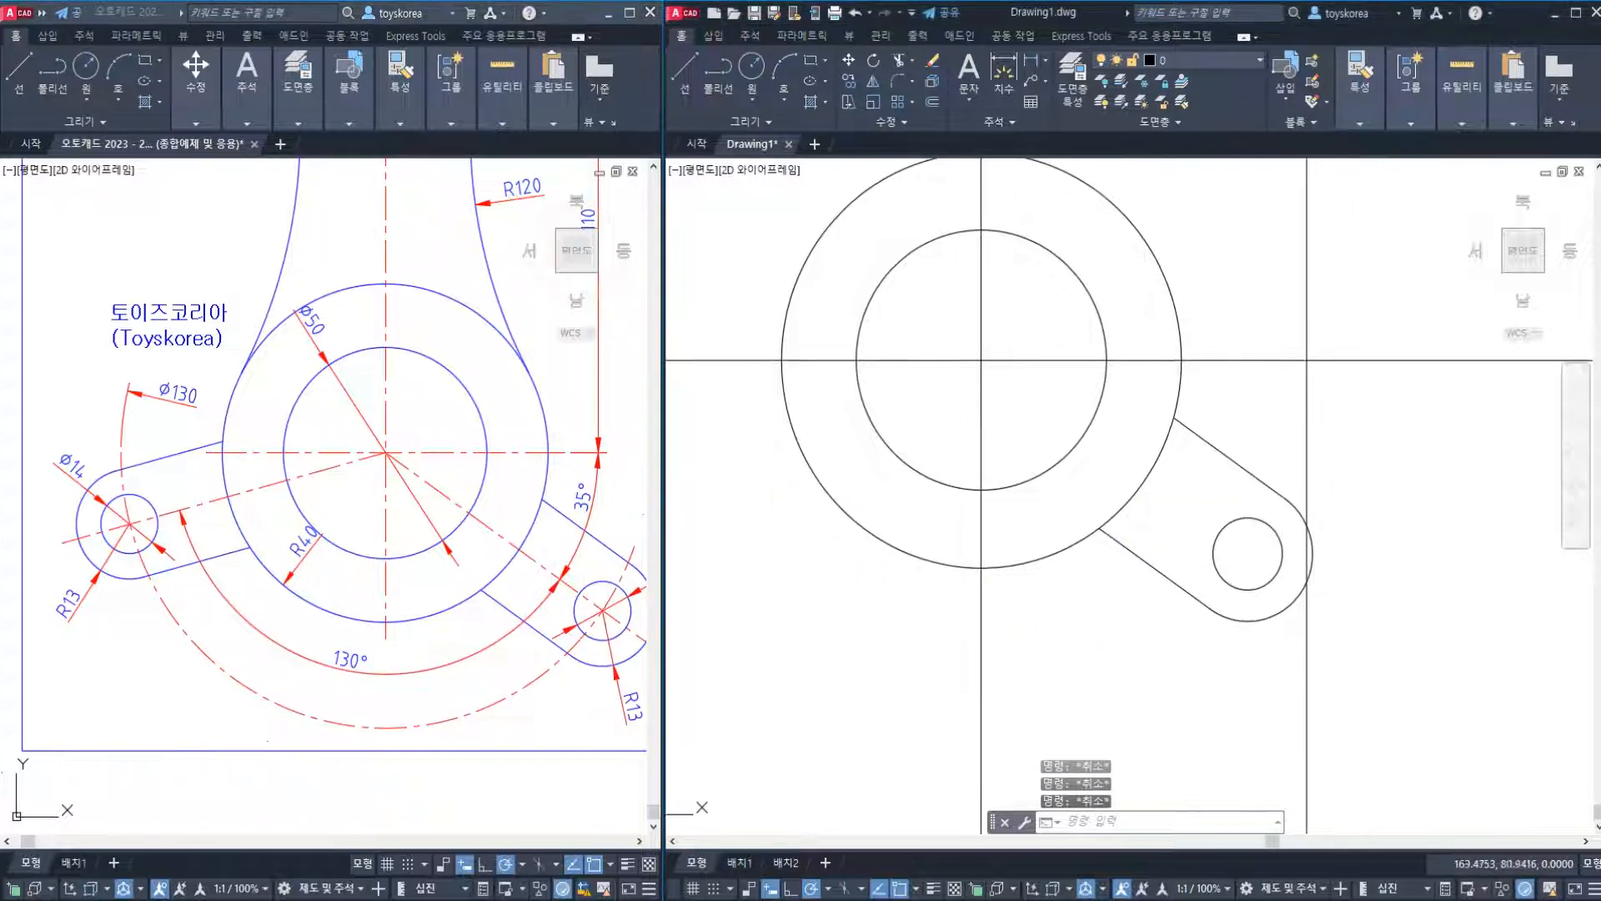
click(1054, 393)
click(1372, 676)
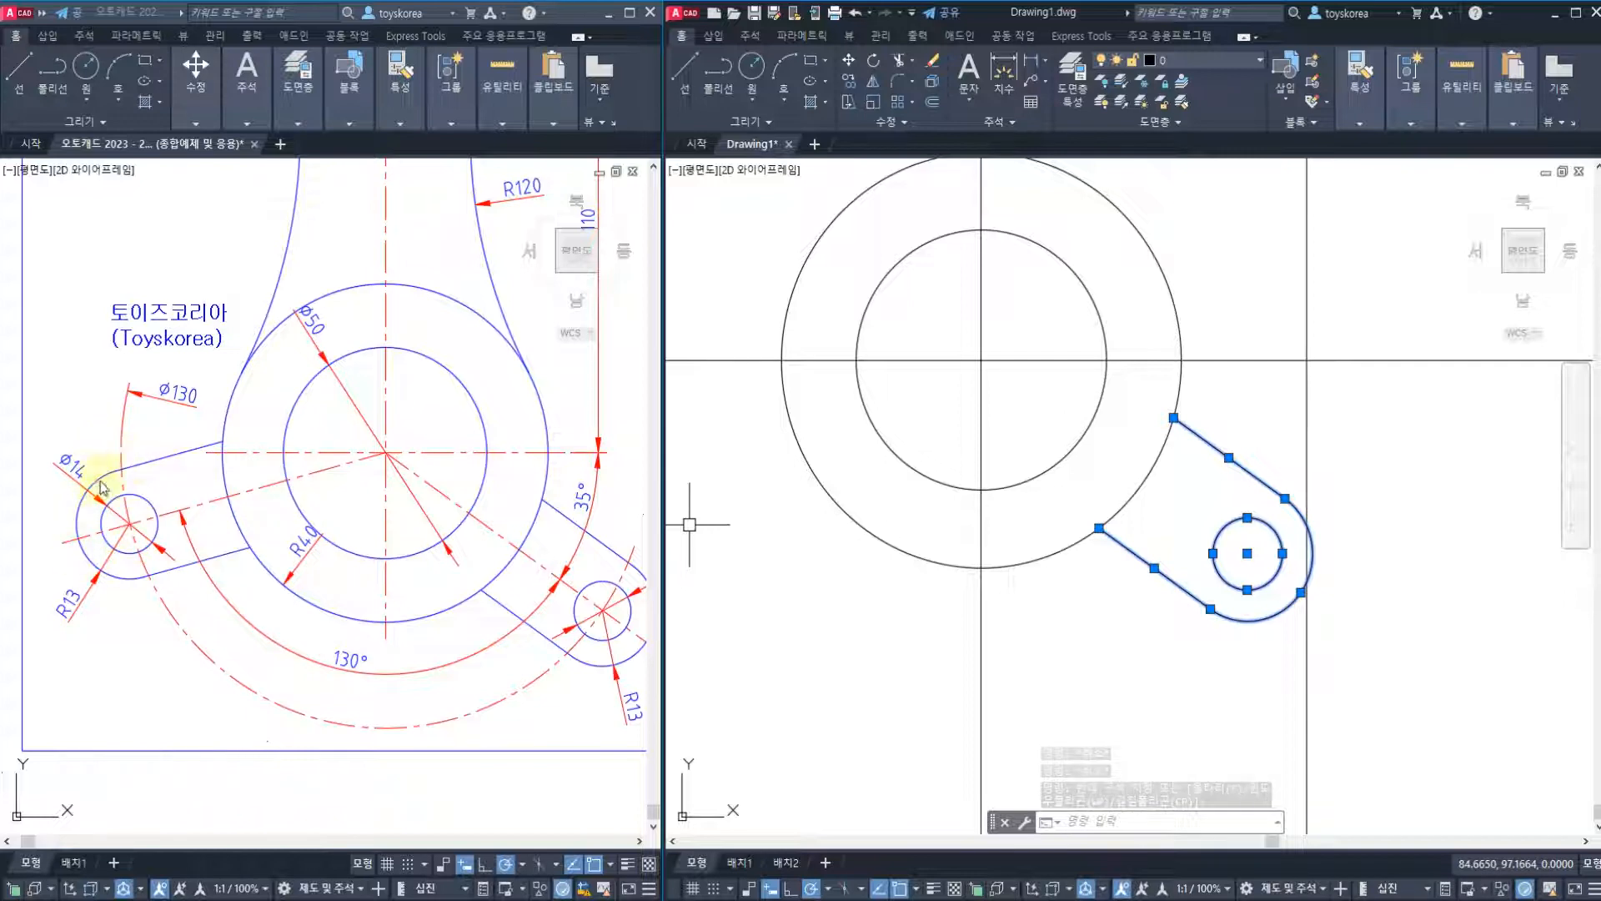
key(Escape)
key(Escape)
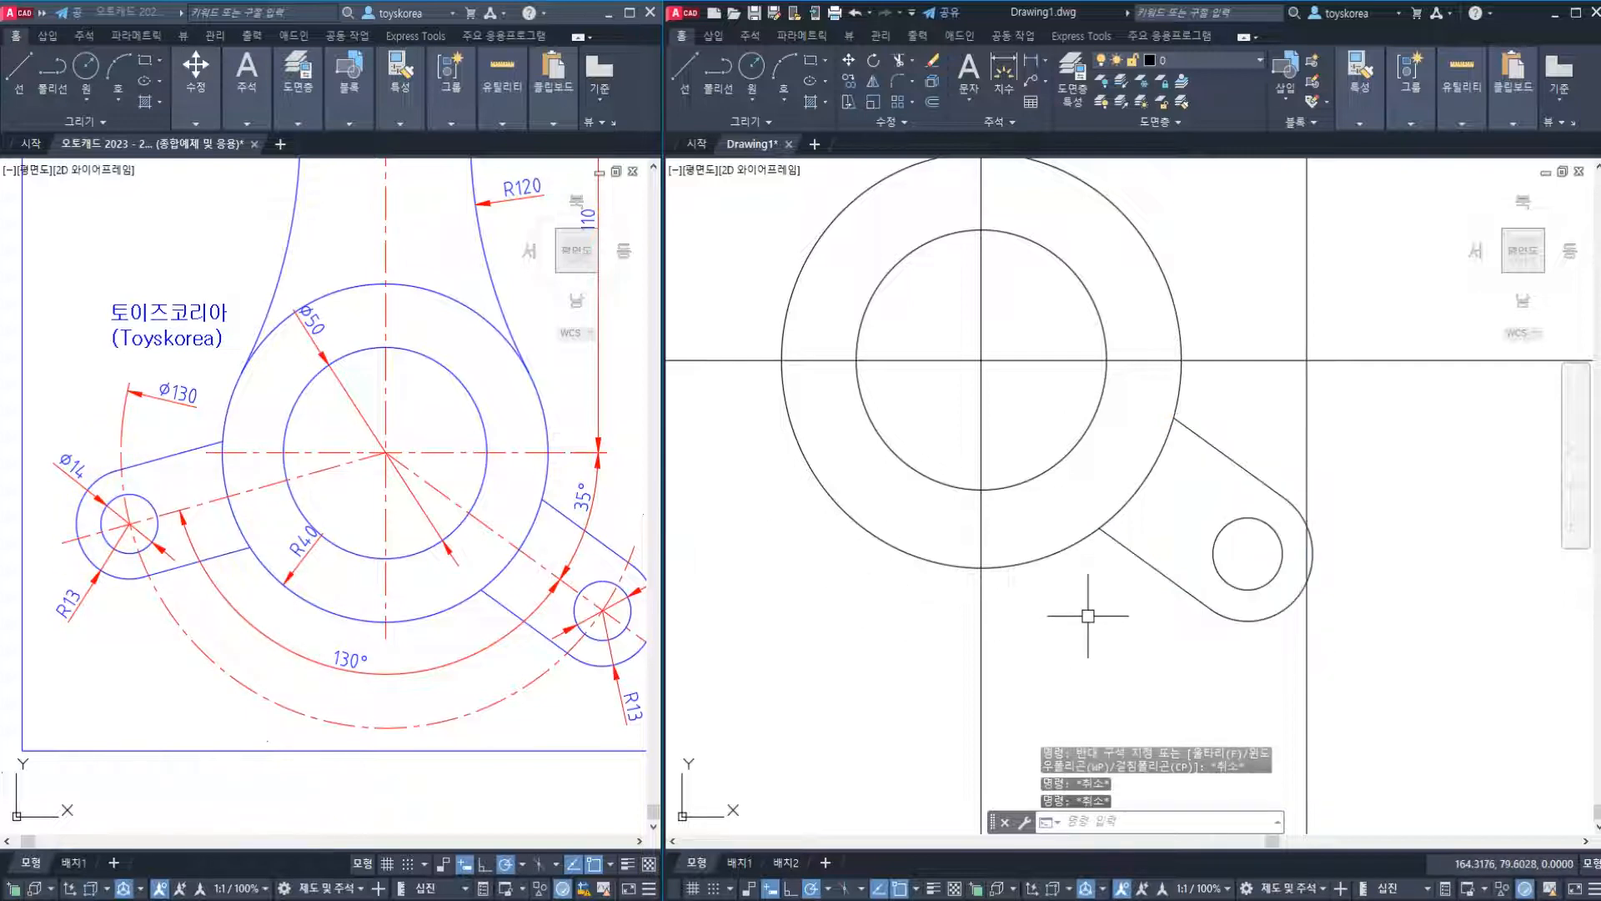
text(ro)
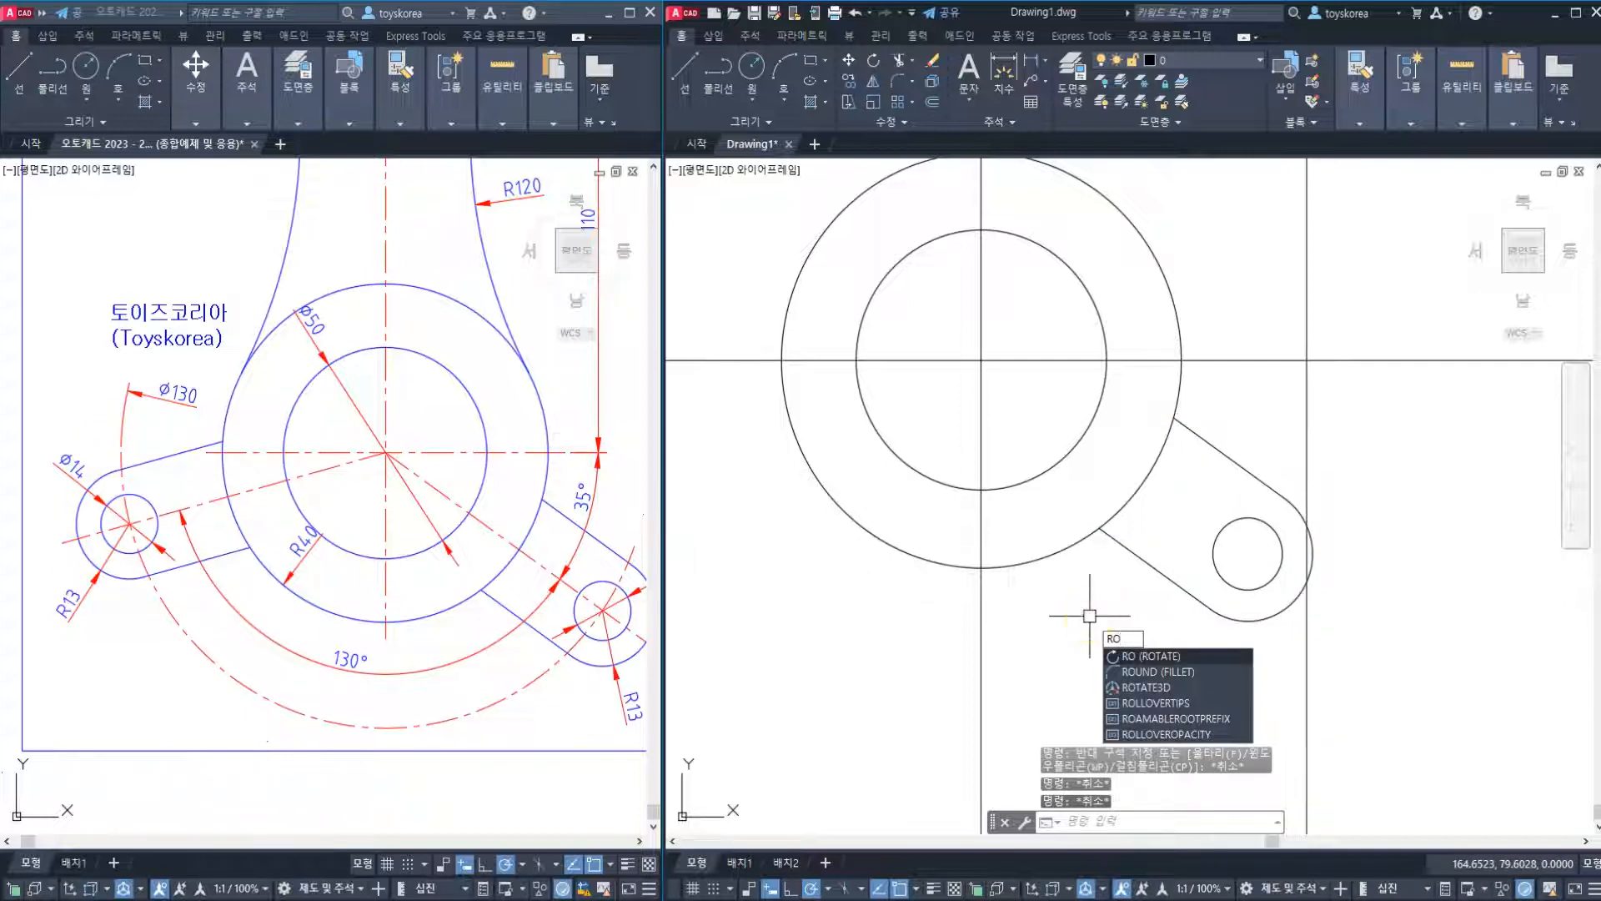
key(Return)
click(1042, 386)
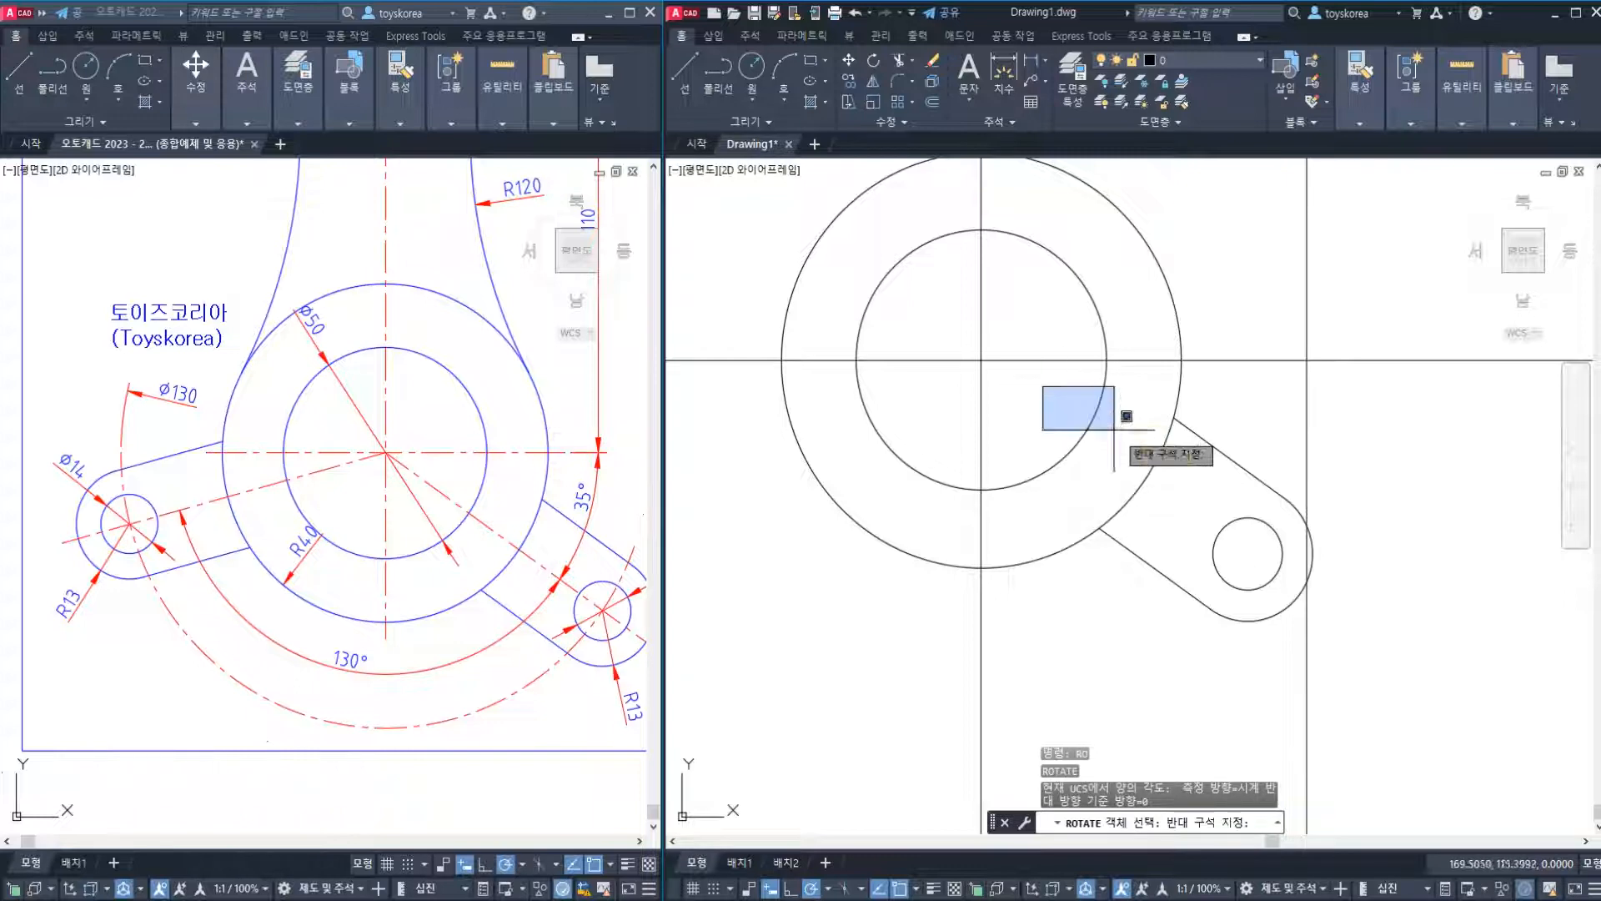
click(1411, 650)
key(Return)
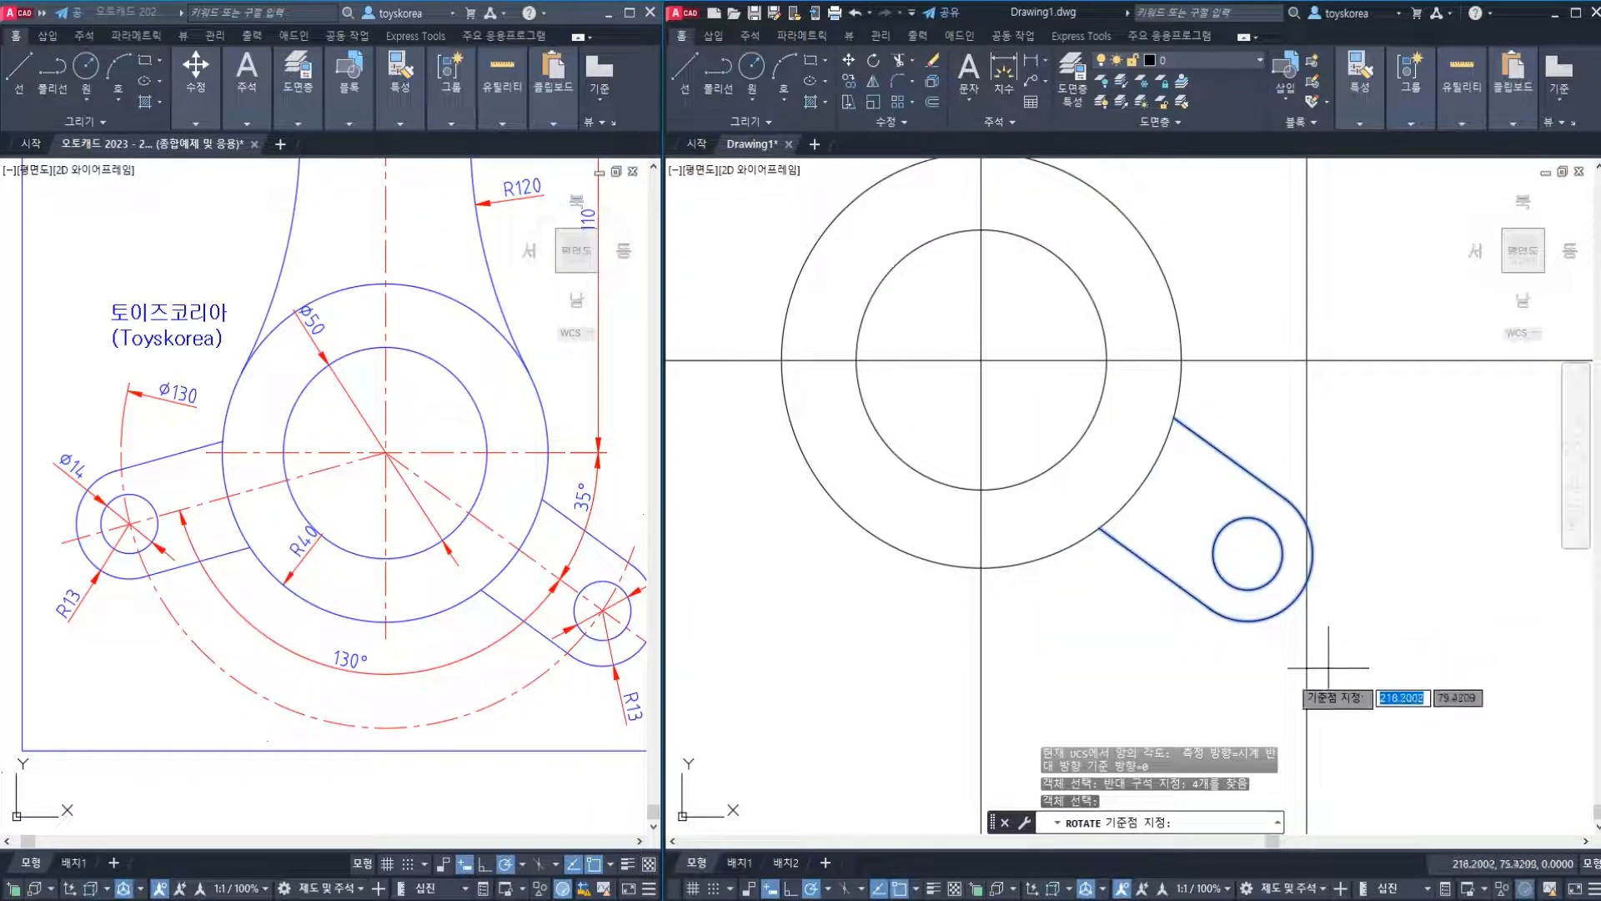
click(980, 360)
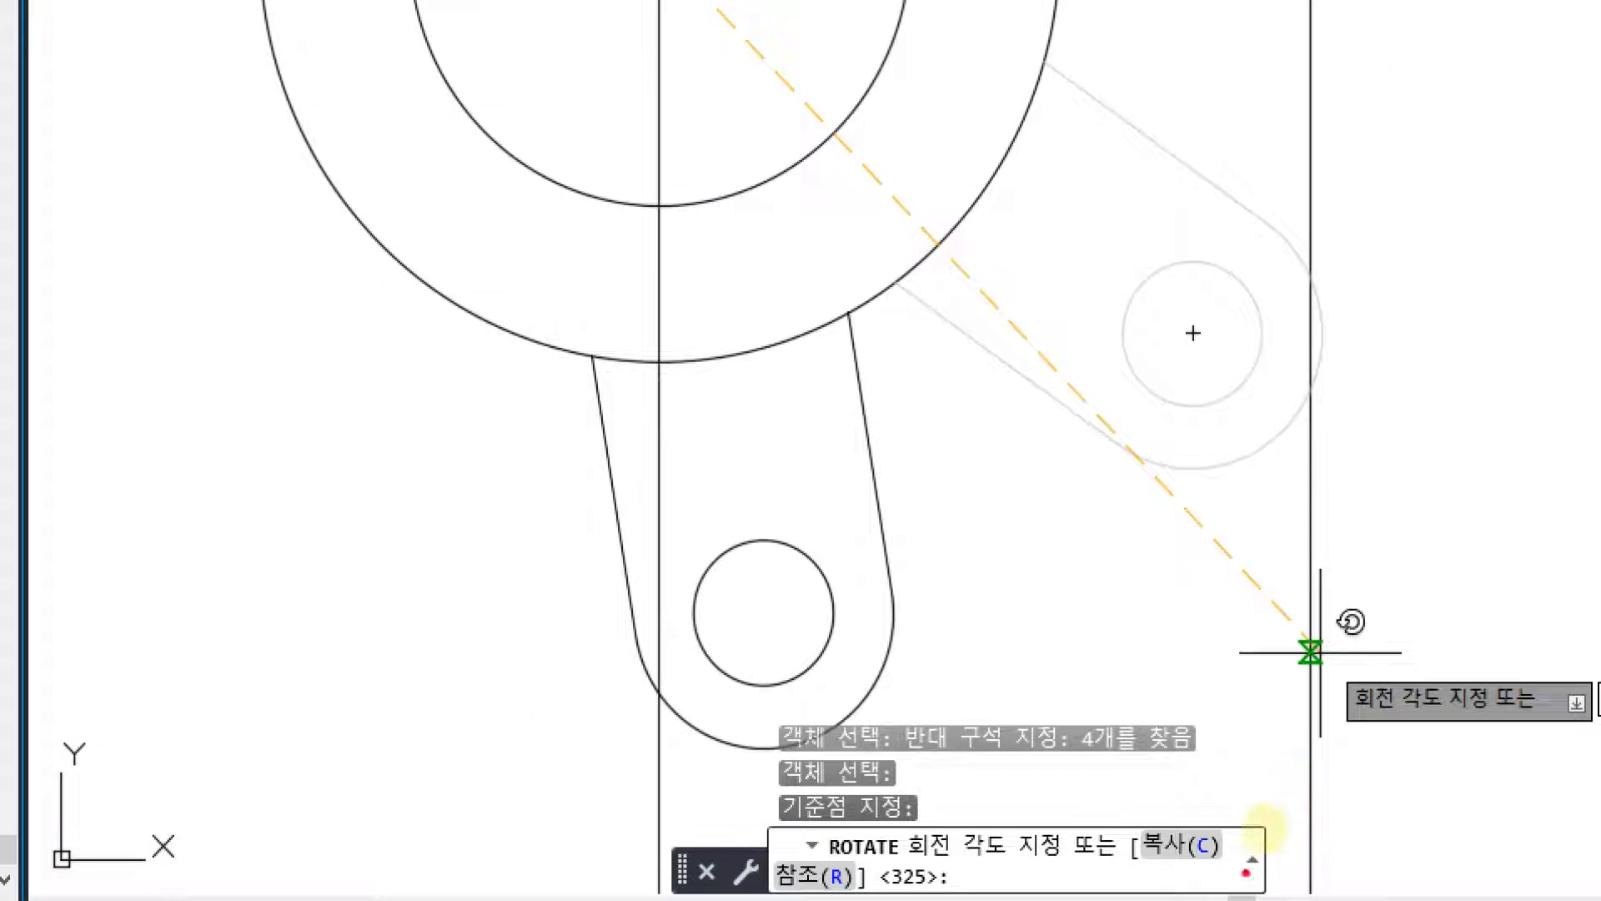
mouse_move(1263, 829)
mouse_down()
mouse_move(1226, 821)
mouse_move(1289, 797)
mouse_move(1230, 871)
mouse_up()
mouse_move(1124, 531)
mouse_down()
mouse_move(1013, 554)
mouse_move(1170, 655)
mouse_up()
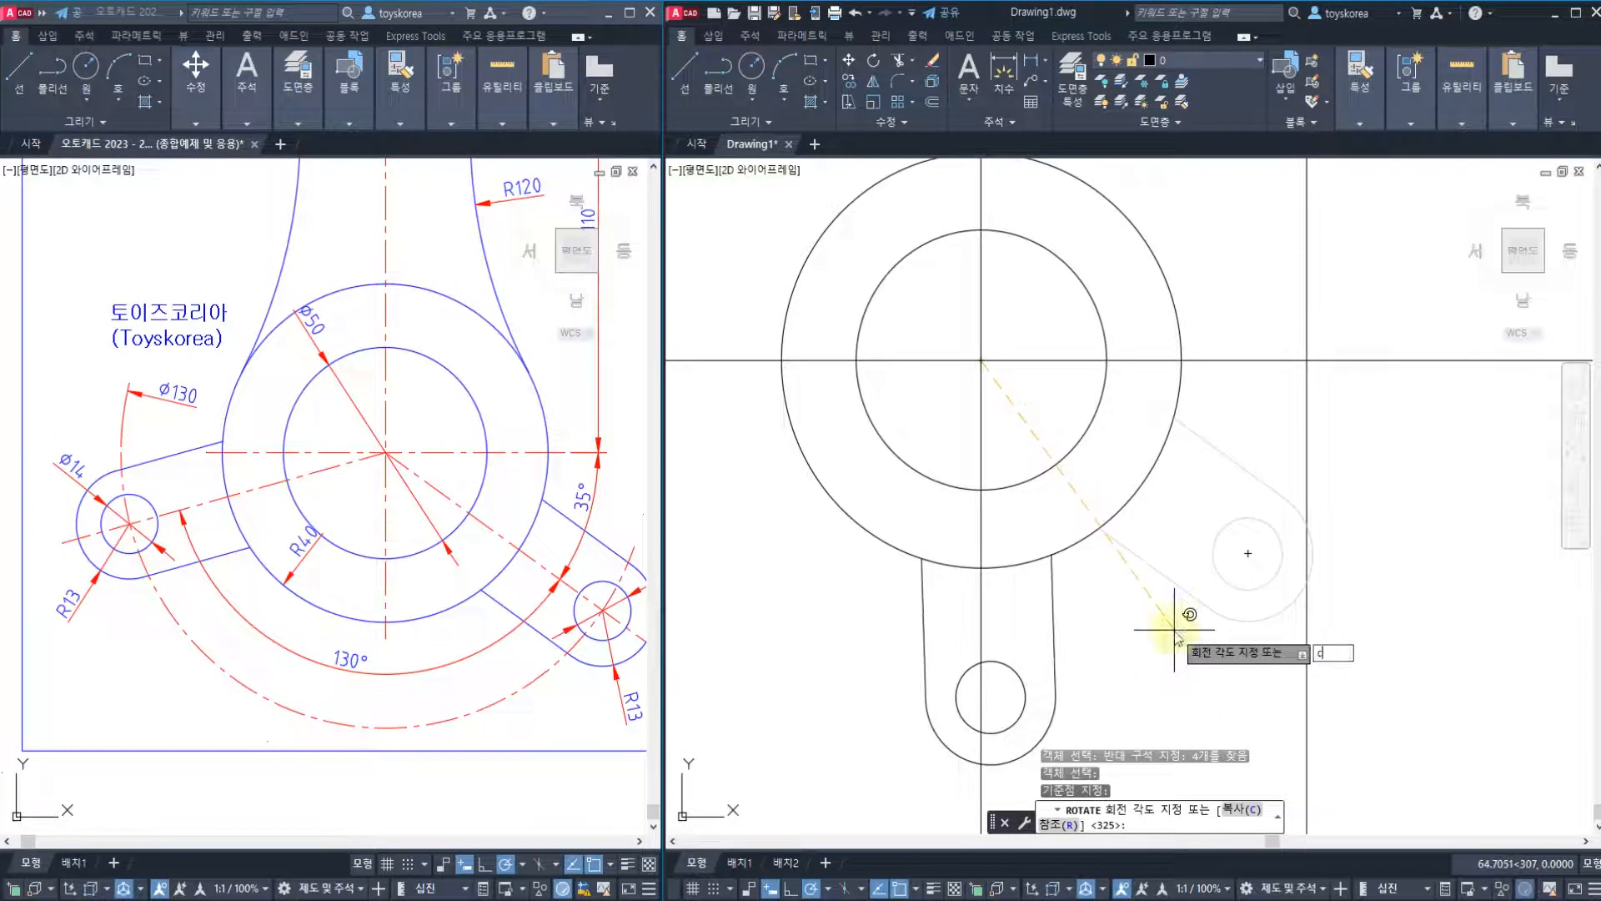
key(Return)
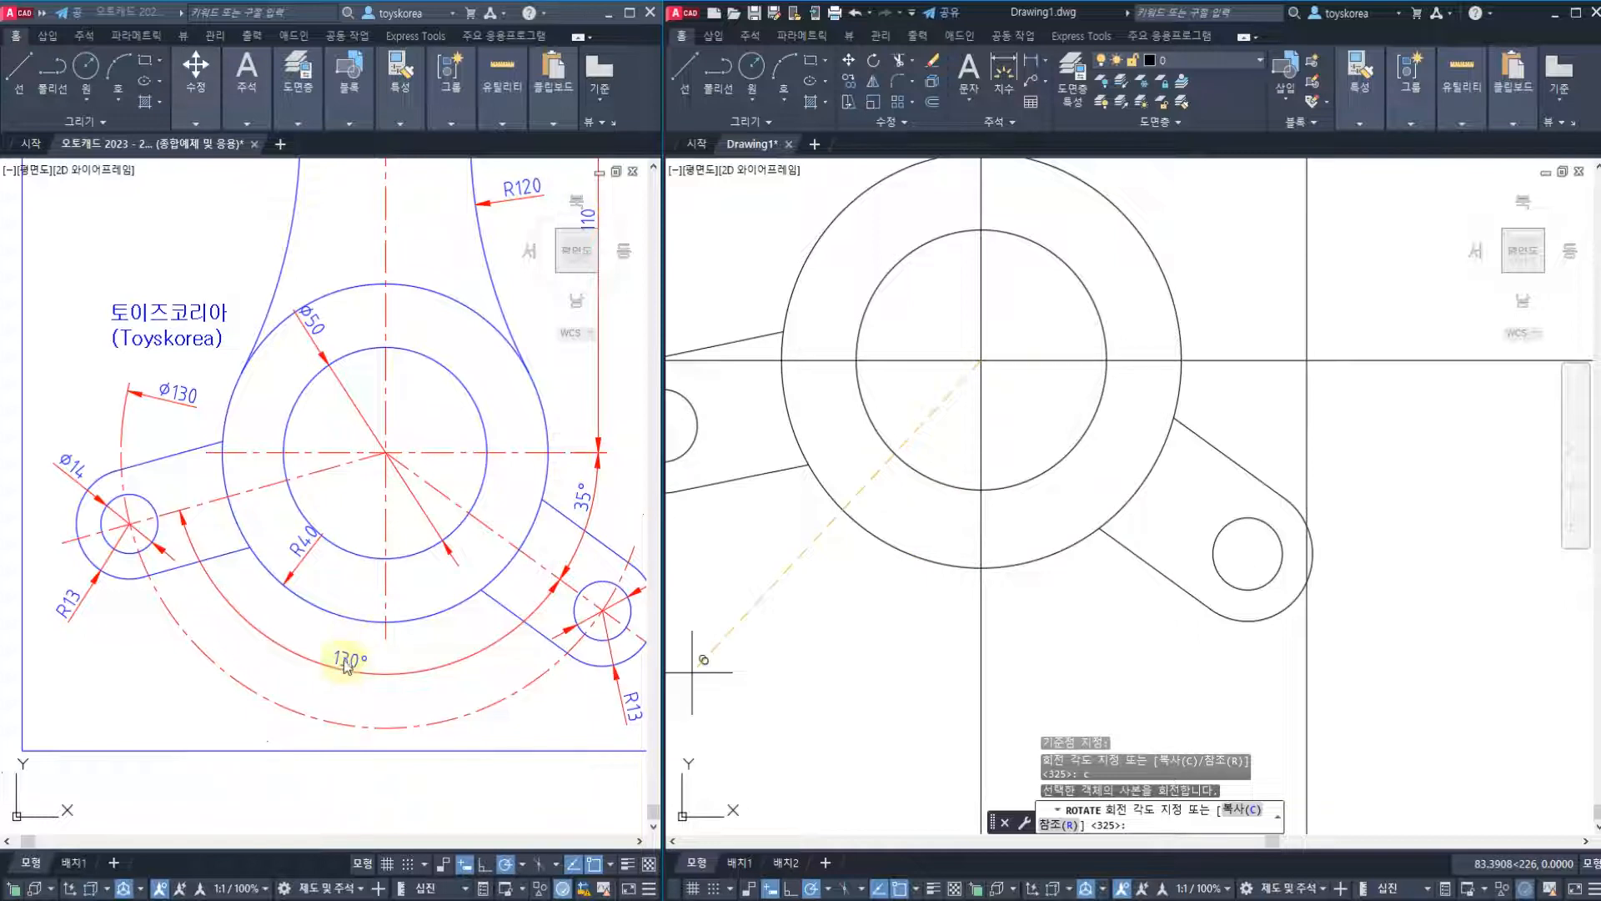
Examine the 35° and 130° angle dimensions, the horizontal centreline and the 35° arm outline in the reference drawing.
click(354, 633)
middle_drag(331, 626, 274, 639)
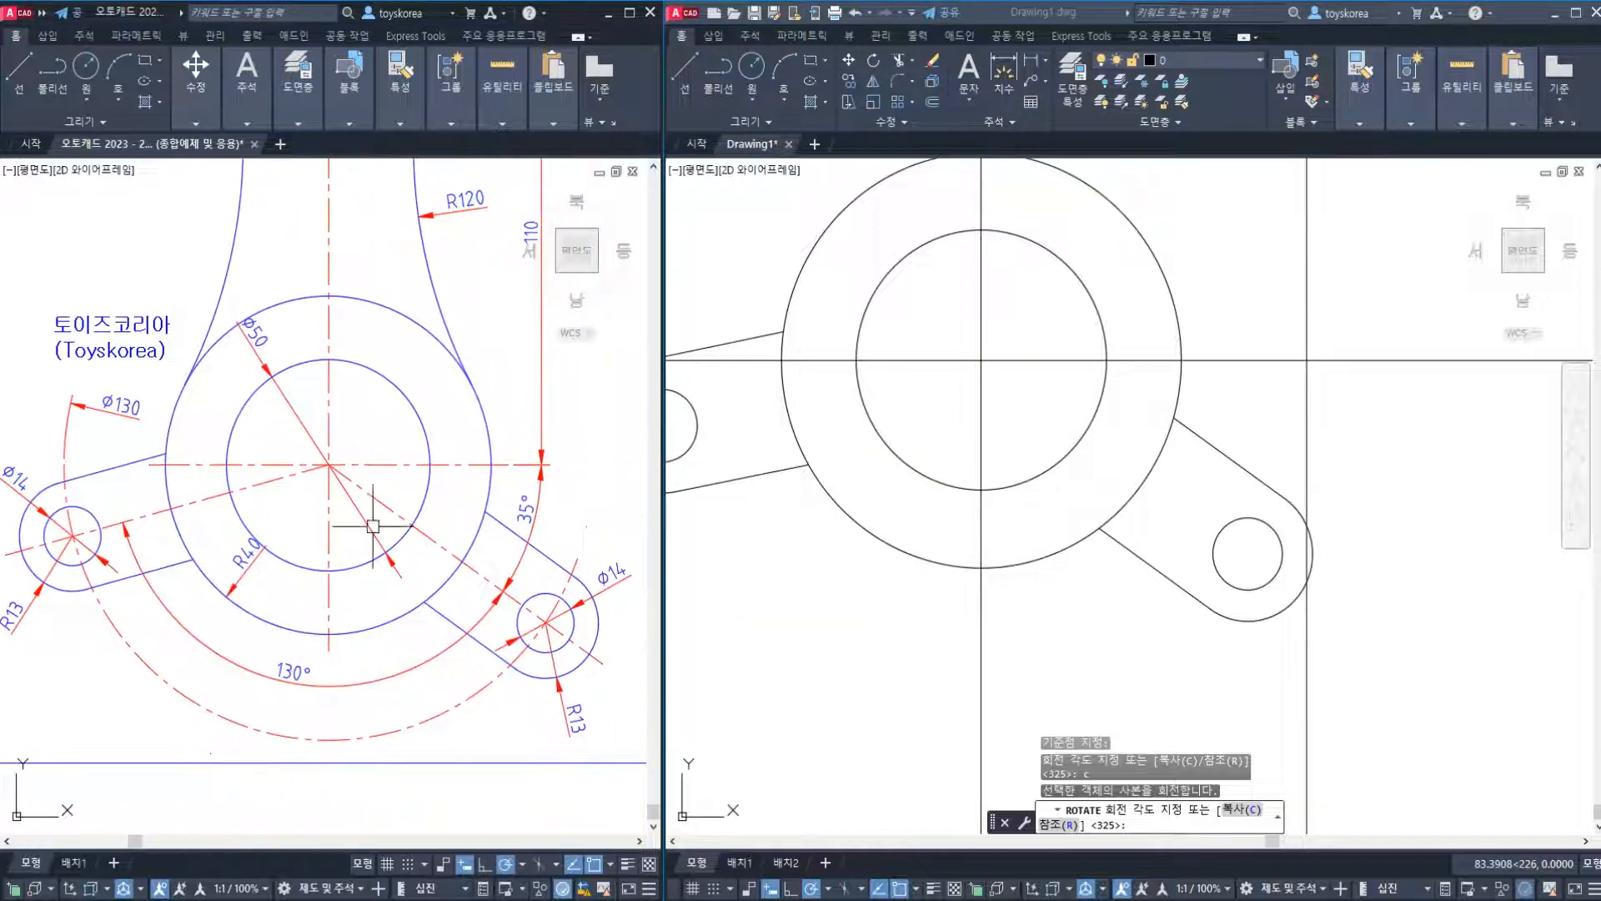
click(454, 462)
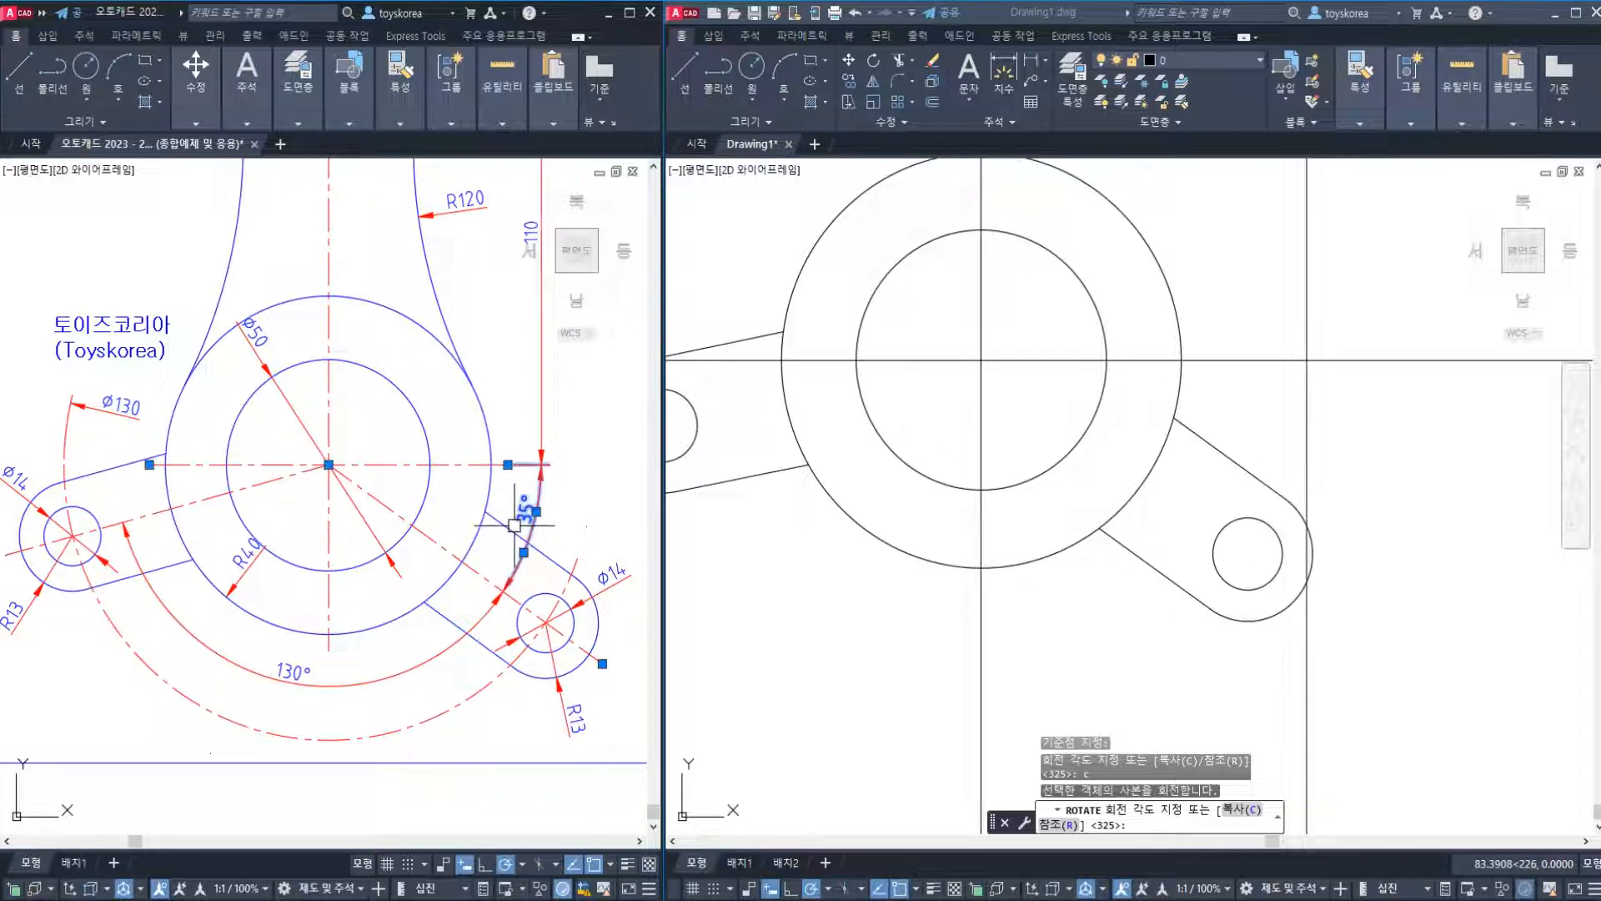
key(Escape)
click(542, 552)
click(539, 587)
click(534, 593)
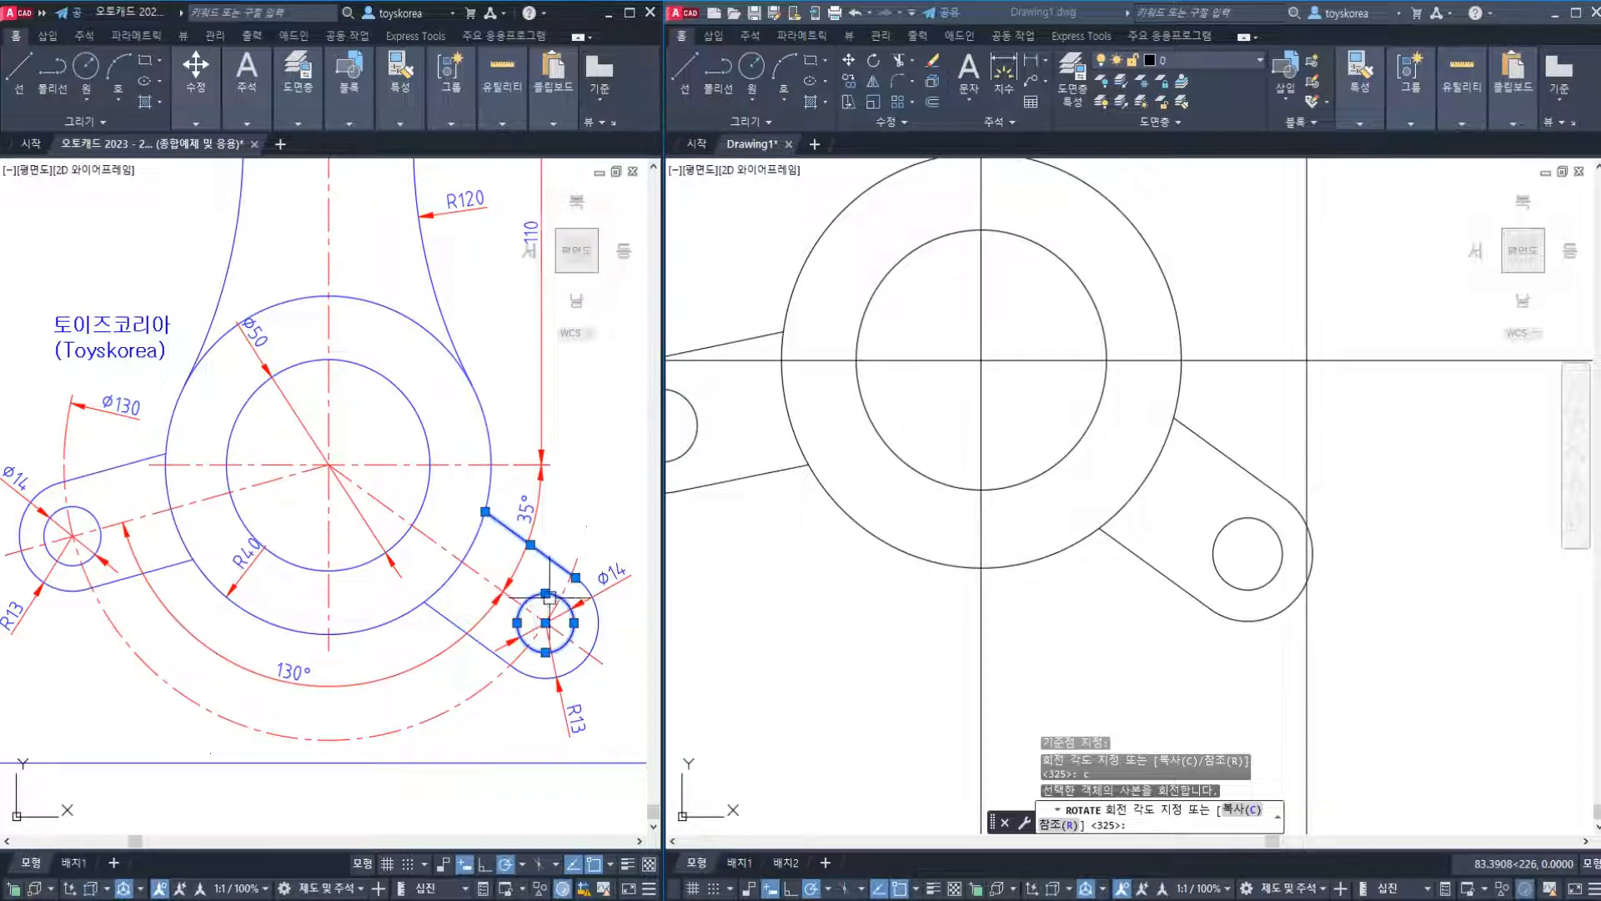
click(594, 642)
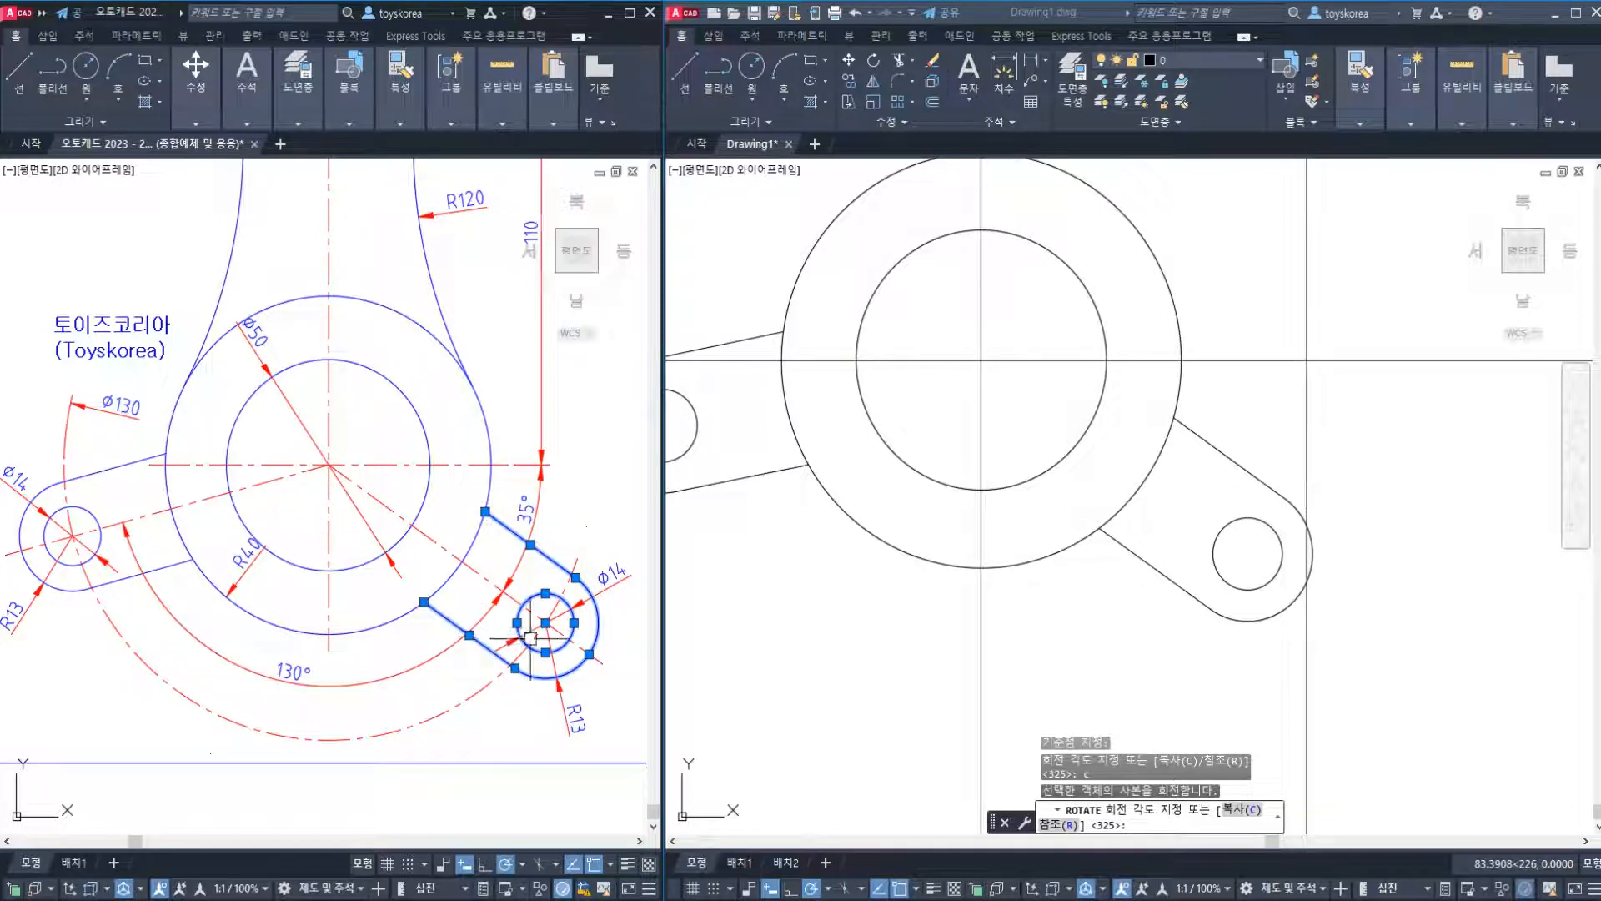
key(Escape)
click(468, 465)
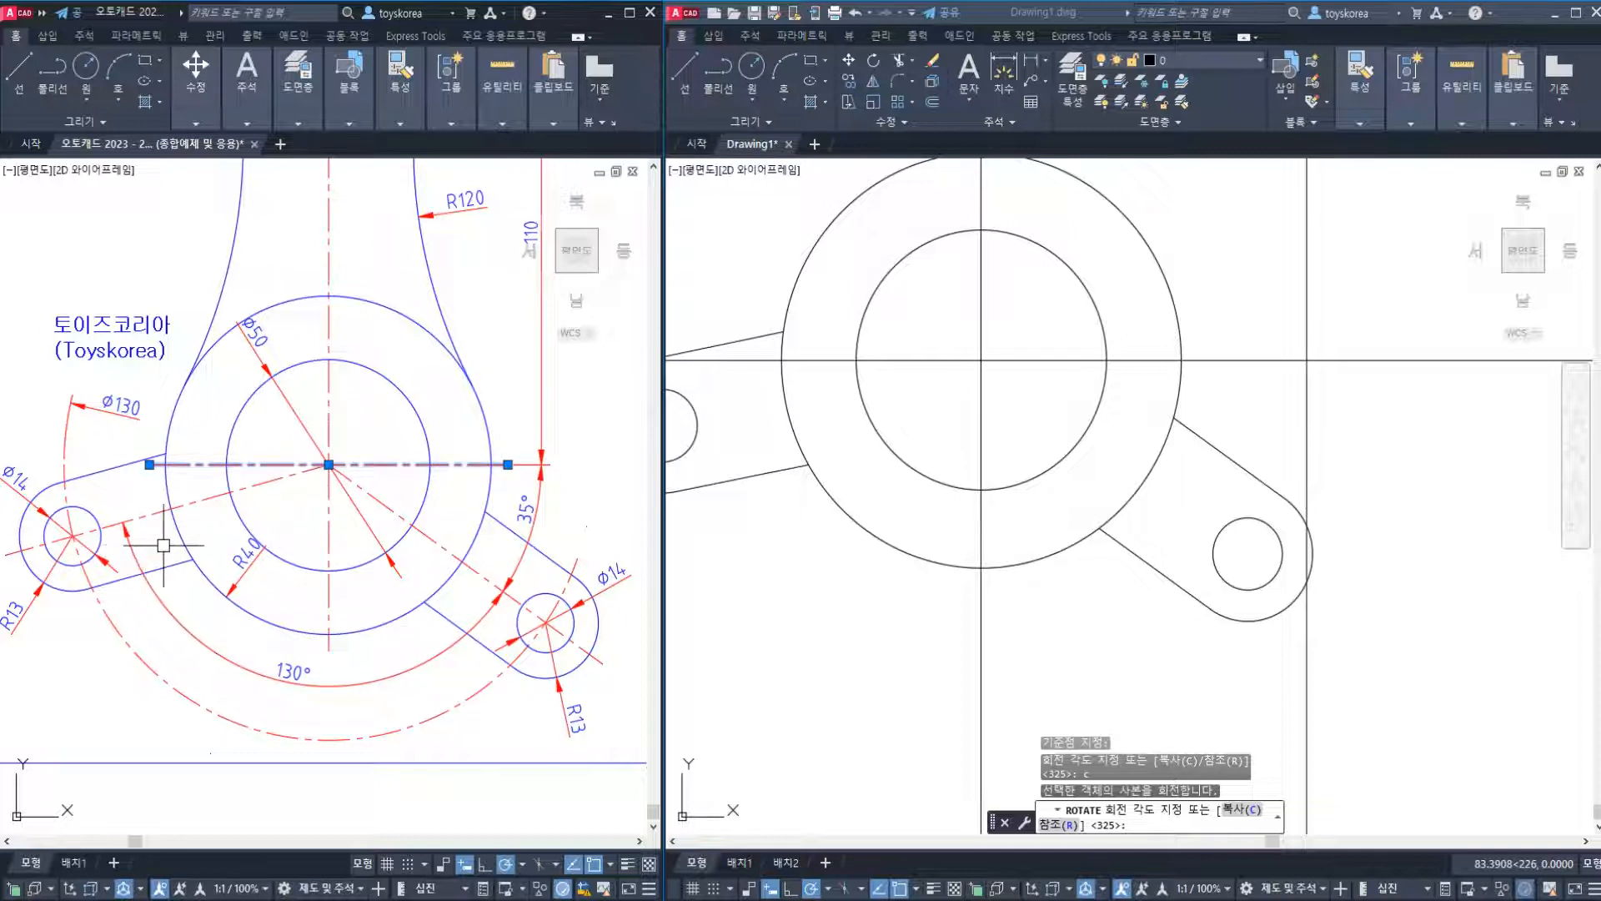
key(Escape)
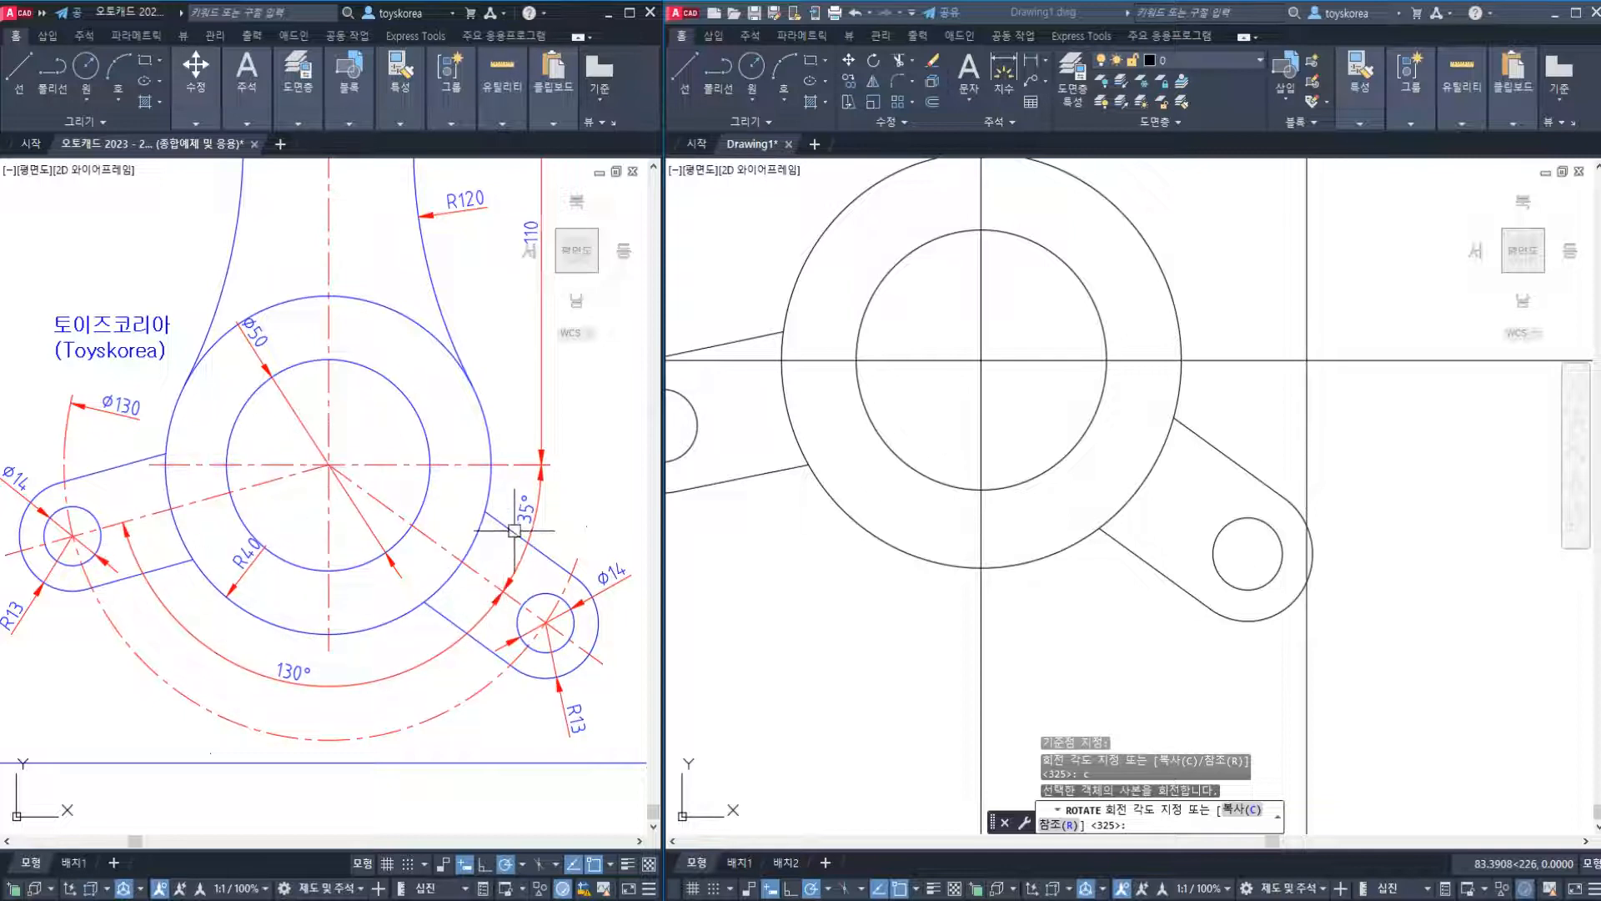
click(506, 527)
click(594, 625)
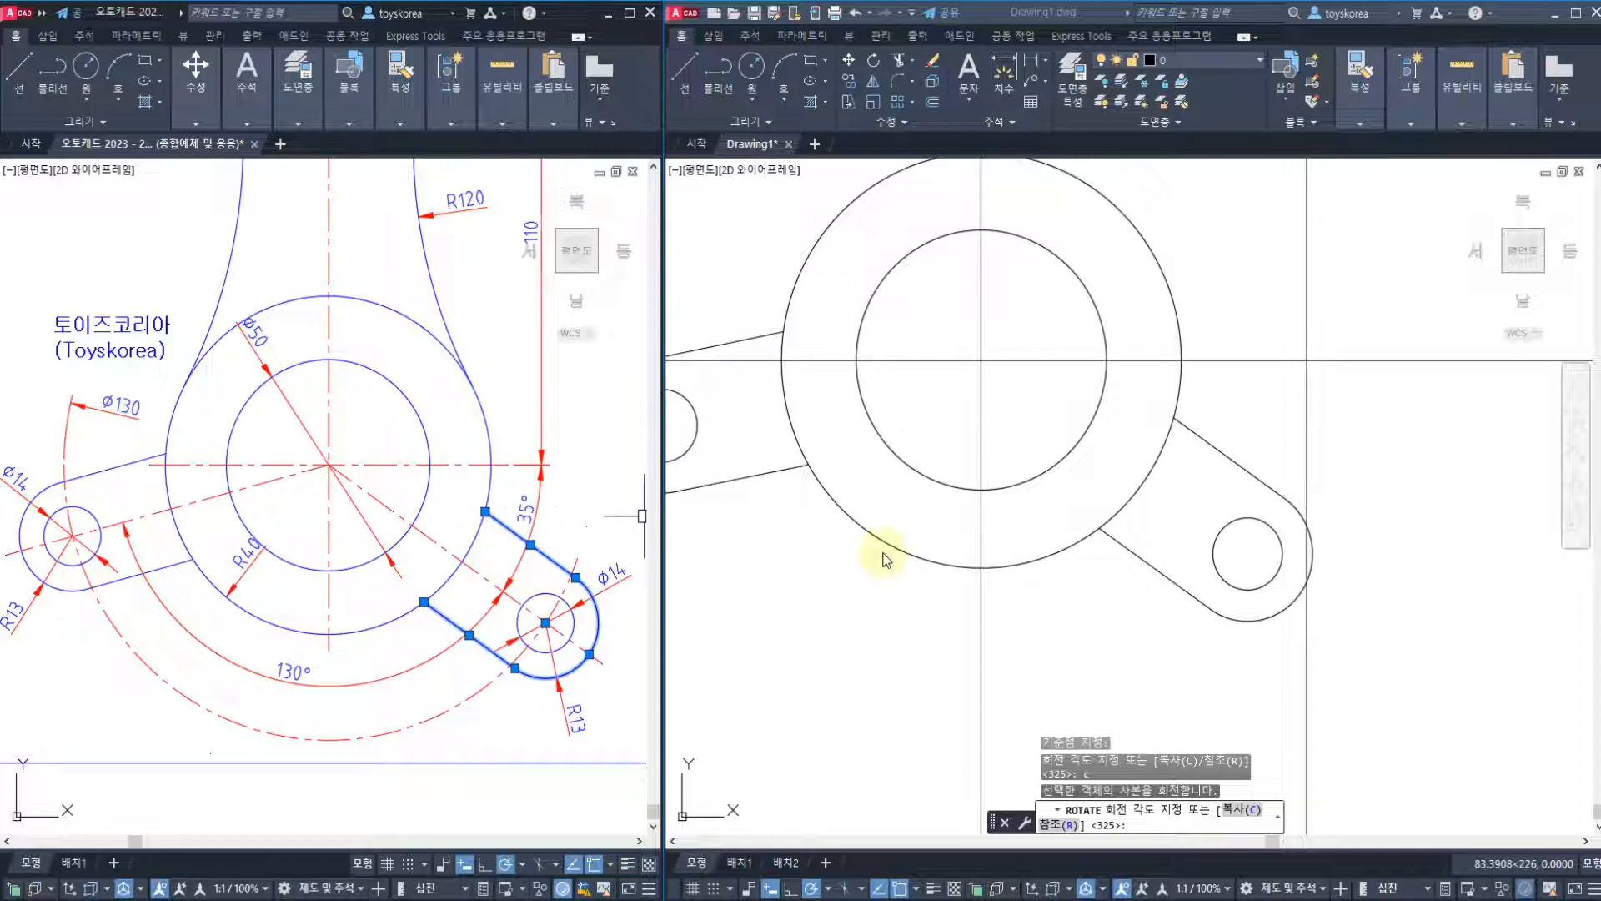
Rotate a copy of the 35° arm outline and its small hole by -130° around the centre of the large concentric circles.
click(1050, 572)
key(Escape)
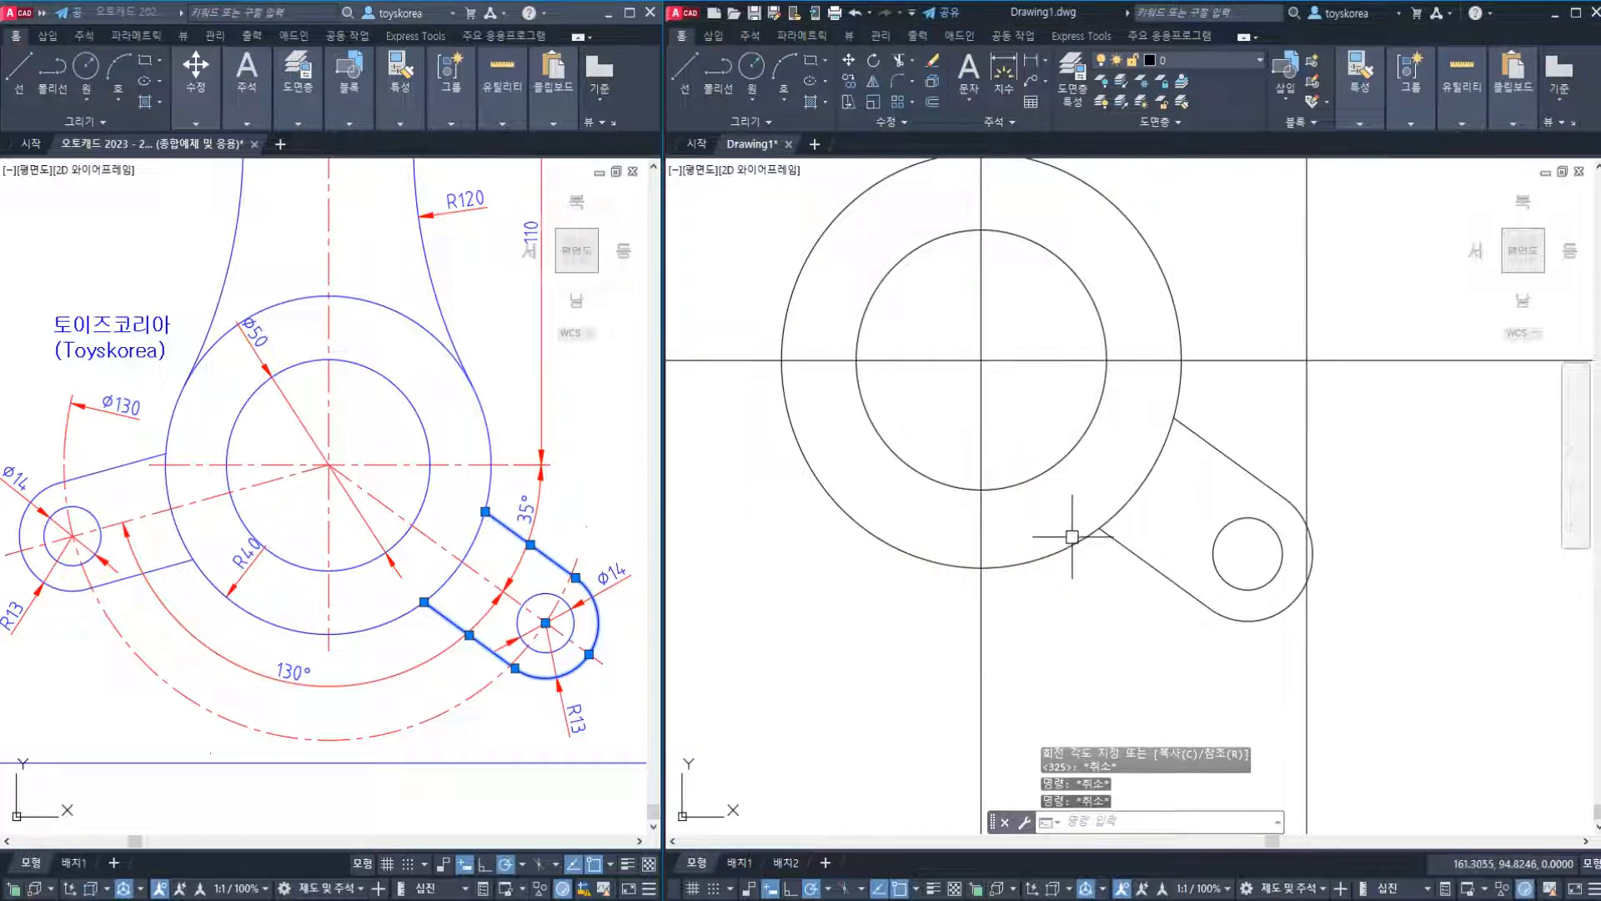
text(ro)
key(Return)
click(1044, 387)
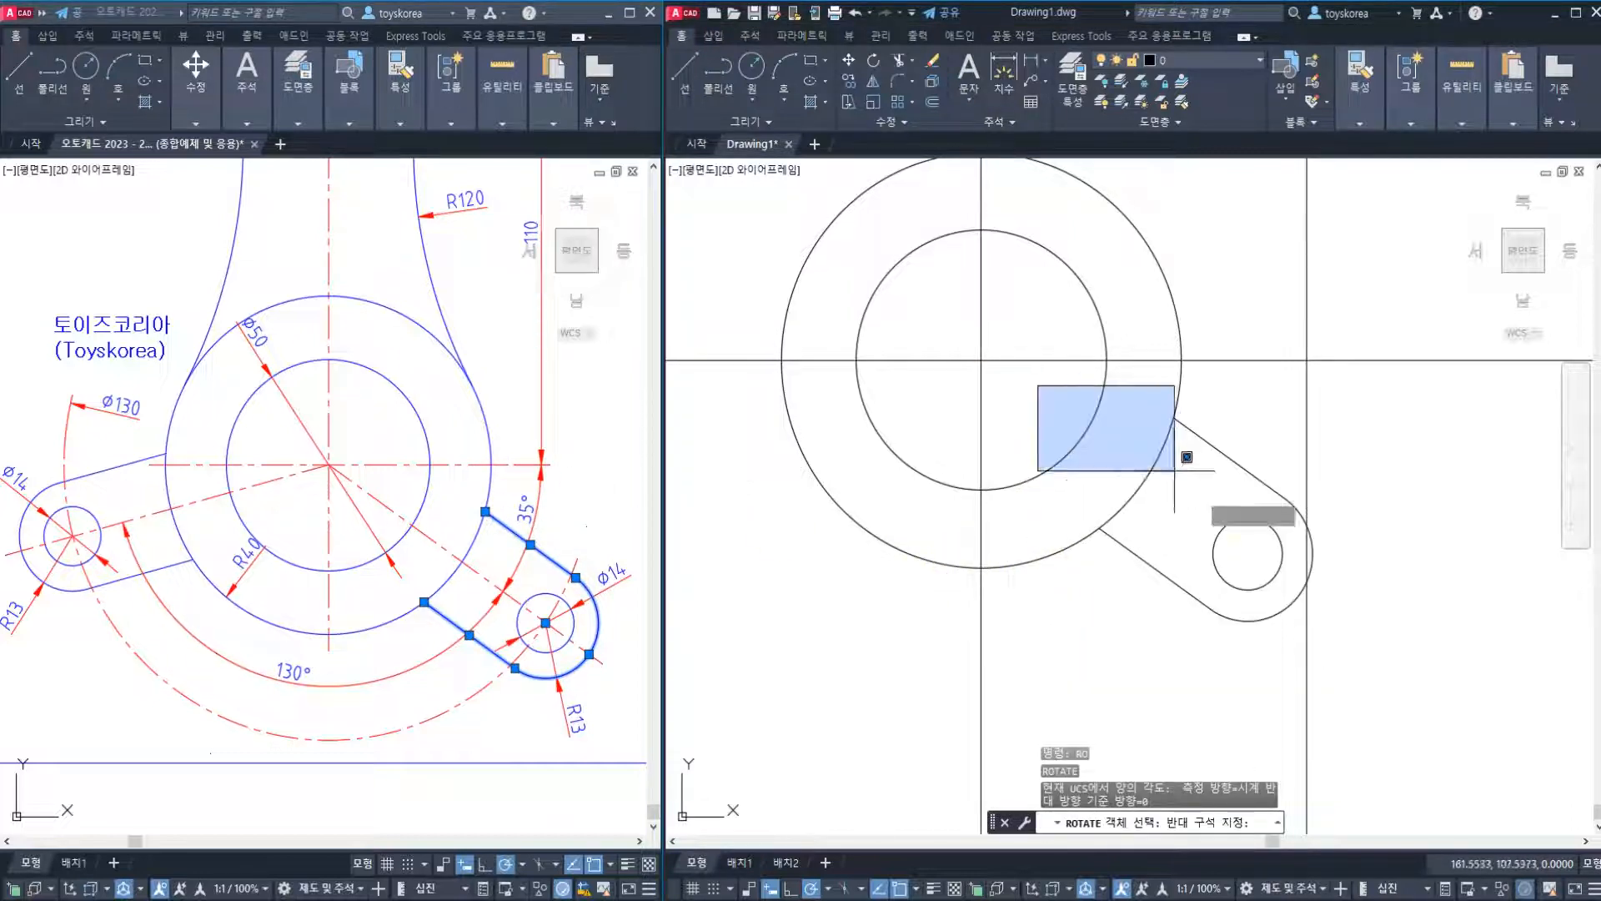
click(1366, 663)
key(Return)
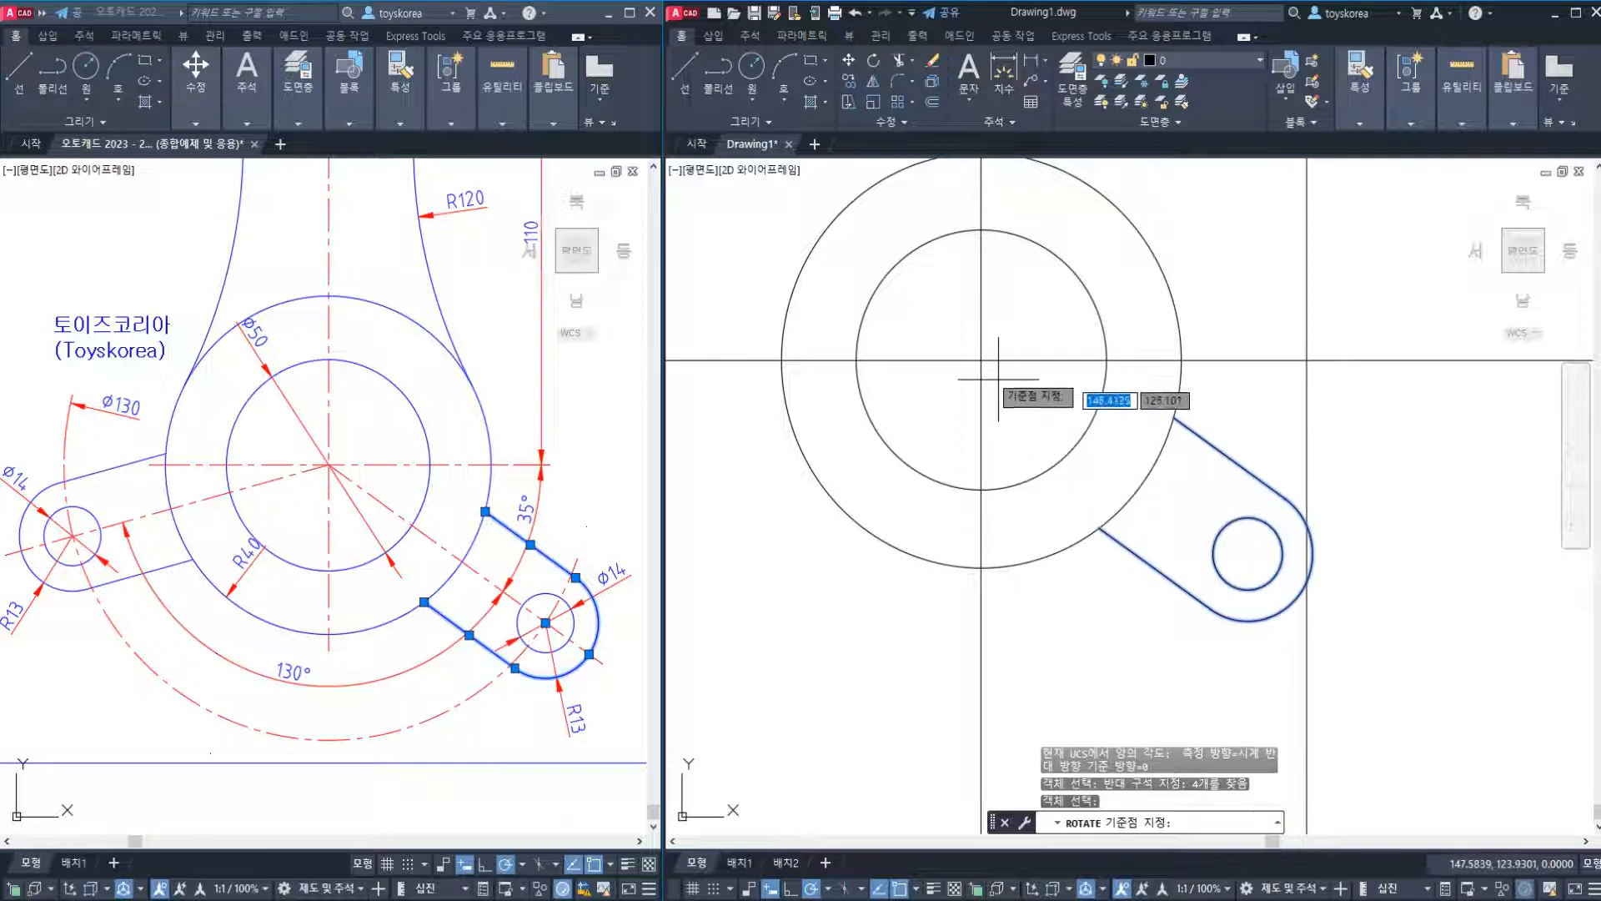
click(980, 361)
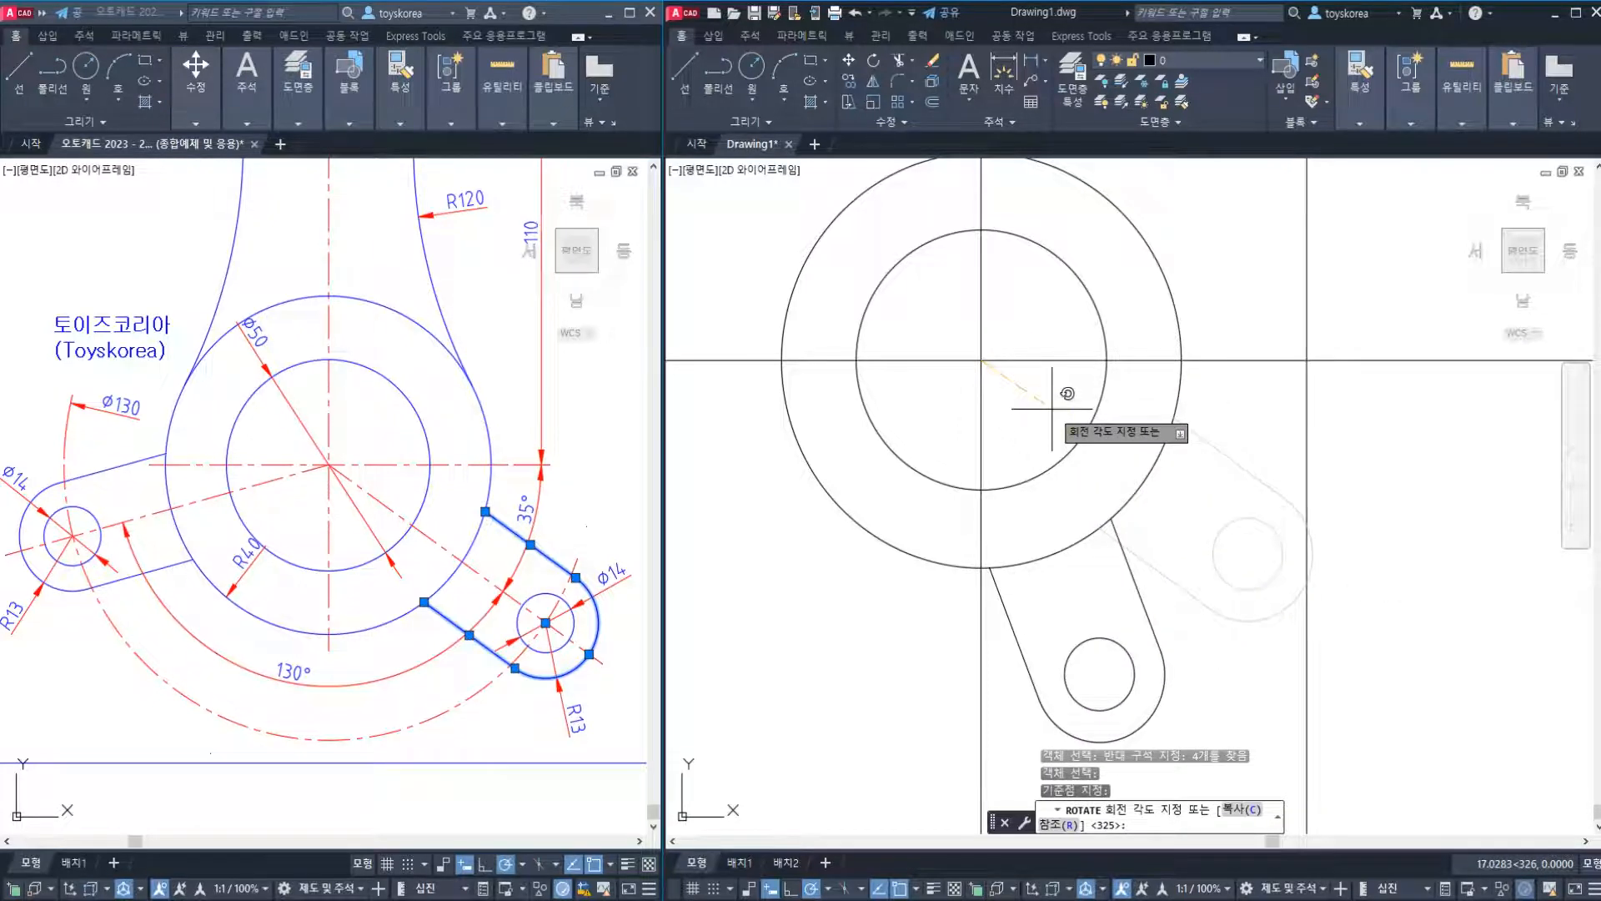
text(c)
key(Return)
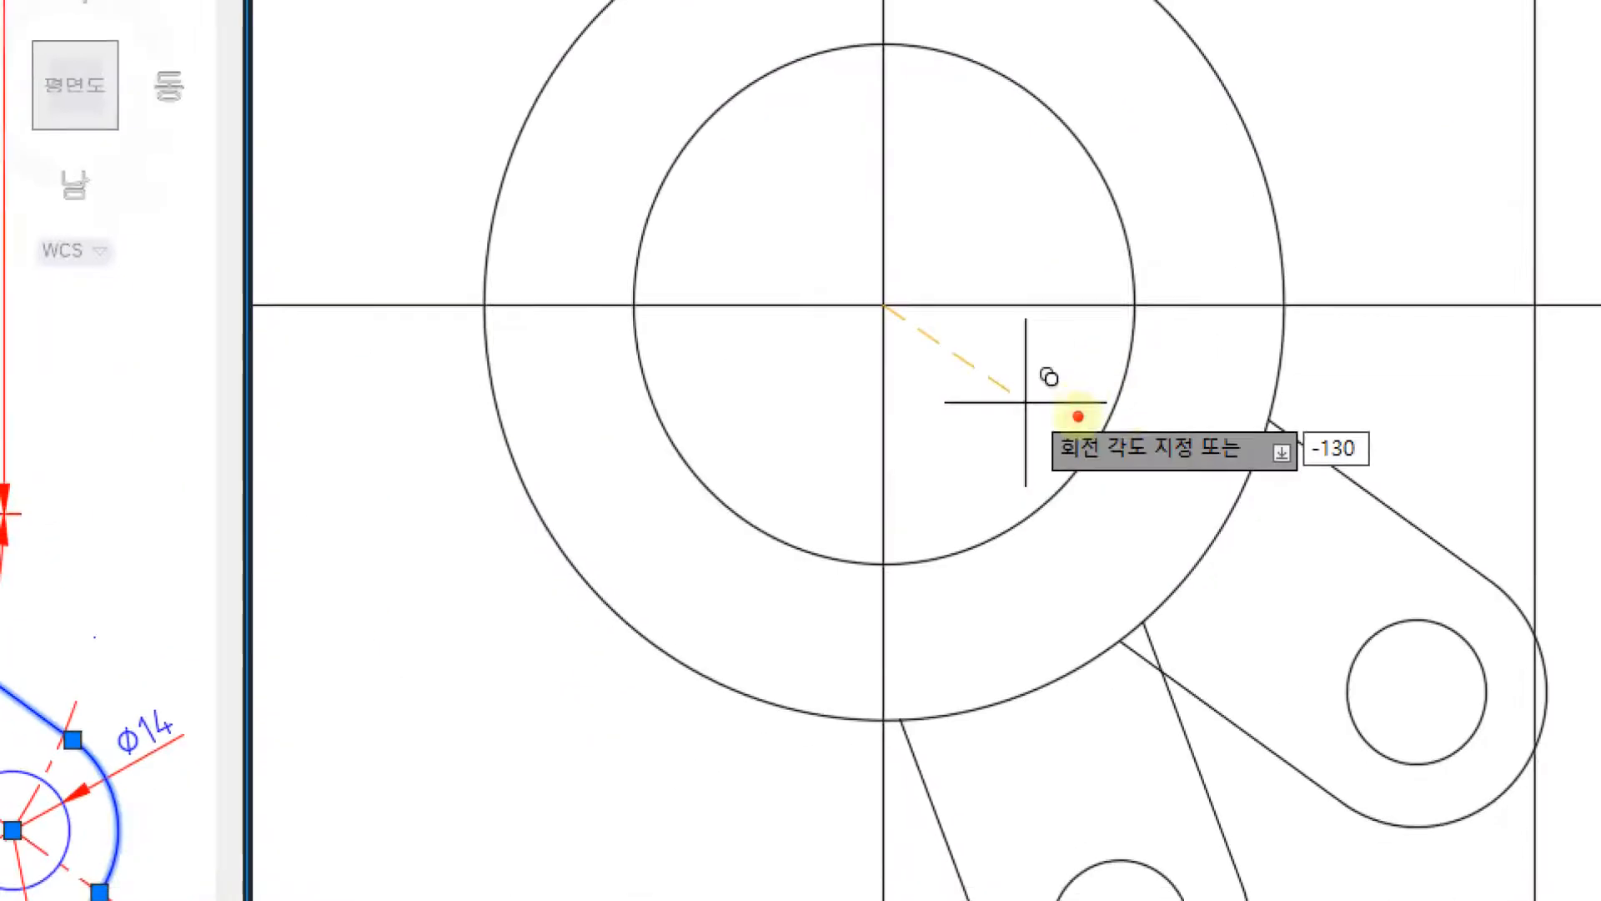
drag(1399, 481, 1232, 413)
mouse_move(1034, 509)
mouse_down()
mouse_move(1144, 499)
mouse_move(1174, 514)
mouse_up()
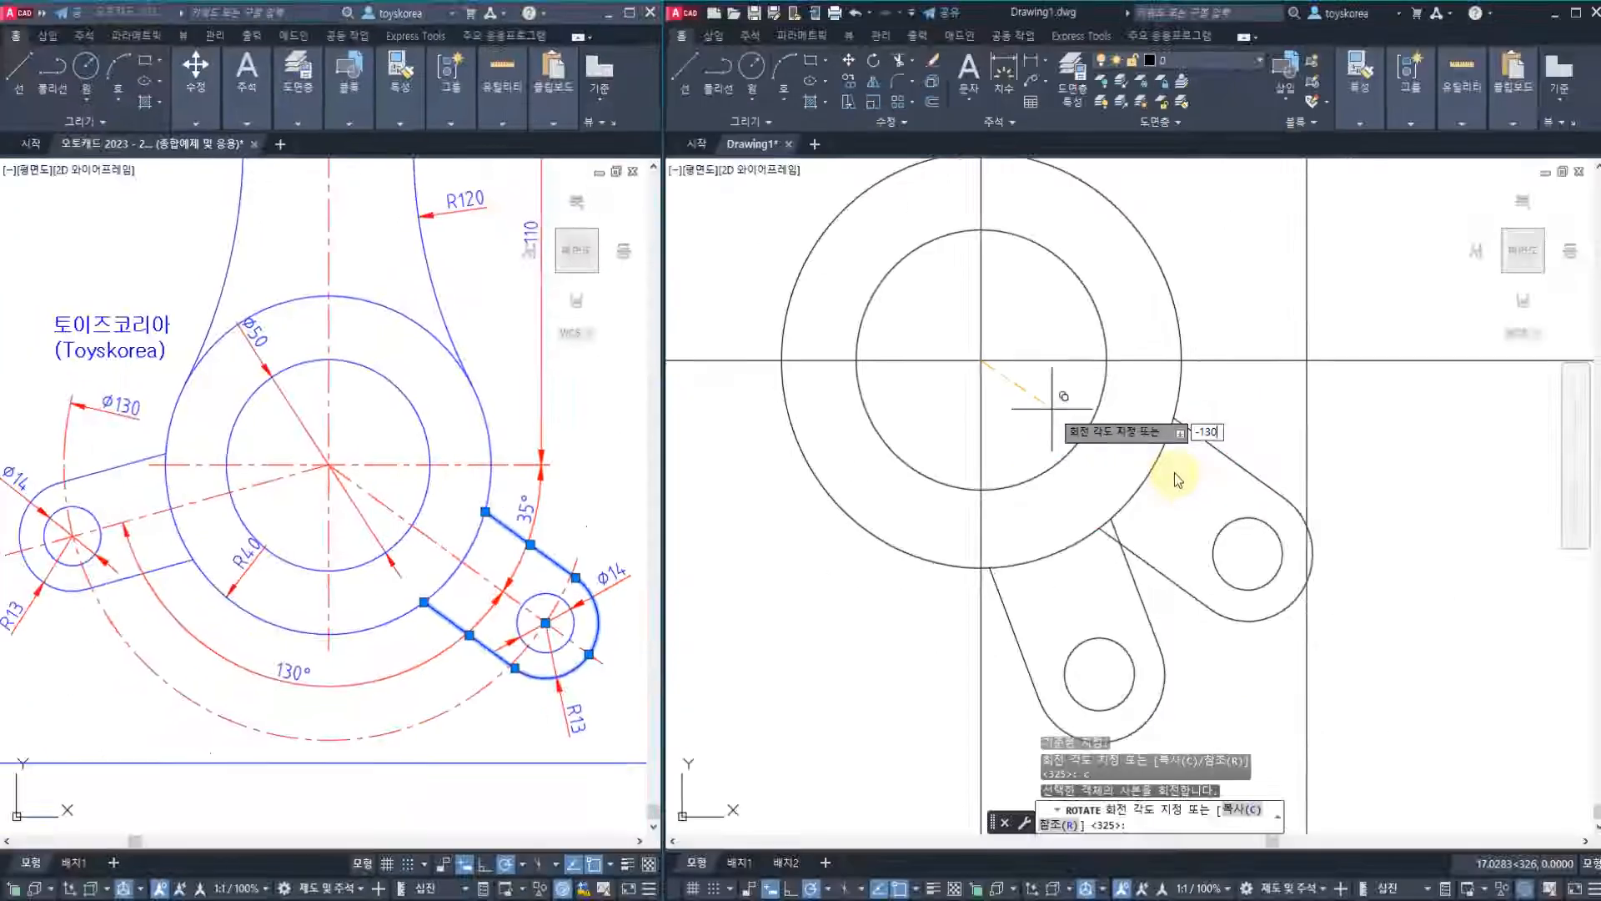
key(Return)
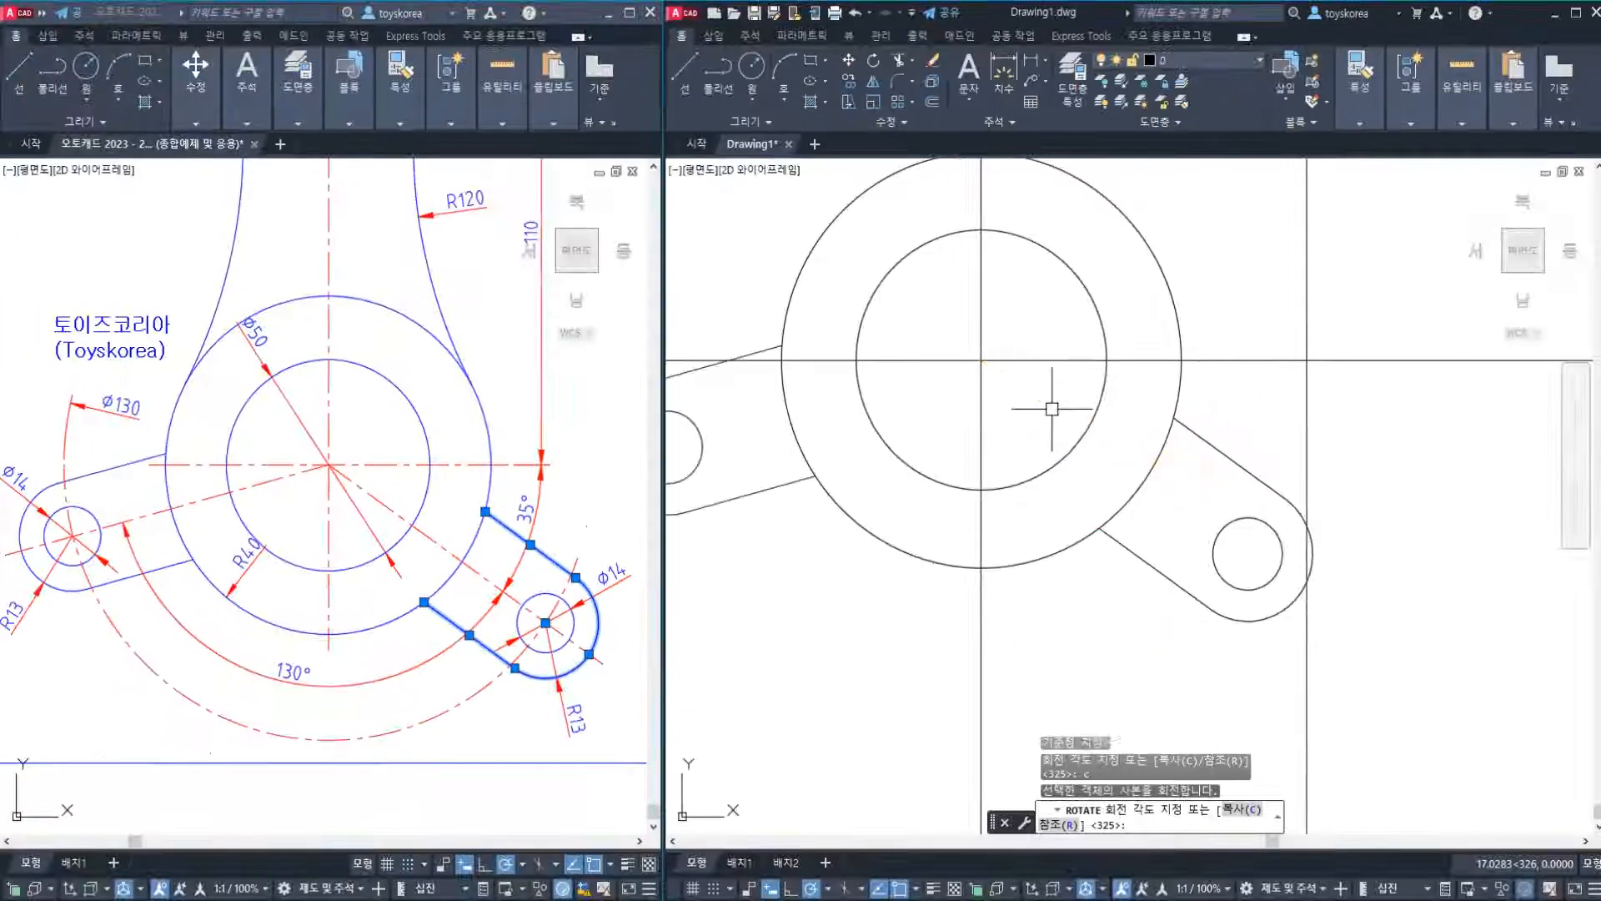
Examine the second arm in both drawings, and the R120 flanks and upper R25 boss with its Ø30 hole in the reference.
scroll(1046, 401, down, 2)
middle_drag(972, 416, 992, 476)
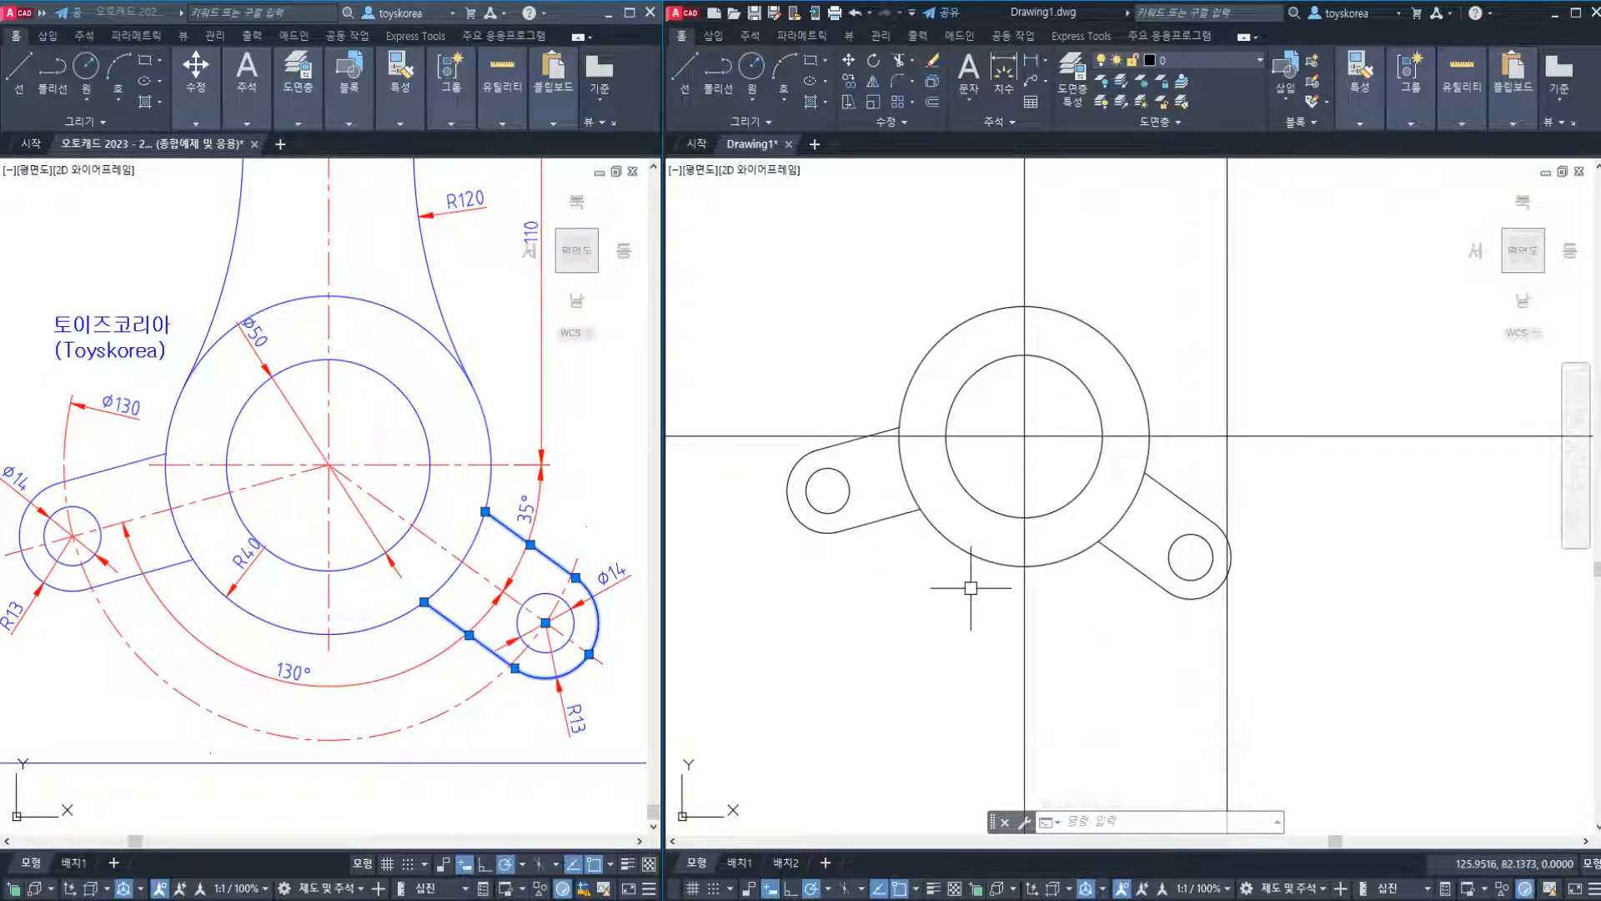
middle_drag(73, 461, 155, 475)
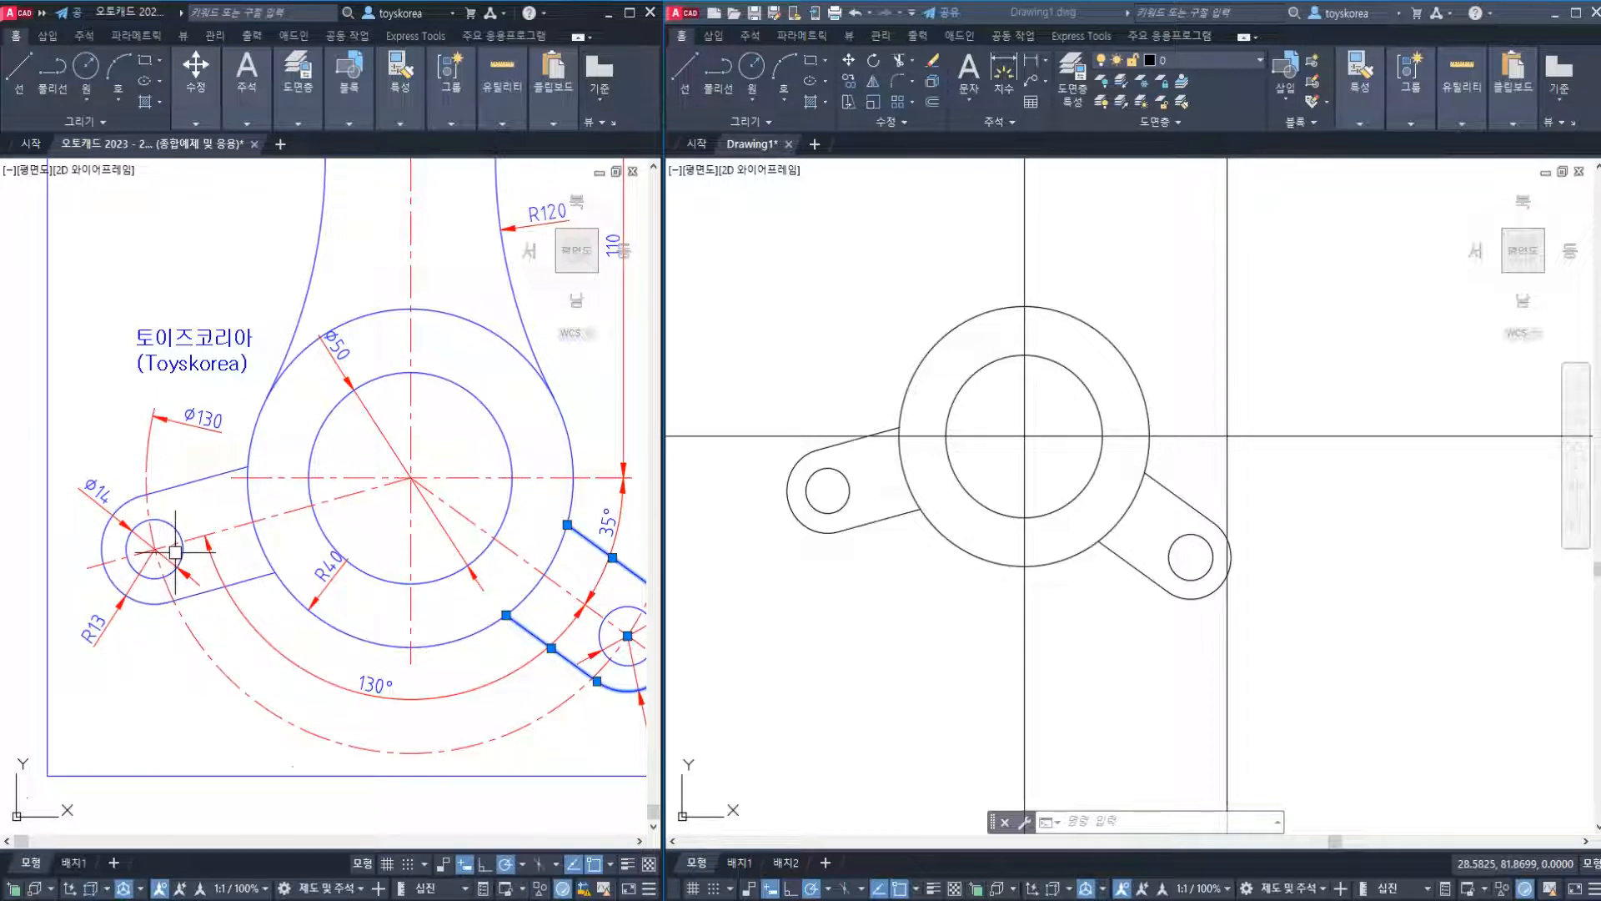
key(Escape)
middle_drag(500, 597, 465, 597)
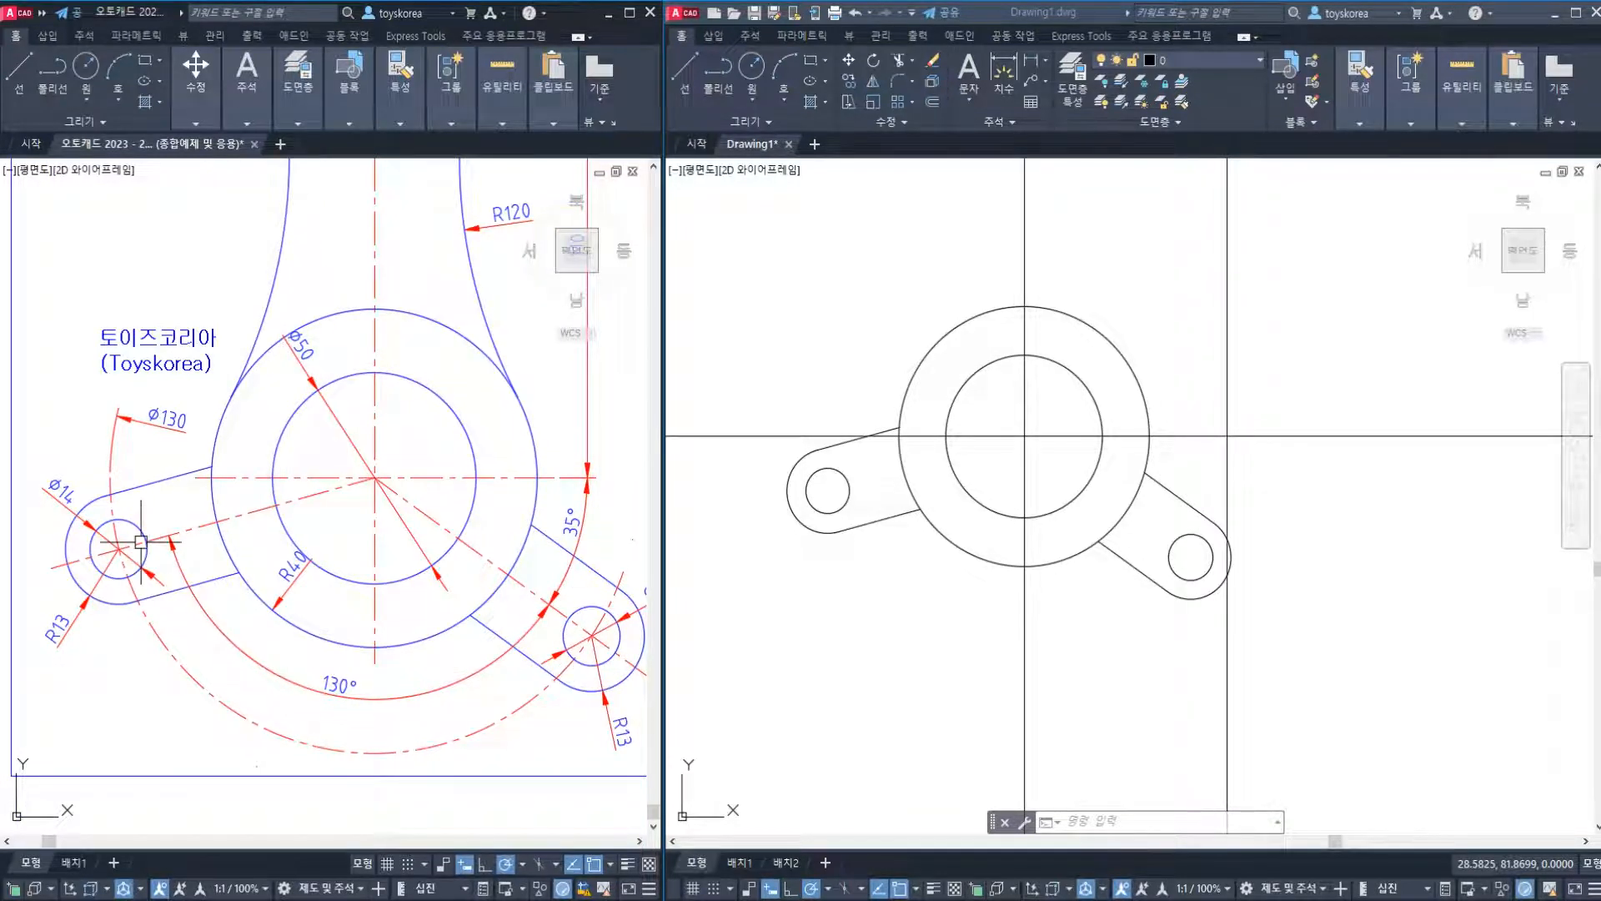
middle_drag(314, 436, 267, 613)
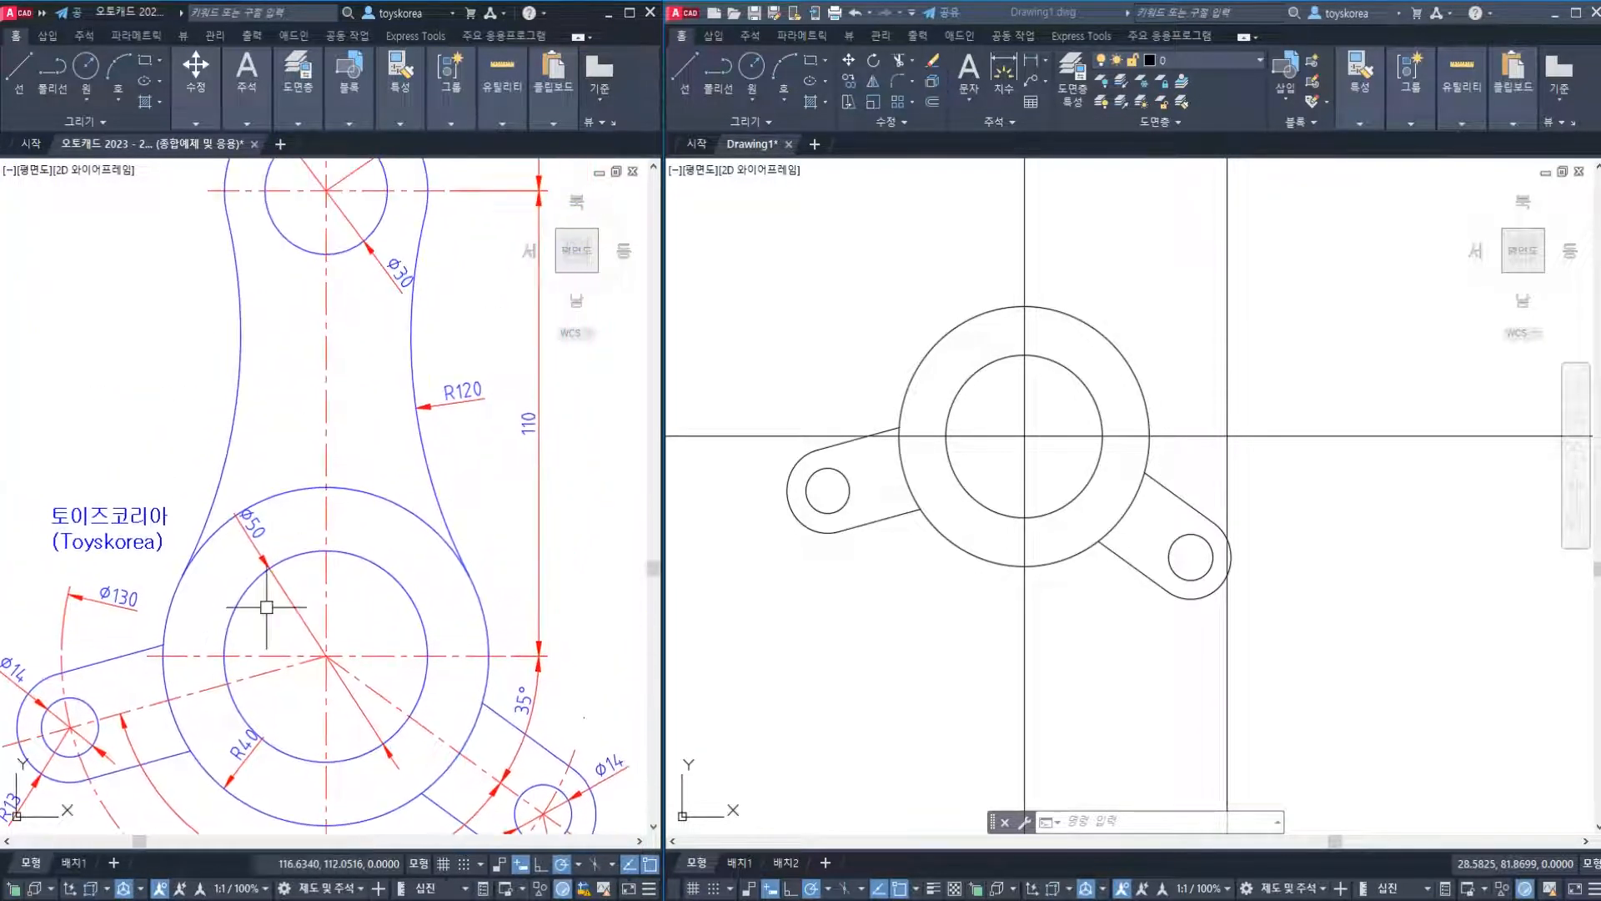
mouse_move(301, 447)
middle_down()
mouse_move(347, 652)
mouse_move(358, 572)
middle_up()
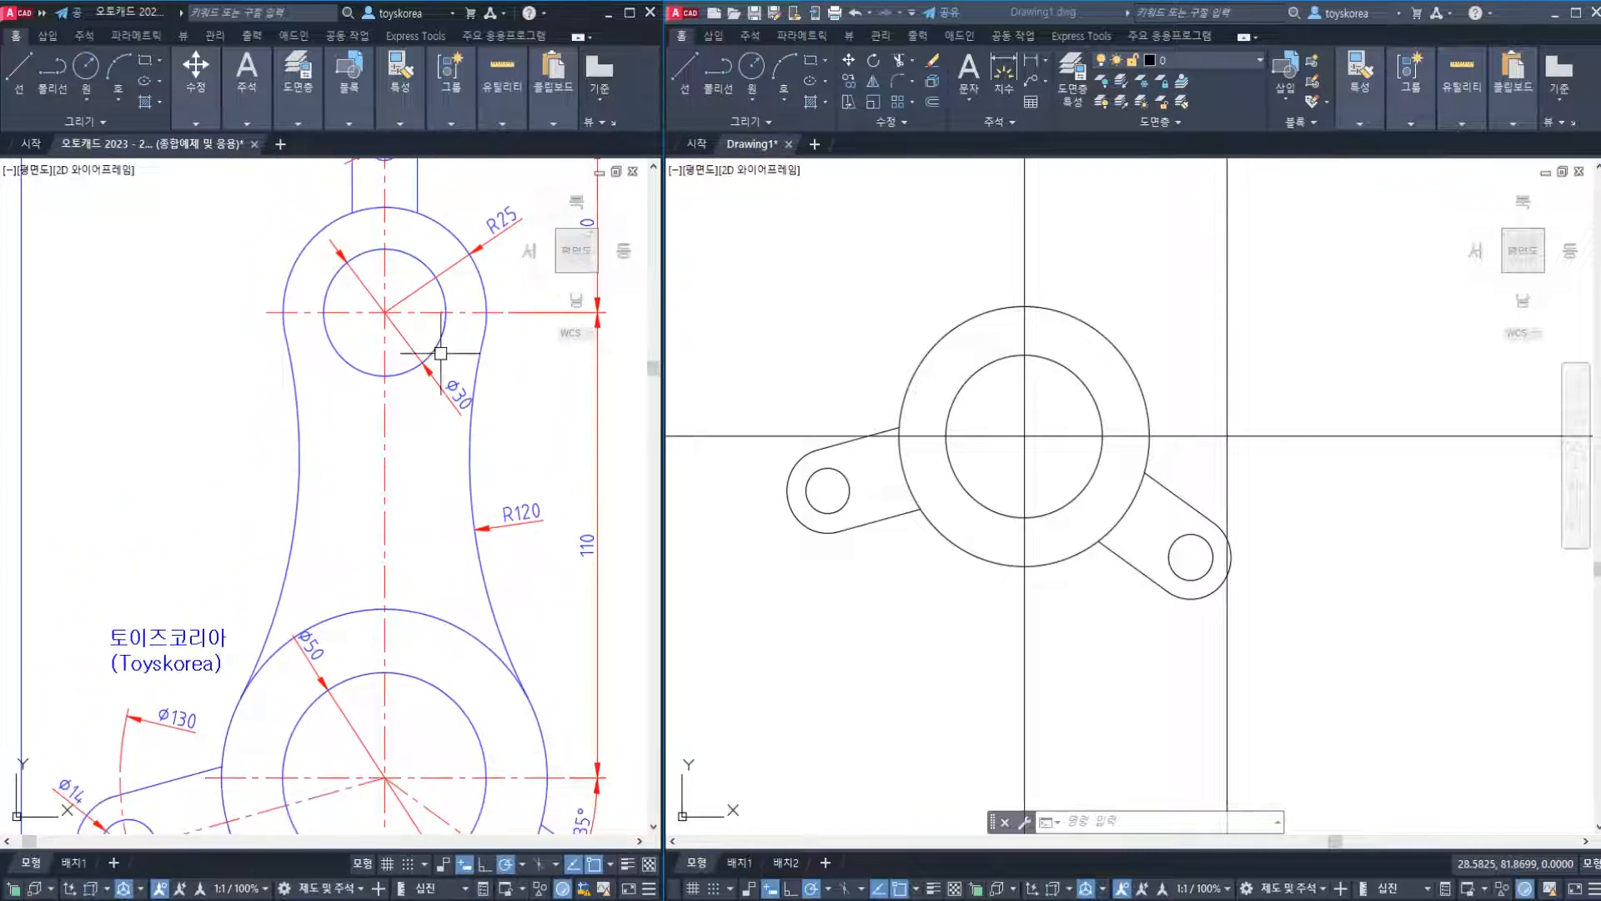
middle_drag(408, 320, 351, 289)
Examine the 110 spacing between the lower and upper horizontal centrelines in the reference against the horizontal construction line in the new drawing.
click(1172, 368)
key(Escape)
key(Escape)
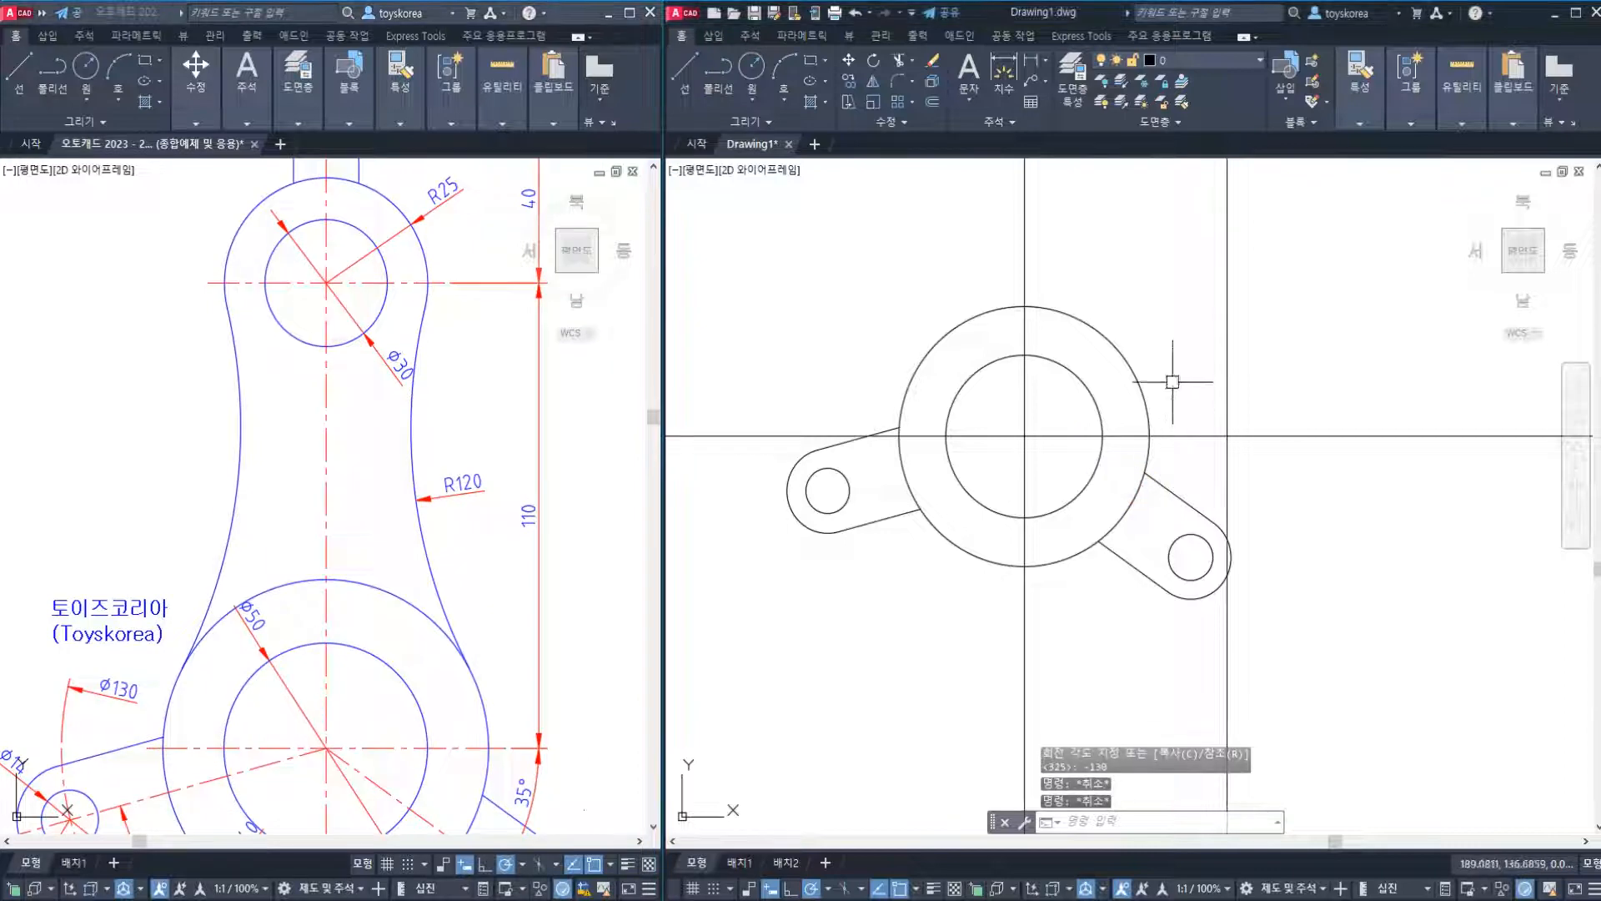
middle_drag(1172, 368, 1136, 538)
click(1160, 593)
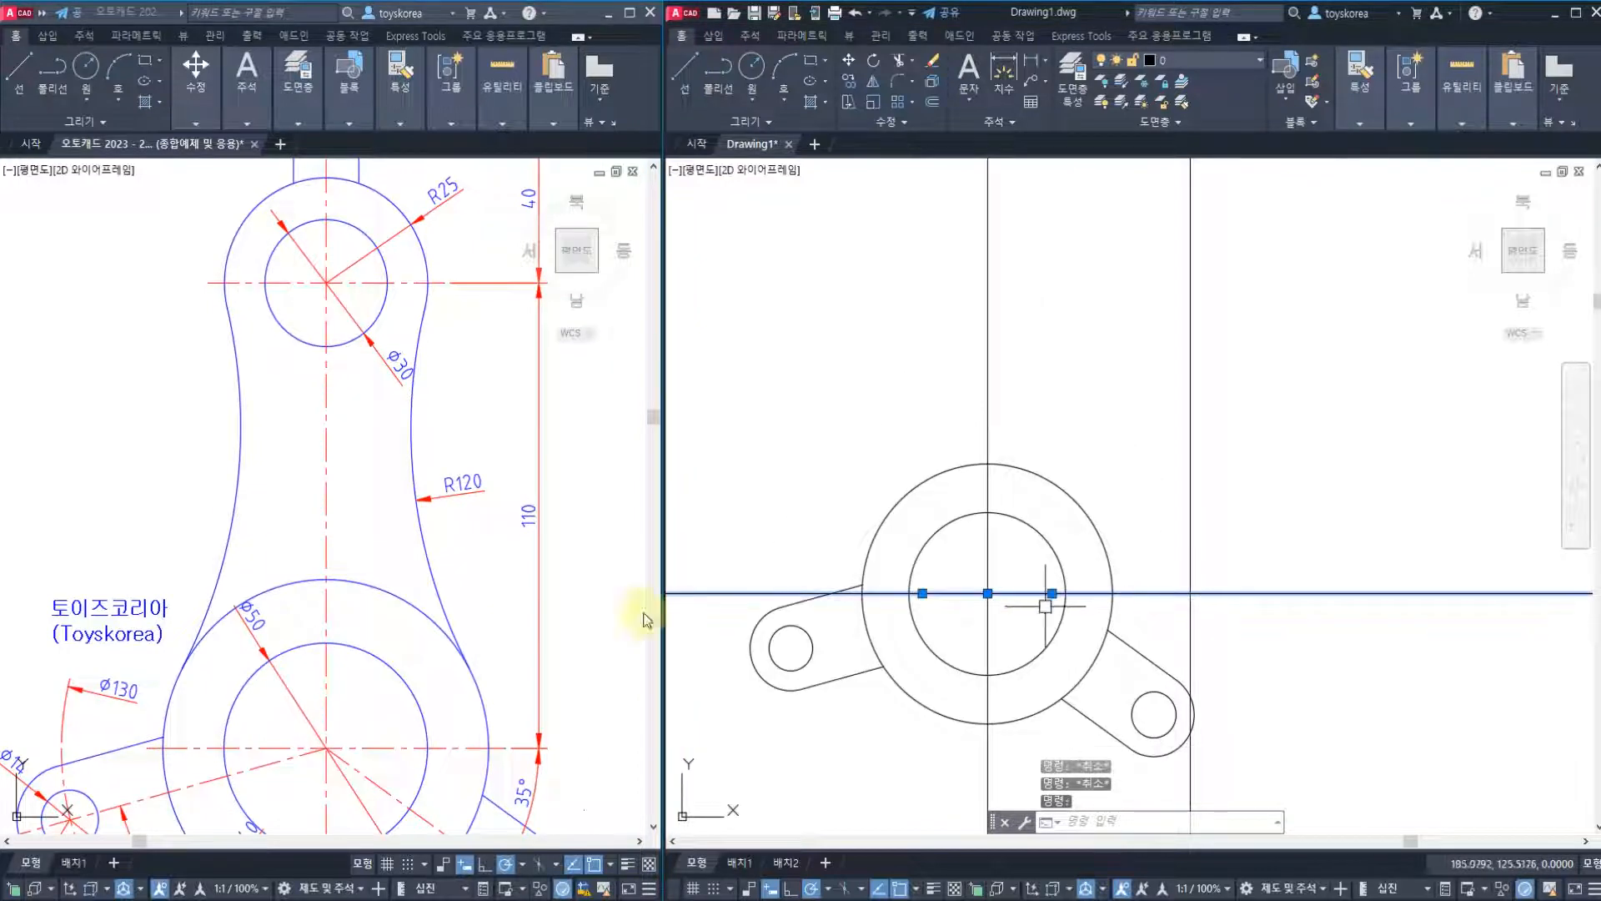
click(454, 746)
click(454, 746)
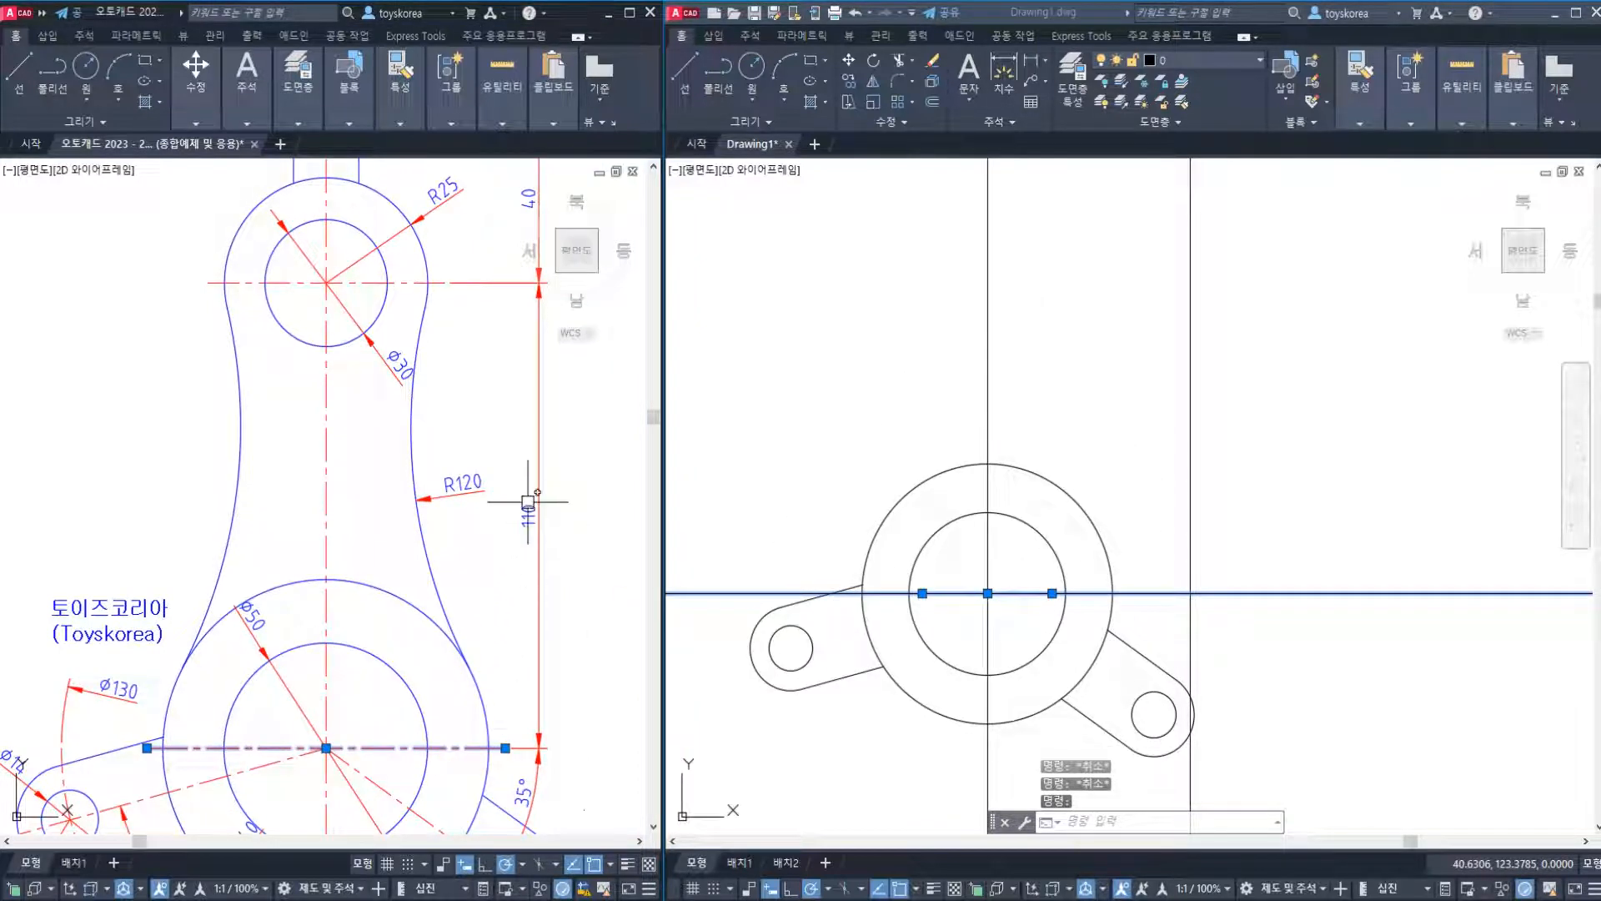
click(409, 283)
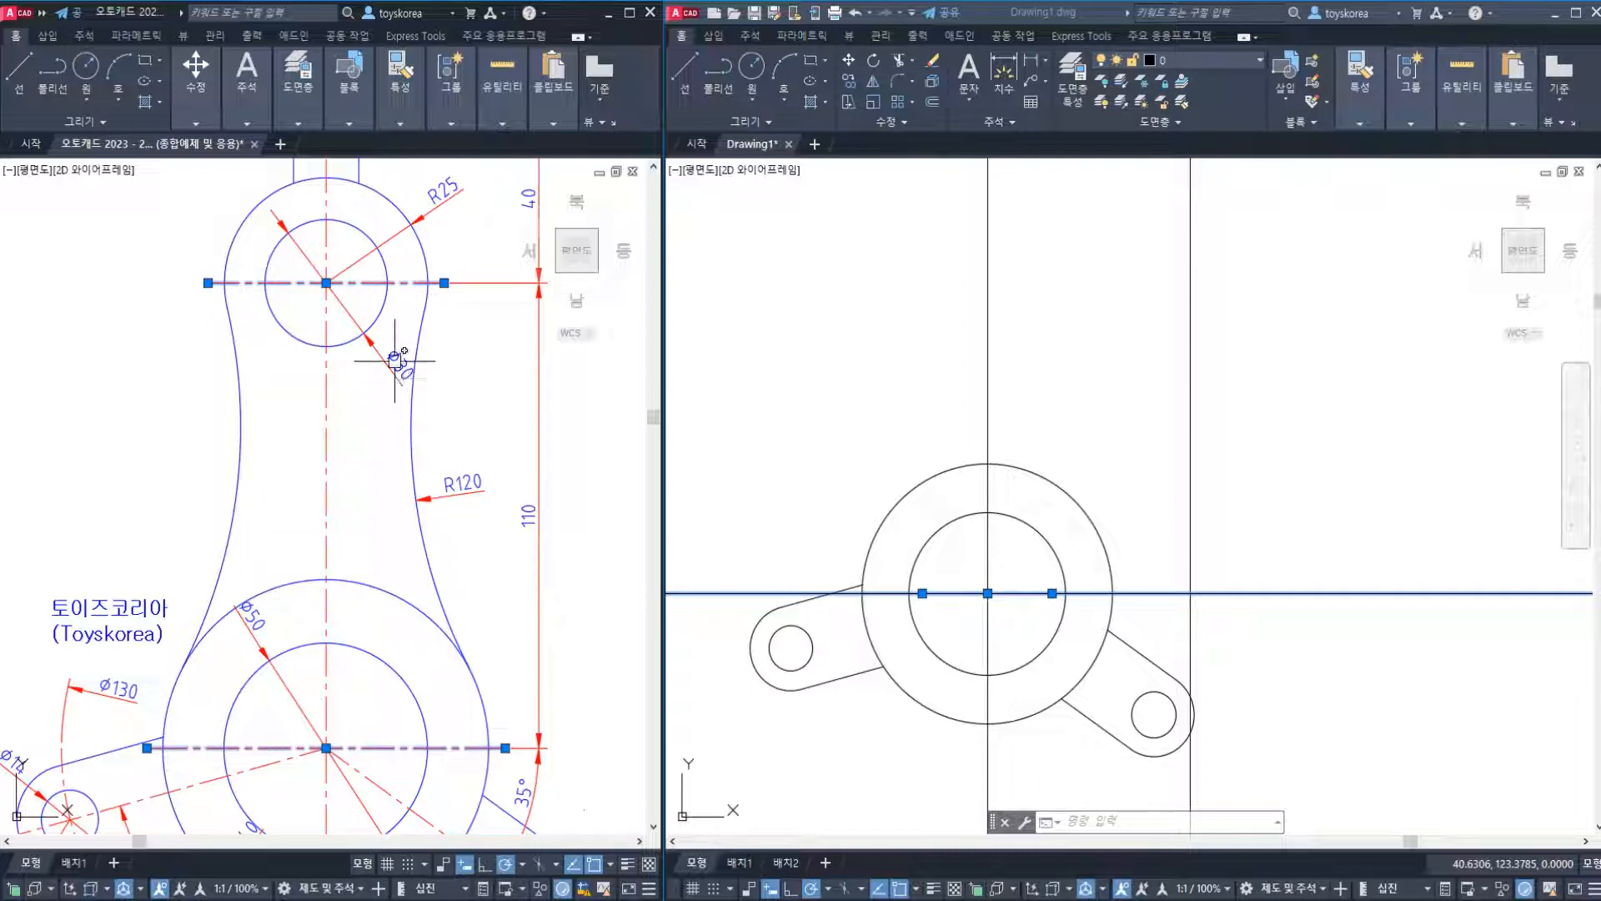
click(928, 375)
key(Escape)
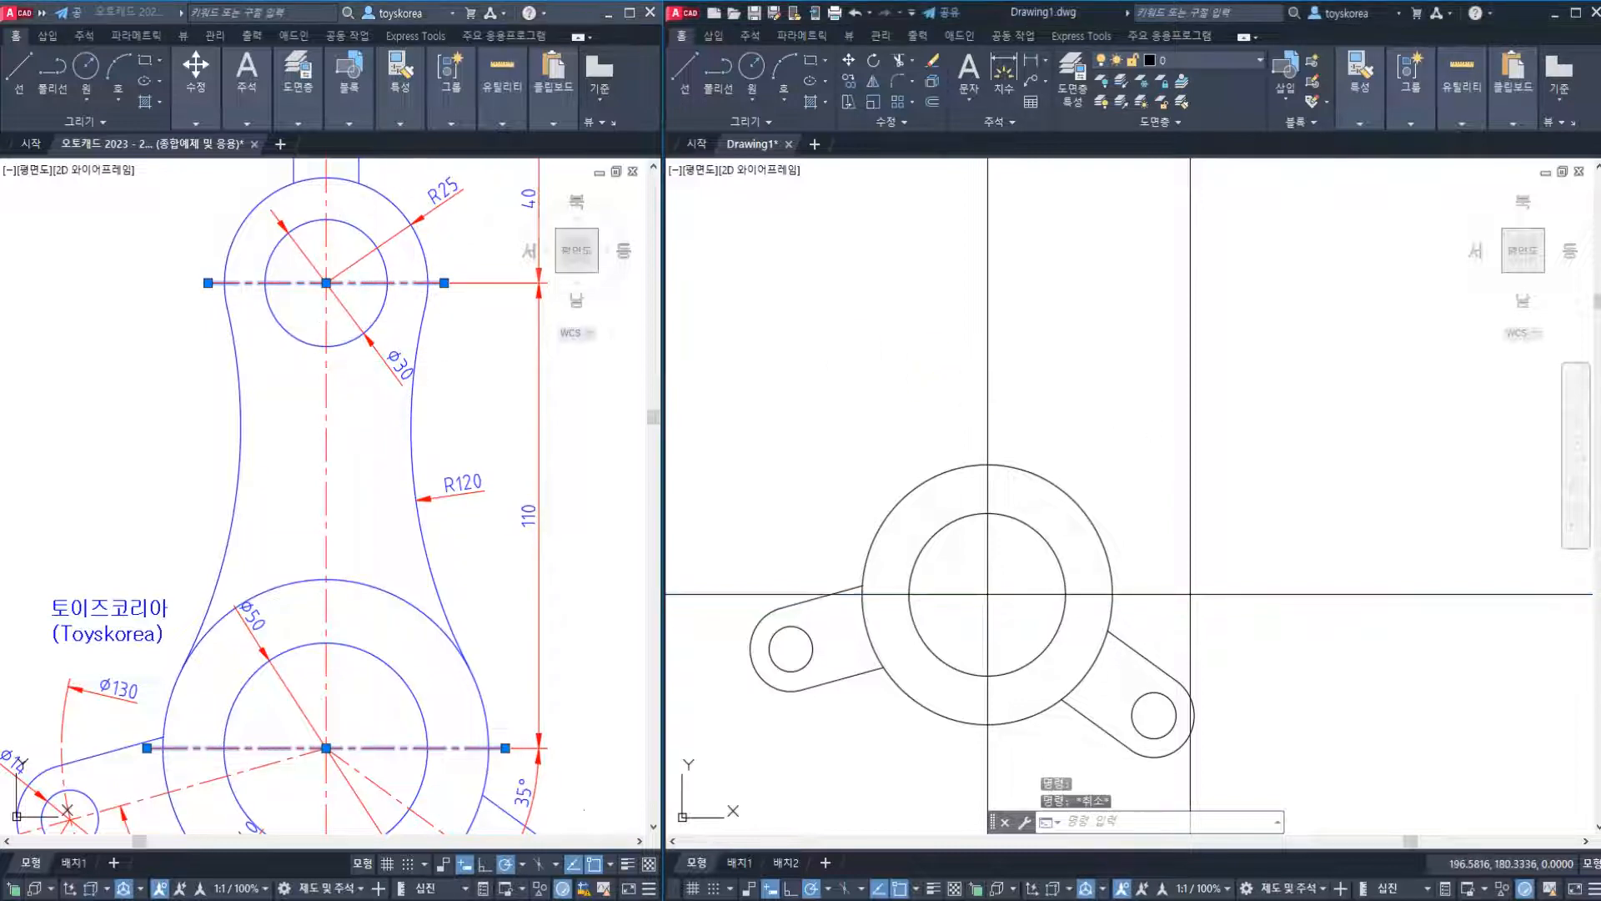
Offset the horizontal construction line through the large circles' centre upward by 110.
middle_drag(1116, 458, 1079, 480)
text(o)
key(Return)
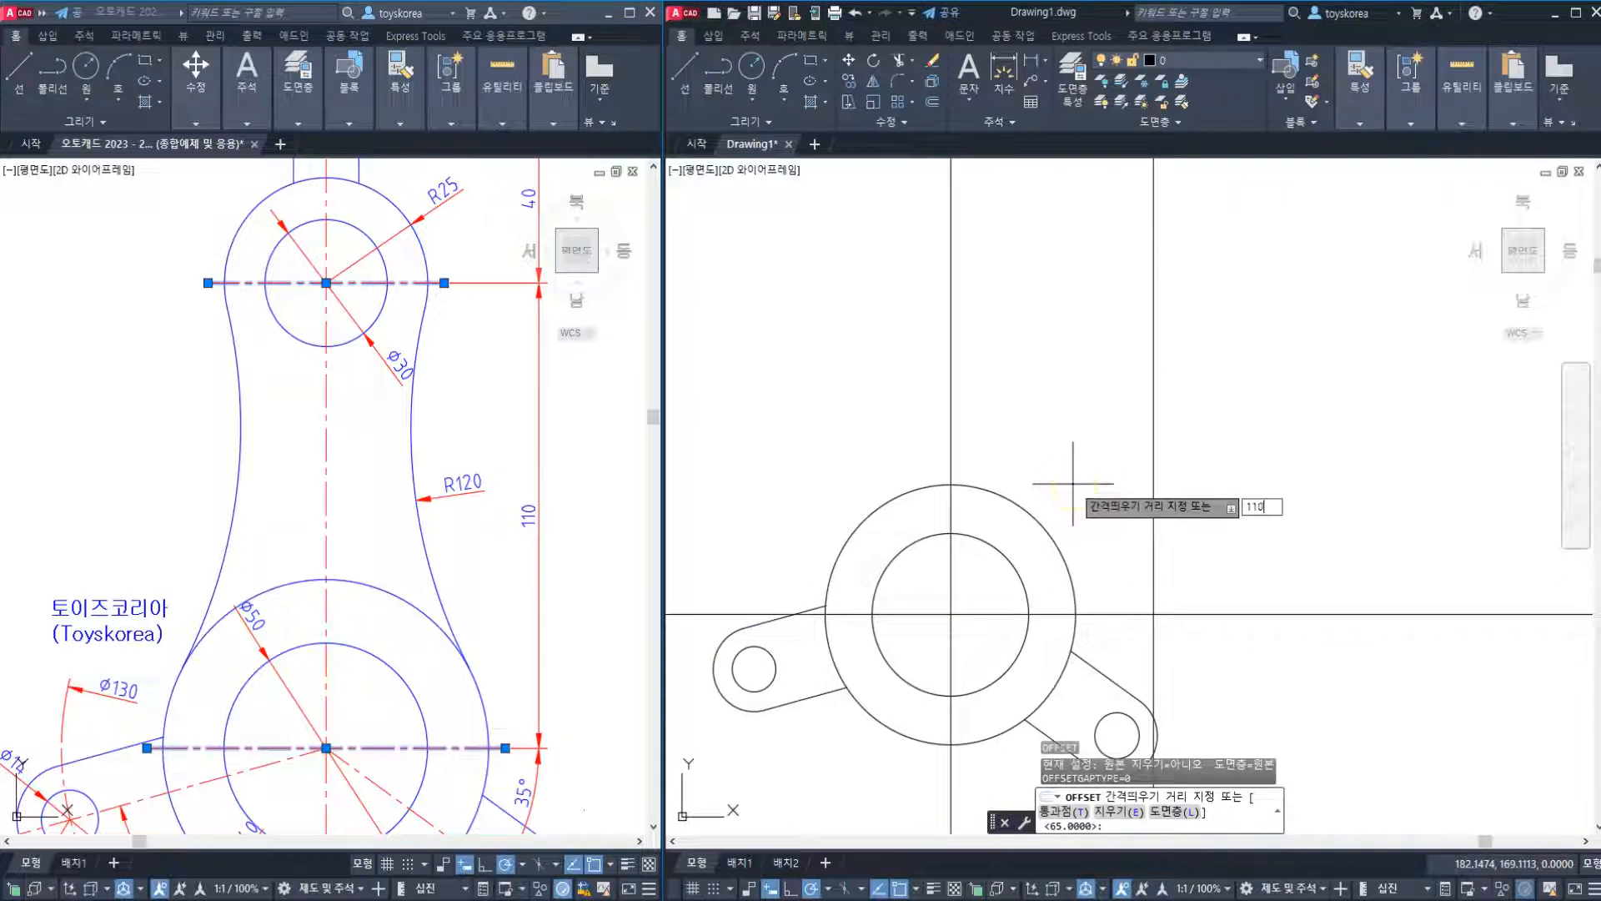
key(Return)
click(1200, 614)
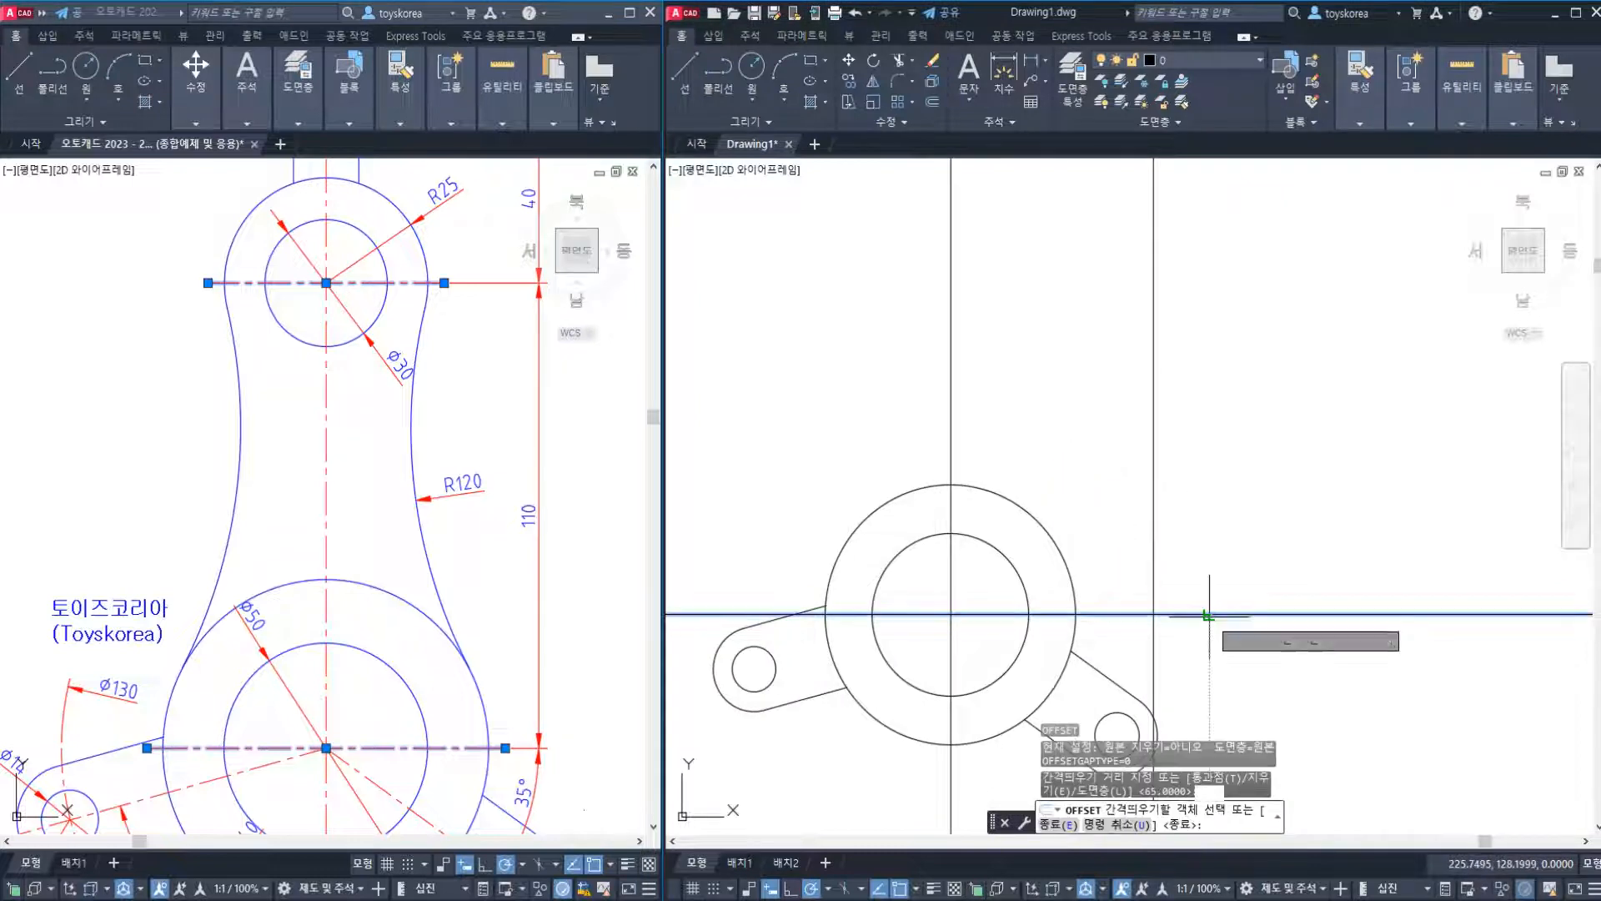
click(1199, 435)
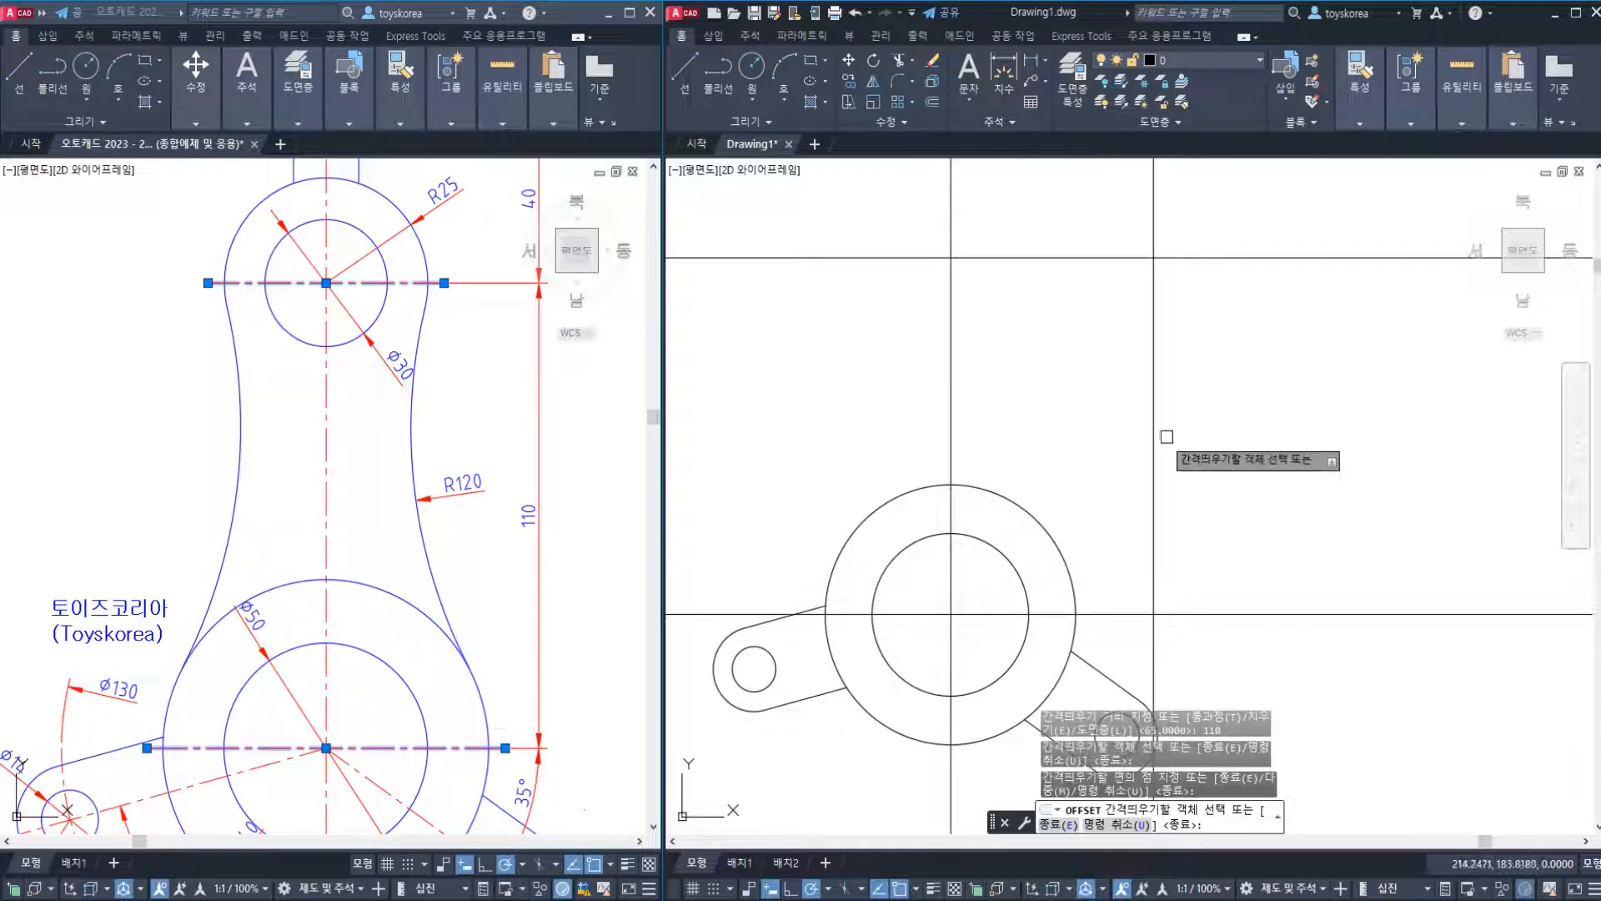
key(Escape)
Examine the crossing of the upper horizontal and vertical construction lines against the upper boss centre in the reference.
click(1014, 258)
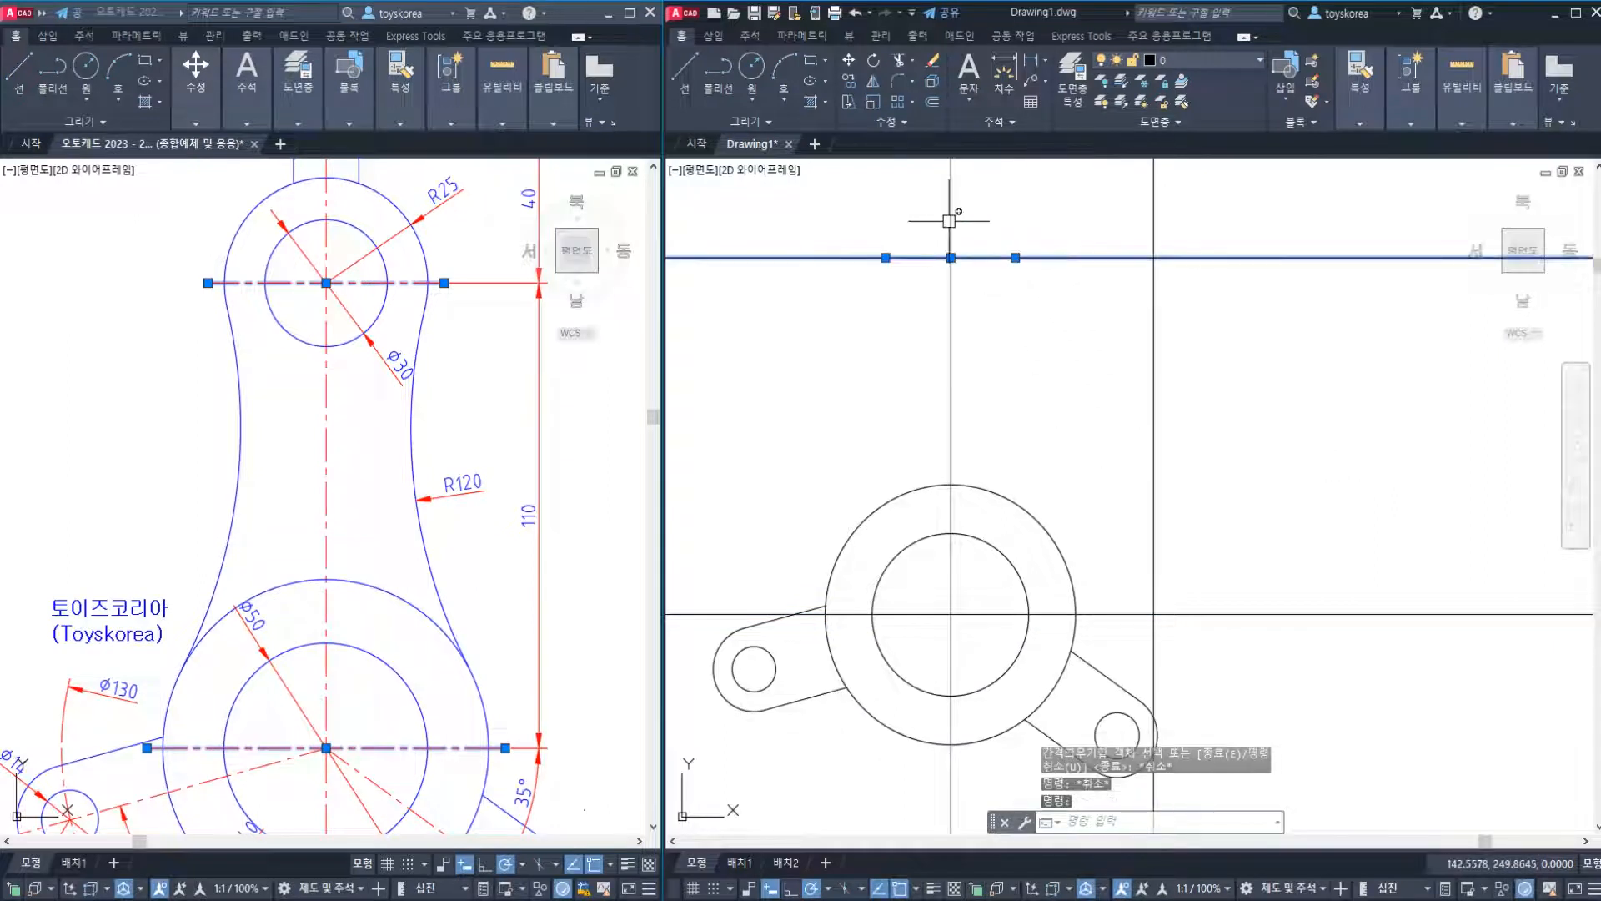
click(950, 224)
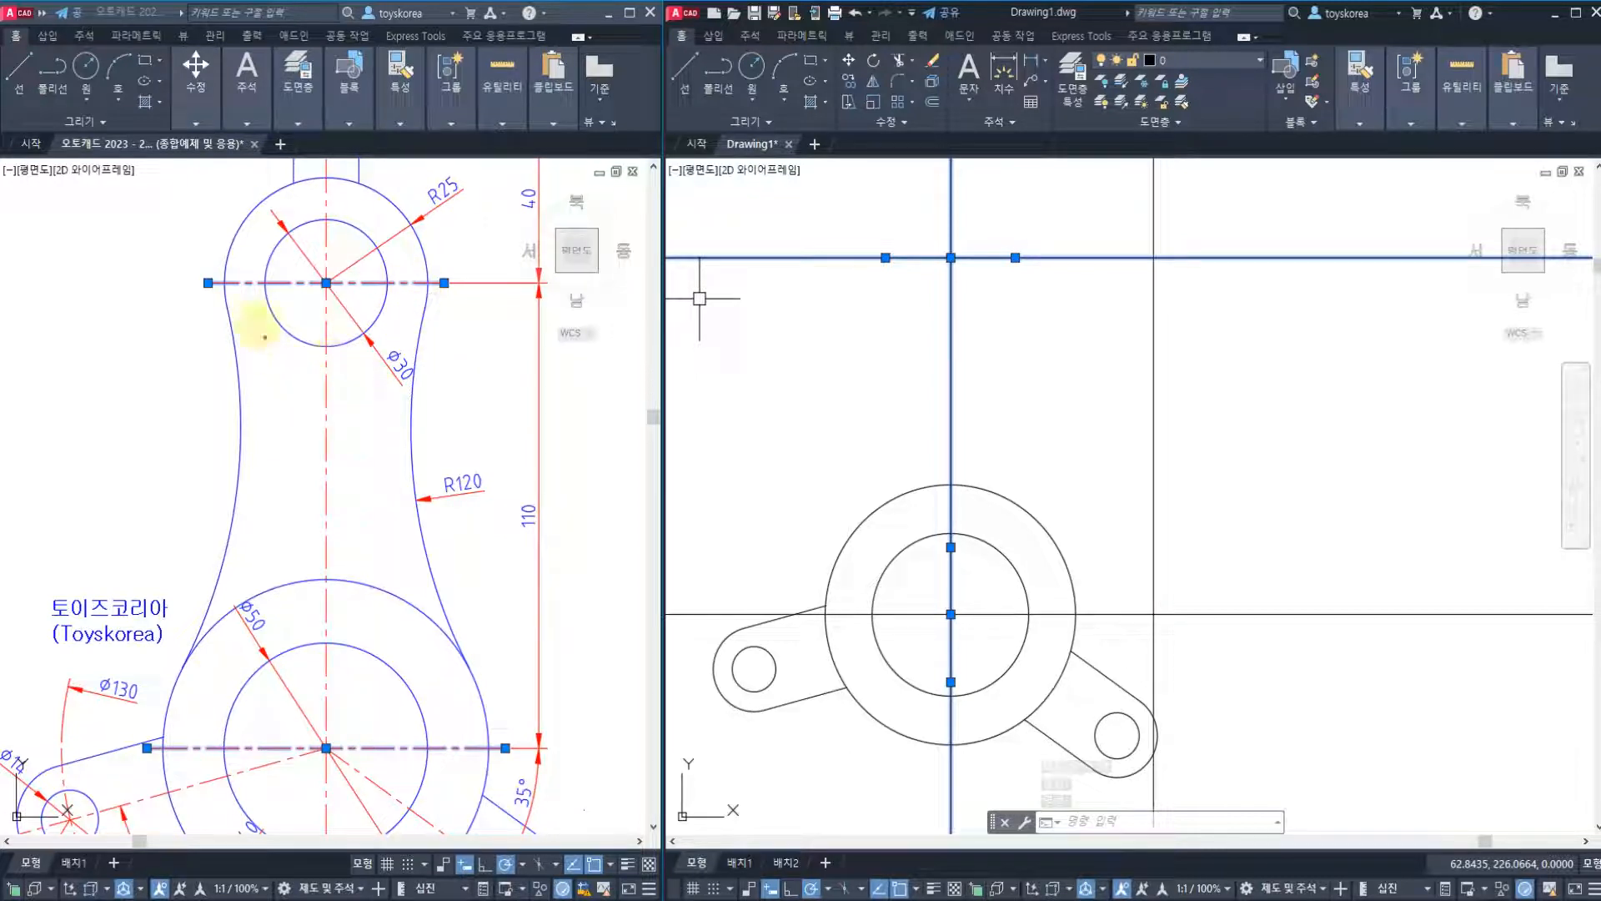
drag(226, 309, 298, 374)
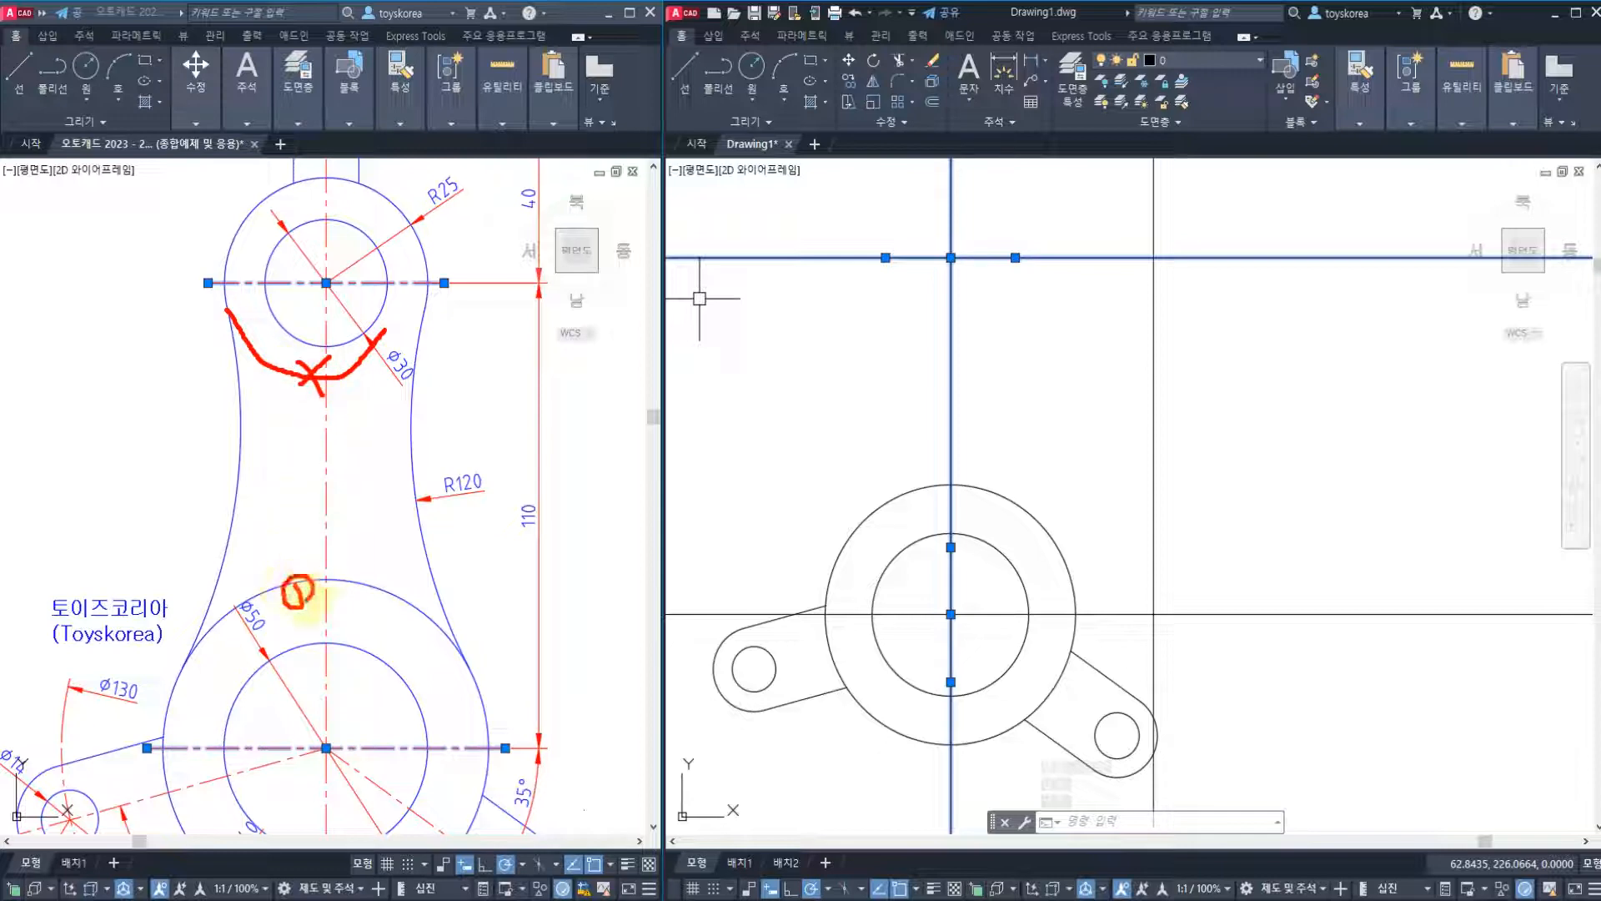
key(Escape)
click(815, 331)
key(Escape)
middle_drag(928, 318, 930, 389)
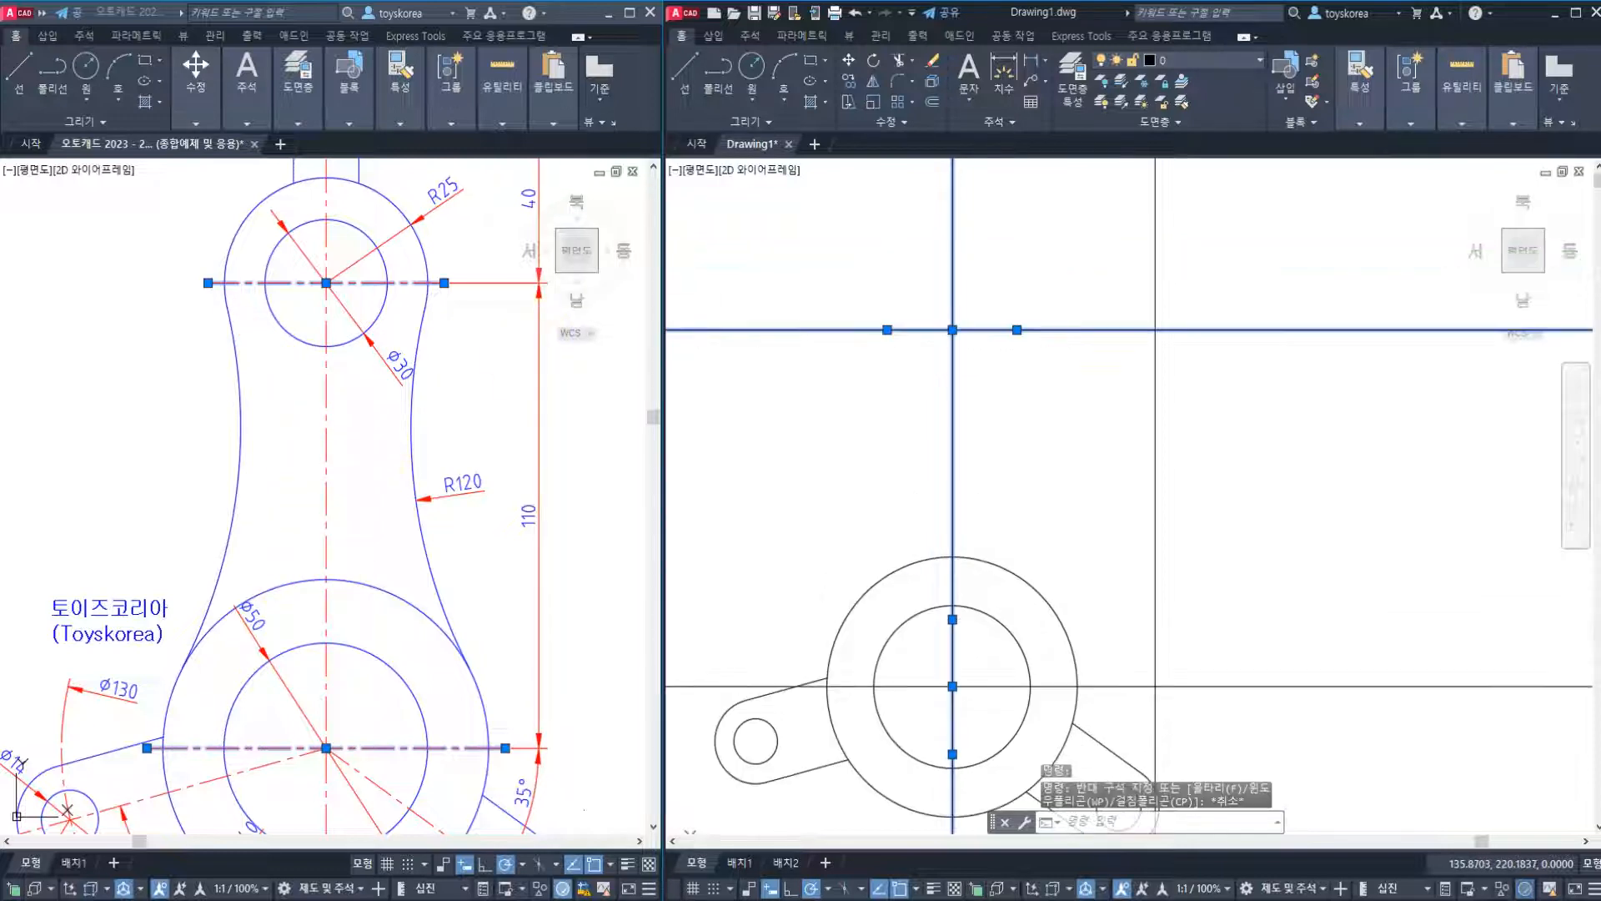
key(Escape)
key(Escape)
Draw a circle of diameter 30 centred where the upper horizontal and vertical construction lines cross.
scroll(935, 353, up, 2)
key(Return)
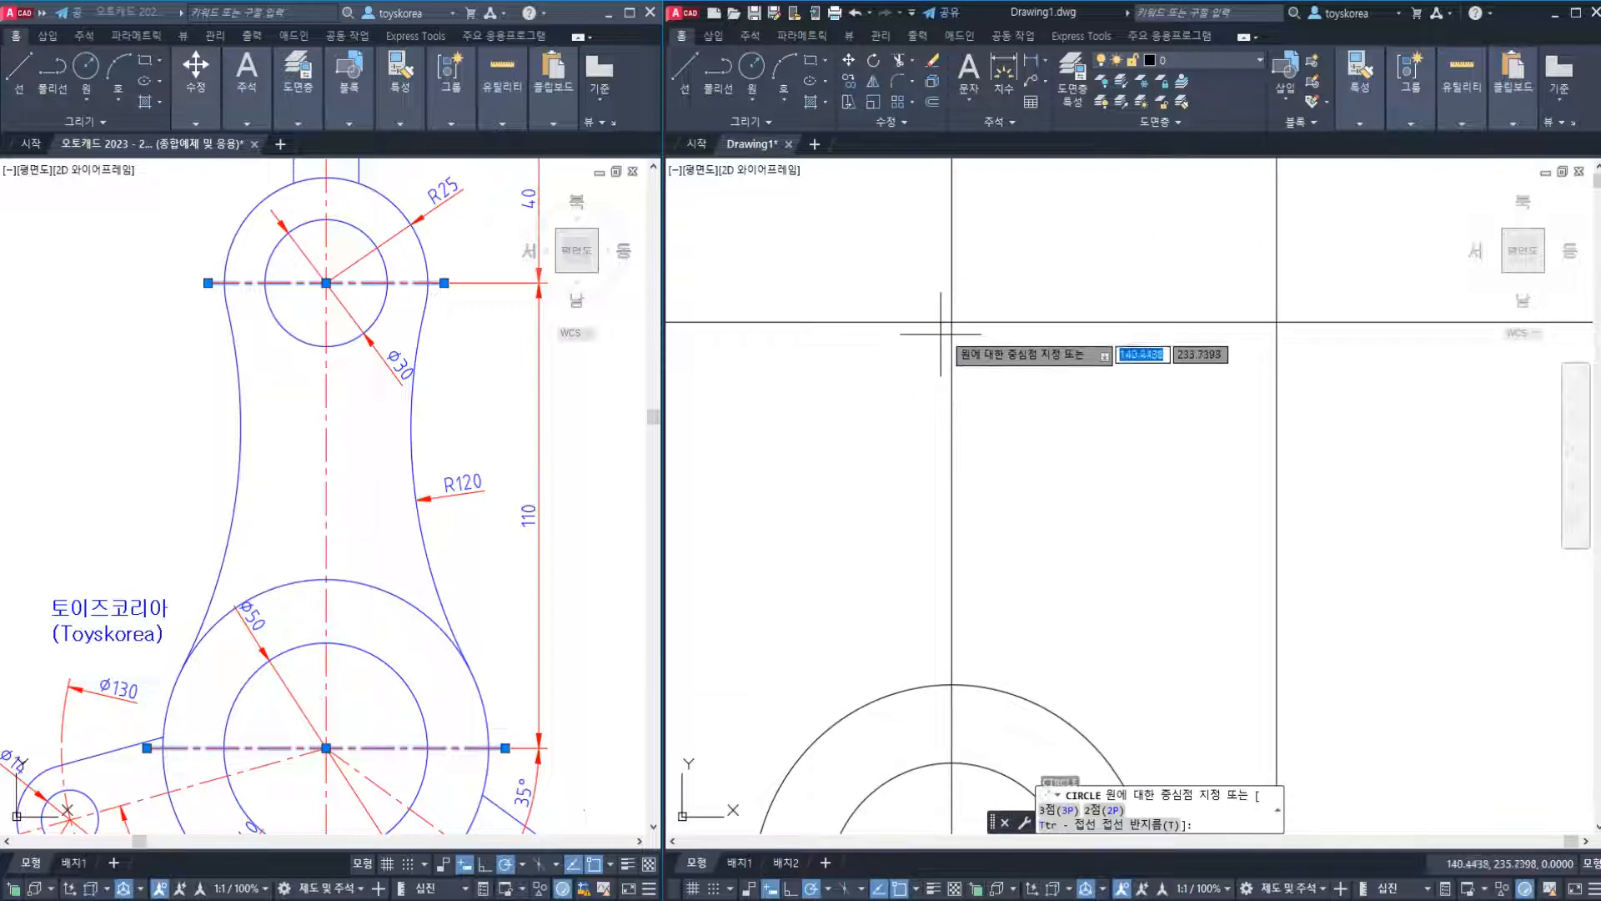
click(952, 322)
text(d)
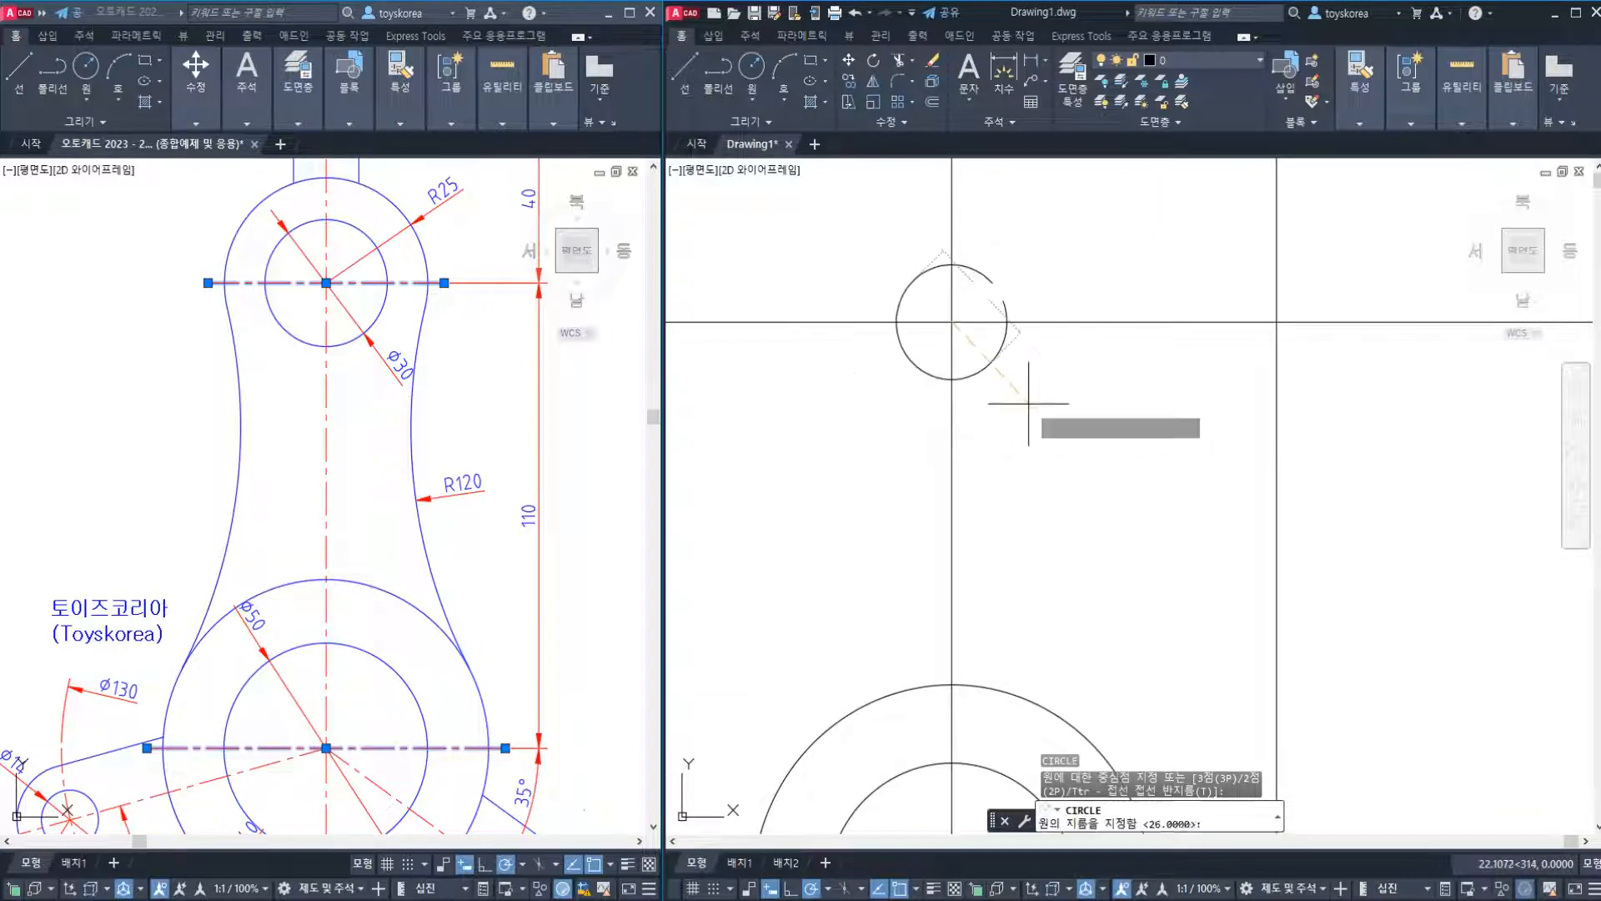
key(Return)
text(30)
key(Return)
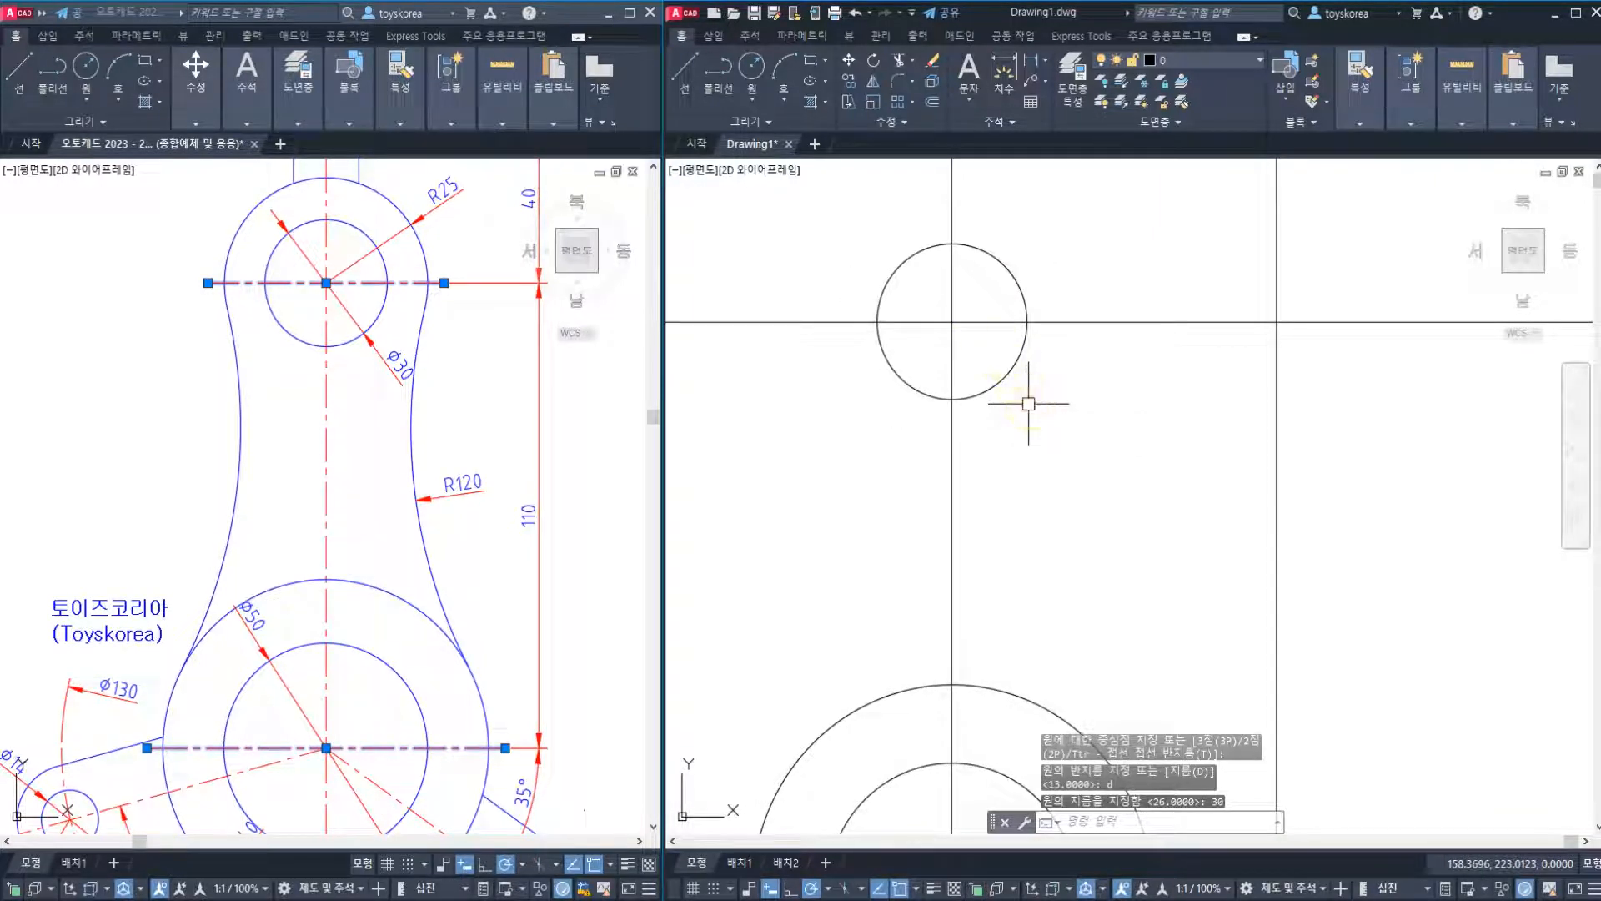
Draw a circle of radius 25 concentric with the upper Ø30 circle.
key(Return)
click(951, 322)
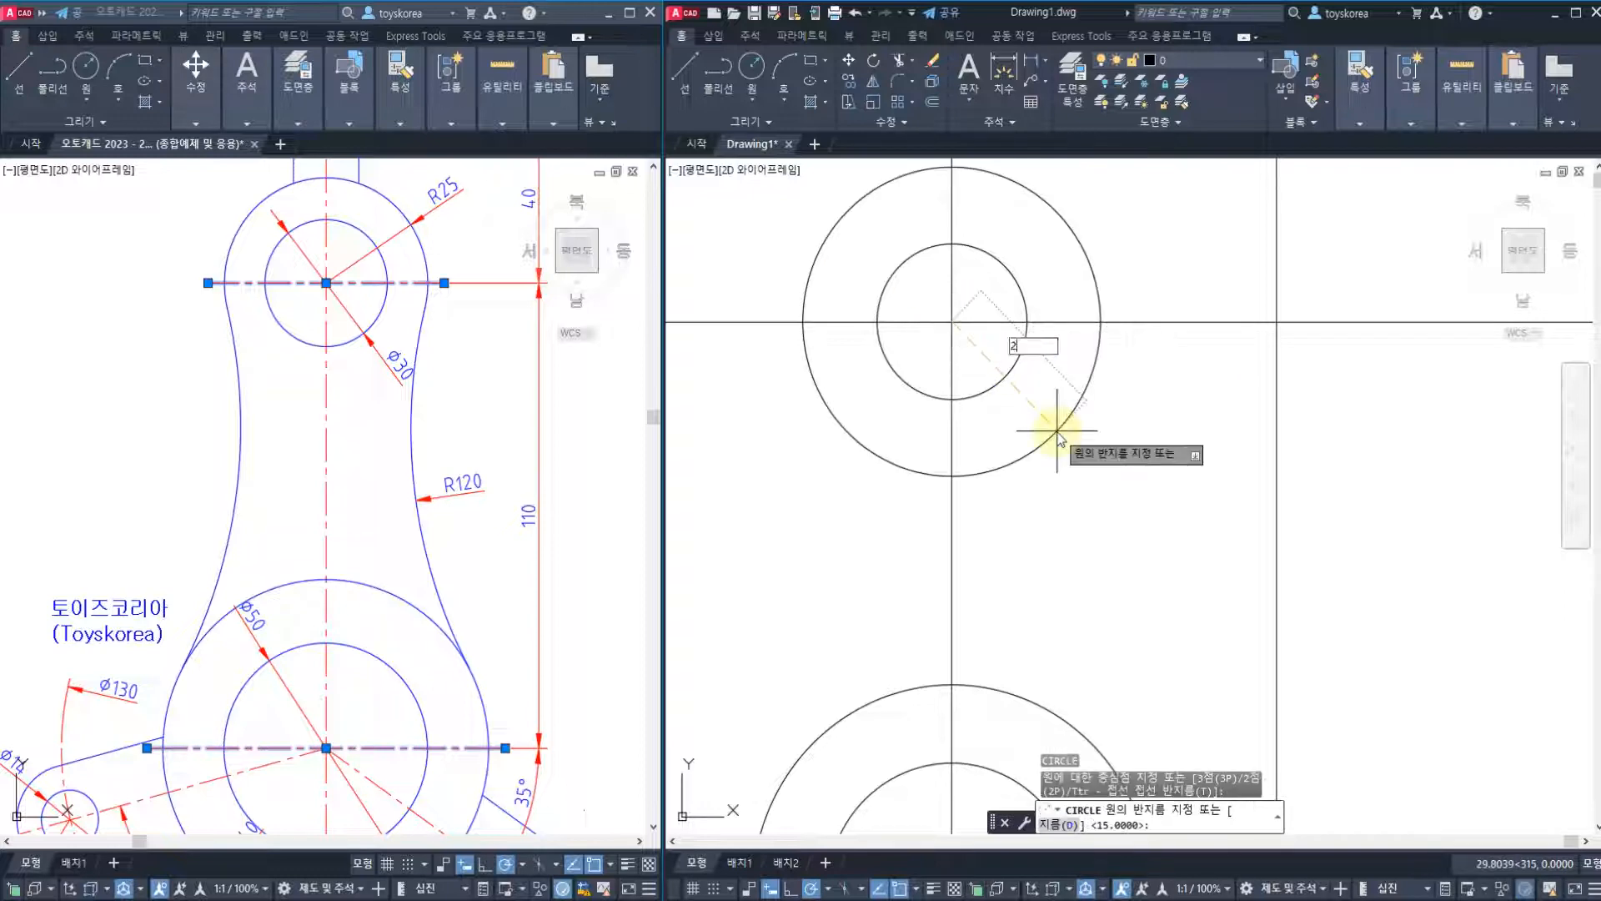
key(Return)
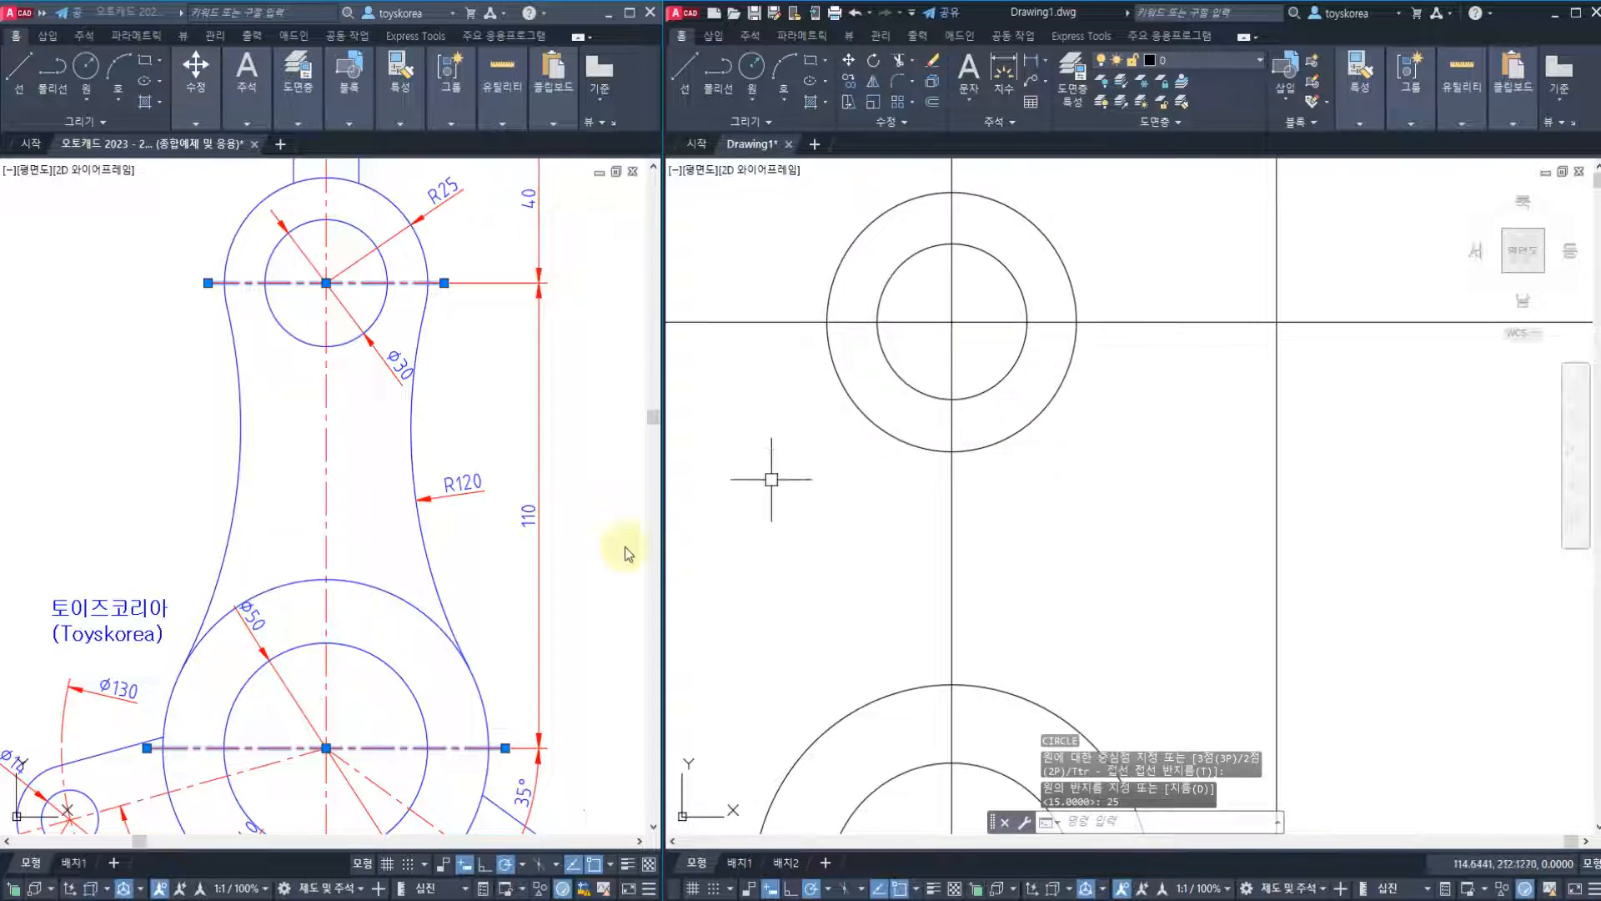
Examine the two R120 flank arcs and the vertical centreline between them in the reference drawing.
click(517, 542)
click(469, 450)
key(Escape)
middle_drag(468, 448, 489, 534)
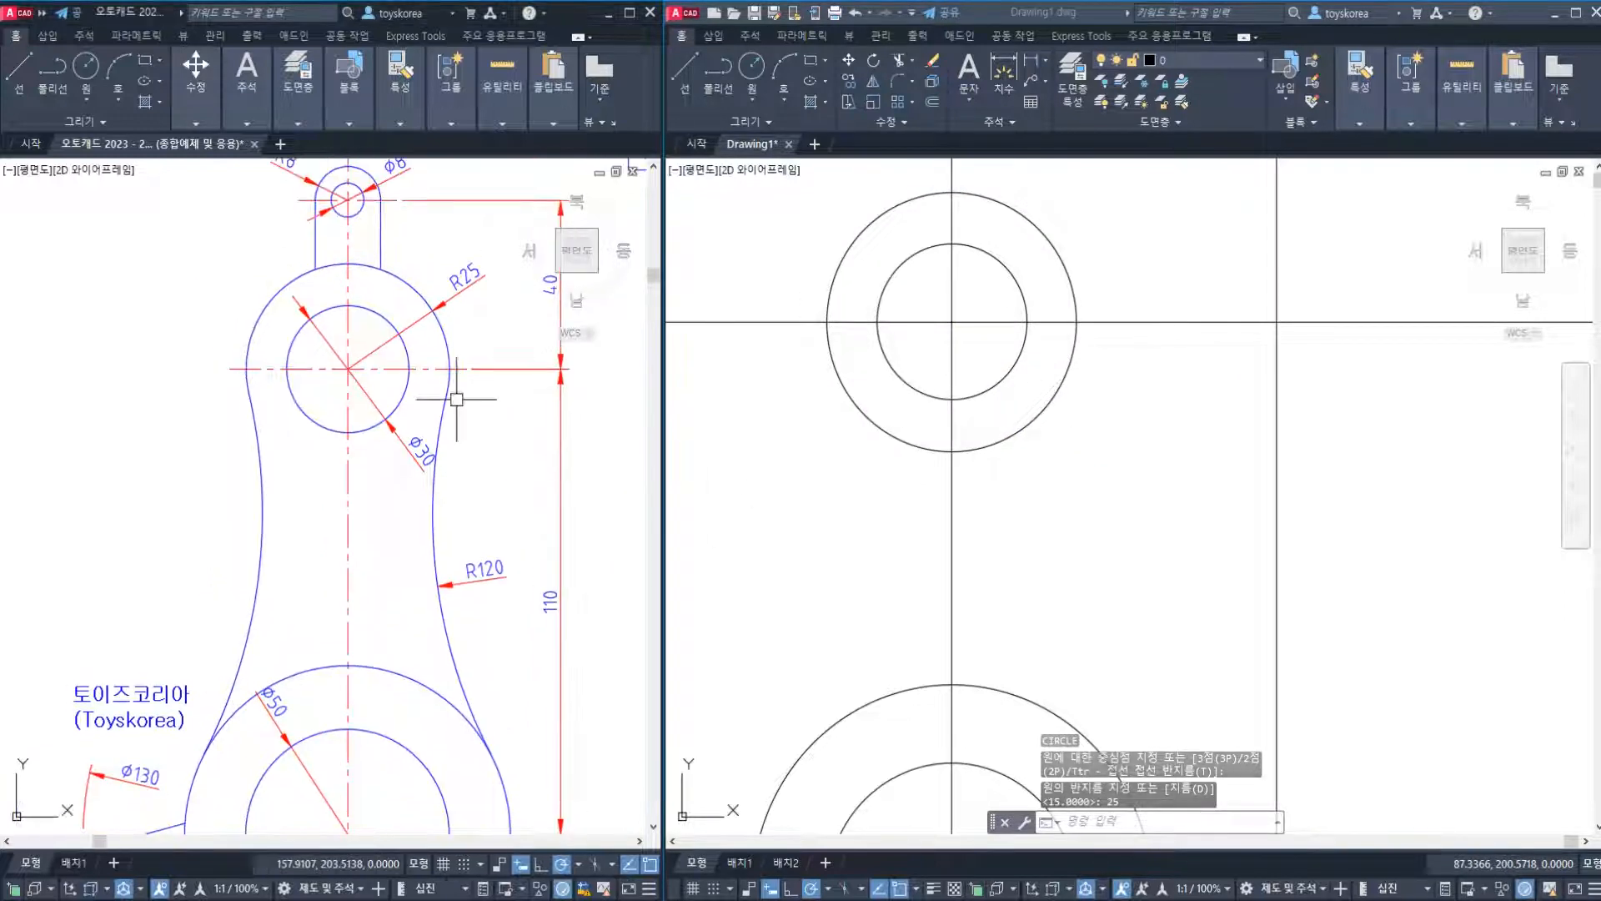
mouse_move(460, 409)
middle_down()
mouse_move(450, 487)
mouse_move(440, 382)
middle_up()
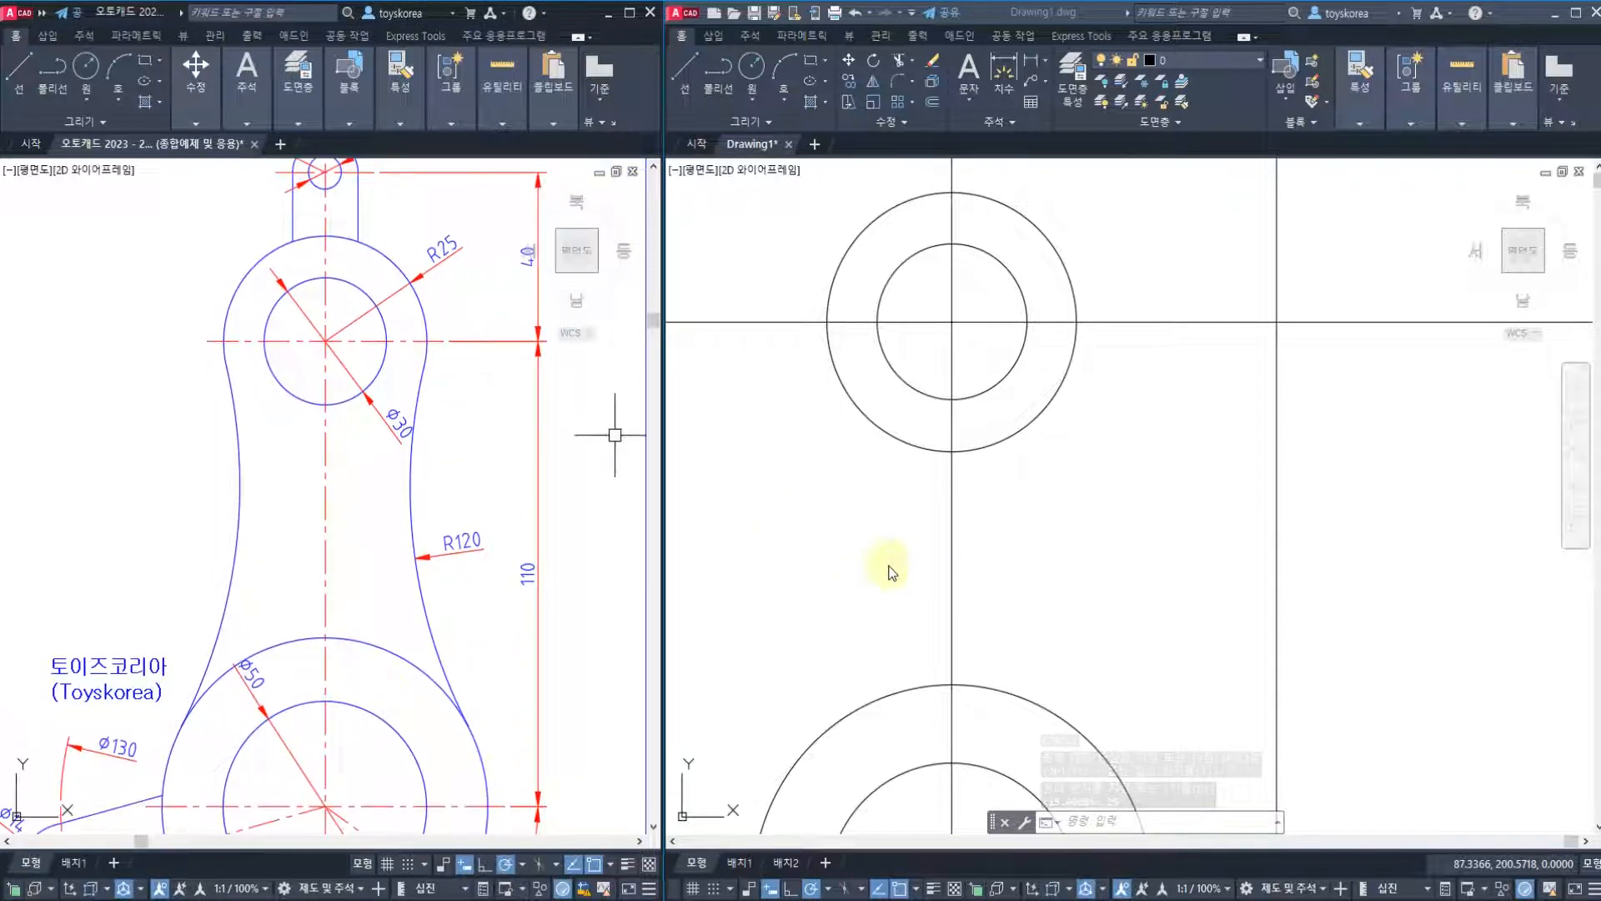
click(890, 572)
key(Escape)
scroll(909, 538, down, 2)
middle_drag(911, 536, 909, 466)
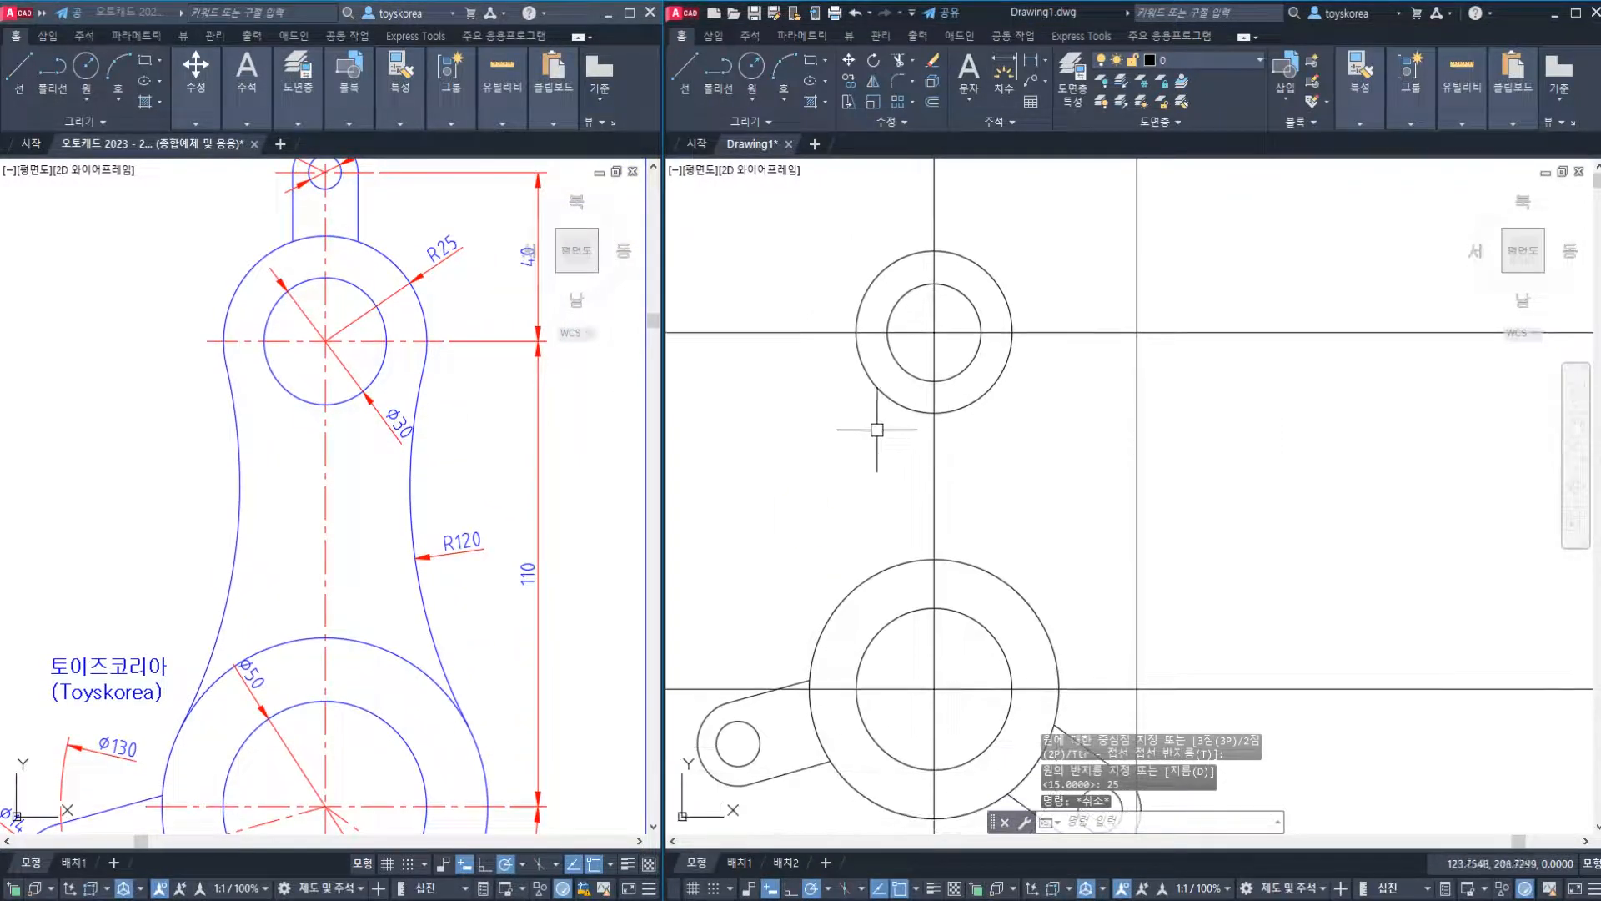
click(459, 473)
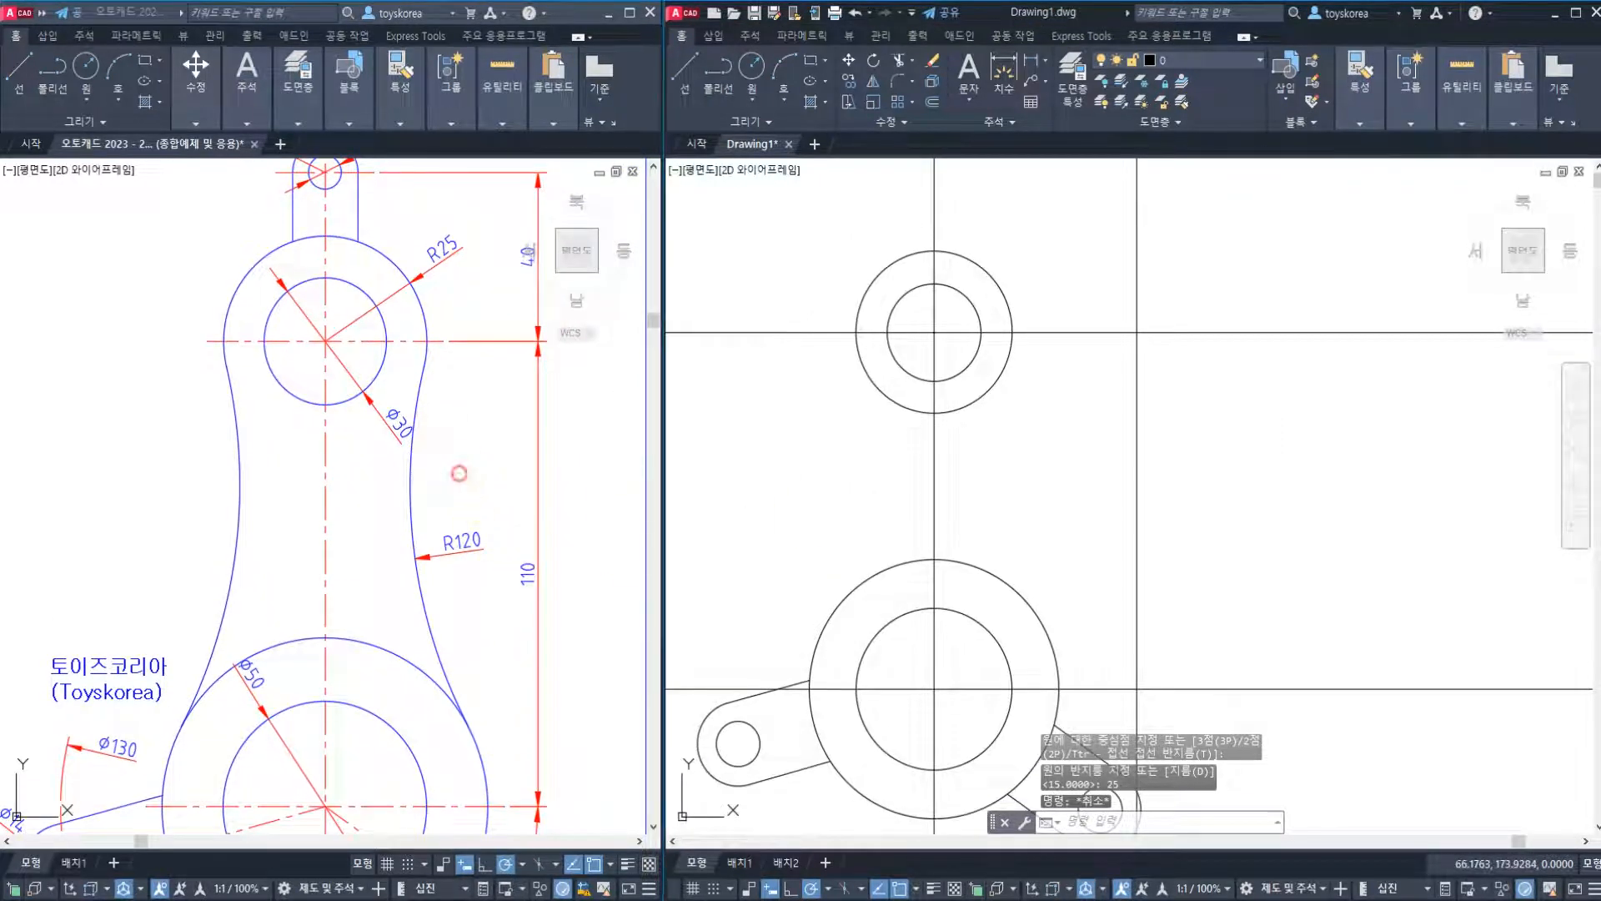
click(413, 492)
click(238, 480)
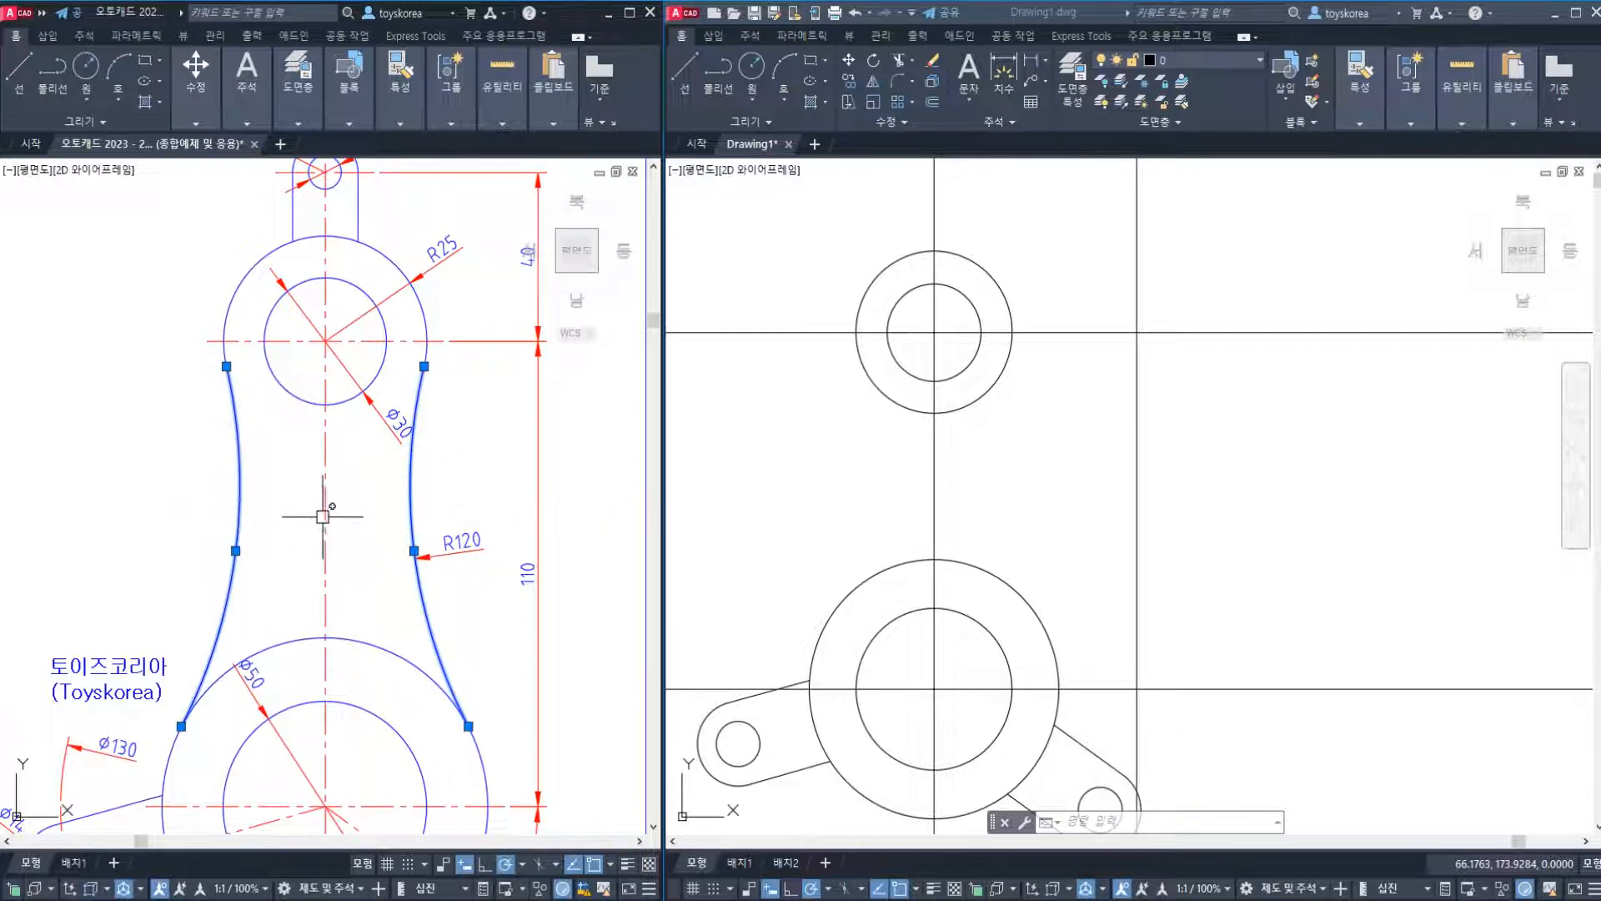
click(324, 516)
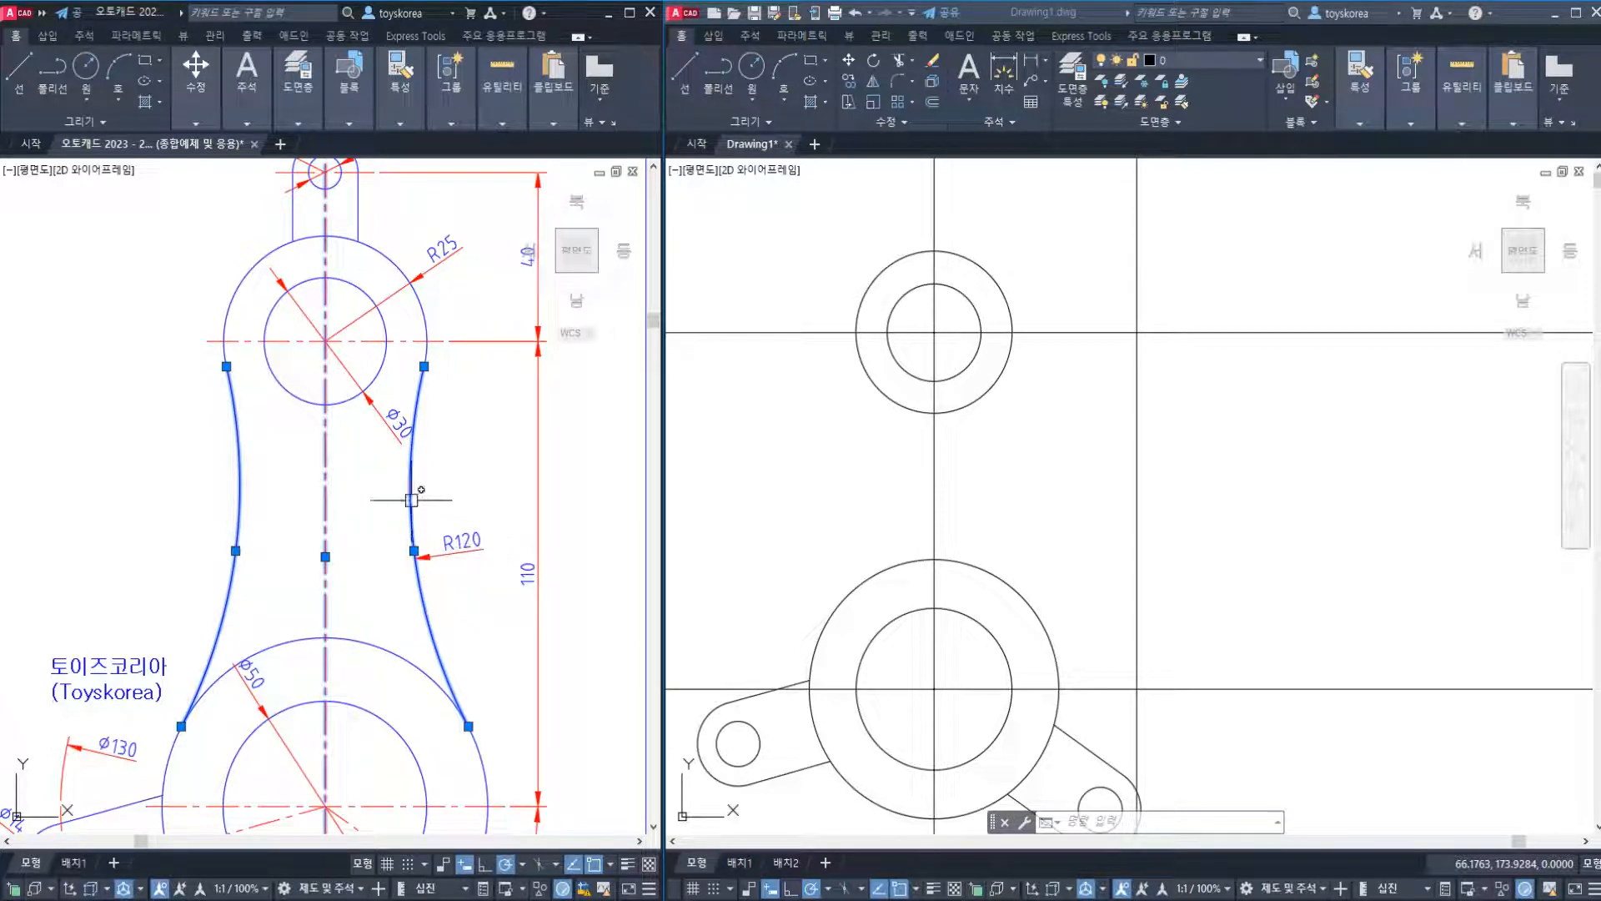
click(902, 490)
key(Escape)
key(Escape)
key(Escape)
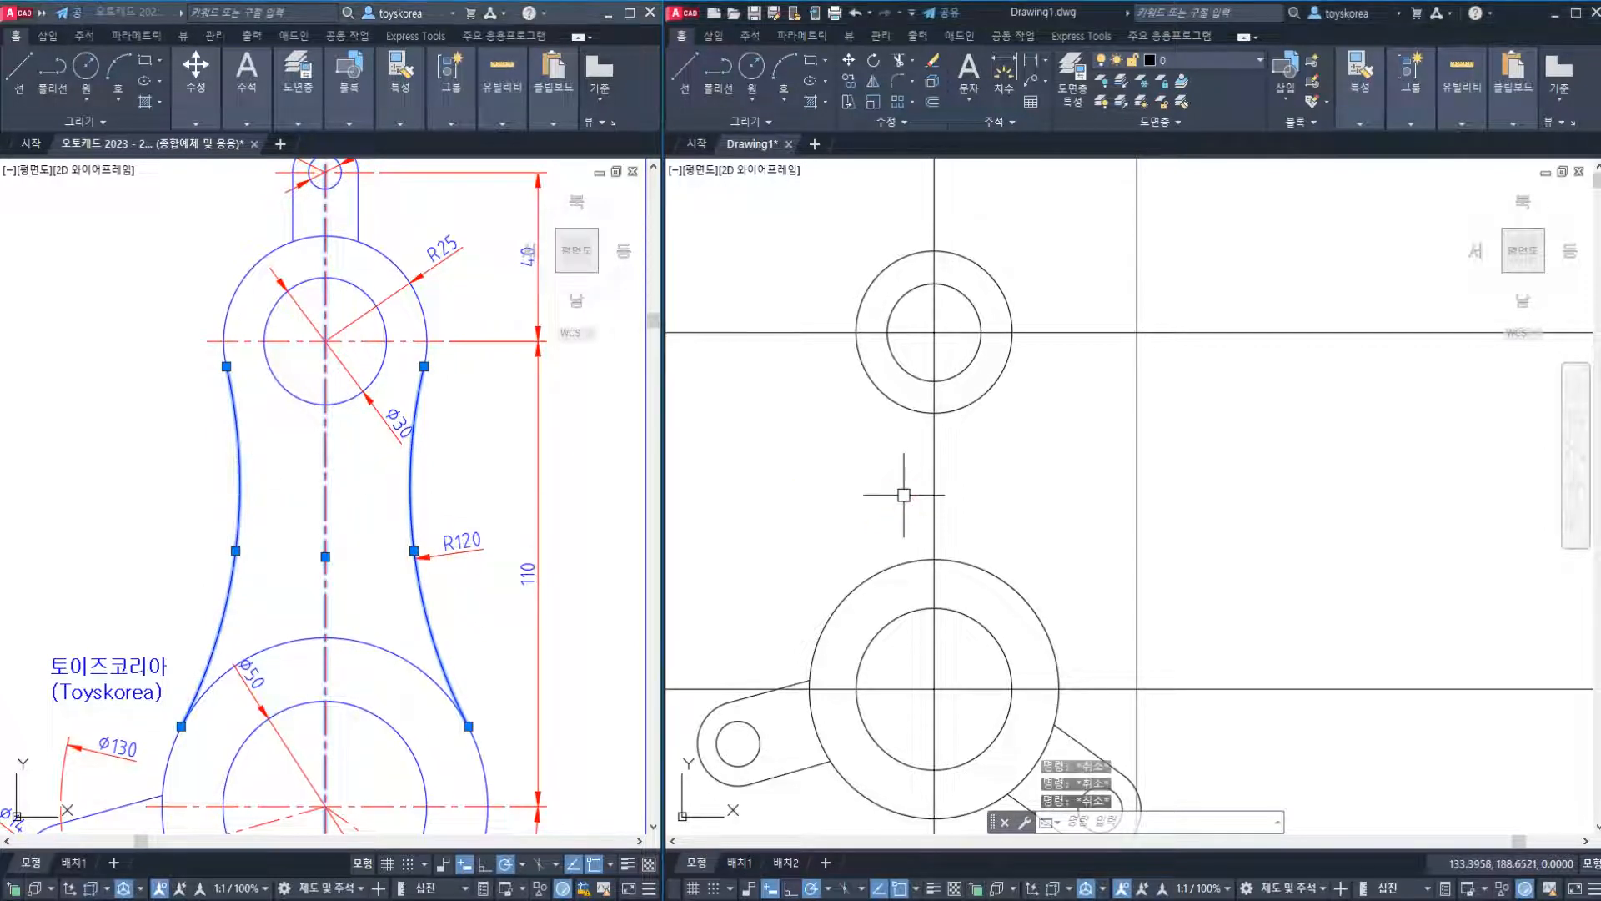
scroll(994, 426, up, 2)
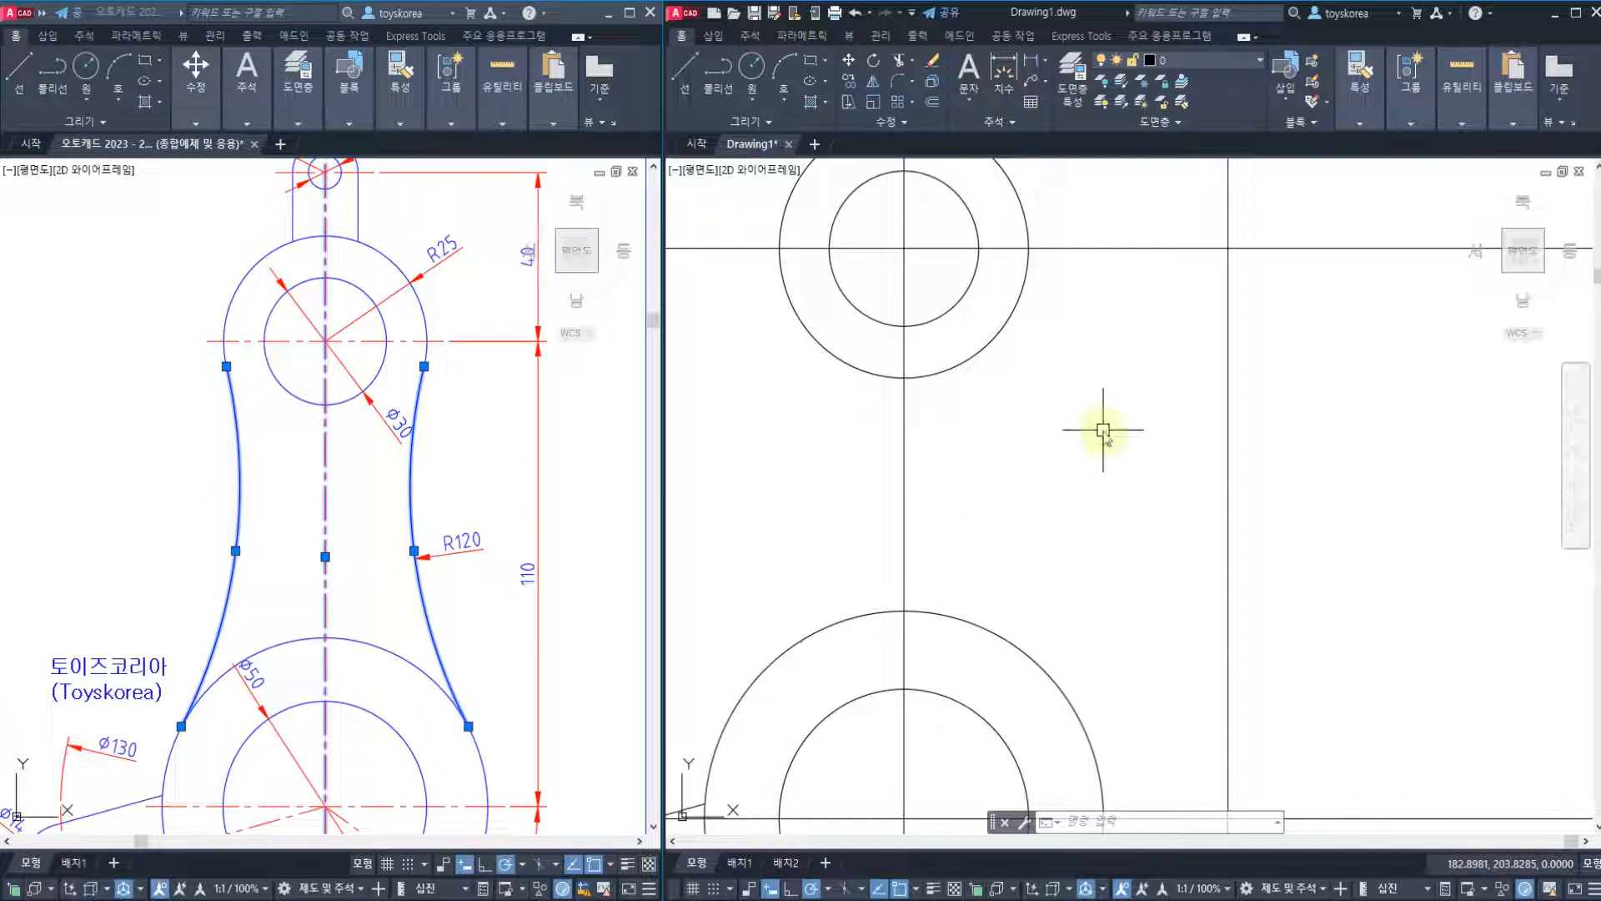
key(Escape)
key(Escape)
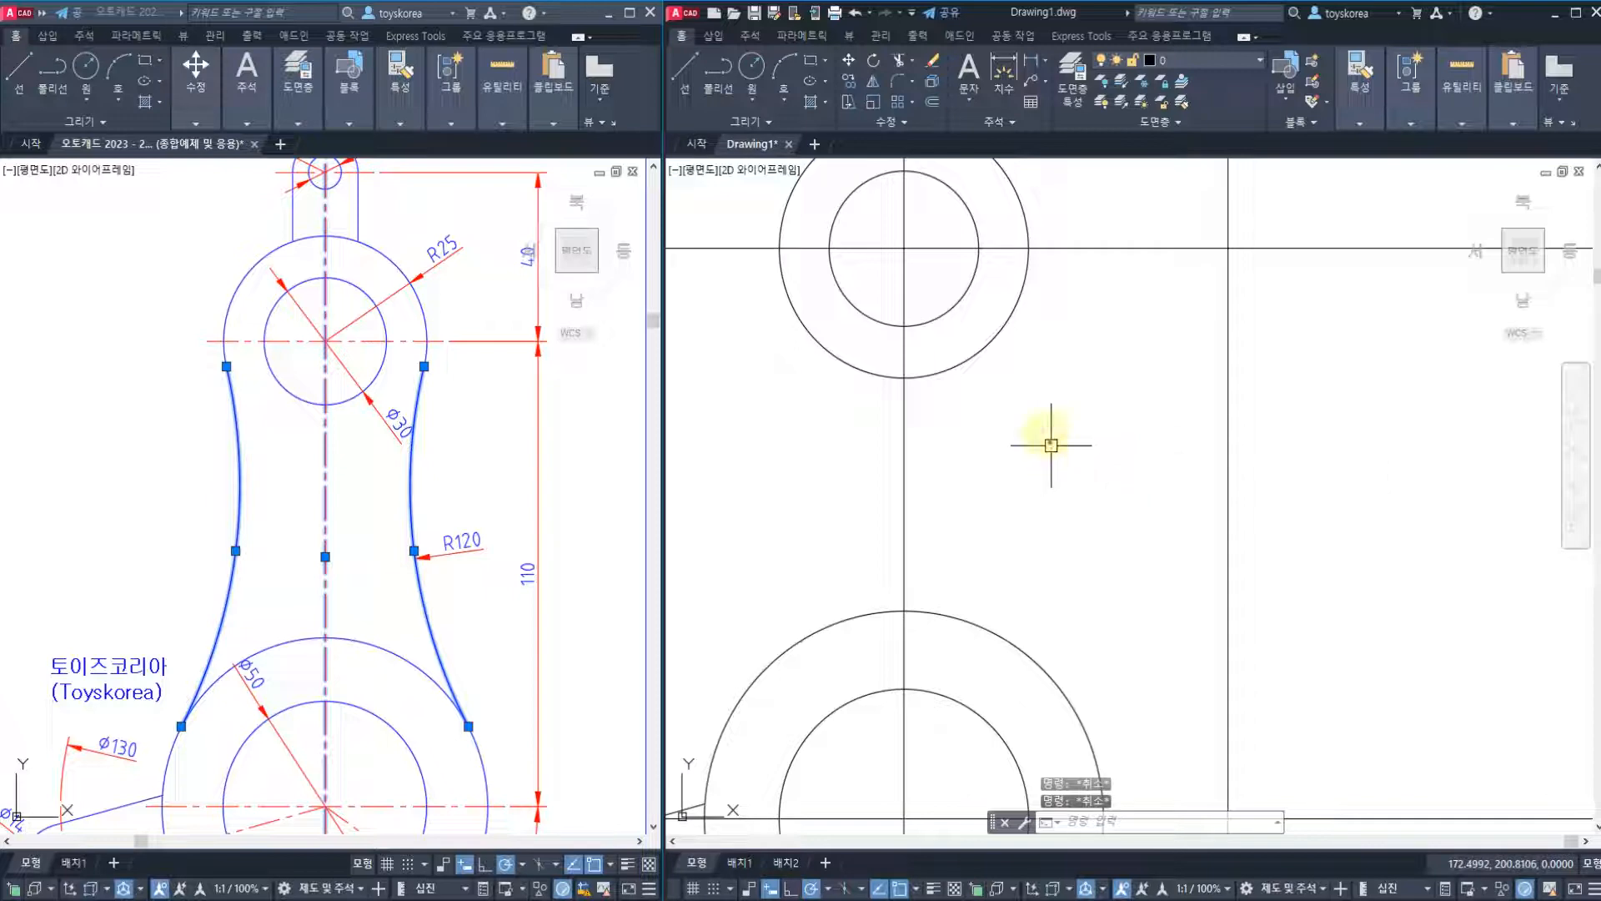
mouse_move(1140, 315)
mouse_down()
mouse_move(1077, 321)
mouse_move(1149, 360)
mouse_up()
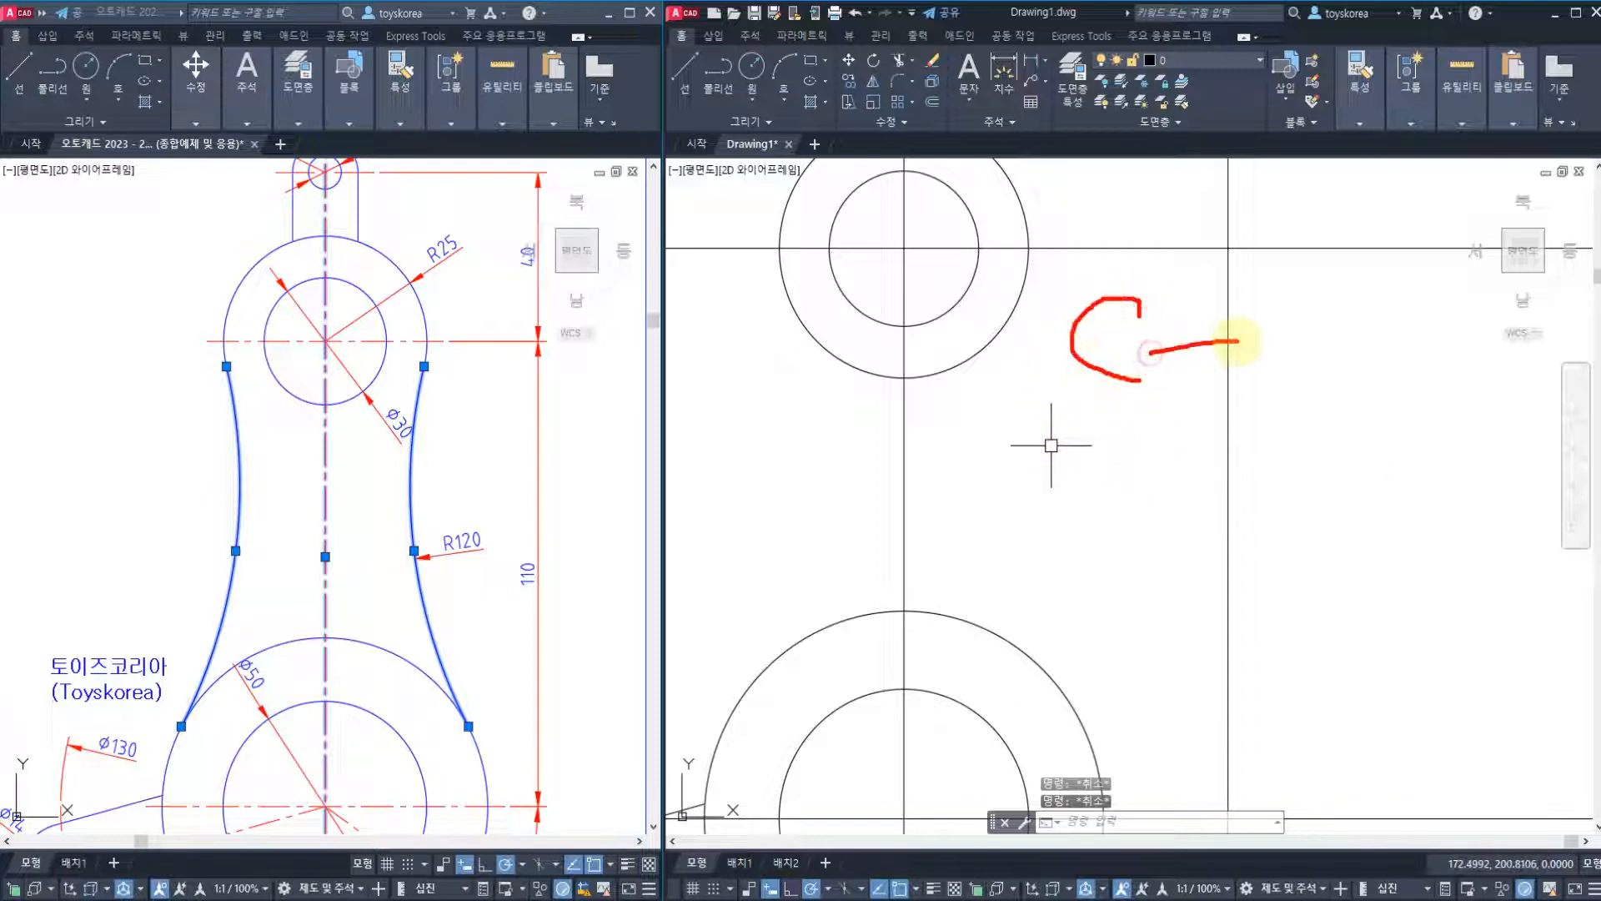
drag(1278, 319, 1351, 318)
mouse_move(1329, 320)
mouse_down()
mouse_move(1329, 375)
mouse_move(1436, 334)
mouse_move(1400, 405)
mouse_up()
mouse_move(1428, 337)
mouse_down()
mouse_move(1439, 412)
mouse_move(1436, 356)
mouse_up()
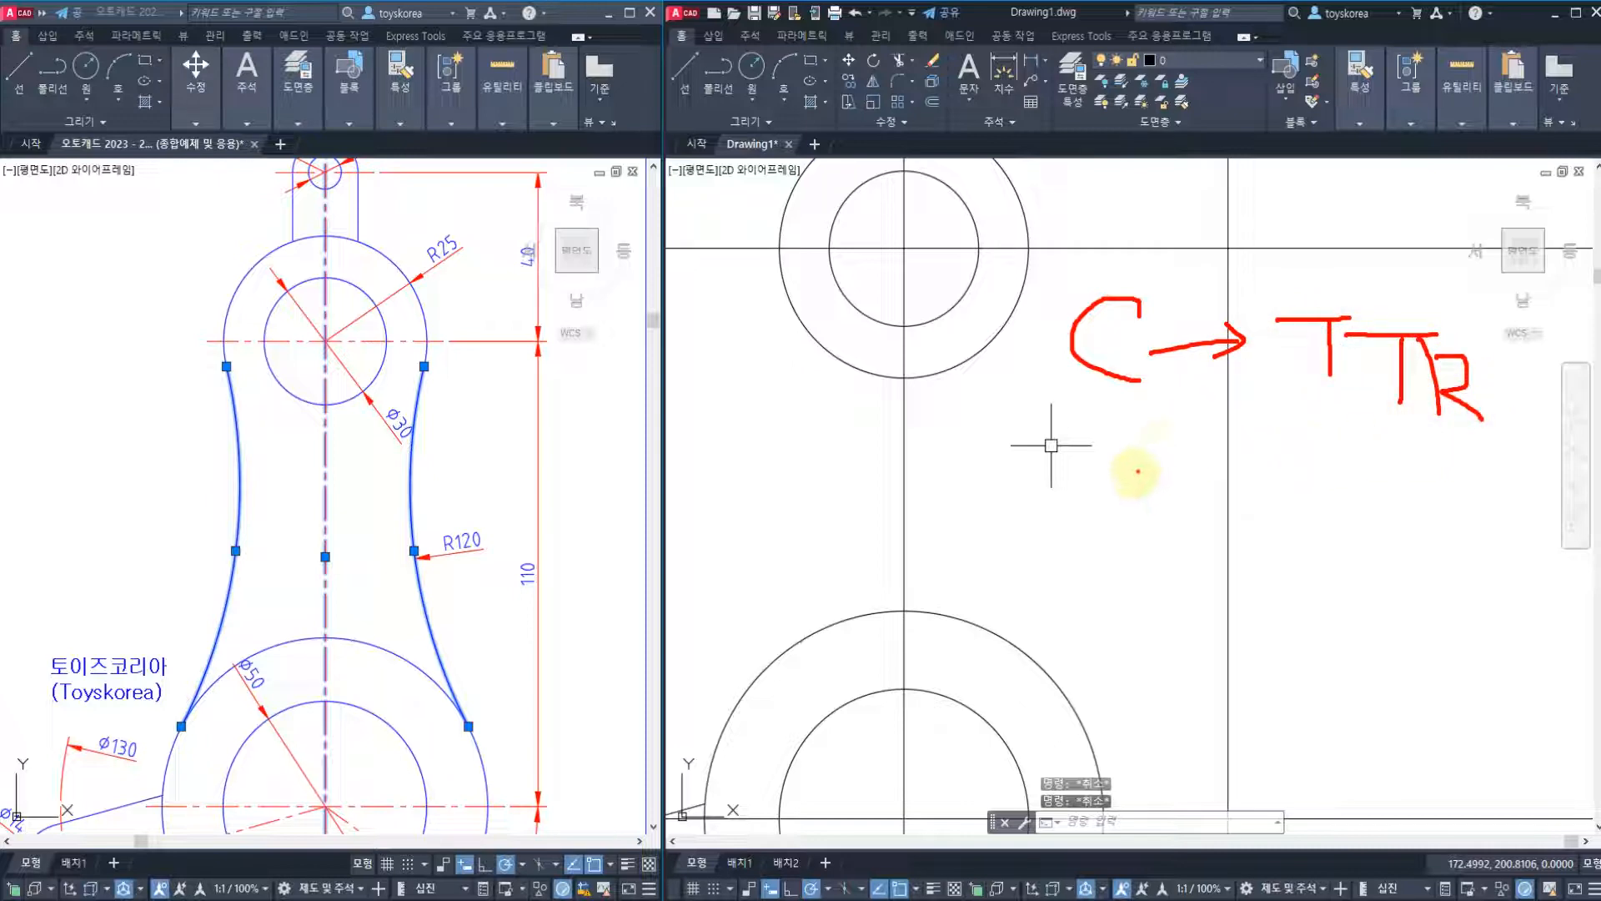
drag(800, 346, 798, 599)
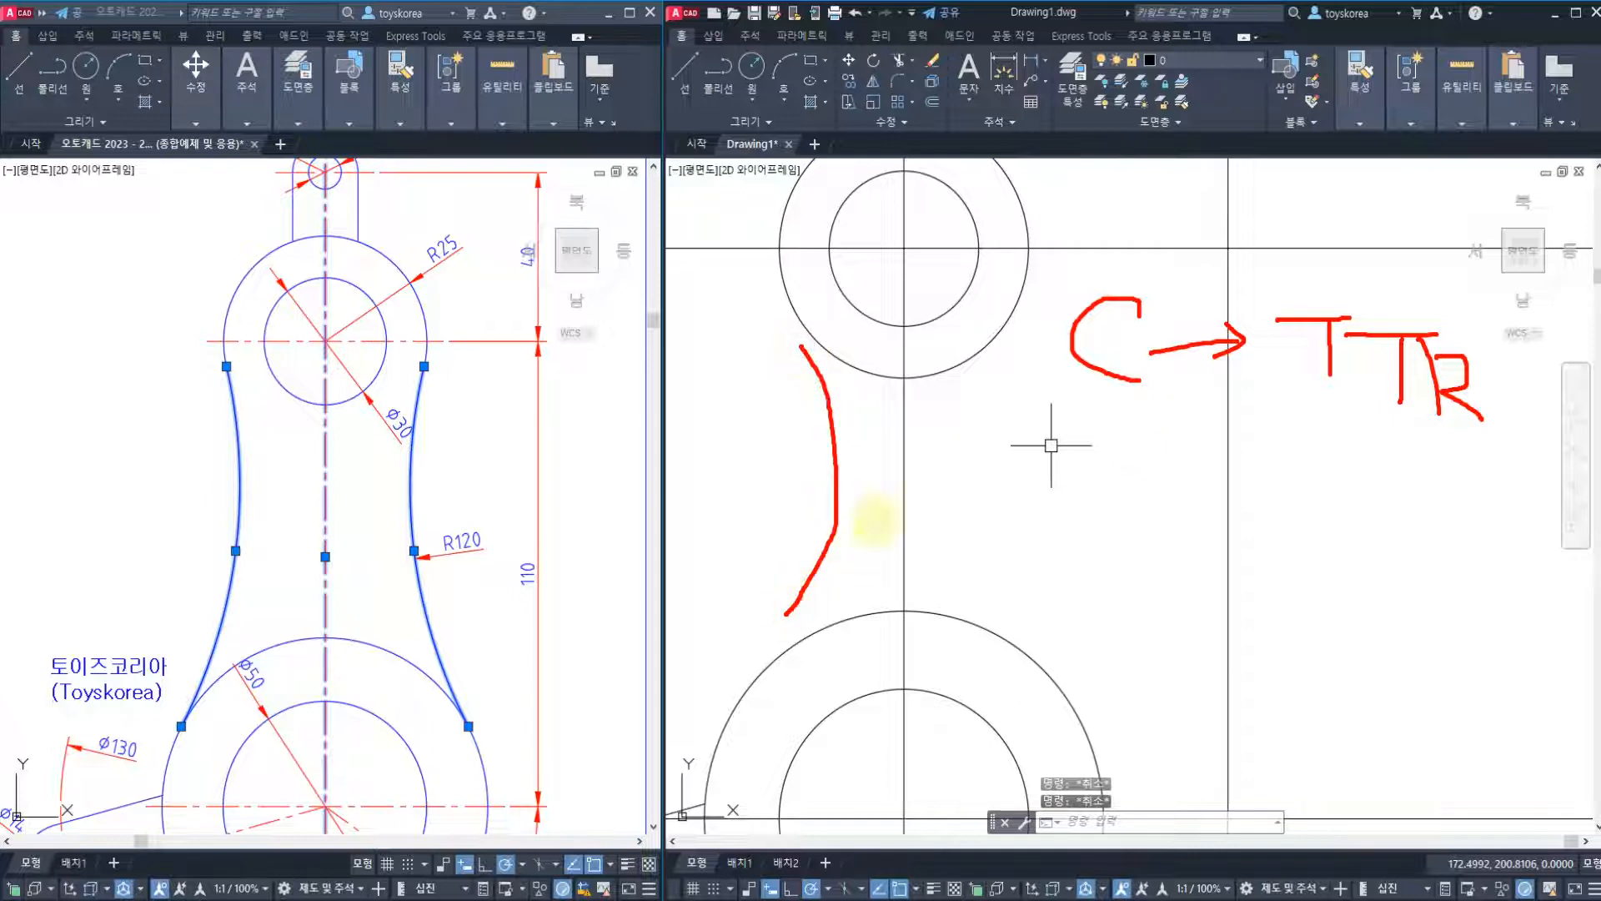
mouse_move(971, 555)
mouse_down()
mouse_move(1151, 552)
mouse_move(1171, 594)
mouse_up()
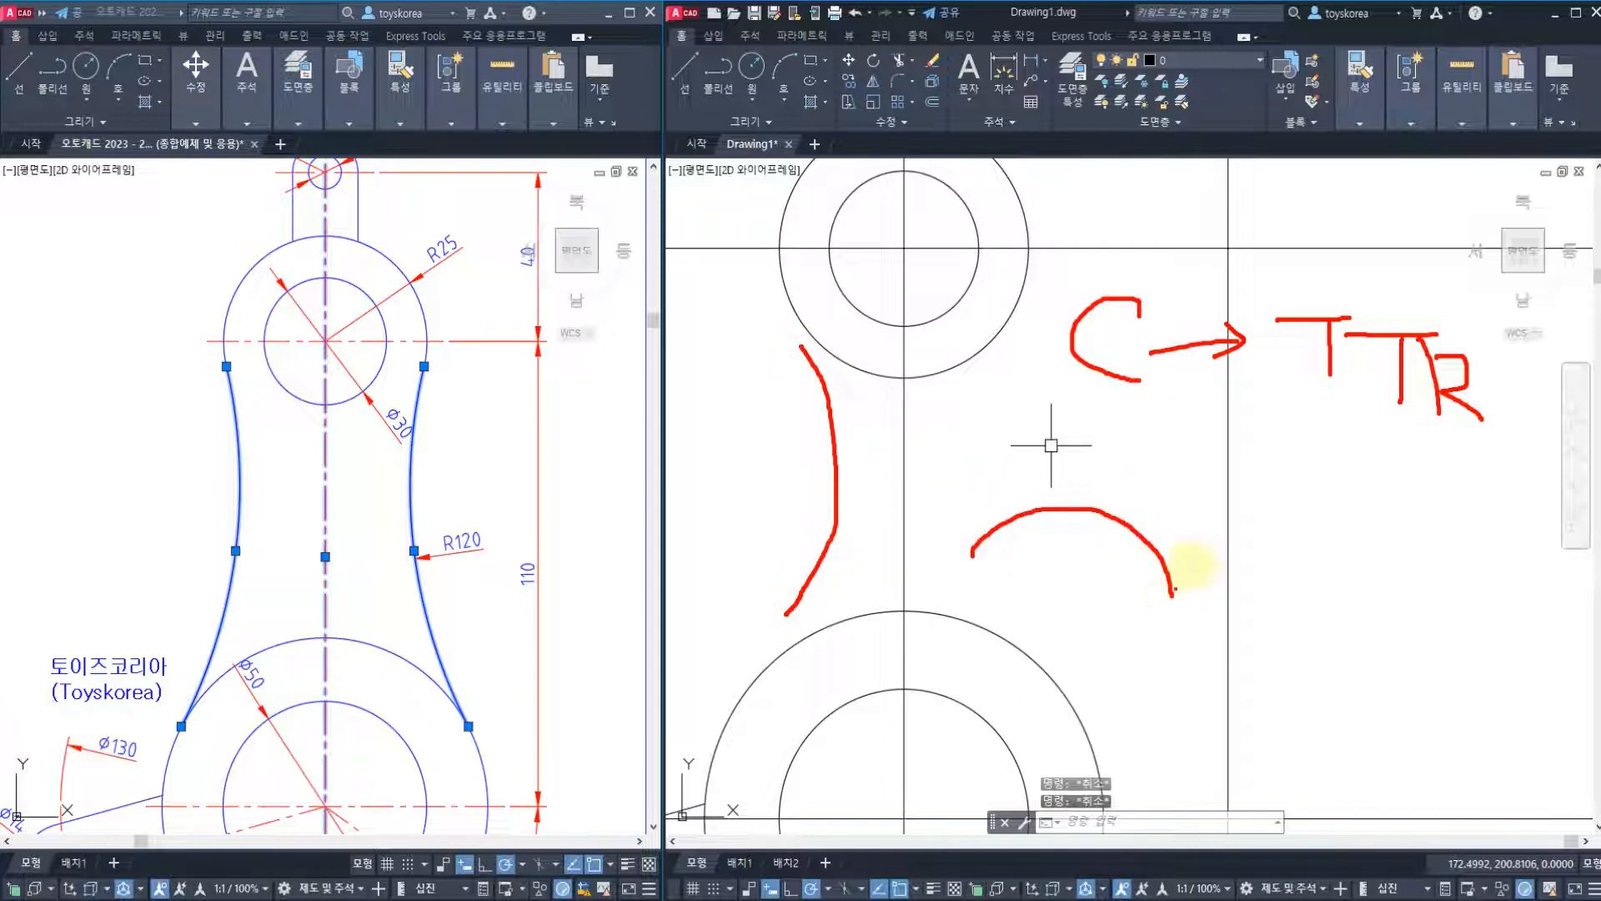
mouse_move(1230, 497)
mouse_down()
mouse_move(1307, 492)
mouse_move(1261, 591)
mouse_move(1298, 436)
mouse_move(1332, 667)
mouse_up()
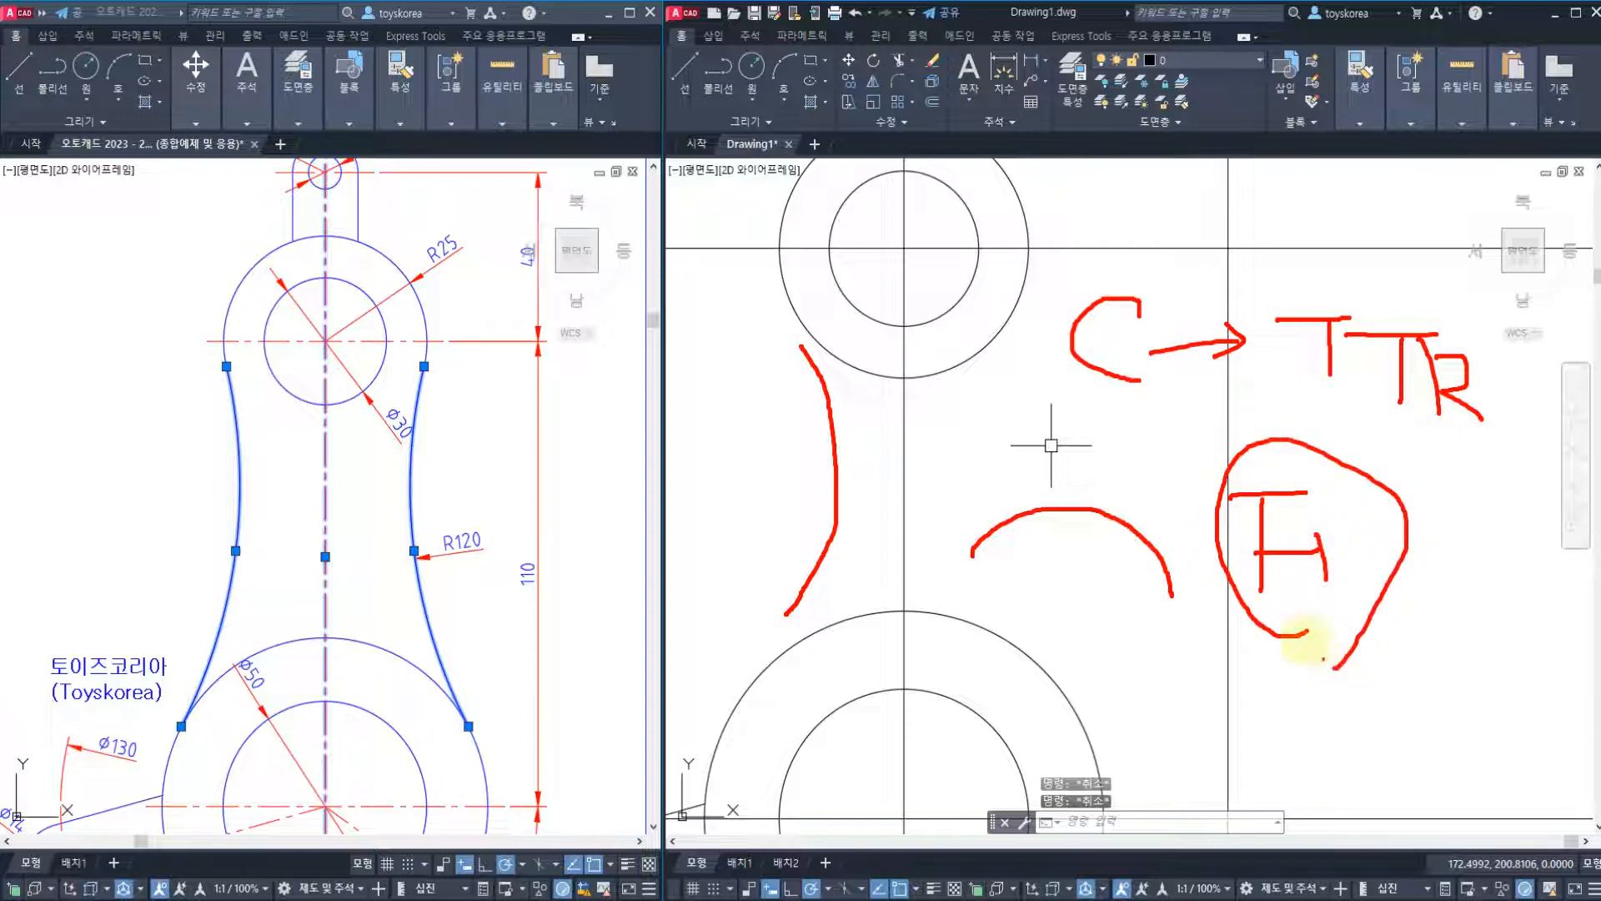
mouse_move(1091, 450)
mouse_down()
mouse_move(1119, 300)
mouse_move(1180, 392)
mouse_move(1455, 451)
mouse_up()
drag(1382, 572, 1250, 657)
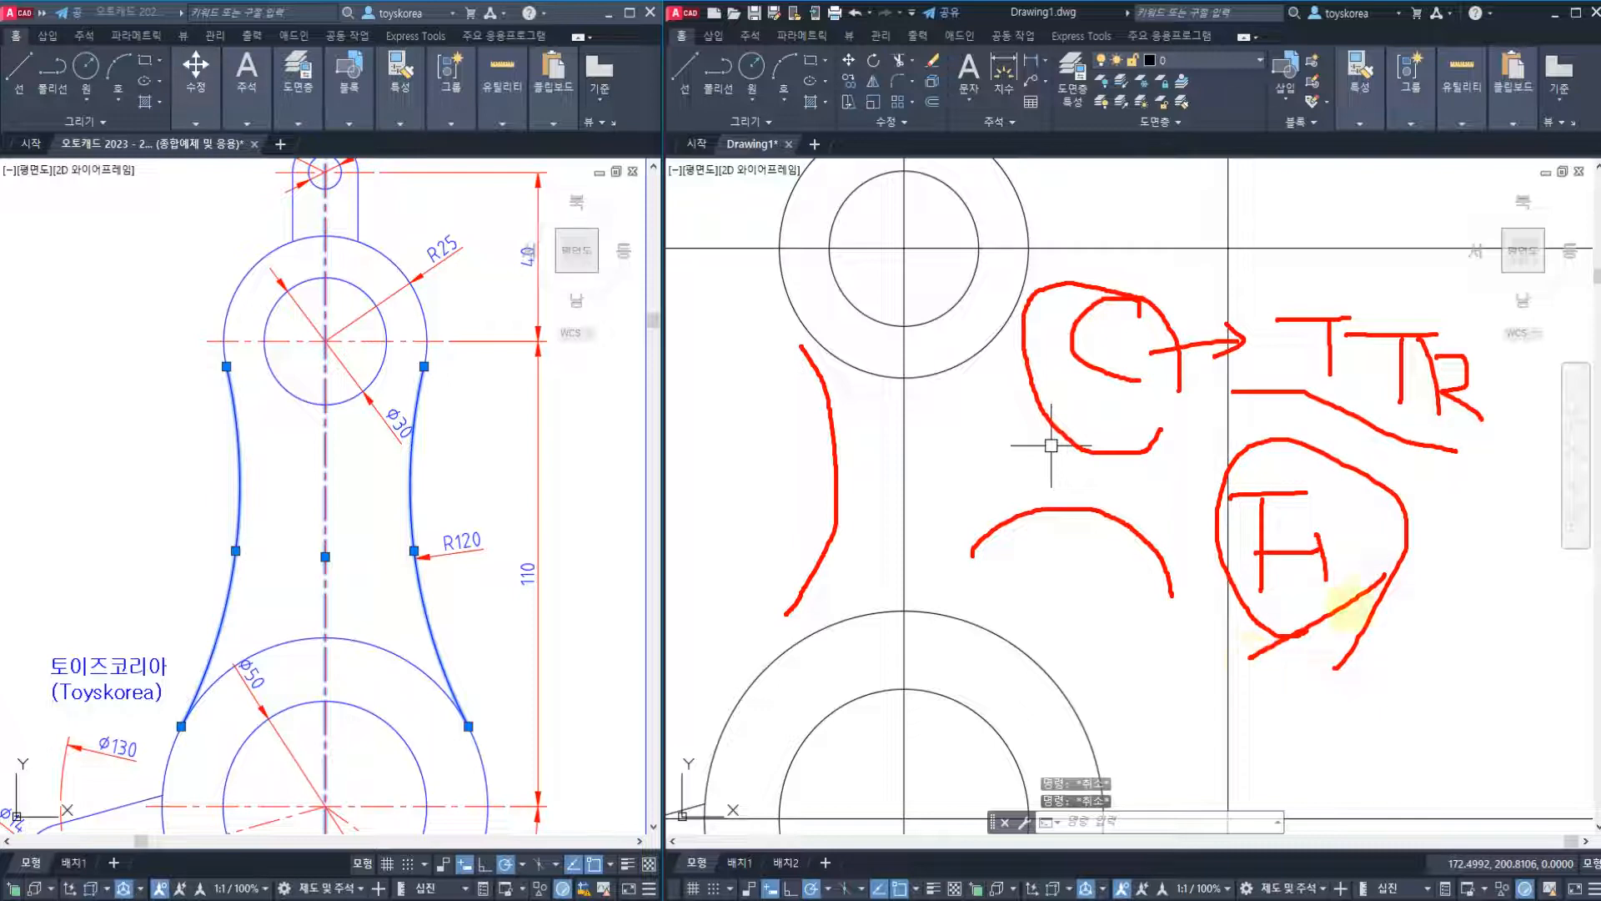
key(Escape)
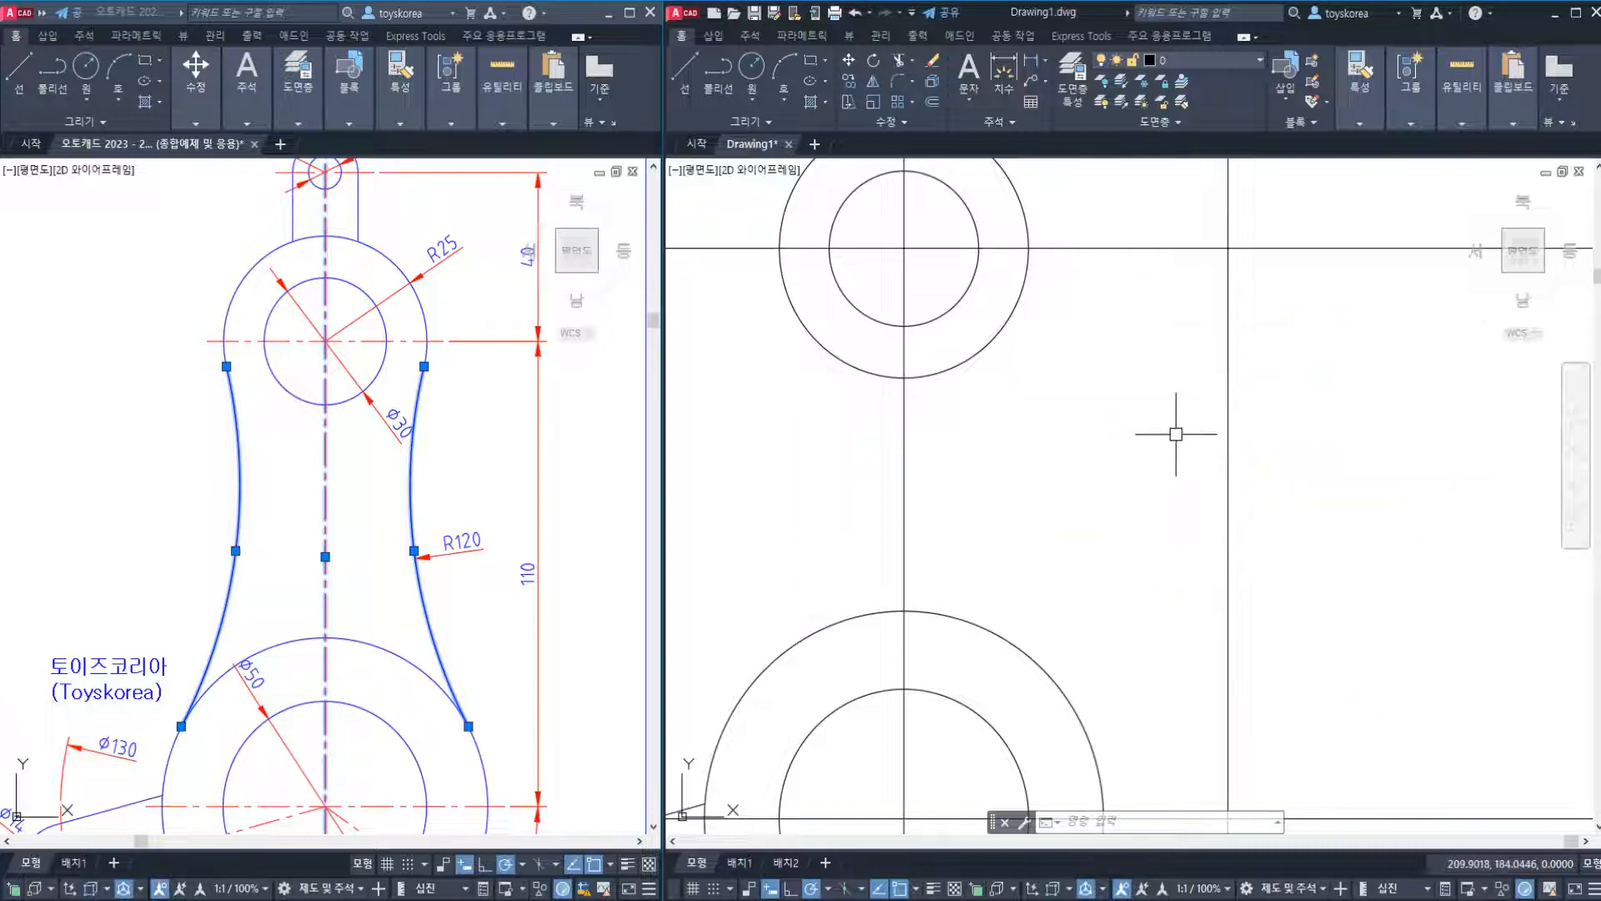
Examine the upper R25 circle and the outer lower circle in the new drawing as tangent objects for the flanks.
click(990, 334)
key(Escape)
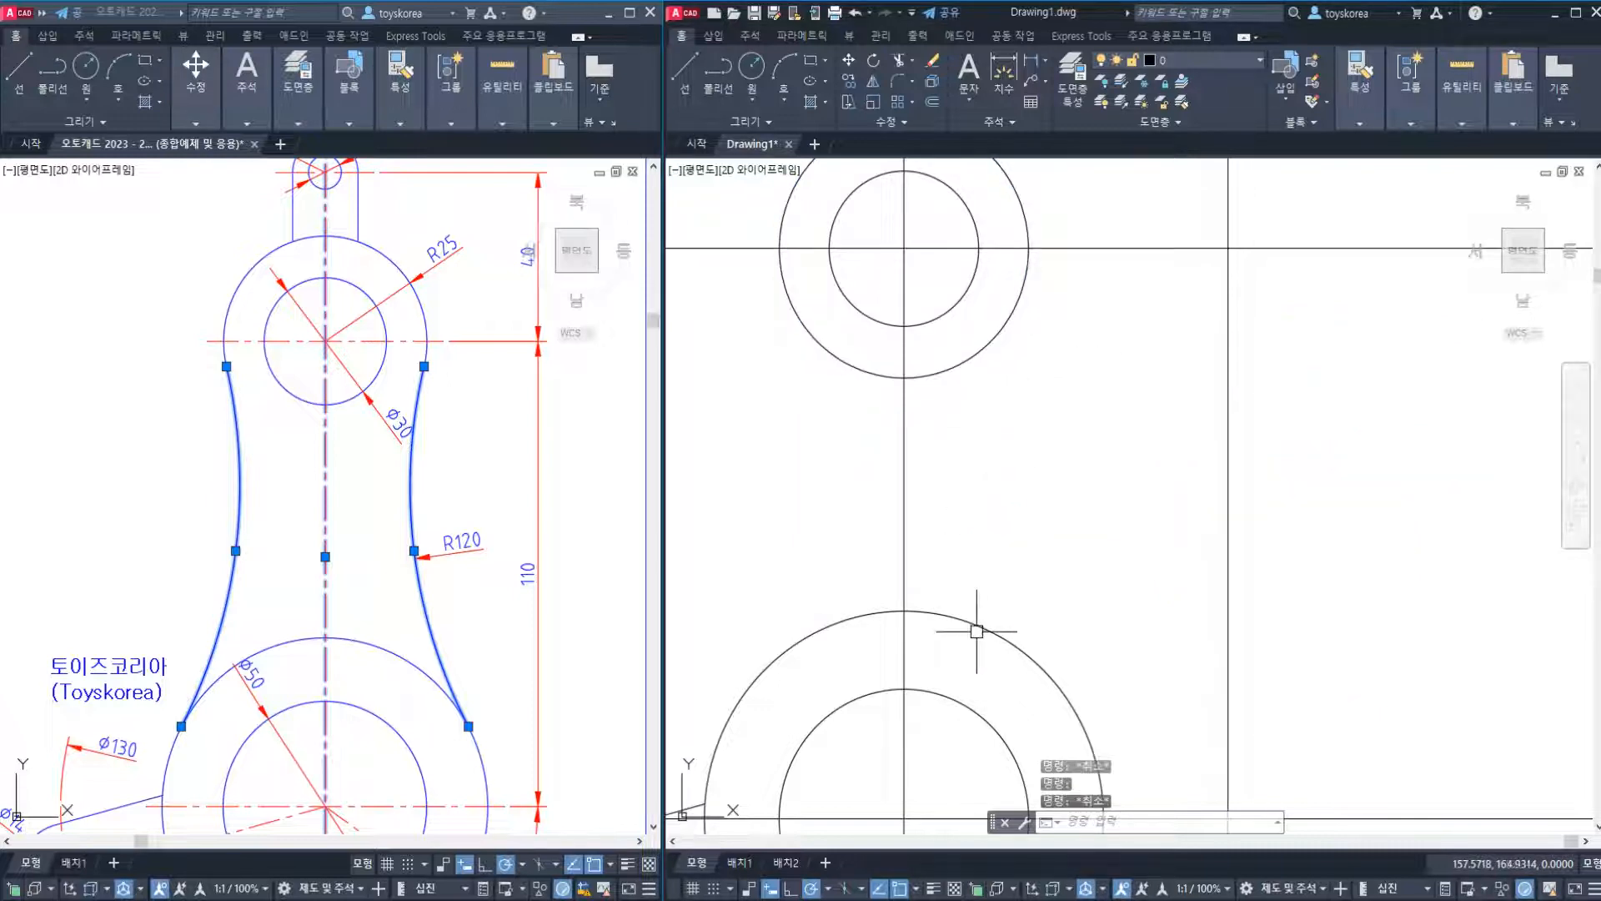
click(977, 625)
key(Escape)
click(987, 350)
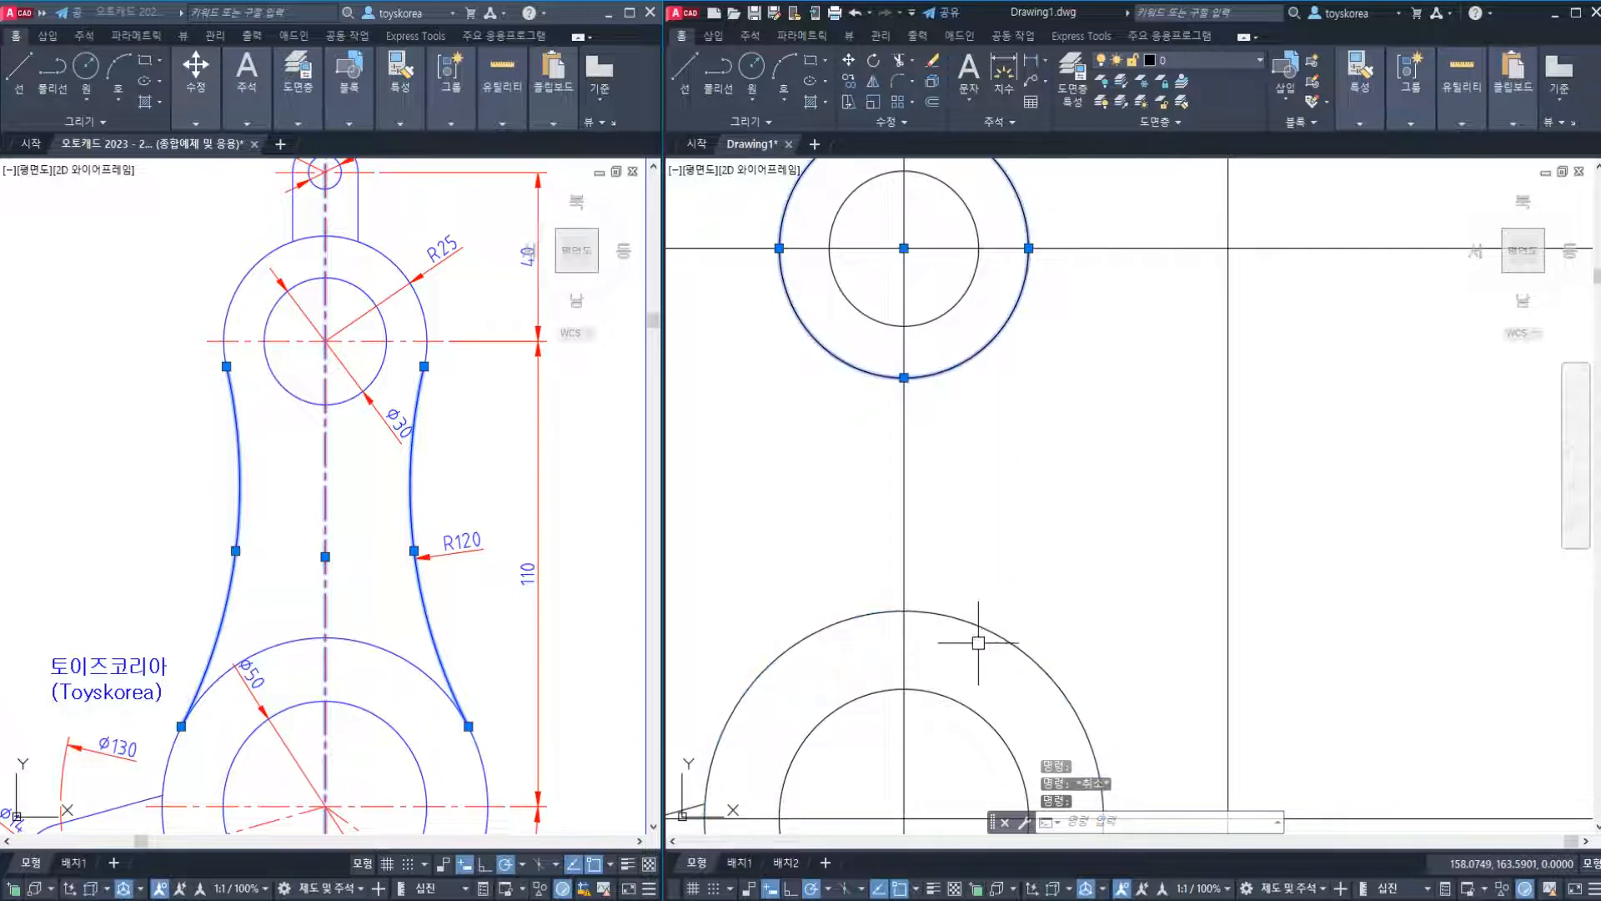
key(Escape)
key(Escape)
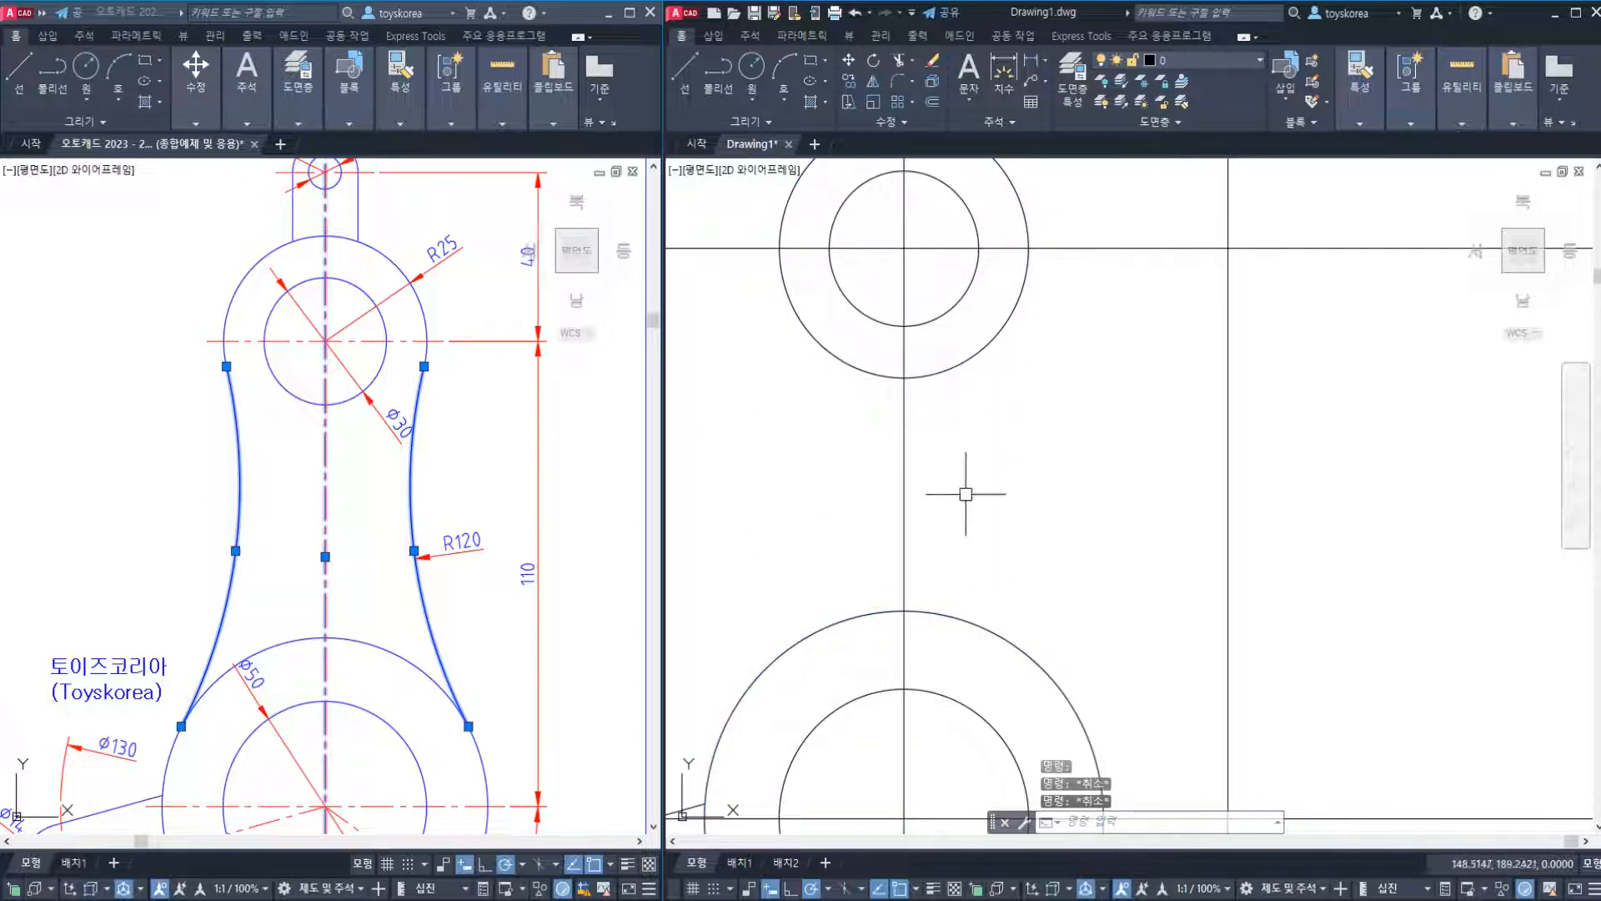
middle_drag(958, 586, 964, 389)
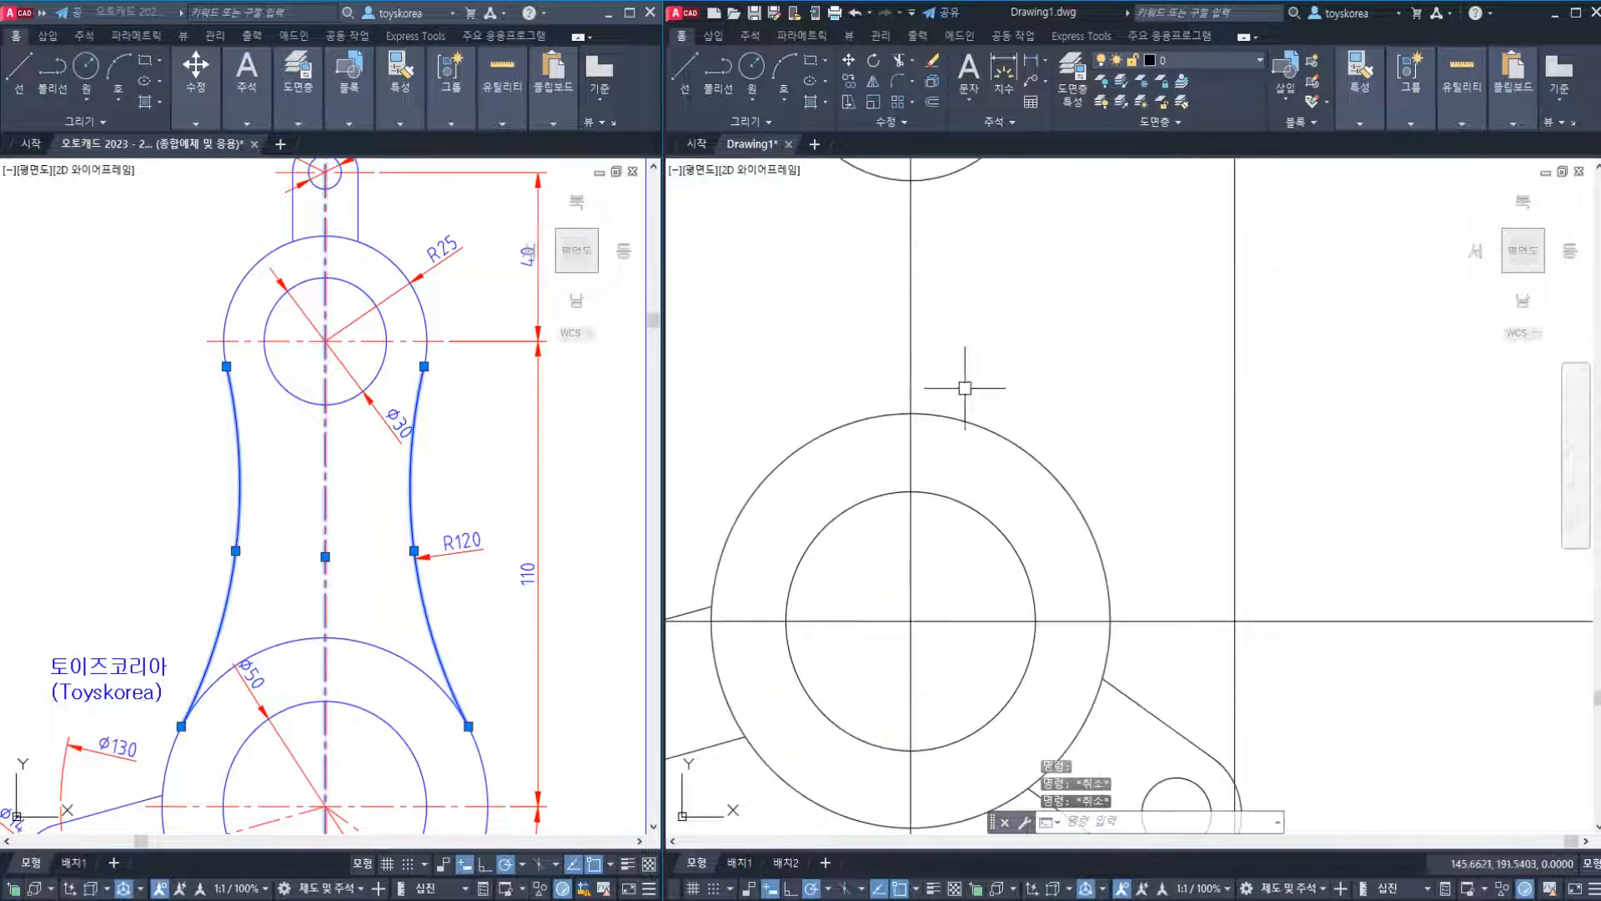
middle_drag(1025, 564, 1007, 405)
middle_drag(880, 512, 967, 584)
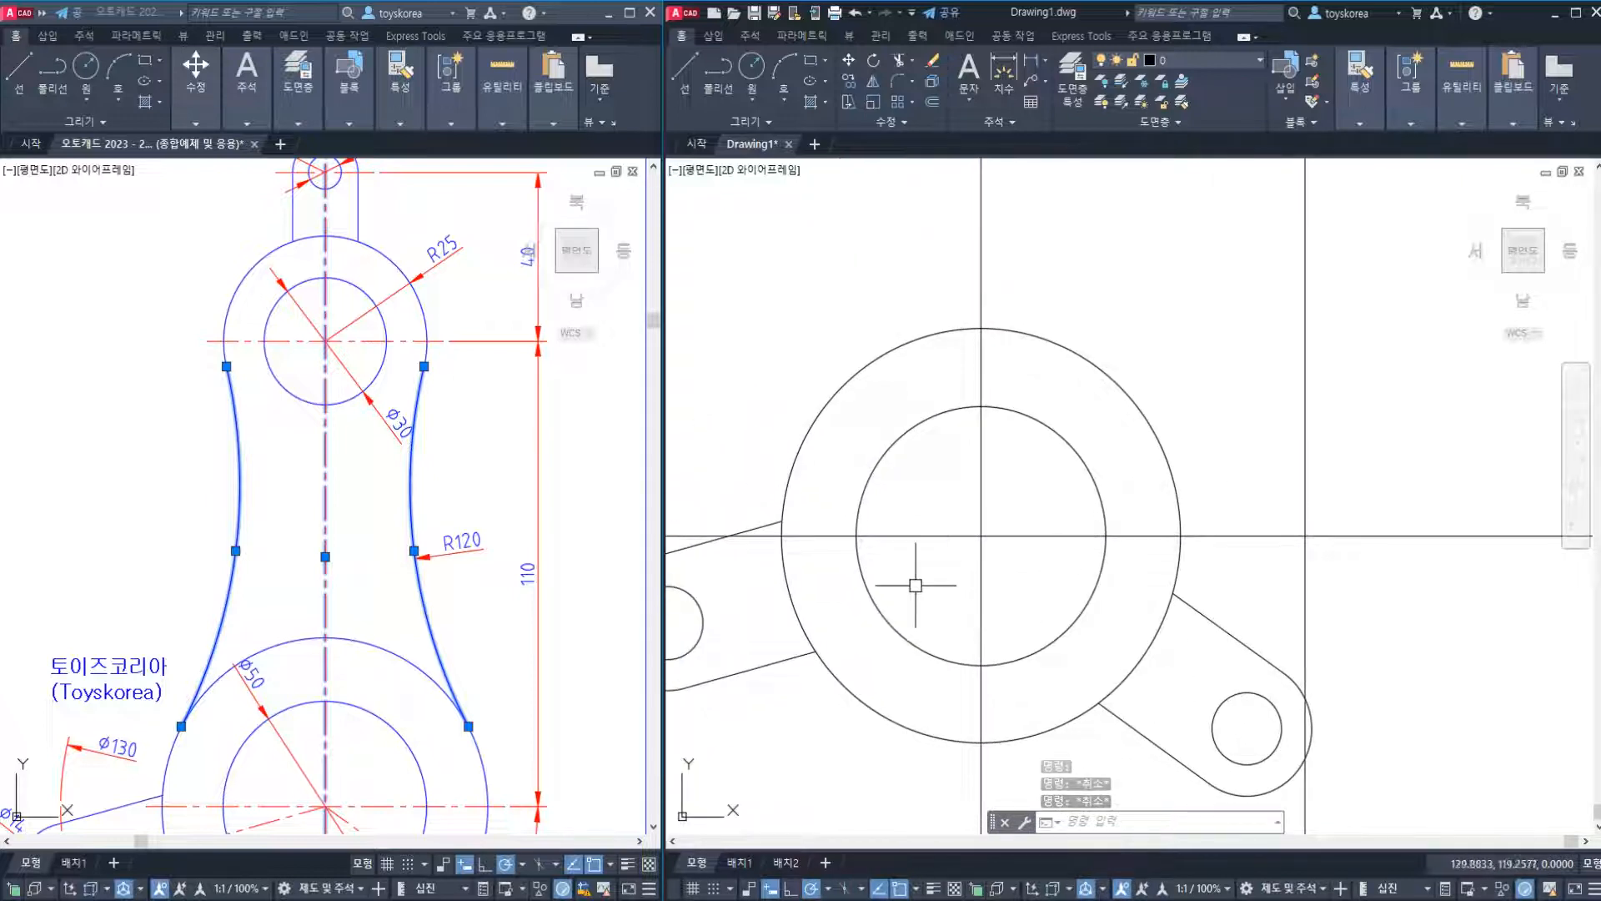
mouse_move(951, 449)
middle_down()
mouse_move(958, 513)
mouse_move(904, 439)
mouse_move(1014, 669)
mouse_move(1021, 529)
middle_up()
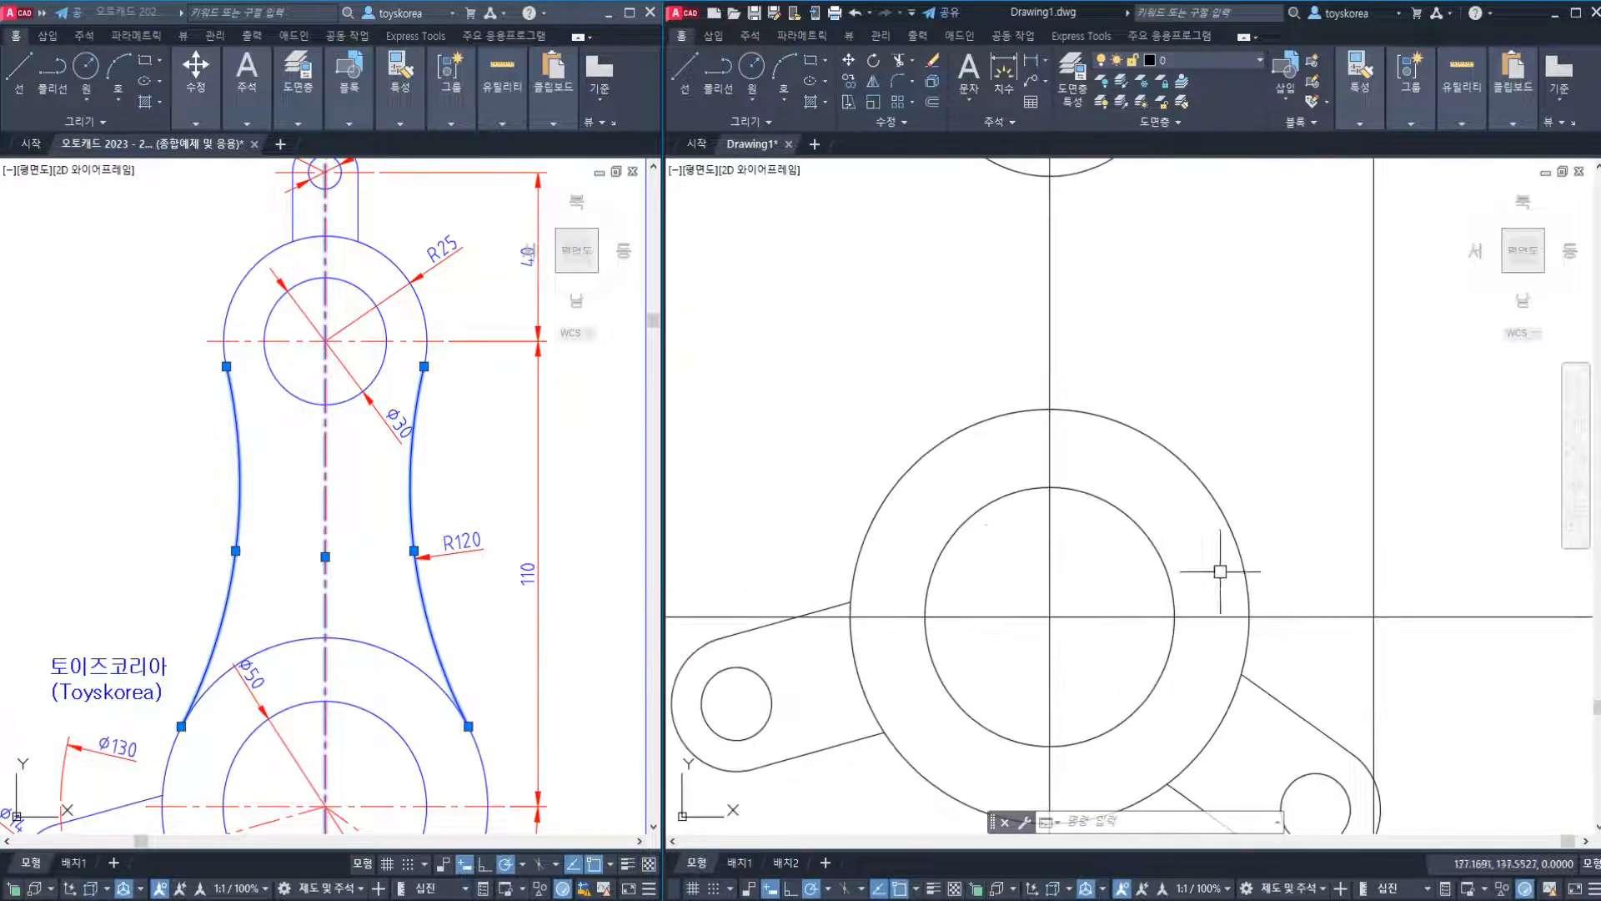
mouse_move(1222, 330)
middle_down()
mouse_move(1151, 636)
mouse_move(1078, 511)
middle_up()
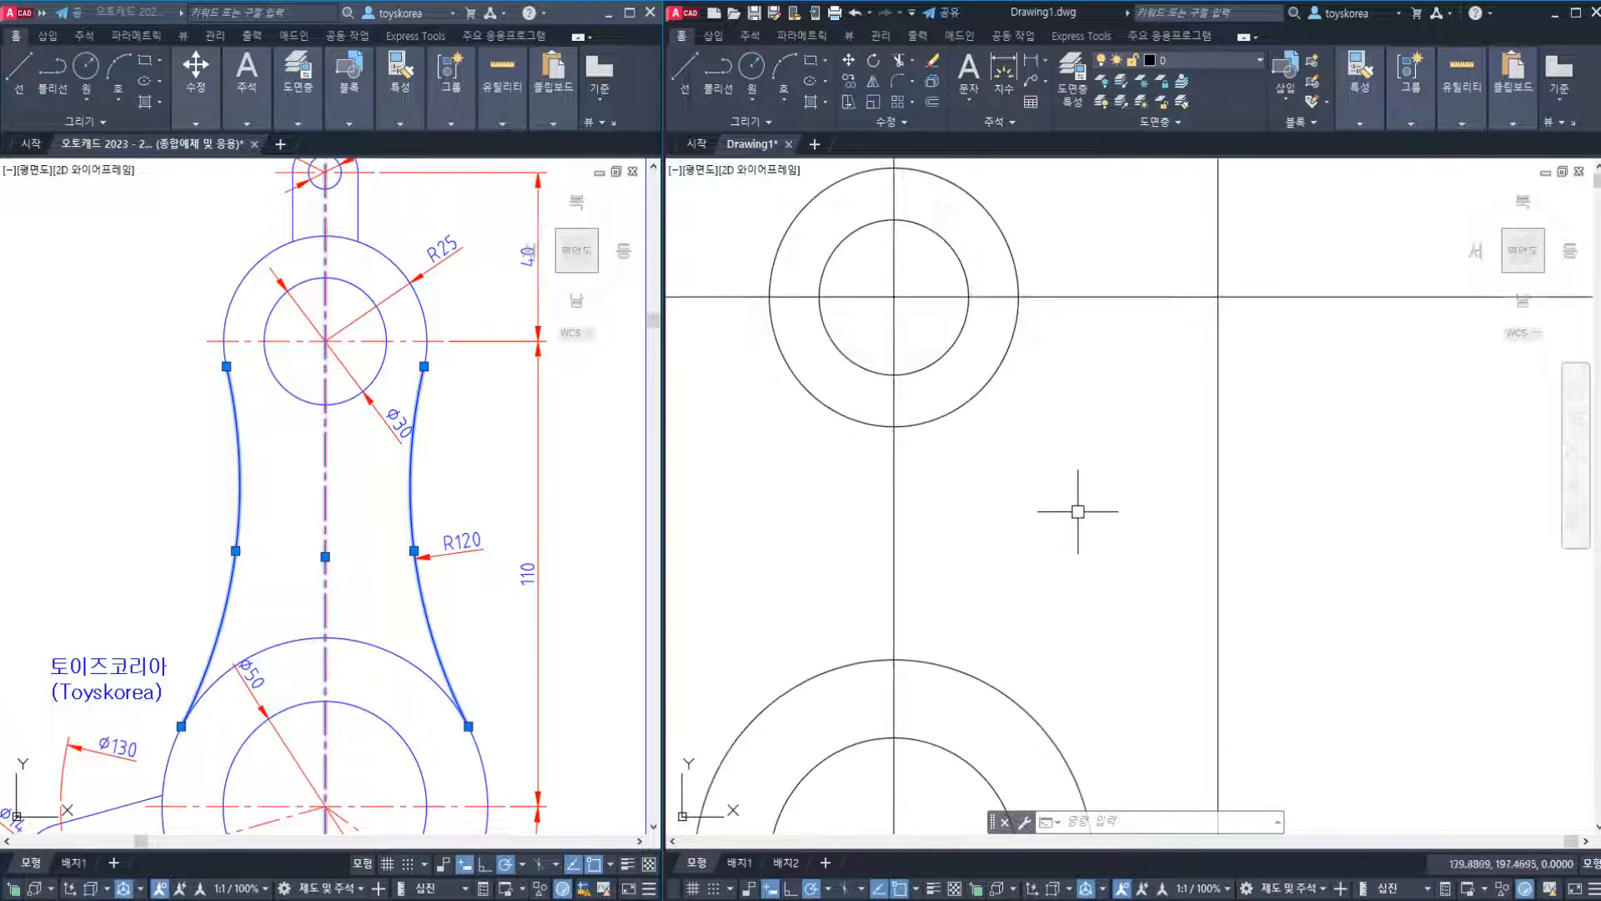
middle_drag(1012, 464, 1050, 500)
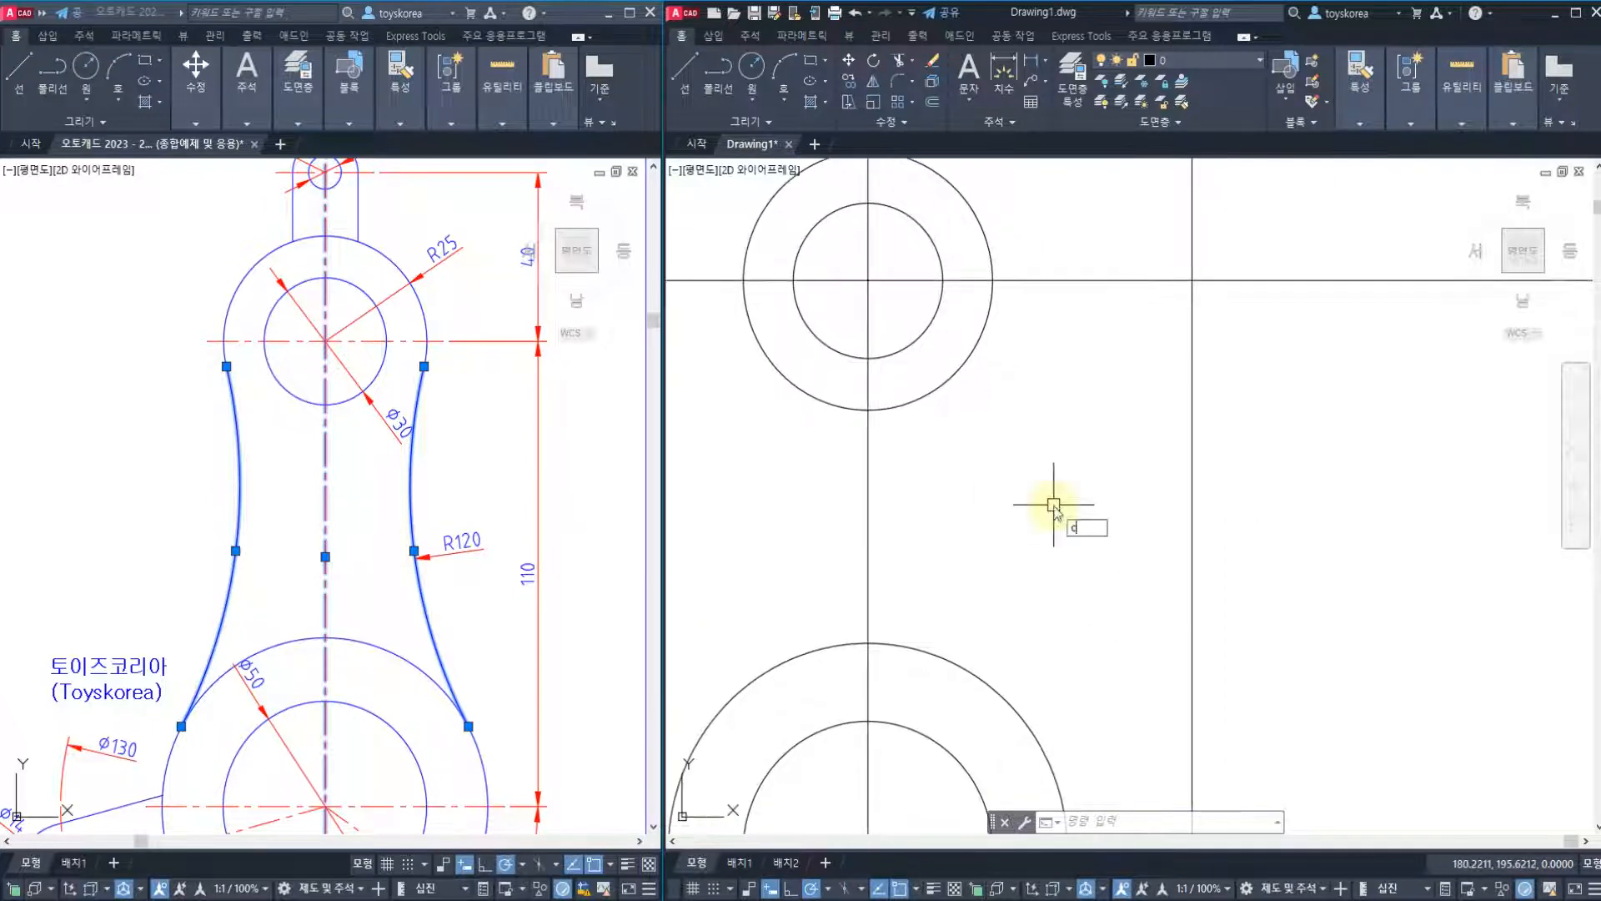
text(c)
key(Return)
text(t)
key(Return)
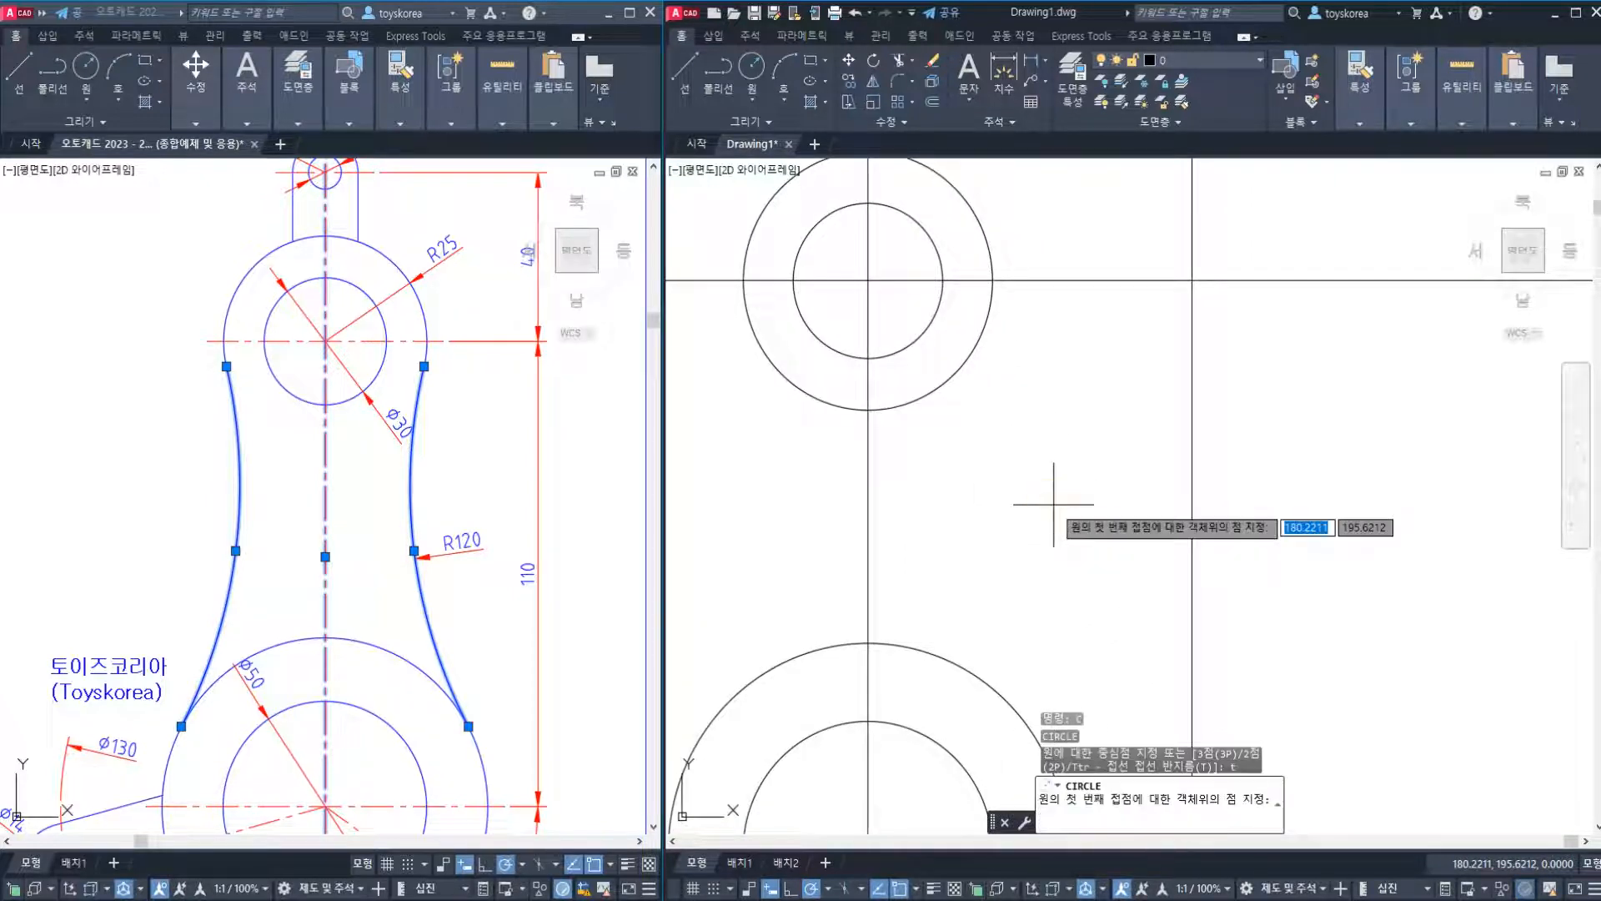
click(969, 354)
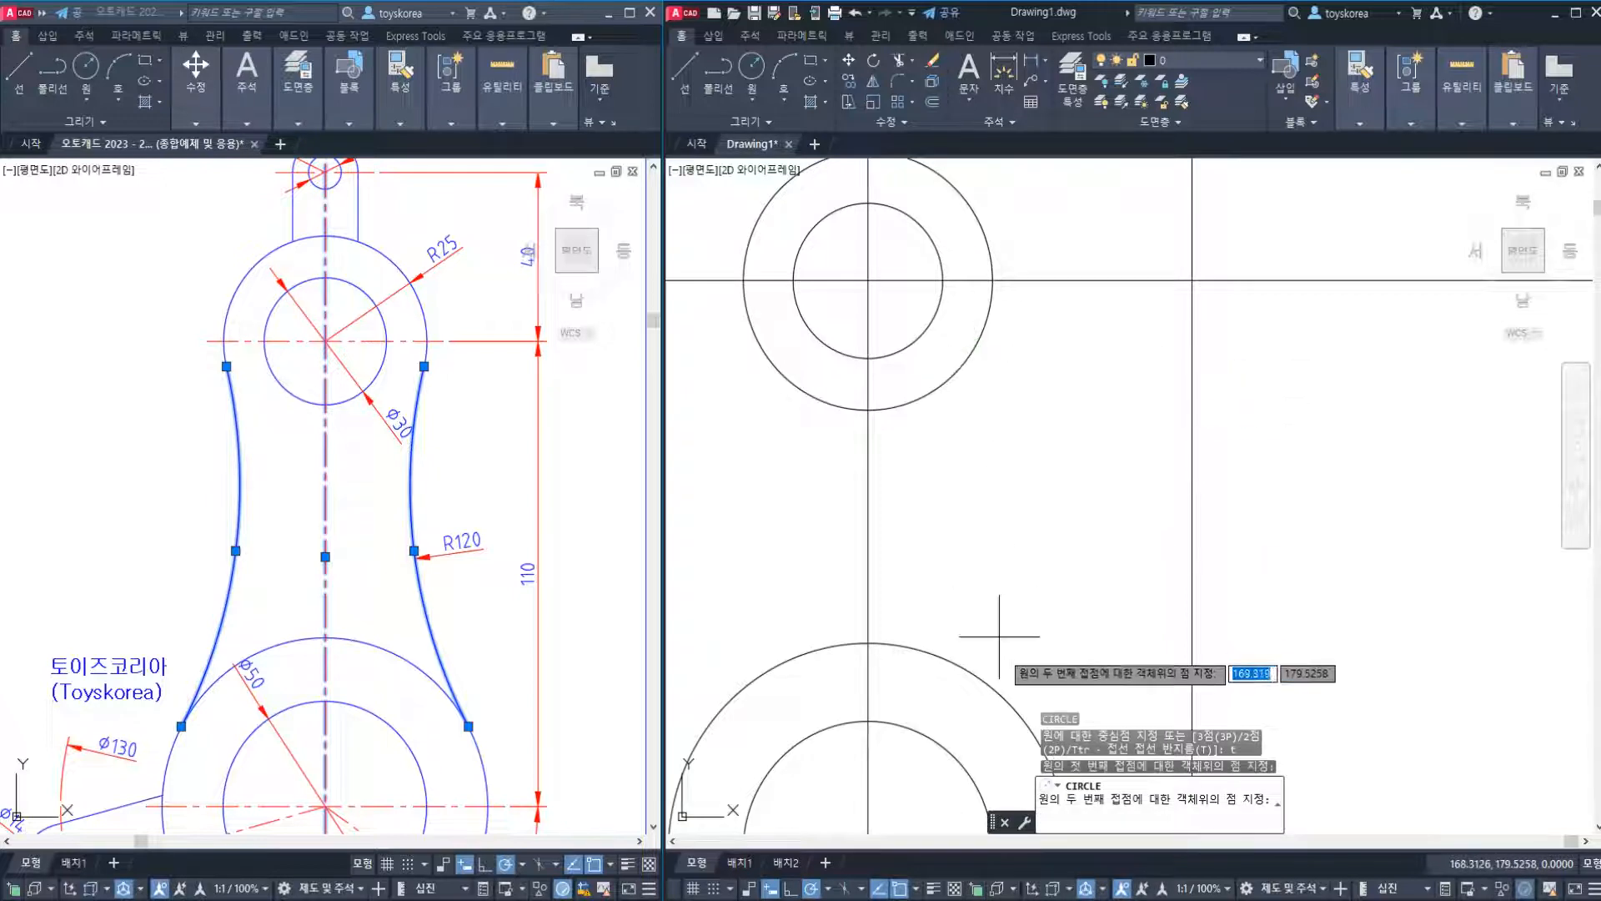
click(1002, 692)
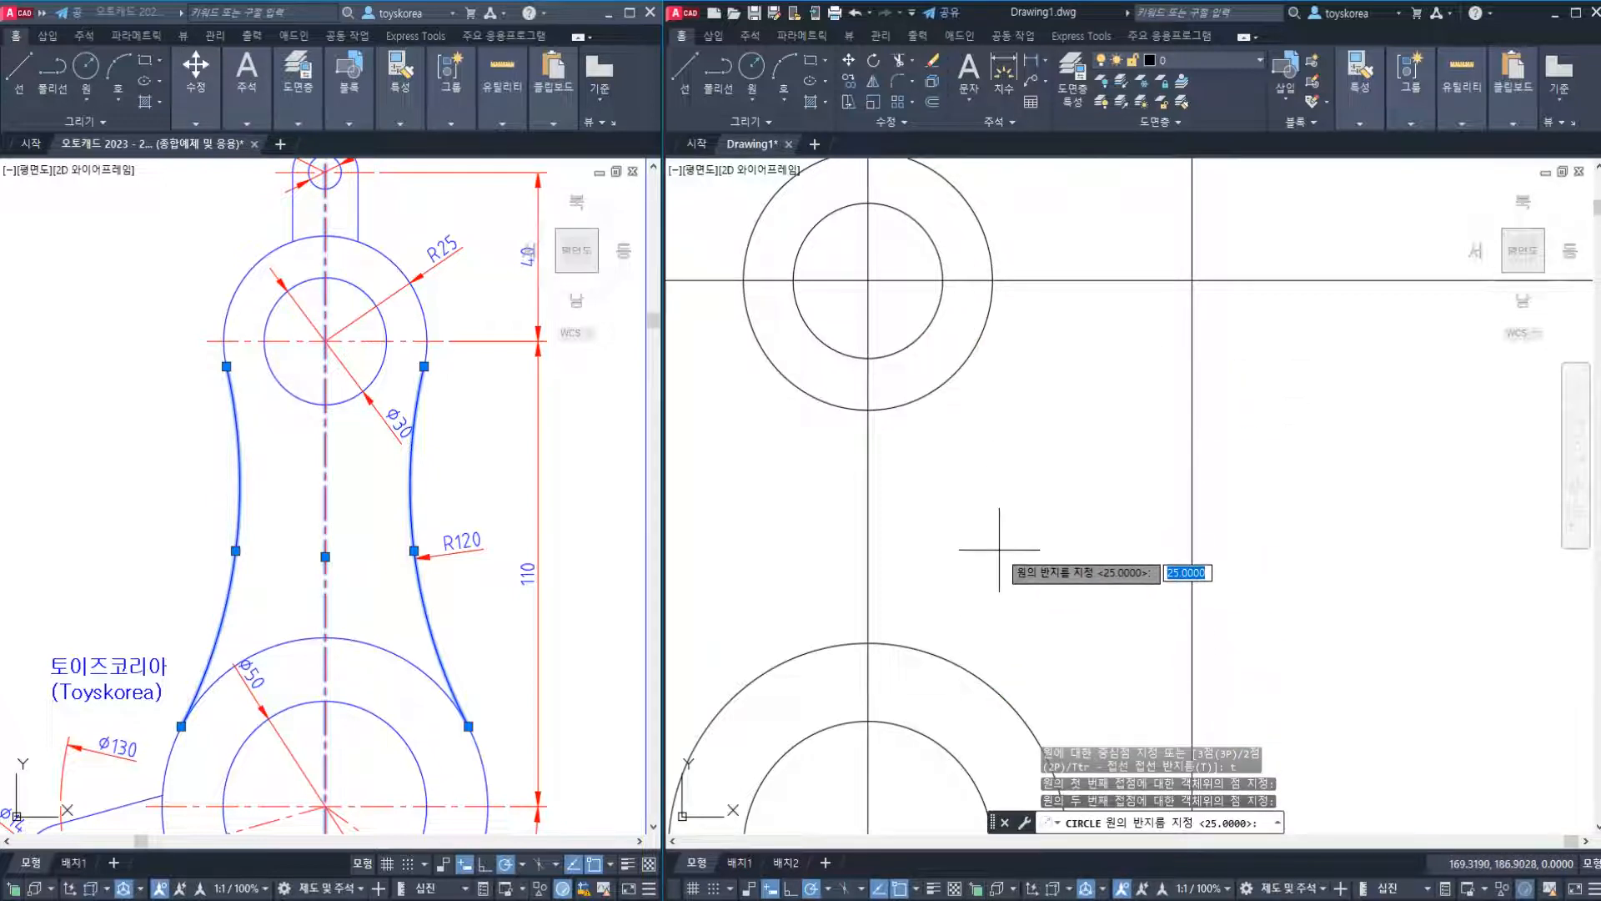
text(r)
key(Return)
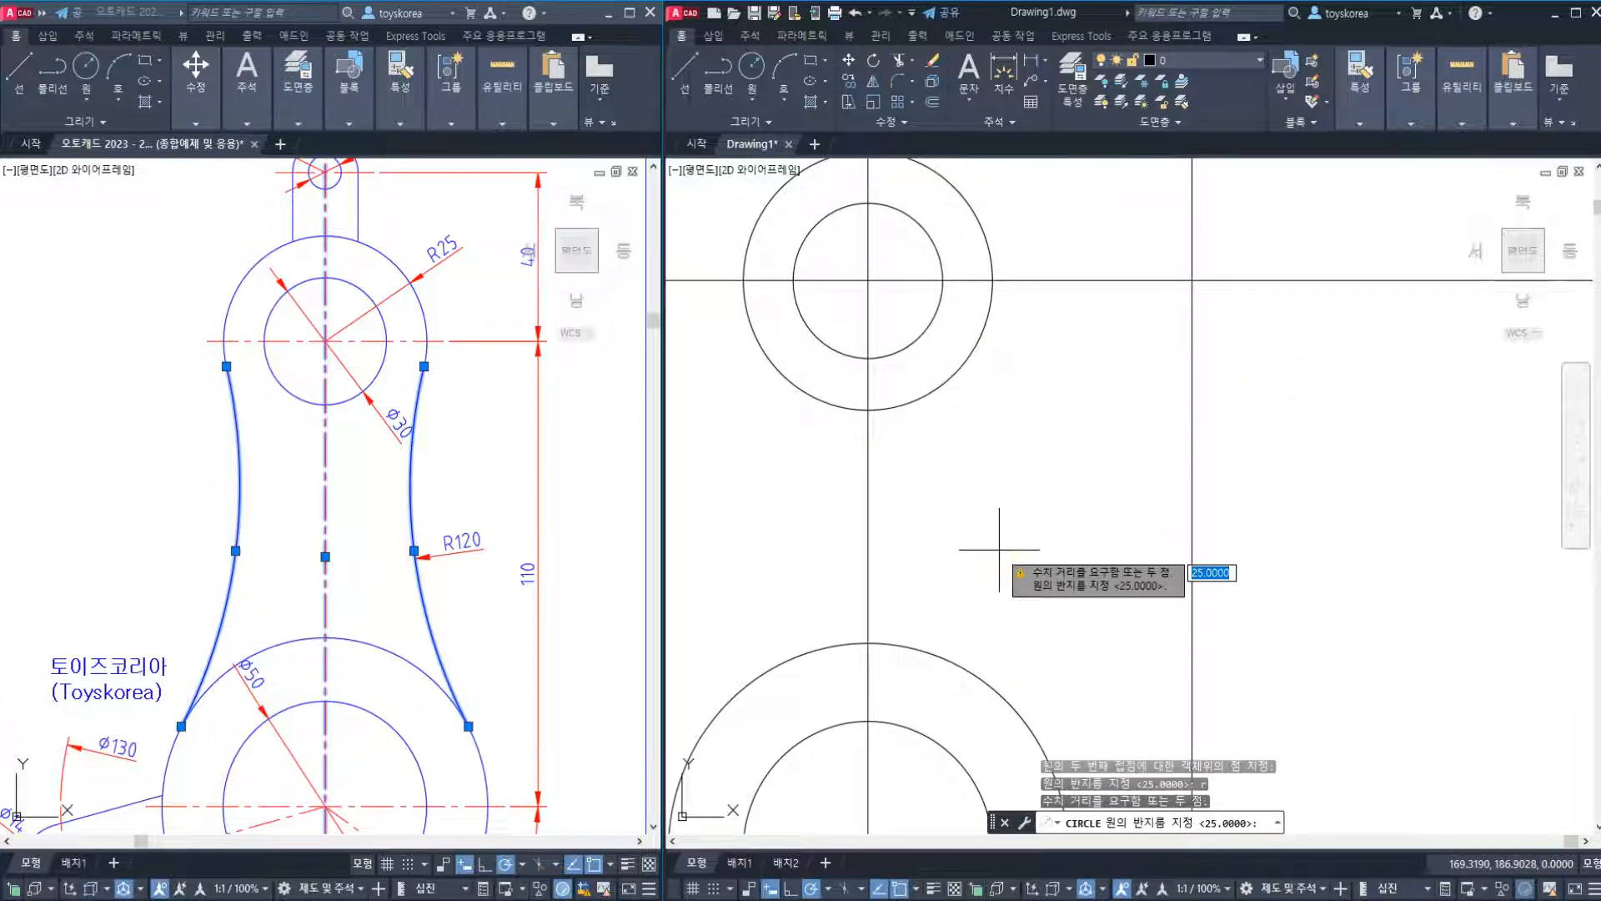
key(Escape)
key(Escape)
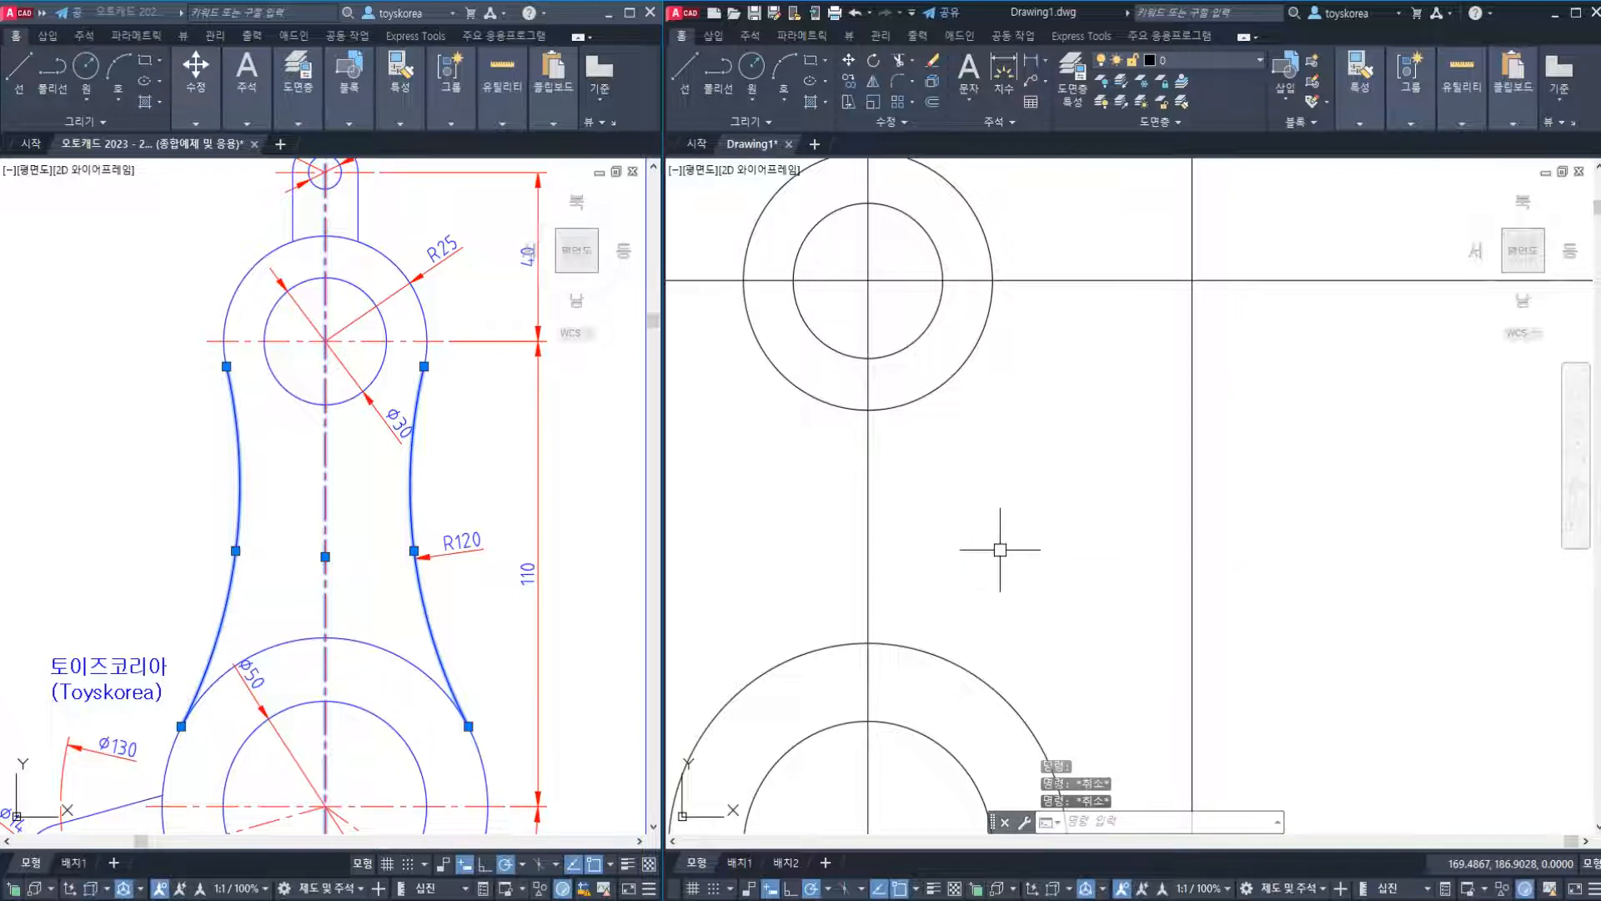
Draw a circle of radius 120 tangent to the right sides of the upper R25 circle and the outer lower circle.
text(c)
key(Return)
text(t)
key(Return)
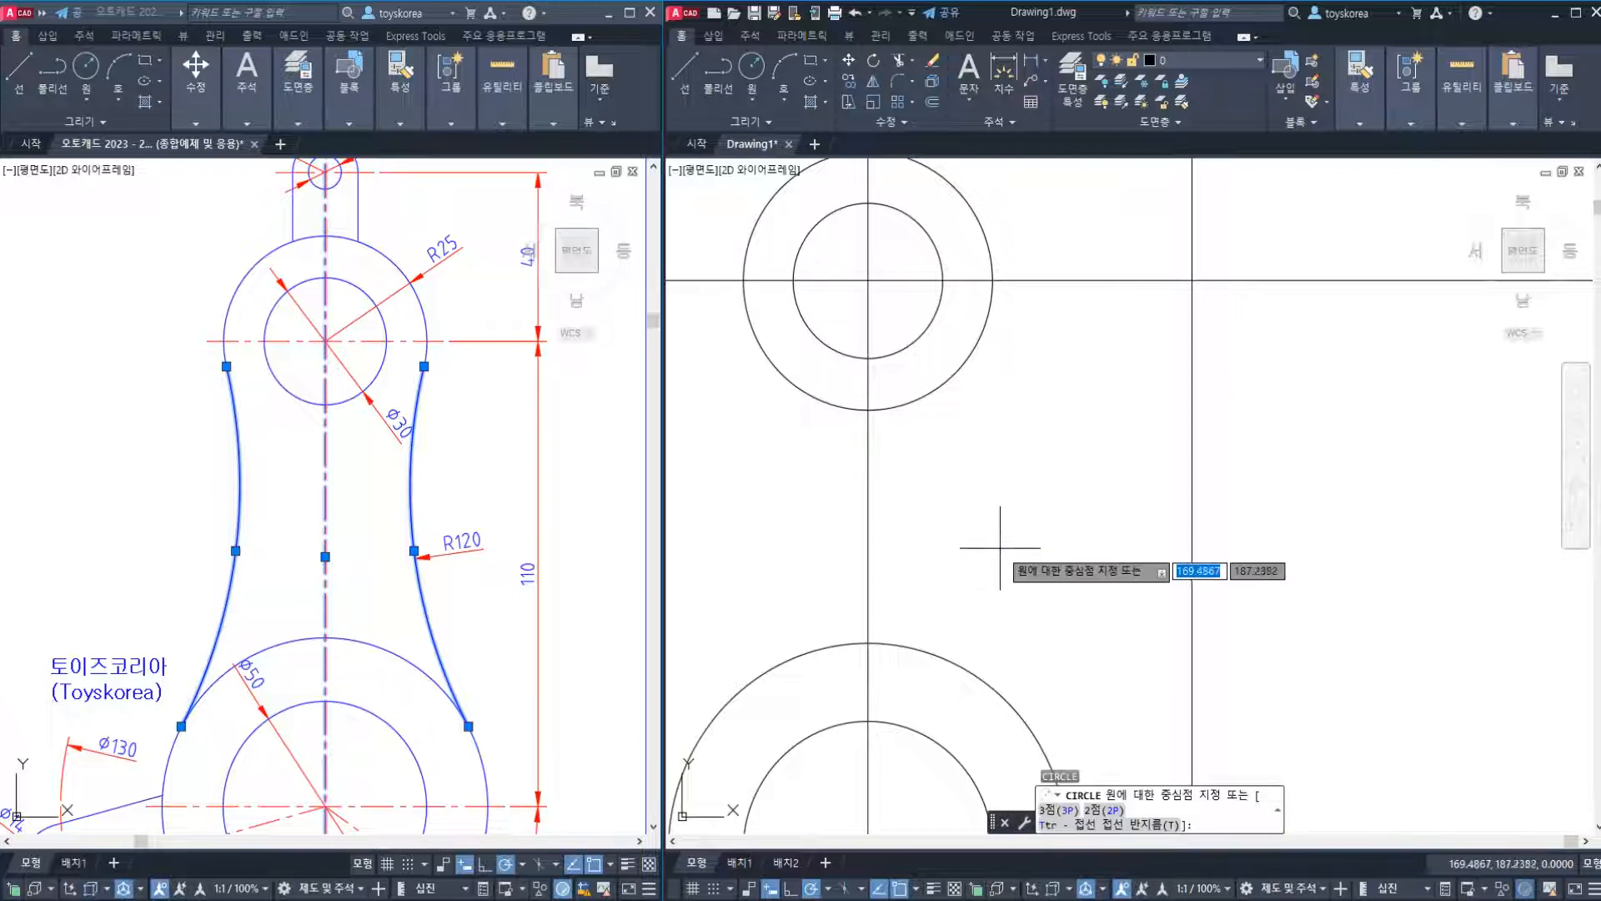
click(959, 359)
click(959, 655)
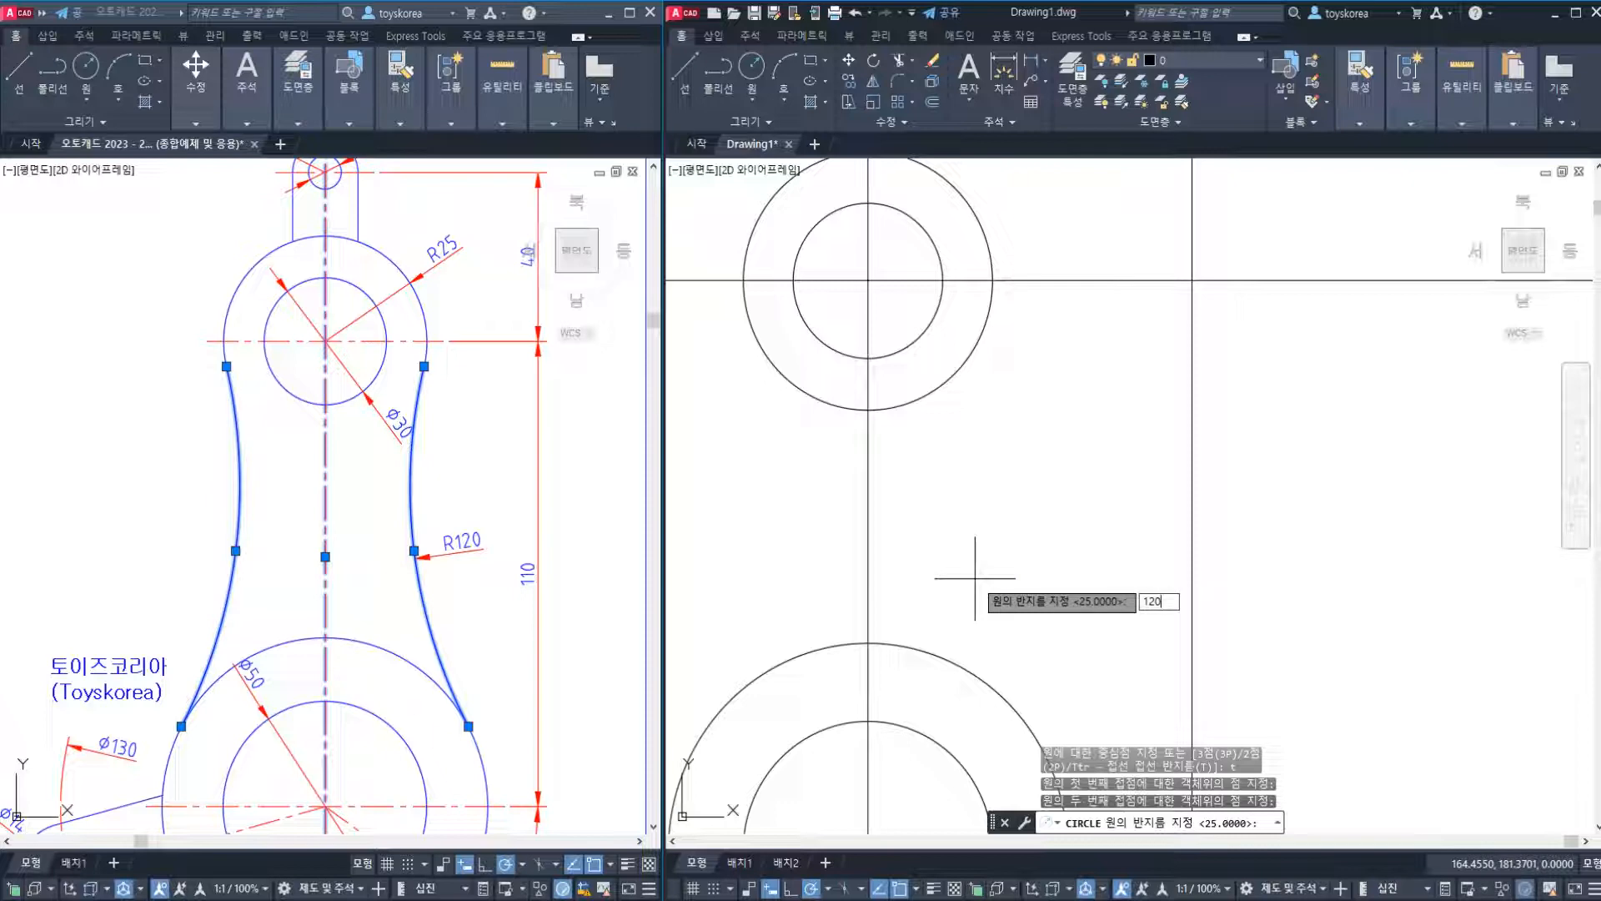
key(ctrl+1)
click(975, 578)
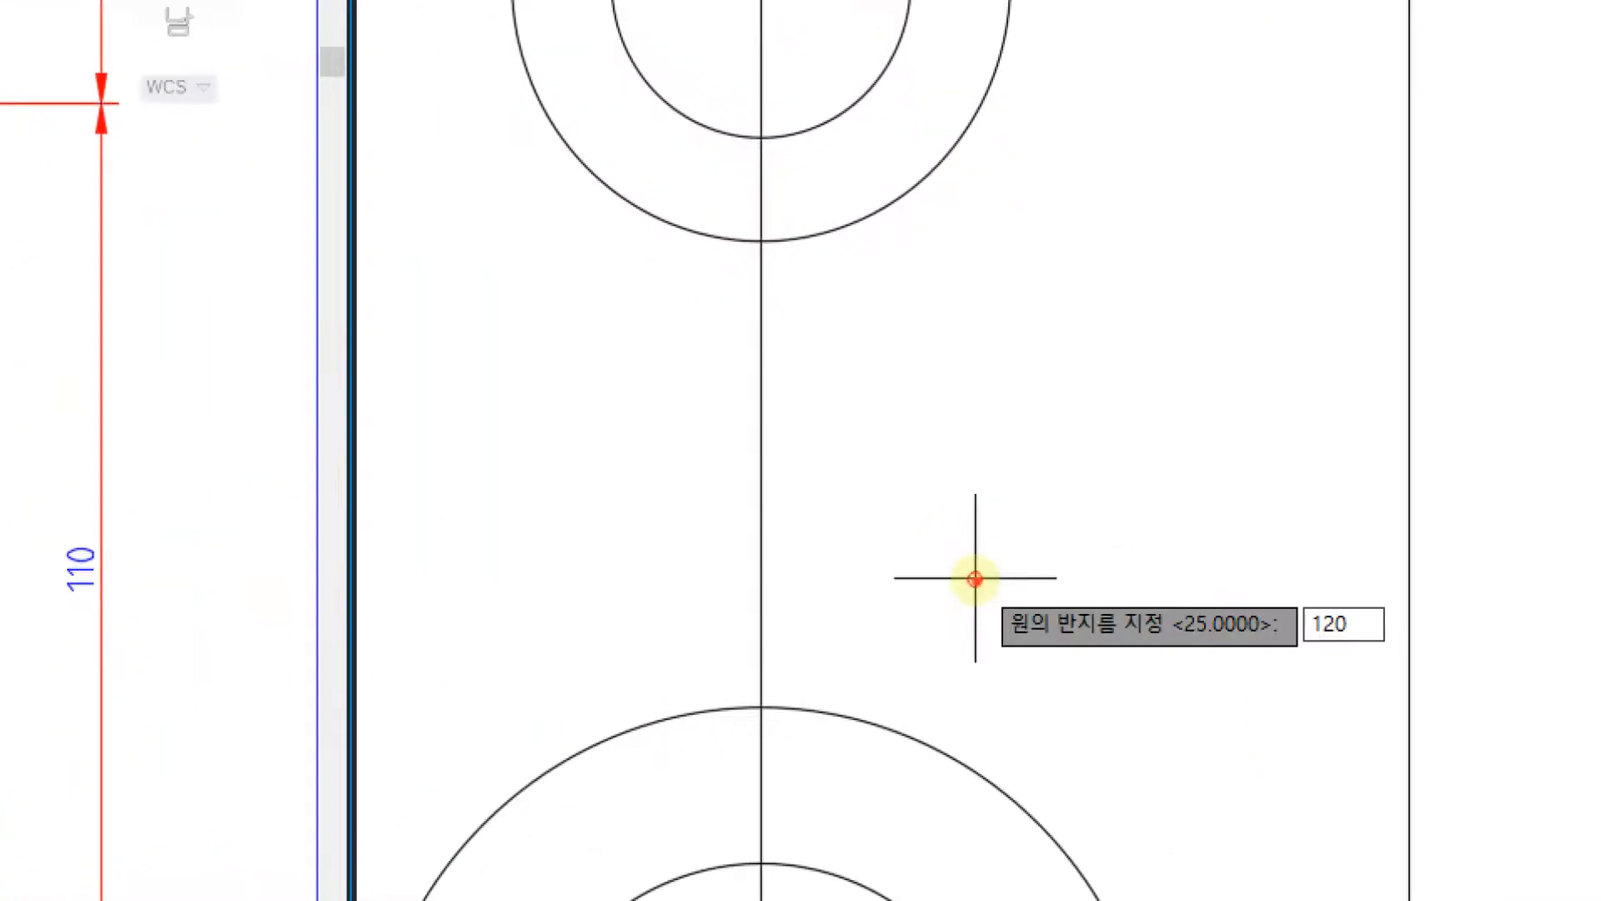
mouse_move(1051, 640)
mouse_down()
mouse_move(1042, 545)
mouse_move(1060, 651)
mouse_up()
mouse_move(1143, 350)
mouse_down()
mouse_move(1149, 450)
mouse_move(1150, 409)
mouse_move(1211, 448)
mouse_move(1224, 309)
mouse_up()
click(1116, 319)
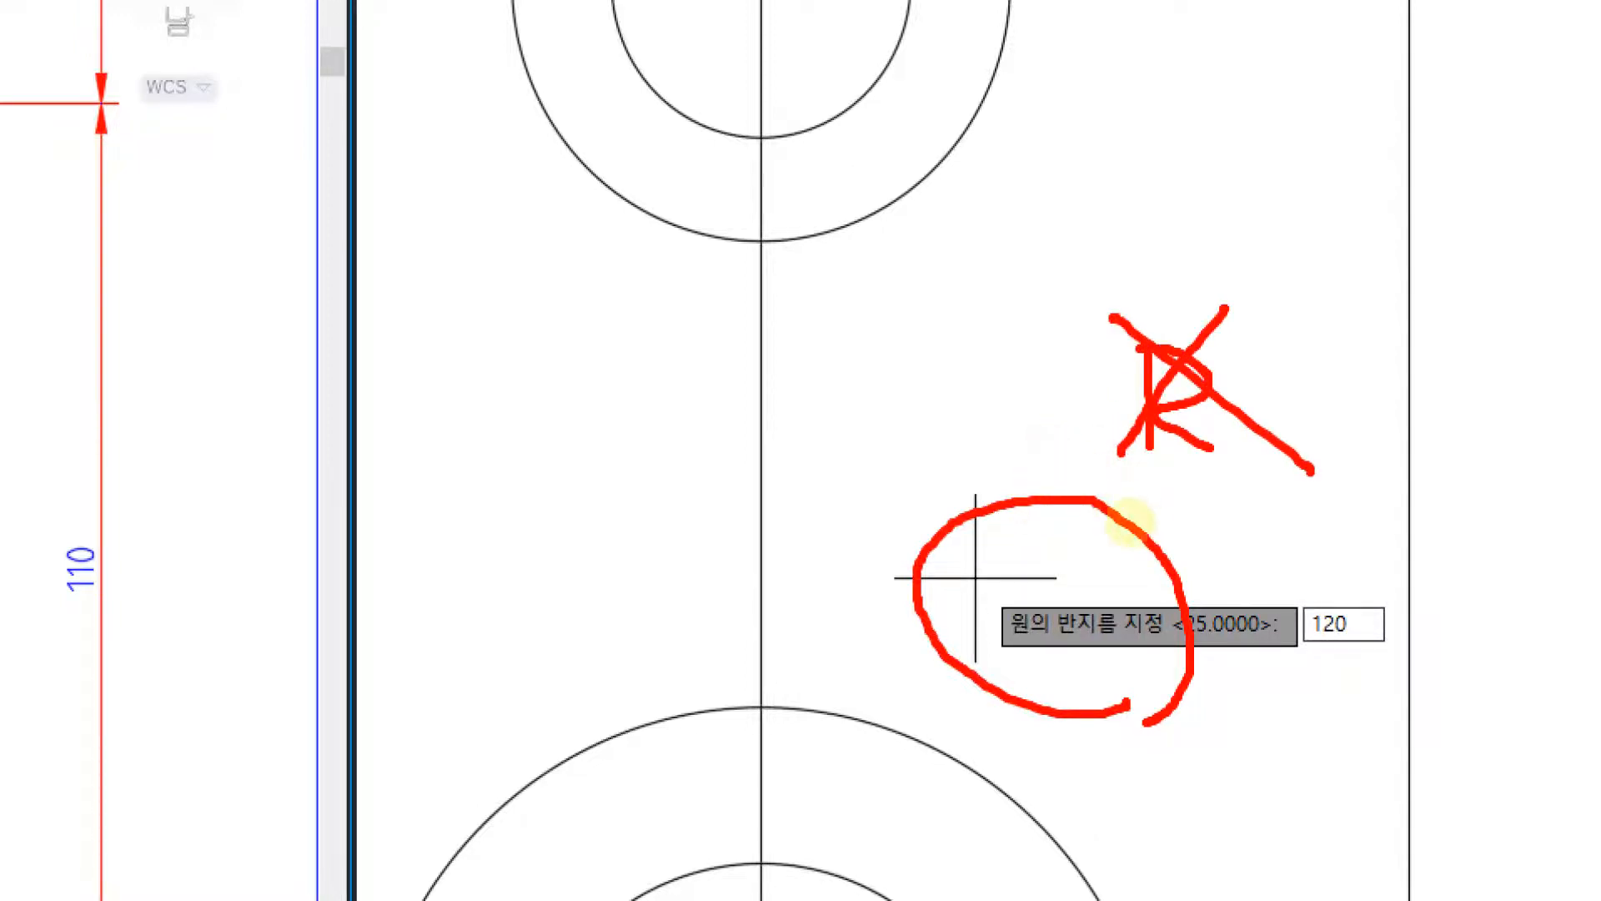
key(Escape)
key(Return)
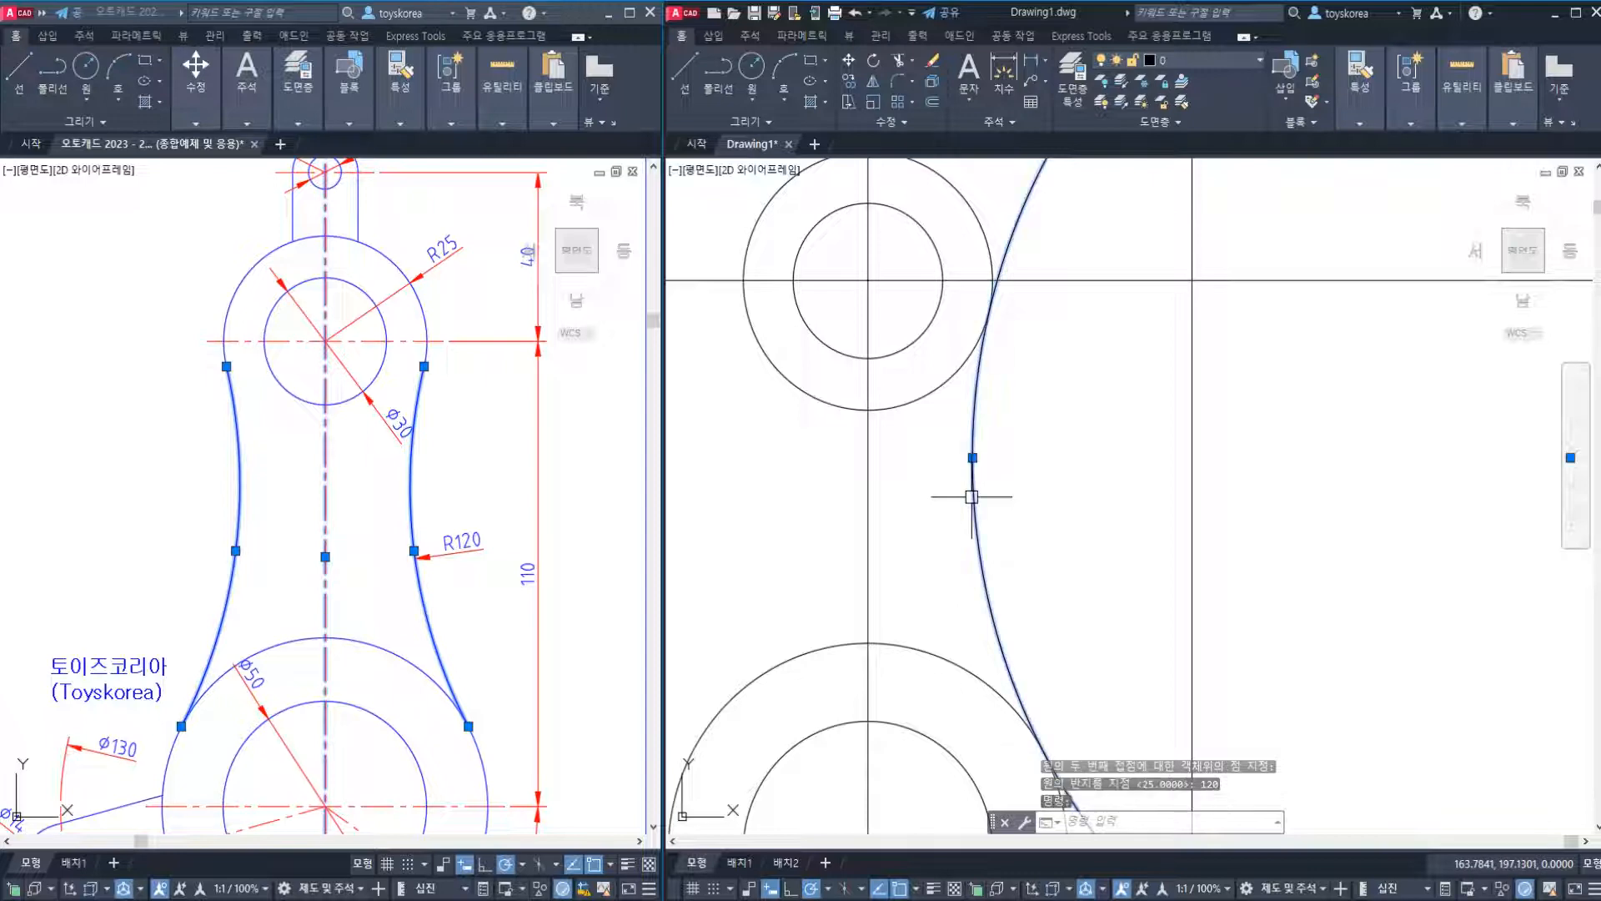
Trim the R120 circle against the upper R25 circle and the outer lower circle, keeping only the right flank arc between them.
scroll(972, 494, down, 2)
click(974, 483)
click(973, 415)
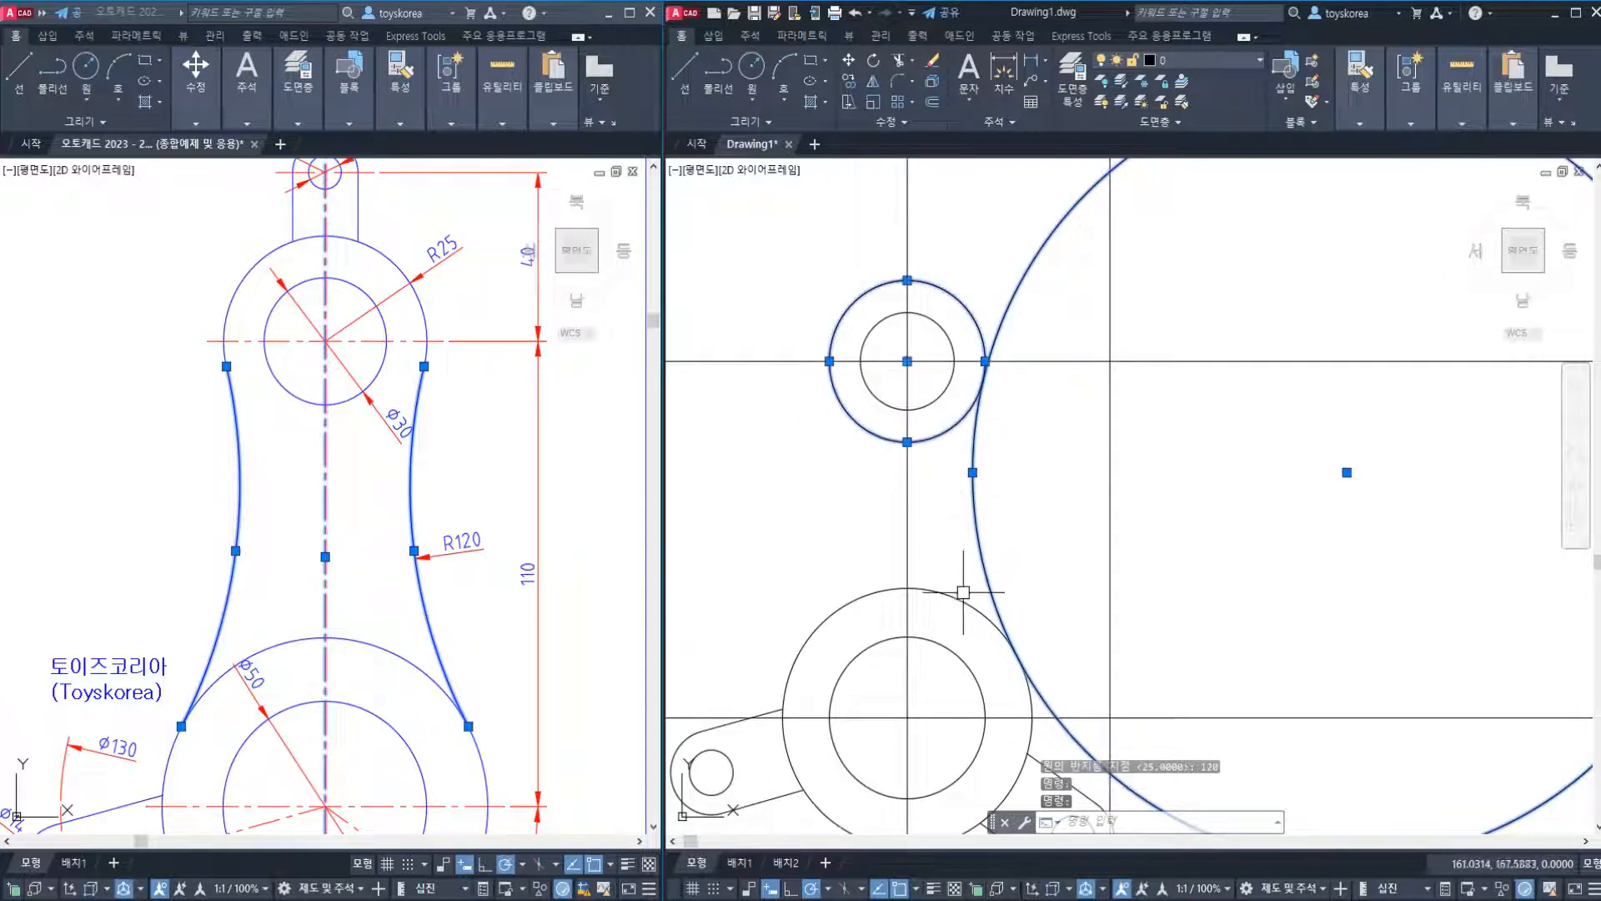
key(Escape)
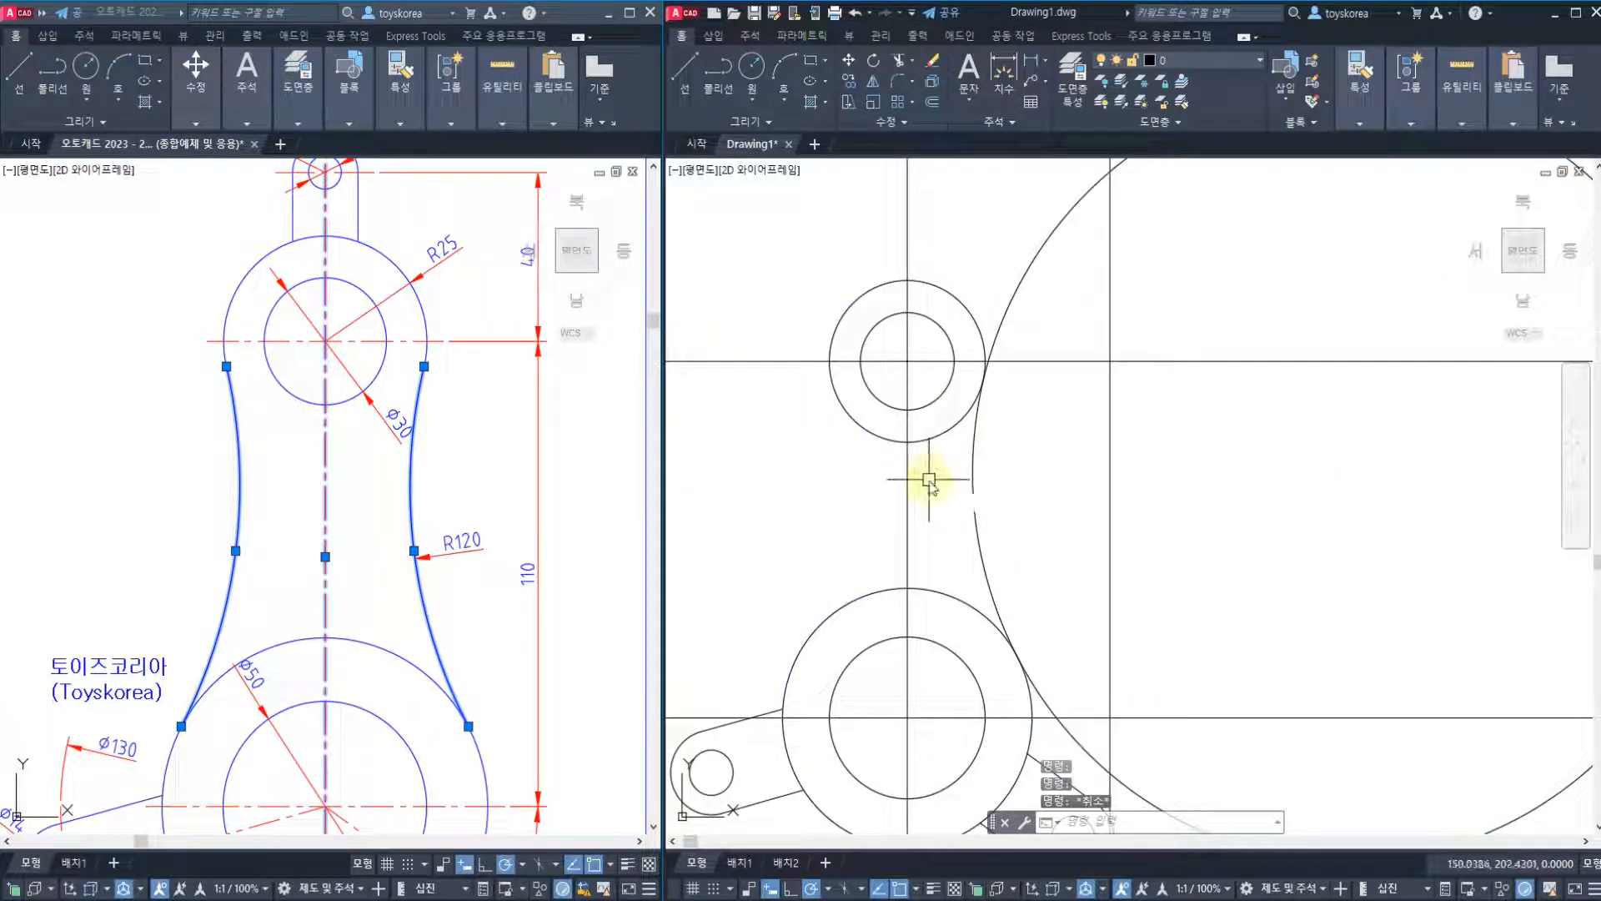
text(tr)
key(Return)
click(933, 433)
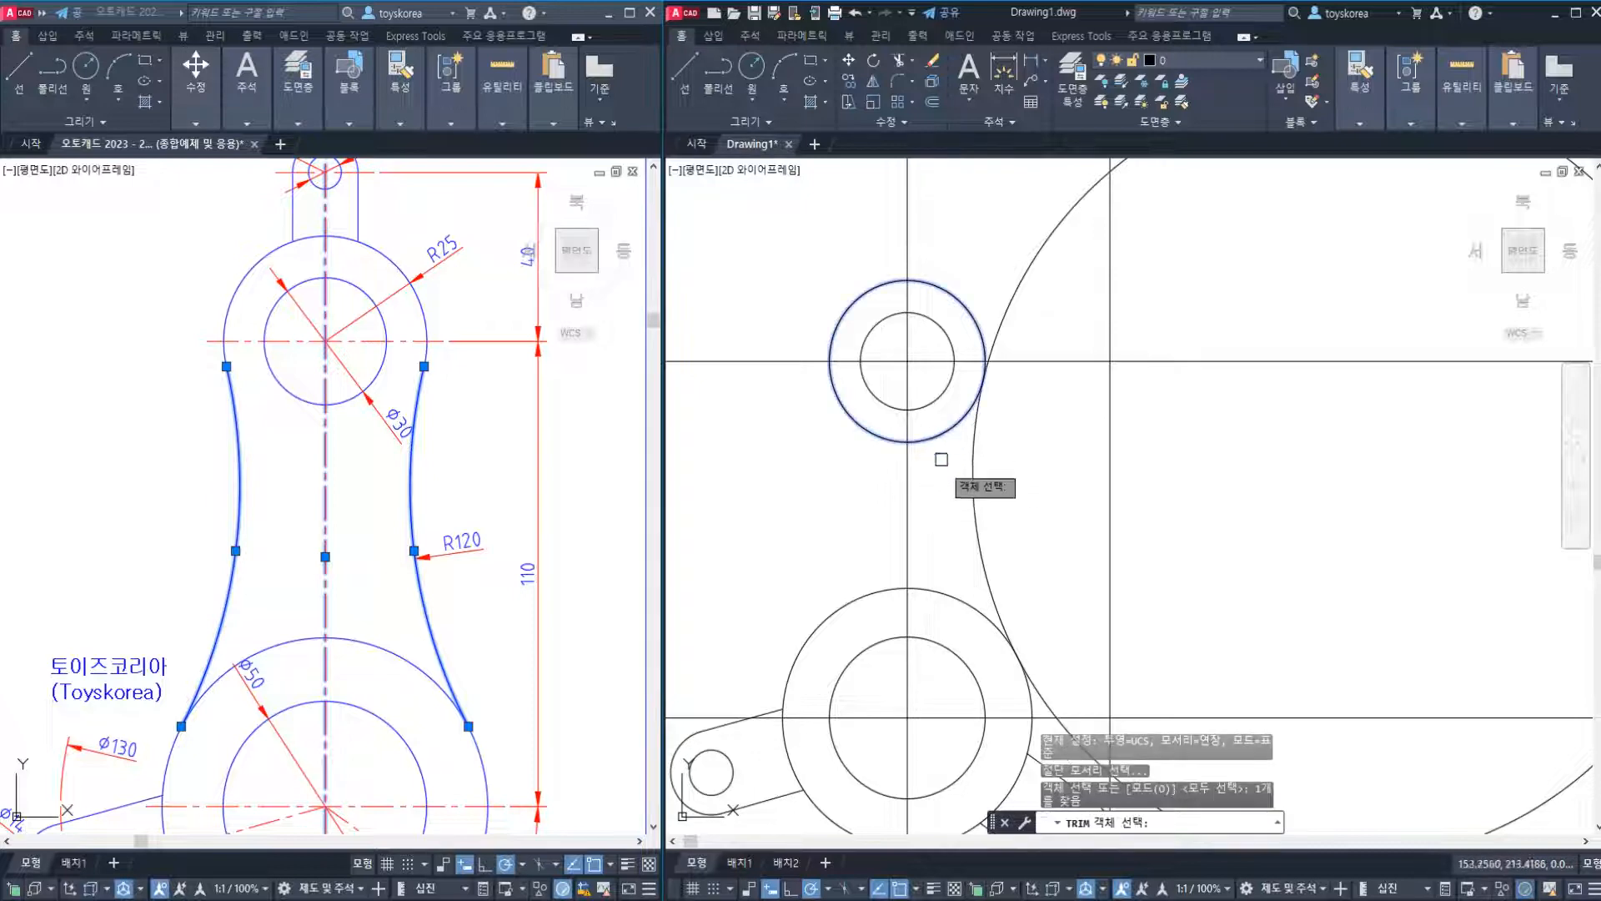
click(943, 589)
key(Return)
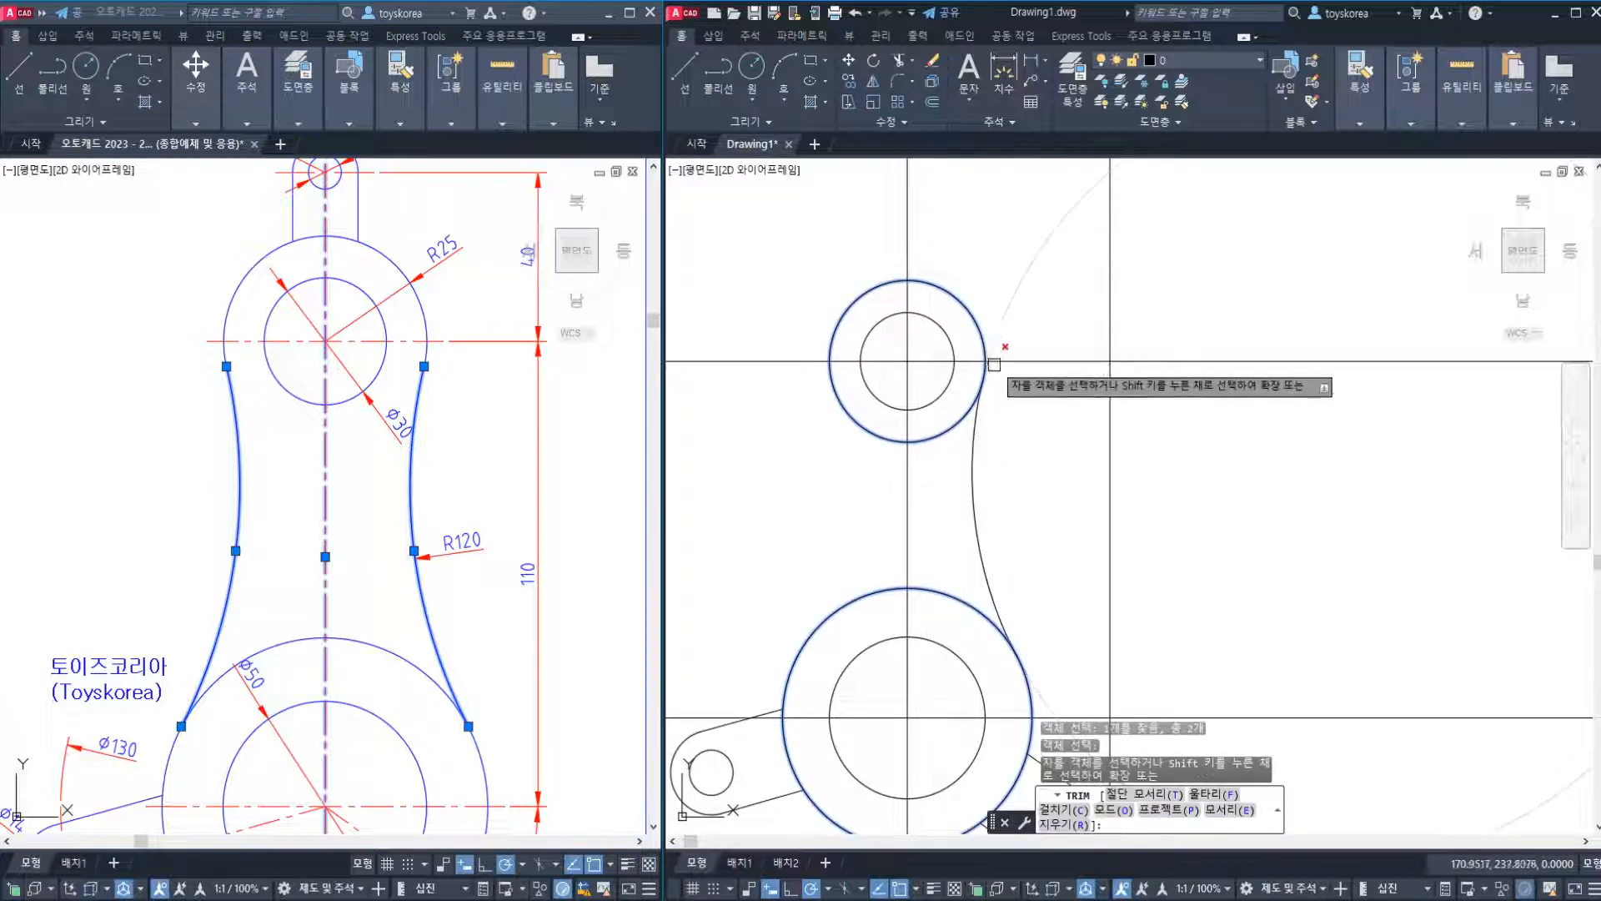
click(1005, 320)
key(Escape)
click(994, 502)
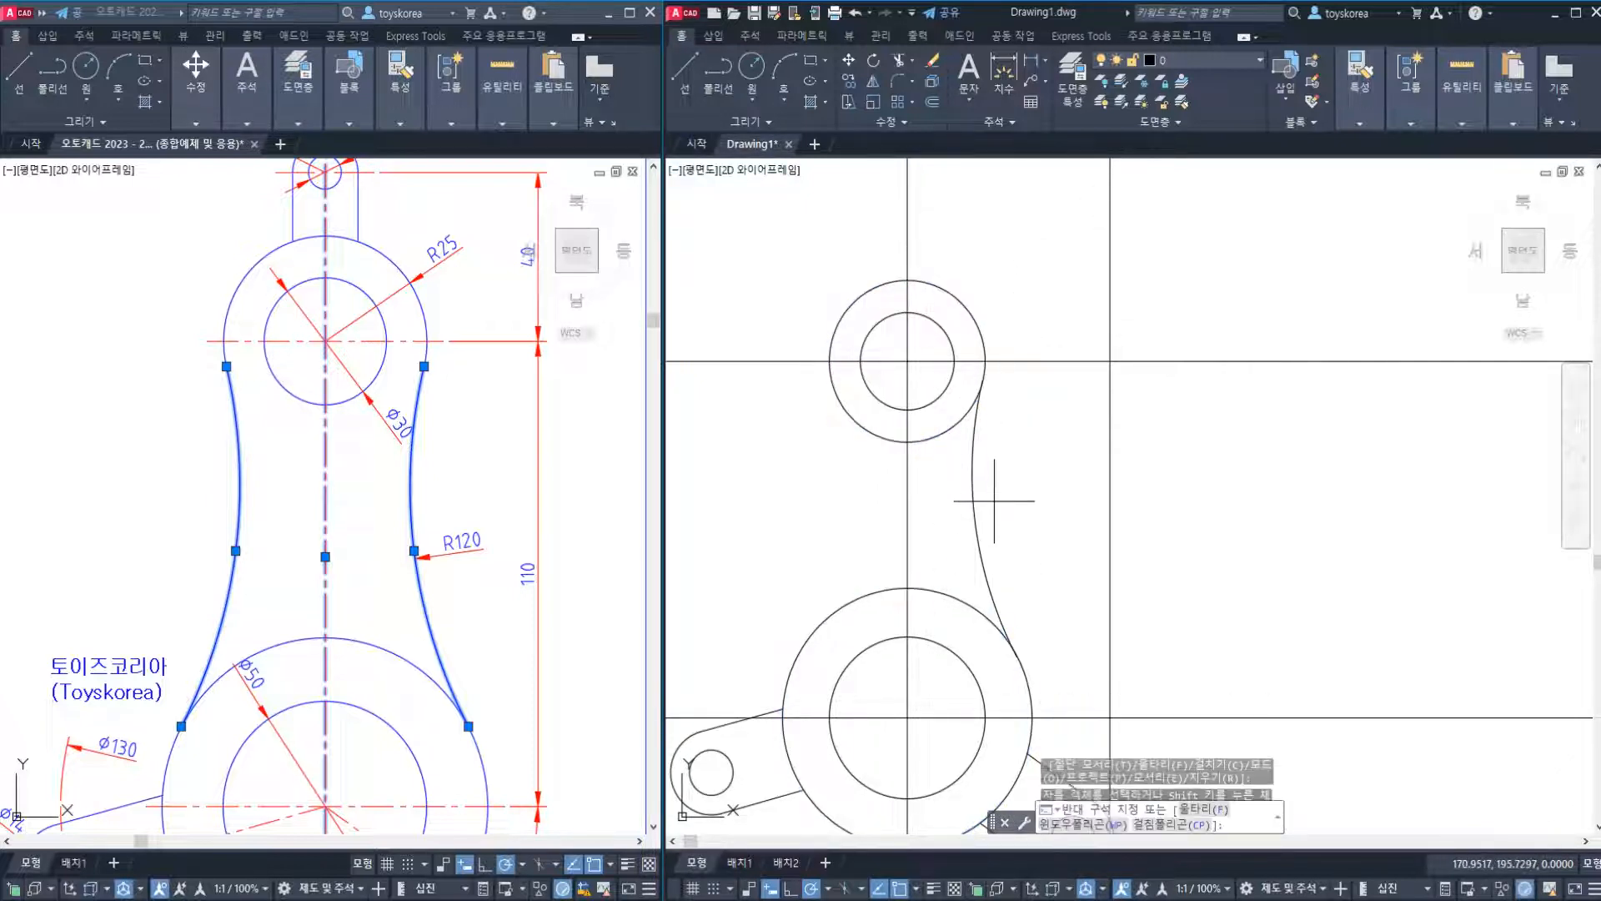
click(956, 500)
key(Escape)
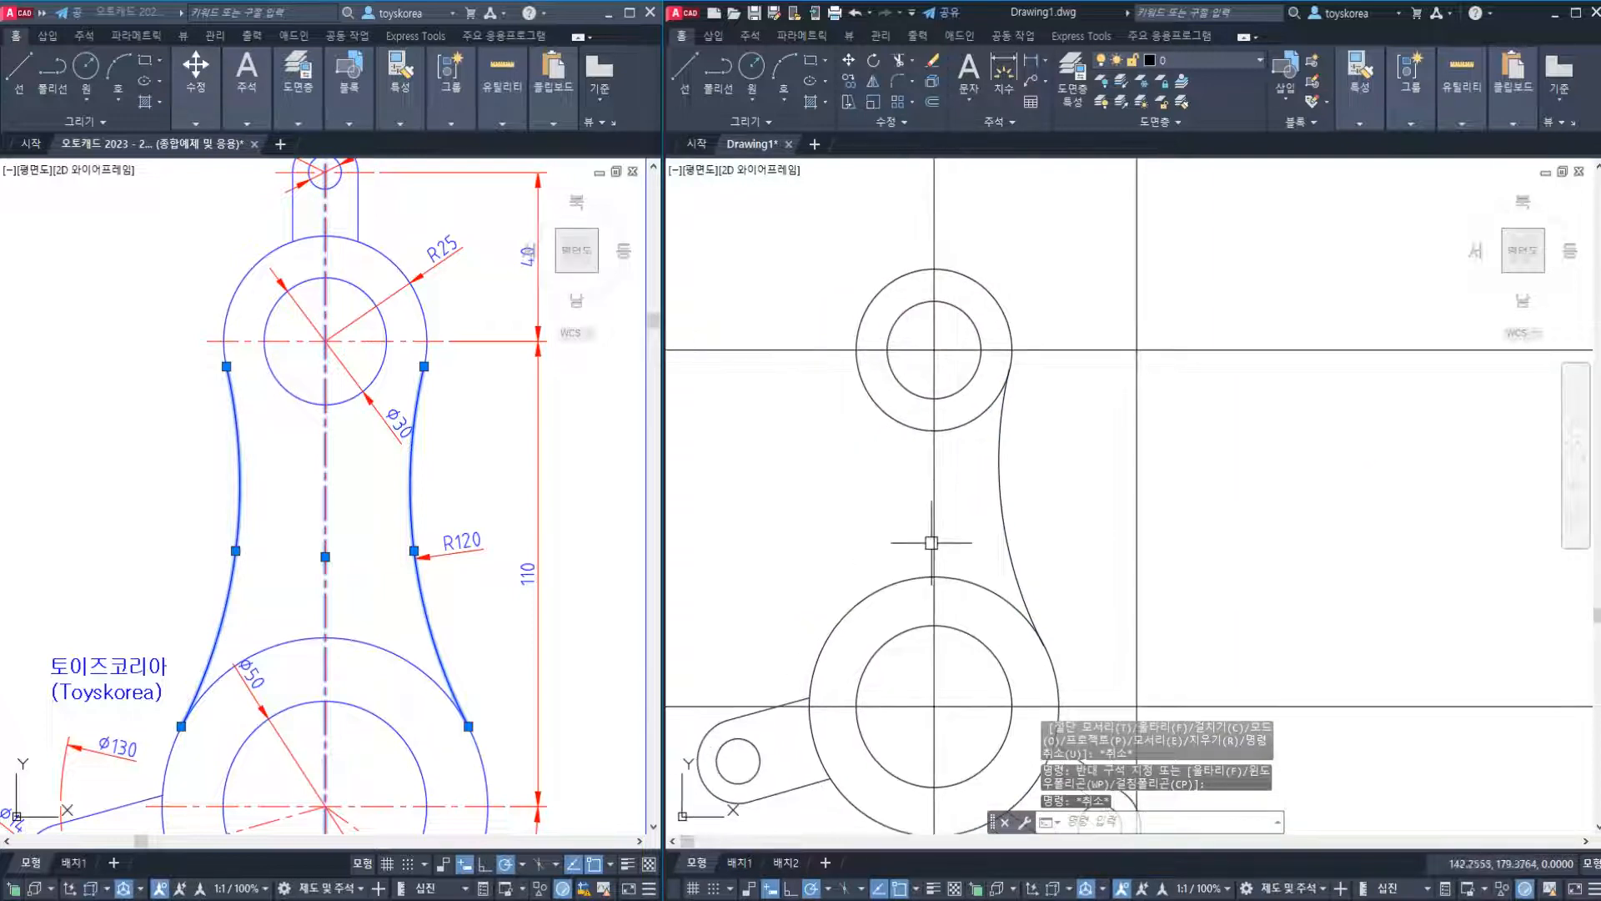
key(Escape)
Fillet the left sides of the upper R25 circle and the outer lower circle with a radius of 120.
scroll(815, 543, up, 3)
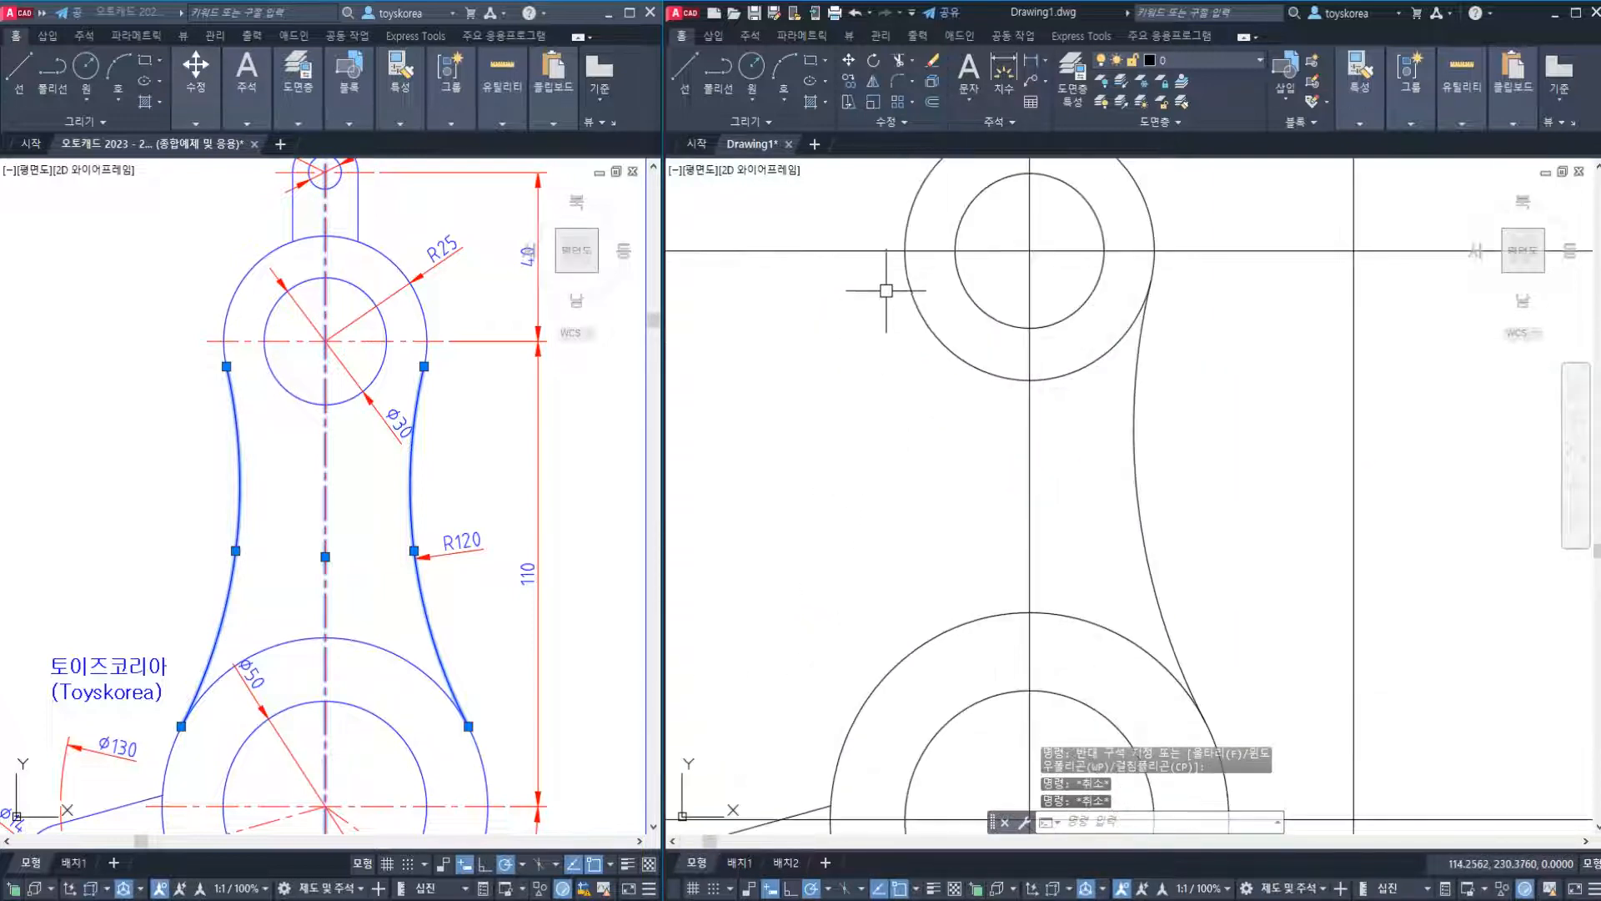
click(919, 315)
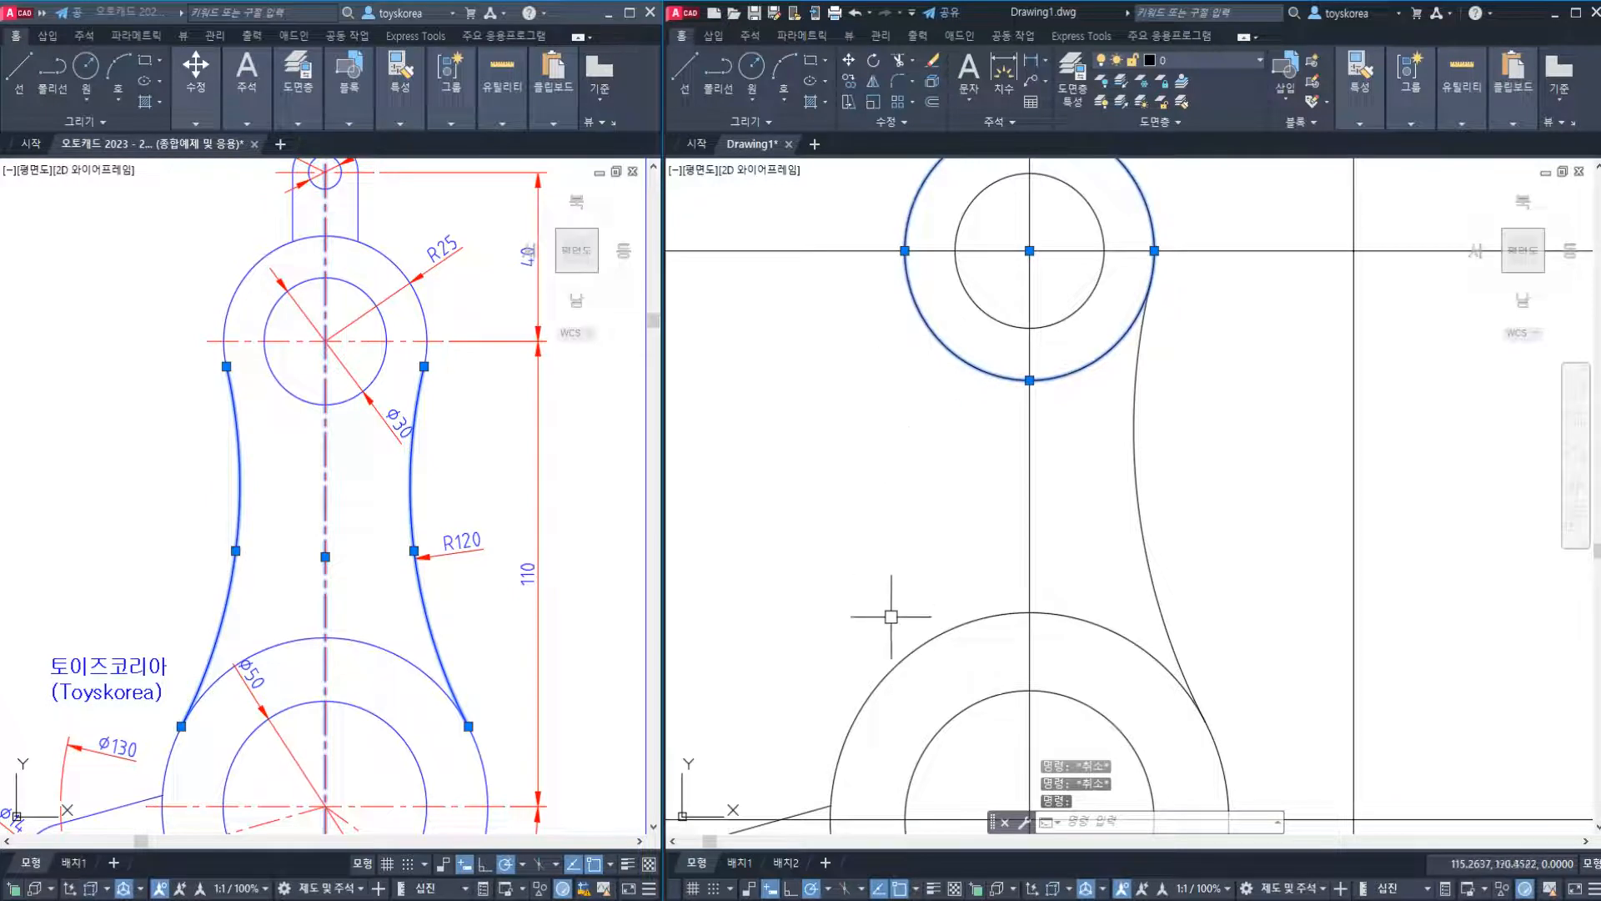
click(891, 668)
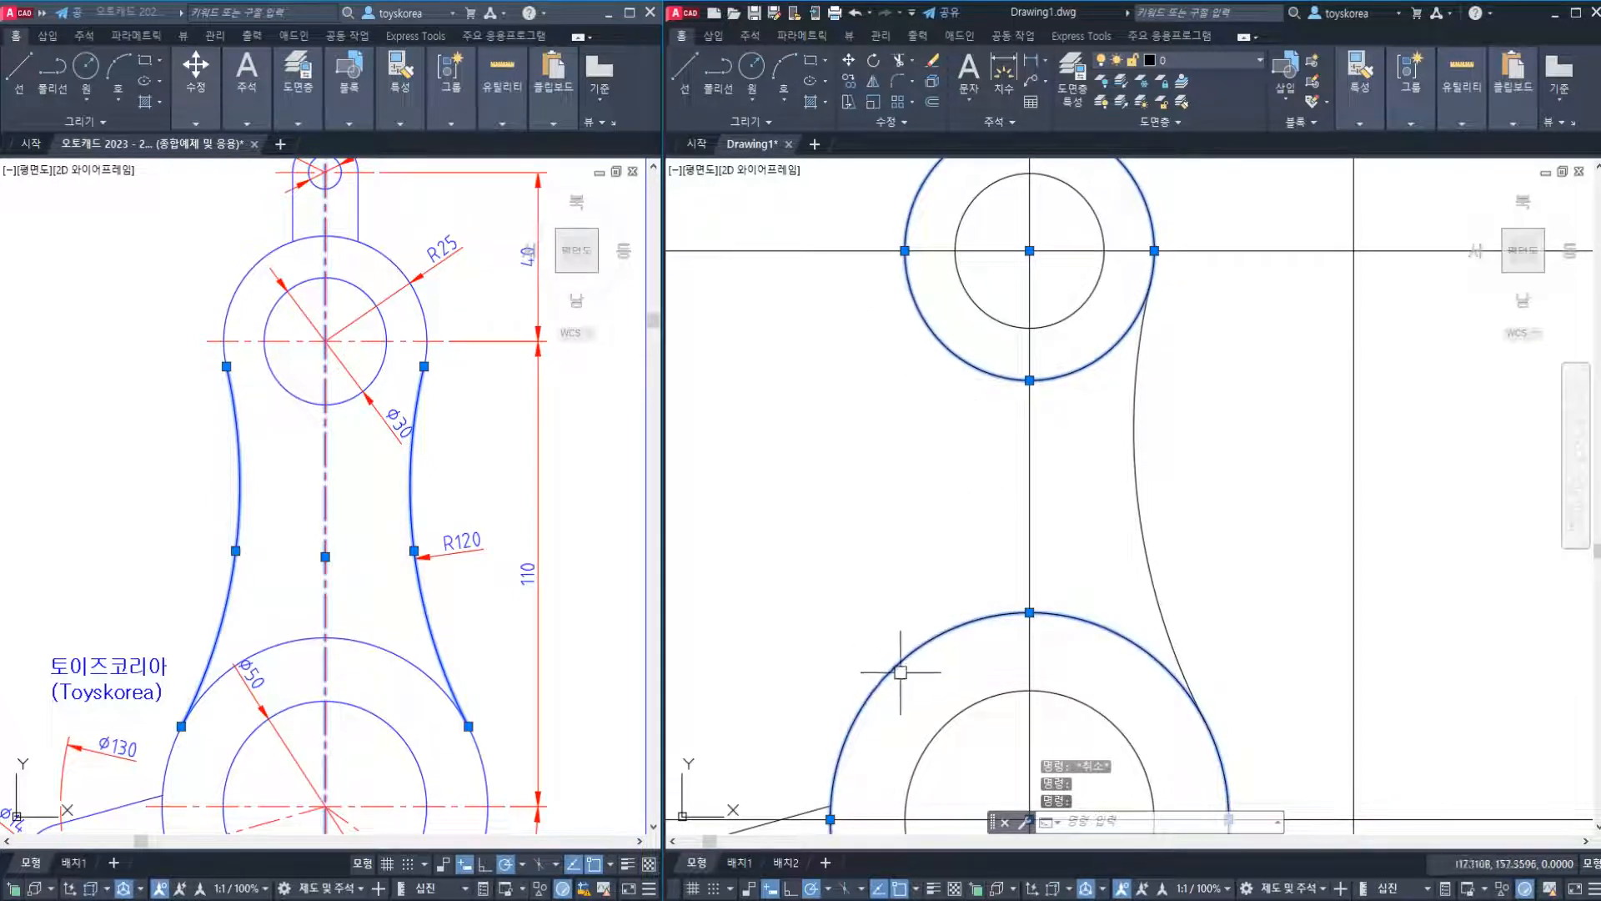
key(Escape)
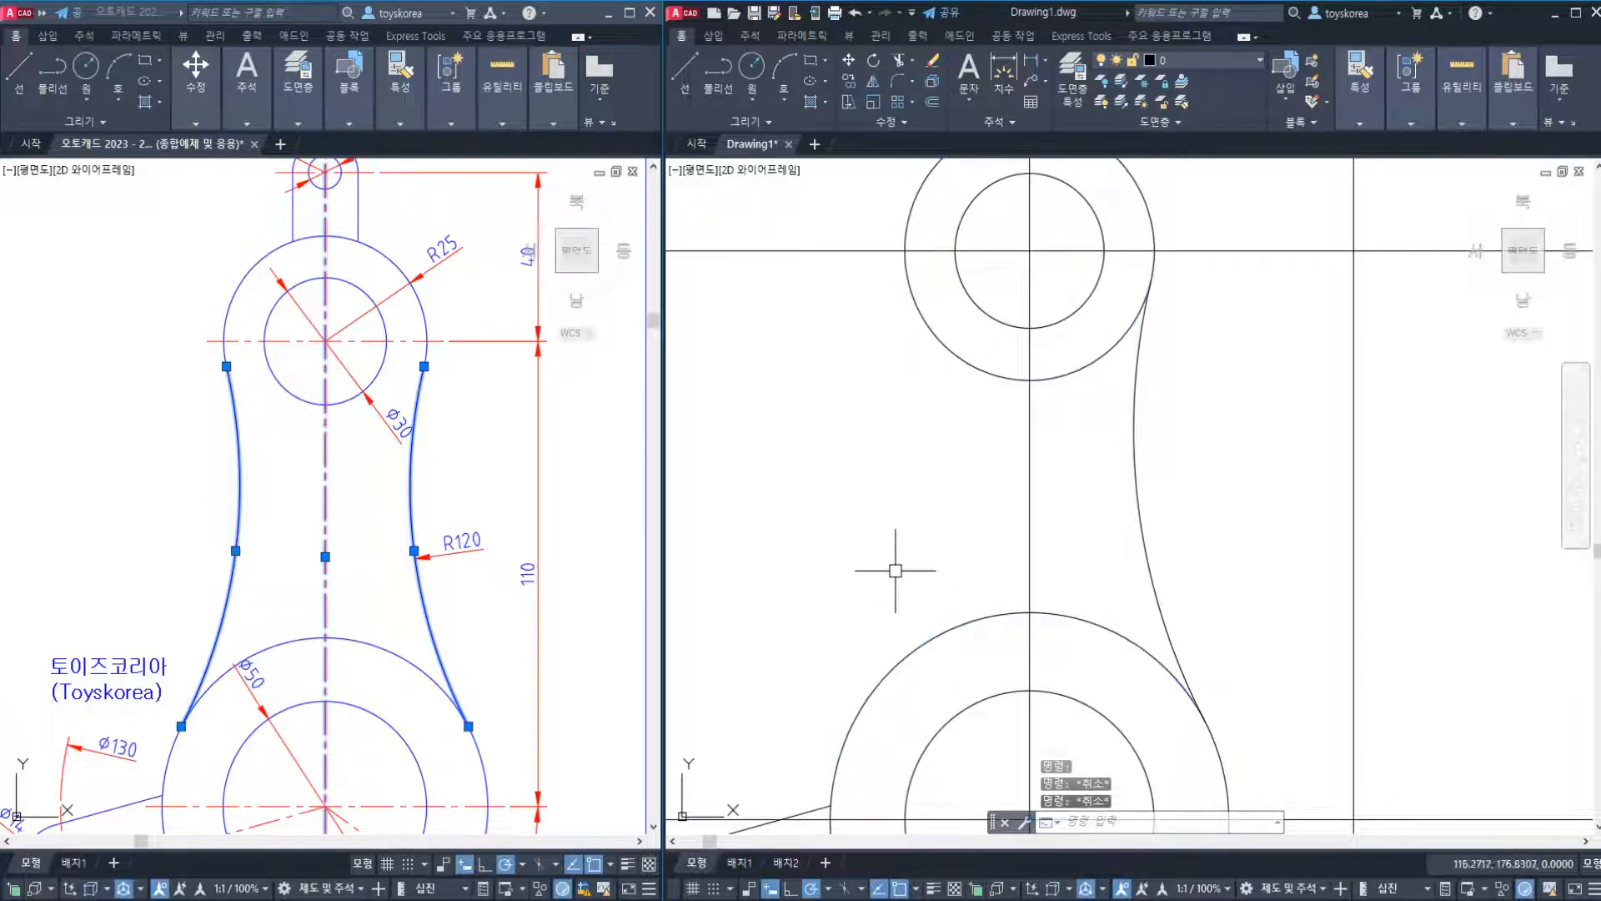
key(Escape)
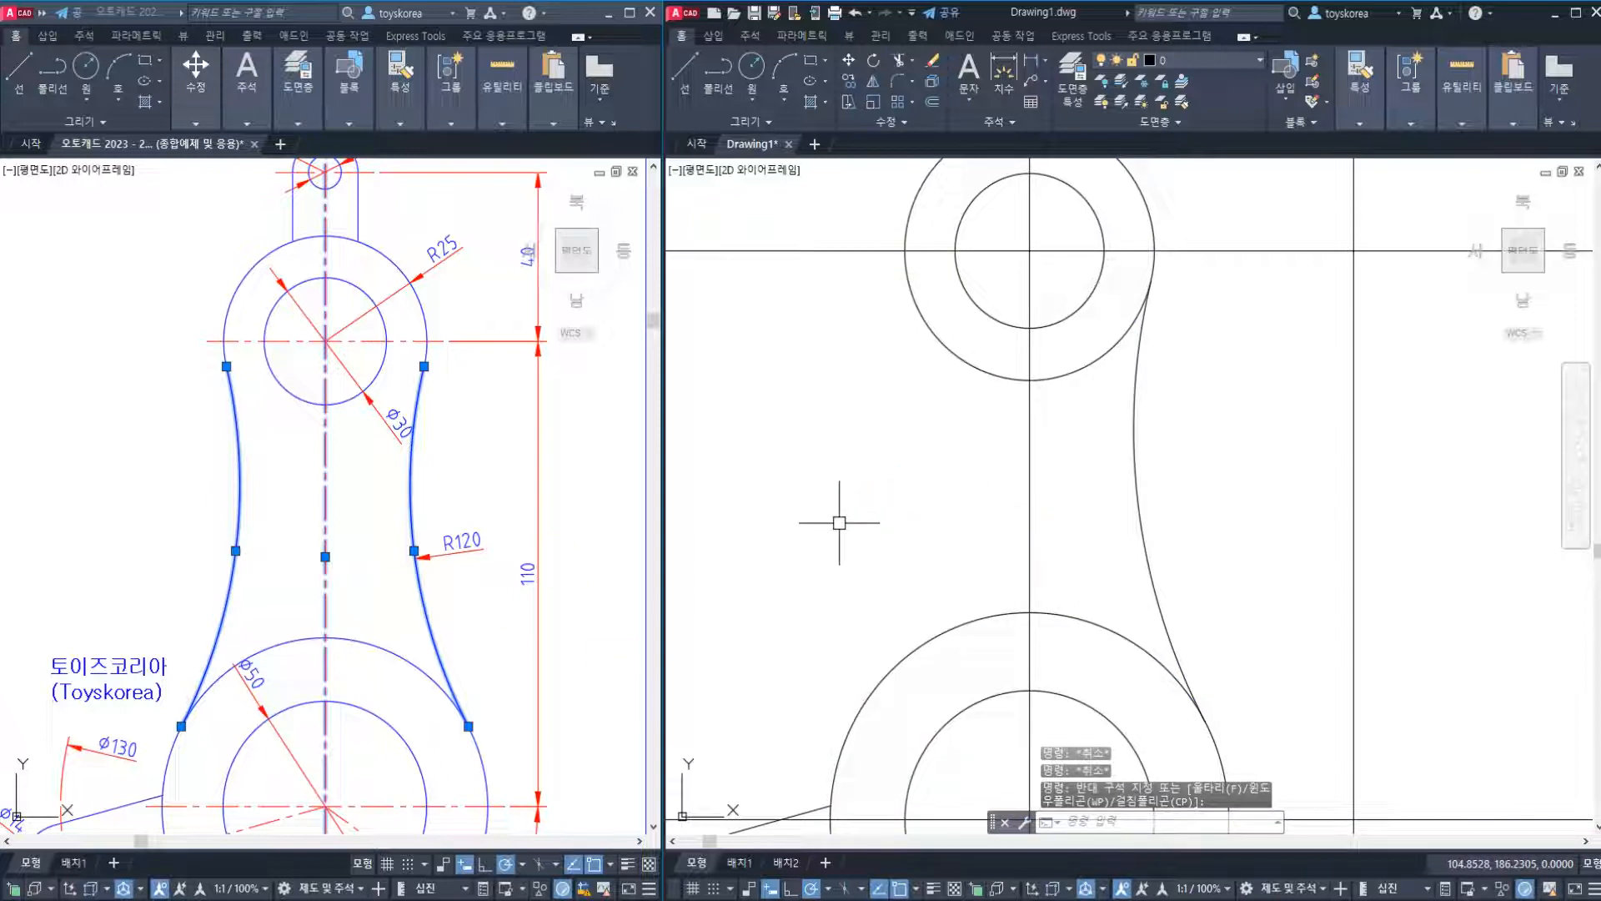
key(Return)
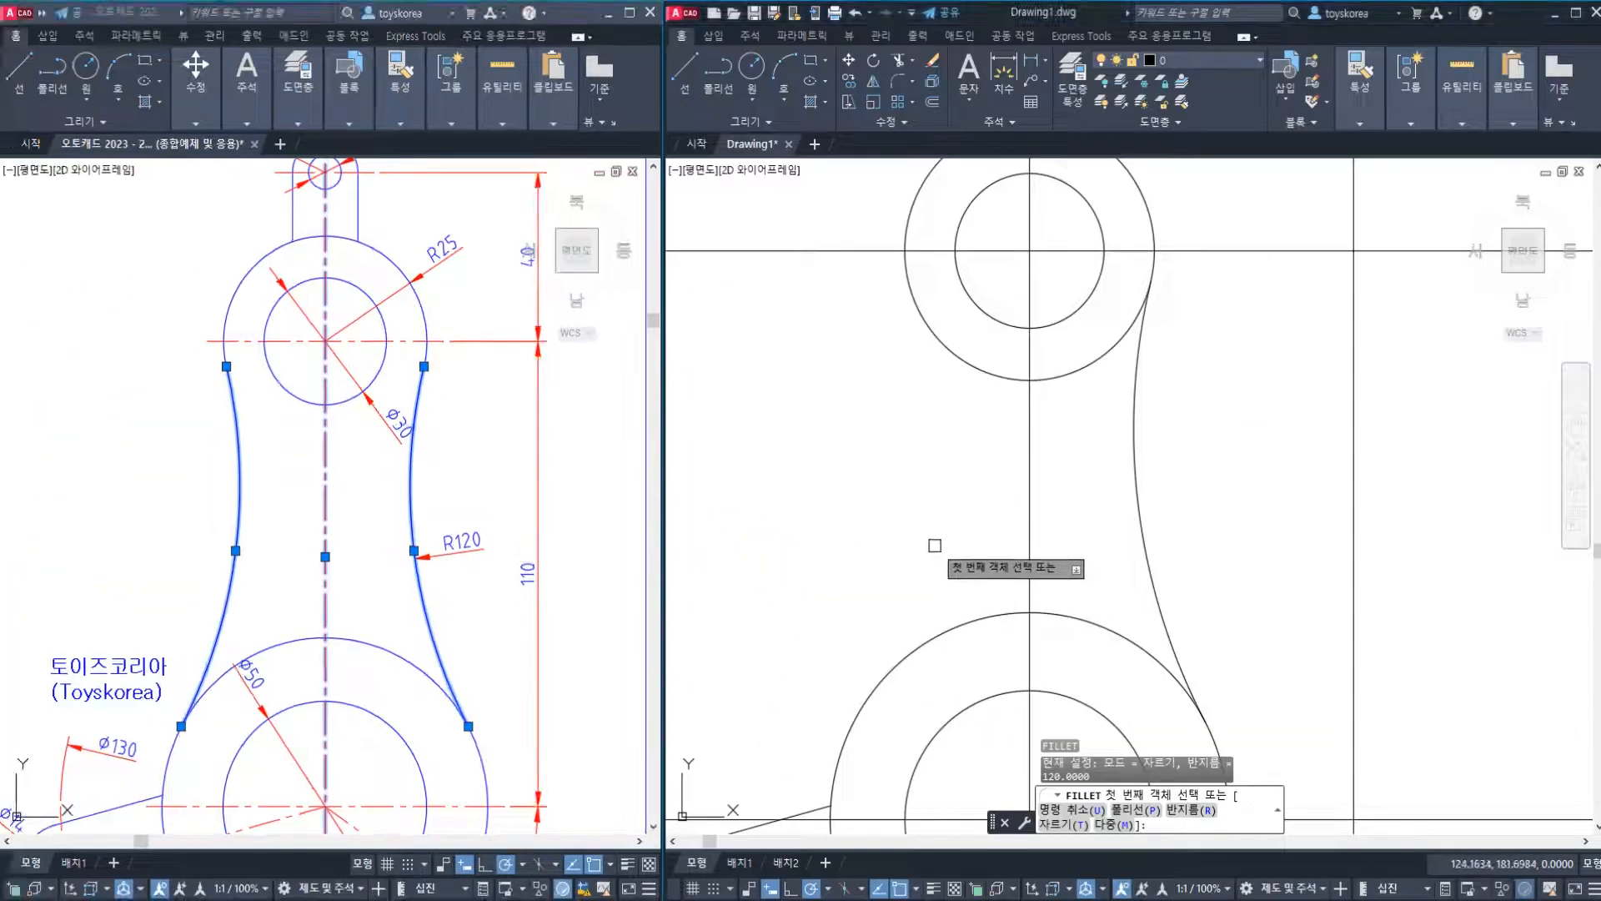
text(r)
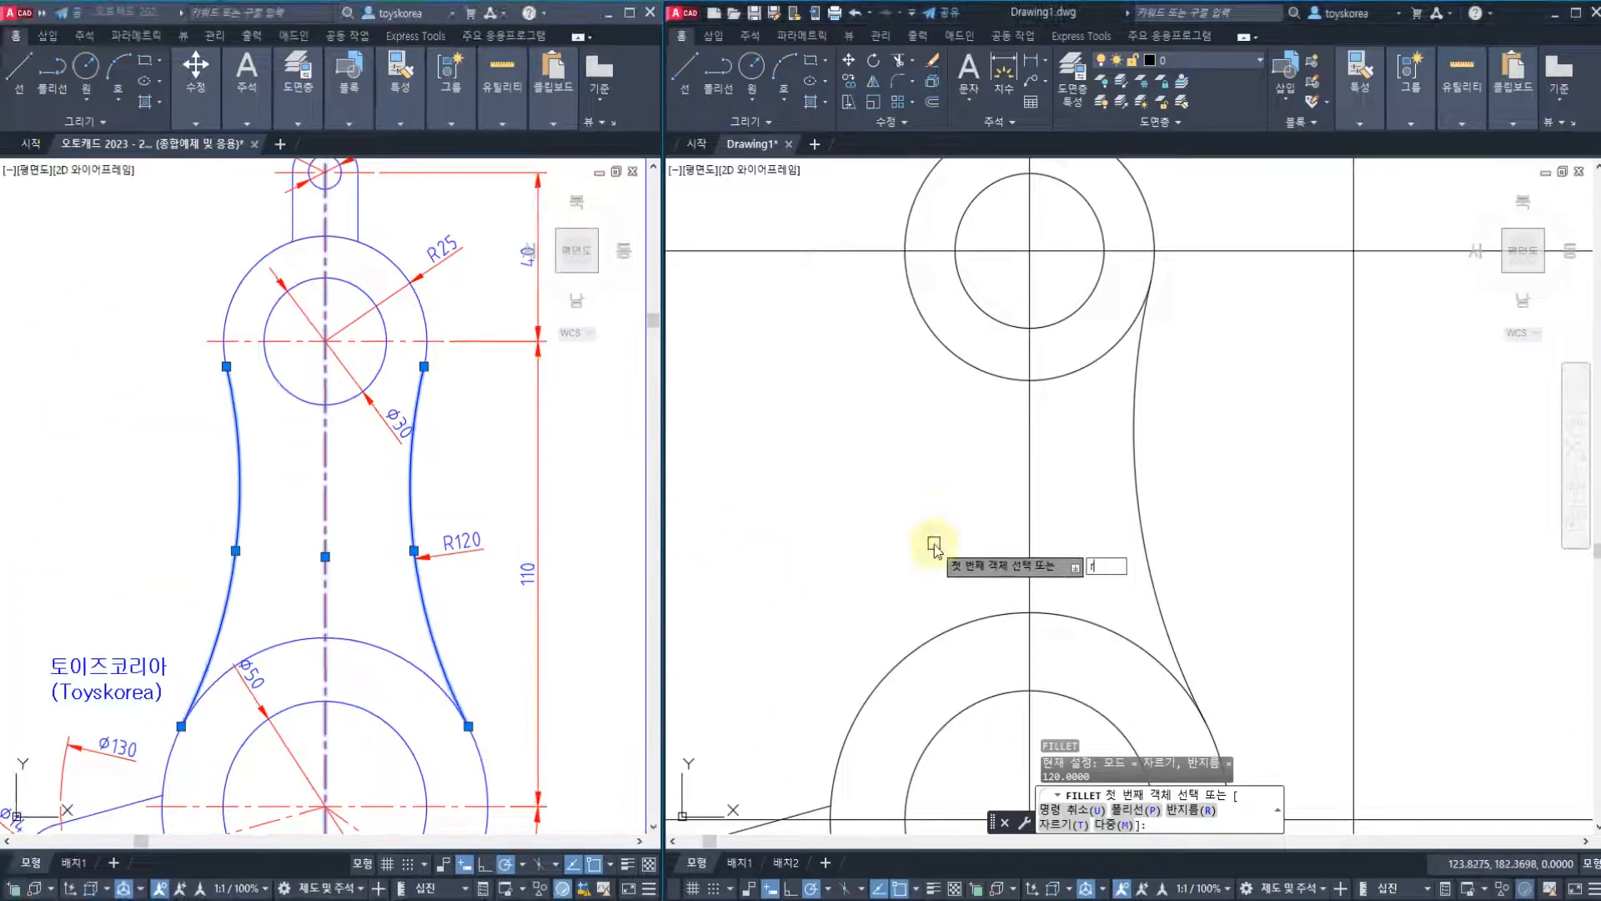
key(Return)
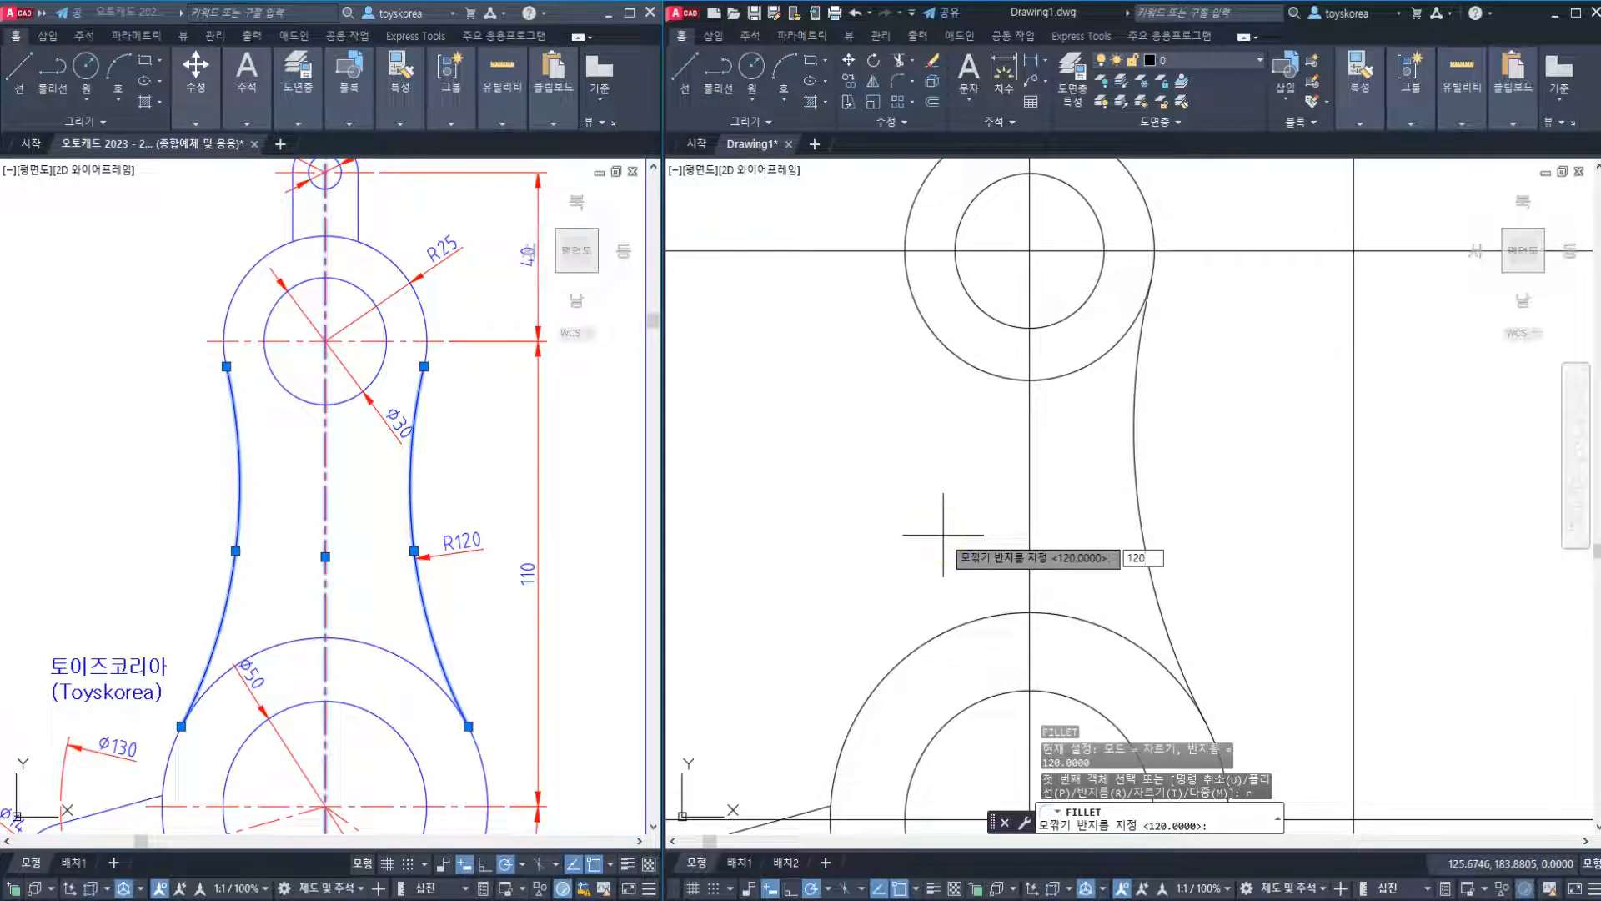
key(Return)
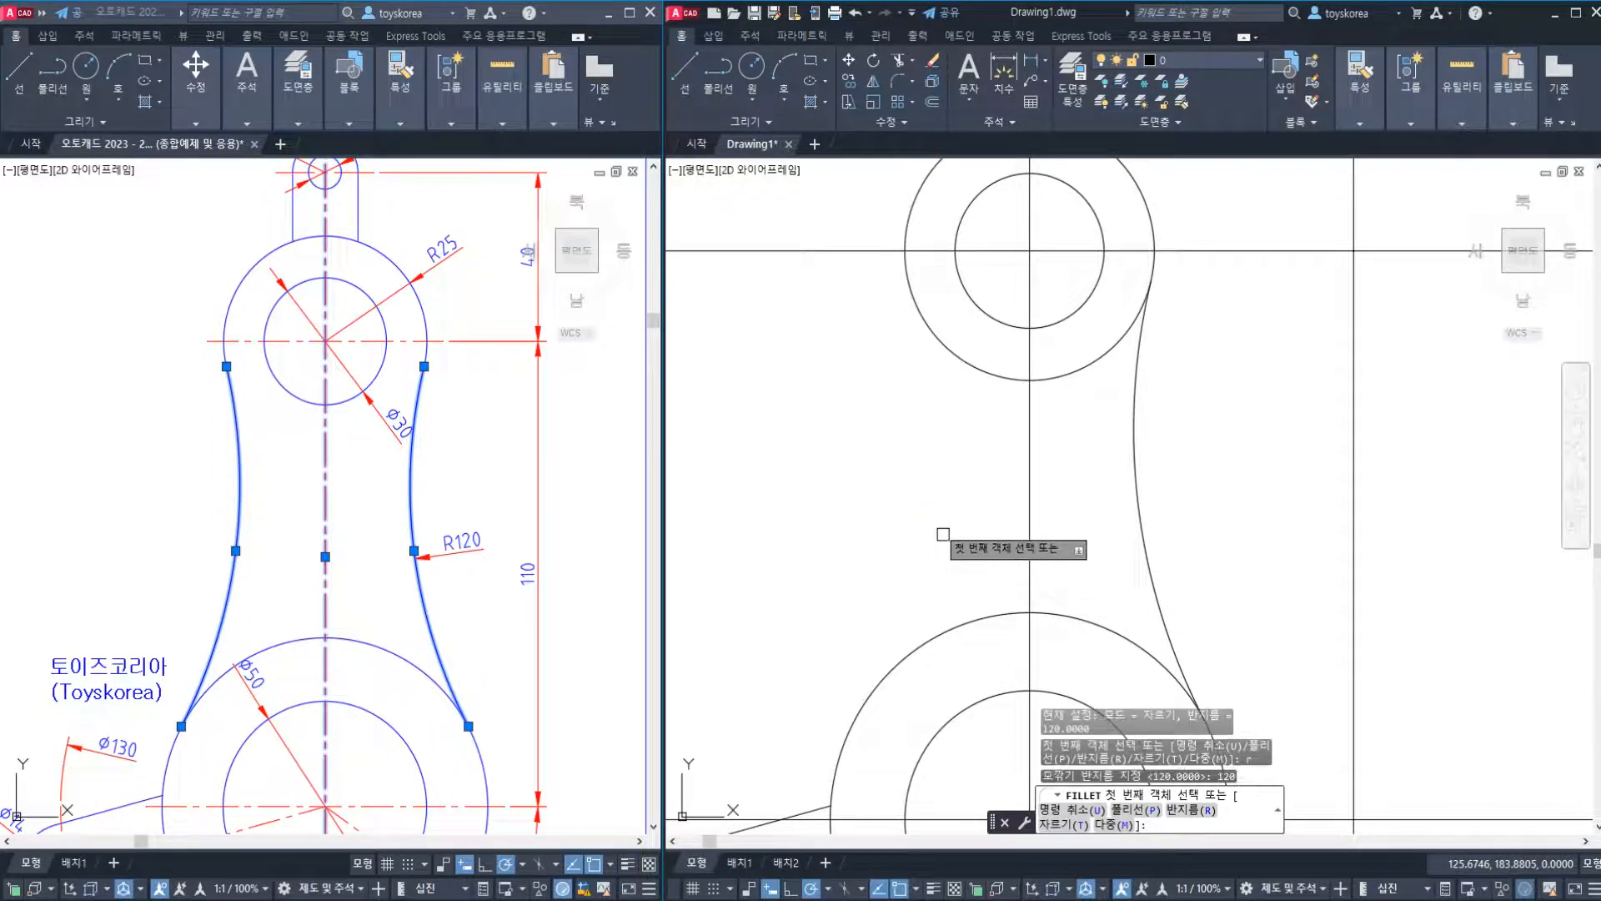
click(924, 338)
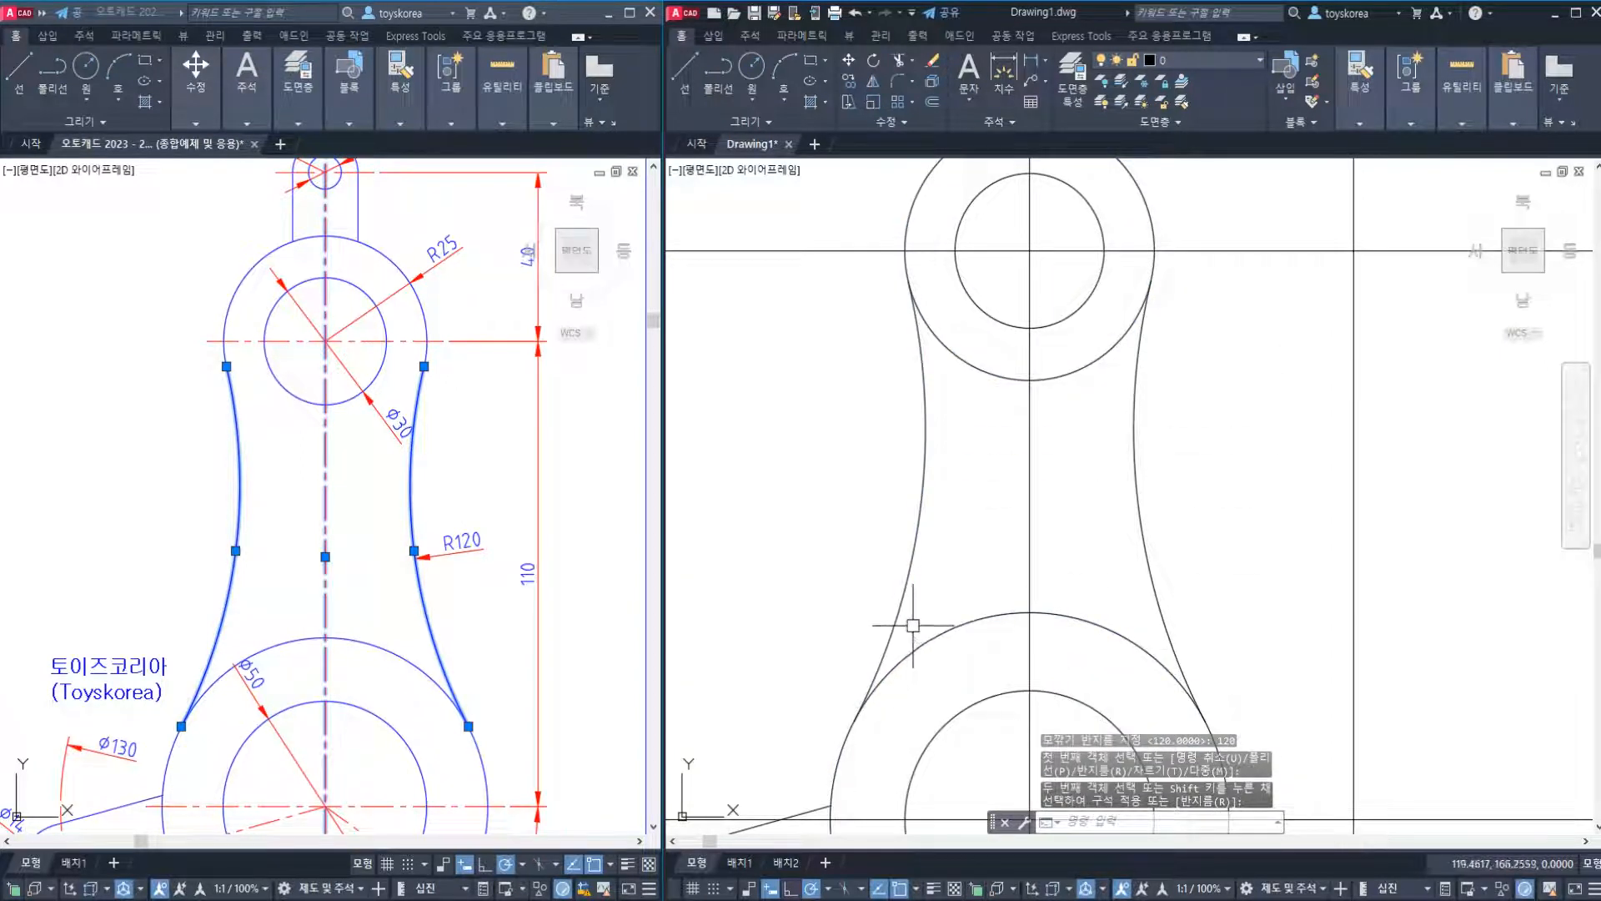
Erase the left R120 flank arc between the upper and lower circles.
click(935, 565)
click(890, 560)
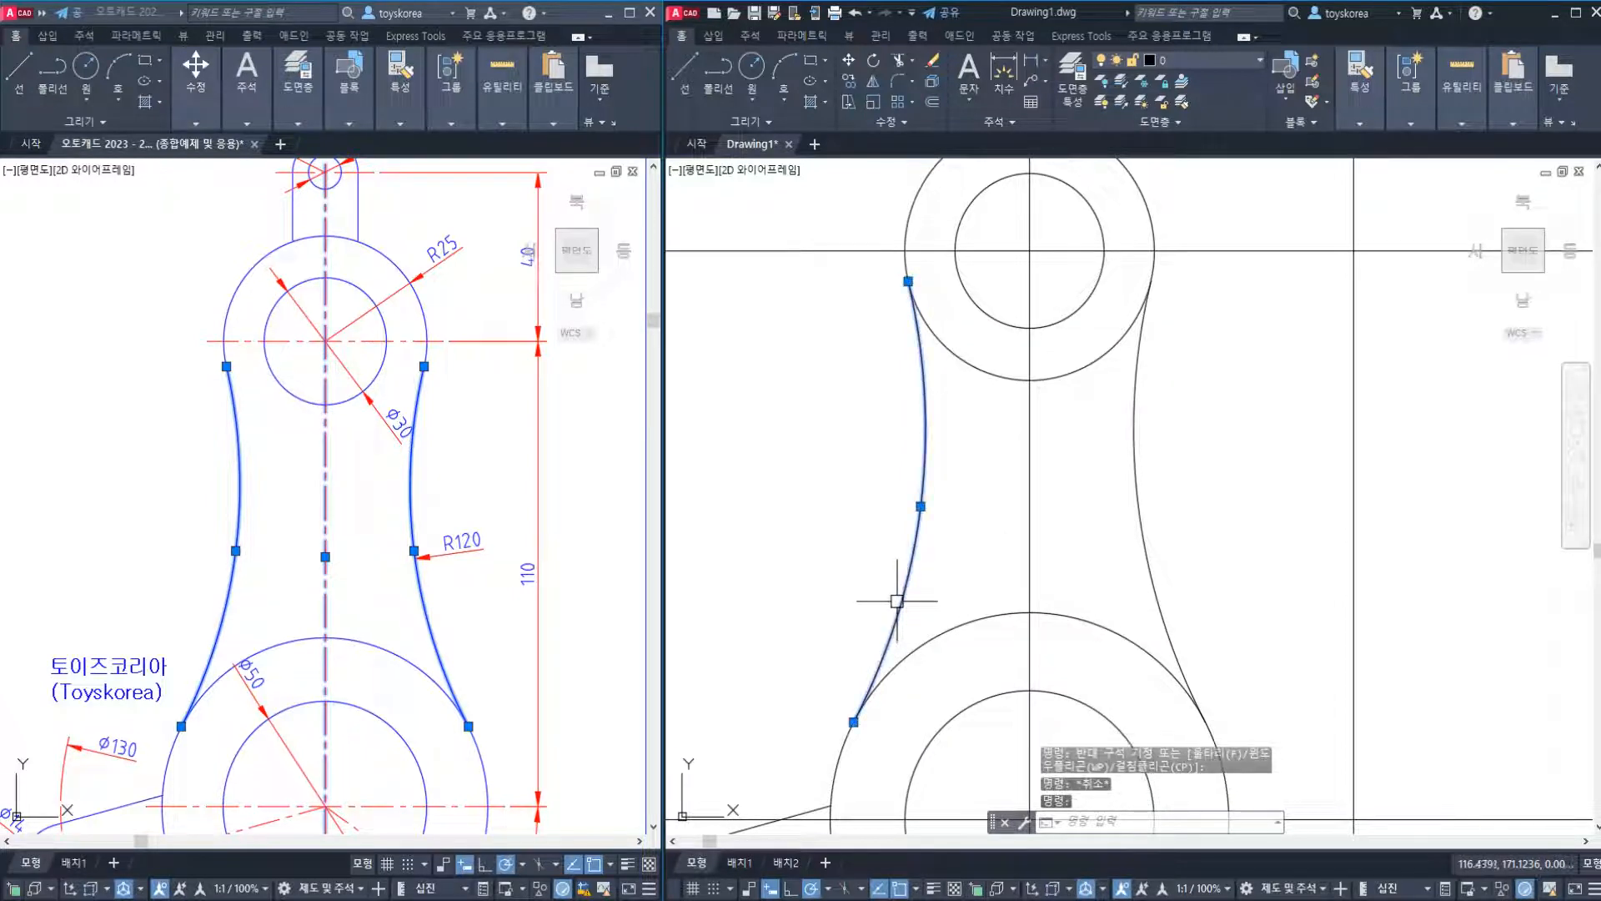
text(e)
key(Return)
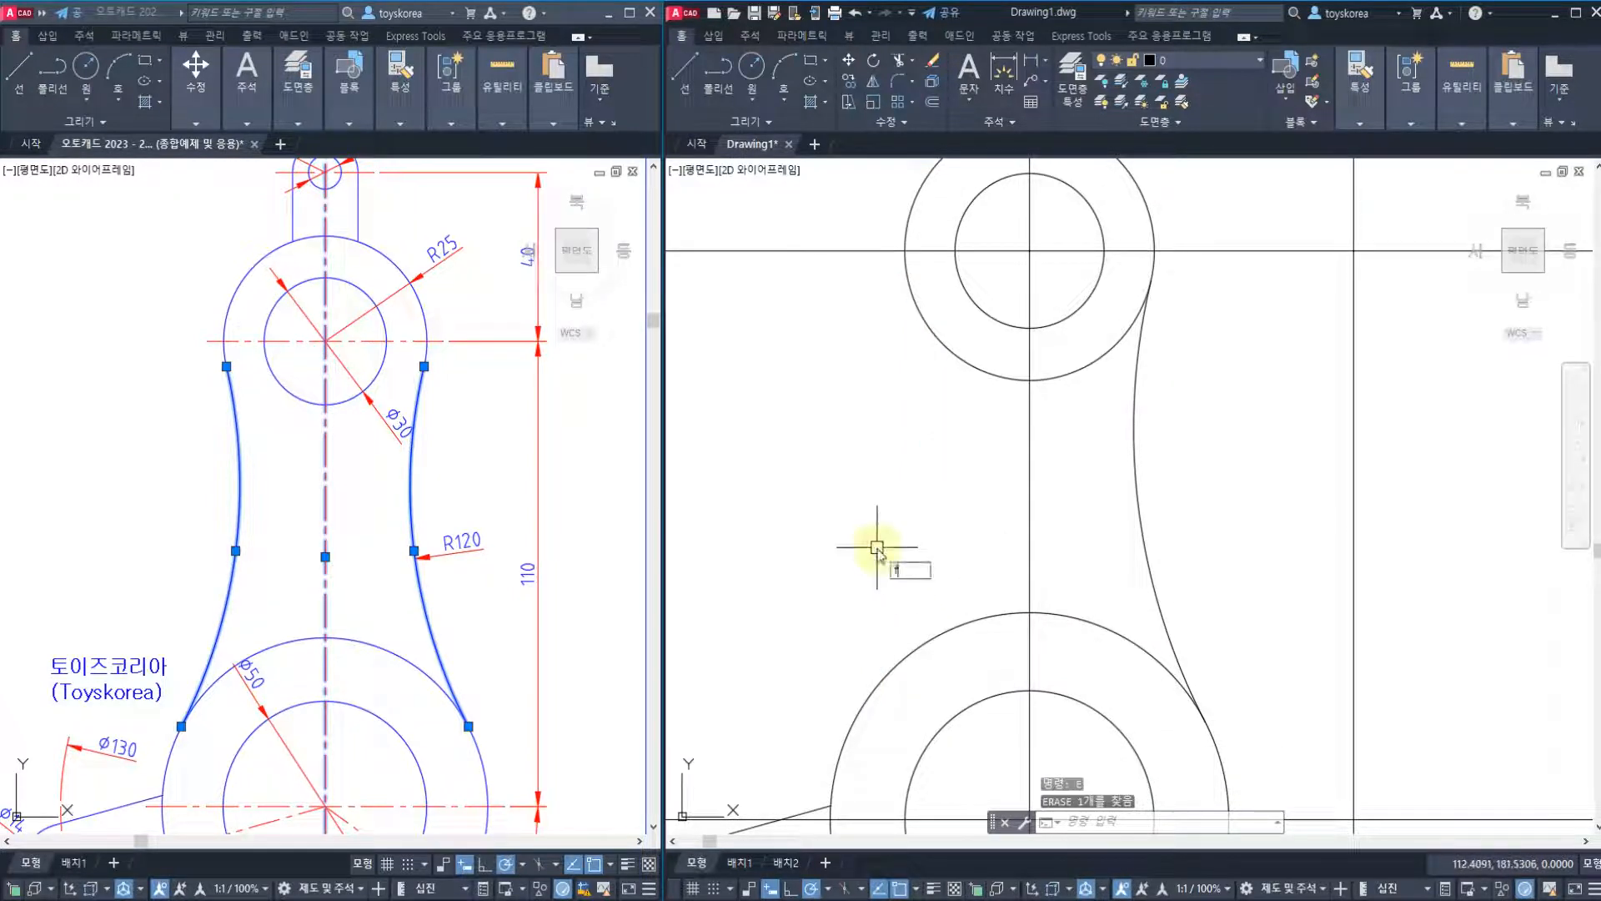
text(f)
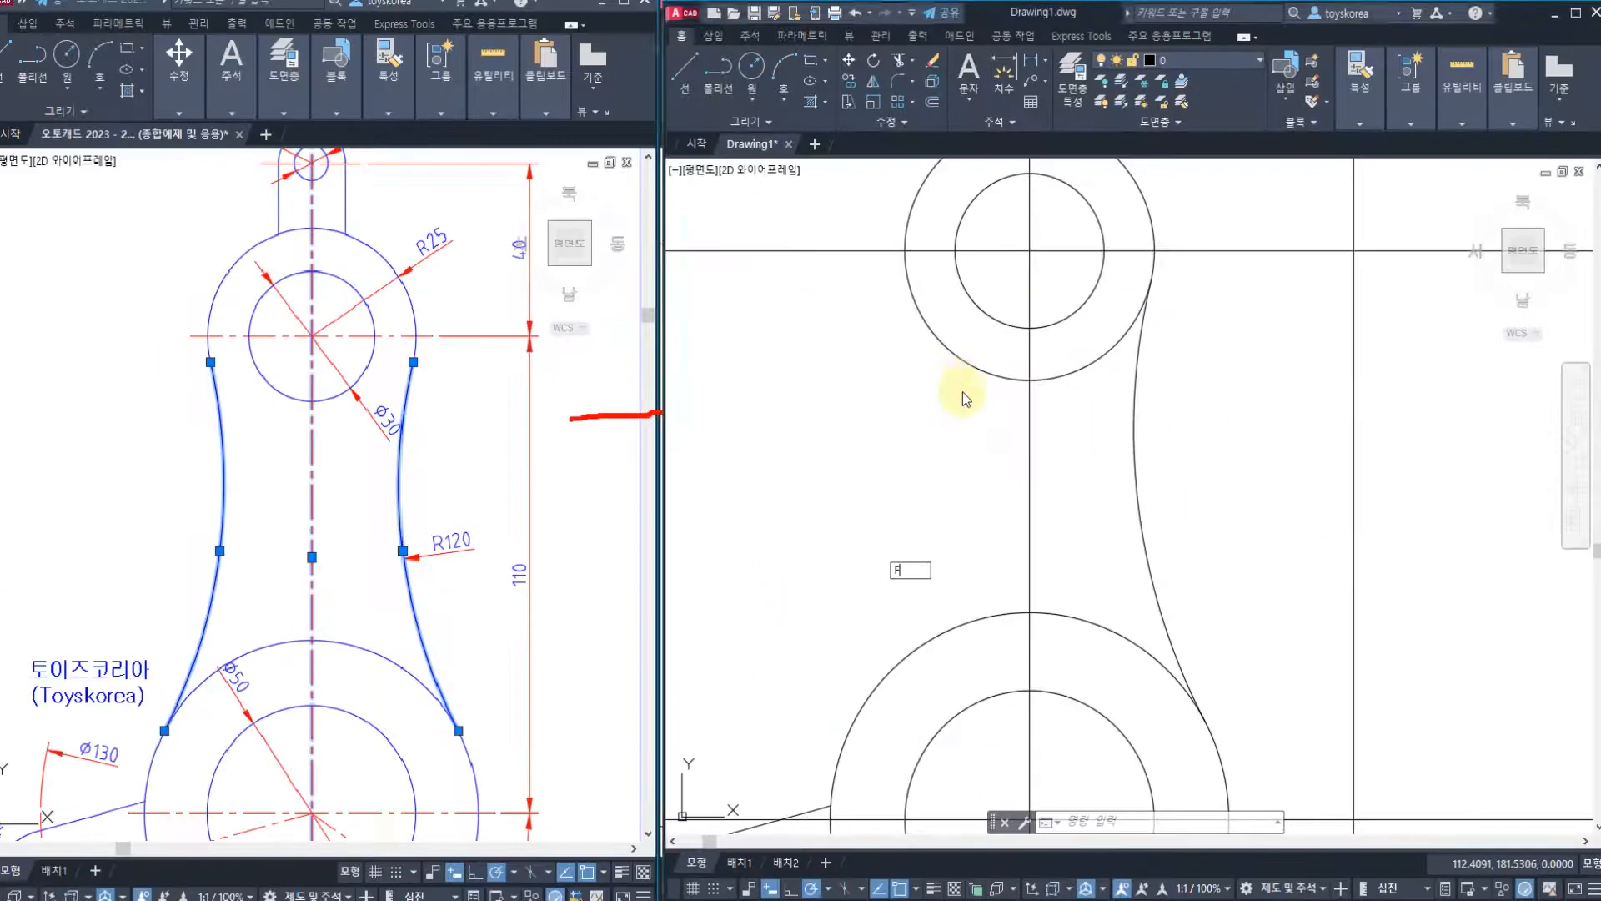
key(Escape)
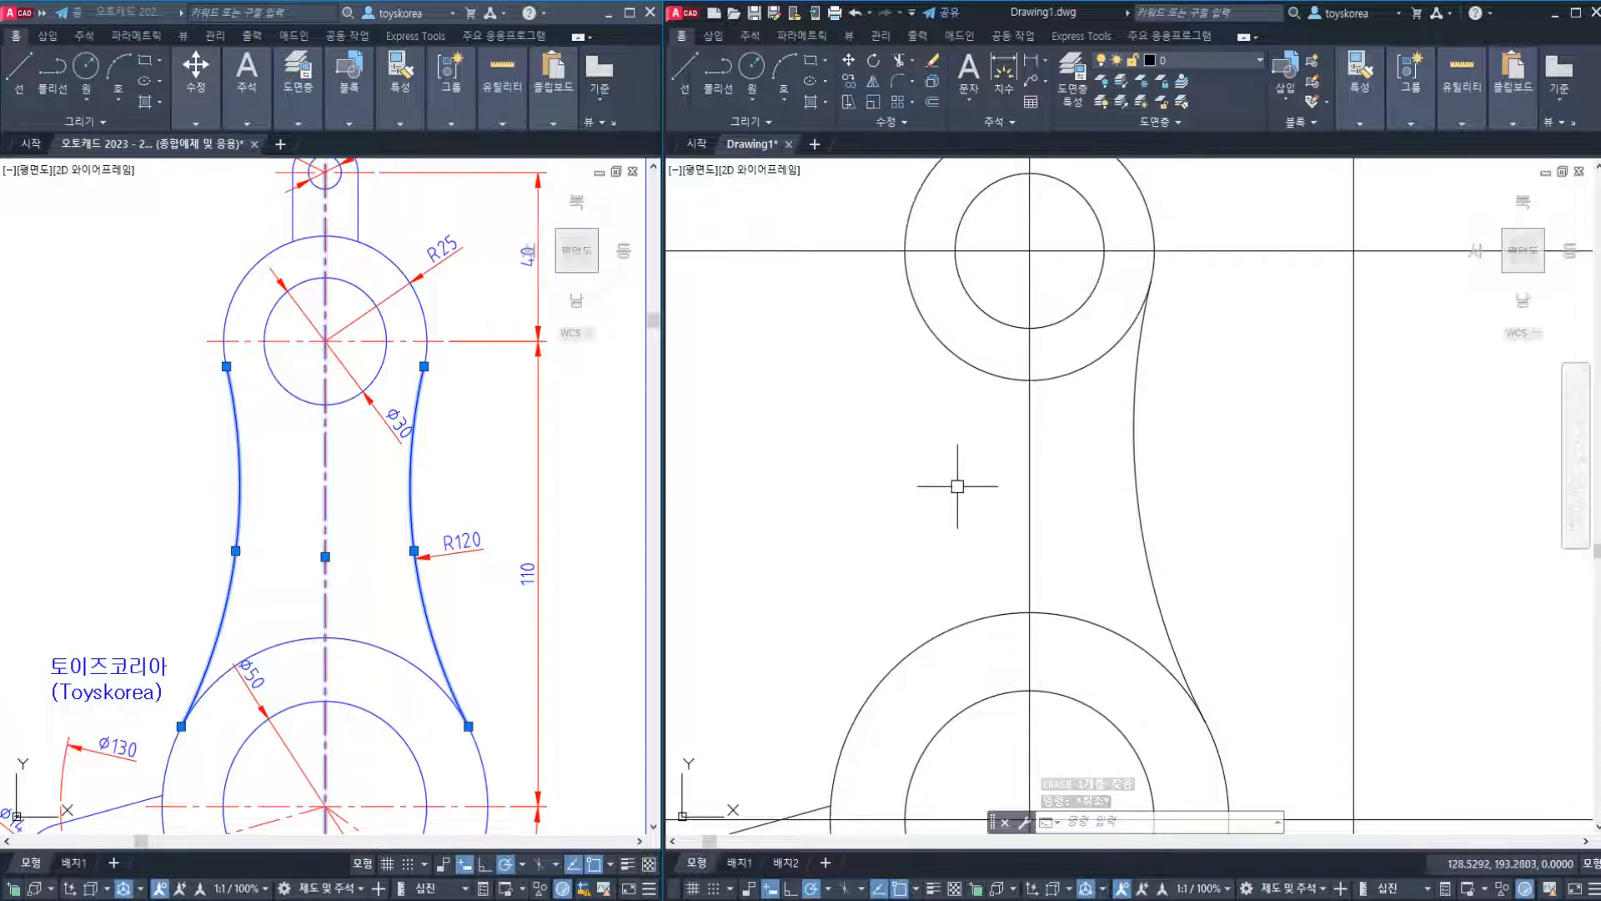
key(Escape)
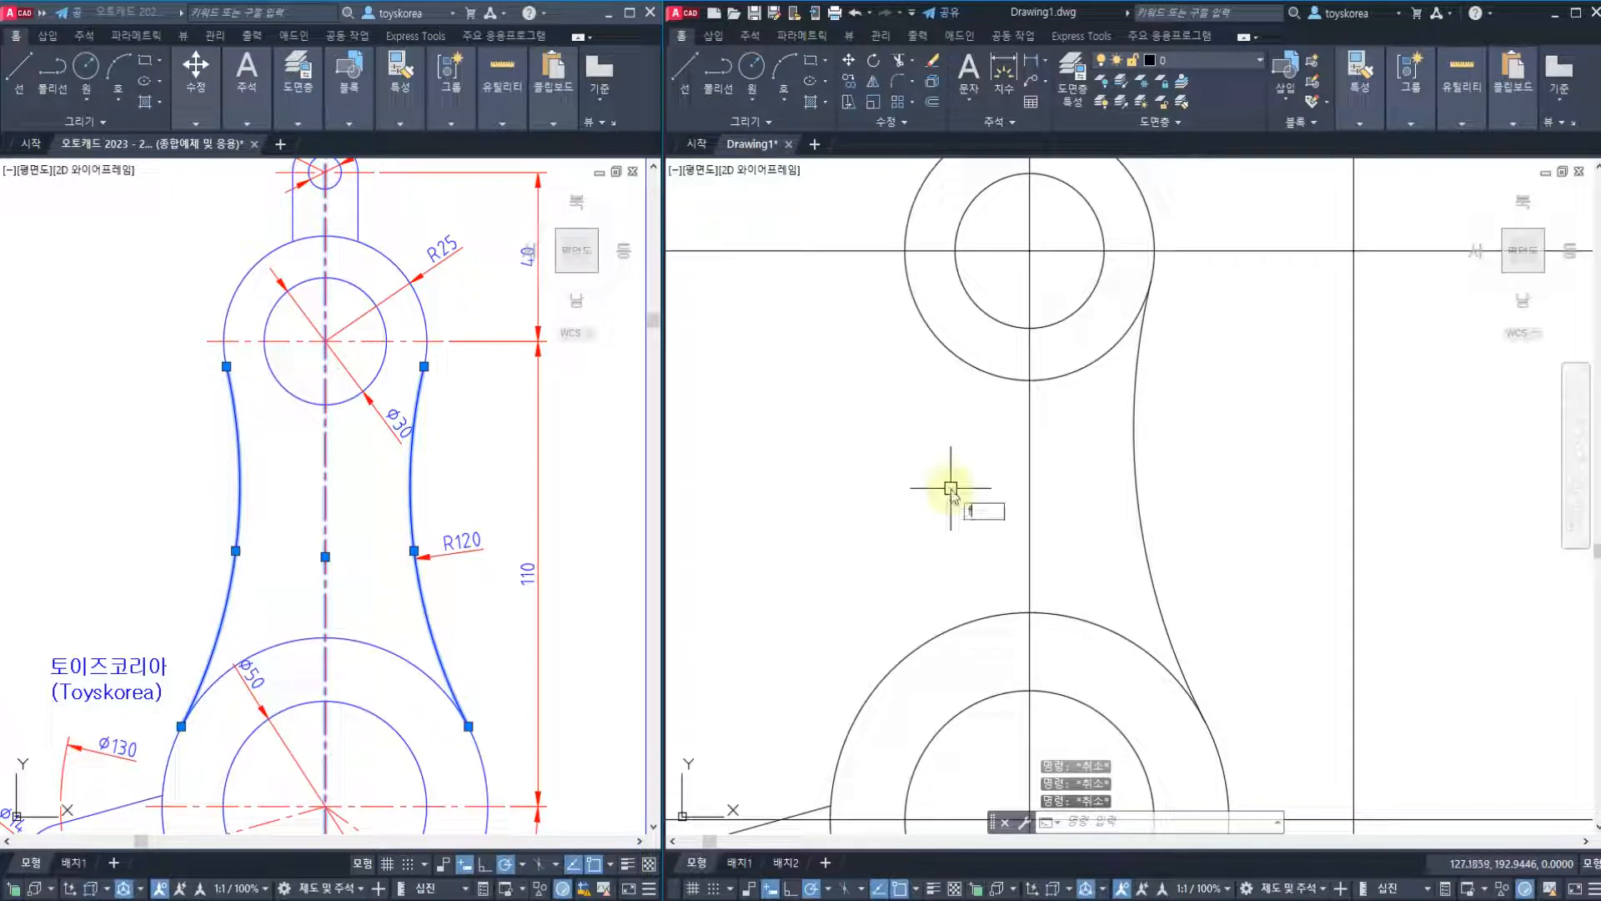
Fillet the left sides of the upper R25 circle and the outer lower circle with a radius of 120 to form the left flank.
text(f)
key(Return)
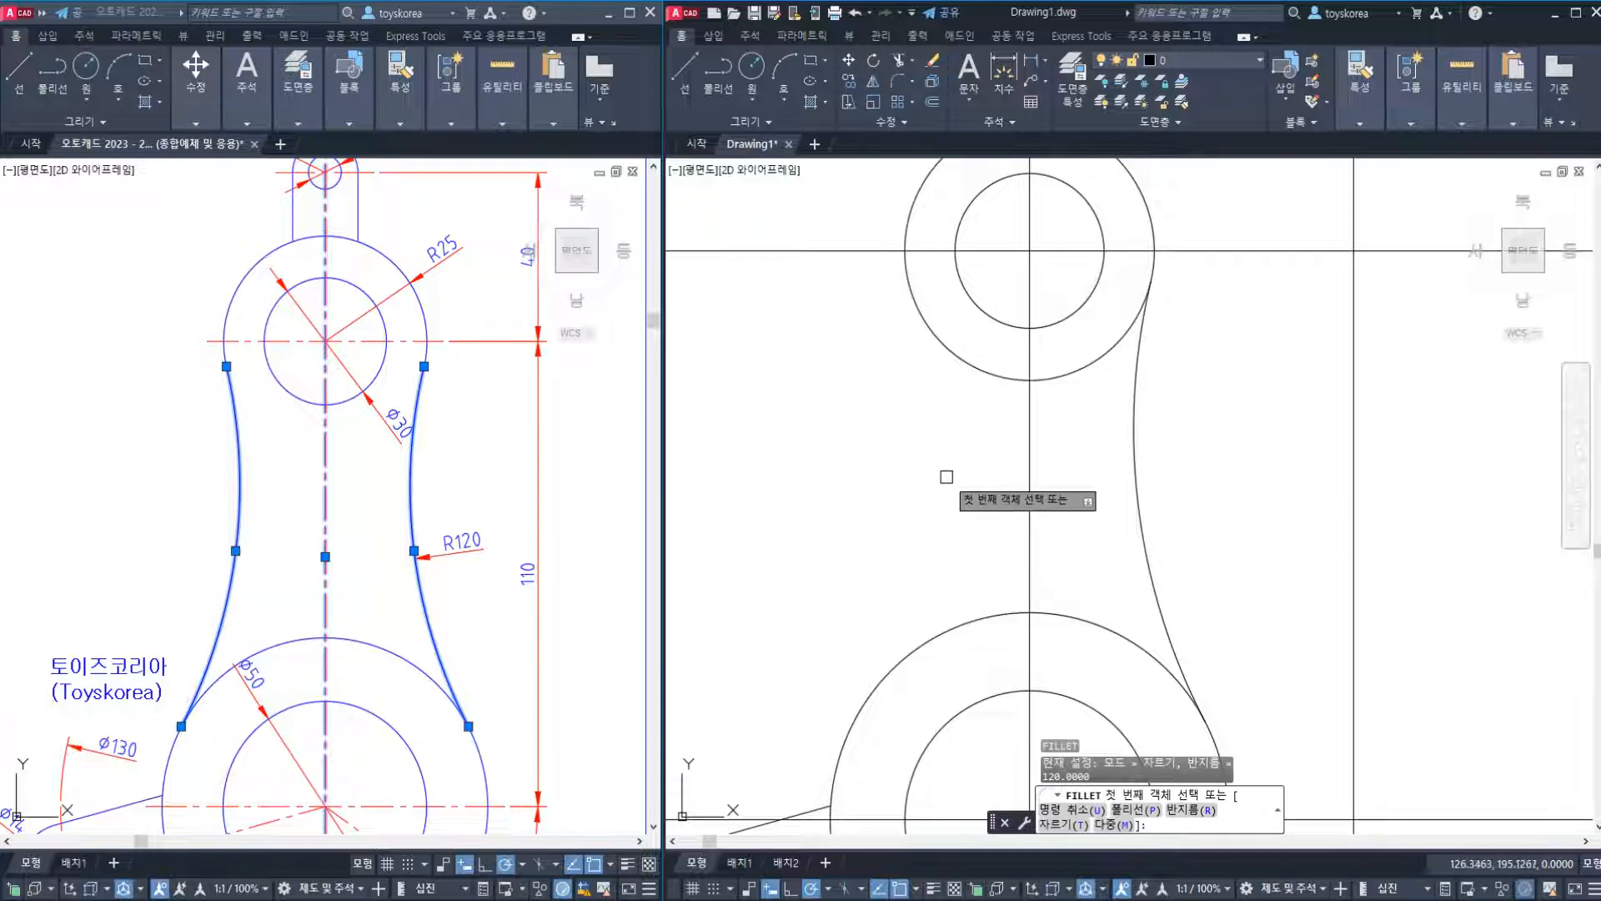
text(r)
key(Return)
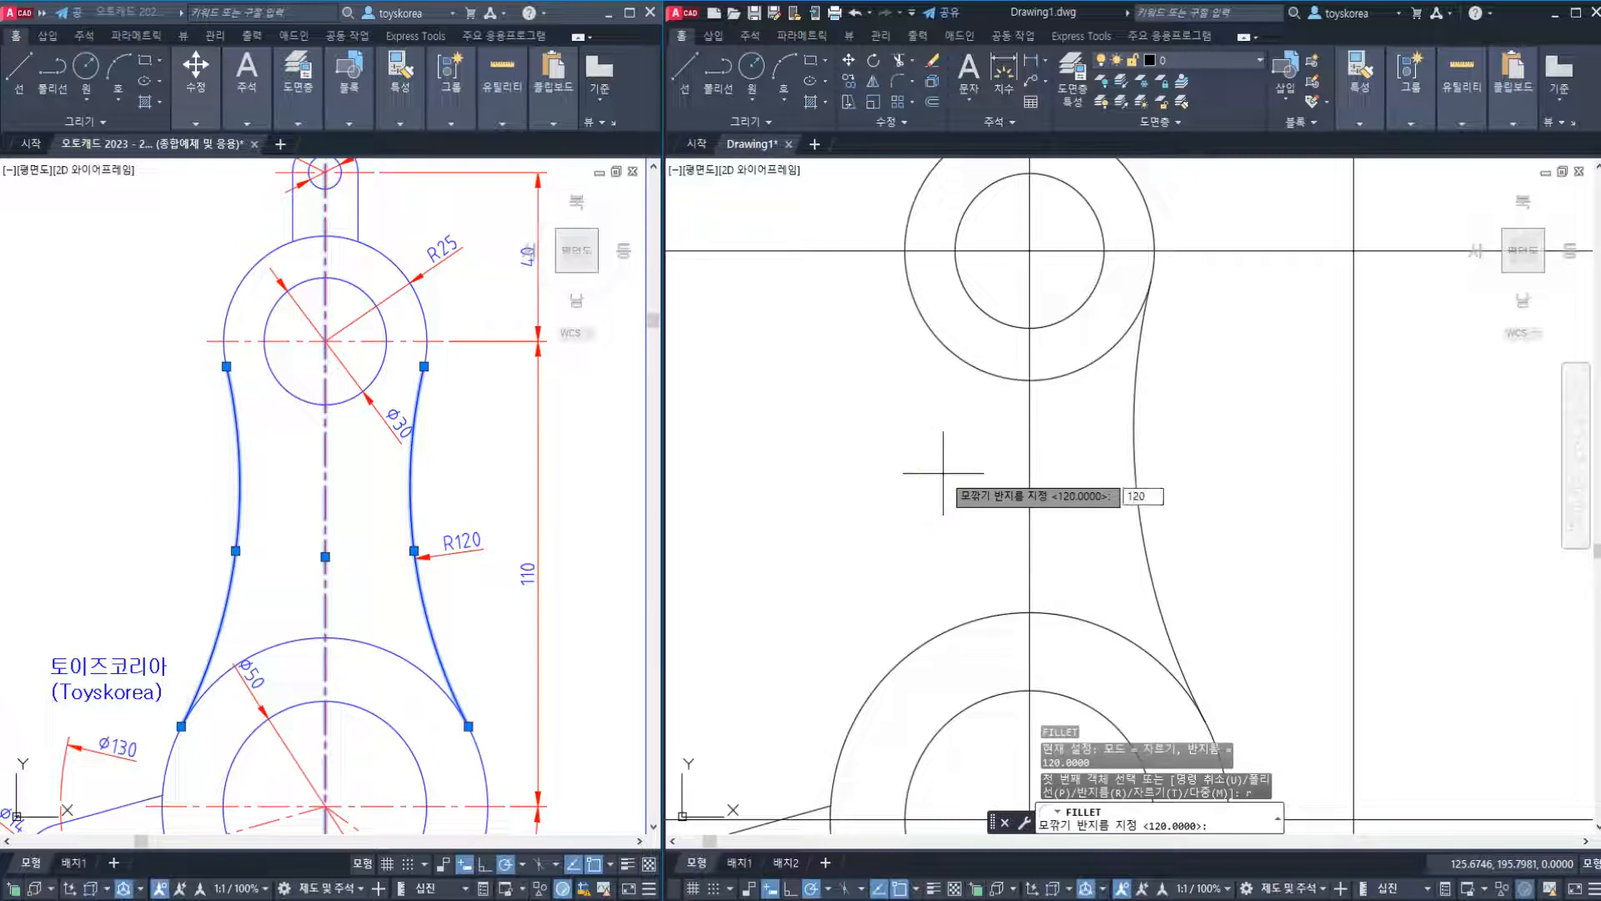
key(Return)
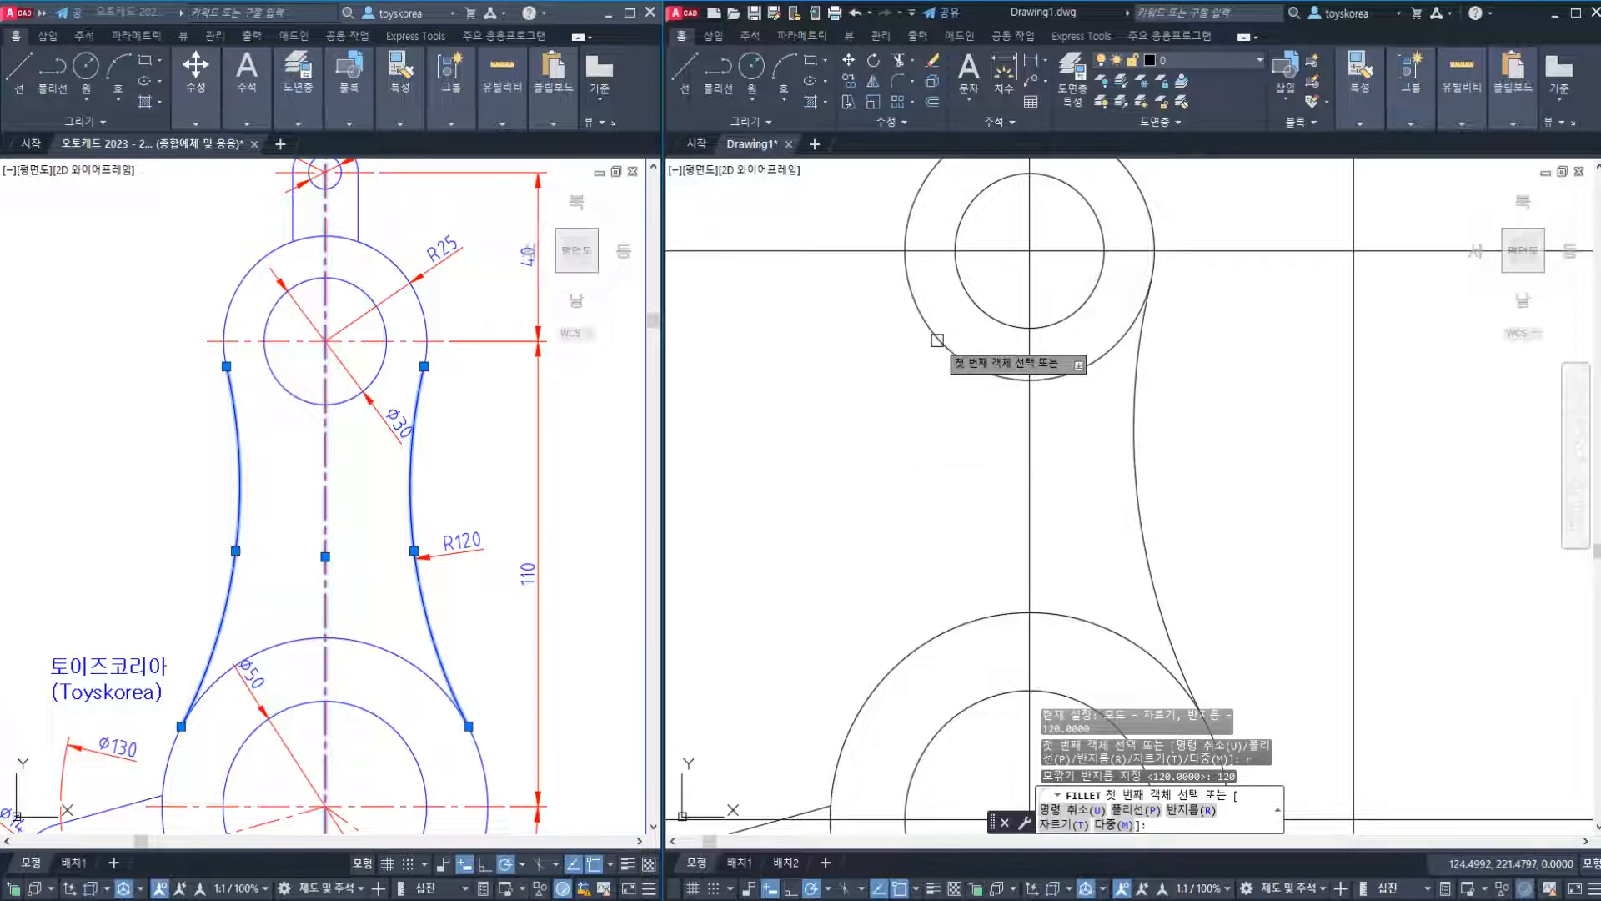
click(937, 340)
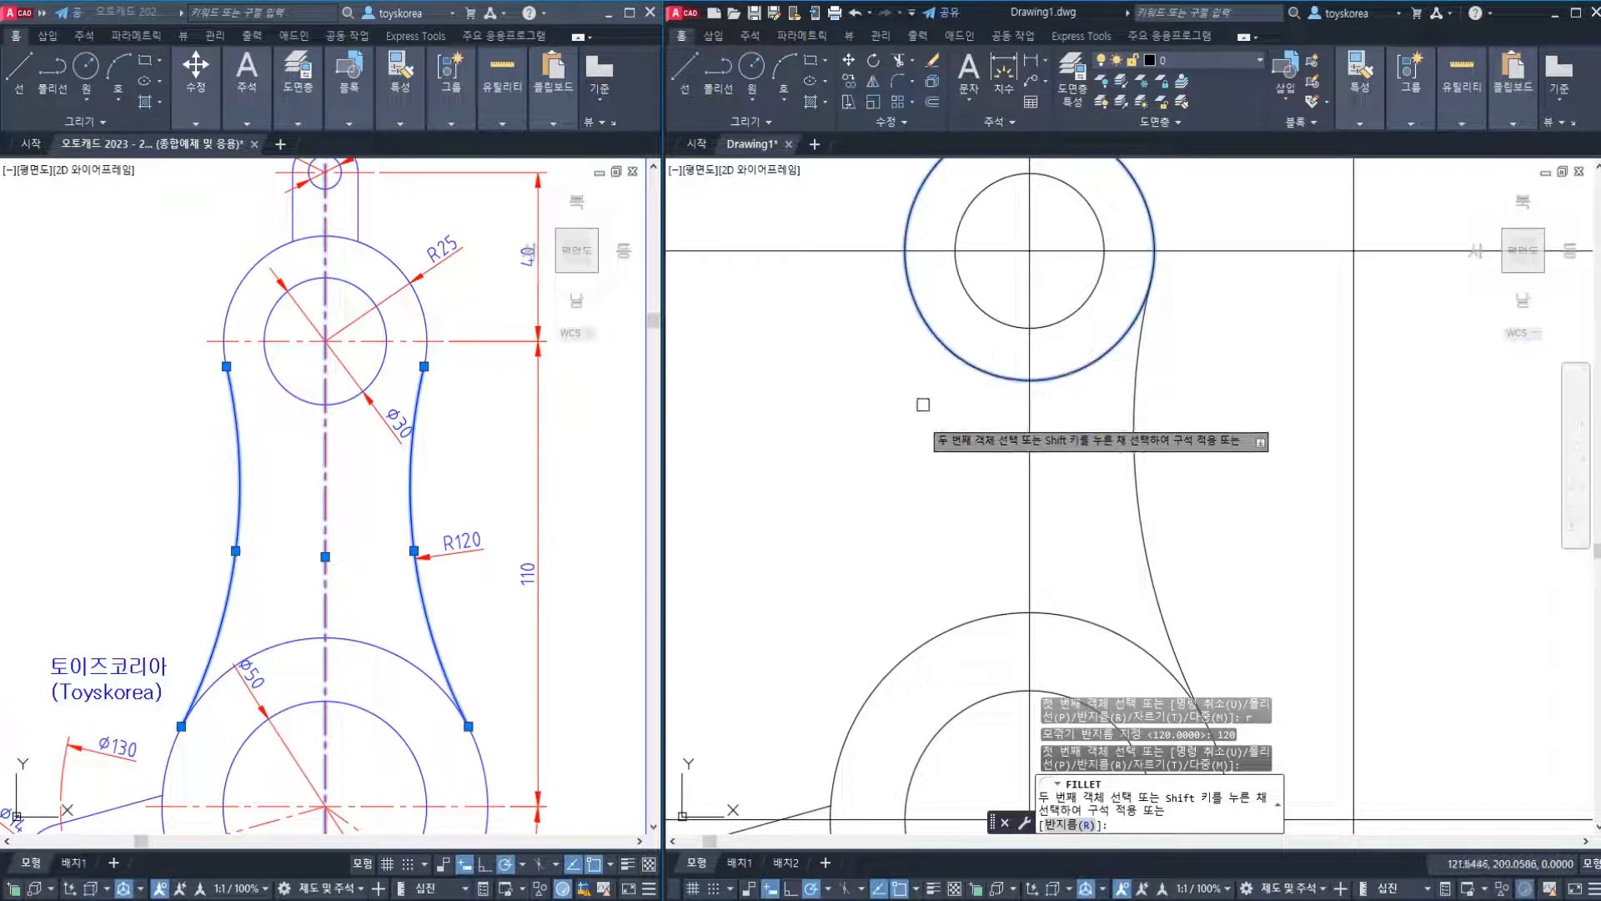
click(910, 647)
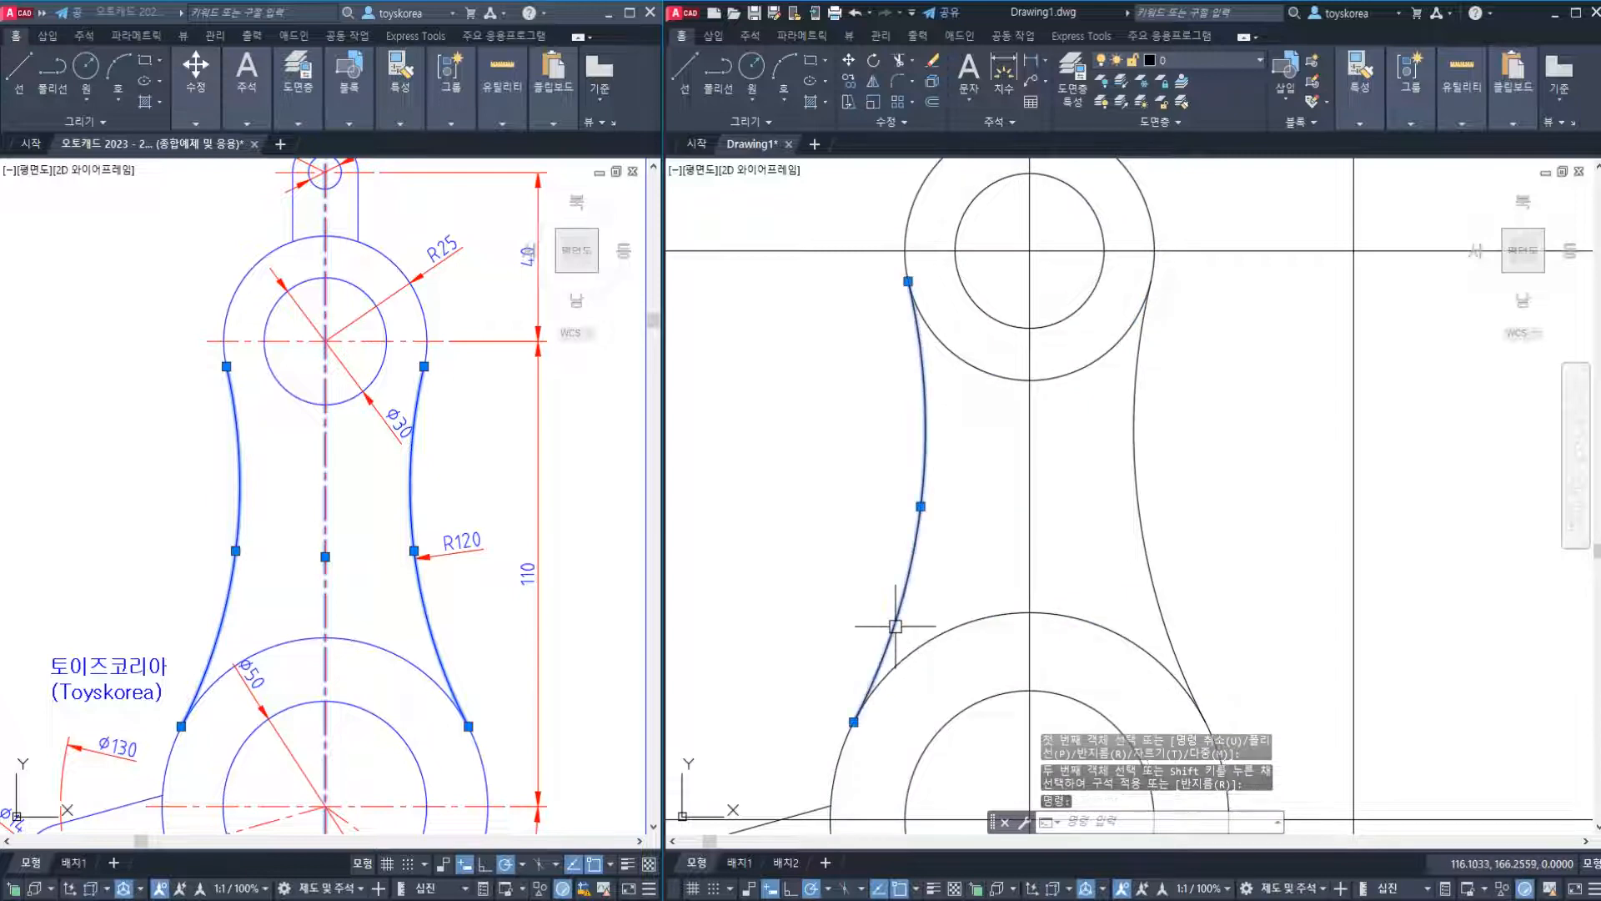
key(Escape)
Examine the tangent point where the left flank arc meets the upper R25 circle.
click(947, 349)
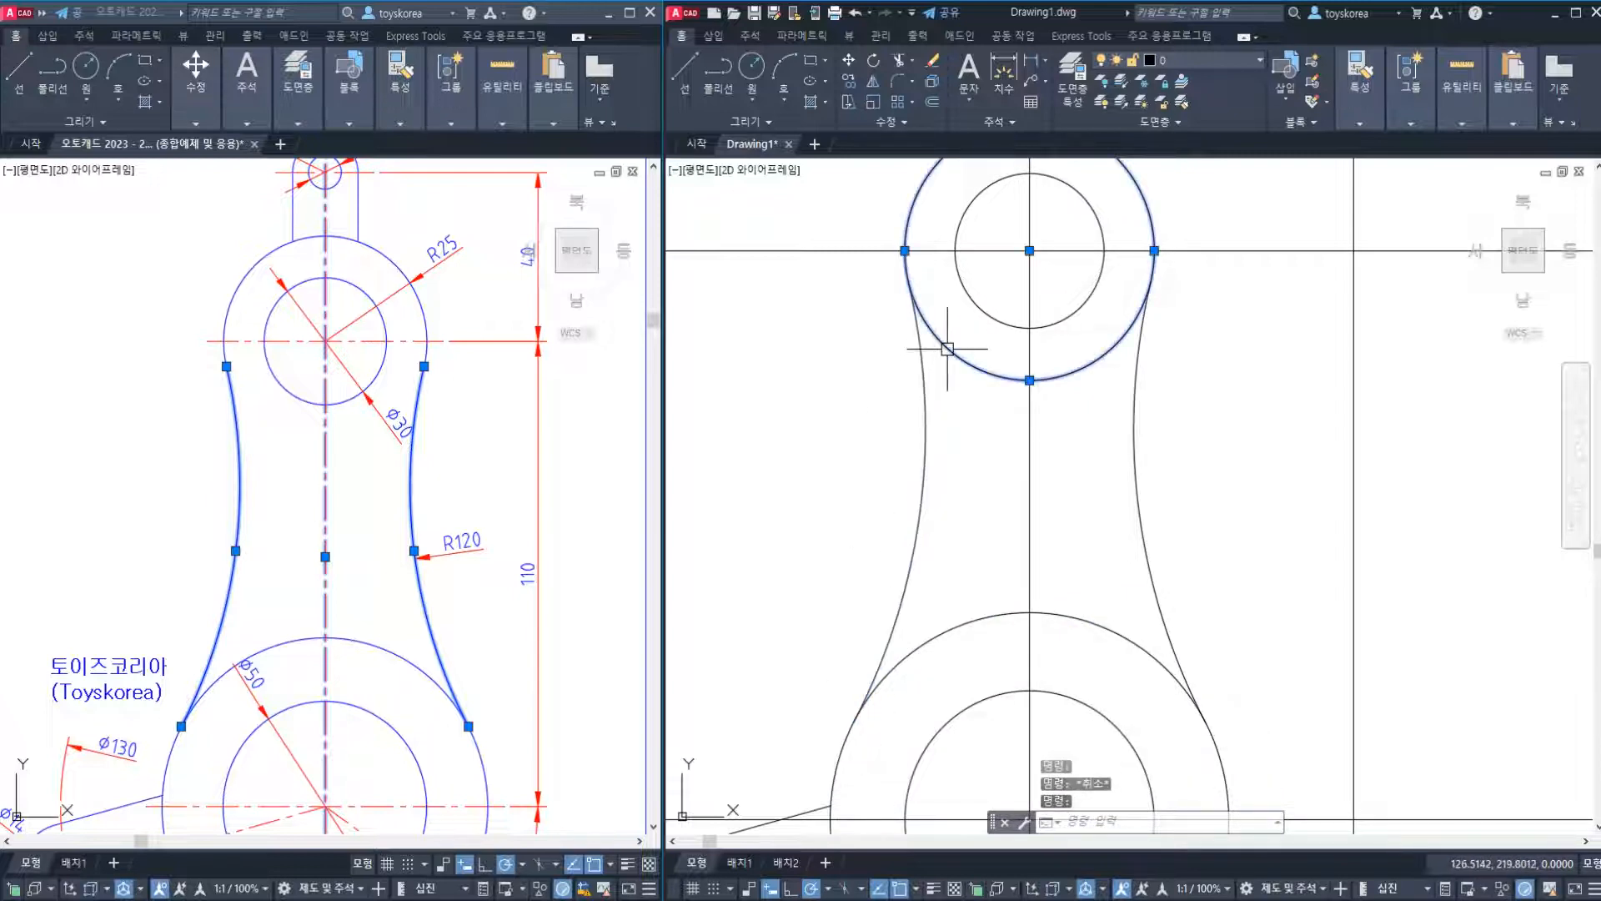
click(917, 360)
scroll(901, 254, up, 2)
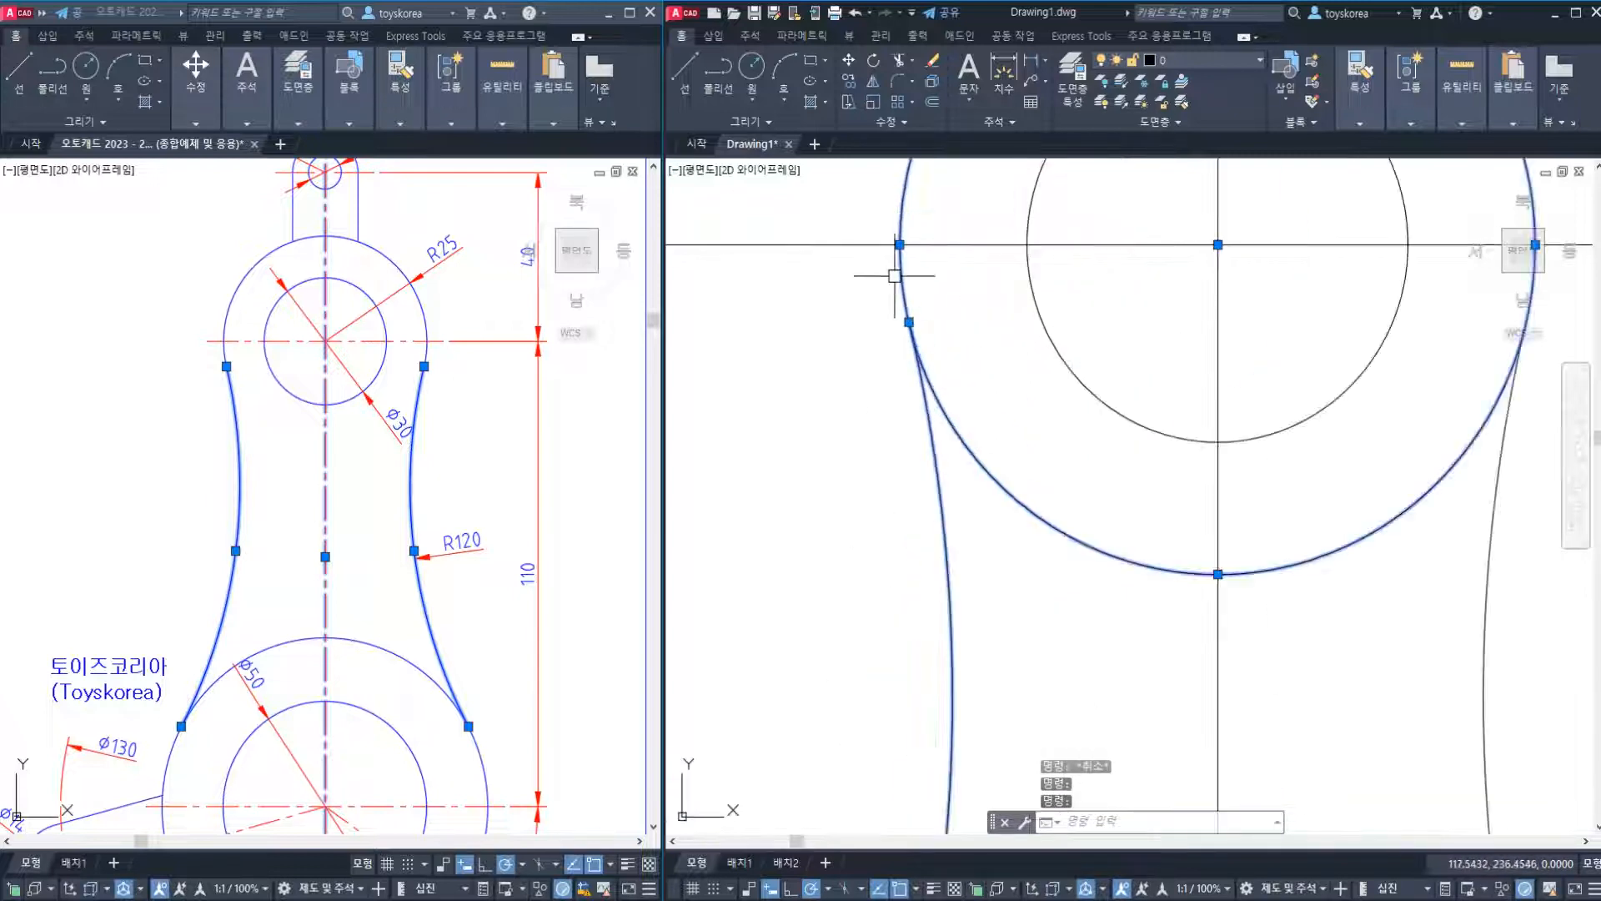
click(908, 321)
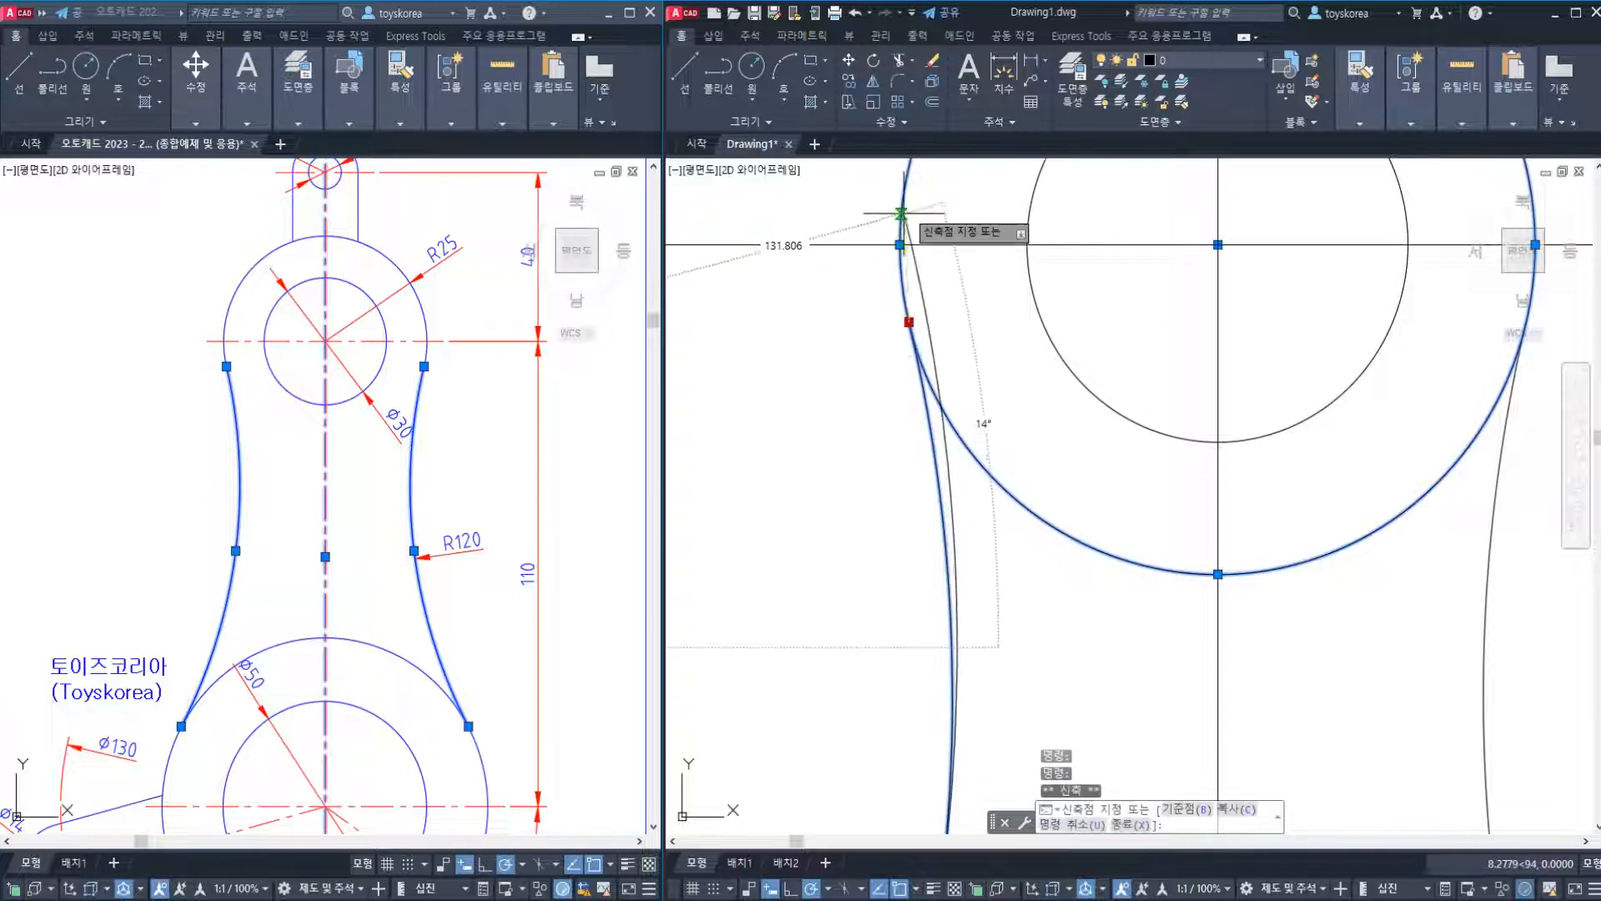
key(Escape)
key(Escape)
scroll(906, 342, down, 4)
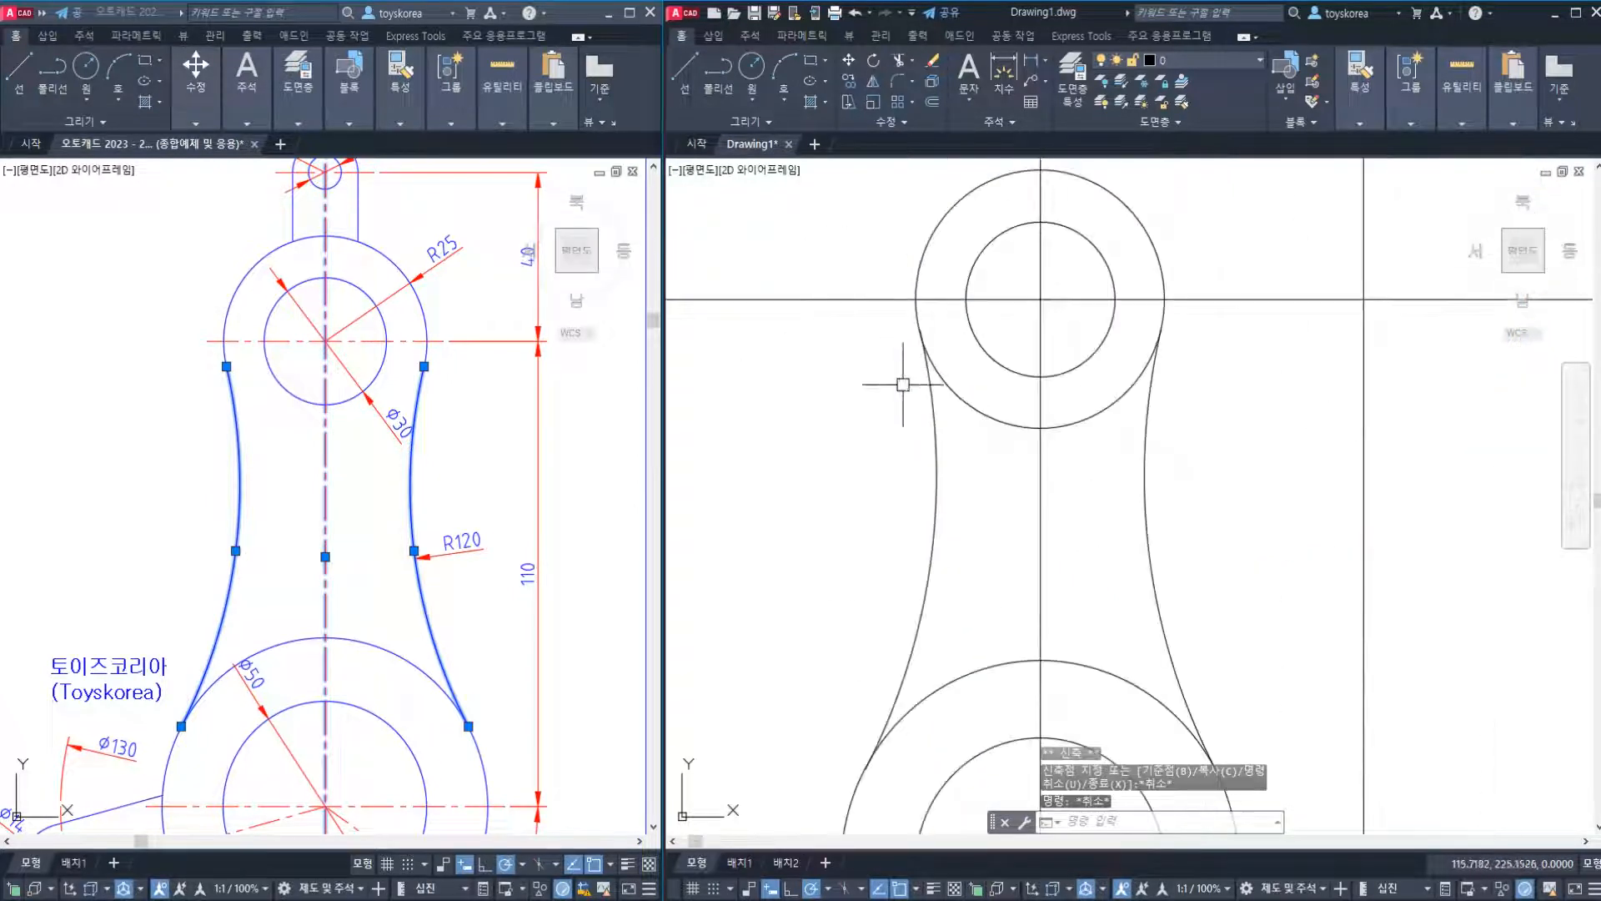
click(958, 493)
key(Escape)
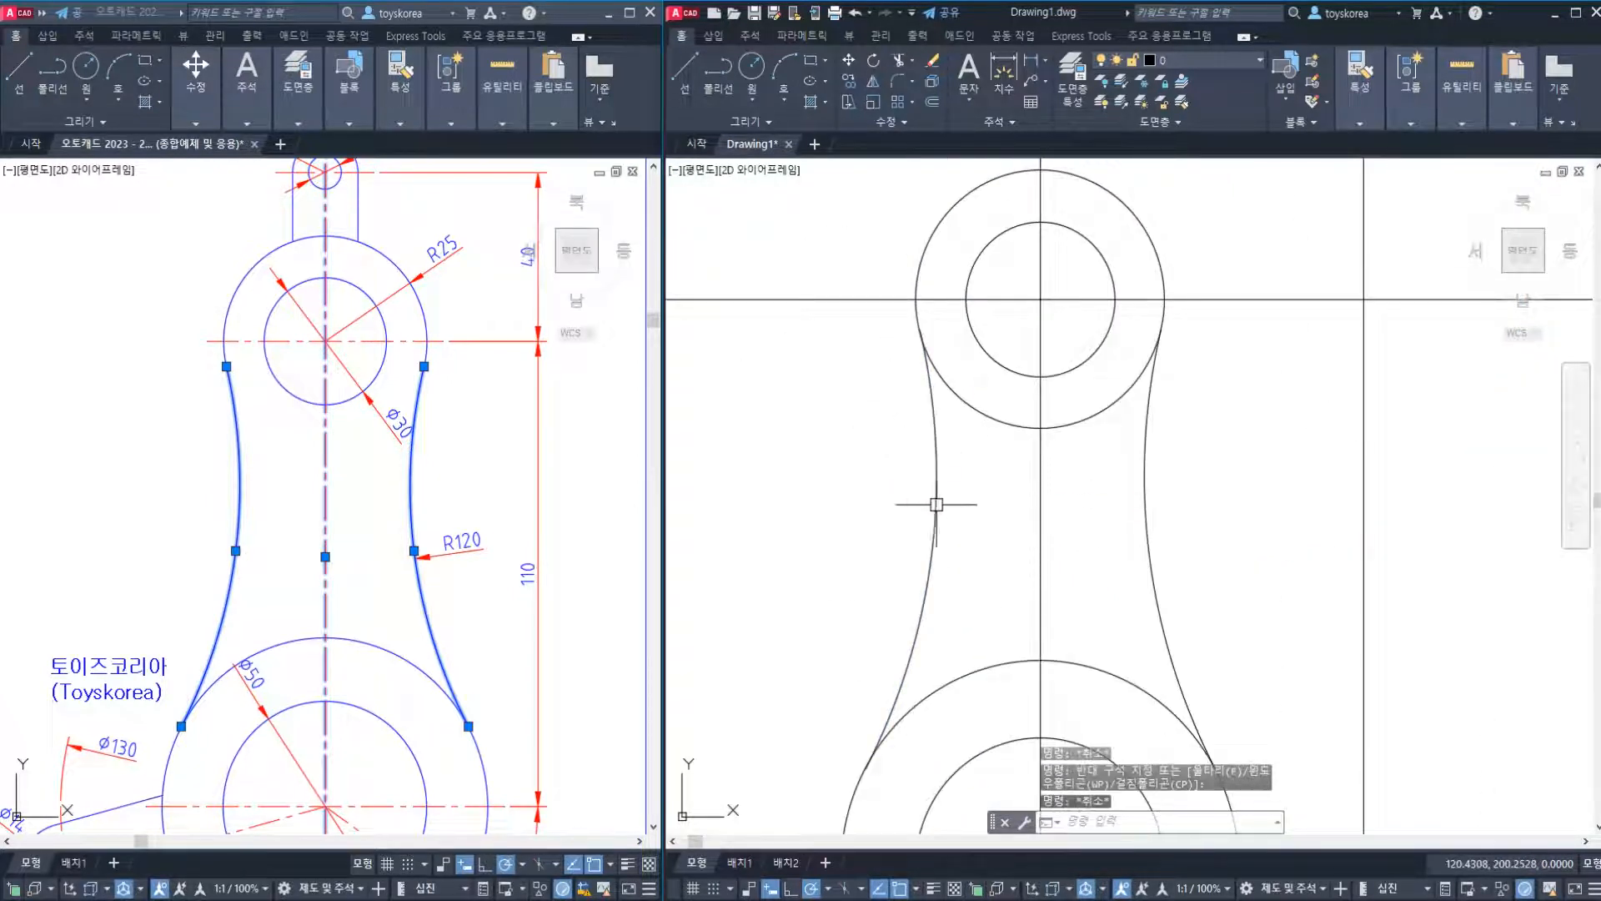
click(1173, 541)
click(1072, 489)
key(Escape)
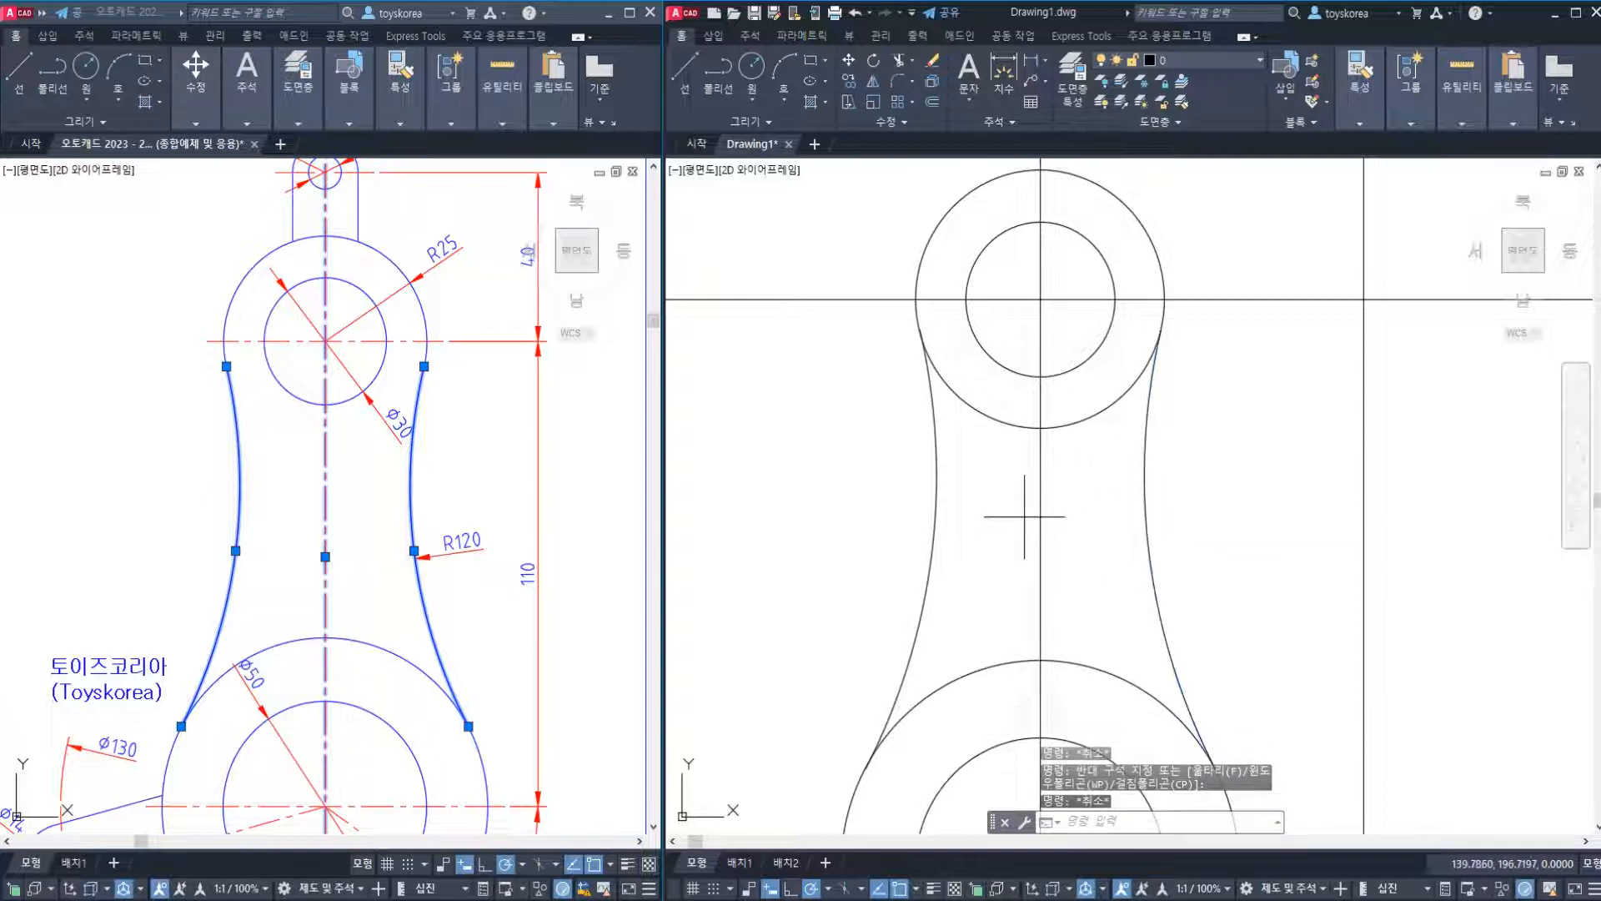
click(1037, 530)
click(865, 484)
key(Escape)
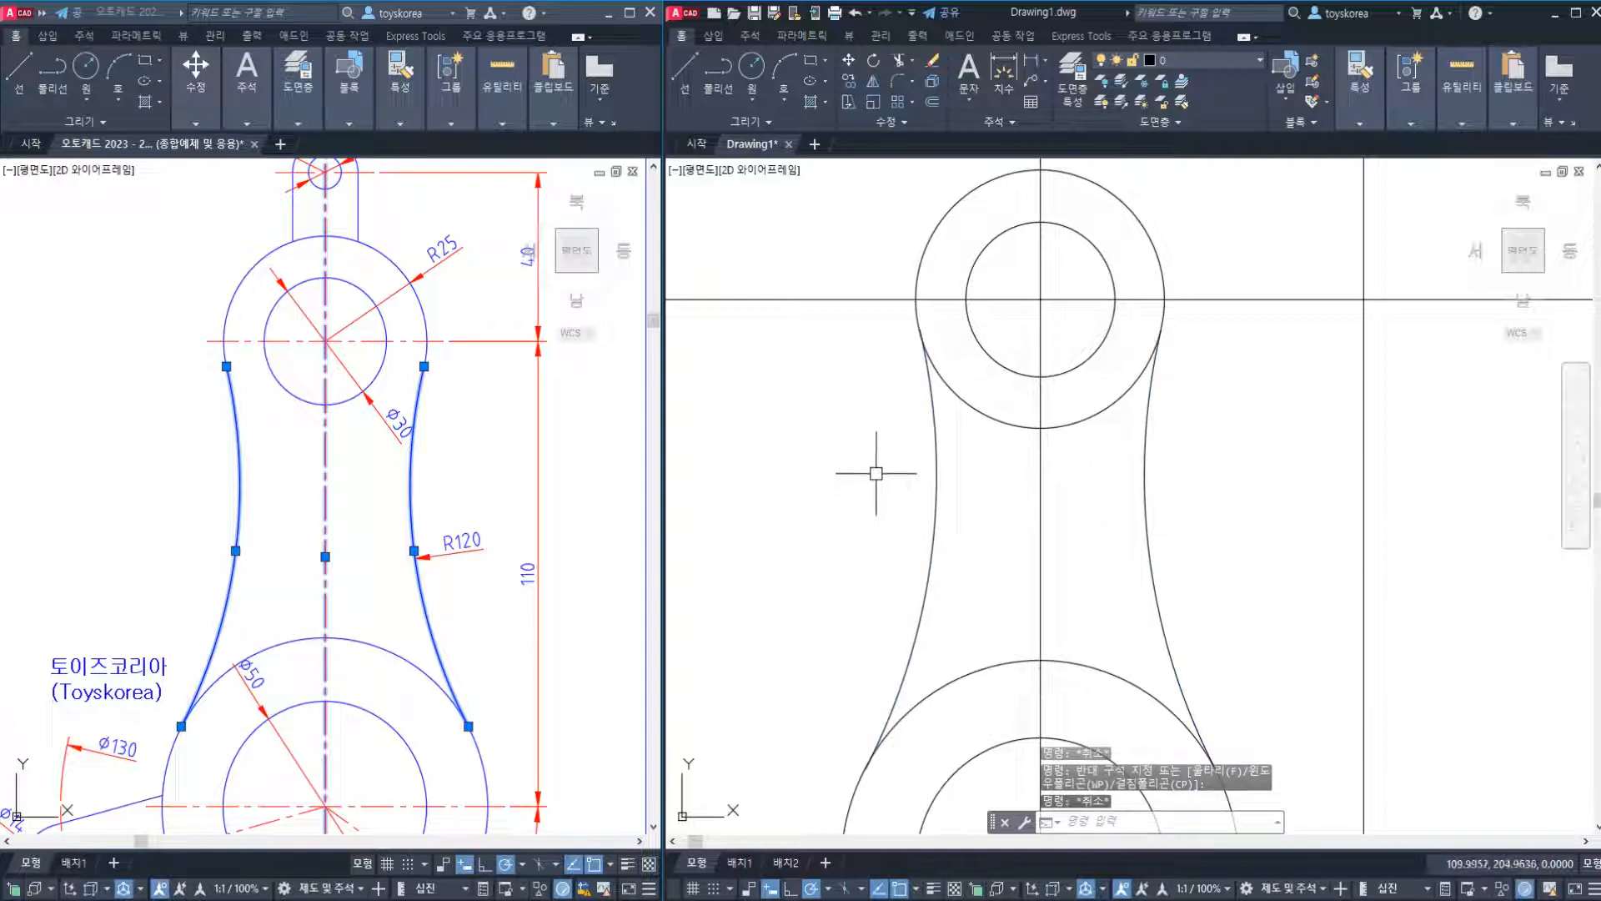
key(Escape)
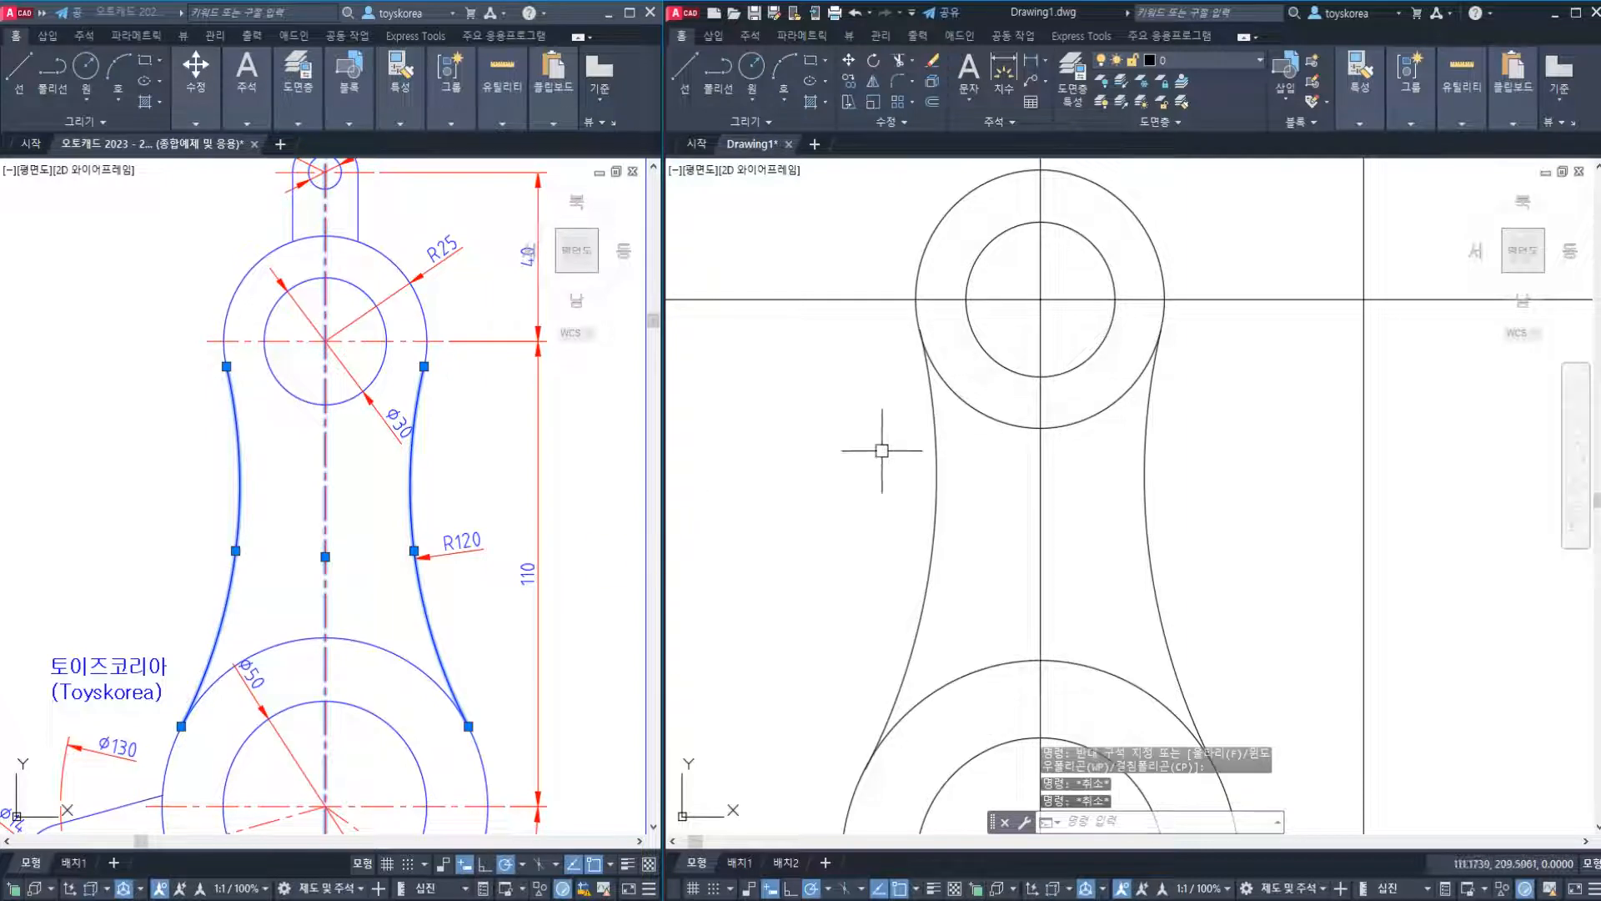
Trim away the lower part of the upper R25 circle between the two R120 flank arcs.
scroll(884, 447, down, 2)
key(Escape)
scroll(989, 442, up, 2)
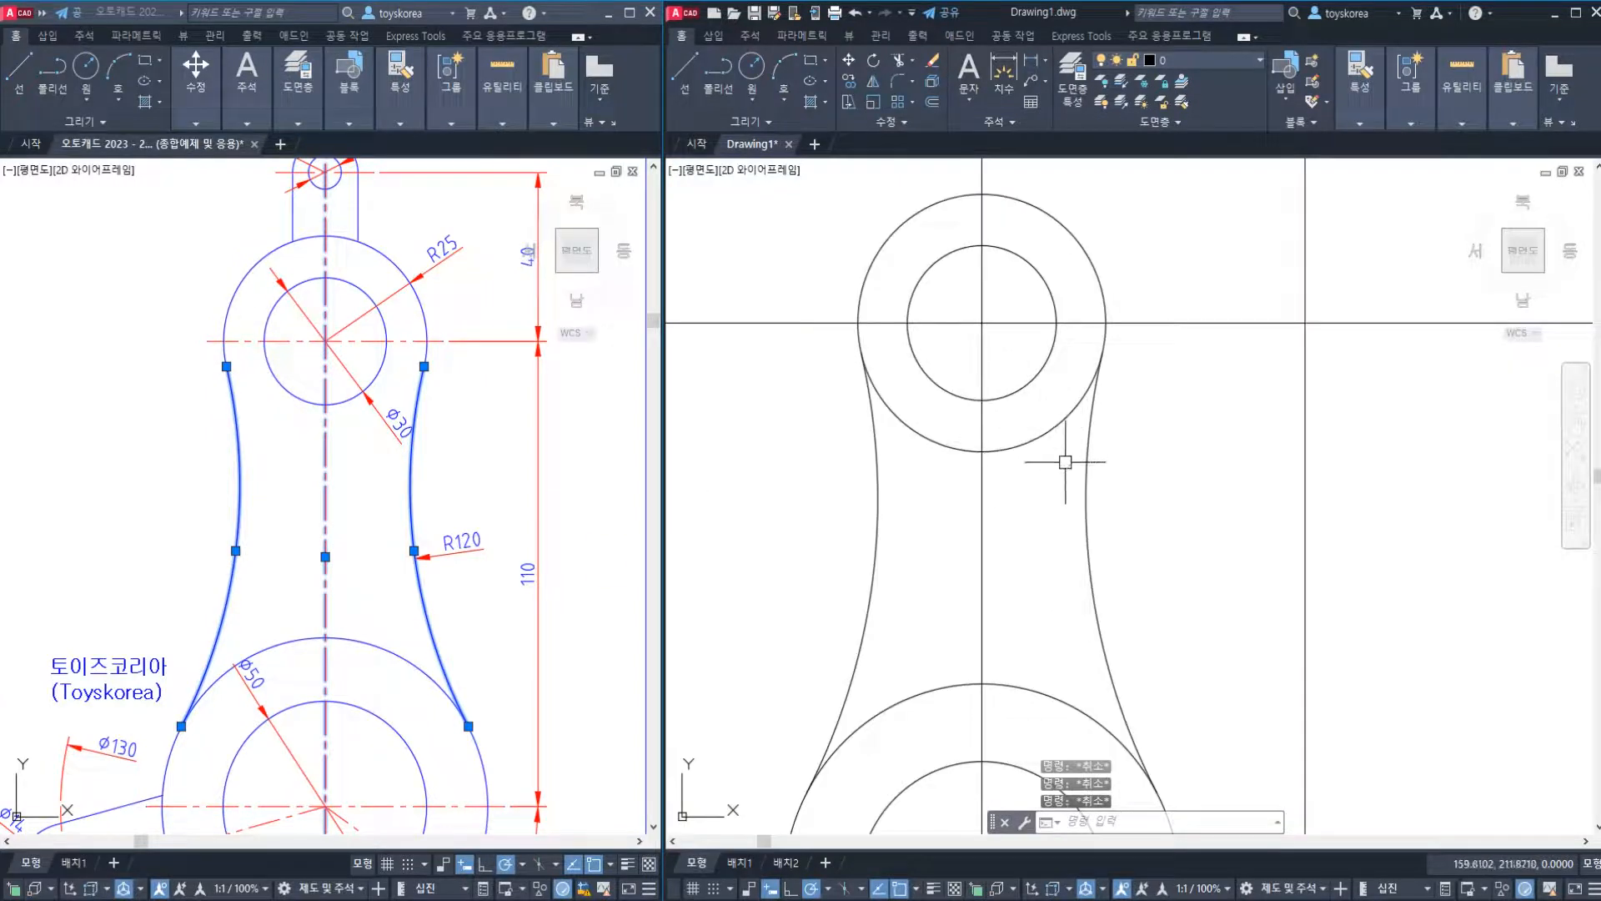
text(tr)
key(Return)
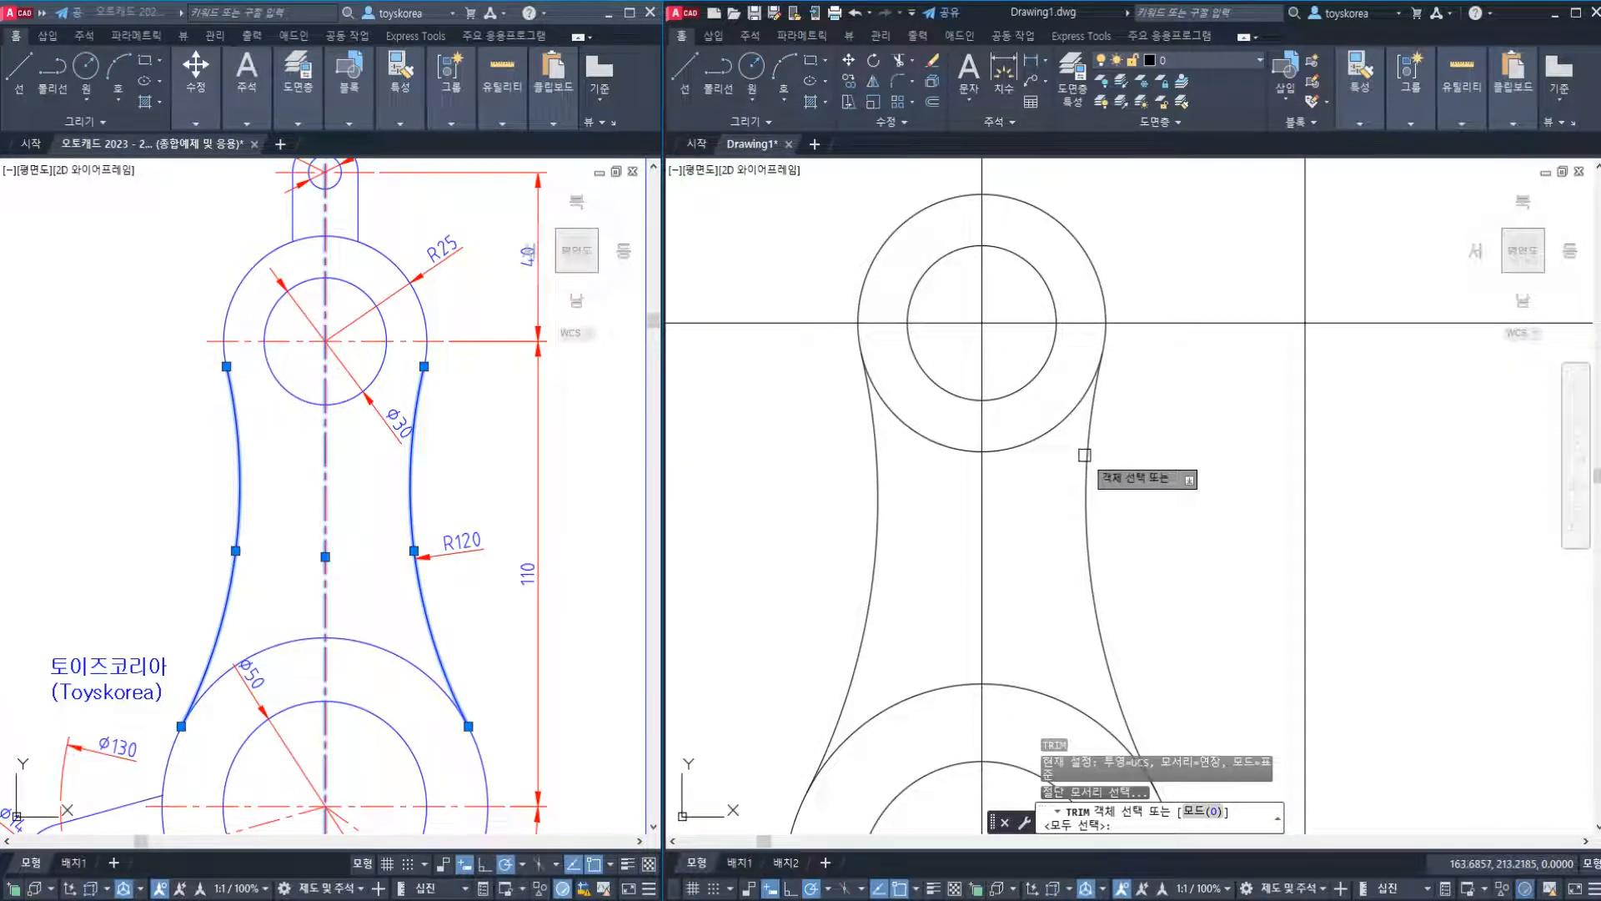
click(1082, 458)
click(879, 461)
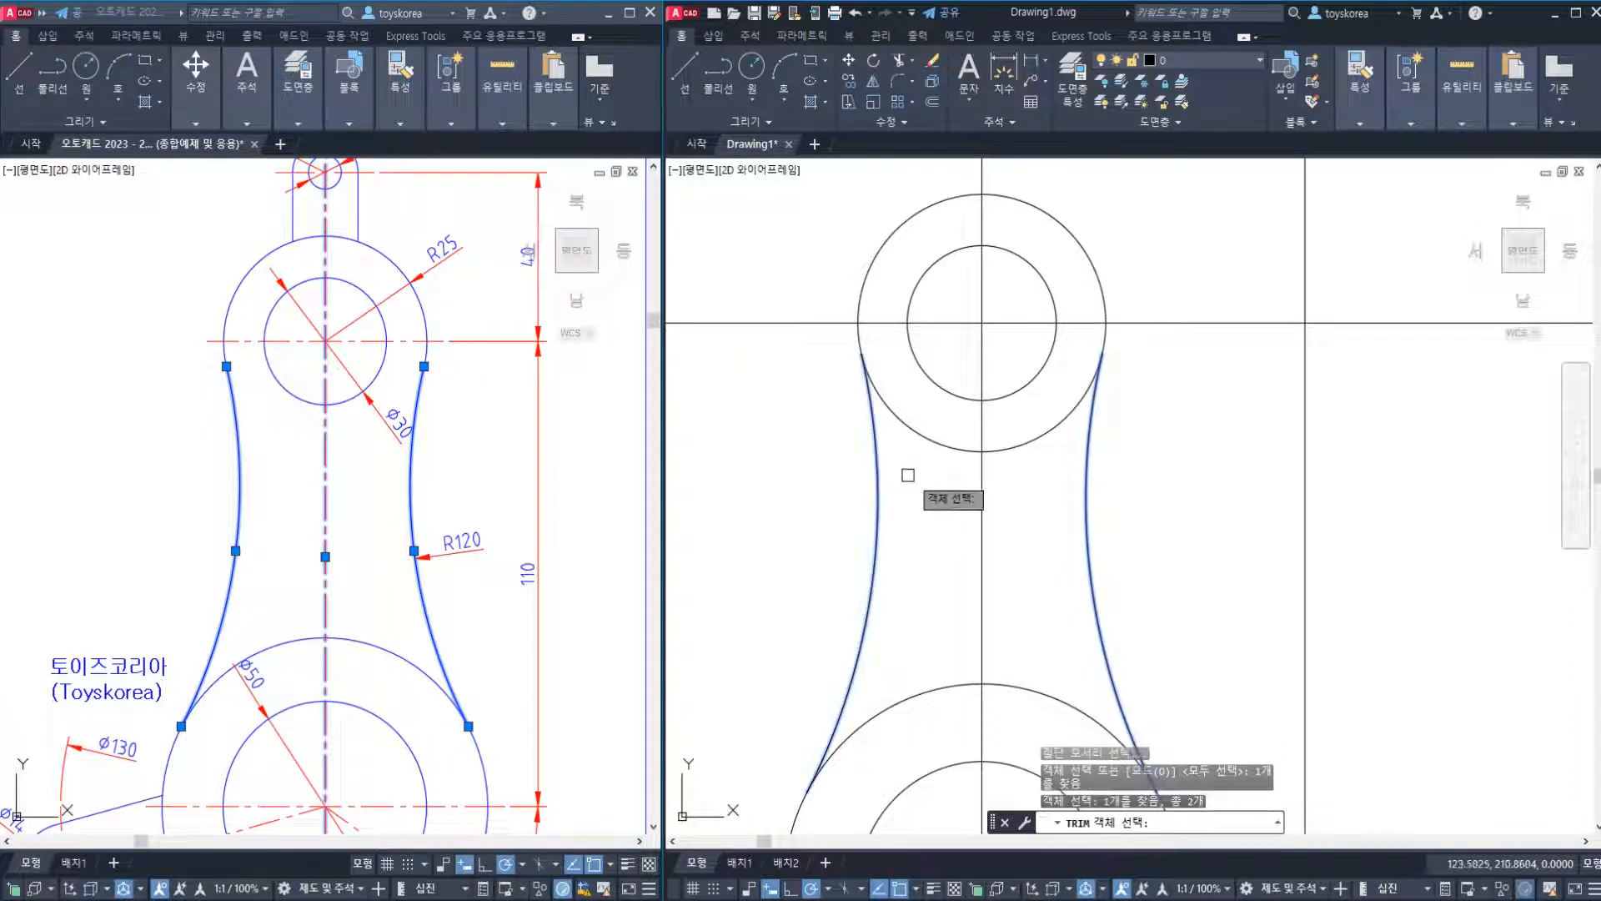
key(Return)
click(954, 449)
key(Escape)
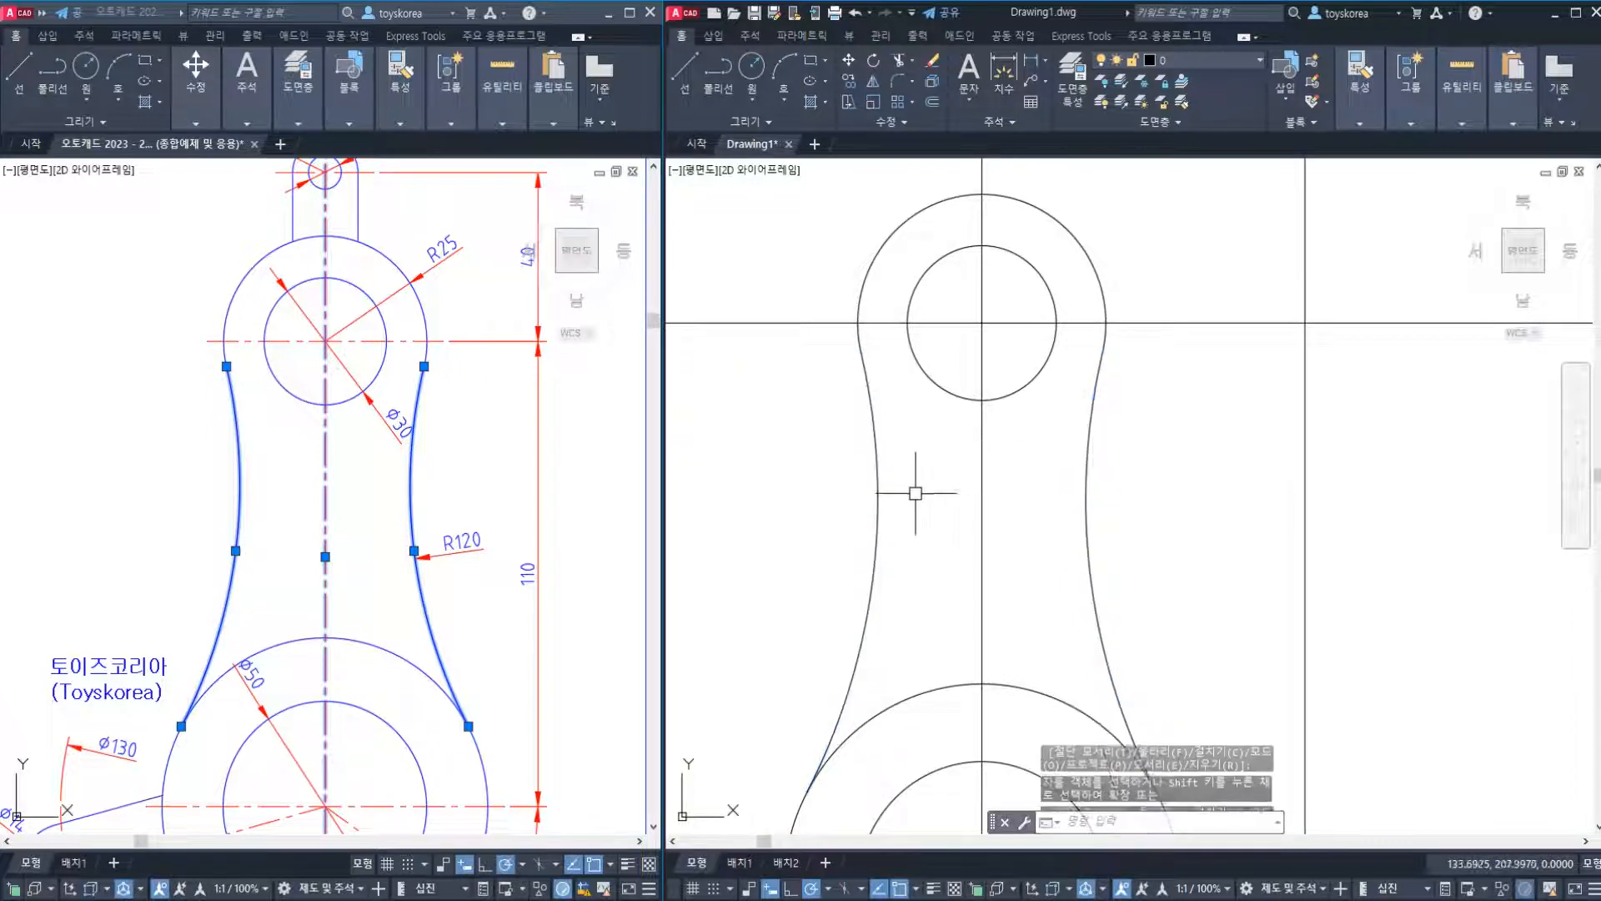
middle_drag(899, 404, 896, 459)
click(1093, 417)
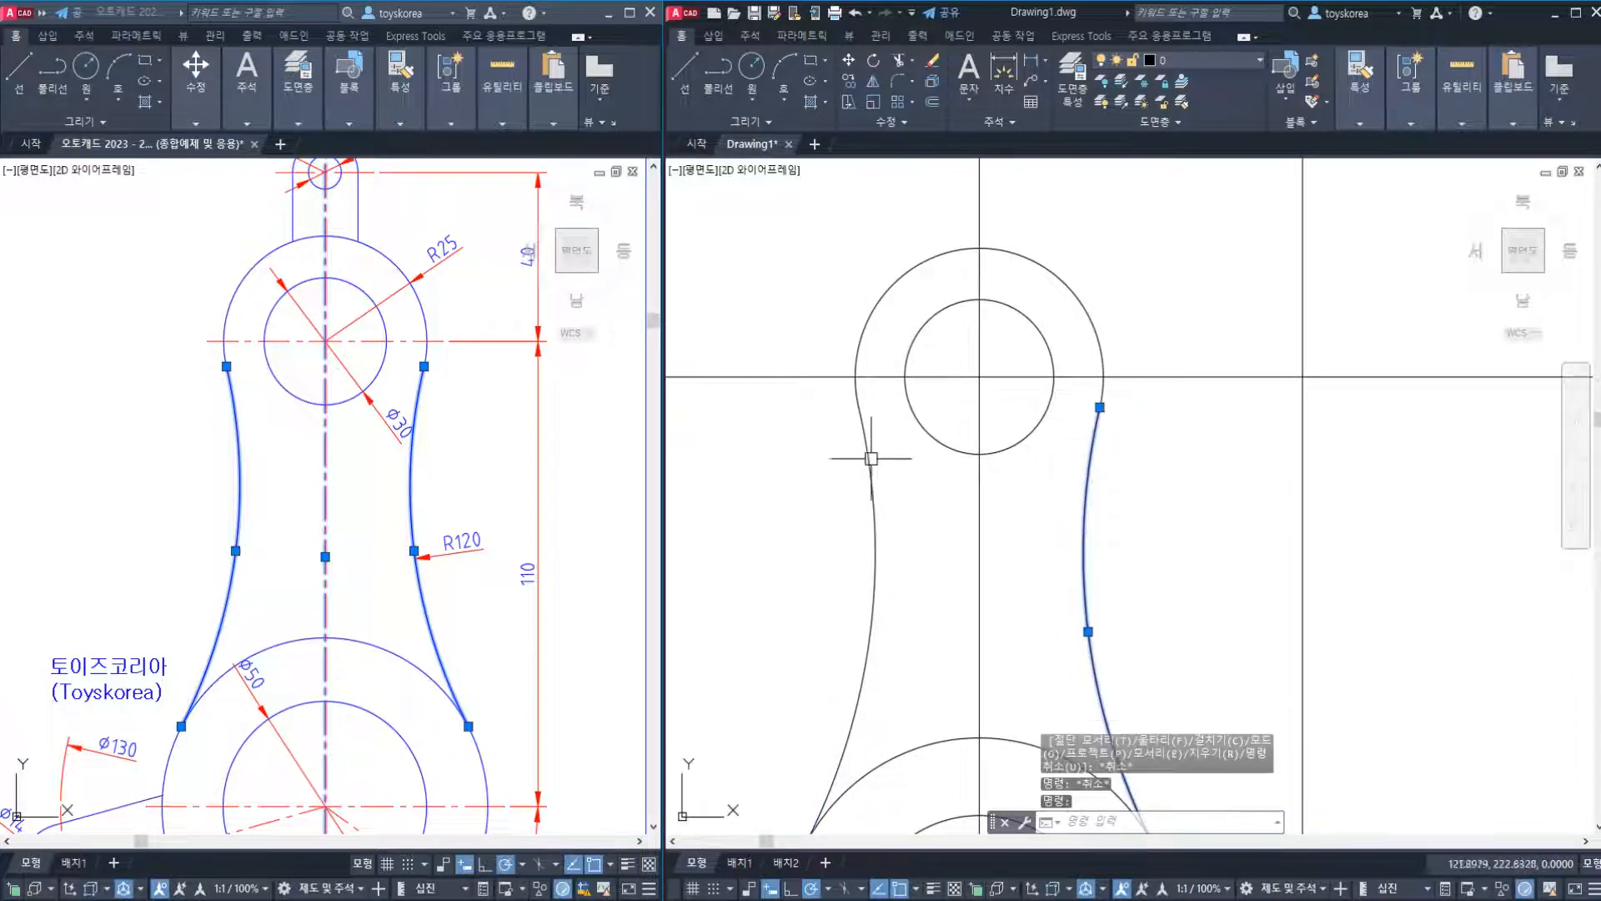
click(865, 457)
key(Escape)
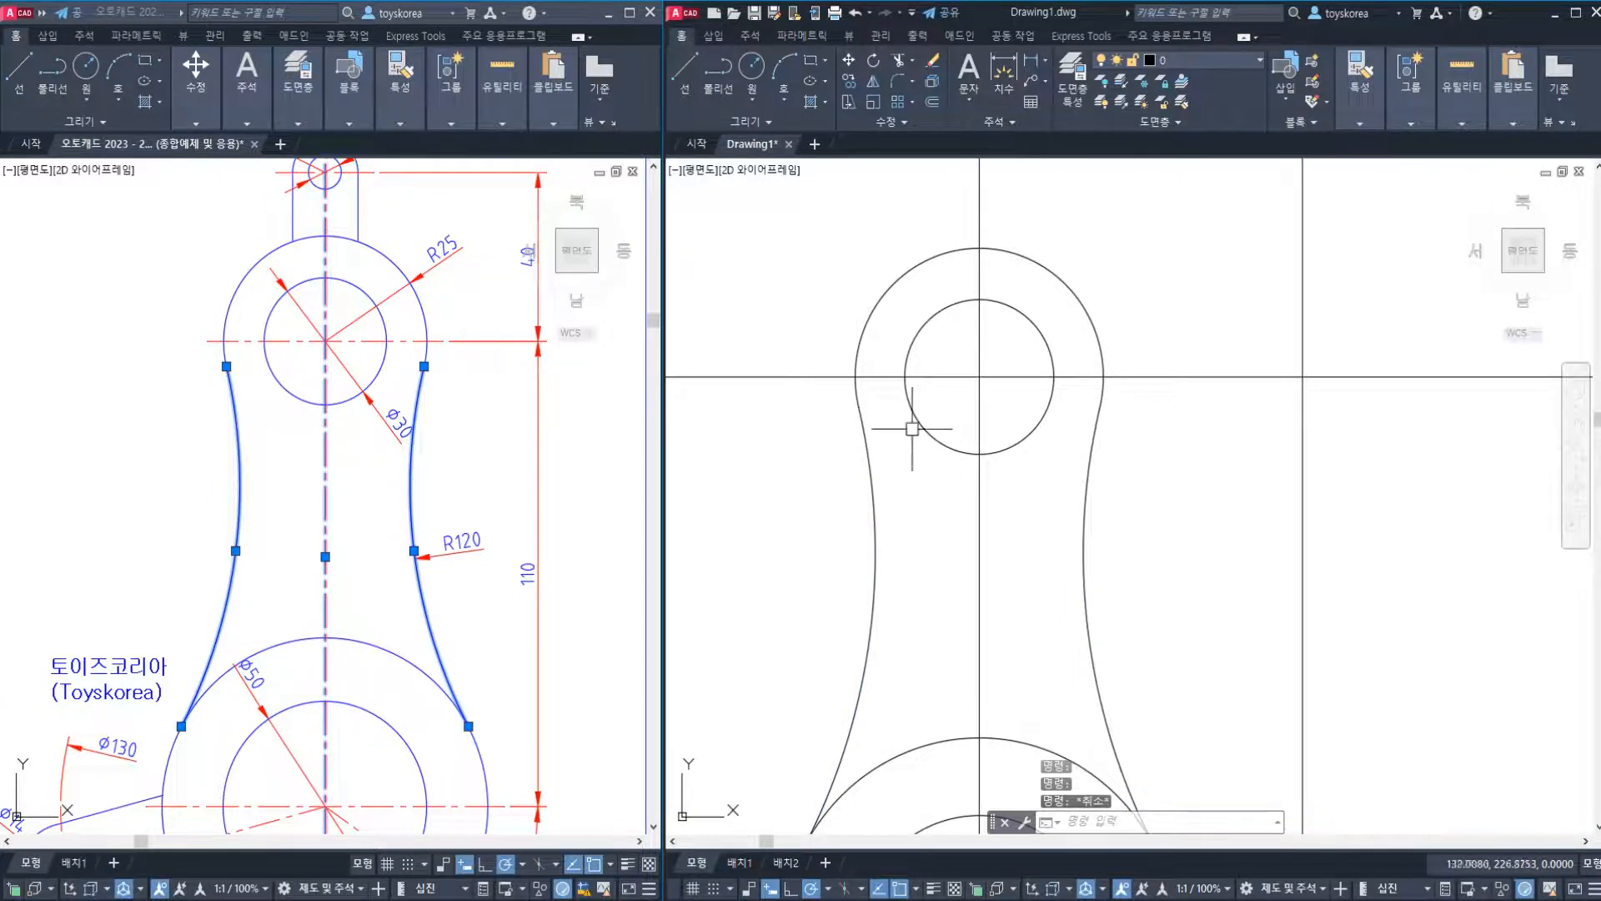
Examine the top lug in the reference drawing and the spacing between its horizontal centreline and that of the R25 arc.
middle_drag(912, 411, 876, 589)
click(497, 503)
key(Escape)
middle_drag(438, 390, 428, 567)
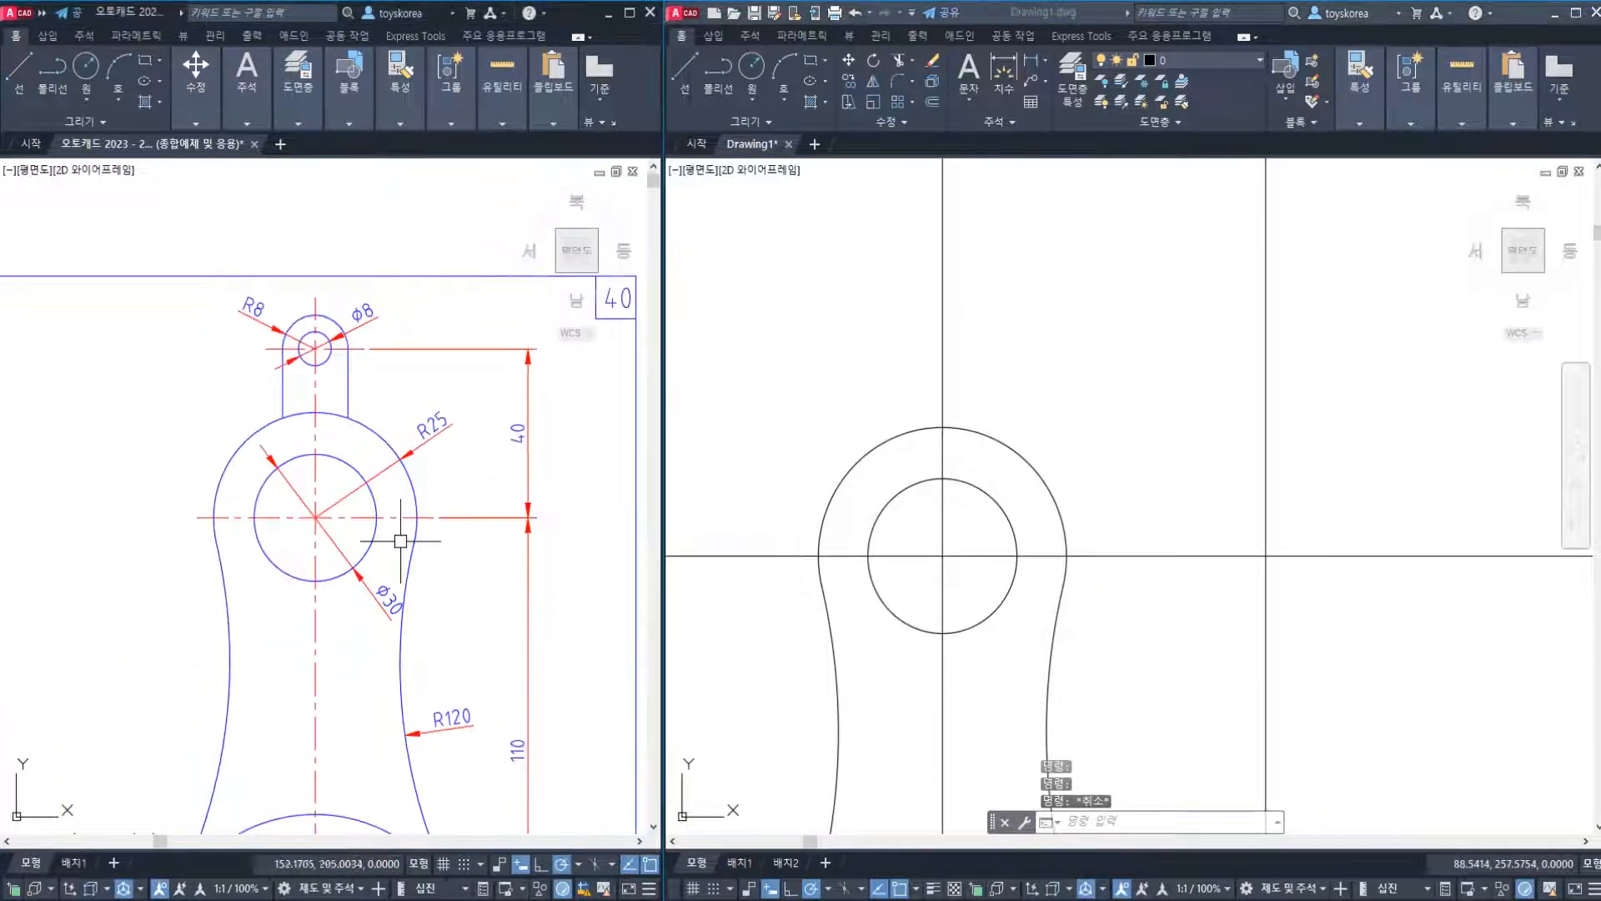
scroll(280, 388, up, 2)
middle_drag(329, 404, 207, 436)
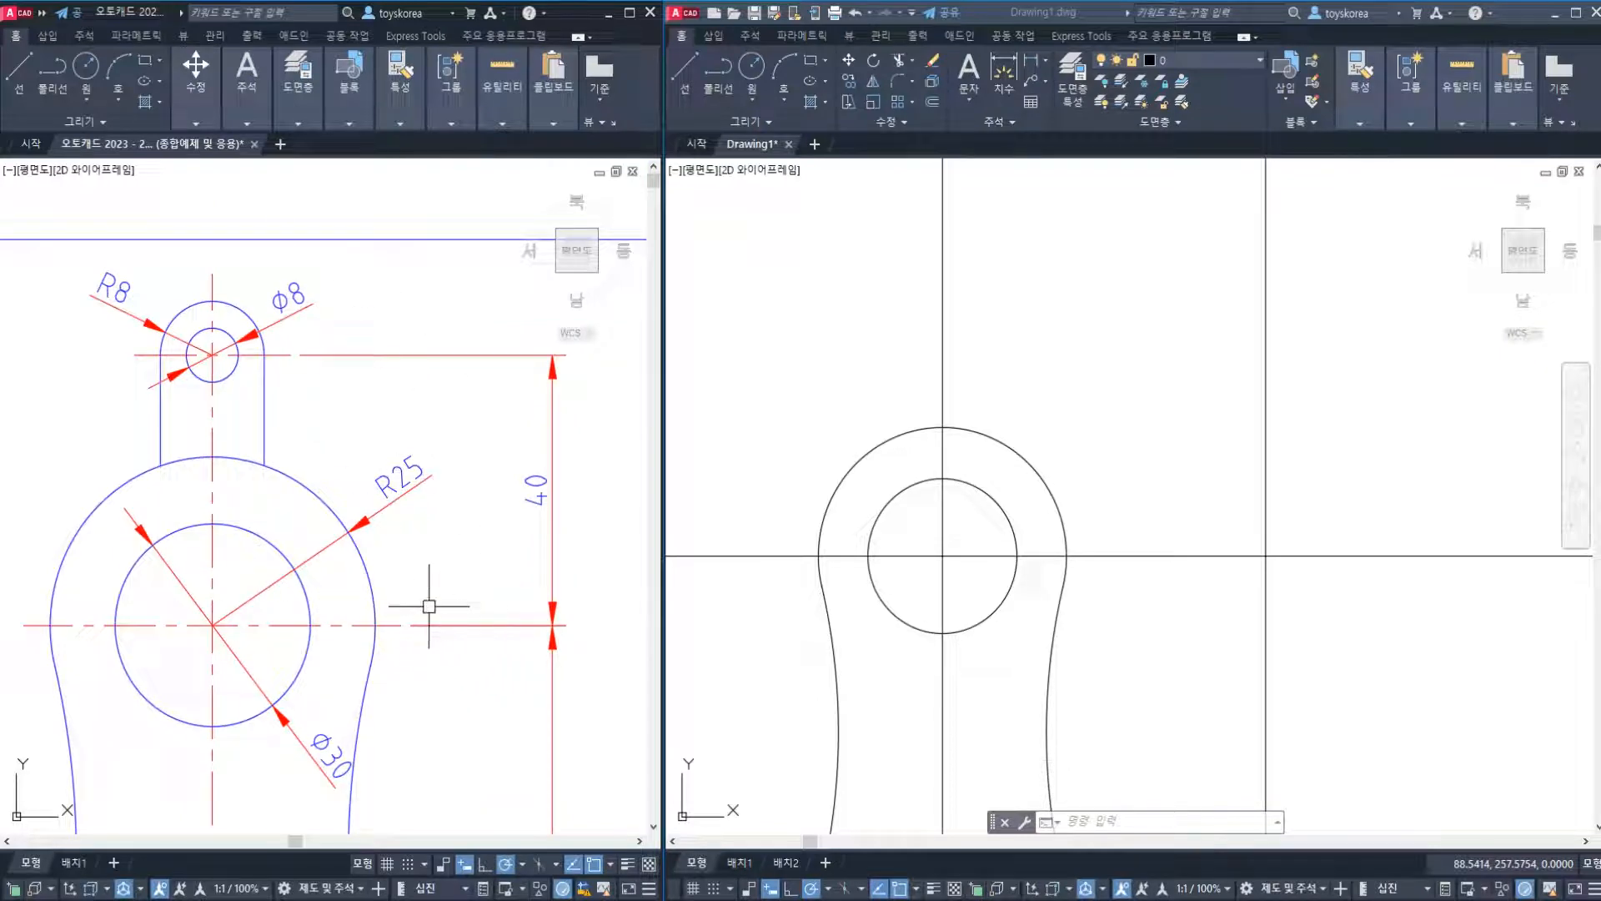
click(311, 623)
key(Escape)
click(348, 623)
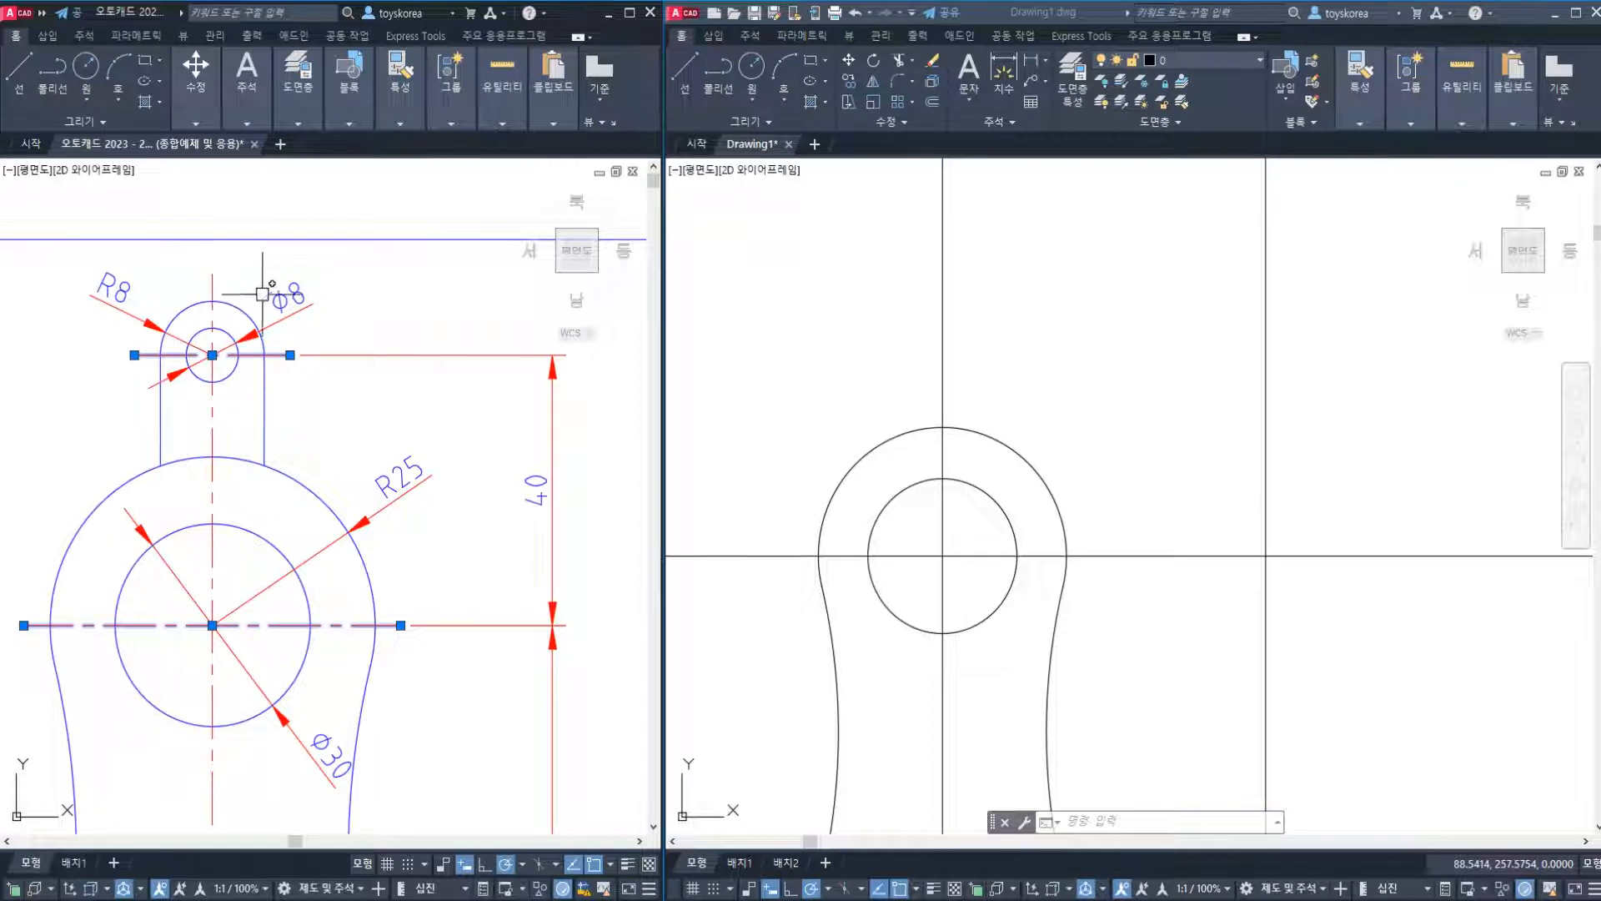
In the new drawing, offset the horizontal centreline of the upper R25 arc upward by 40.
click(1178, 430)
key(Escape)
key(Escape)
key(Escape)
middle_drag(1070, 421, 1074, 435)
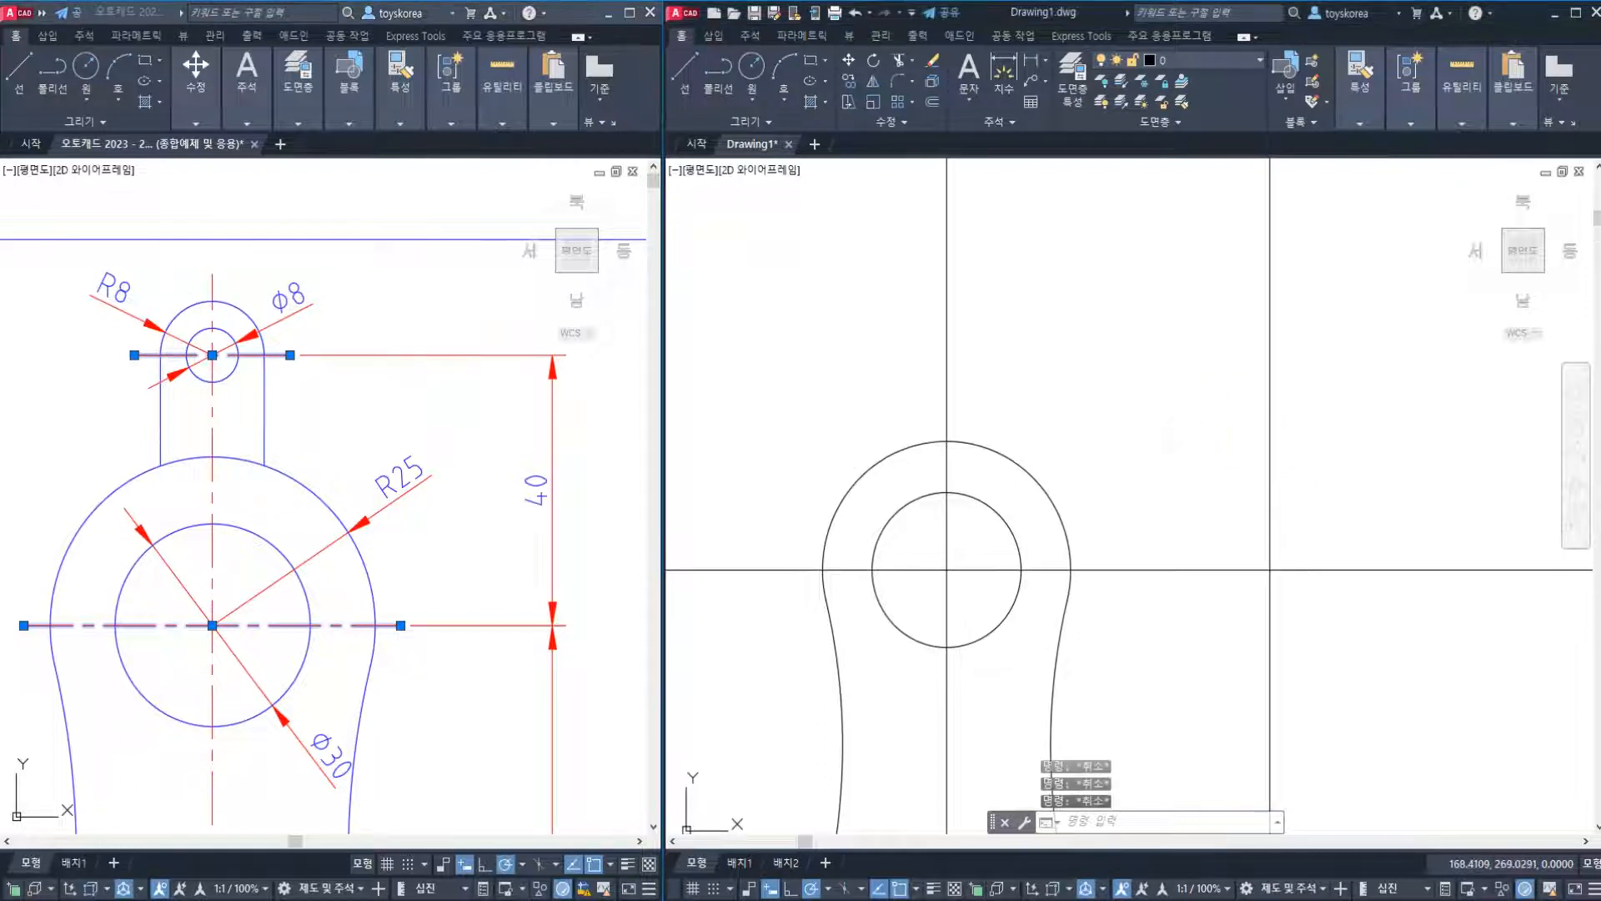
text(o)
key(Return)
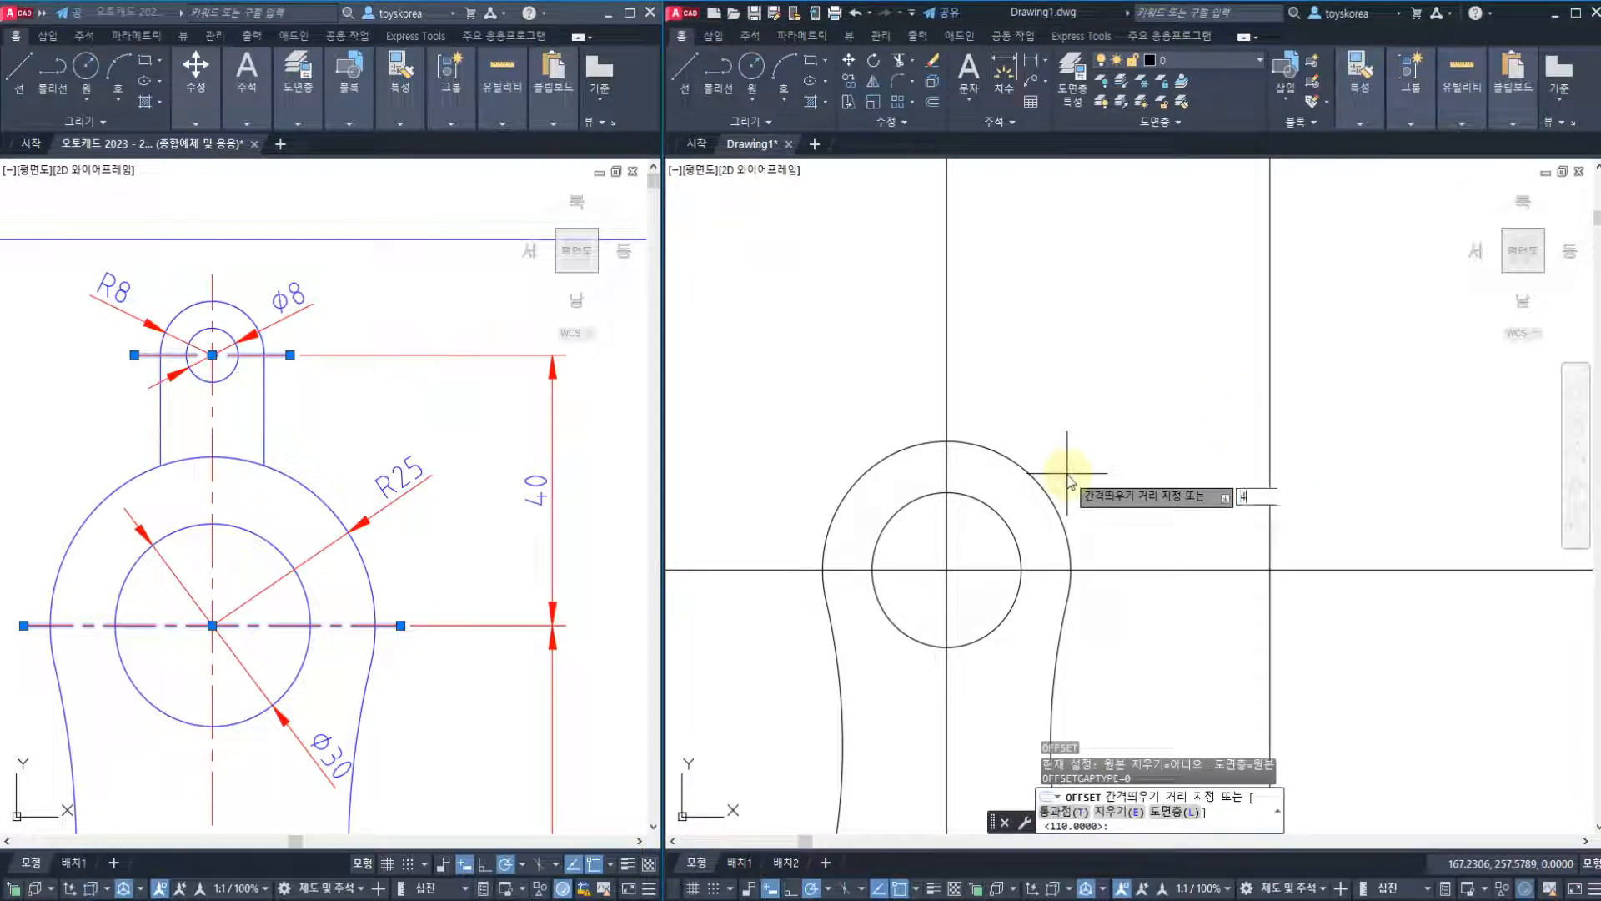
text(40)
key(Return)
click(1118, 570)
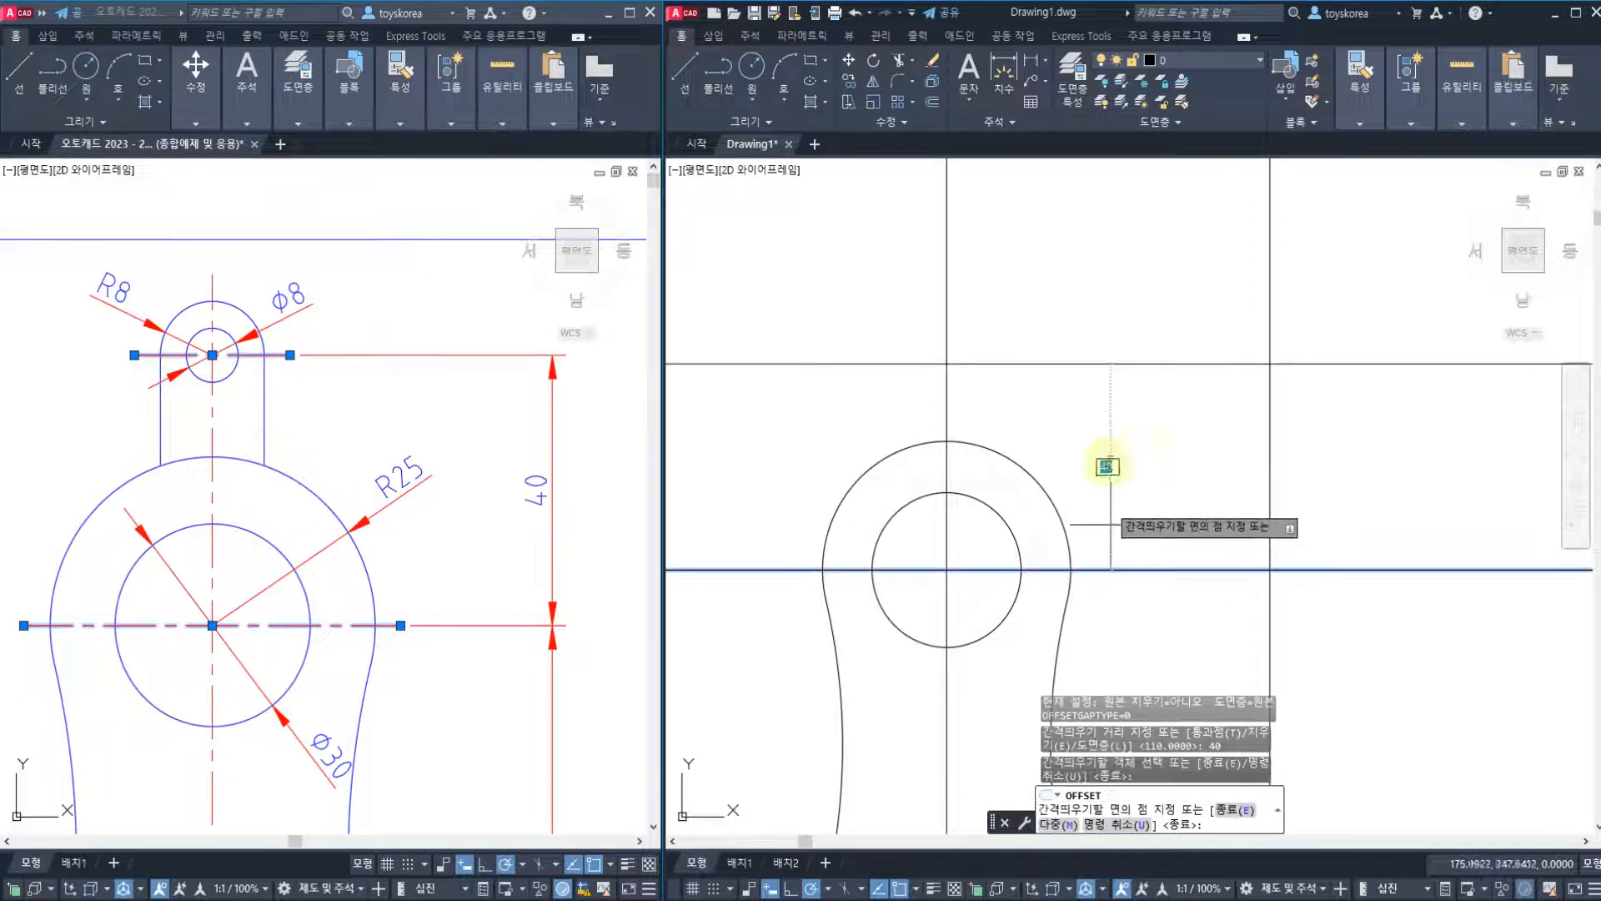
click(1101, 418)
key(Escape)
key(Escape)
key(Escape)
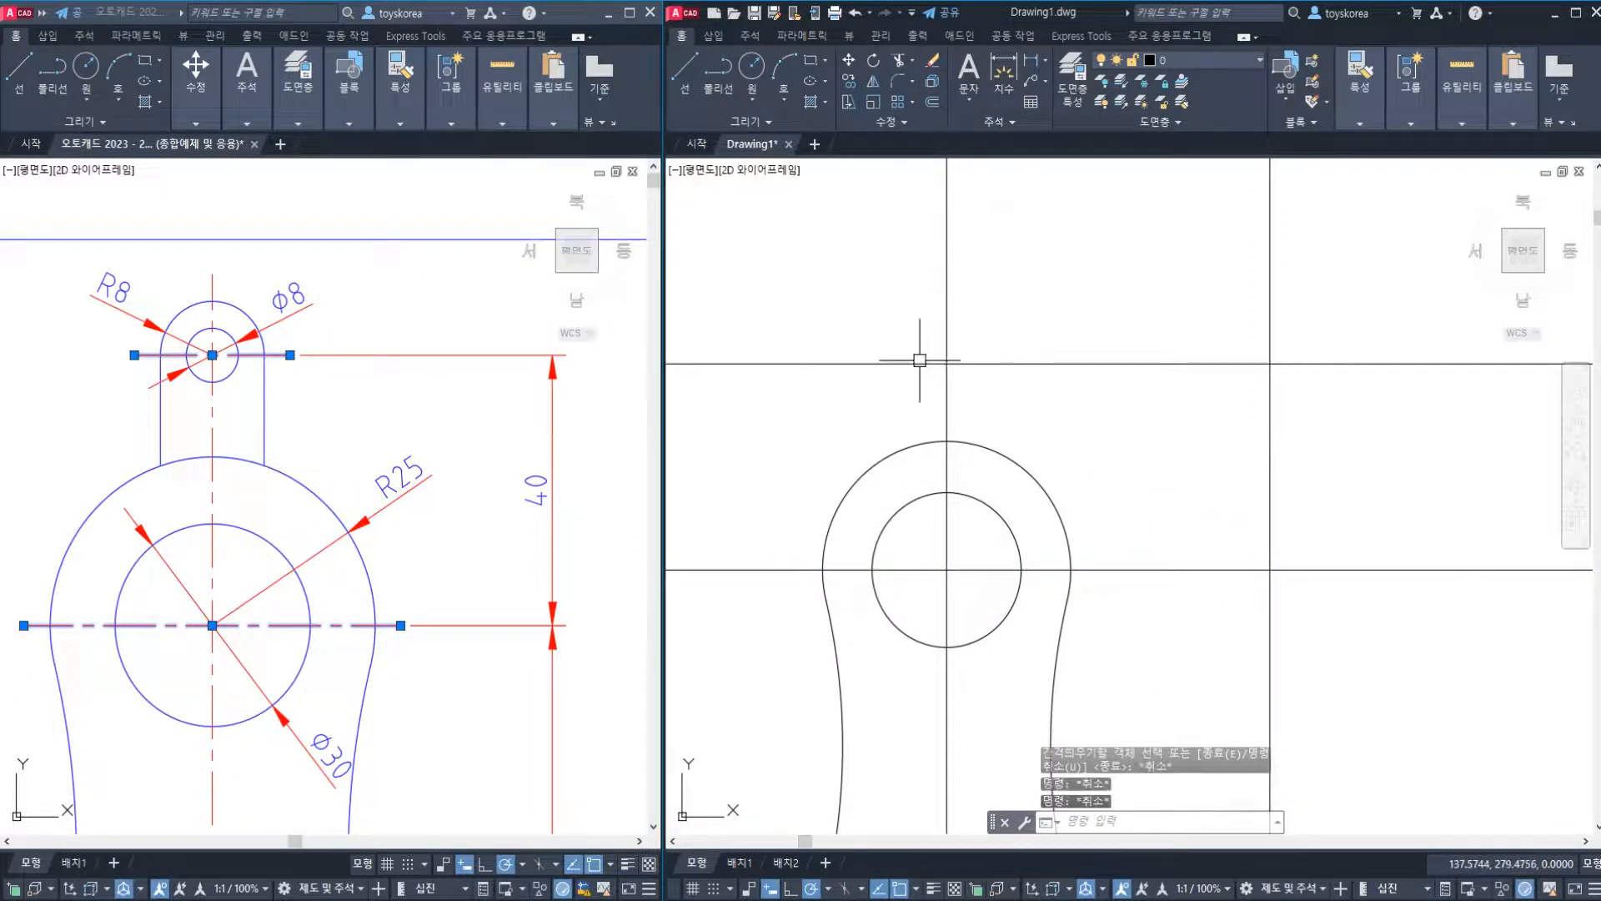
Draw a circle of diameter 8 at the intersection of the new horizontal line and the part's vertical centreline.
scroll(924, 356, up, 2)
text(c)
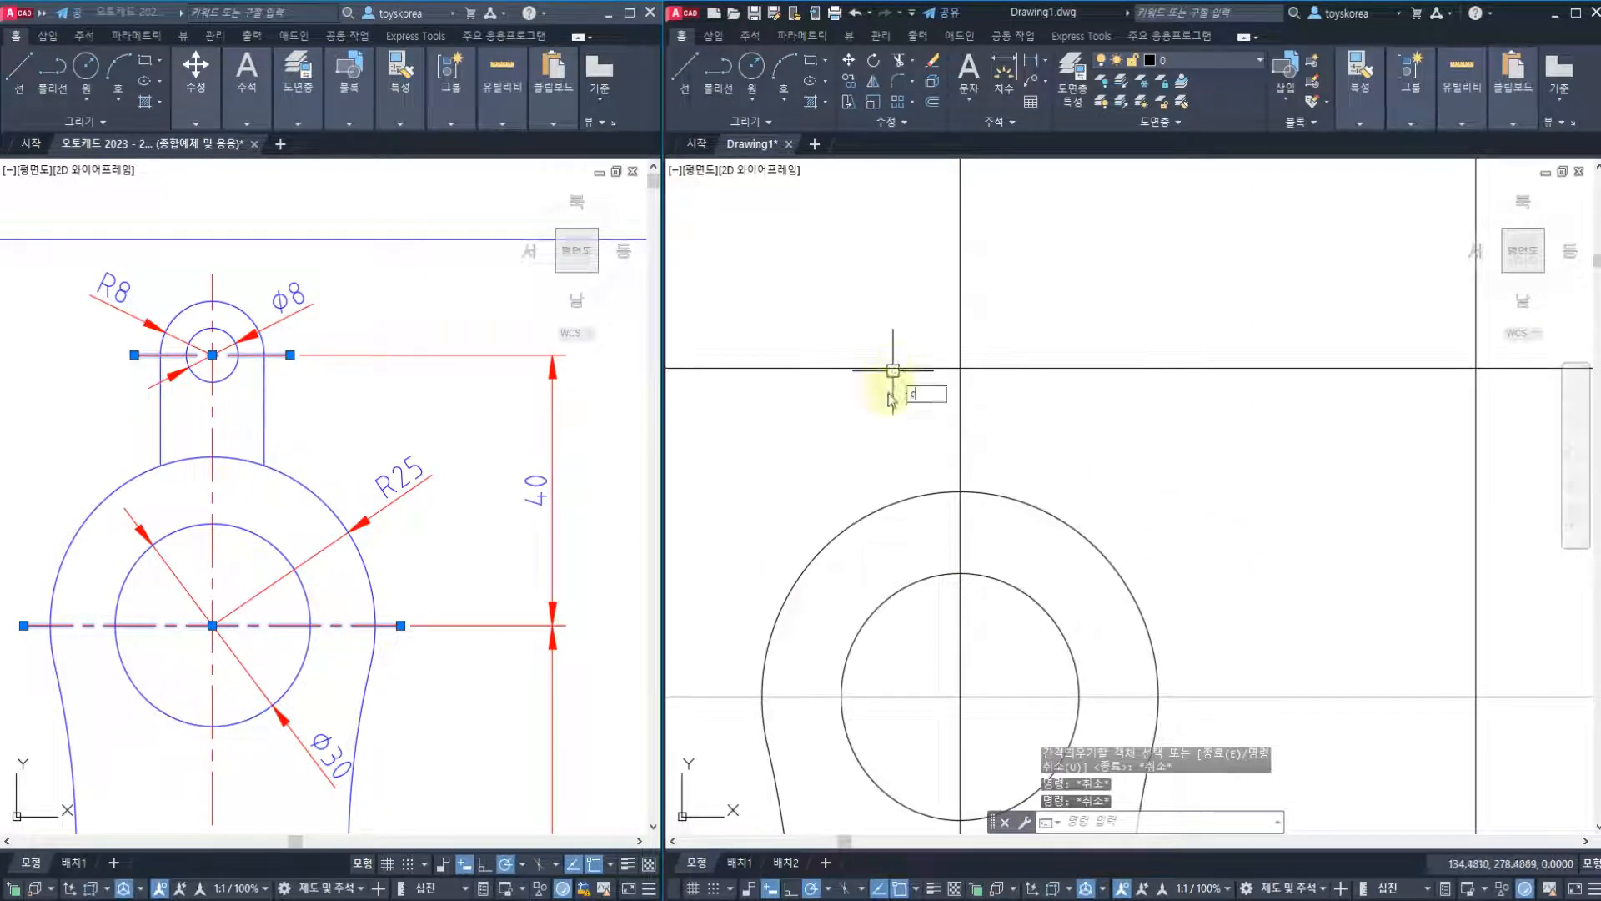
key(Return)
click(960, 367)
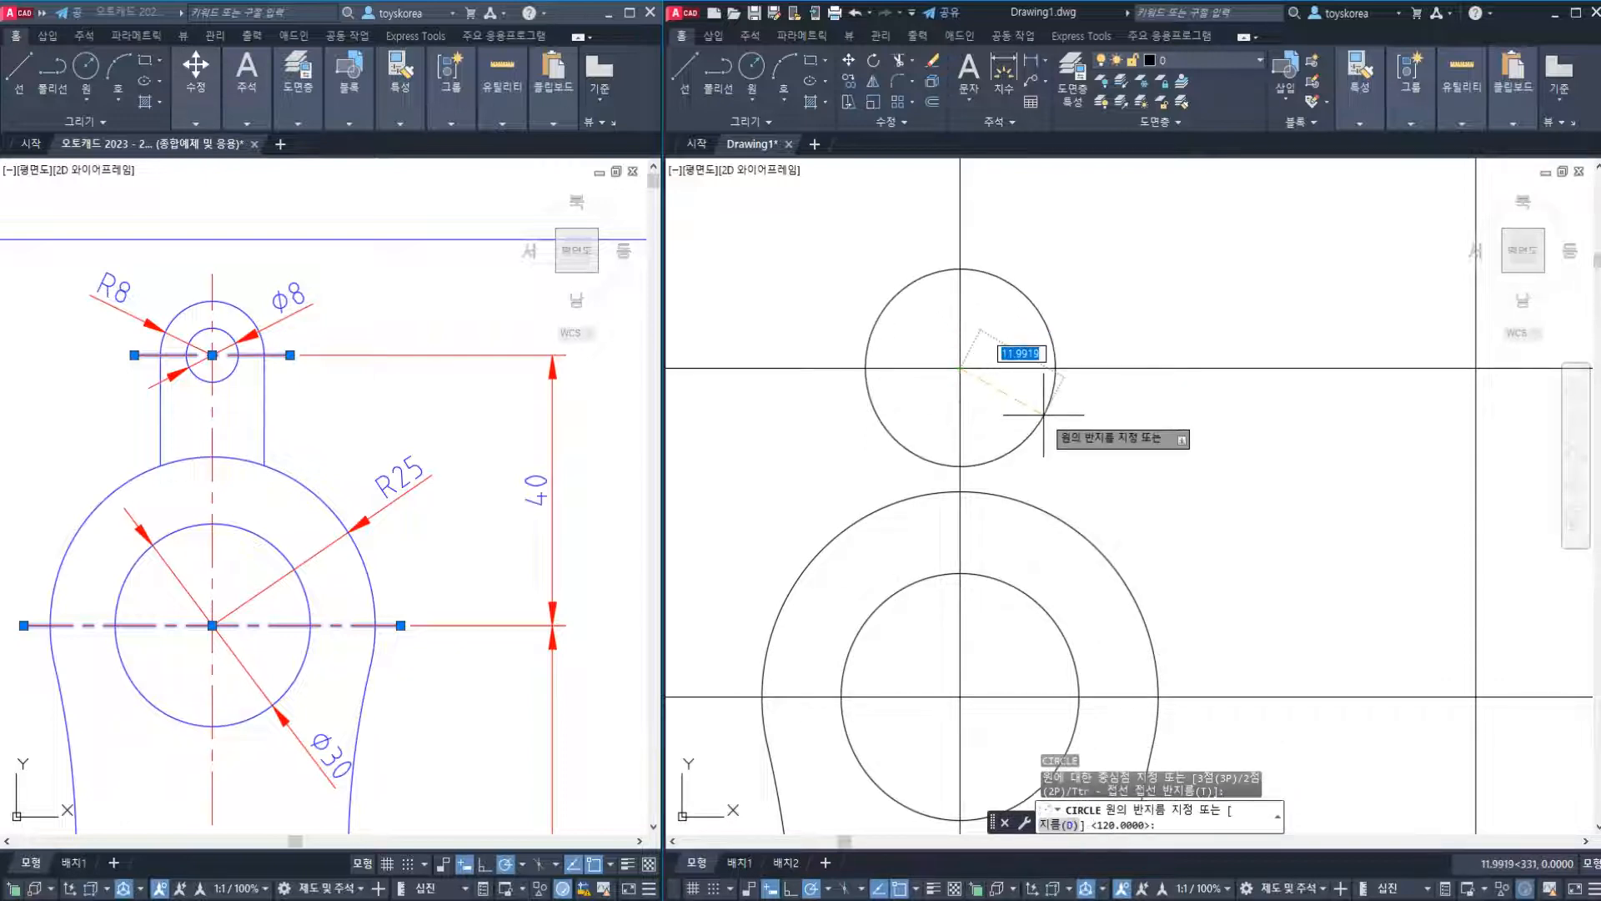
text(d)
key(Return)
text(8)
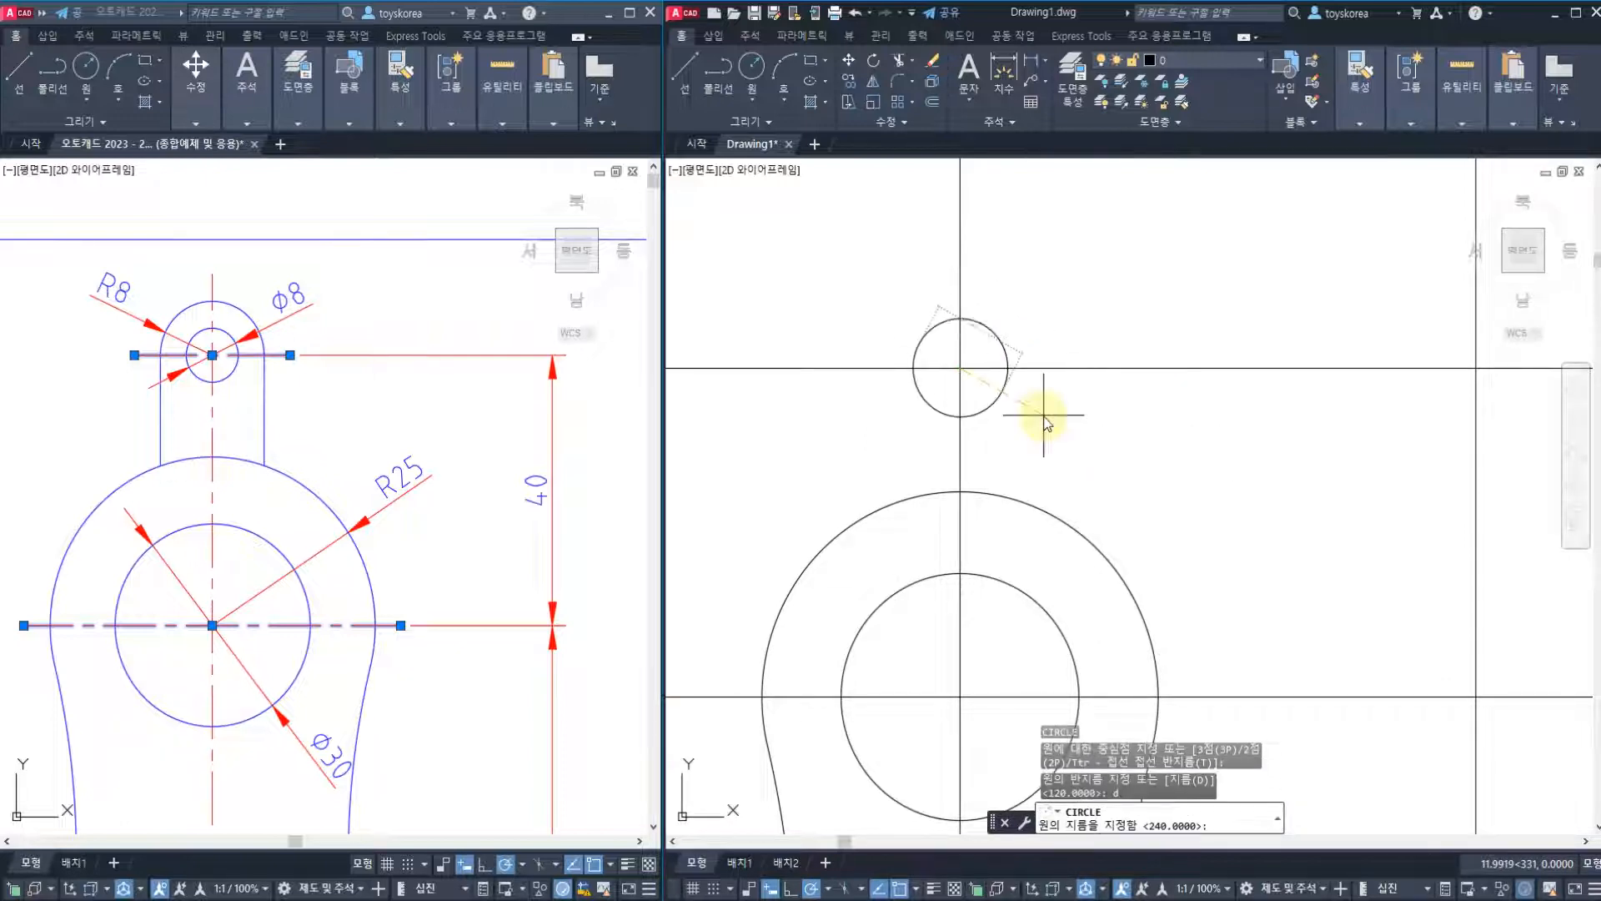
key(Return)
Draw a concentric circle of radius 8 around the diameter 8 hole.
text(c)
key(Return)
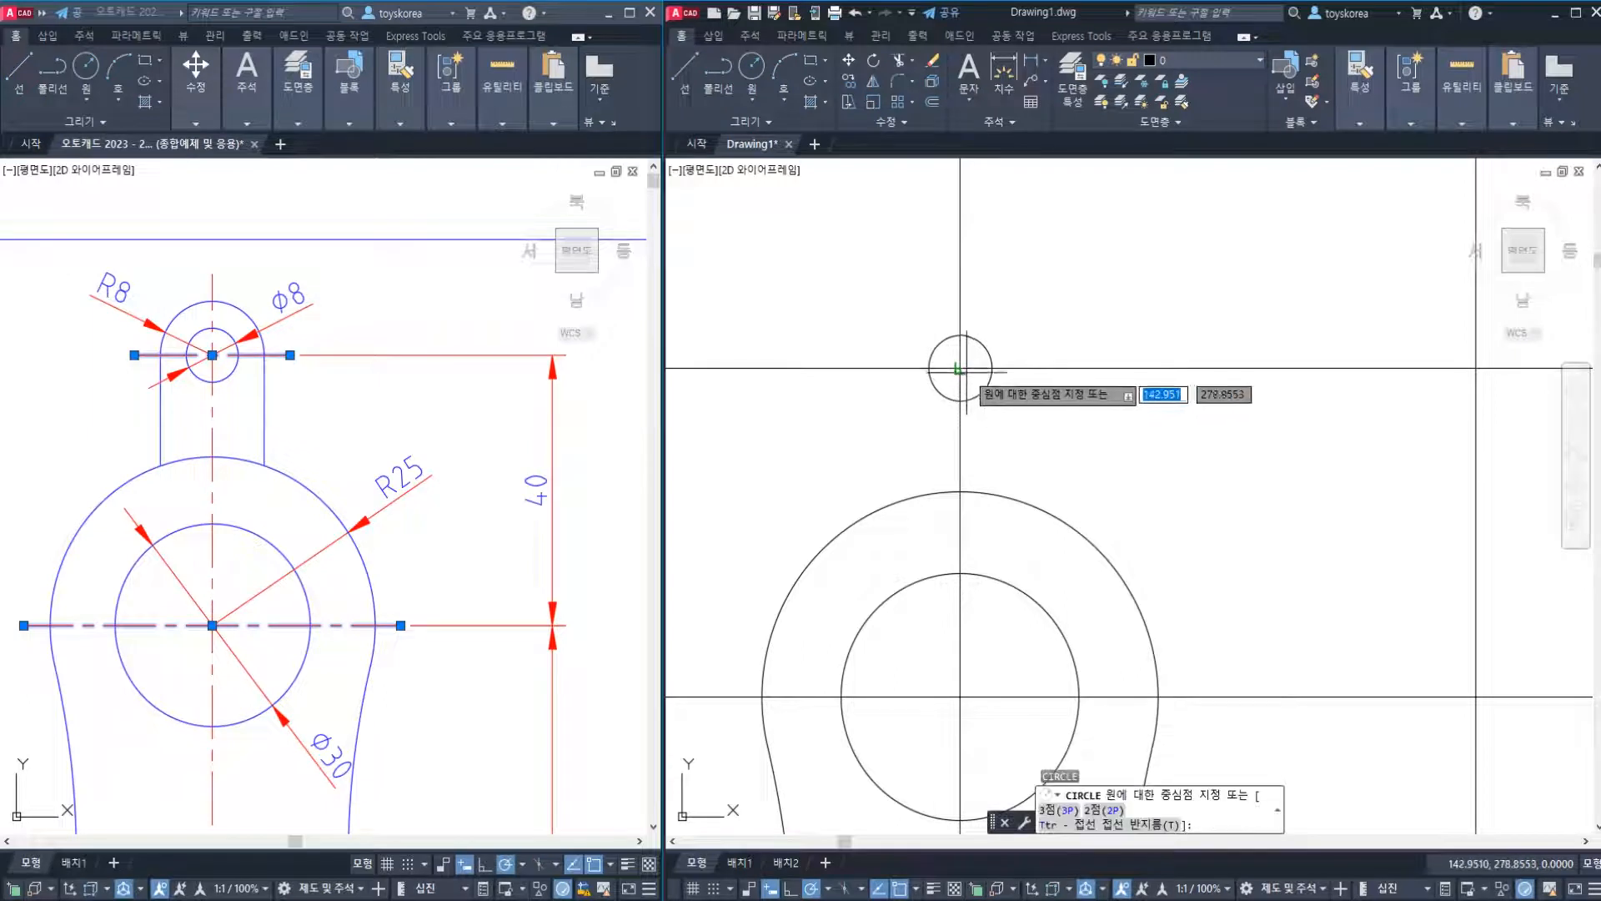
click(960, 367)
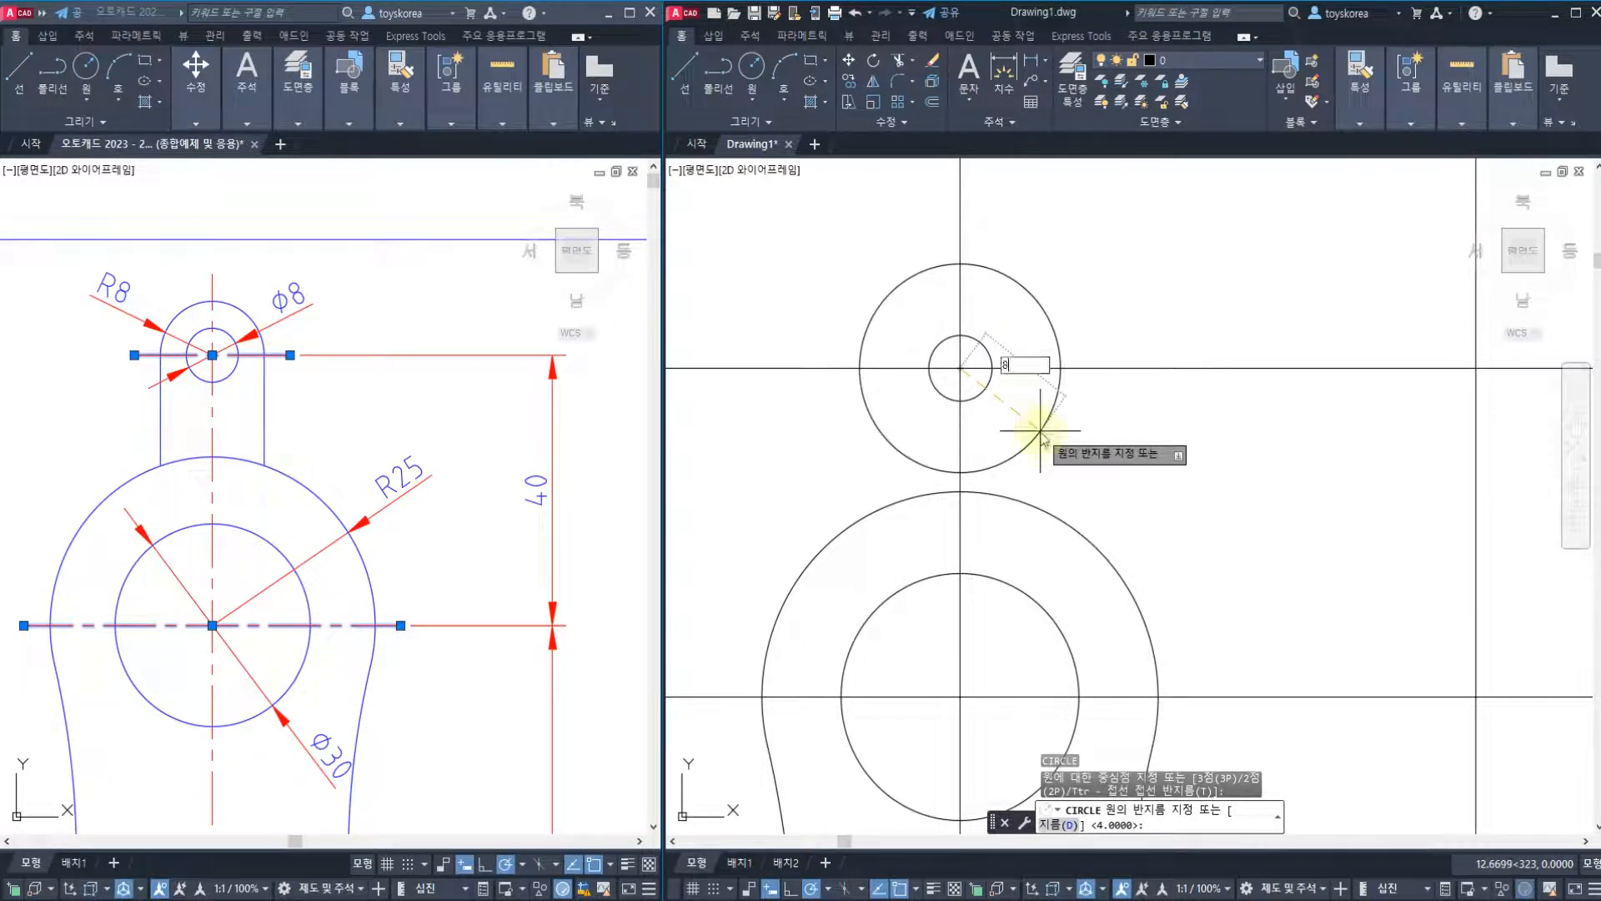
key(Return)
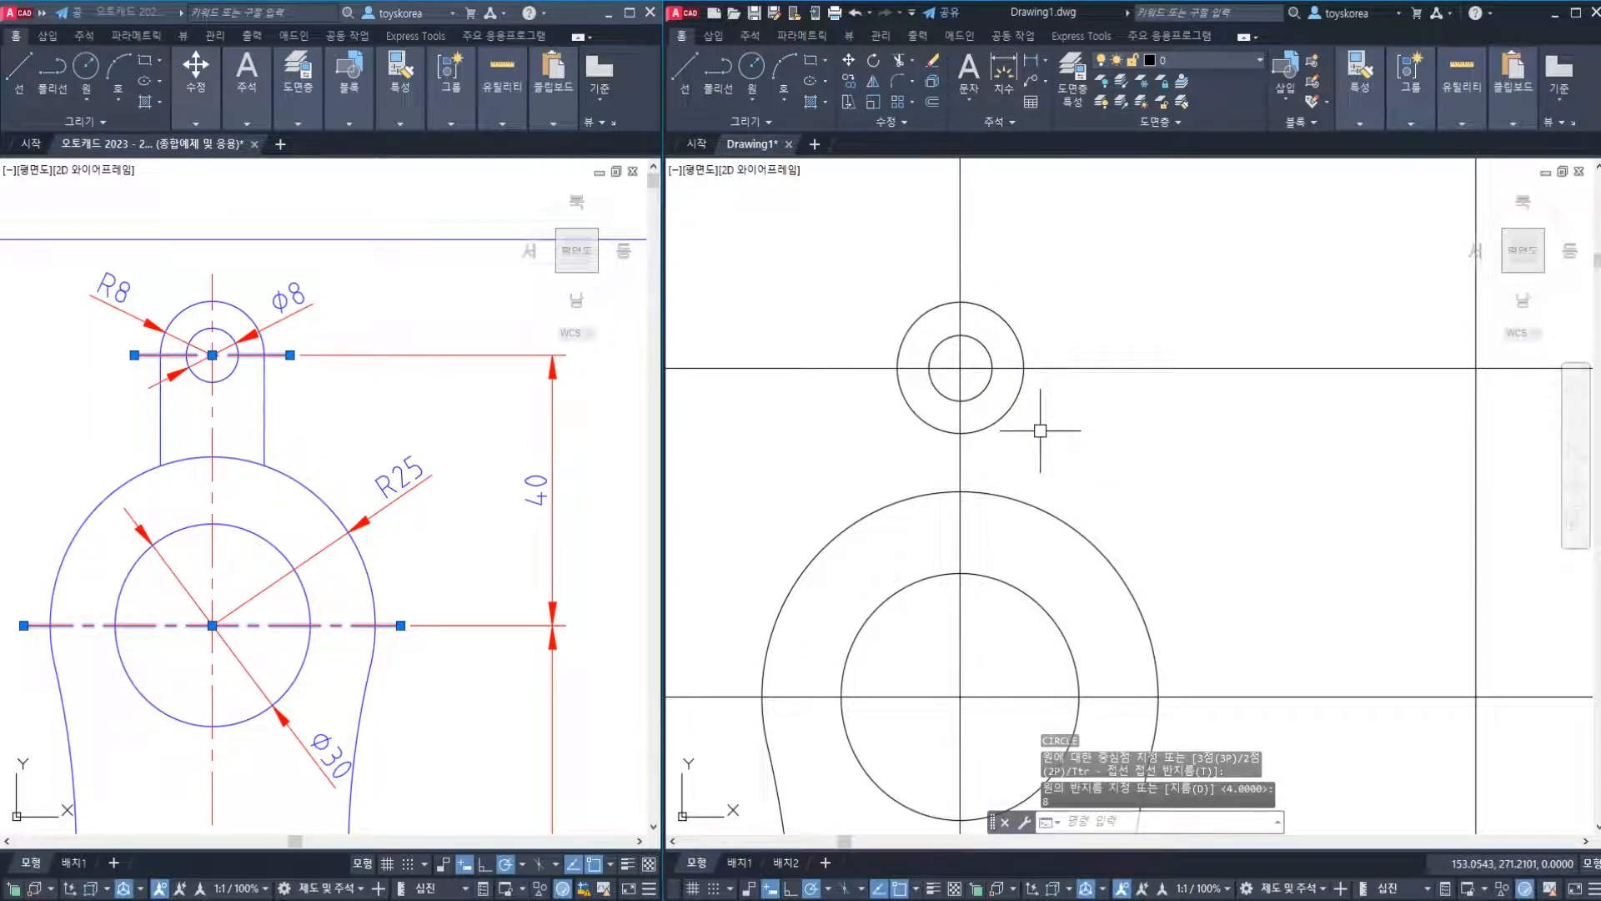
Draw a vertical line about 21 long from the right quadrant of the R8 circle down past the R25 arc.
text(l)
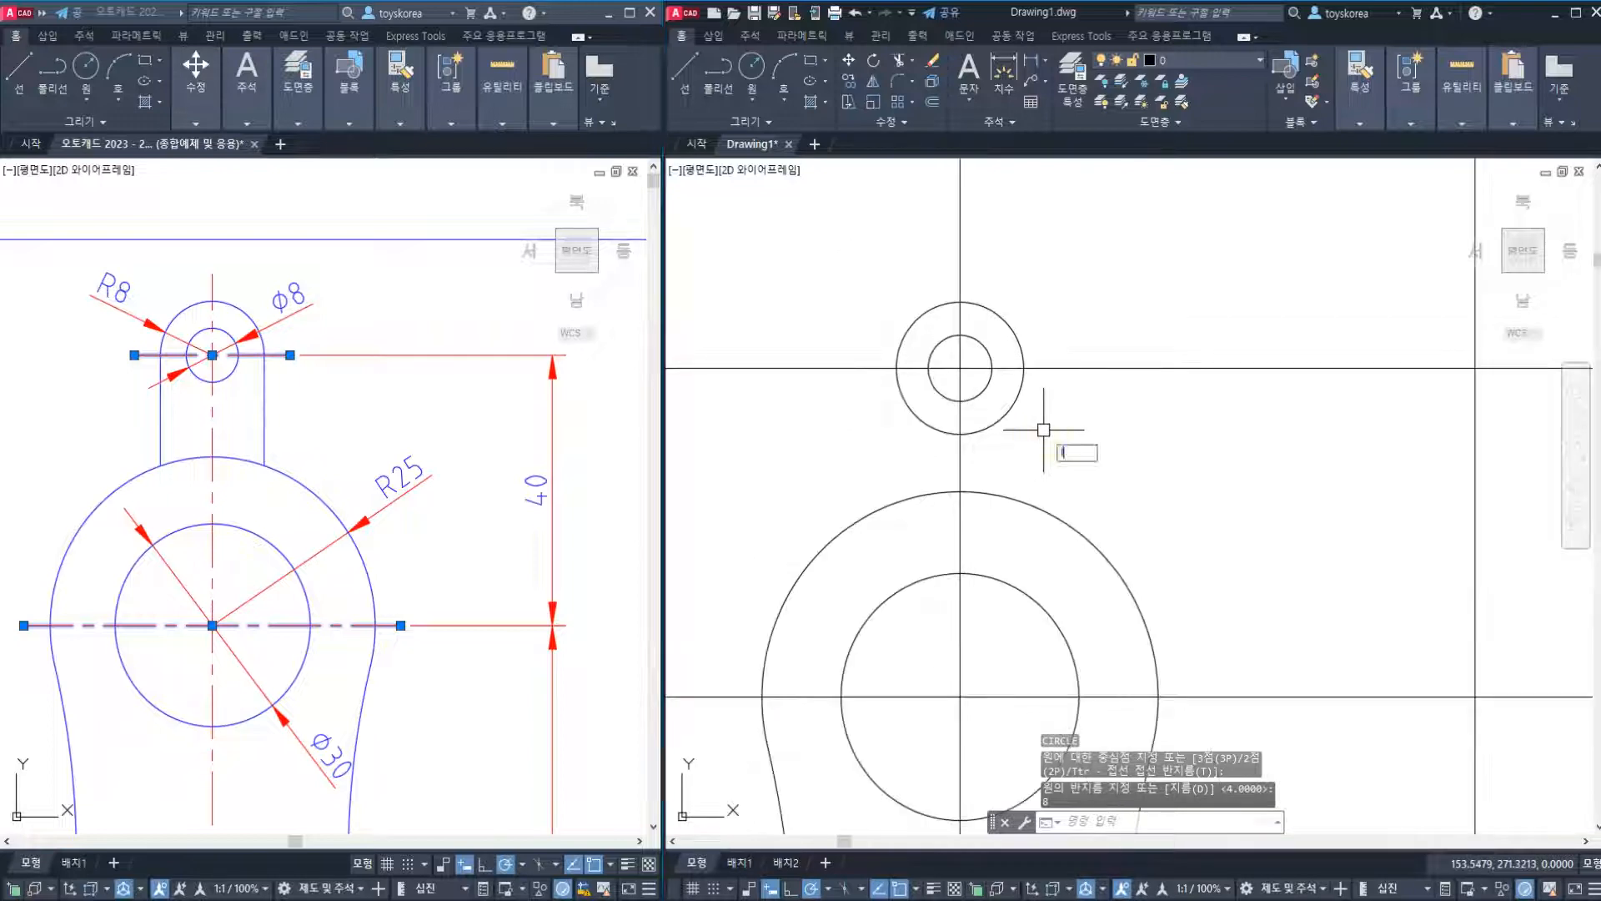
key(Return)
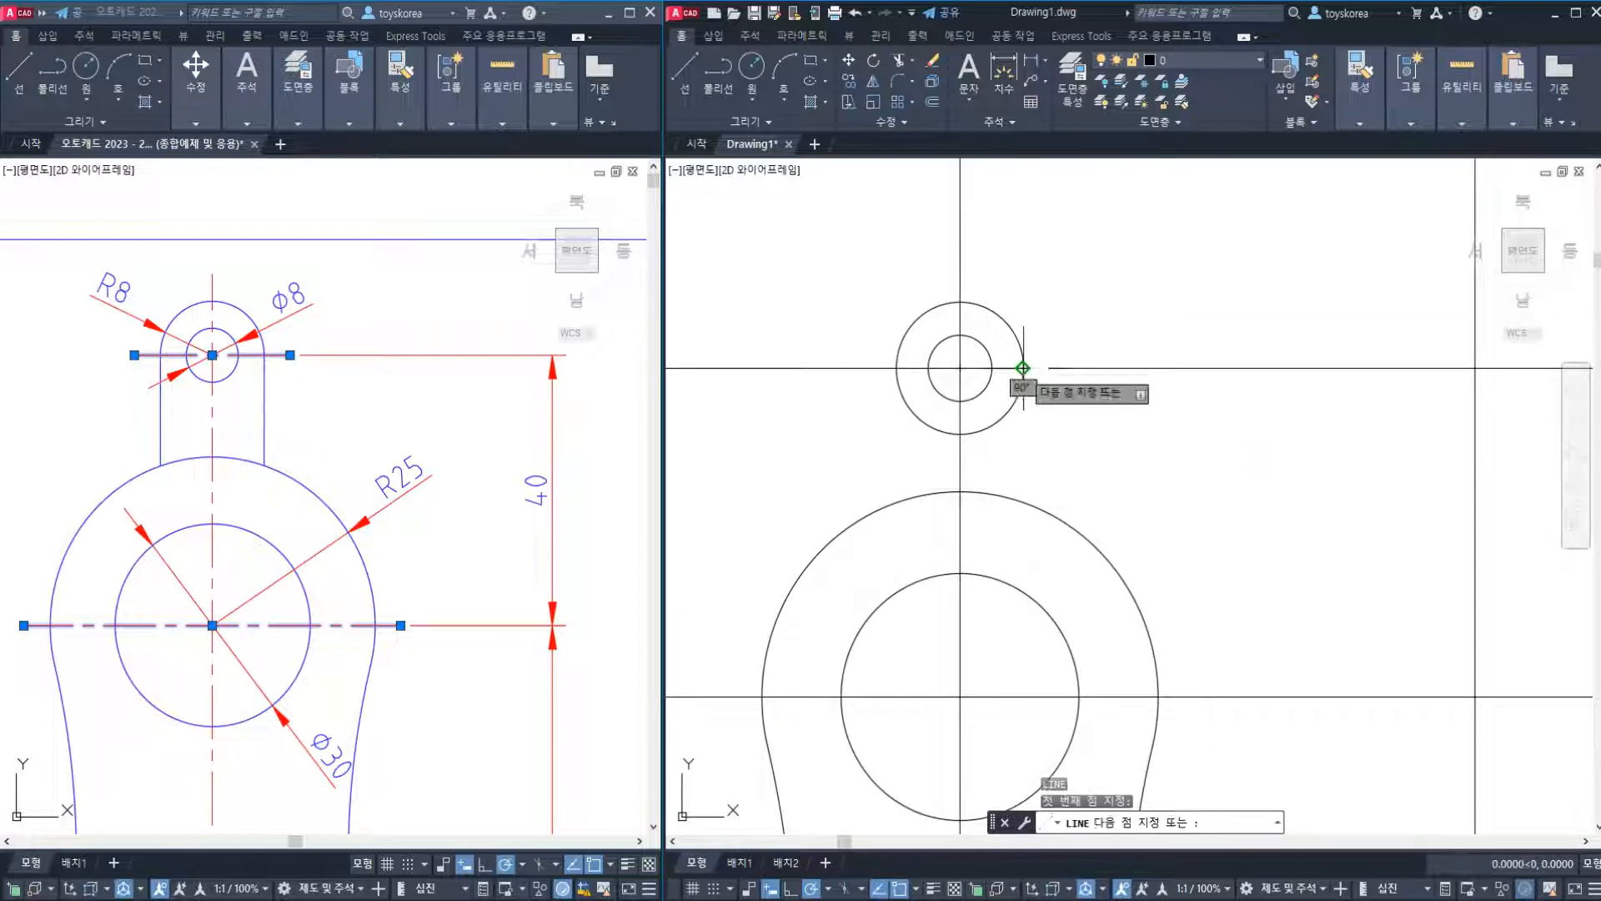
click(1022, 368)
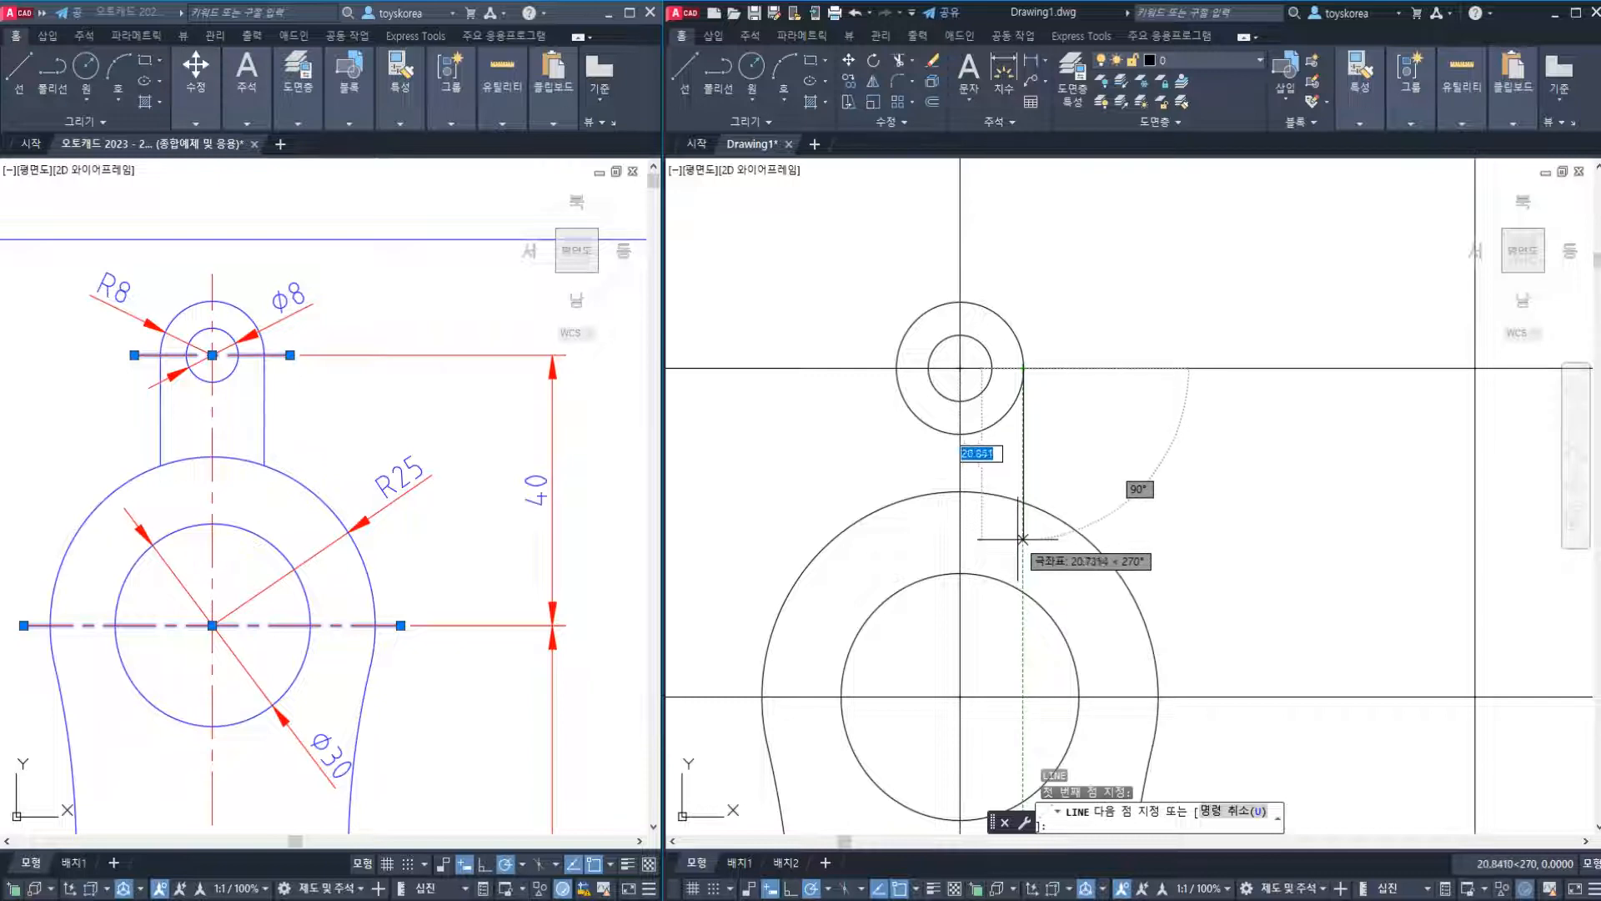
click(1023, 536)
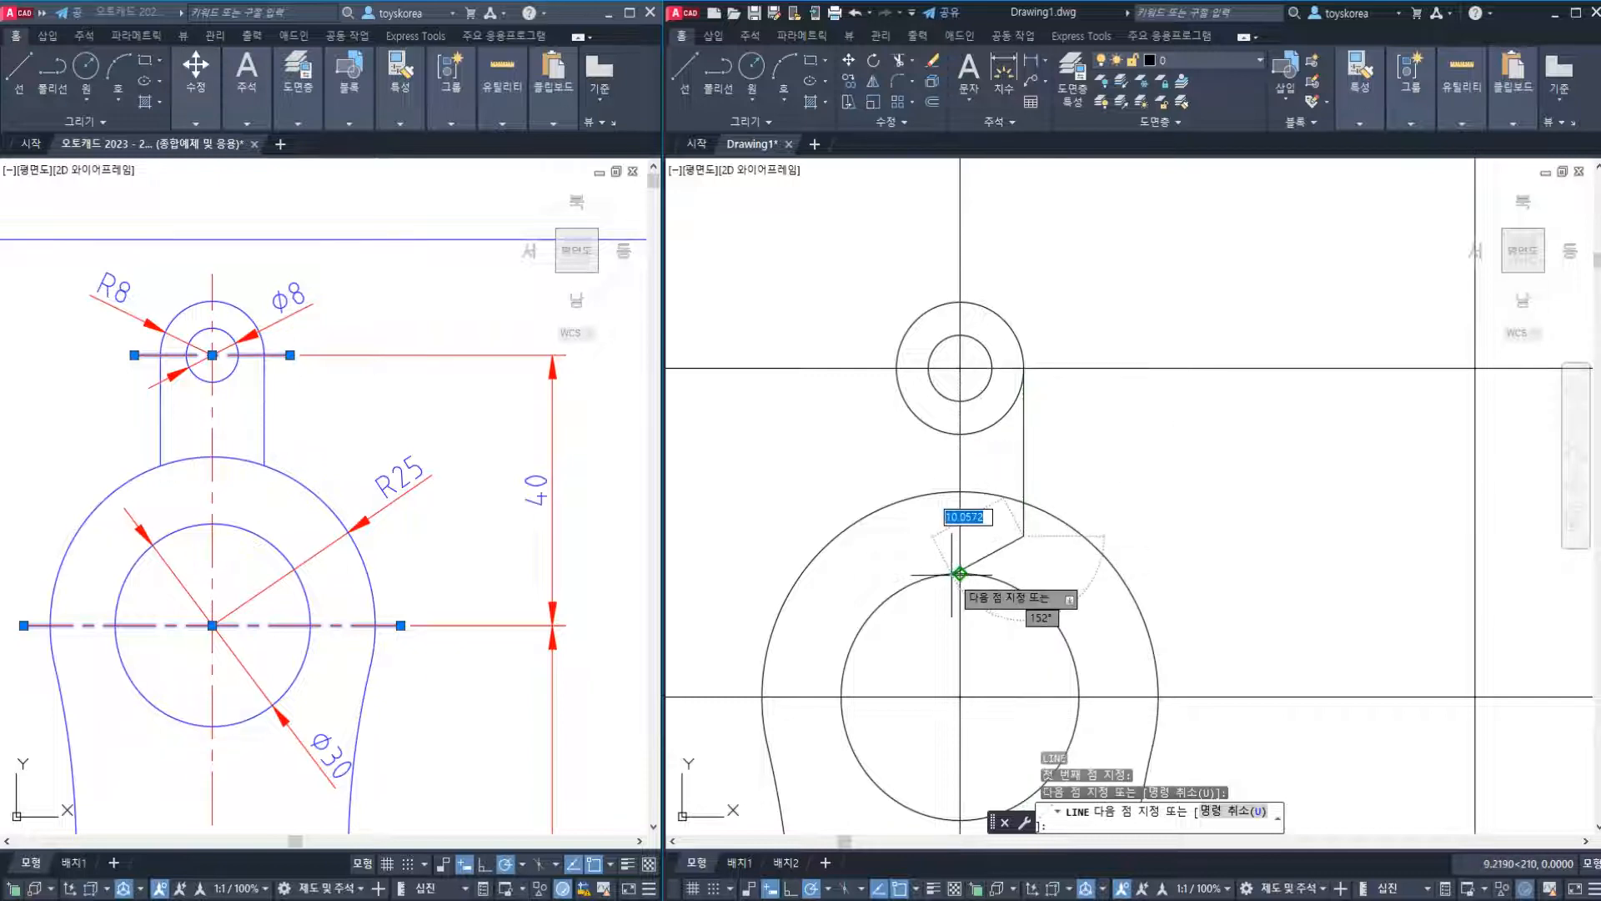
key(Escape)
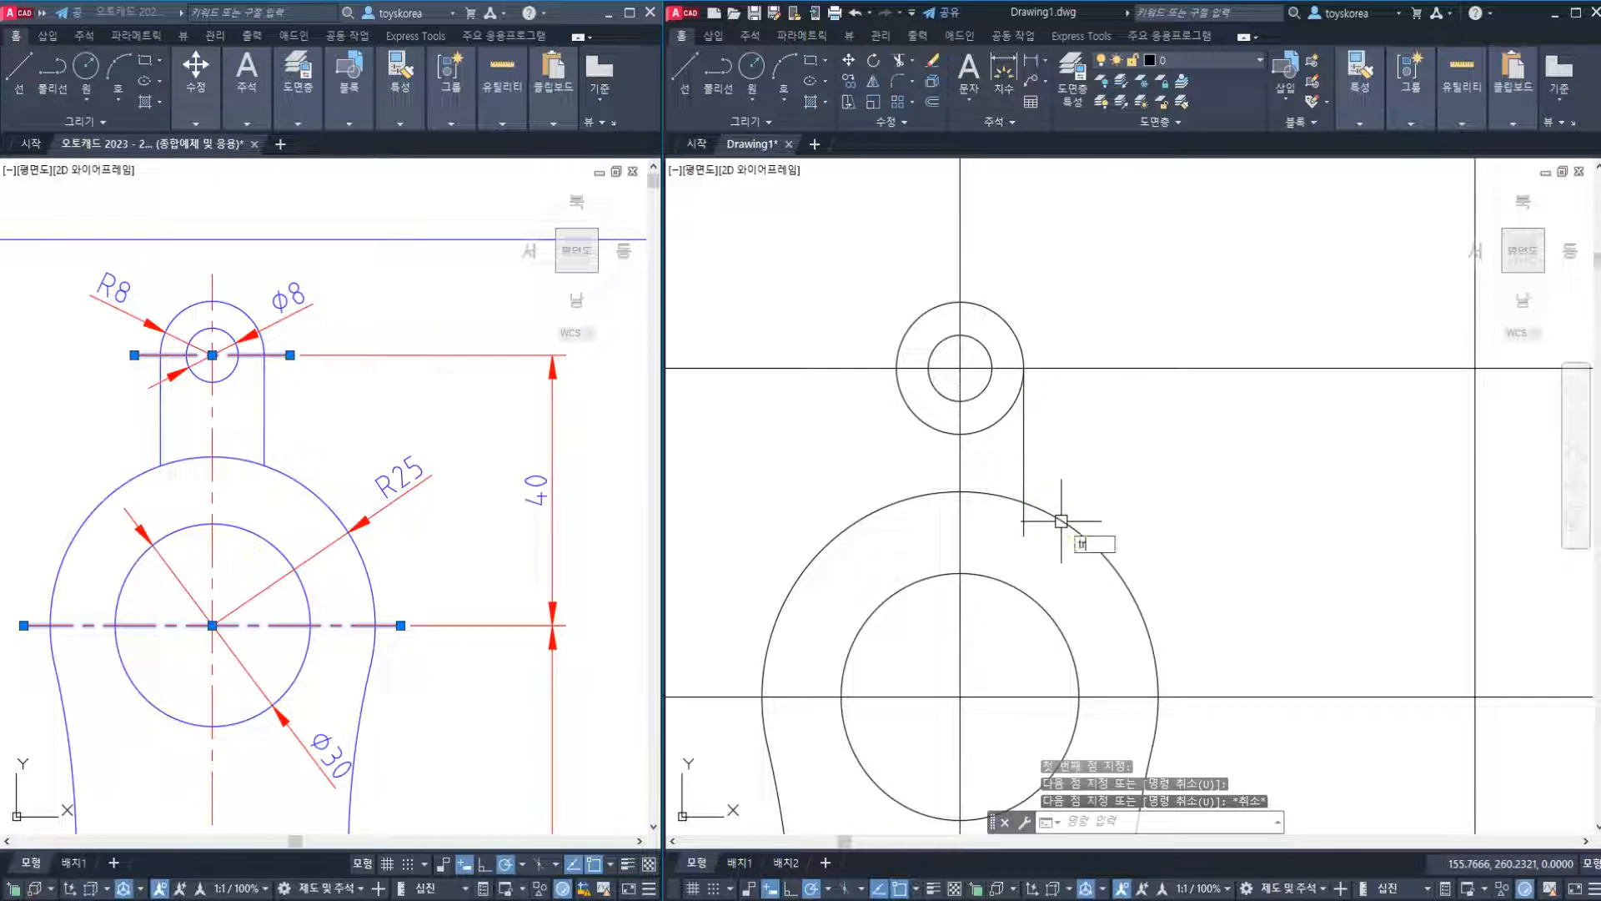
Trim the end of the vertical line that extends inside the R25 arc, using the arc as the cutting edge.
text(tr)
key(Return)
click(1031, 516)
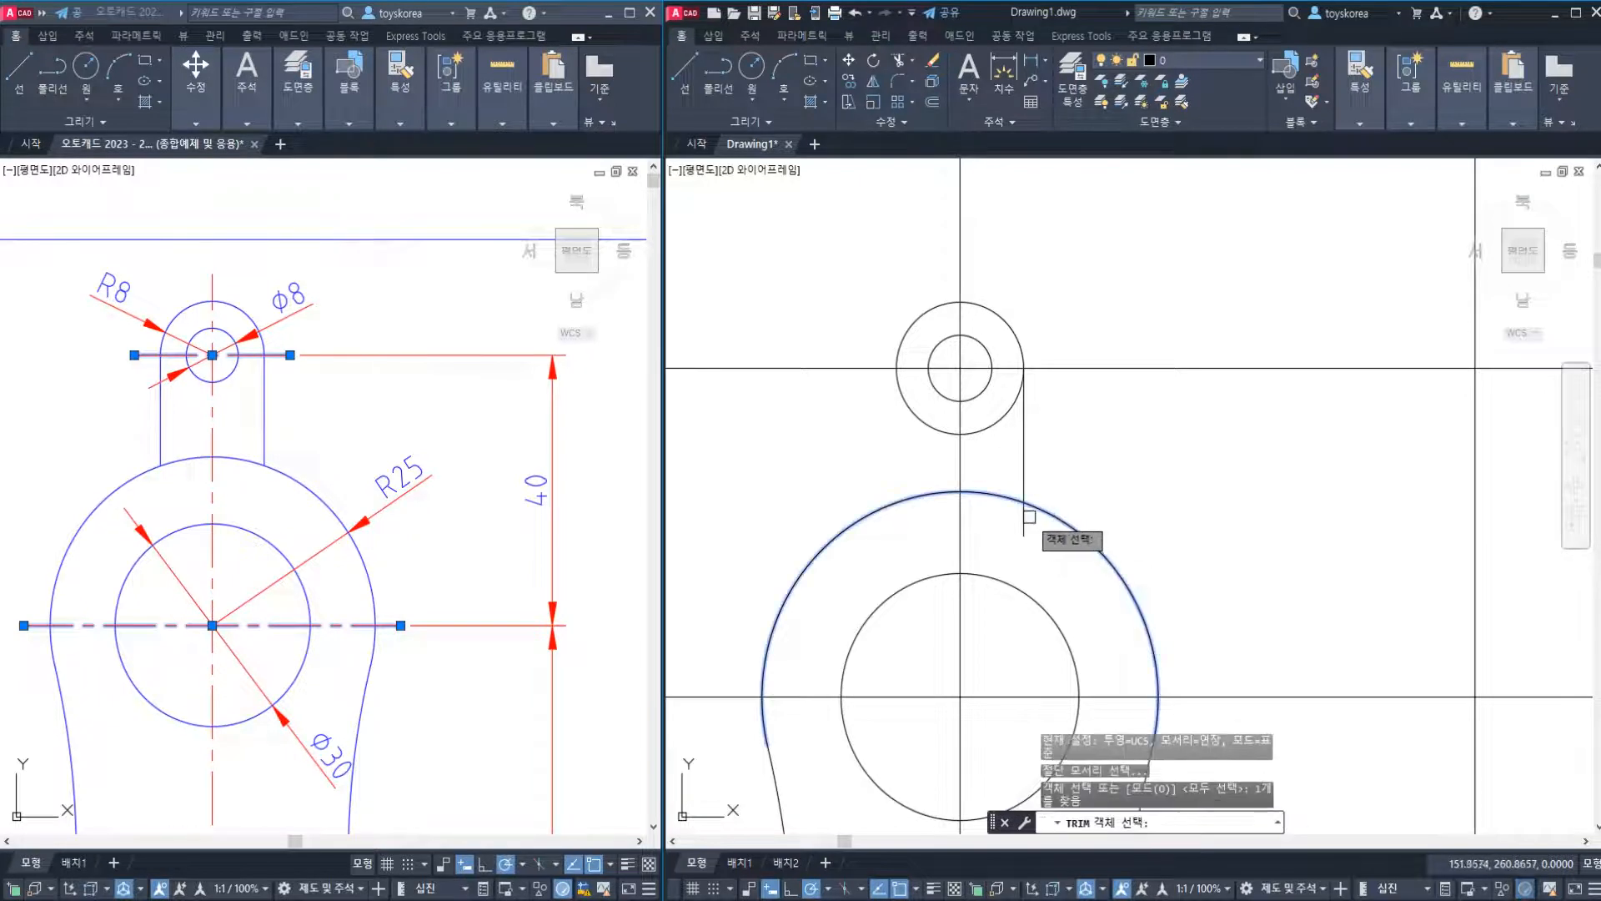
key(Return)
click(1027, 523)
key(Escape)
click(1027, 470)
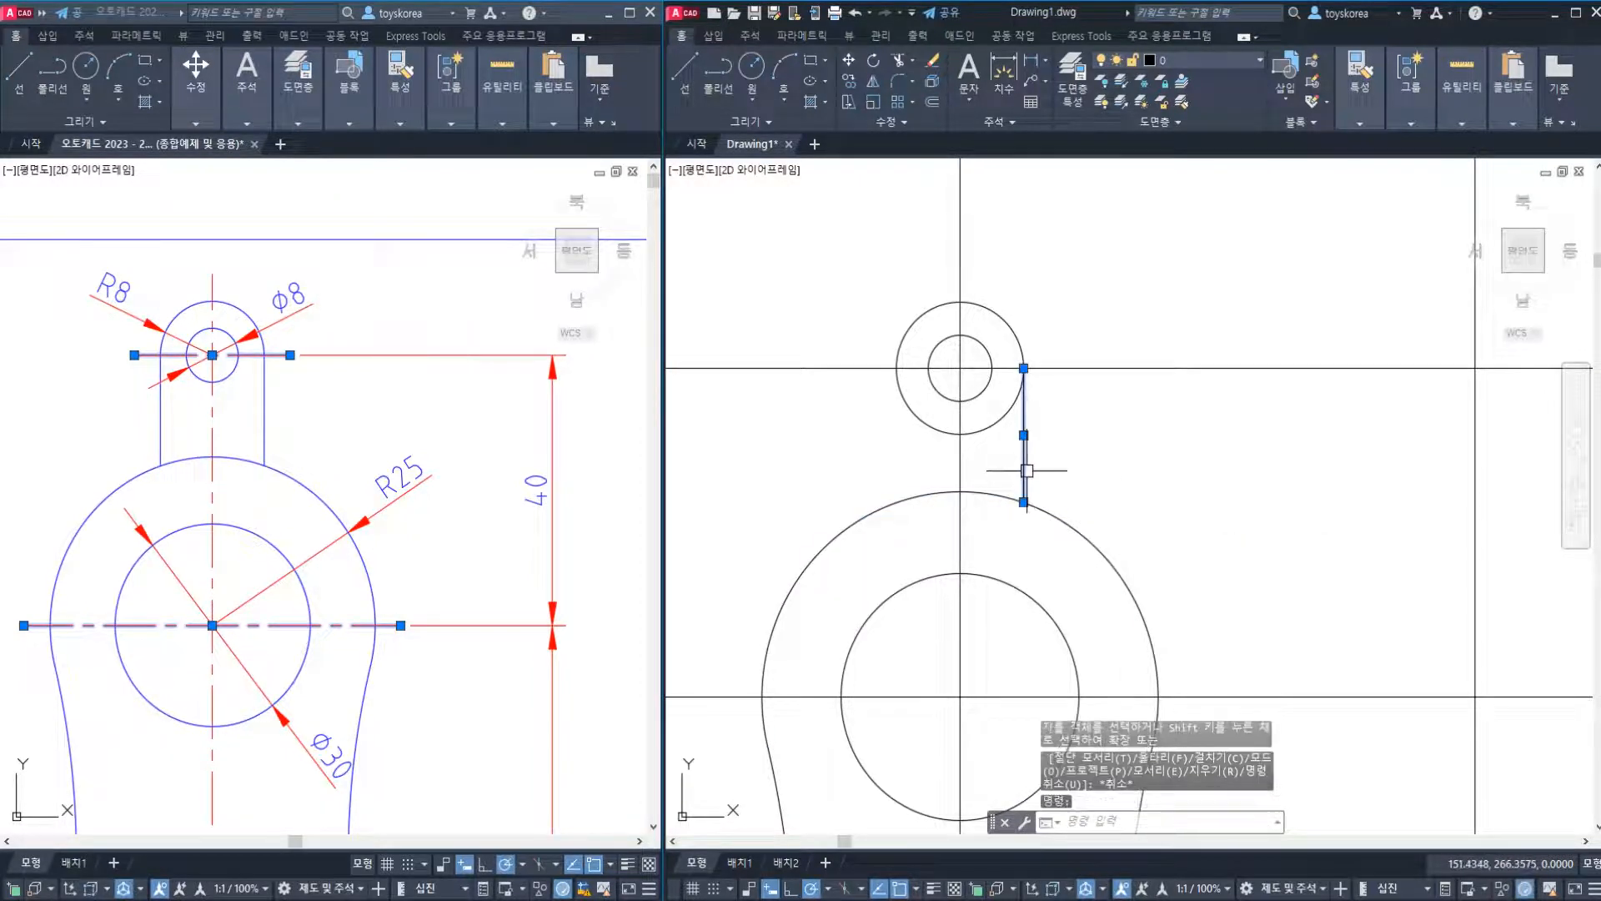
key(Escape)
key(Escape)
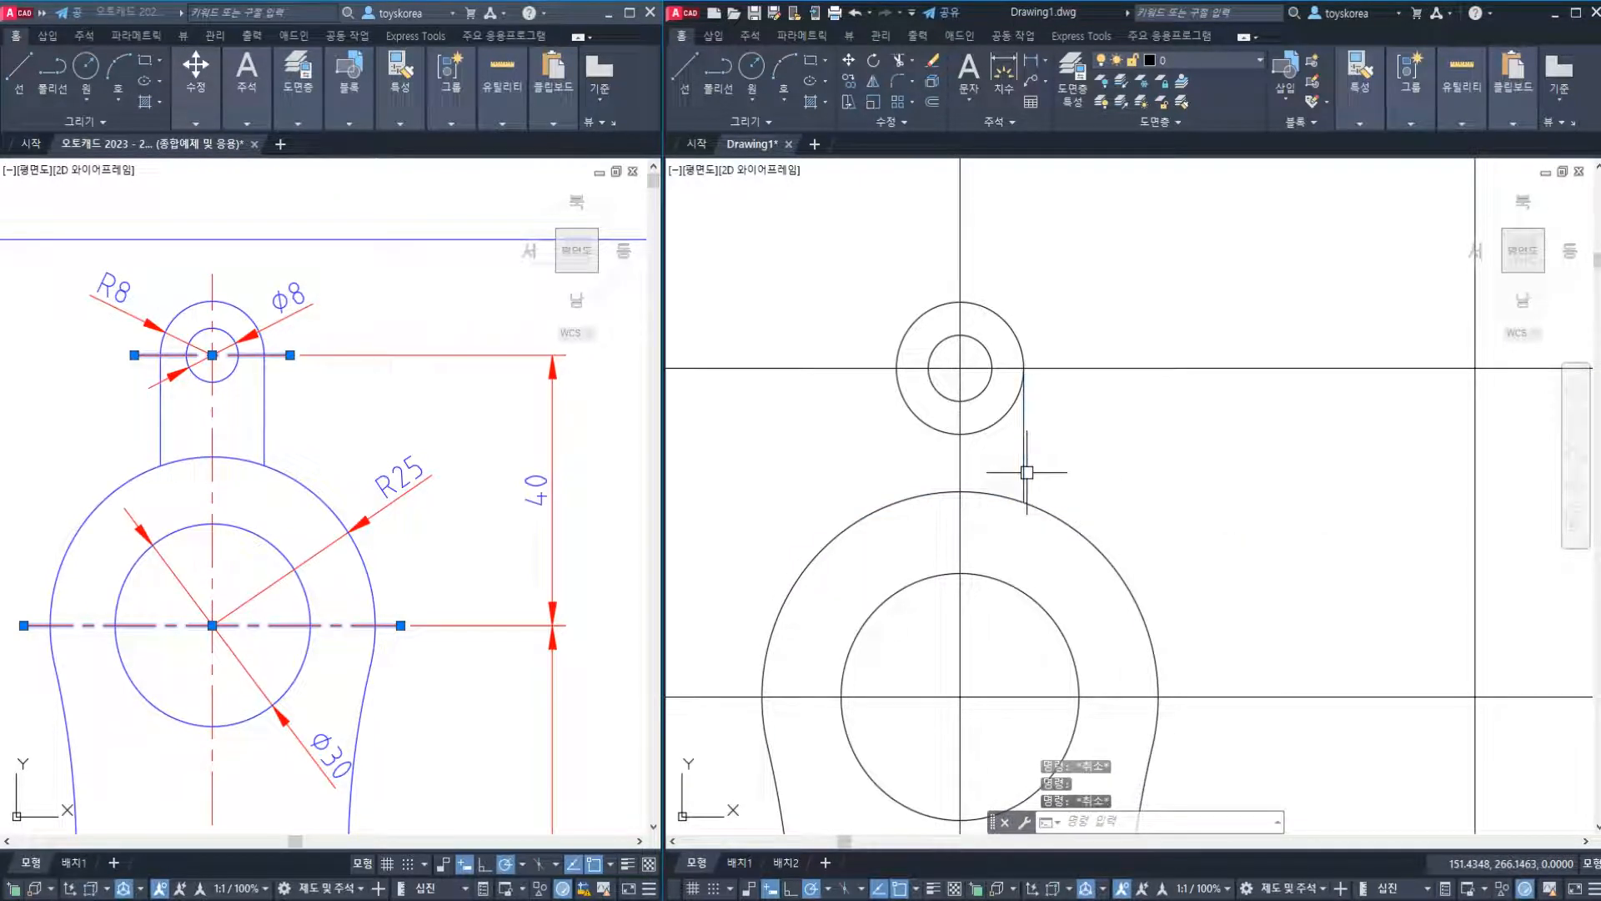
Mirror the lug's side line about the part's vertical centreline, keeping the original.
key(Return)
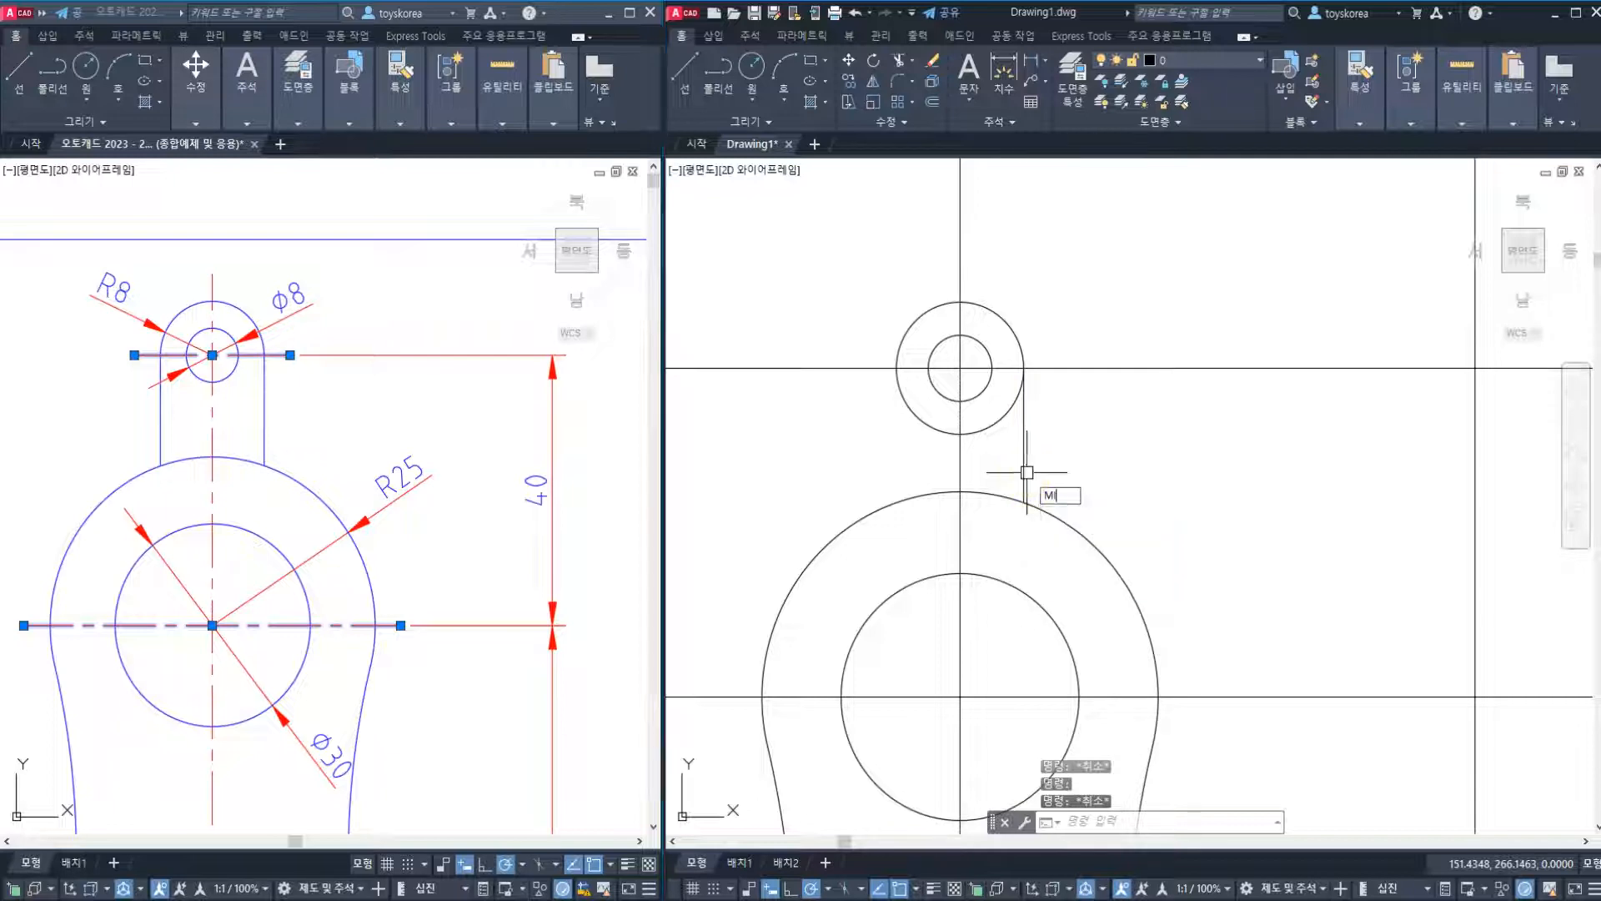
click(1024, 469)
key(Return)
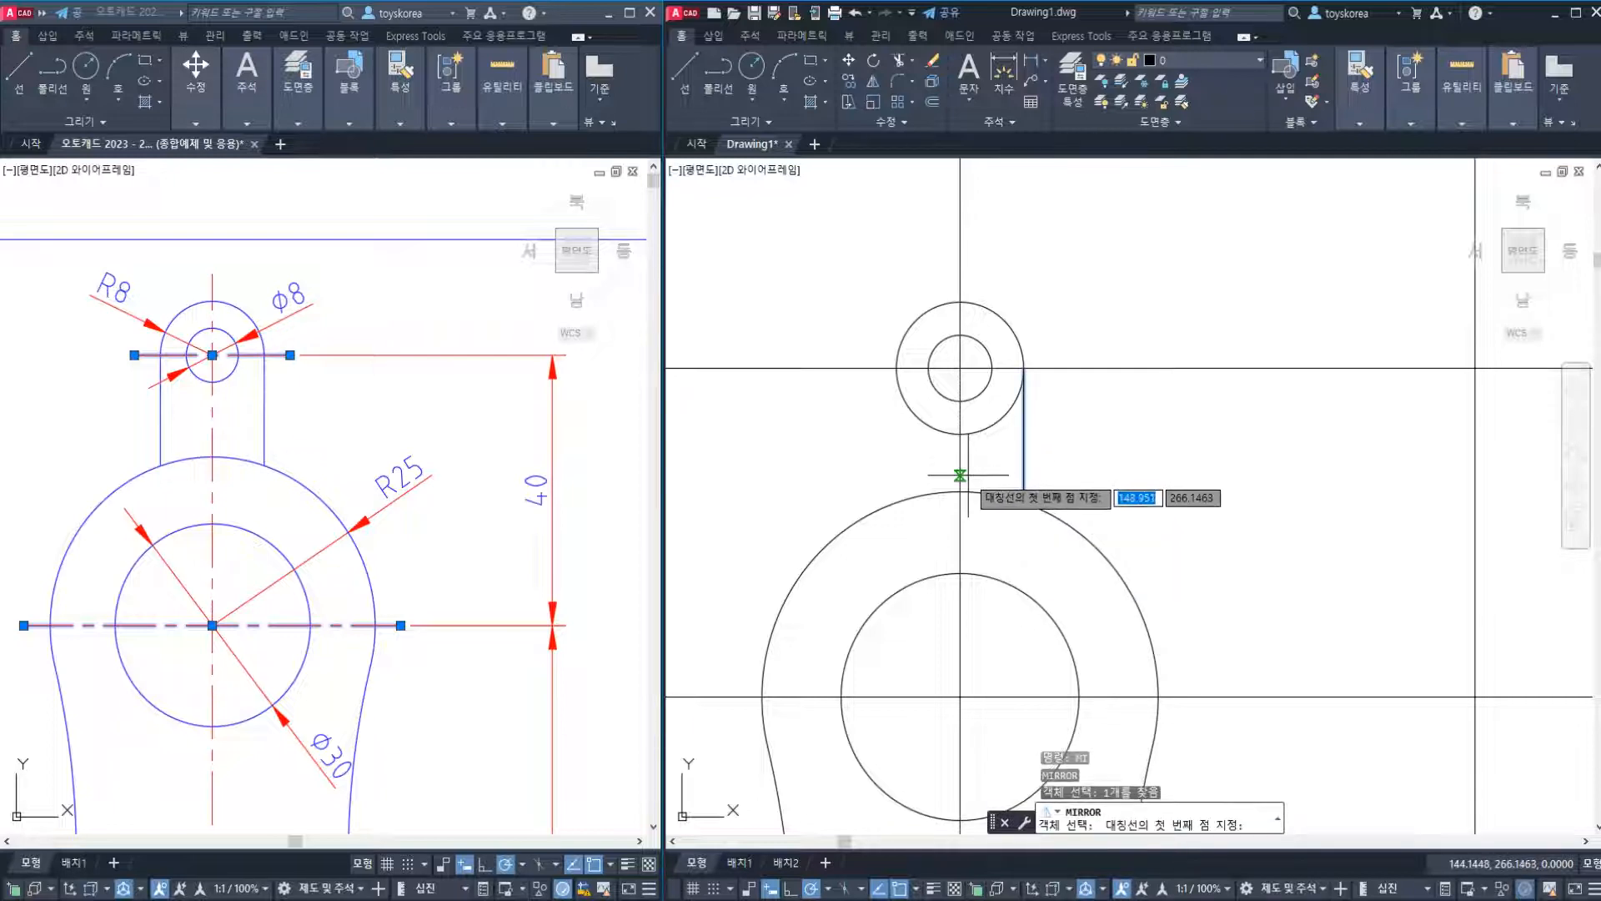
click(959, 492)
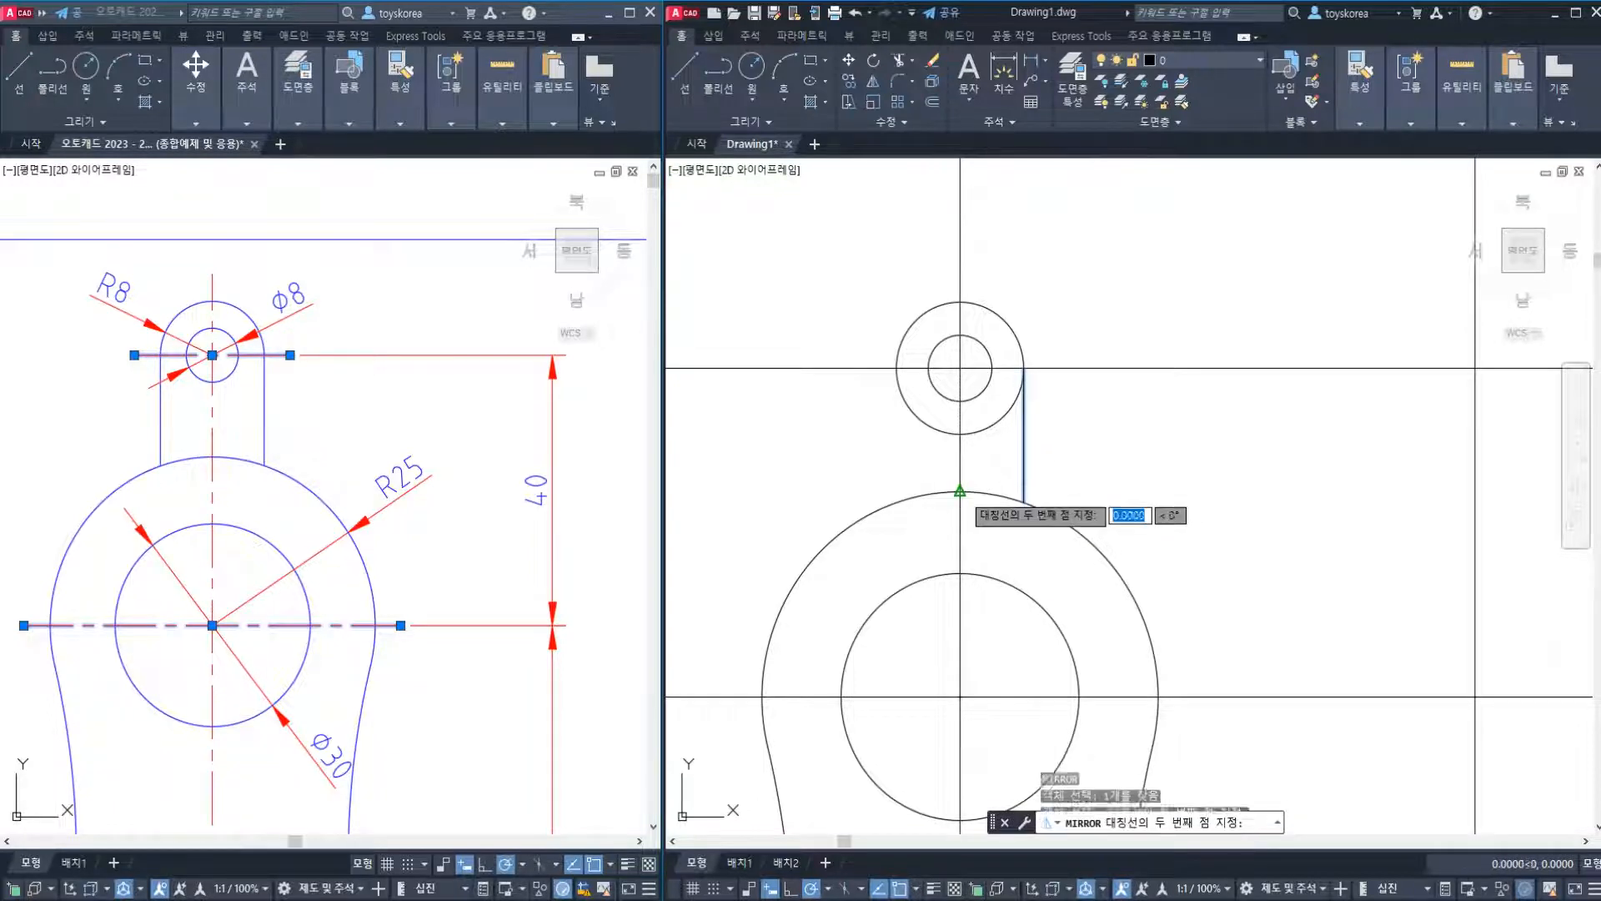
click(959, 436)
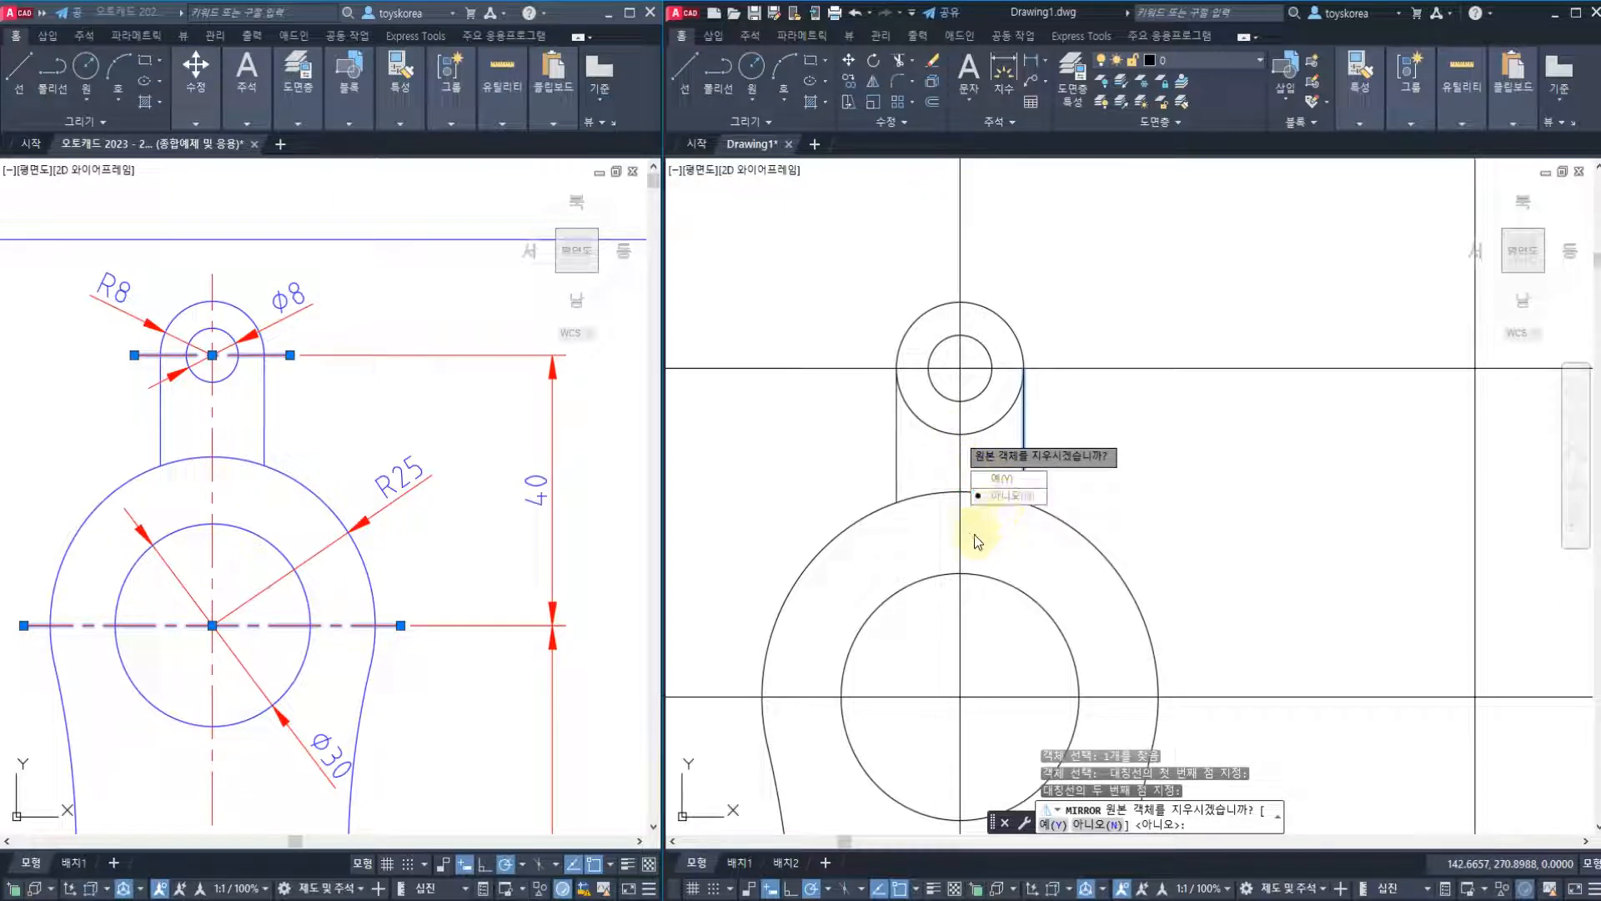
key(Return)
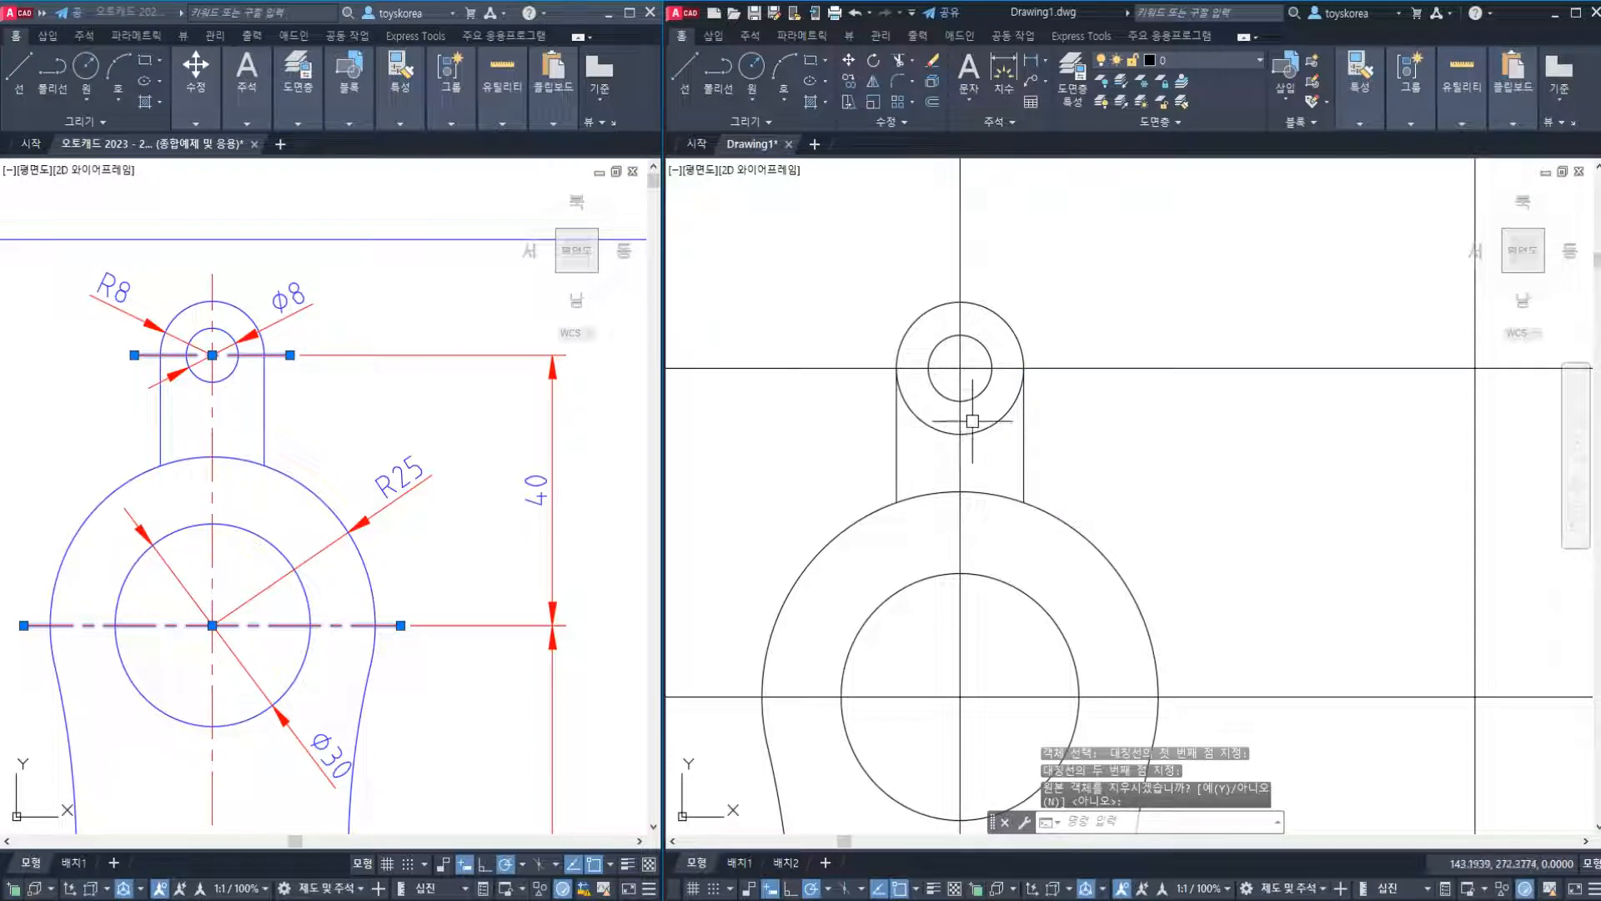
Trim away the lower half of the R8 circle between the lug's two side lines.
text(tr)
key(Return)
click(1023, 461)
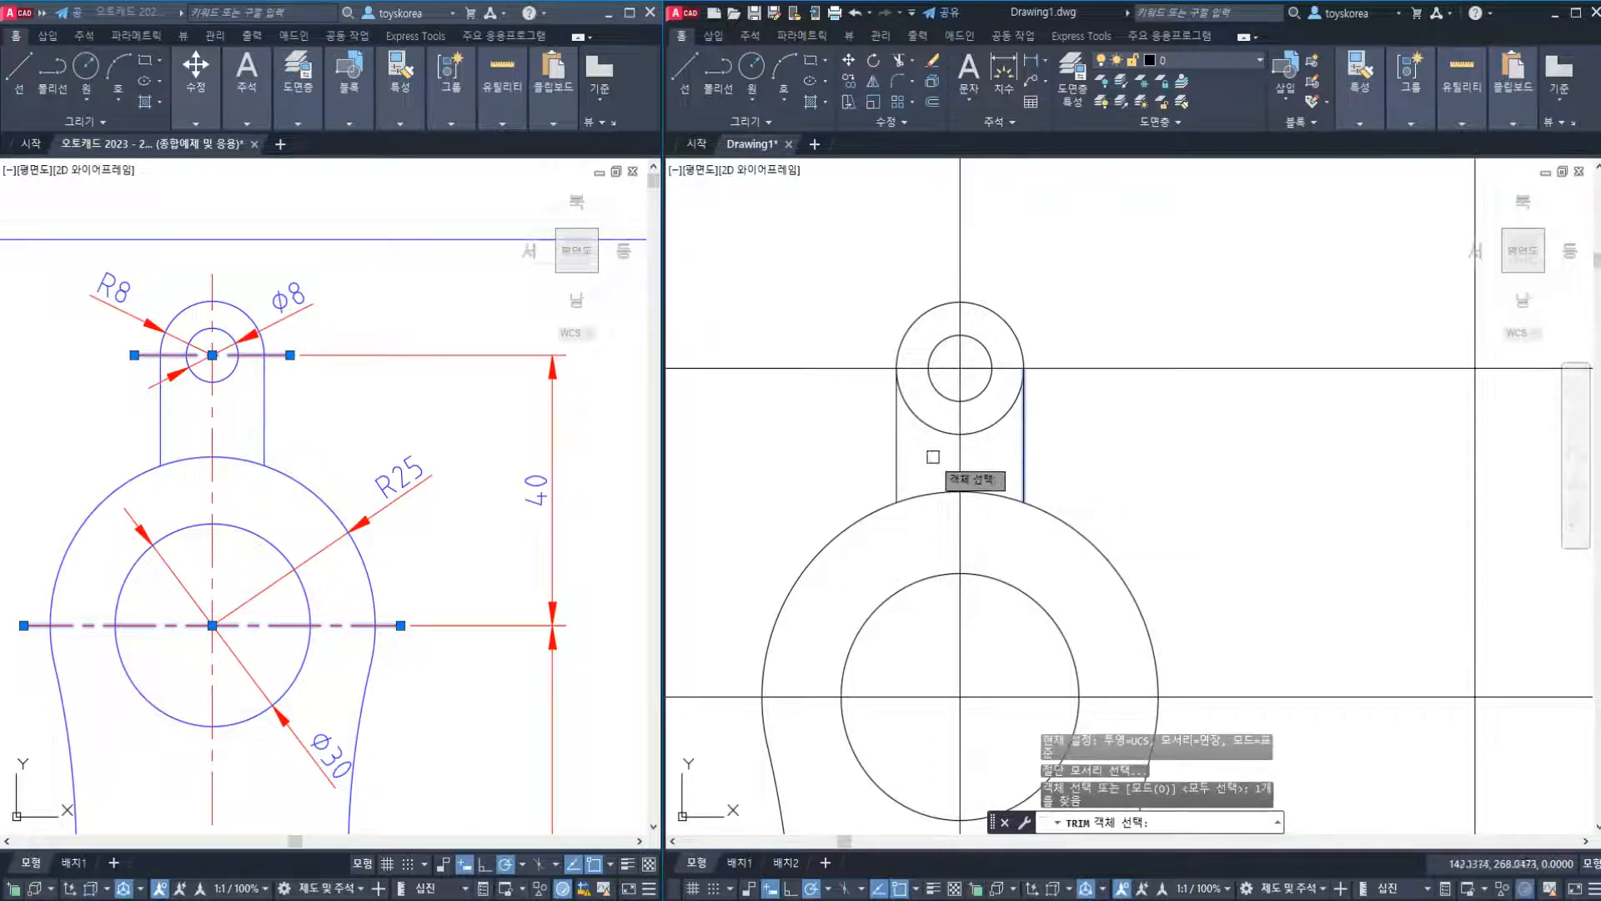
click(895, 450)
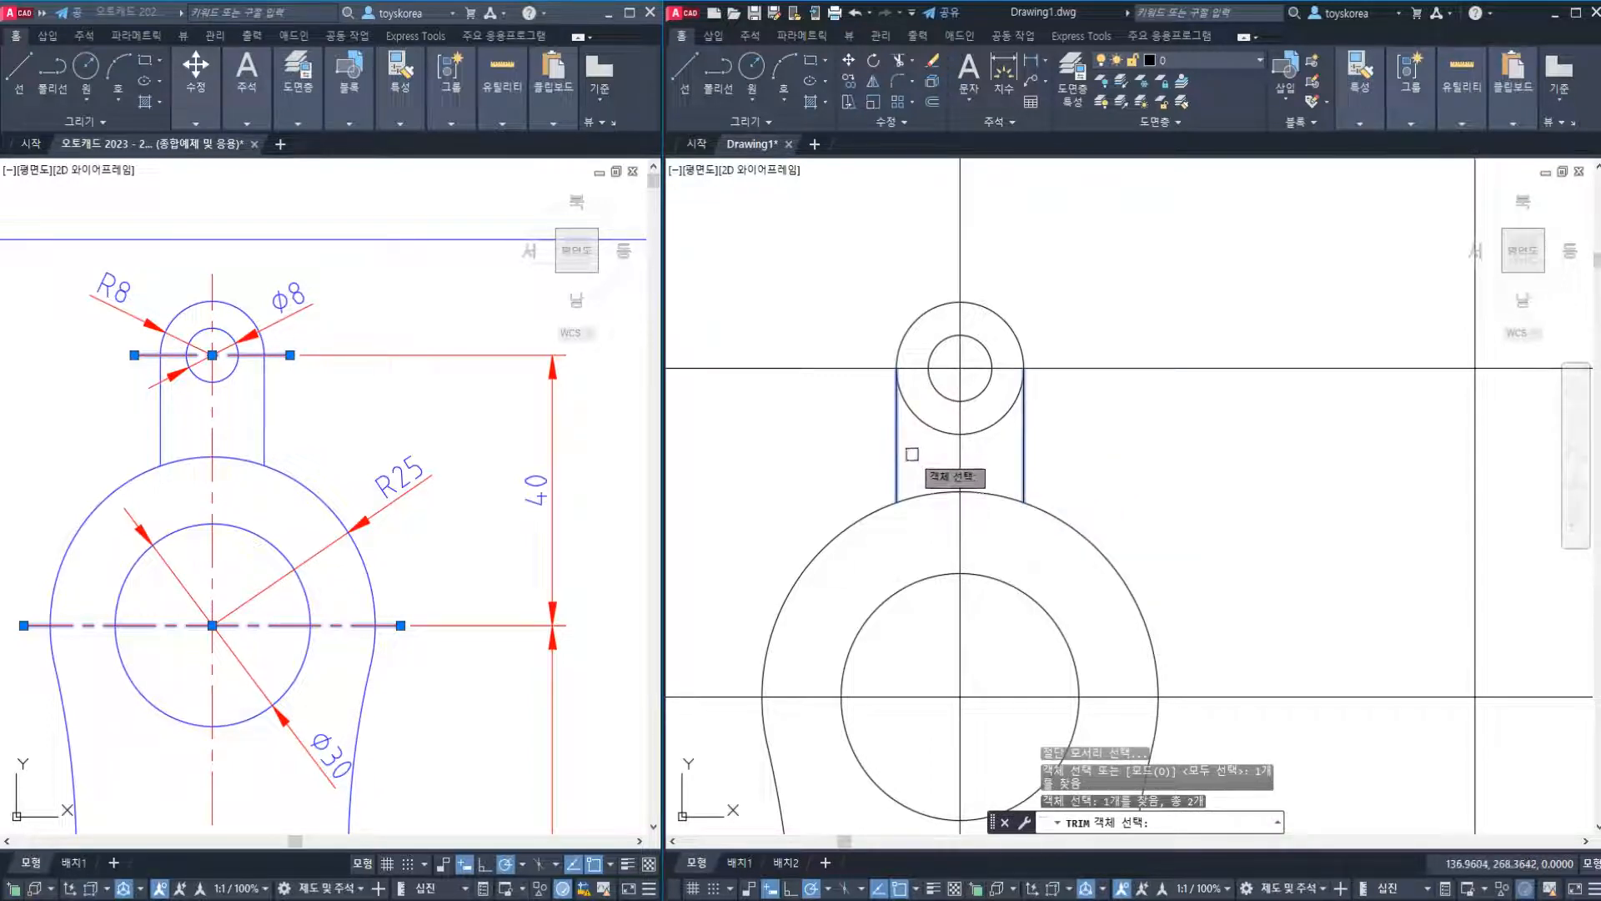
key(Return)
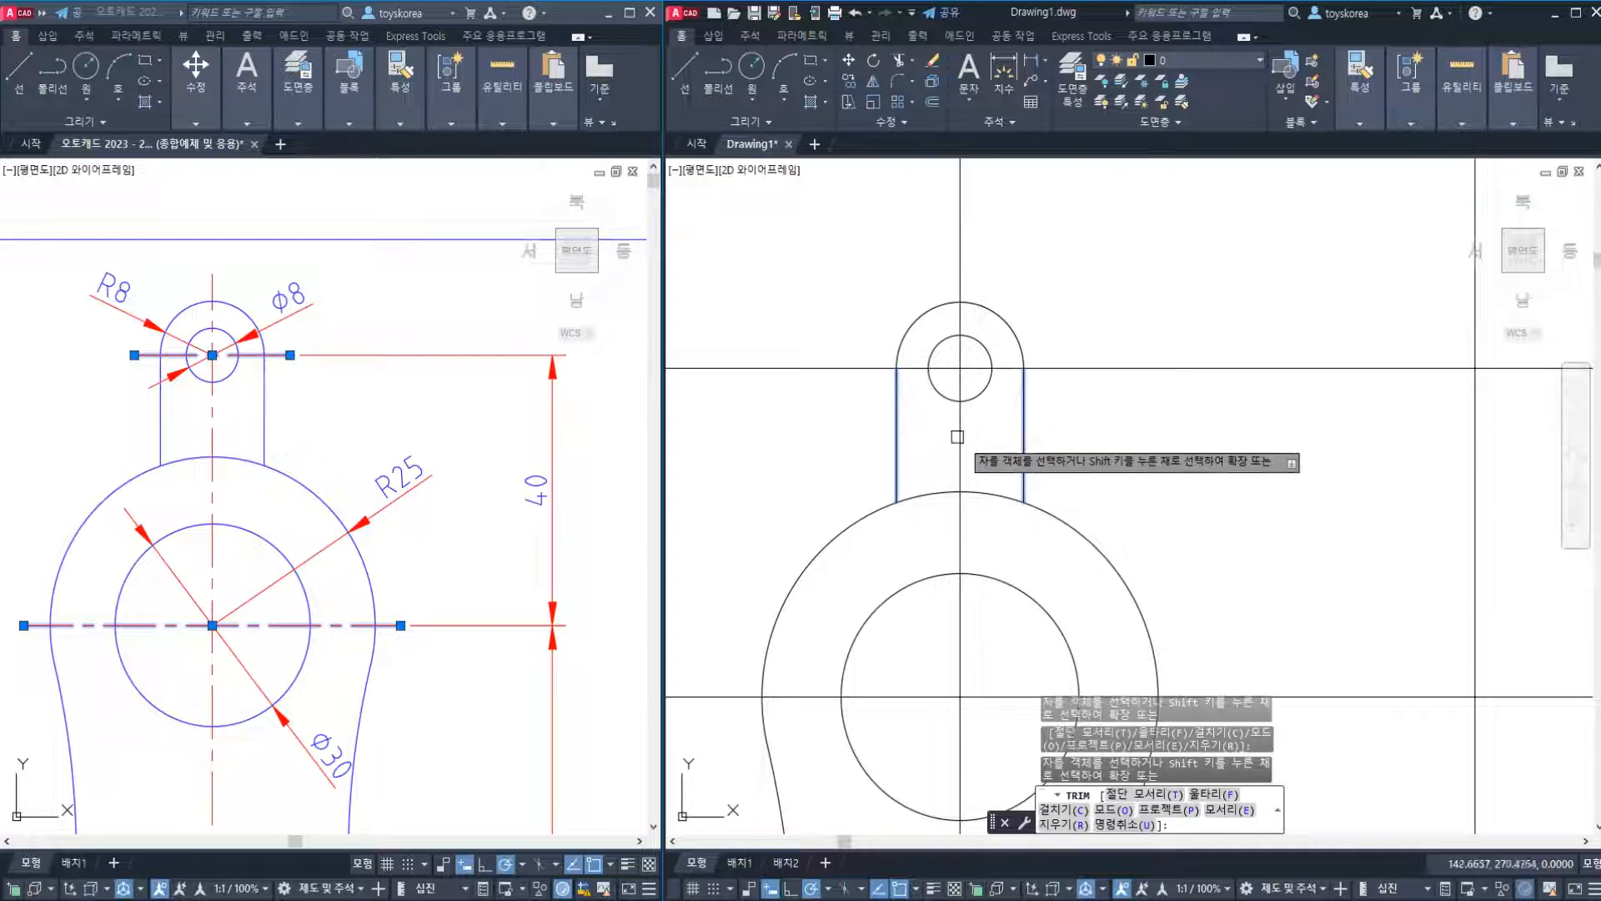
key(Escape)
key(Escape)
key(Escape)
Erase the vertical construction line right of the part and the horizontal centrelines through the top lug and the R25 arc.
scroll(1076, 467, down, 3)
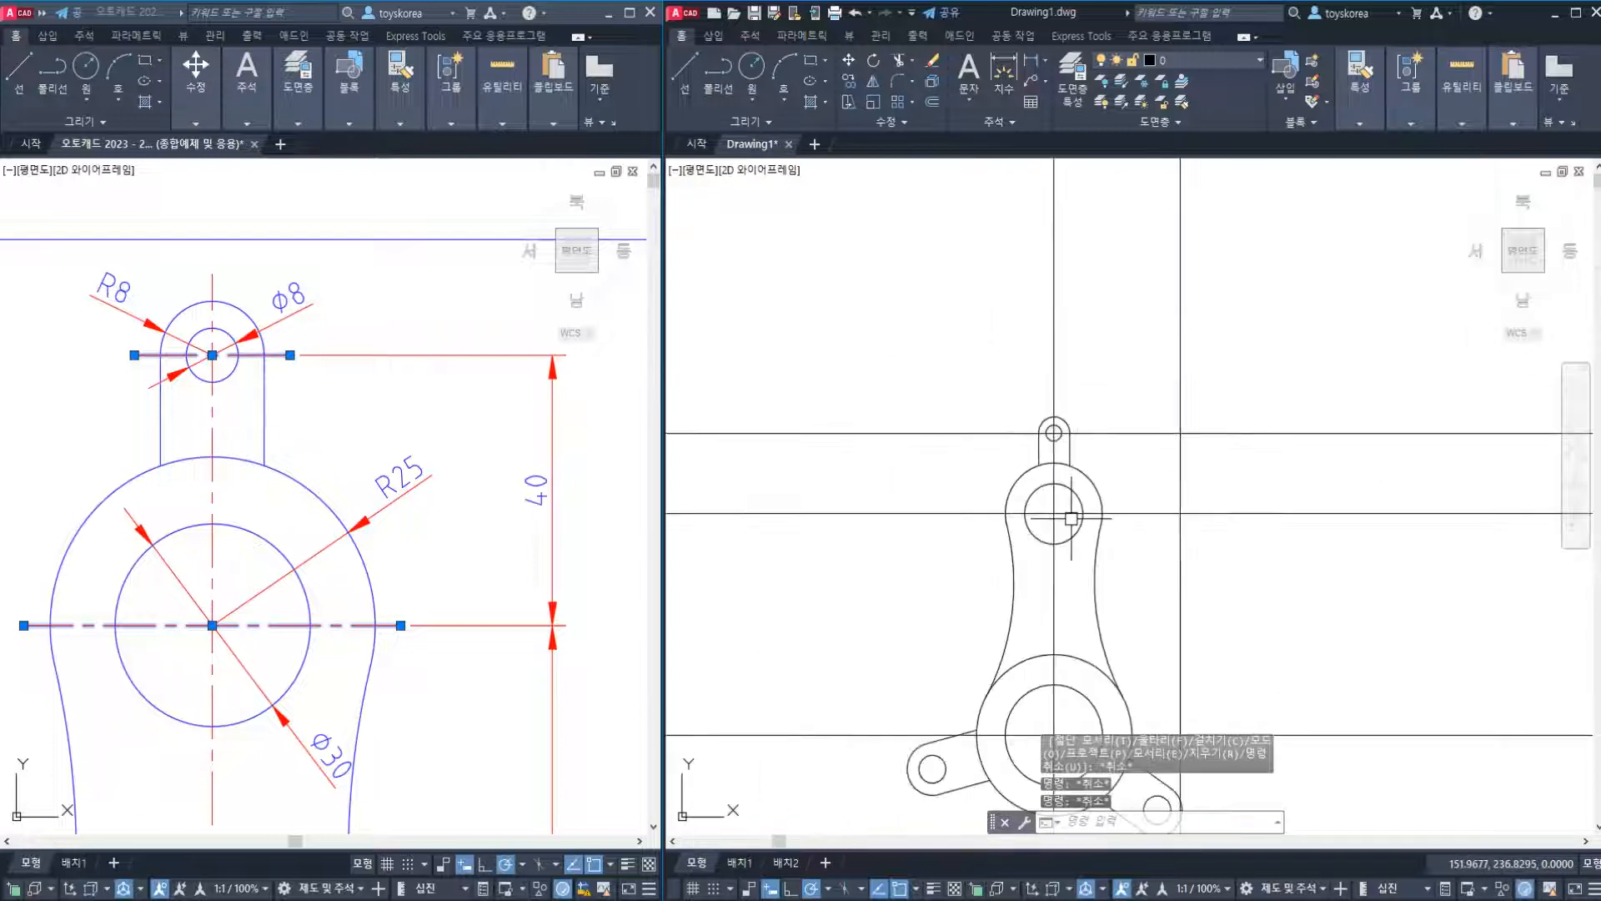
scroll(1030, 410, up, 2)
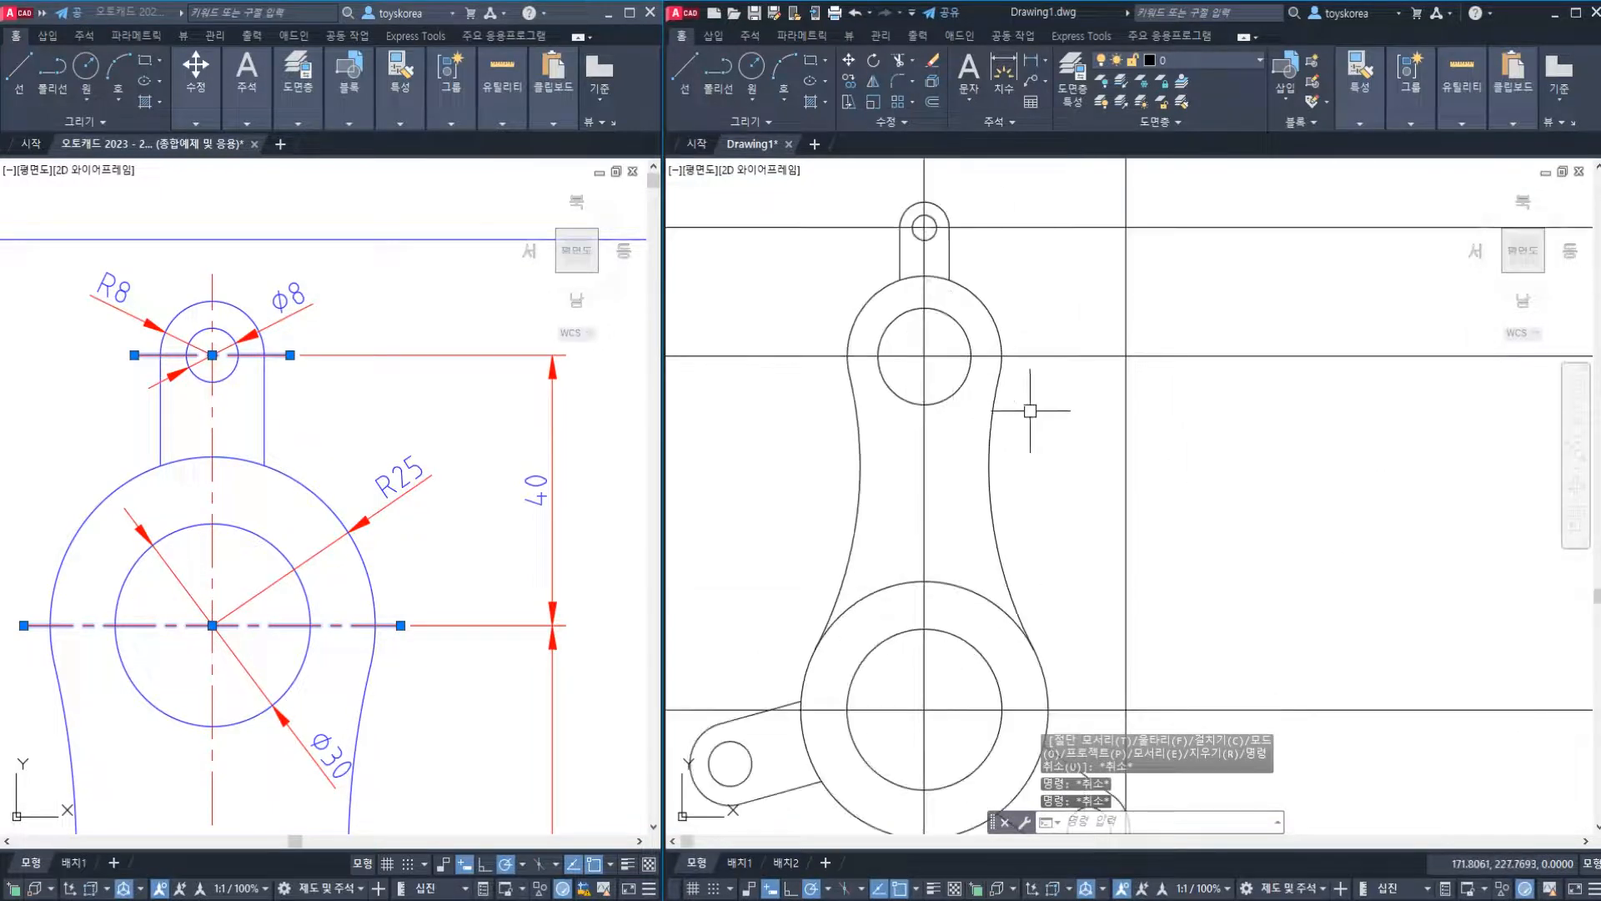
click(1122, 348)
click(1079, 268)
click(1027, 199)
key(Return)
Erase the part's vertical centreline and the horizontal centreline through the large lower circles.
click(925, 460)
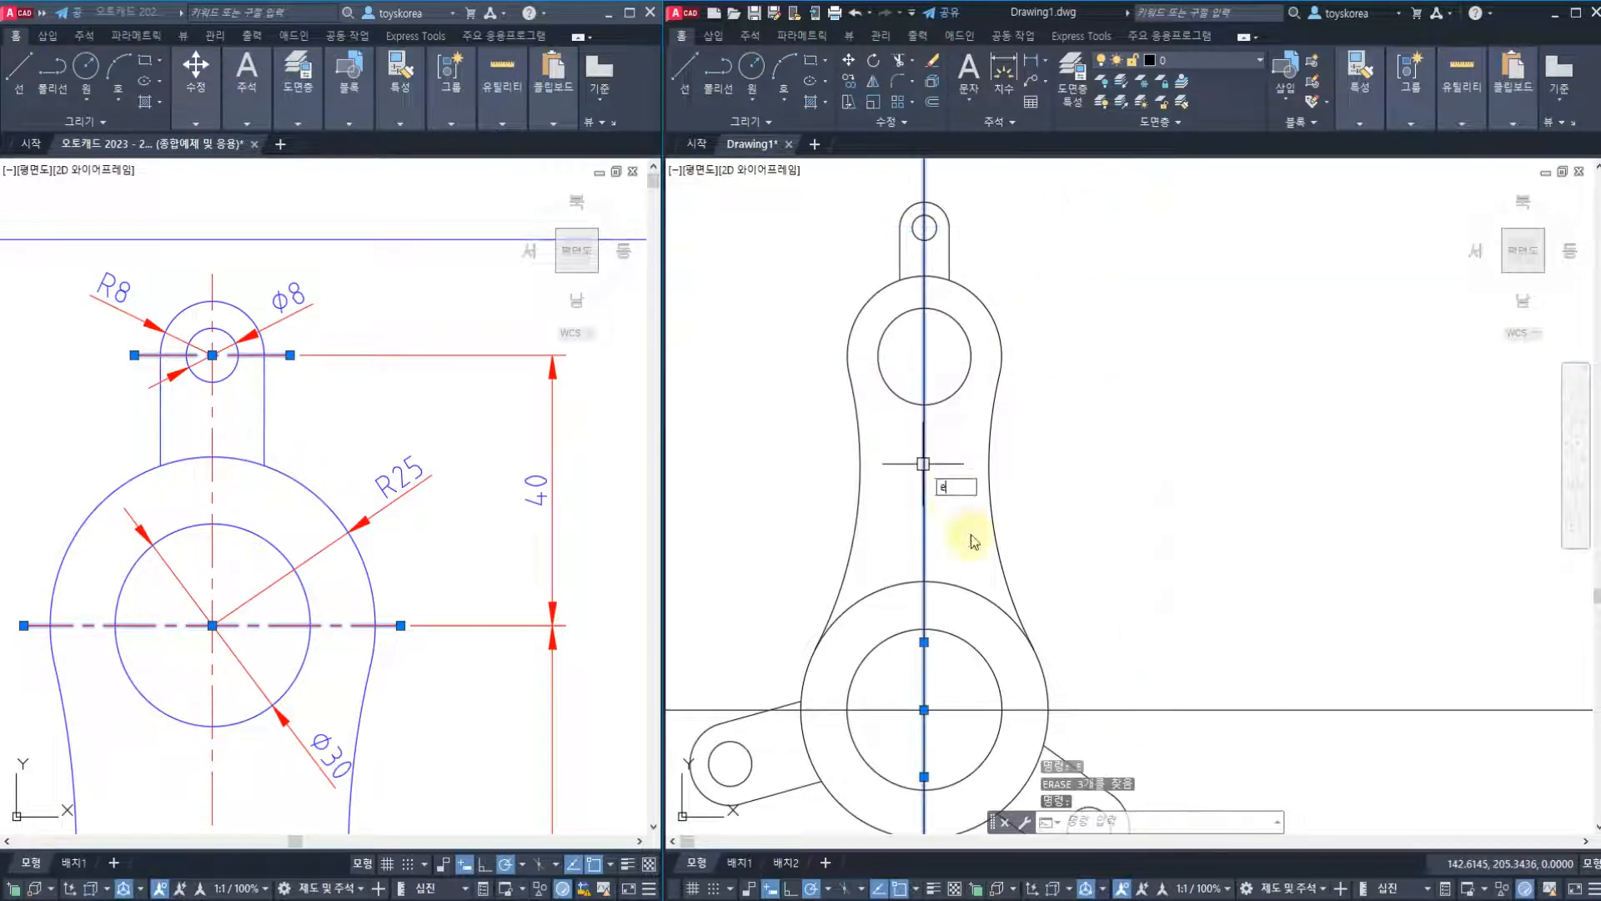
text(e)
key(Return)
click(1251, 500)
click(1166, 720)
text(e)
key(Return)
scroll(957, 472, down, 2)
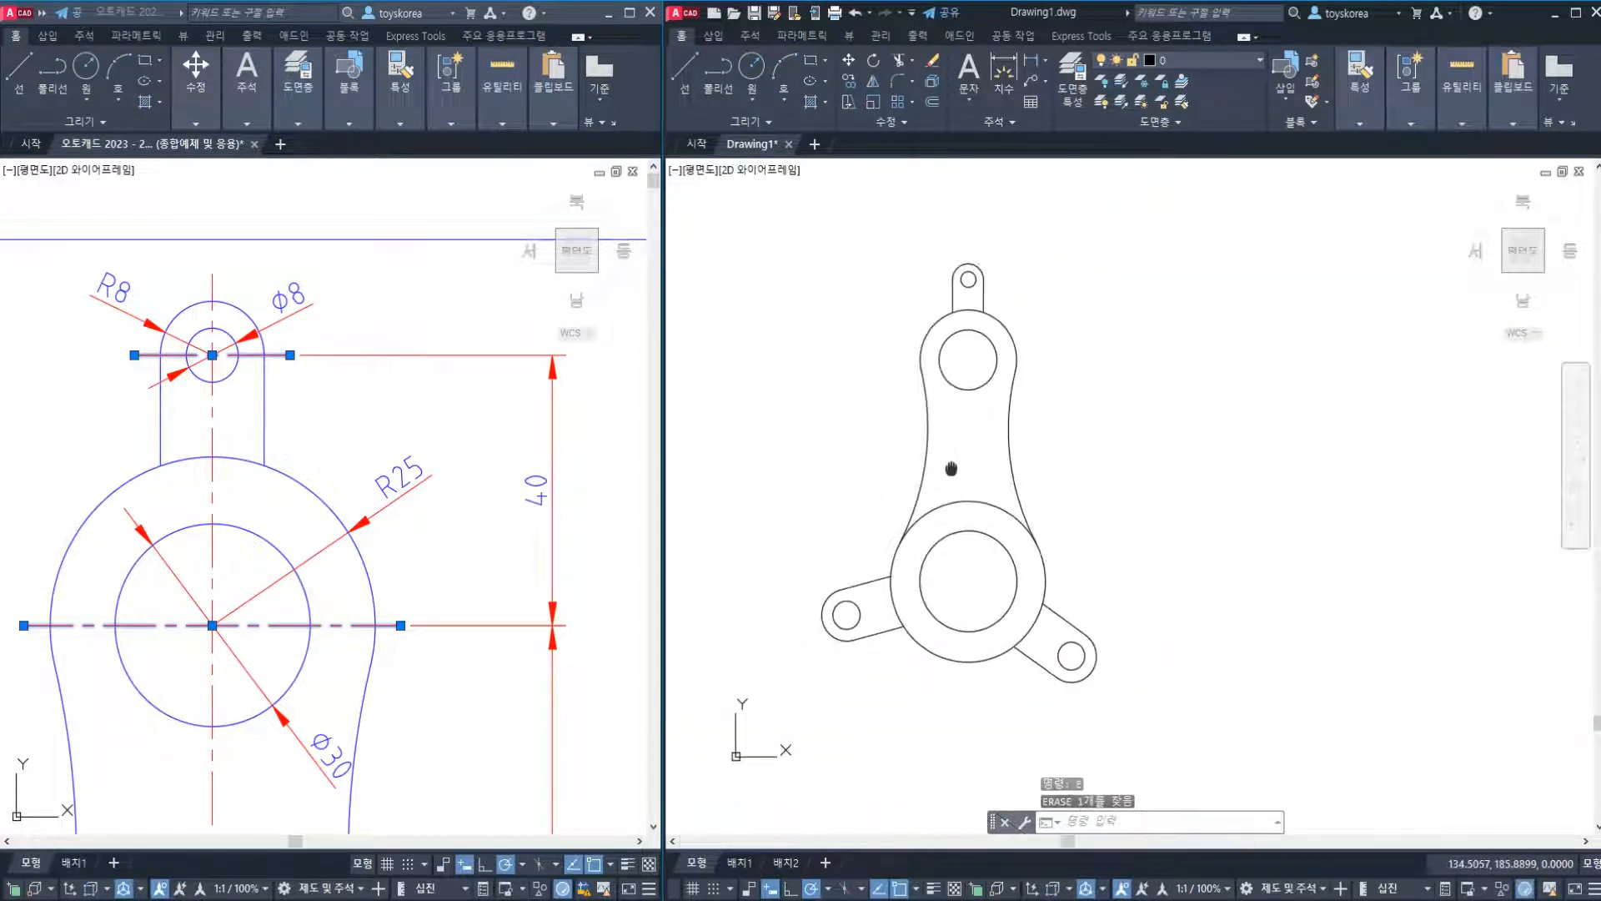
scroll(958, 475, up, 2)
middle_drag(957, 476, 929, 499)
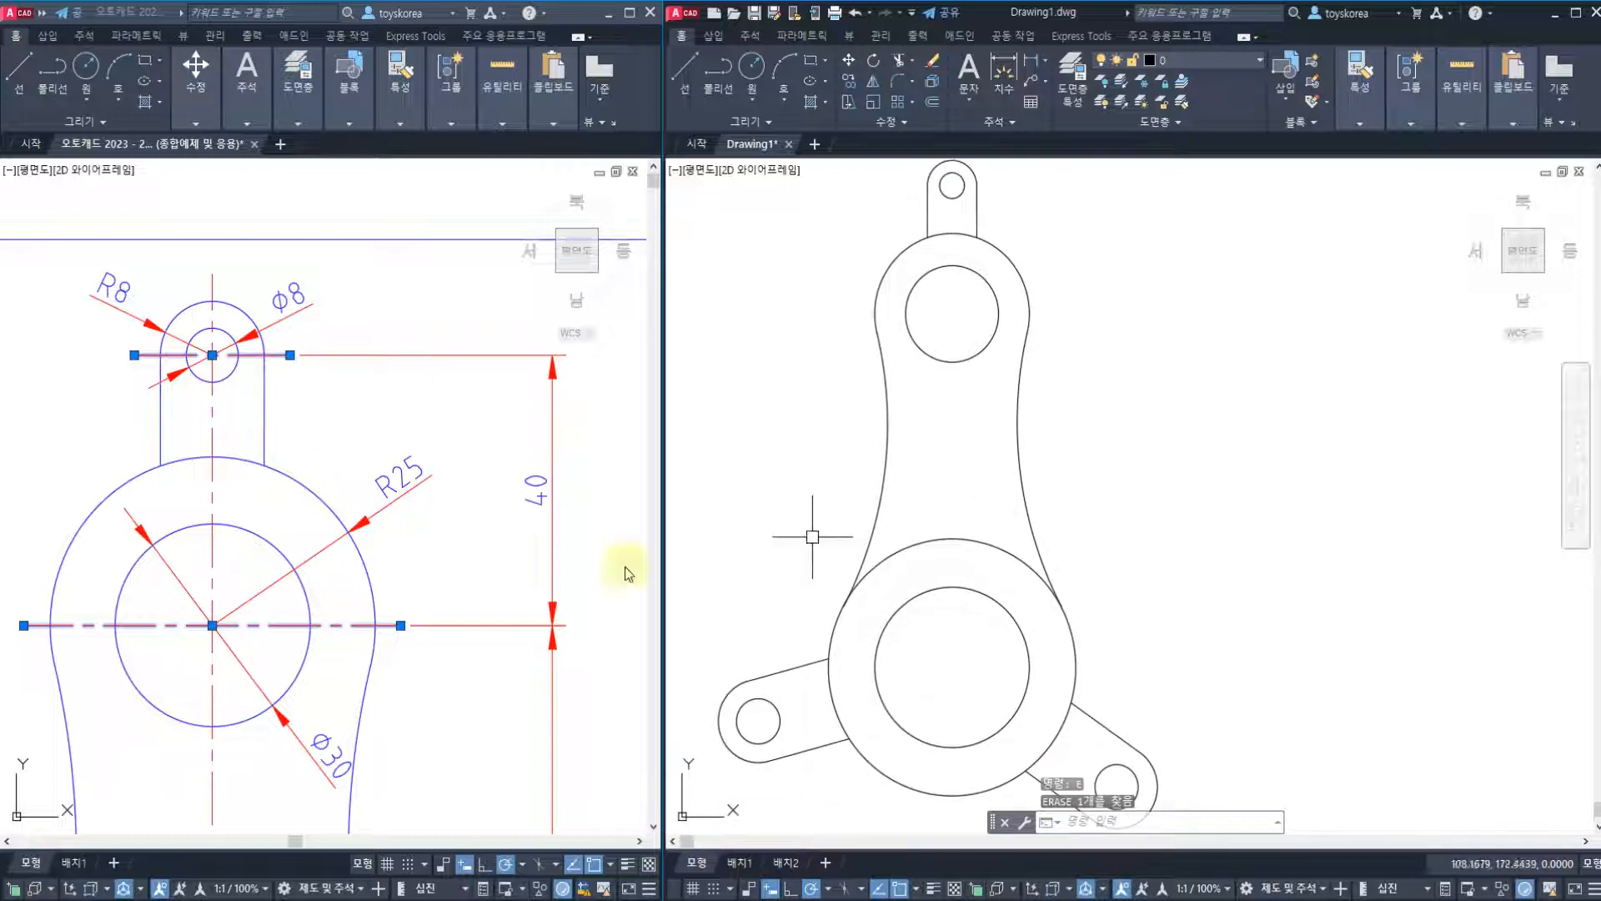
Clear the selection in the reference drawing and compare its full dimensioned part with the redrawn outline.
click(394, 504)
key(Escape)
scroll(456, 515, down, 2)
middle_drag(433, 603, 432, 376)
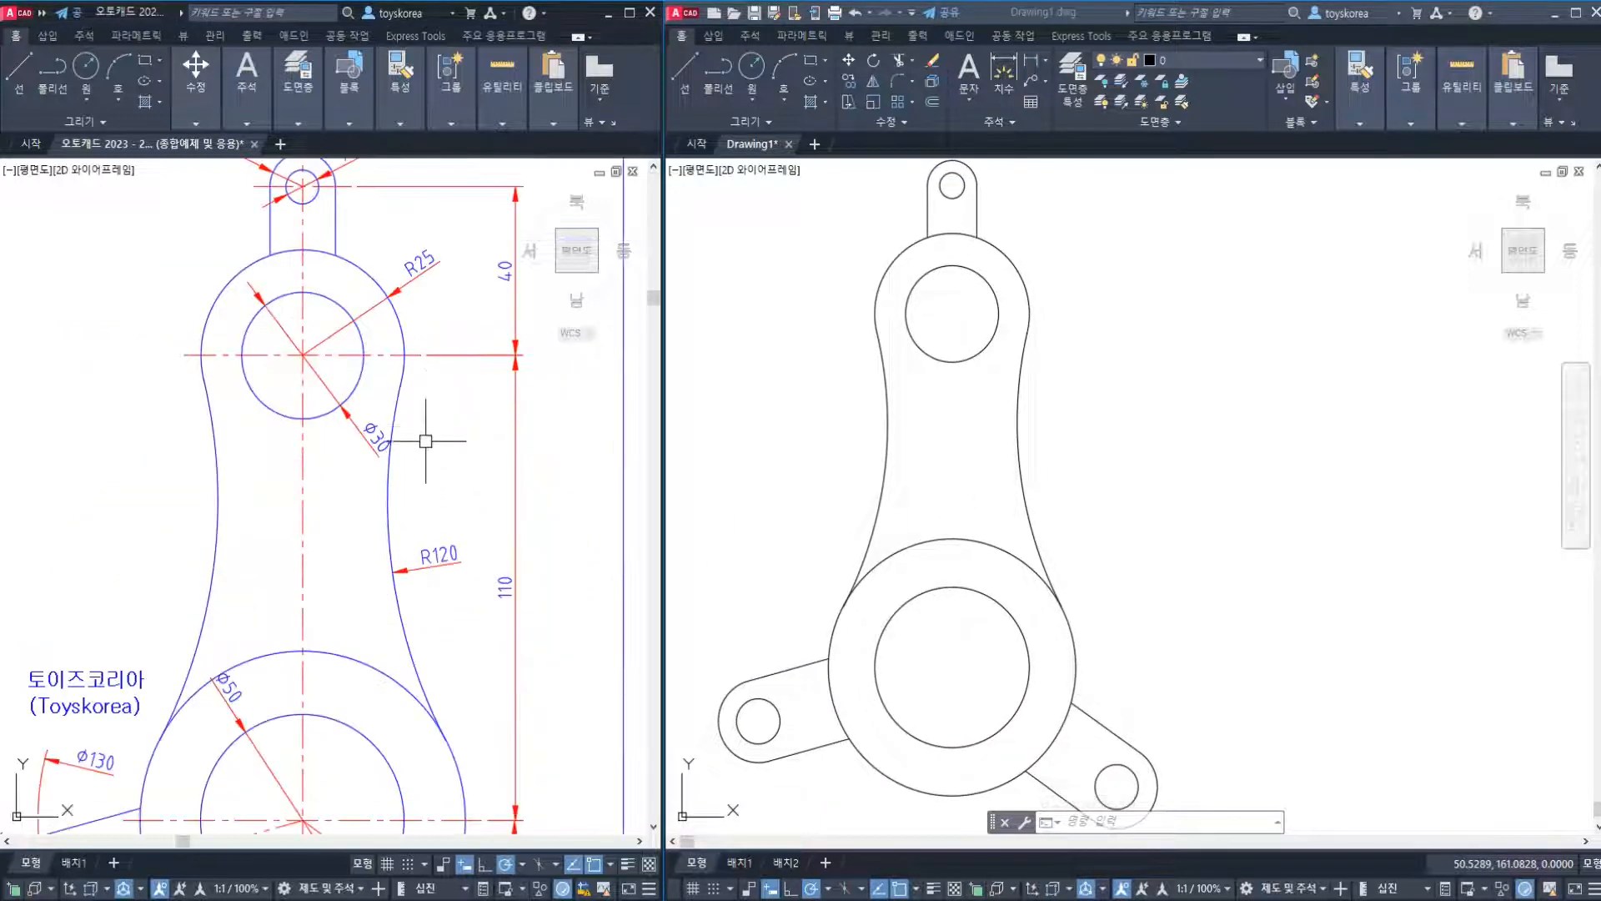
scroll(424, 442, down, 2)
middle_drag(419, 457, 421, 414)
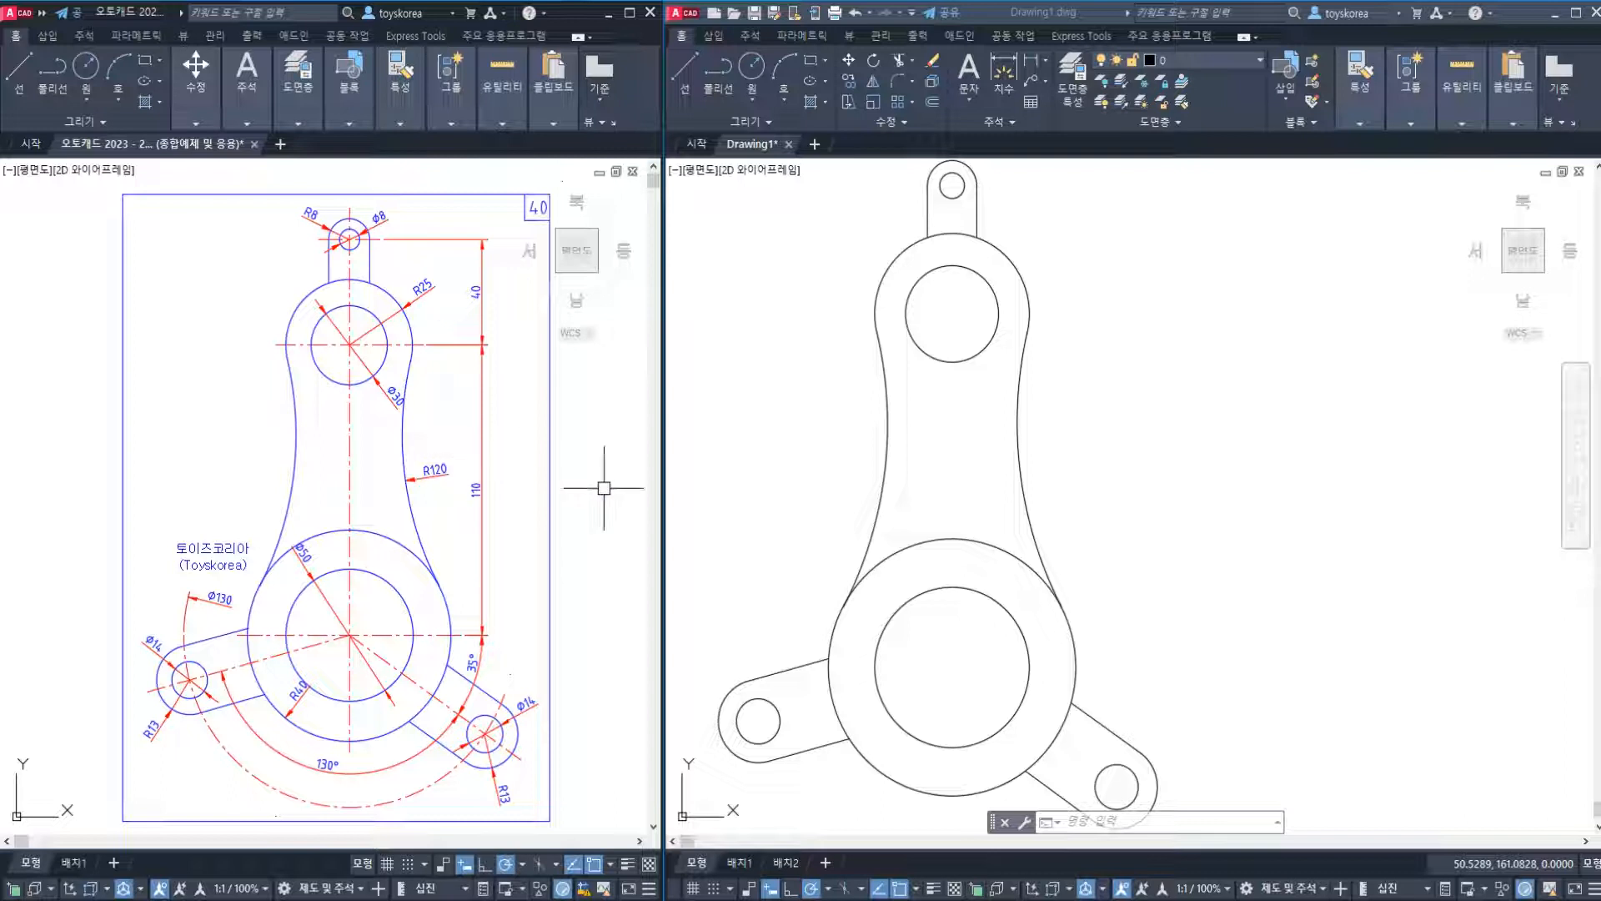
click(927, 612)
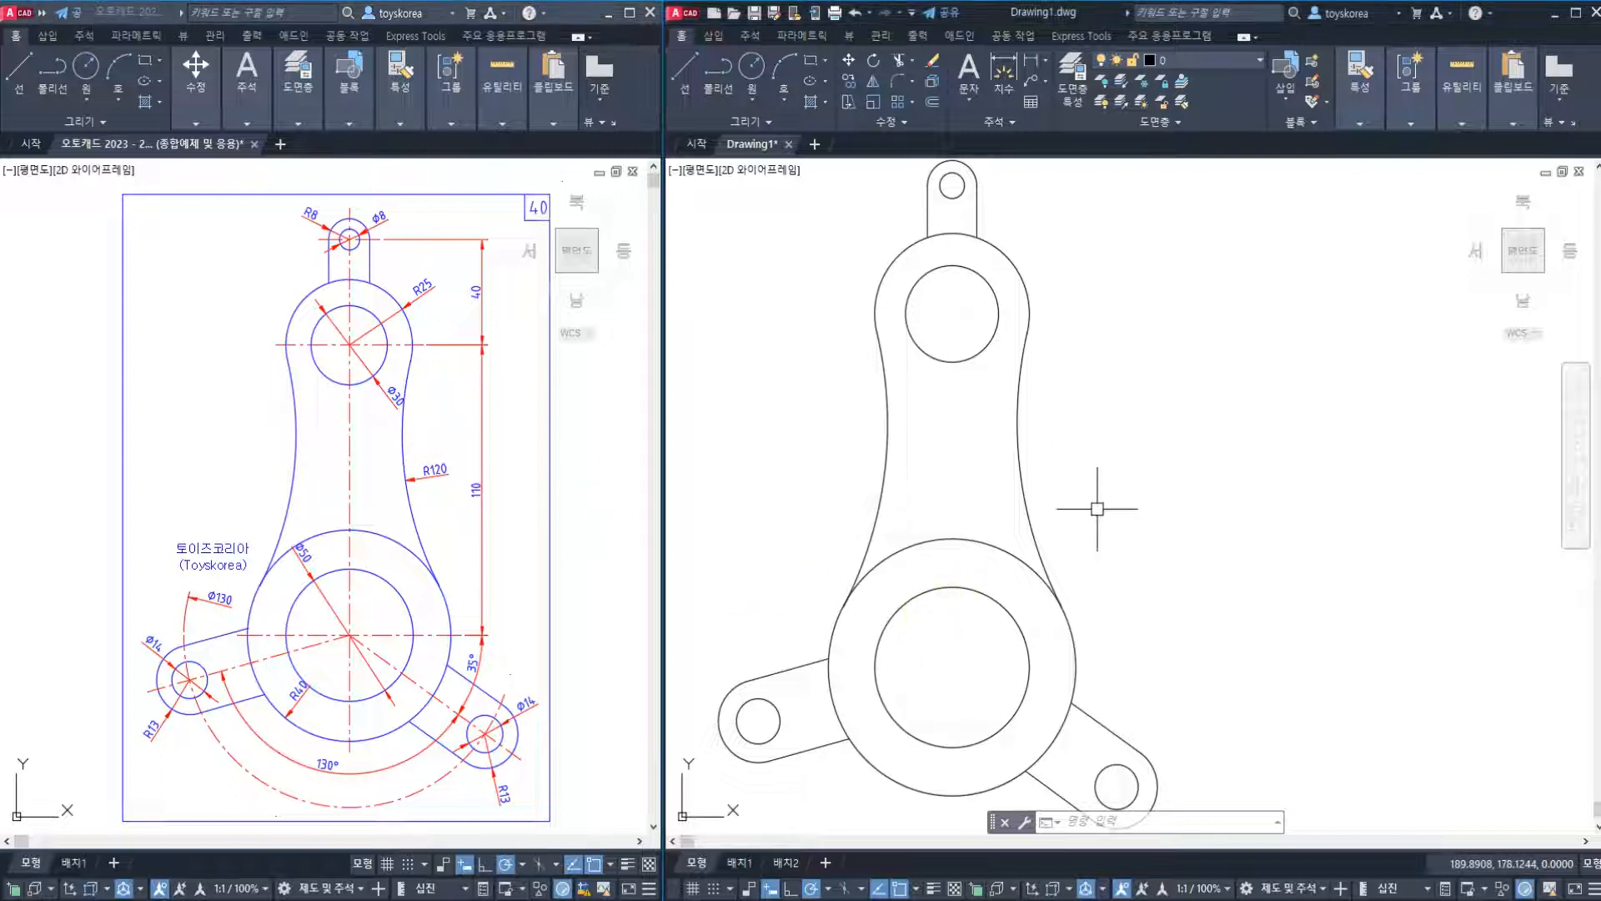
middle_drag(1044, 572, 1049, 542)
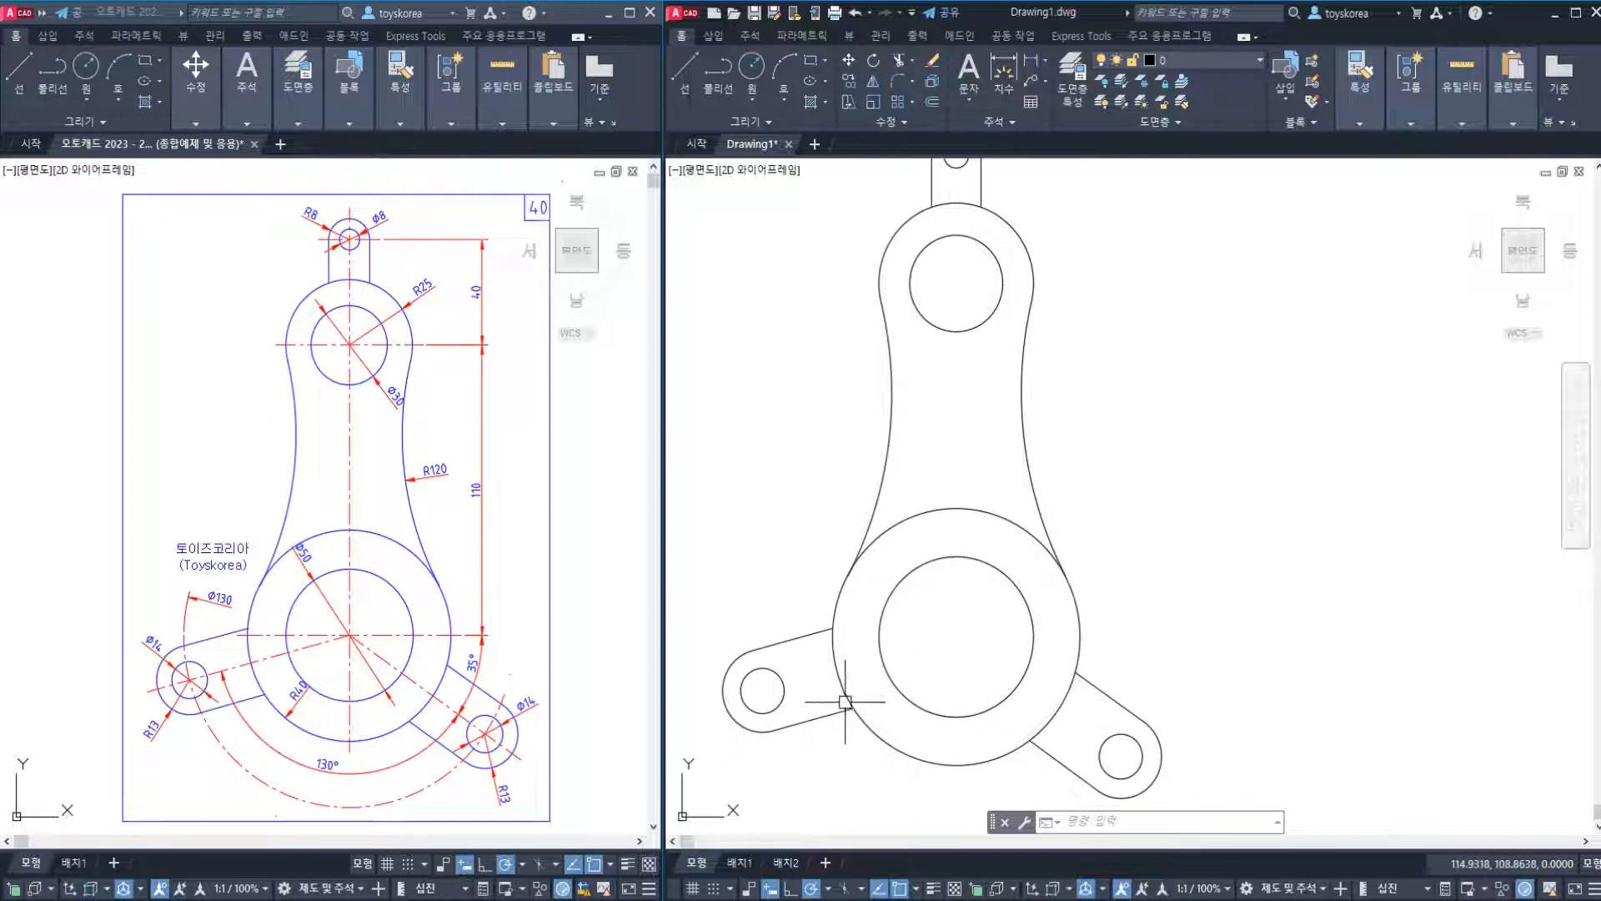
Review the redrawn lower circles and the two angled side lugs with their holes by highlighting each in turn.
click(1029, 664)
click(1031, 537)
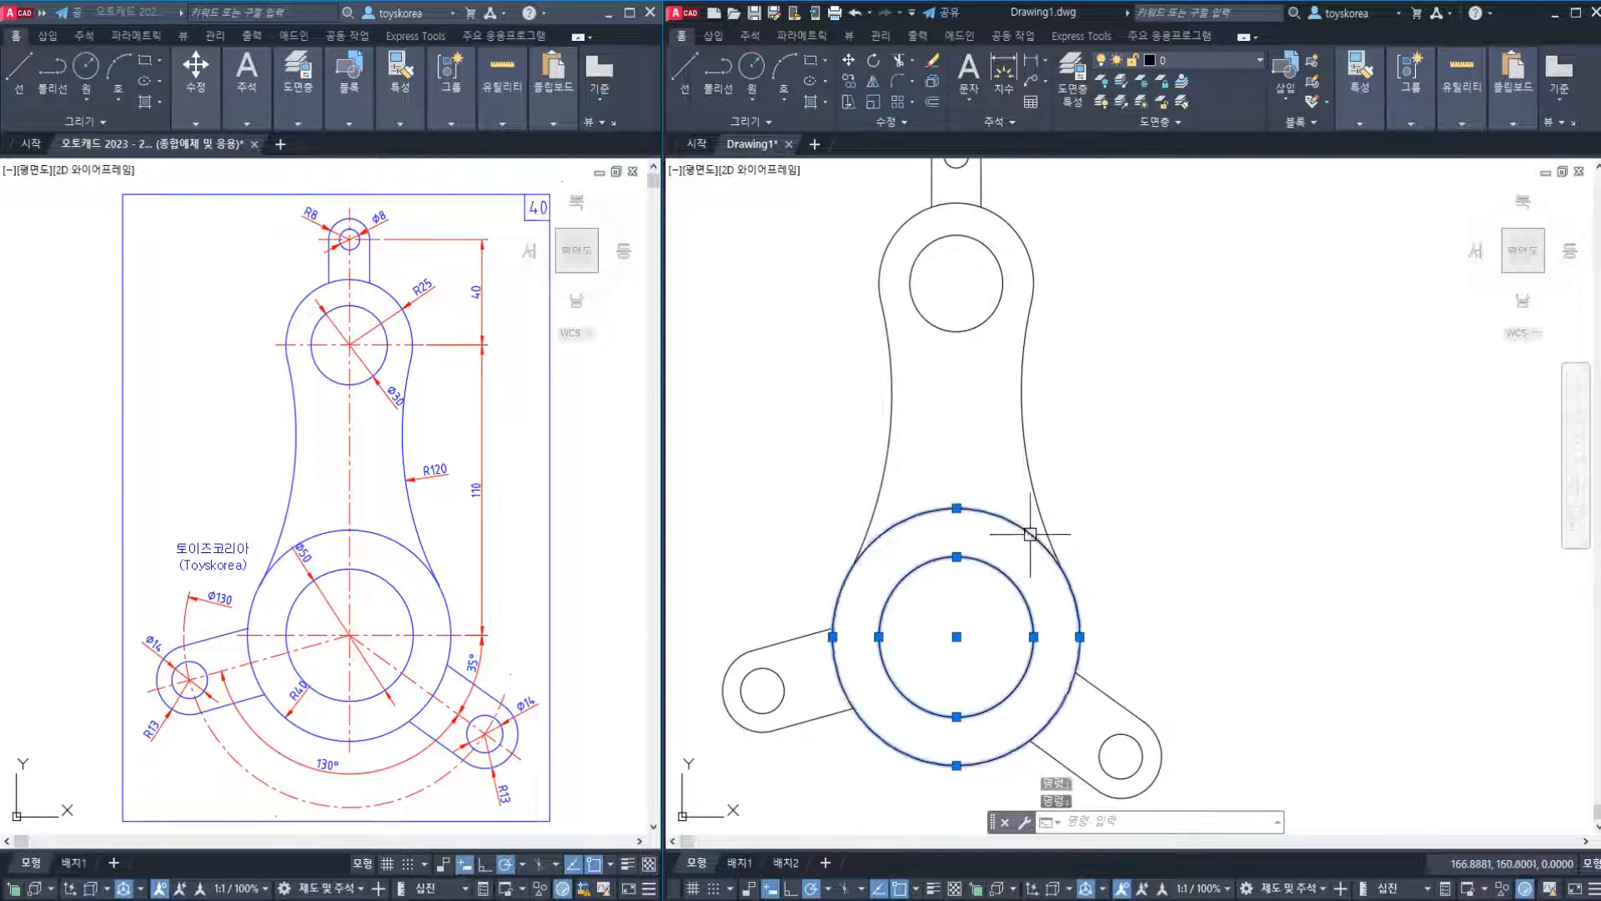
key(Escape)
click(1188, 755)
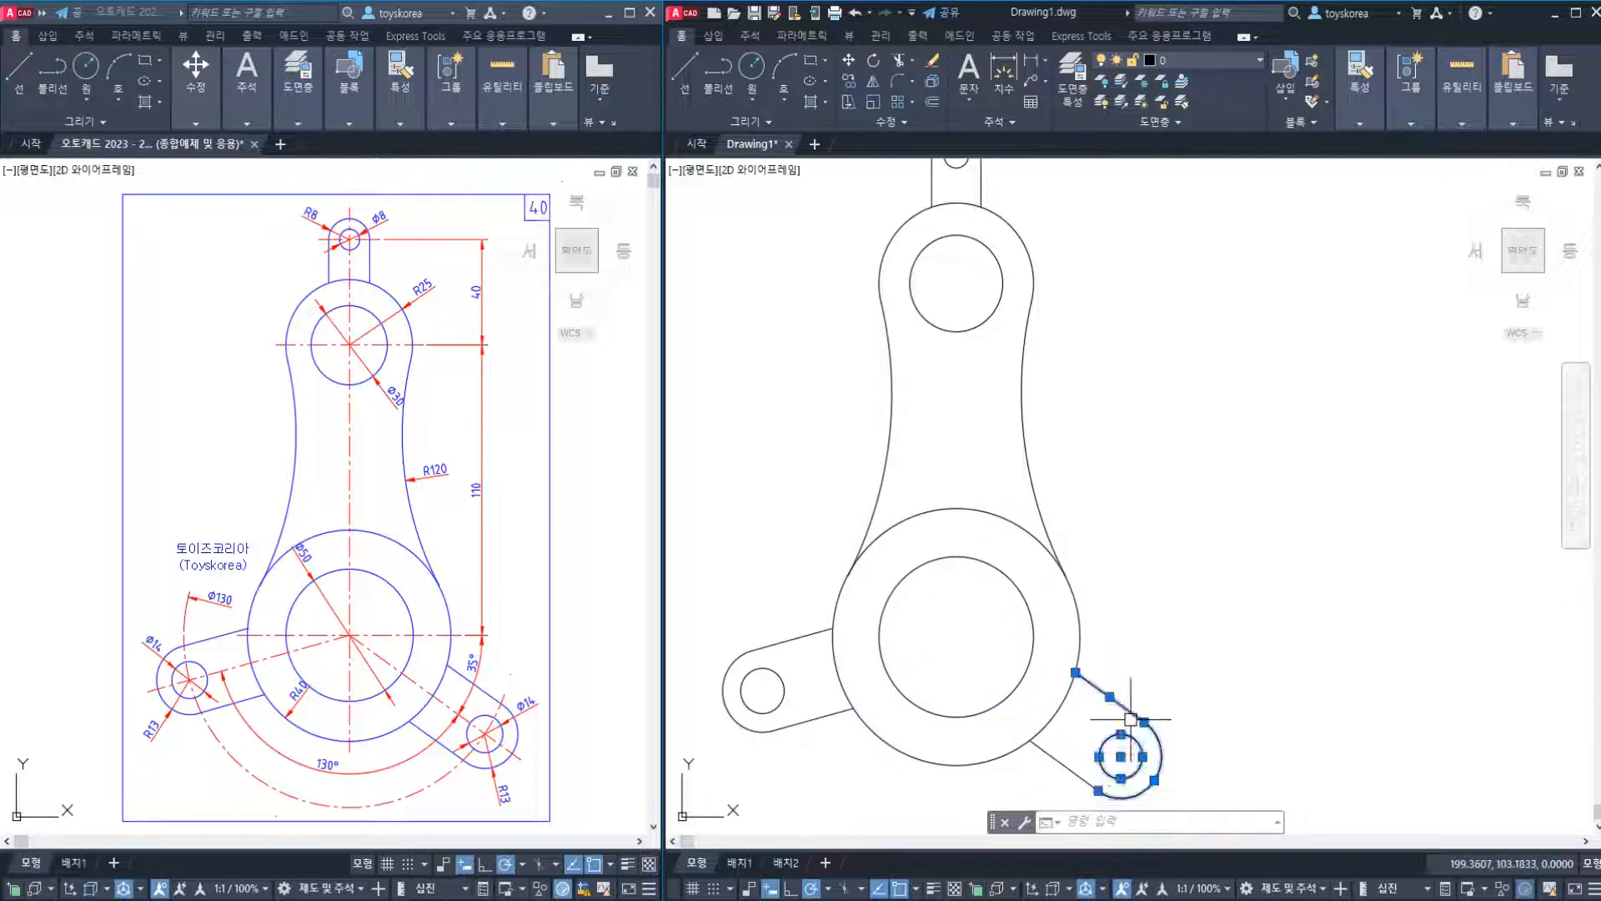
key(Escape)
click(838, 755)
click(744, 698)
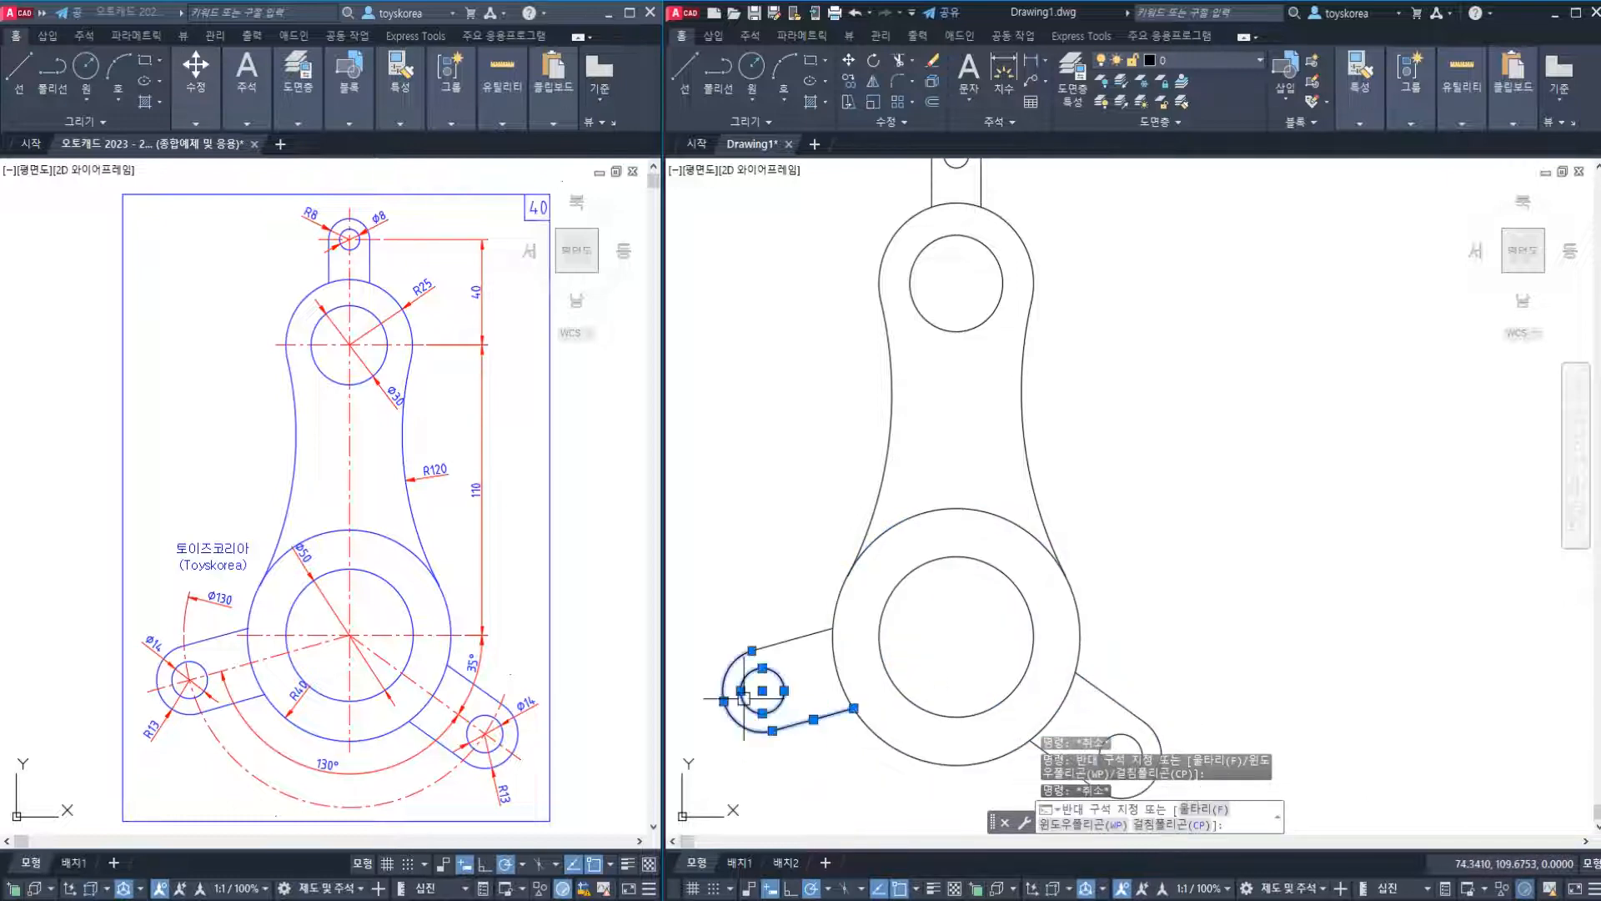
key(Escape)
click(772, 670)
click(748, 609)
key(Escape)
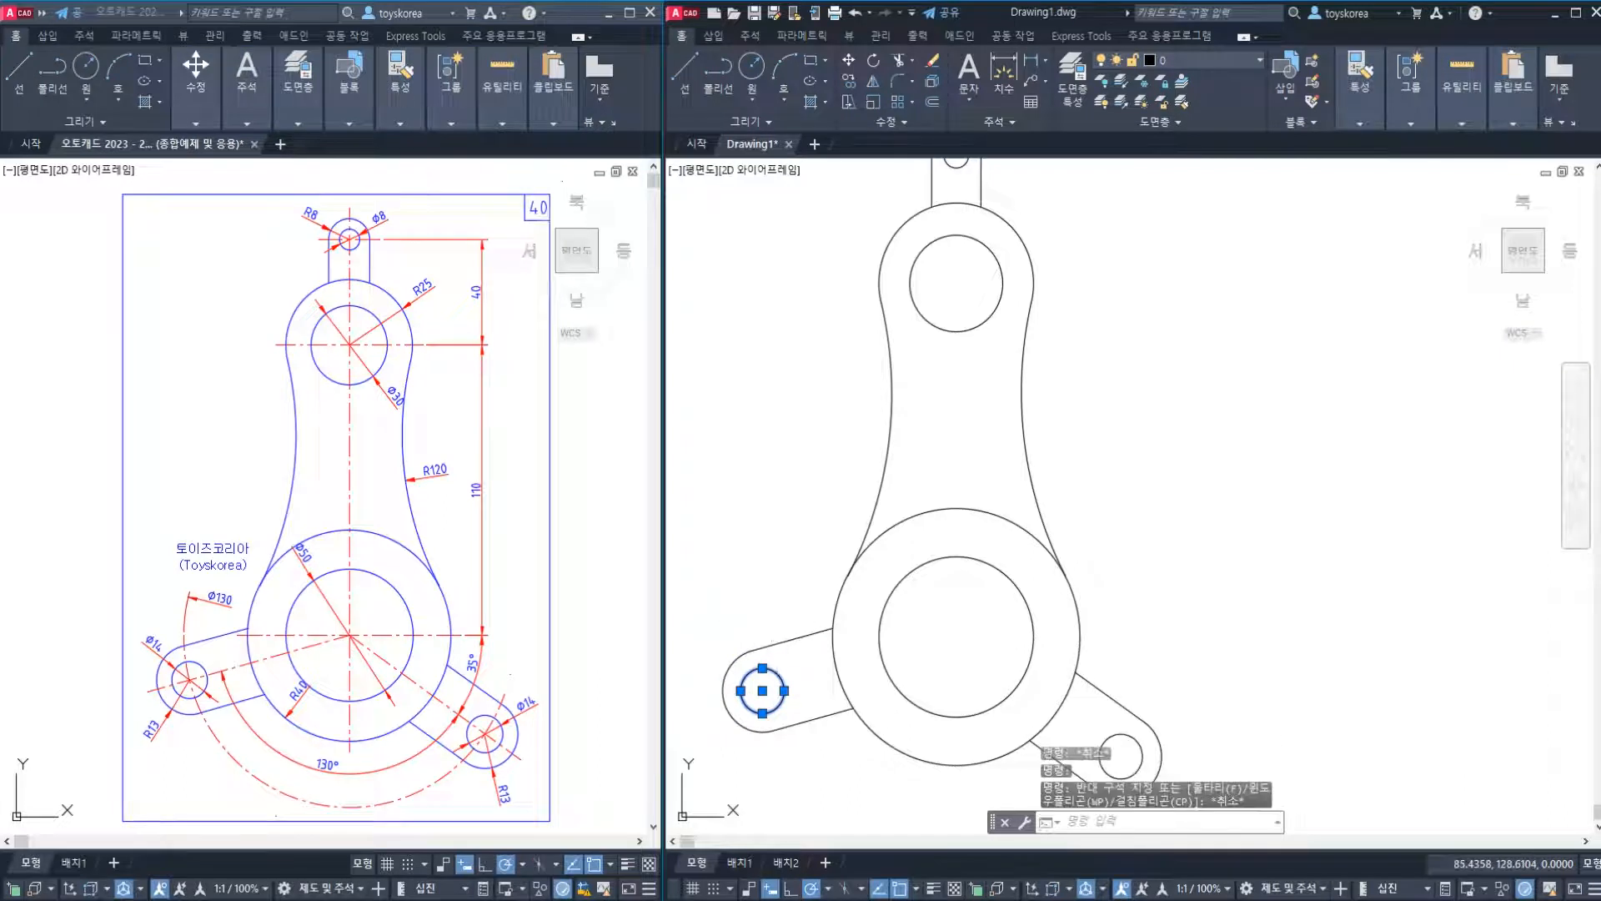
click(775, 640)
key(Escape)
Review the two R120 flank arcs and the top lug of the redrawn part.
click(896, 447)
click(862, 416)
click(1053, 402)
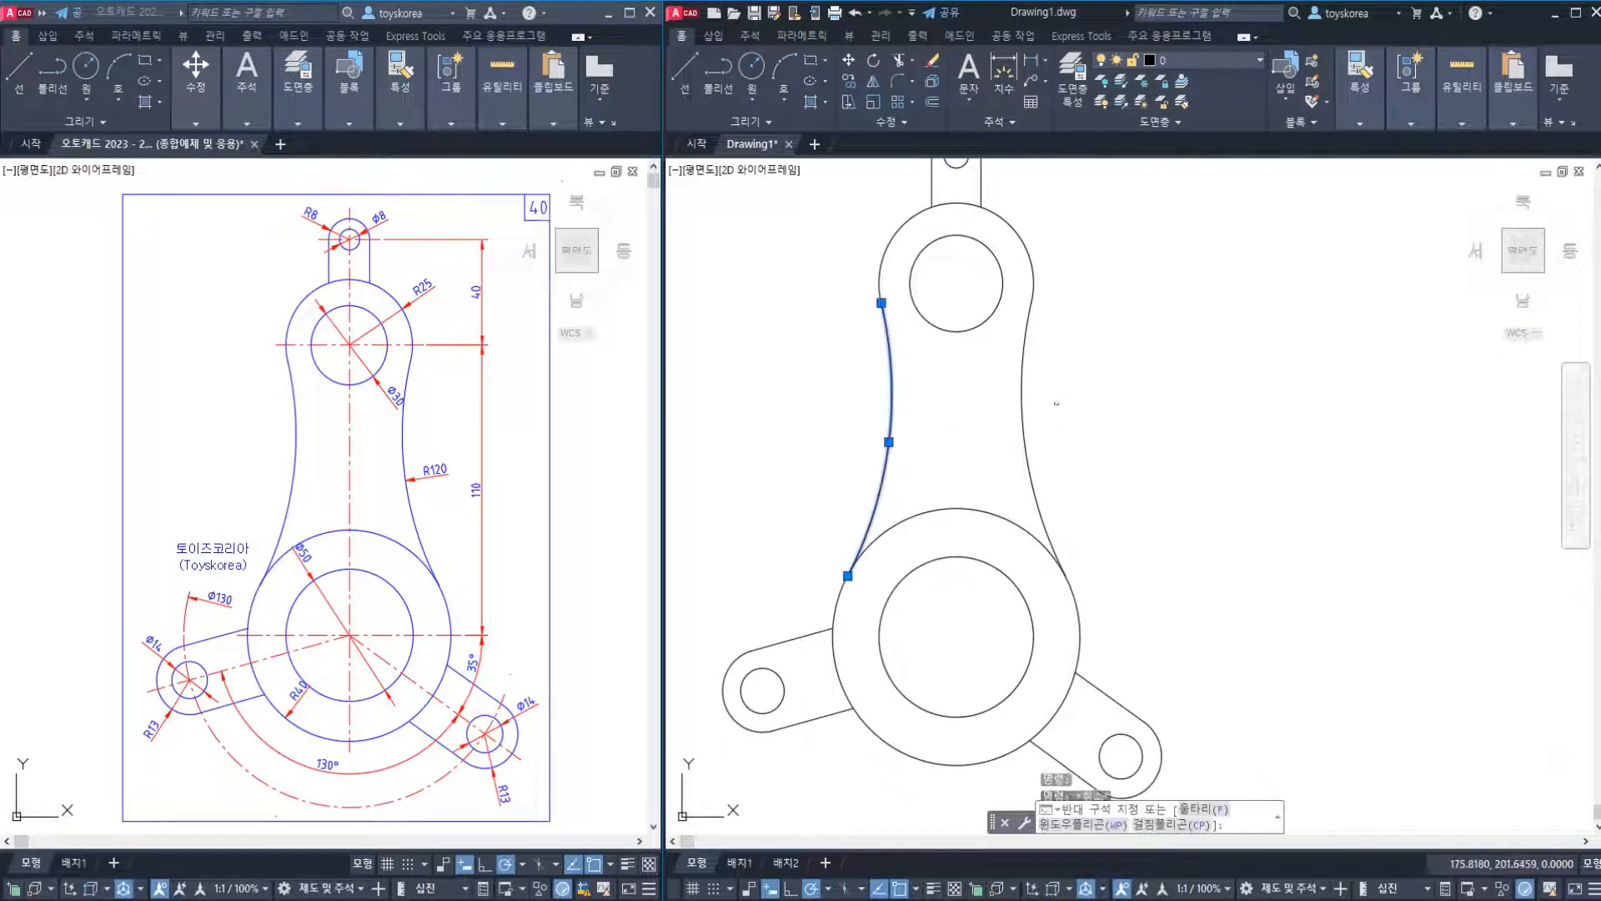
click(997, 394)
middle_drag(1025, 323, 1025, 404)
key(Escape)
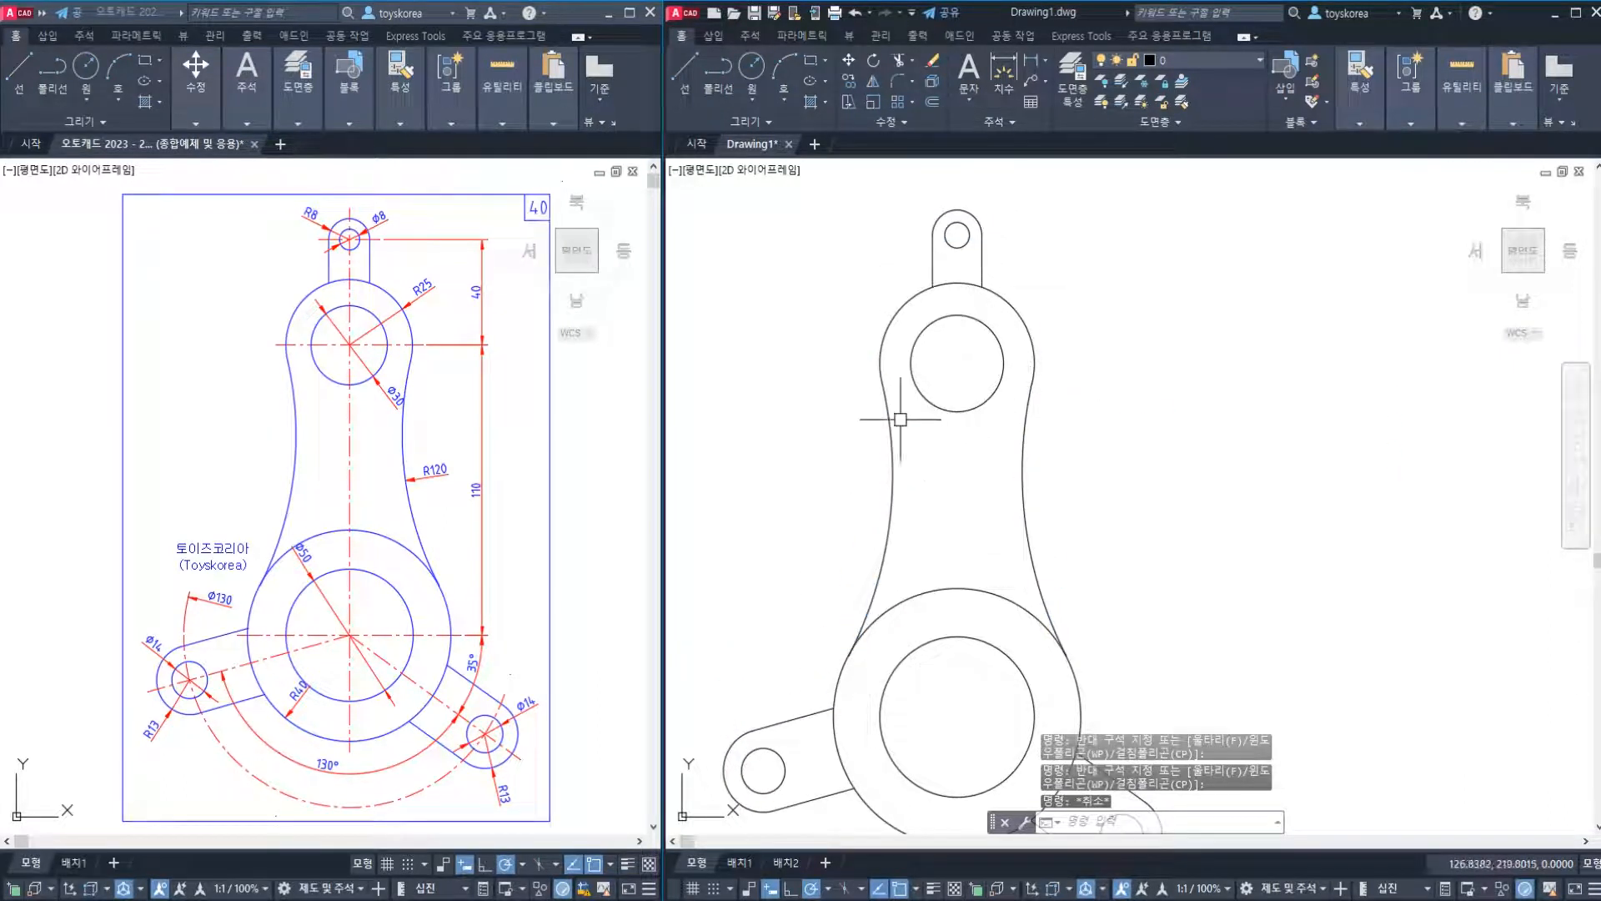
middle_drag(977, 339, 967, 464)
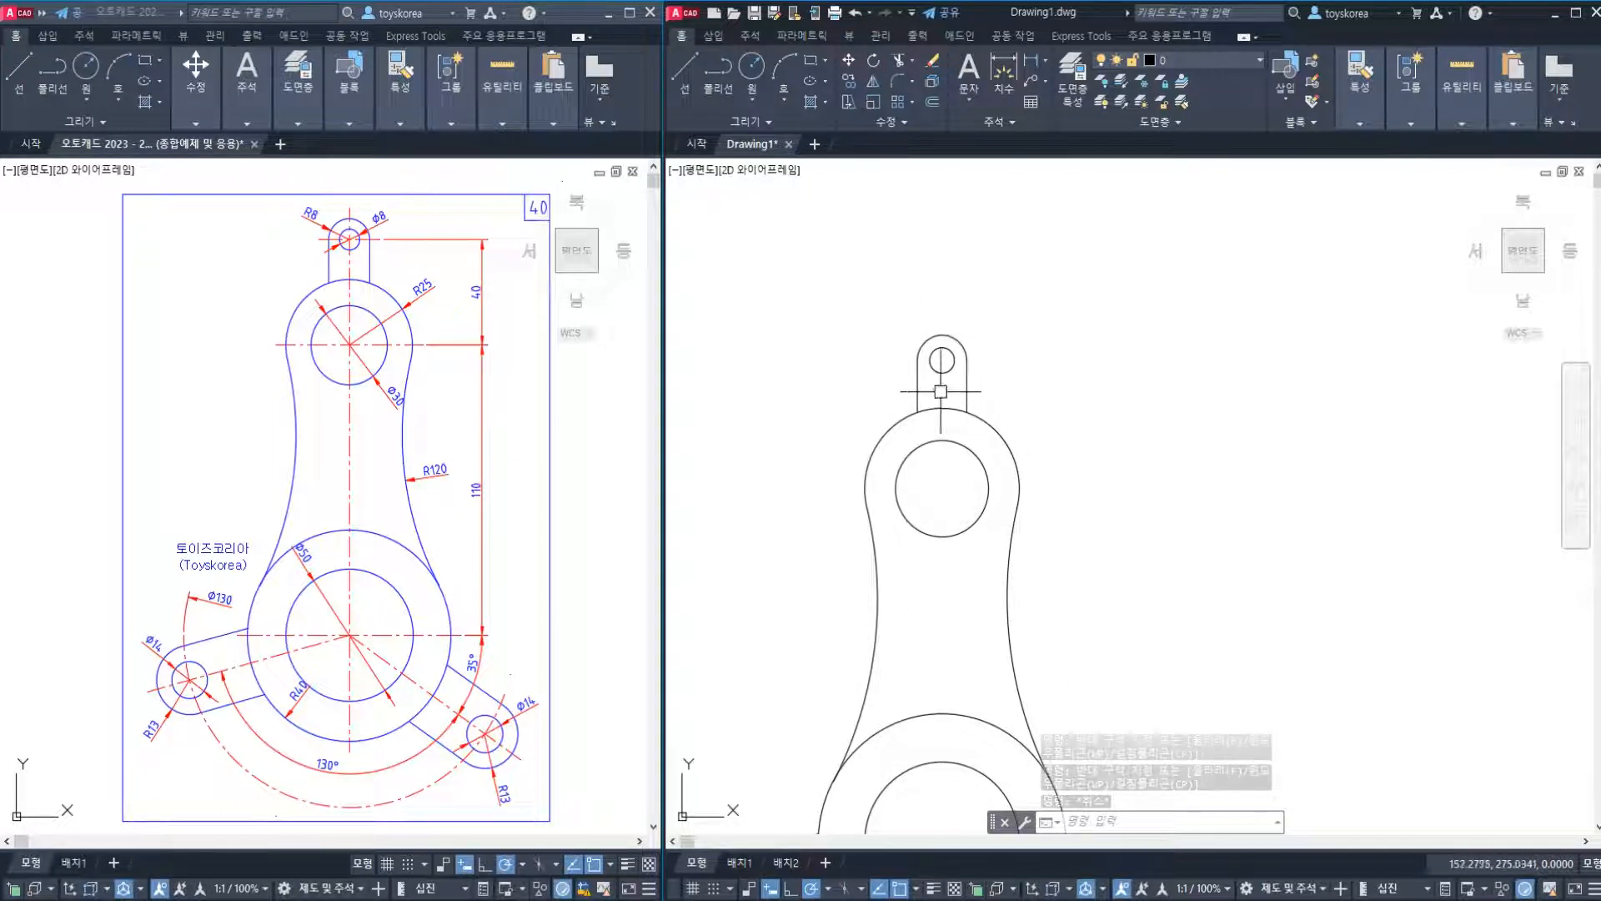
mouse_move(1093, 731)
middle_down()
mouse_move(1098, 527)
mouse_move(1100, 561)
middle_up()
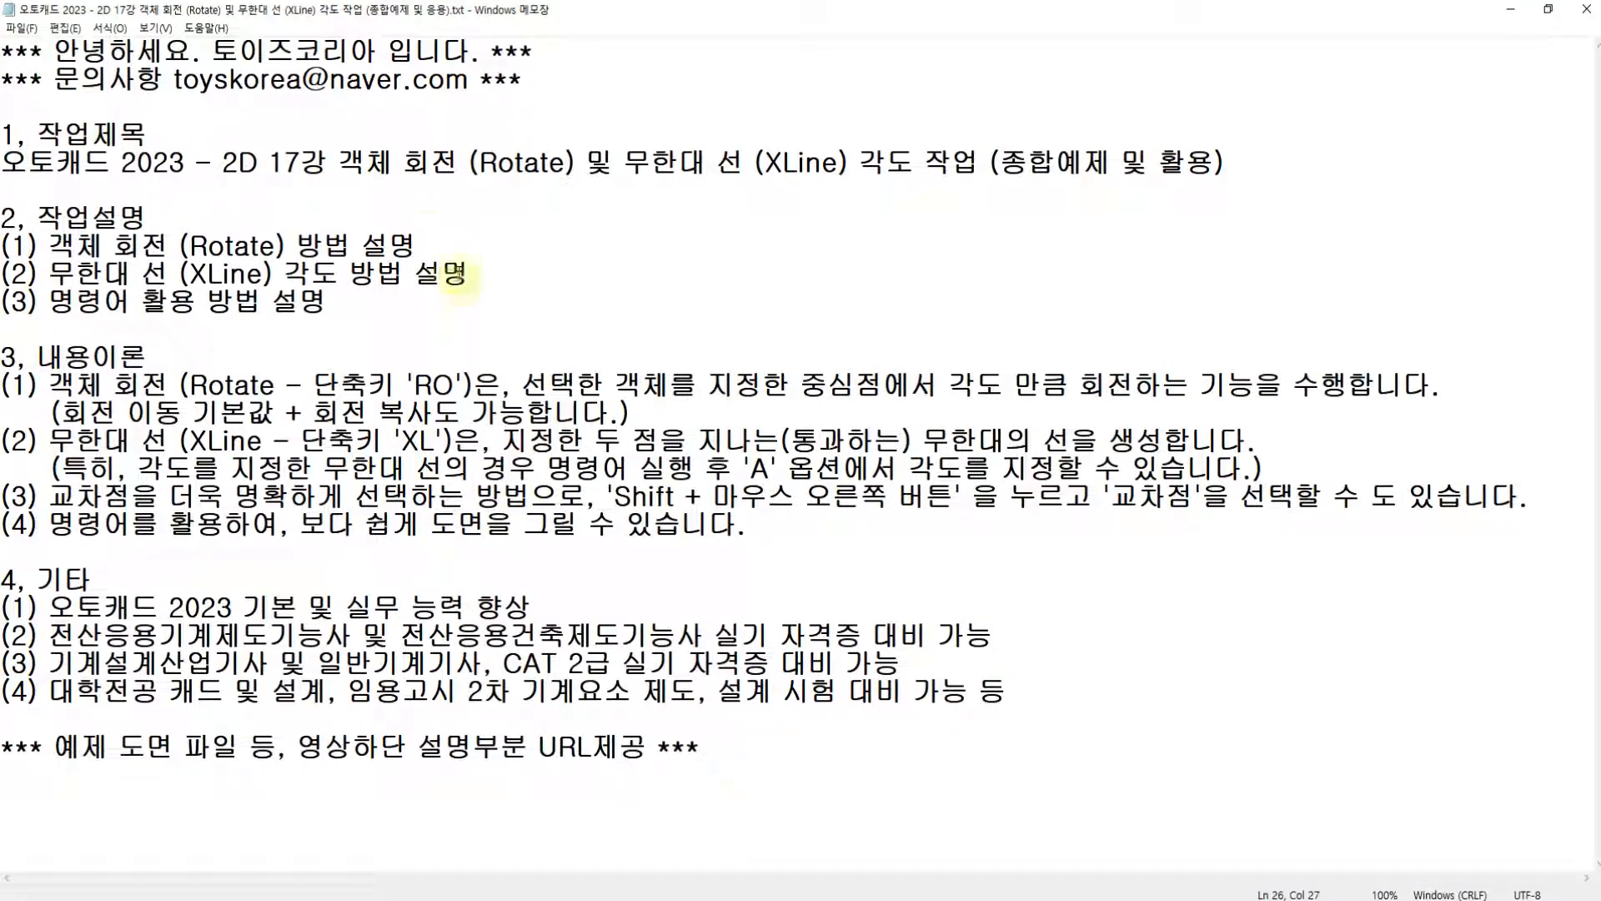
In the Notepad lesson notes, highlight the words "객체 회전" in the work title line.
click(421, 244)
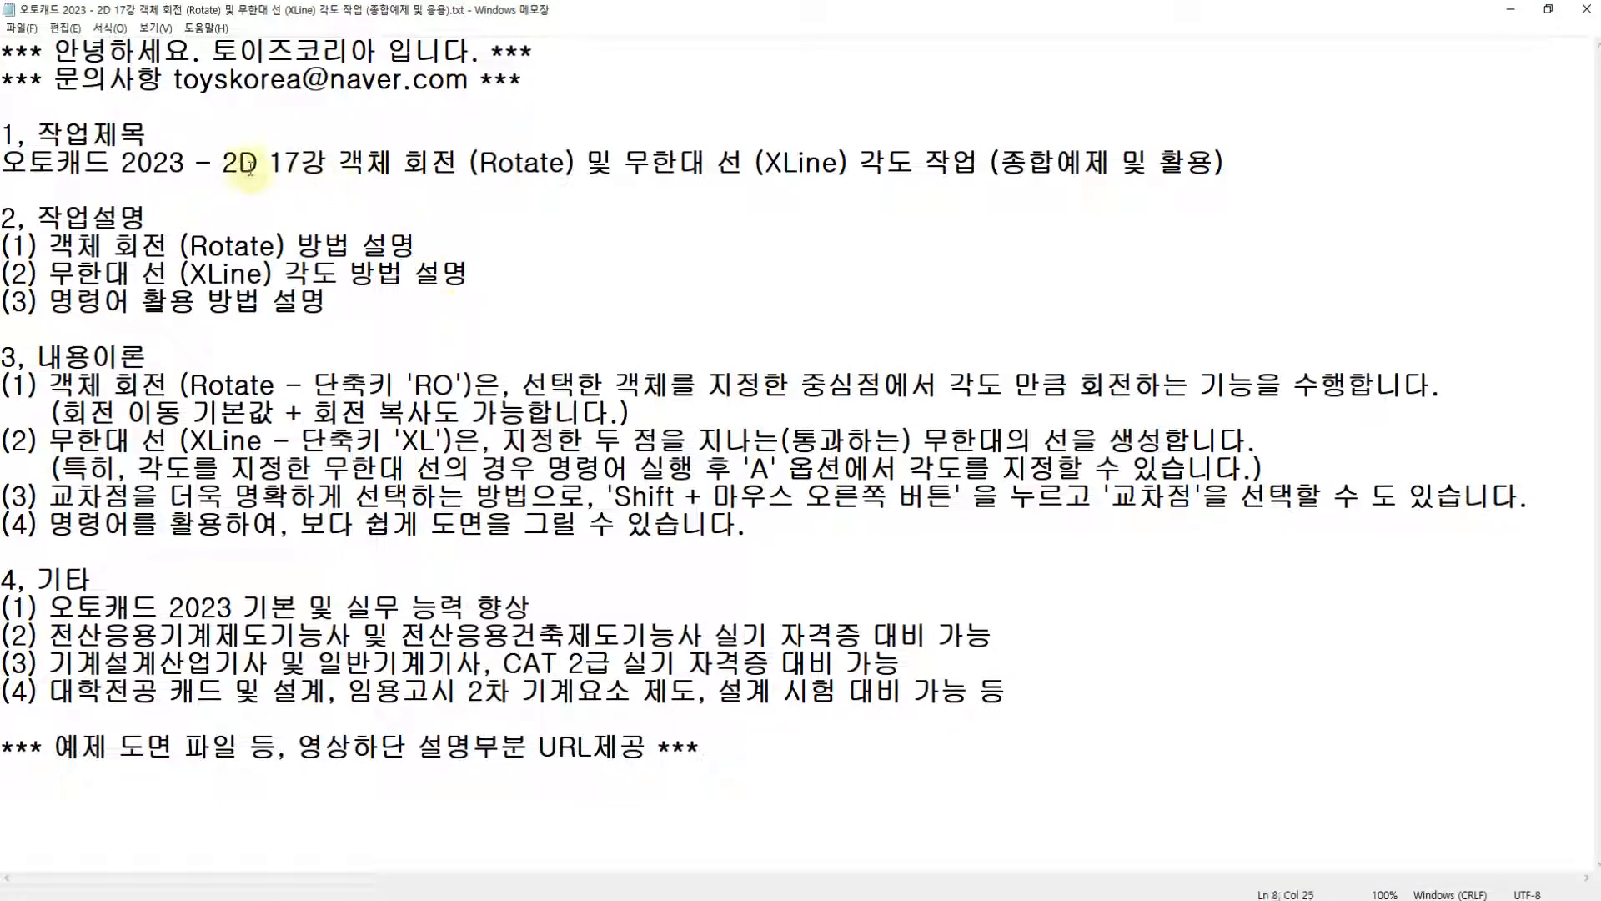
drag(115, 161, 458, 162)
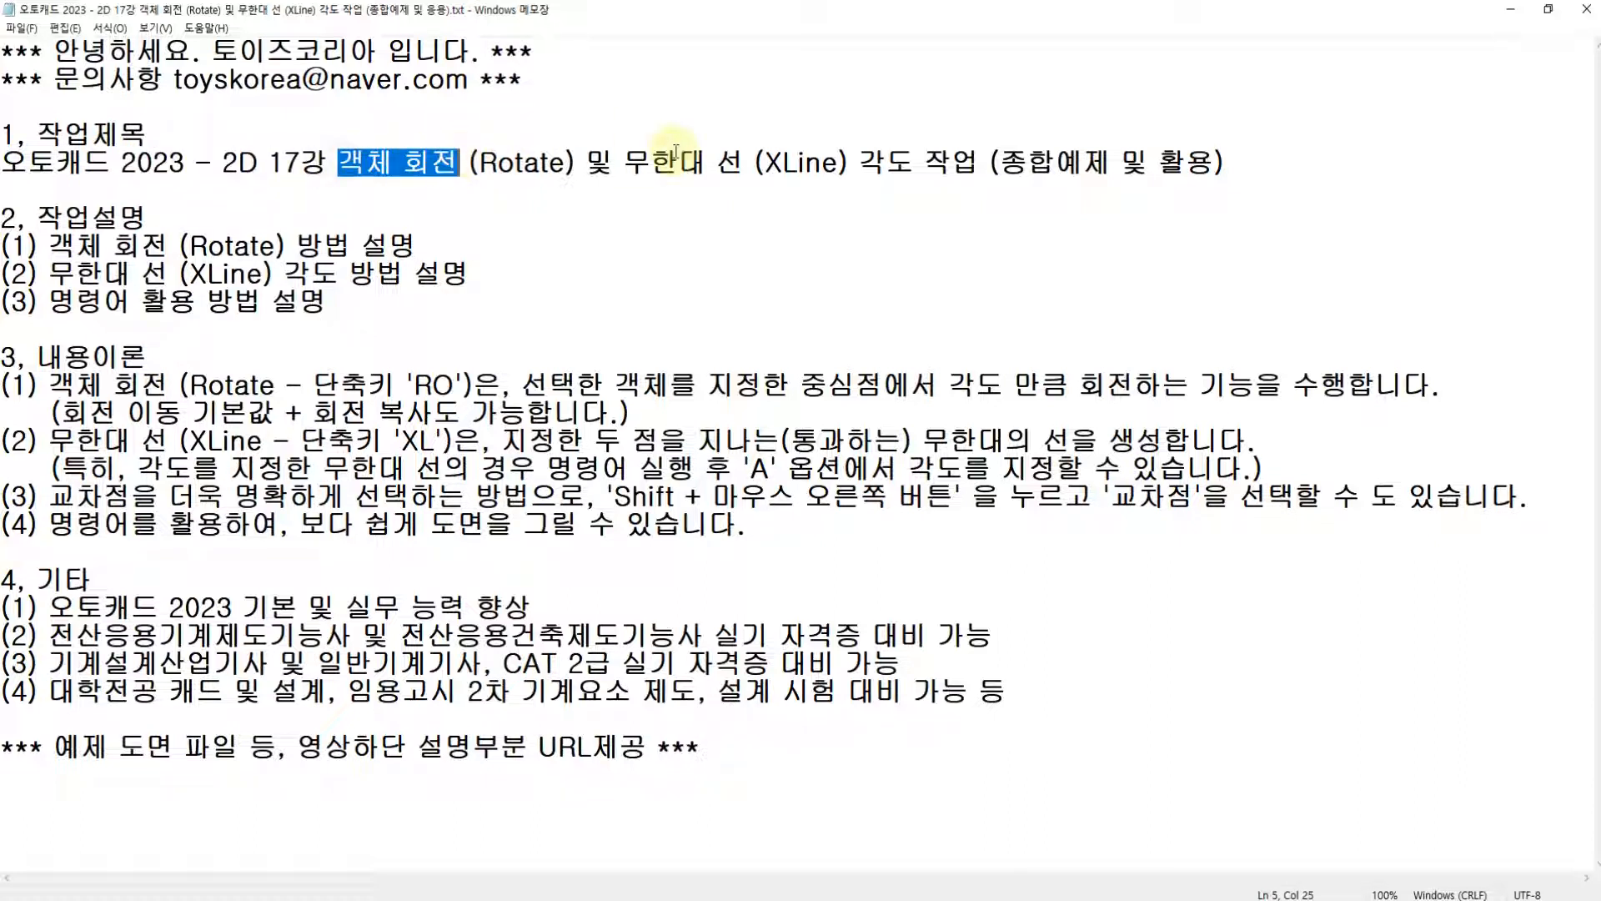
Review the rest of the work title line and item (4) under "내용이론" in the lesson notes by highlighting their words.
drag(624, 162, 1213, 164)
click(1158, 163)
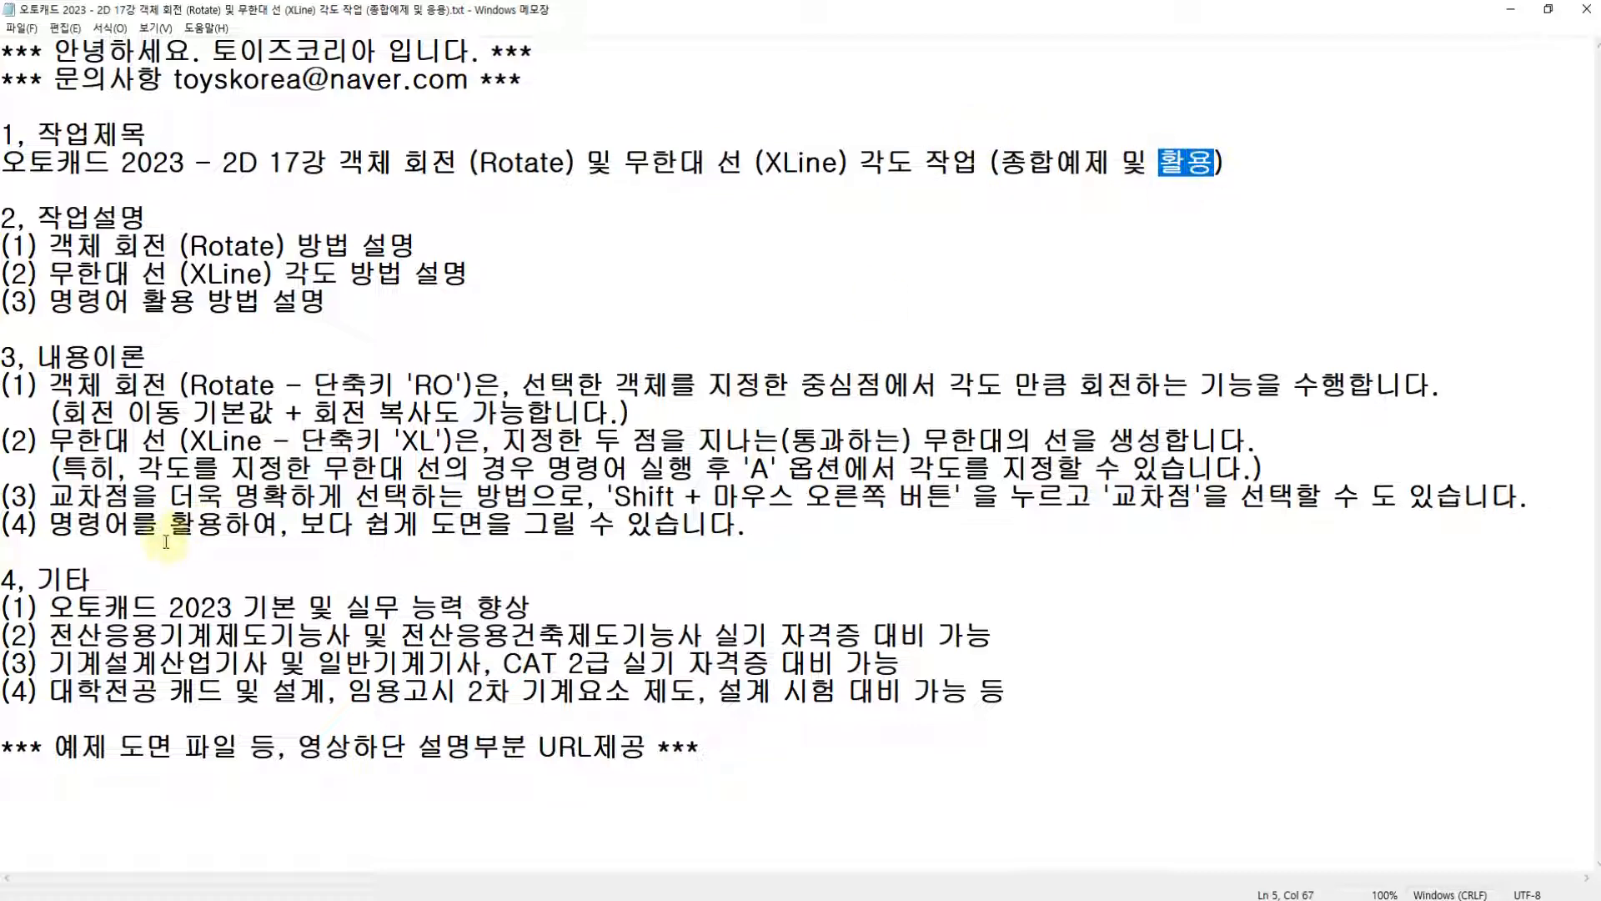
drag(55, 529, 486, 527)
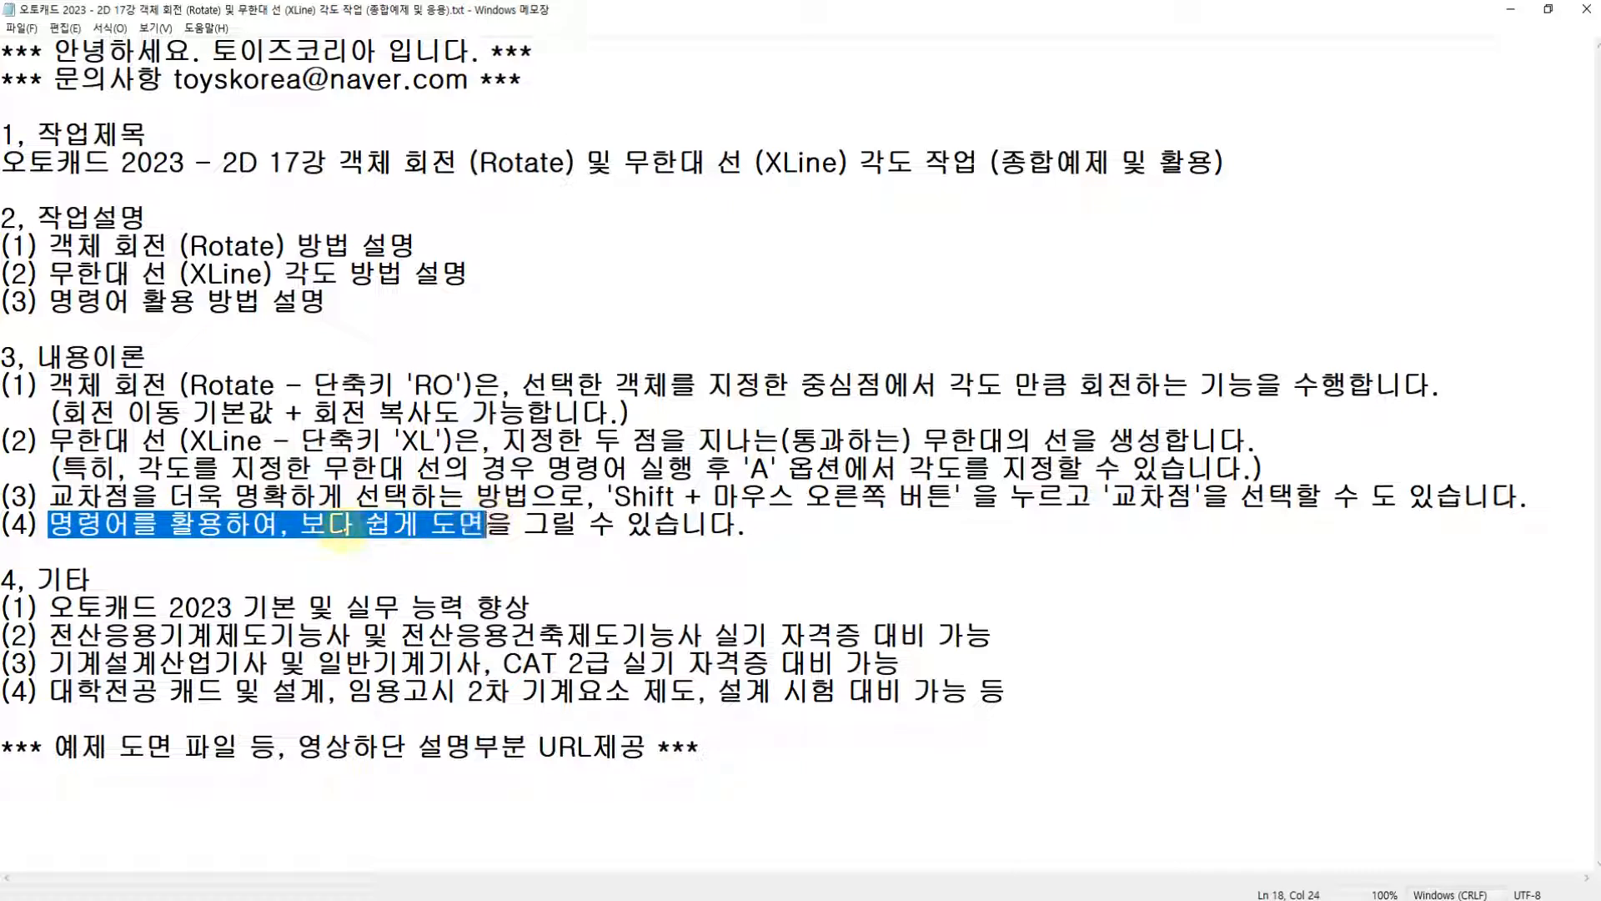
click(332, 530)
click(398, 531)
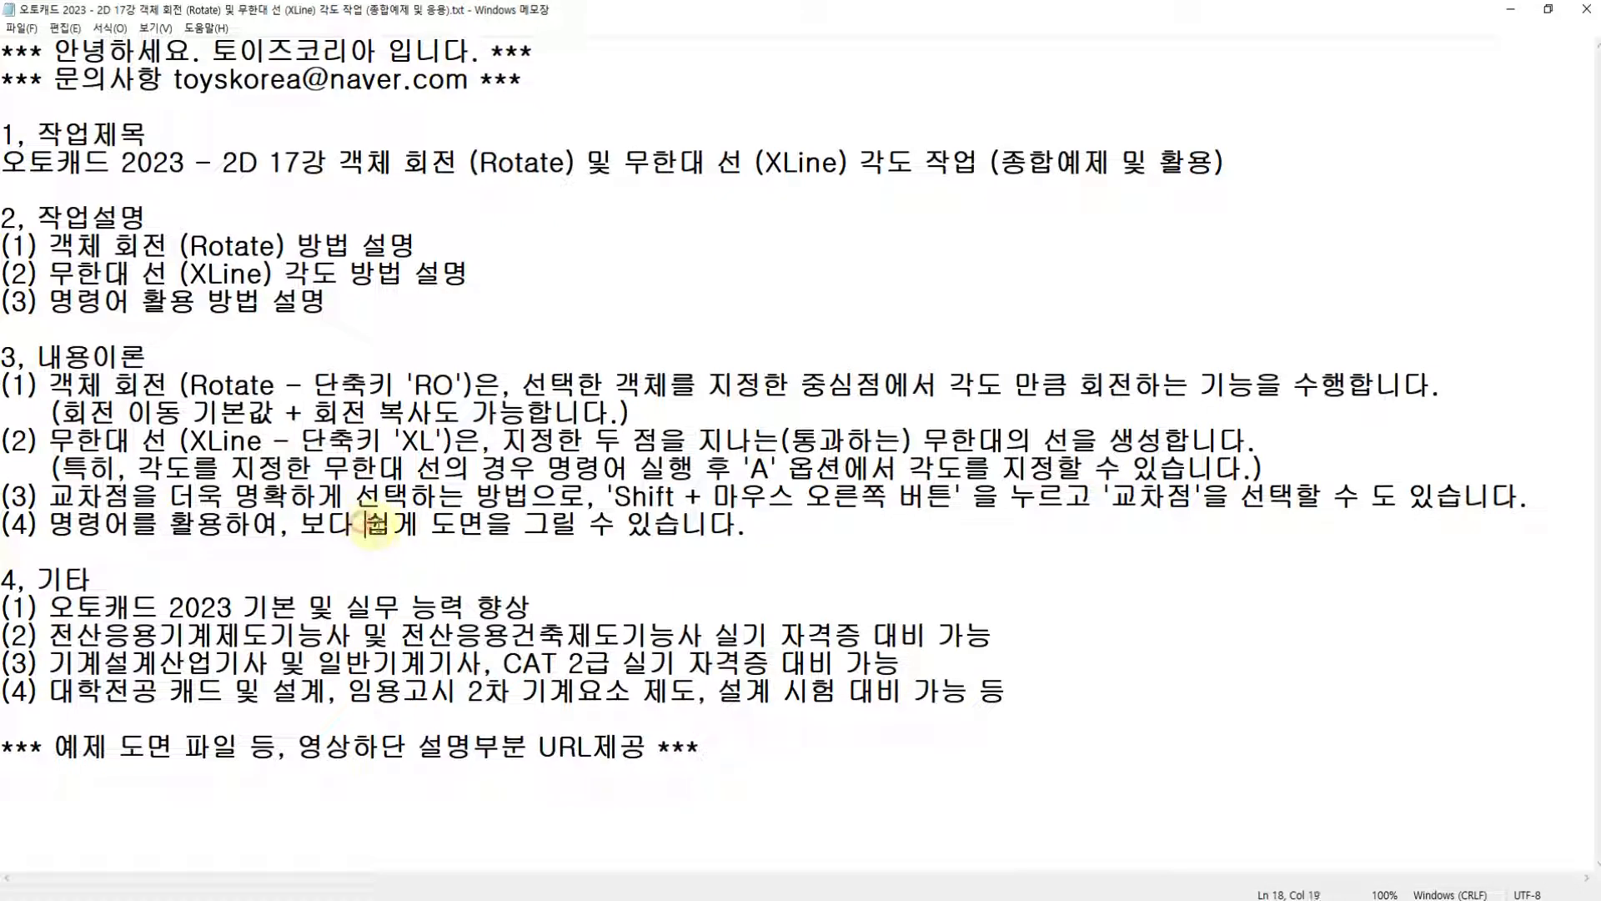
drag(376, 525, 422, 531)
click(431, 531)
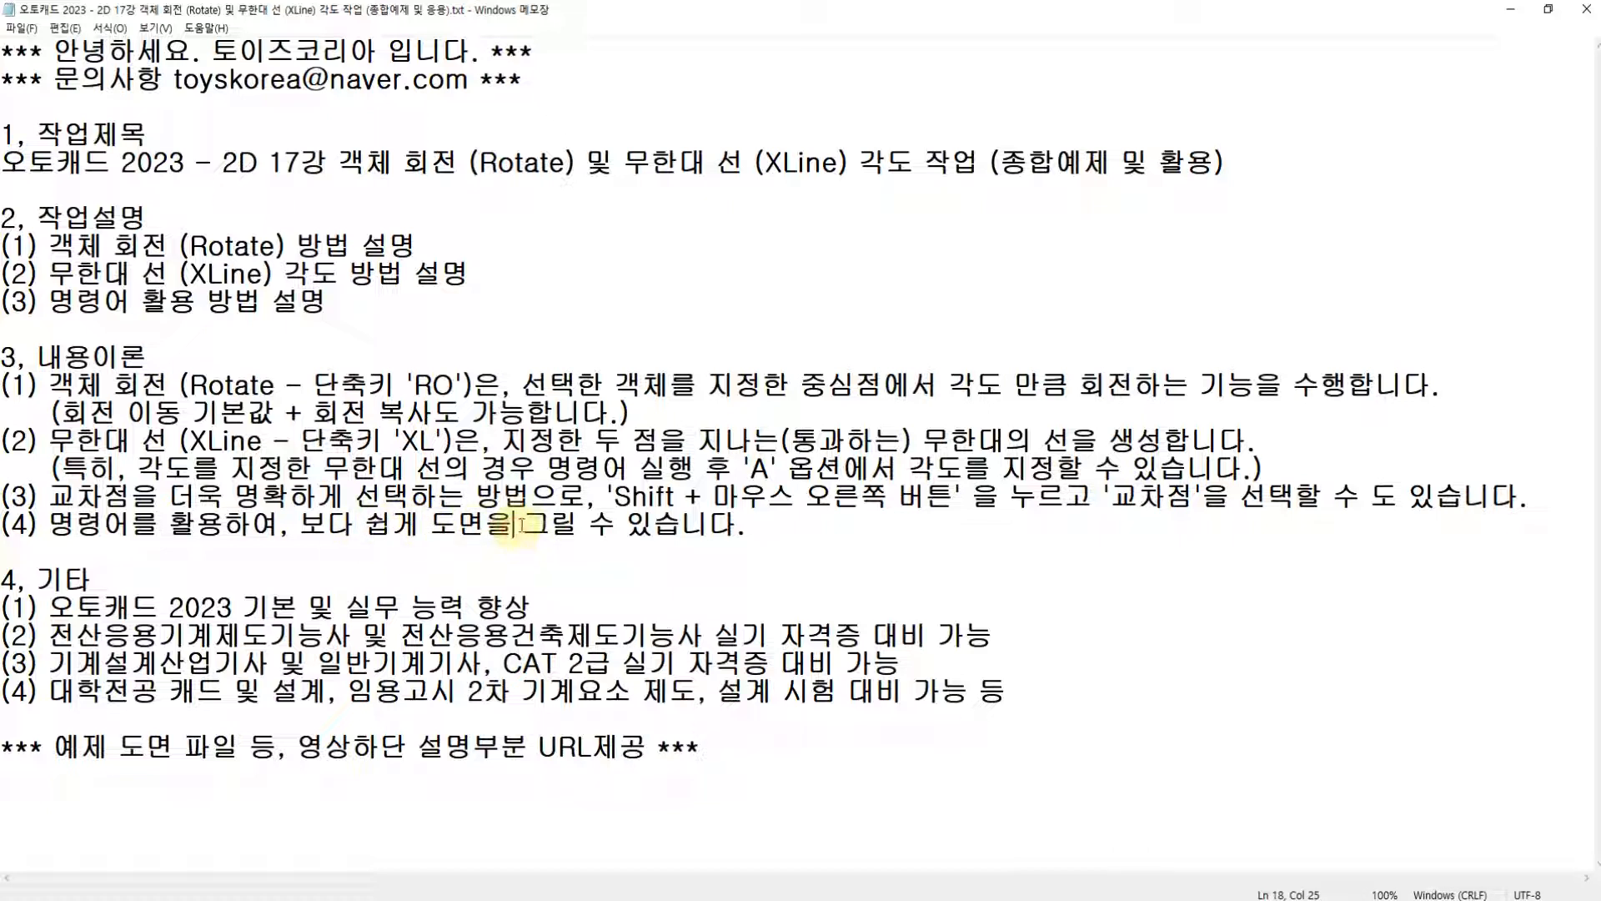
drag(747, 531, 50, 525)
Recheck the XLine angle and command usage items under "작업설명" against the command usage statement in theory item (4).
click(124, 301)
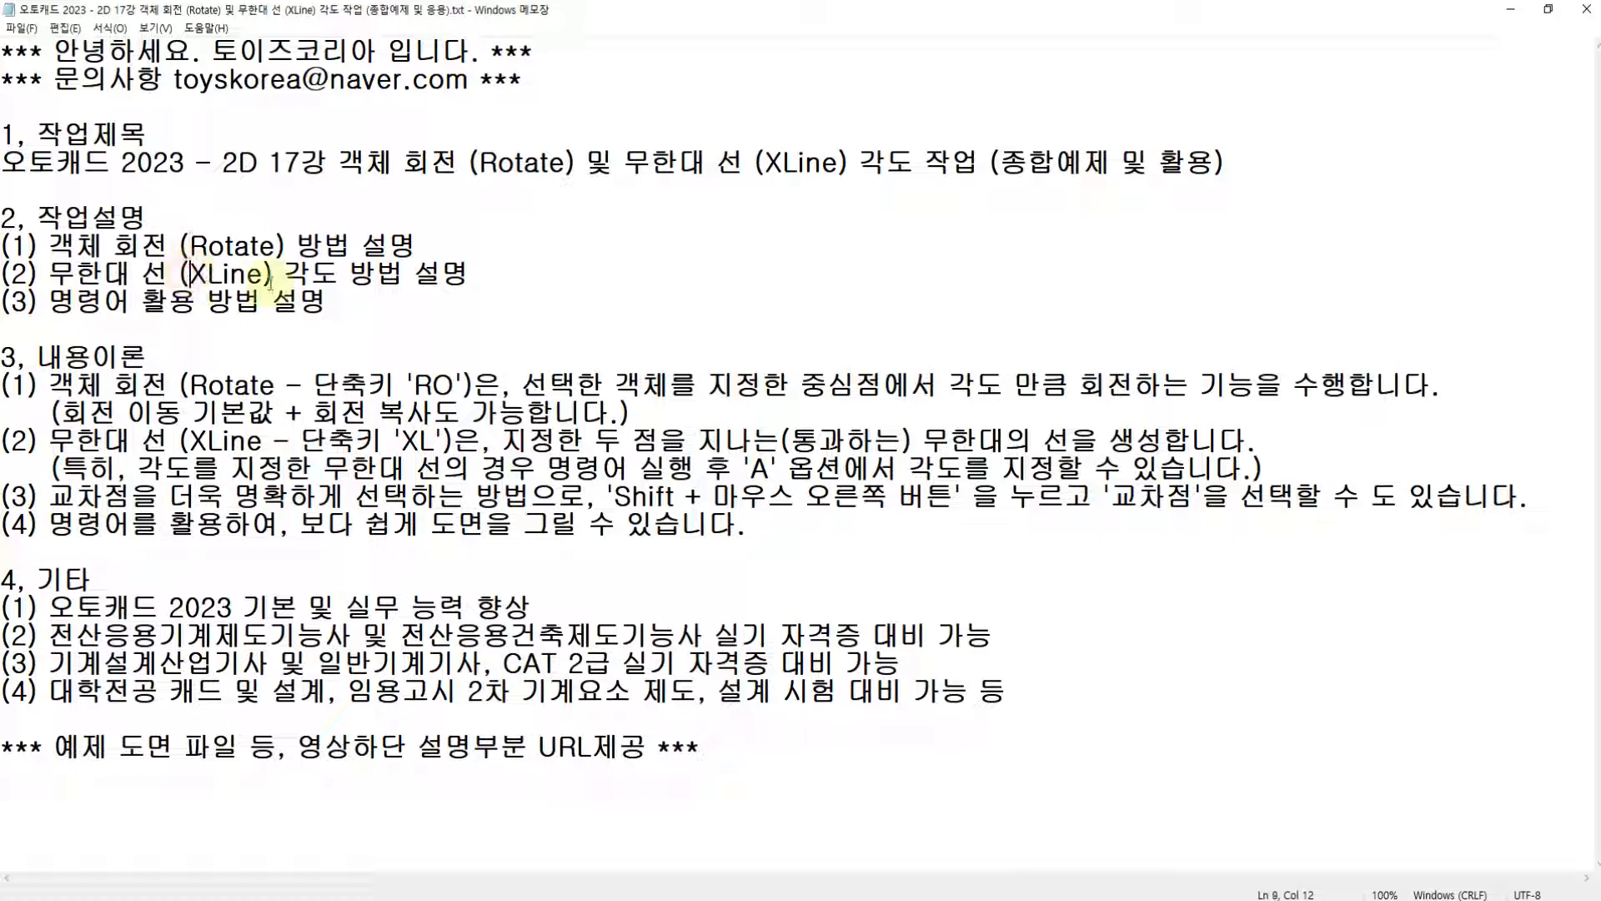
click(310, 275)
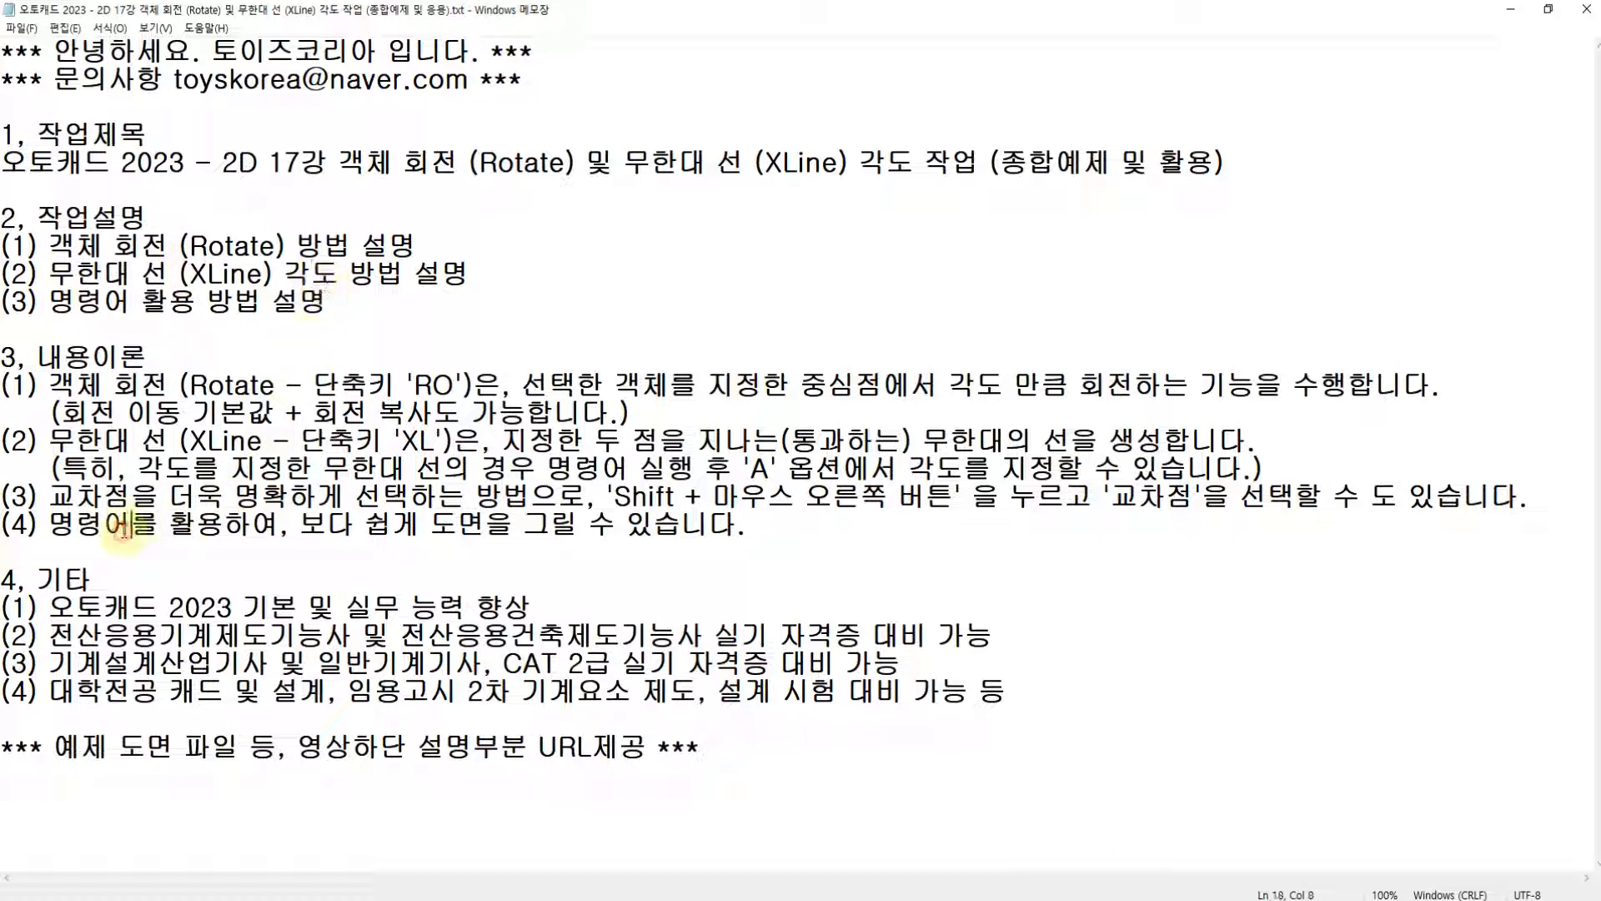
click(357, 526)
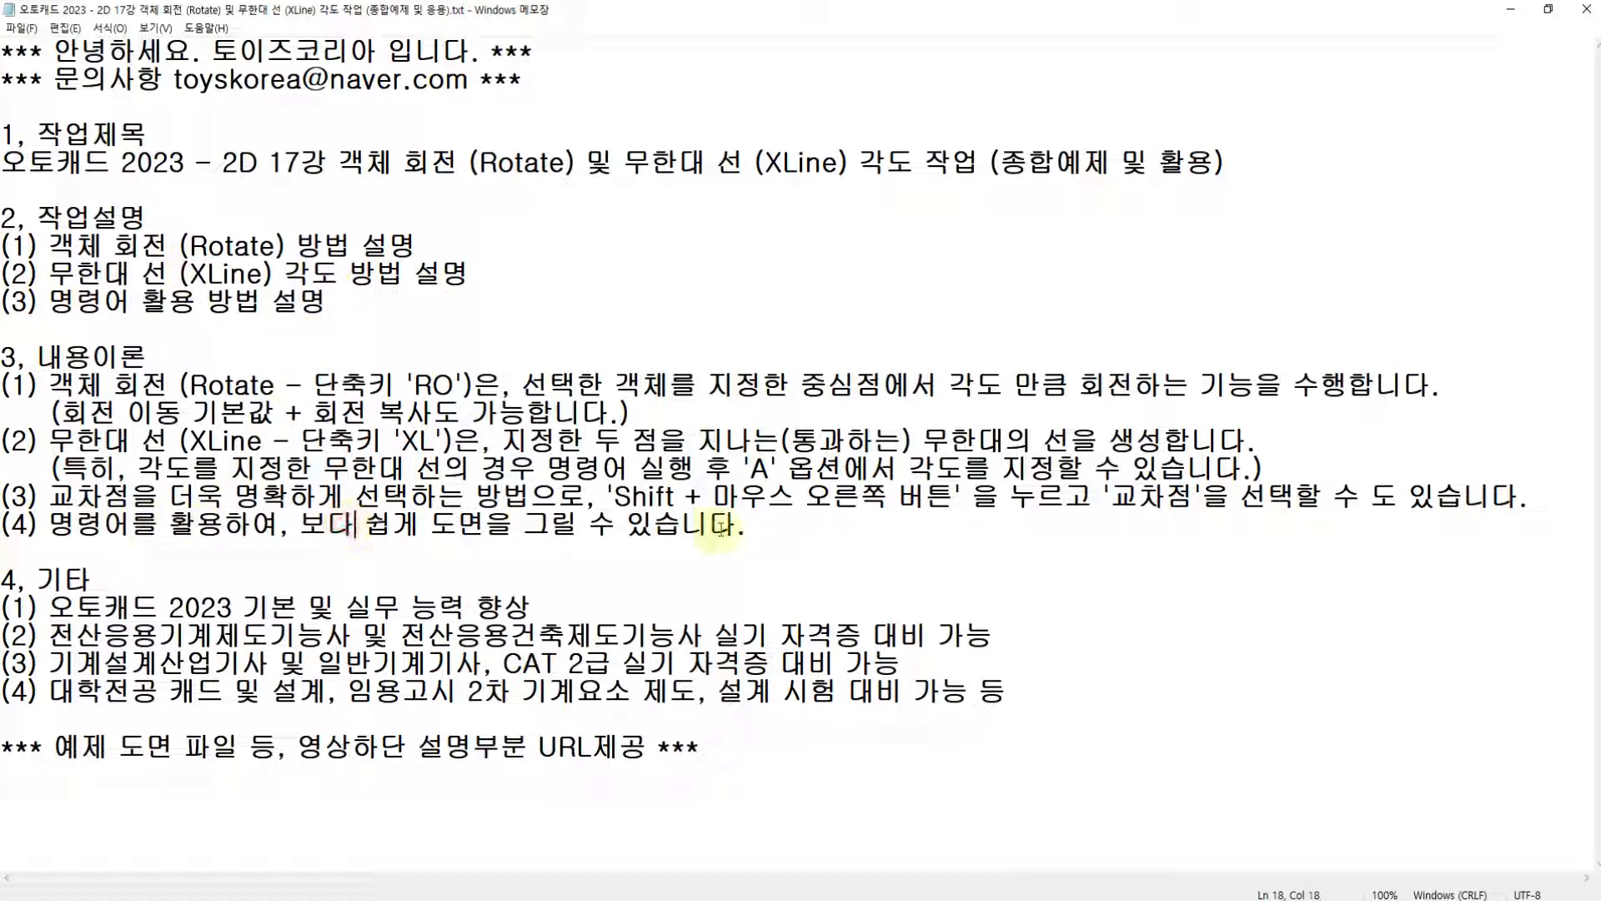